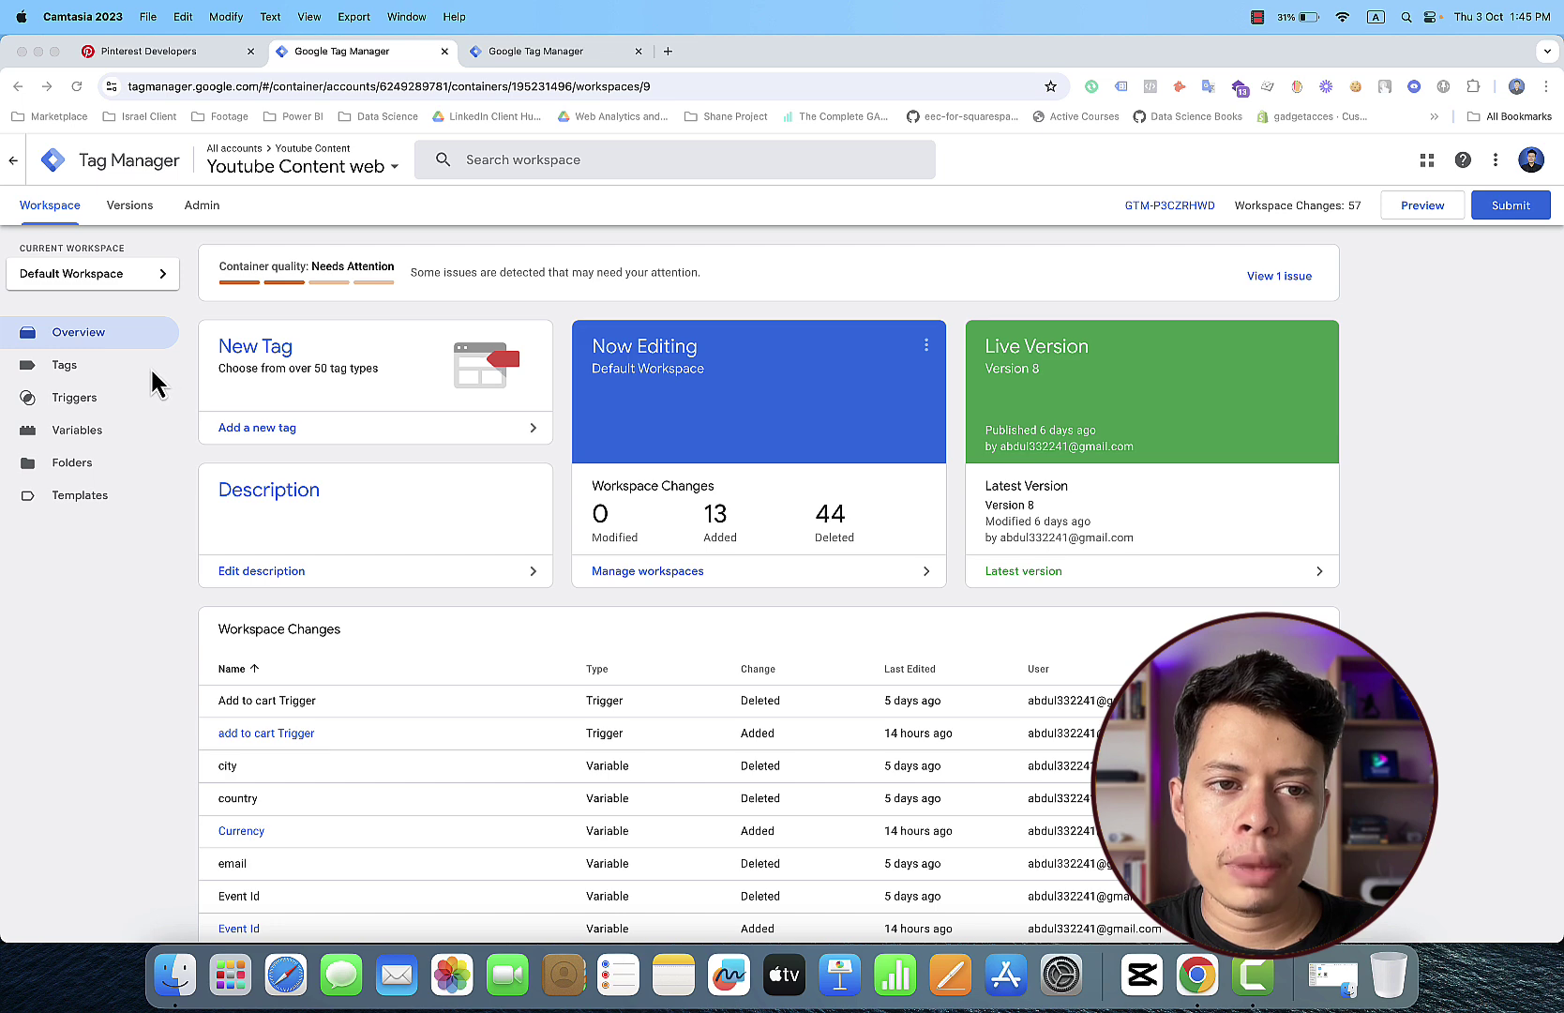
# Step: Create a new tag in the workspace and choose Pinterest Tag as its tag type
pyautogui.click(114, 373)
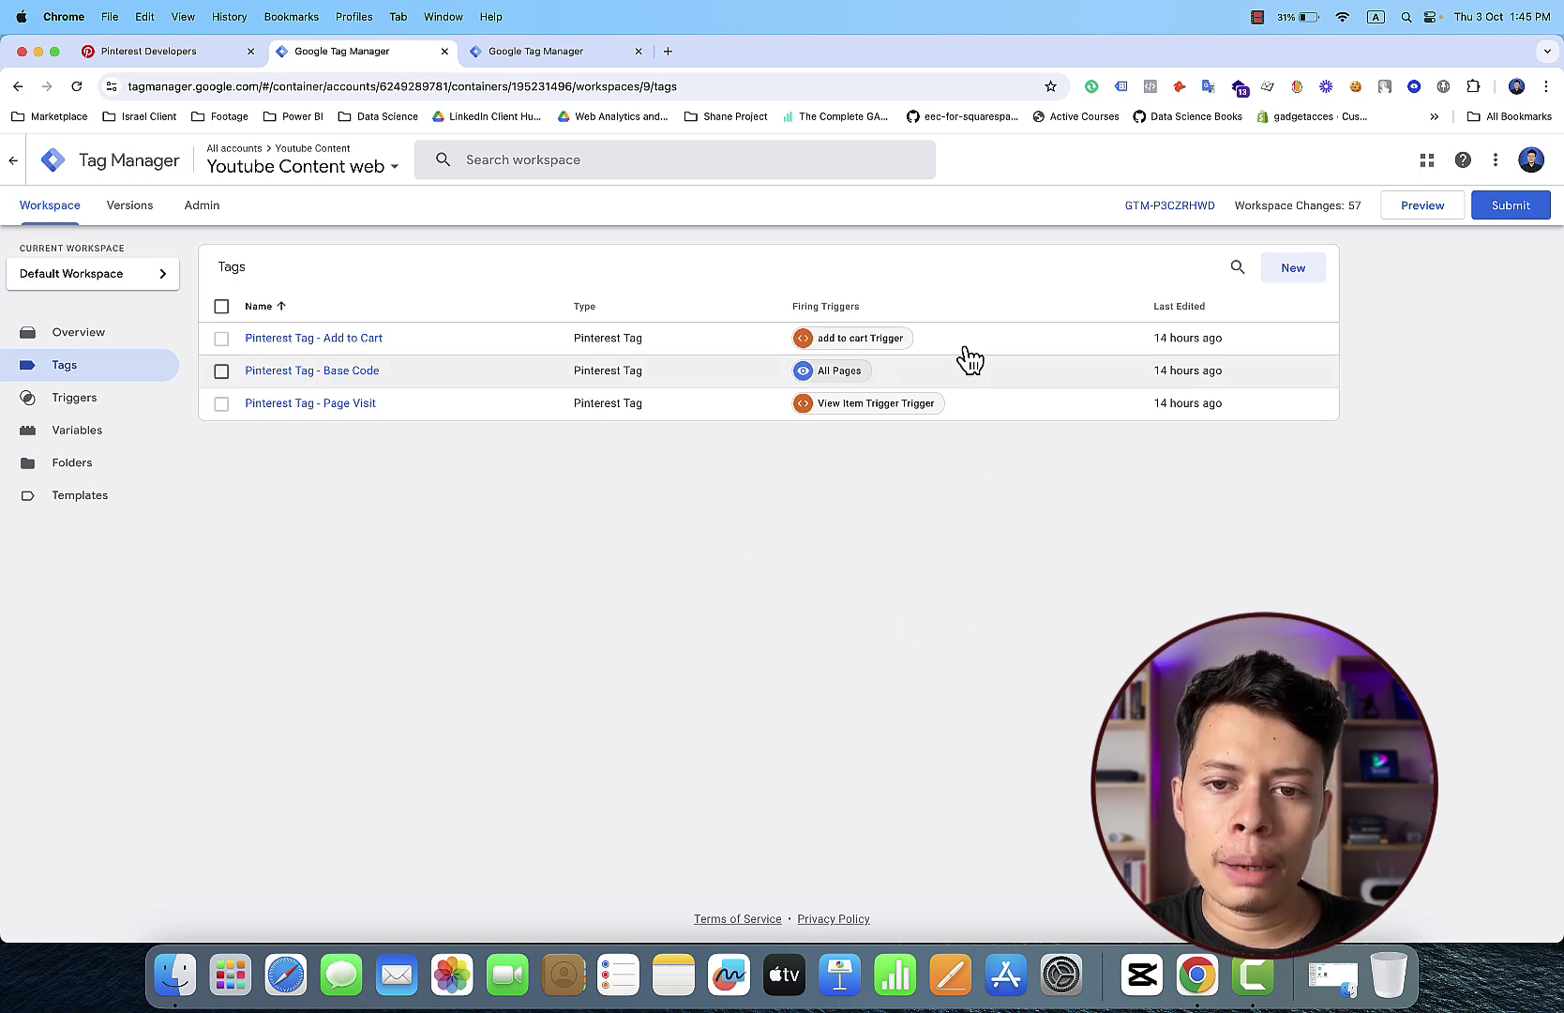
pyautogui.click(1298, 274)
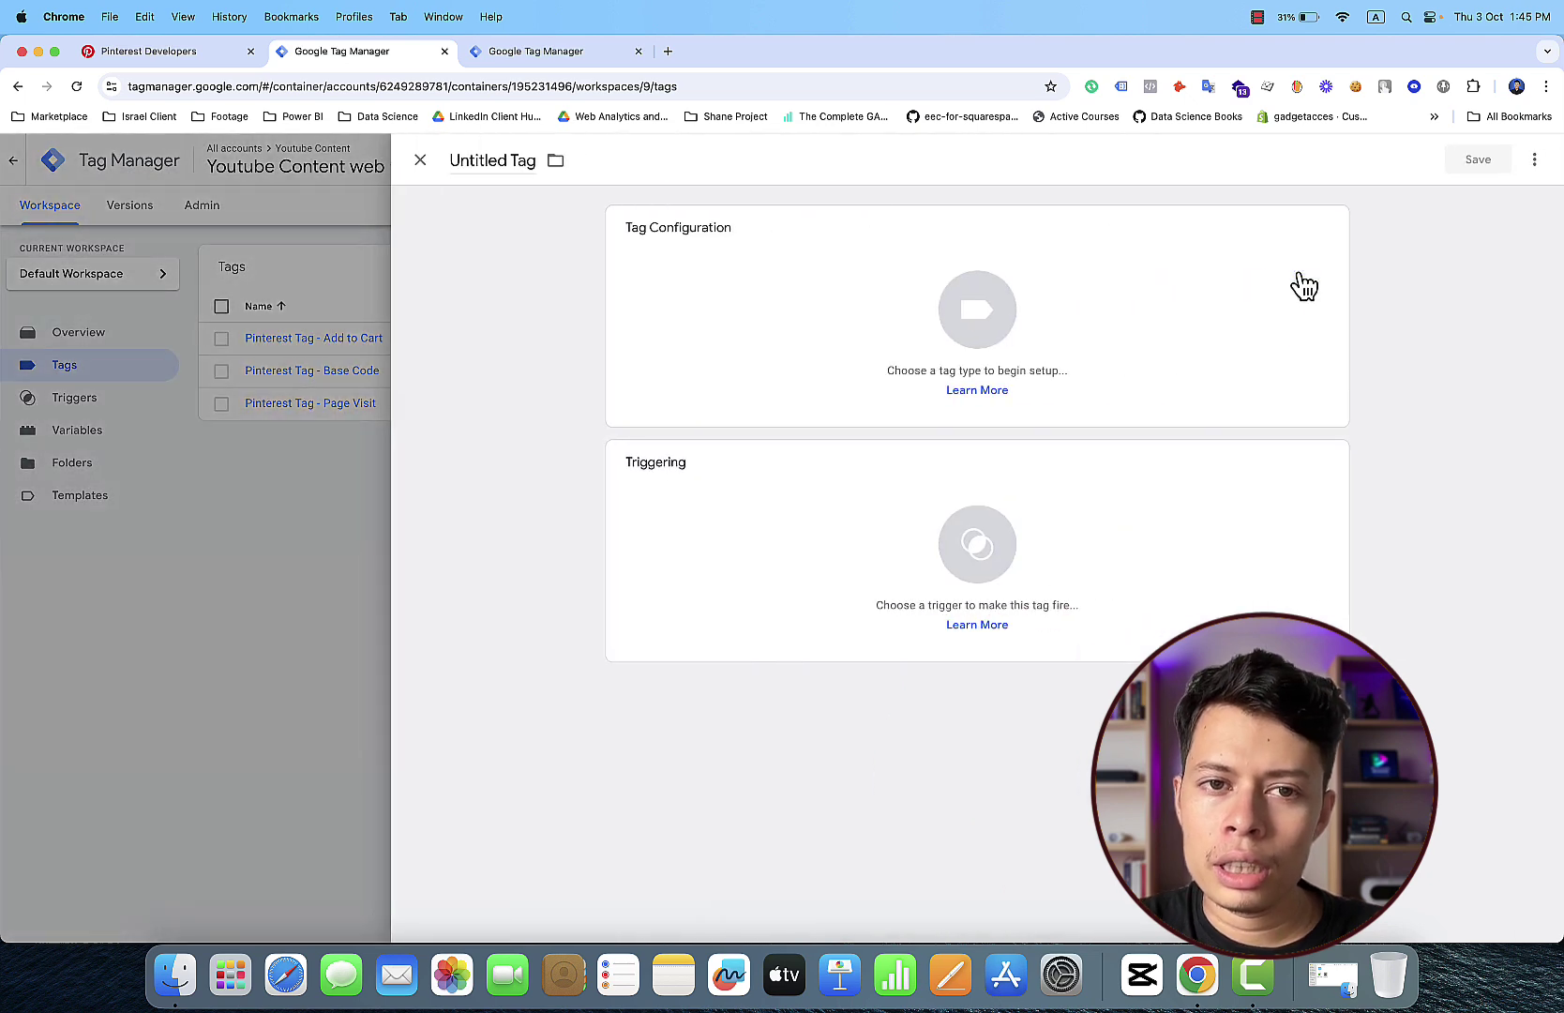
pyautogui.click(1303, 284)
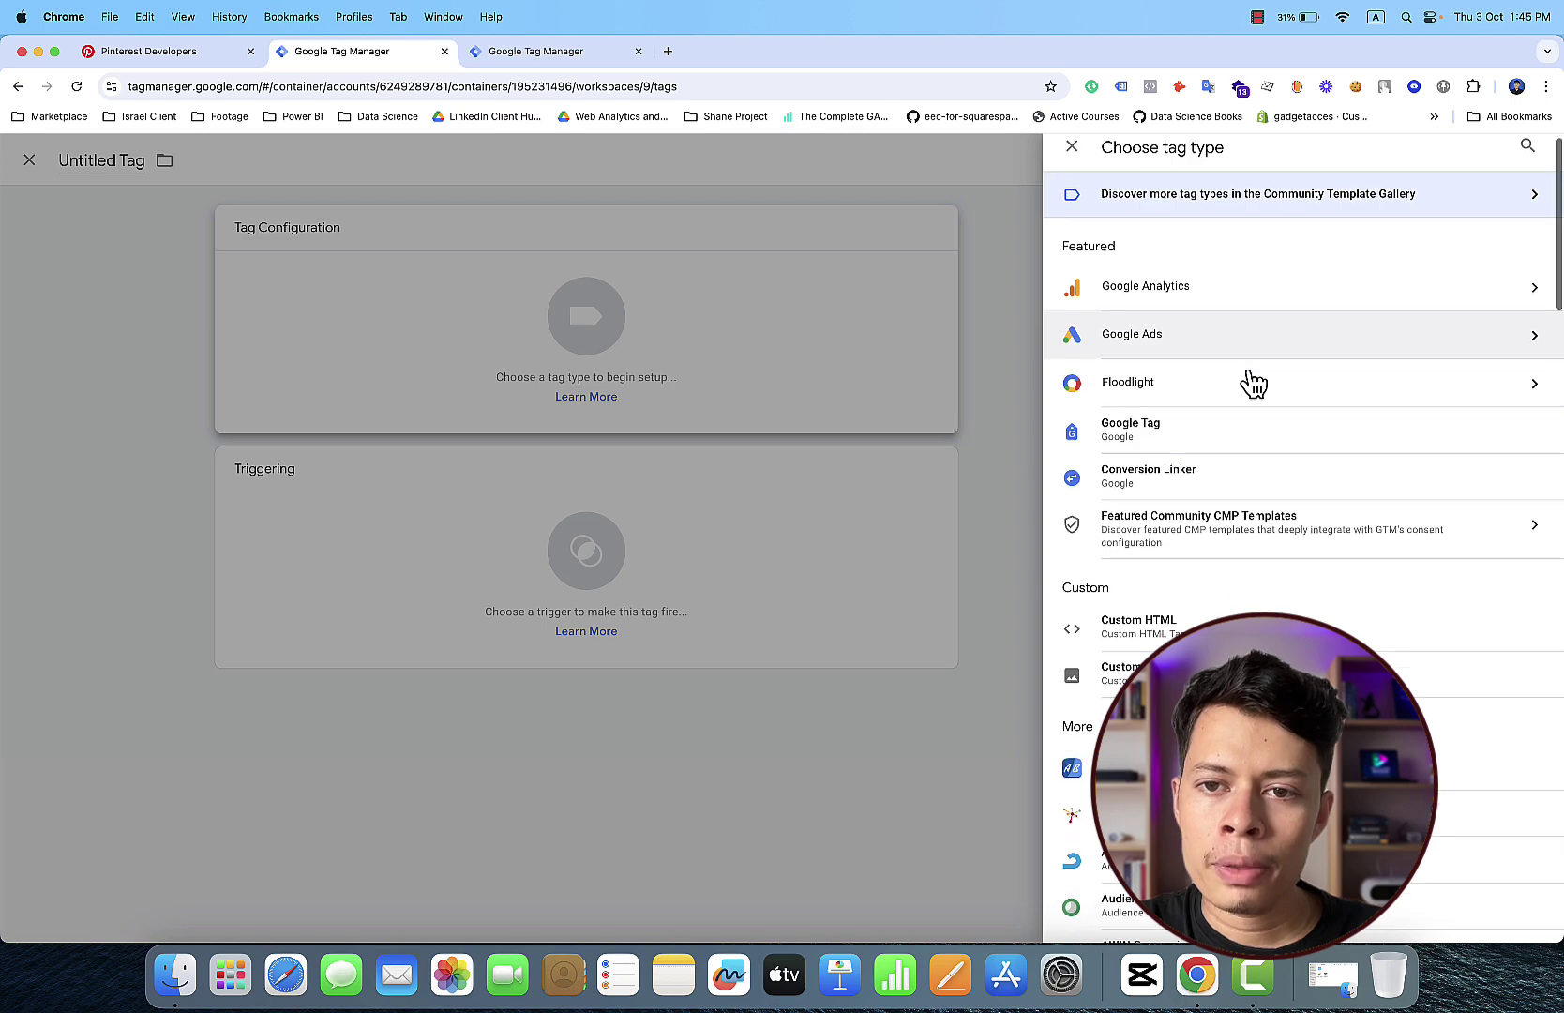
pyautogui.scroll(-20, 1254, 383)
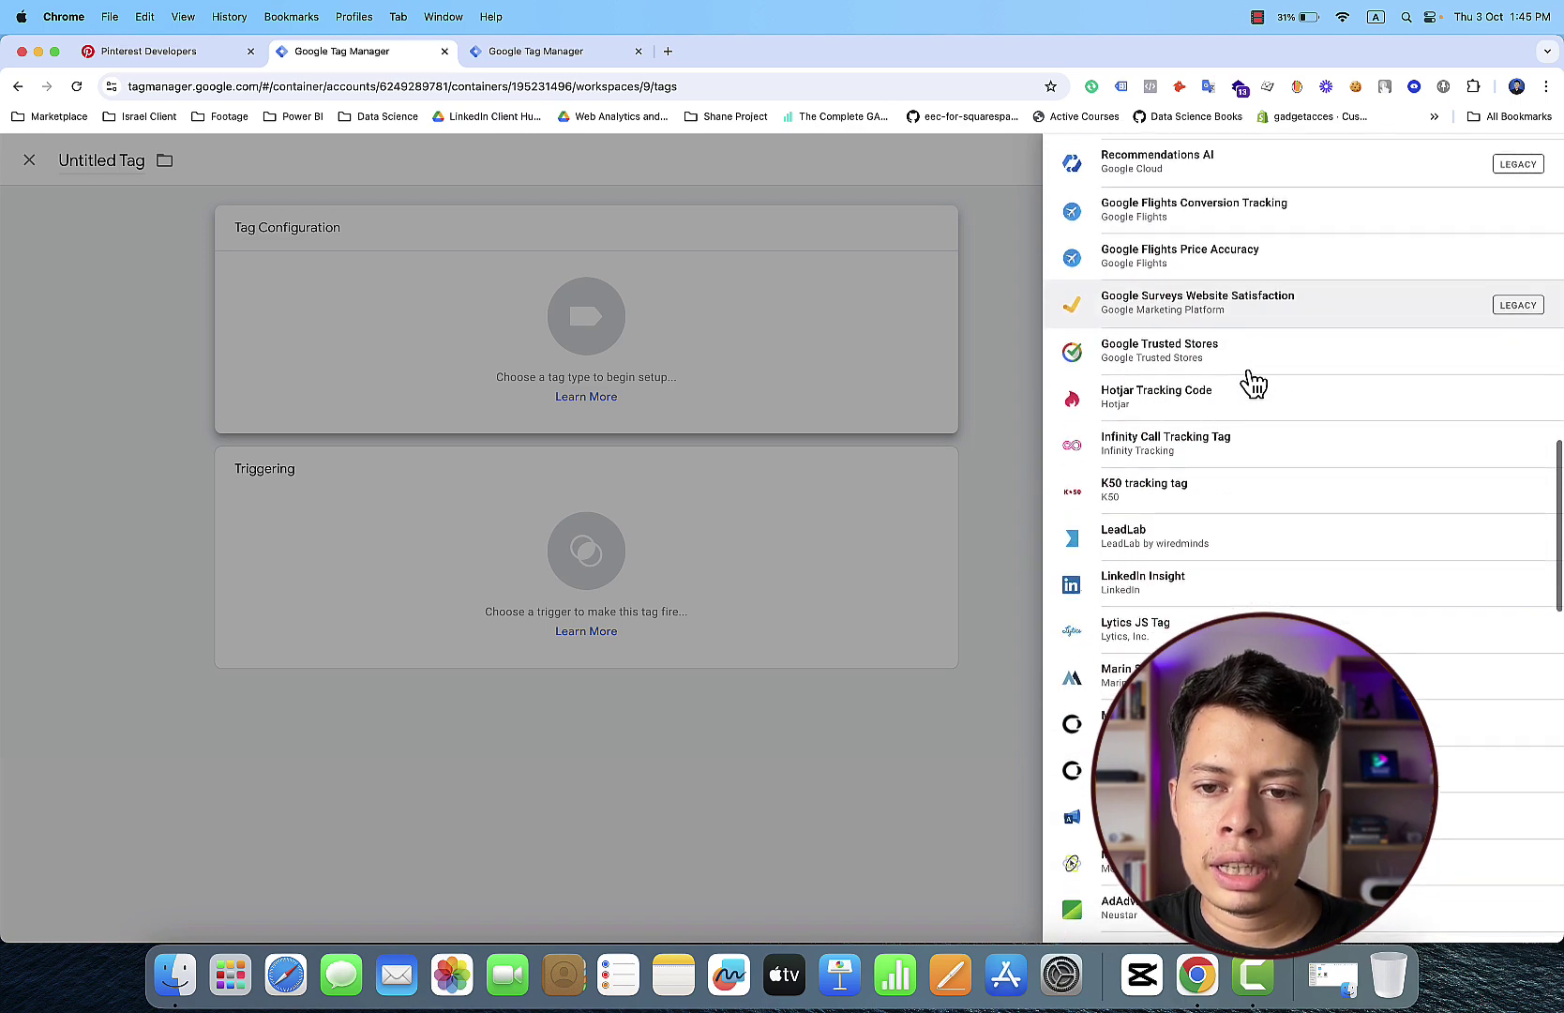
pyautogui.scroll(-10, 1254, 383)
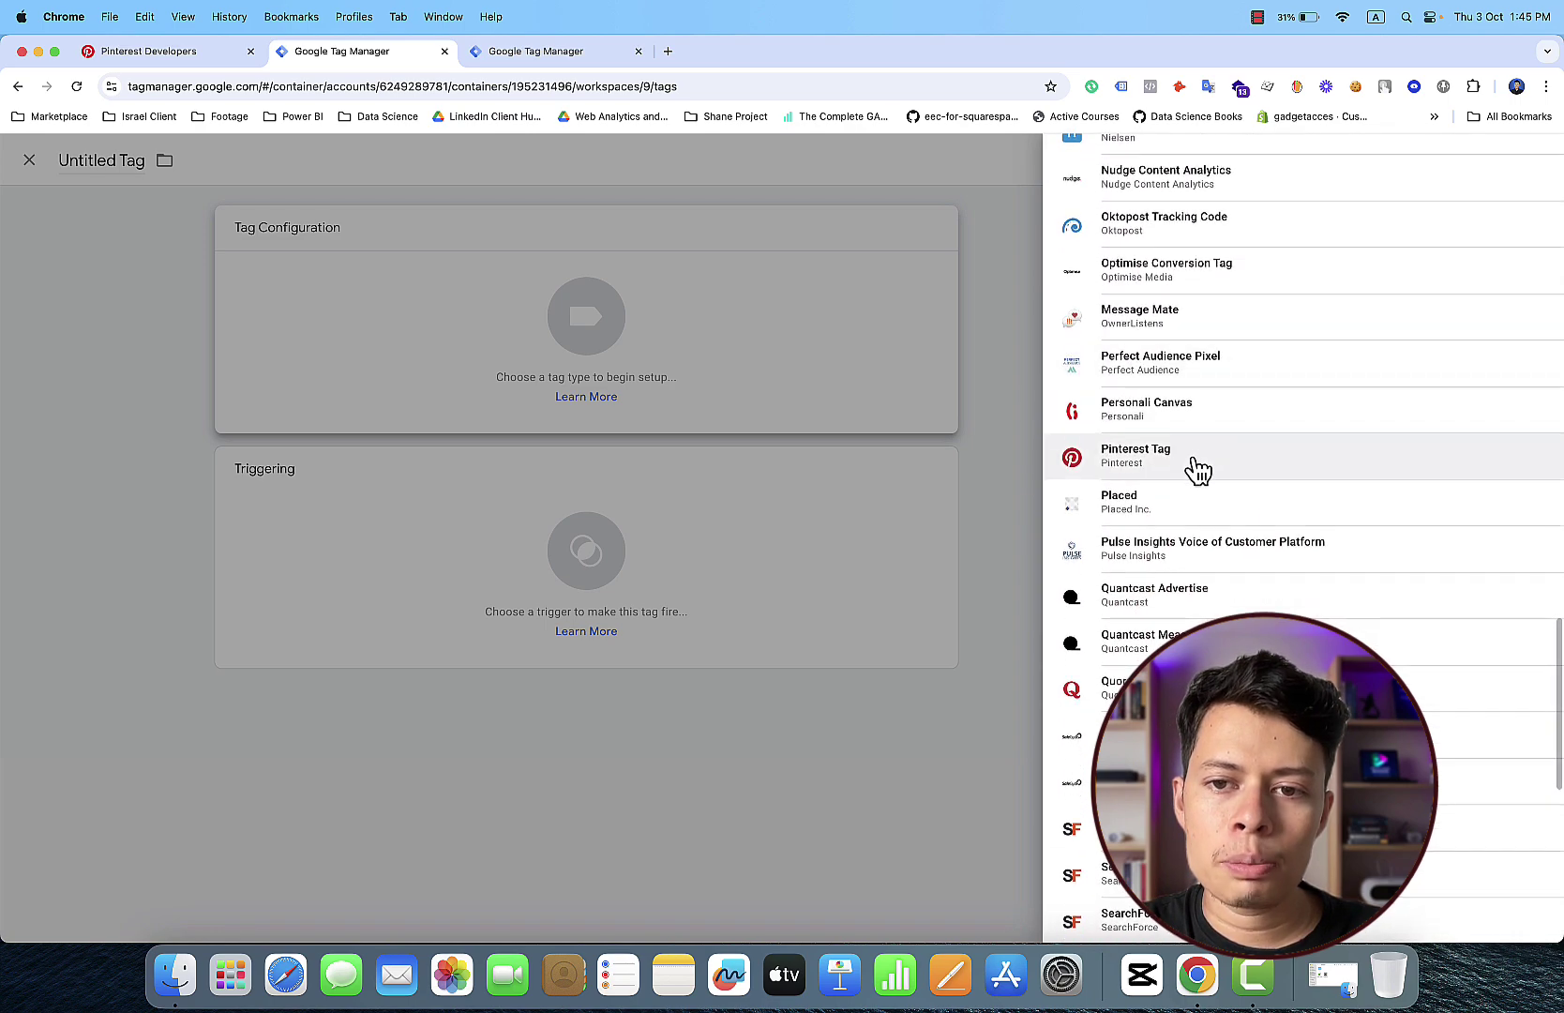
pyautogui.click(1199, 469)
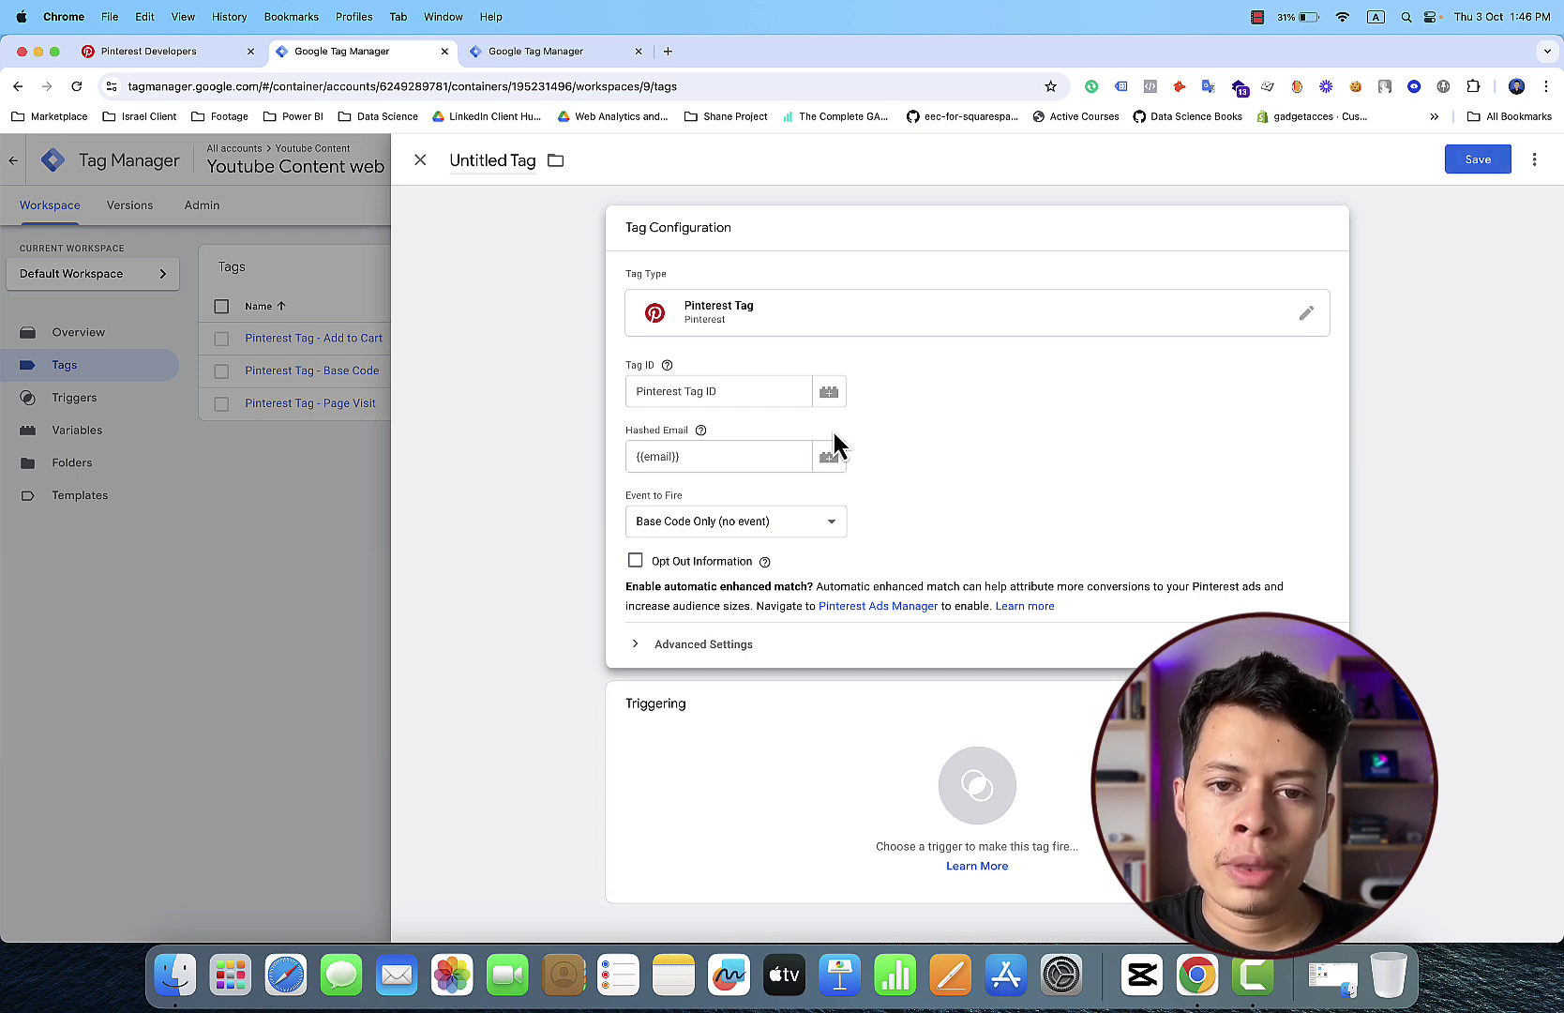
# Step: Set the tag's Tag ID to the {{Pinterest Tag ID}} variable and its event to fire to Checkout
pyautogui.click(829, 392)
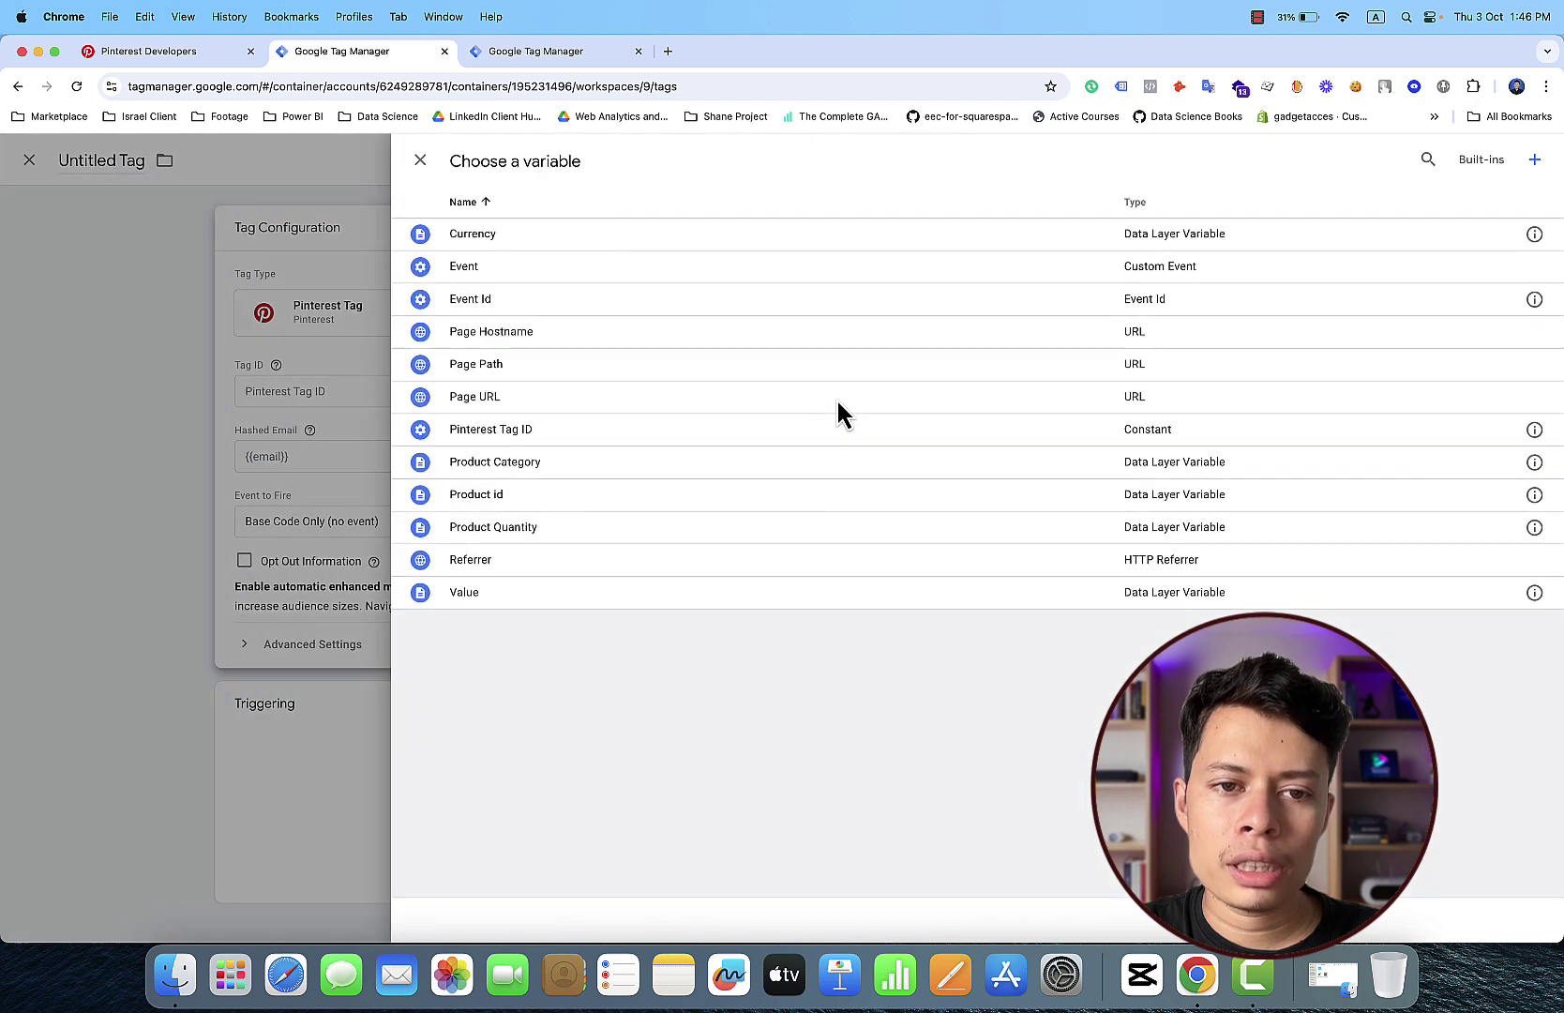
pyautogui.click(818, 441)
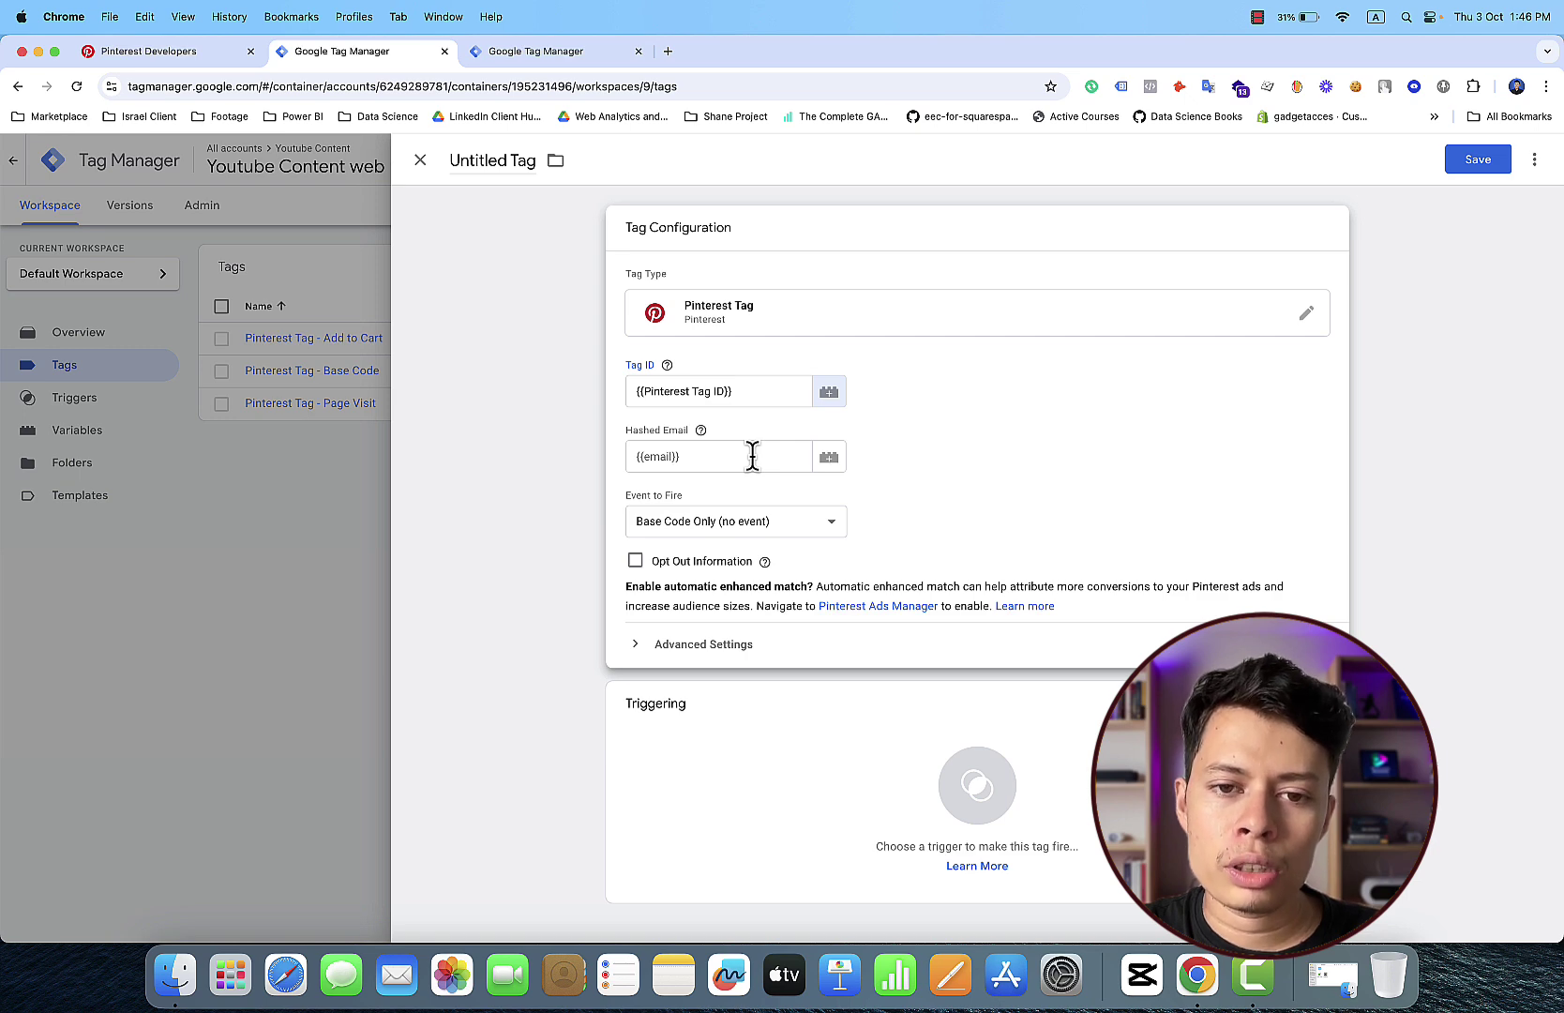
pyautogui.click(763, 529)
pyautogui.click(738, 582)
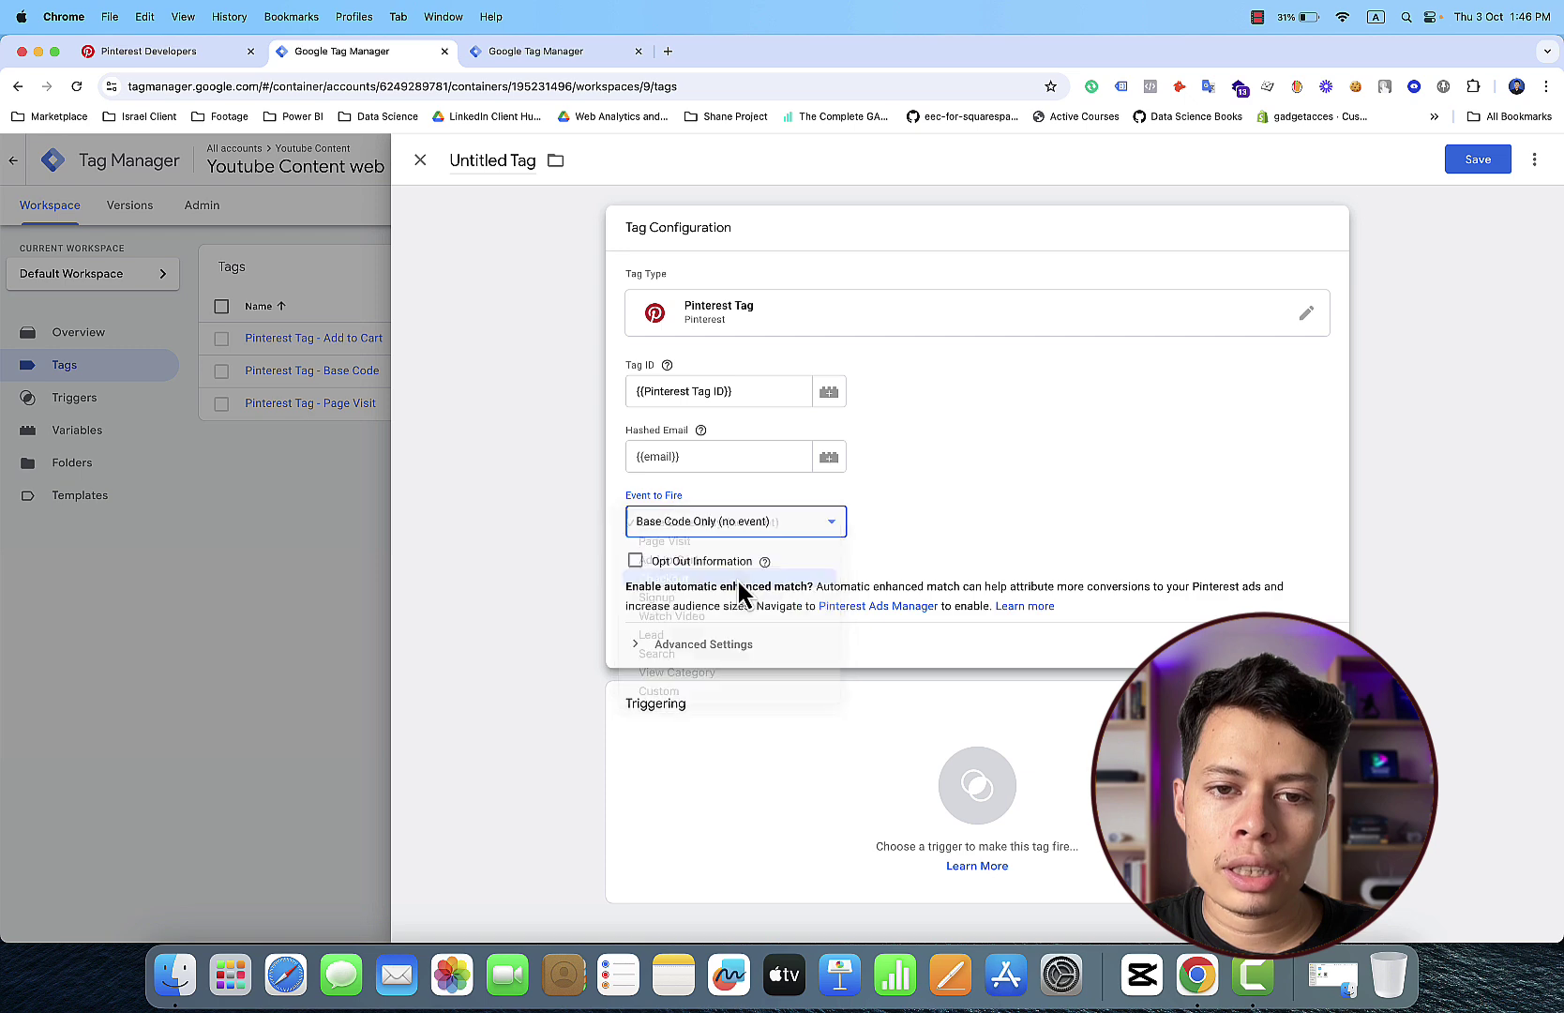
# Step: Enable custom parameters for the tag and add a row named event_id with the value {{Event Id}}
pyautogui.scroll(-3, 733, 569)
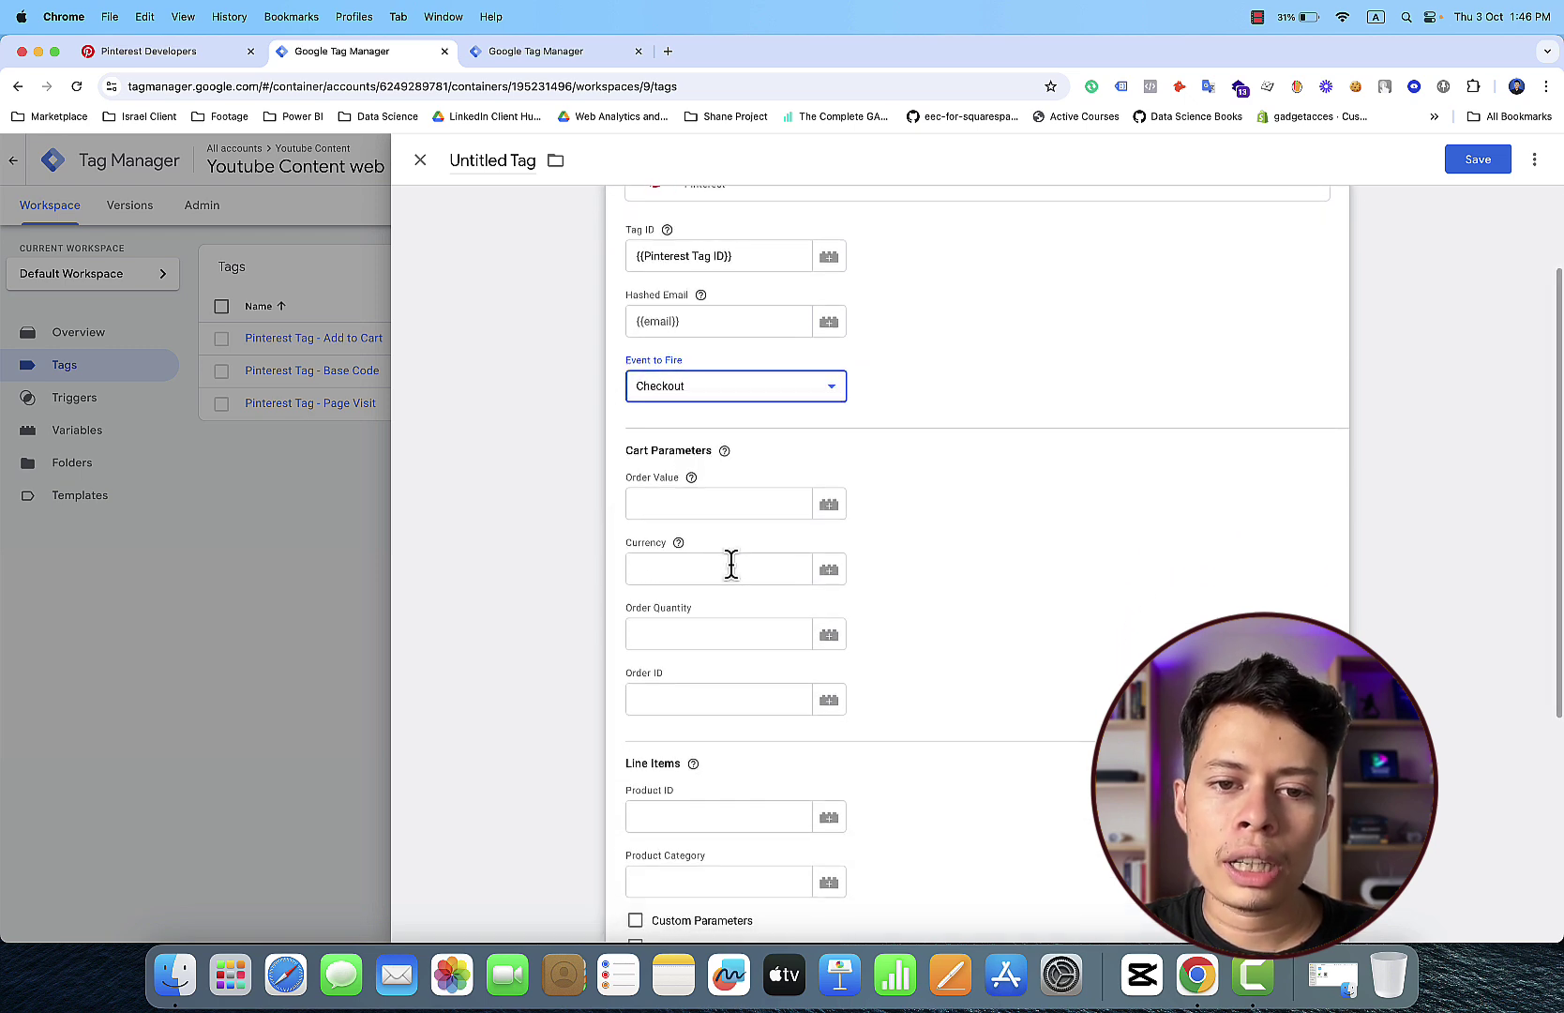
pyautogui.scroll(-3, 732, 563)
pyautogui.scroll(-3, 731, 562)
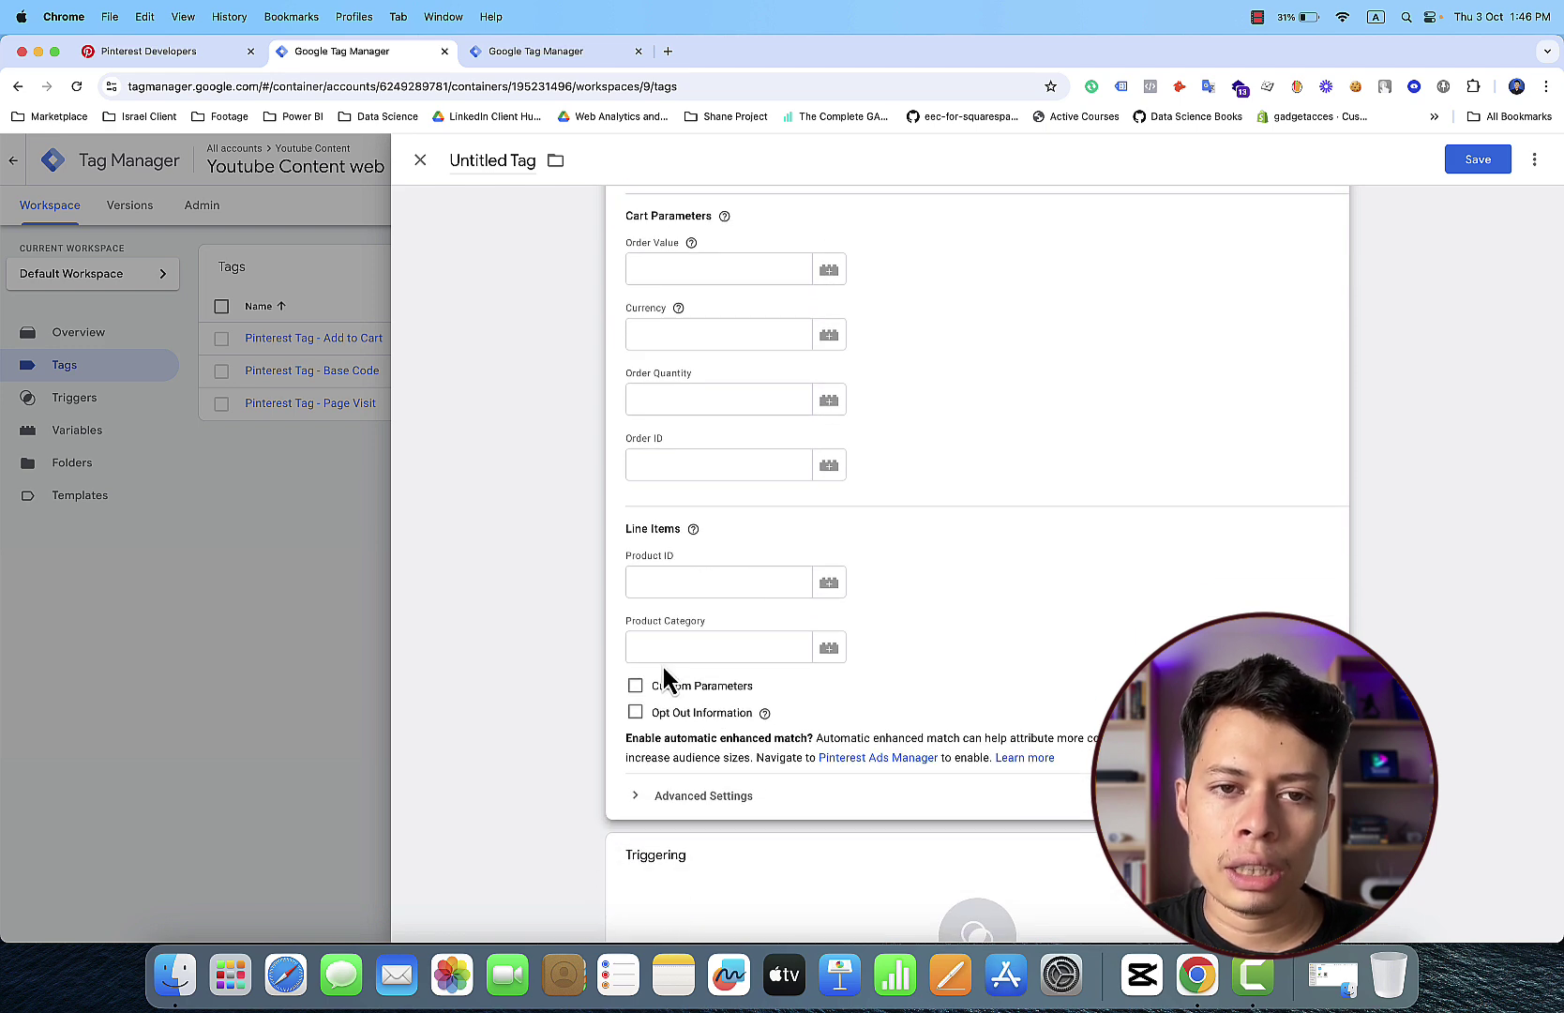
pyautogui.click(636, 687)
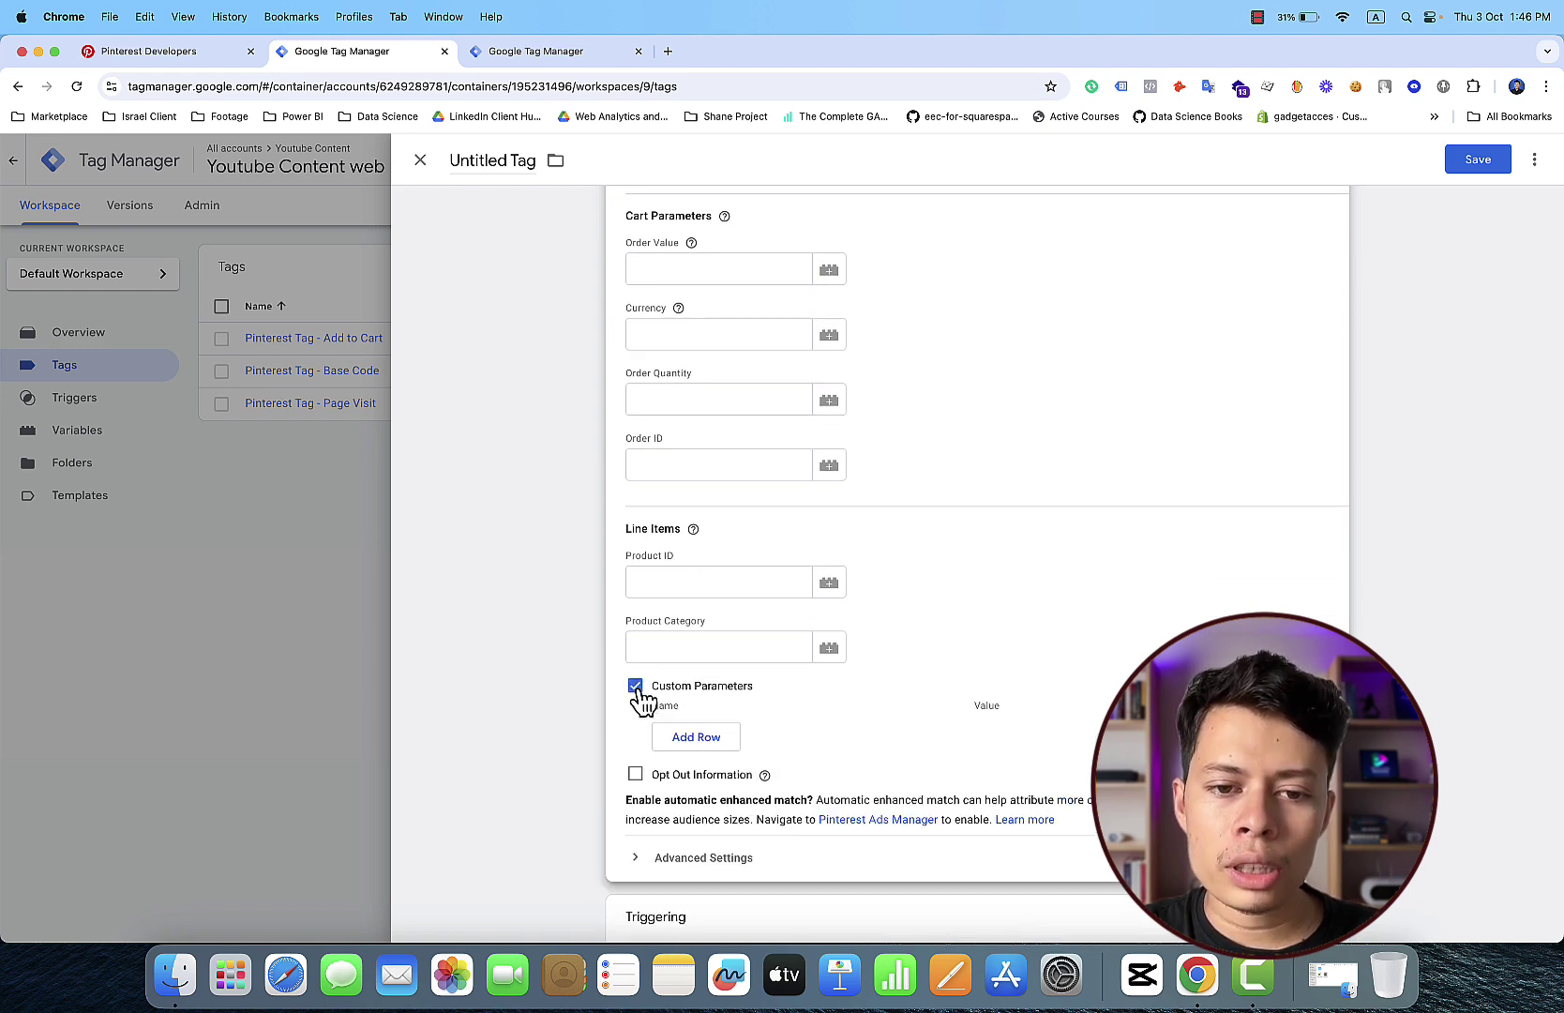
pyautogui.click(679, 739)
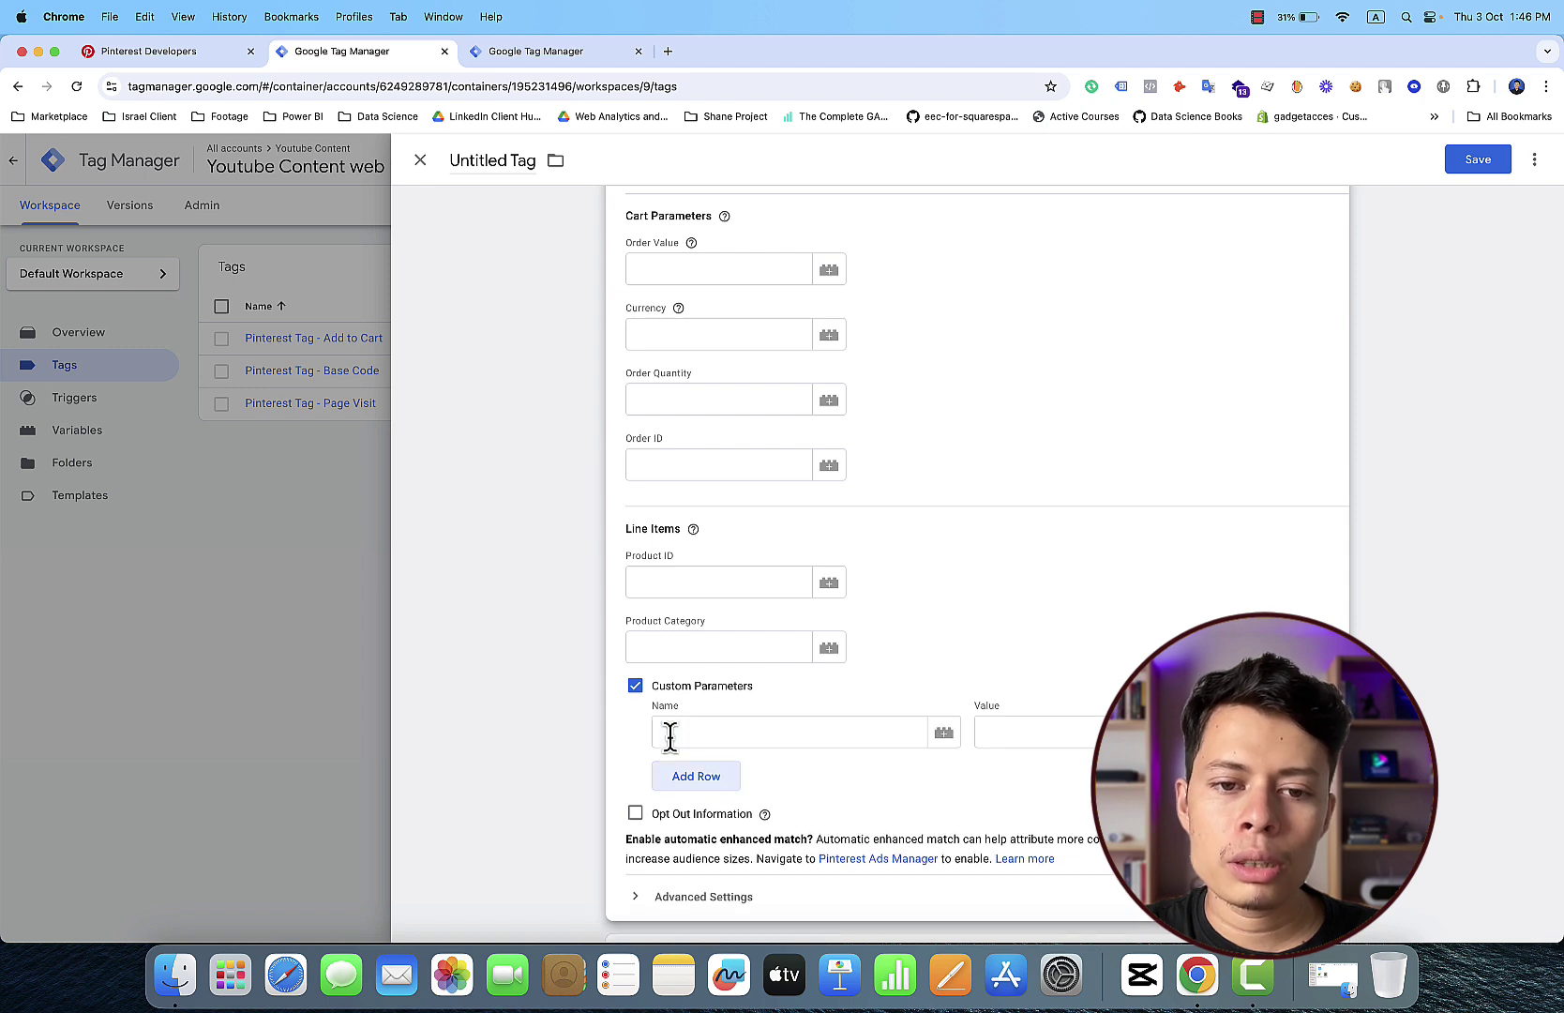
pyautogui.click(676, 724)
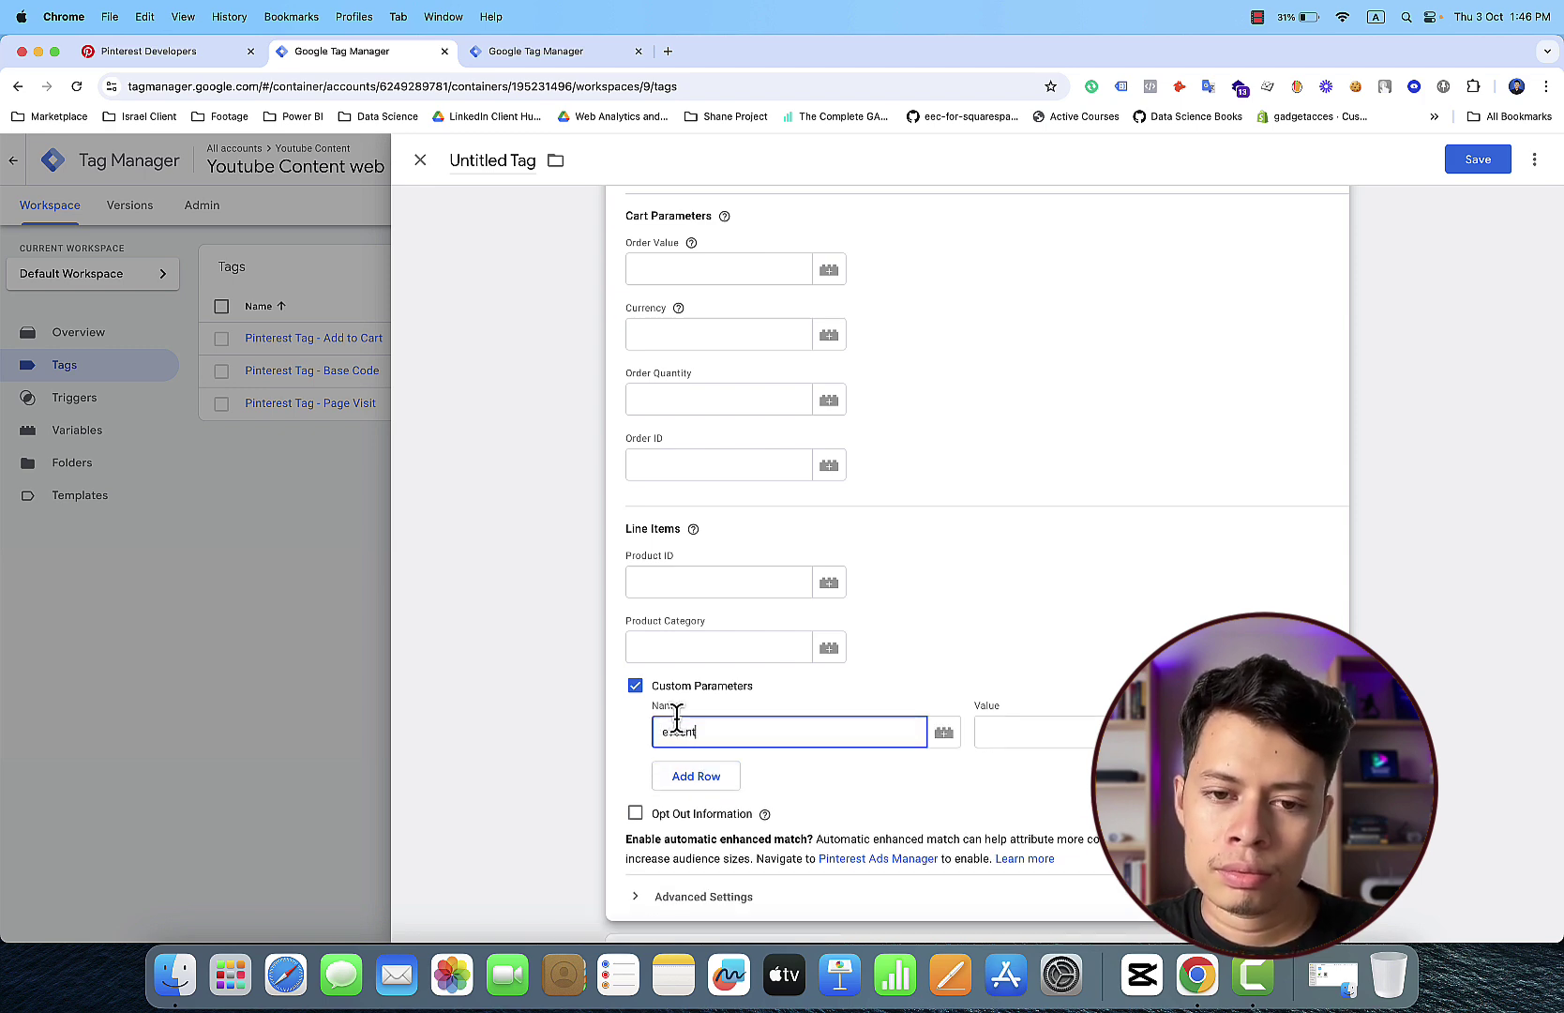
pyautogui.write('eveent_')
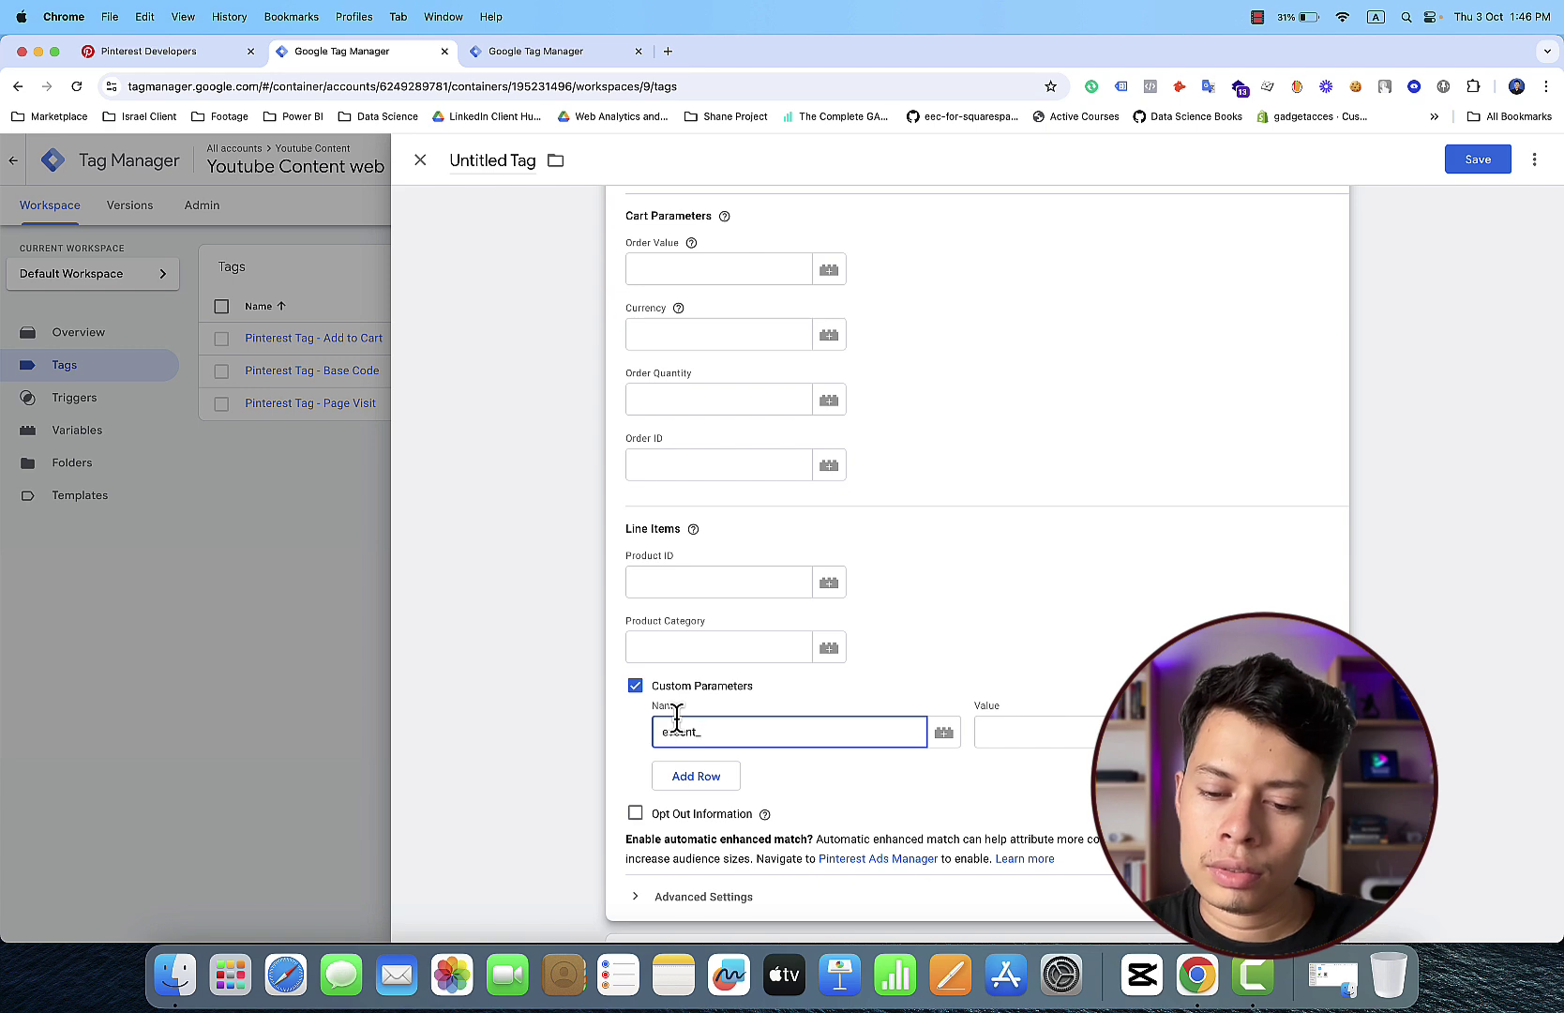
pyautogui.write('id')
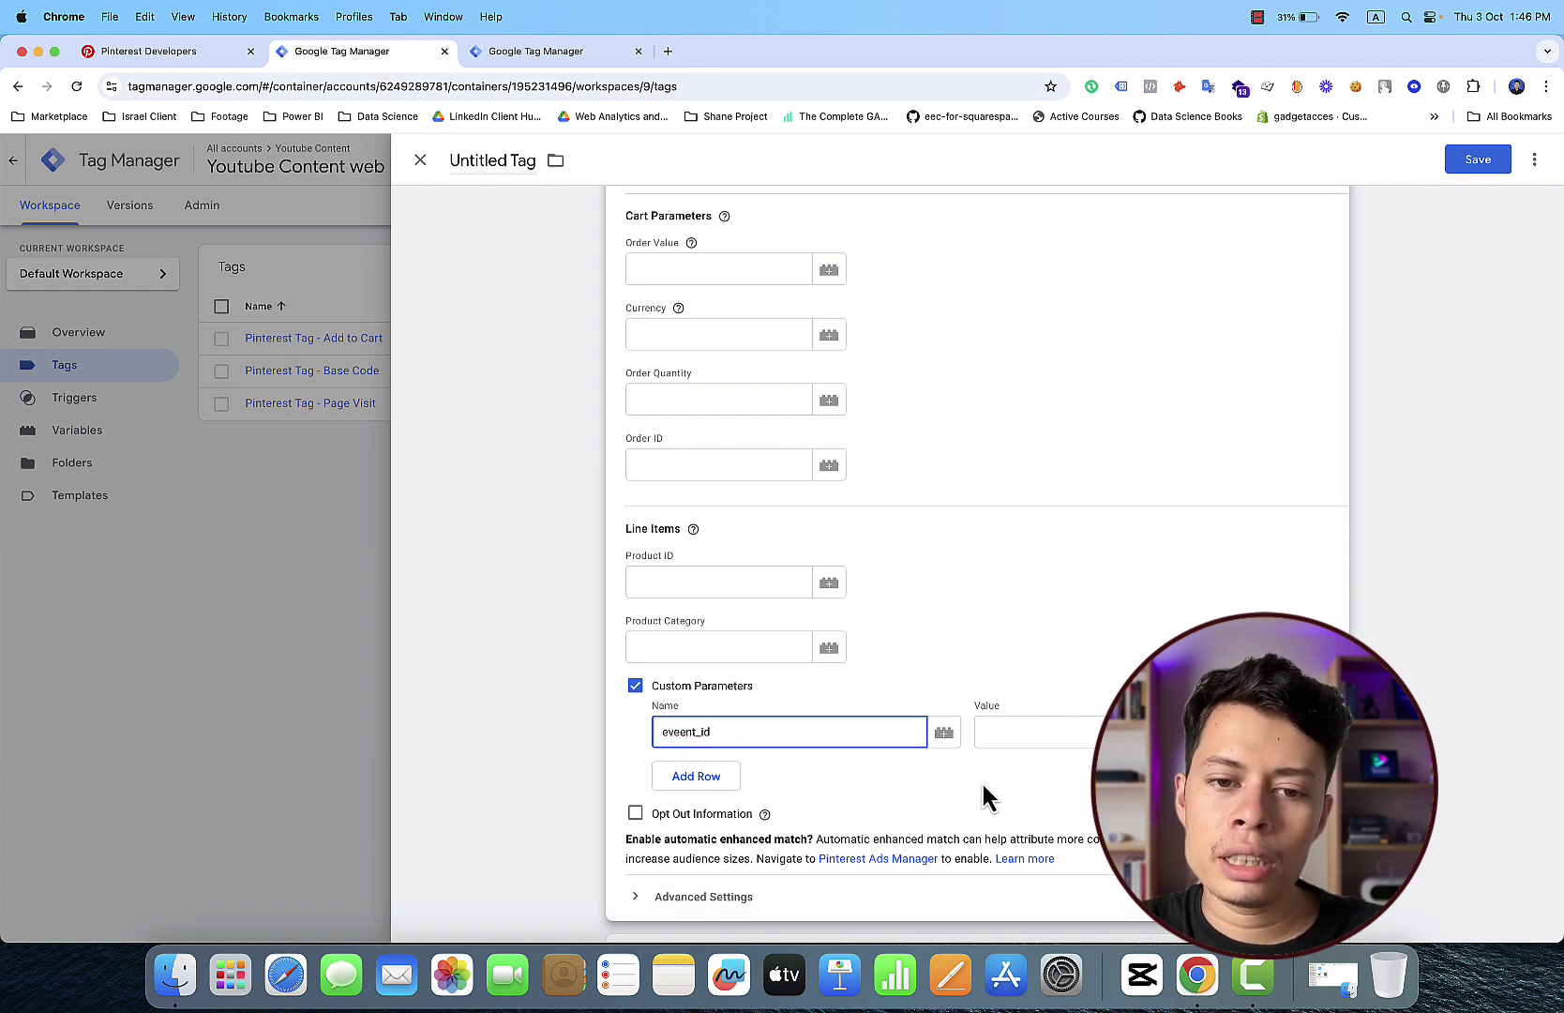
pyautogui.click(688, 727)
pyautogui.press('BackSpace')
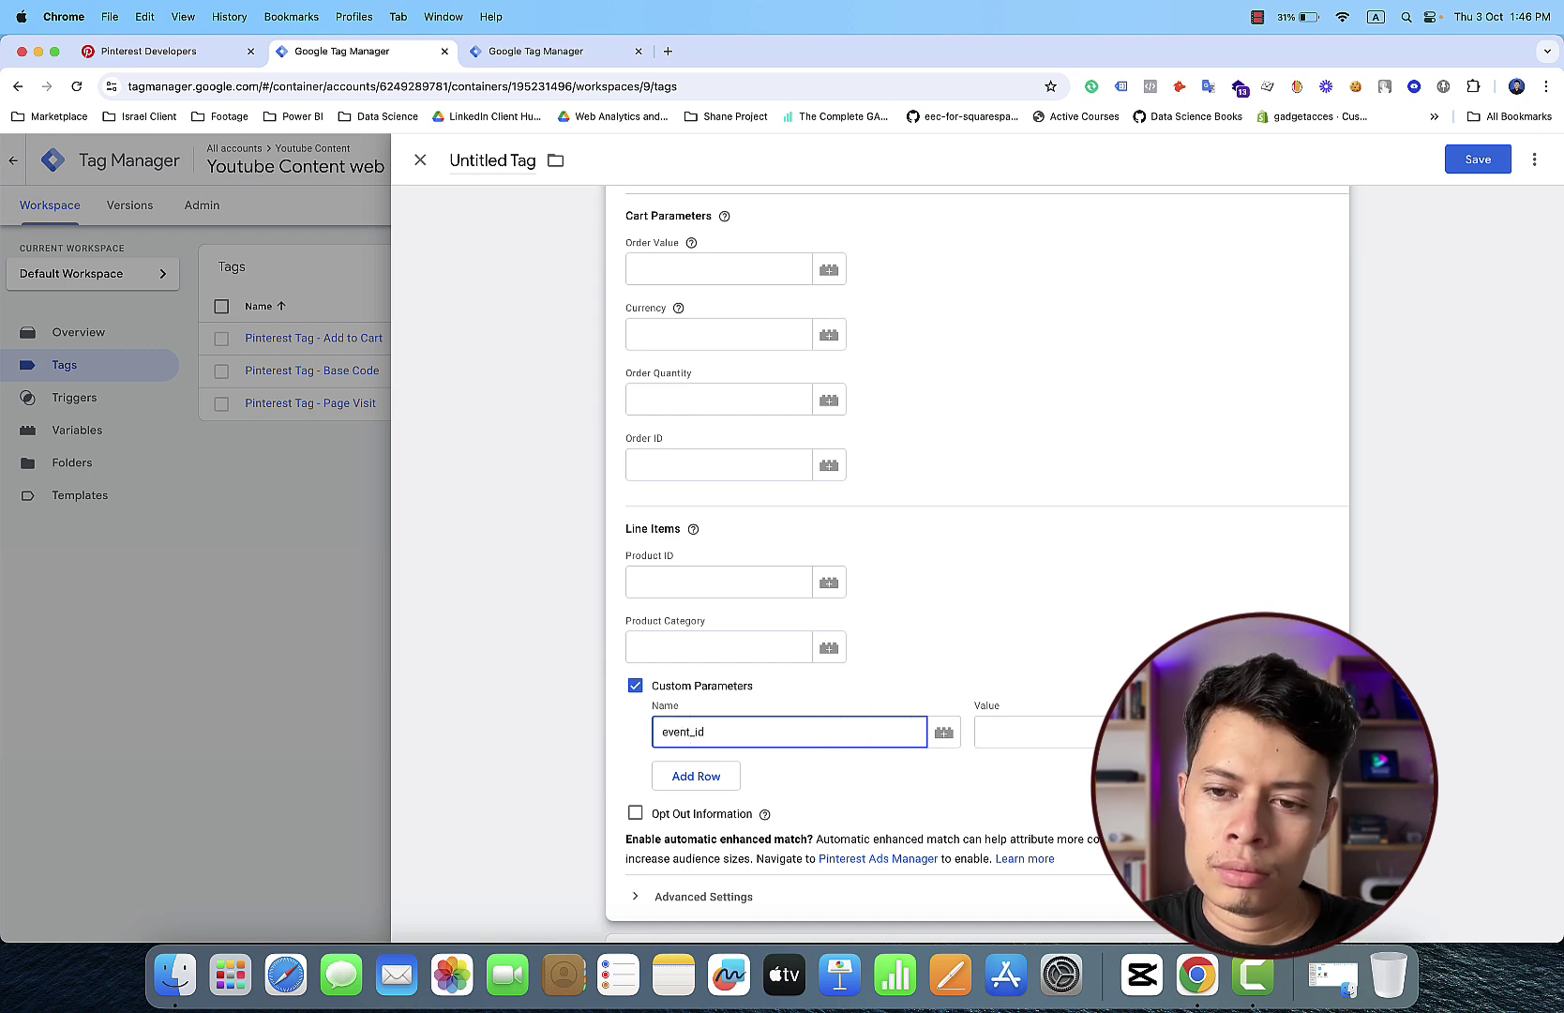
pyautogui.click(1266, 733)
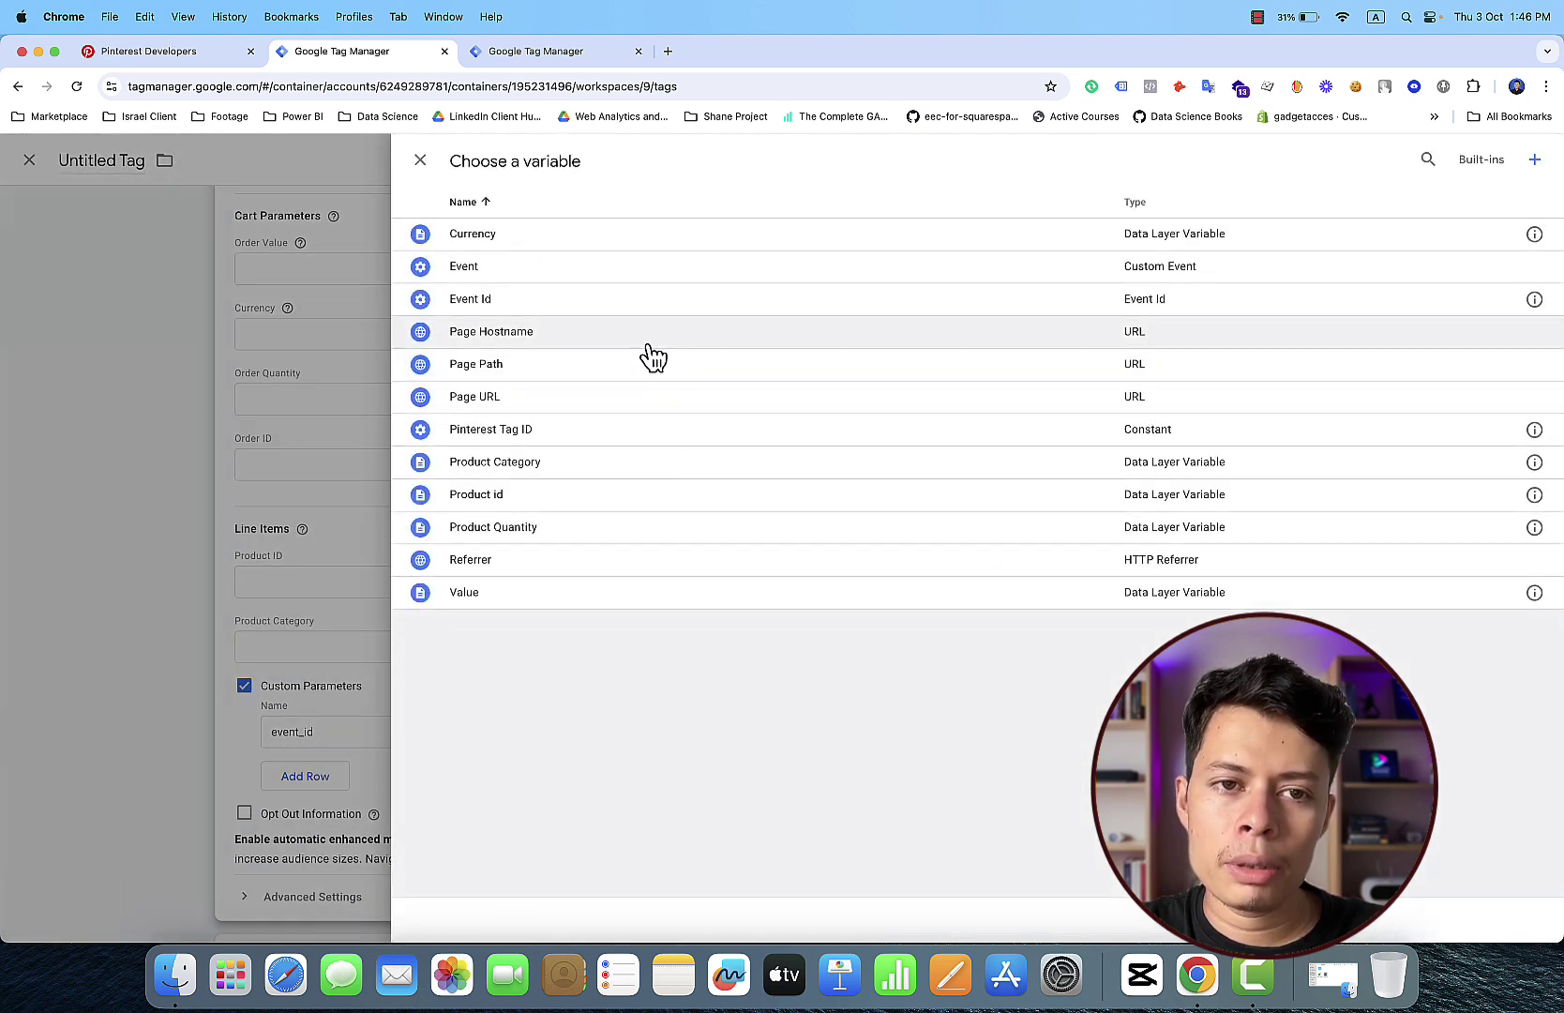
pyautogui.click(630, 296)
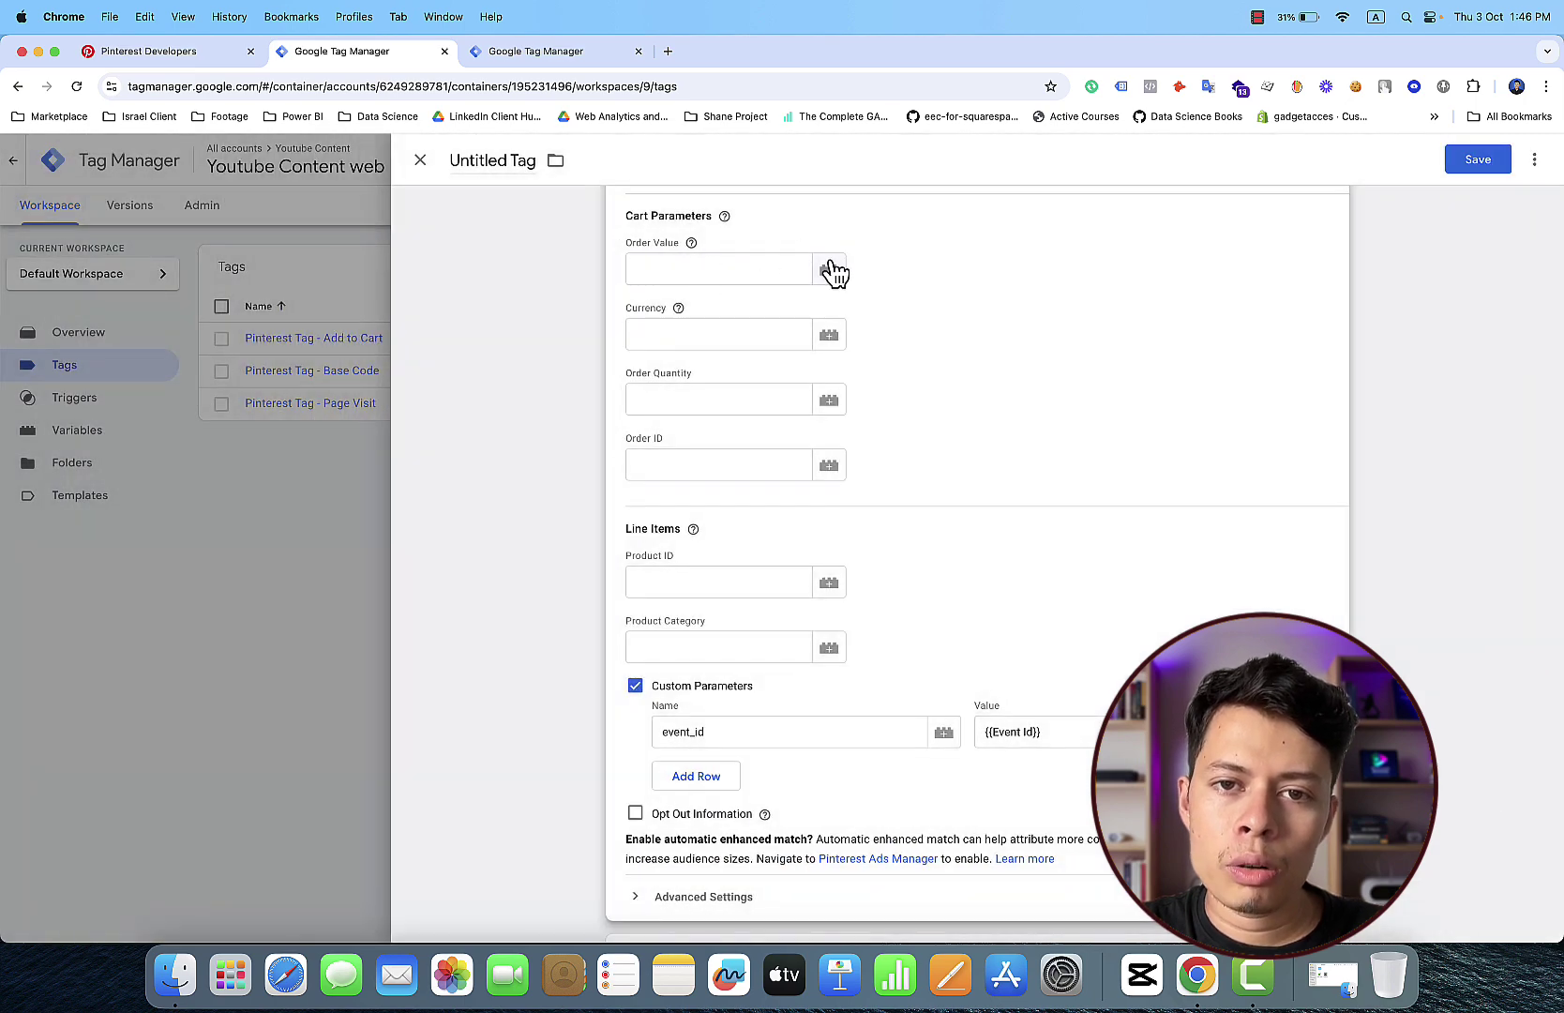
# Step: Fill the cart parameters with variables: {{Value}} for Order Value, {{Currency}} for Currency and {{Product Quantity}} for Order Quantity
pyautogui.click(829, 271)
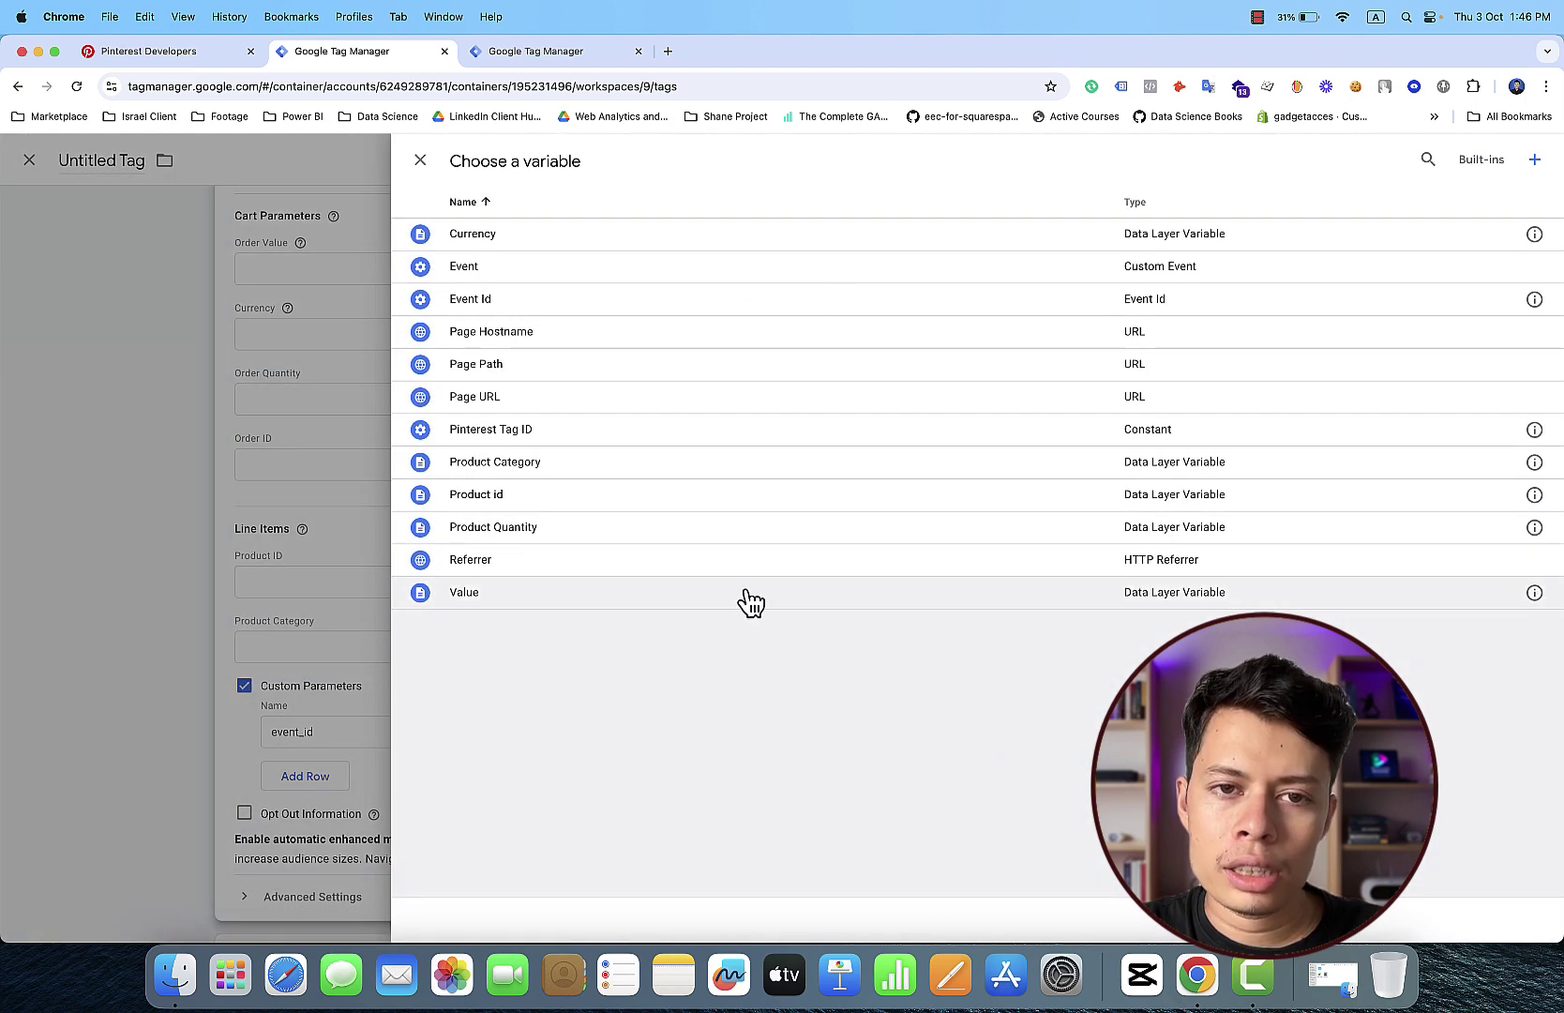
pyautogui.click(750, 601)
pyautogui.click(826, 334)
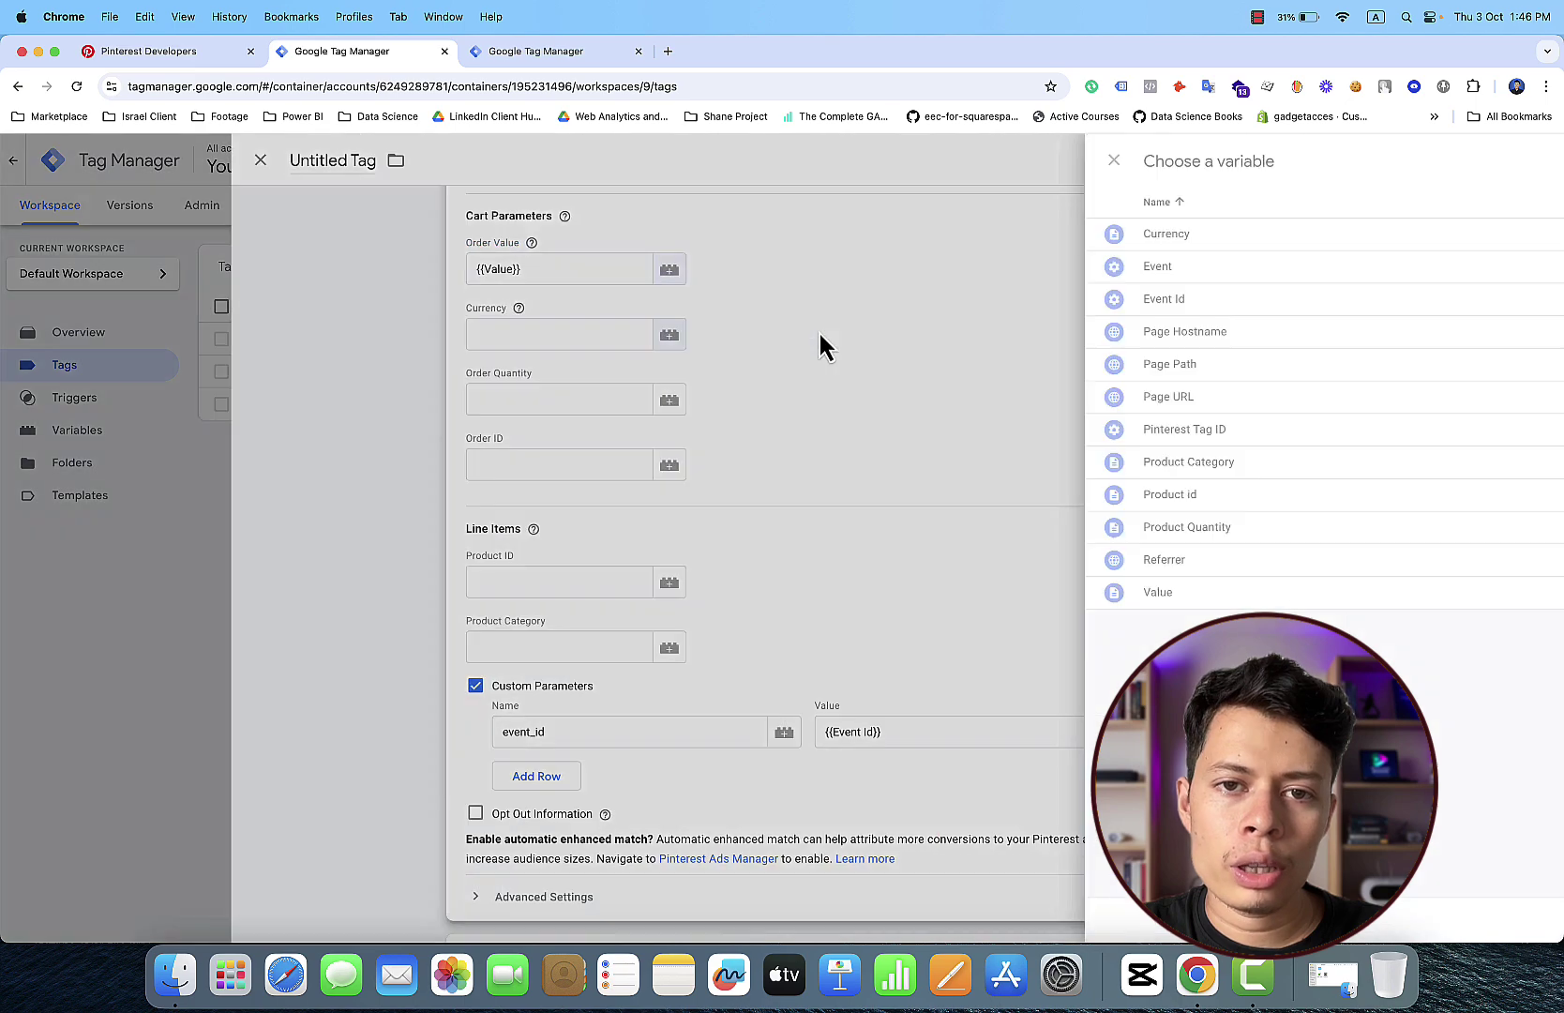
pyautogui.click(766, 239)
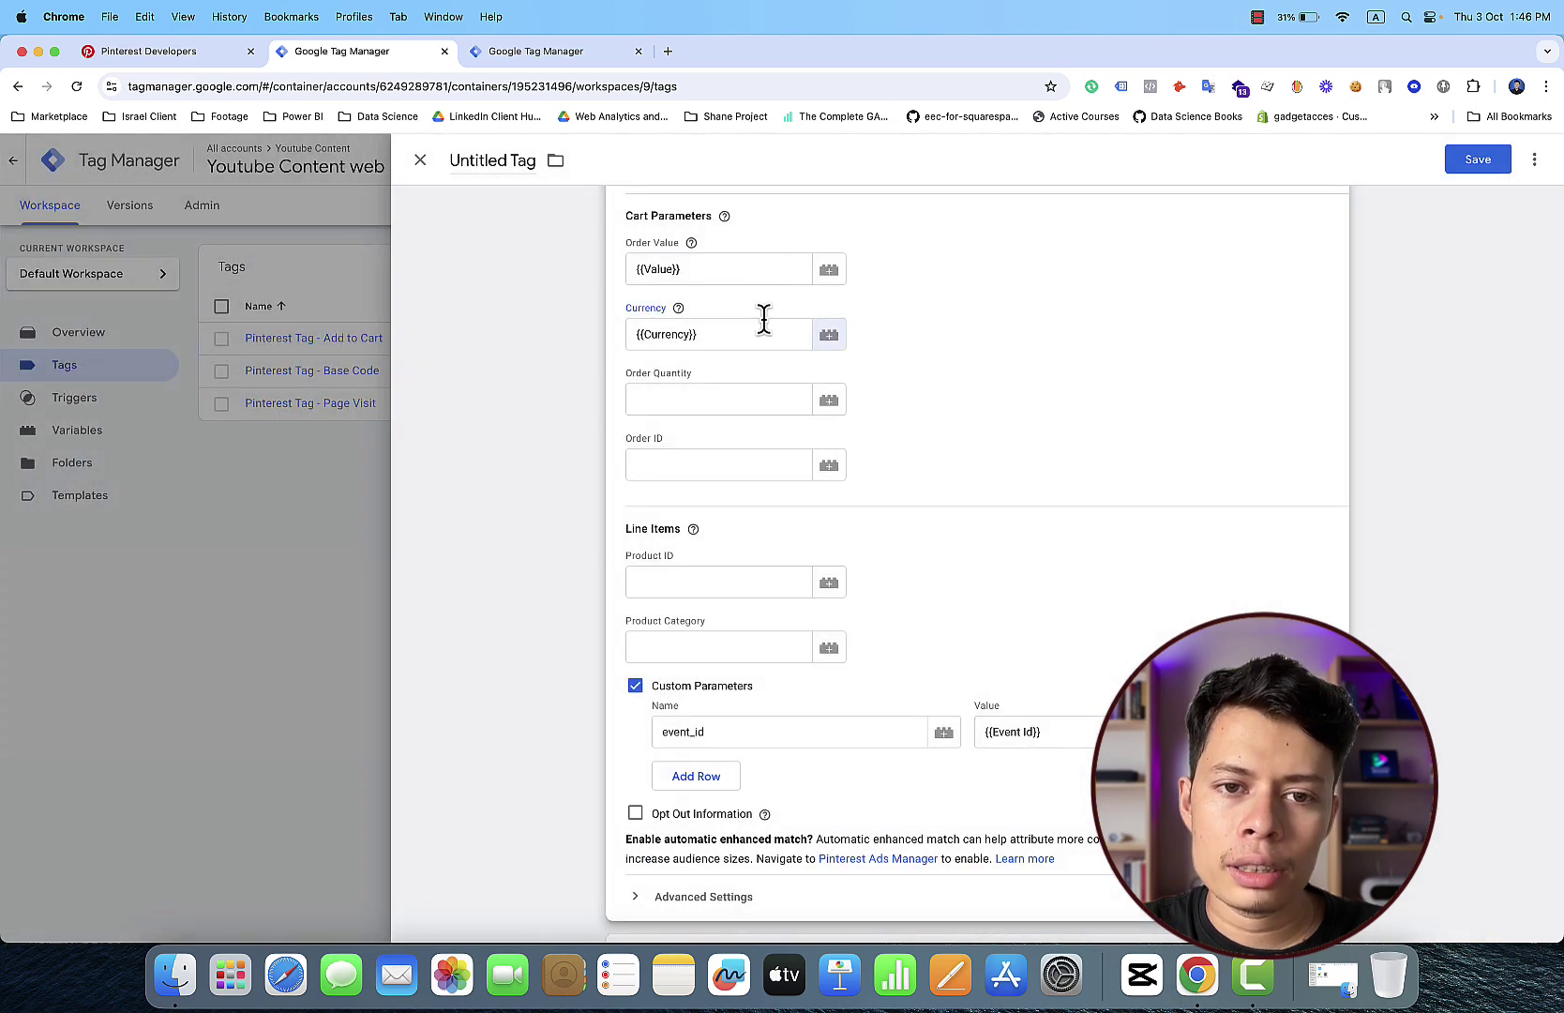
pyautogui.click(828, 408)
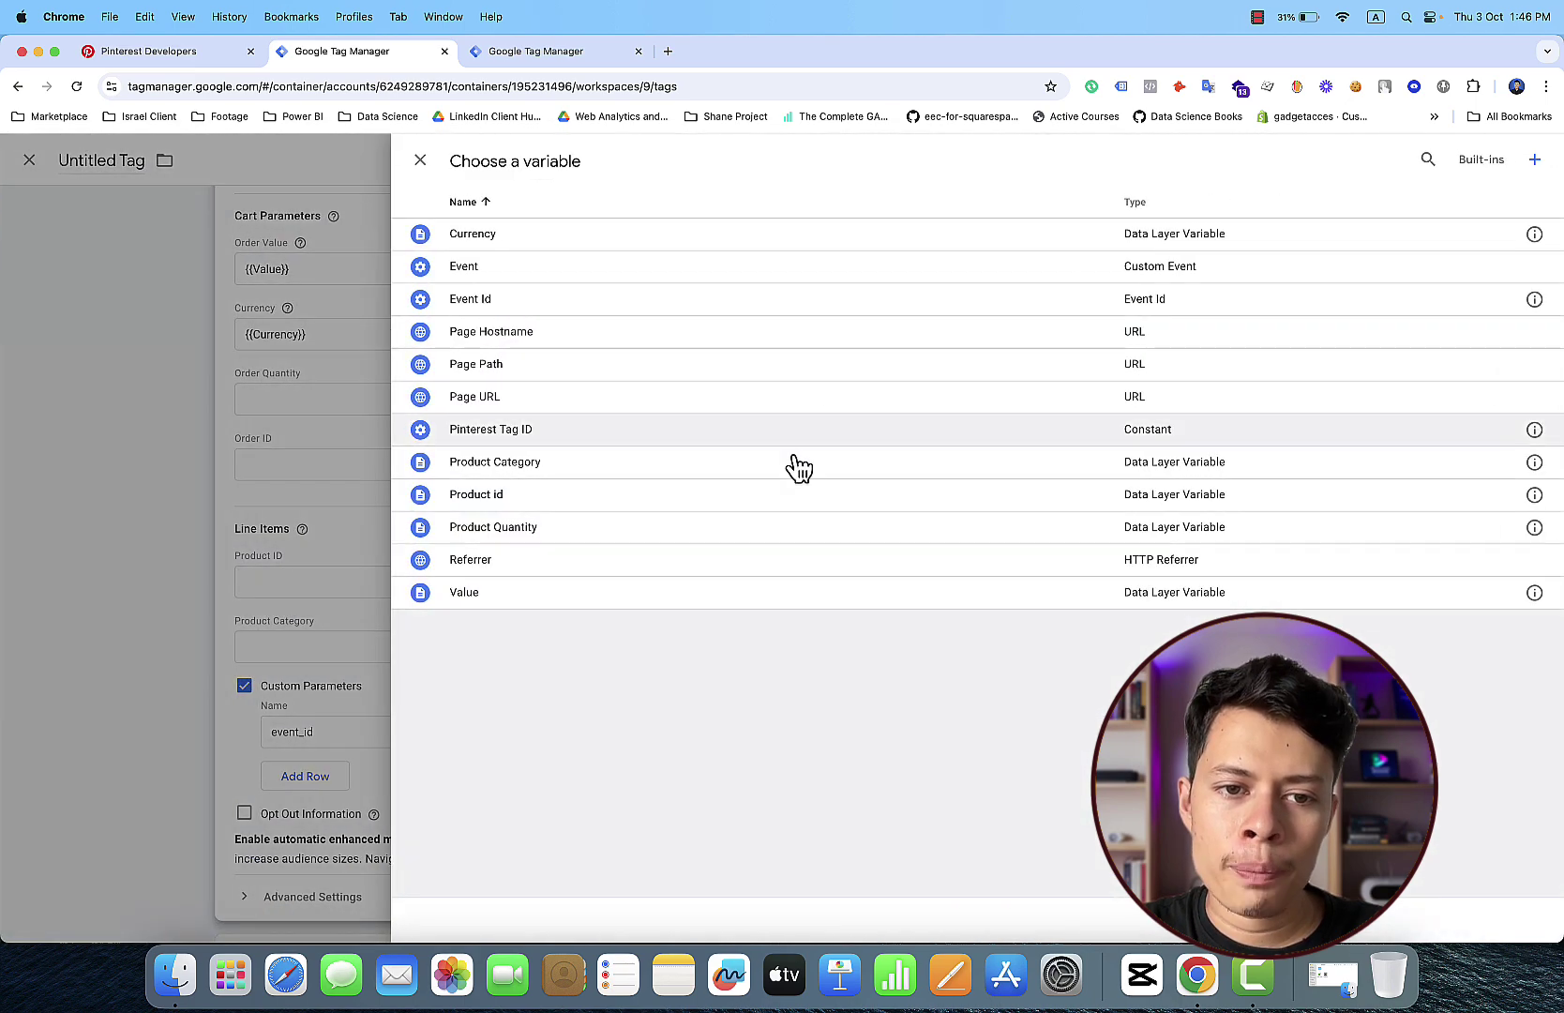
pyautogui.click(774, 529)
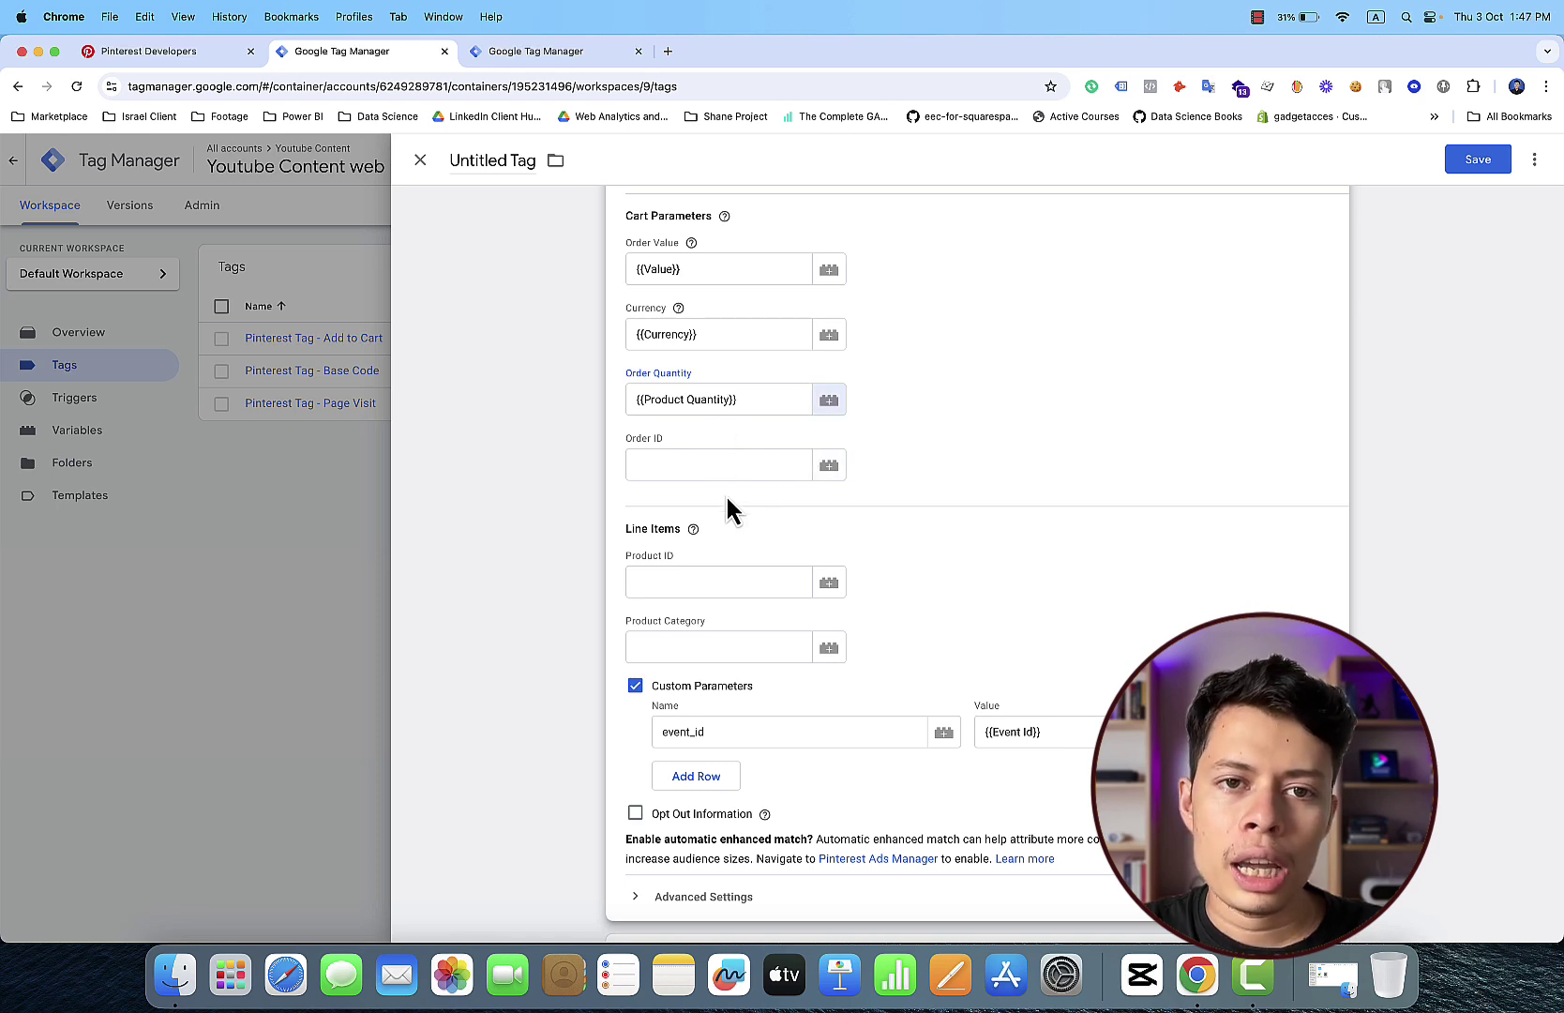
# Step: Set the line items' Product ID to {{Product id}} and Product Category to {{Product Category}}
pyautogui.click(831, 590)
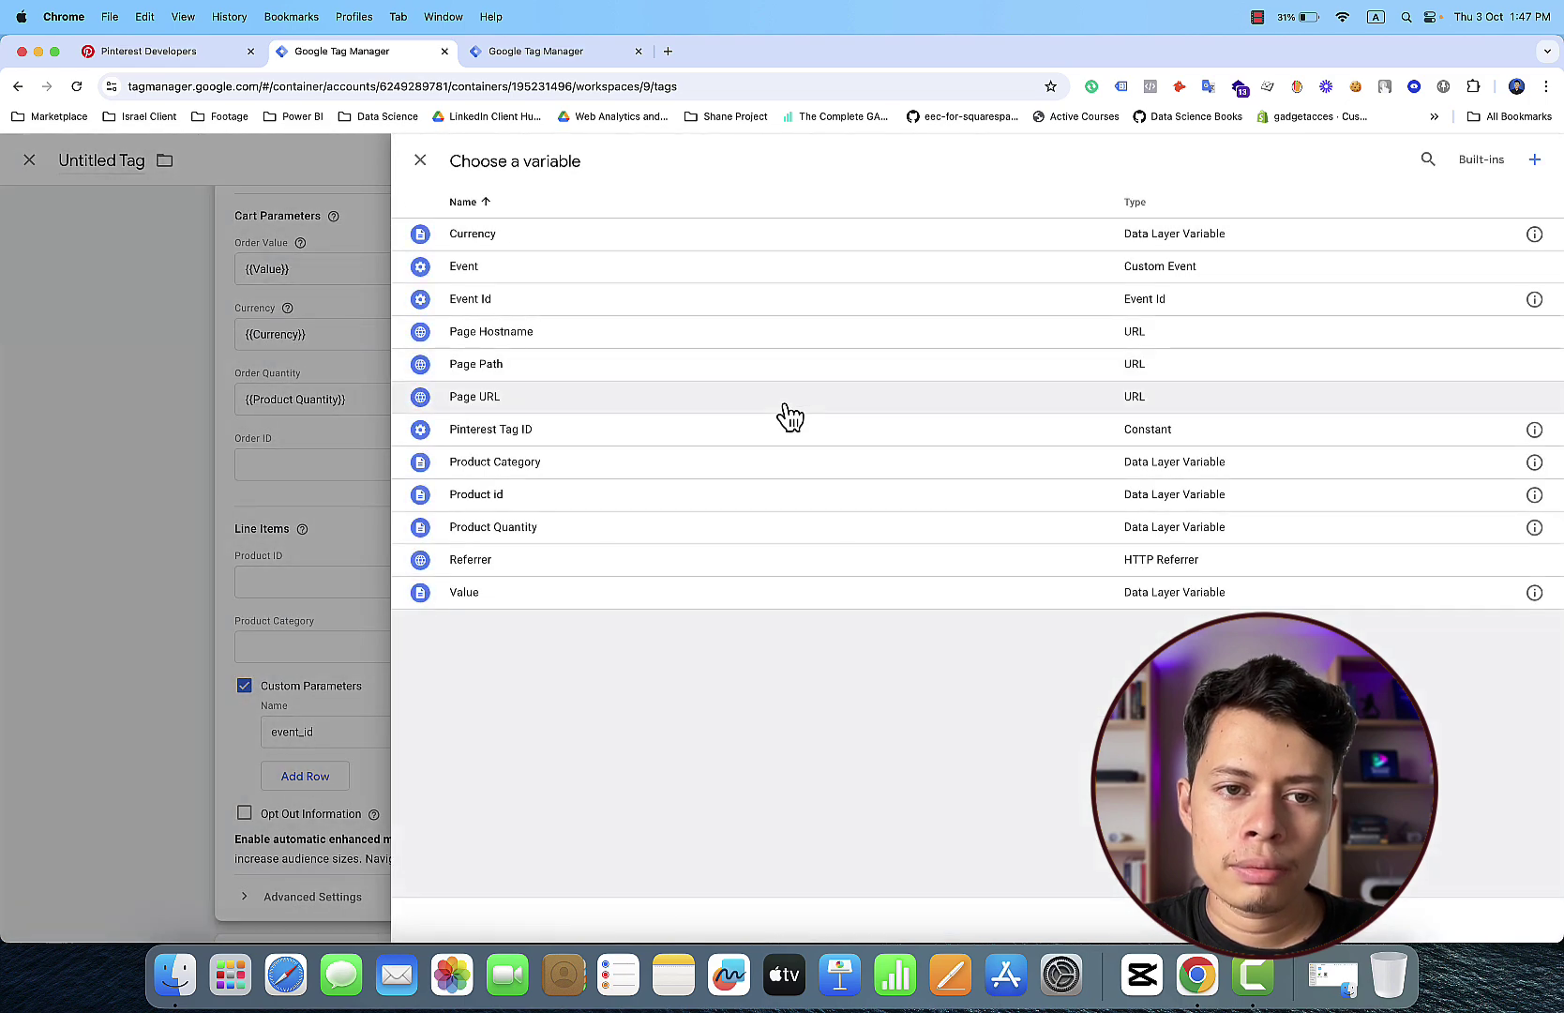
pyautogui.click(784, 514)
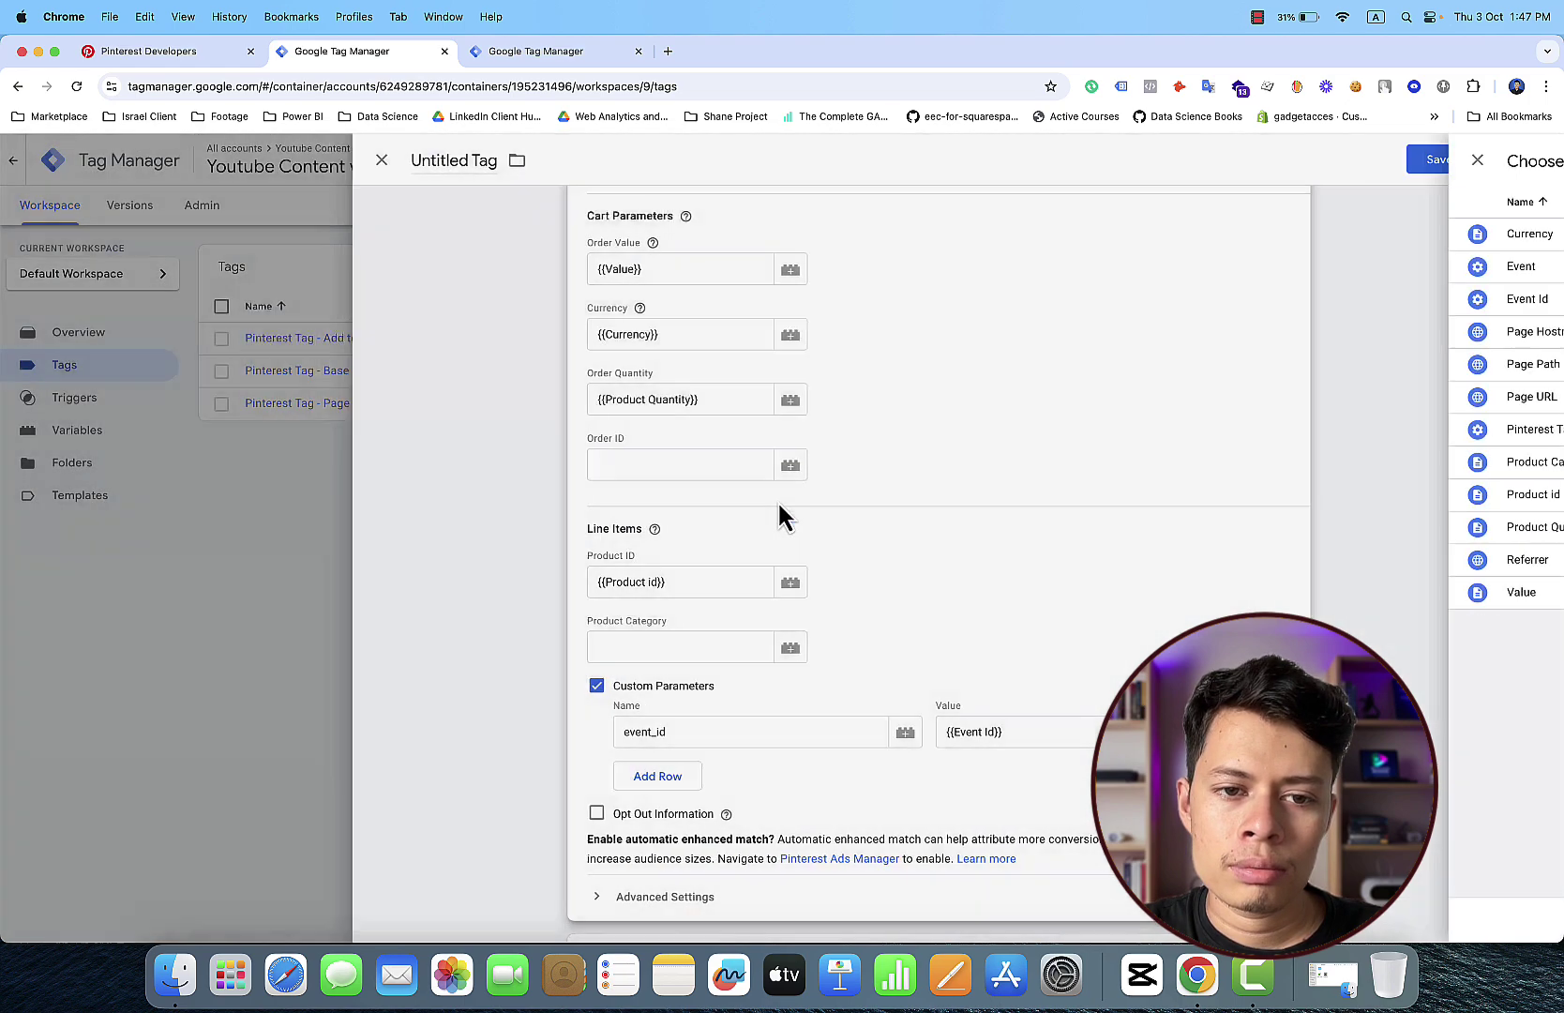
pyautogui.click(830, 649)
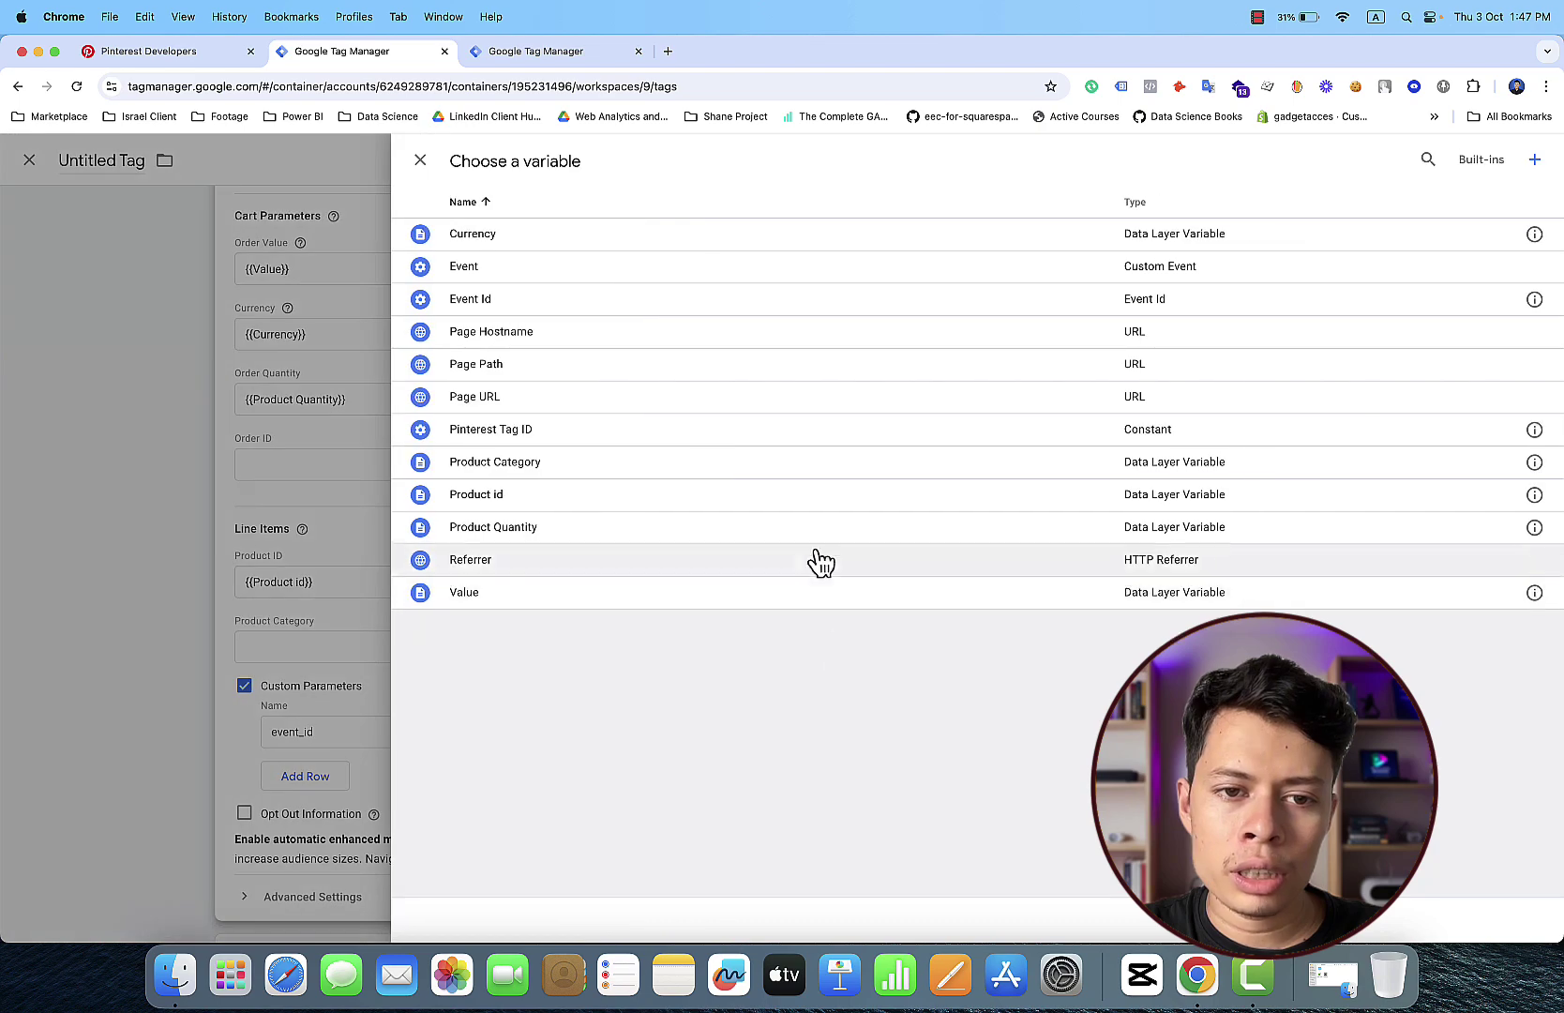
pyautogui.click(789, 460)
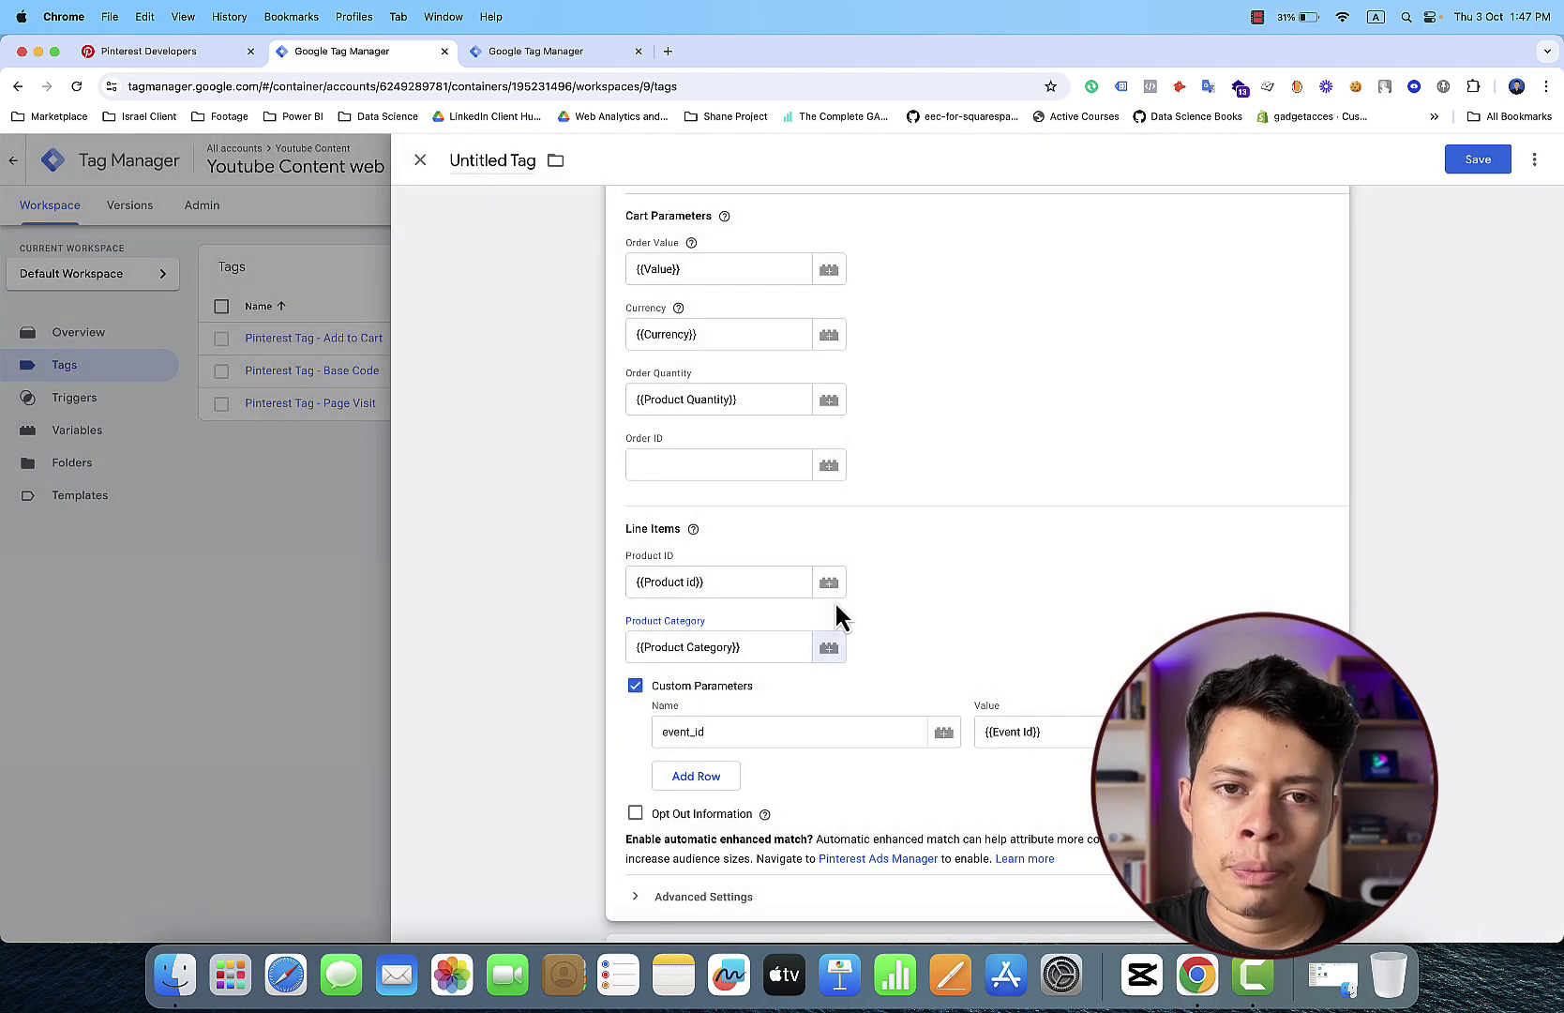
pyautogui.scroll(-5, 838, 614)
pyautogui.scroll(12, 837, 614)
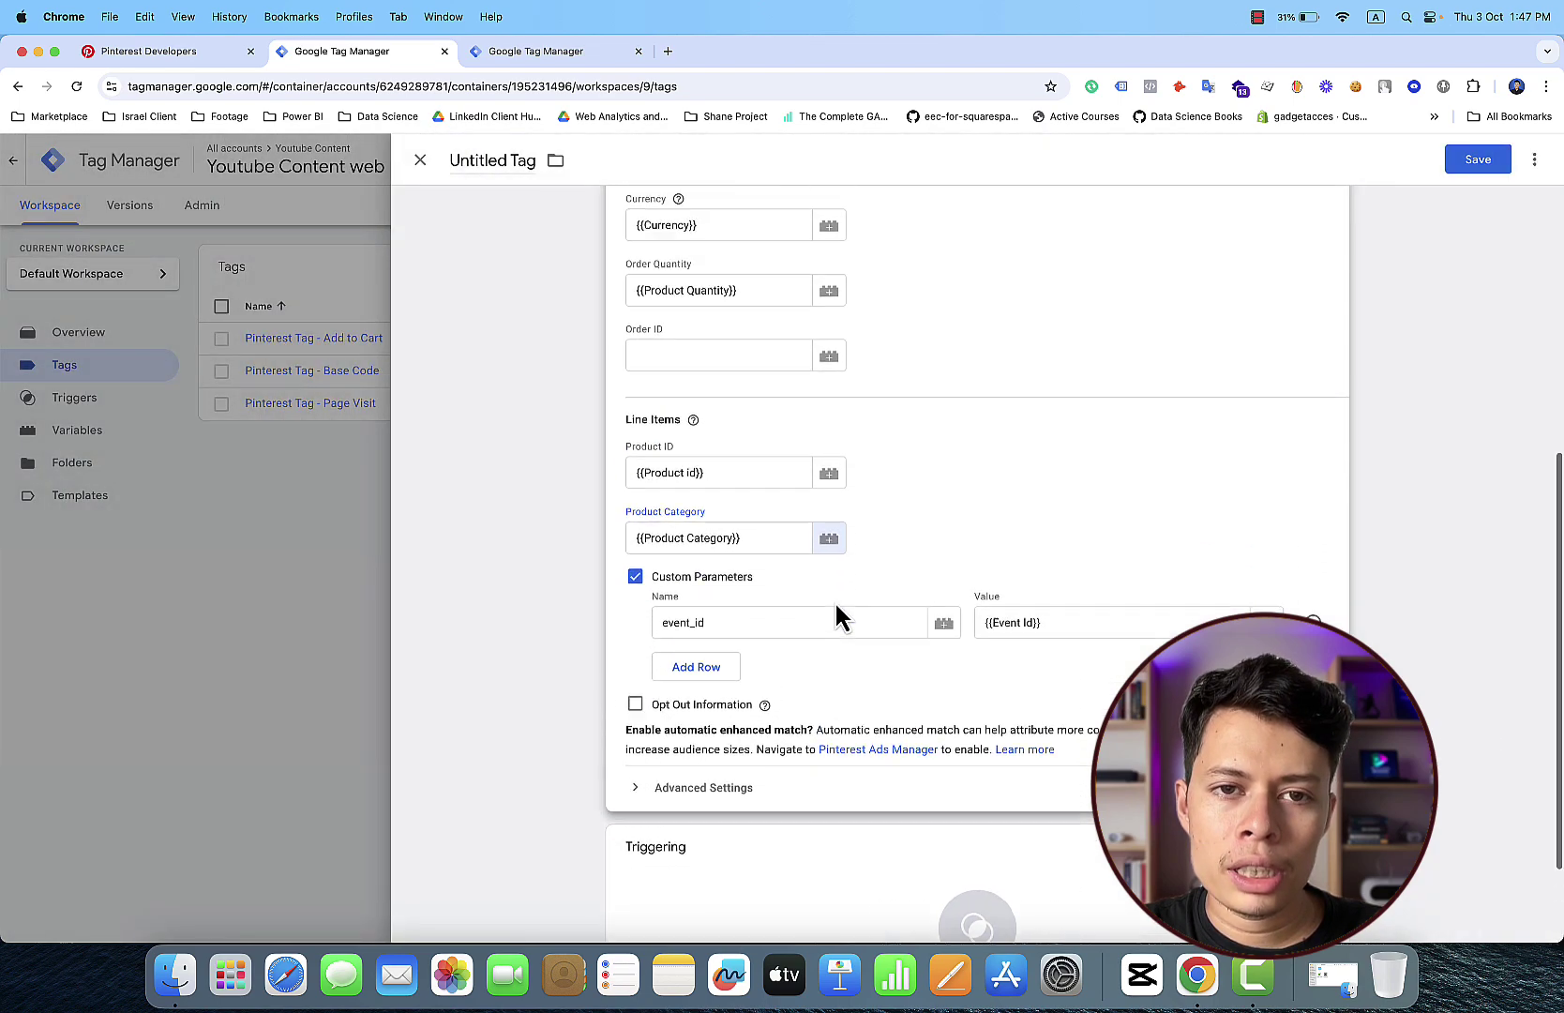
pyautogui.scroll(1, 838, 615)
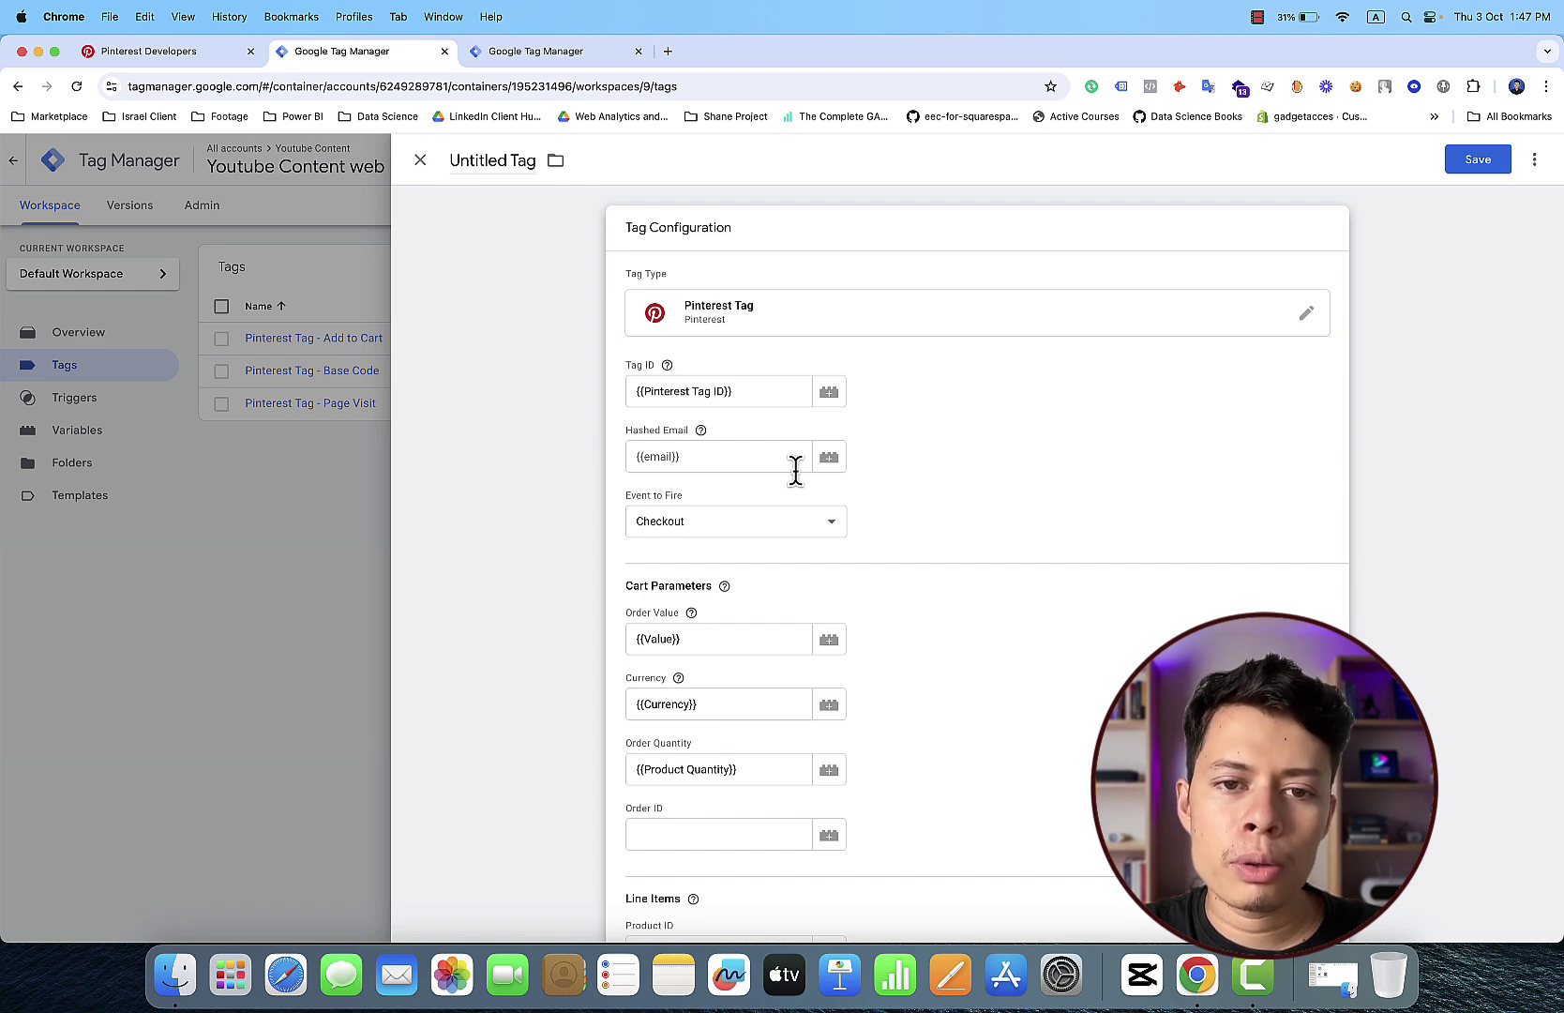
pyautogui.scroll(-6, 796, 469)
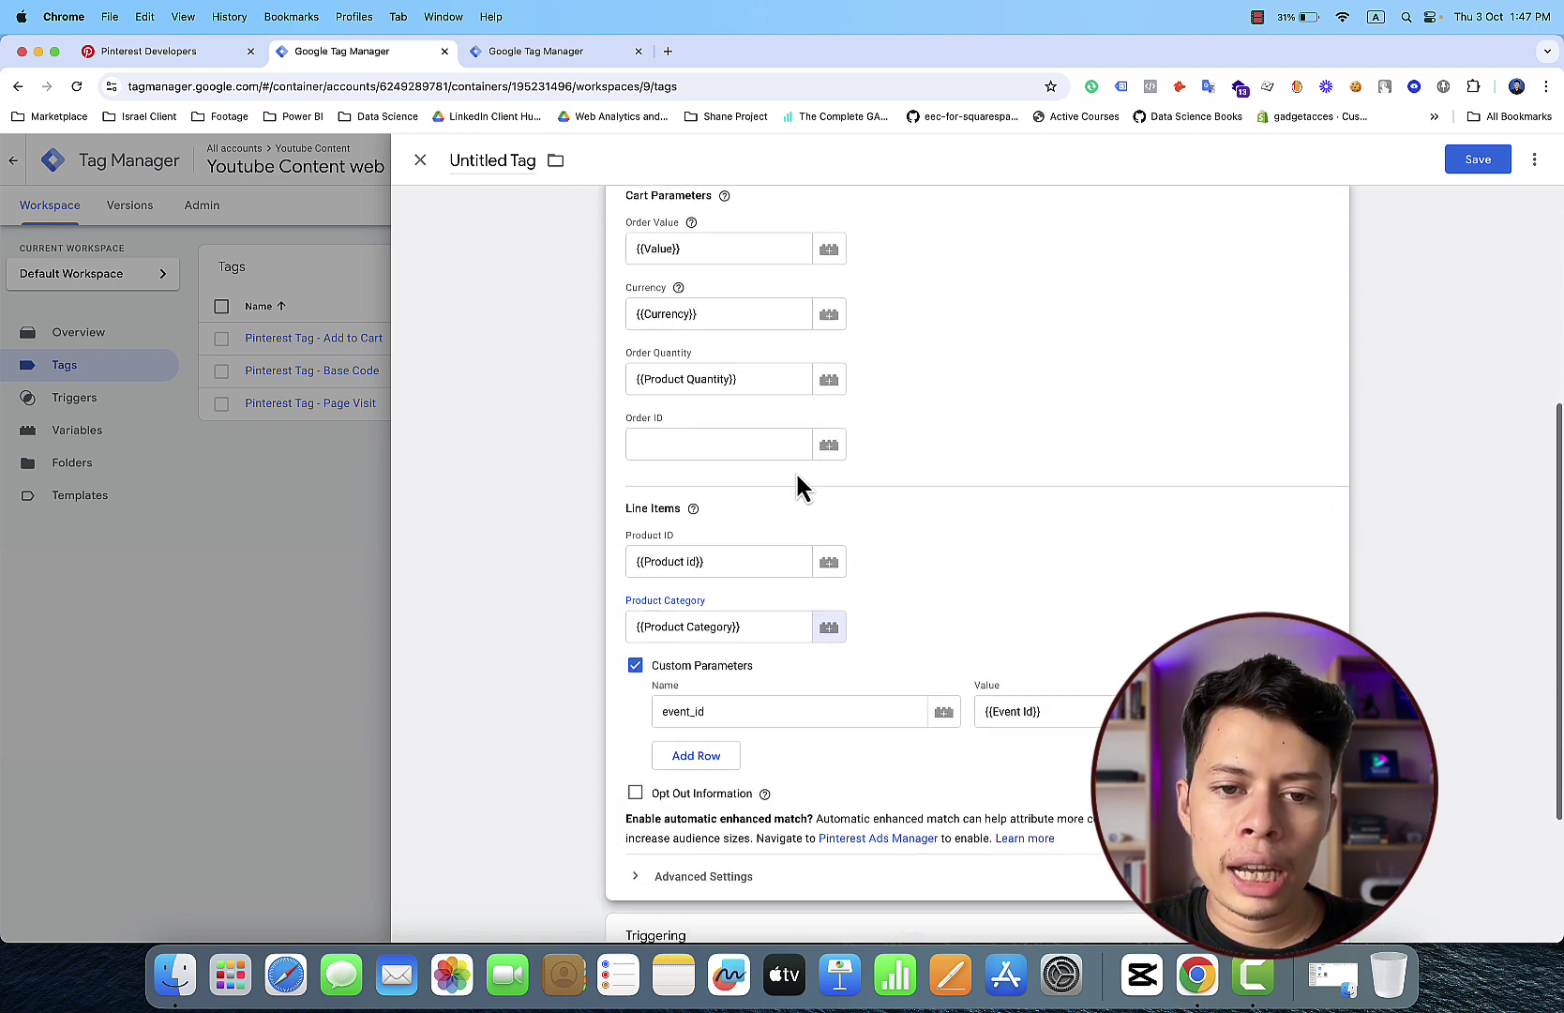
pyautogui.scroll(-1, 797, 474)
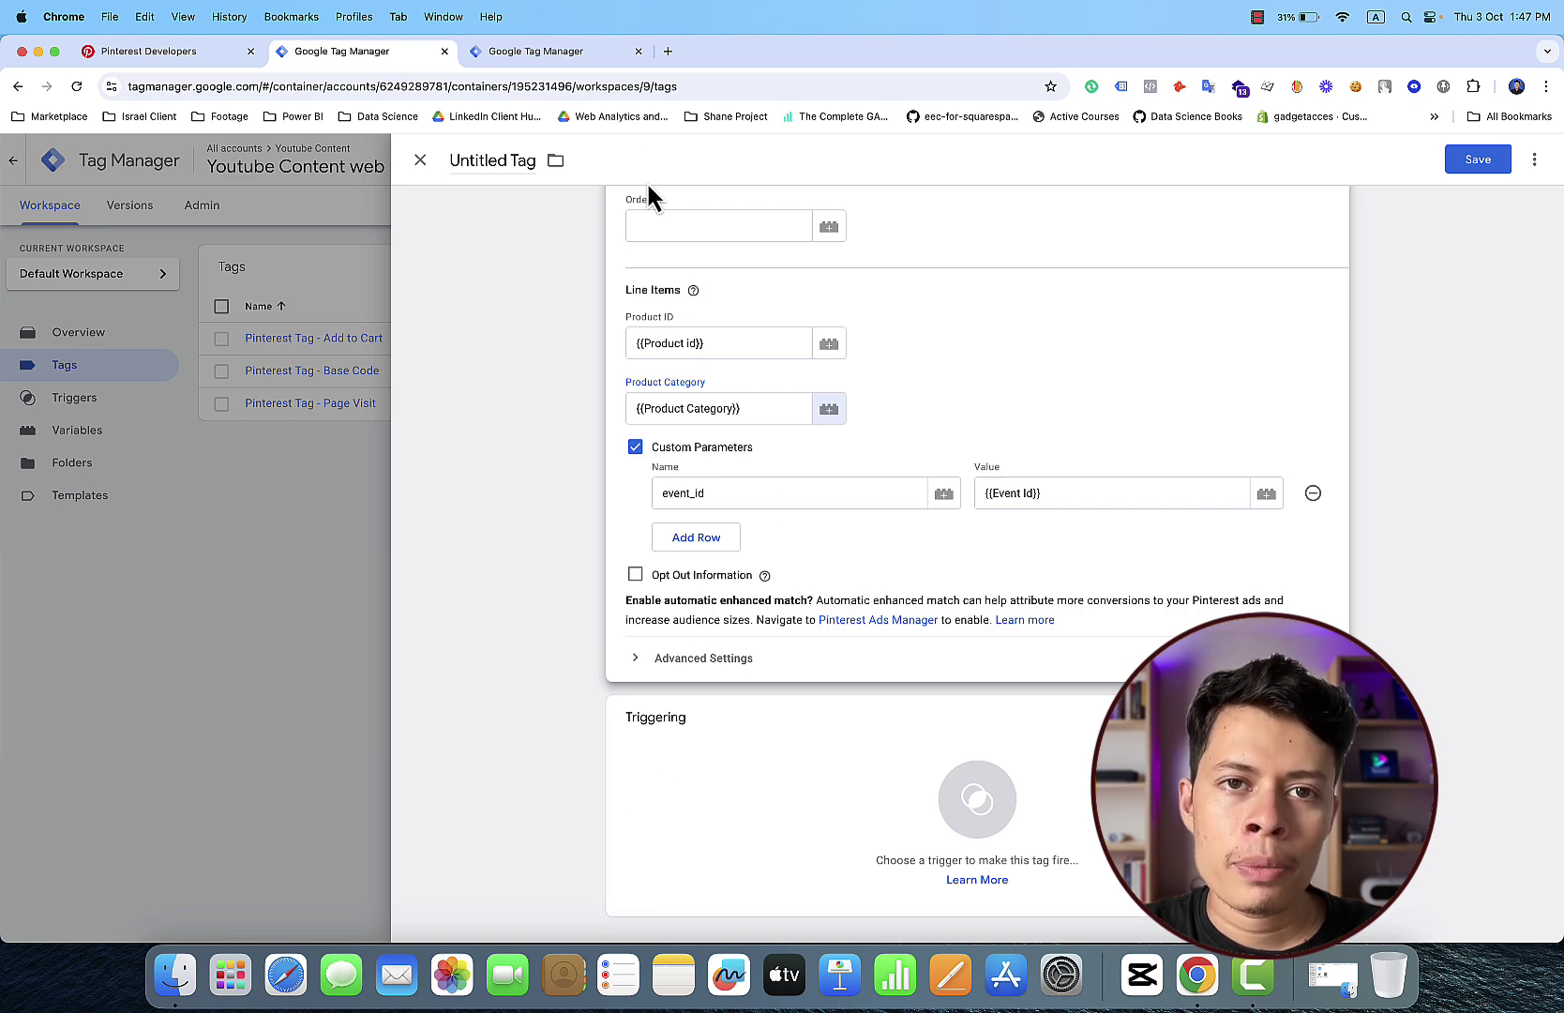
# Step: Open the gadgetacces Shopify admin in a new browser tab and close its customer events settings to reach the home page
pyautogui.click(666, 52)
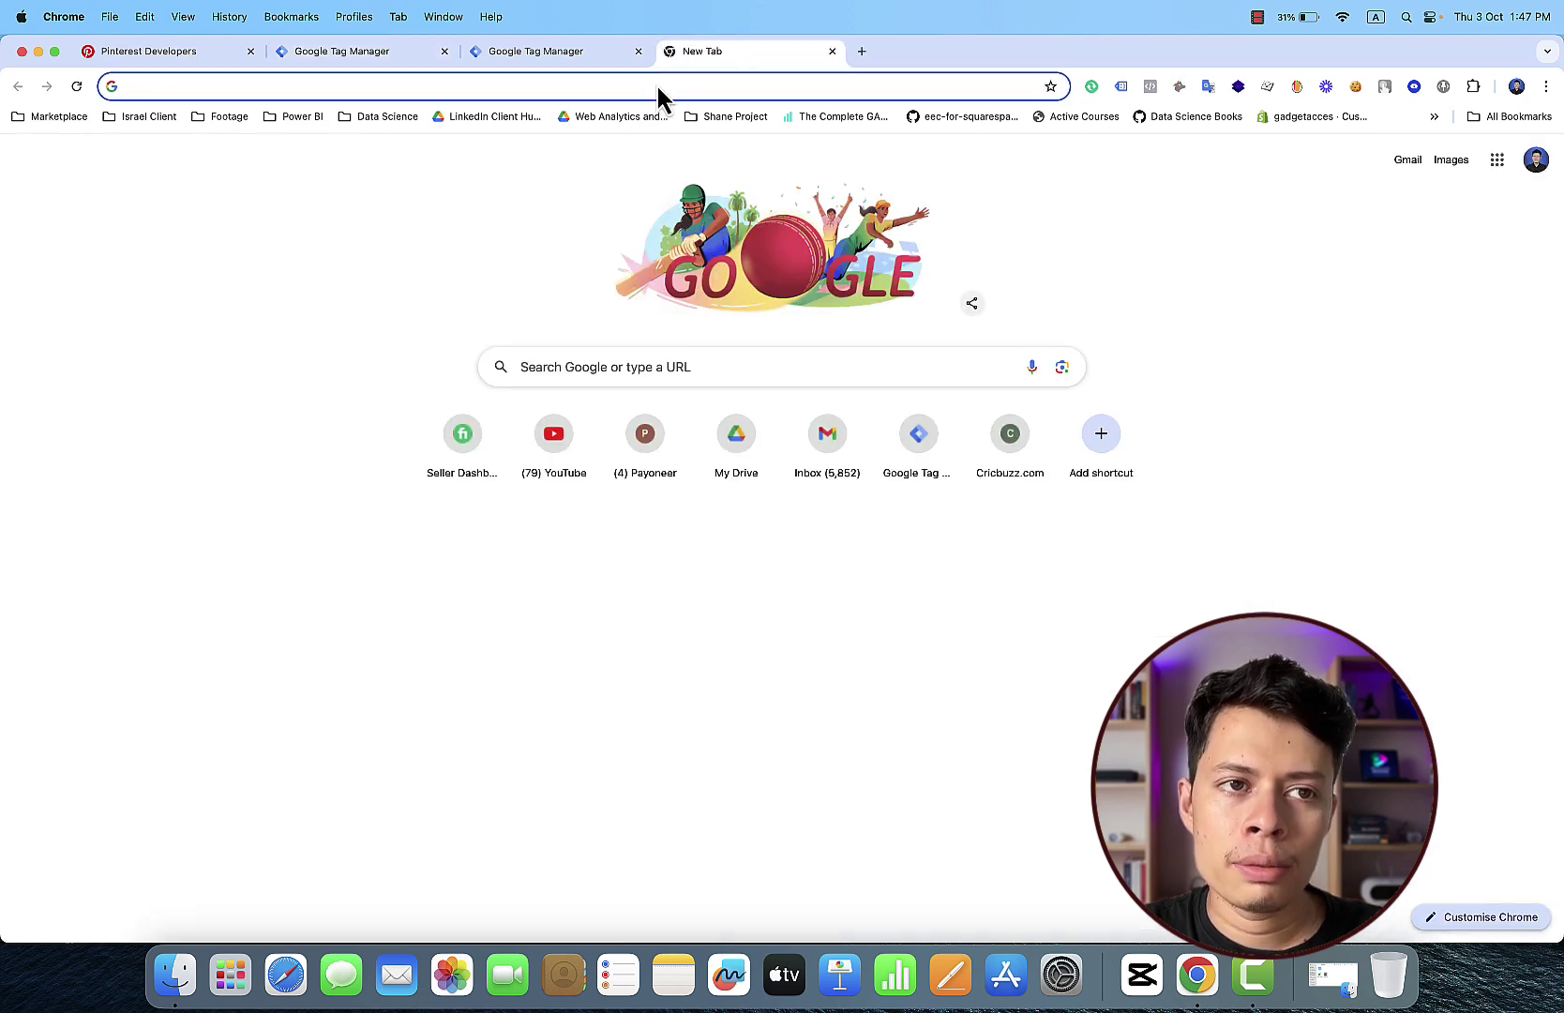
pyautogui.click(658, 87)
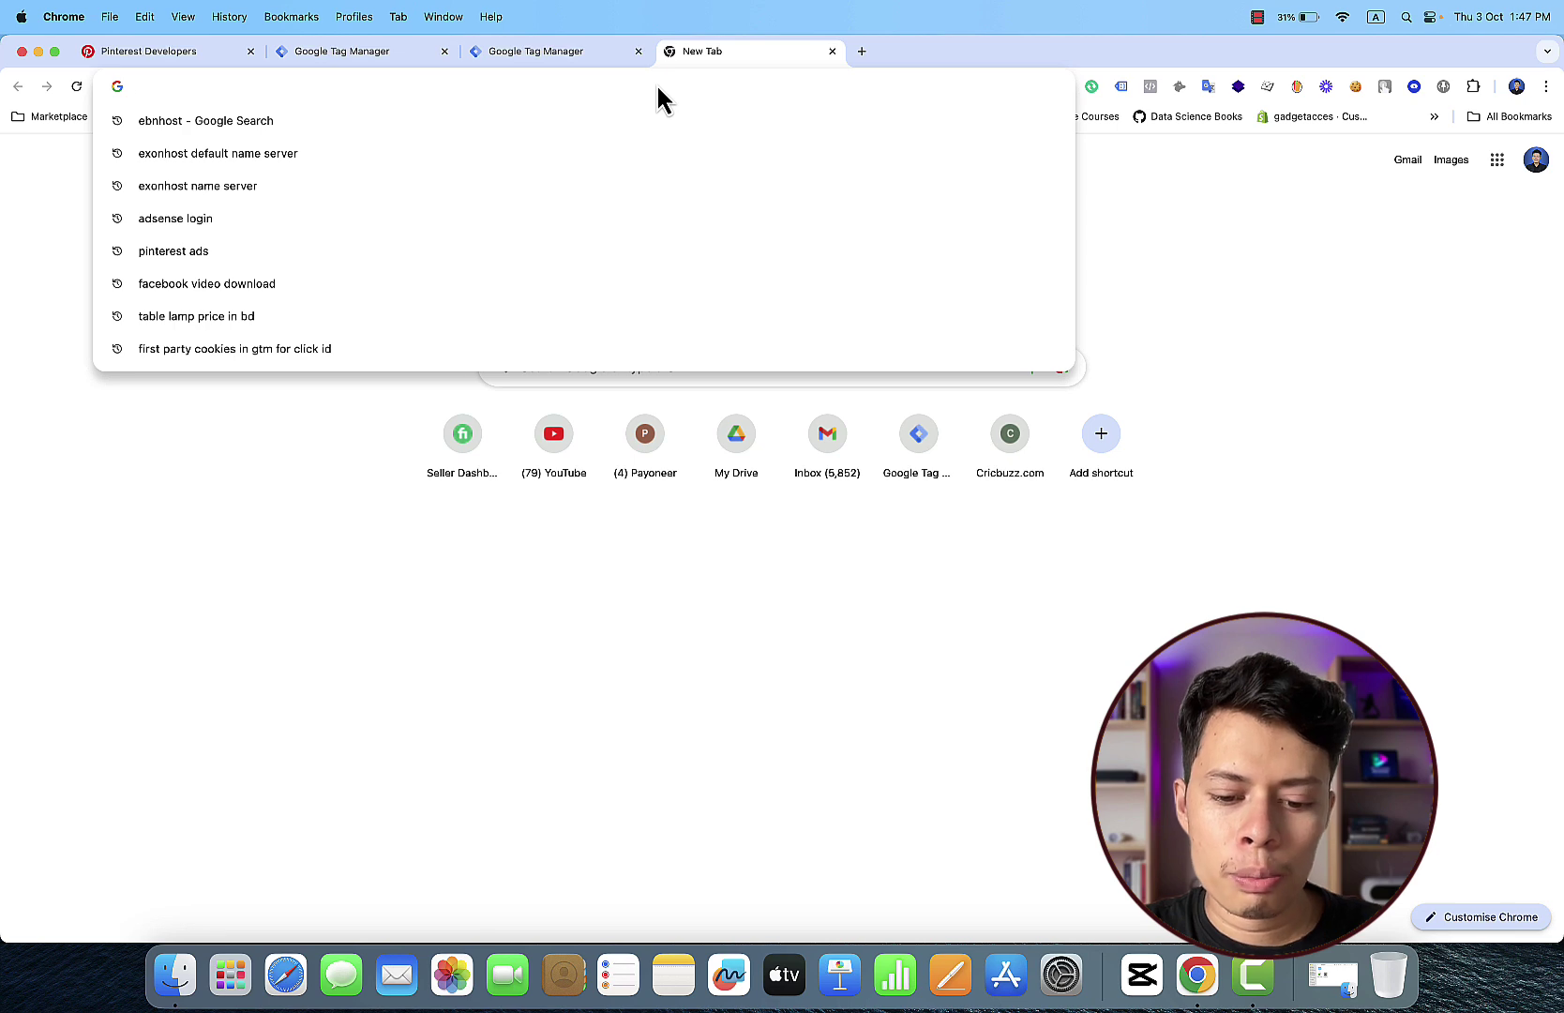
pyautogui.write('gad')
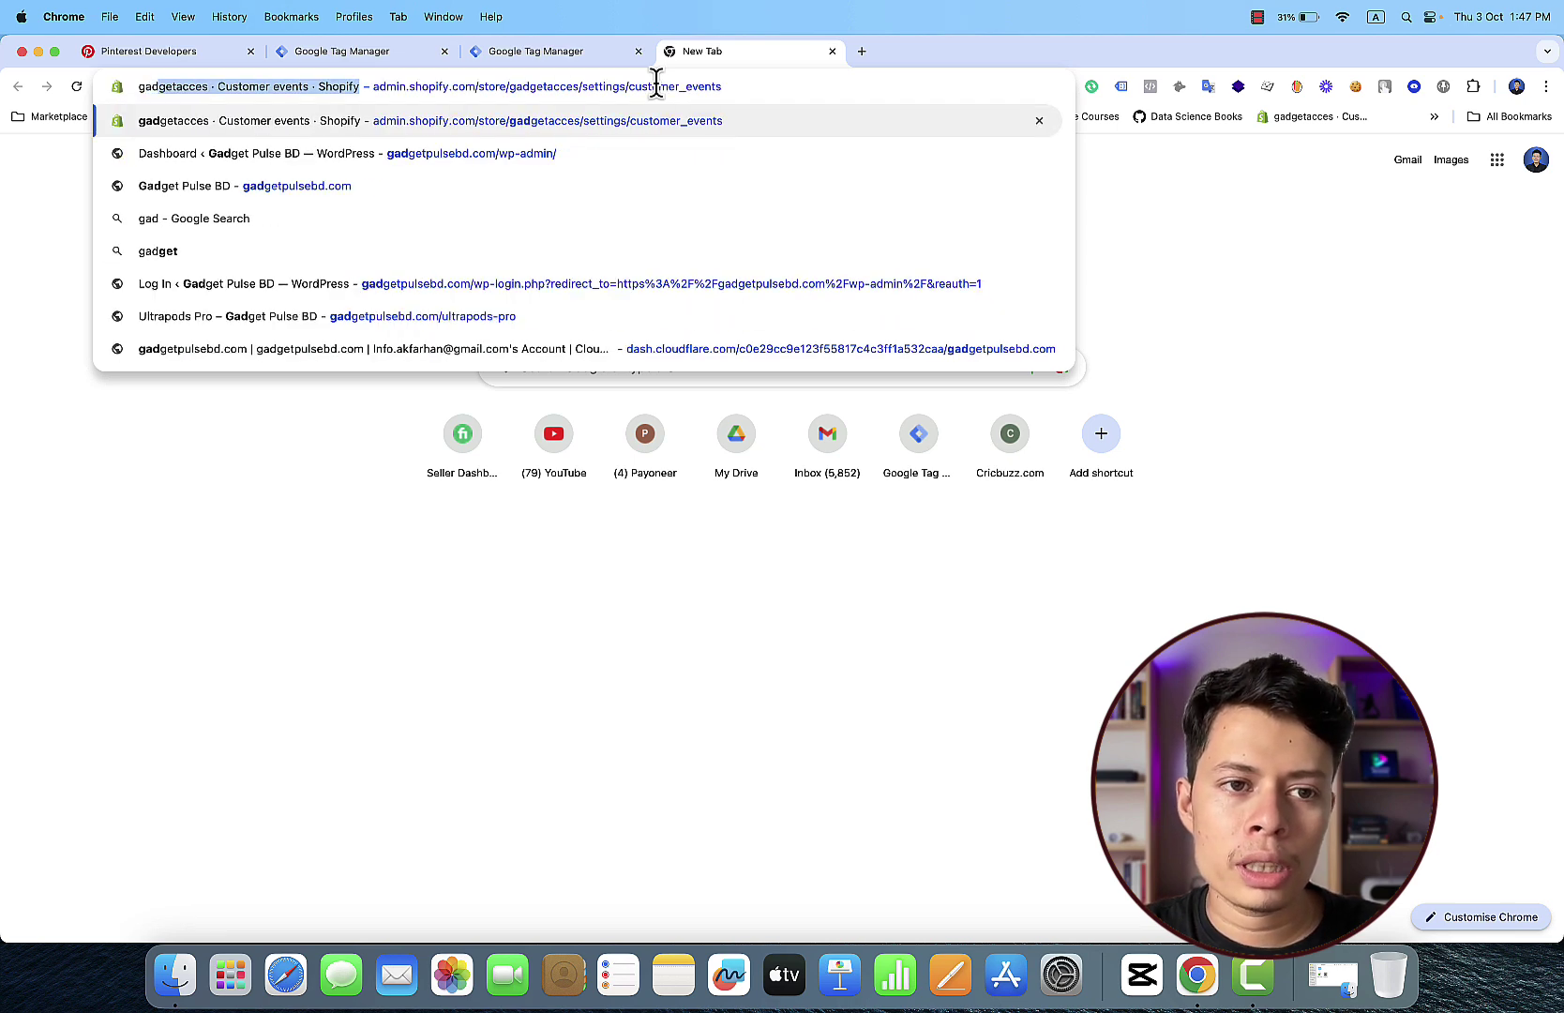
pyautogui.press('Return')
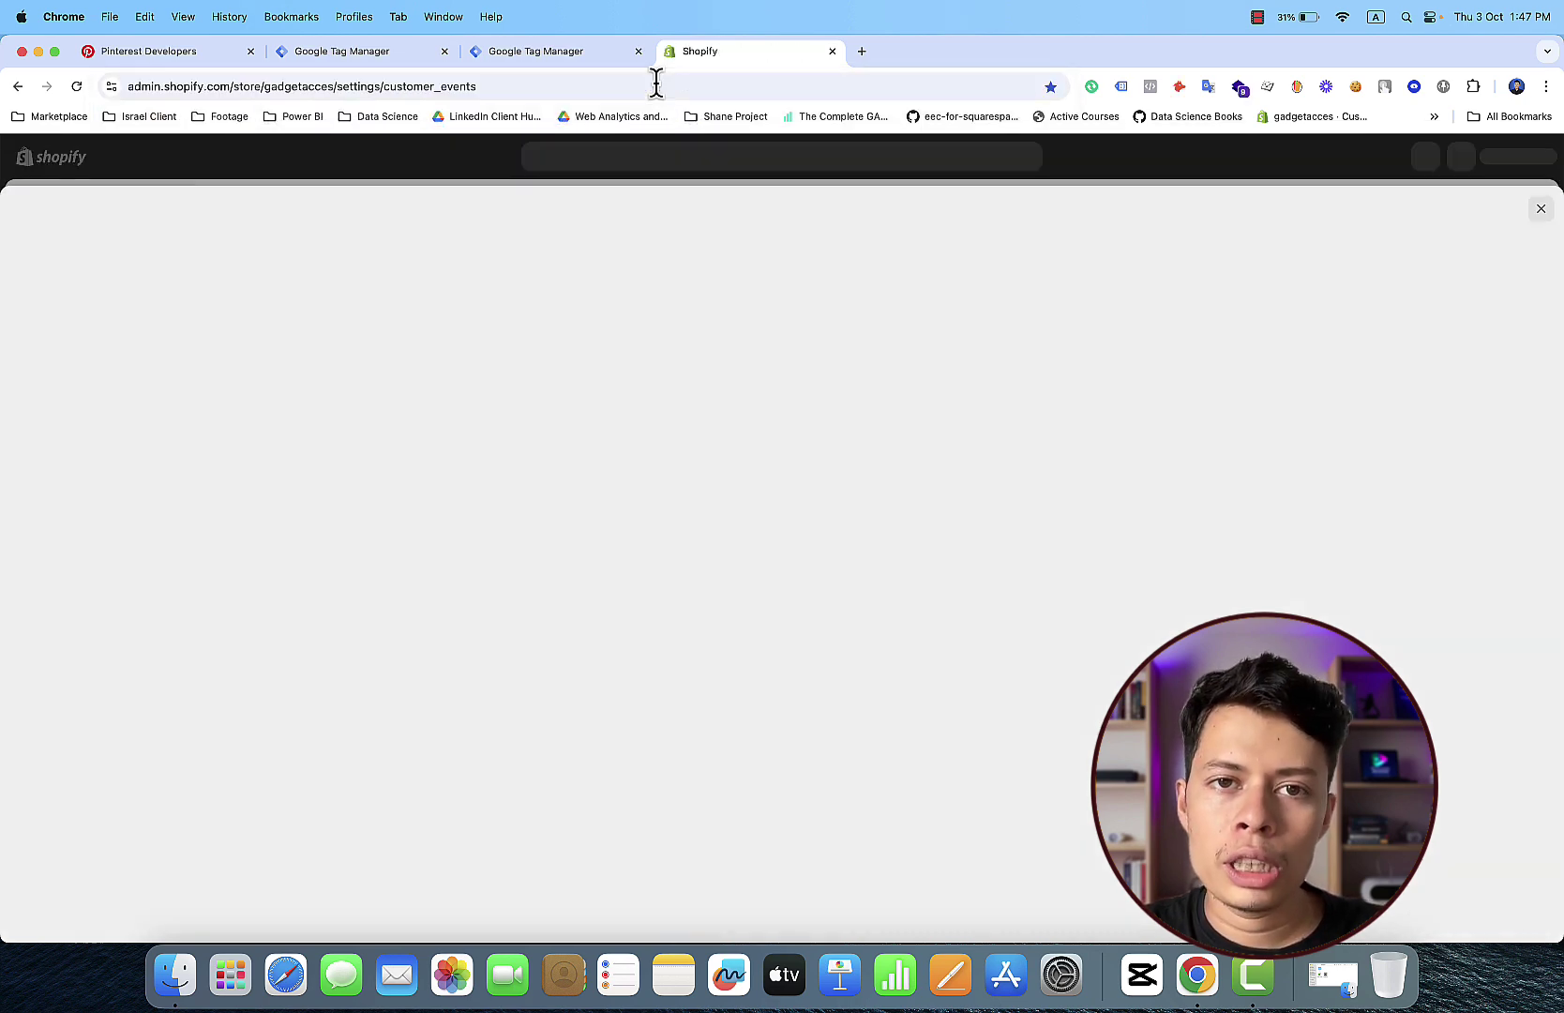
pyautogui.click(1540, 209)
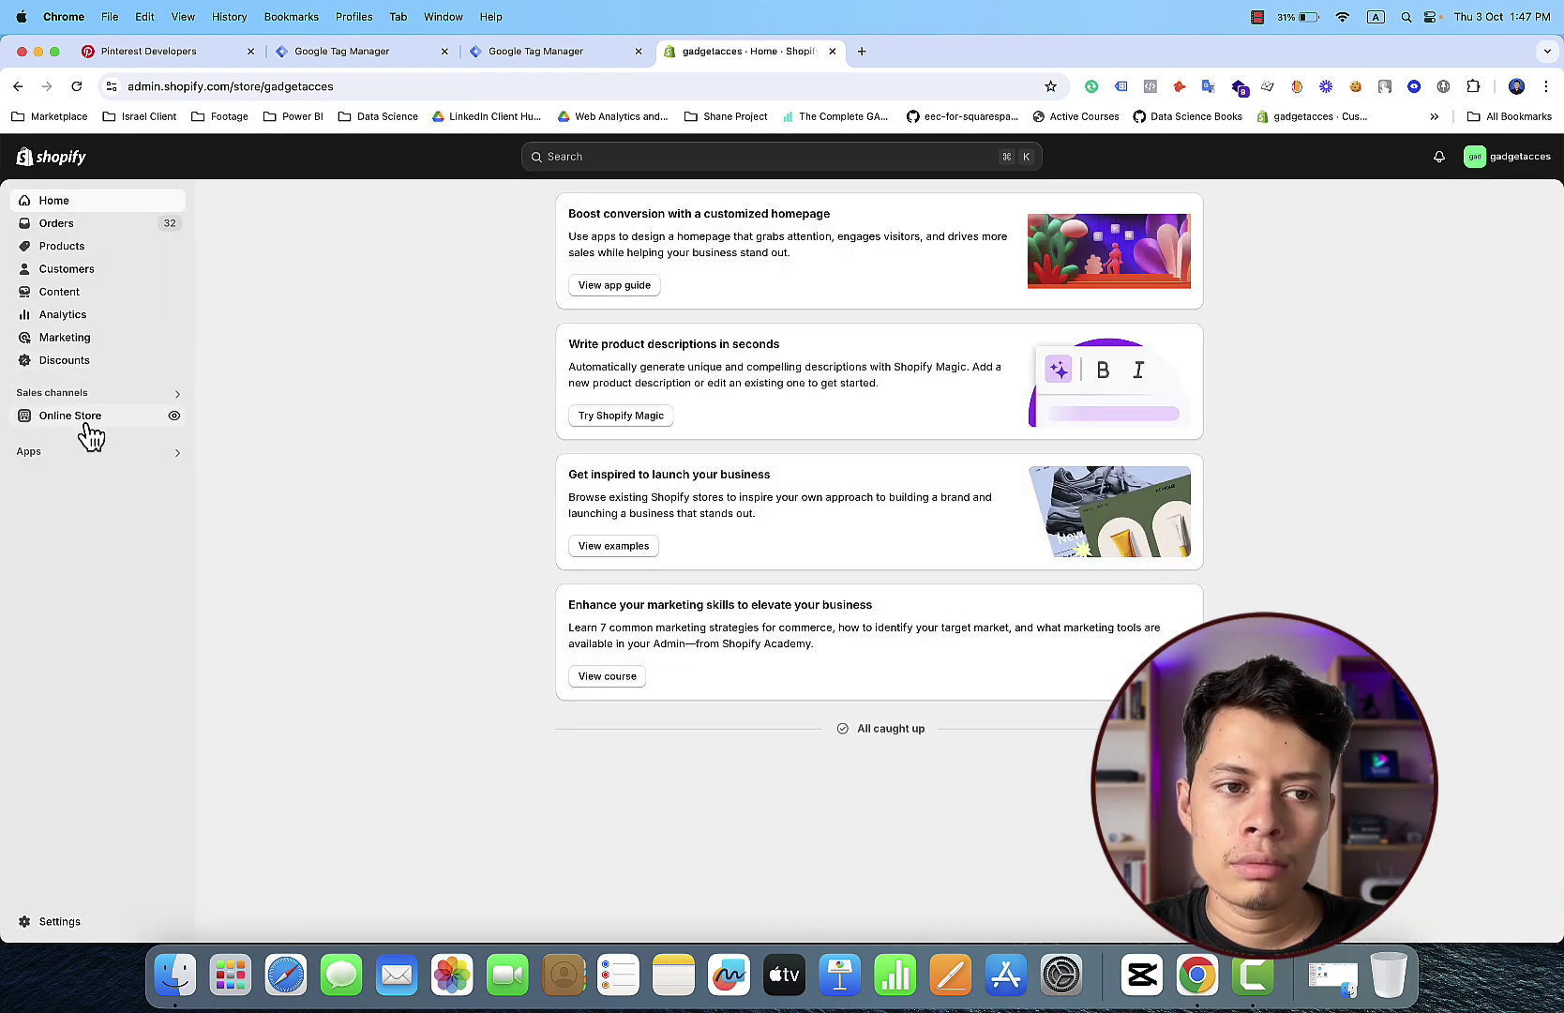
# Step: Open the gadgetacces storefront from the Online Store themes page and close the Shopify admin tab
pyautogui.click(84, 419)
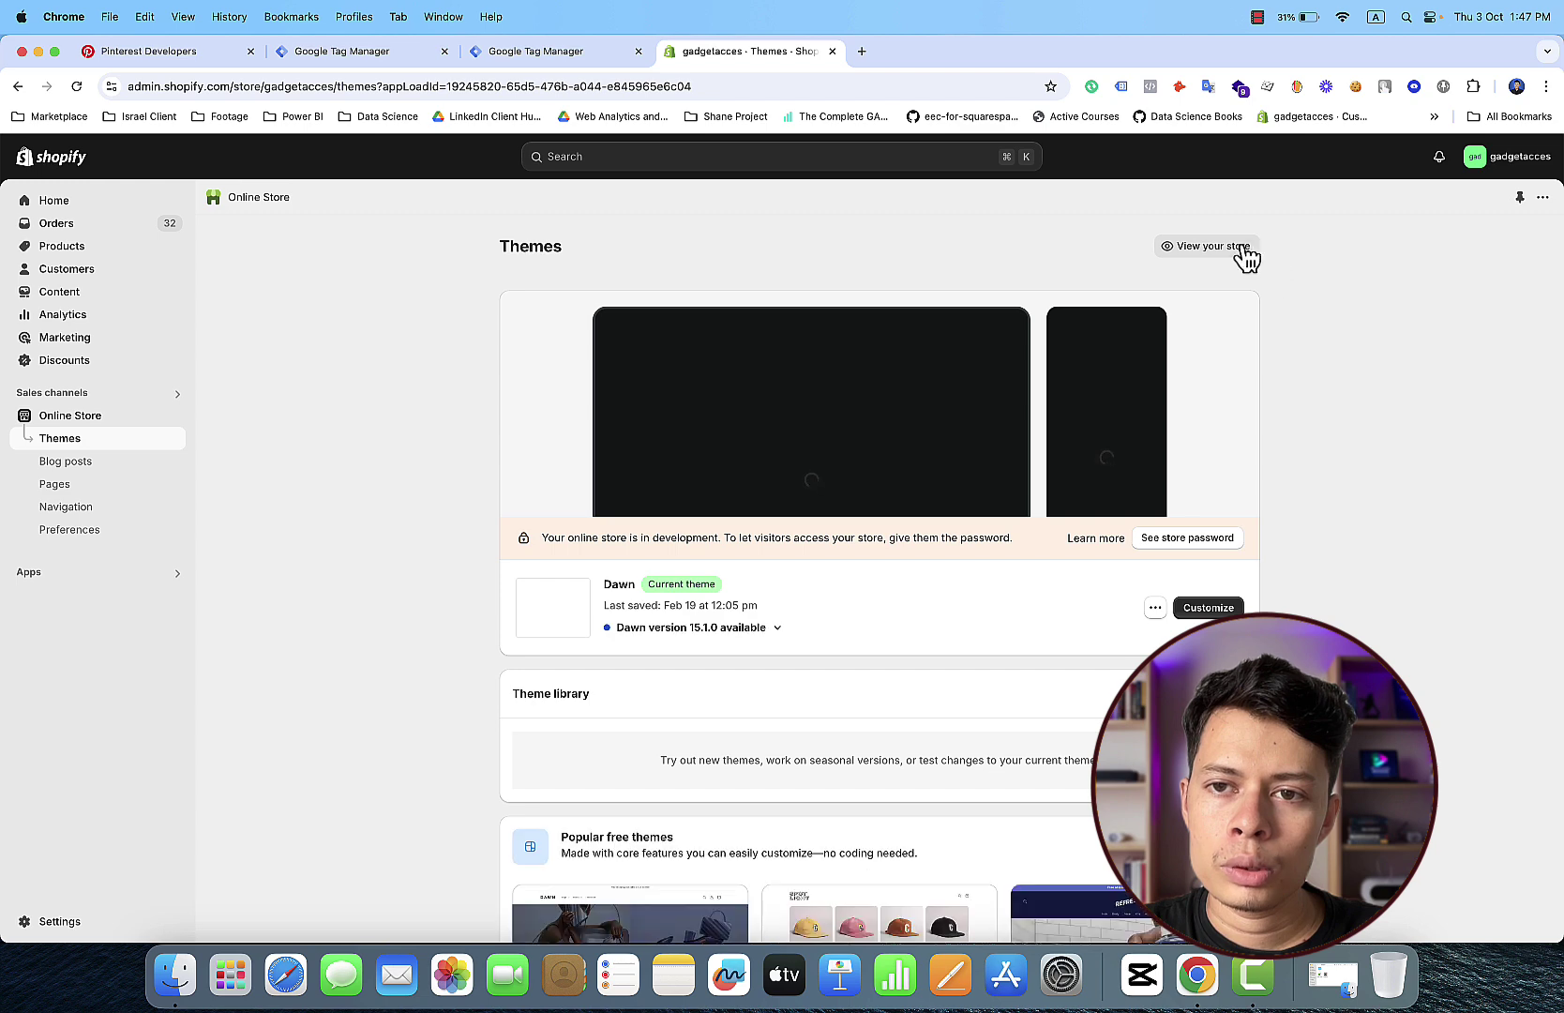
pyautogui.click(1233, 247)
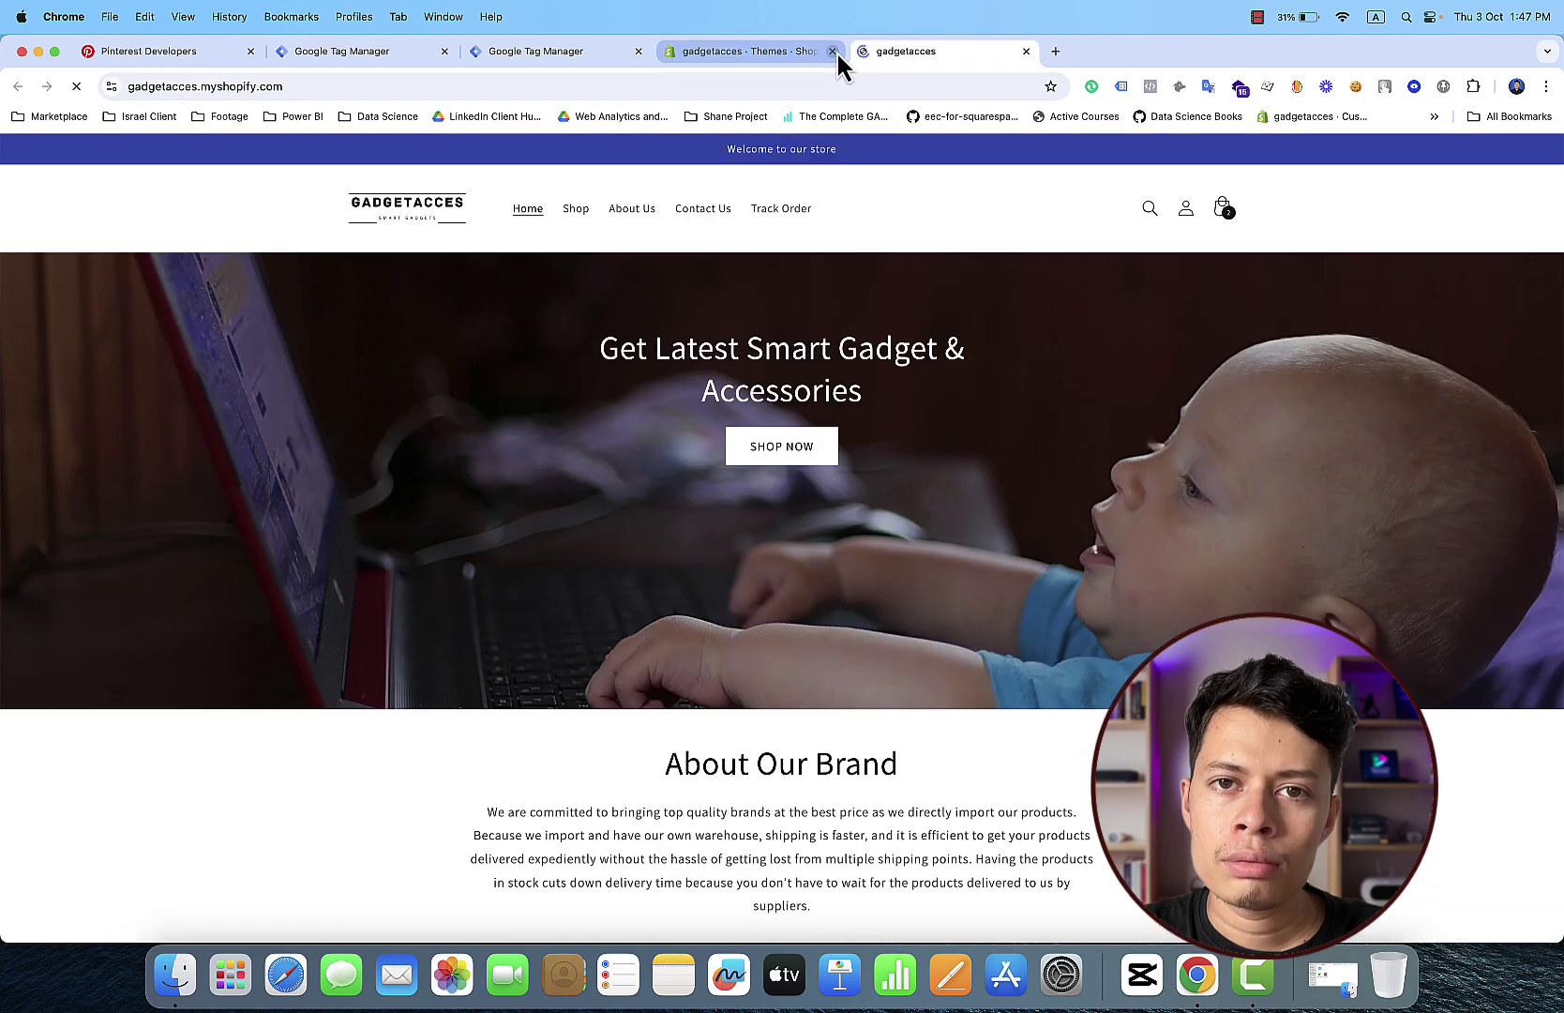
pyautogui.click(832, 51)
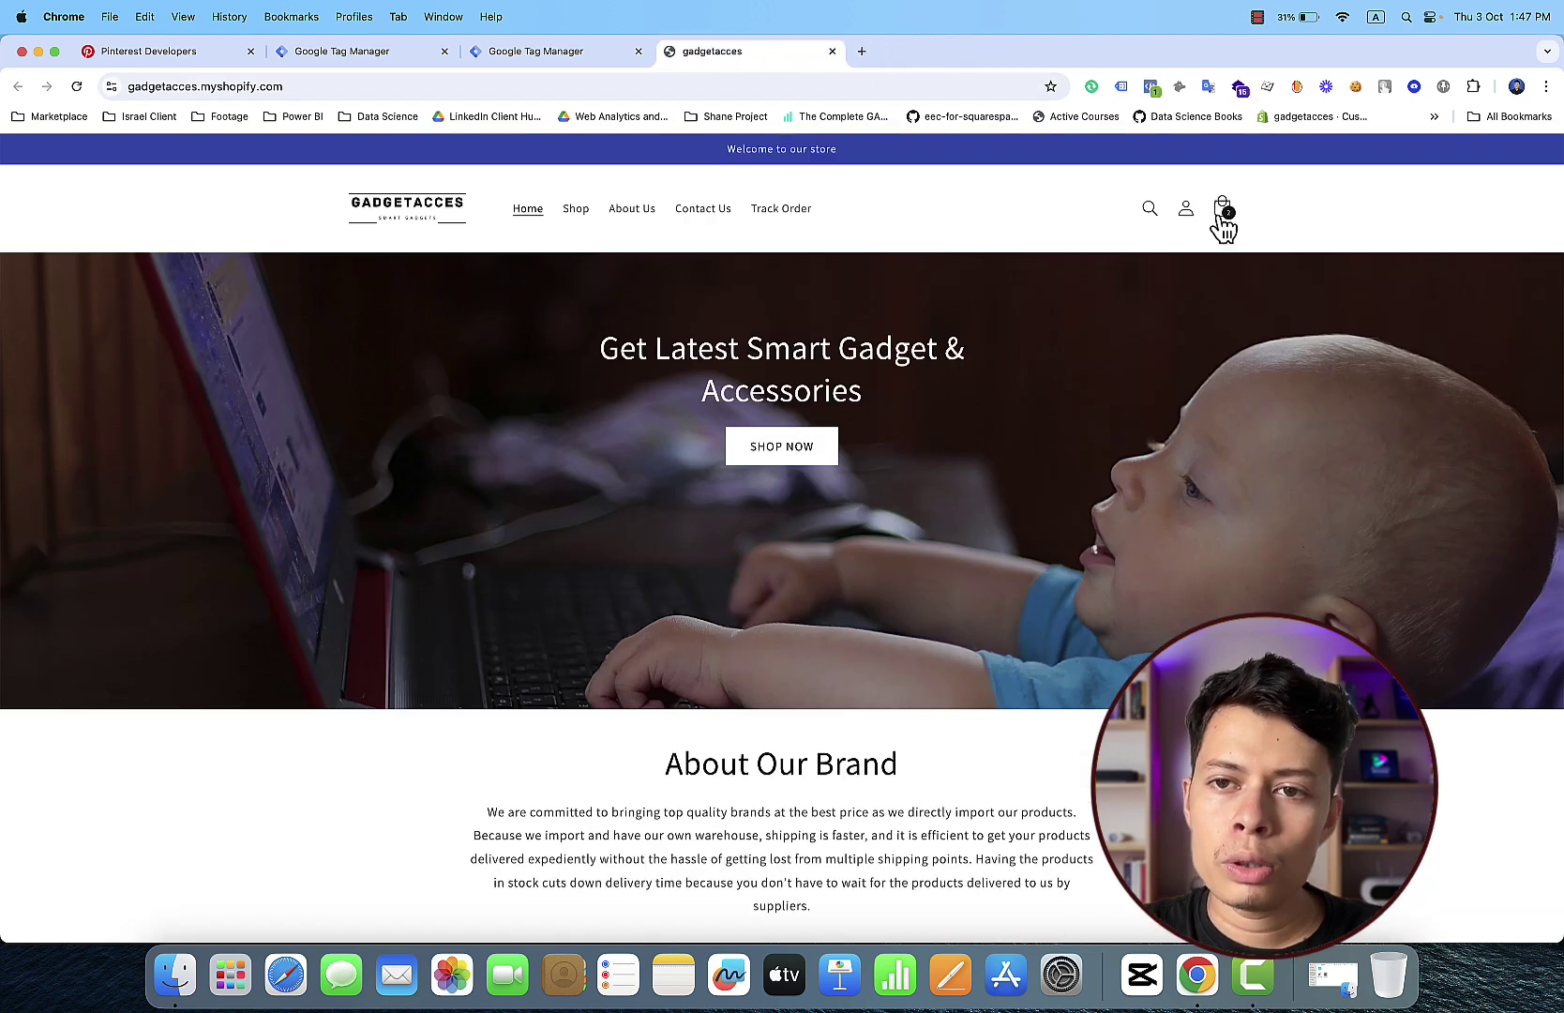
# Step: Check out the store's cart and fill in the contact's e-mail, customer name and delivery address from saved data
pyautogui.click(1225, 213)
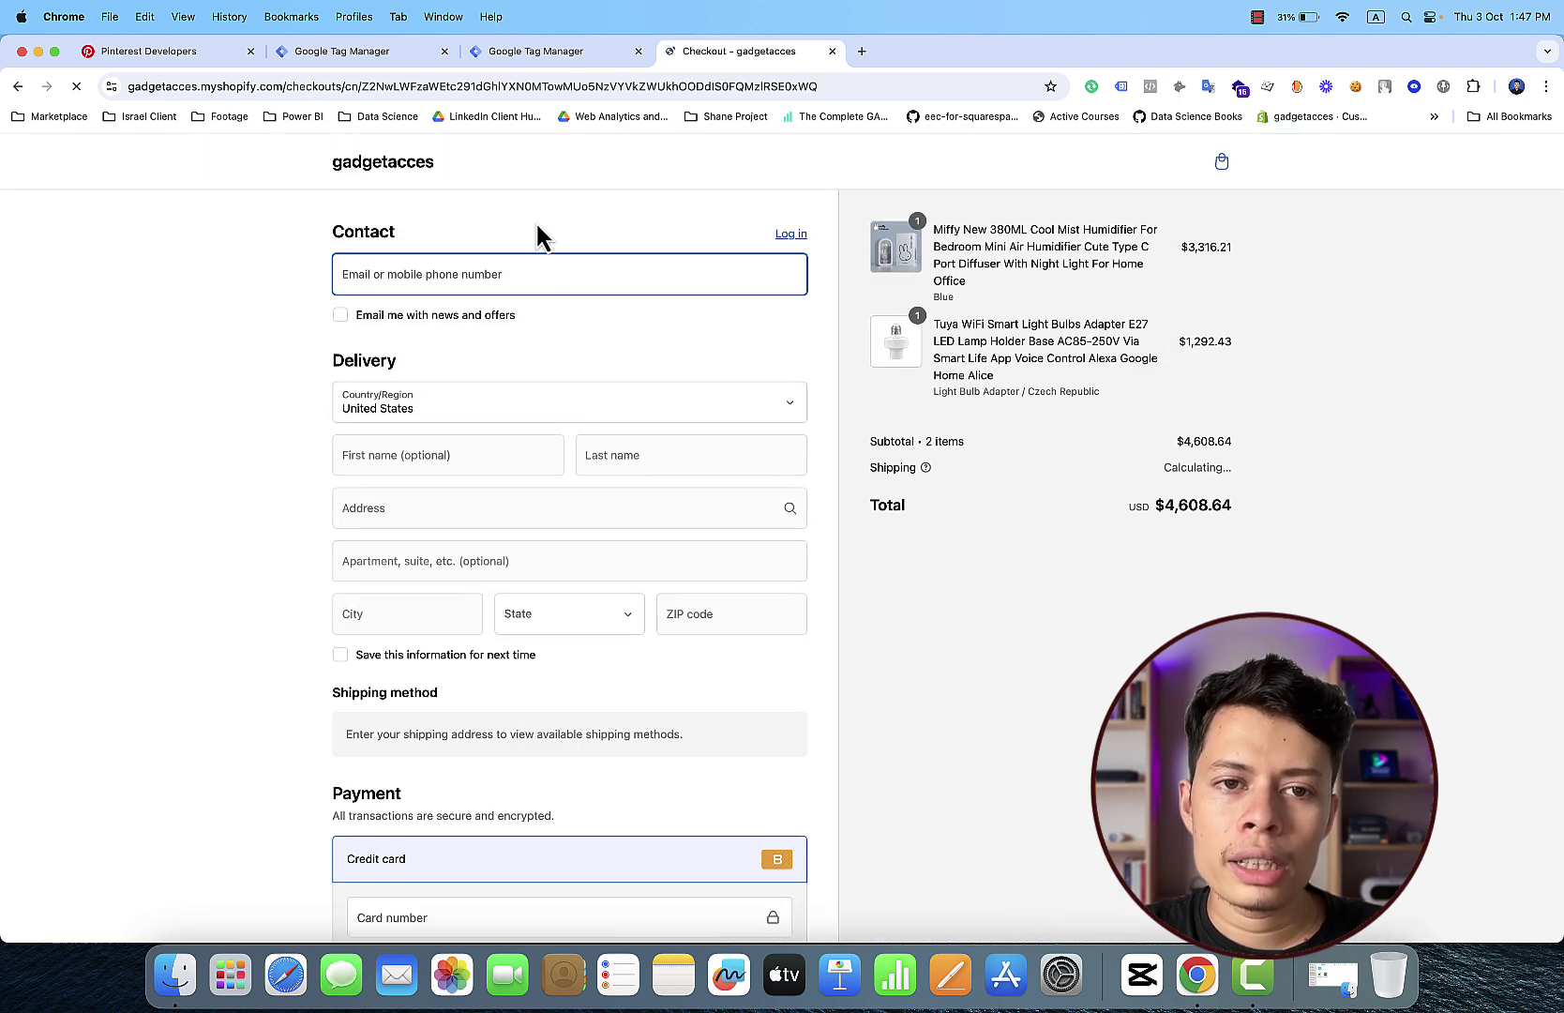
pyautogui.click(531, 269)
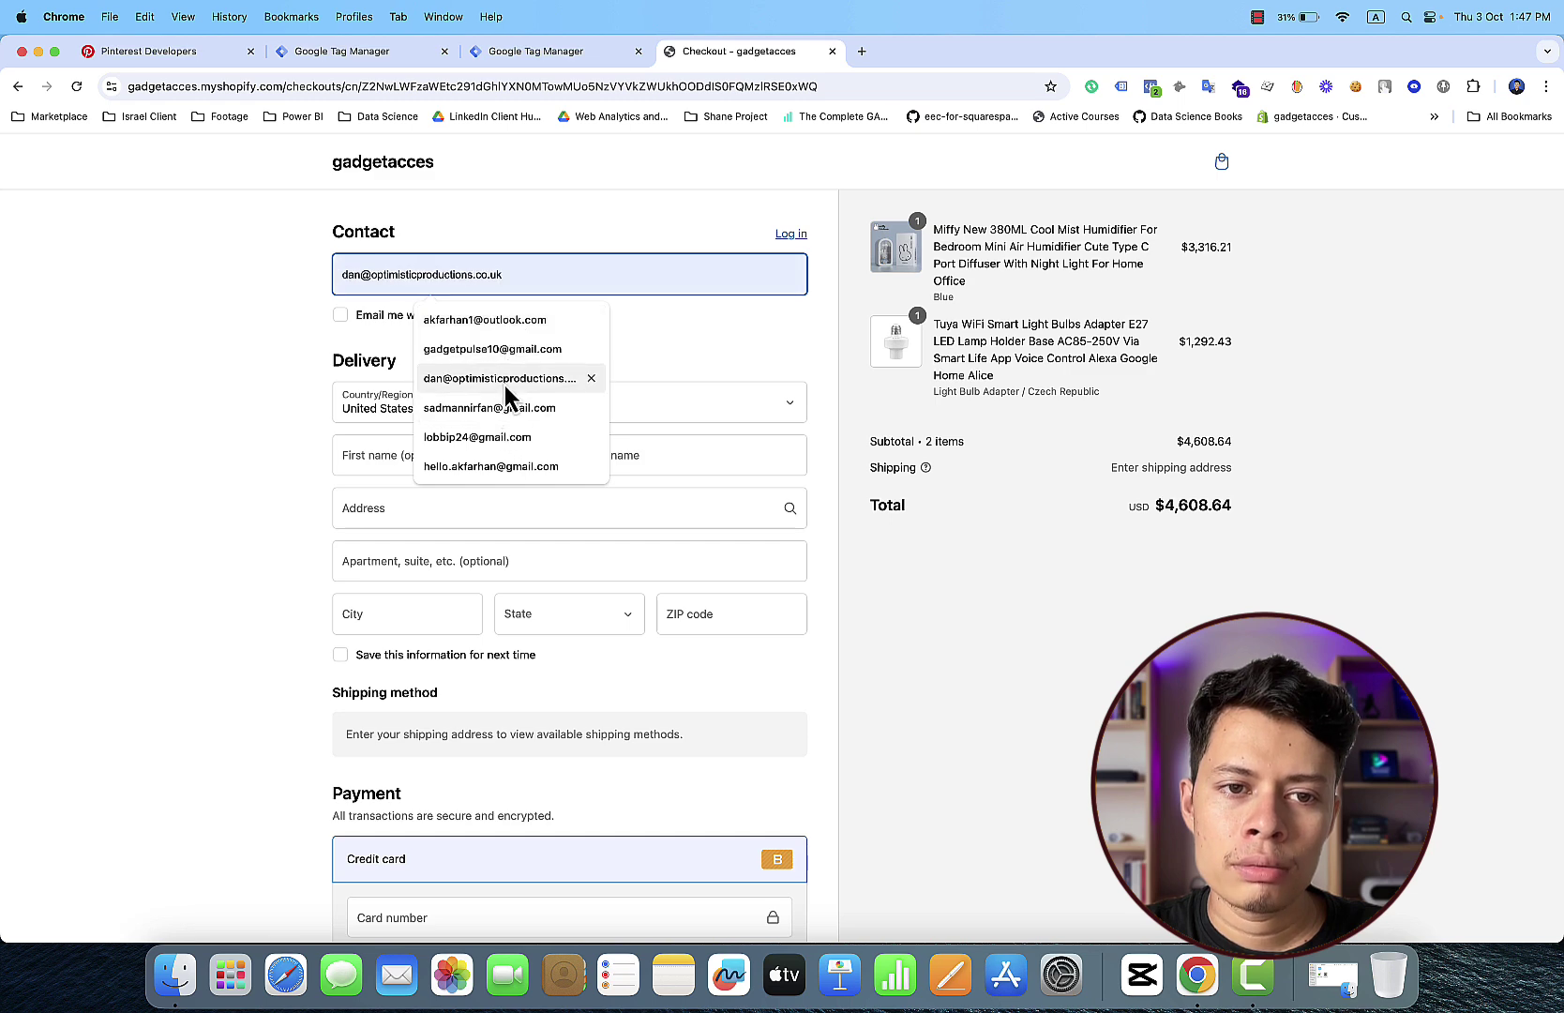
pyautogui.click(505, 354)
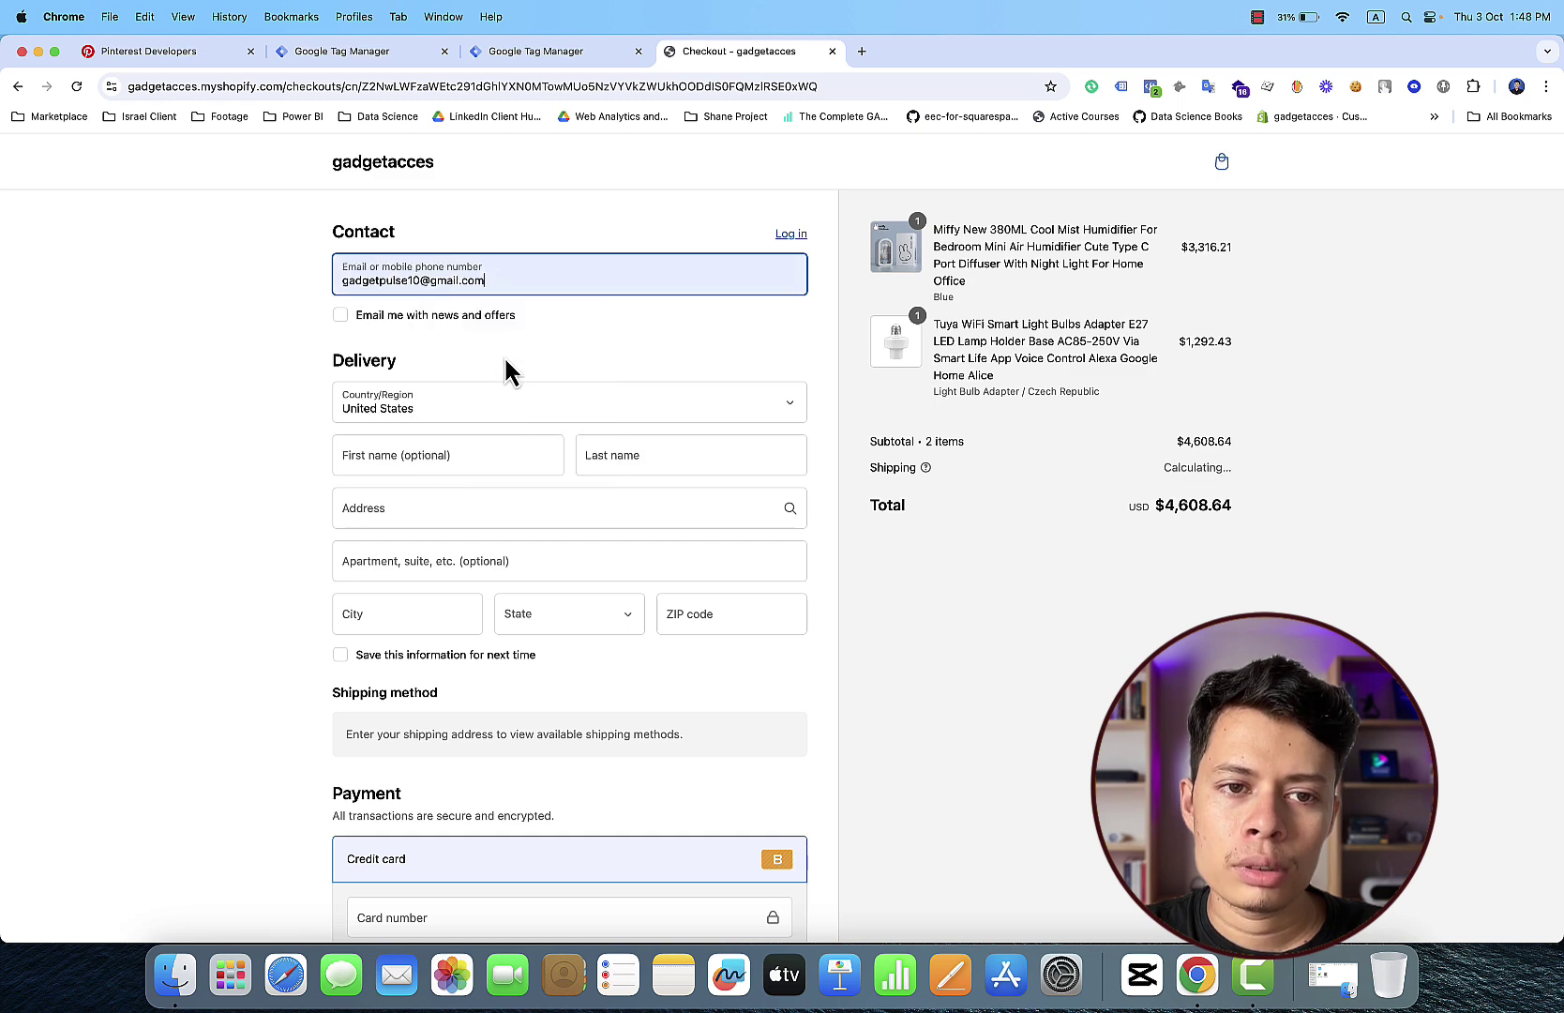
pyautogui.click(446, 458)
pyautogui.click(462, 509)
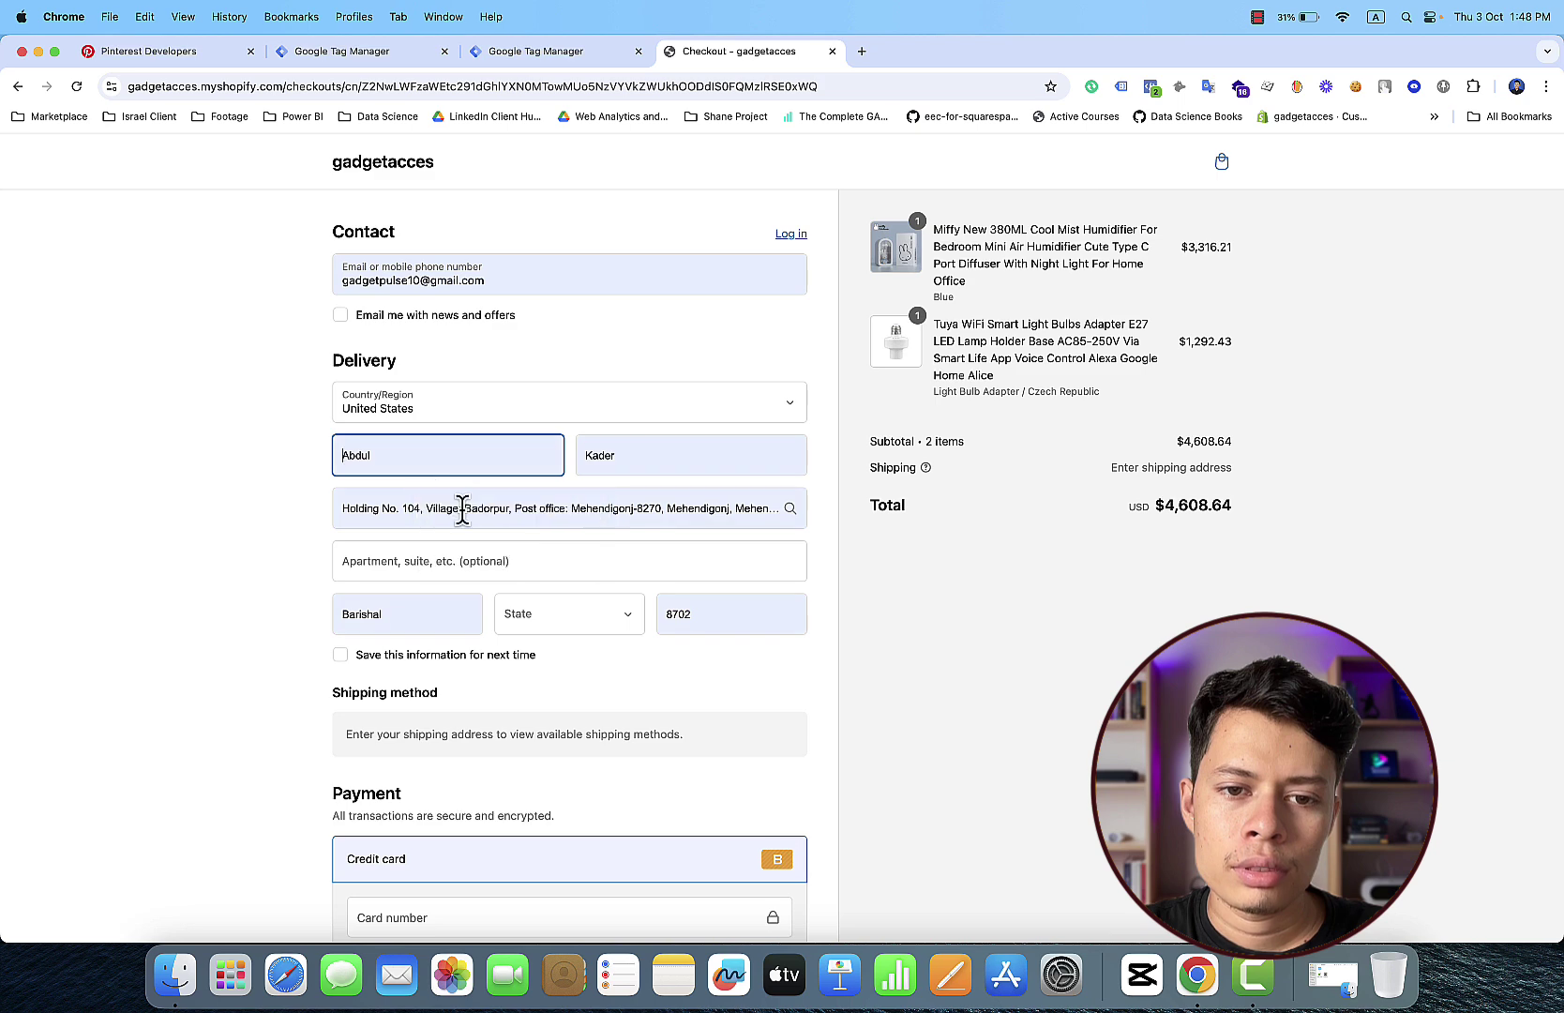
# Step: Set the delivery state to Alabama and replace the ZIP code with a valid one for that state
pyautogui.click(530, 621)
pyautogui.click(518, 629)
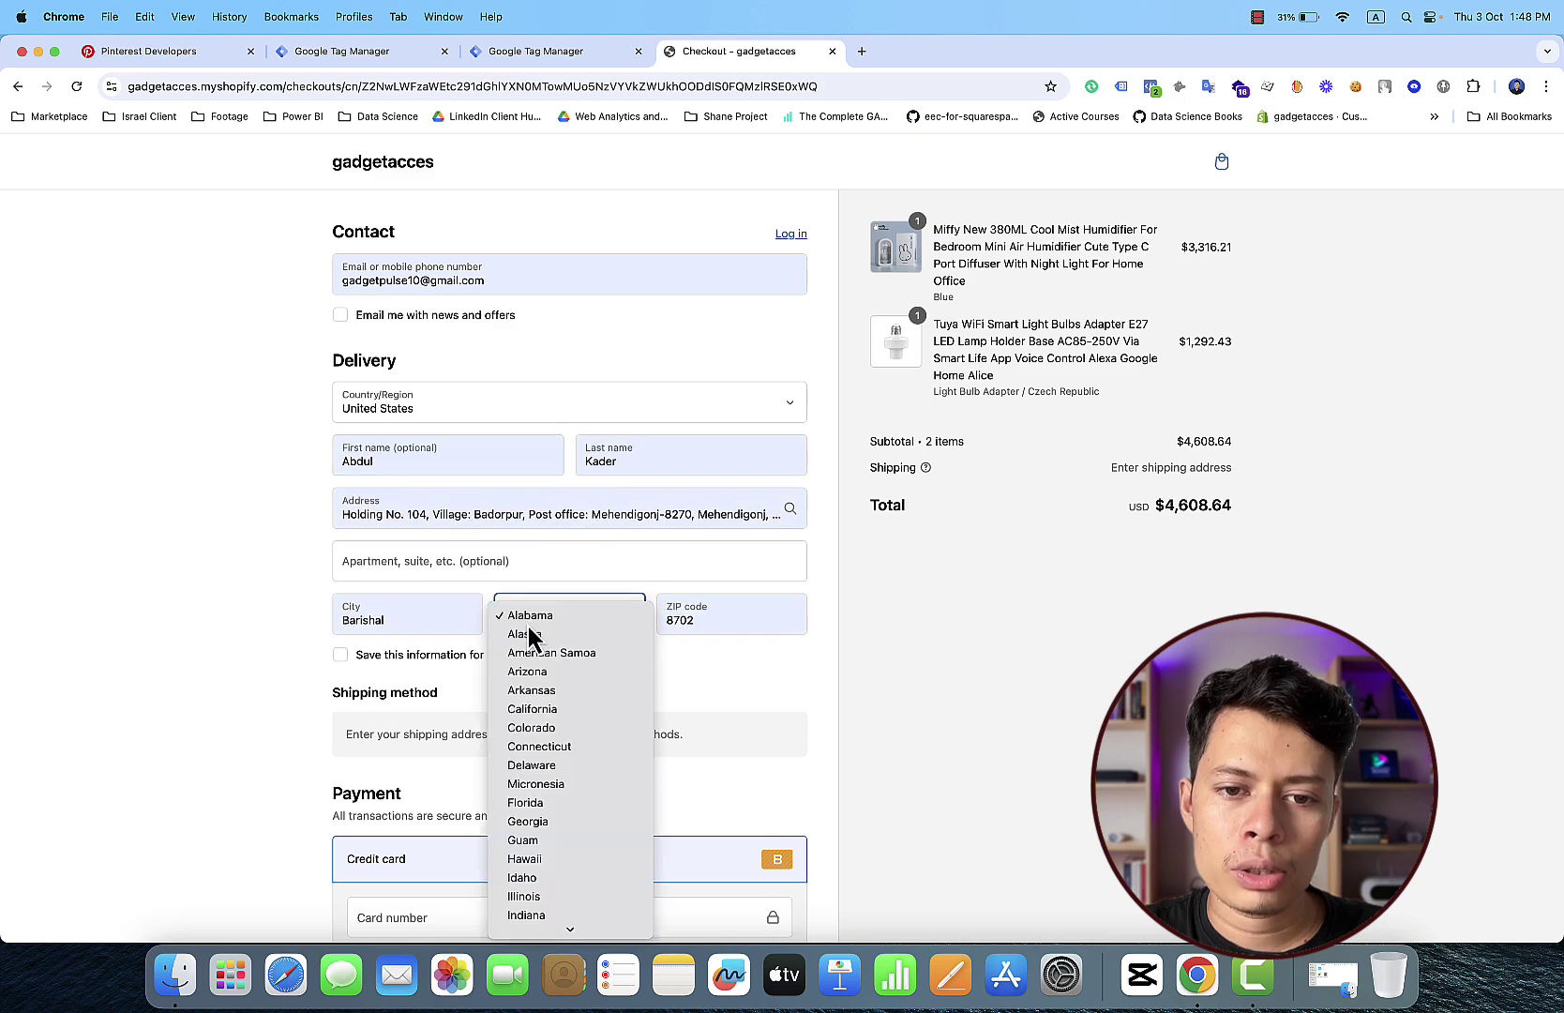
pyautogui.click(703, 622)
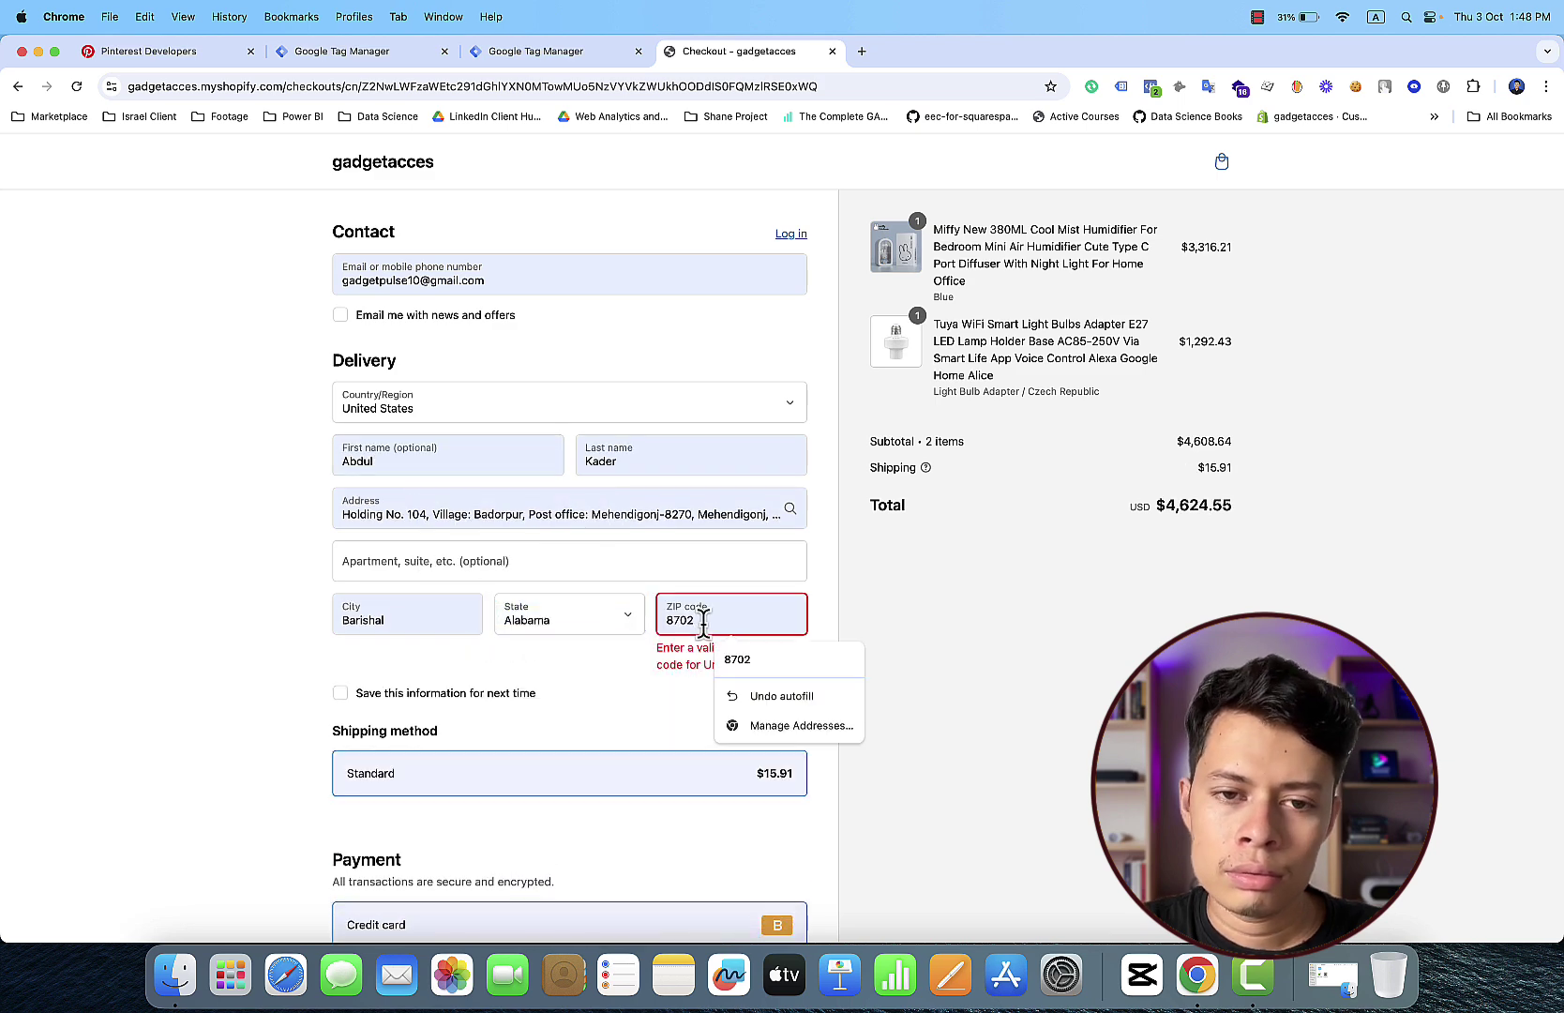
pyautogui.press('BackSpace')
pyautogui.press('BackSpace')
pyautogui.press('BackSpace')
pyautogui.press('BackSpace')
pyautogui.write('35242')
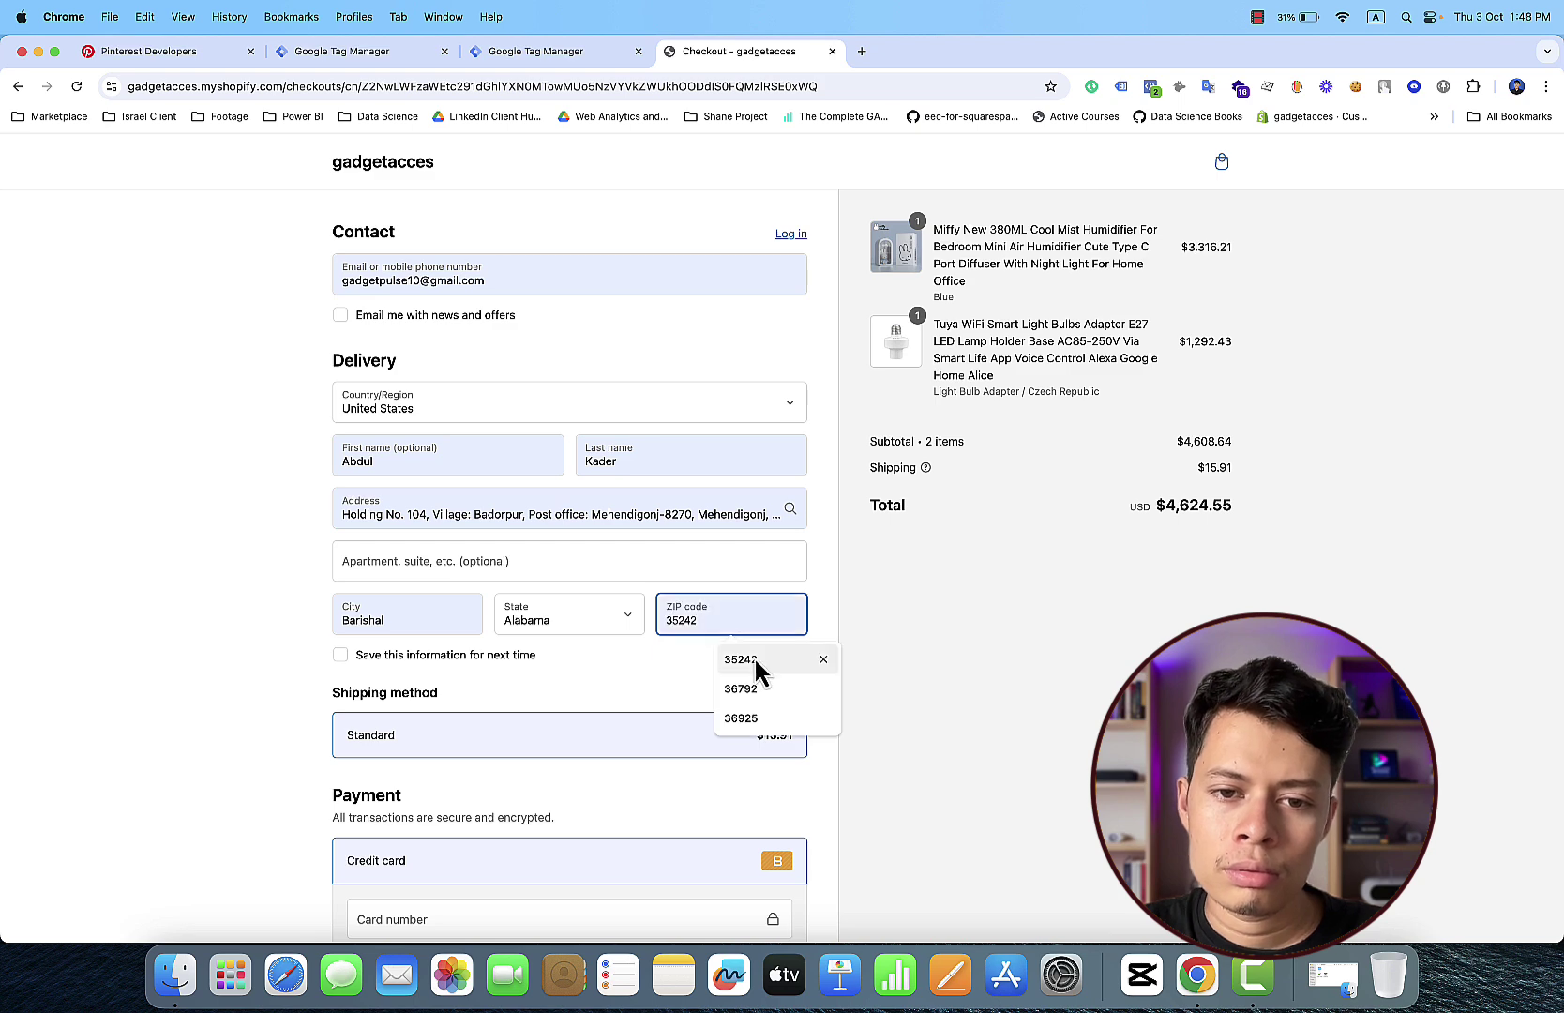
pyautogui.click(756, 659)
# Step: Enter the test card's number, security code and expiration date, and submit the payment to place the order
pyautogui.scroll(-5, 758, 734)
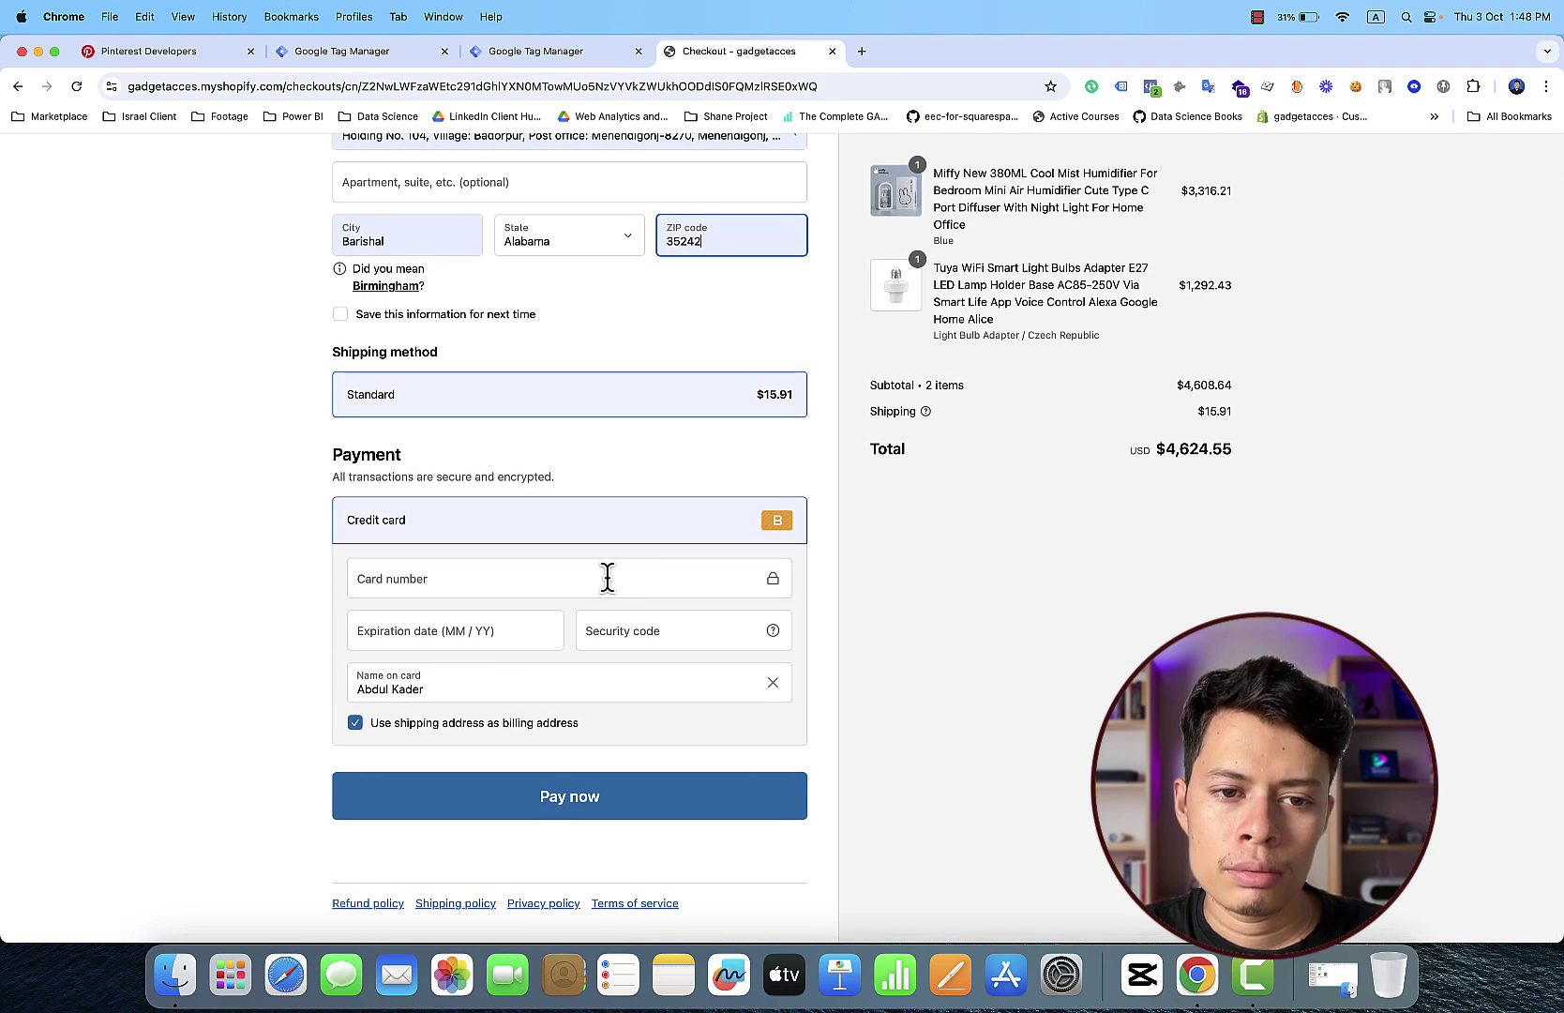
pyautogui.click(606, 577)
pyautogui.write('1')
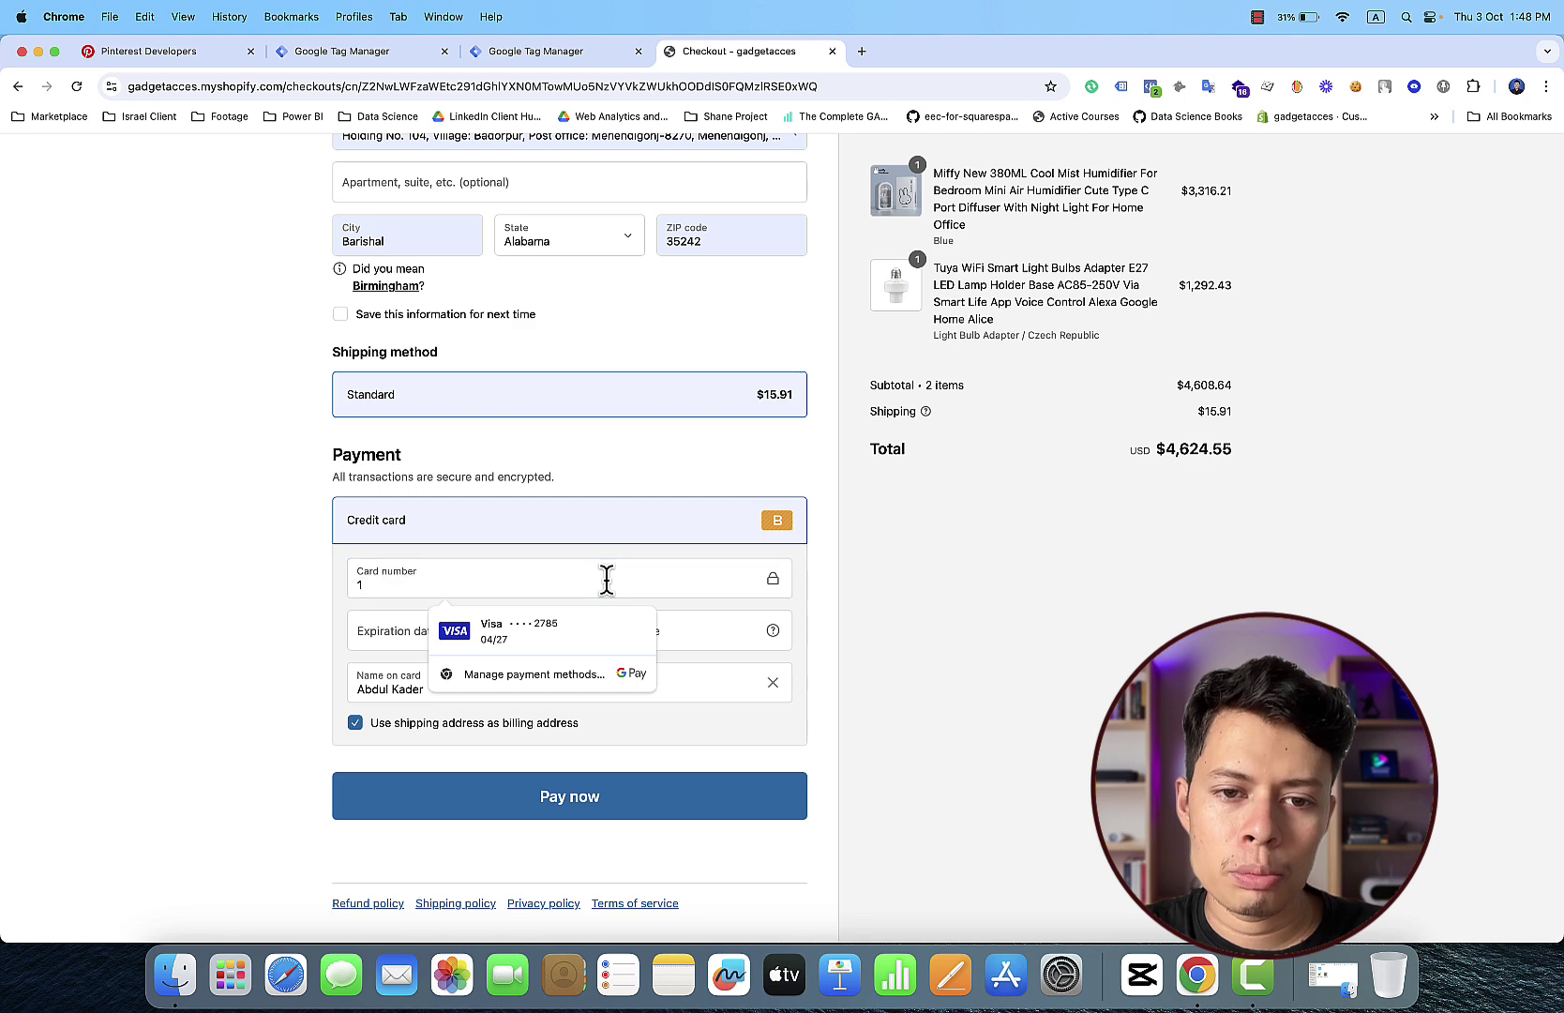
pyautogui.click(748, 619)
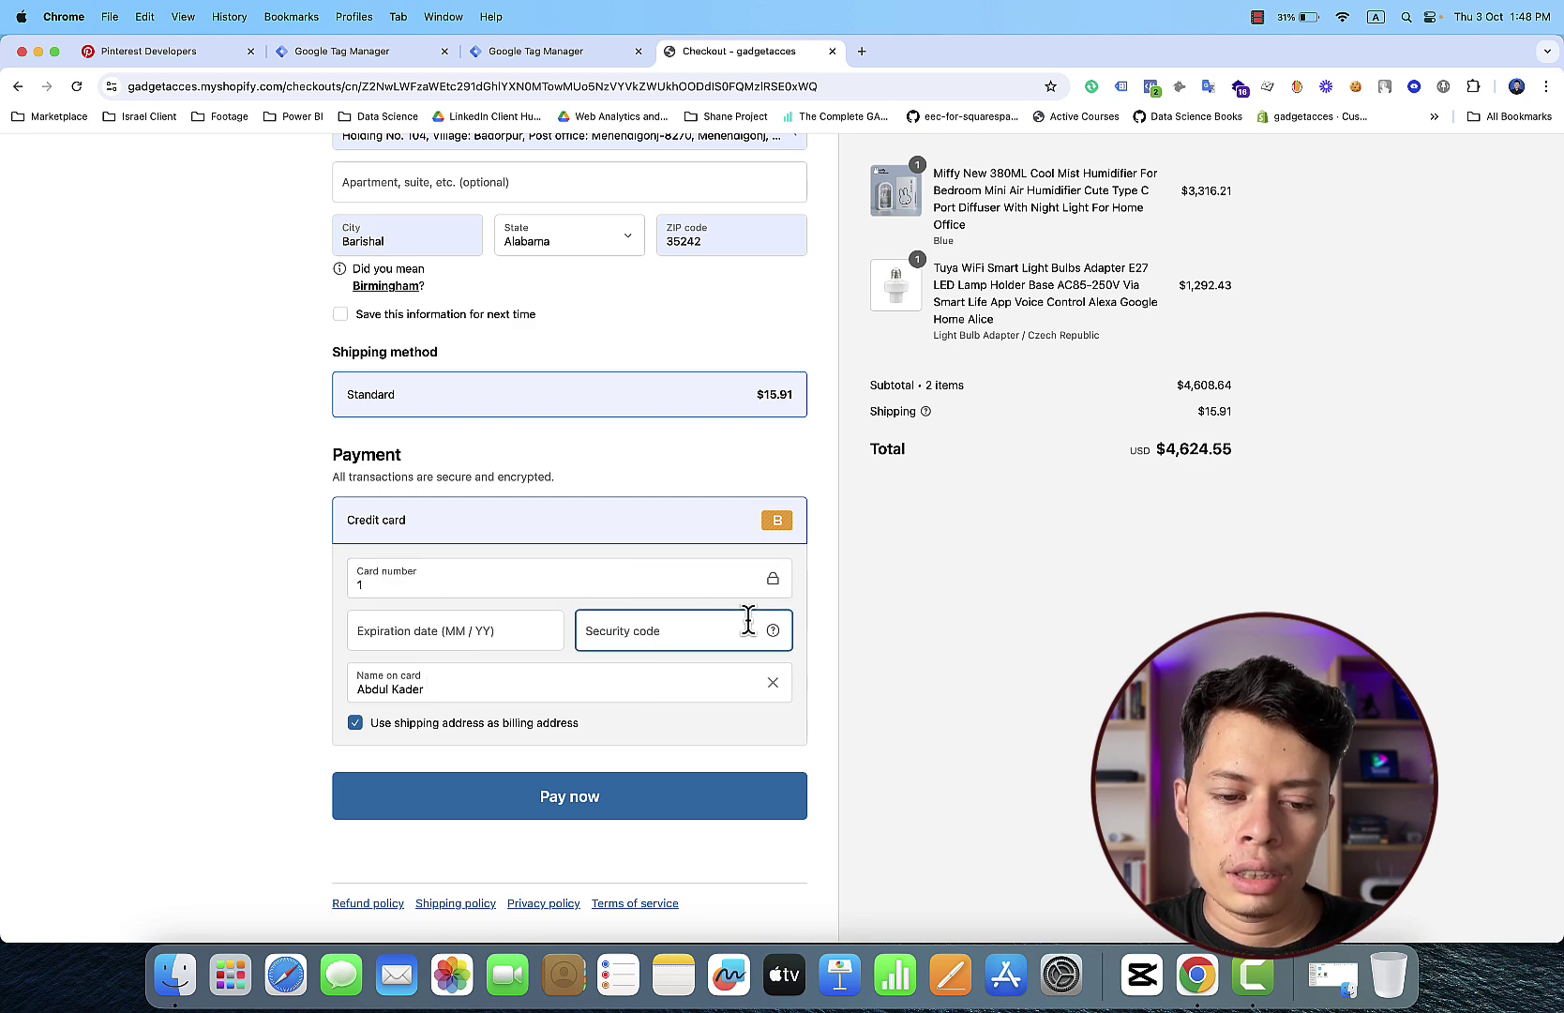
pyautogui.write('111')
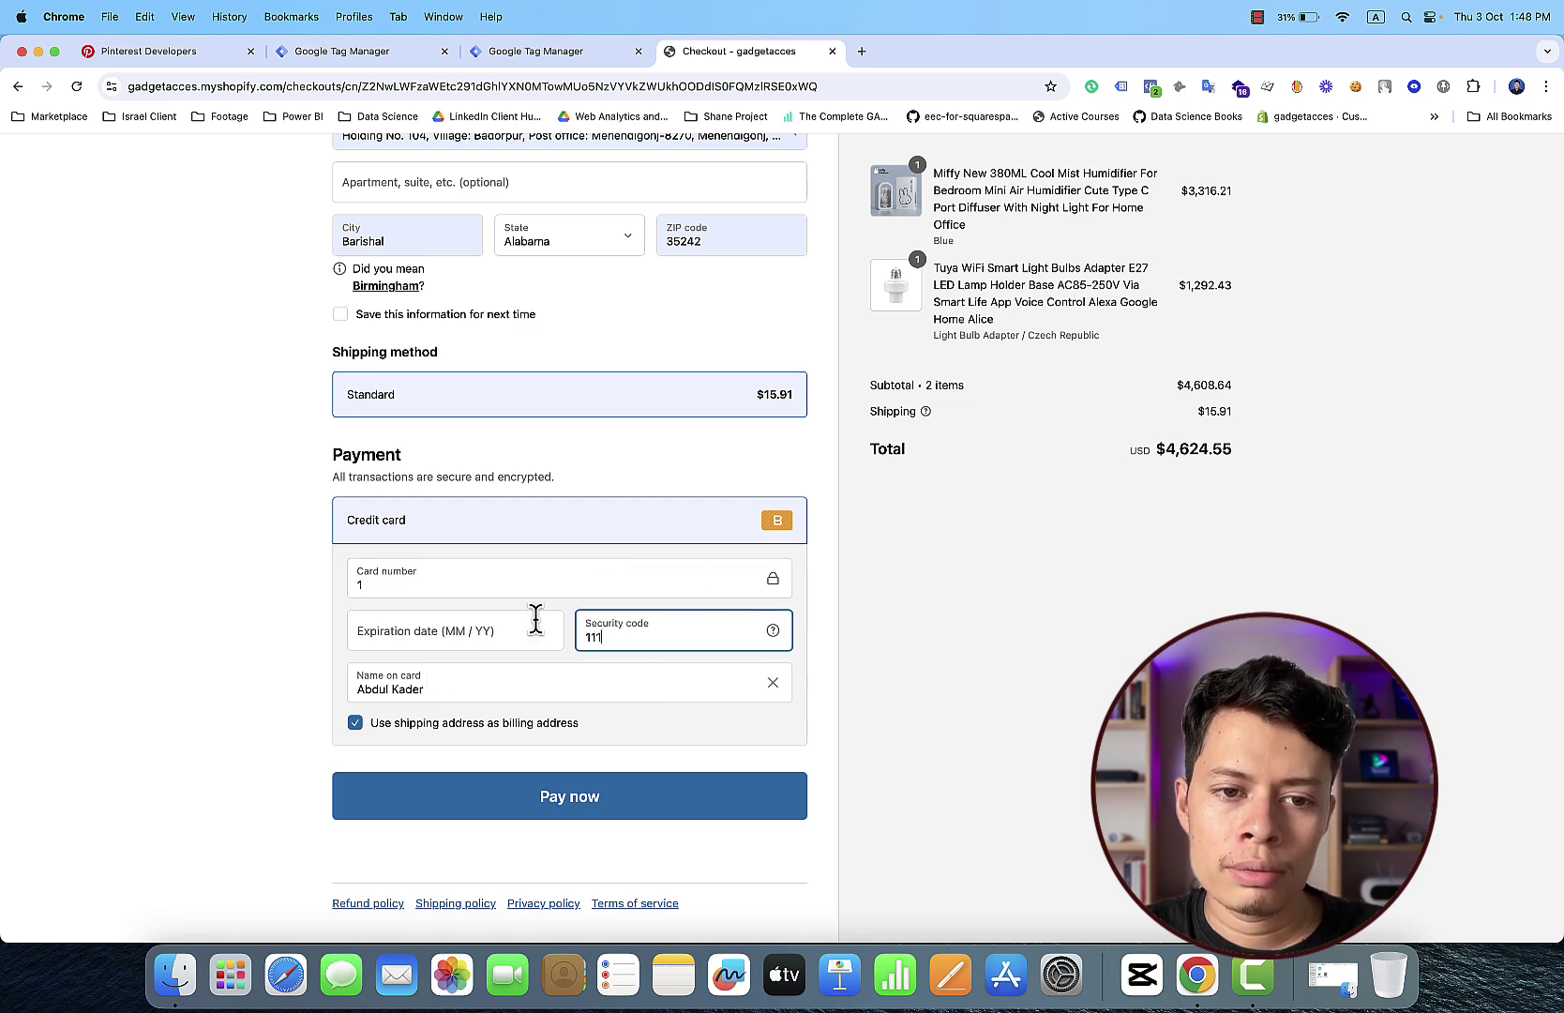
pyautogui.click(481, 623)
pyautogui.write('10 / 27')
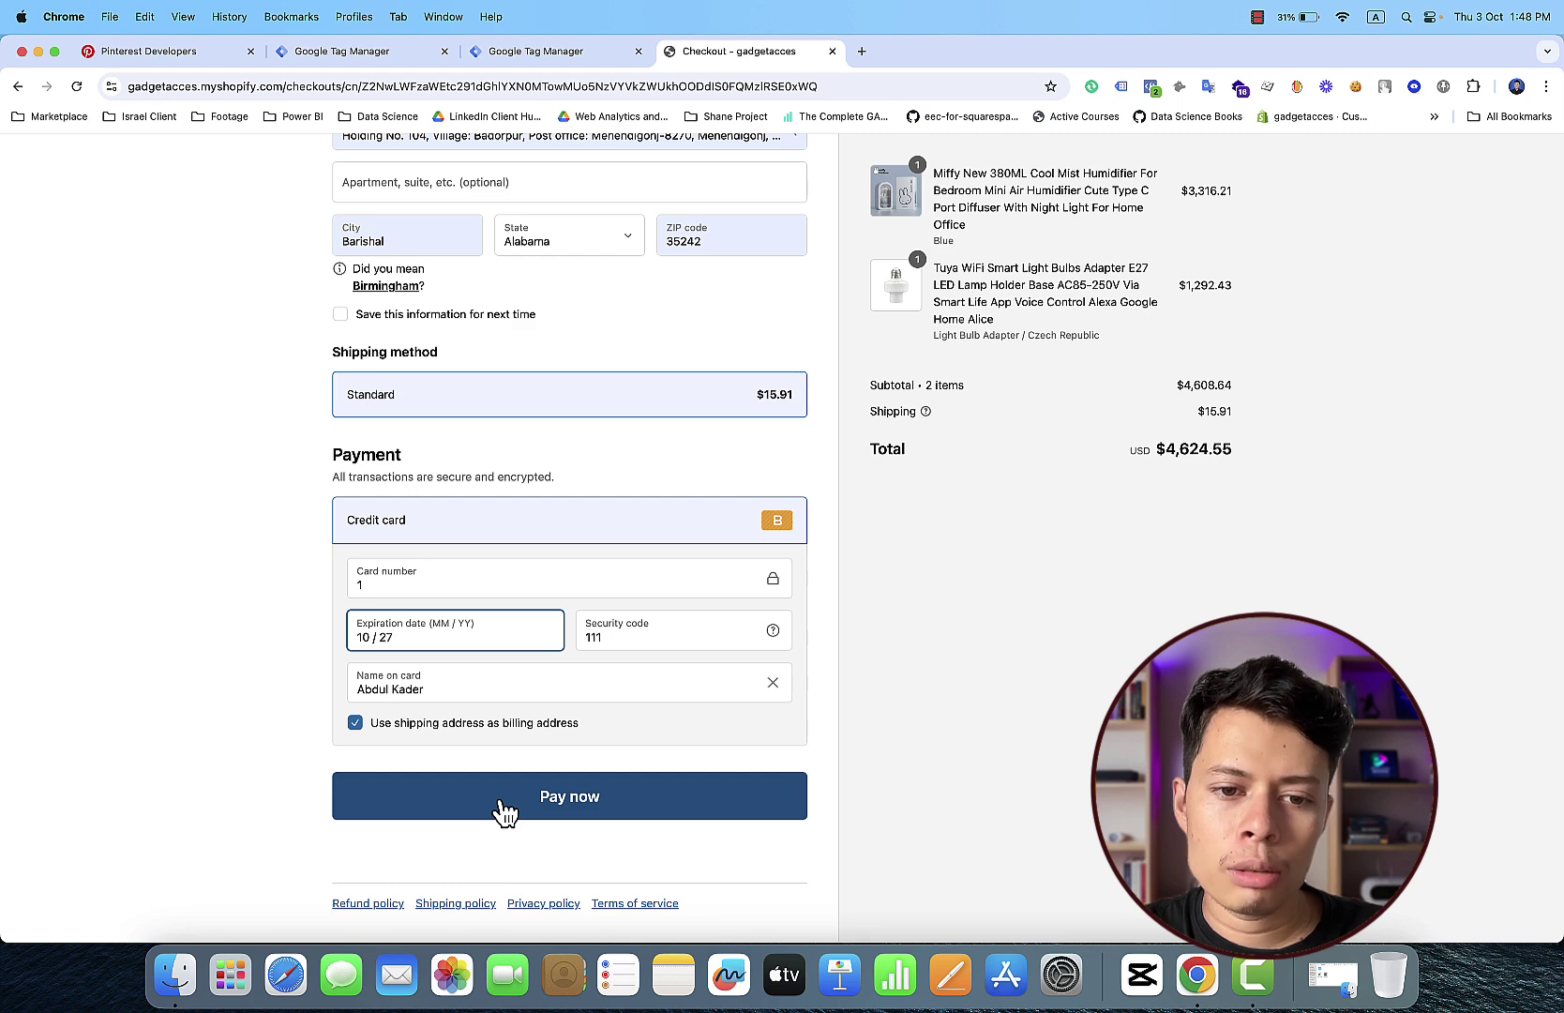
pyautogui.click(501, 804)
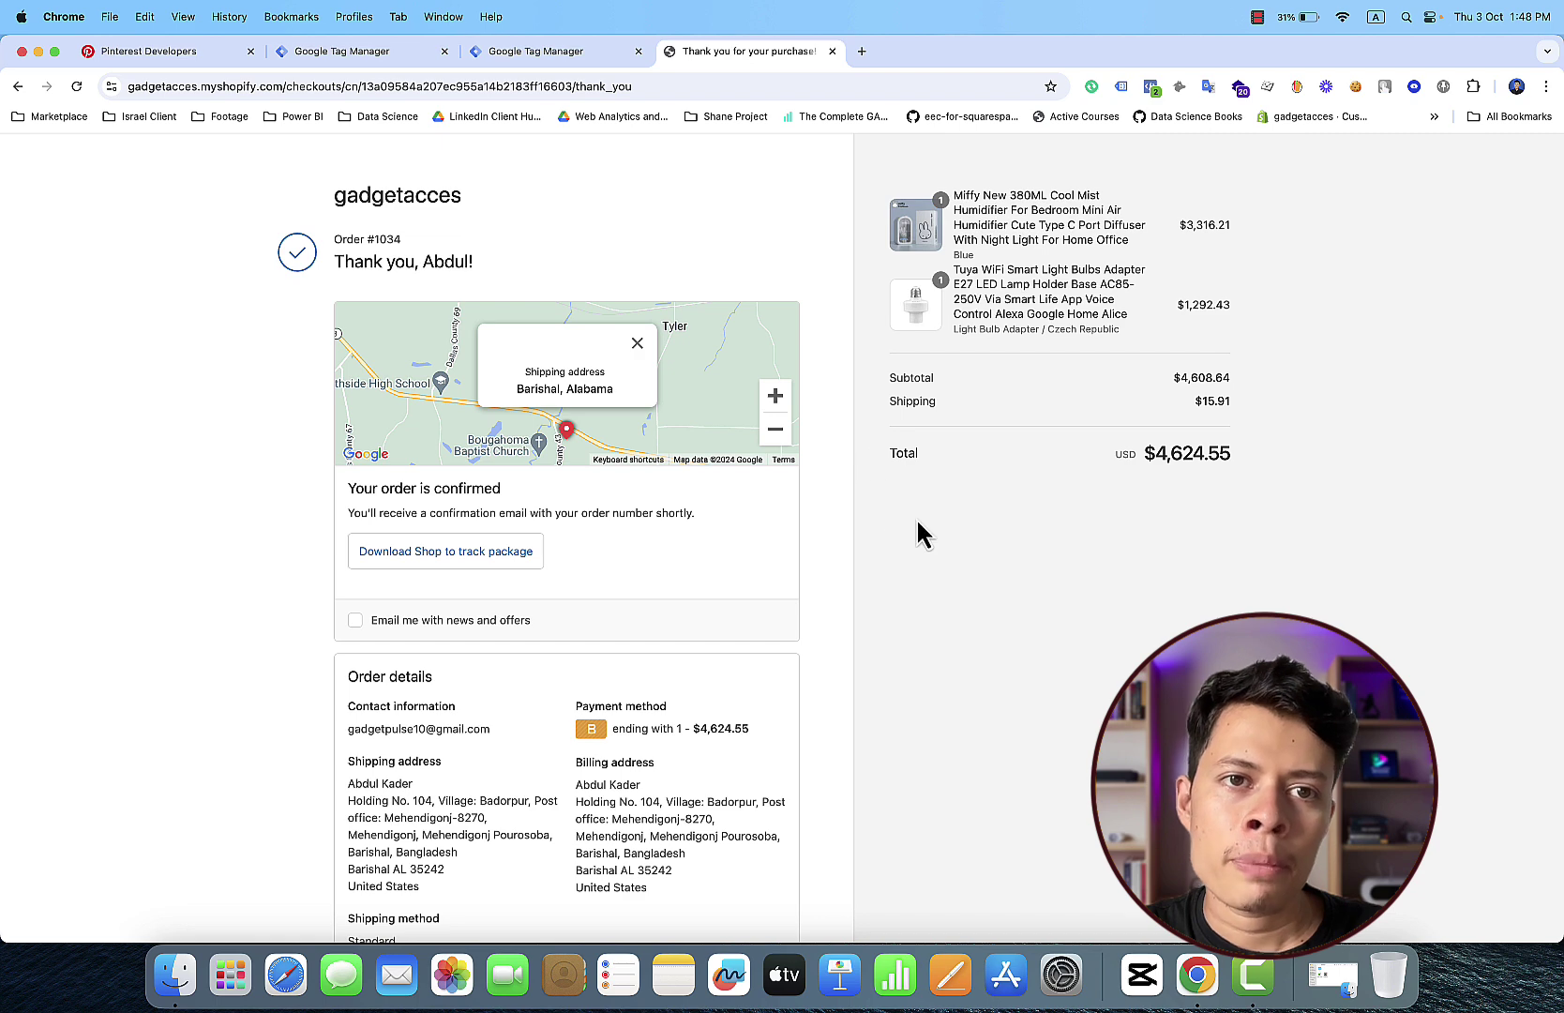
# Step: Open the developer console on the order's thank-you page and switch its JavaScript context to the web-pixel-sandbox-CUSTOM frame
pyautogui.click(379, 50)
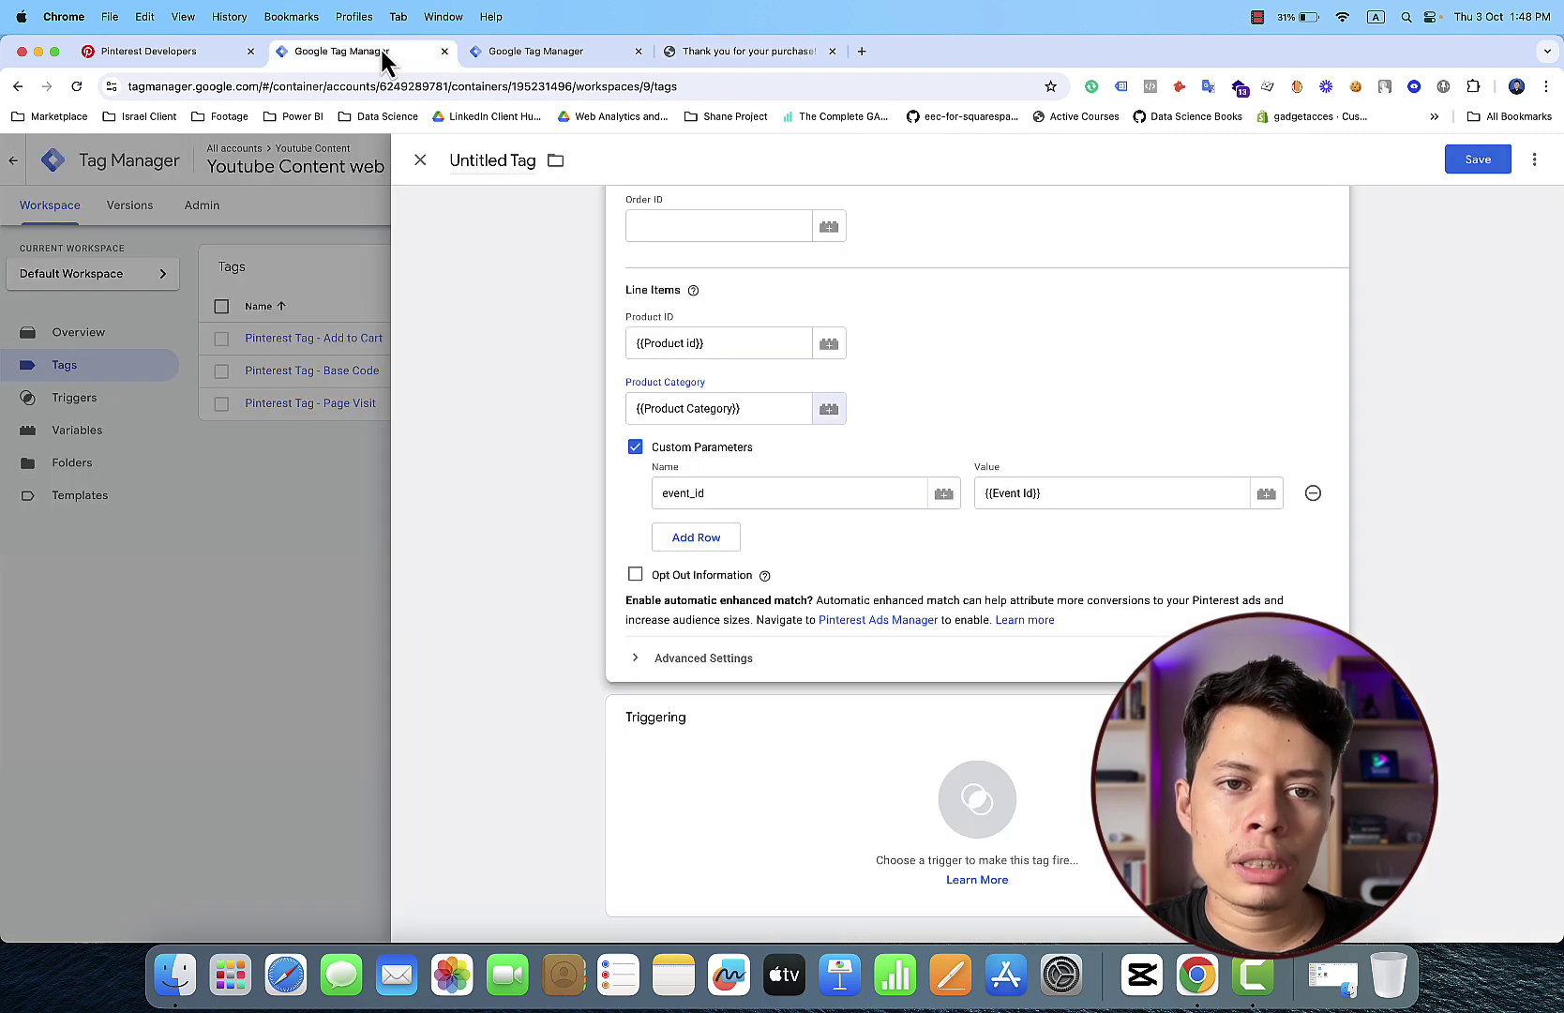
pyautogui.click(789, 58)
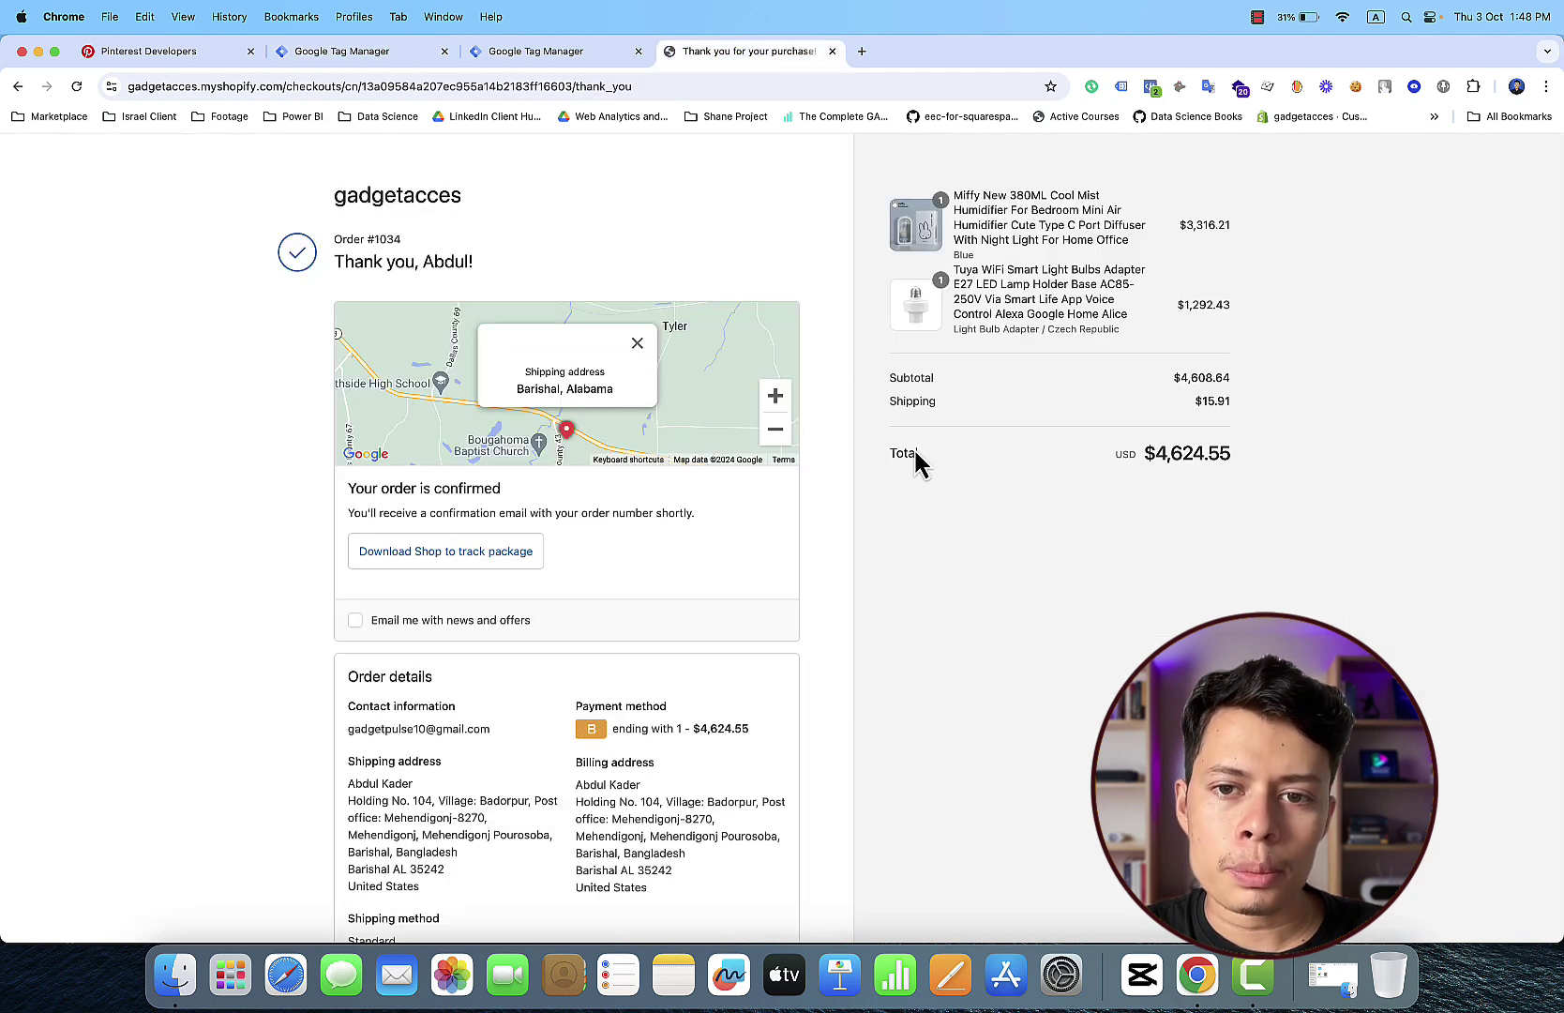
pyautogui.rightClick(982, 680)
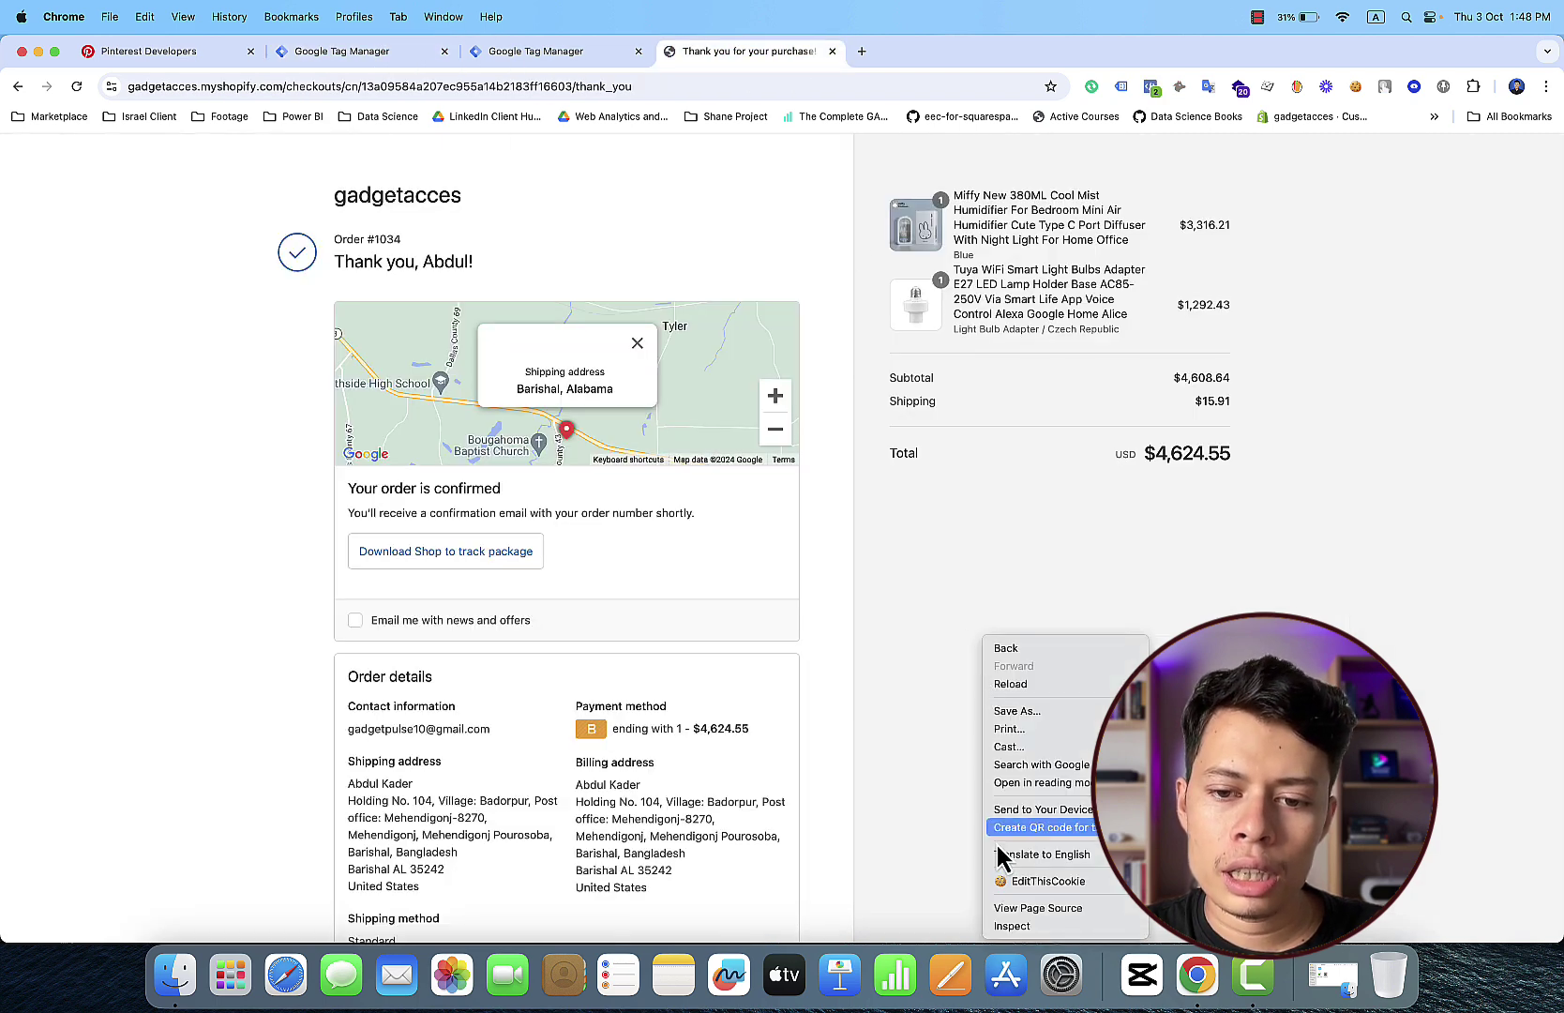
pyautogui.click(999, 925)
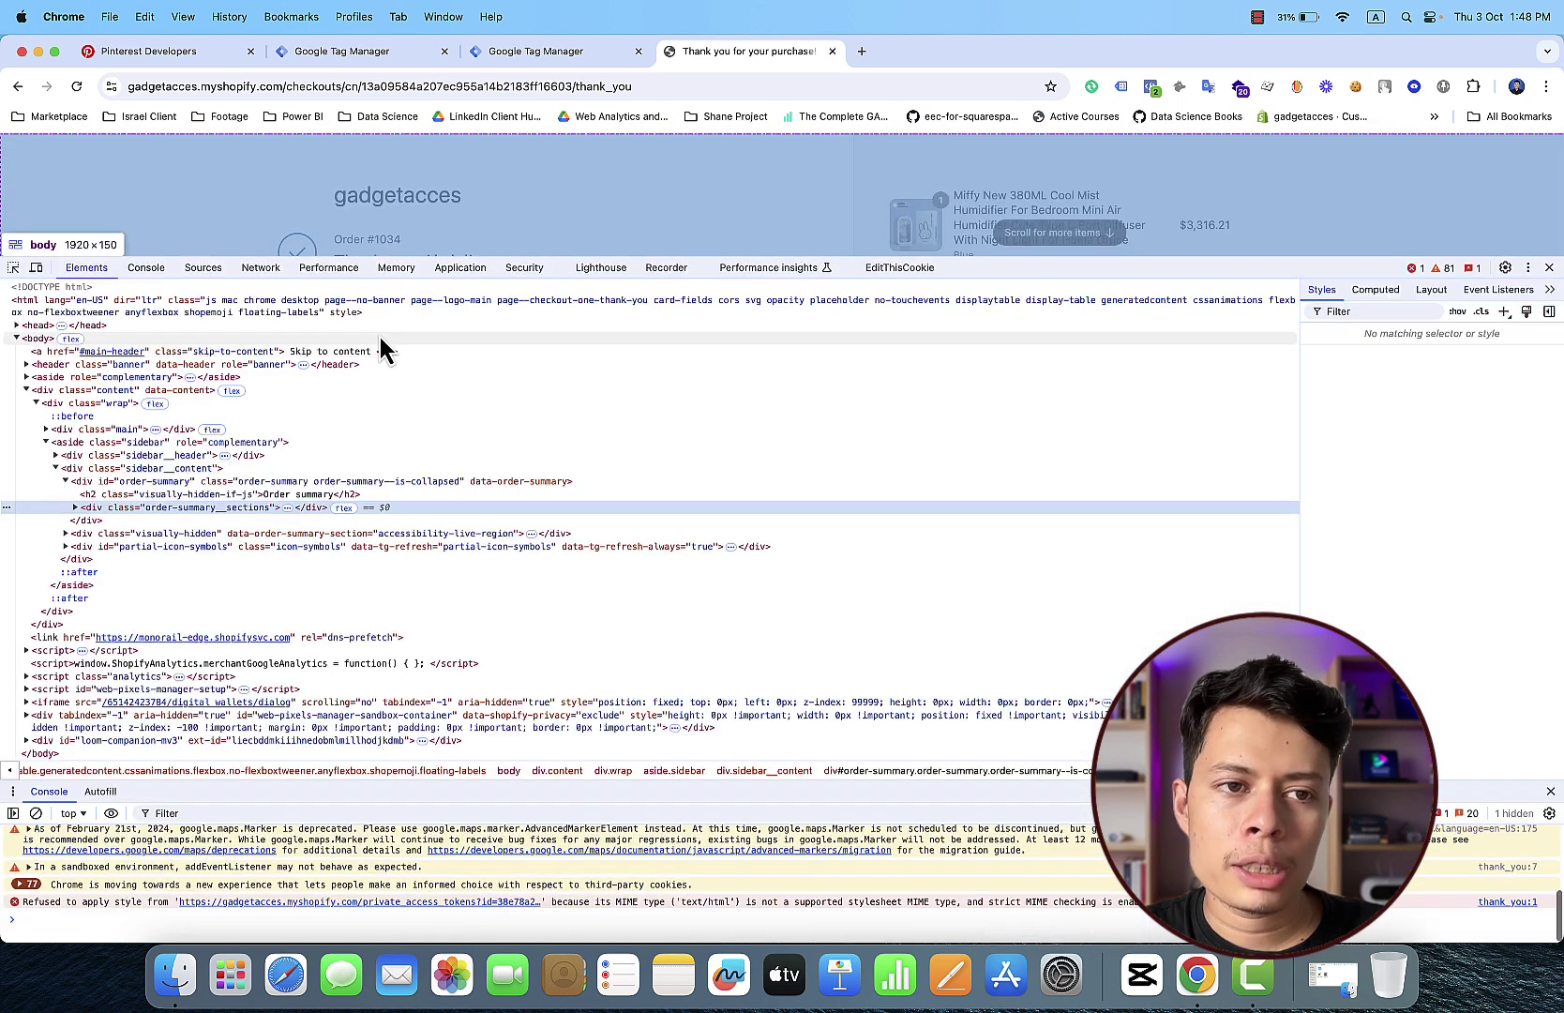
pyautogui.click(145, 270)
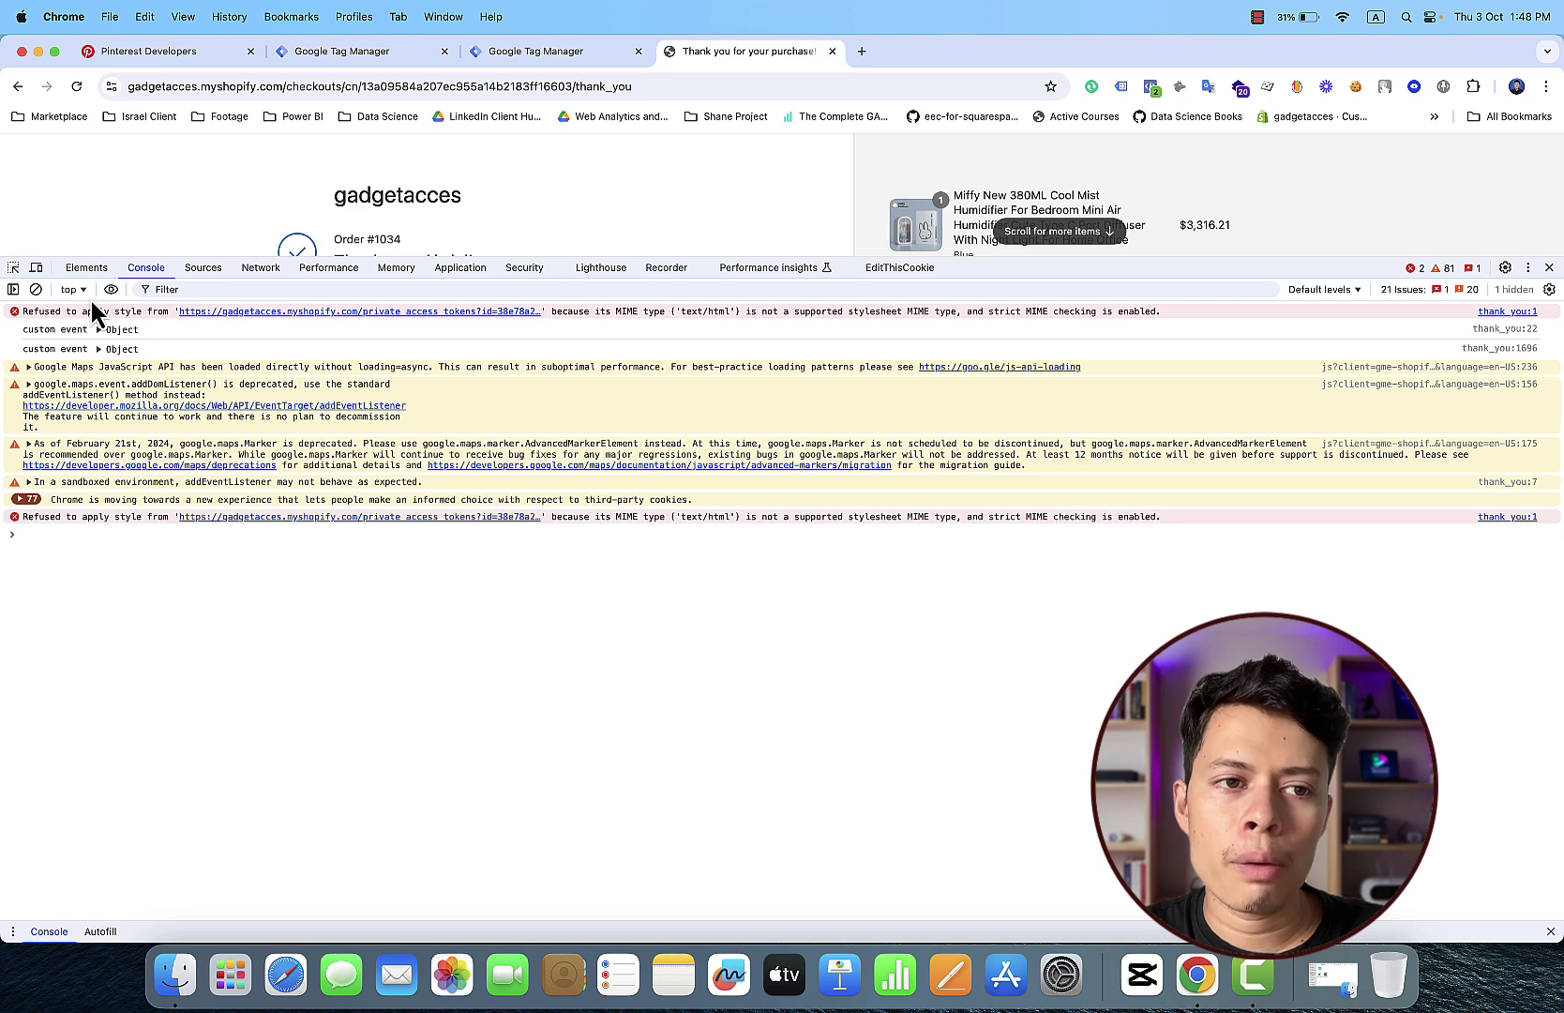
pyautogui.click(82, 293)
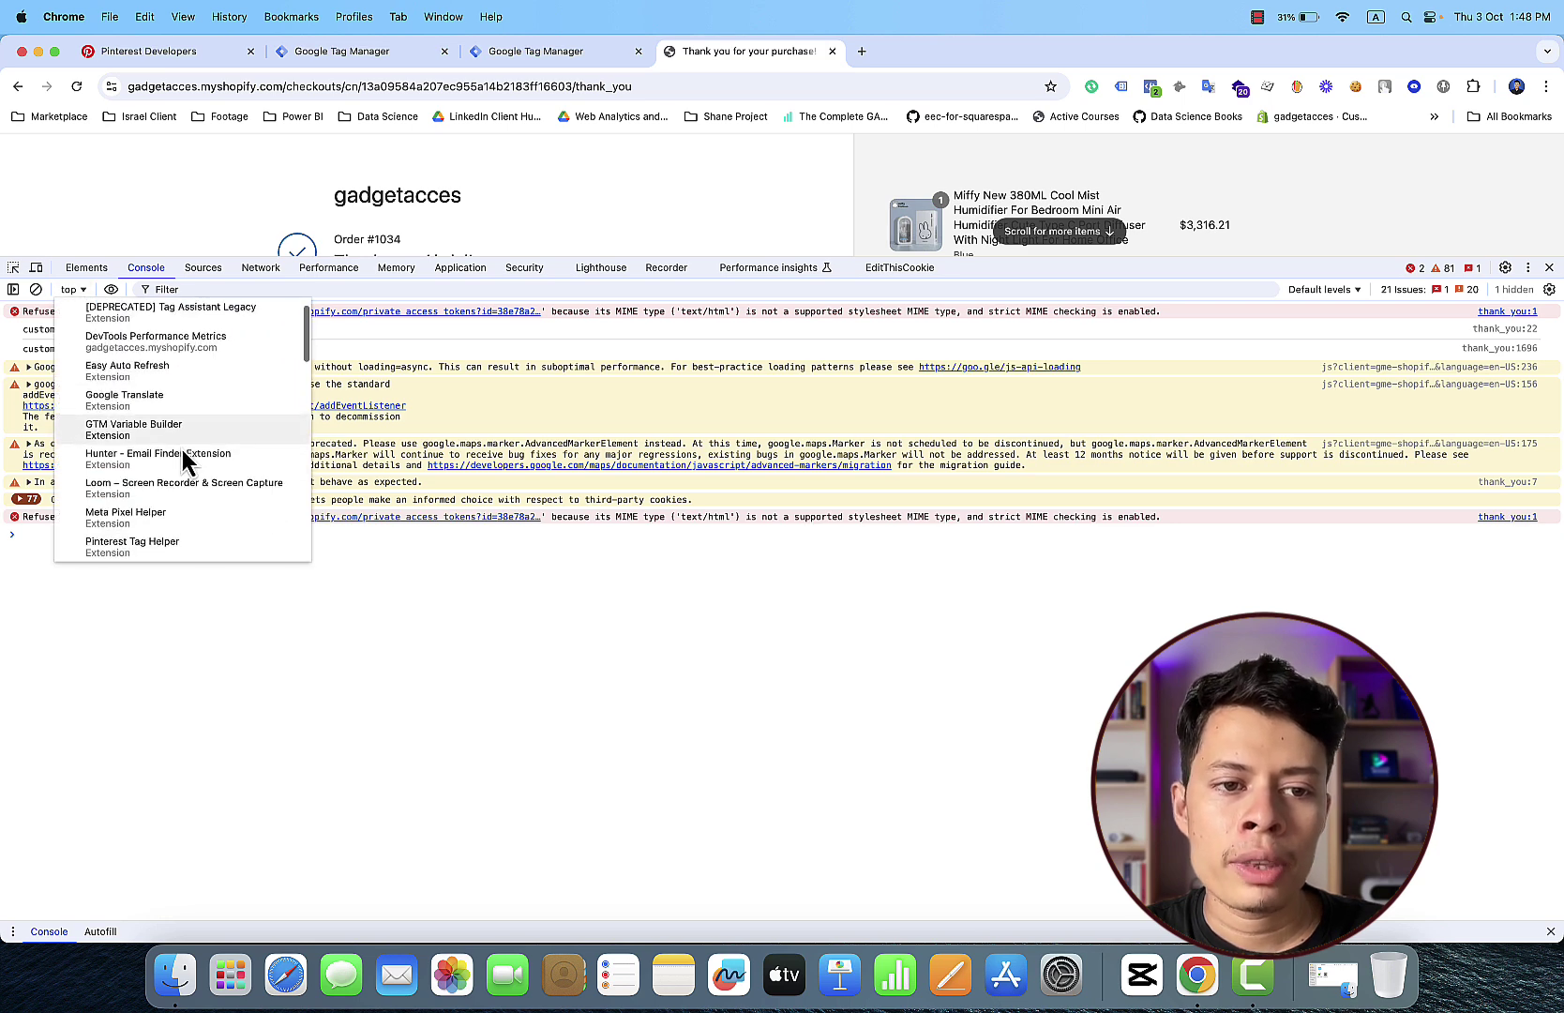
pyautogui.scroll(-5, 182, 450)
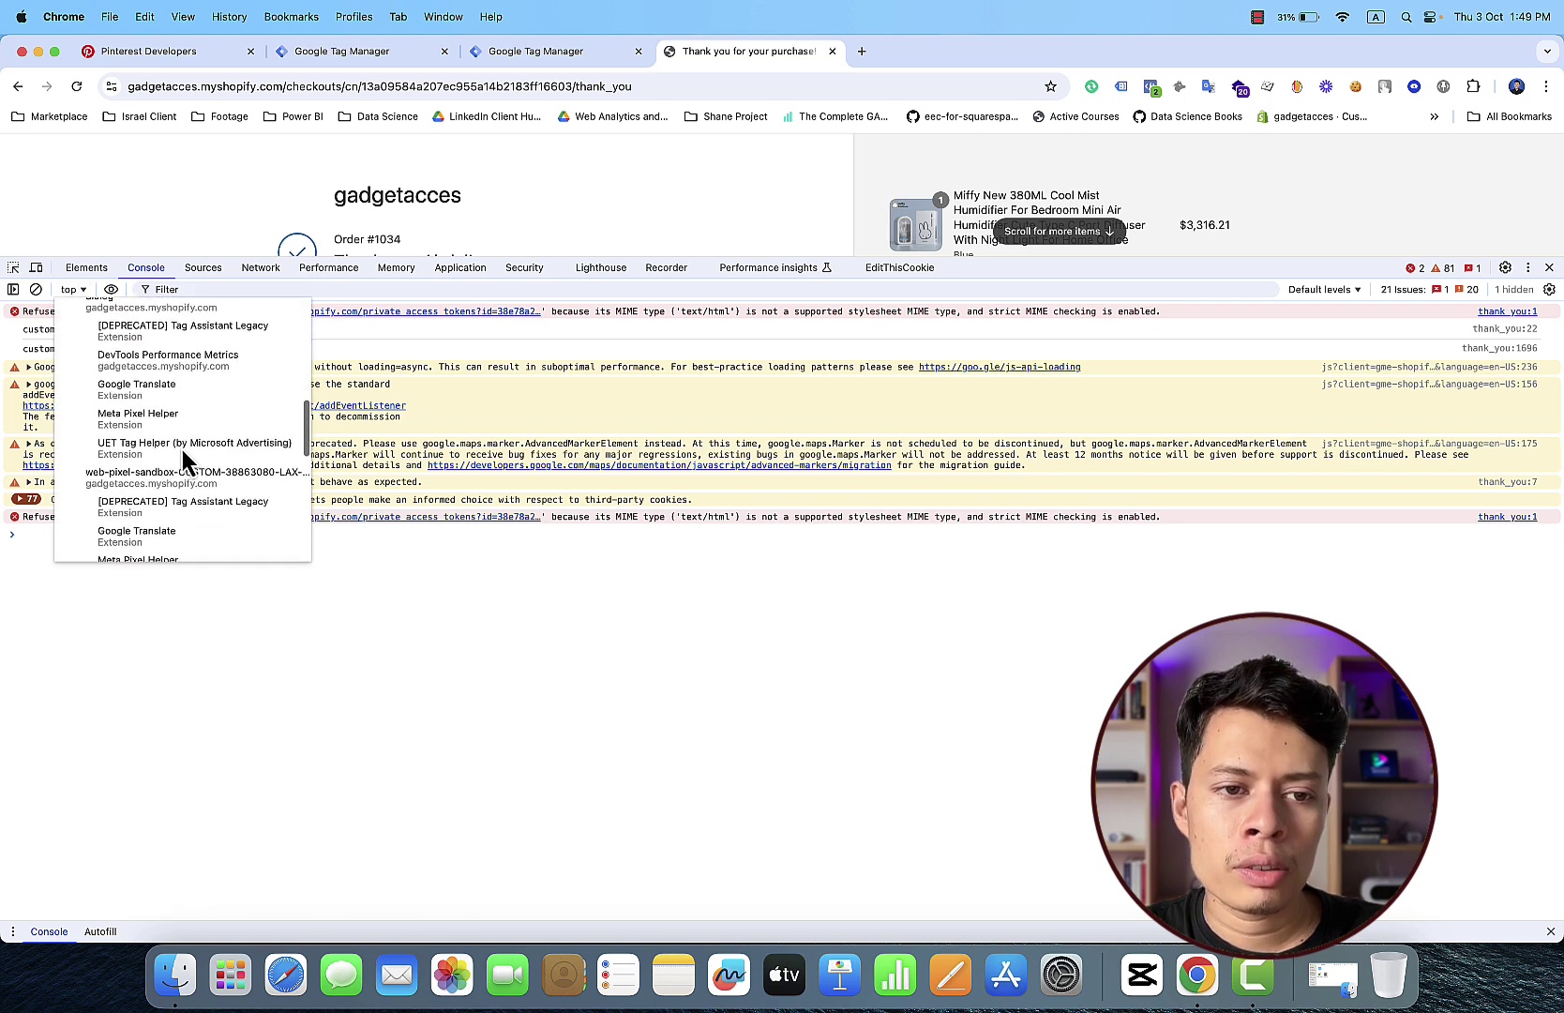
pyautogui.click(202, 480)
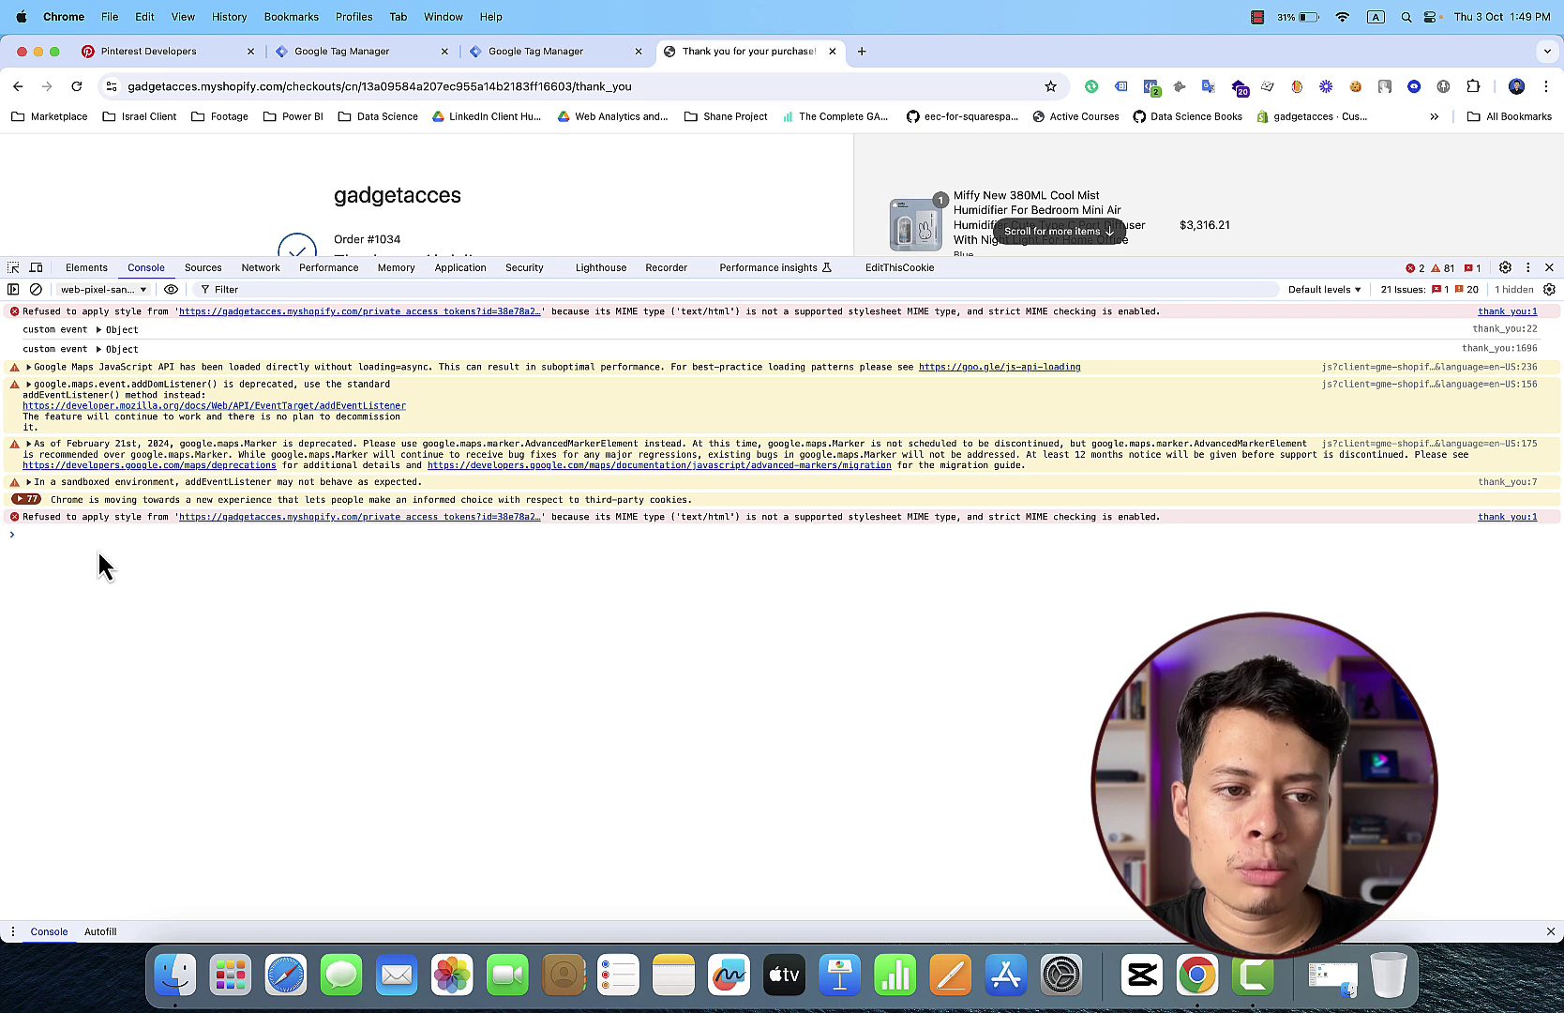
# Step: Output dataLayer in the console and expand its purchase event to examine the event name and ecommerce data
pyautogui.write('data')
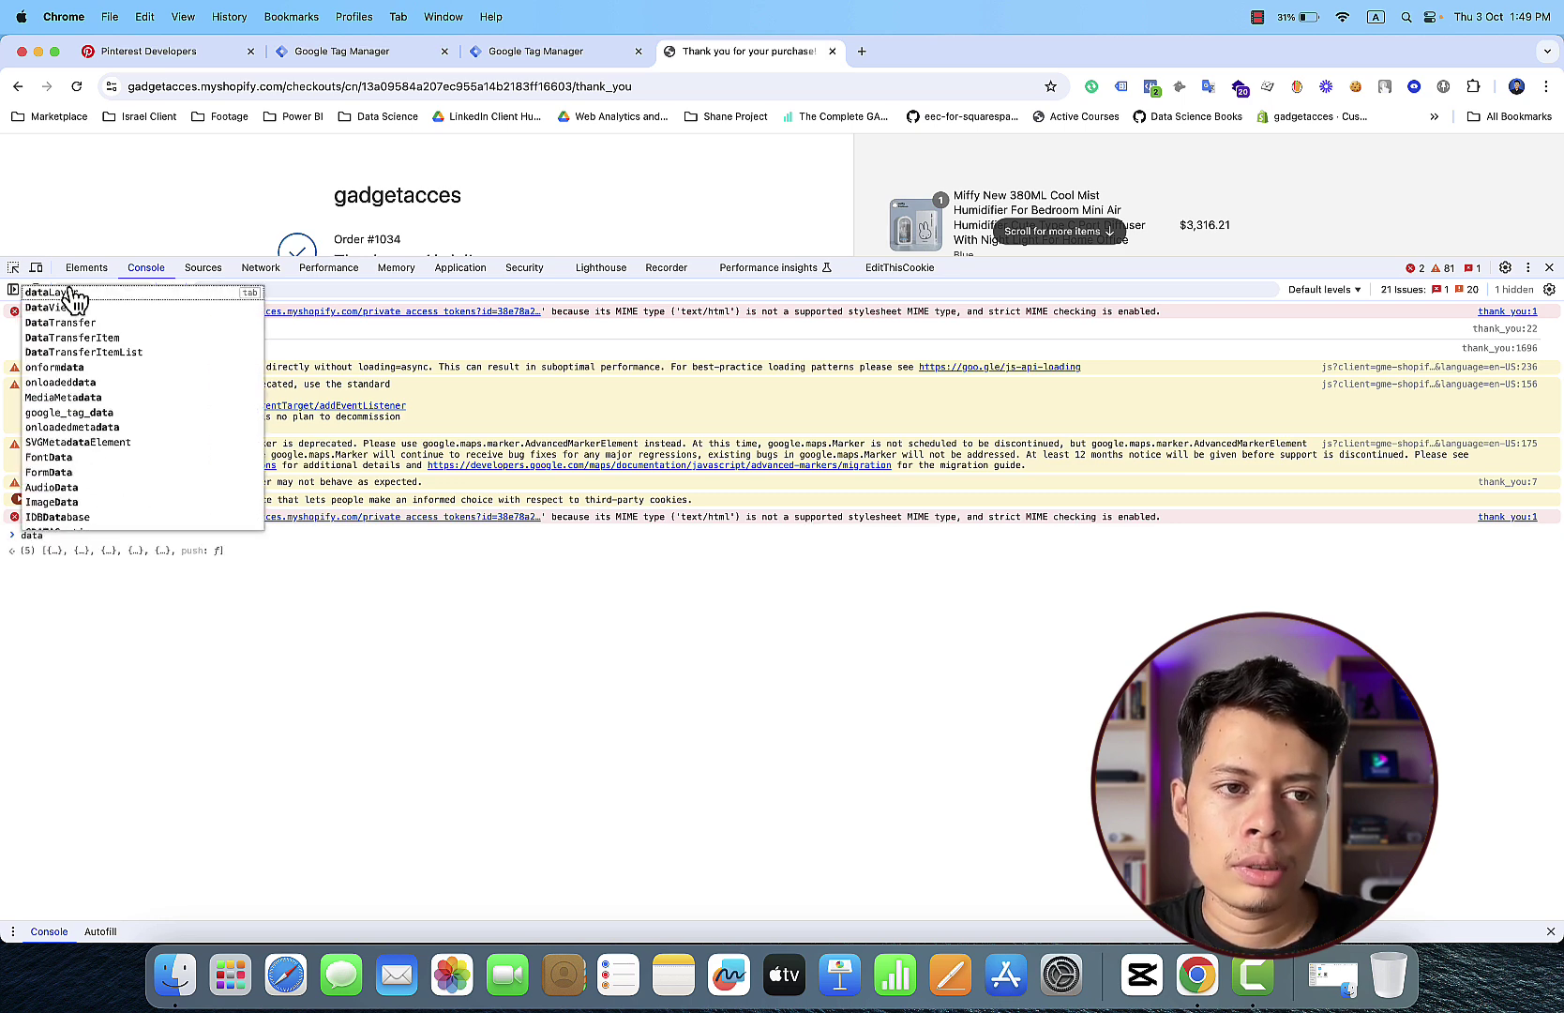
pyautogui.click(71, 292)
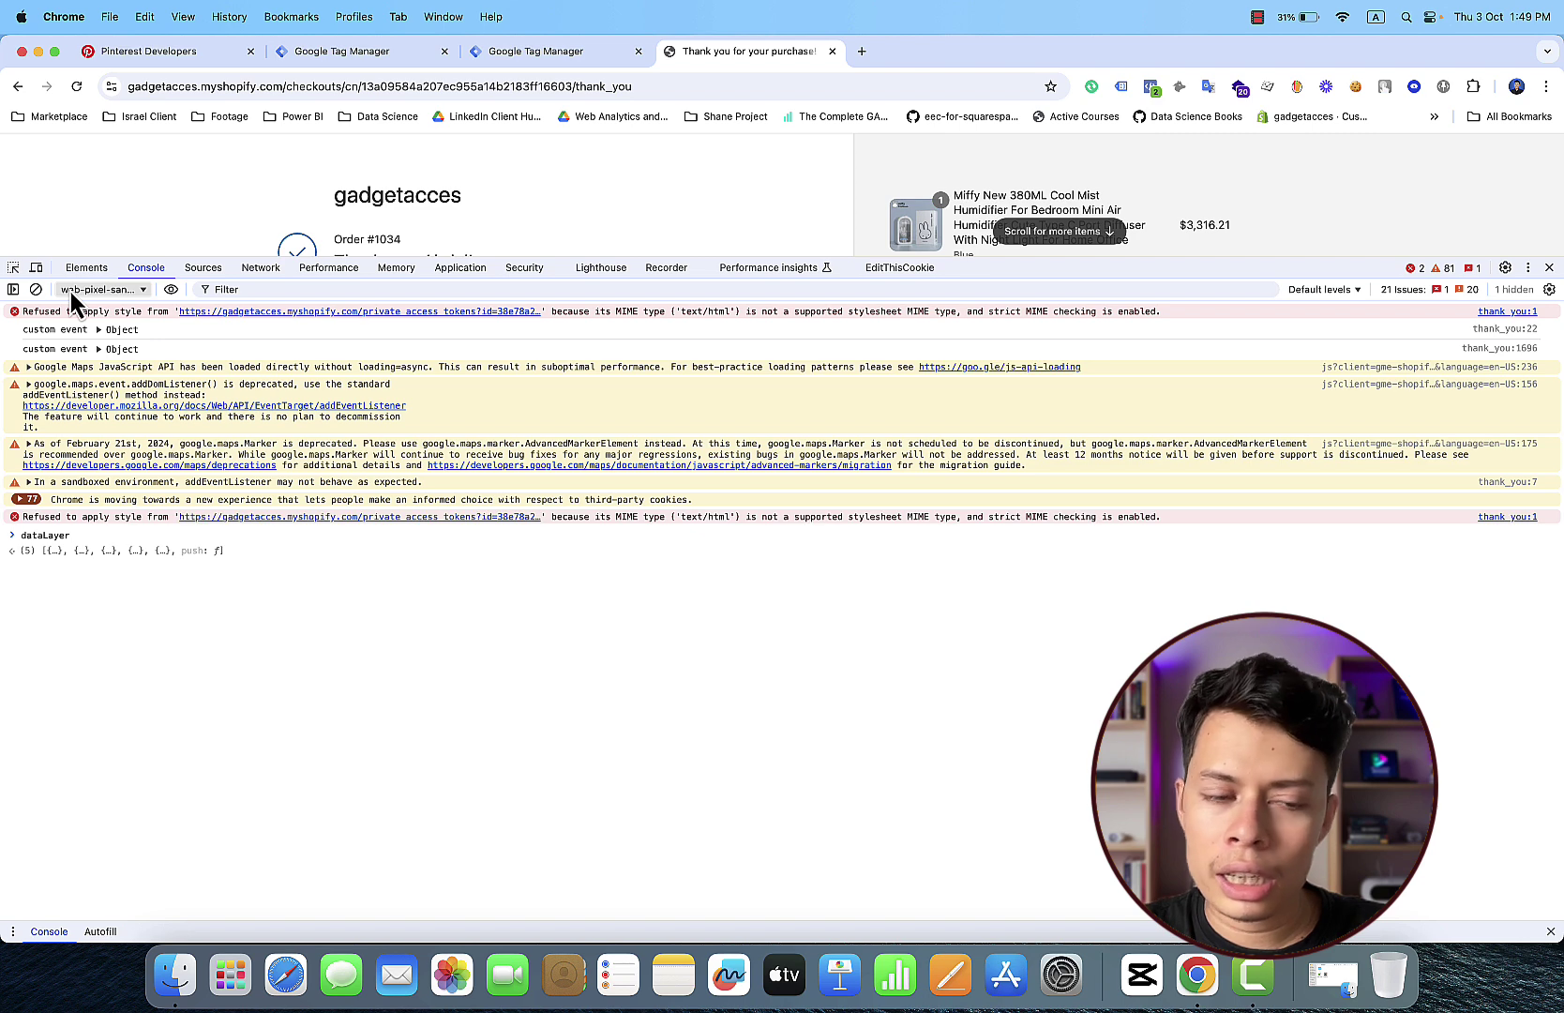
pyautogui.press('Return')
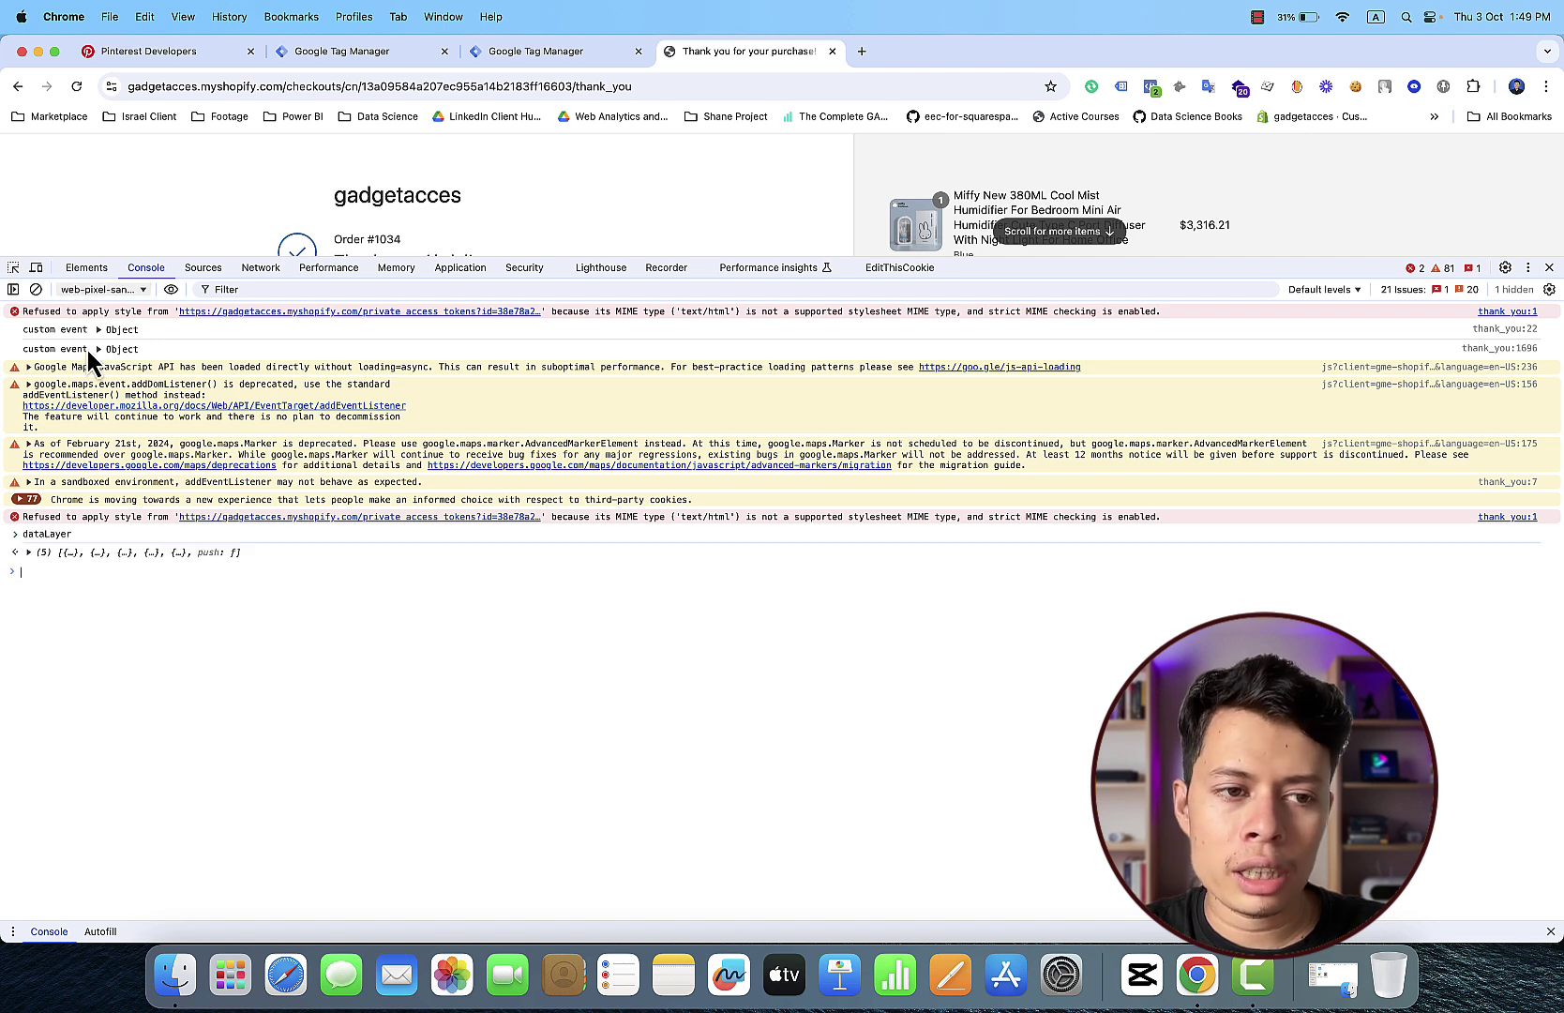
pyautogui.click(128, 556)
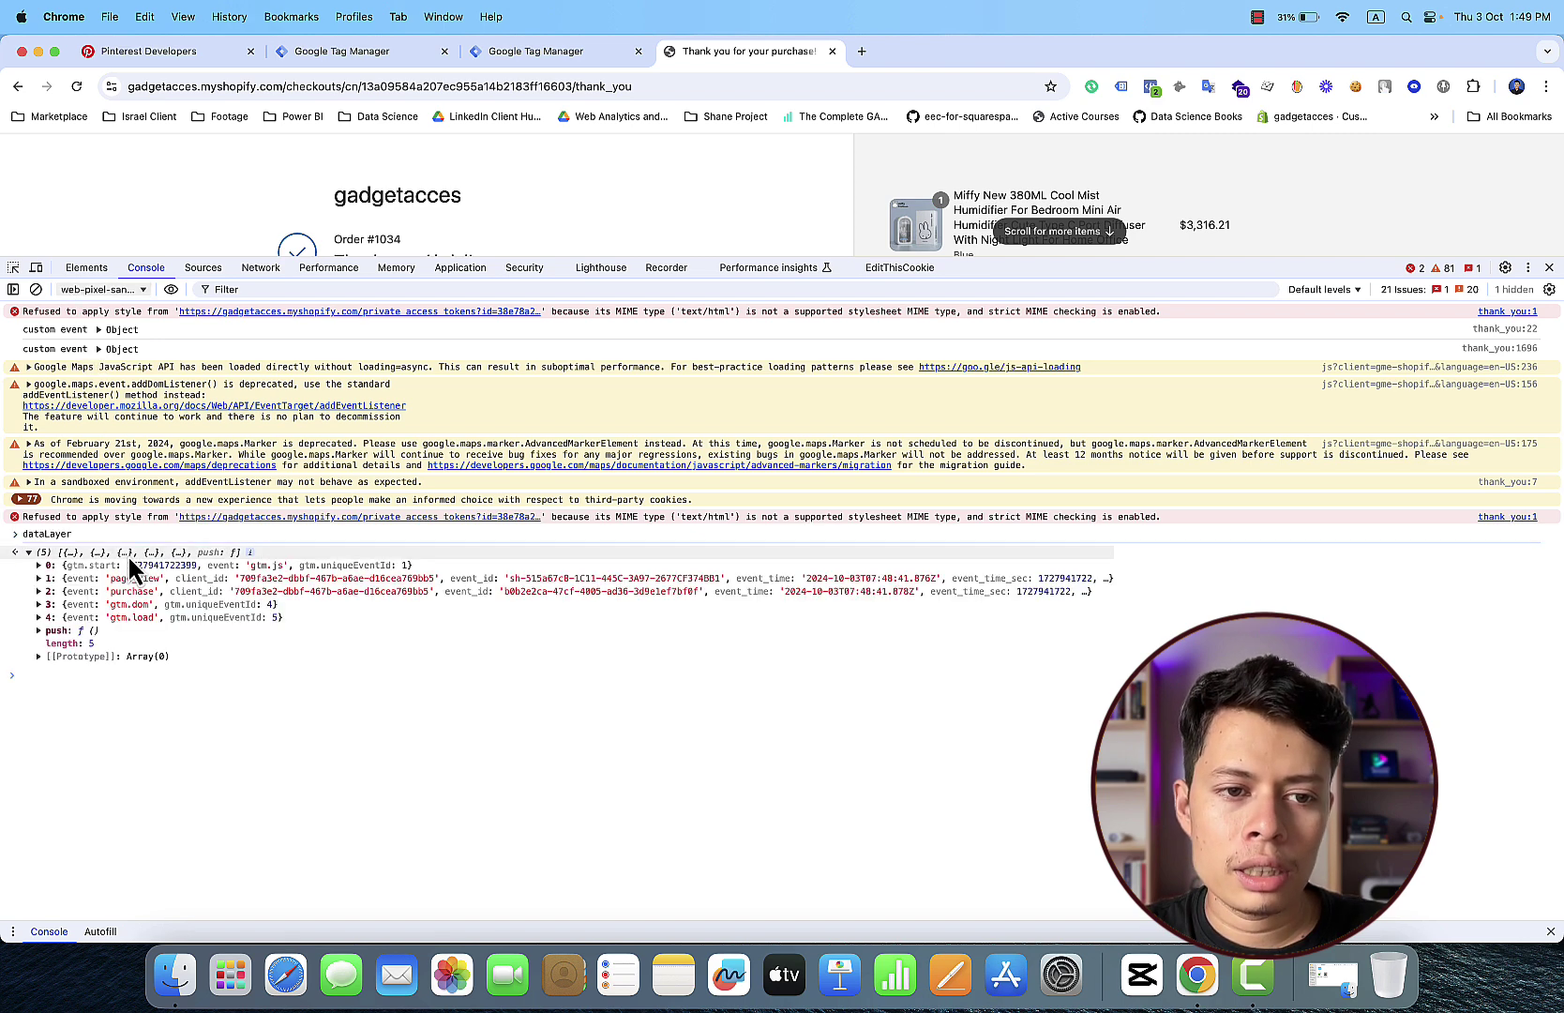
pyautogui.click(193, 594)
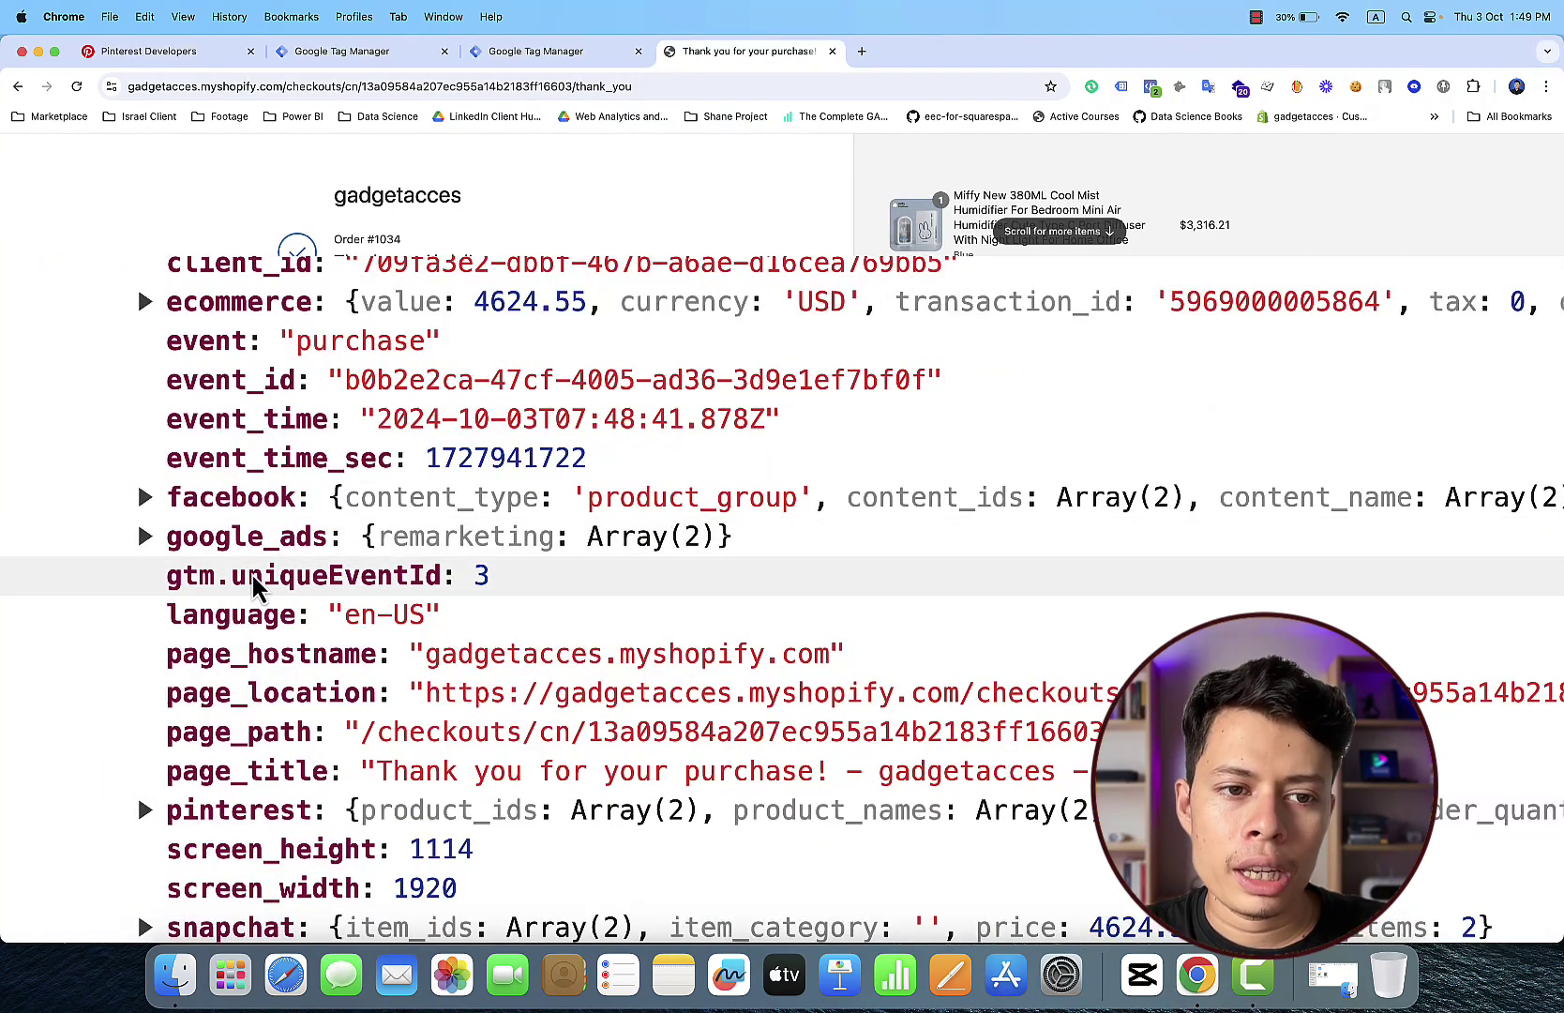
pyautogui.scroll(2, 252, 576)
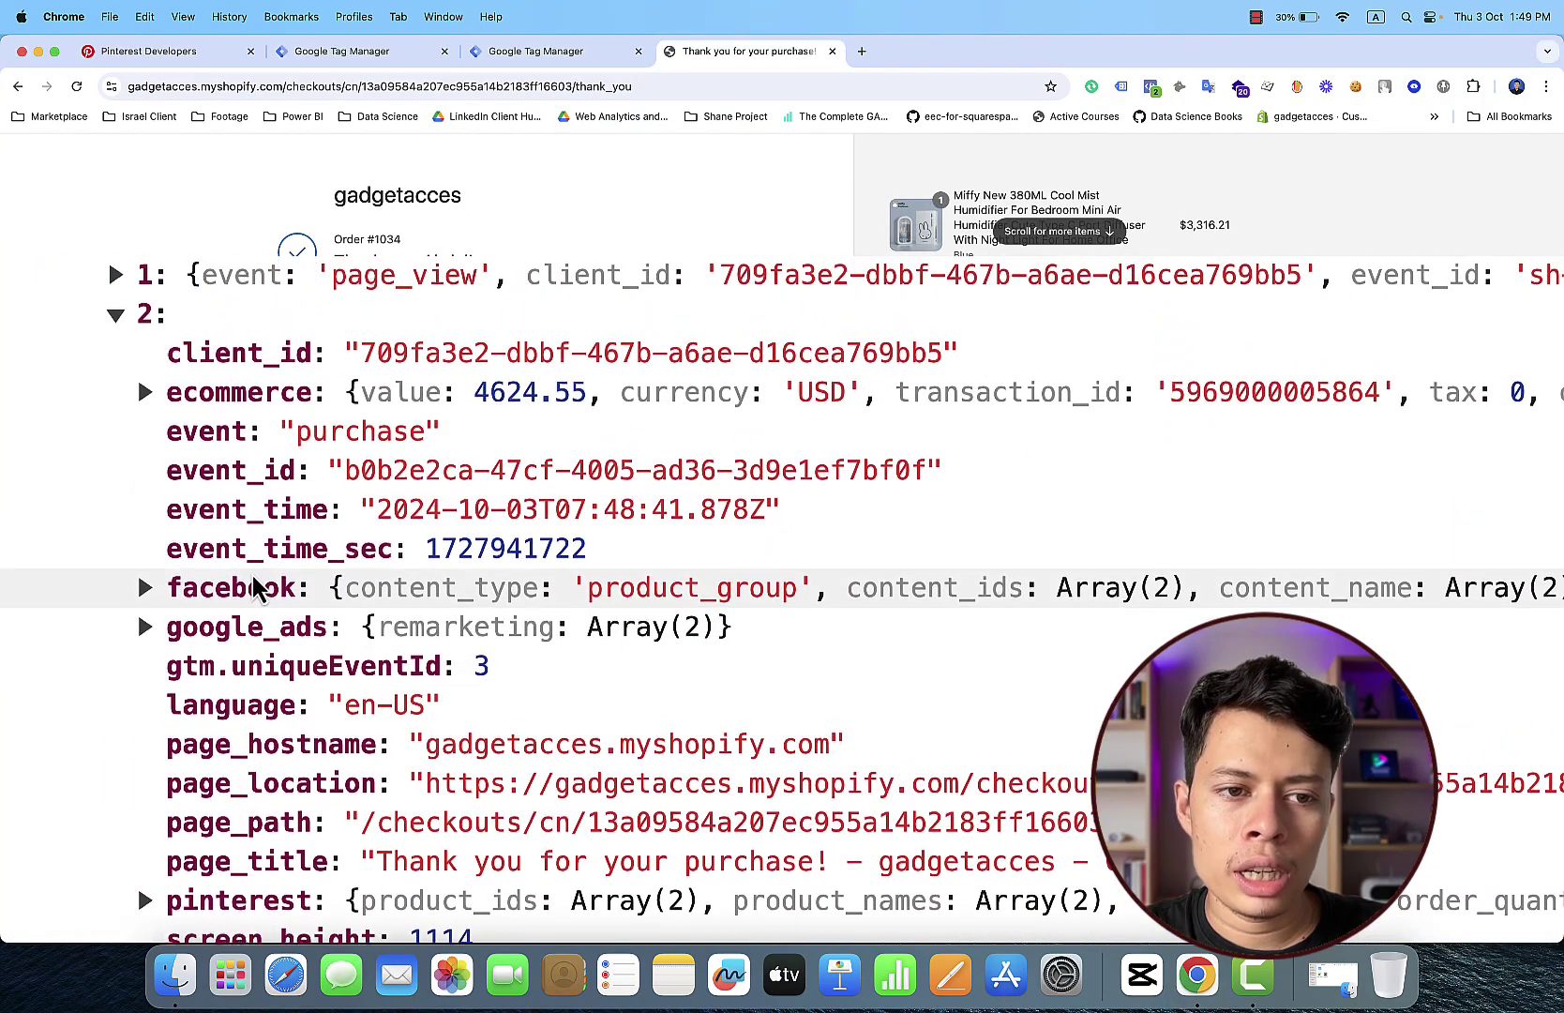
# Step: Expand the pinterest object inside the purchase event to examine its order and product fields
pyautogui.scroll(-5, 254, 578)
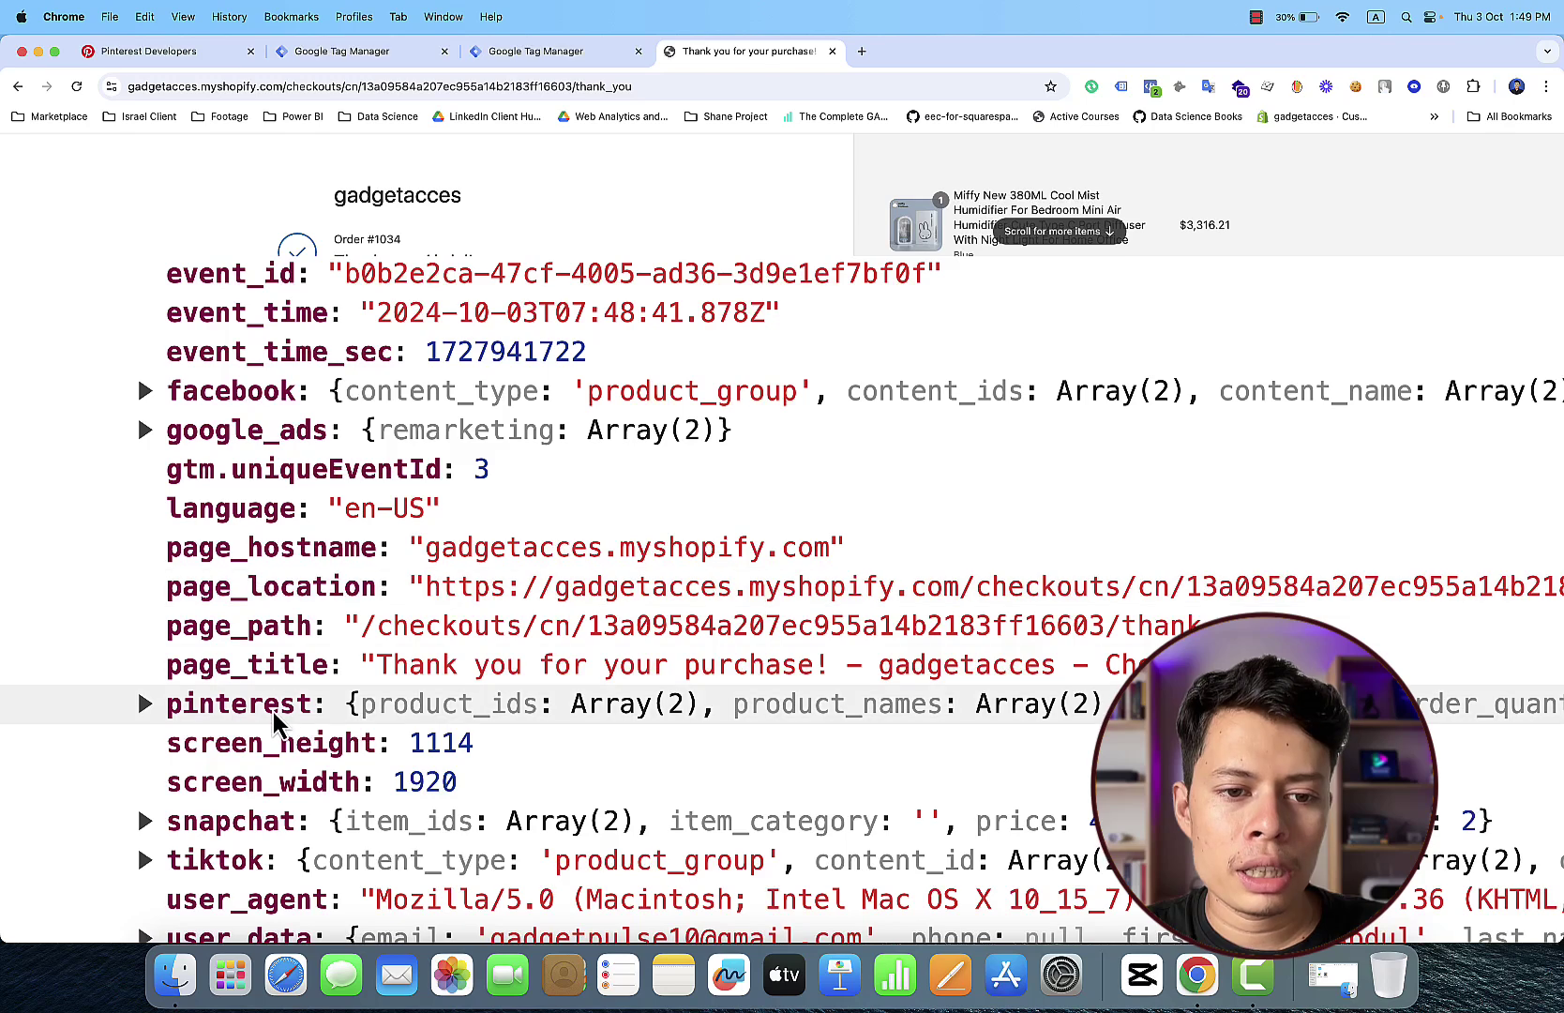
pyautogui.click(273, 710)
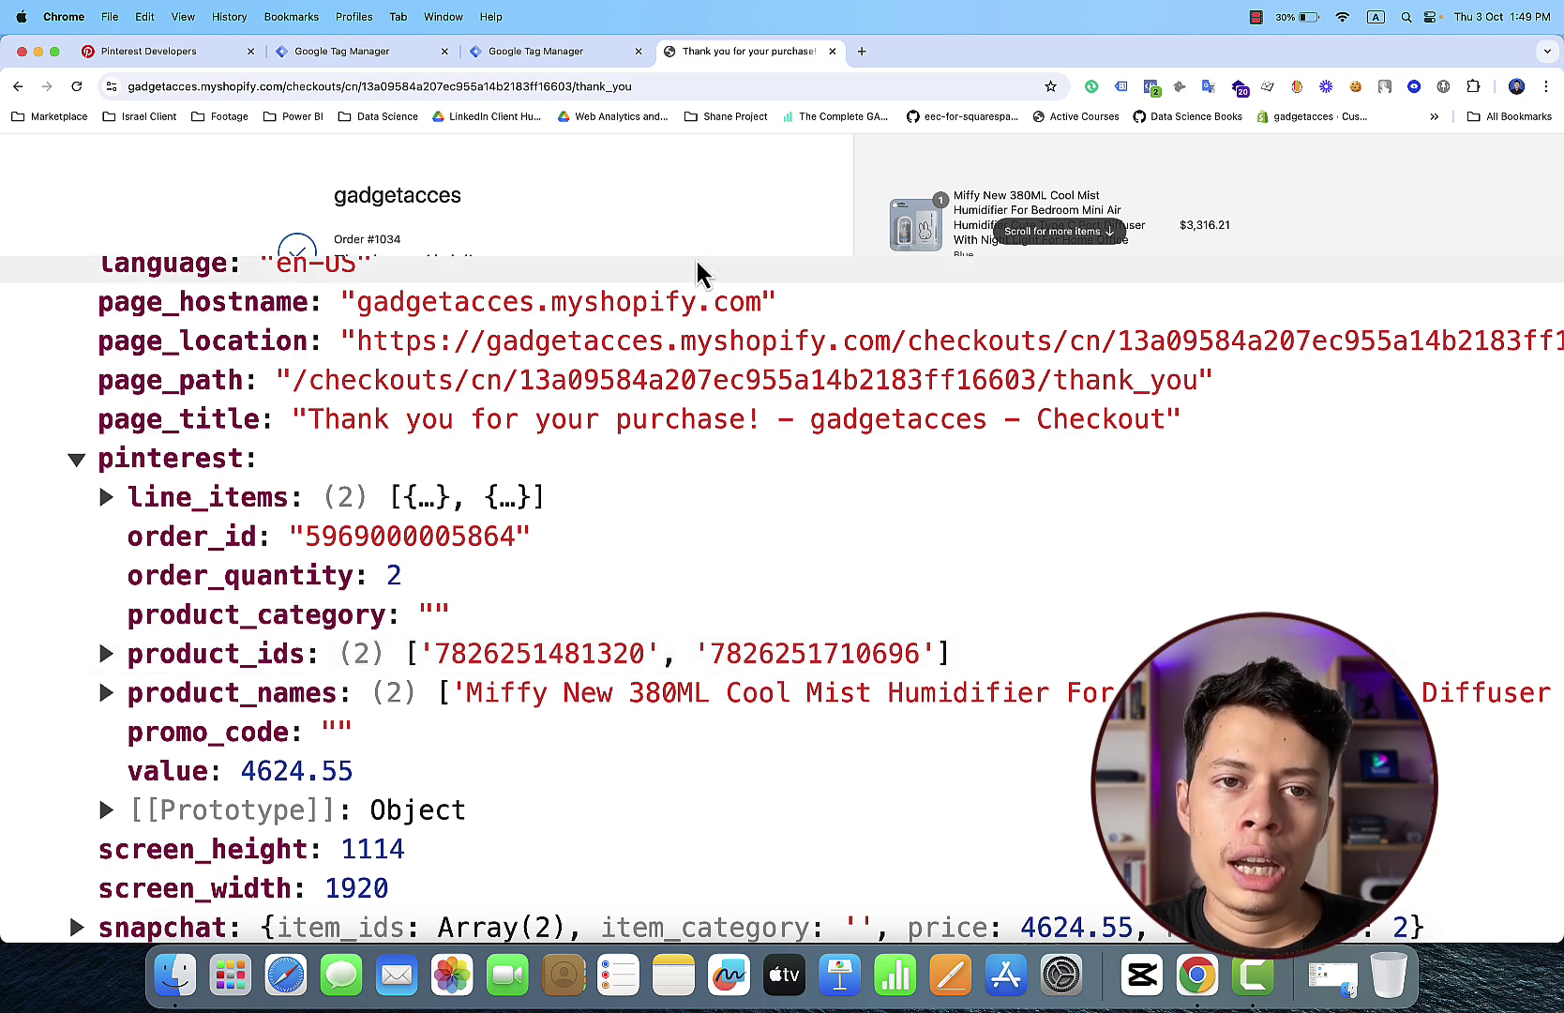
# Step: Return to the unsaved Pinterest tag in Google Tag Manager and start a new Data Layer Variable for its Order ID field
pyautogui.click(607, 53)
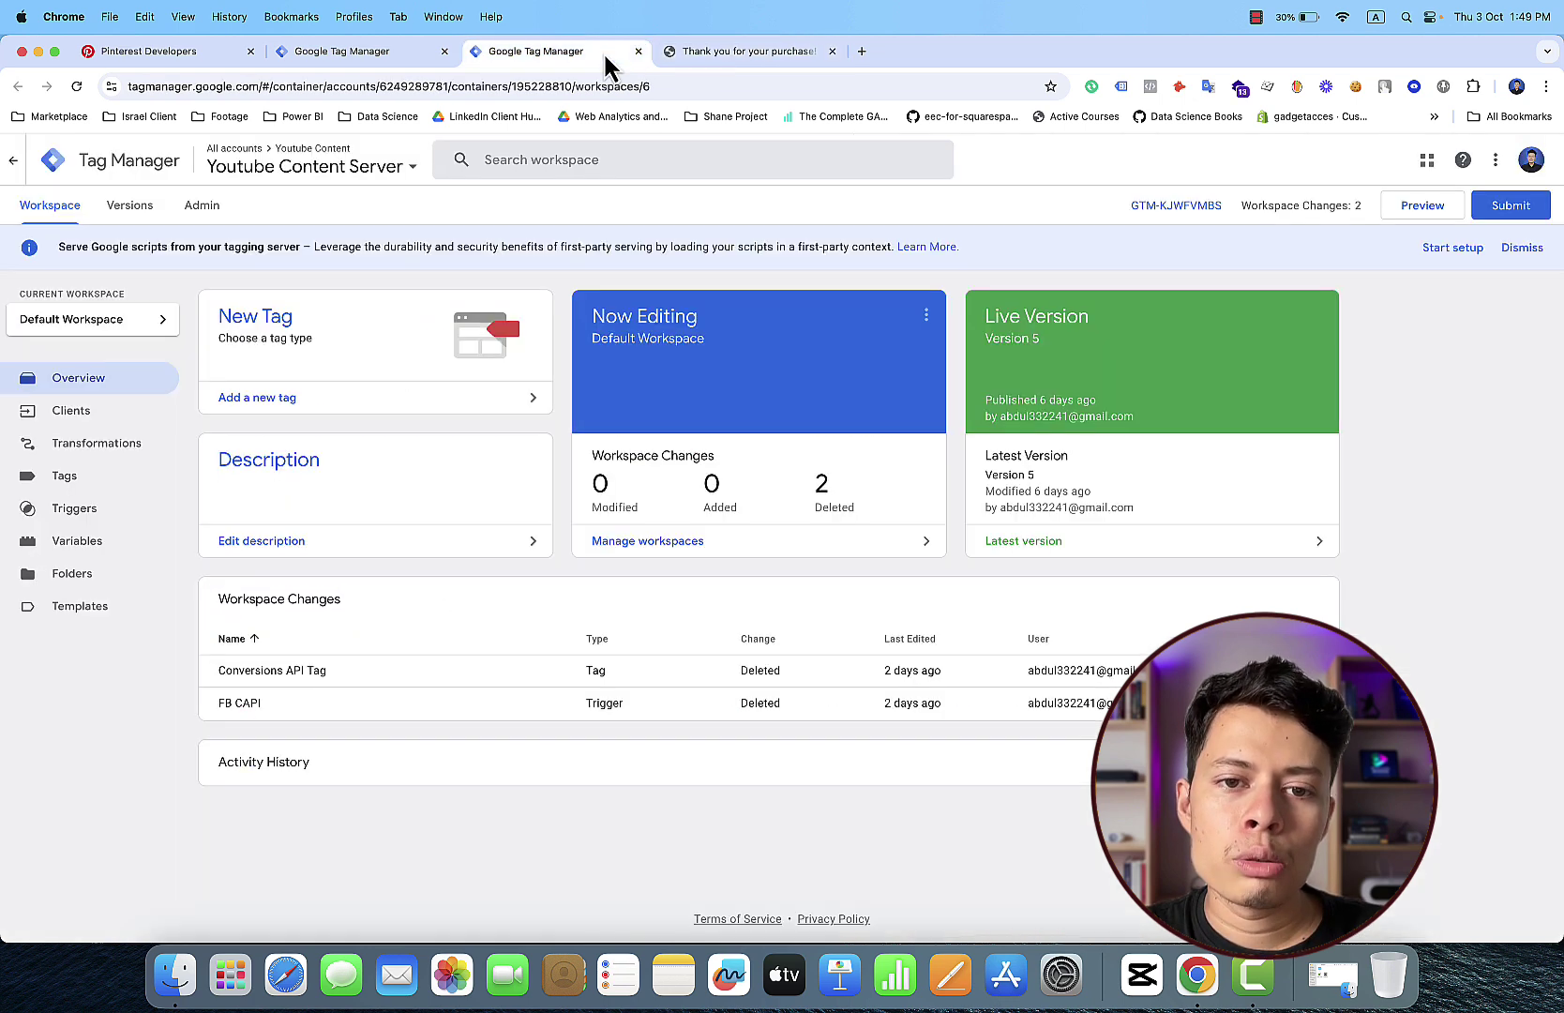
pyautogui.click(361, 62)
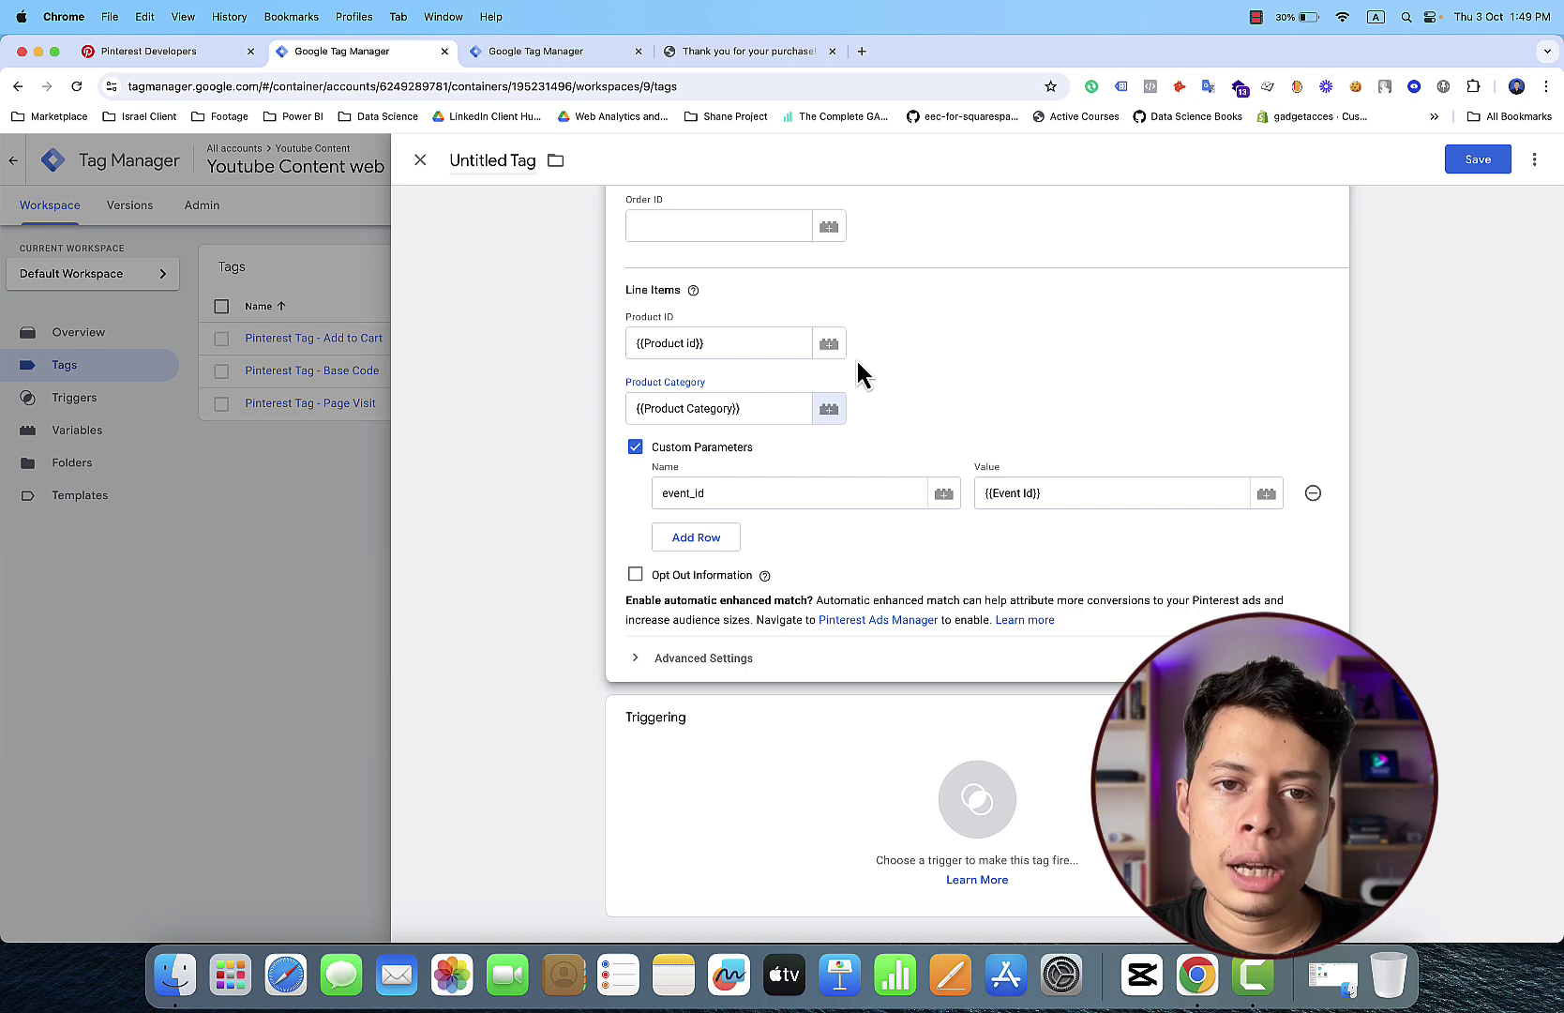
pyautogui.scroll(5, 862, 375)
pyautogui.scroll(-5, 863, 375)
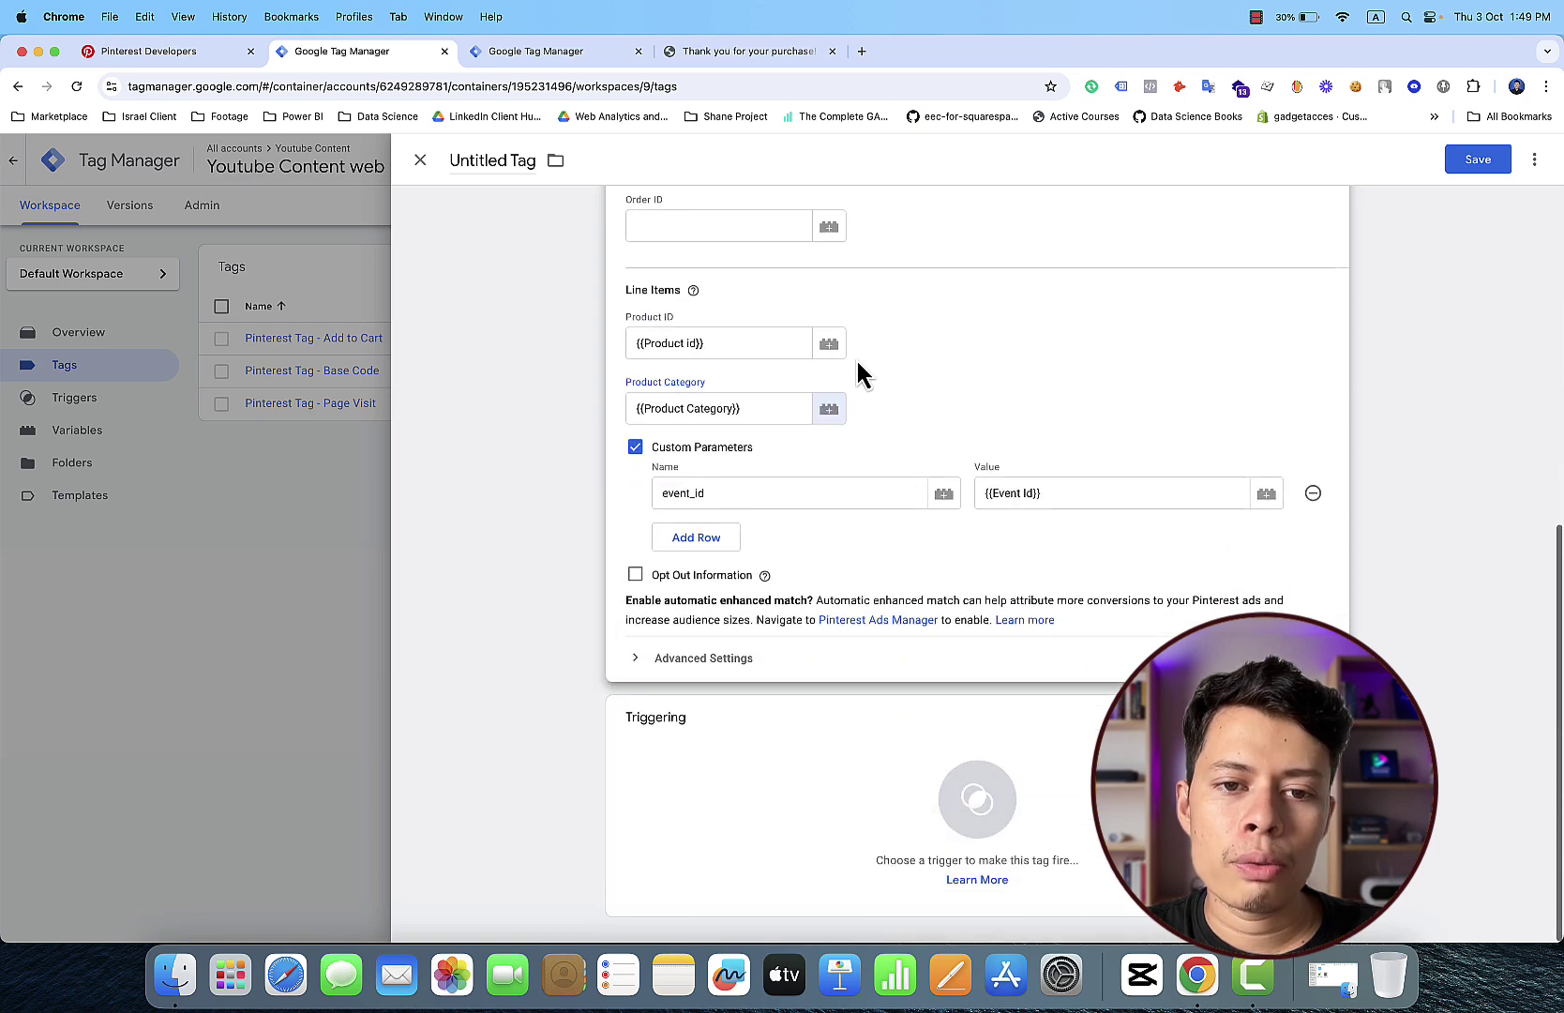
pyautogui.scroll(3, 861, 373)
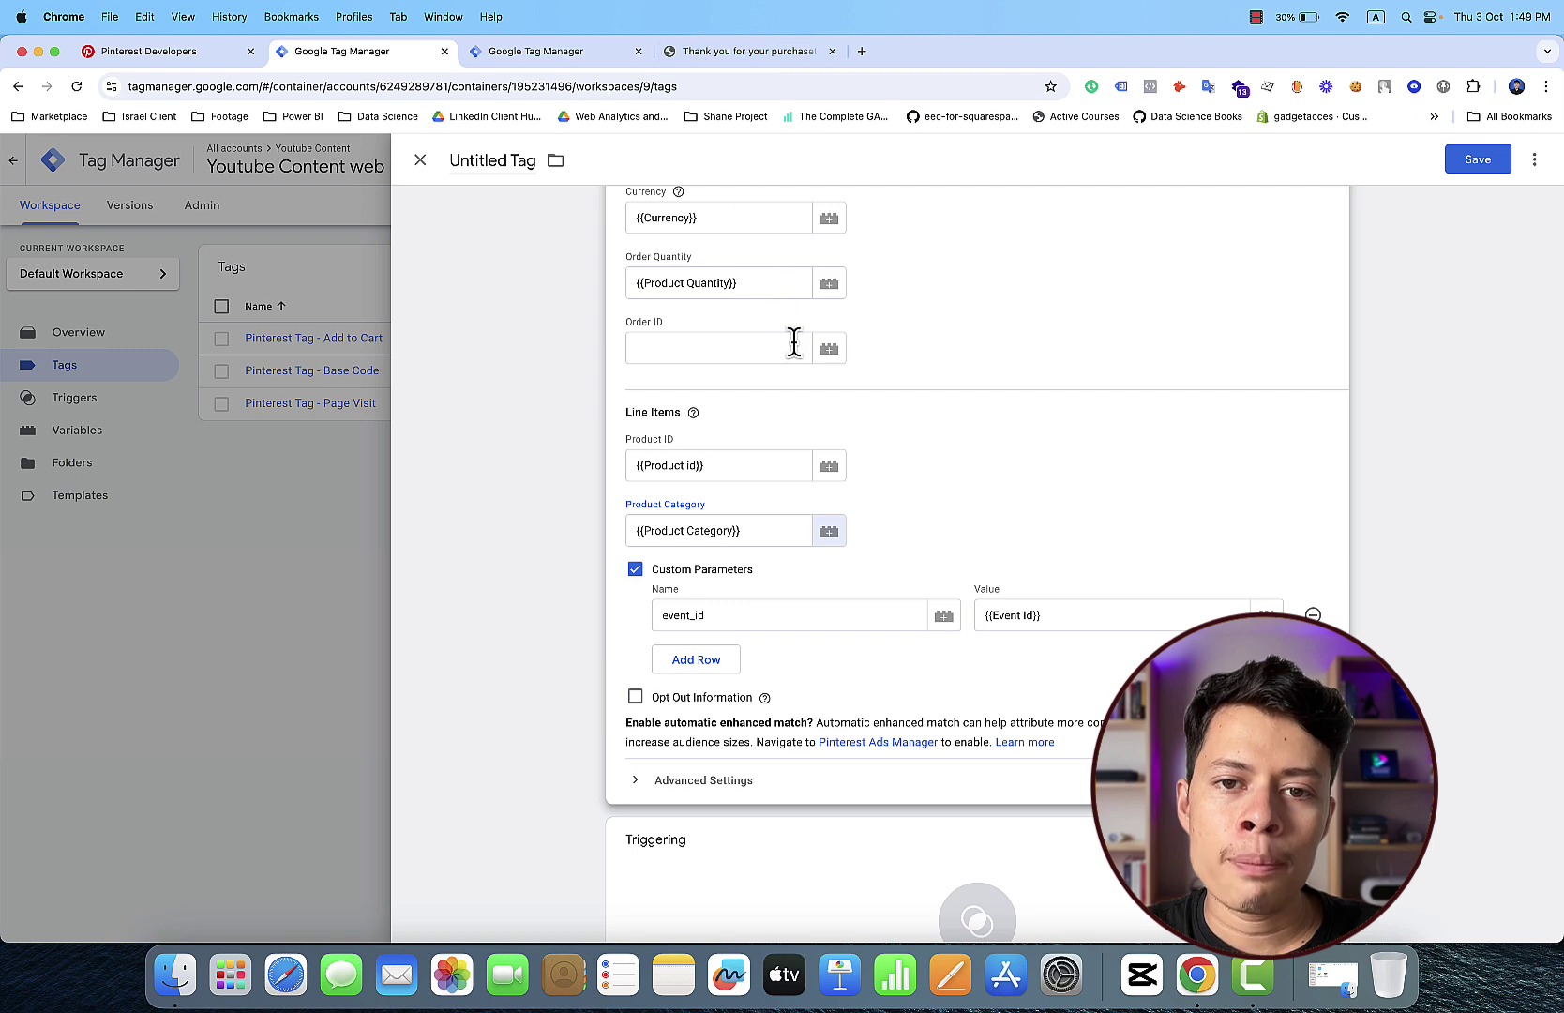
pyautogui.click(829, 352)
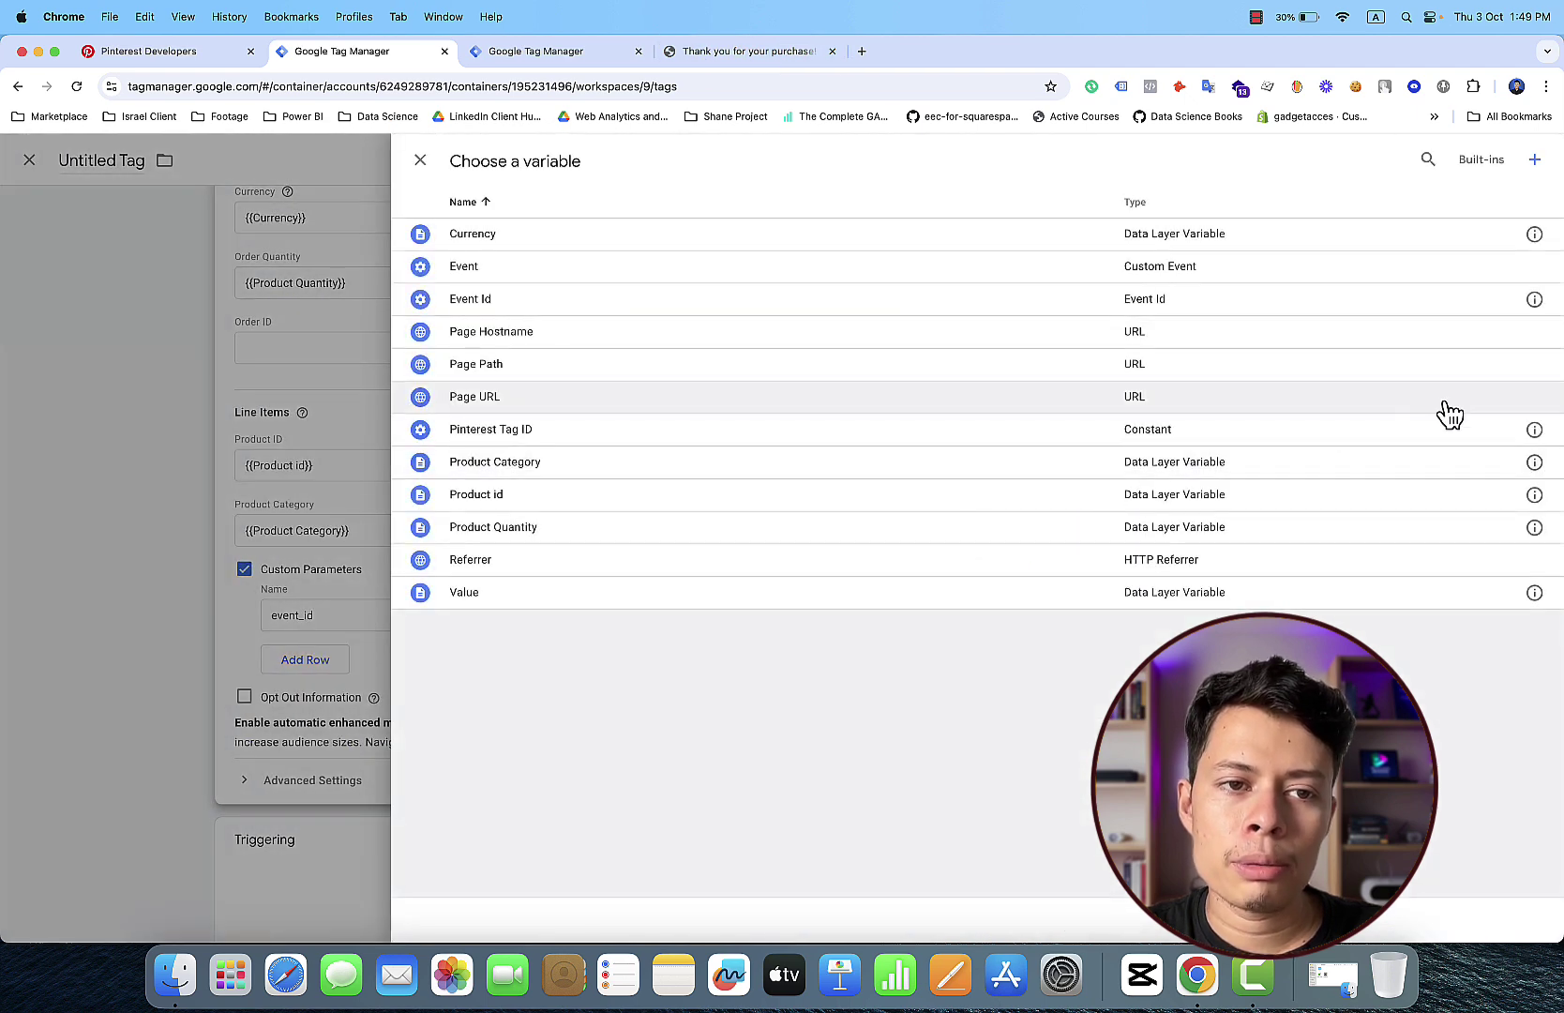
pyautogui.click(1535, 160)
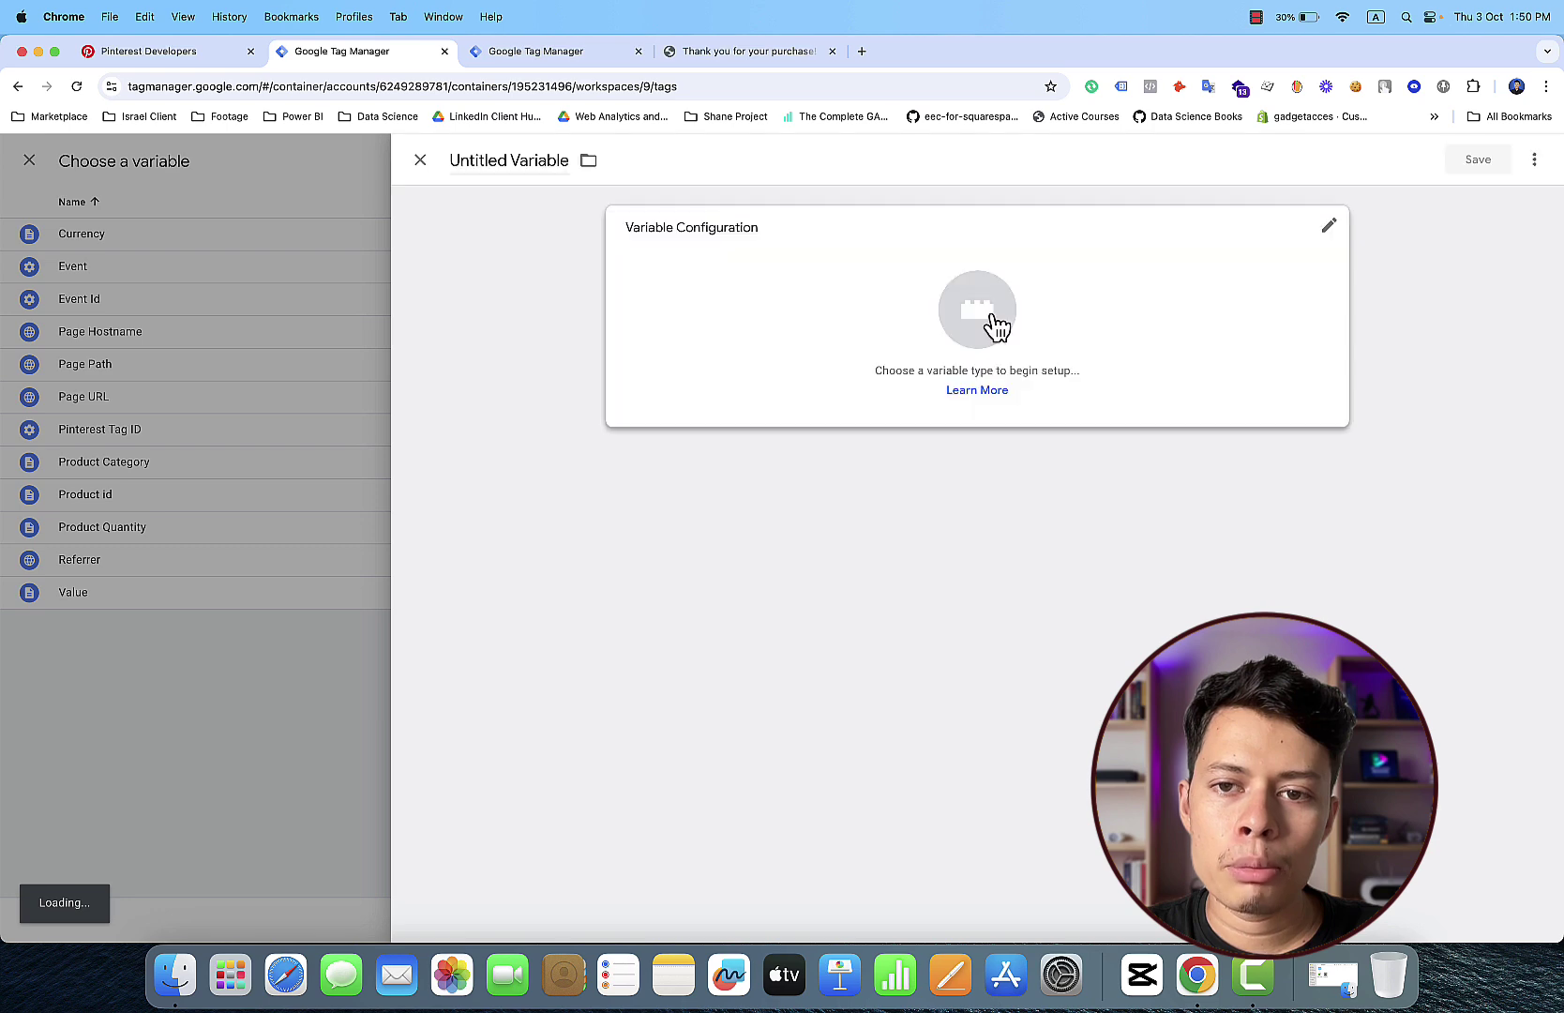
pyautogui.click(993, 326)
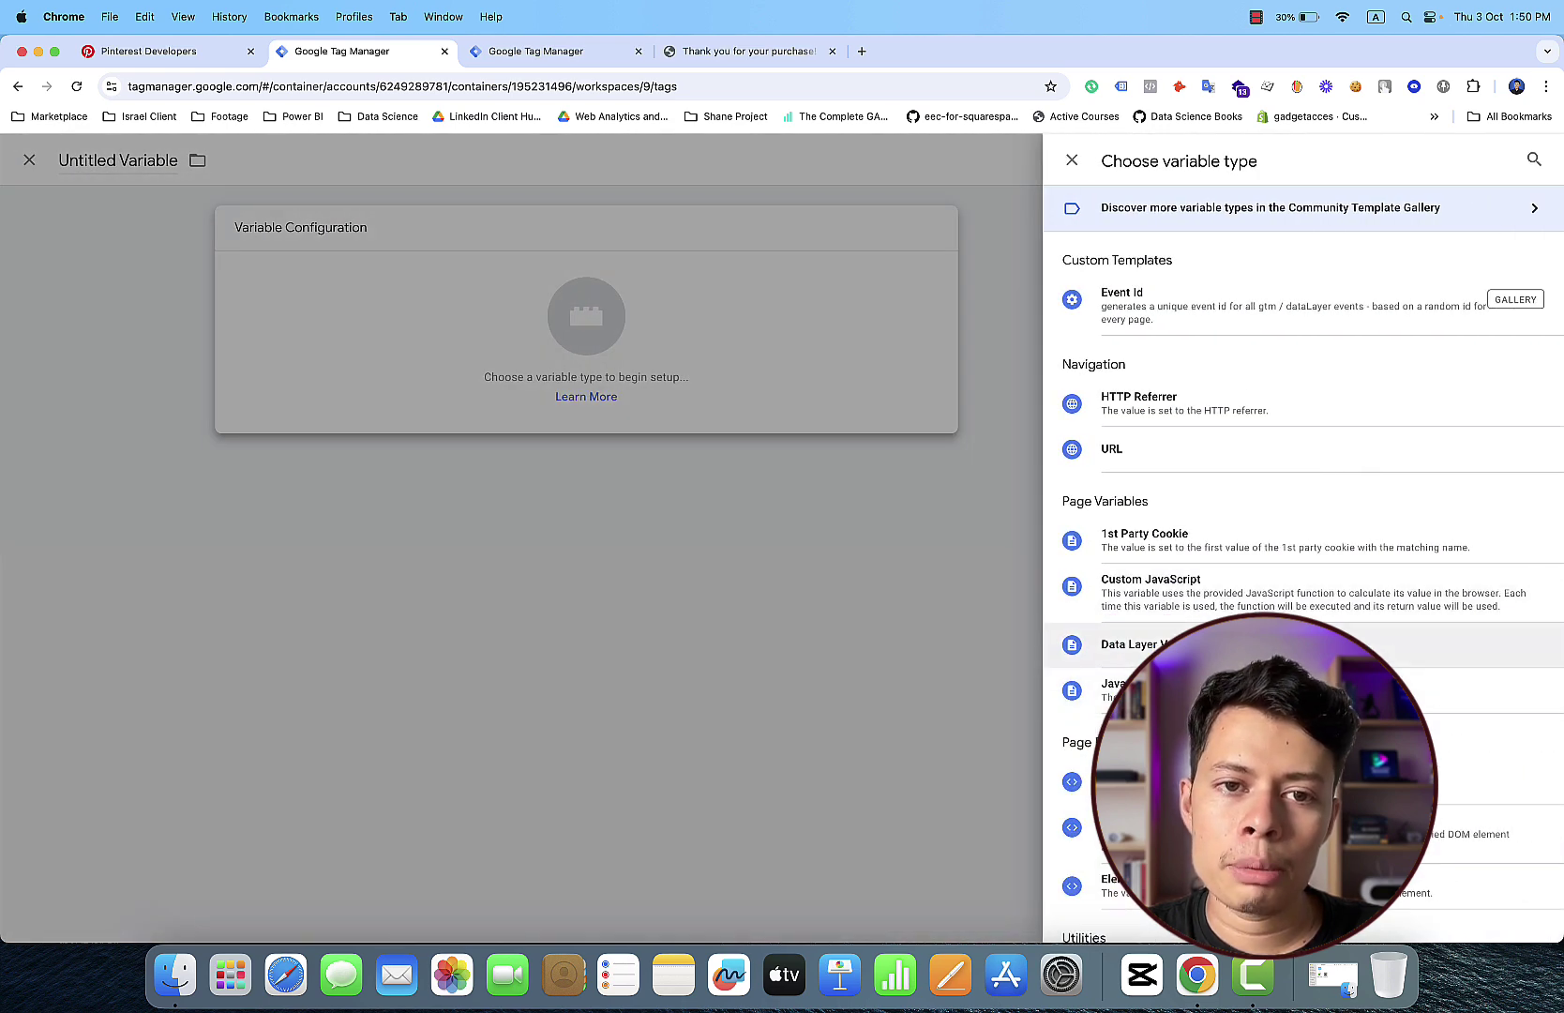
pyautogui.click(1219, 644)
# Step: Copy the key name pinterest from the purchase event in the thank-you page's console
pyautogui.click(737, 55)
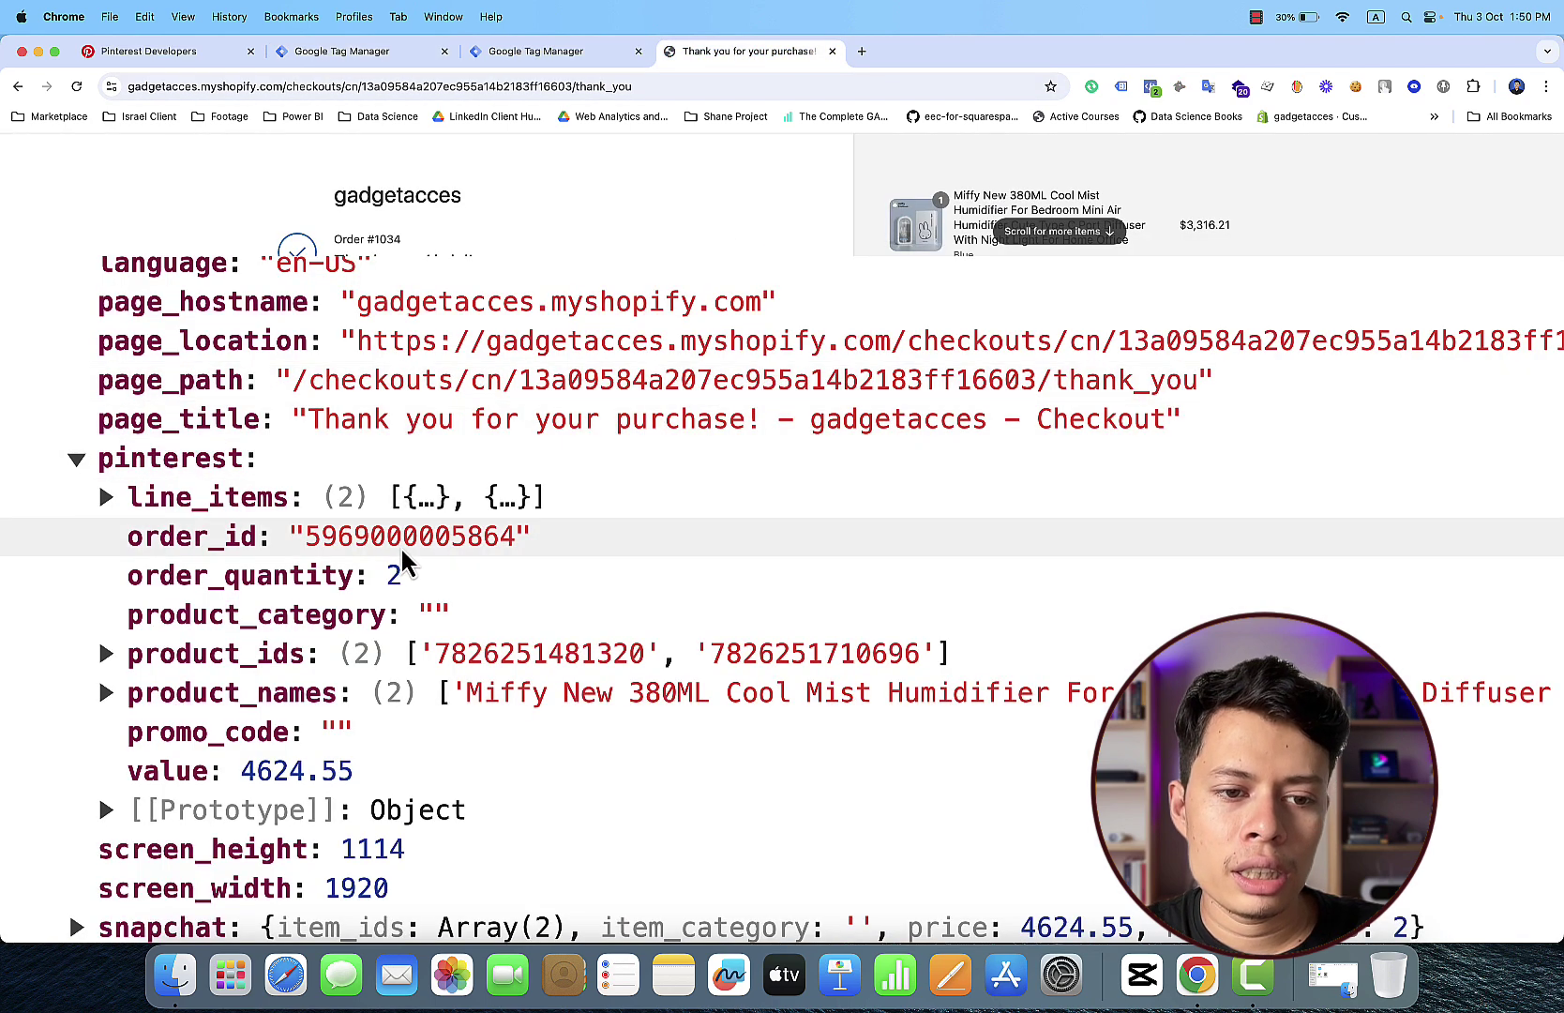
pyautogui.click(272, 692)
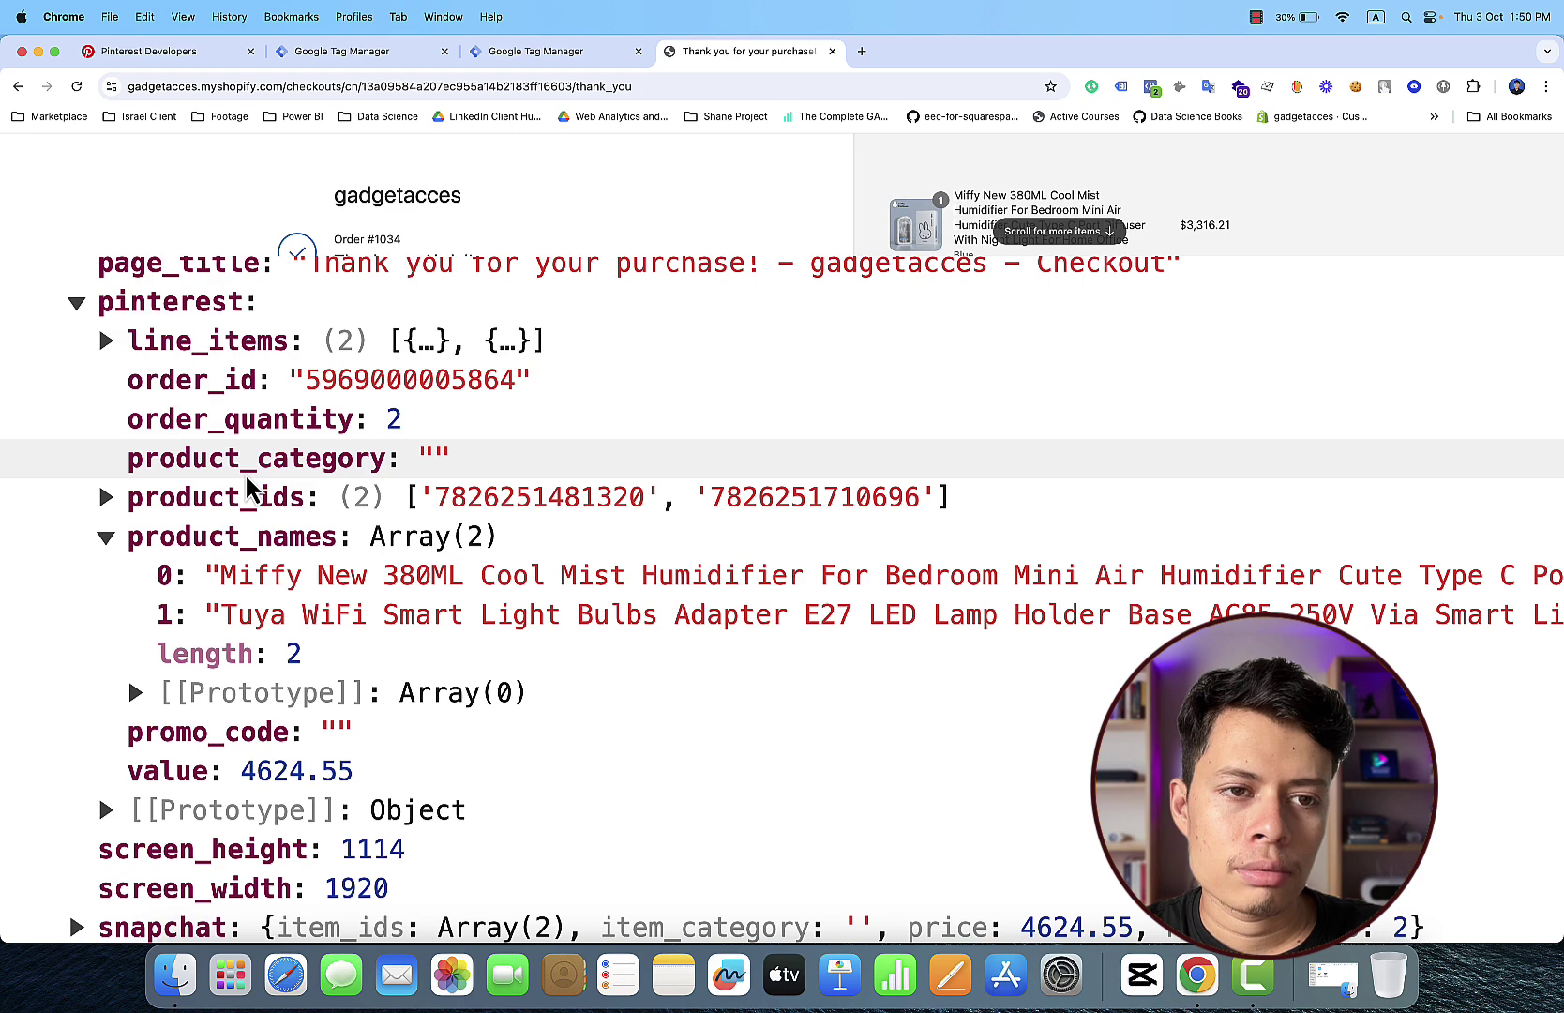
pyautogui.scroll(-1, 246, 475)
pyautogui.scroll(1, 246, 476)
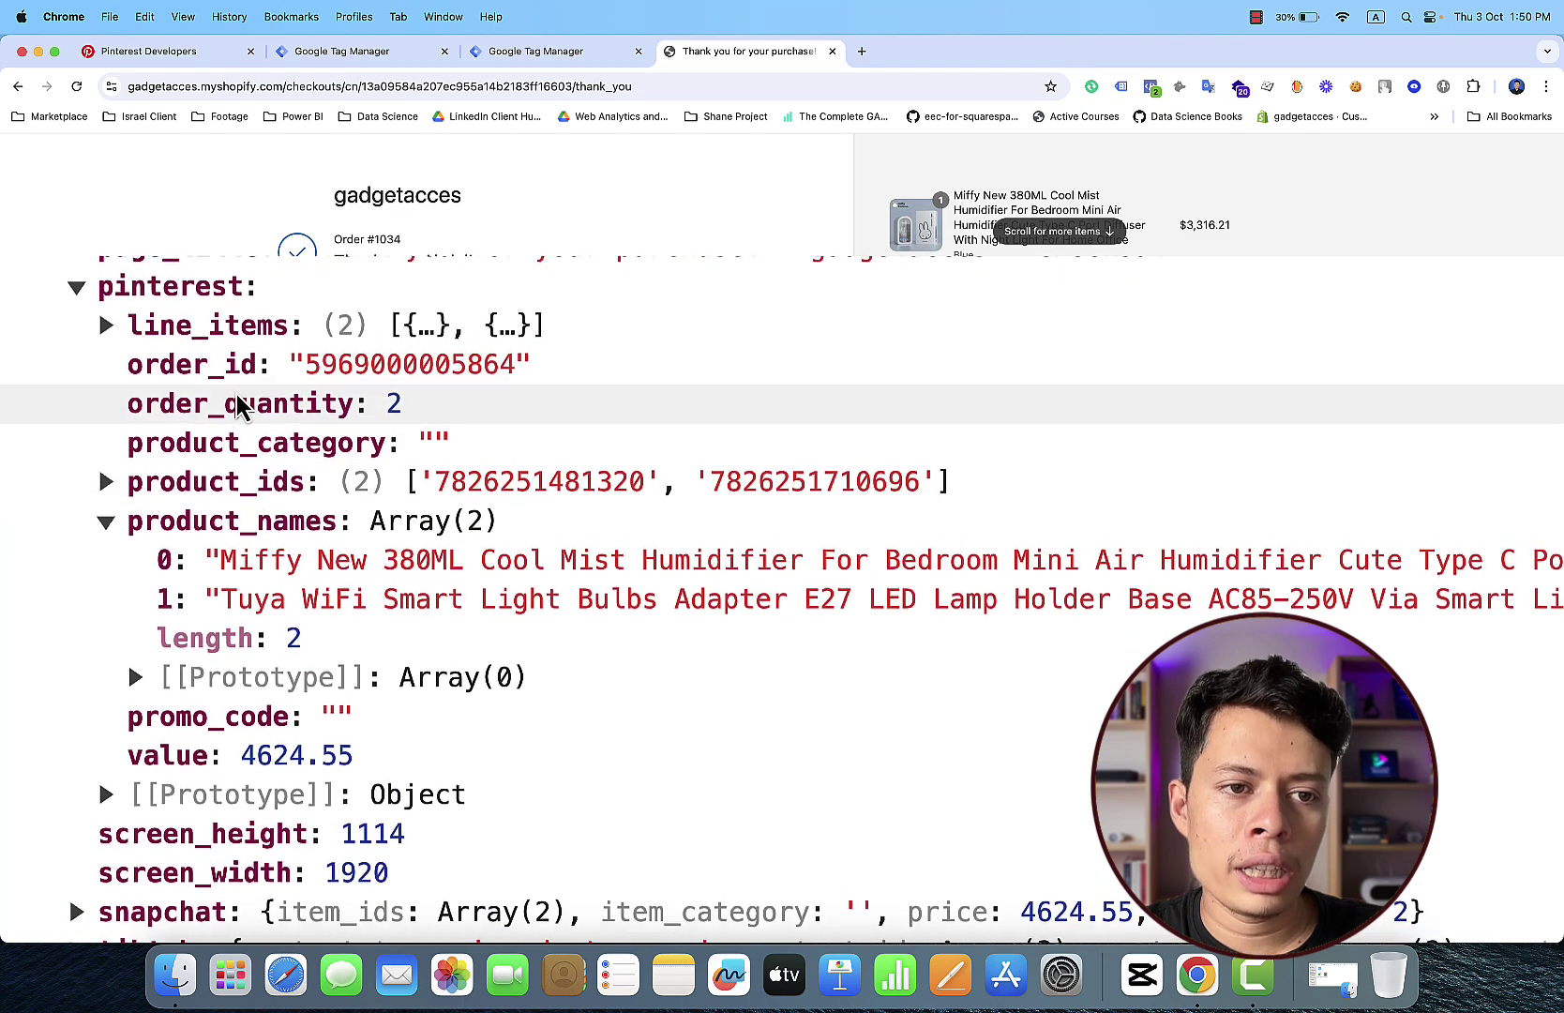
pyautogui.scroll(1, 230, 356)
pyautogui.click(223, 300)
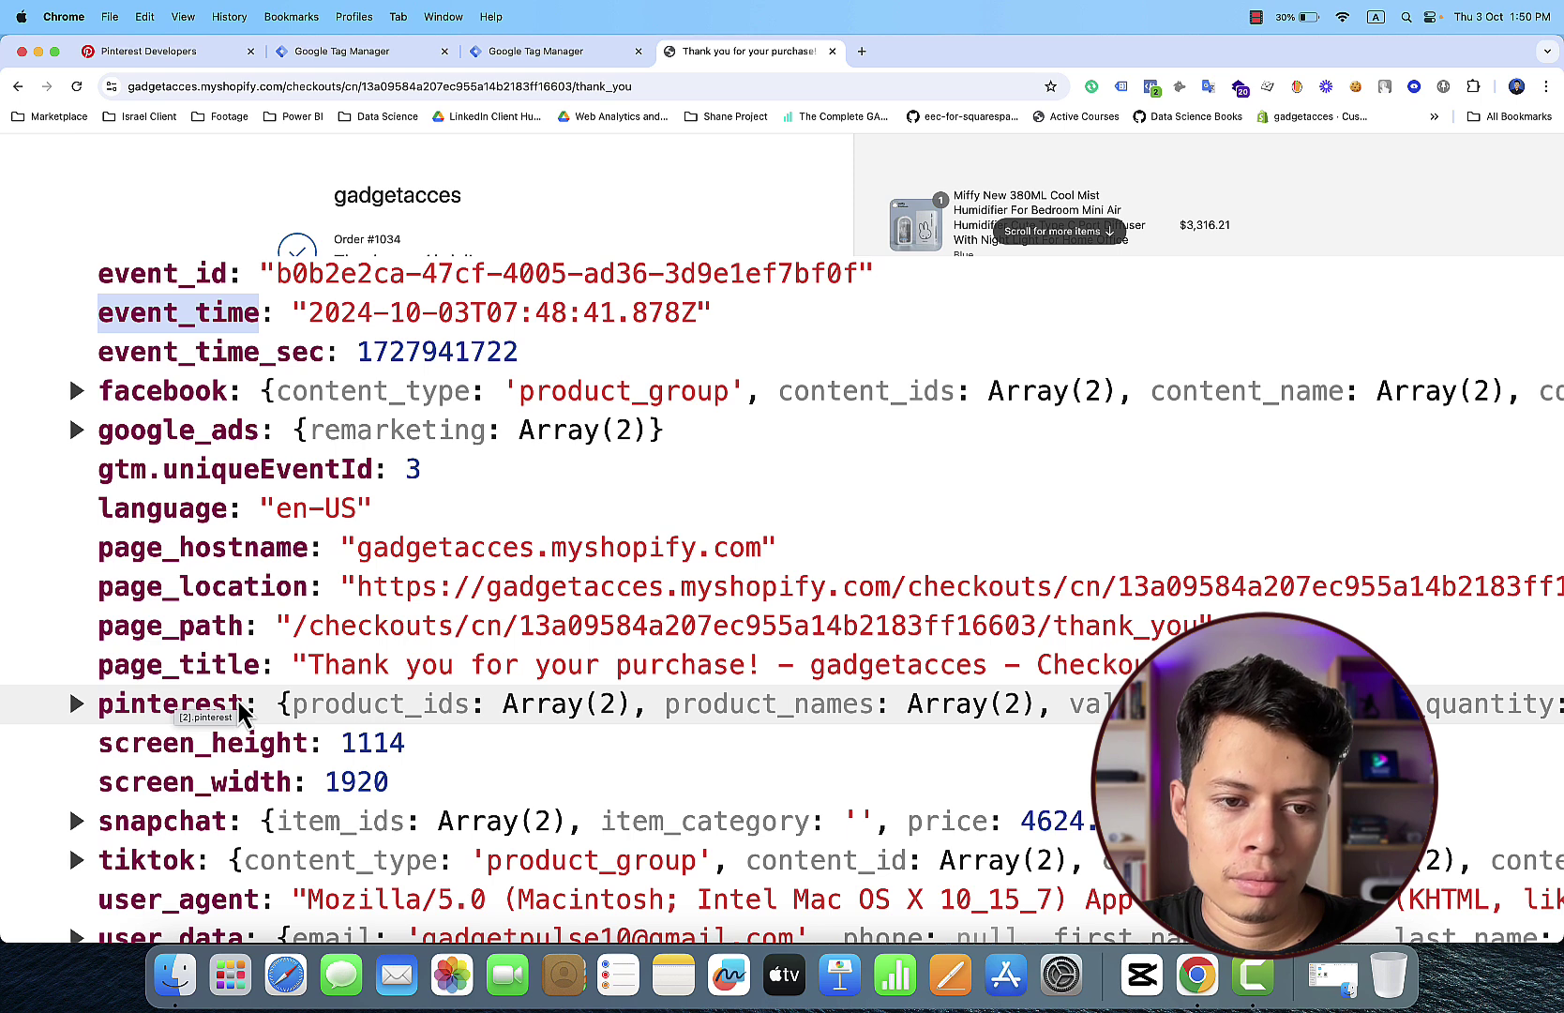
pyautogui.moveTo(240, 713); pyautogui.dragTo(198, 713)
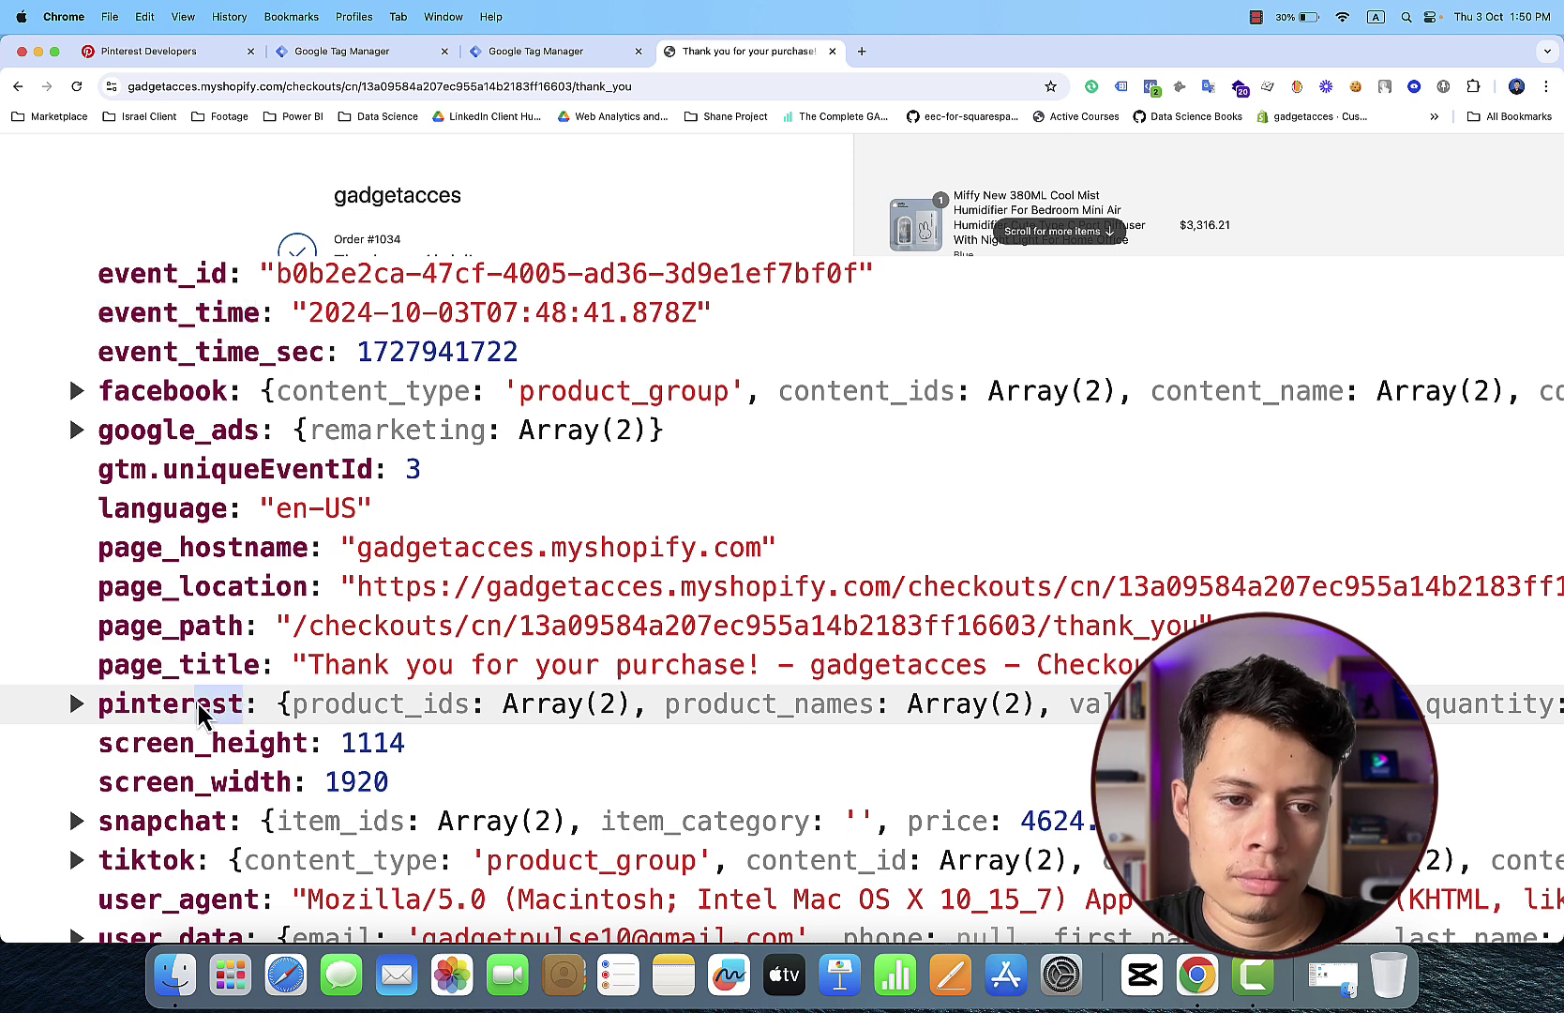
pyautogui.rightClick(112, 704)
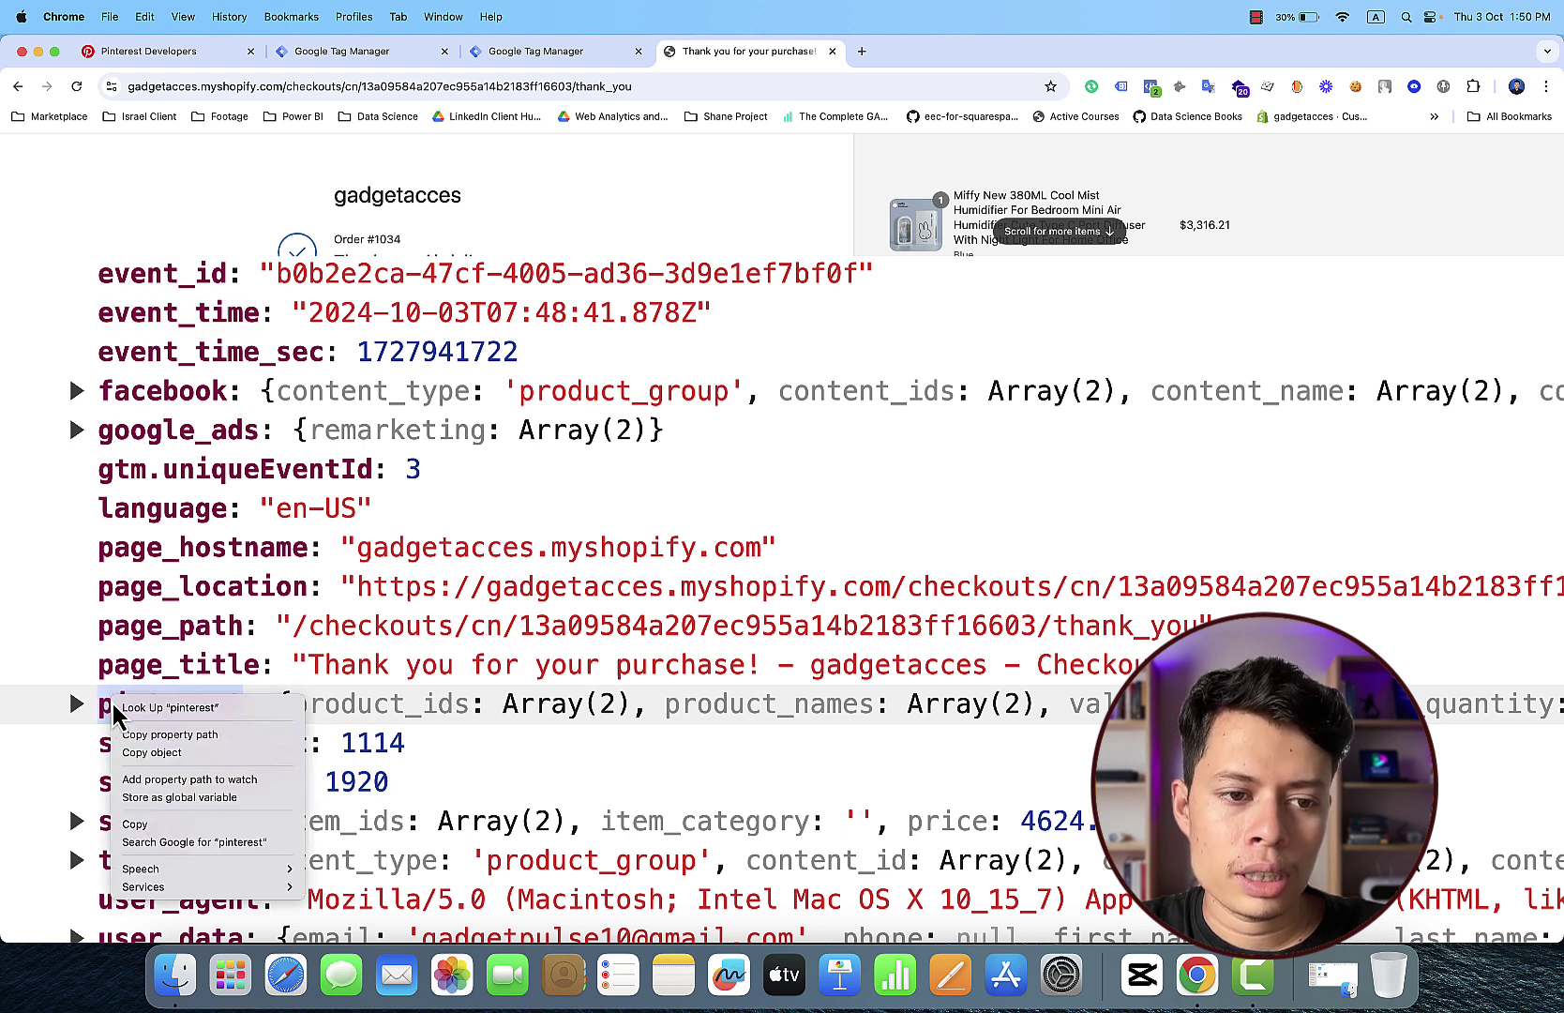
pyautogui.click(169, 823)
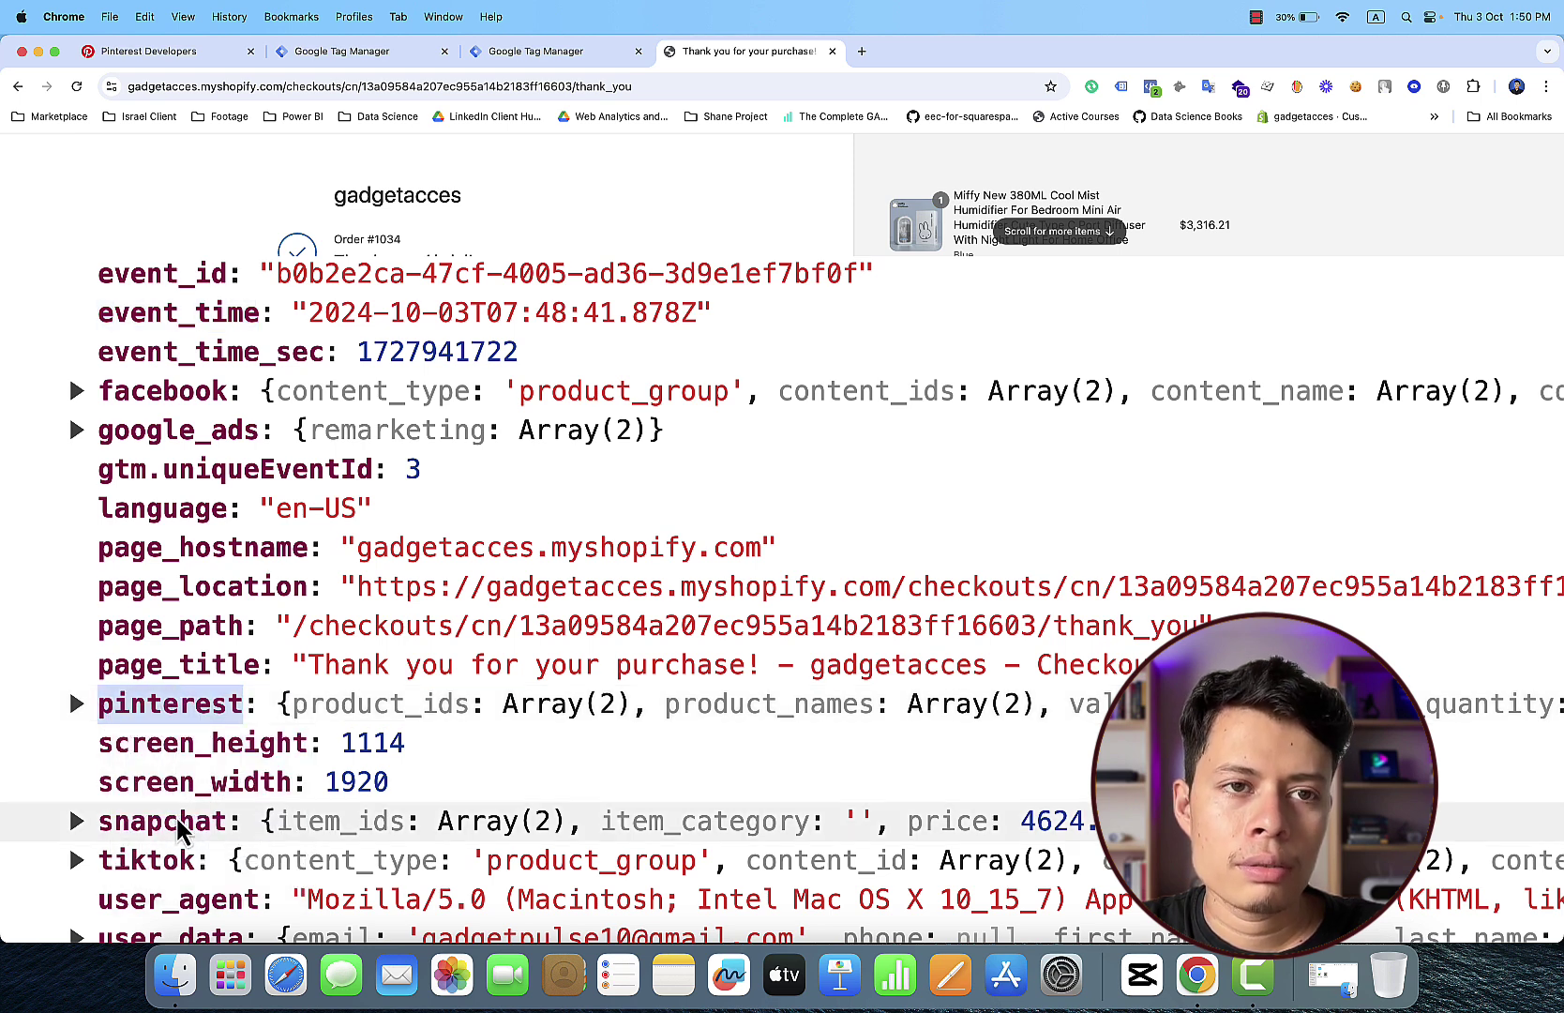
# Step: Paste pinterest as the data layer variable name of the new variable in Google Tag Manager
pyautogui.click(360, 52)
pyautogui.click(666, 392)
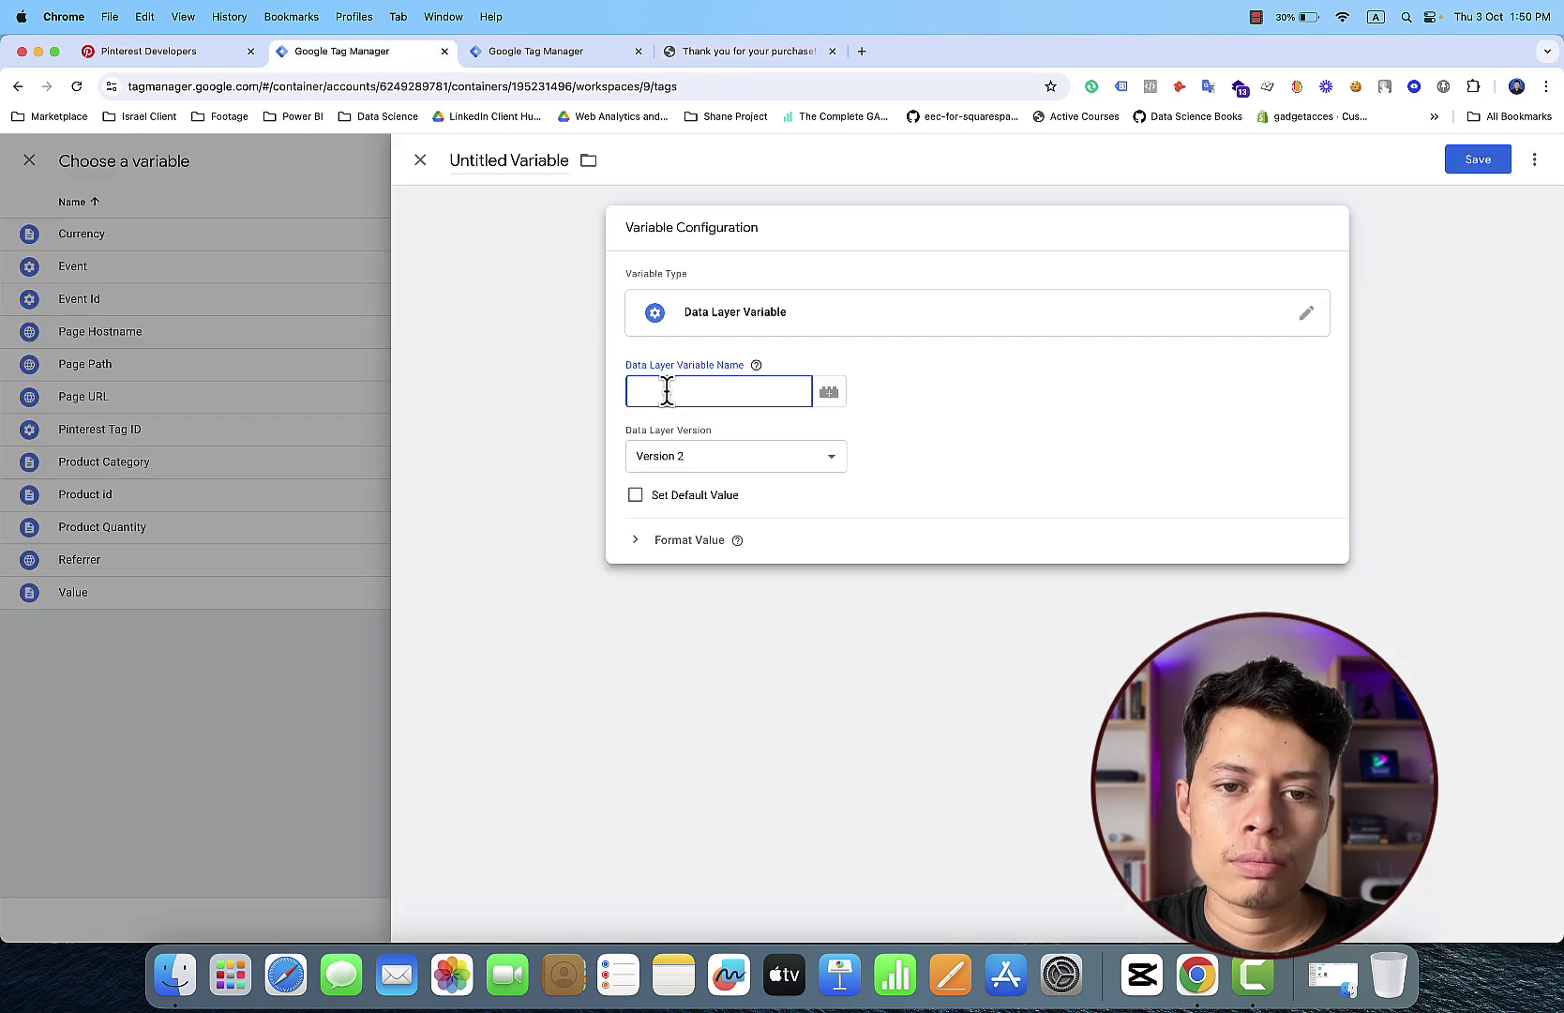
pyautogui.rightClick(666, 392)
pyautogui.click(708, 510)
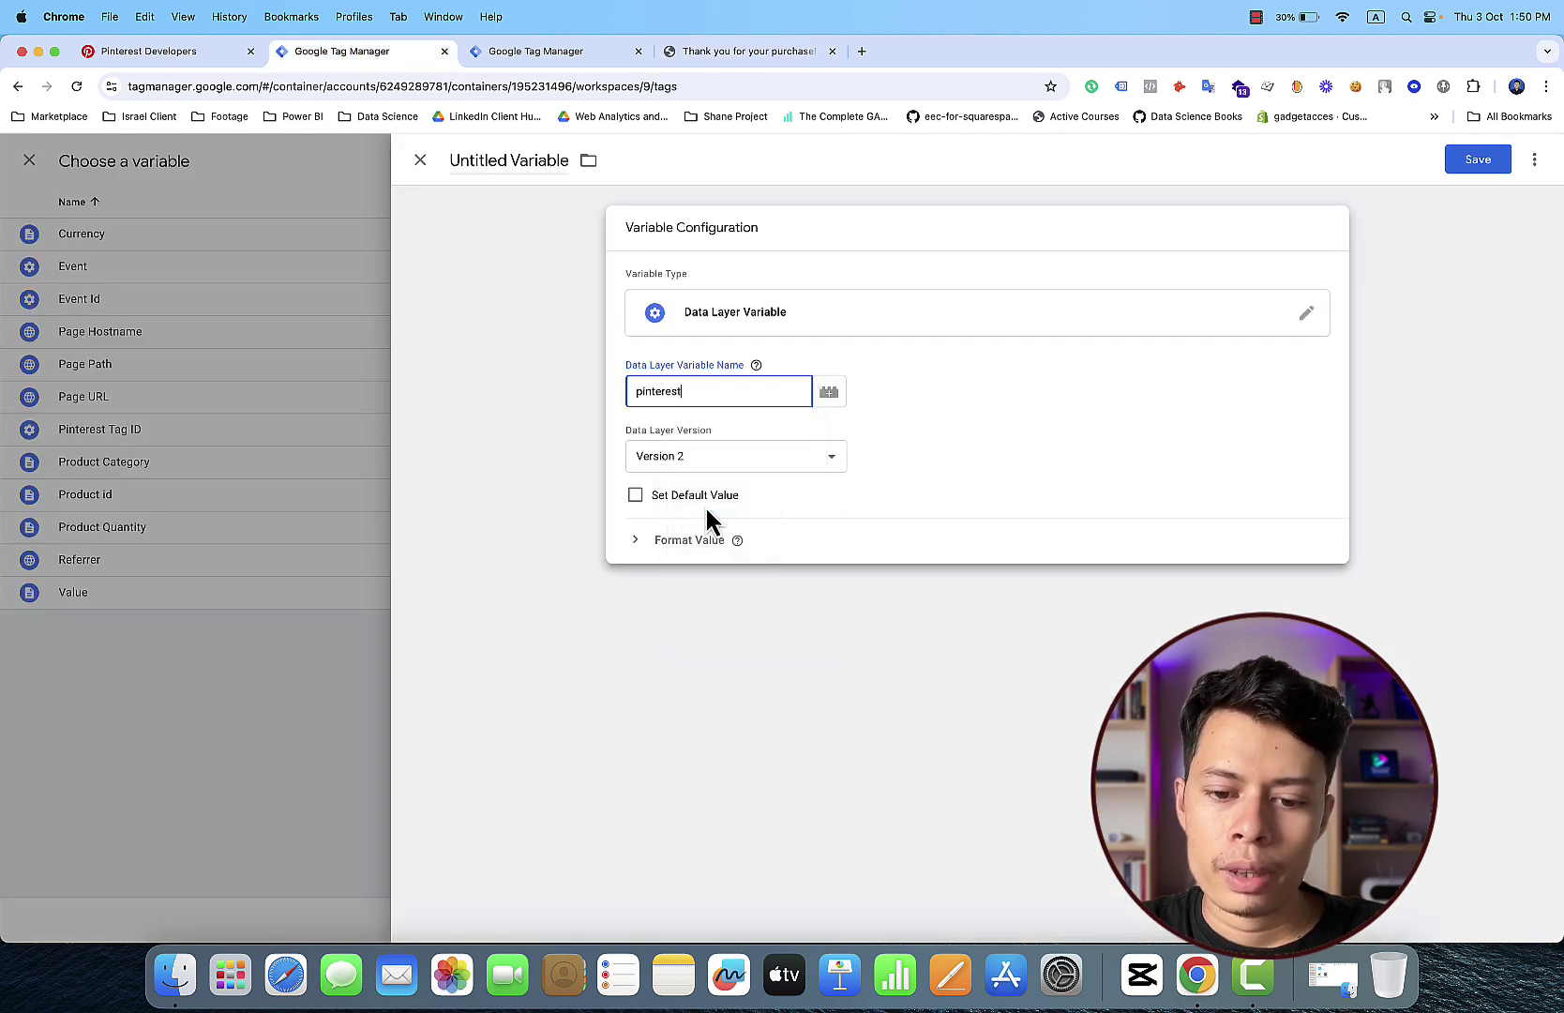
# Step: Expand the pinterest object on the thank-you page's console and copy its order_id key name
pyautogui.click(696, 54)
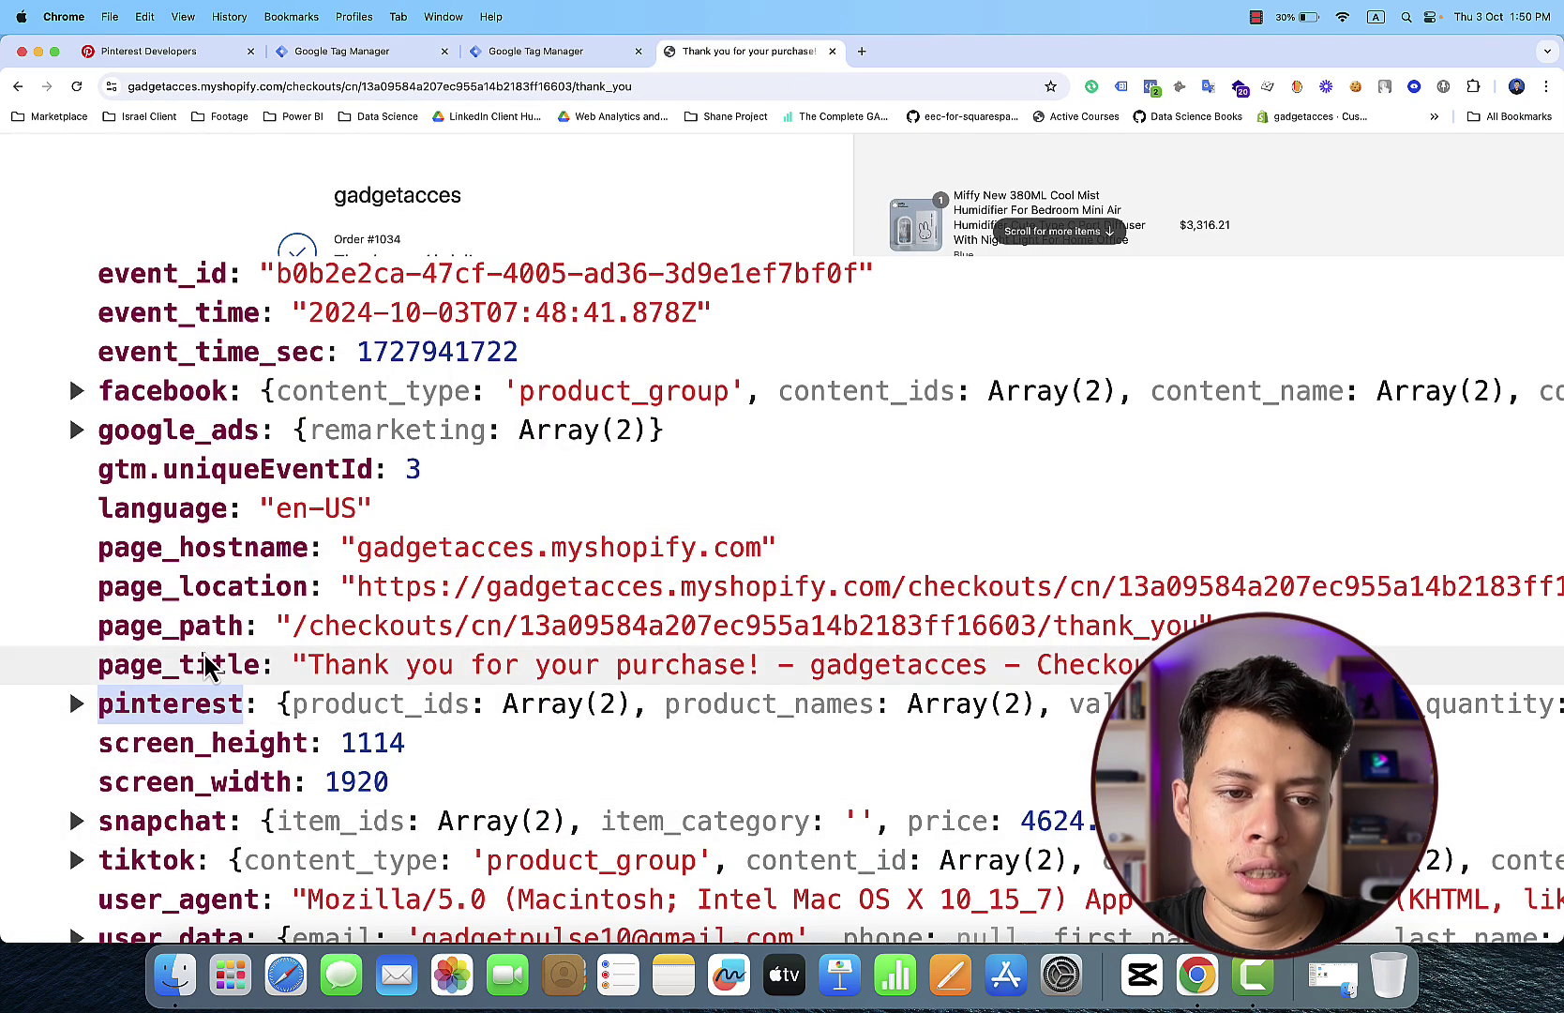
pyautogui.click(139, 715)
pyautogui.scroll(-5, 141, 715)
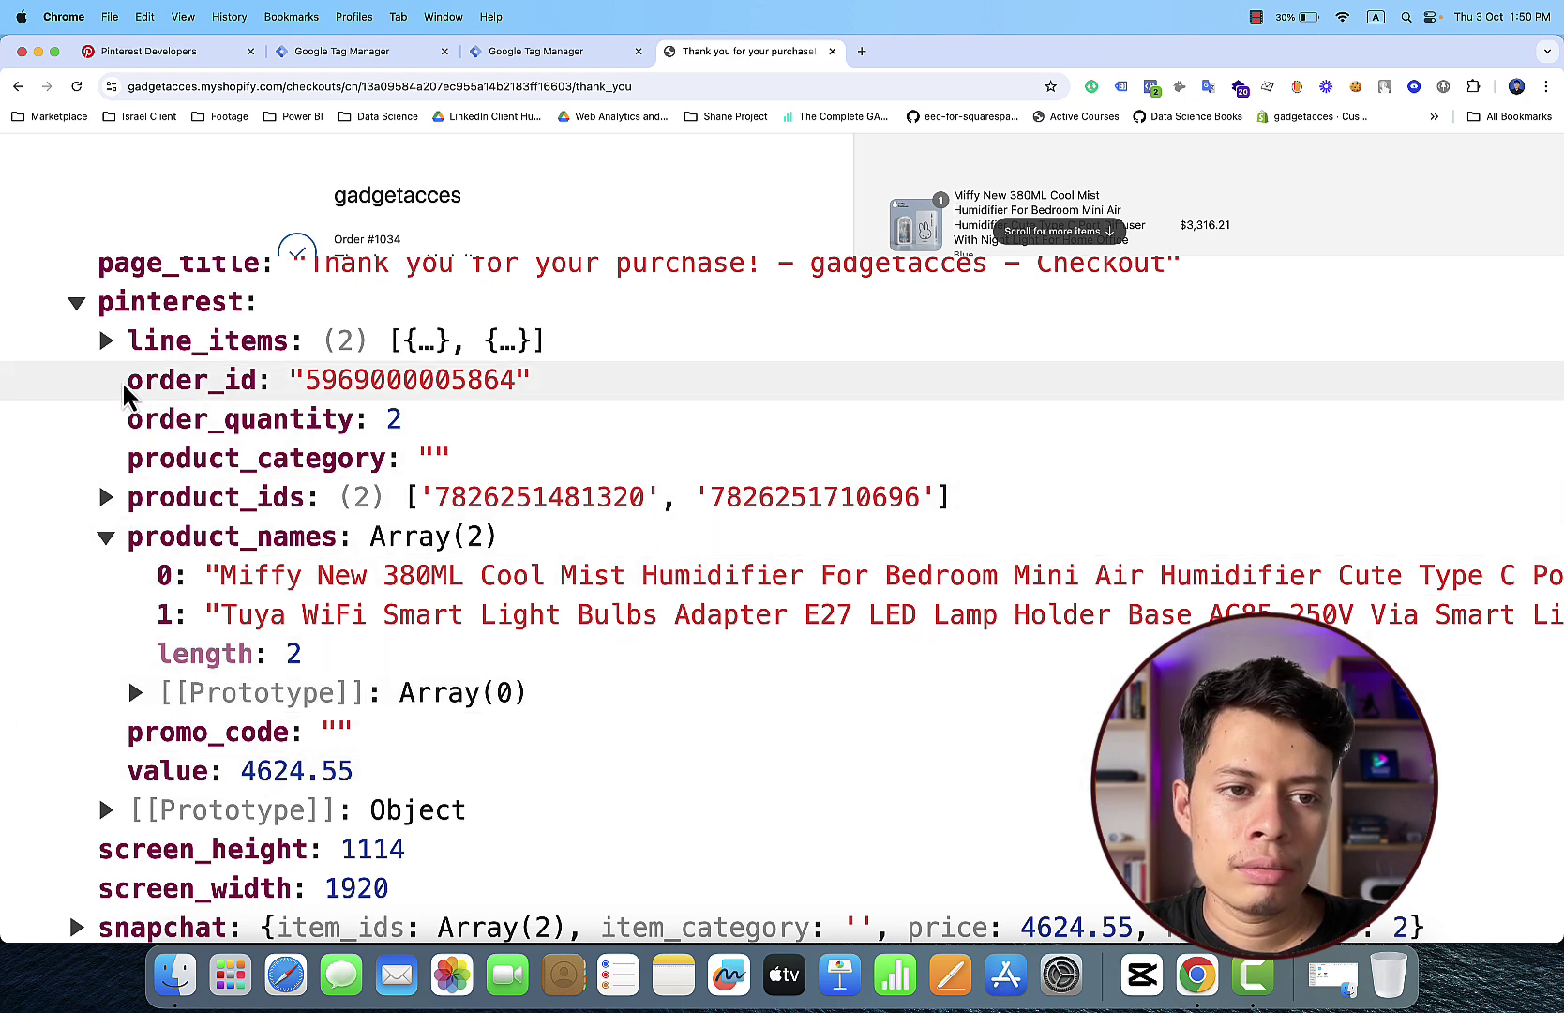
pyautogui.moveTo(129, 386); pyautogui.dragTo(255, 392)
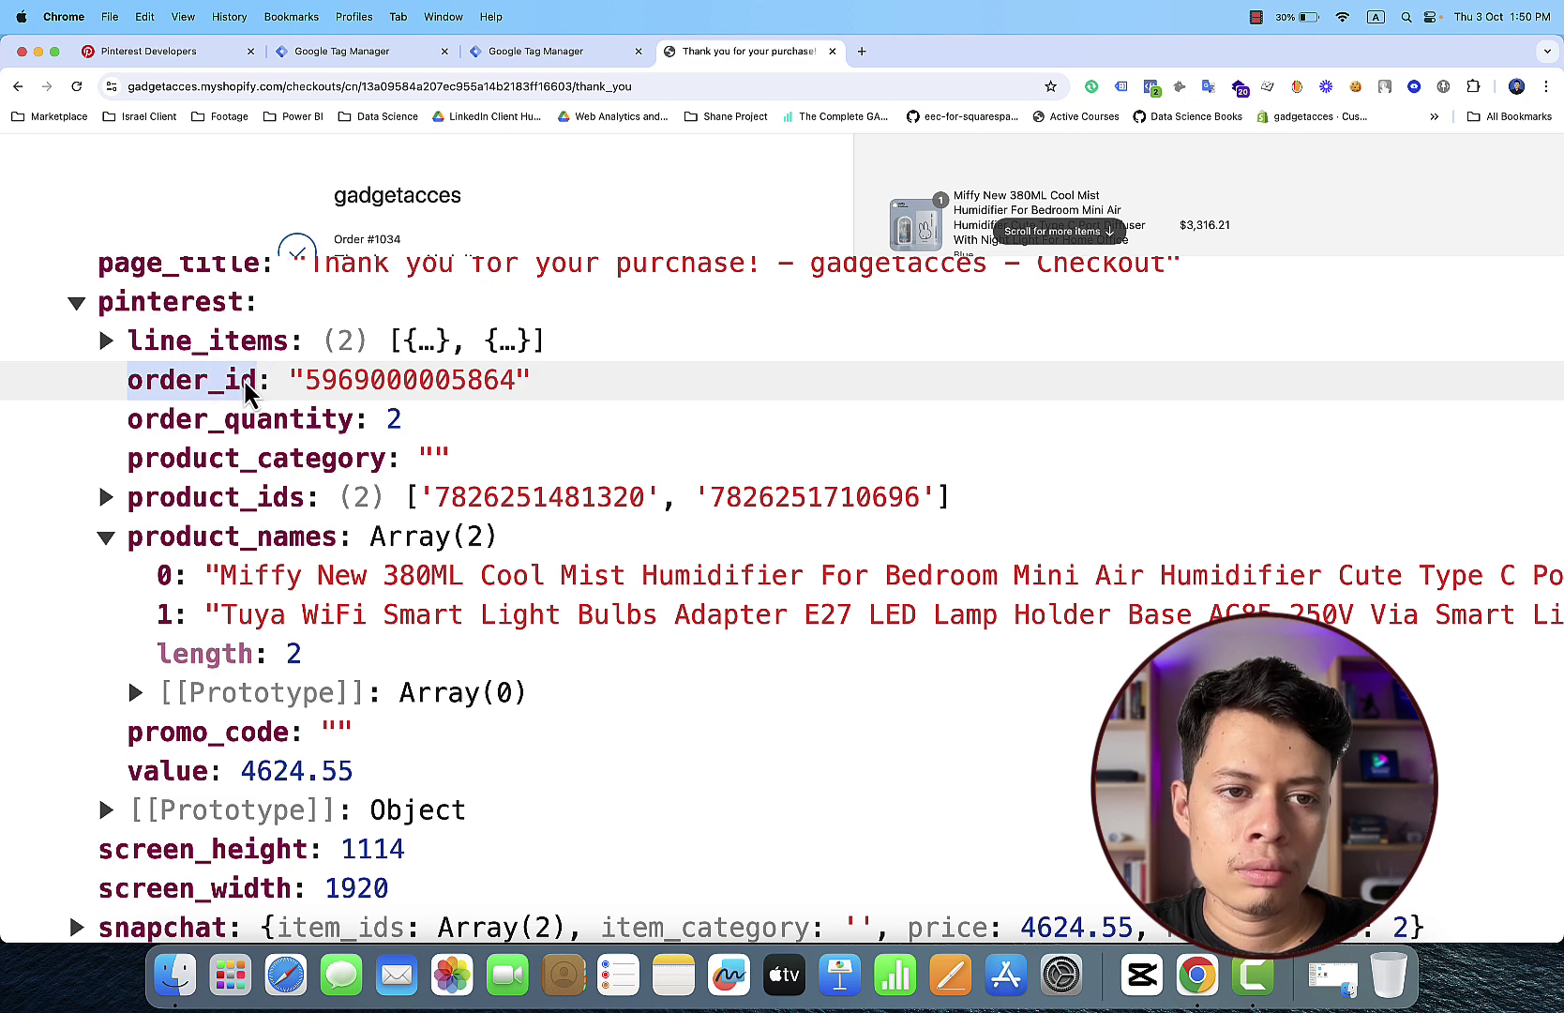
pyautogui.rightClick(250, 392)
pyautogui.click(305, 541)
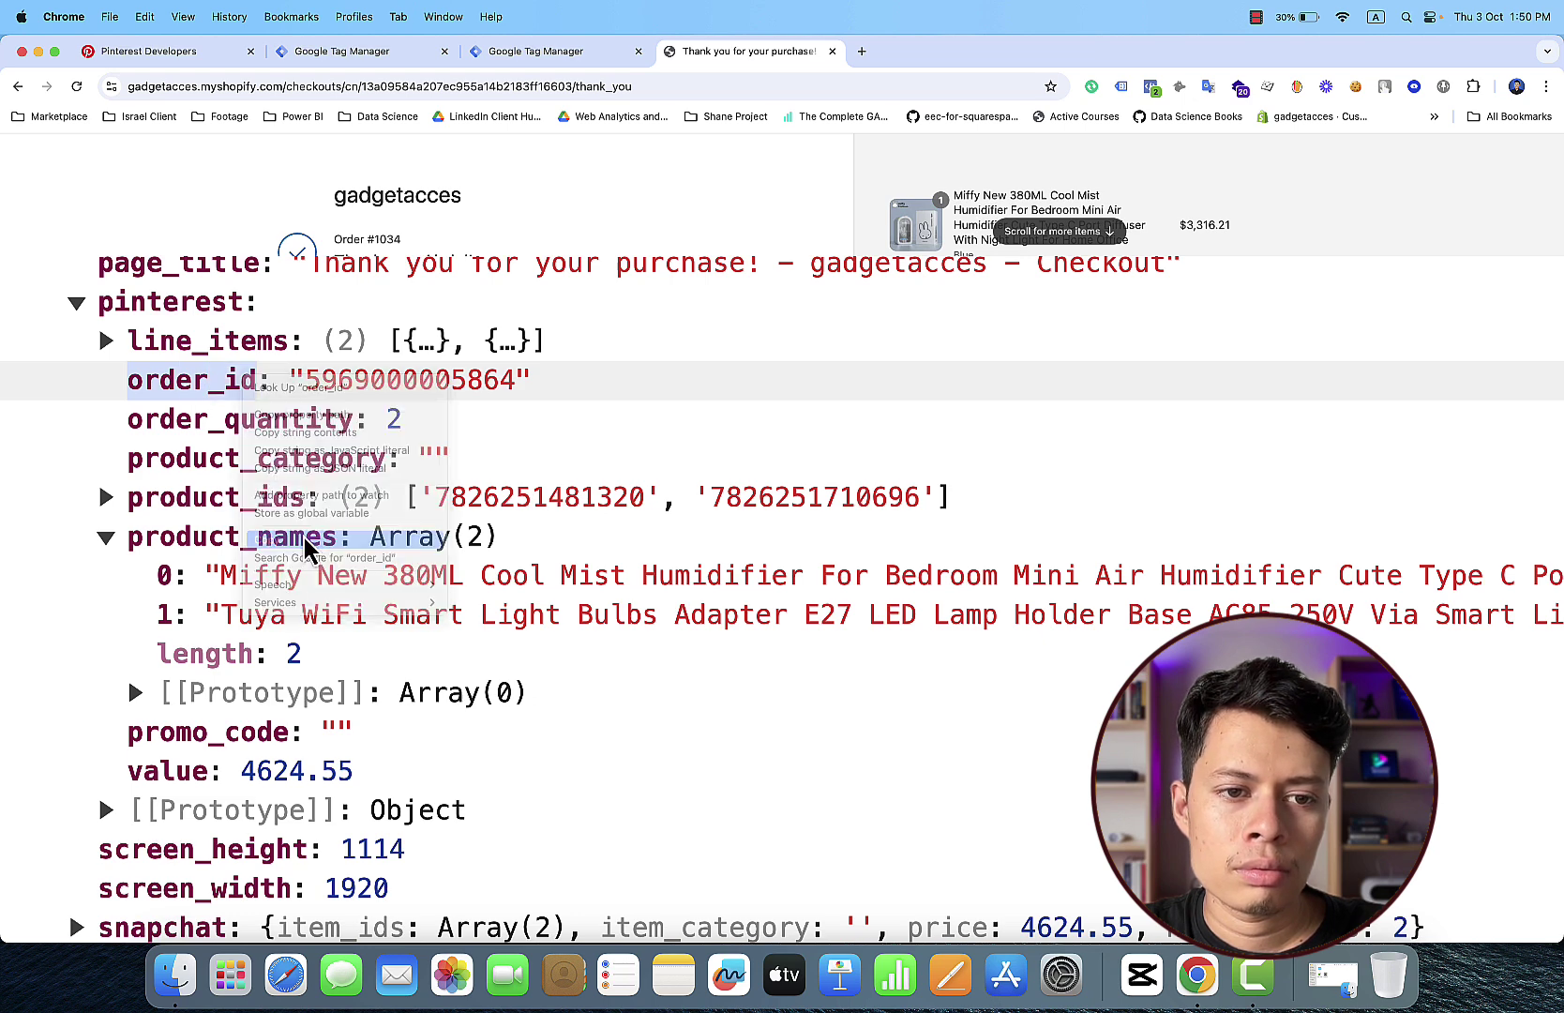
# Step: Complete the data layer variable name in Google Tag Manager as pinterest.order_id, without a space after the dot
pyautogui.click(375, 58)
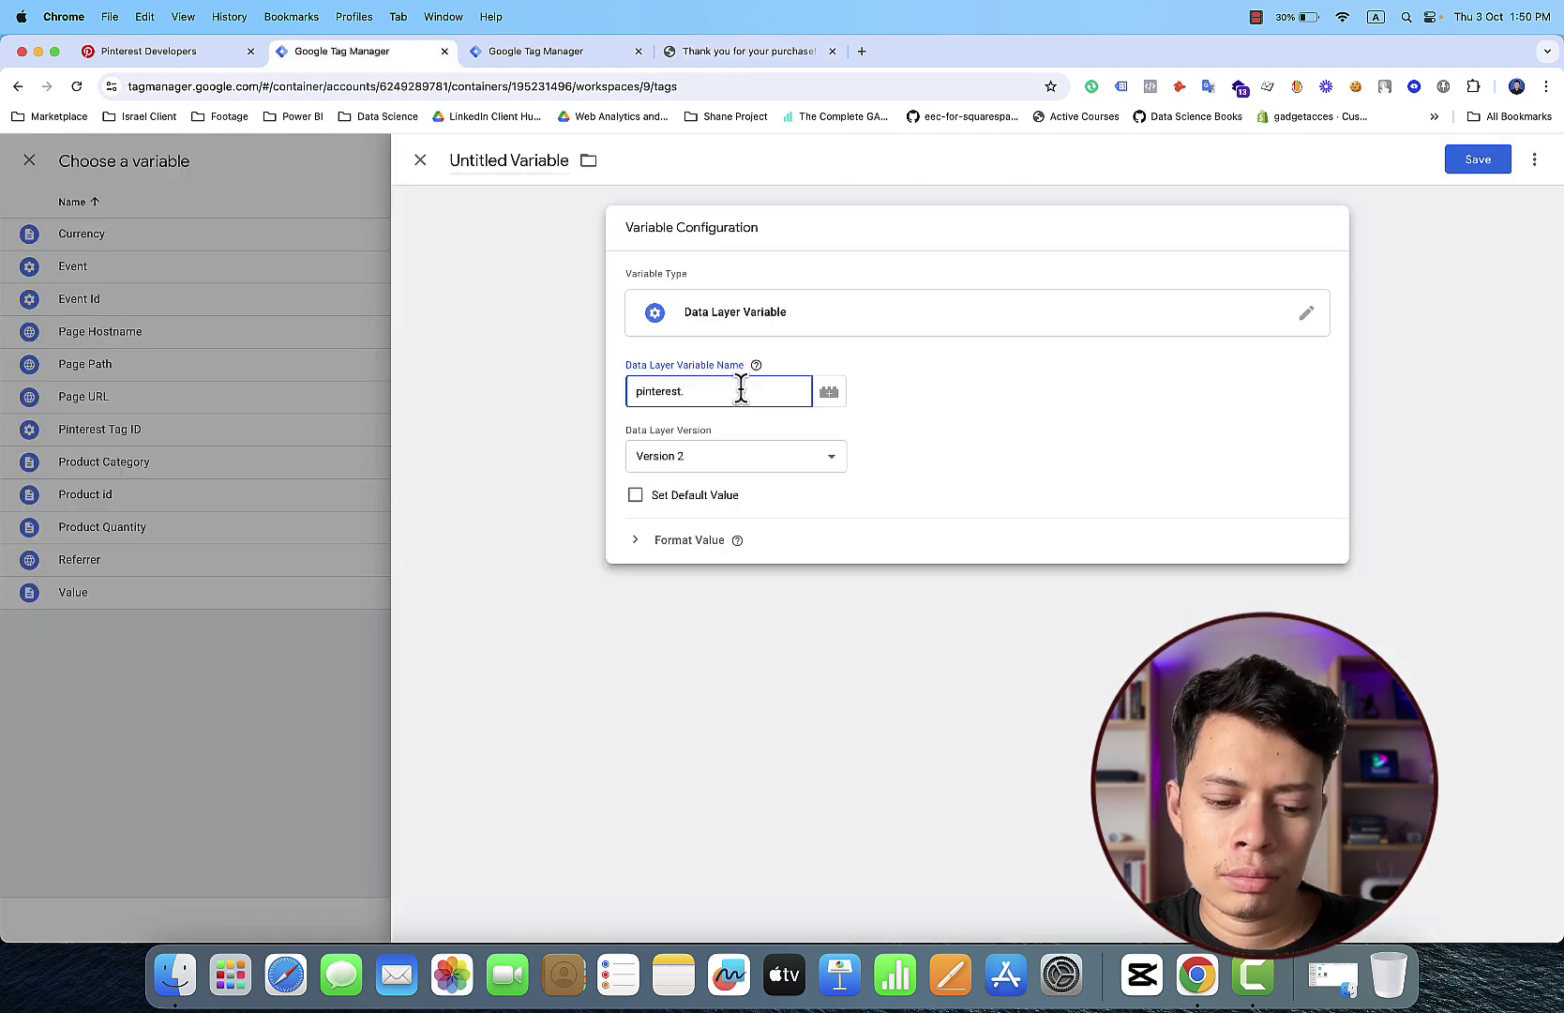
pyautogui.press('super+v')
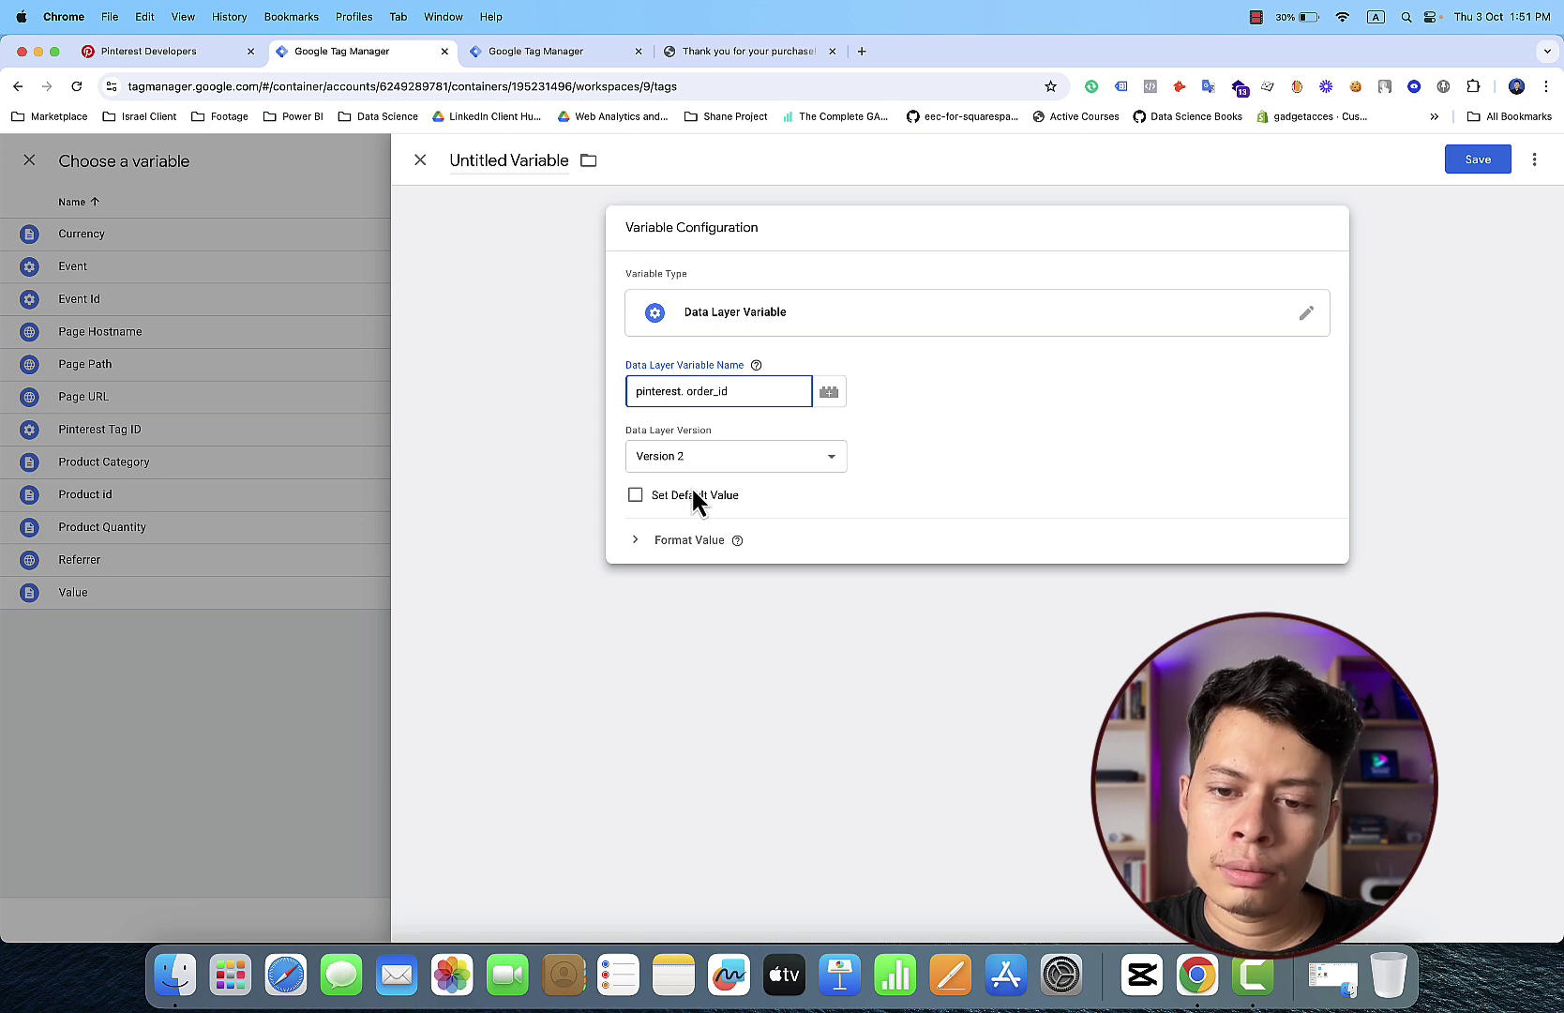
pyautogui.press('BackSpace')
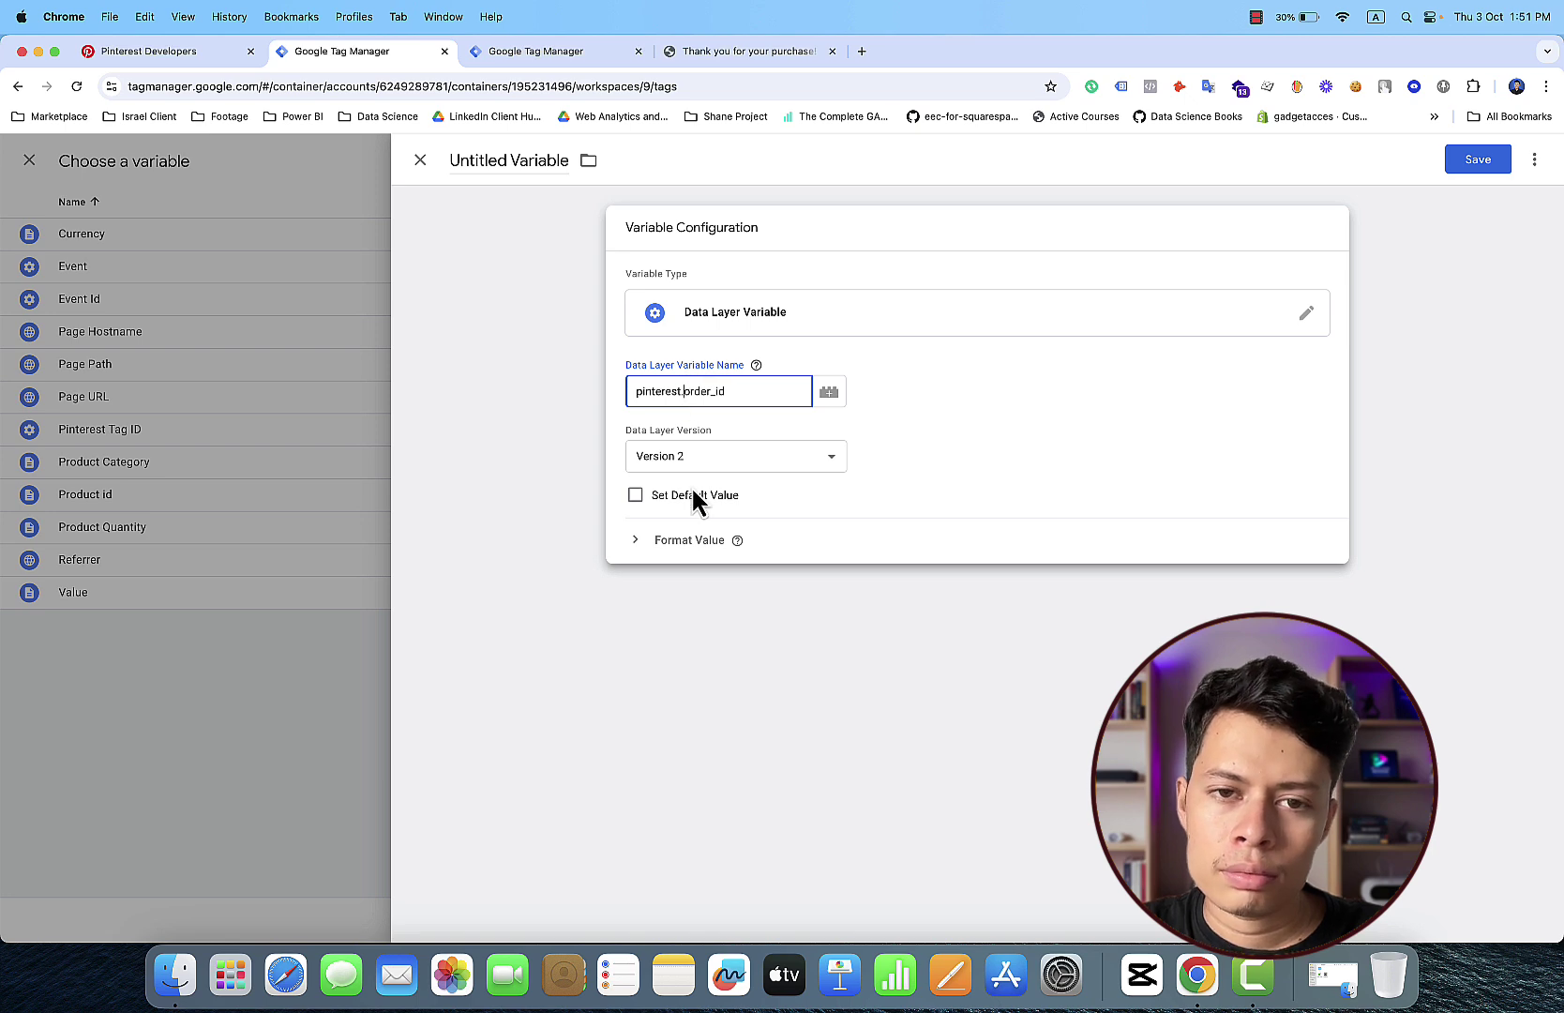
# Step: Name the variable Order Id and save it into the tag's Order ID field
pyautogui.click(536, 152)
pyautogui.press('super+a')
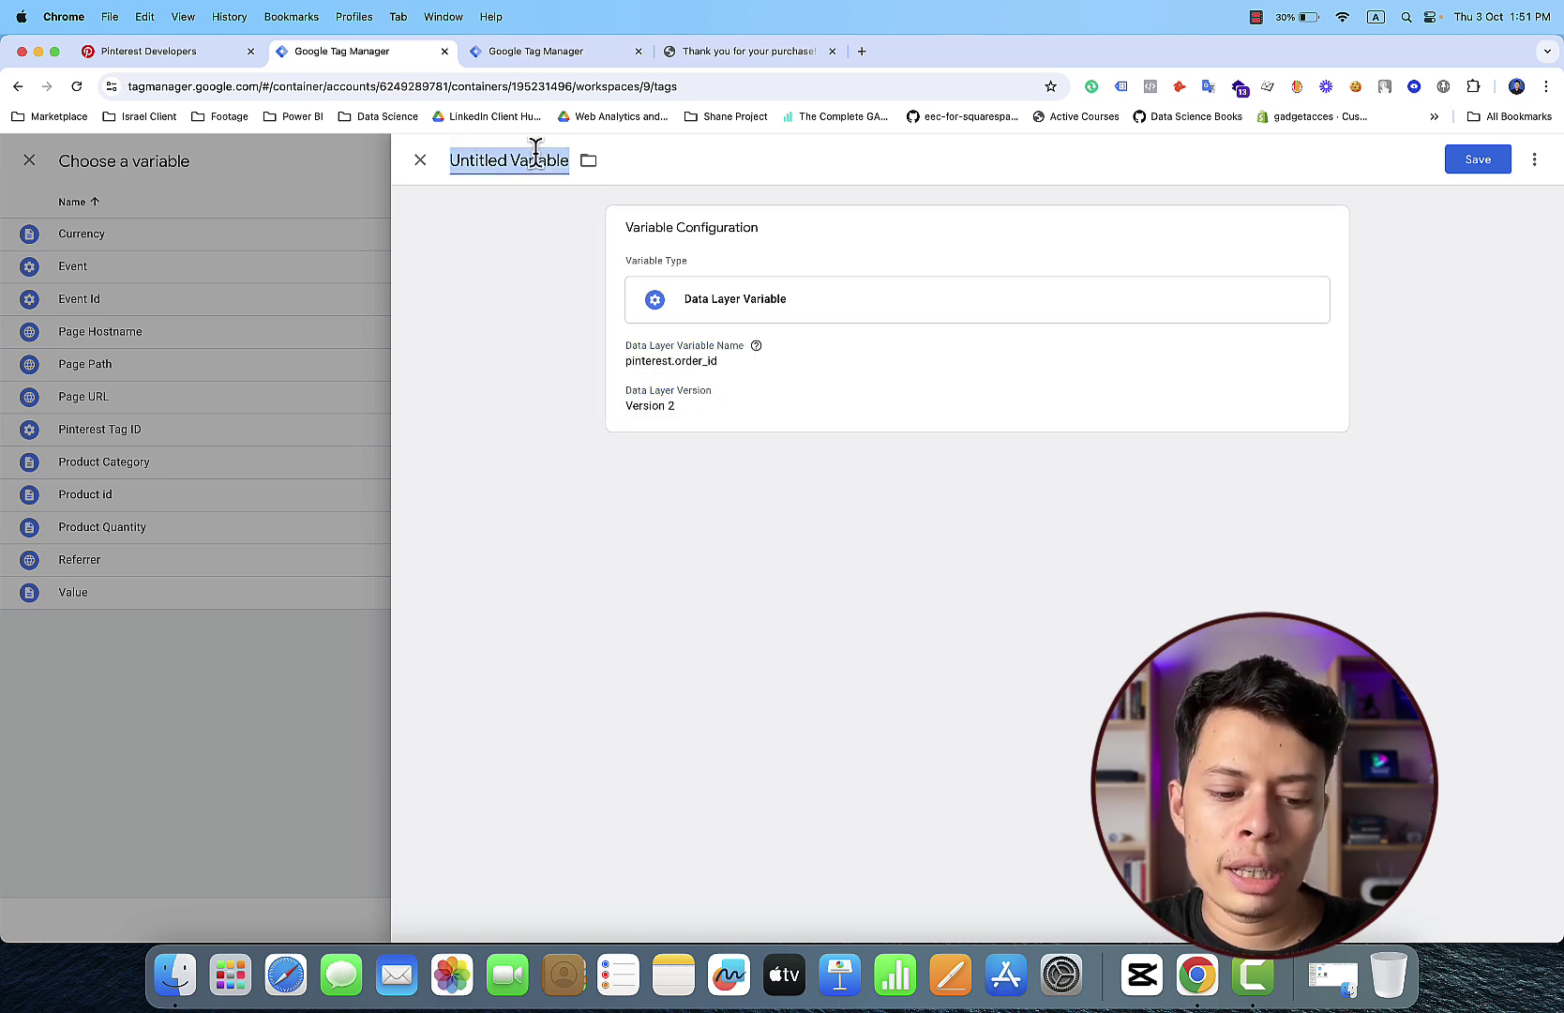
pyautogui.write('Order Id')
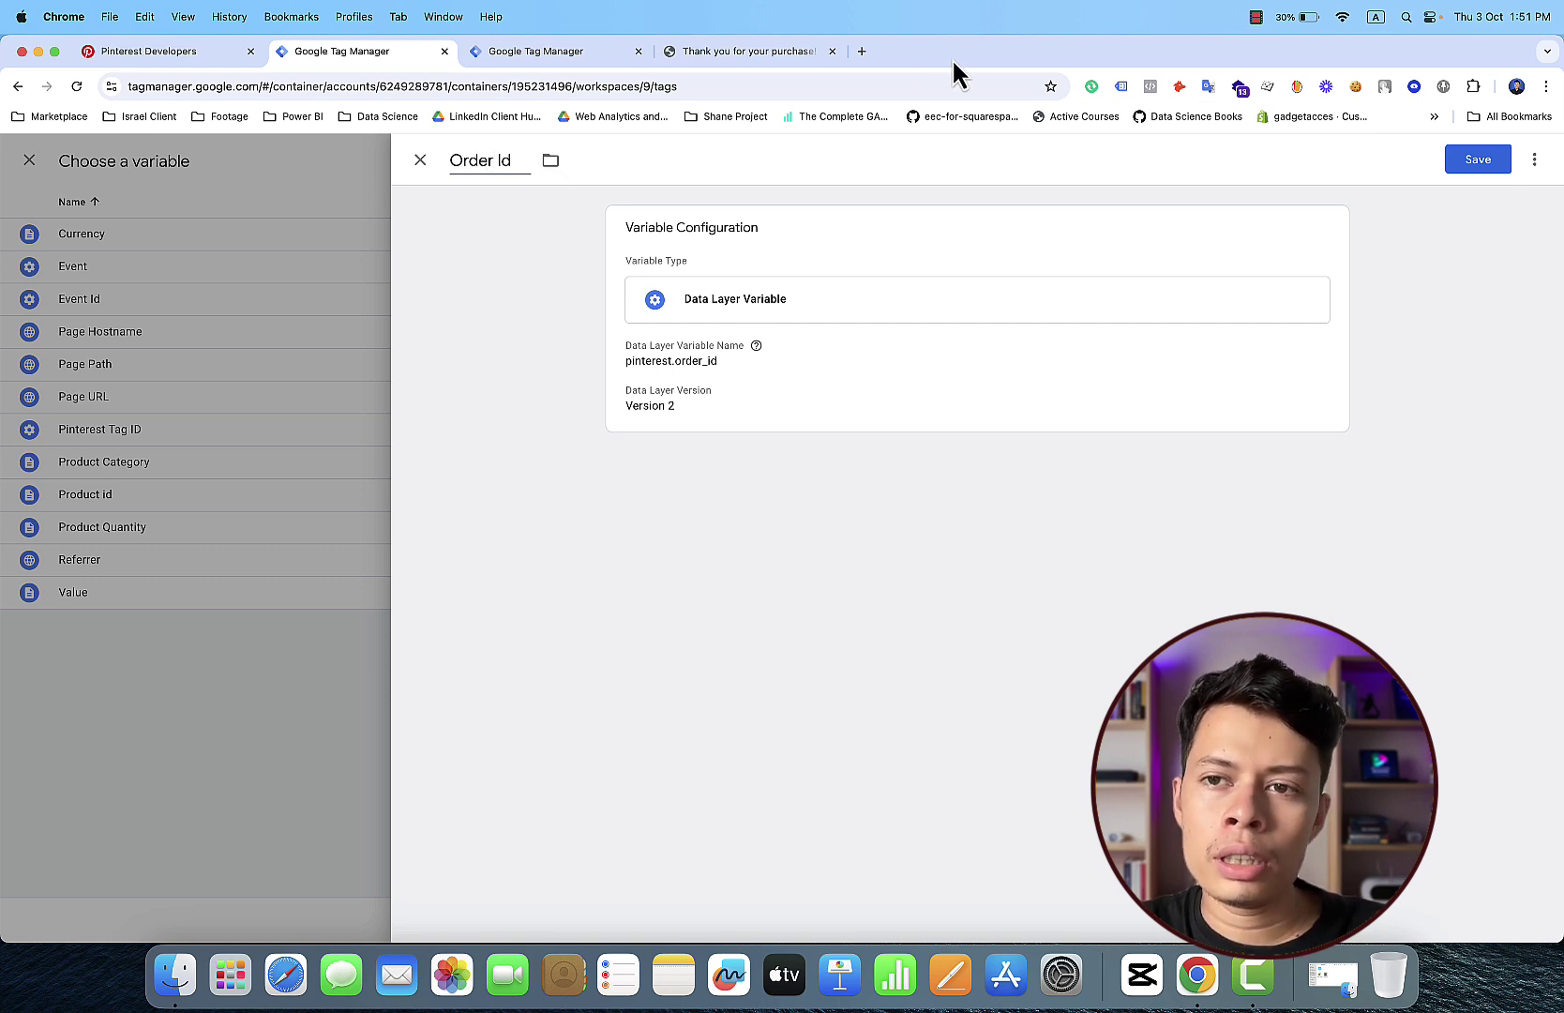
pyautogui.click(1452, 164)
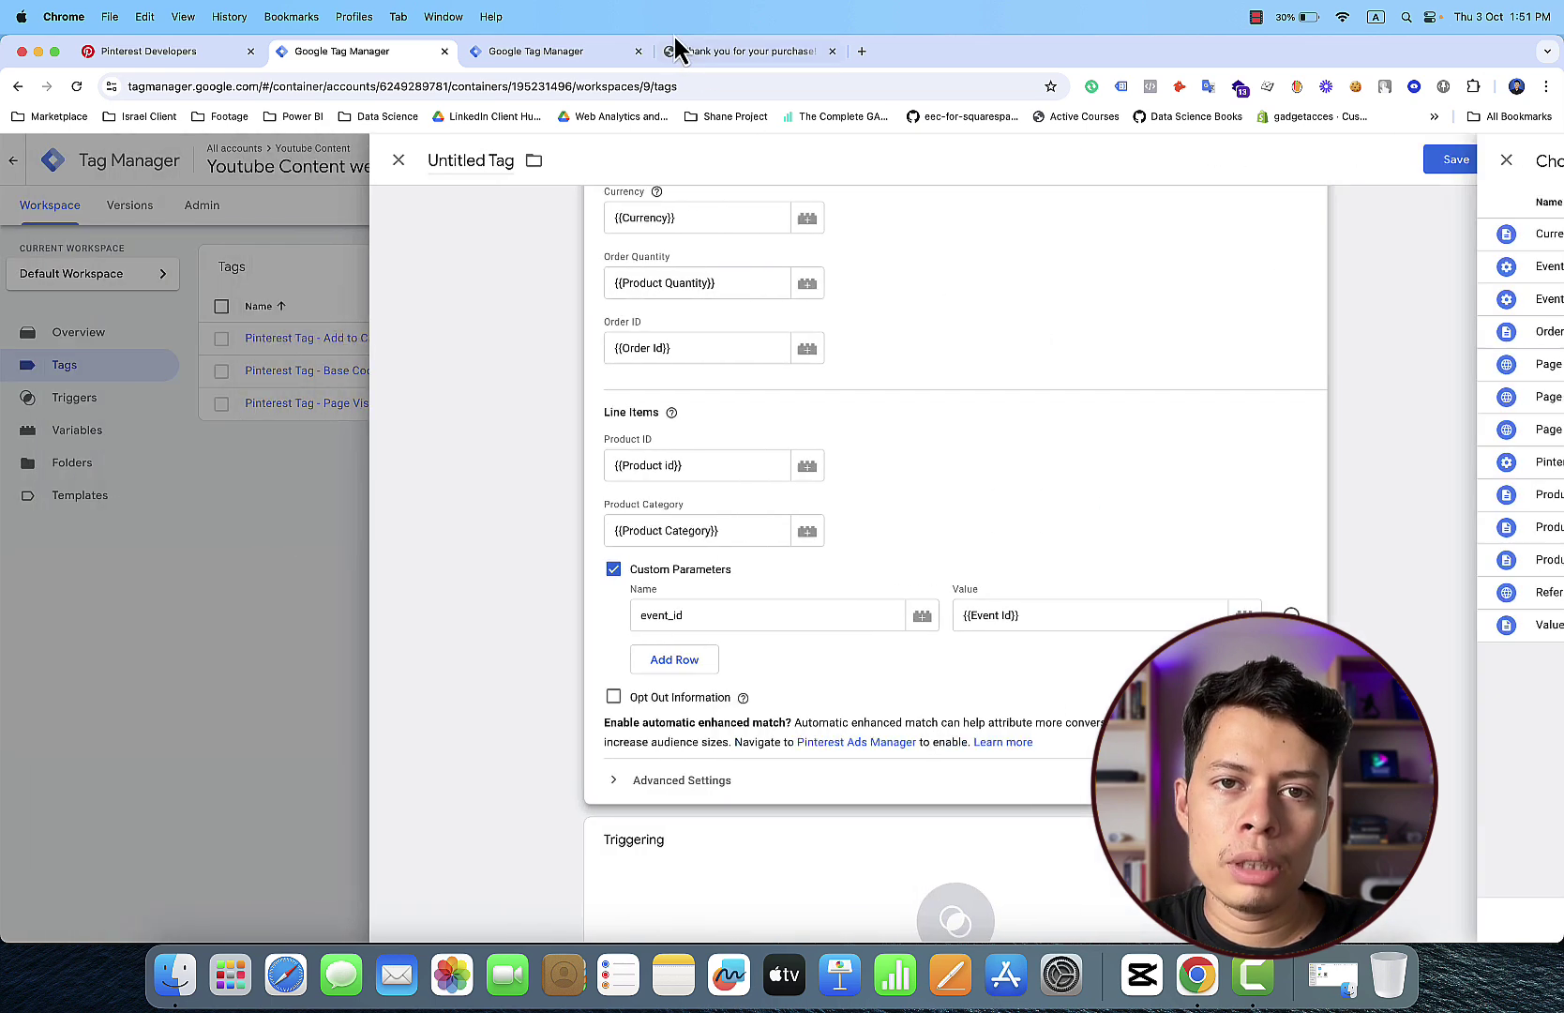
# Step: Expand the purchase event's user_data object in the thank-you page's console to examine the available customer fields
pyautogui.click(720, 54)
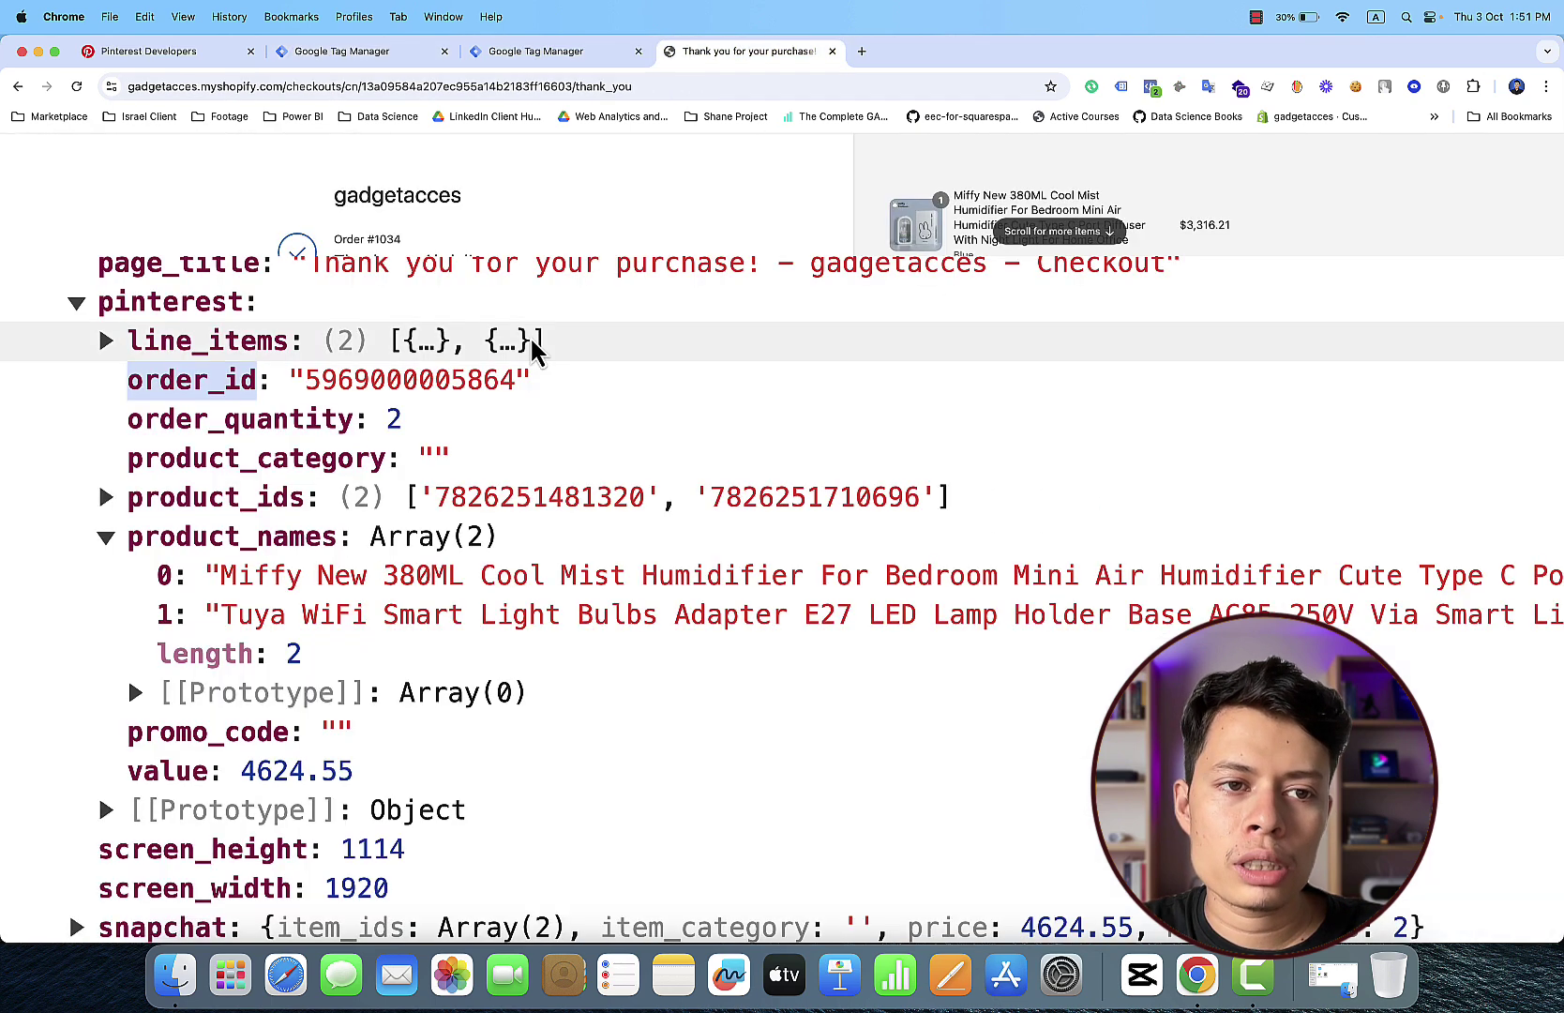
pyautogui.scroll(-4, 533, 690)
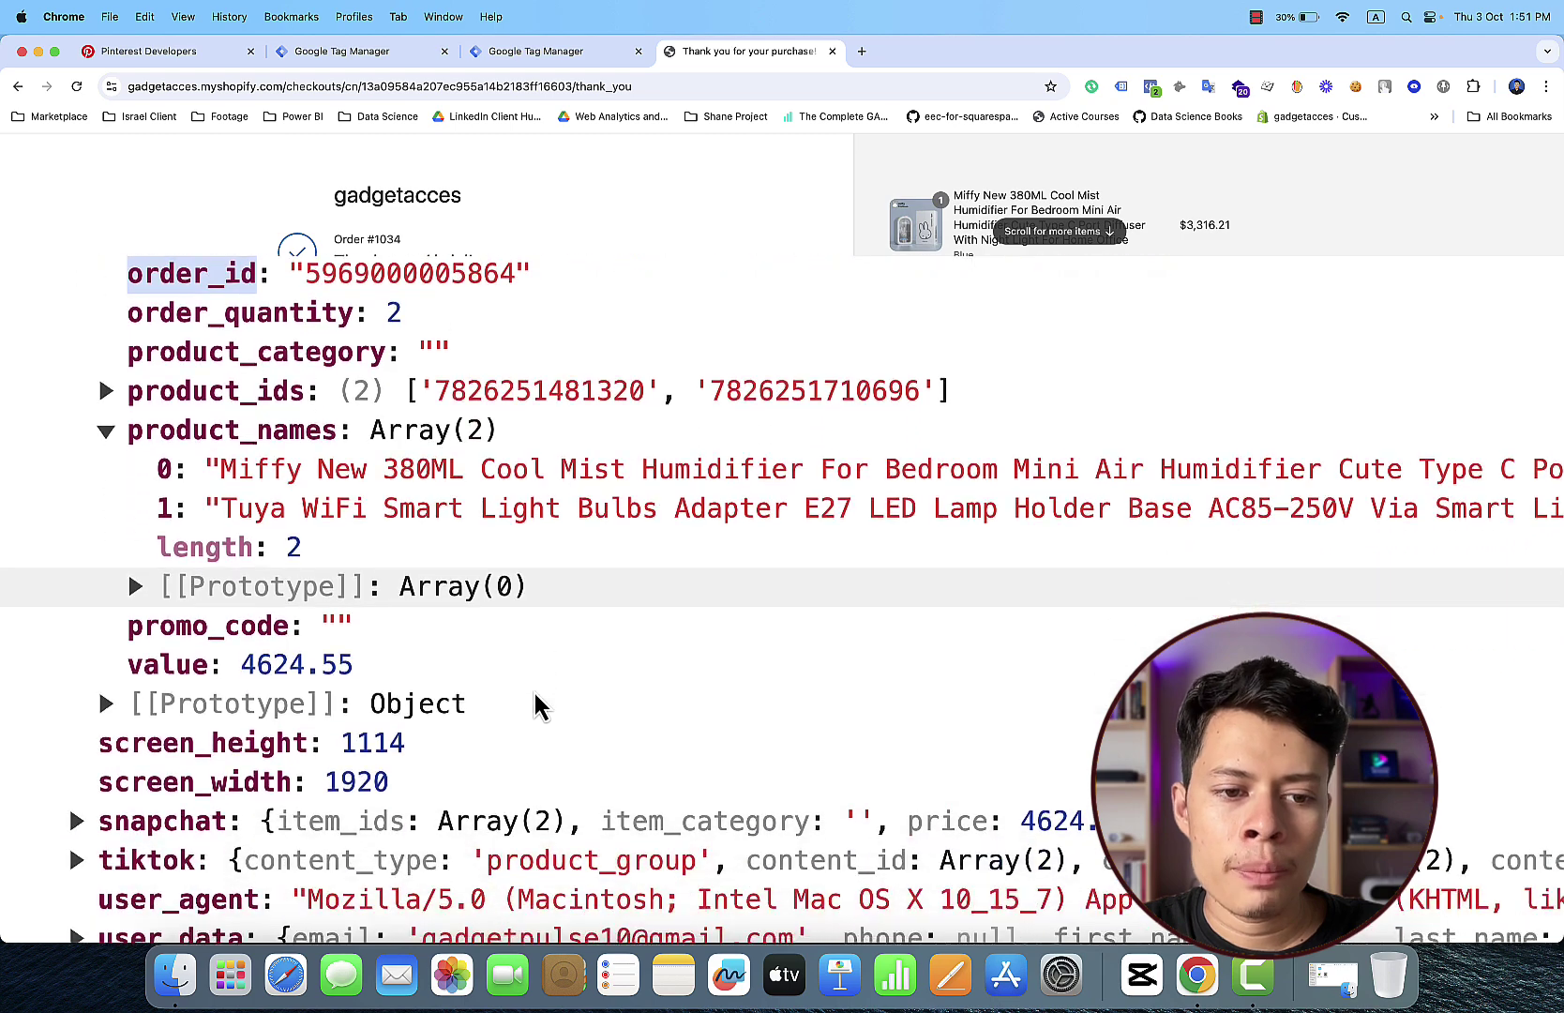
pyautogui.scroll(-7, 536, 704)
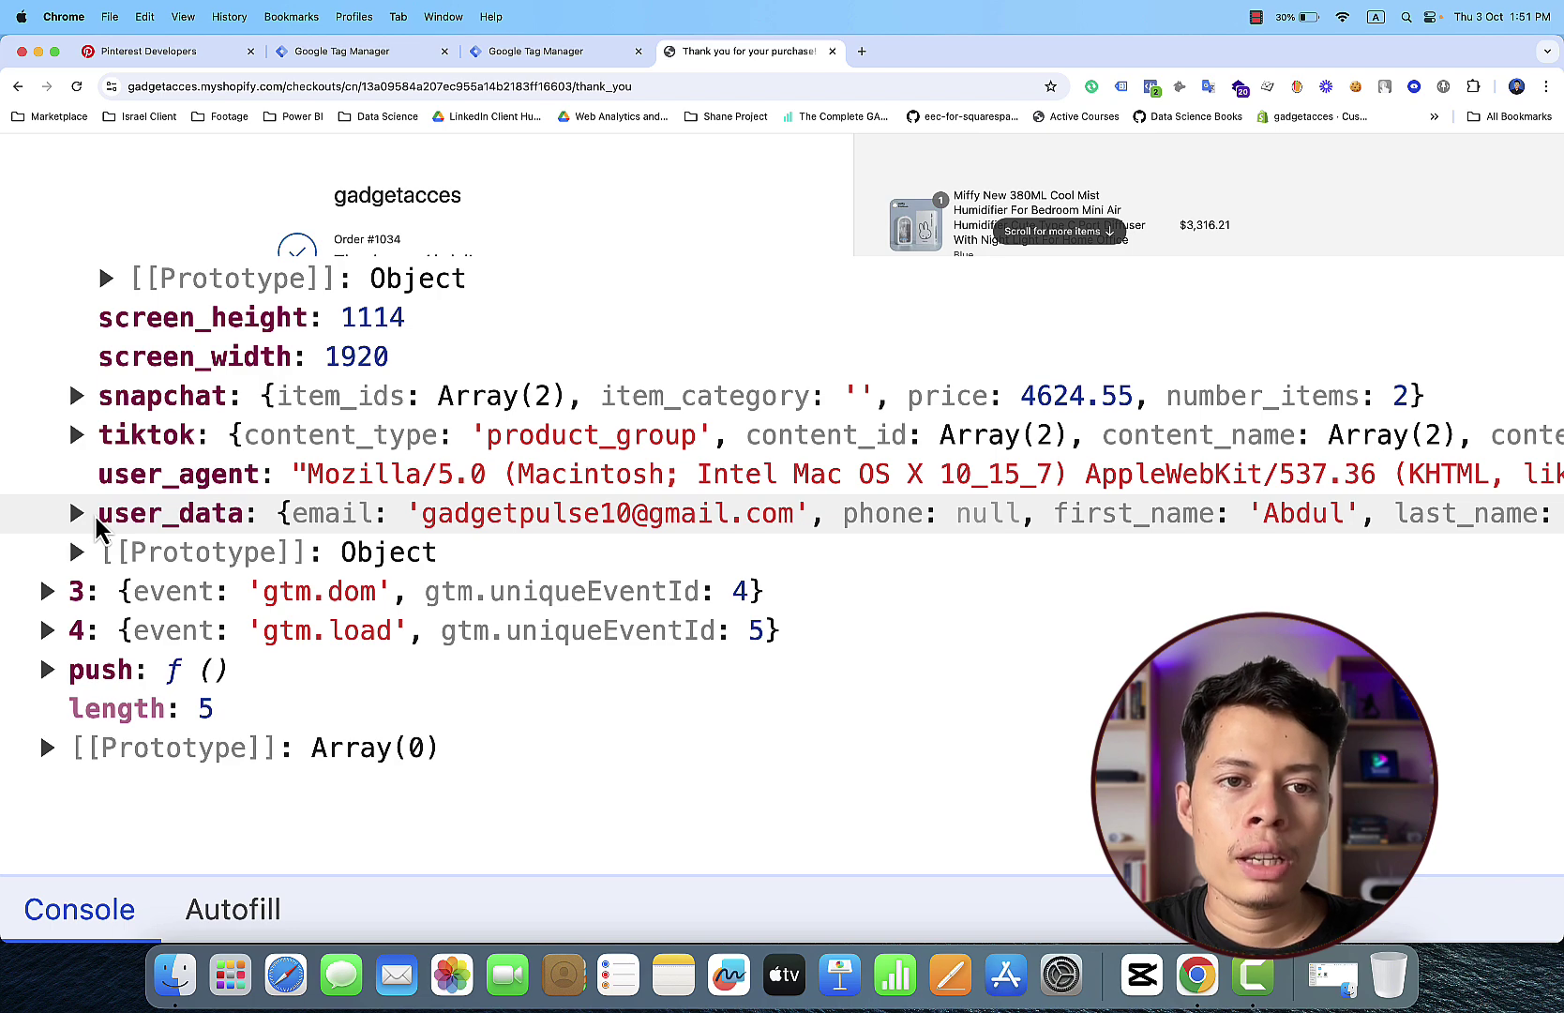
pyautogui.click(93, 515)
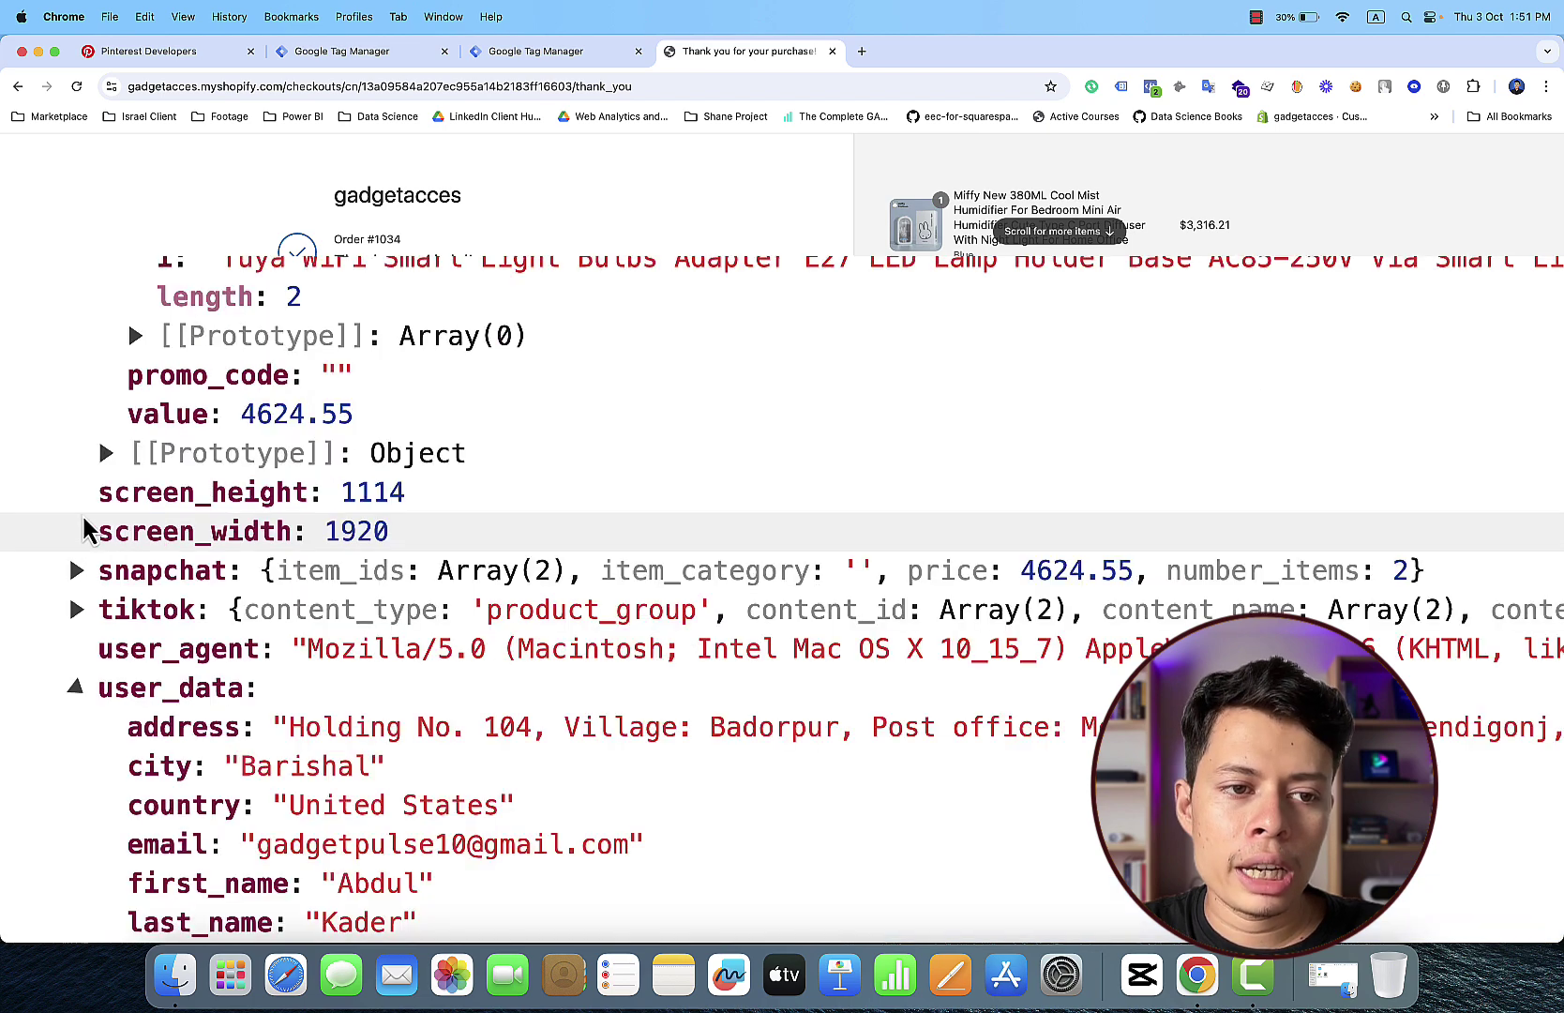
pyautogui.scroll(-6, 237, 841)
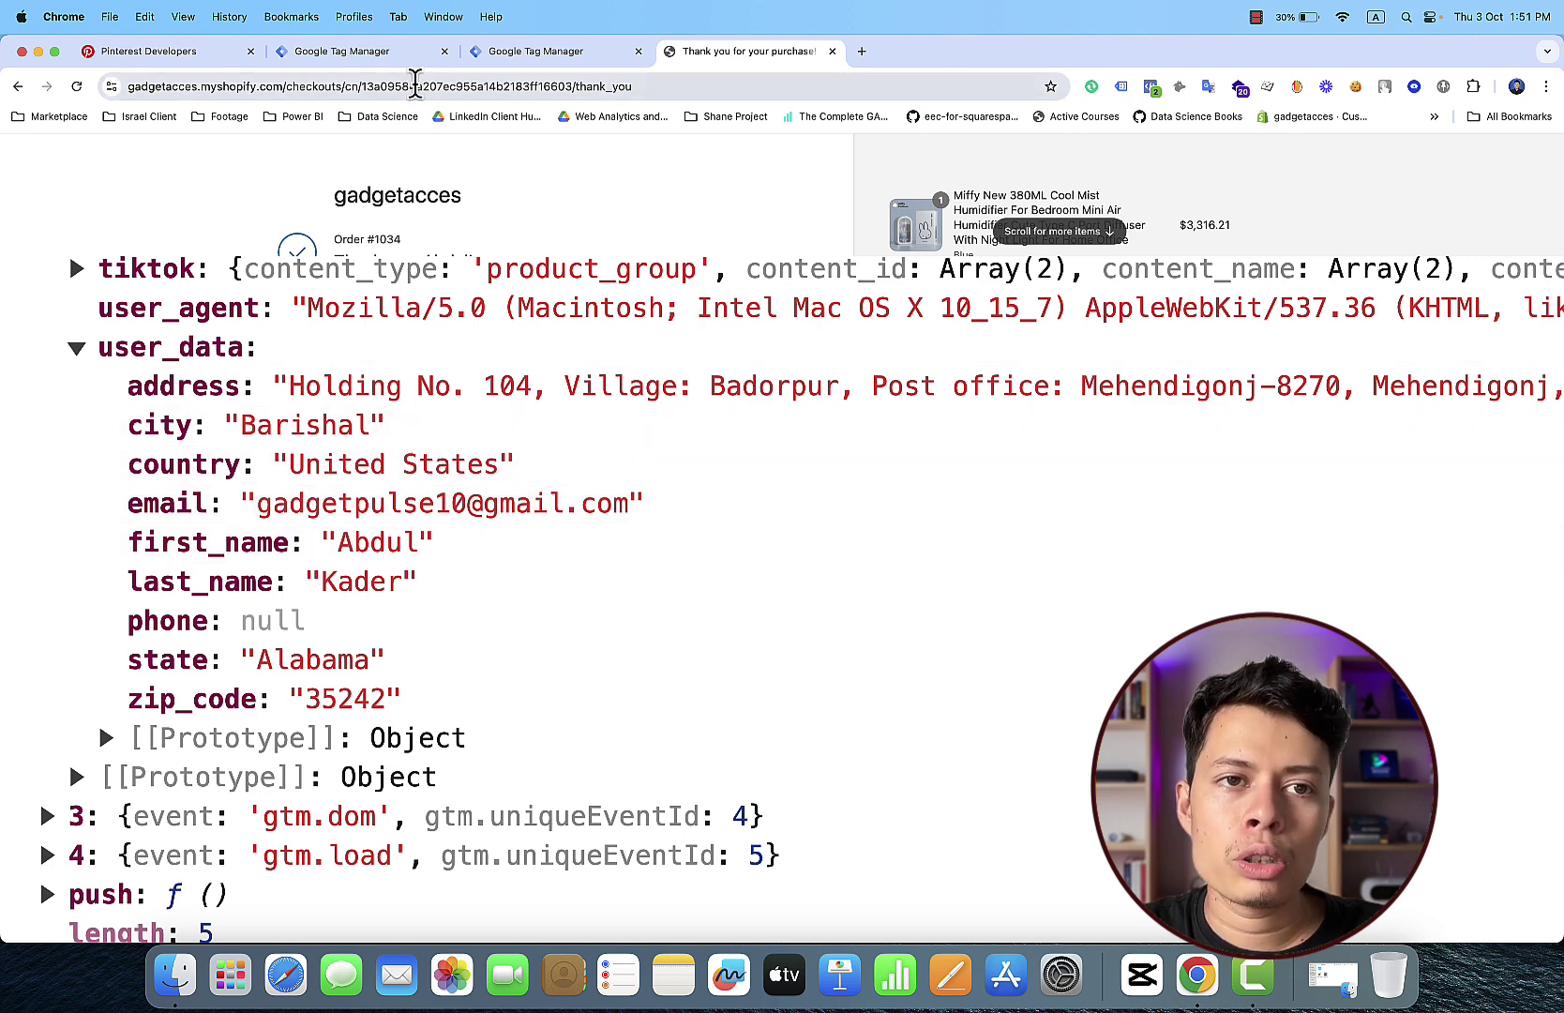
# Step: Switch to Google Tag Manager and create a Data Layer Variable named user_data.email for the tag's Hashed Email, checking the key against the thank-you page's console
pyautogui.click(392, 54)
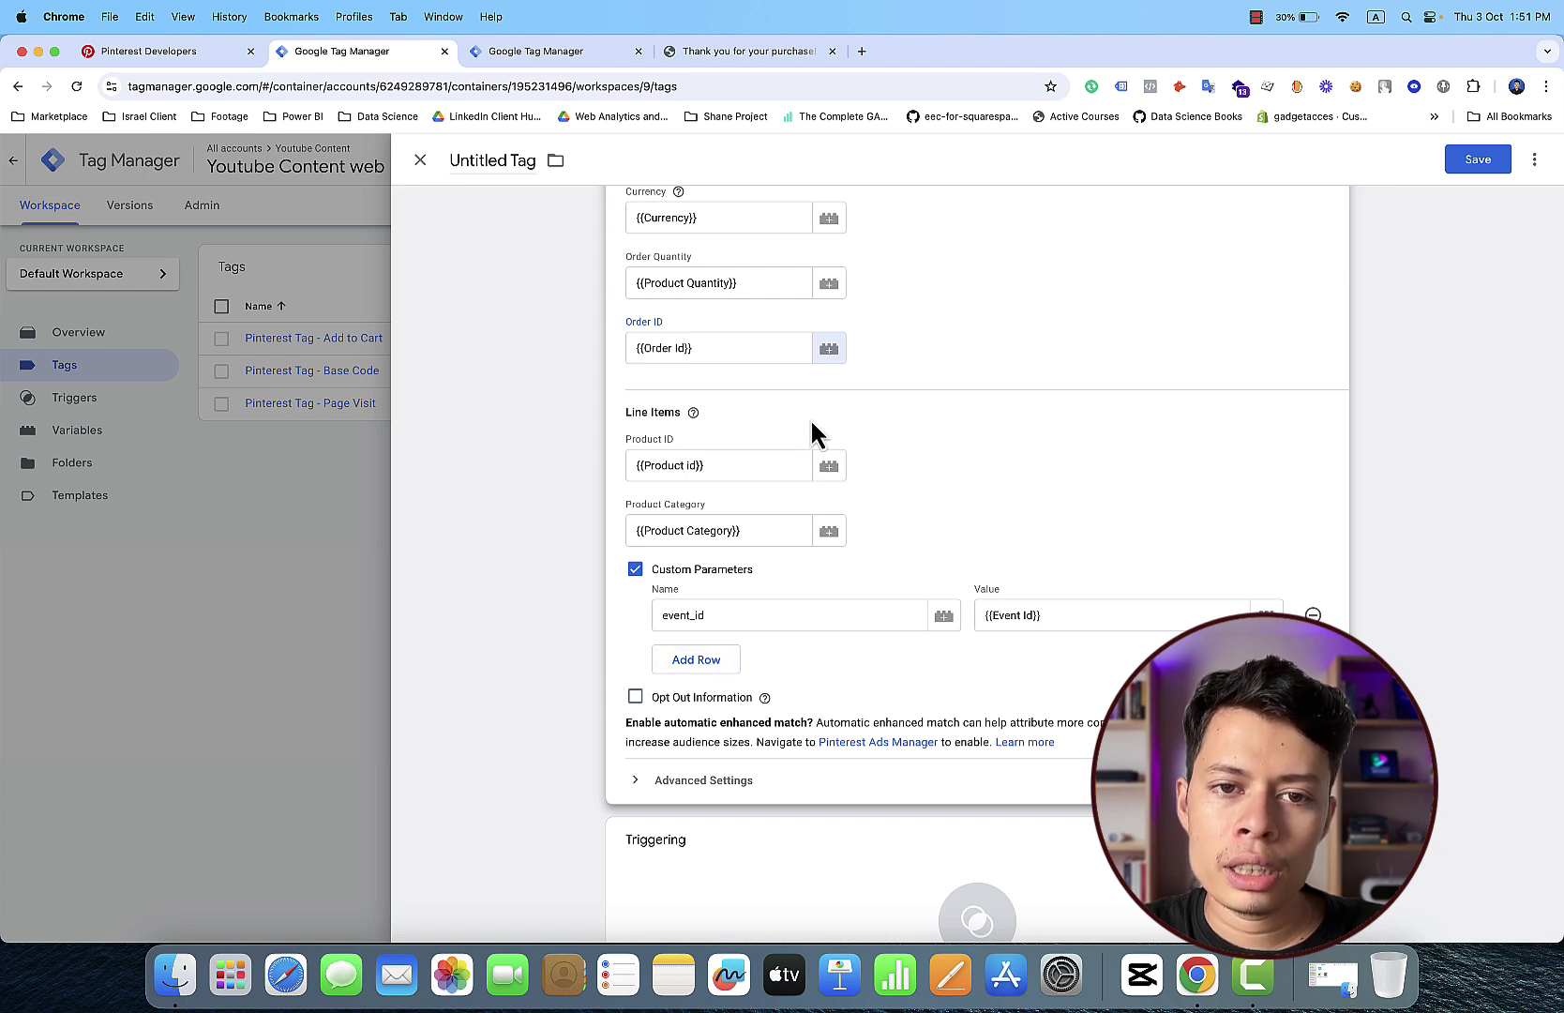
pyautogui.scroll(5, 813, 427)
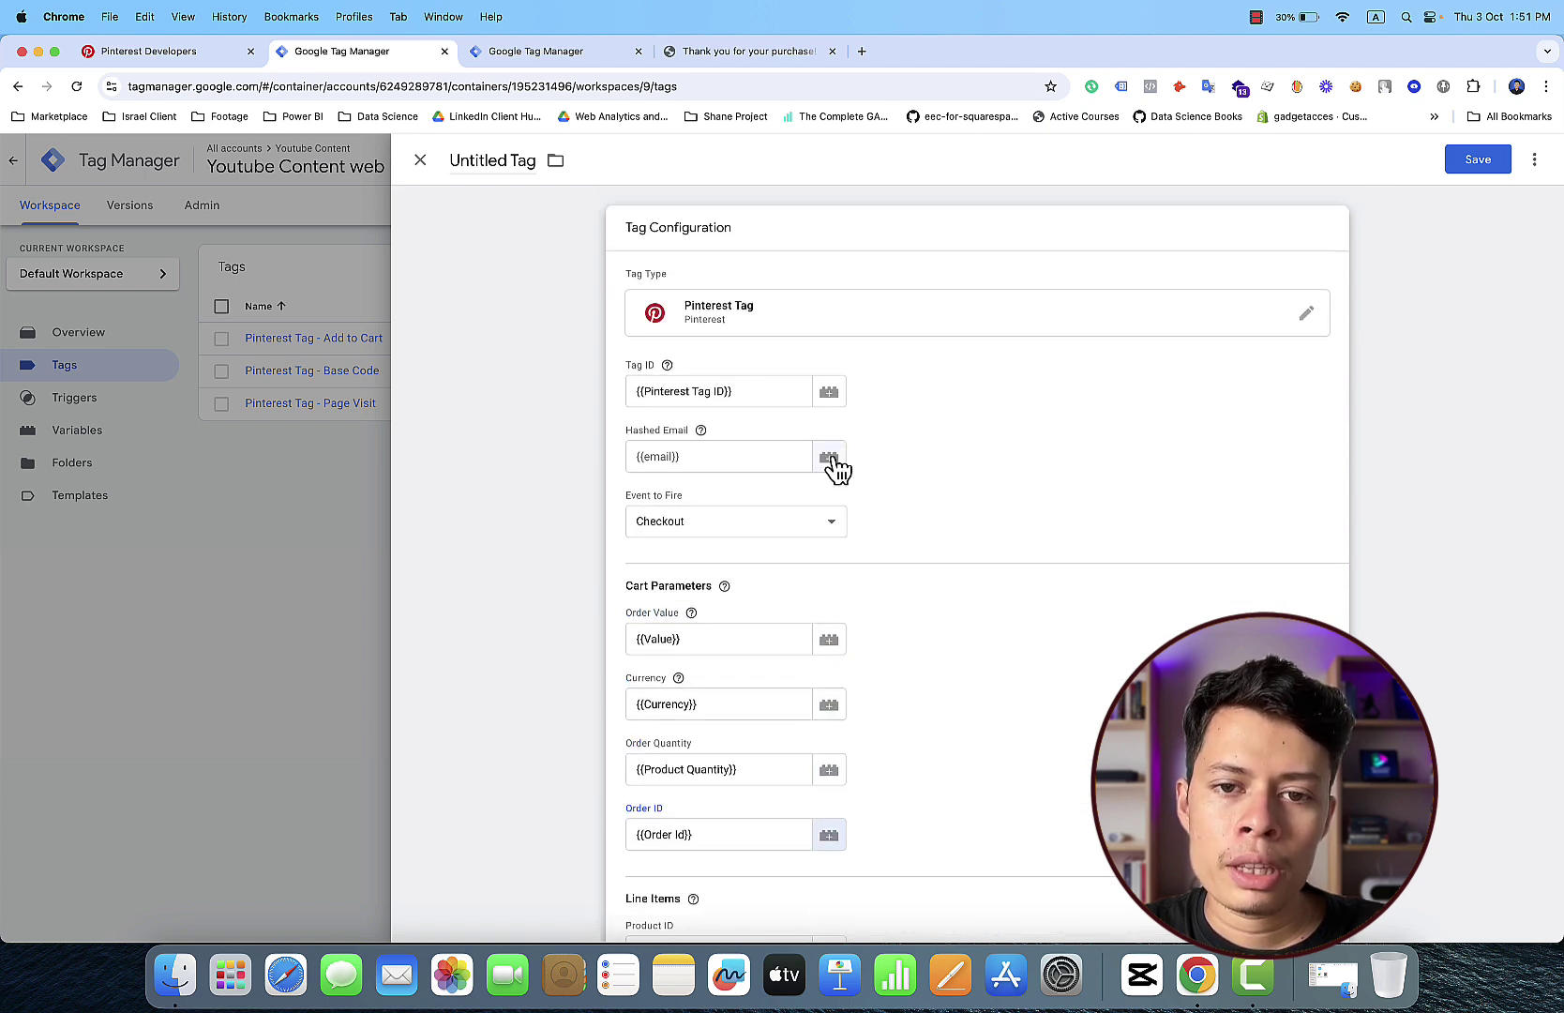
pyautogui.click(829, 459)
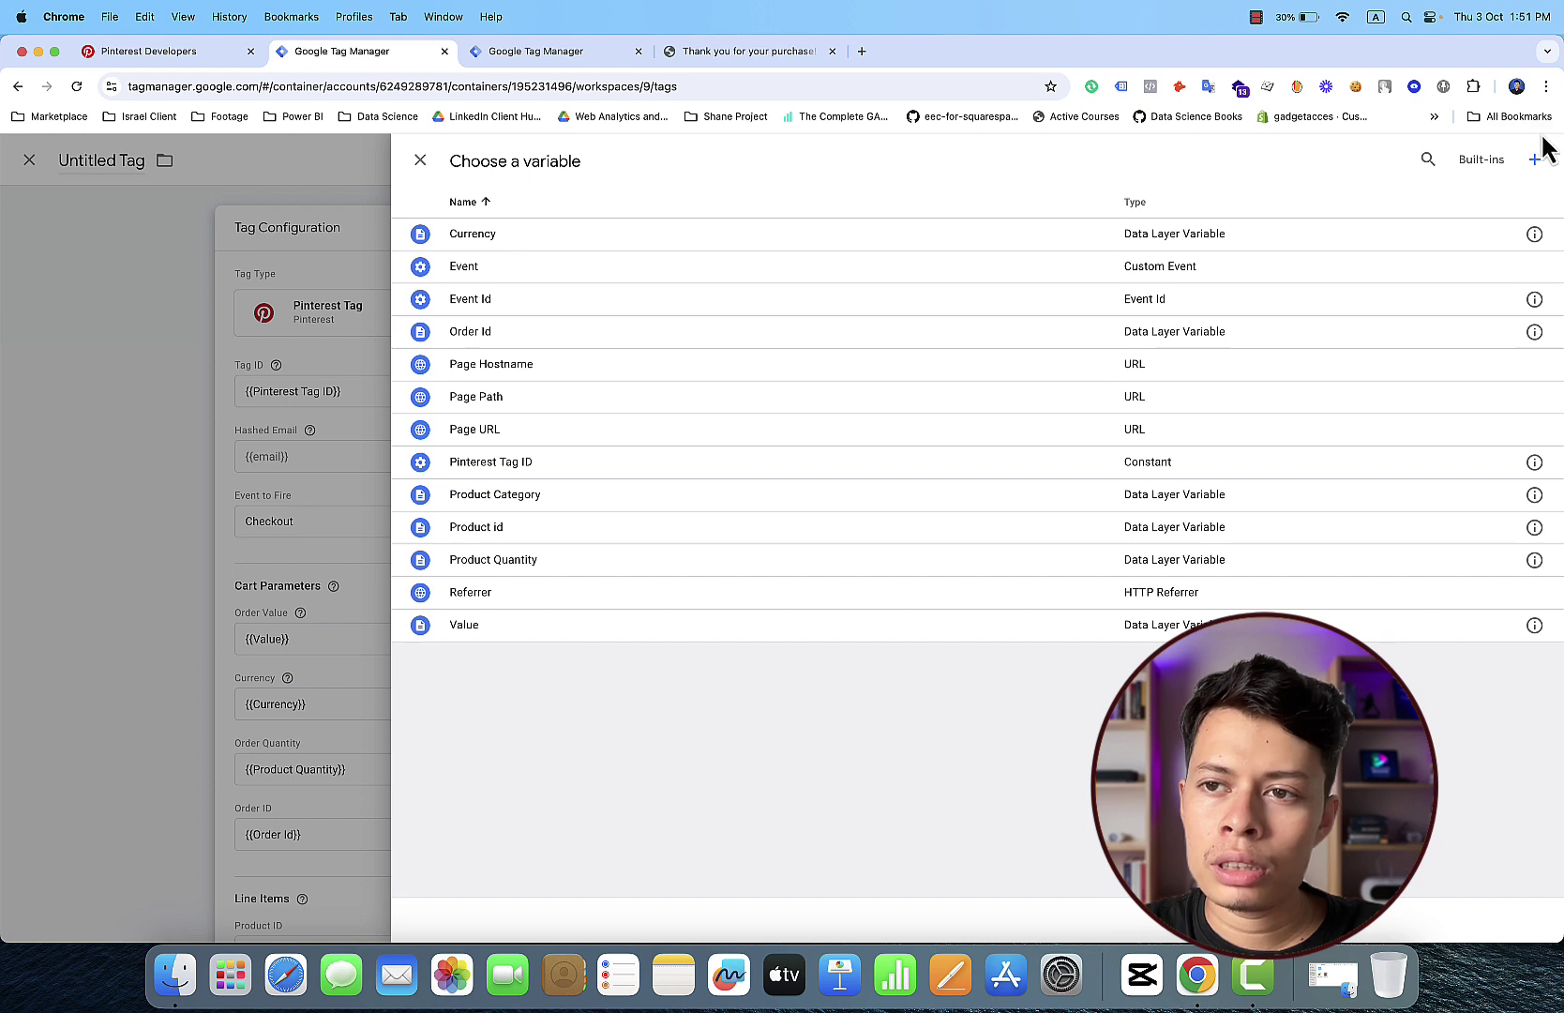
pyautogui.click(1535, 159)
pyautogui.click(1102, 371)
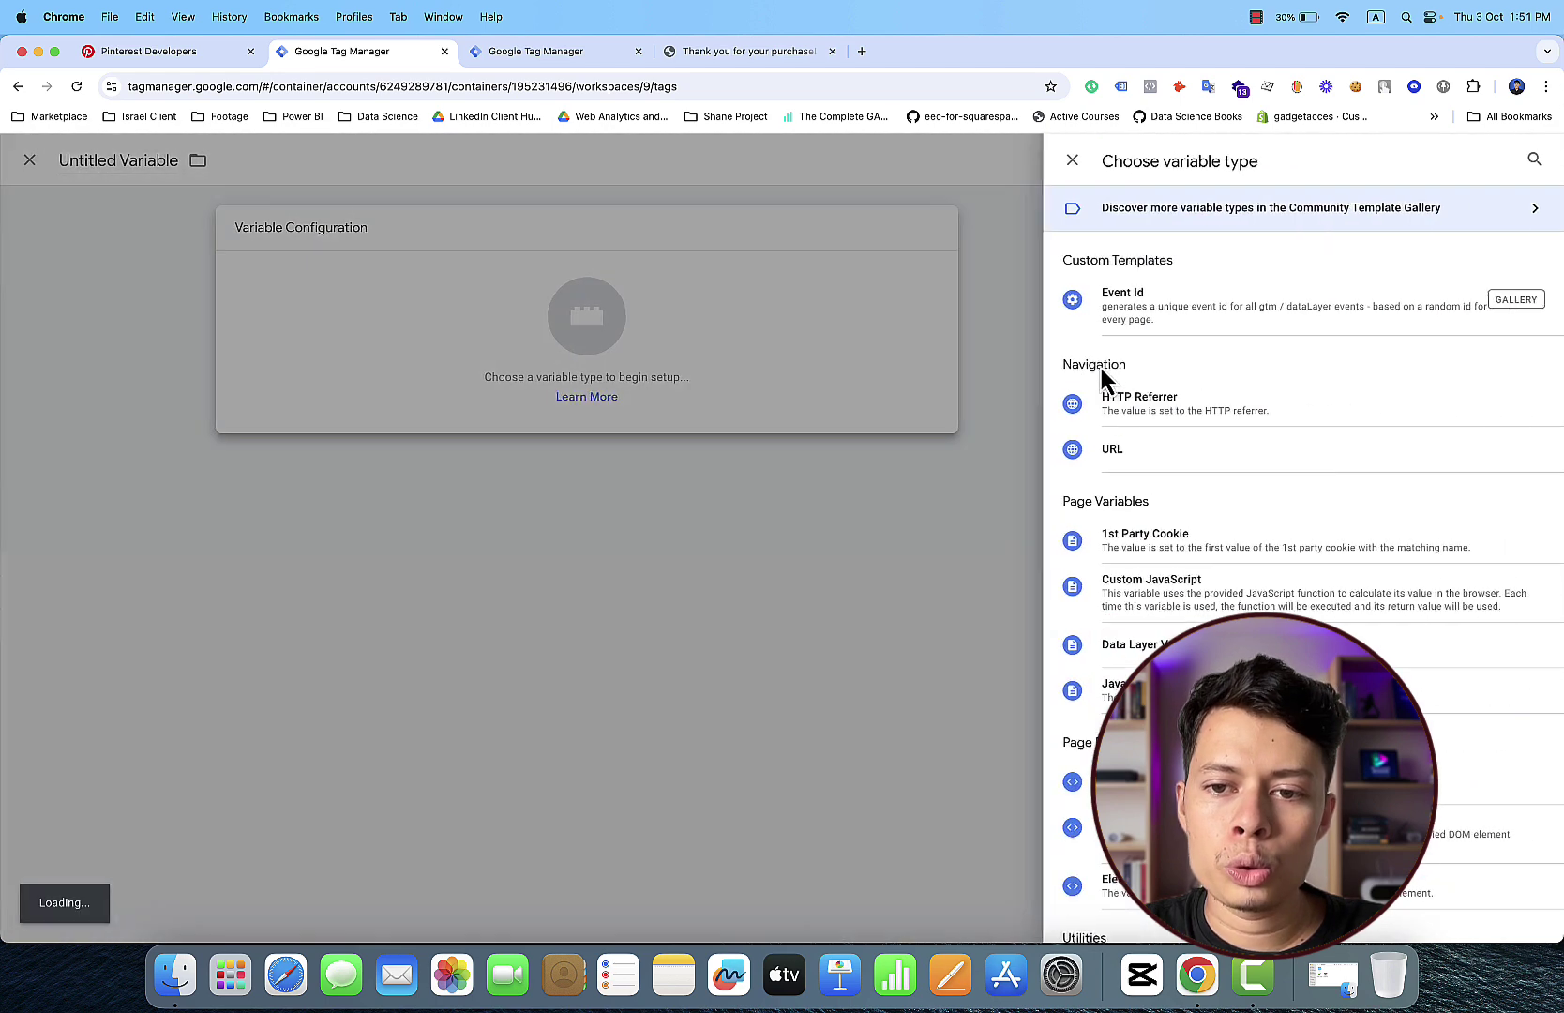
pyautogui.click(1130, 644)
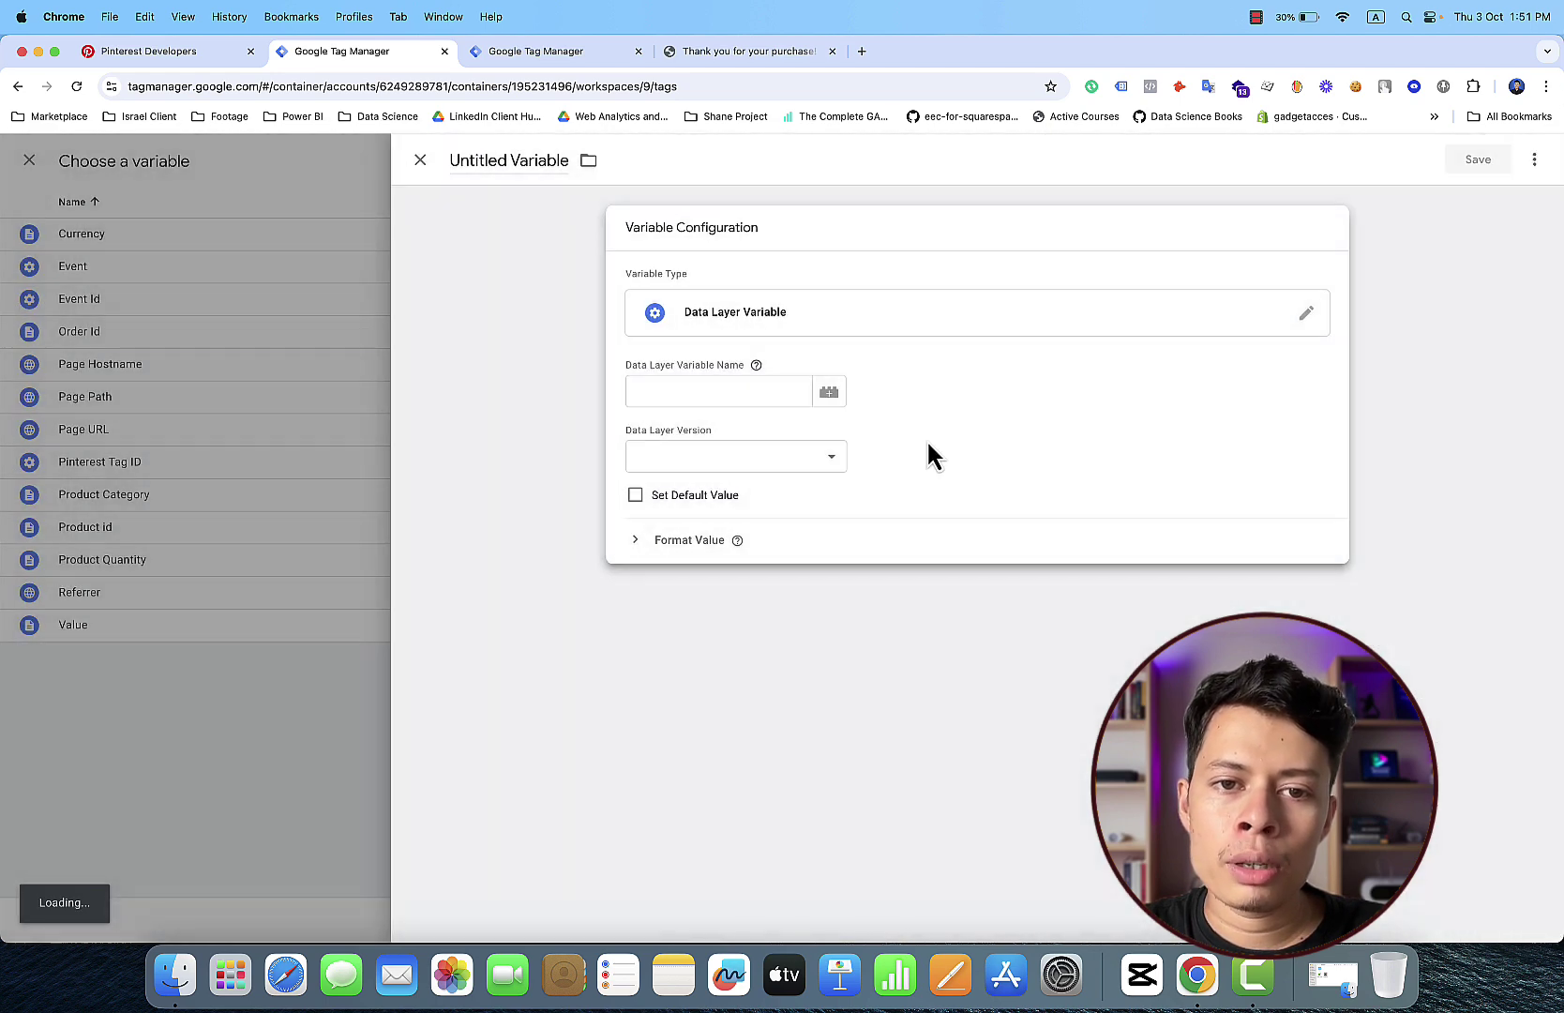
pyautogui.click(657, 375)
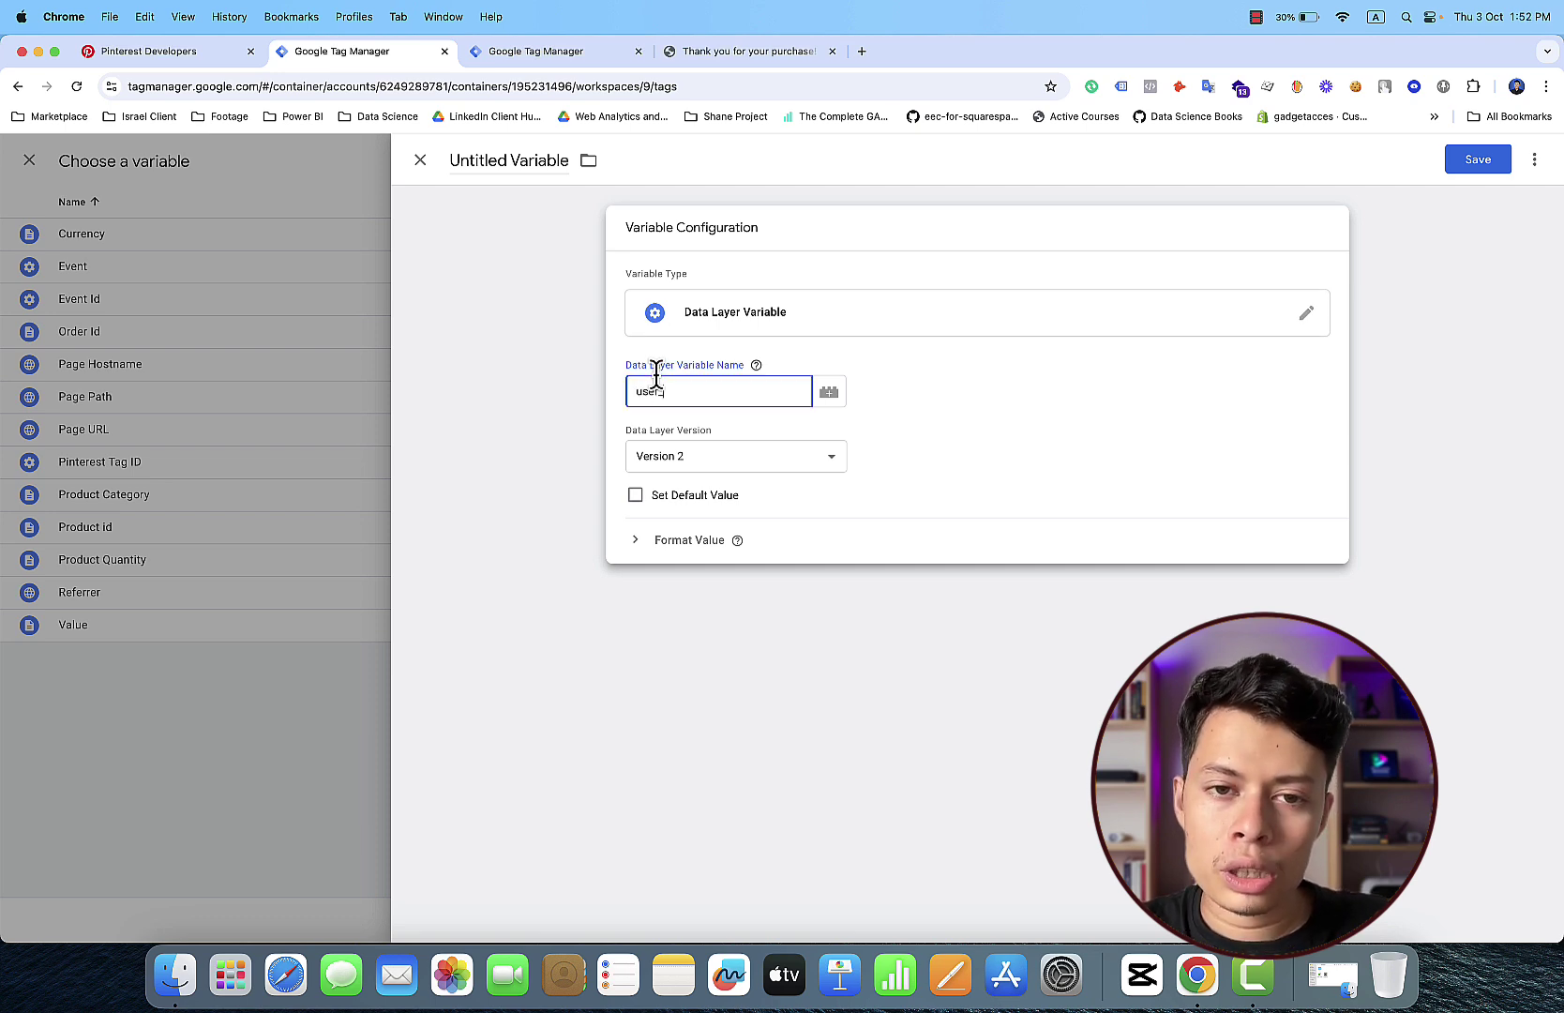
pyautogui.write('data')
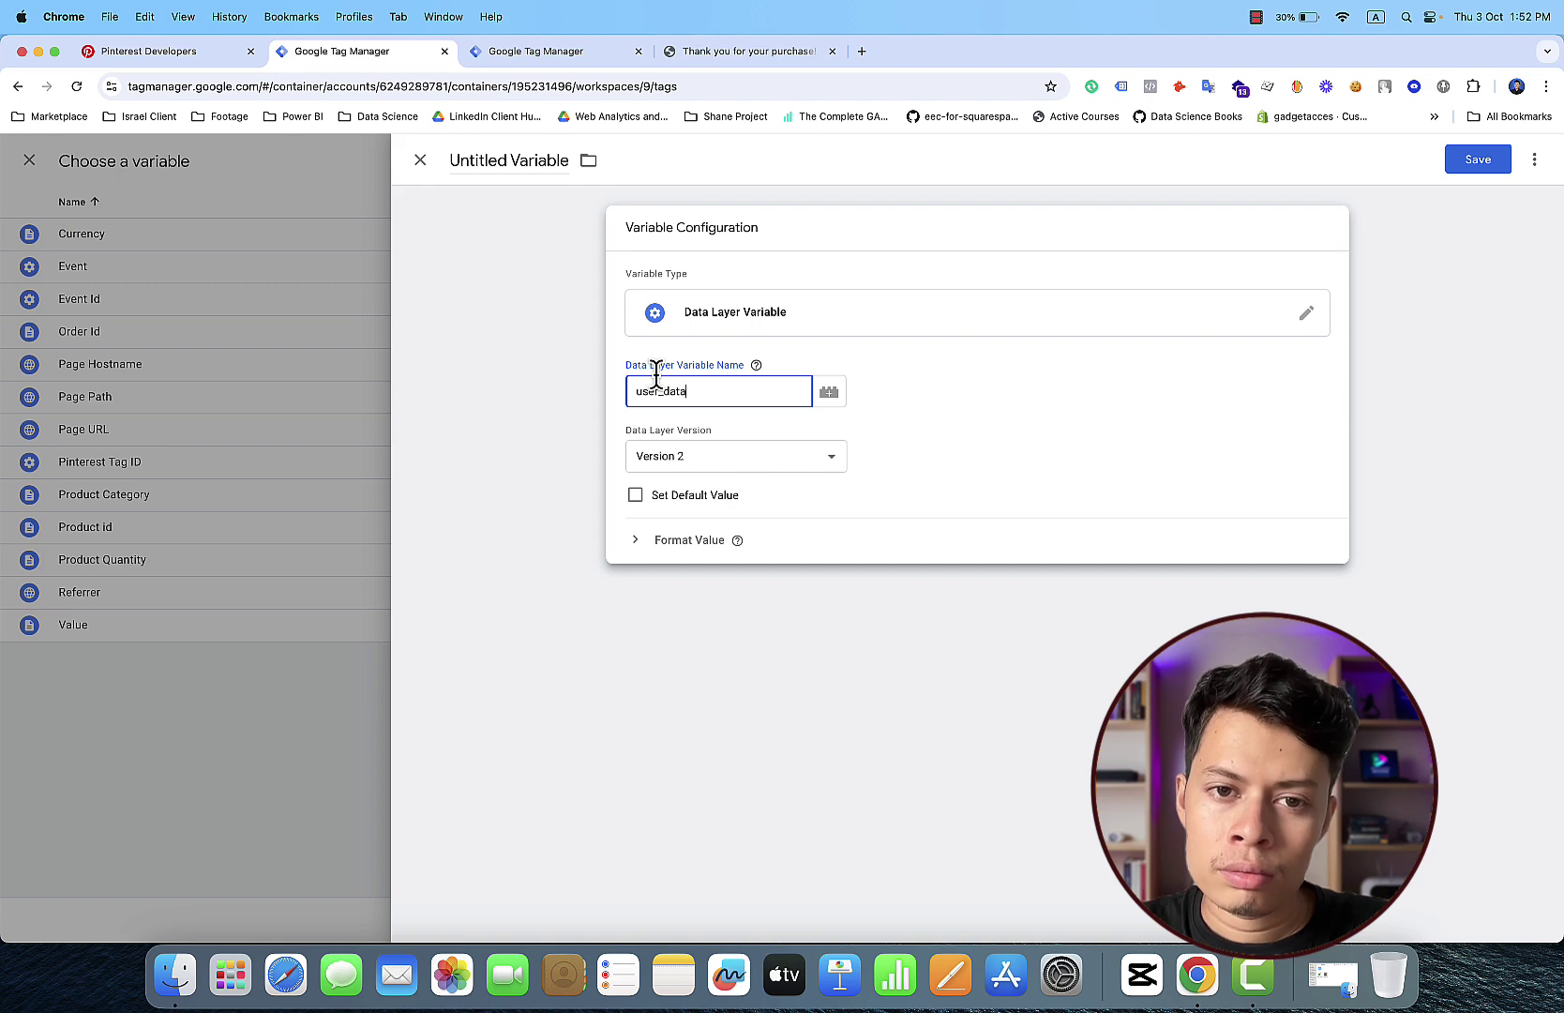
pyautogui.write('.email')
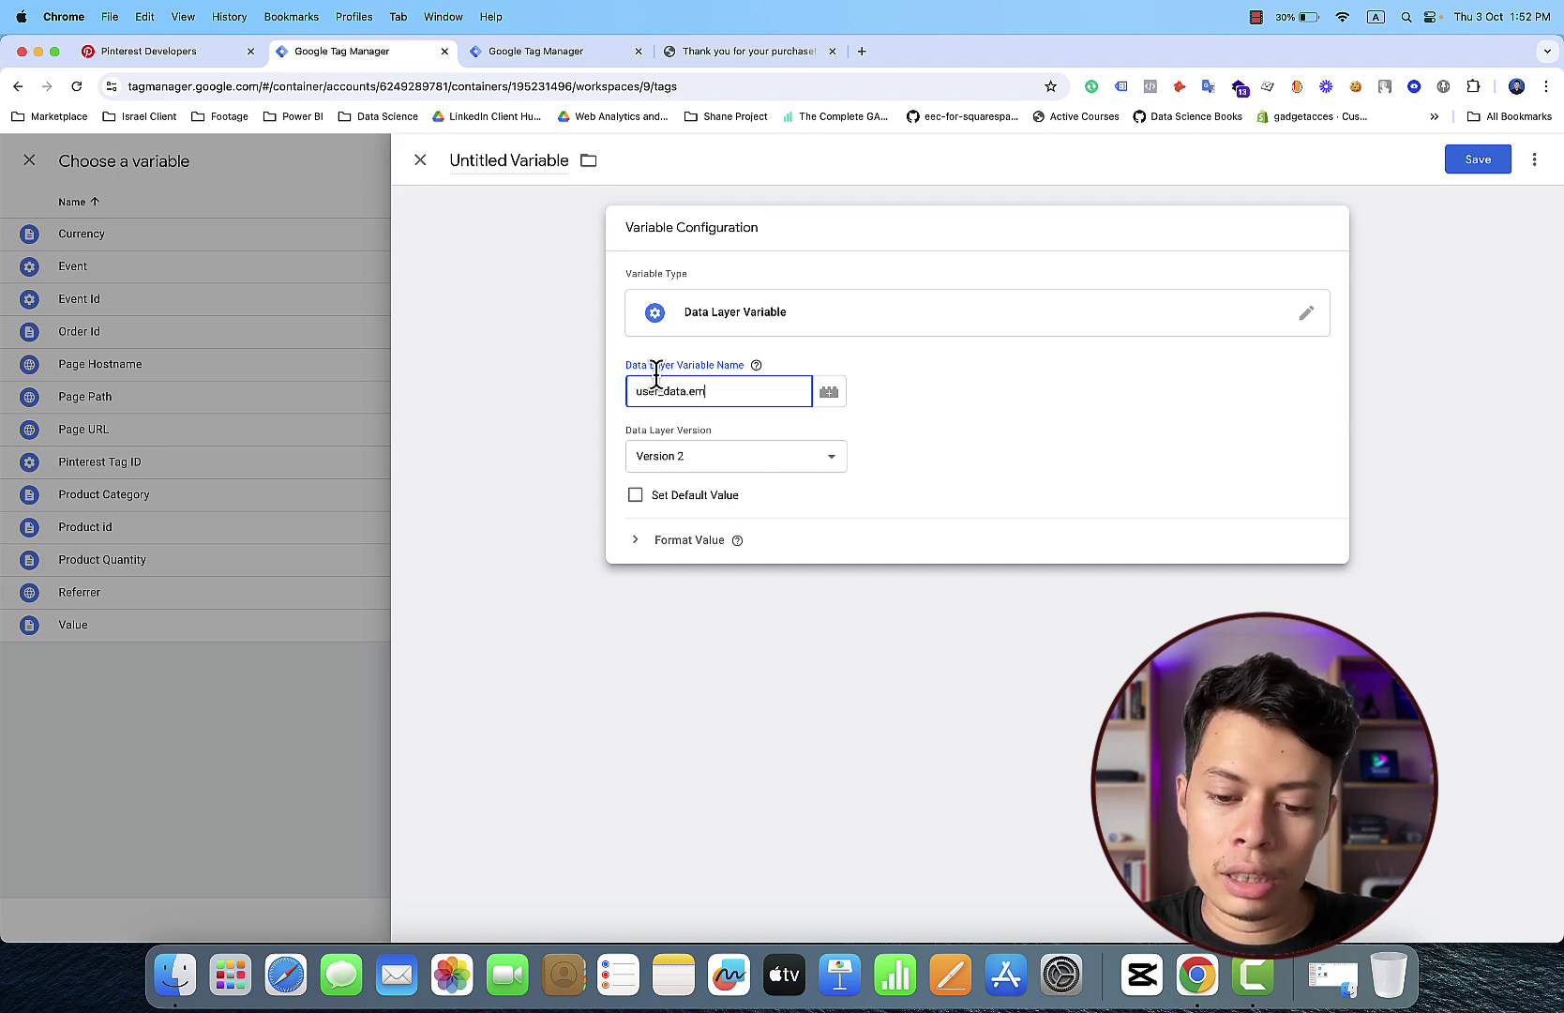
pyautogui.click(717, 57)
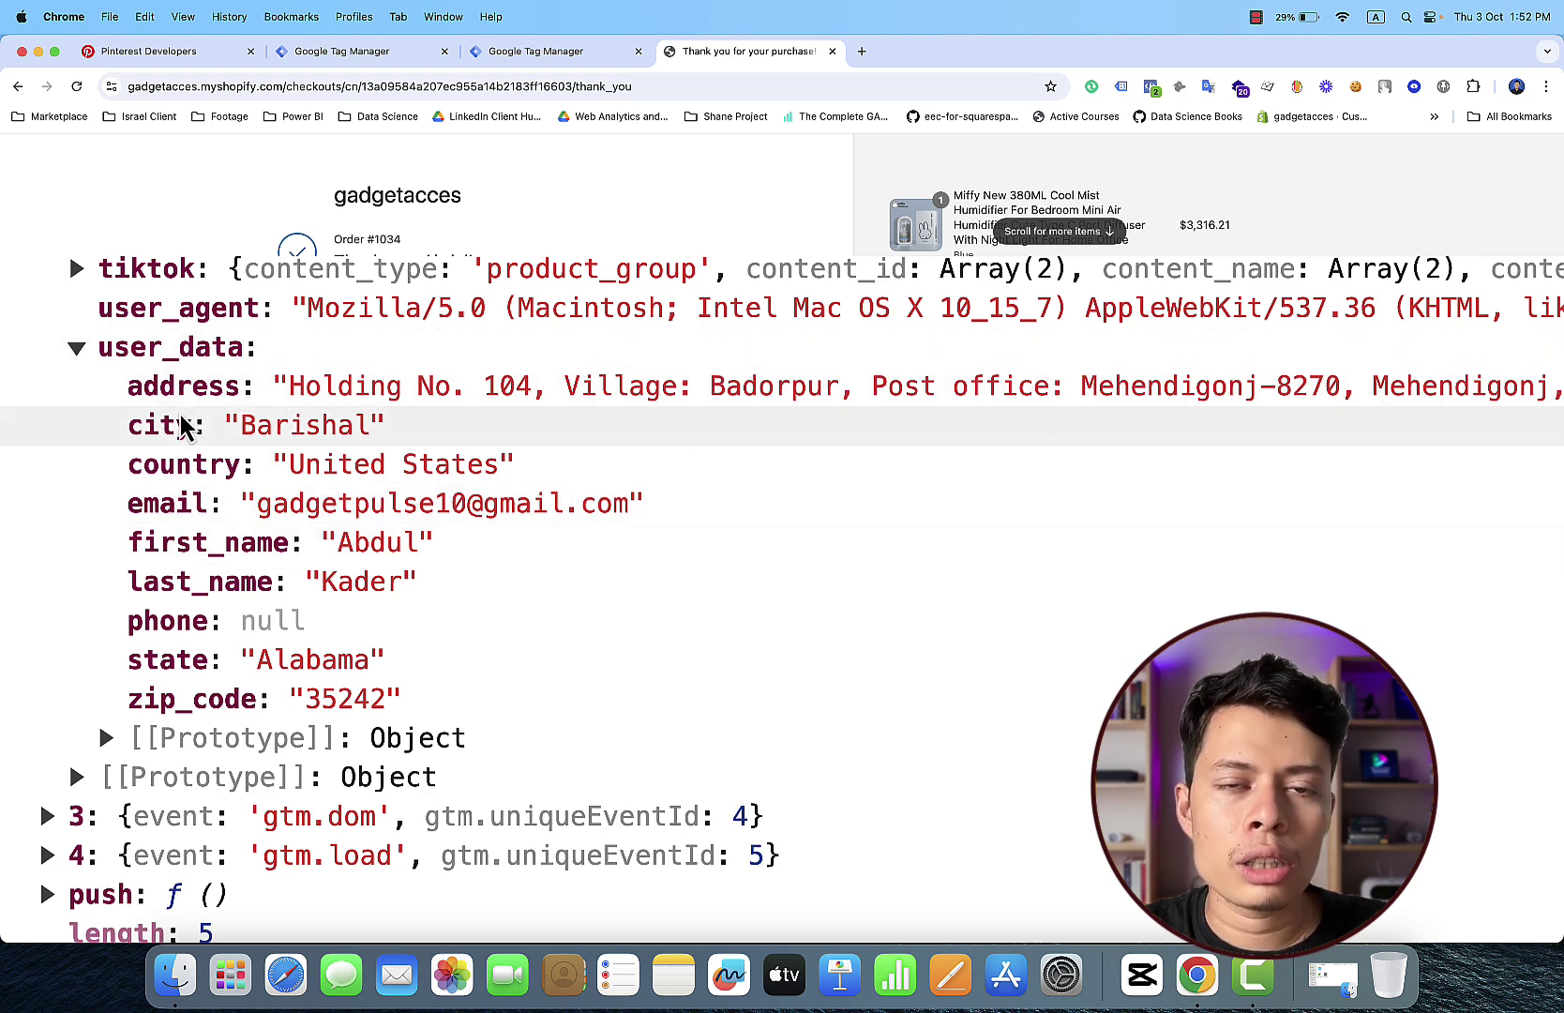
pyautogui.click(415, 59)
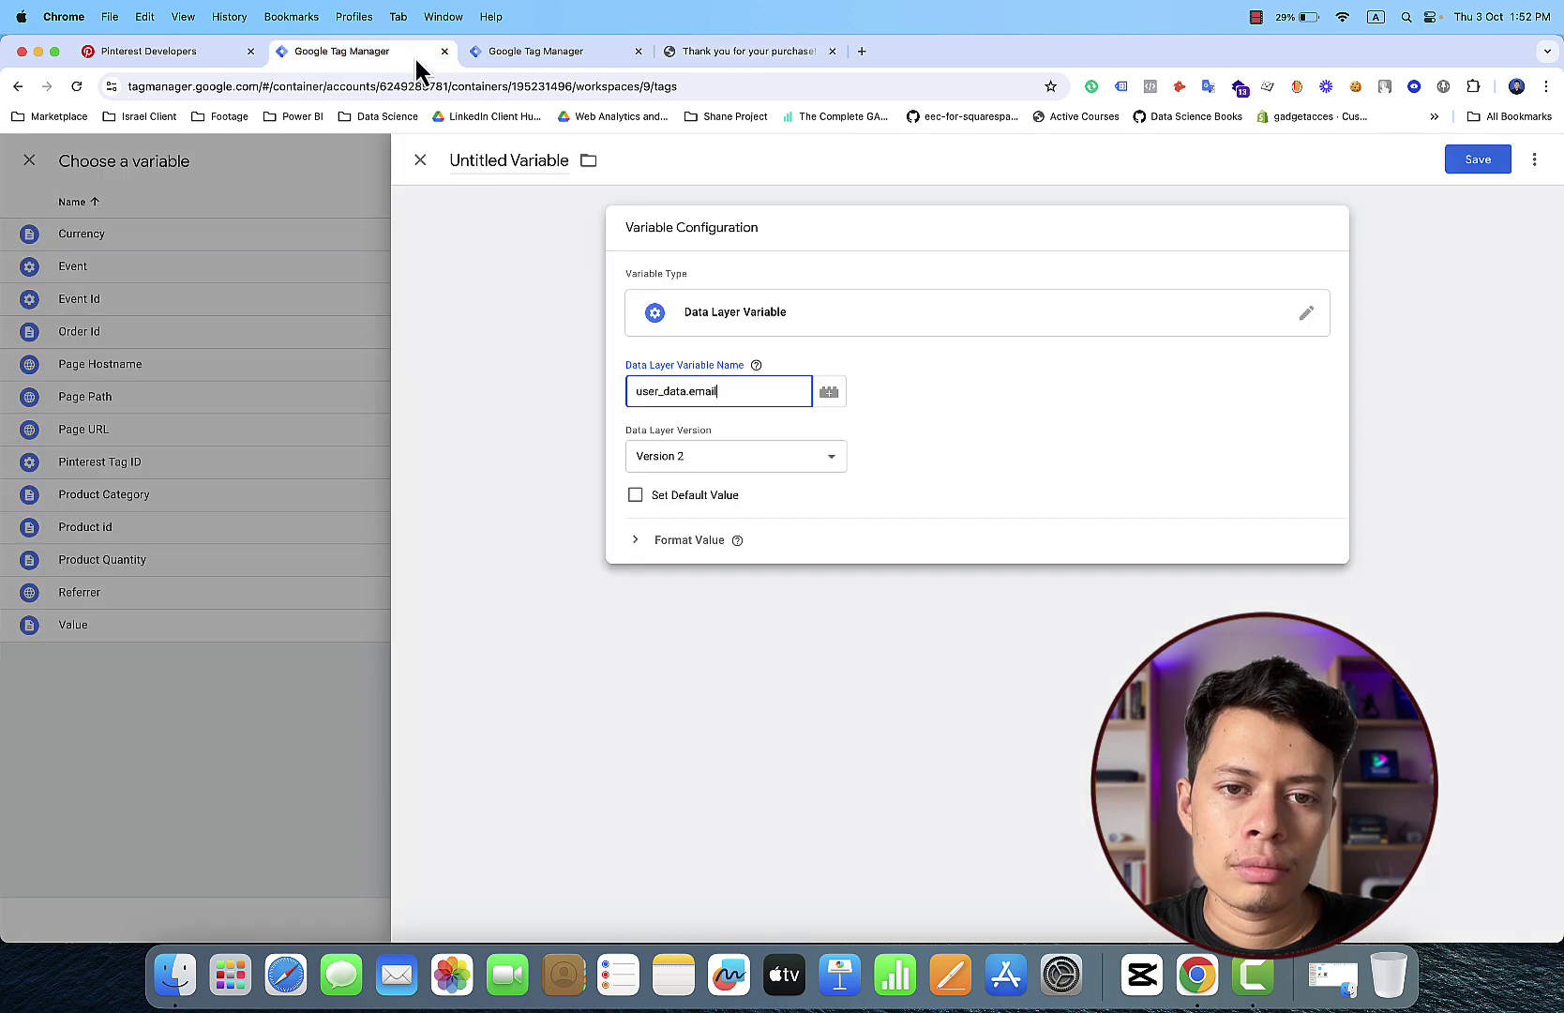
# Step: Title the new variable Email and save it into the tag's Hashed Email field
pyautogui.click(547, 169)
pyautogui.press('super+a')
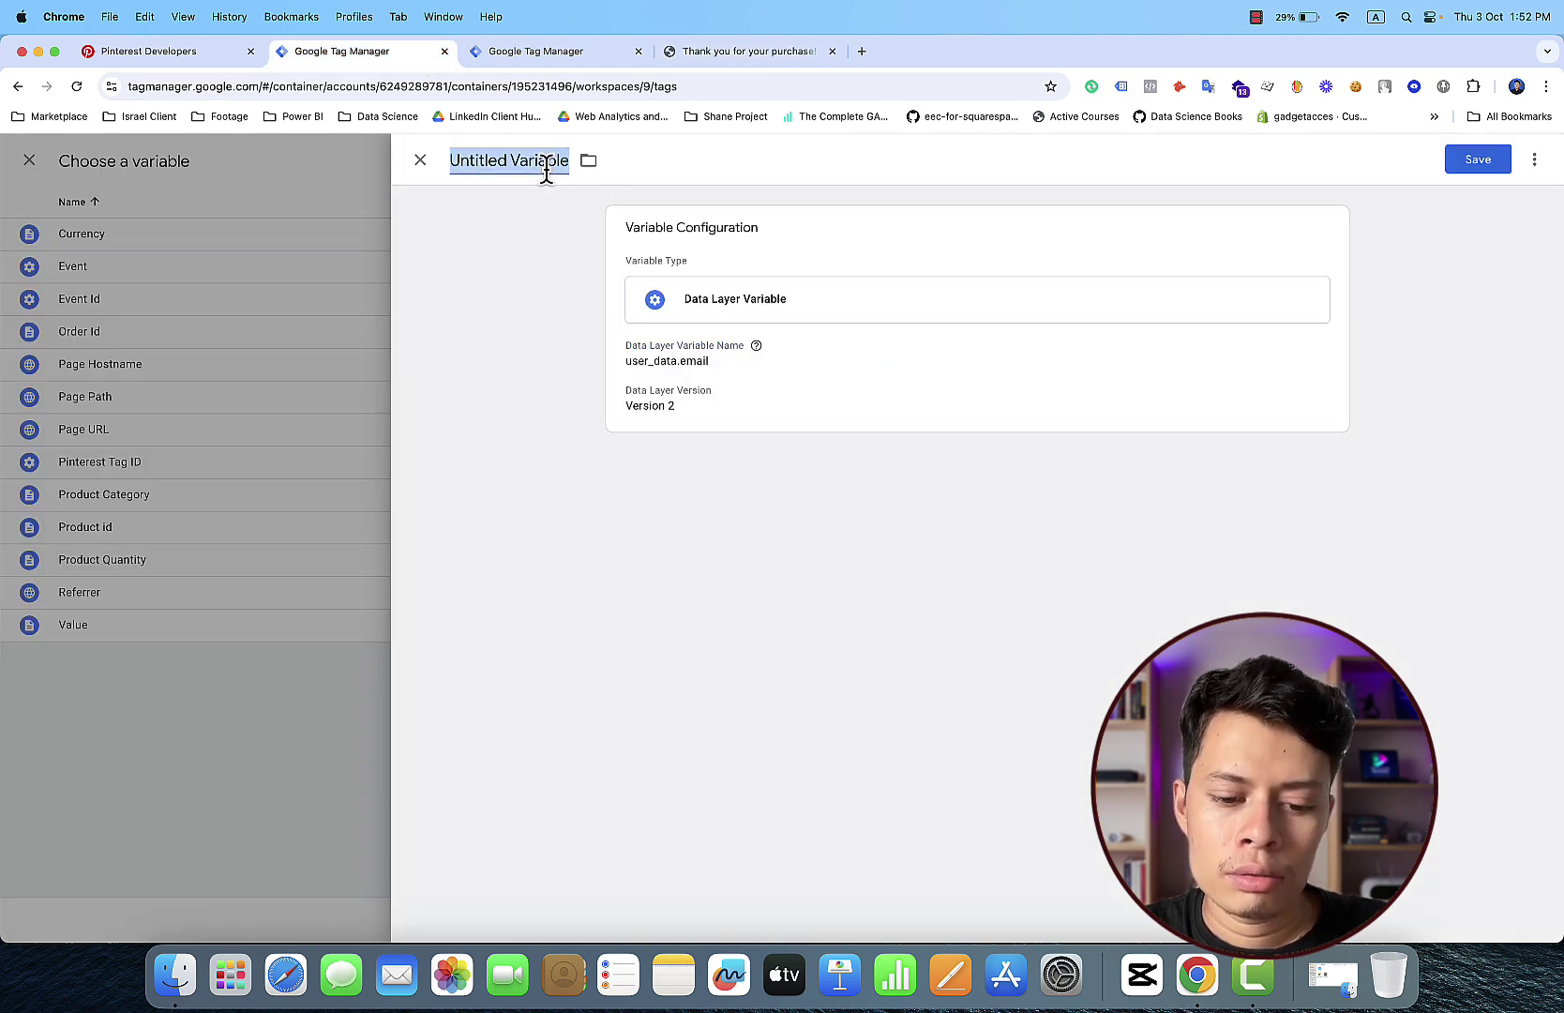
pyautogui.write('Email')
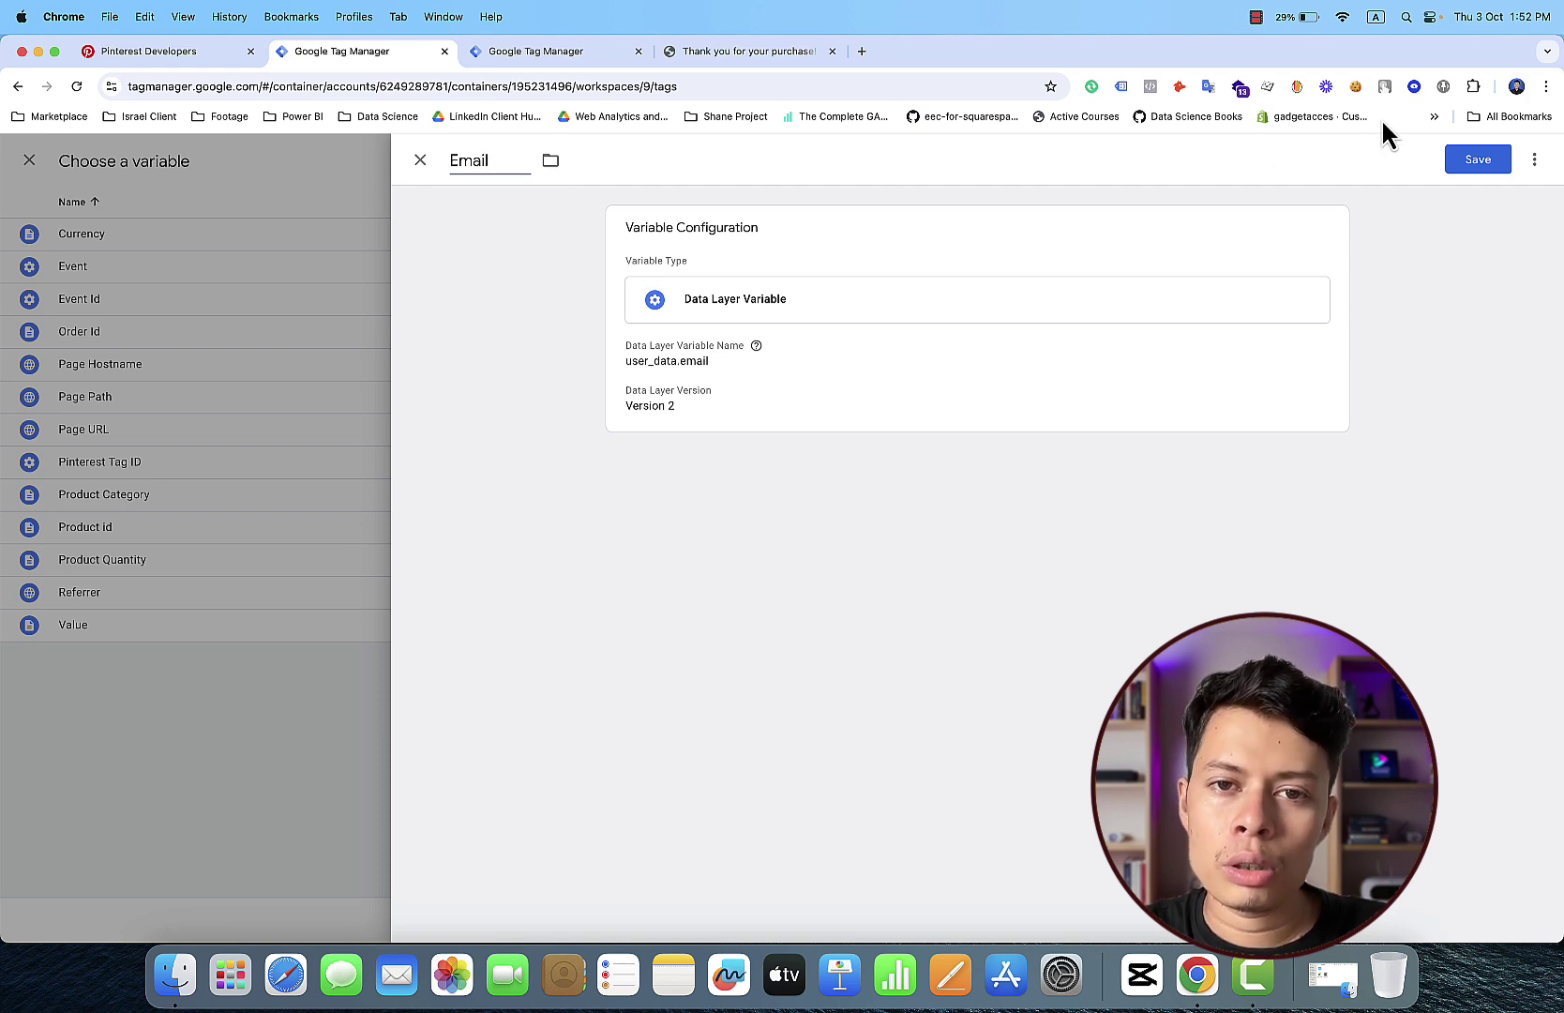
pyautogui.click(1500, 162)
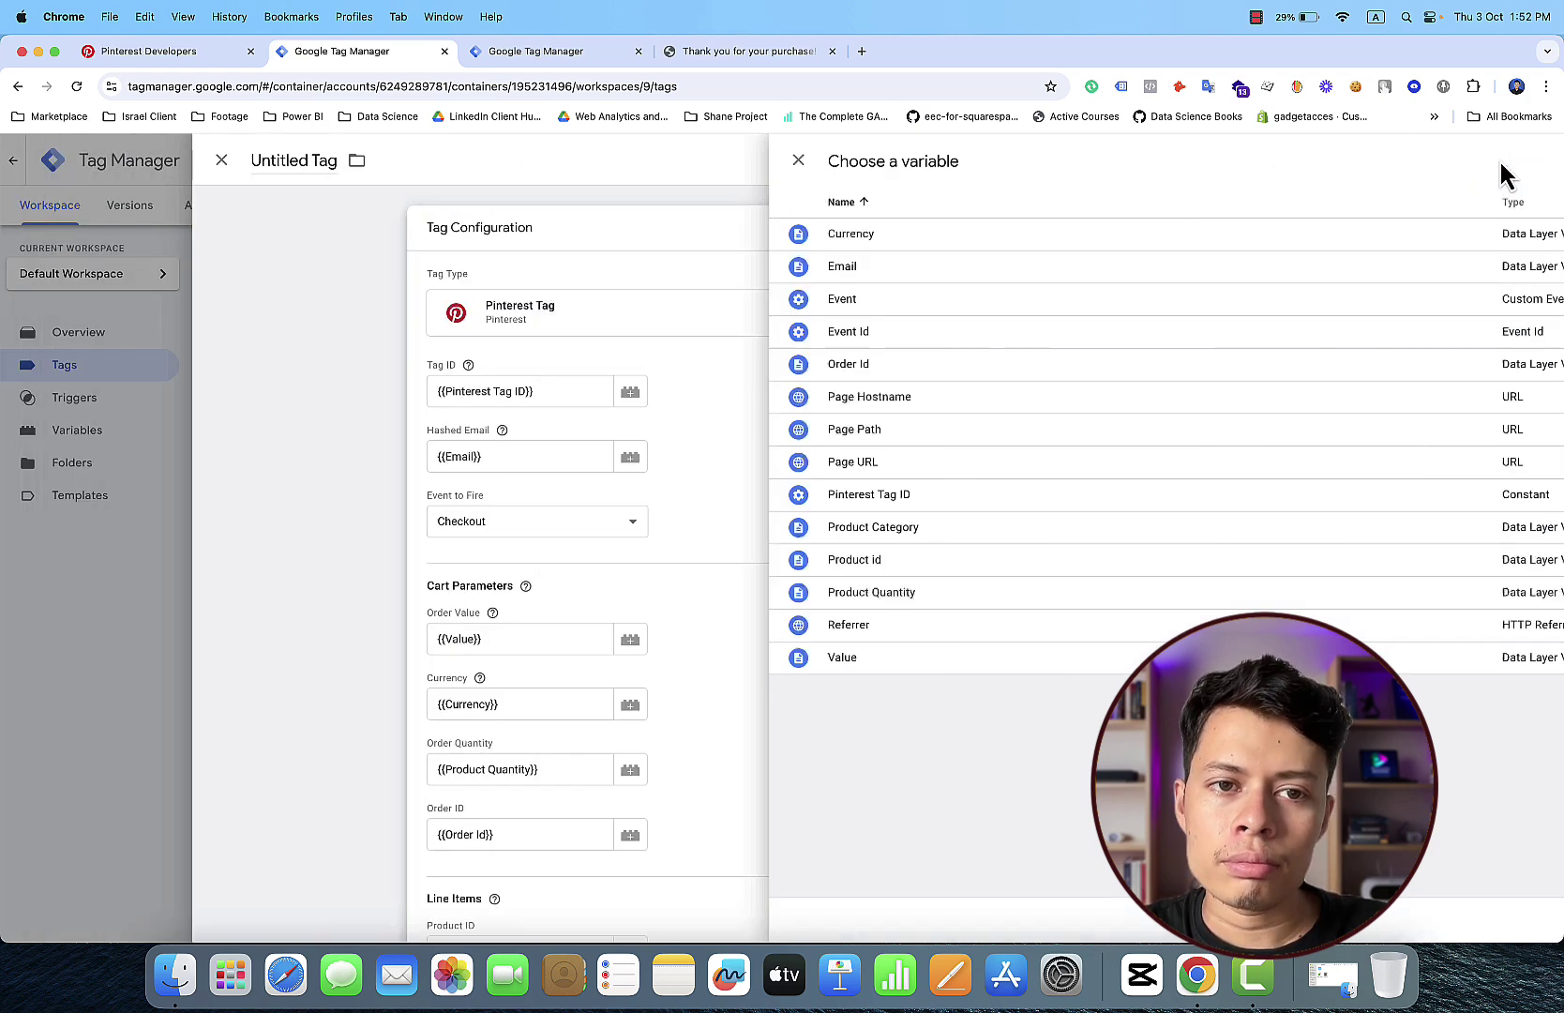
# Step: Add a new Custom Event trigger to the tag with the event name purchase, firing on all custom events
pyautogui.scroll(-10, 1271, 605)
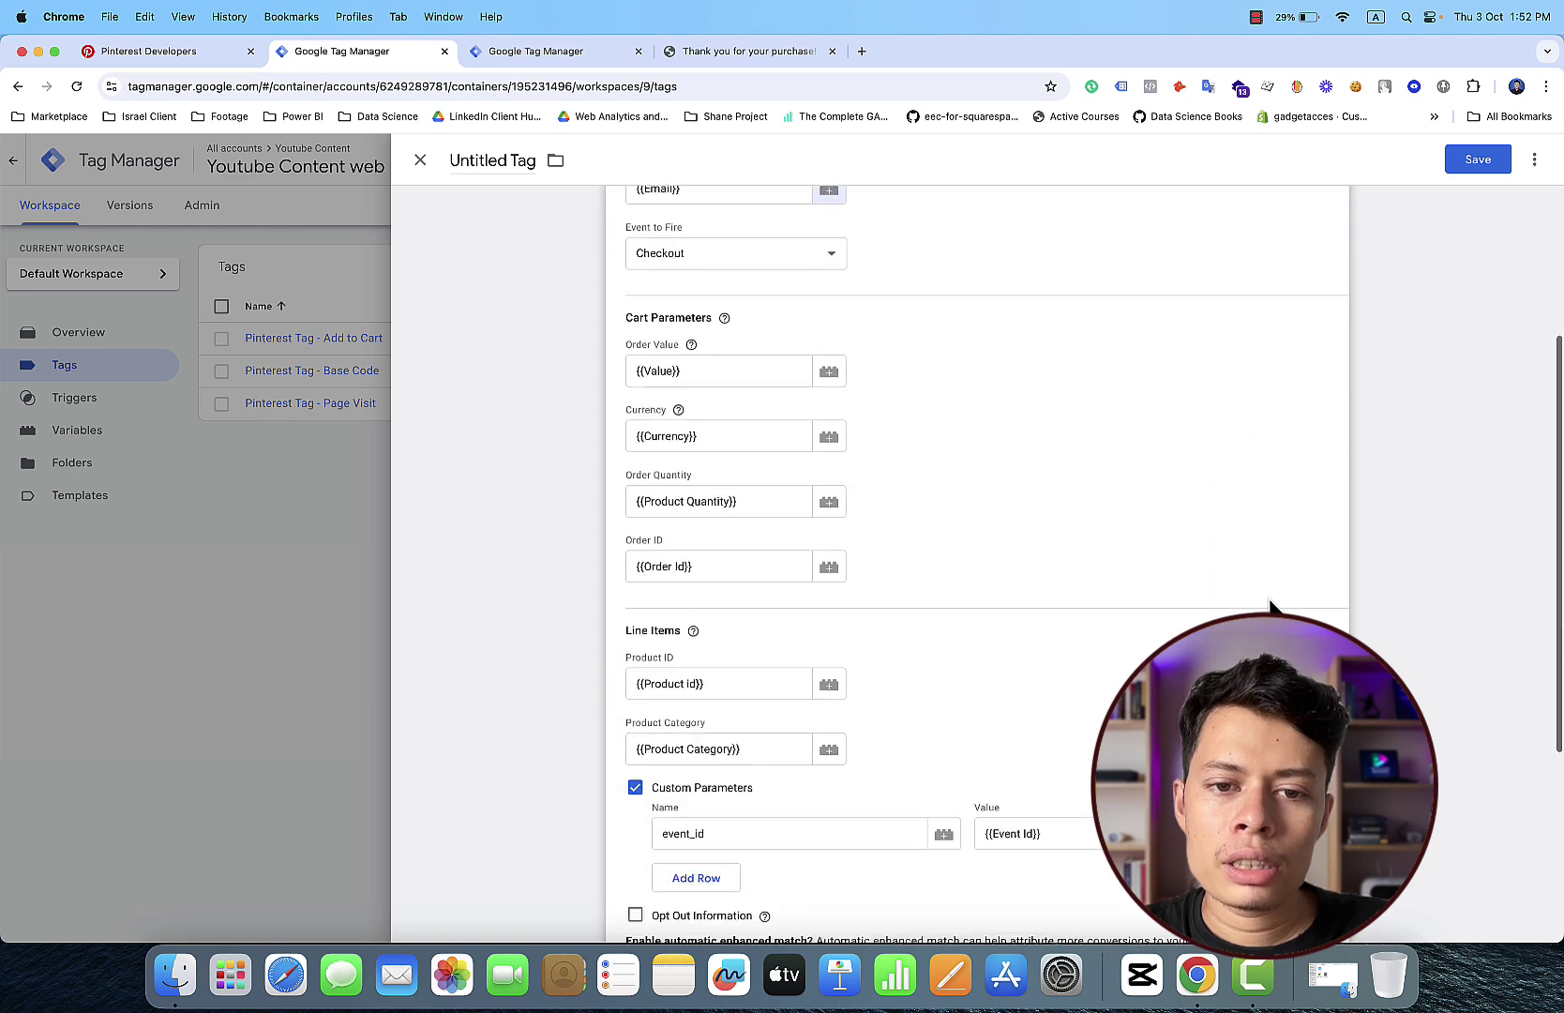
pyautogui.scroll(-1, 1270, 605)
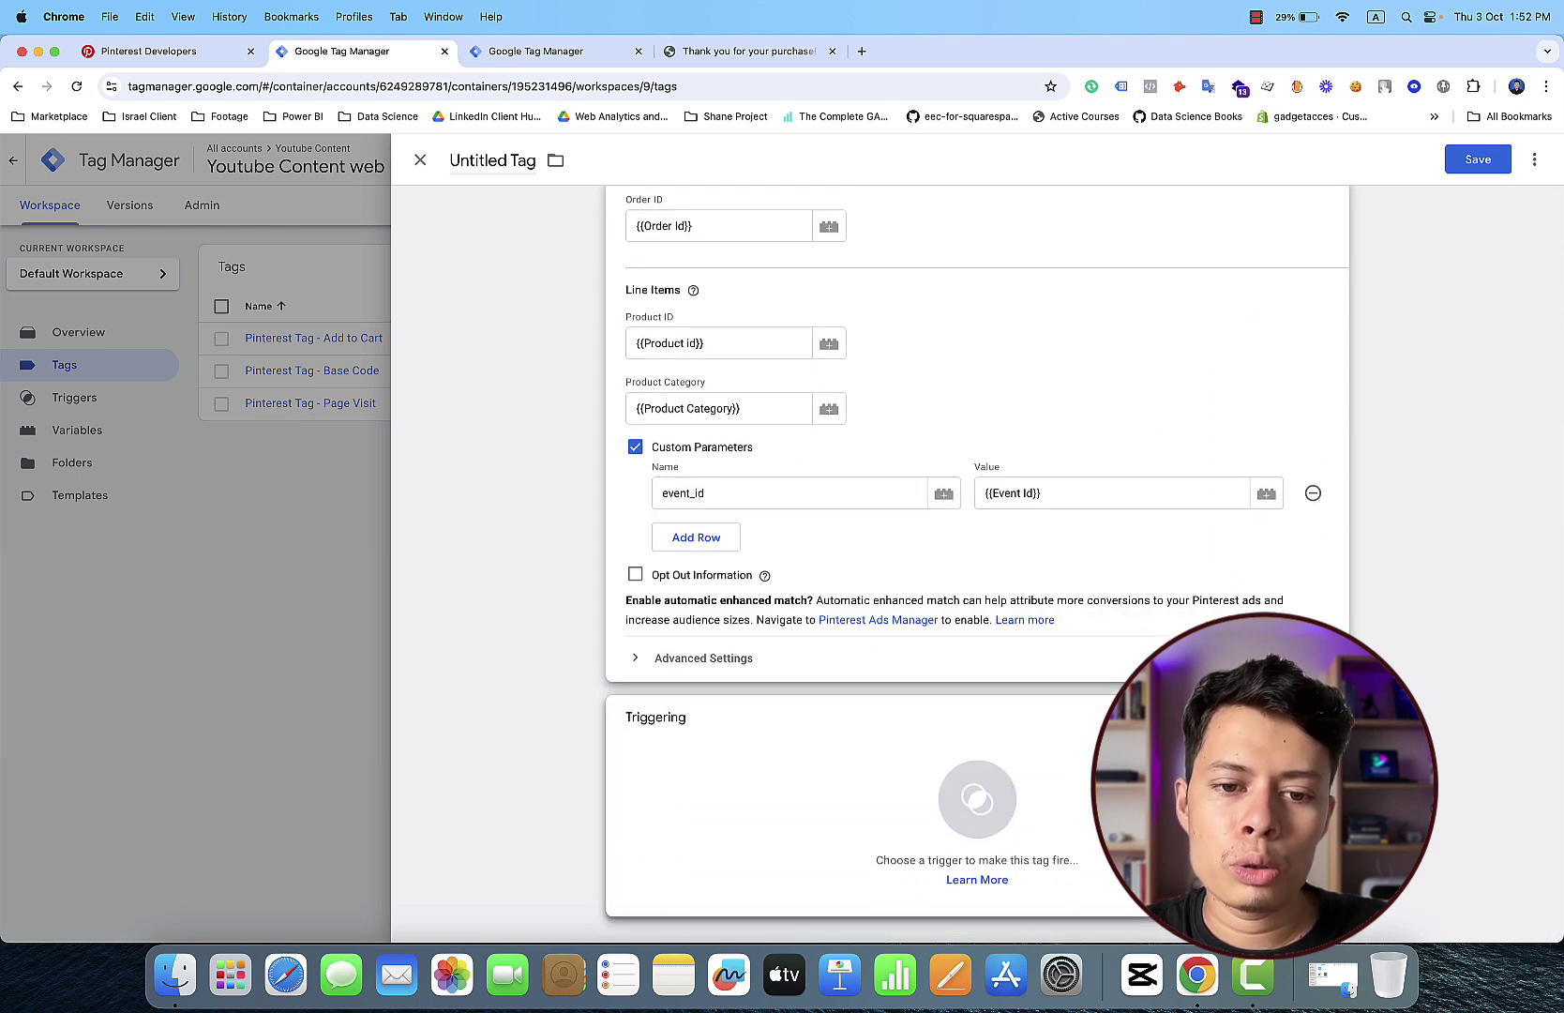
pyautogui.click(978, 799)
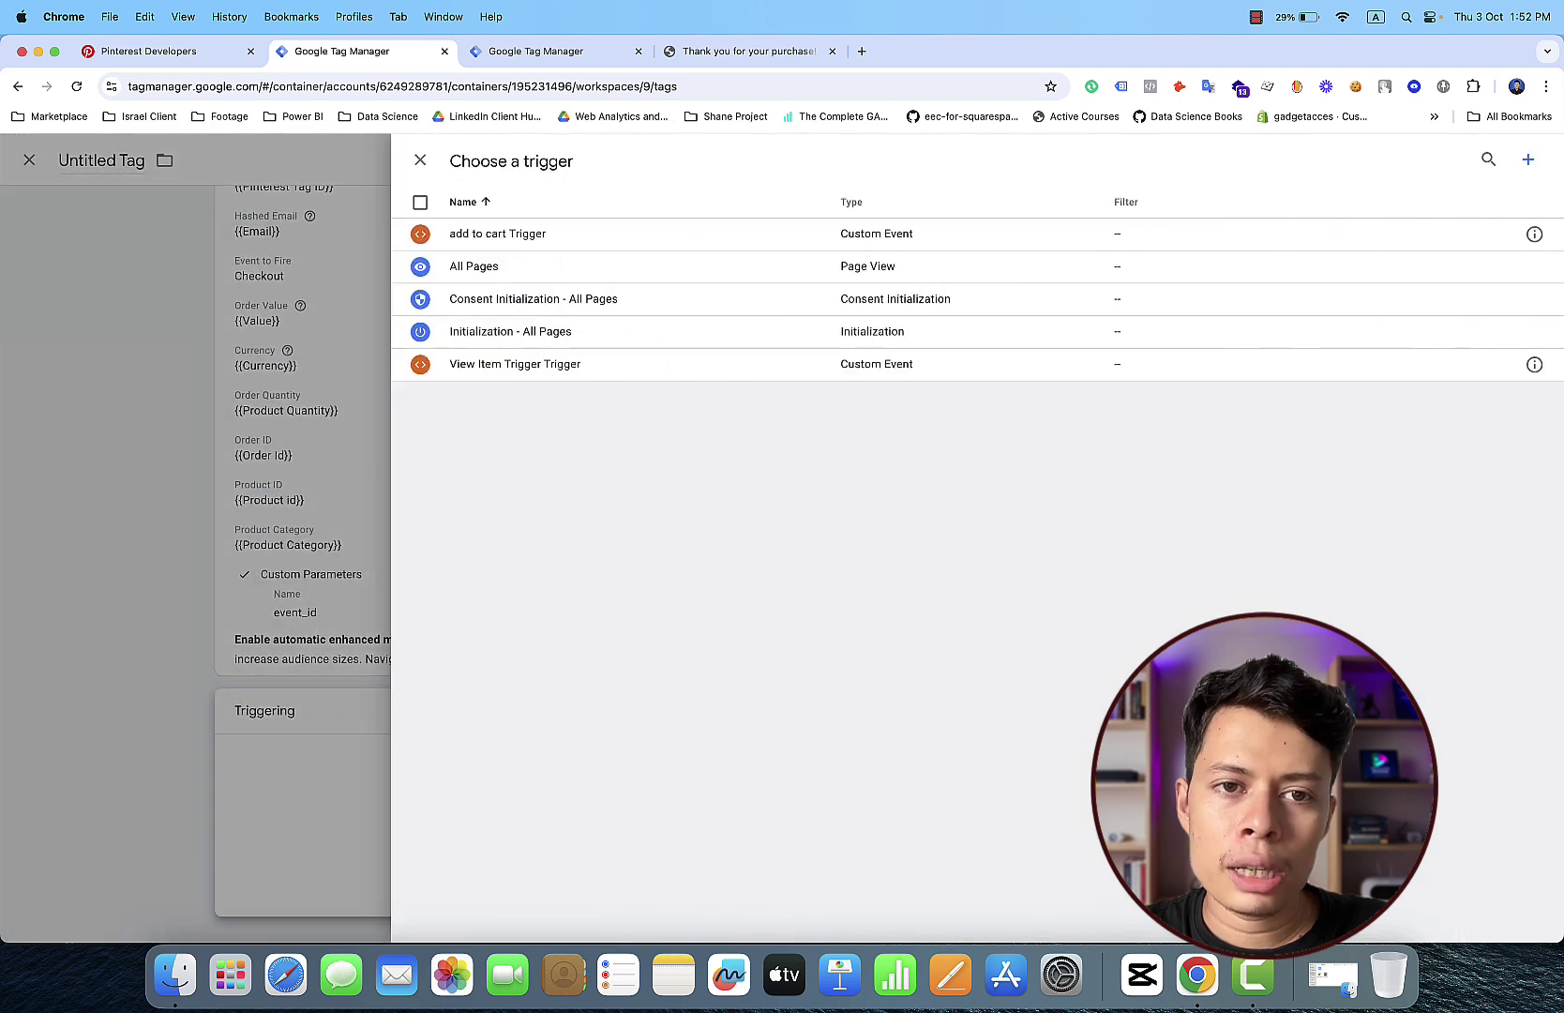
pyautogui.click(1528, 162)
pyautogui.click(1257, 298)
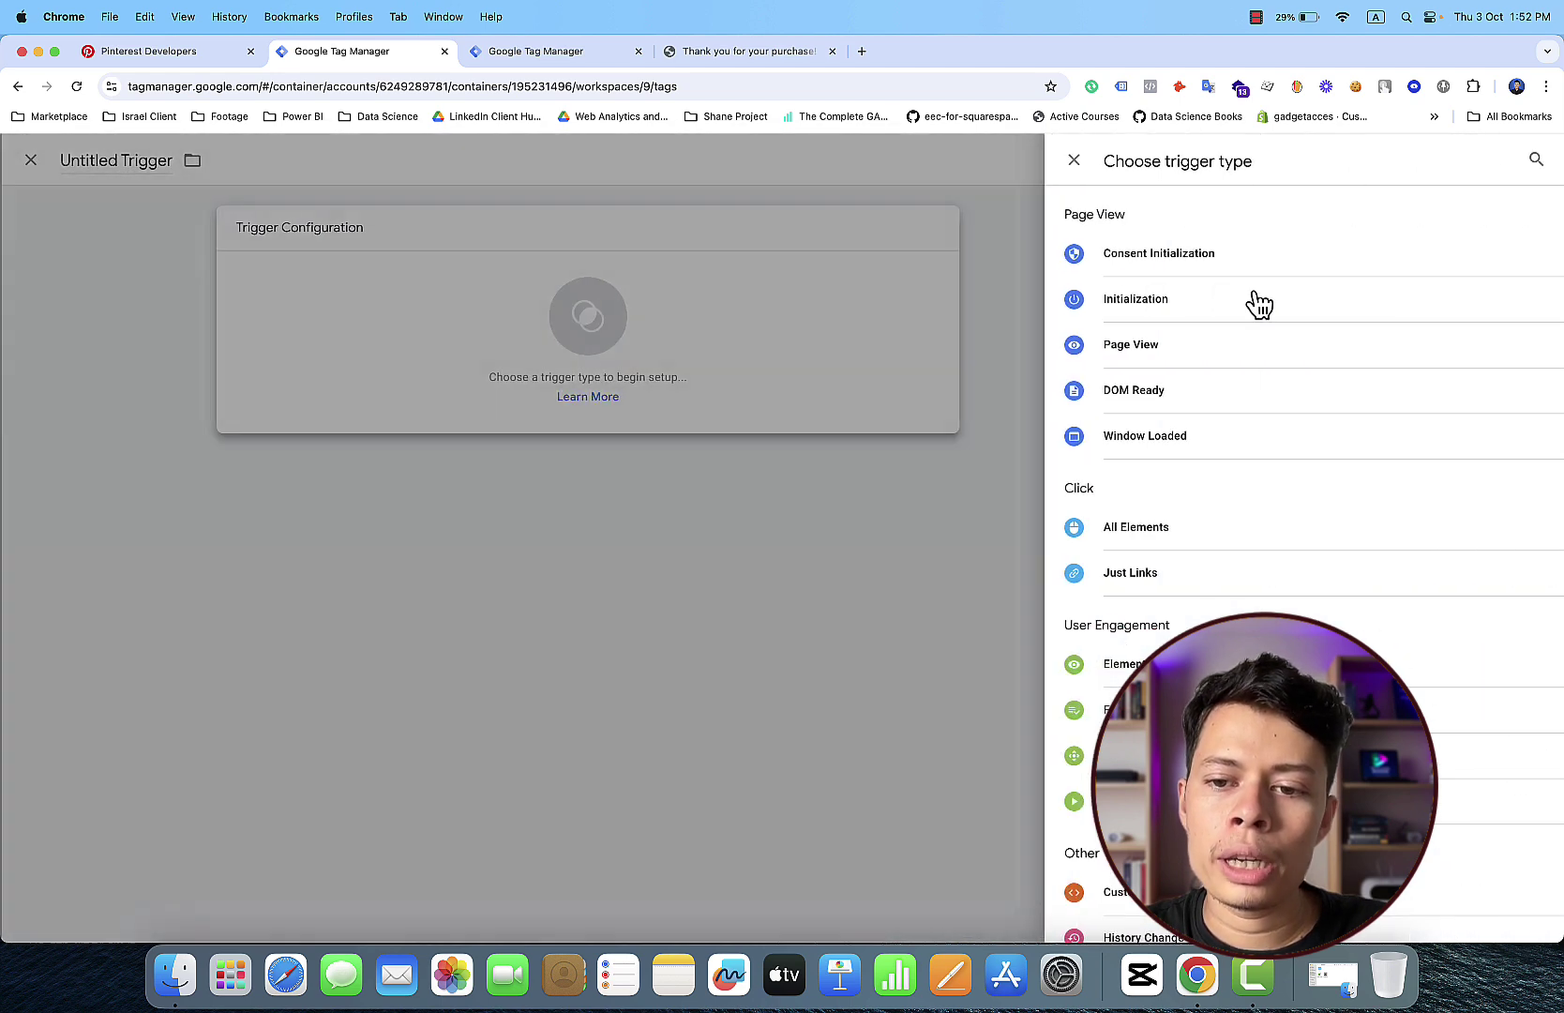
pyautogui.click(1121, 891)
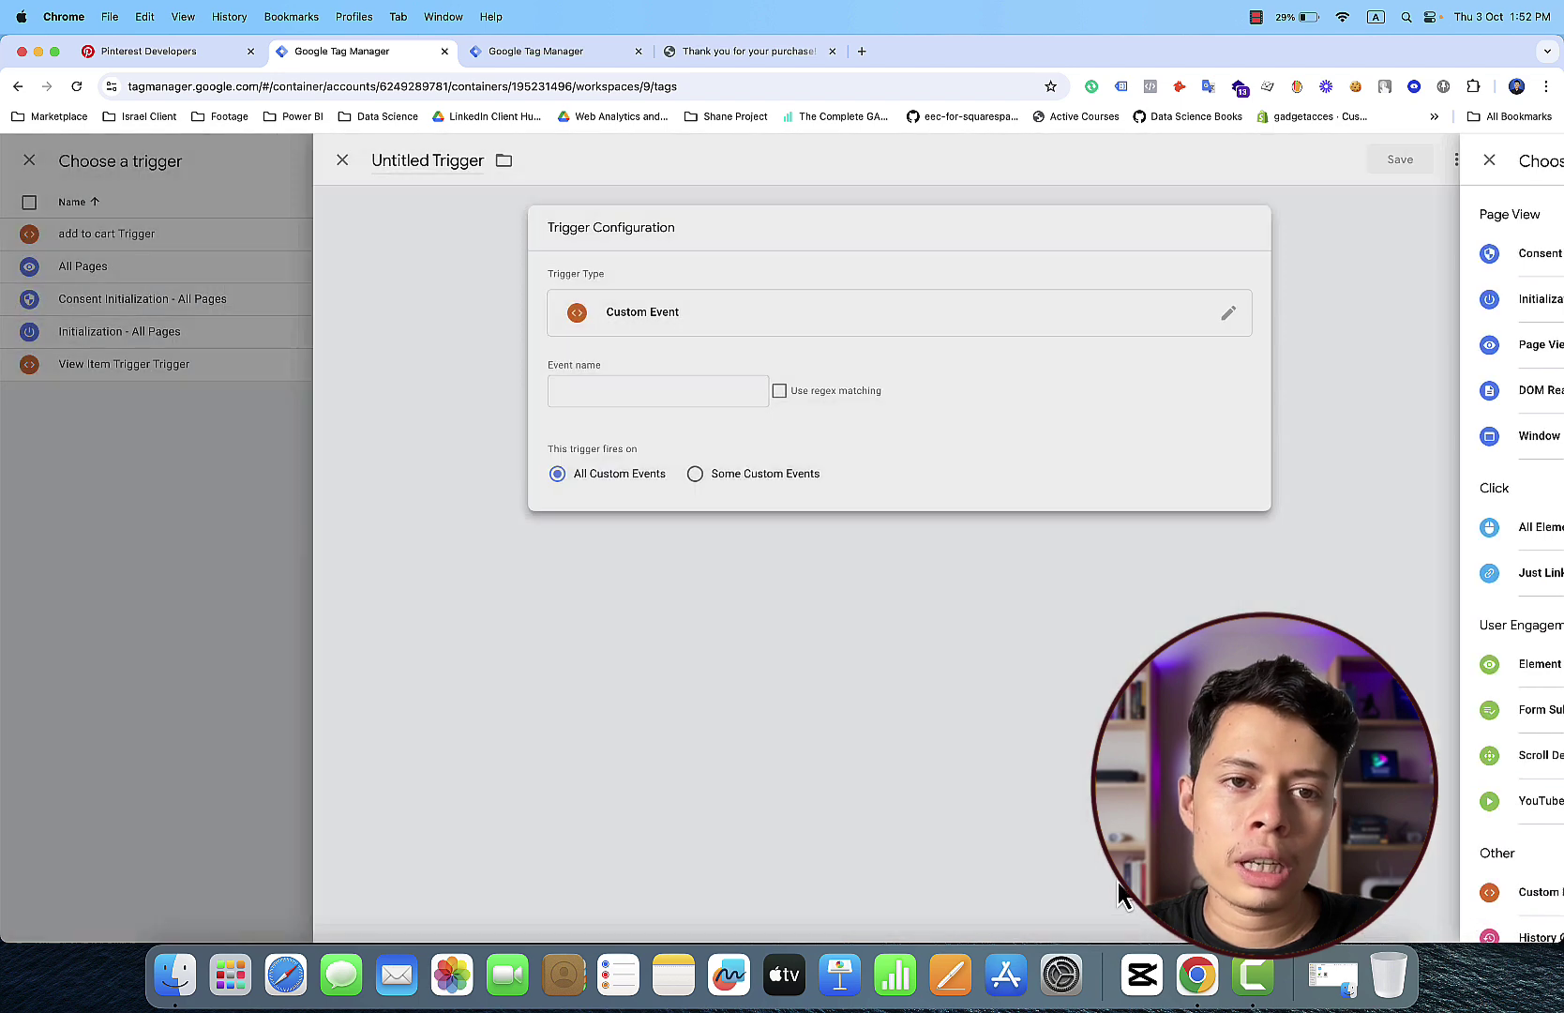
pyautogui.click(687, 392)
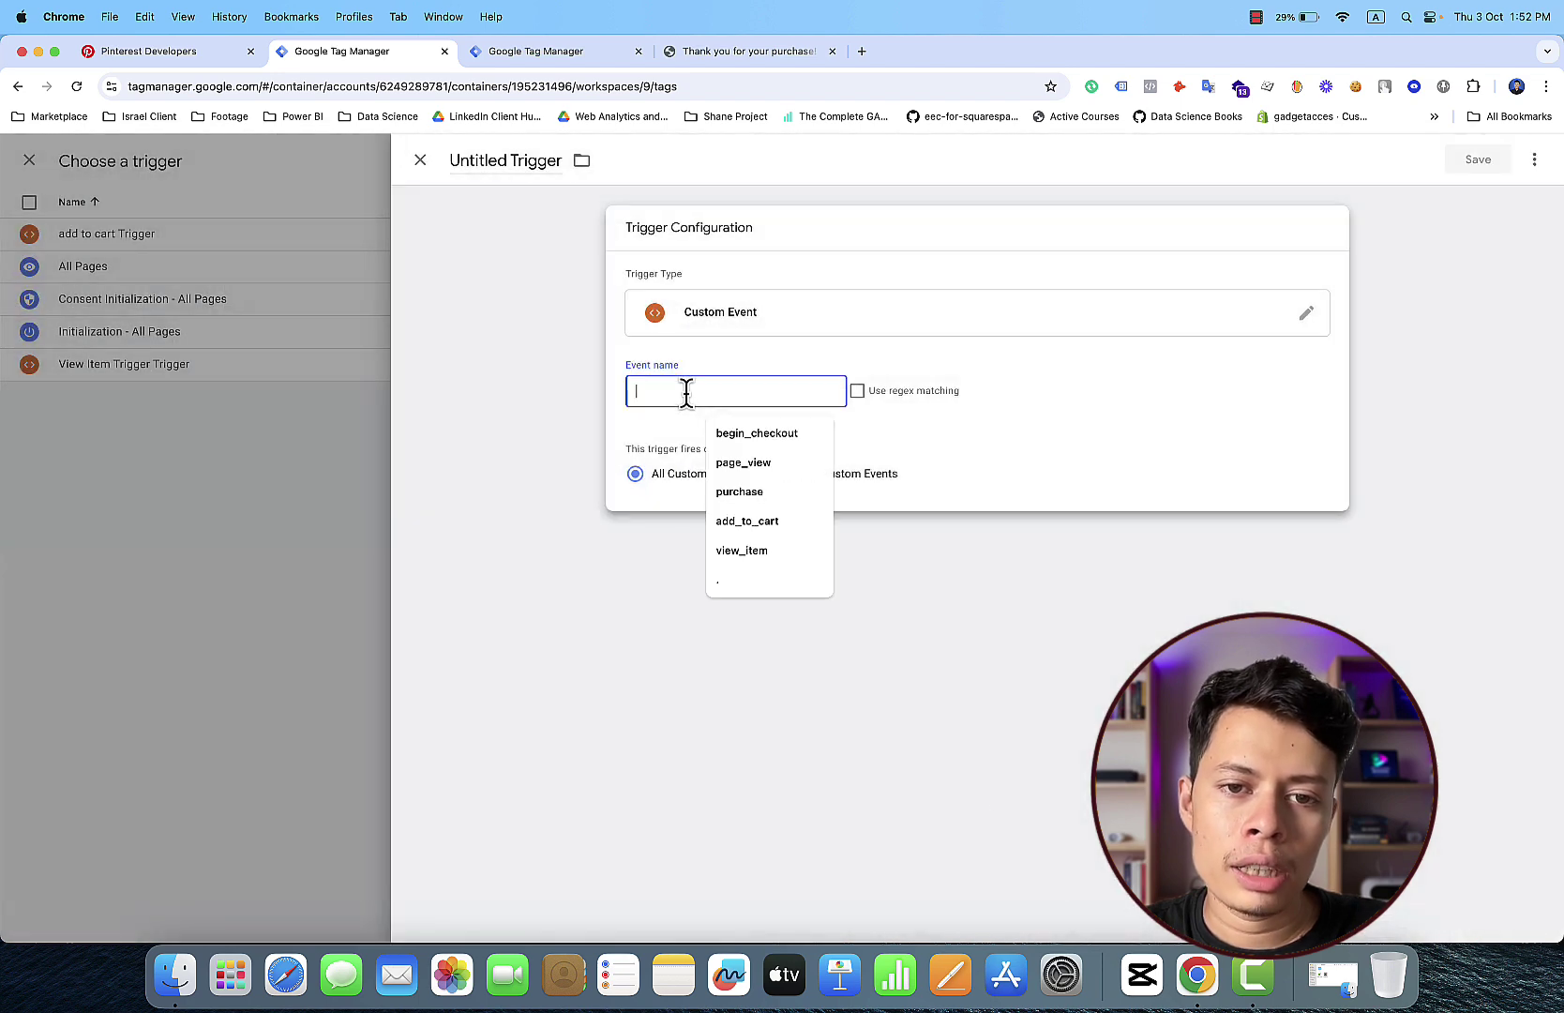
pyautogui.click(738, 497)
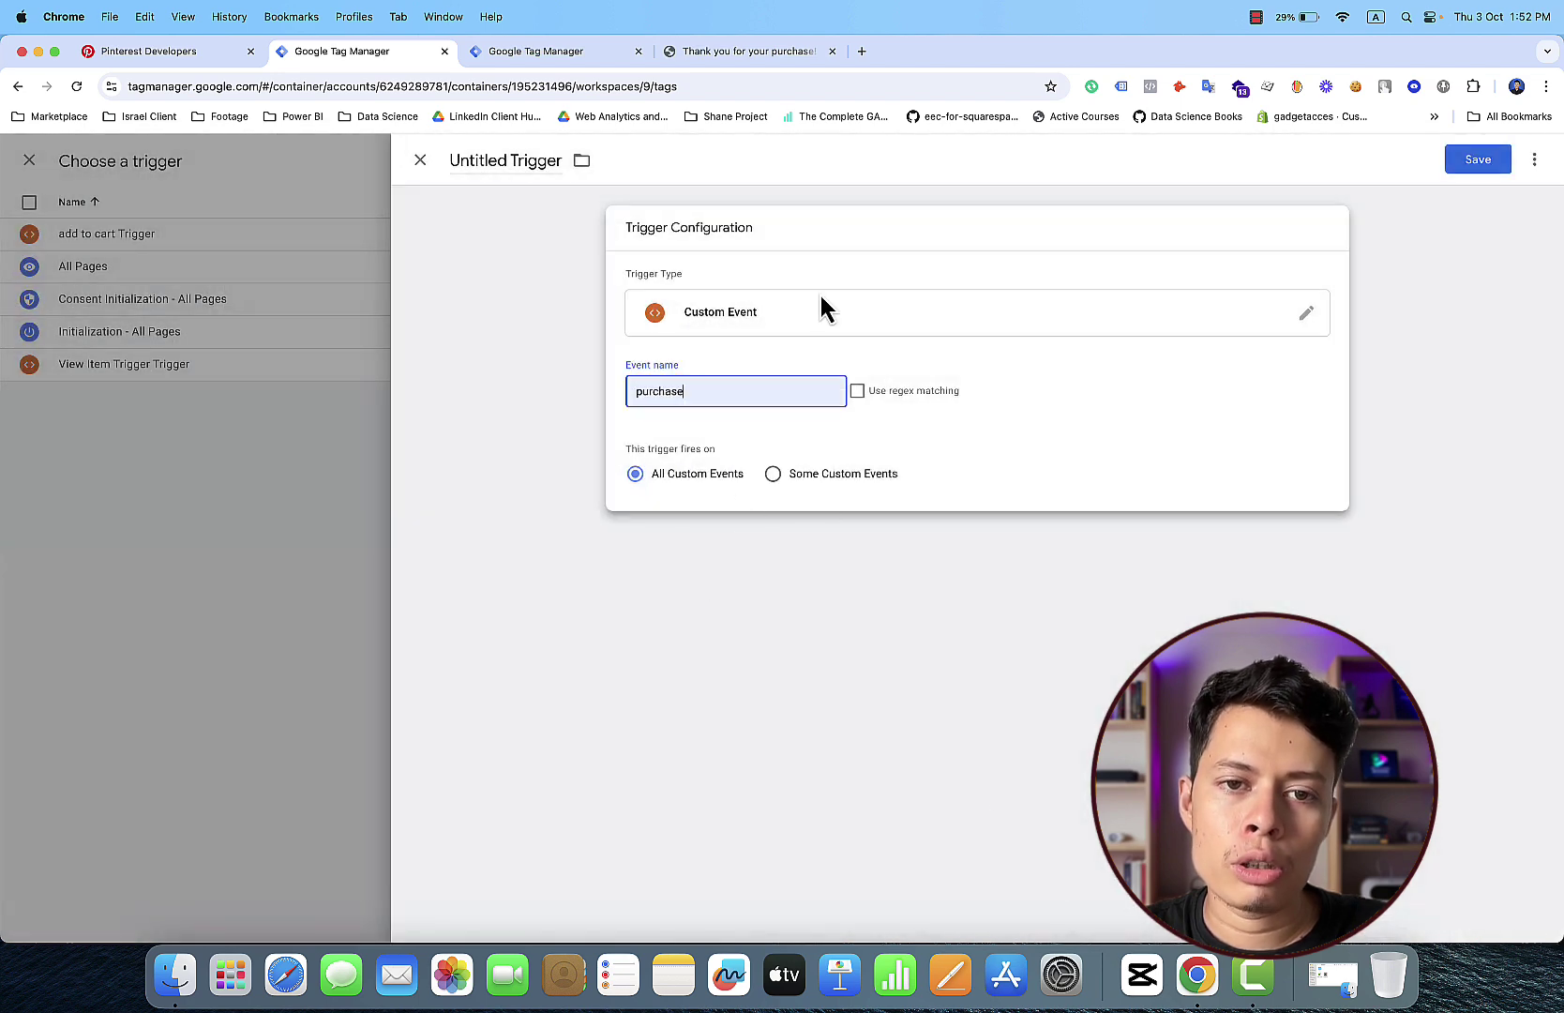
# Step: Check the event name of the purchase entry in the thank-you page's dataLayer console output, and return to the trigger
pyautogui.click(789, 51)
pyautogui.scroll(10, 533, 322)
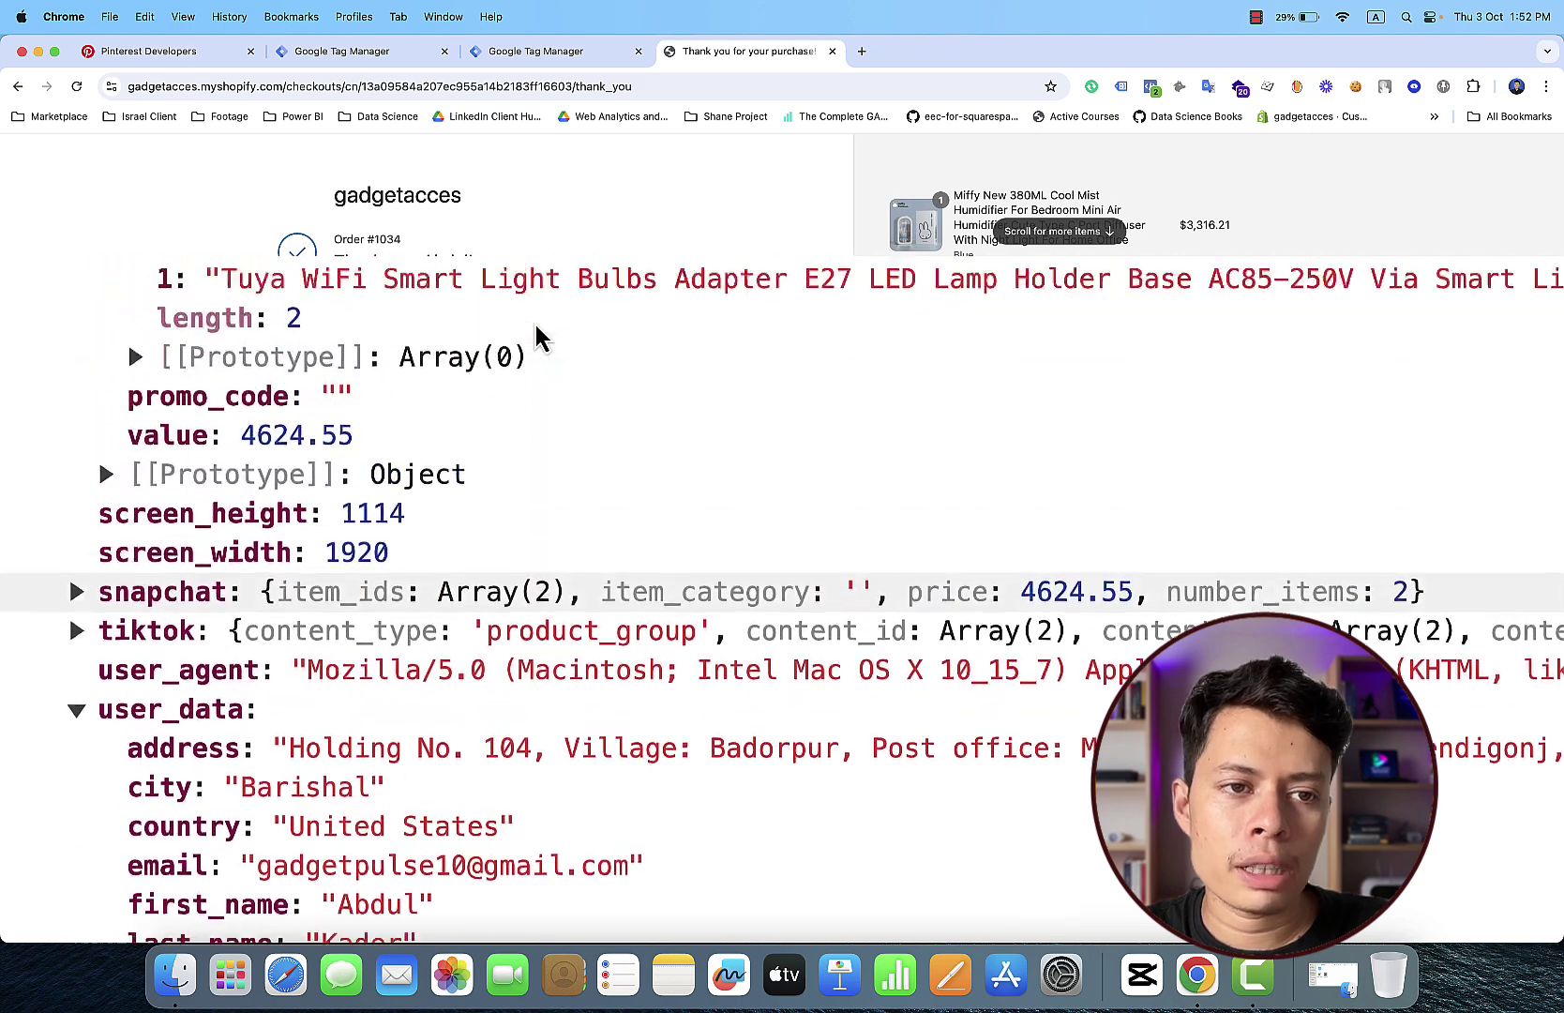
pyautogui.scroll(8, 535, 325)
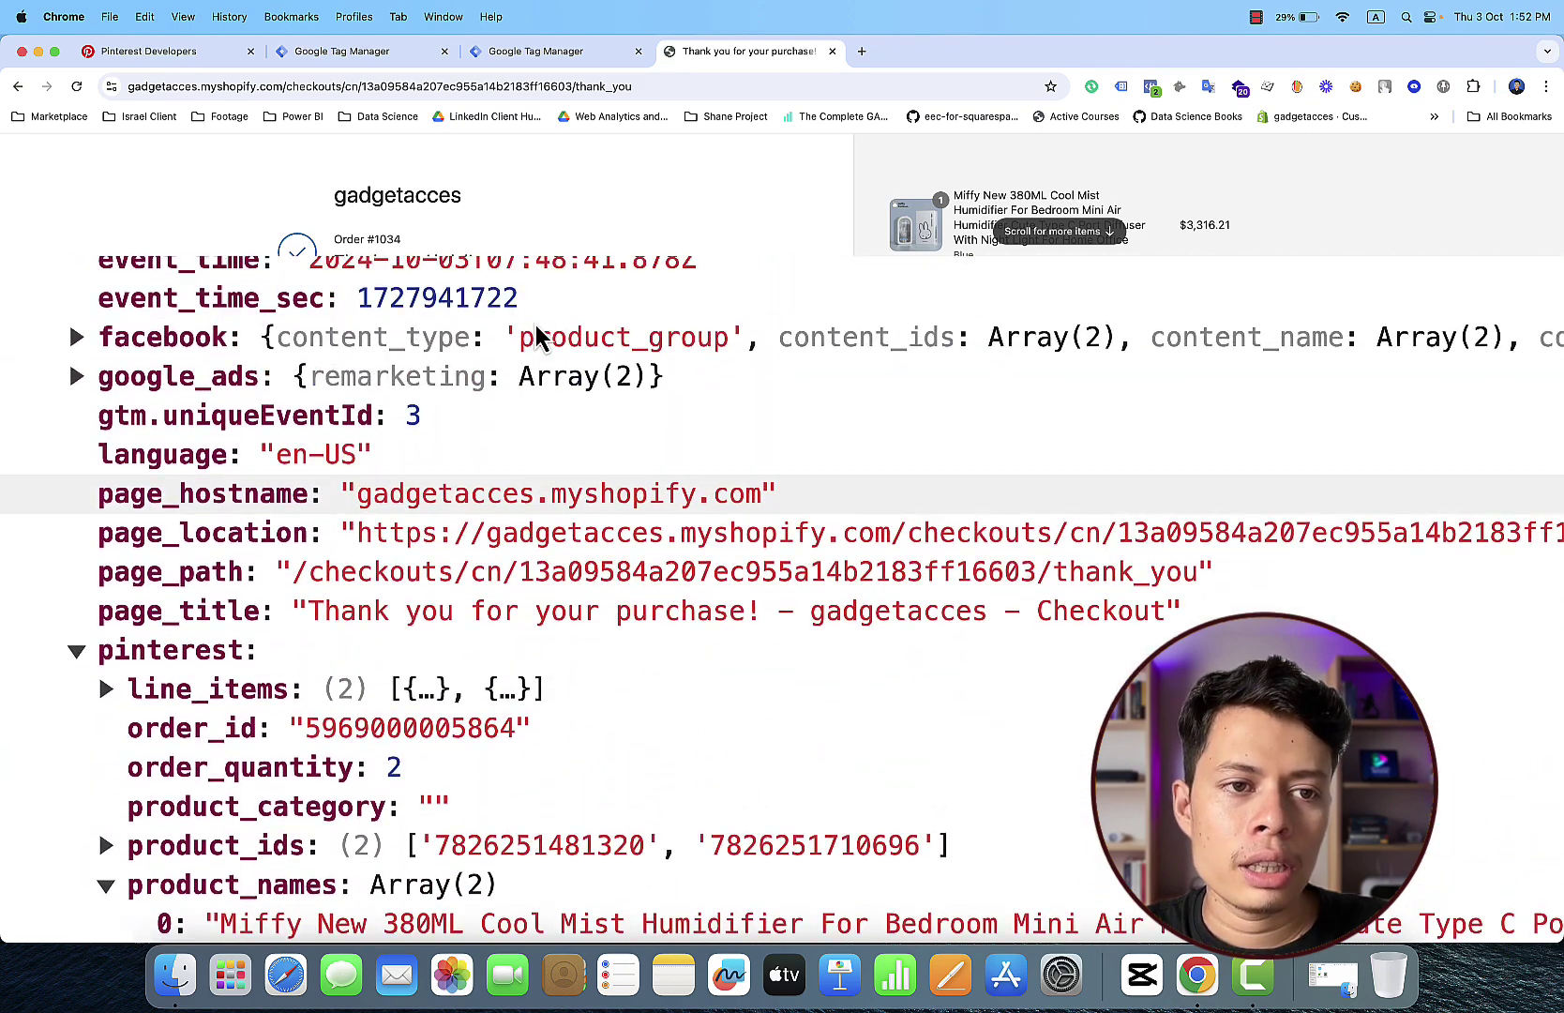
pyautogui.scroll(3, 536, 333)
pyautogui.scroll(-4, 535, 334)
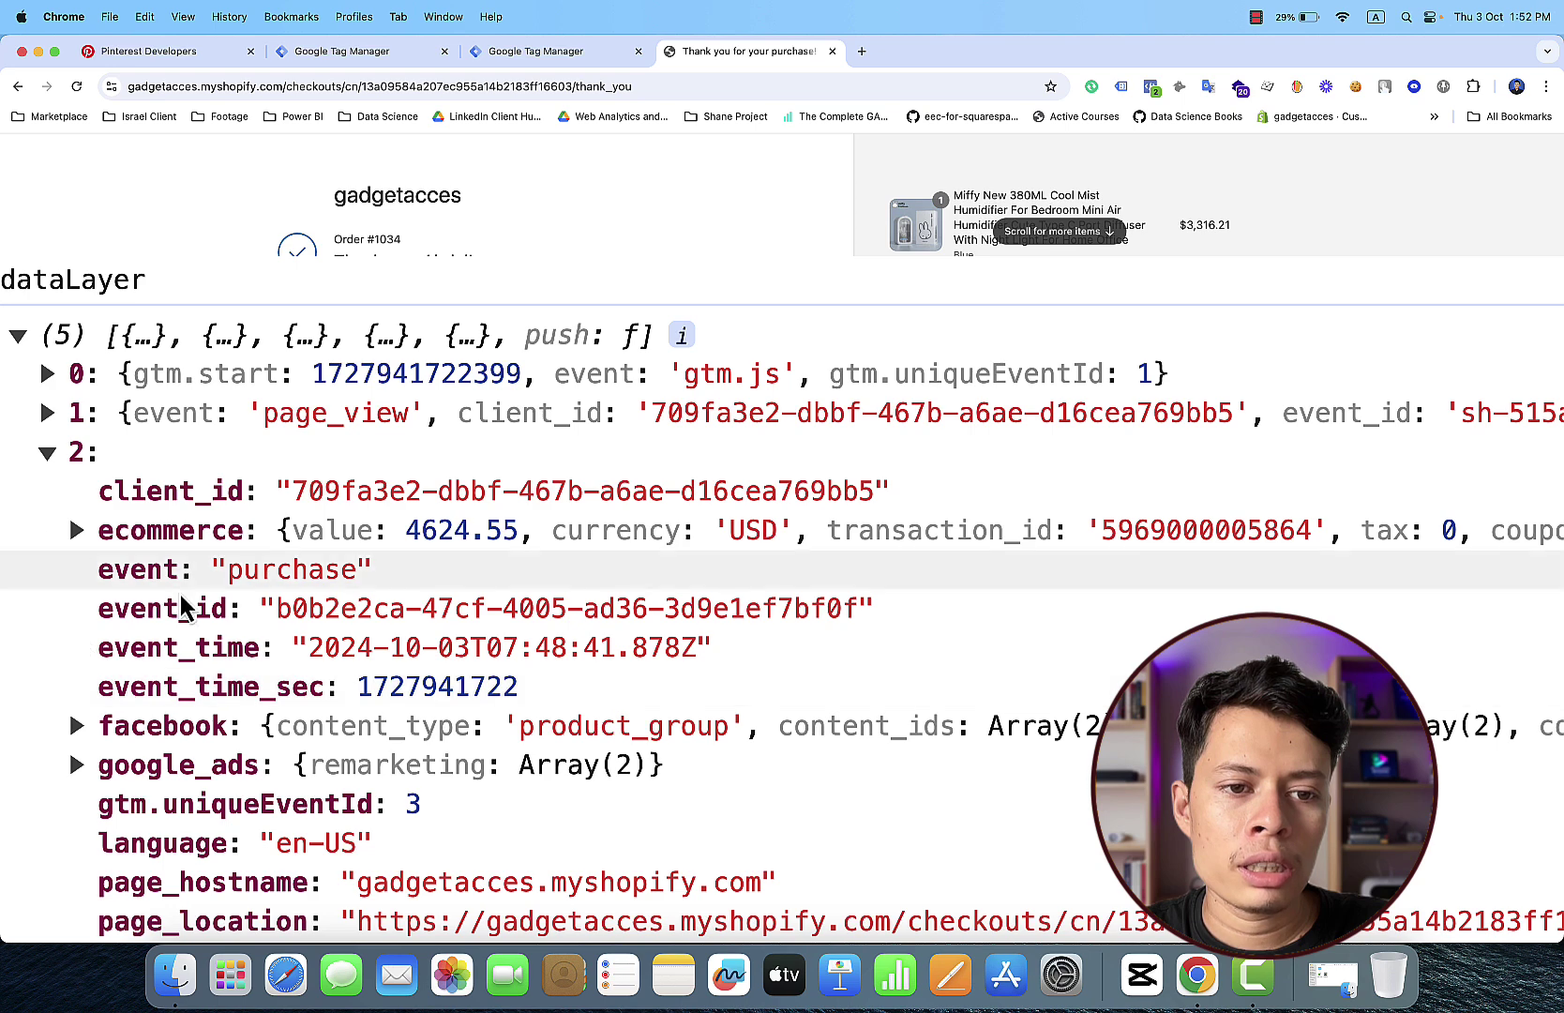
pyautogui.click(370, 56)
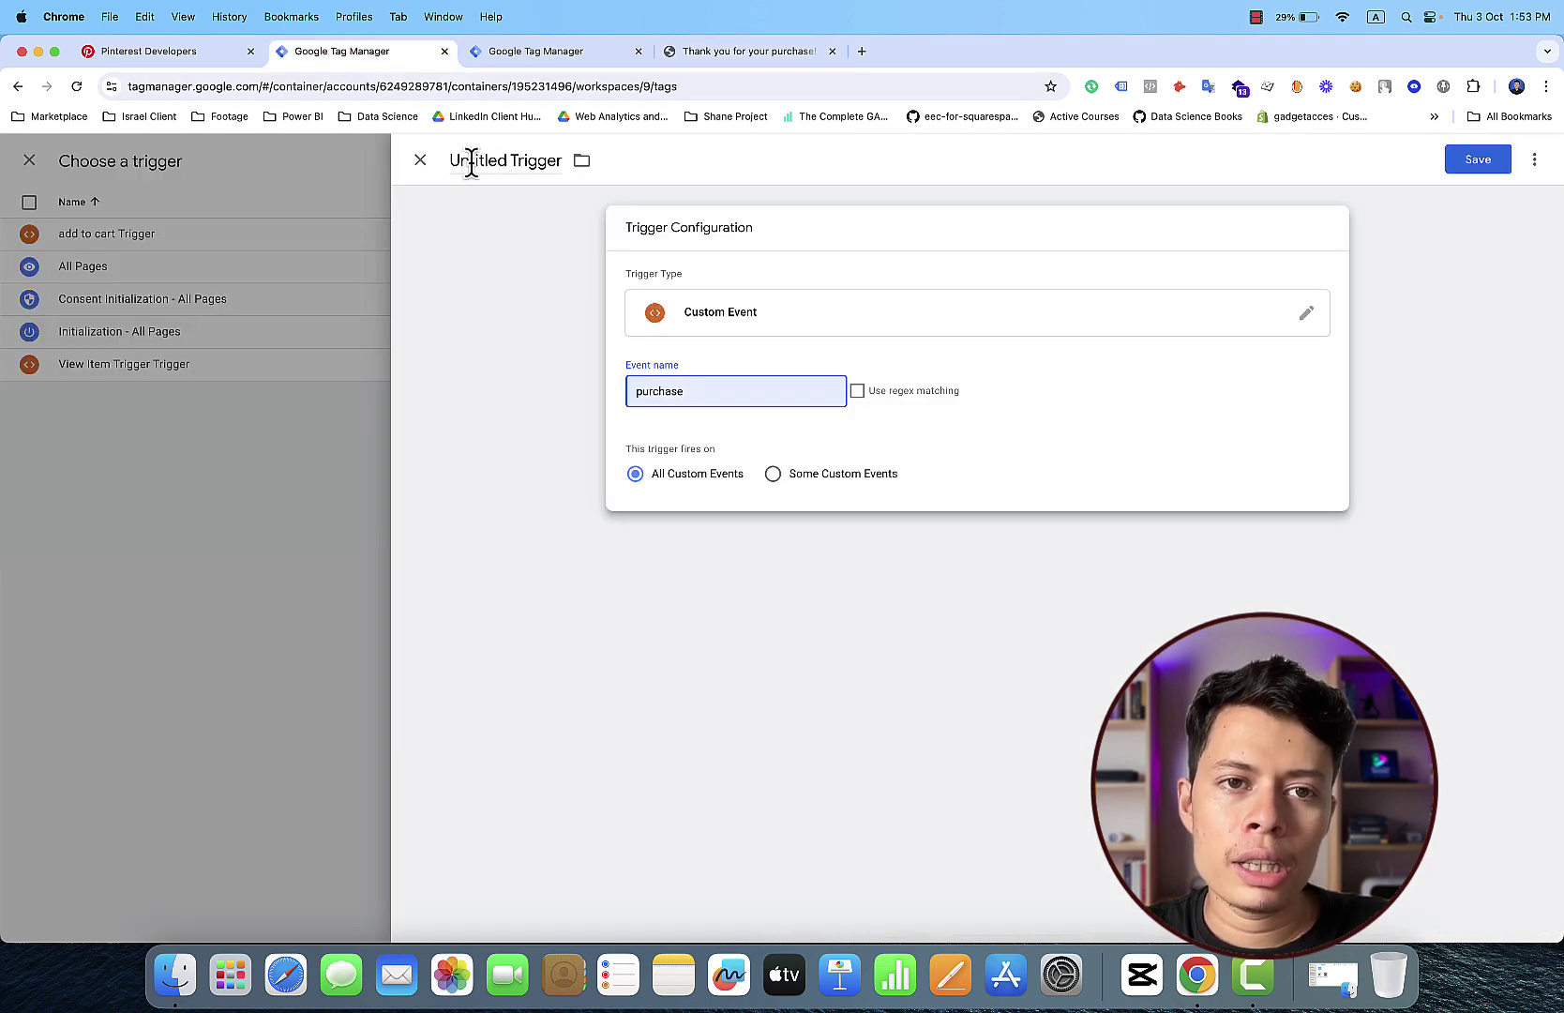
# Step: Name the trigger purchase Trigger and save it as the tag's firing trigger
pyautogui.click(506, 162)
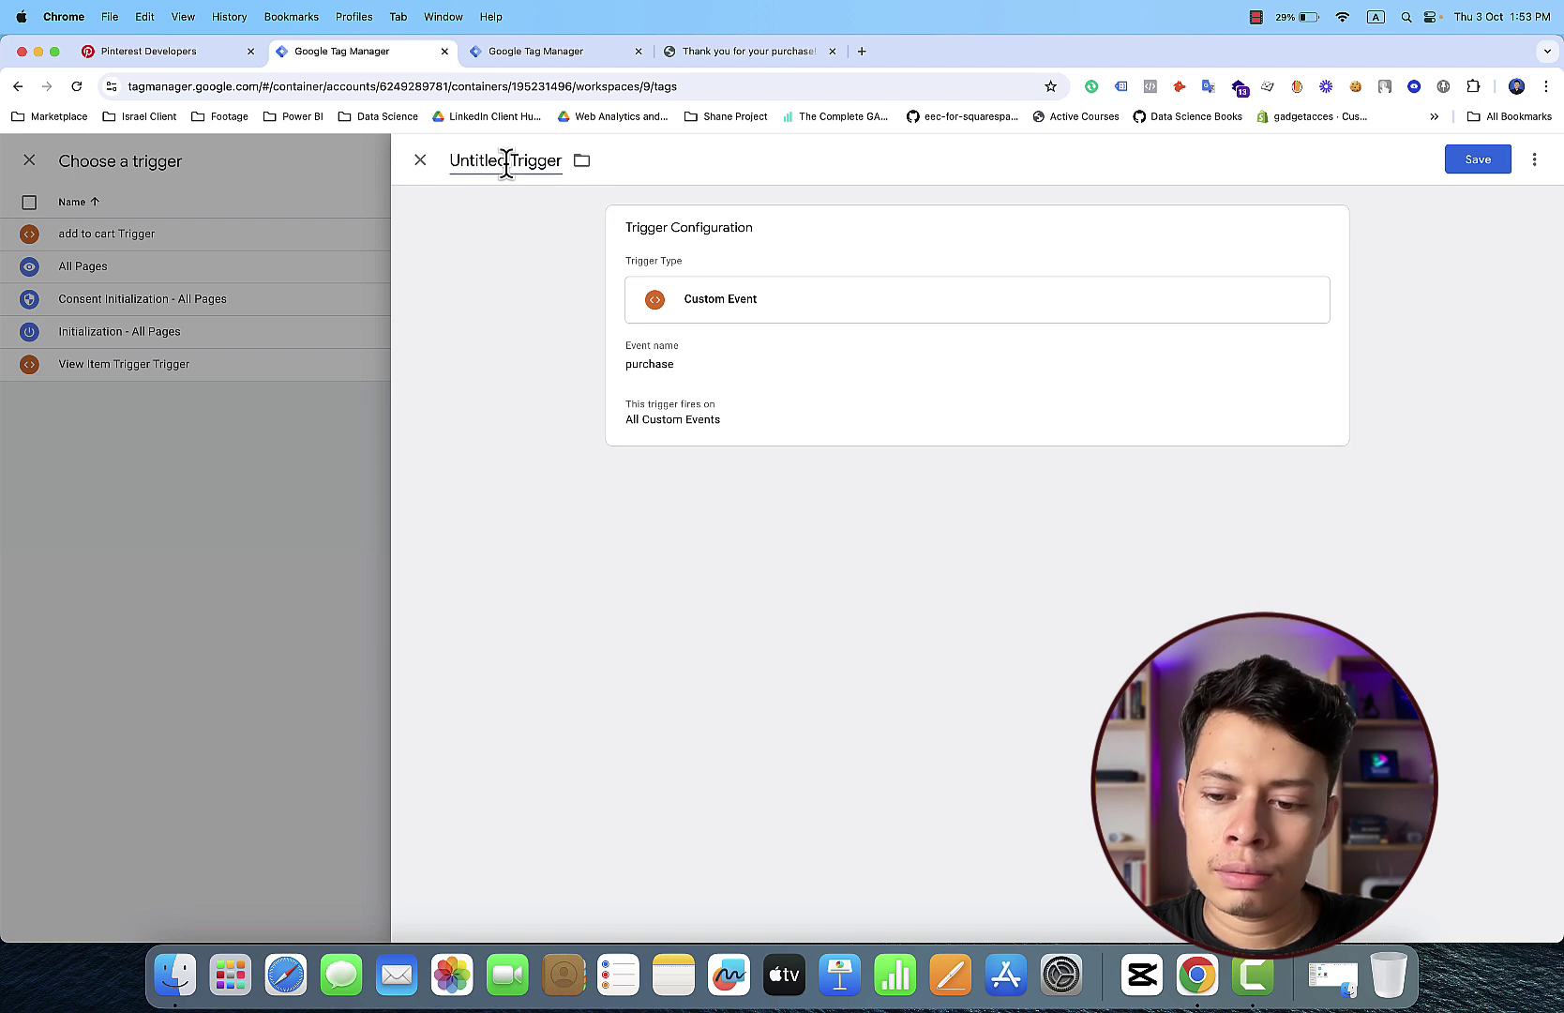
pyautogui.press('BackSpace')
pyautogui.press('BackSpace')
pyautogui.press('BackSpace')
pyautogui.press('BackSpace')
pyautogui.press('BackSpace')
pyautogui.press('BackSpace')
pyautogui.press('BackSpace')
pyautogui.press('BackSpace')
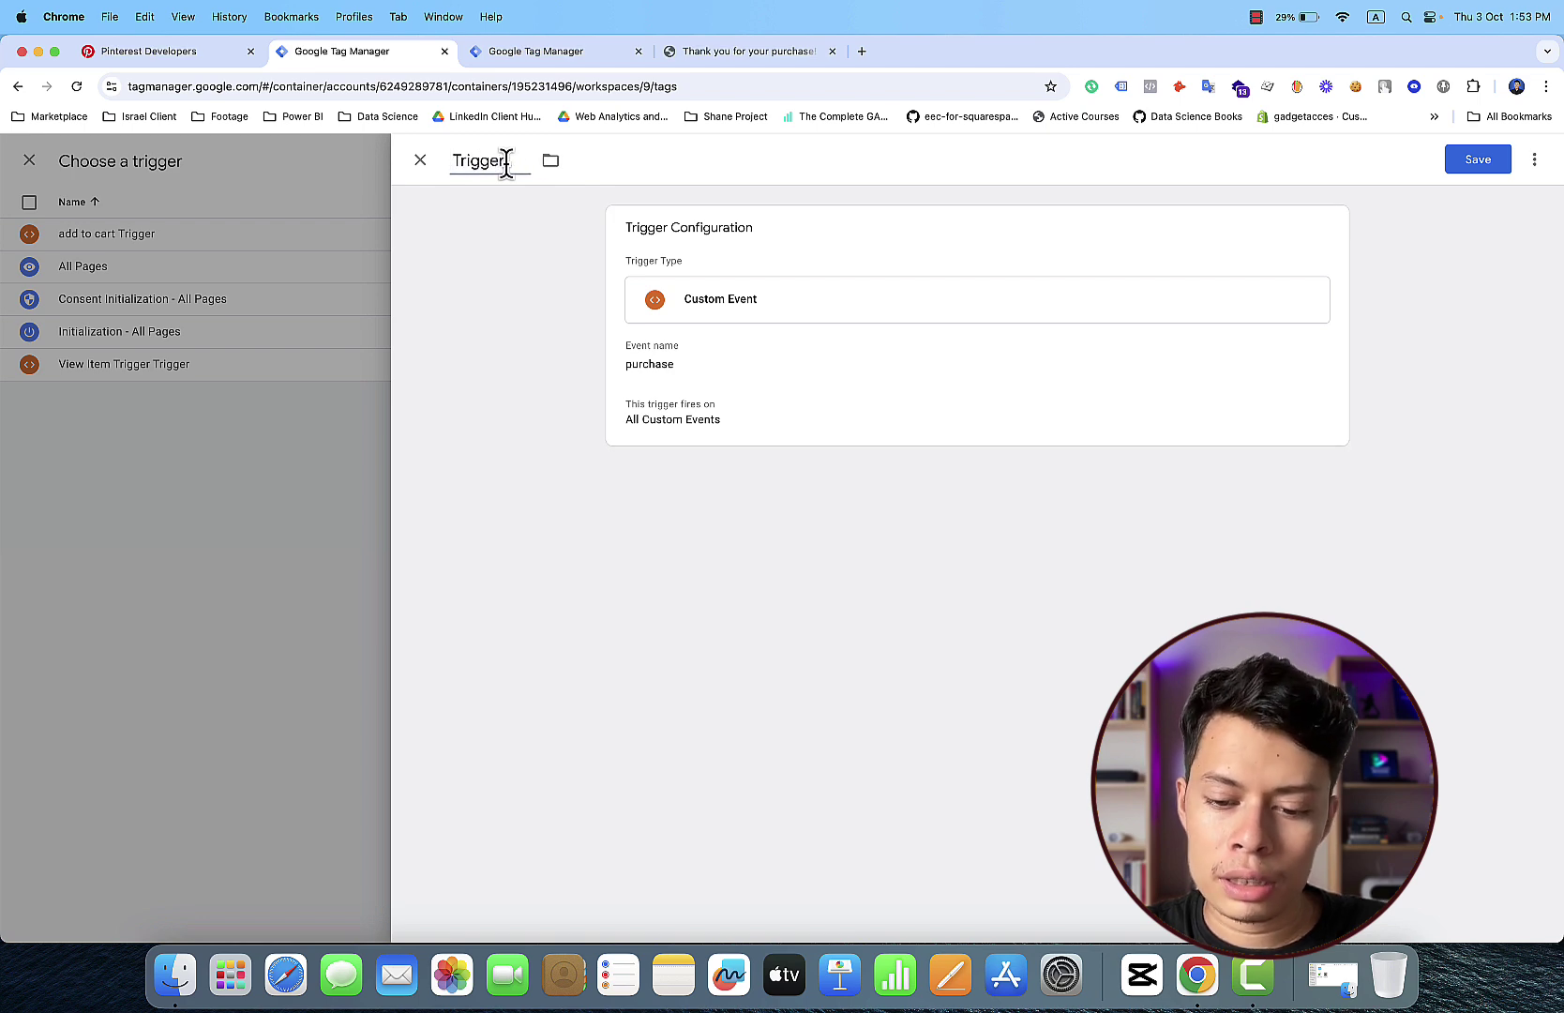
pyautogui.write('purcha')
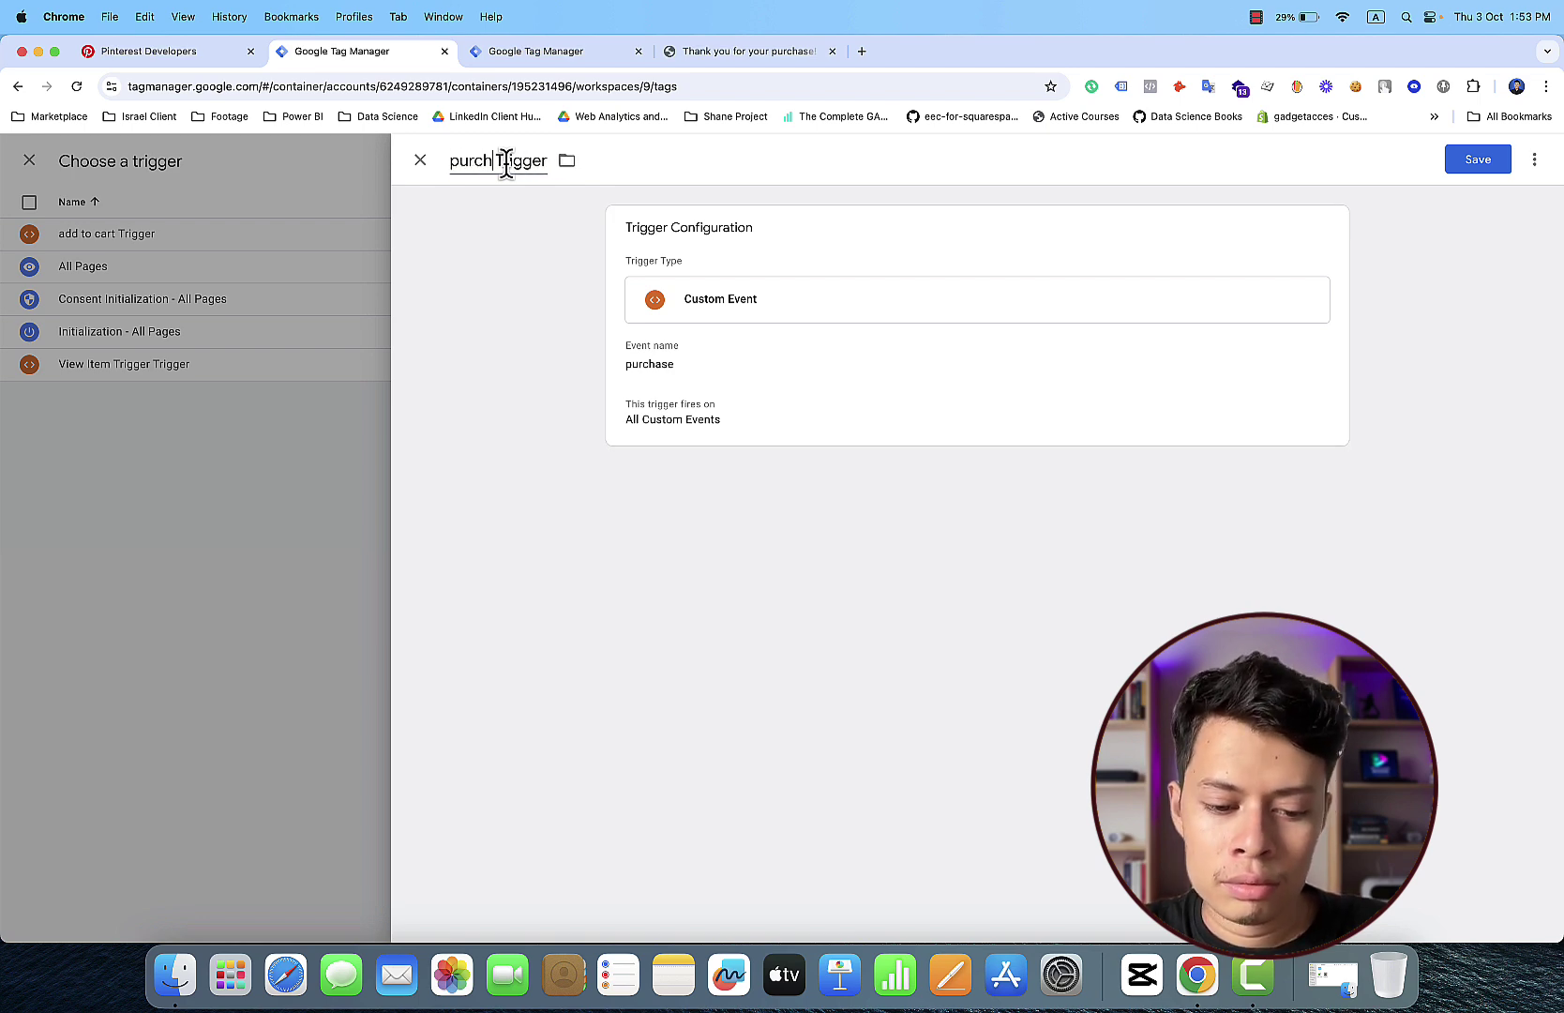
pyautogui.write('se tr')
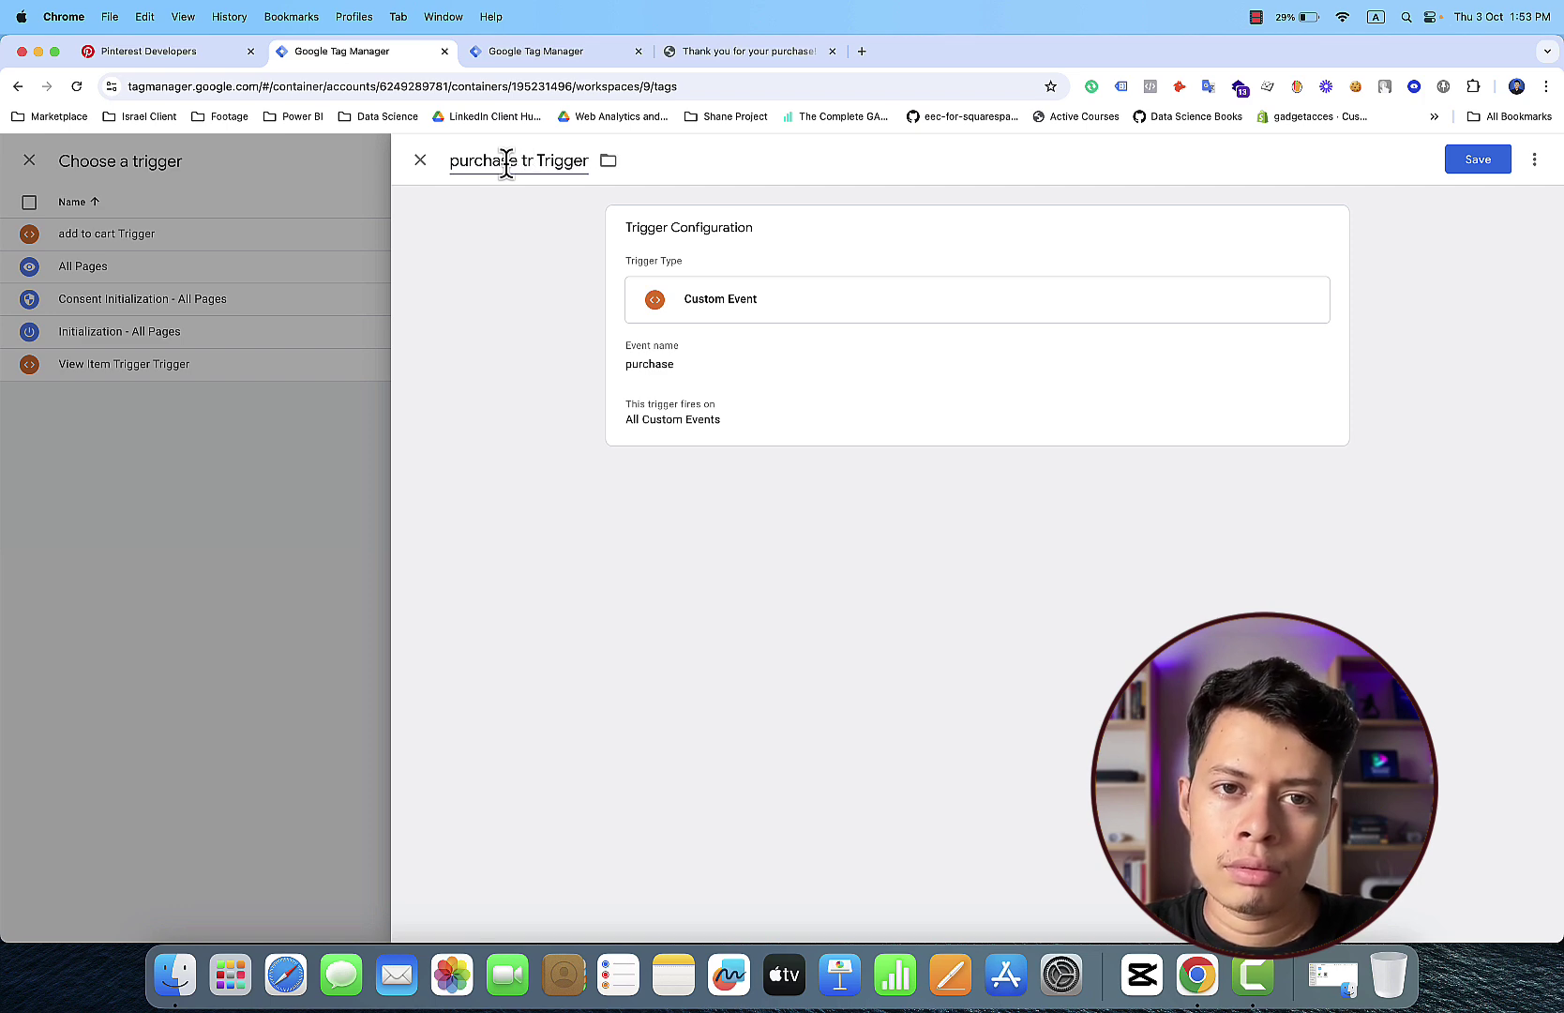
pyautogui.press('BackSpace')
pyautogui.press('BackSpace')
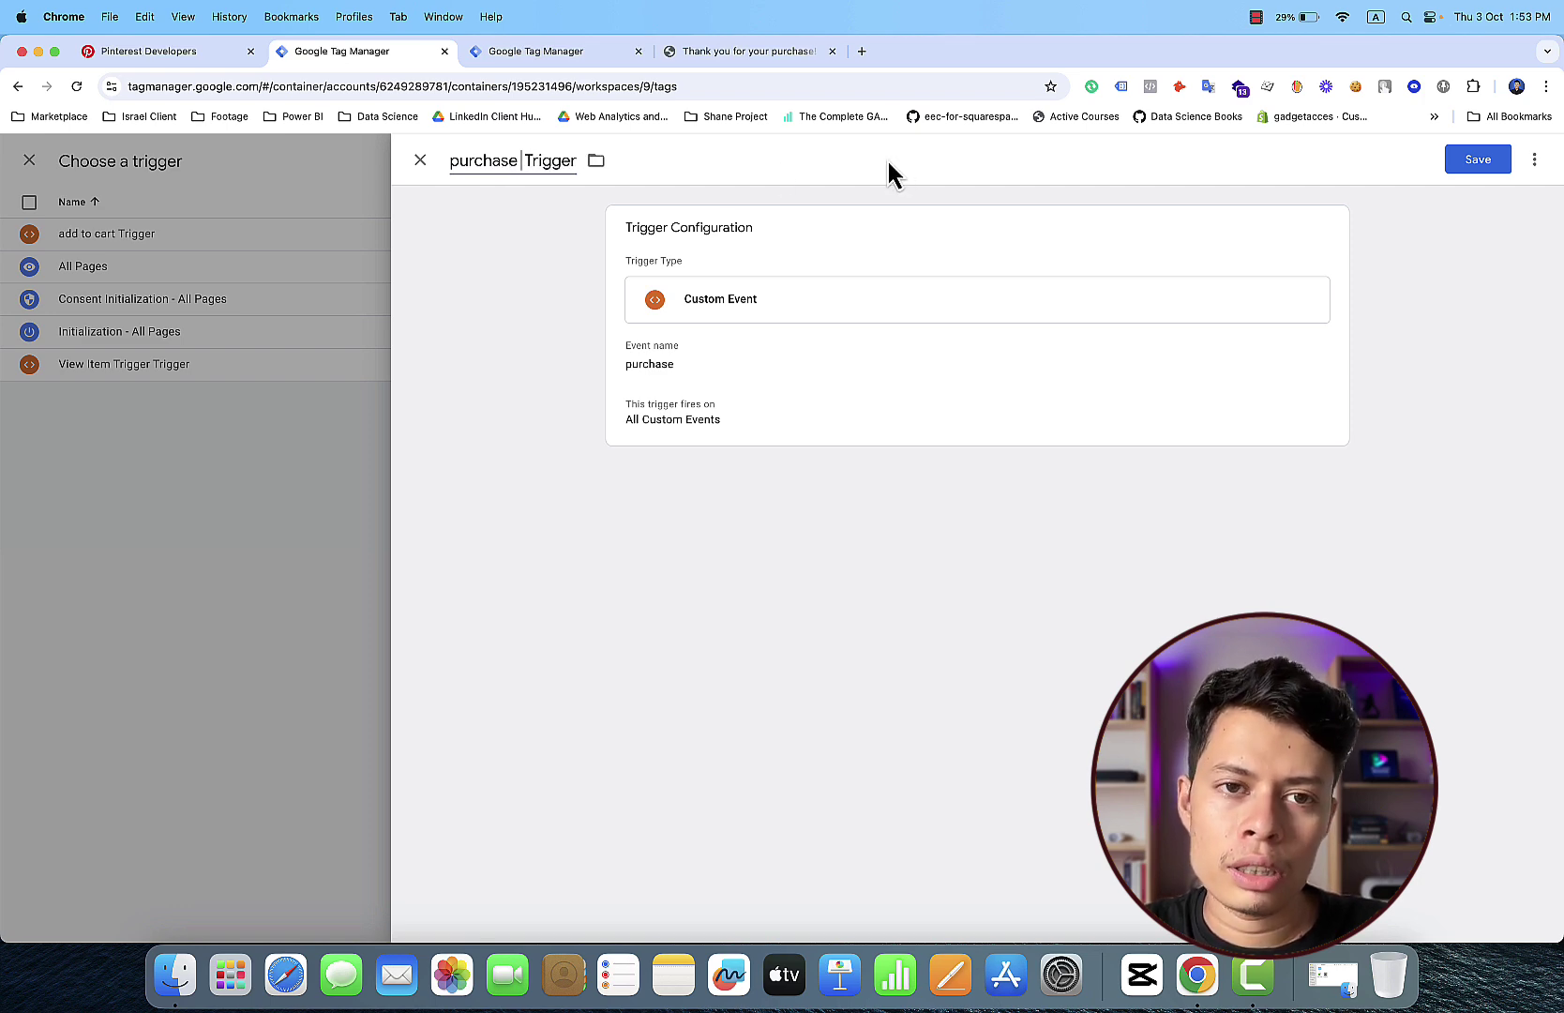
pyautogui.press('BackSpace')
pyautogui.click(1464, 163)
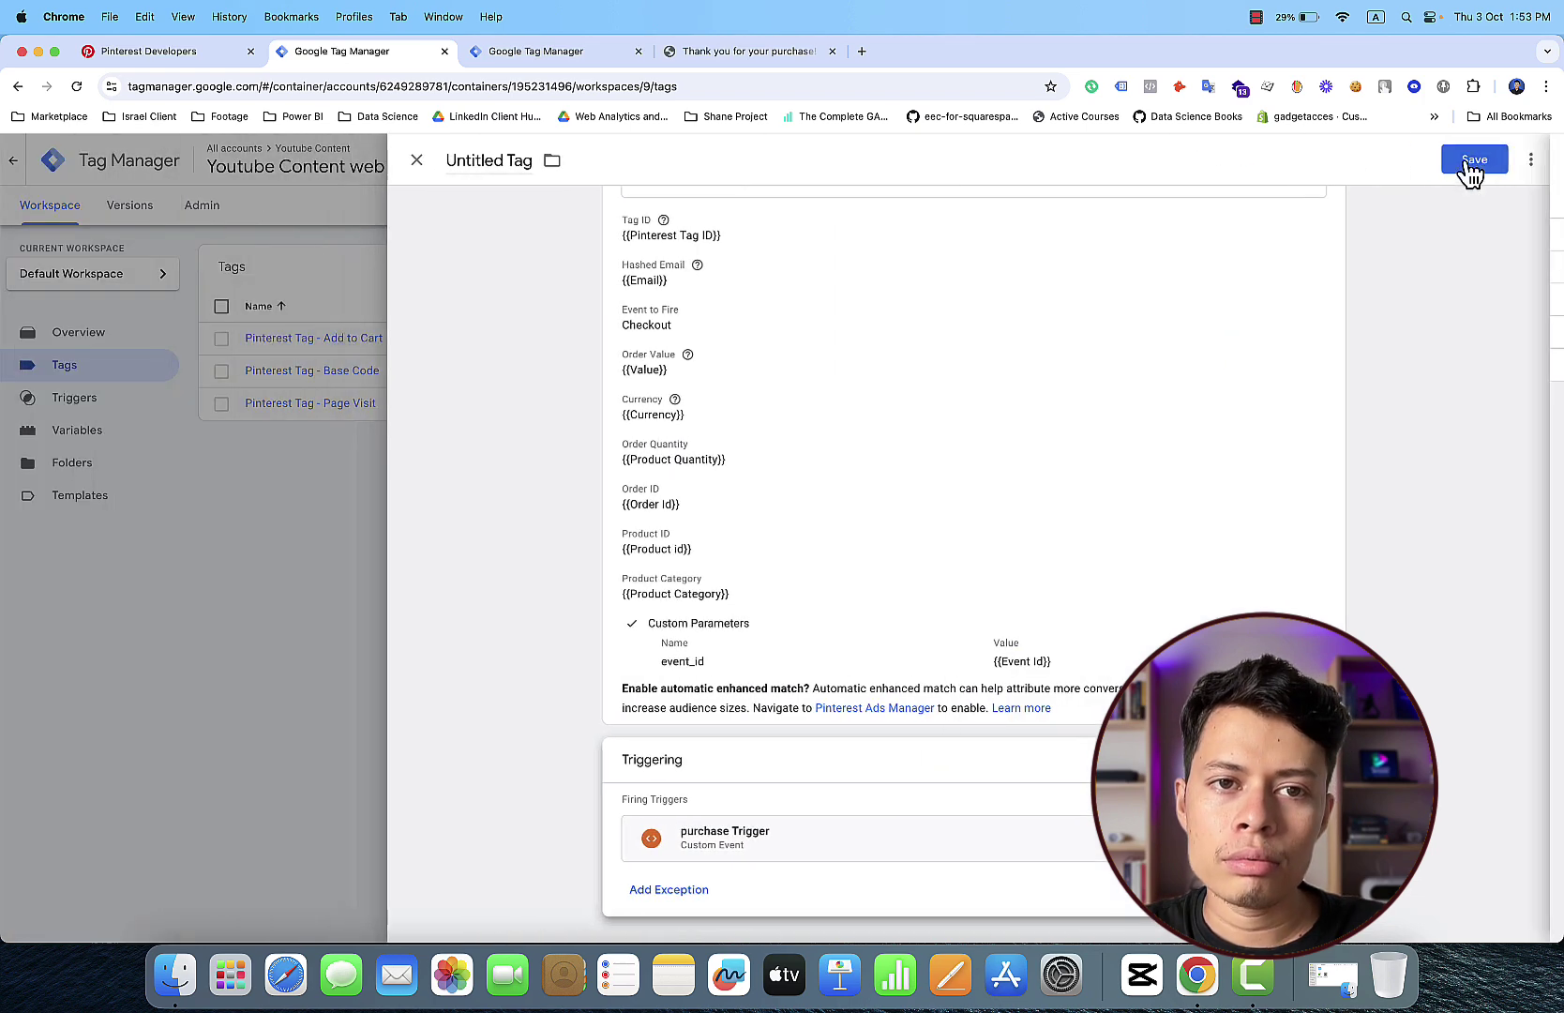
# Step: Save the new tag under the name Pinterest Tag - Checkout
pyautogui.click(1501, 169)
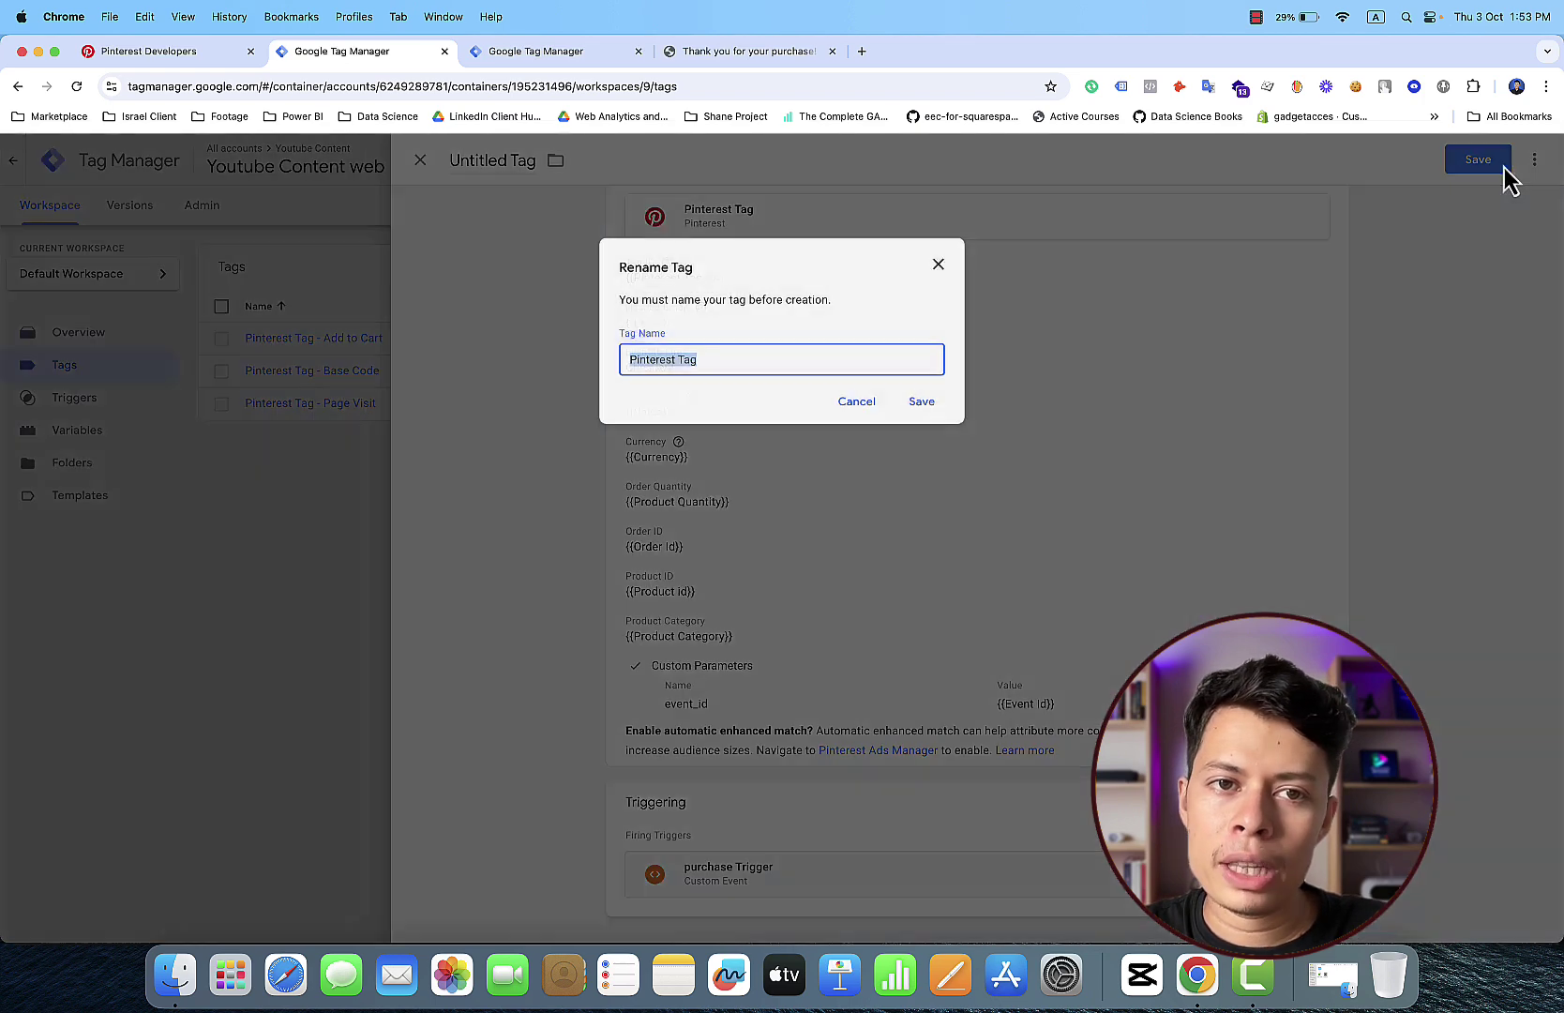
pyautogui.click(823, 358)
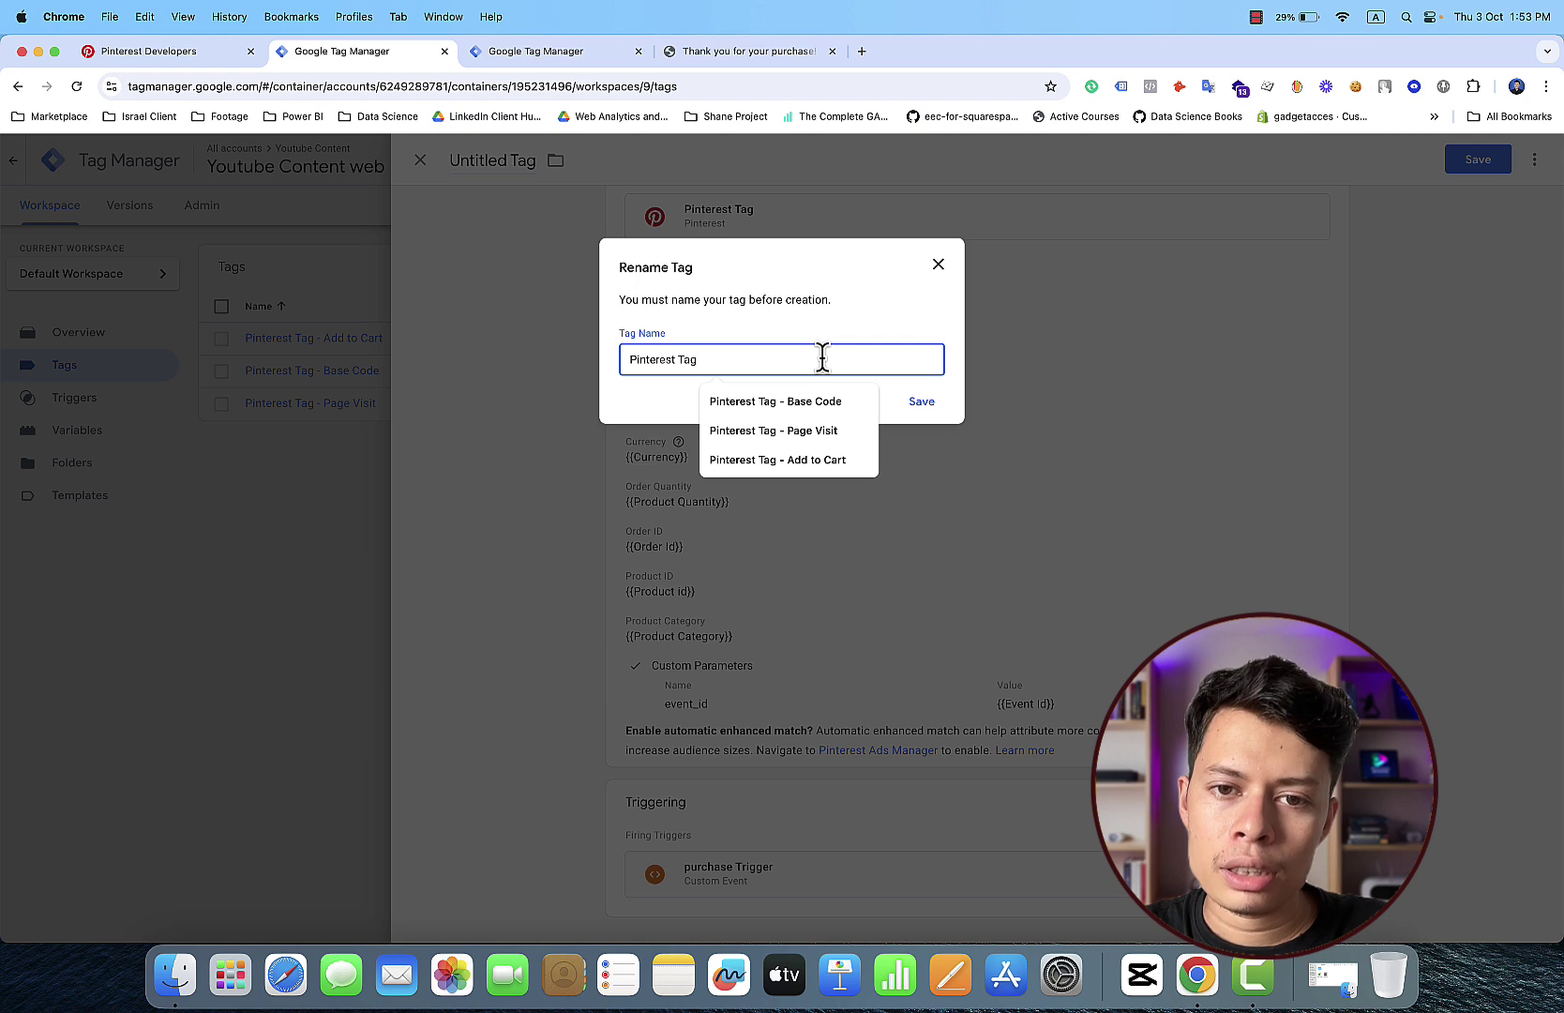
pyautogui.write('-')
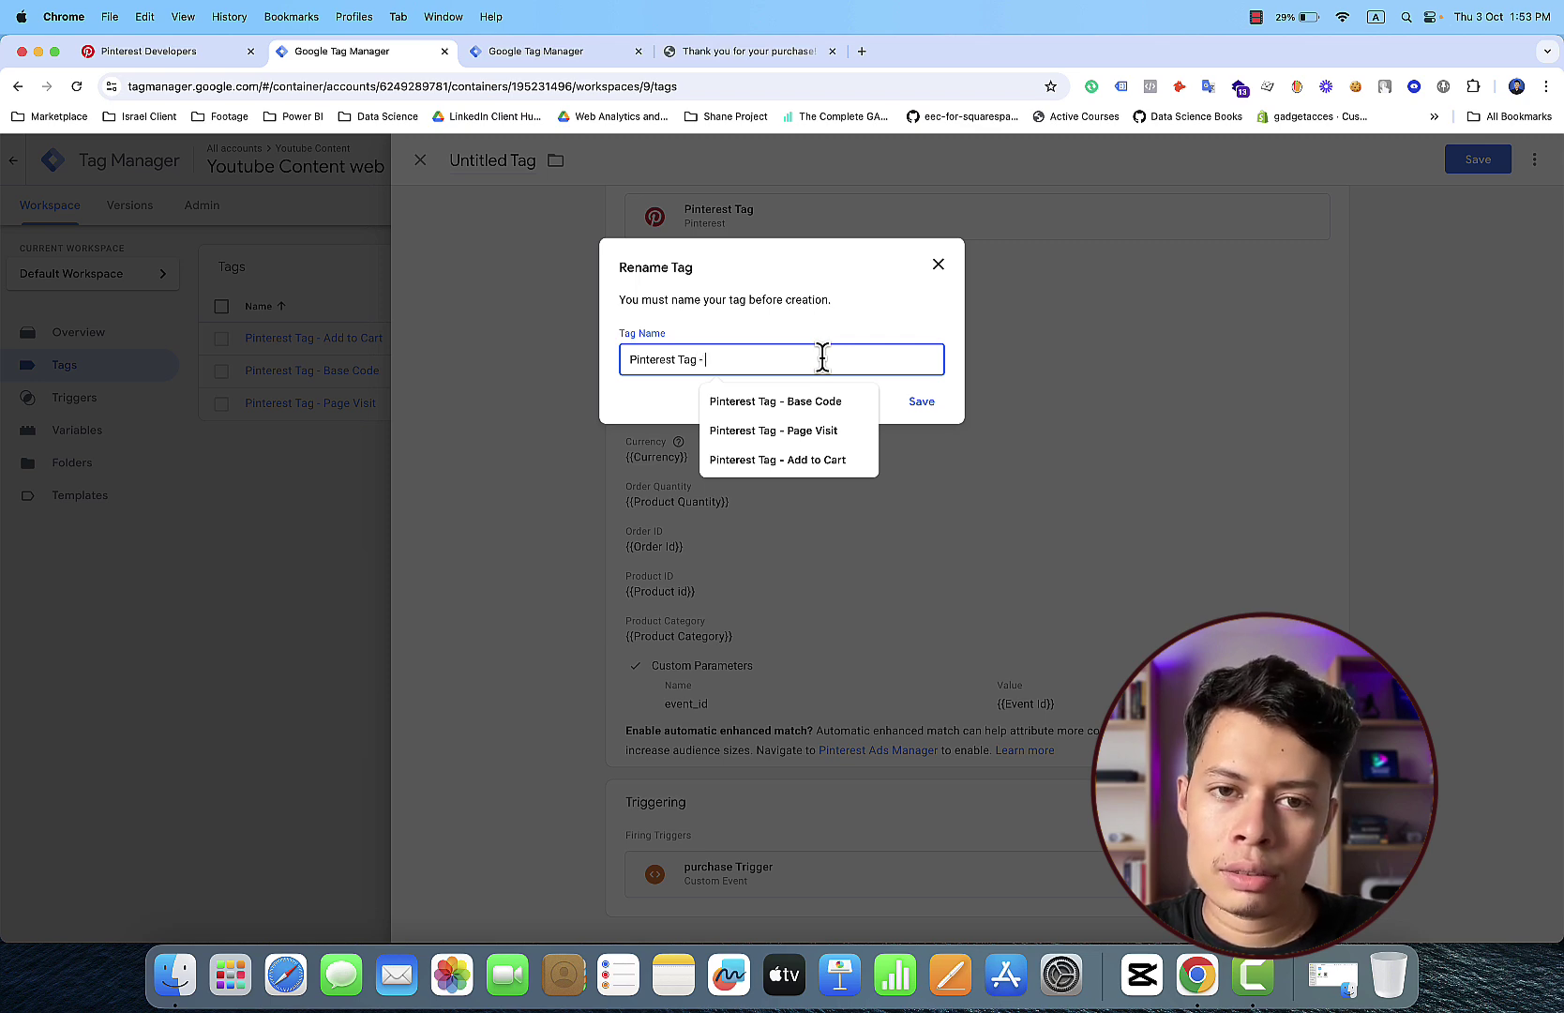
pyautogui.write(' Pur')
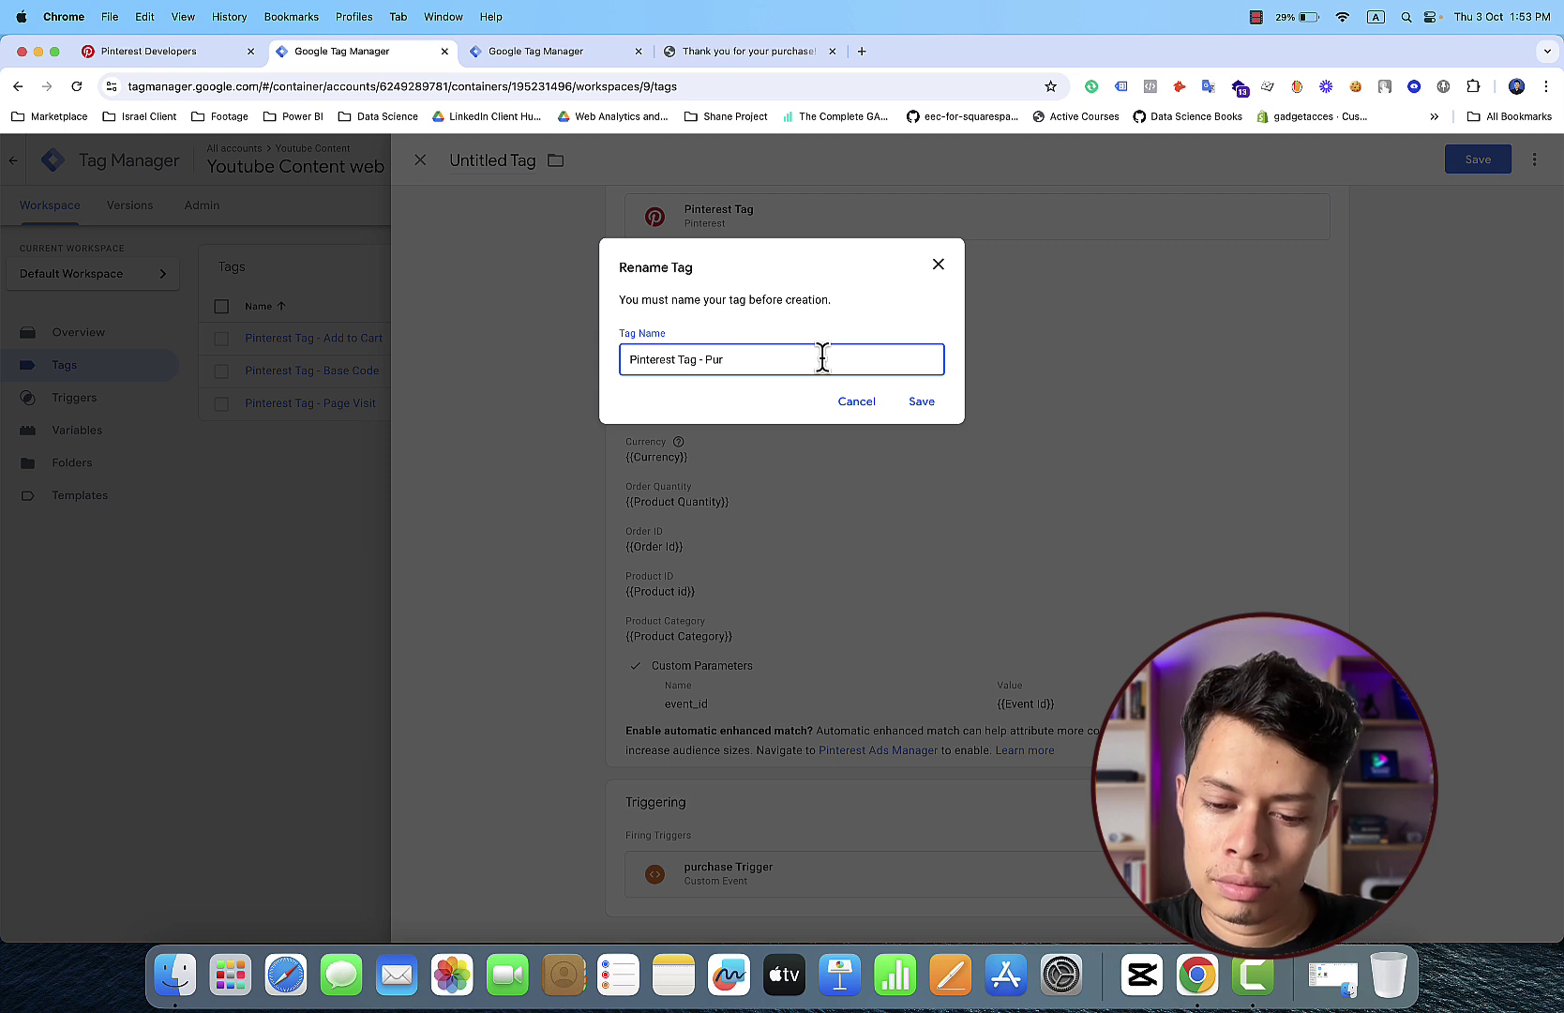
pyautogui.write('chase')
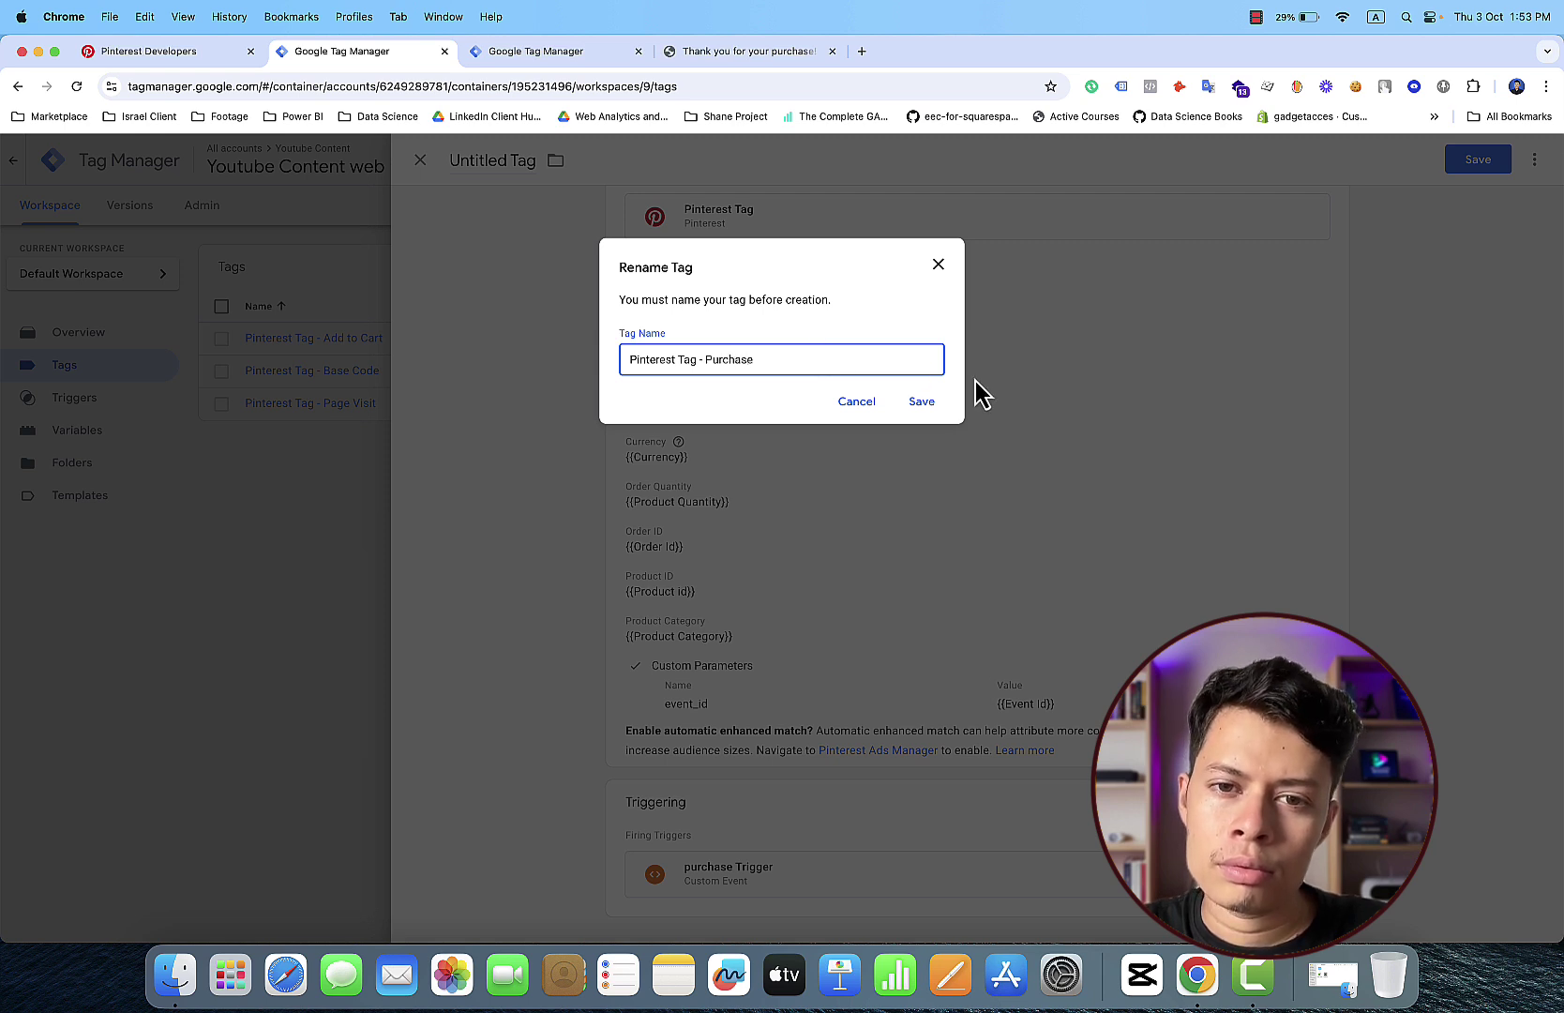
pyautogui.press('BackSpace')
pyautogui.press('BackSpace')
pyautogui.press('BackSpace')
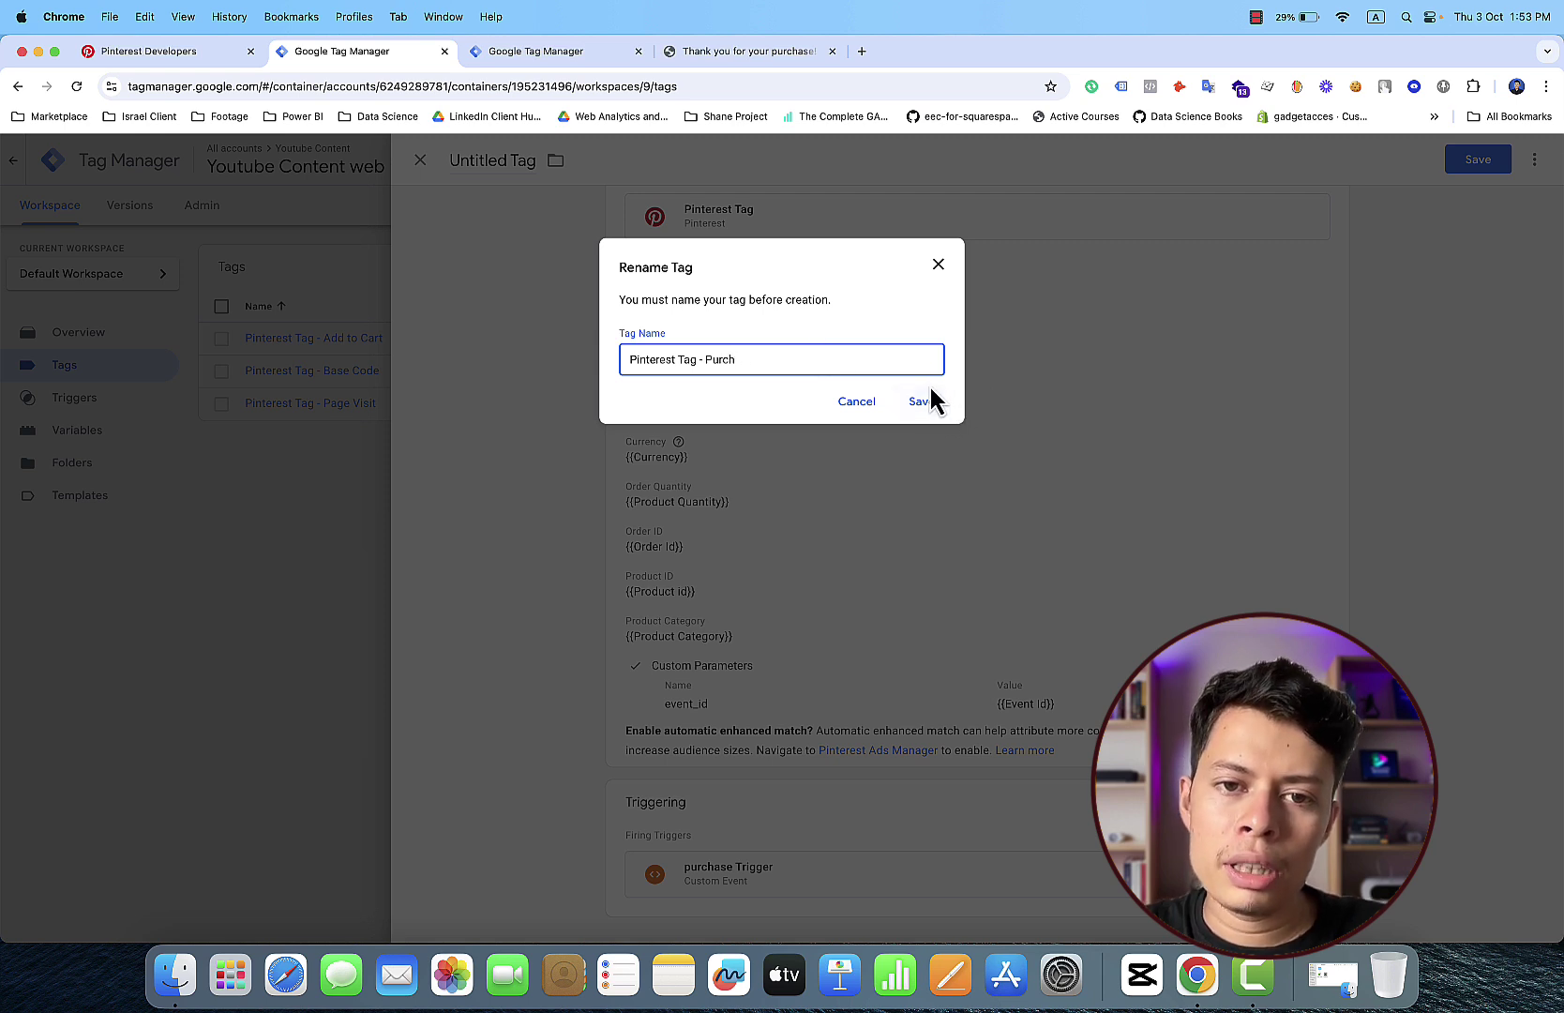
pyautogui.press('BackSpace')
pyautogui.press('BackSpace')
pyautogui.press('BackSpace')
pyautogui.press('BackSpace')
pyautogui.press('BackSpace')
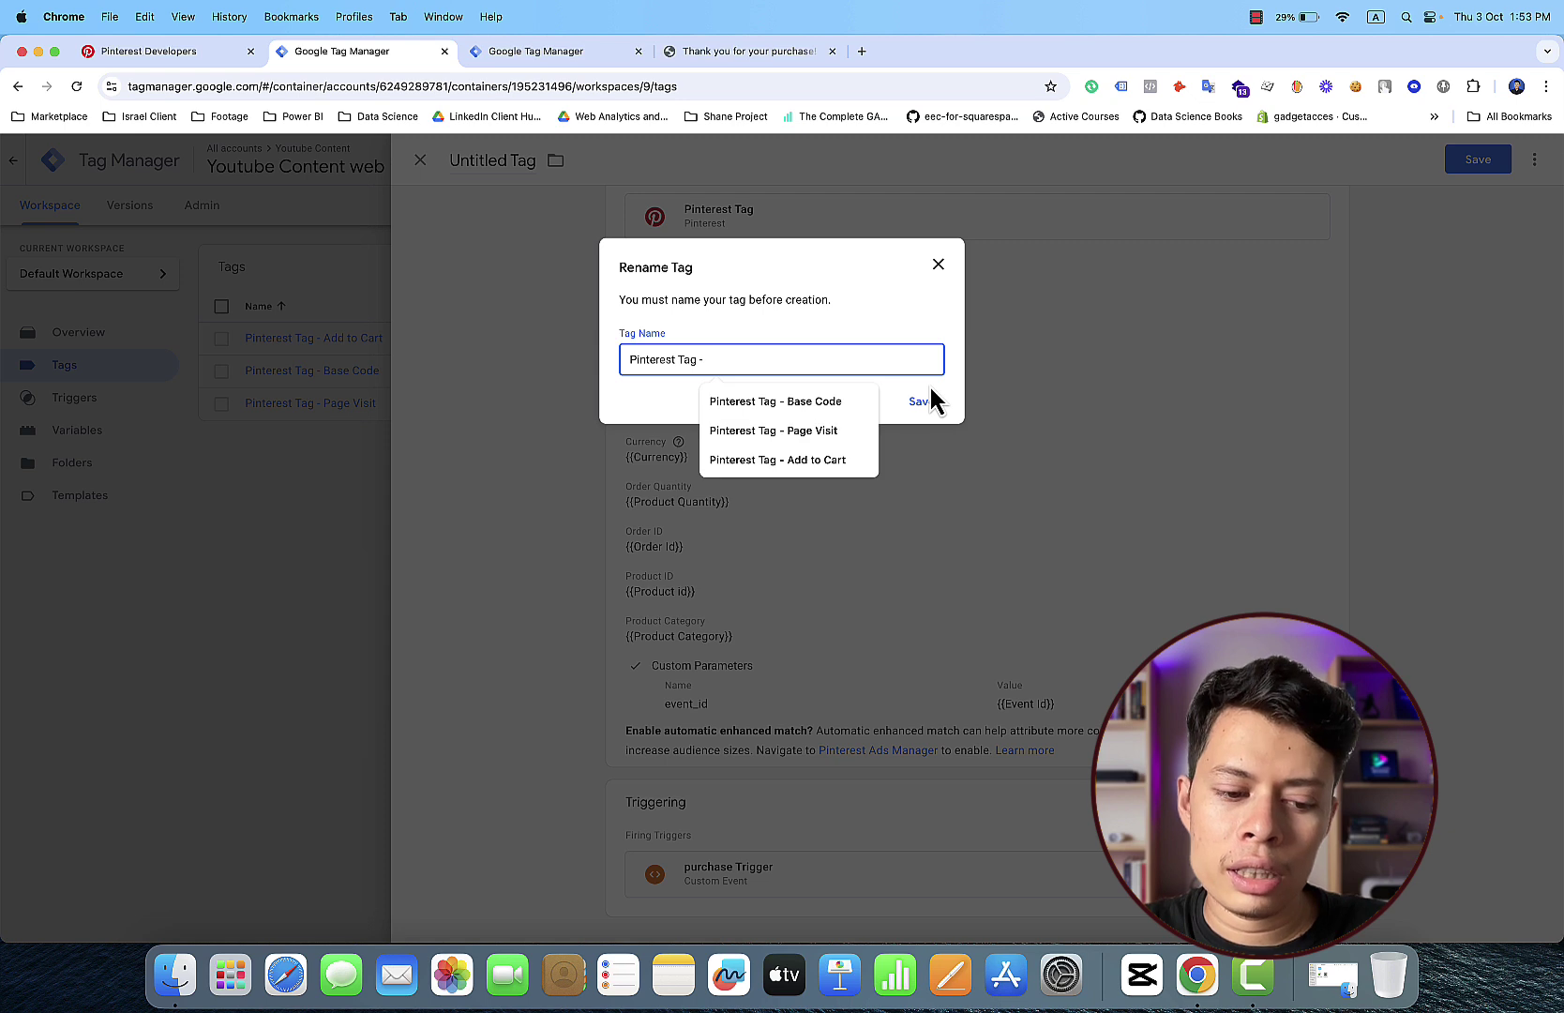
pyautogui.write('Che')
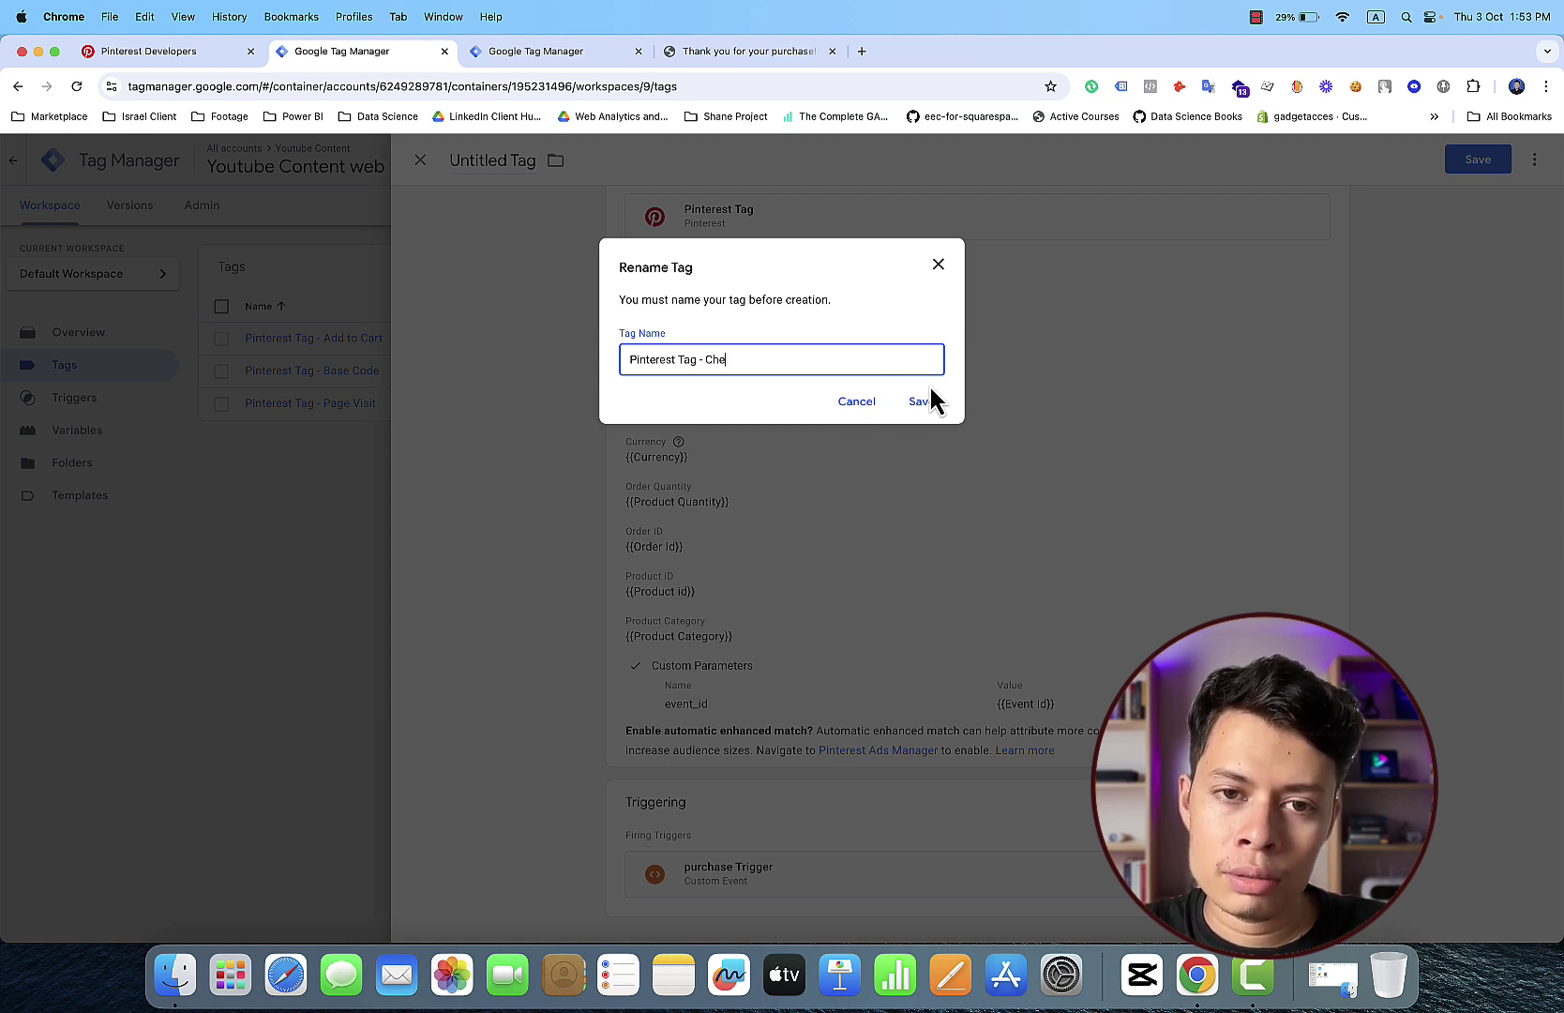
pyautogui.write('ckout')
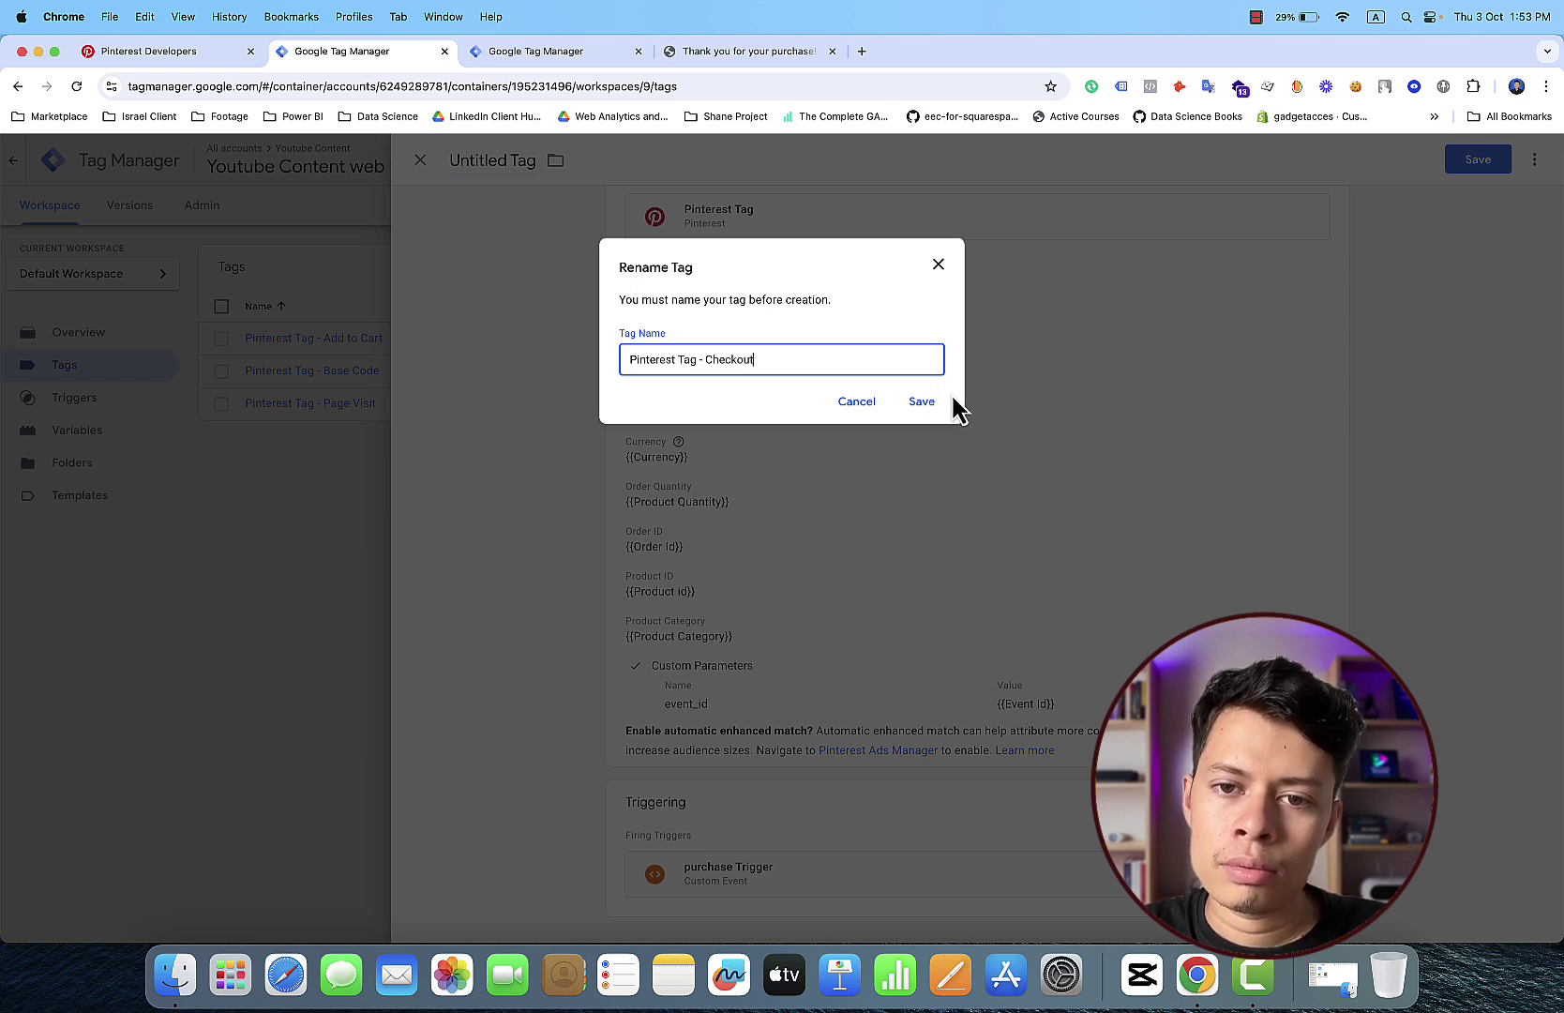
pyautogui.click(928, 402)
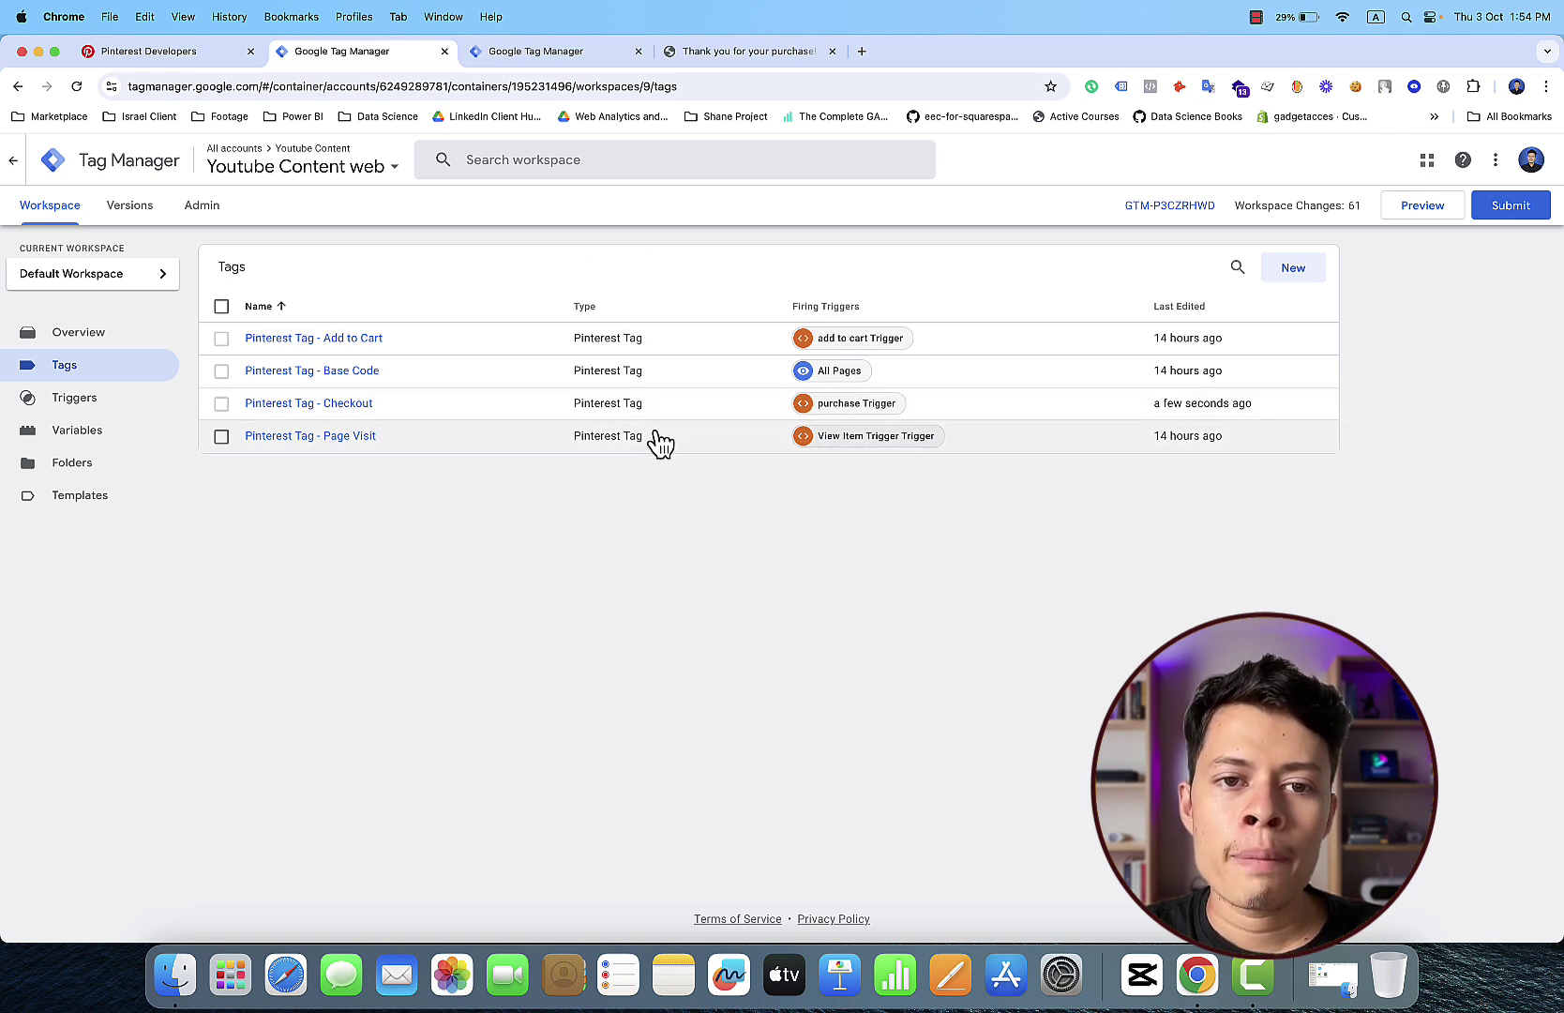
pyautogui.click(578, 58)
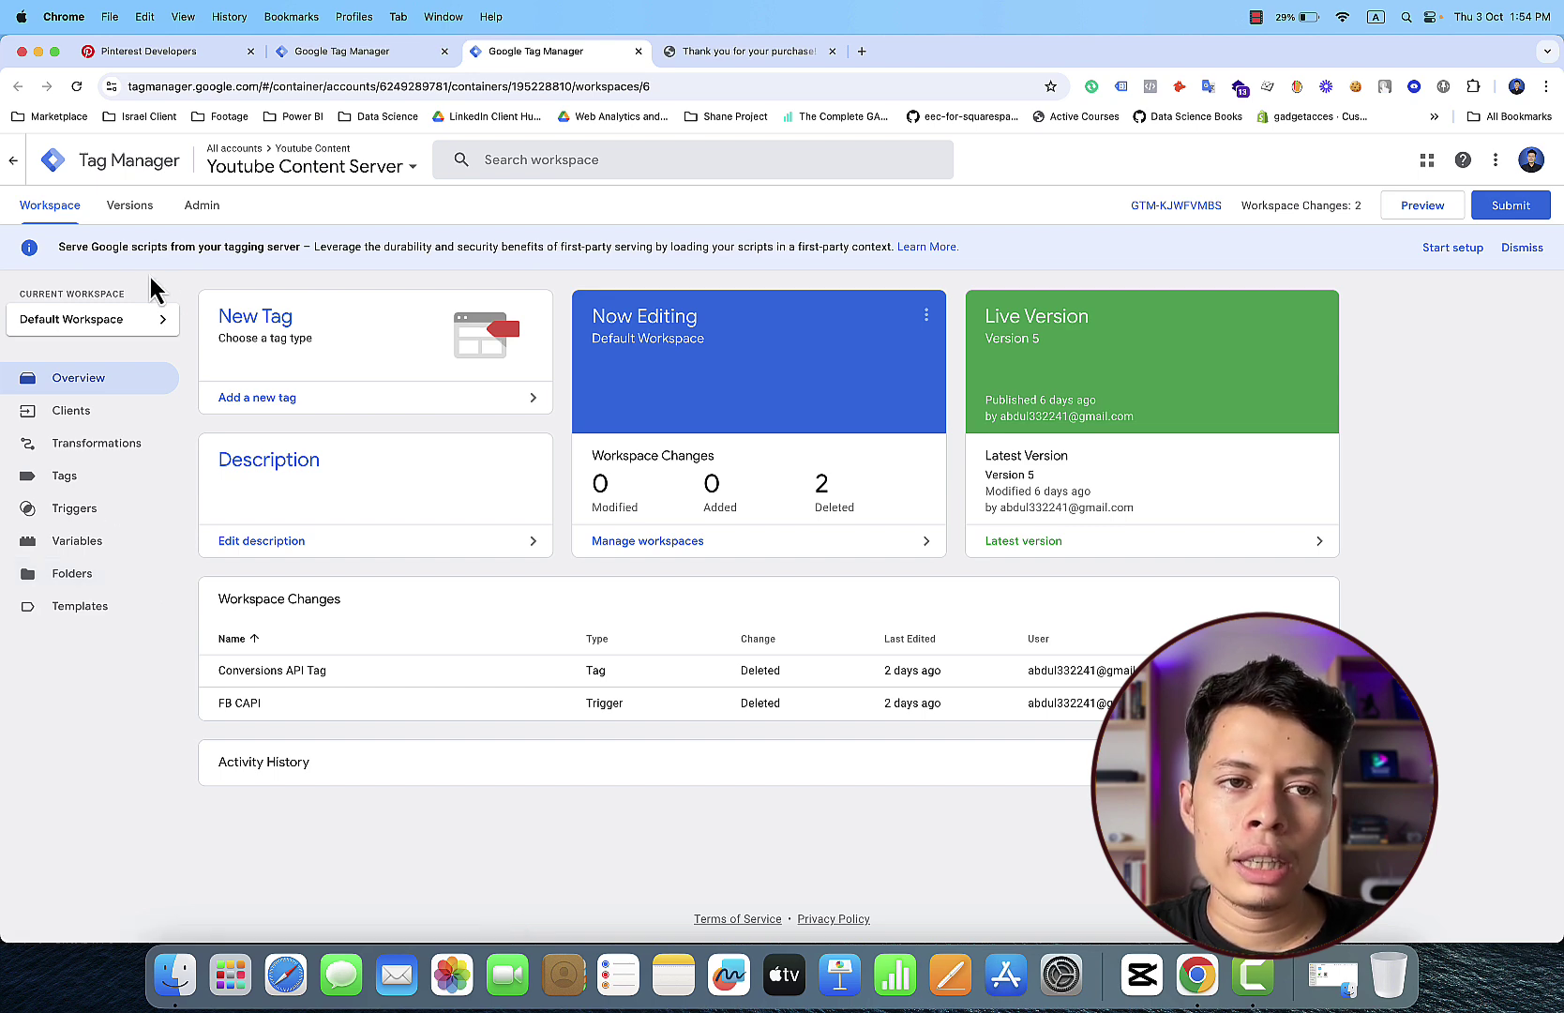
pyautogui.click(352, 58)
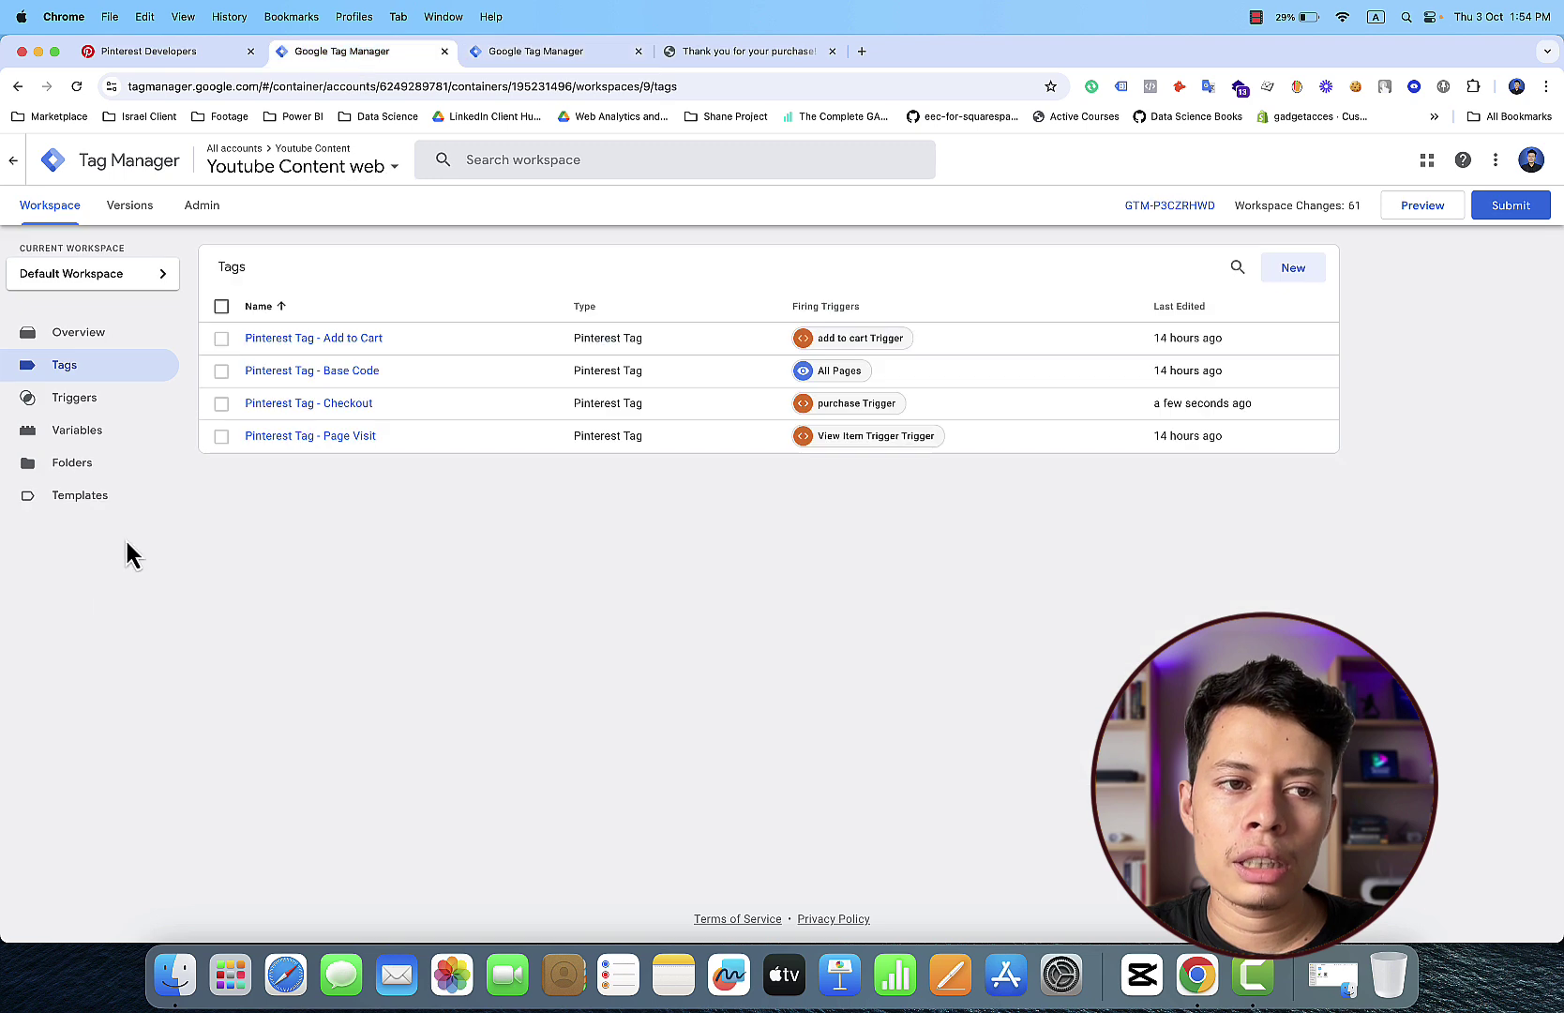
pyautogui.click(1293, 269)
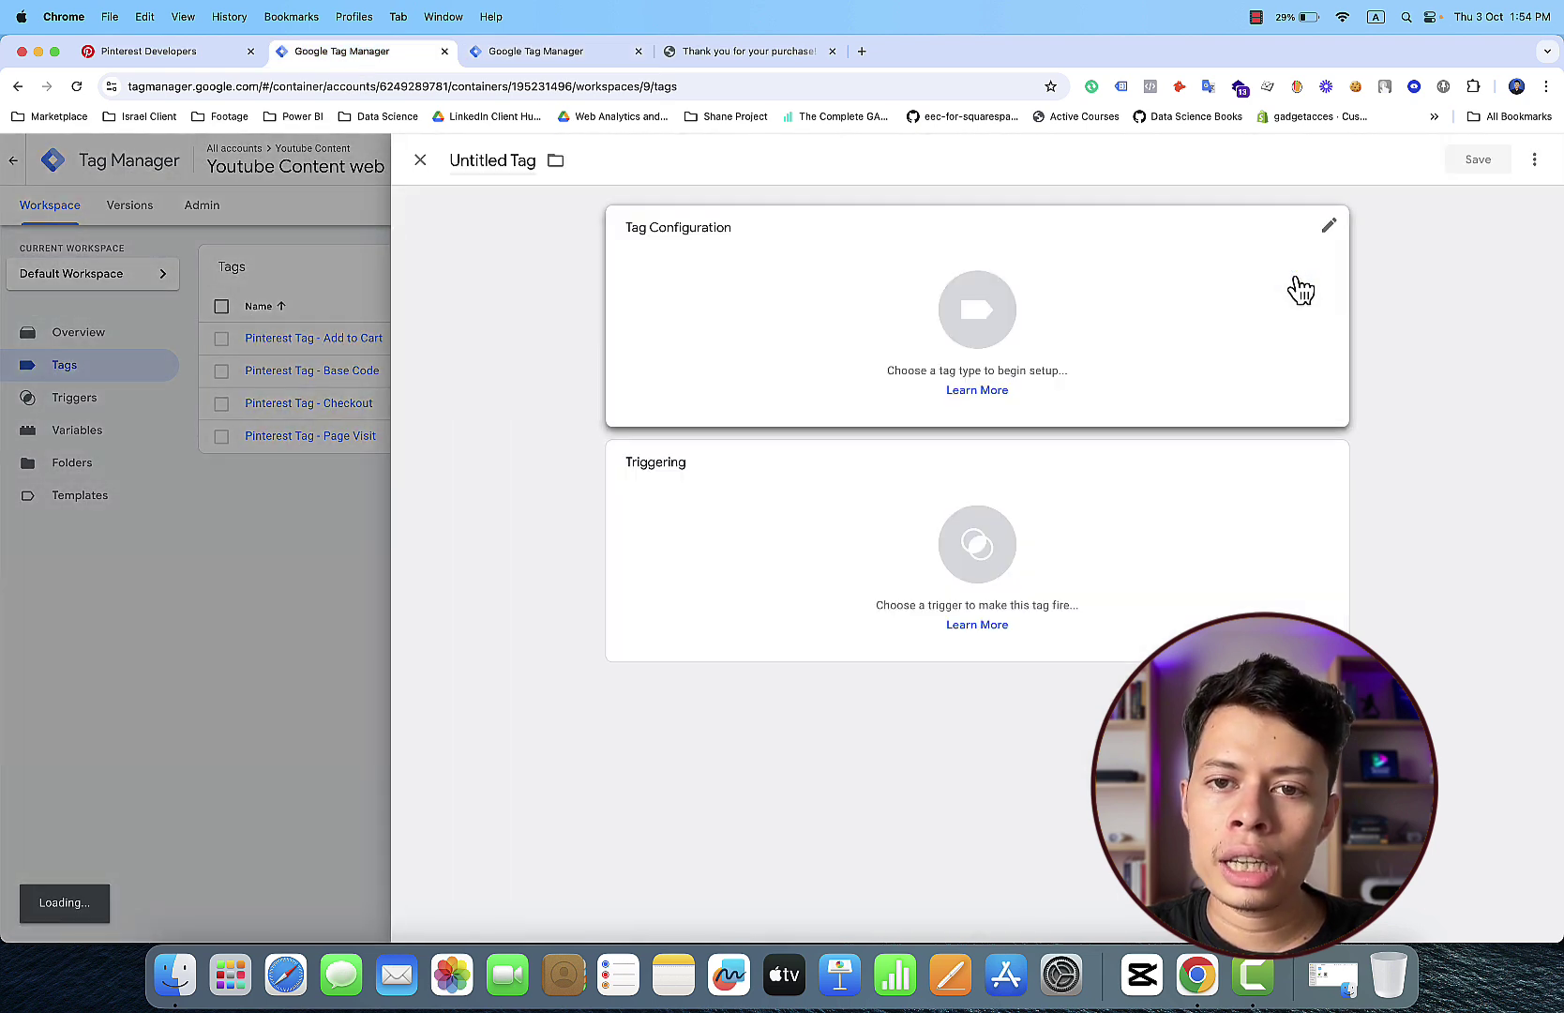
# Step: Open analytics.google.com in a new browser tab and copy the measurement ID of the Youtube Content web data stream
pyautogui.click(862, 57)
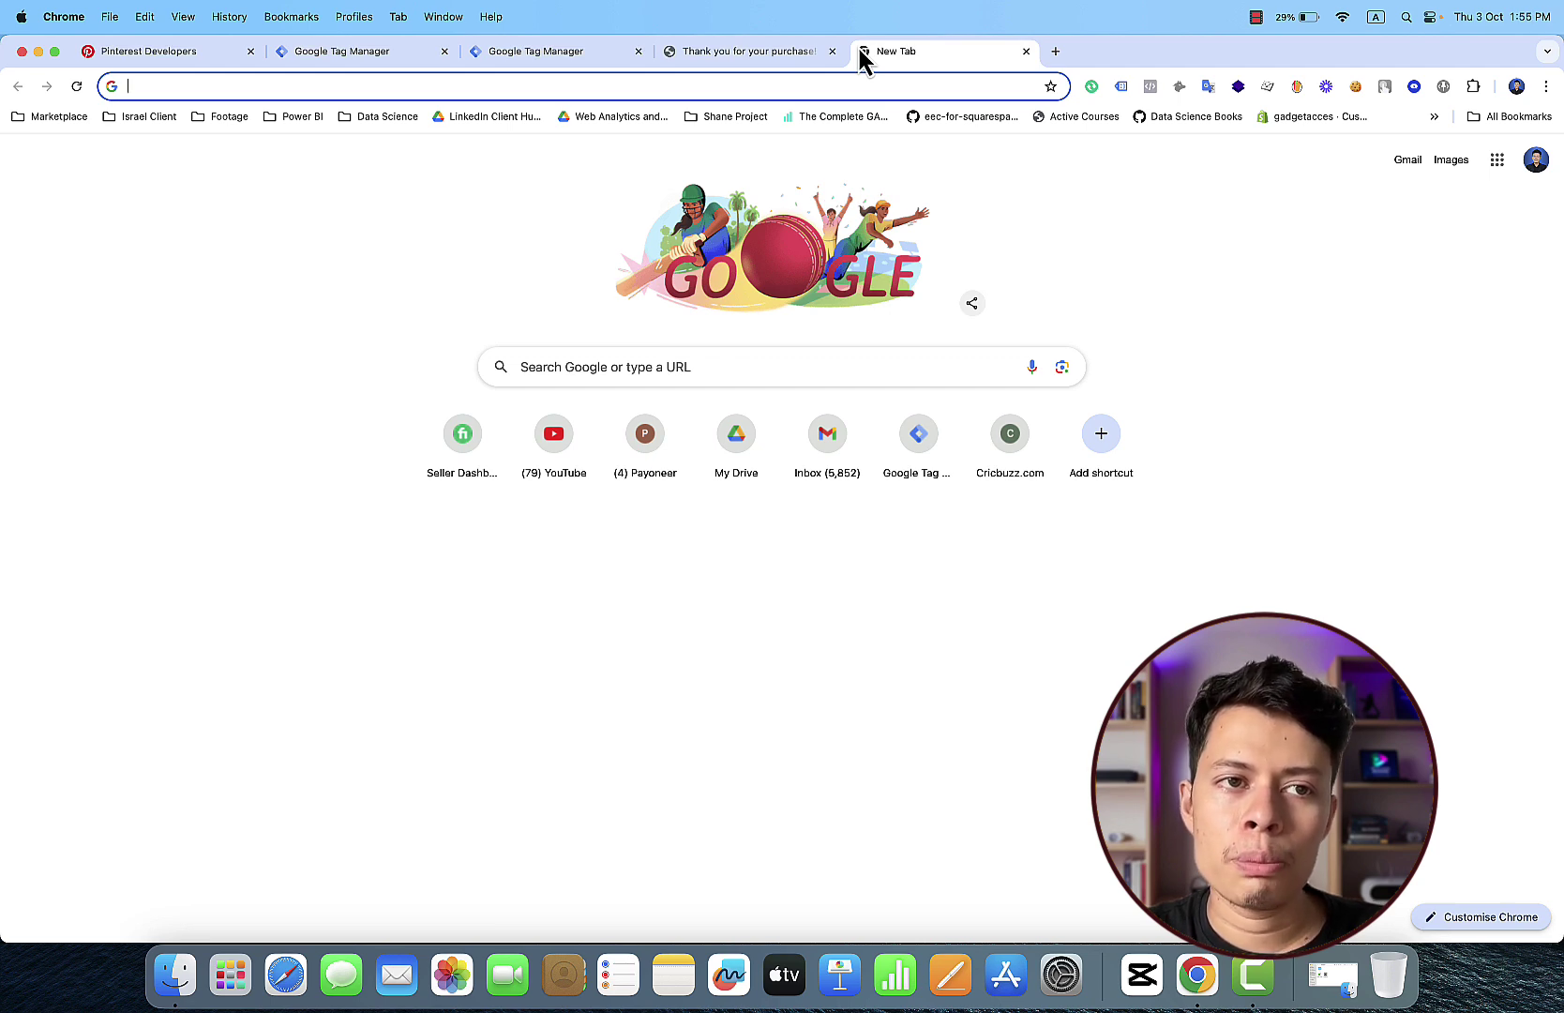
pyautogui.write('analytics.google.com')
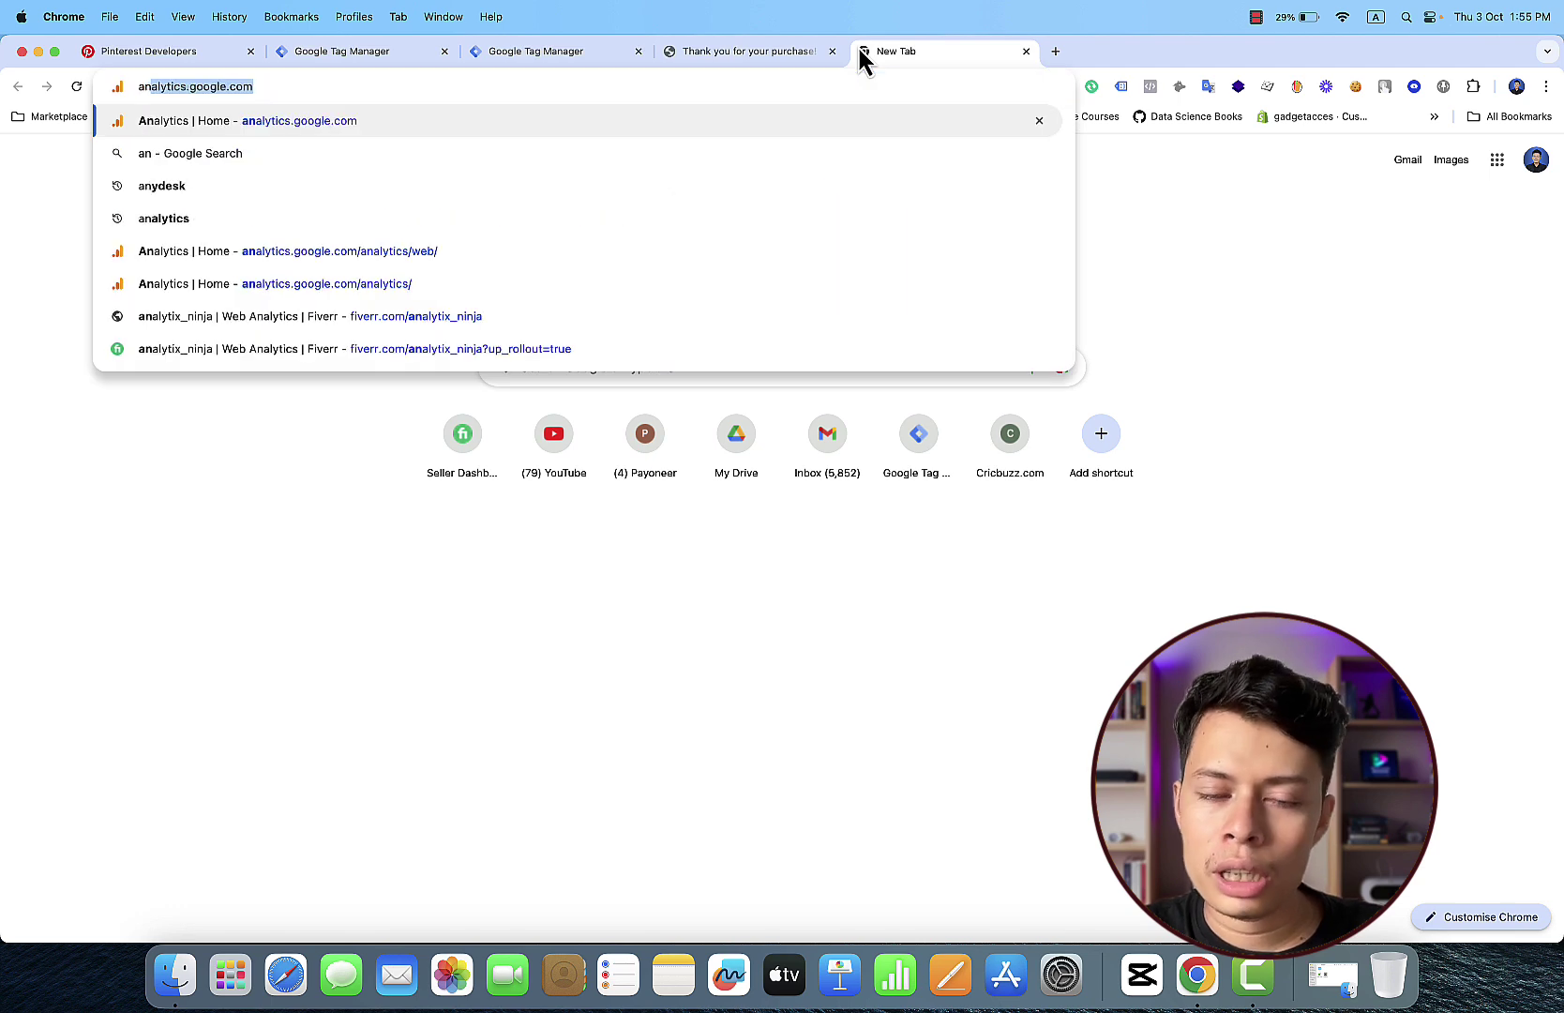
pyautogui.press('Return')
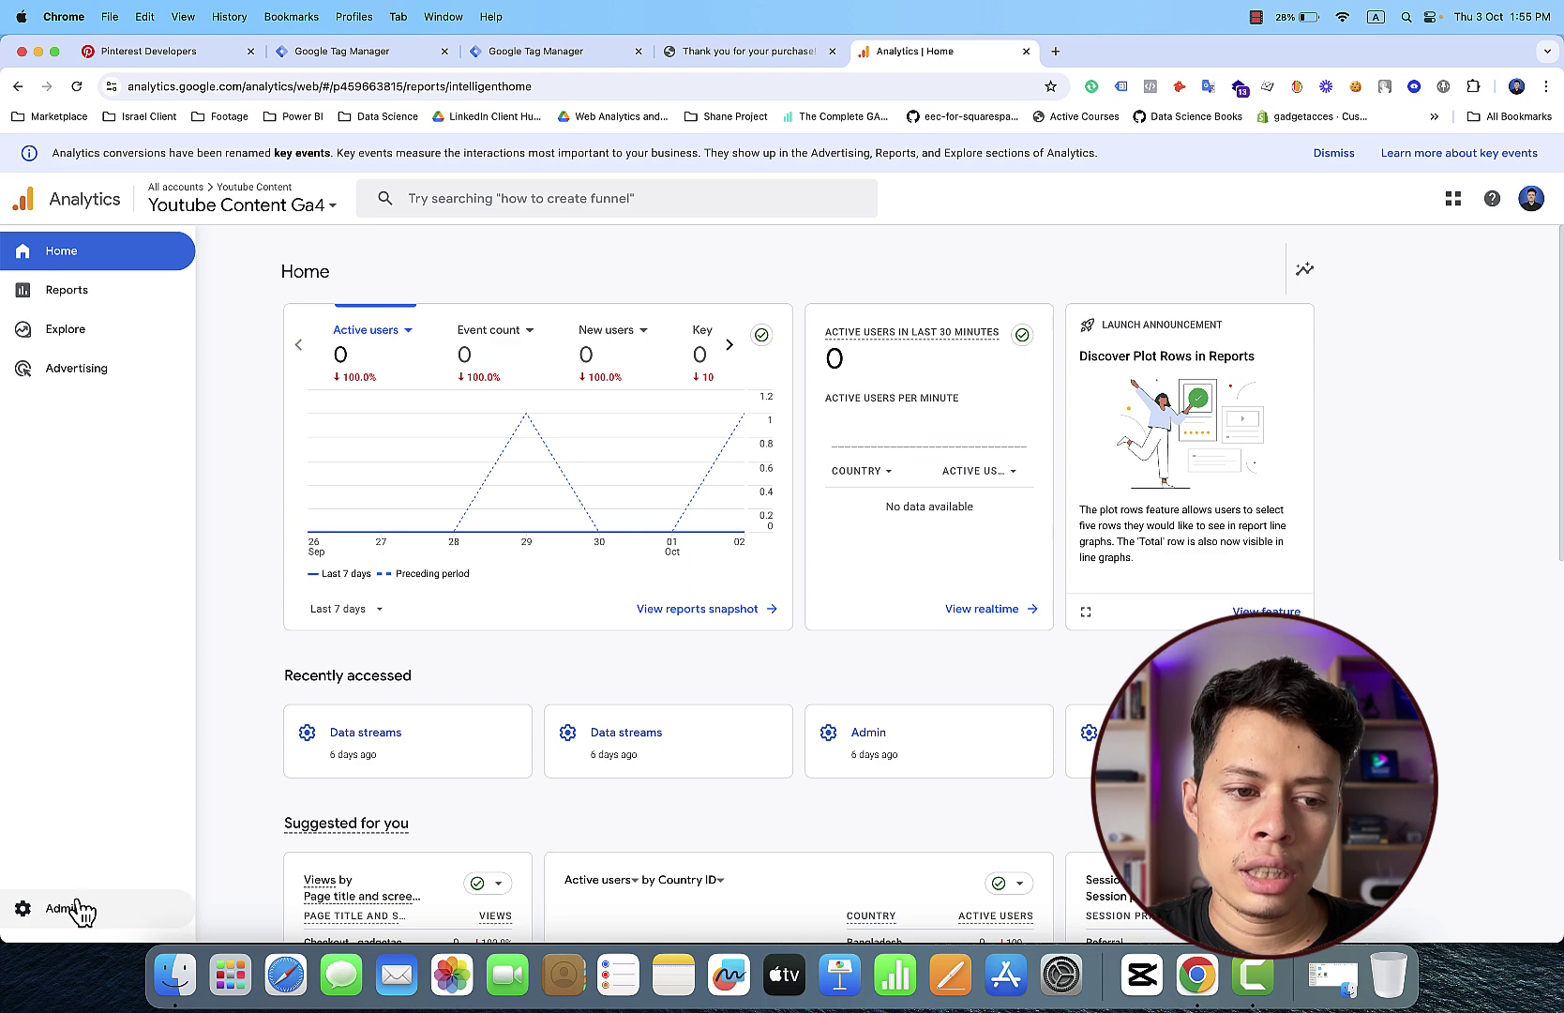
pyautogui.click(82, 909)
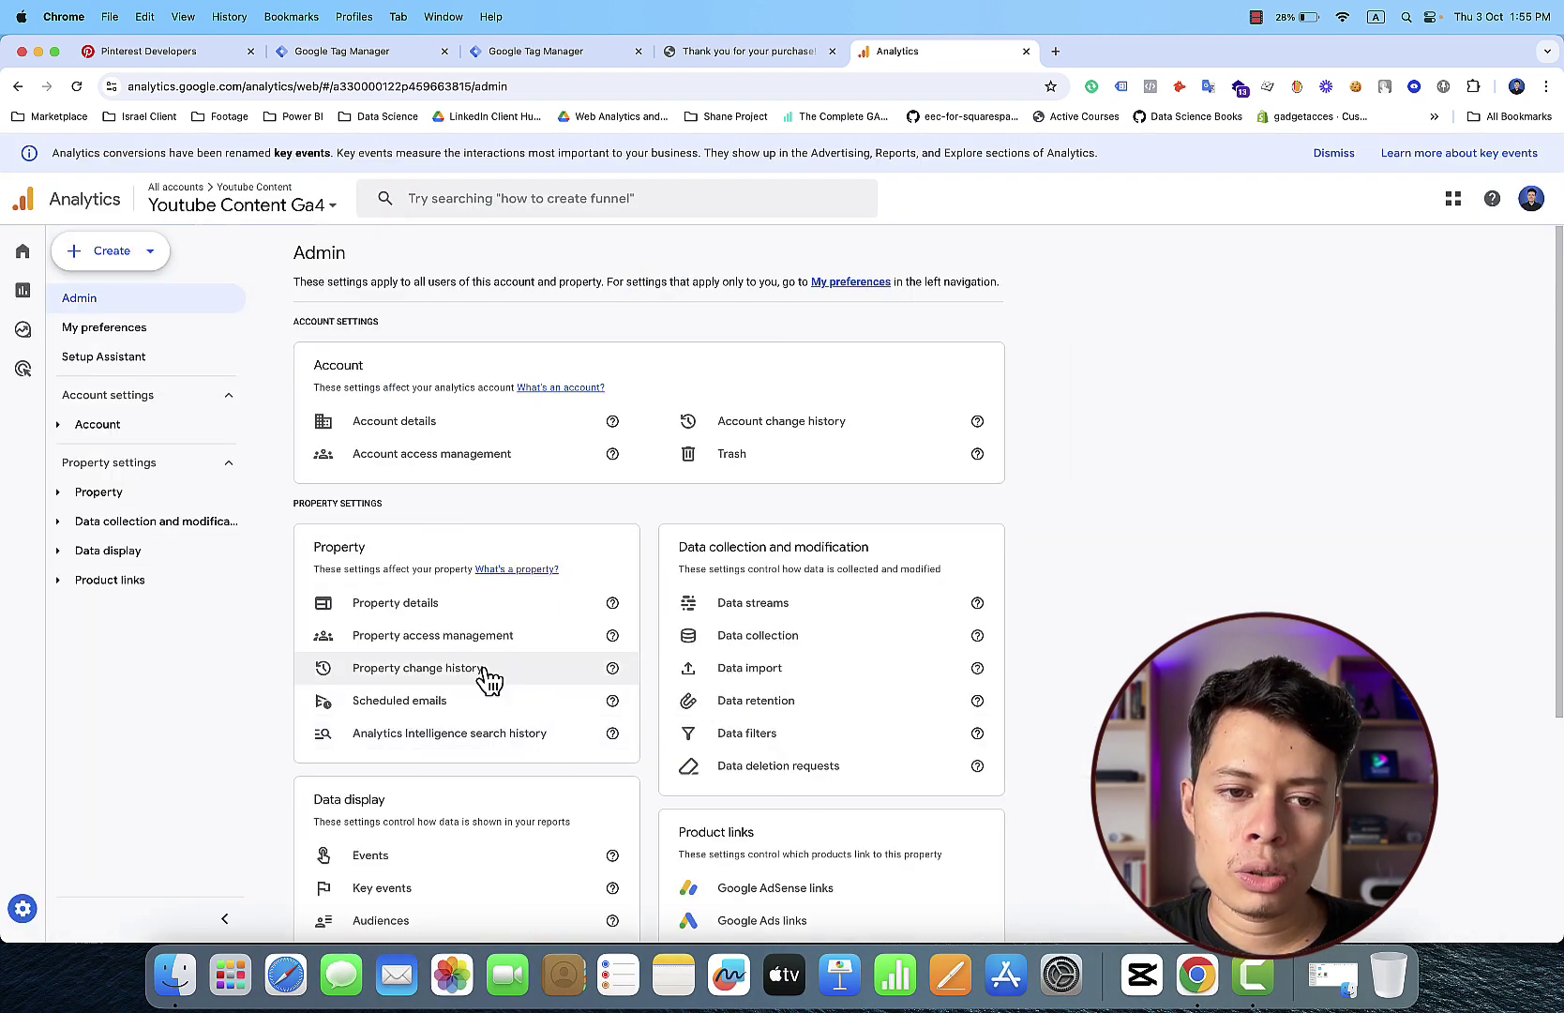
pyautogui.click(790, 605)
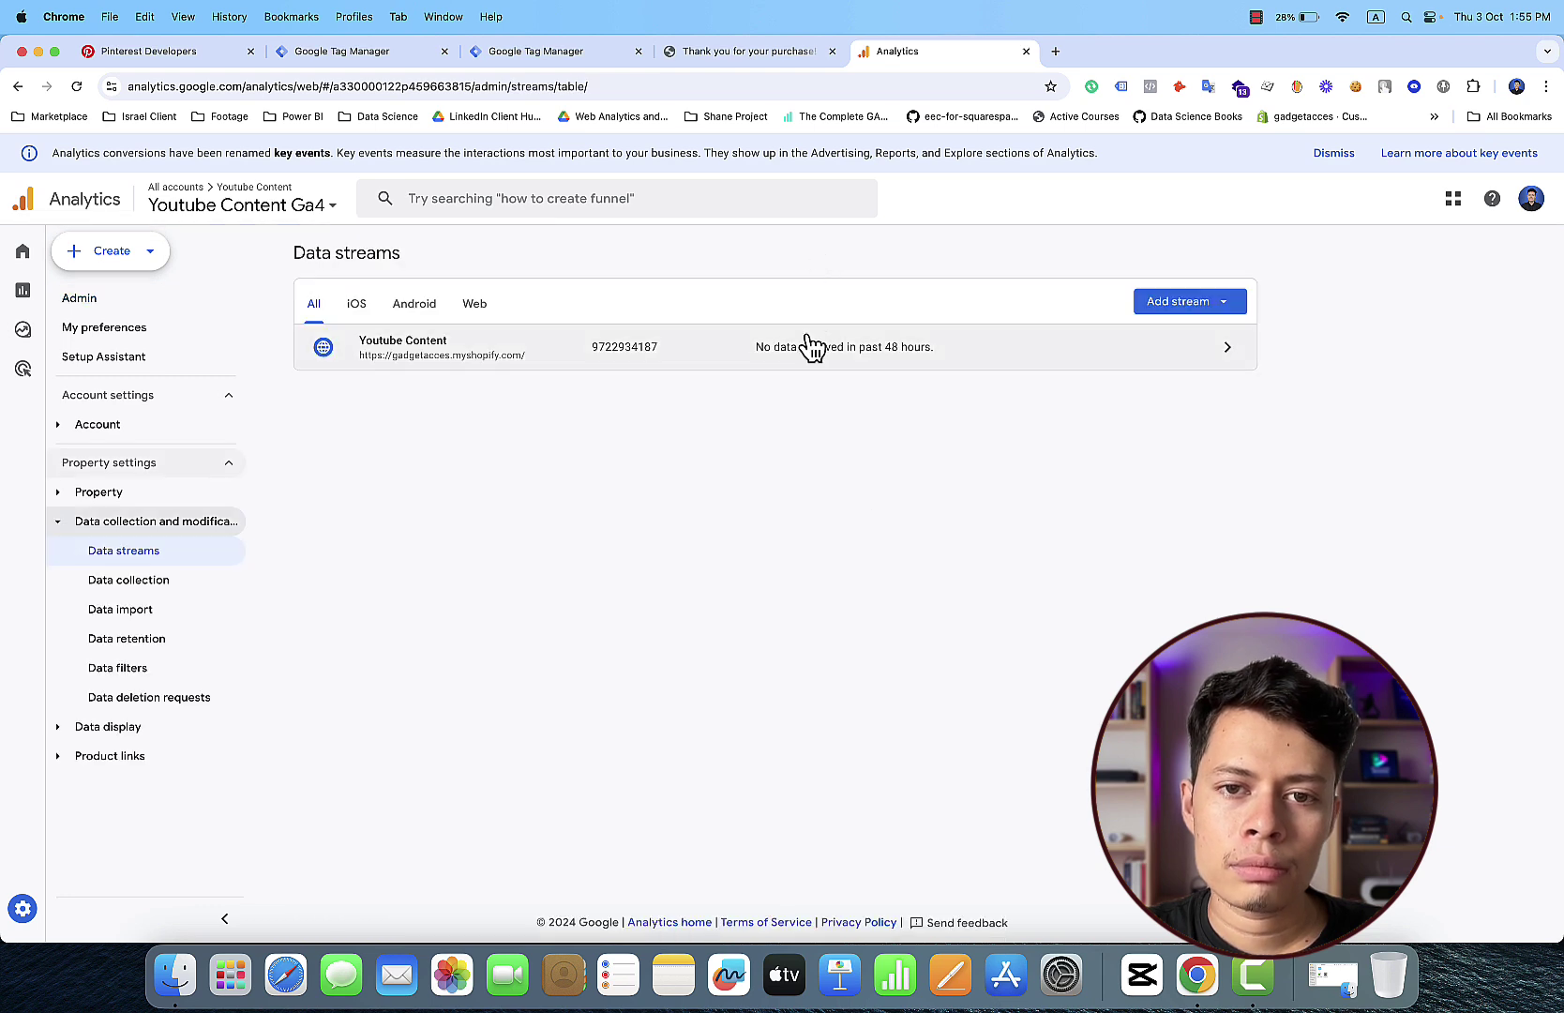
pyautogui.click(806, 346)
pyautogui.click(1408, 357)
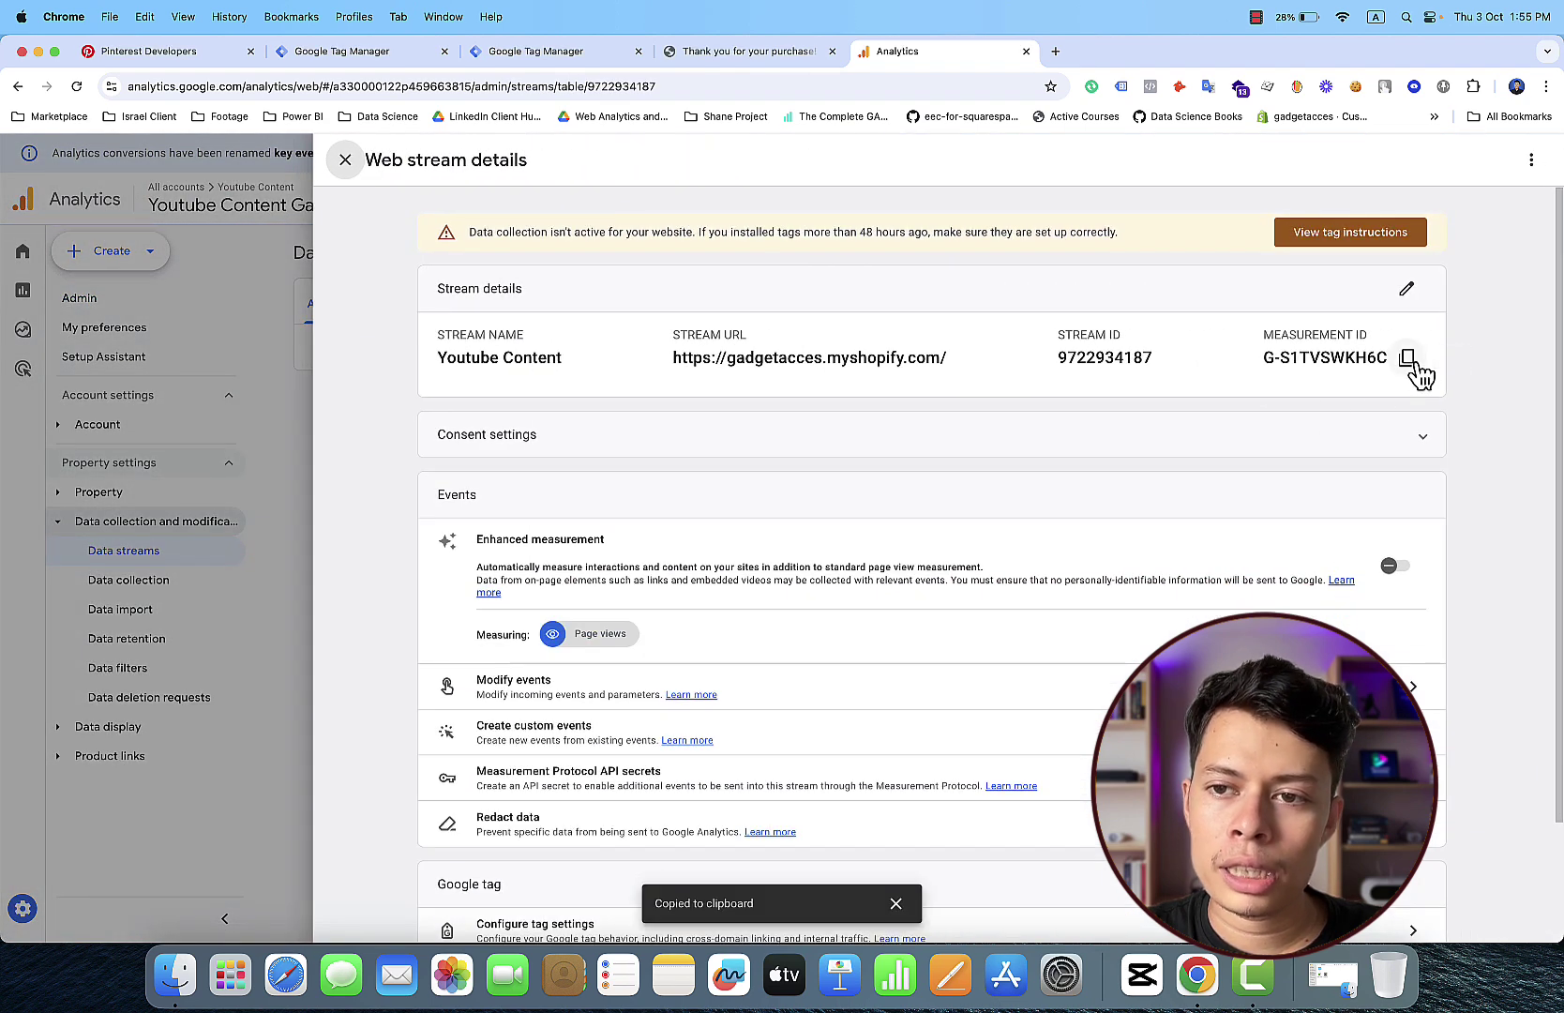
# Step: Return to the Youtube Content web container in Tag Manager and add a Constant user-defined variable with the copied measurement ID G-S1TVSWKH6C as its value
pyautogui.click(392, 61)
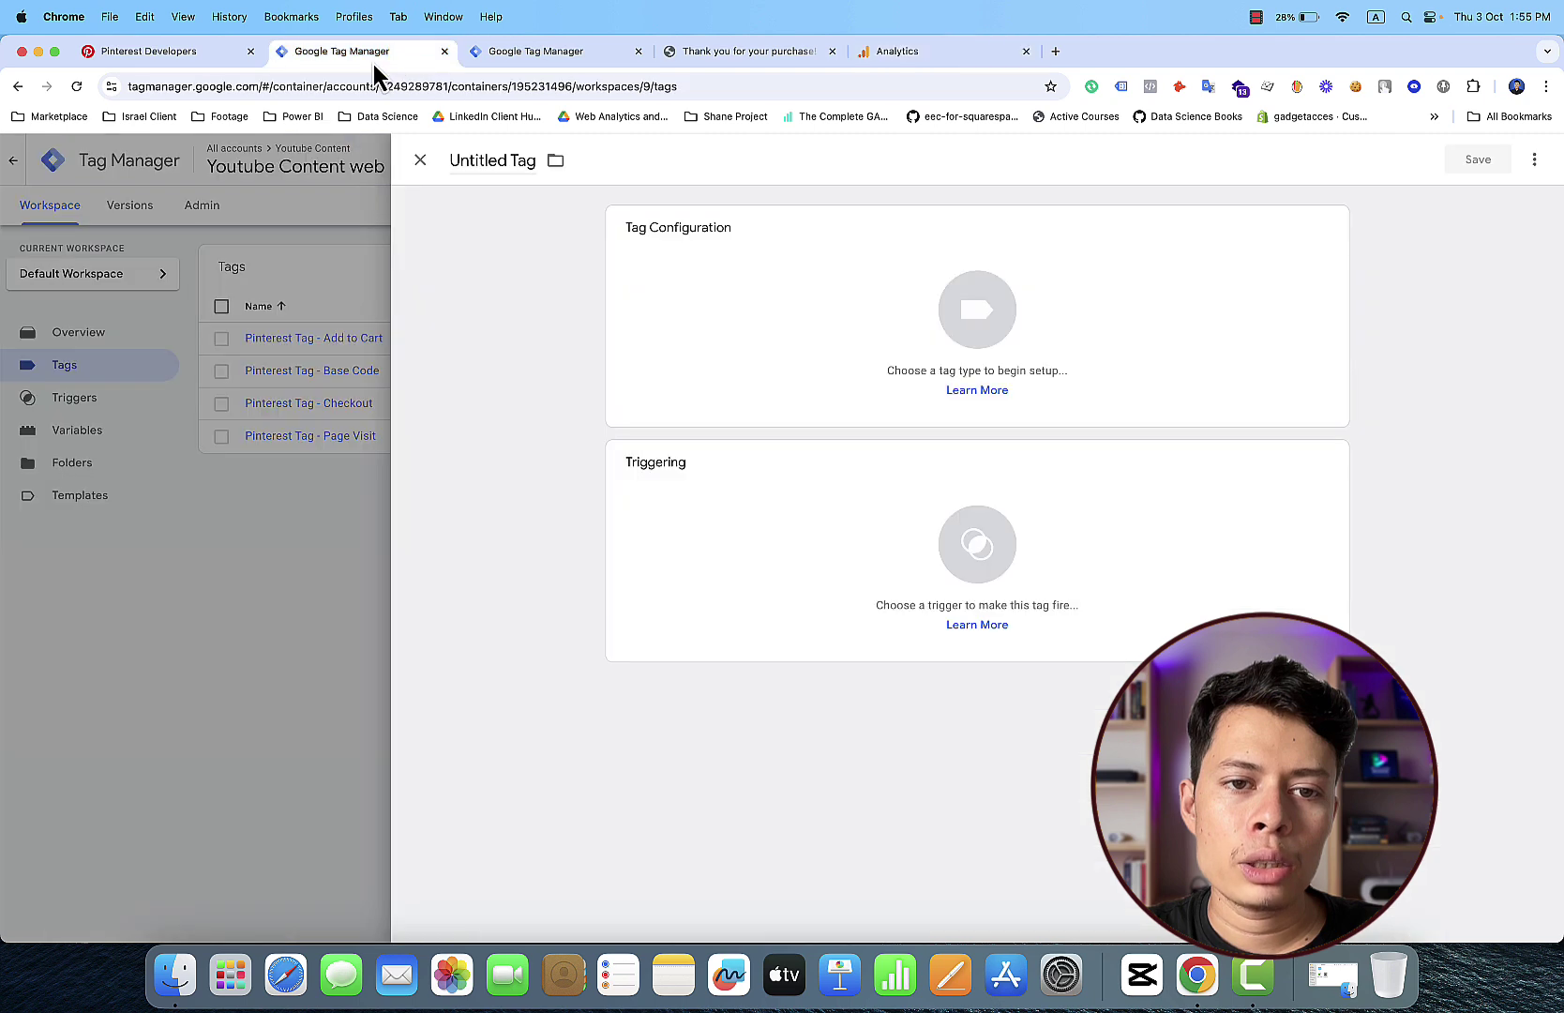
pyautogui.click(104, 469)
pyautogui.click(106, 433)
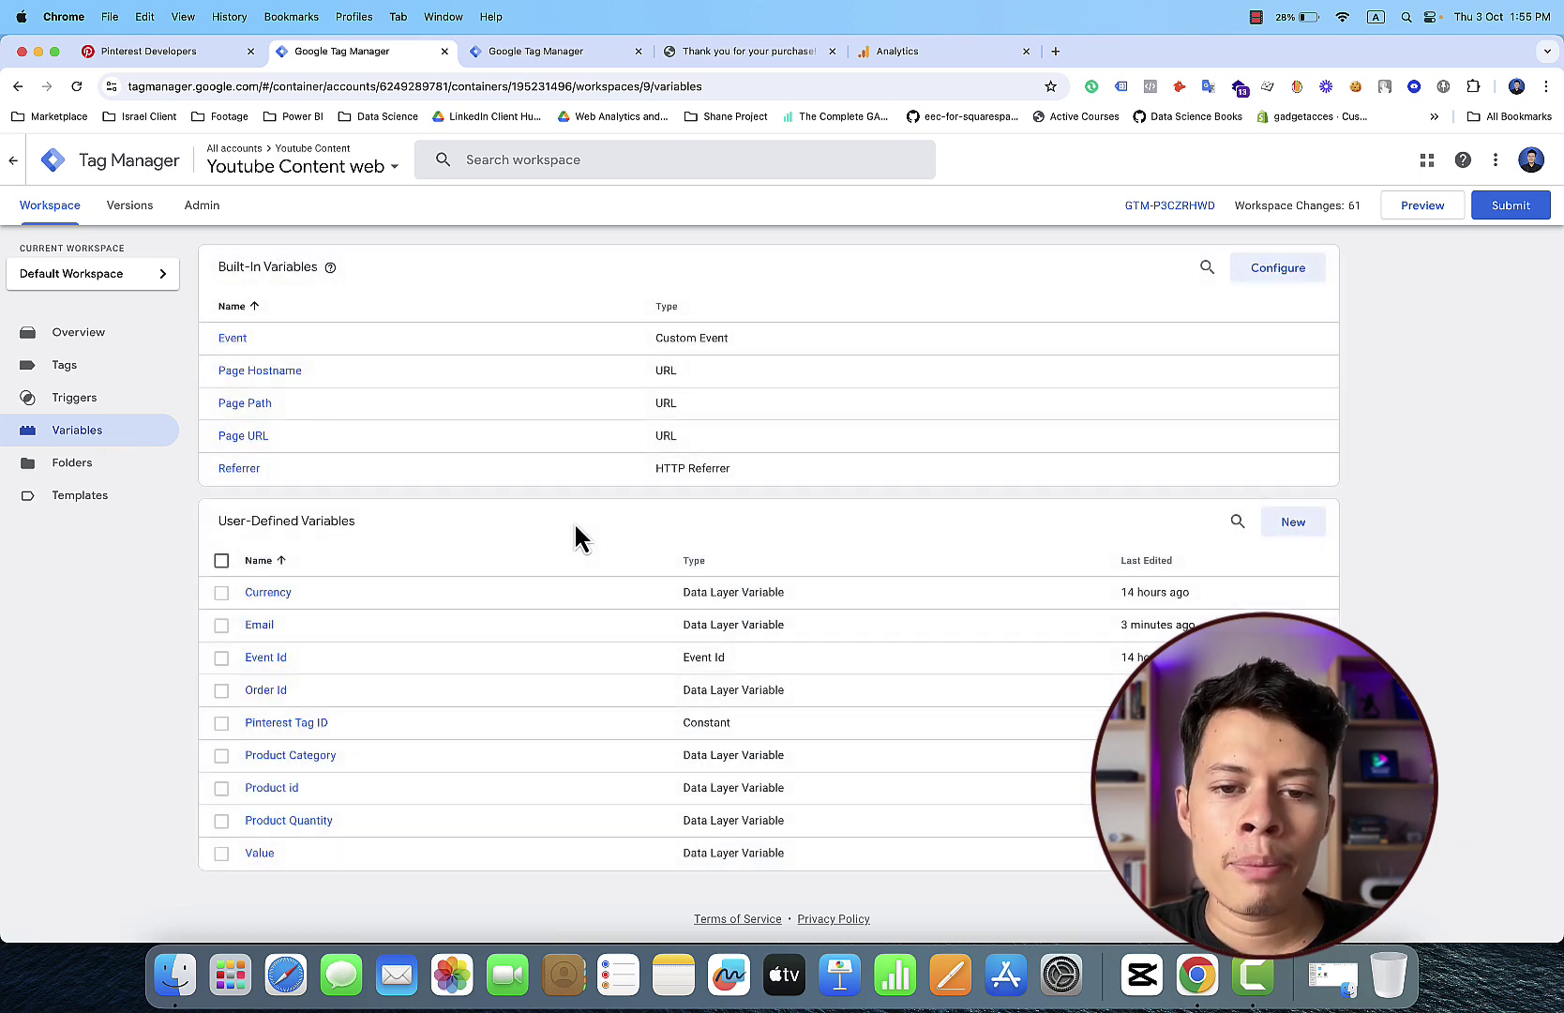
pyautogui.click(1290, 524)
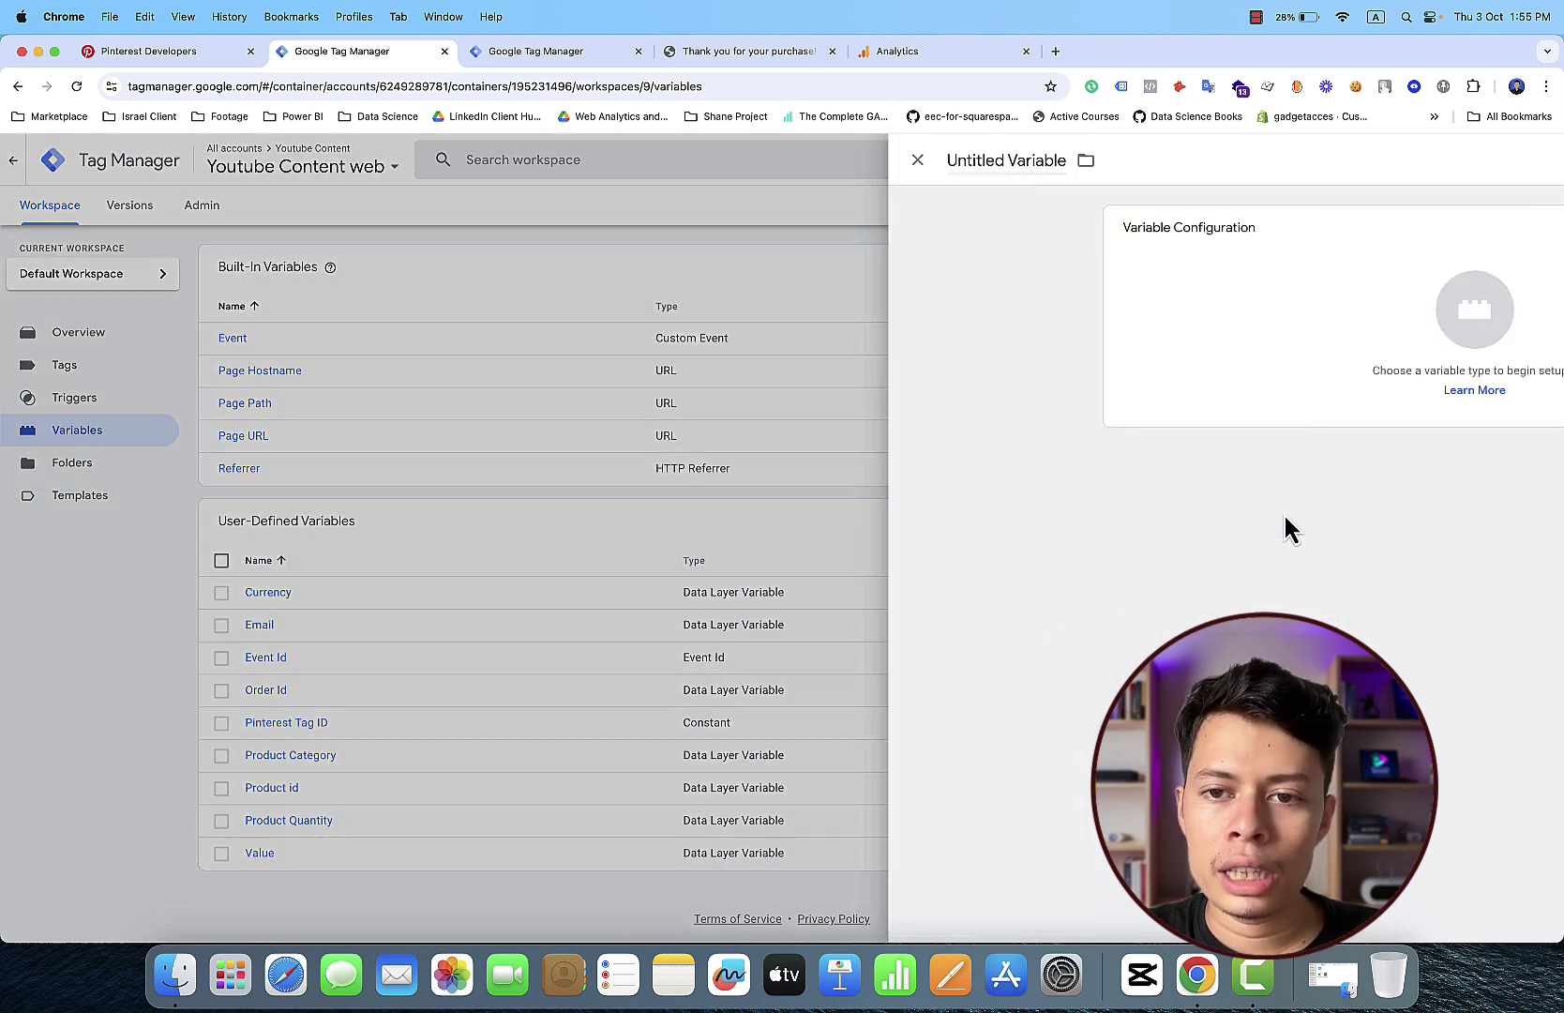
pyautogui.click(1145, 380)
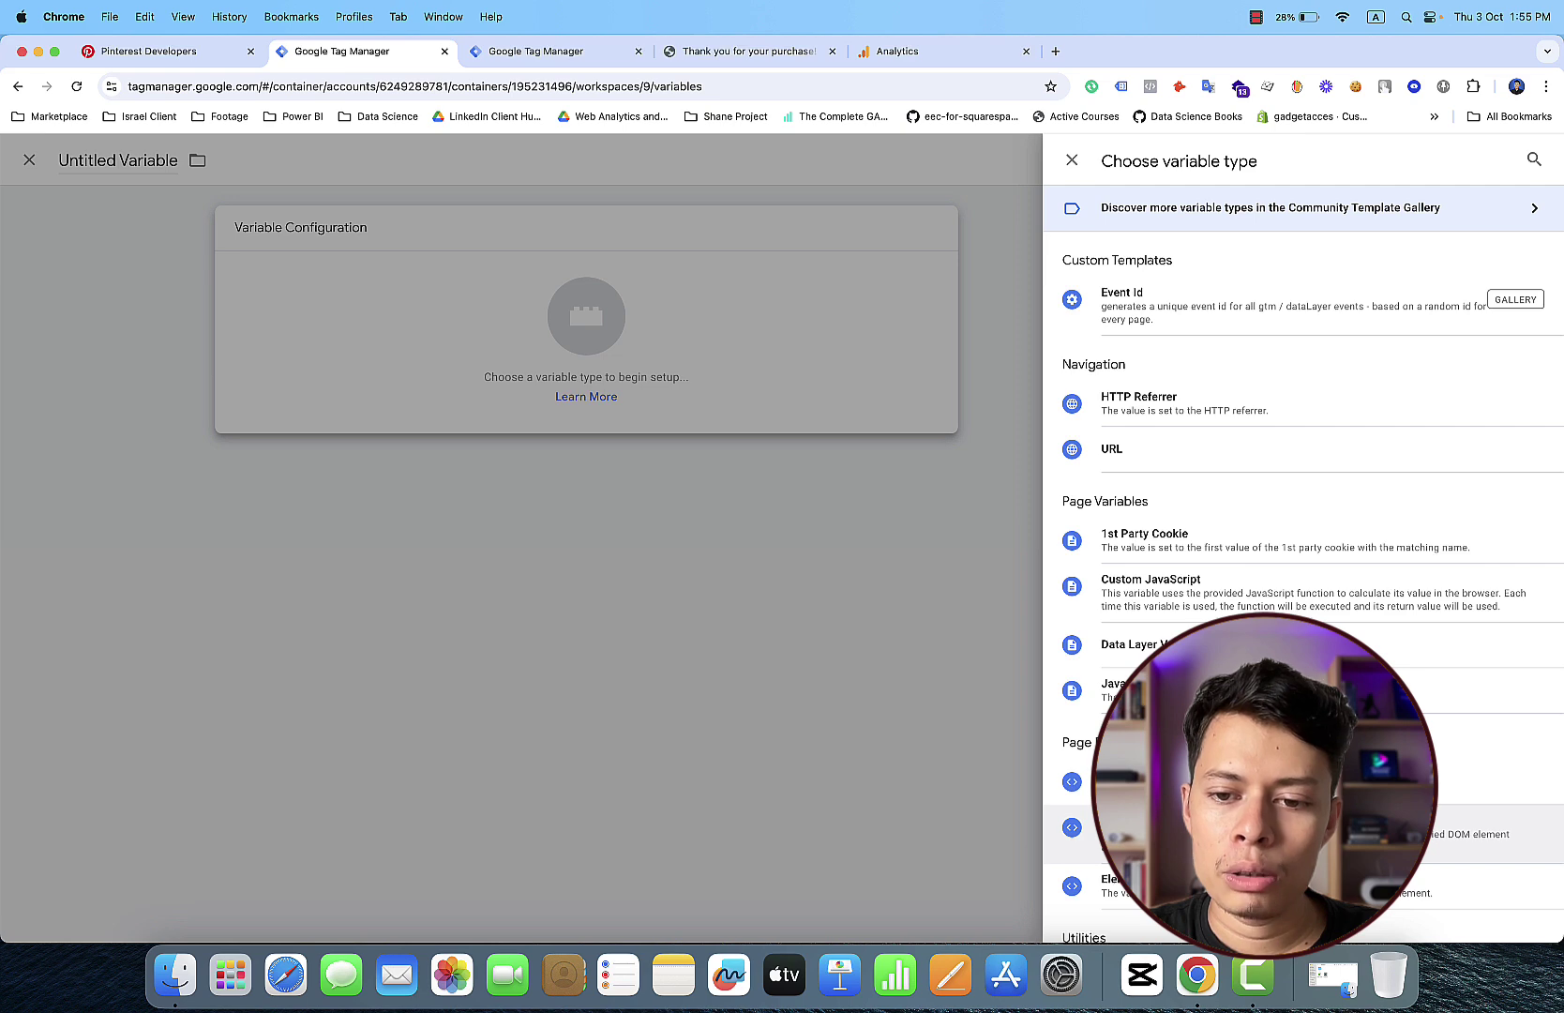
pyautogui.scroll(-2, 1219, 819)
pyautogui.click(1219, 818)
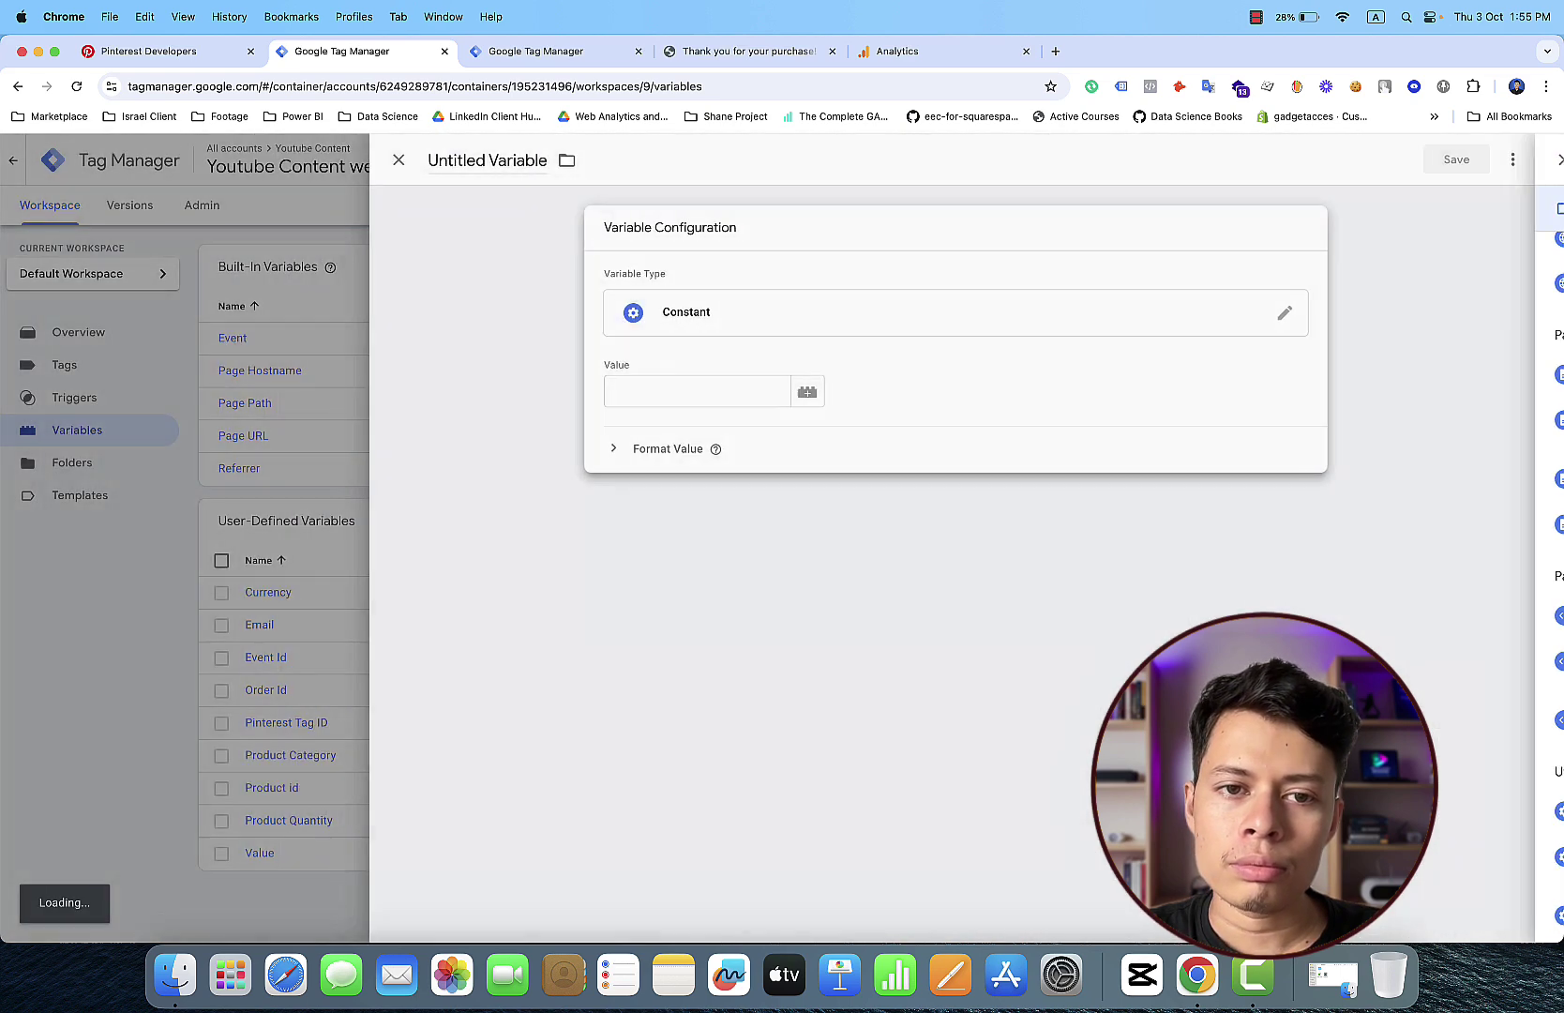
pyautogui.click(744, 392)
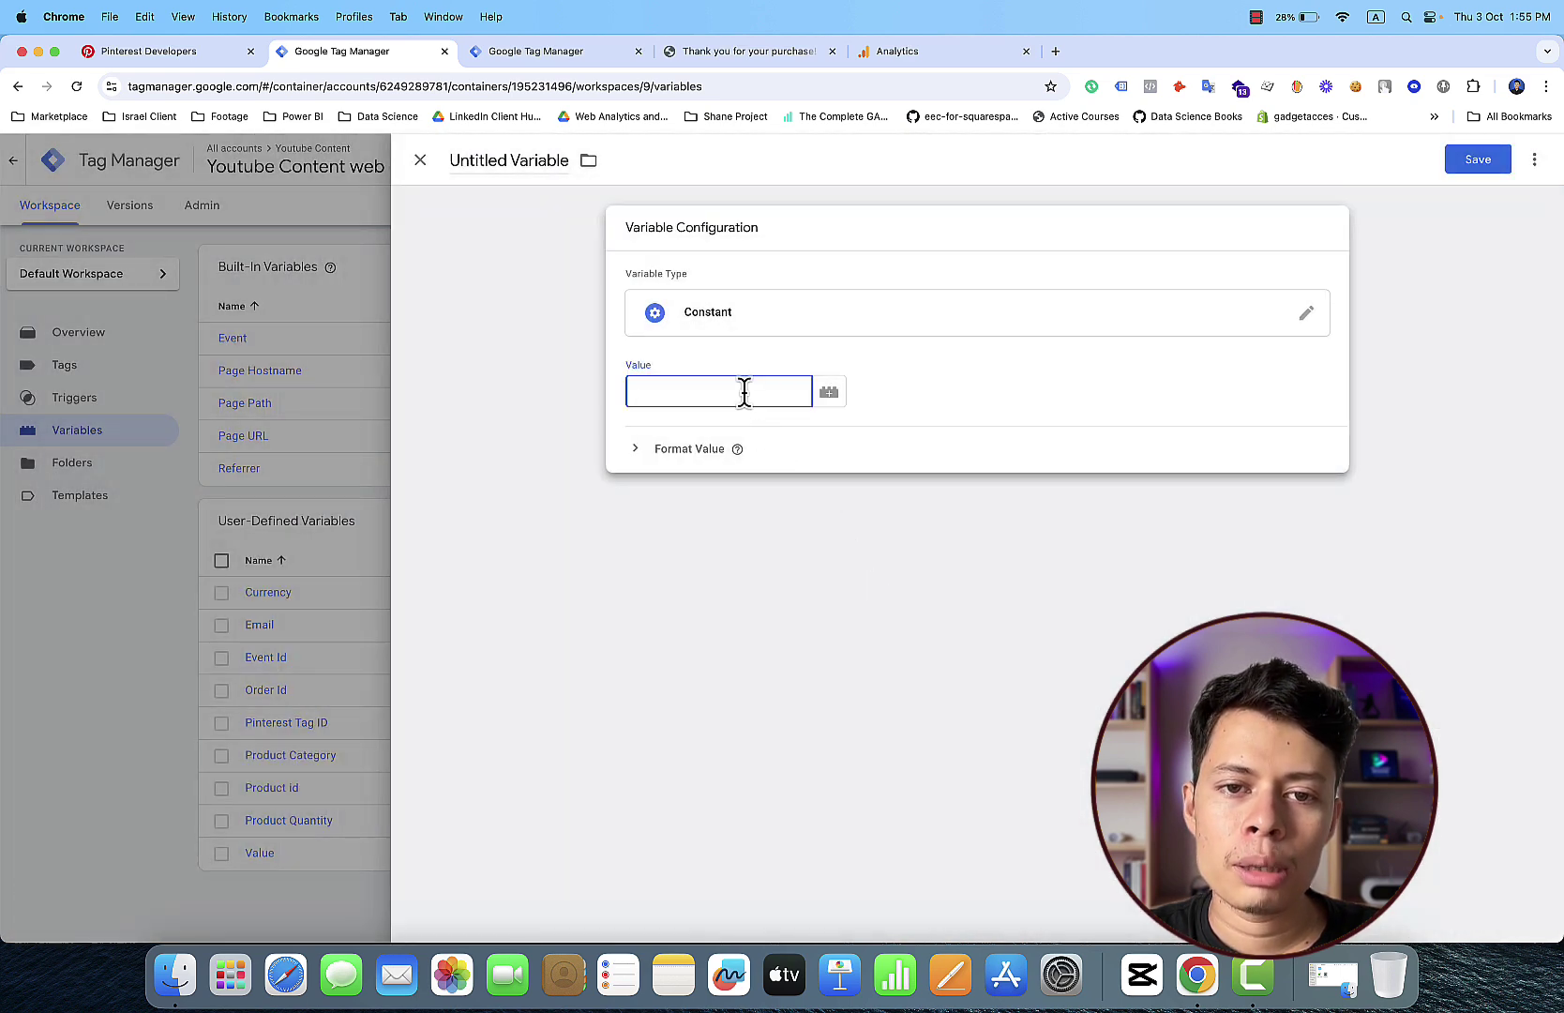
pyautogui.rightClick(745, 392)
pyautogui.click(759, 508)
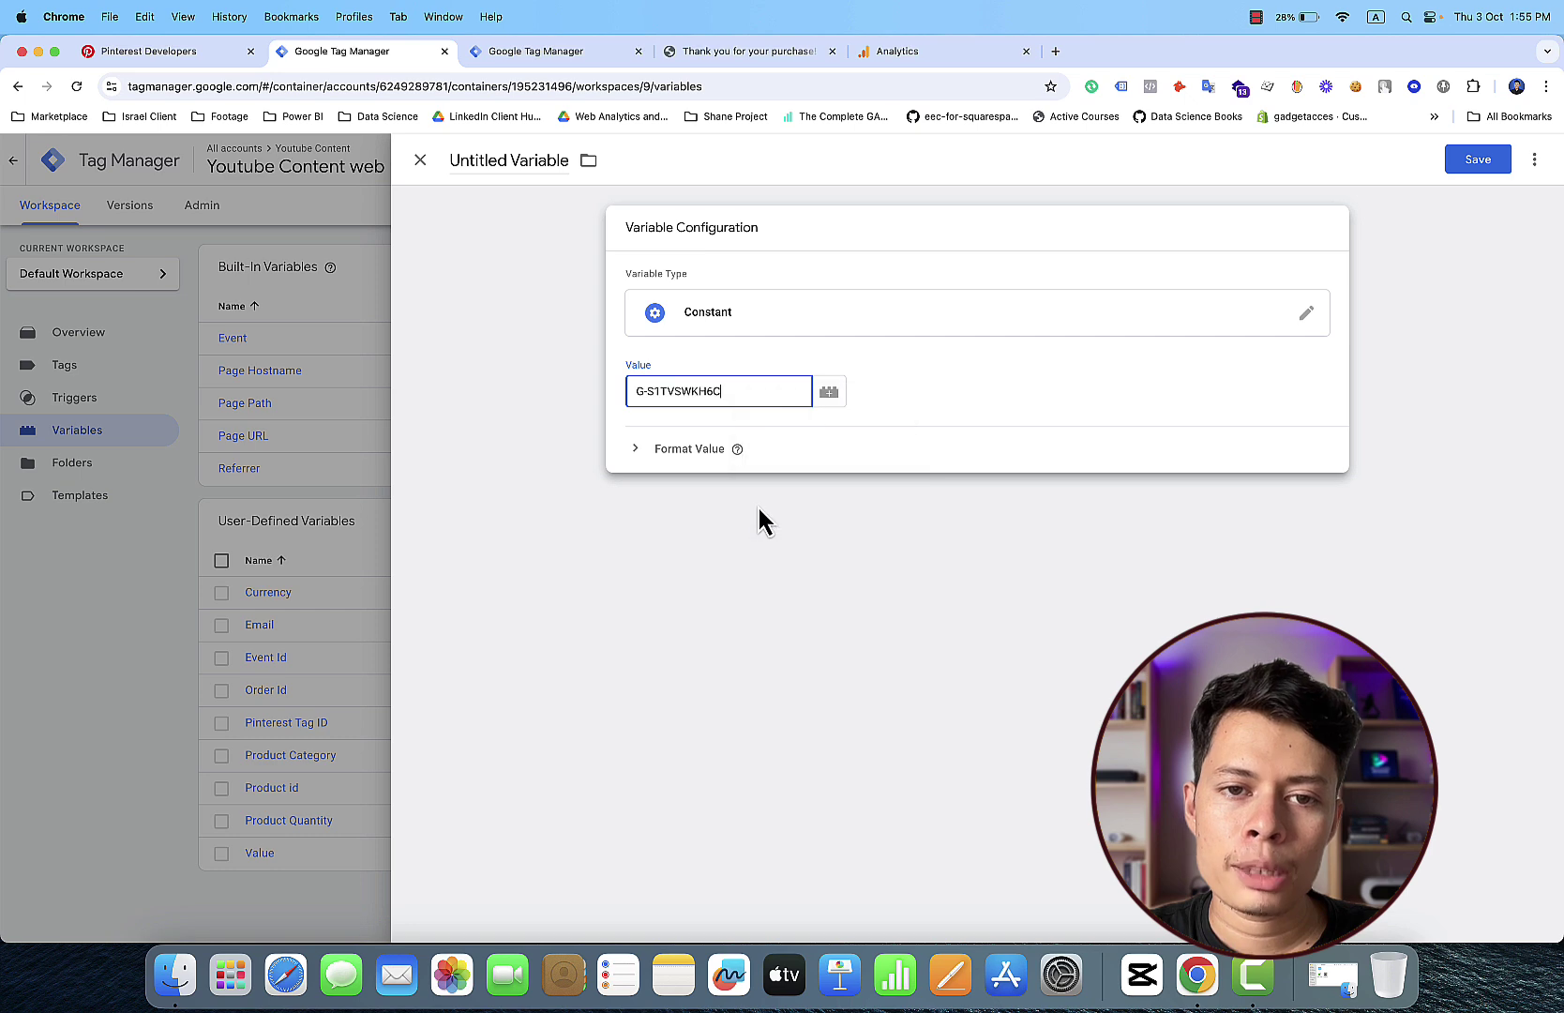
# Step: Name the constant variable Measurement ID, correcting its spelling, and save it
pyautogui.click(529, 172)
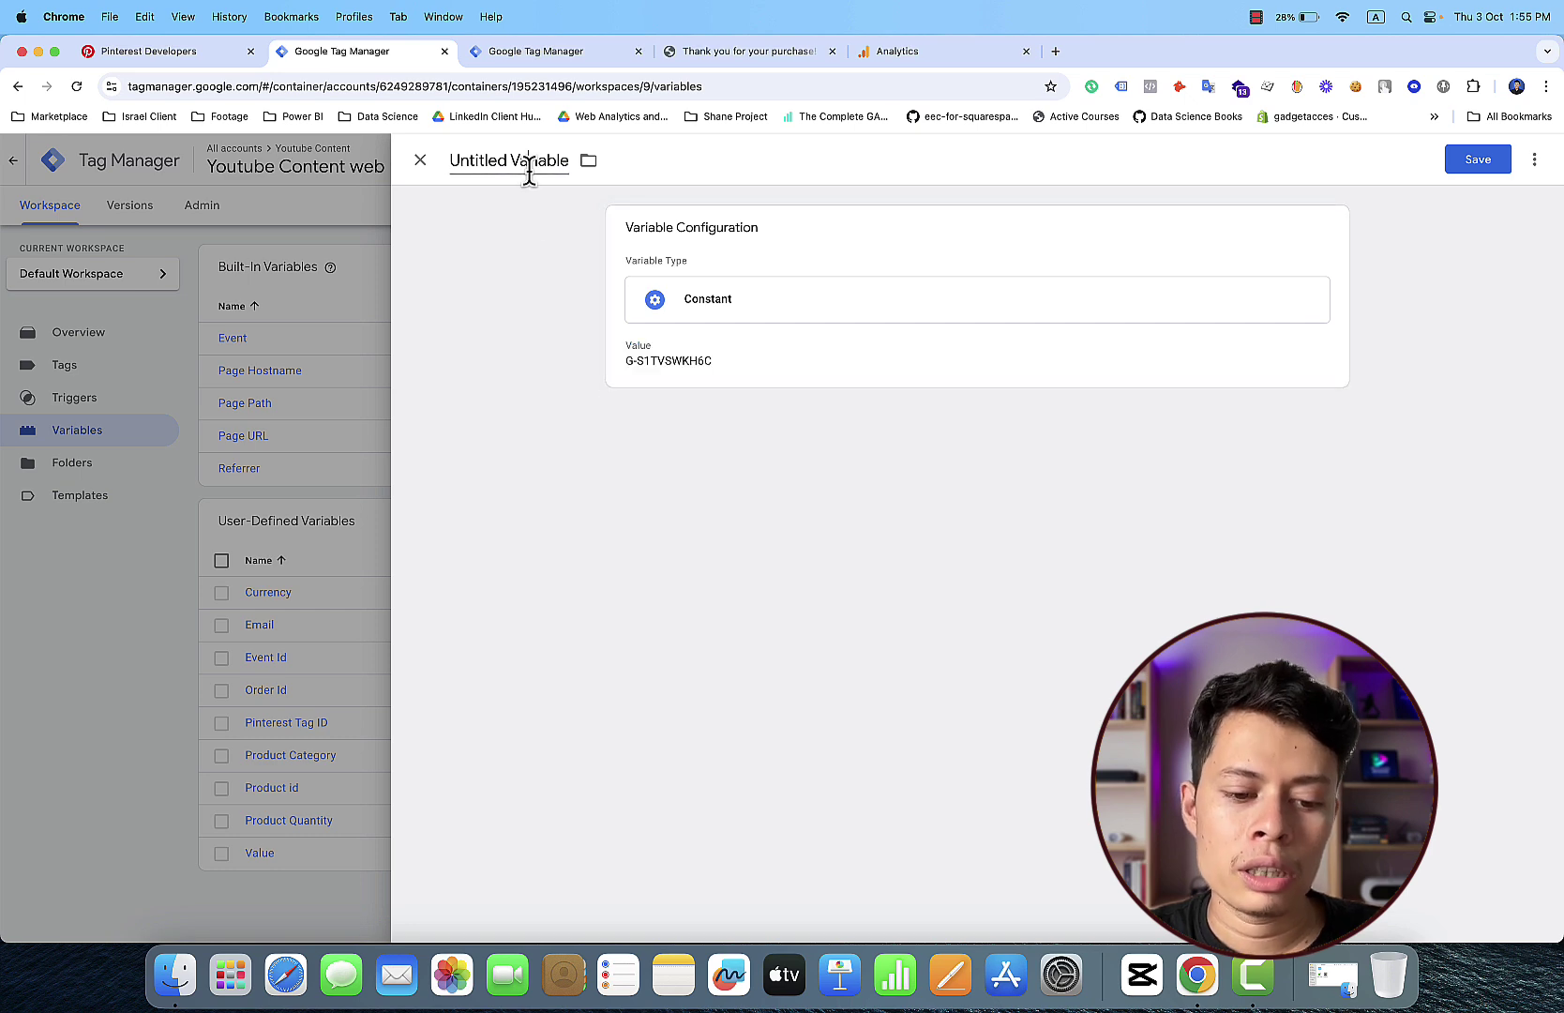
pyautogui.press('super+a')
pyautogui.write('M')
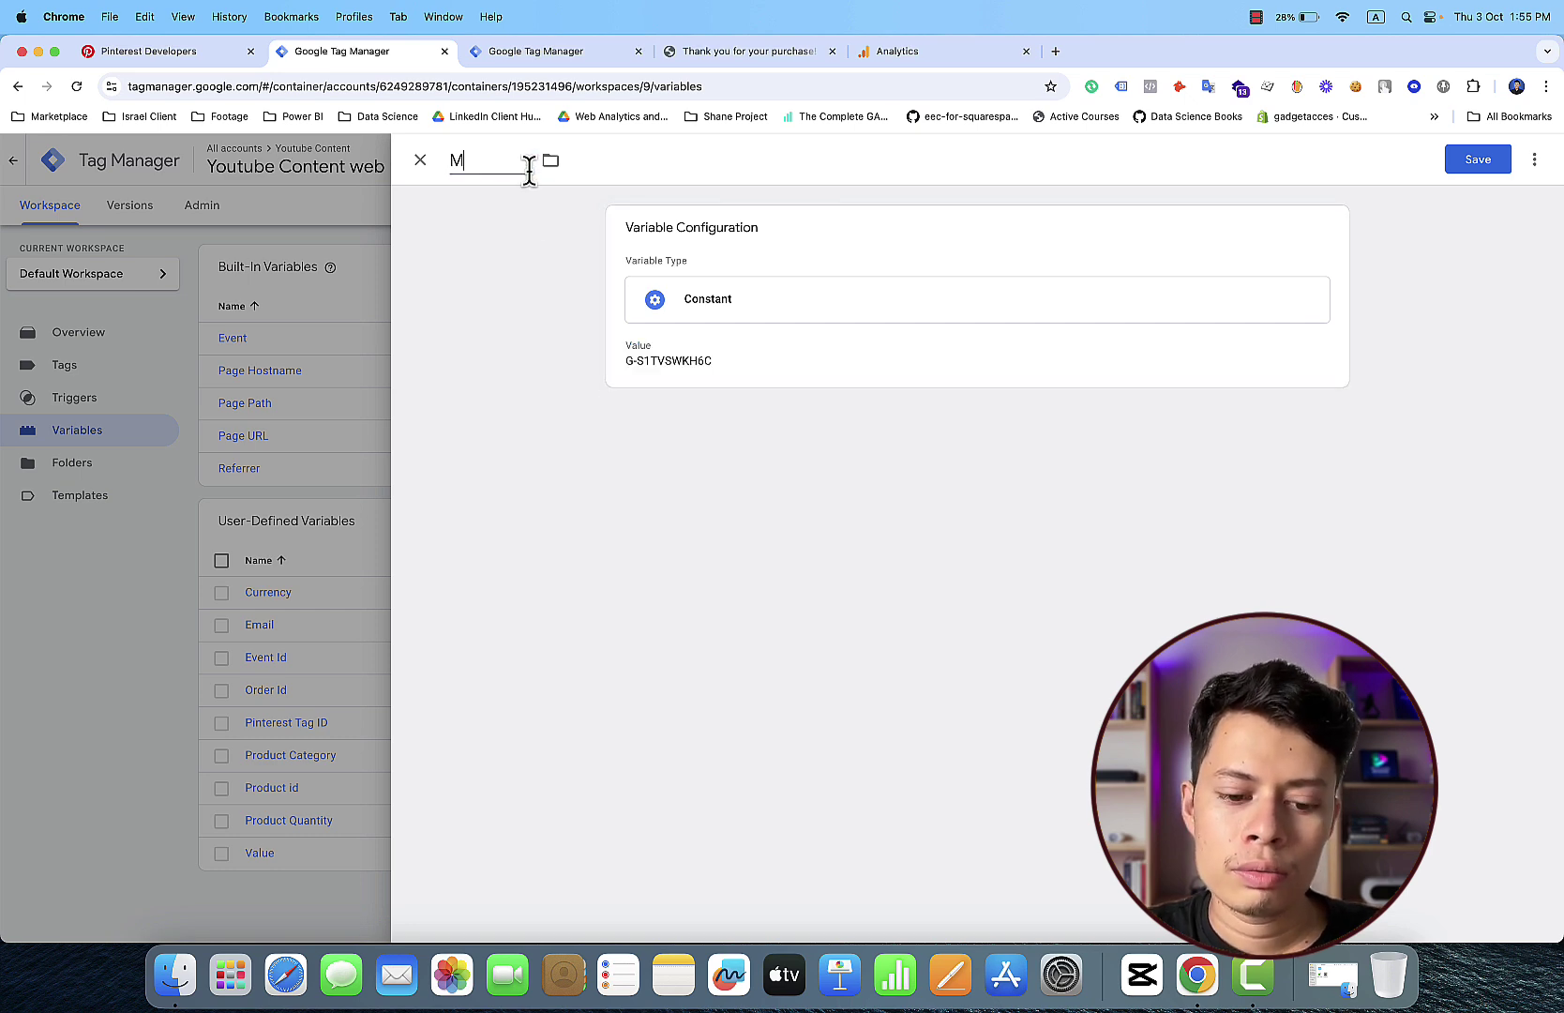
pyautogui.write('easurment')
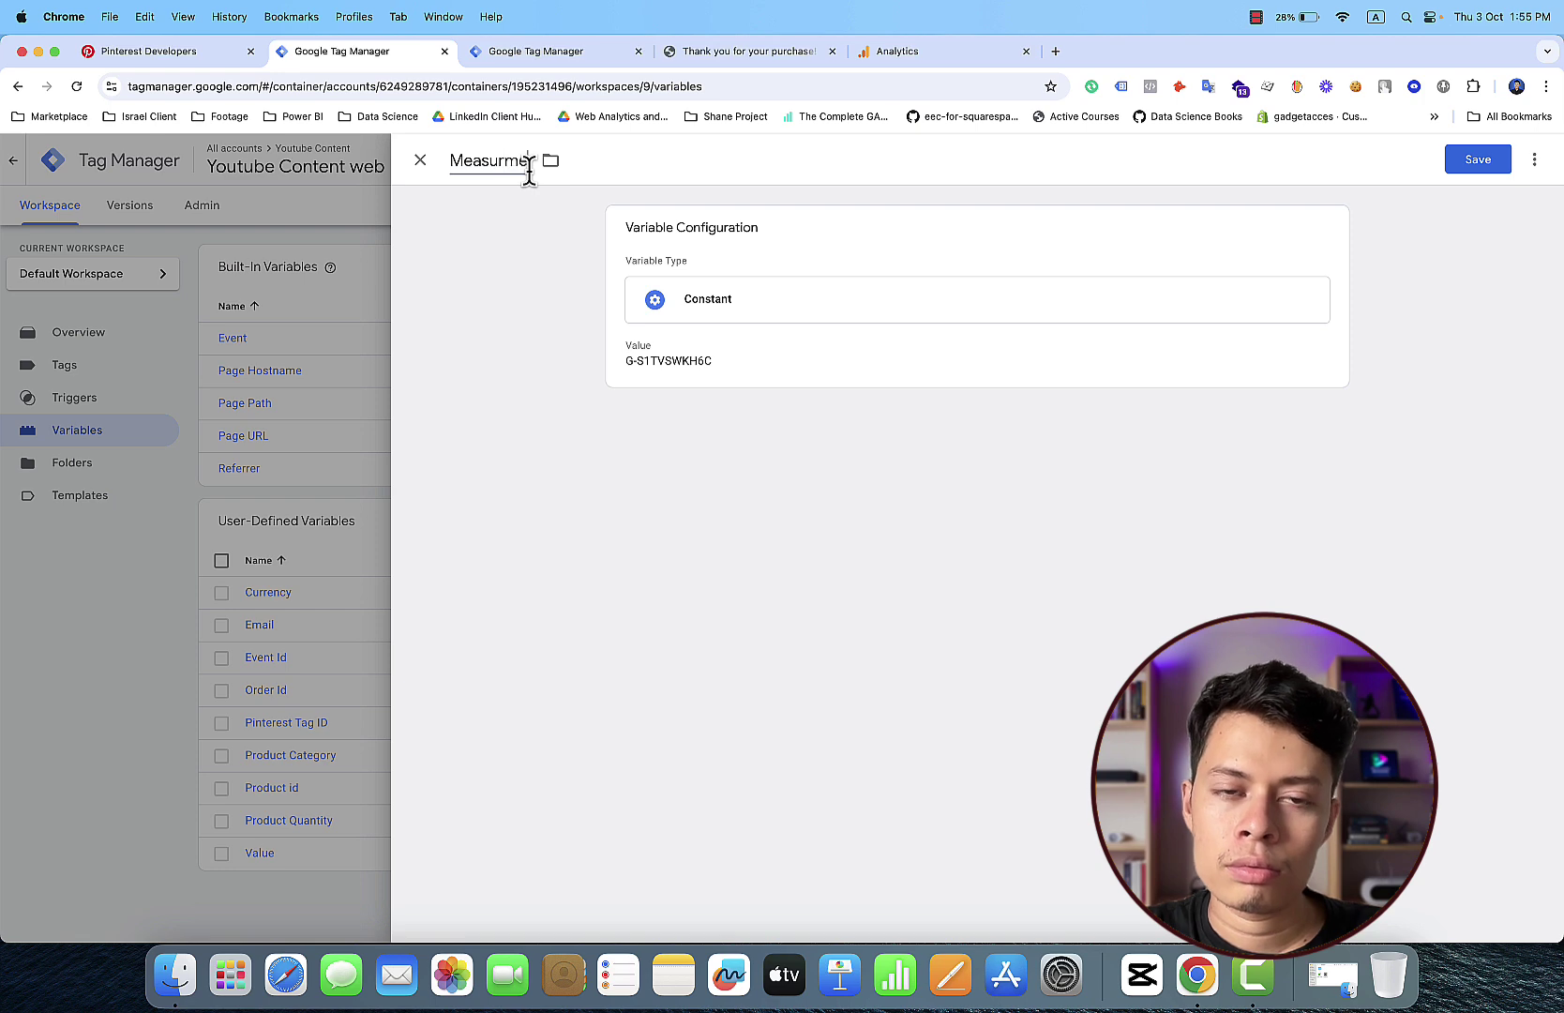
pyautogui.write(' ID')
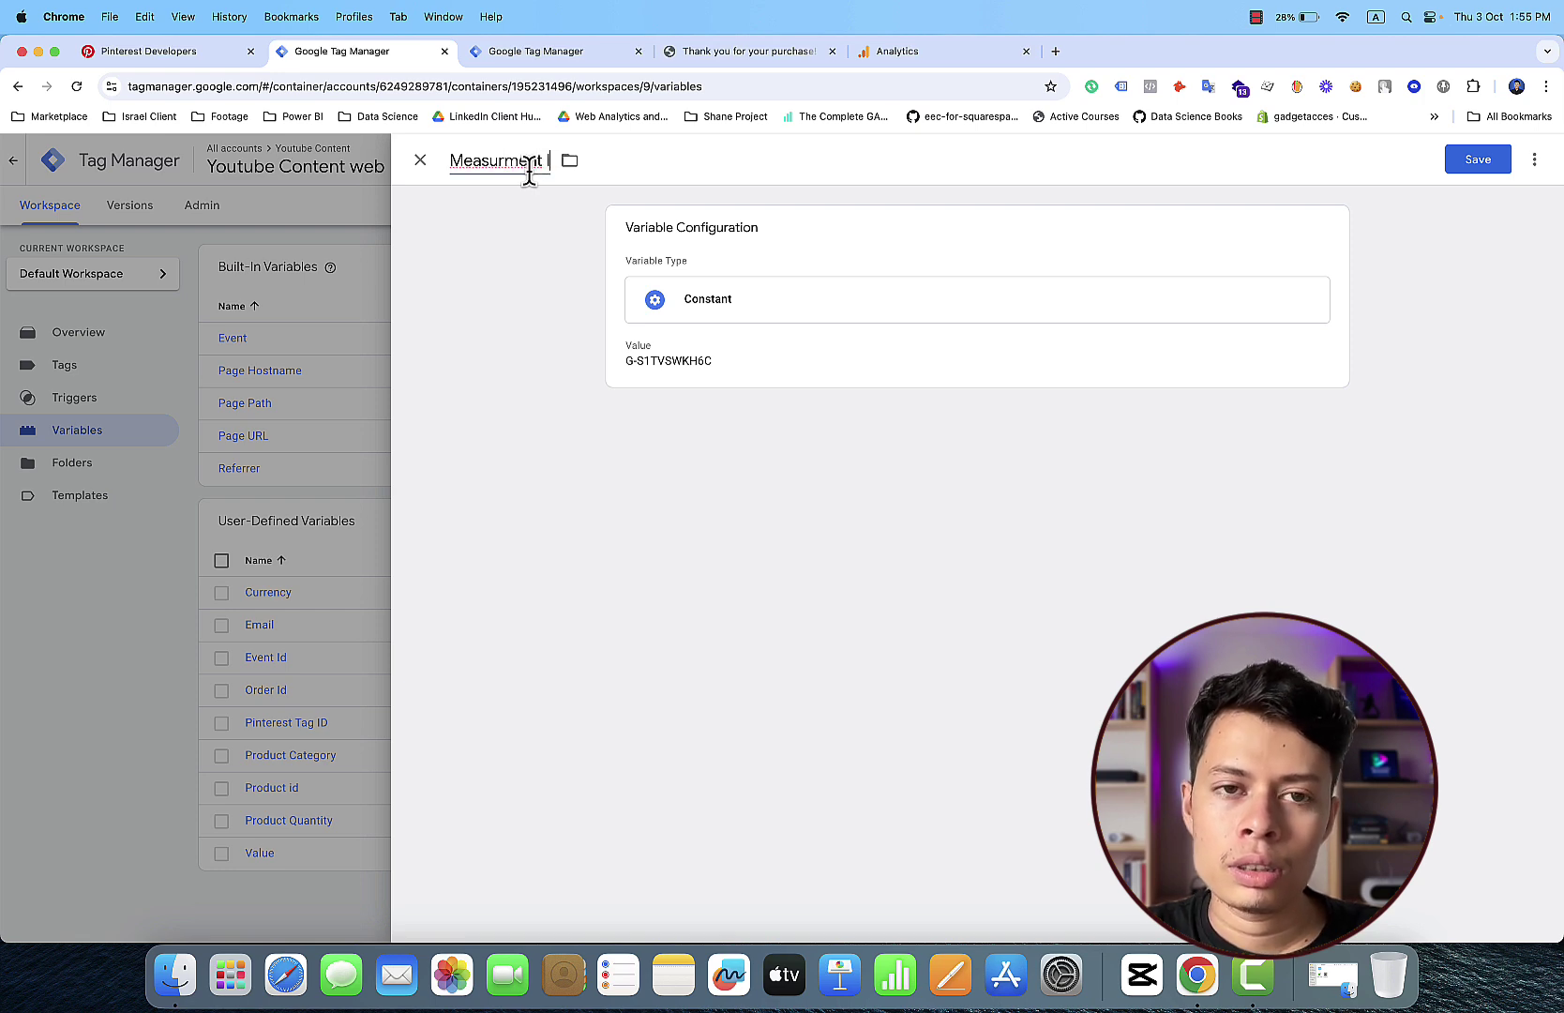
pyautogui.rightClick(490, 159)
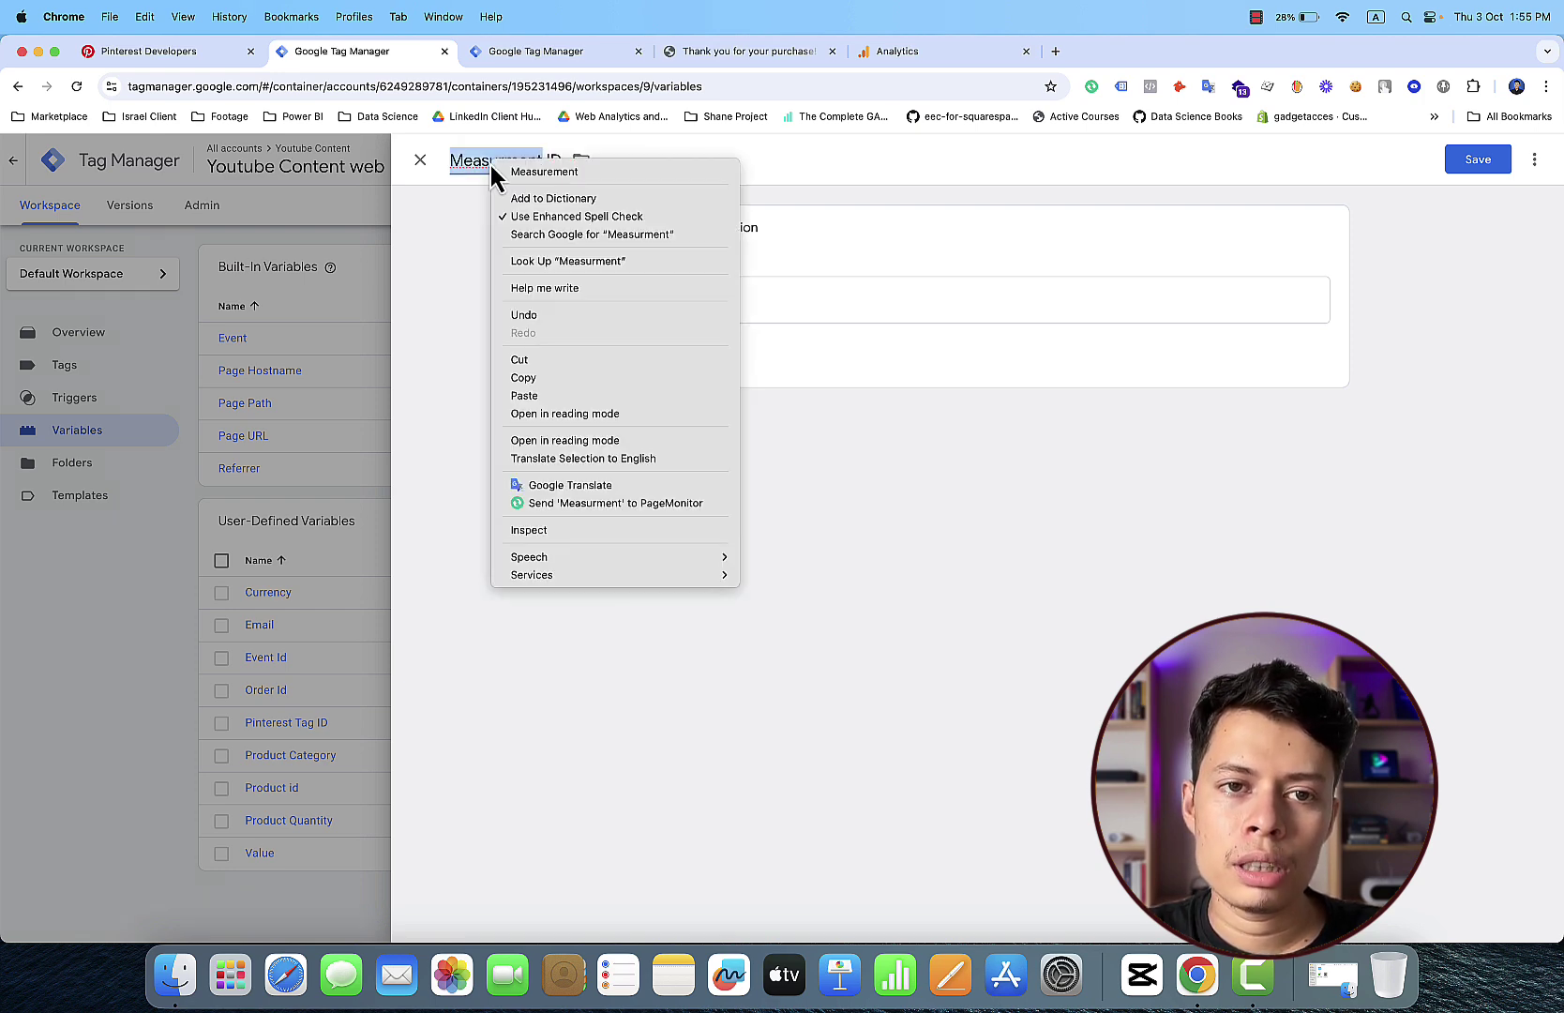
pyautogui.click(529, 176)
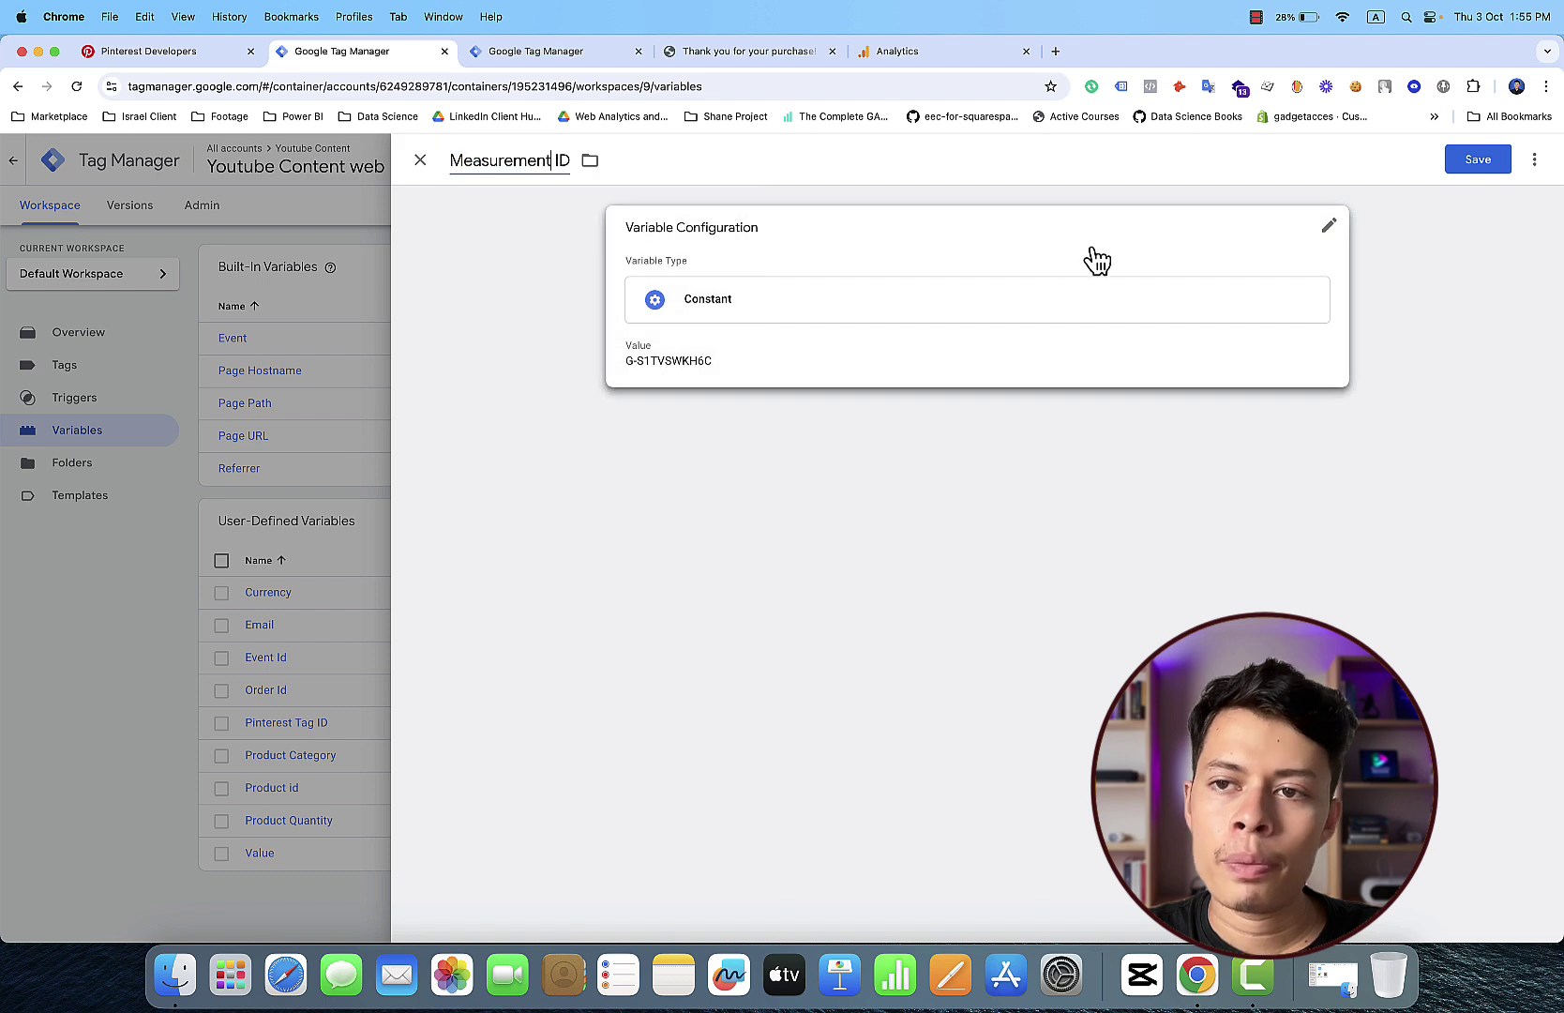
pyautogui.click(1480, 161)
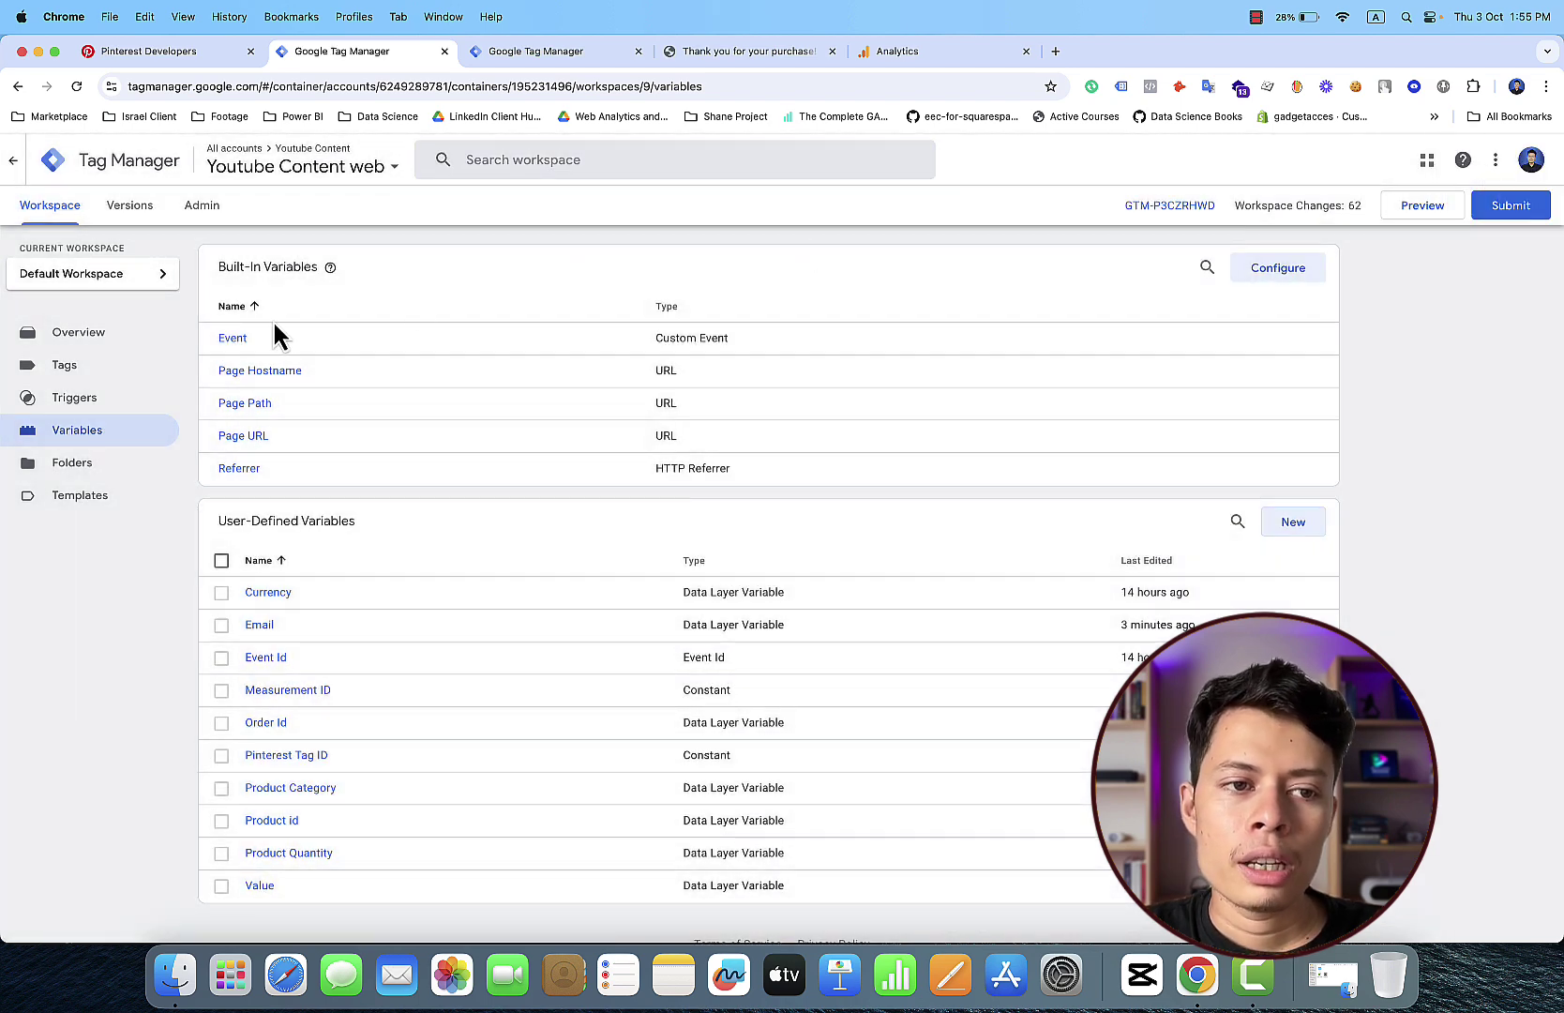
# Step: Create a new tag of type Google Tag and set its tag ID to the Measurement ID variable
pyautogui.click(150, 370)
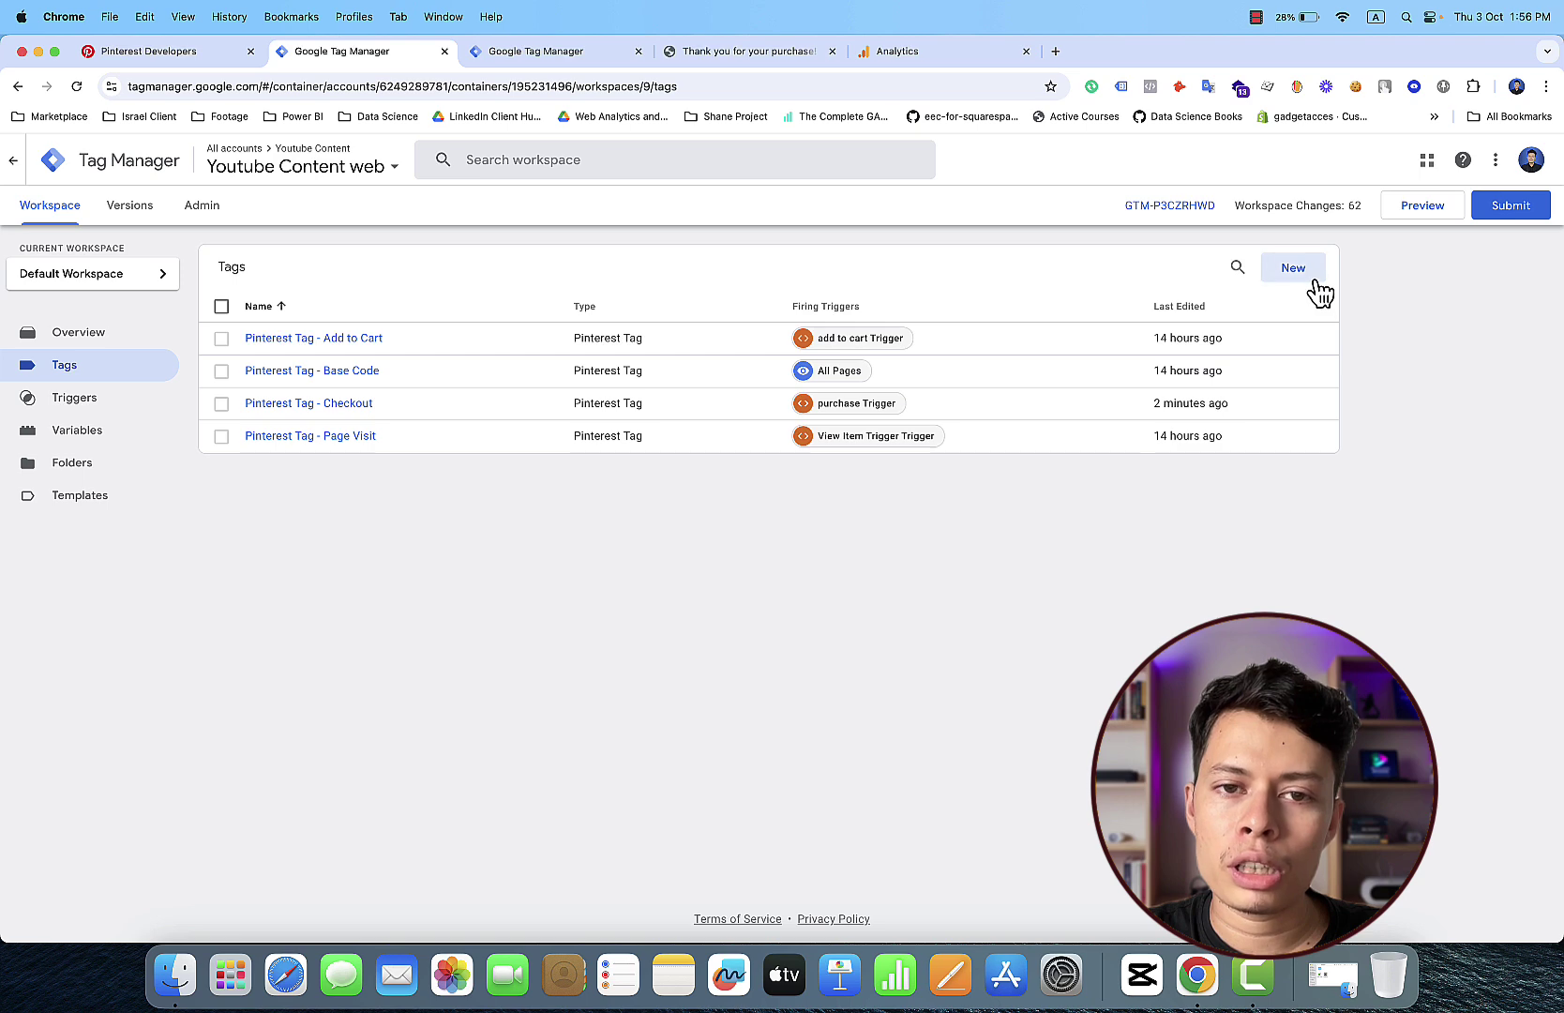
pyautogui.click(1318, 281)
pyautogui.click(1181, 335)
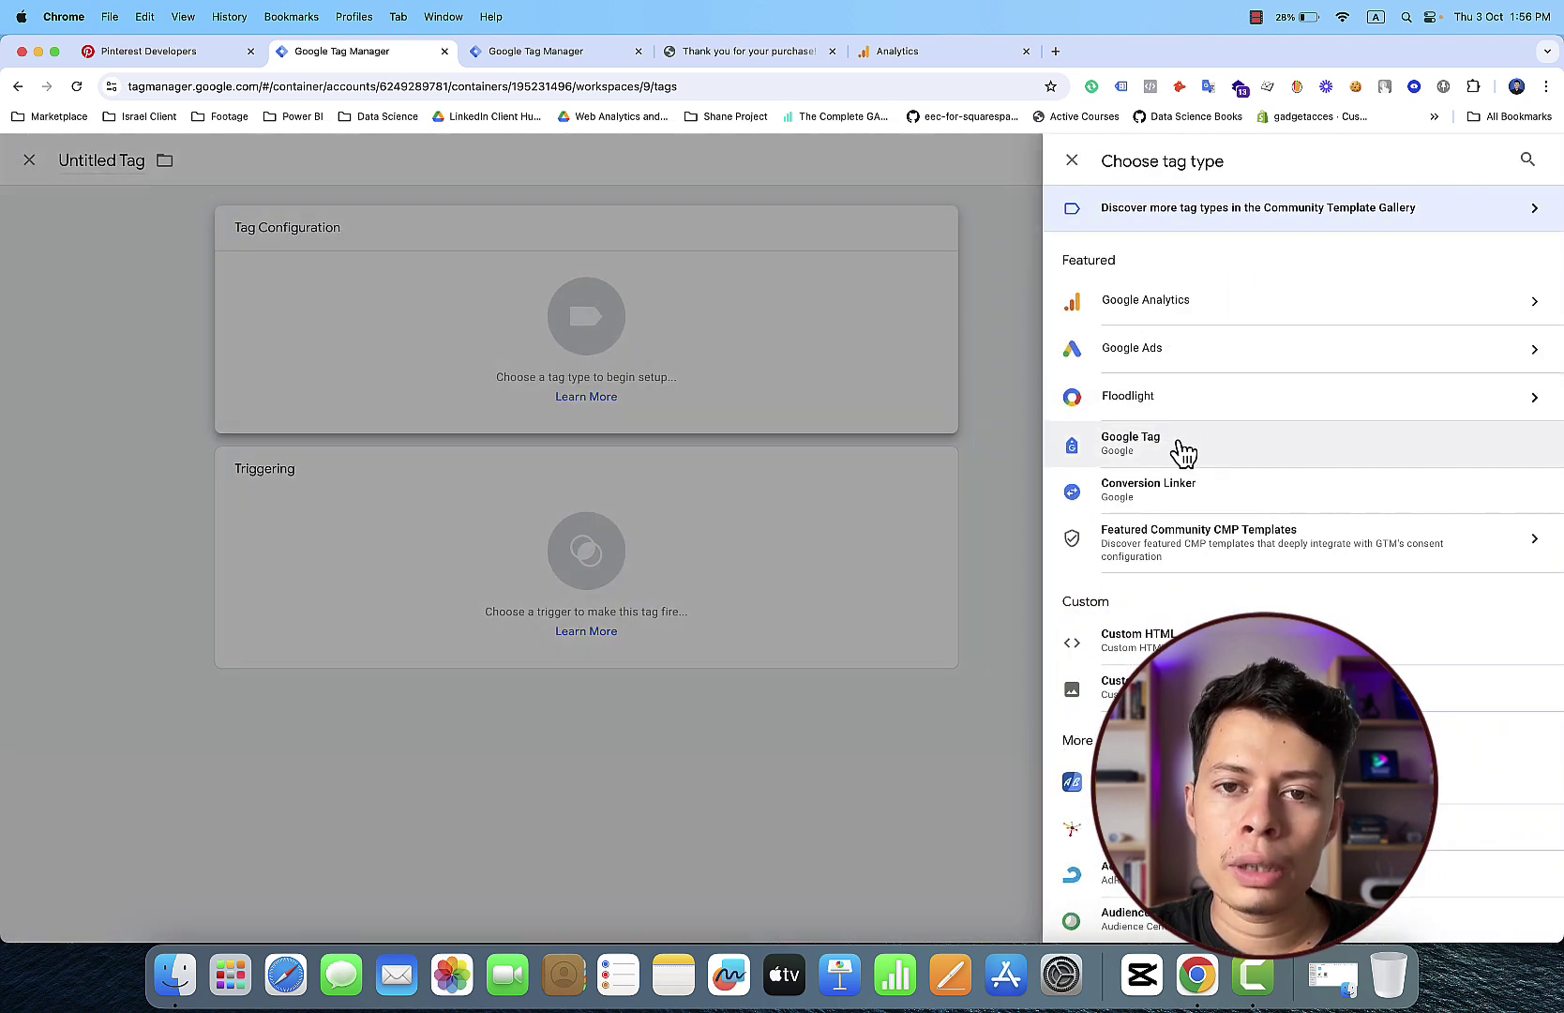
pyautogui.click(1183, 453)
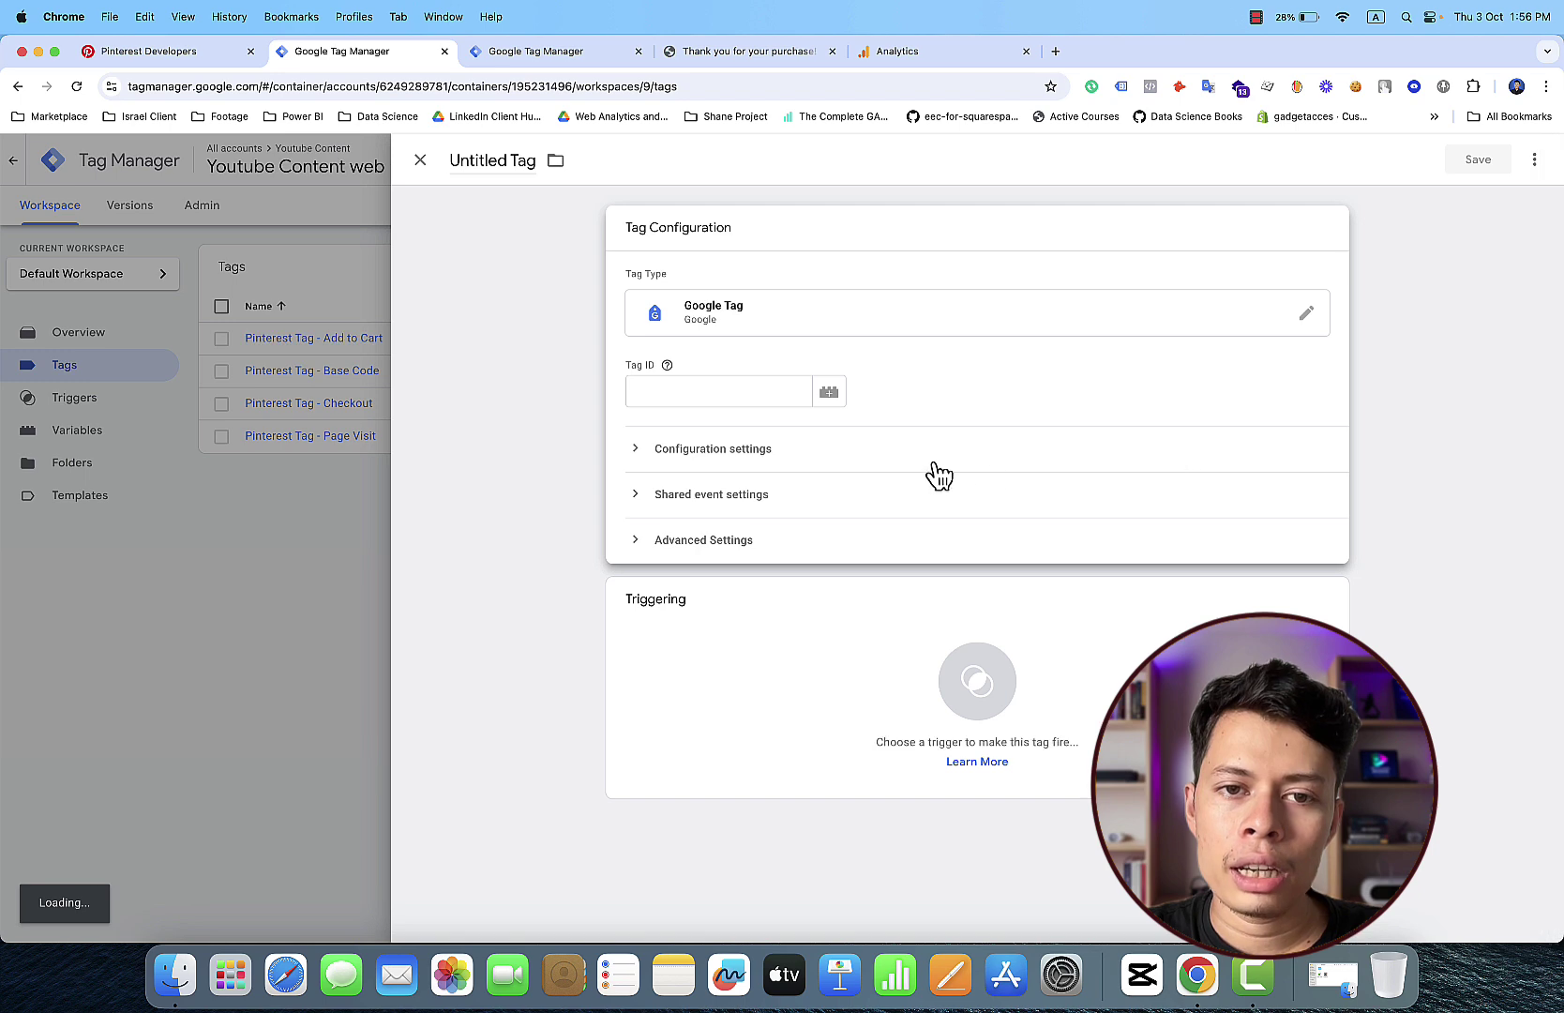
pyautogui.click(831, 394)
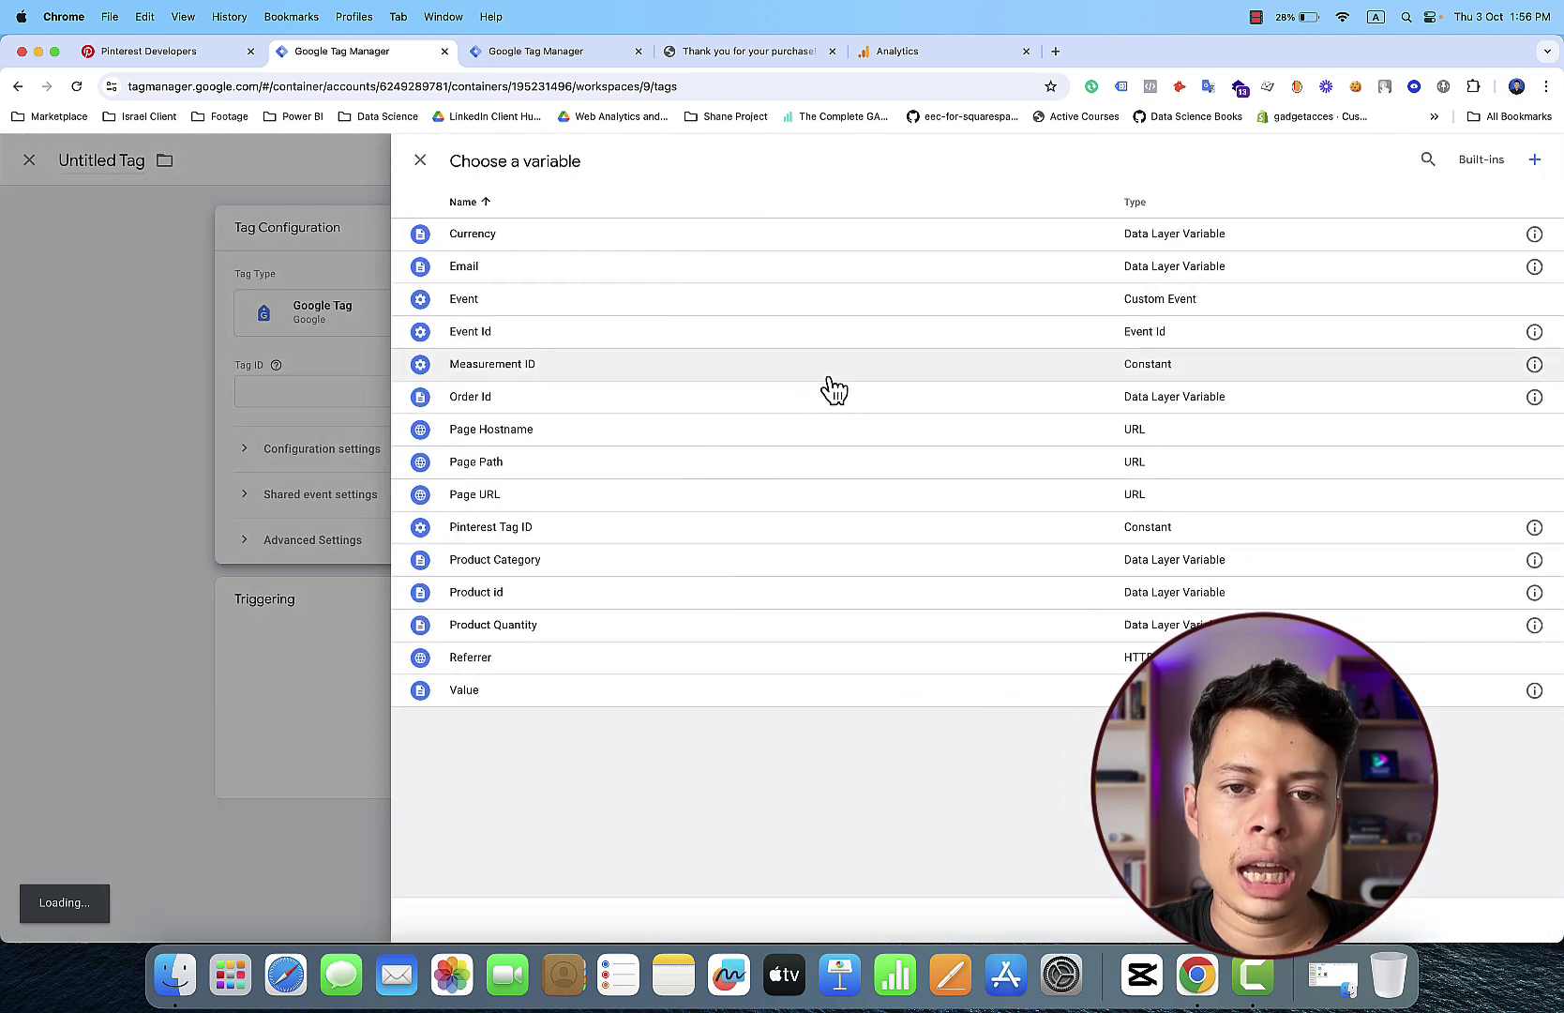
pyautogui.click(829, 373)
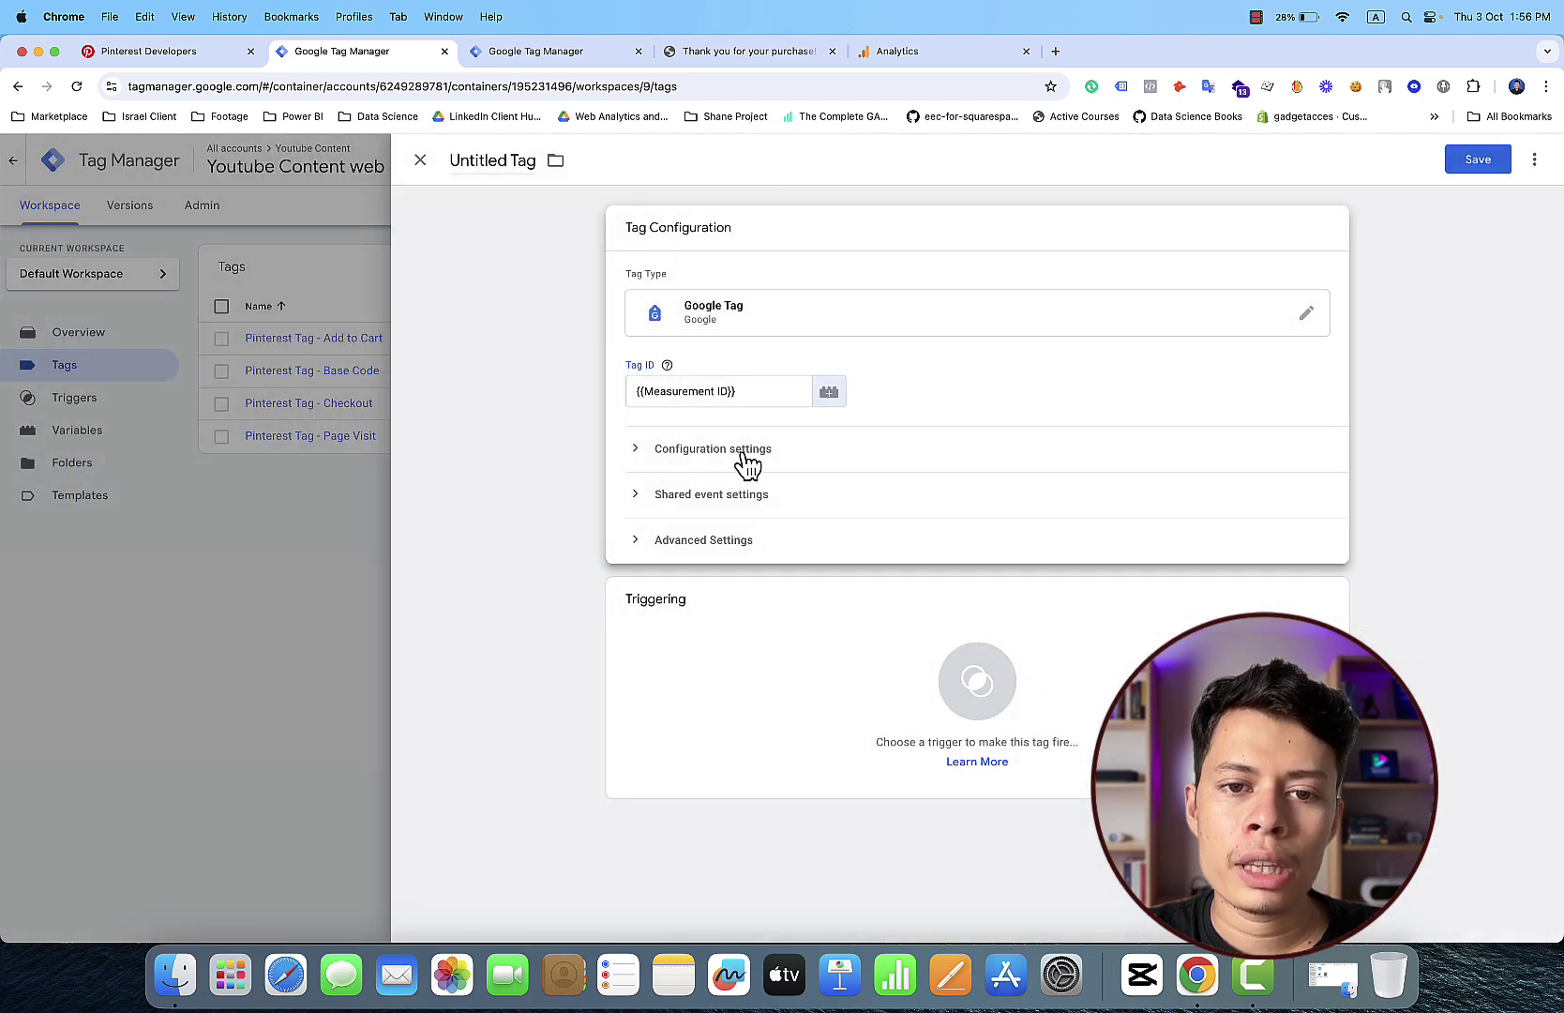
# Step: Start a new configuration settings variable for the tag with two parameter rows, setting the first parameter to server_container_url
pyautogui.click(745, 455)
pyautogui.click(737, 542)
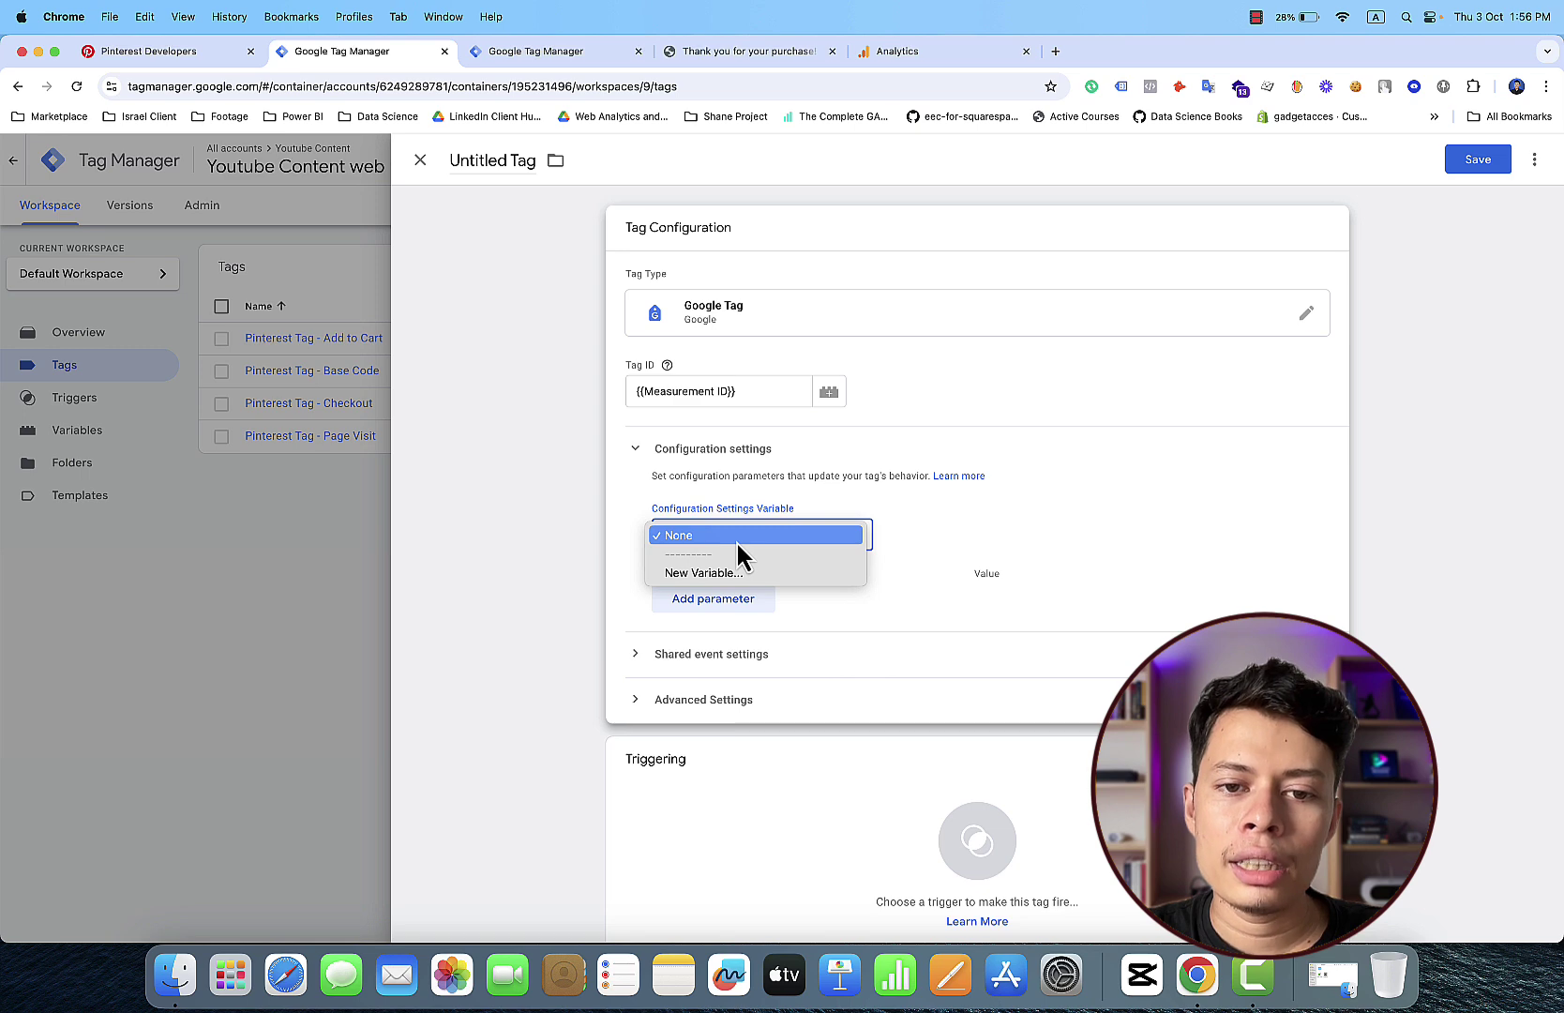
pyautogui.click(737, 578)
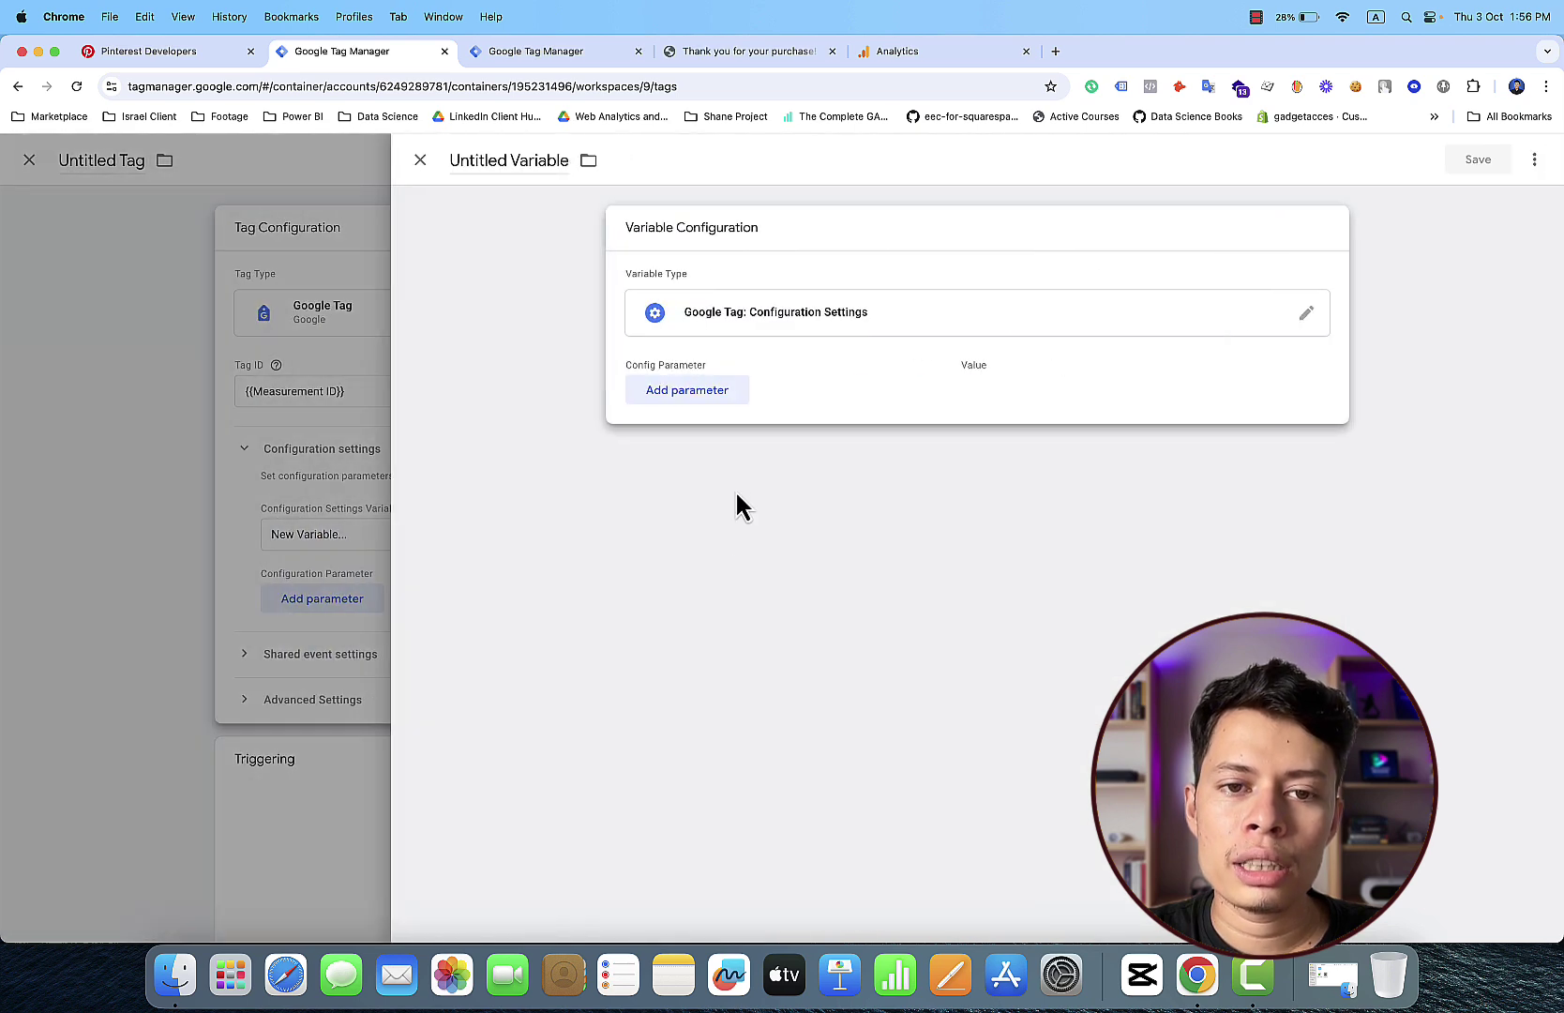
pyautogui.click(718, 397)
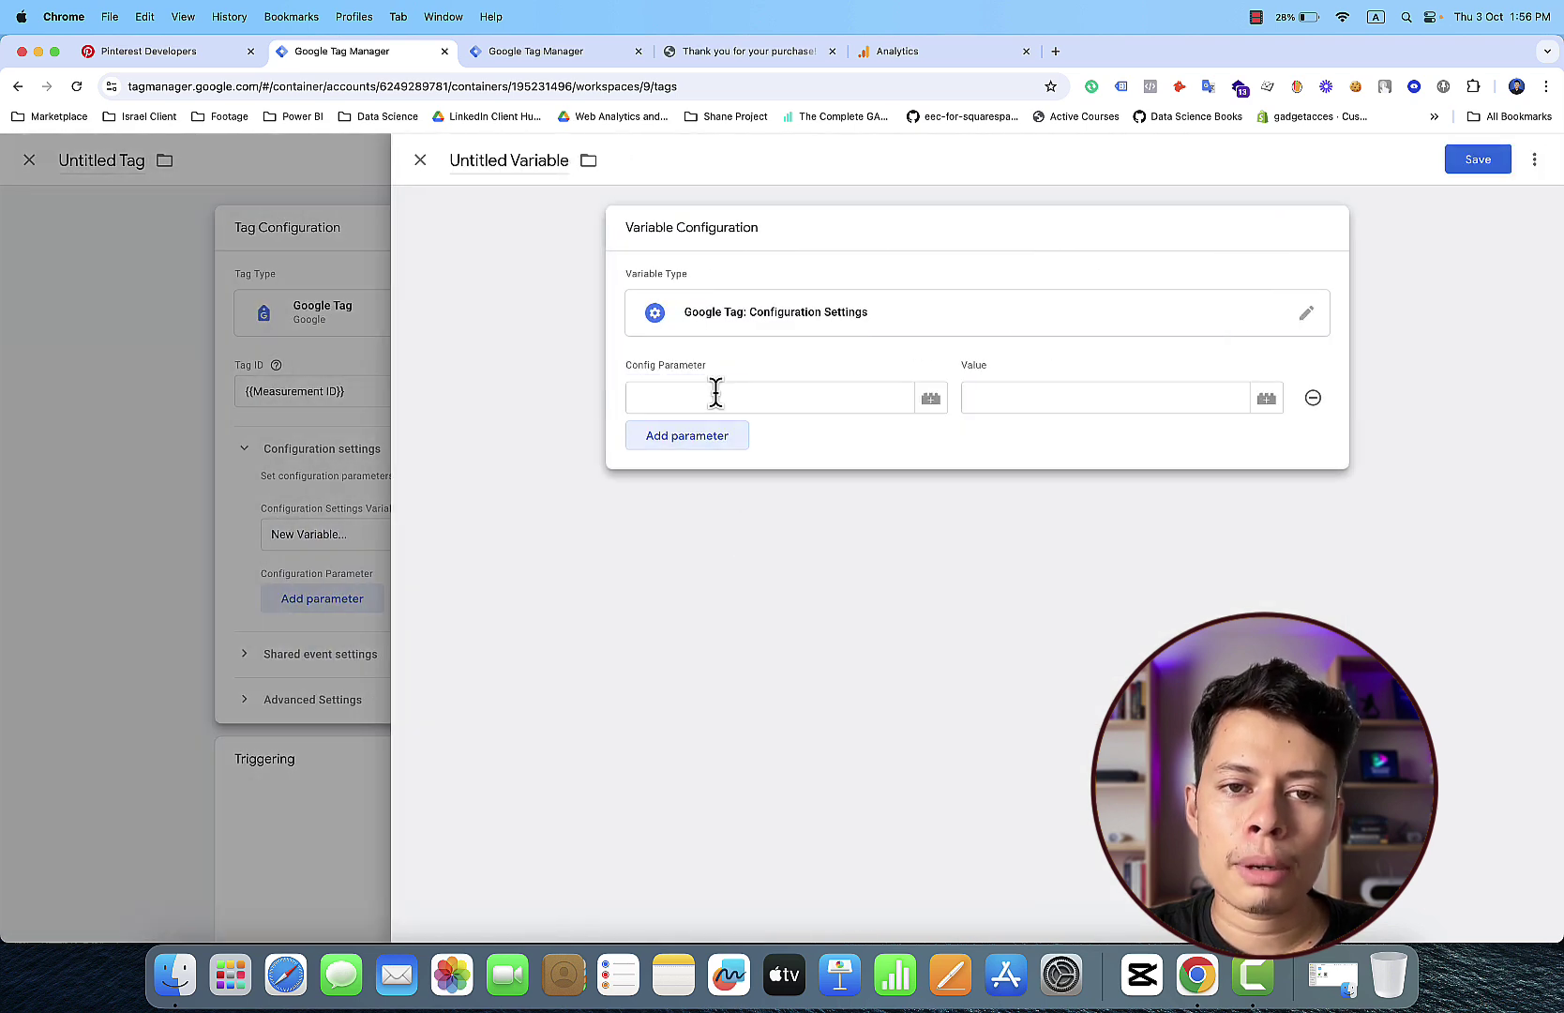
pyautogui.click(714, 457)
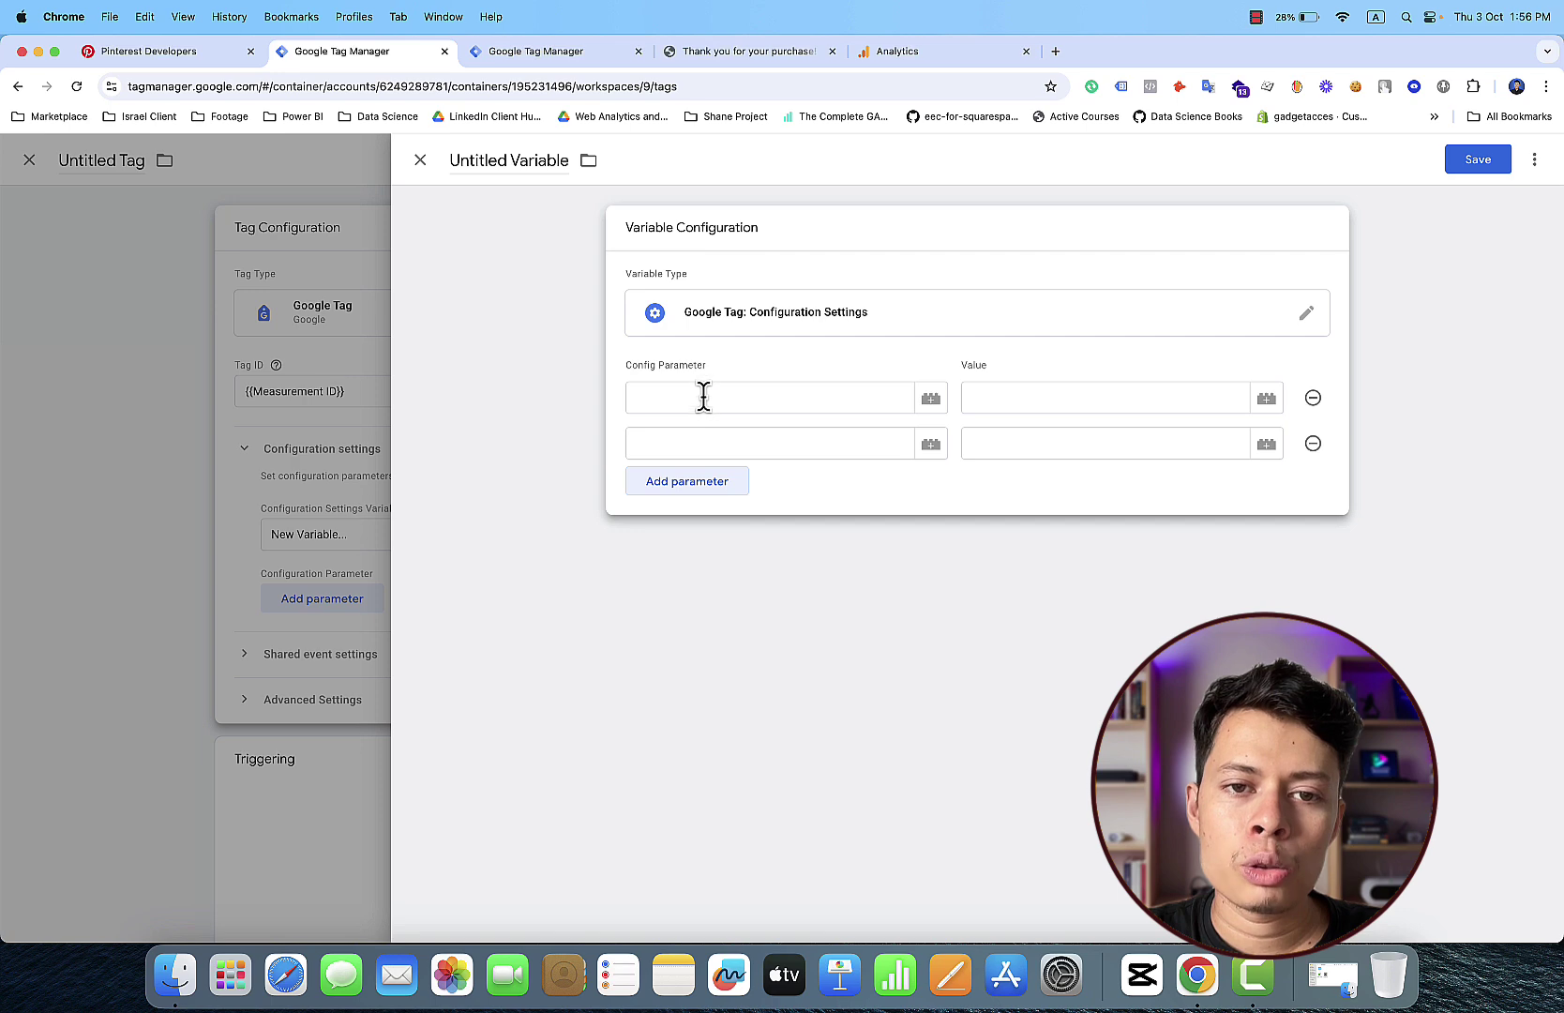
pyautogui.click(704, 397)
pyautogui.write('se')
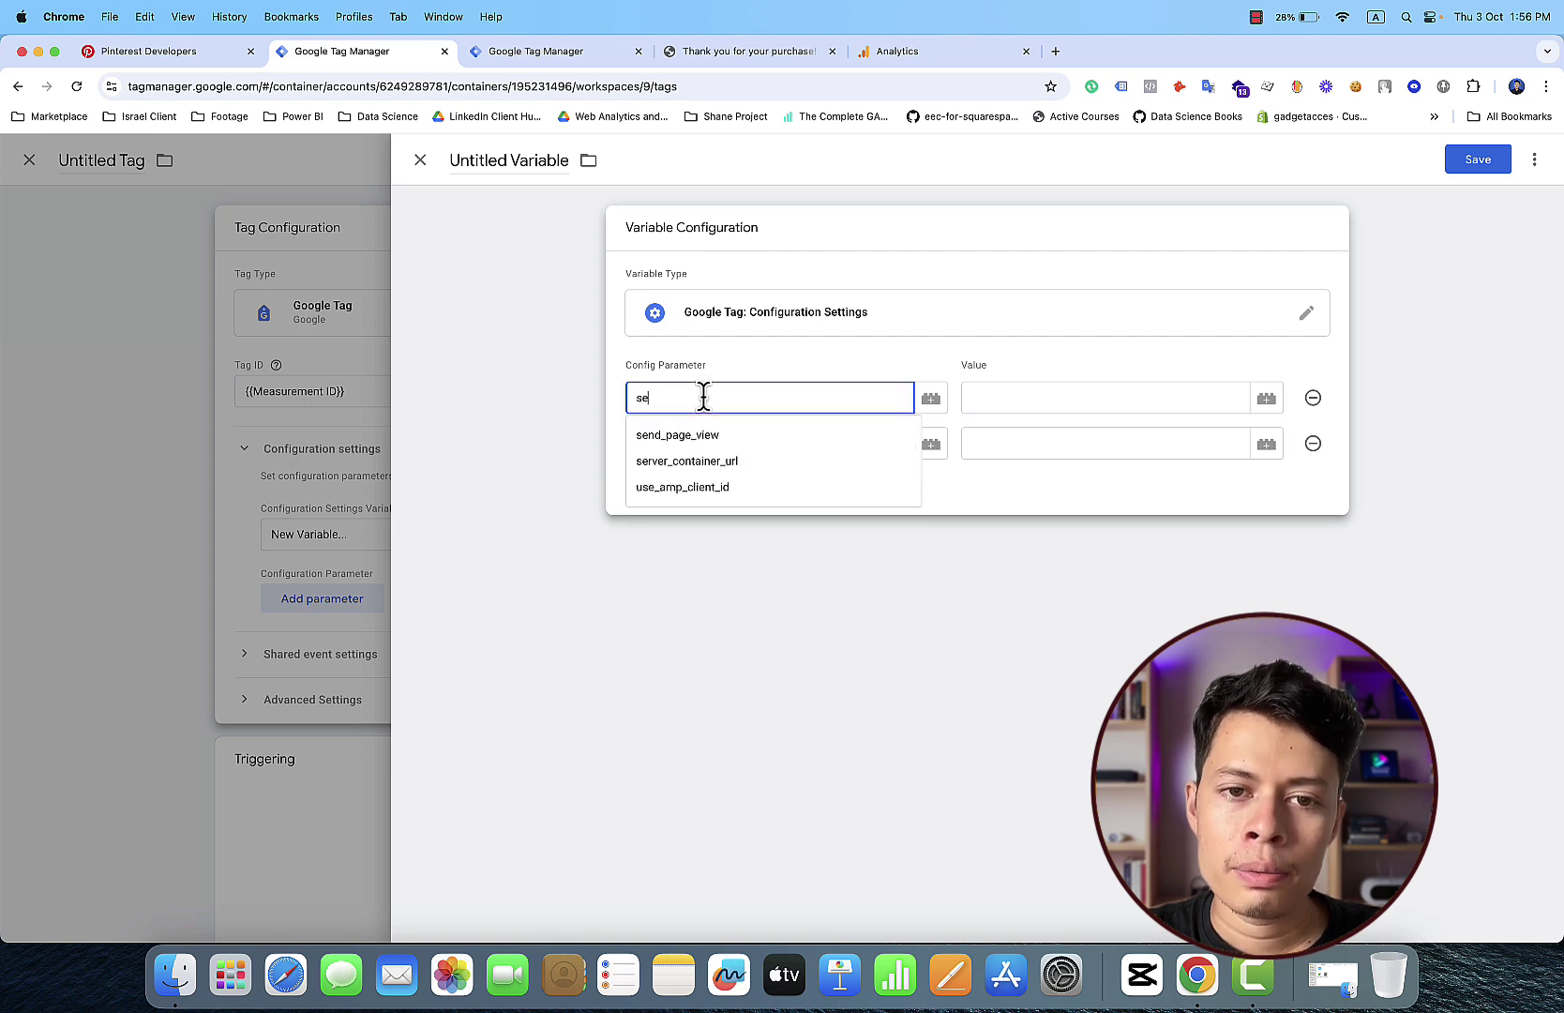
pyautogui.click(740, 464)
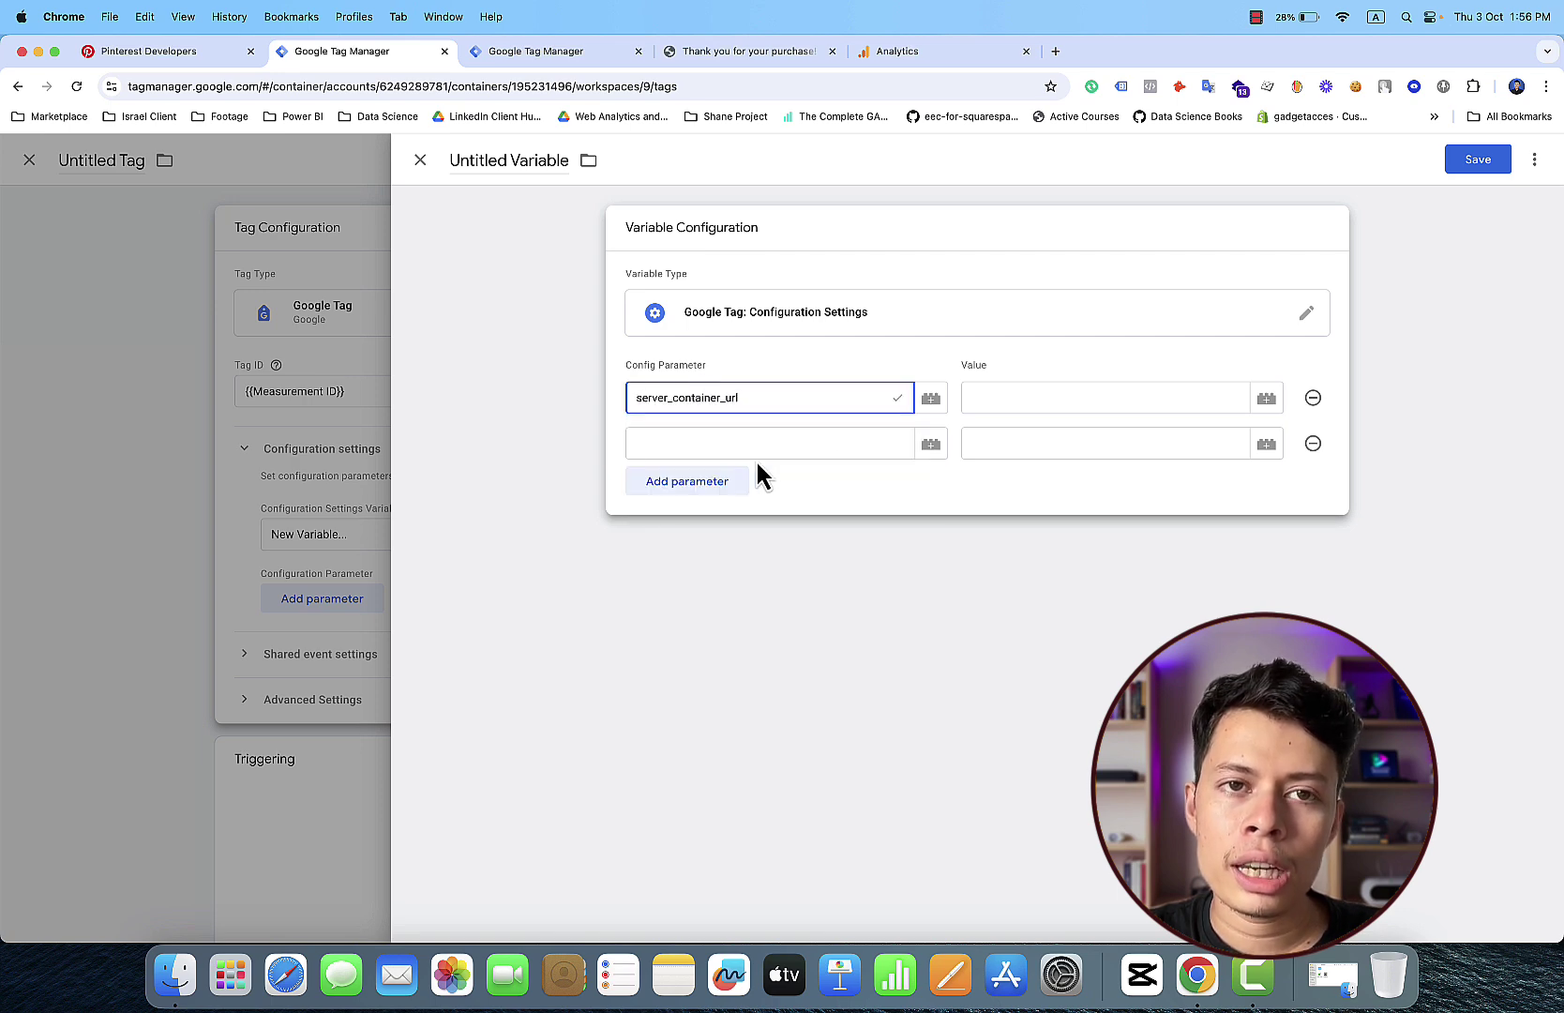
# Step: Switch to the Youtube Content Server container and copy the server container URL from its container settings
pyautogui.click(573, 51)
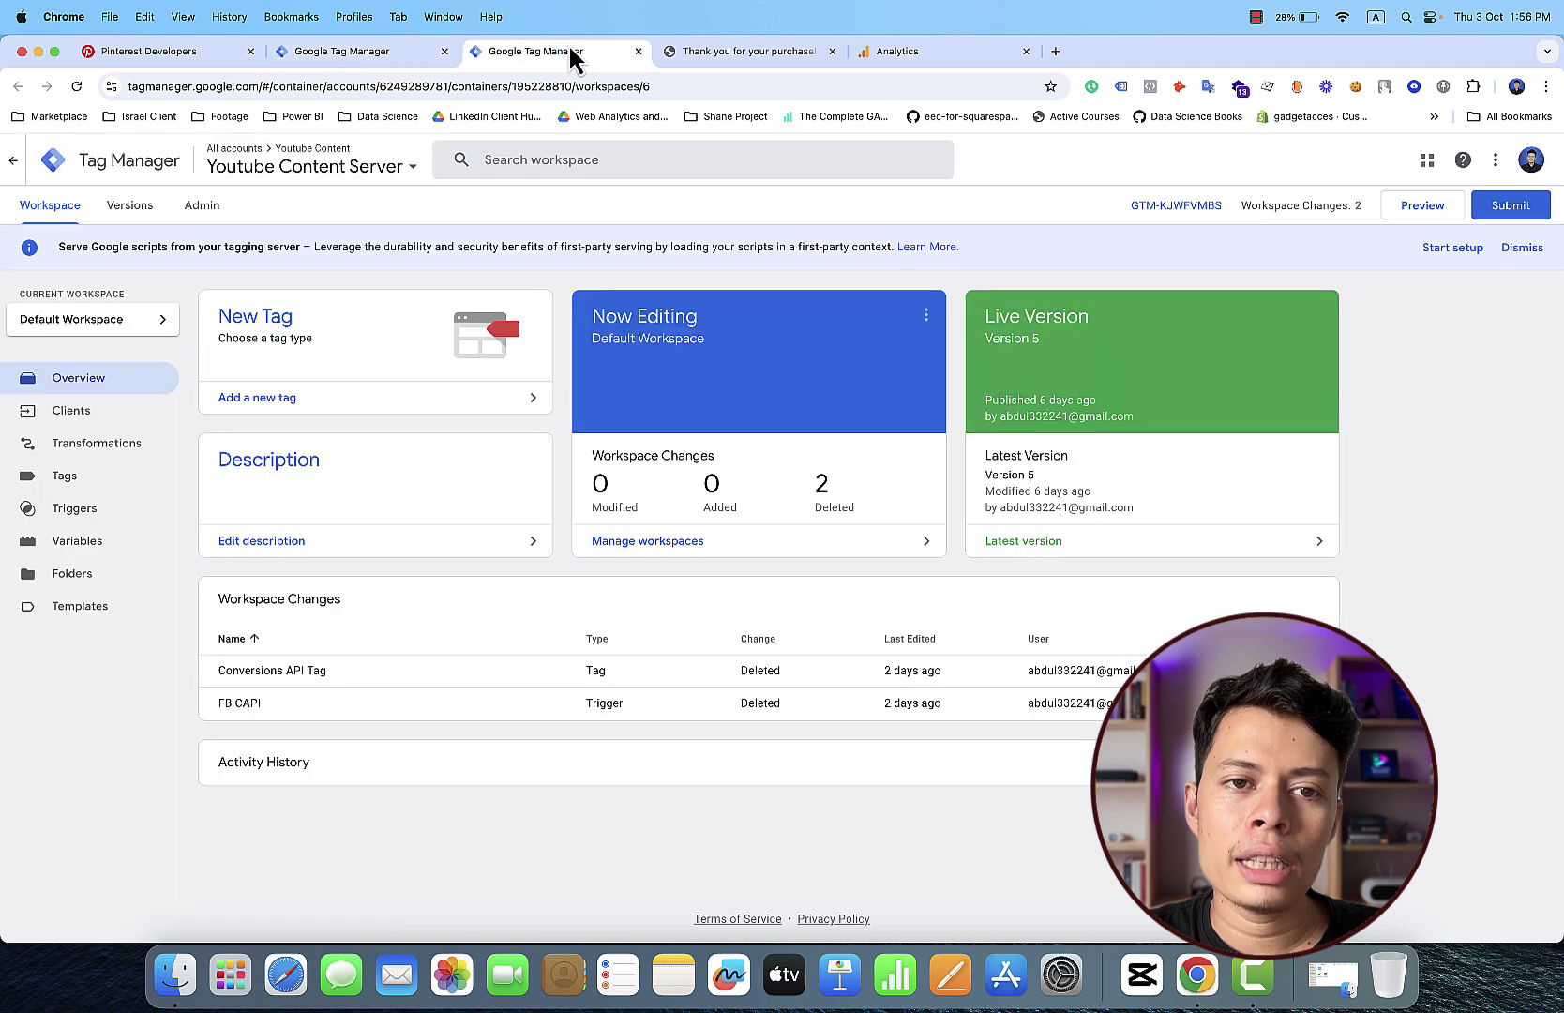
pyautogui.click(202, 207)
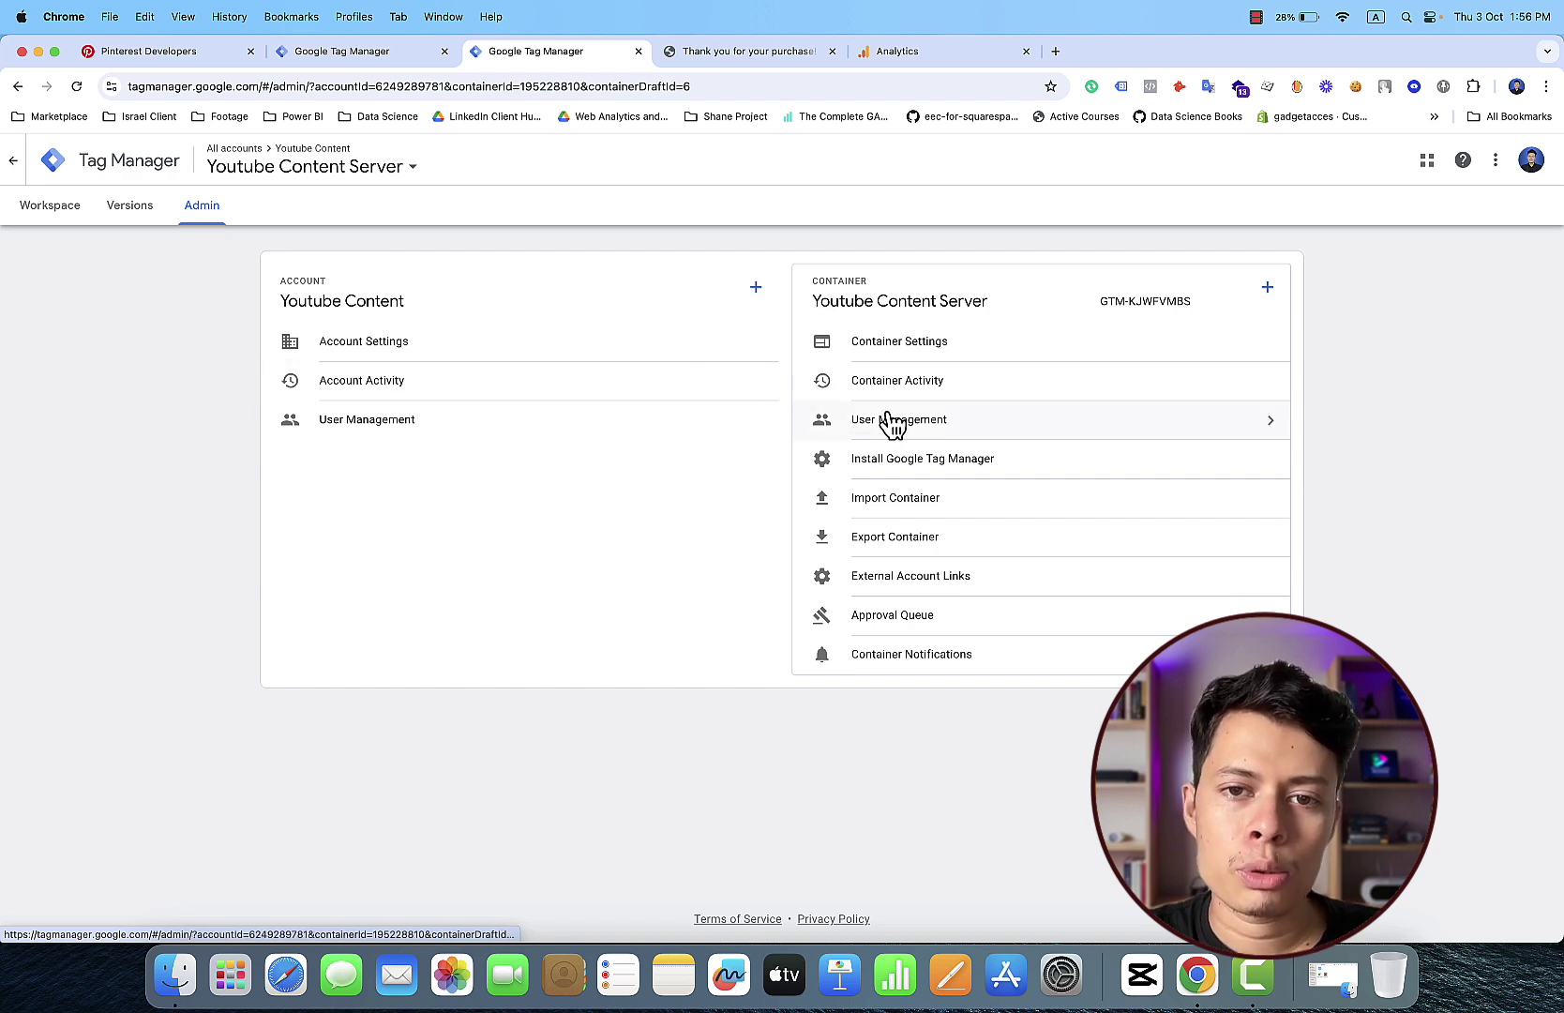
pyautogui.click(897, 349)
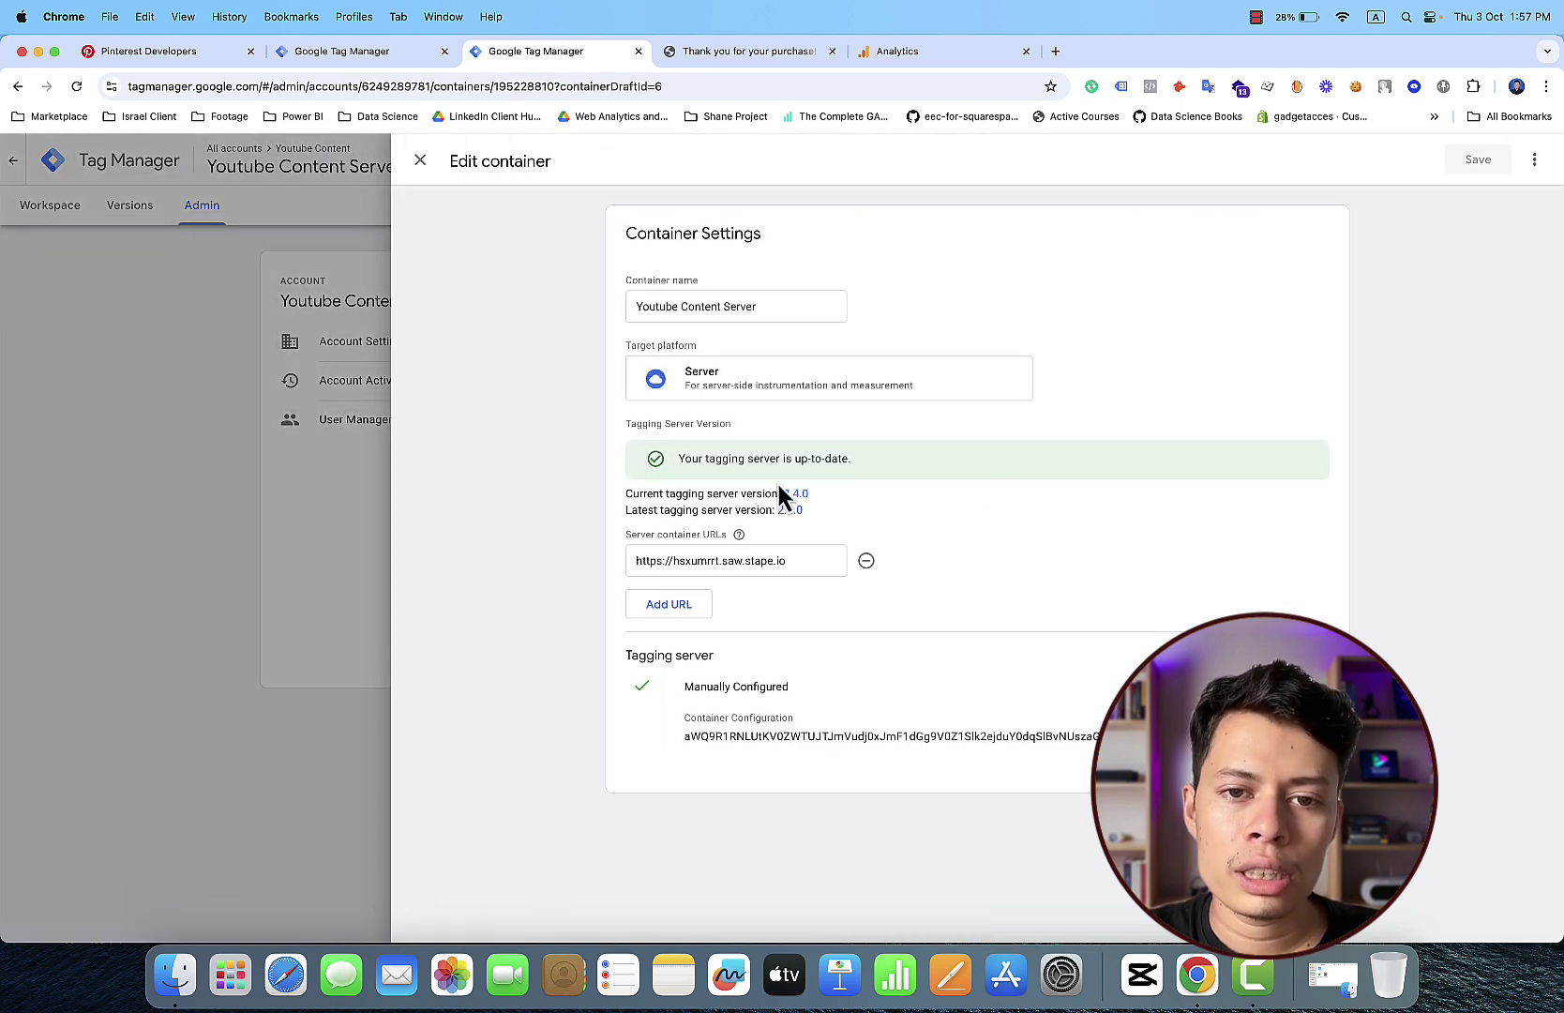
pyautogui.click(792, 560)
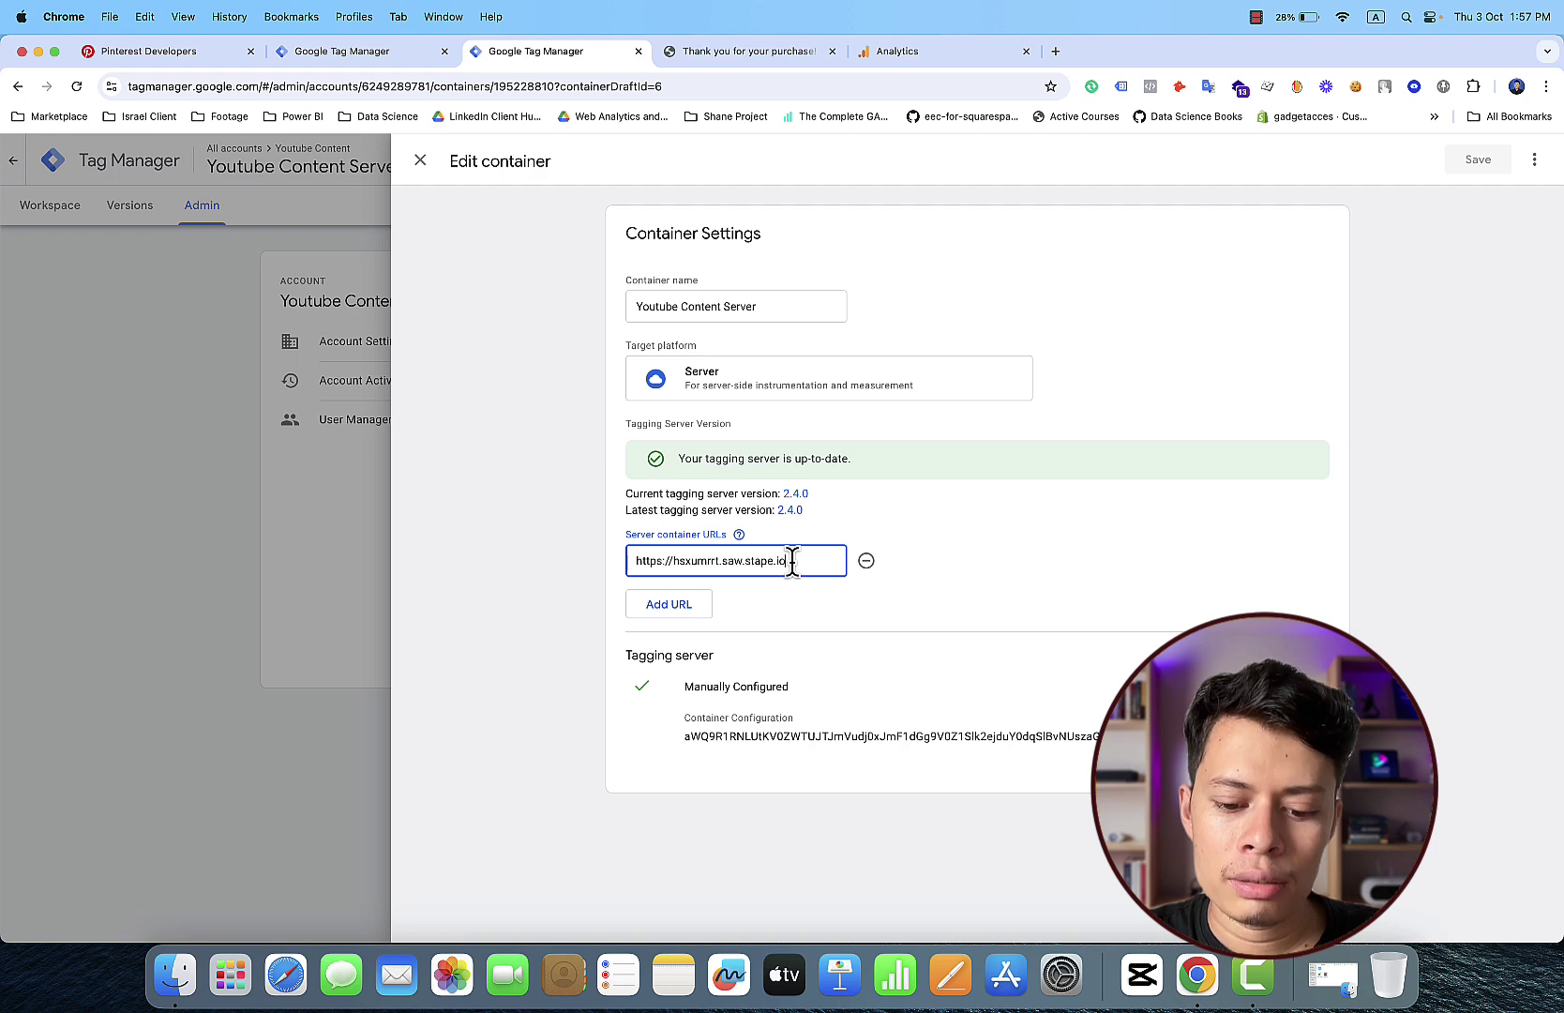
pyautogui.press('super+a')
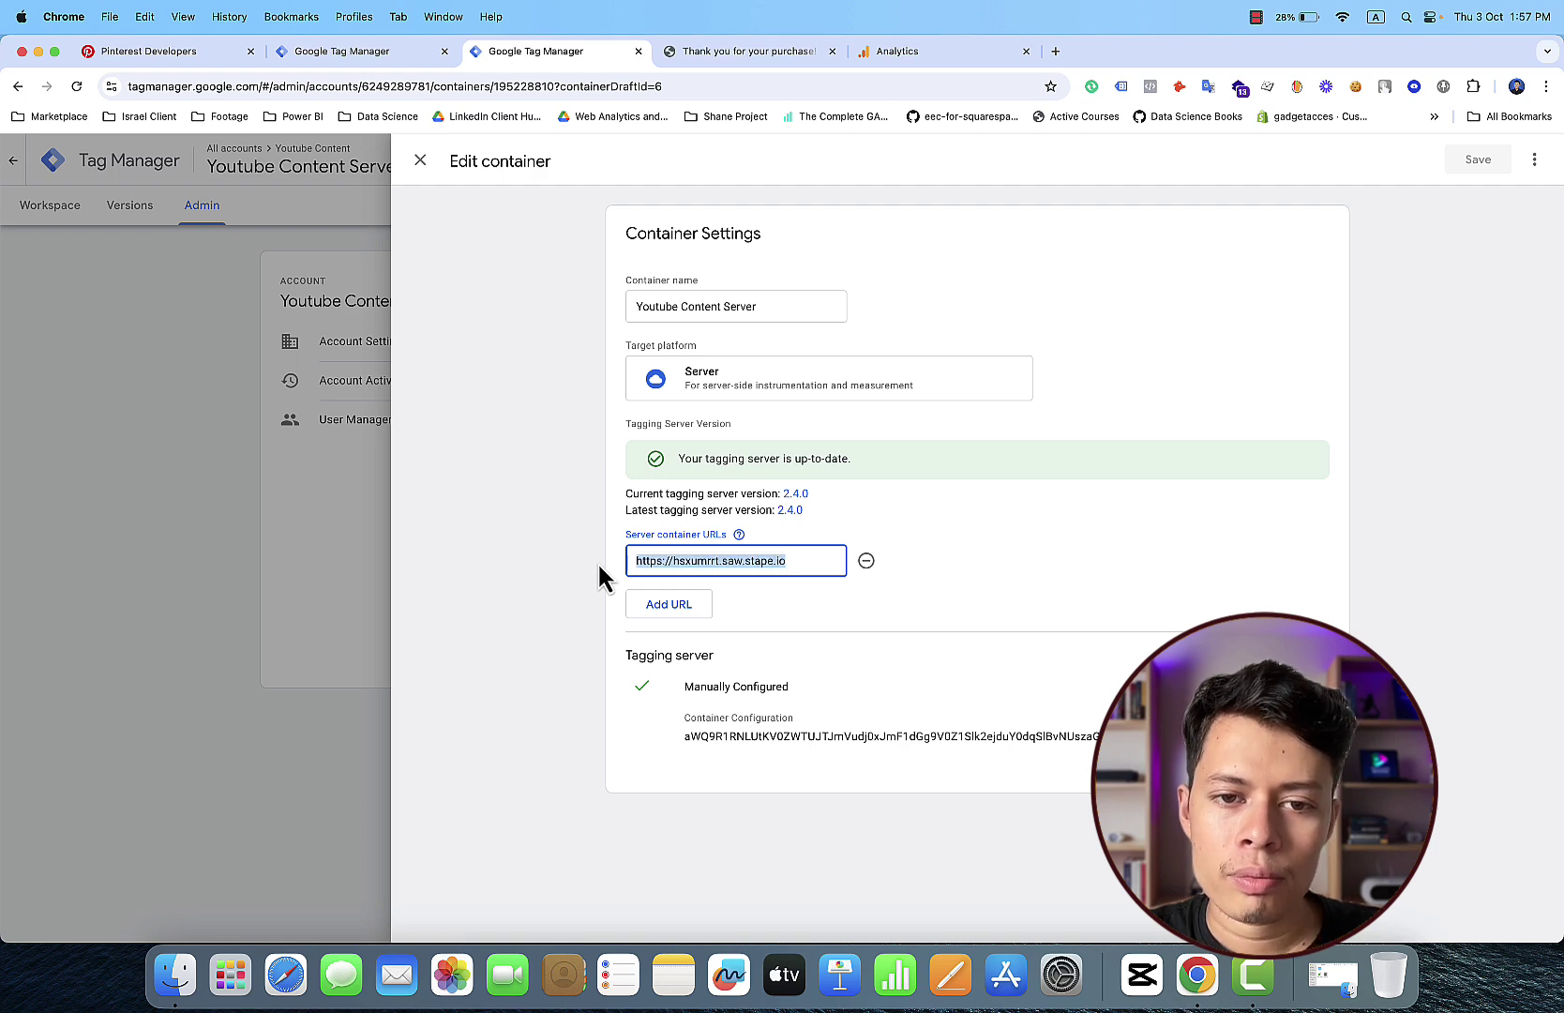
pyautogui.rightClick(646, 561)
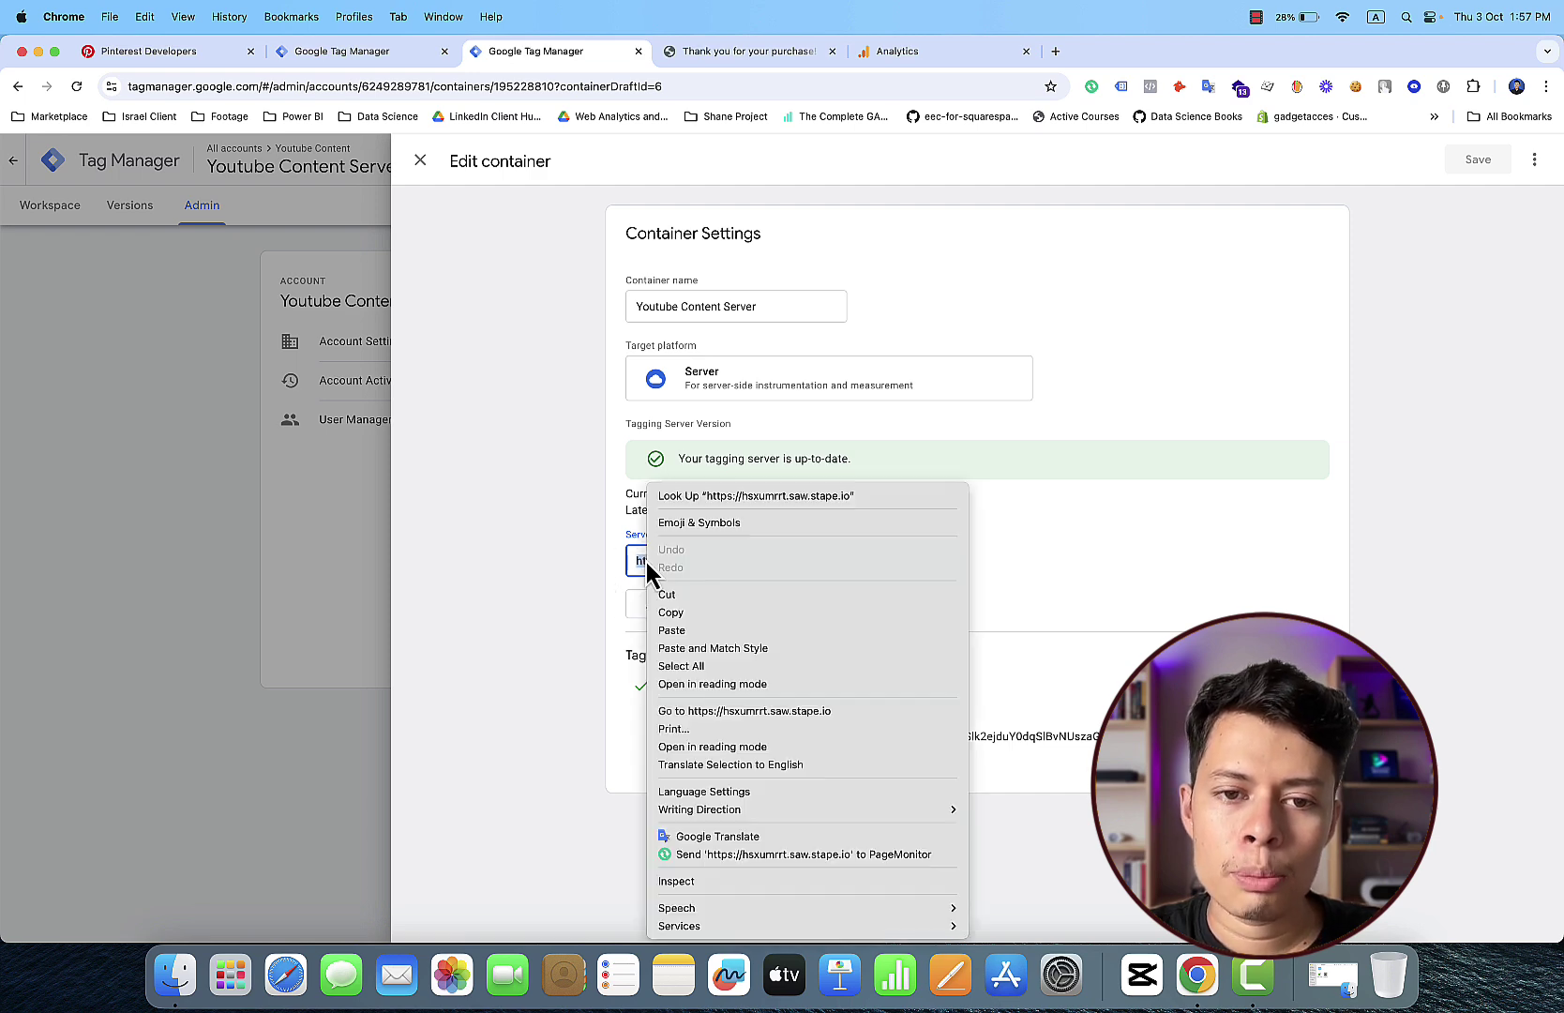
pyautogui.click(666, 615)
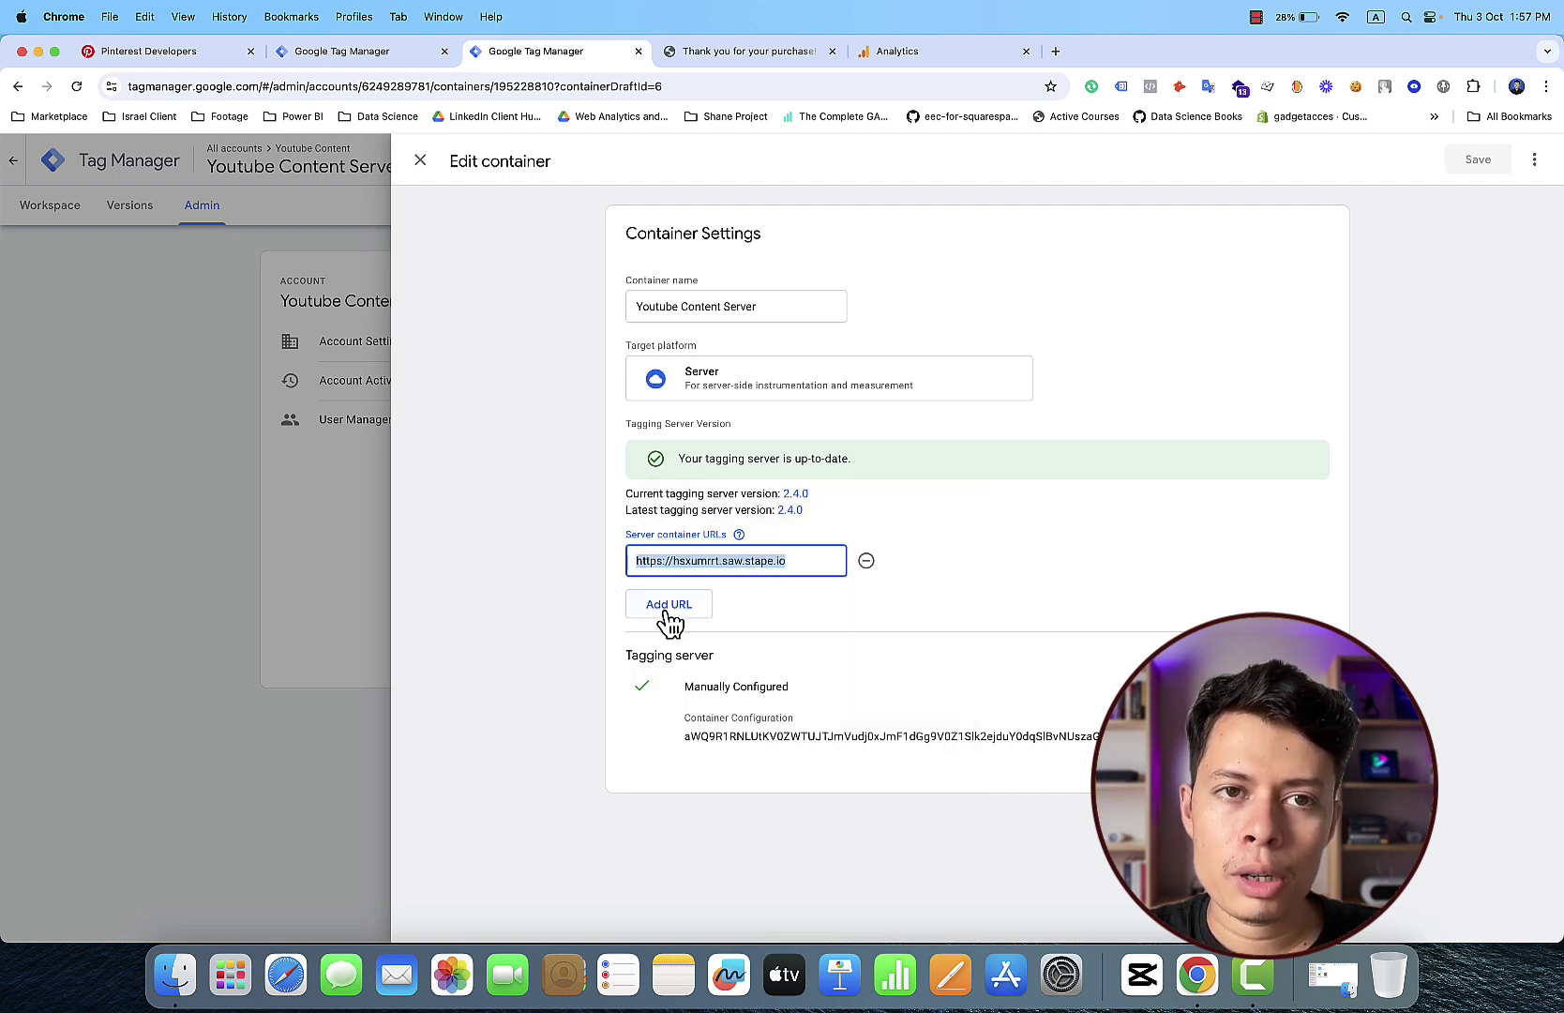
pyautogui.click(427, 54)
pyautogui.click(1007, 396)
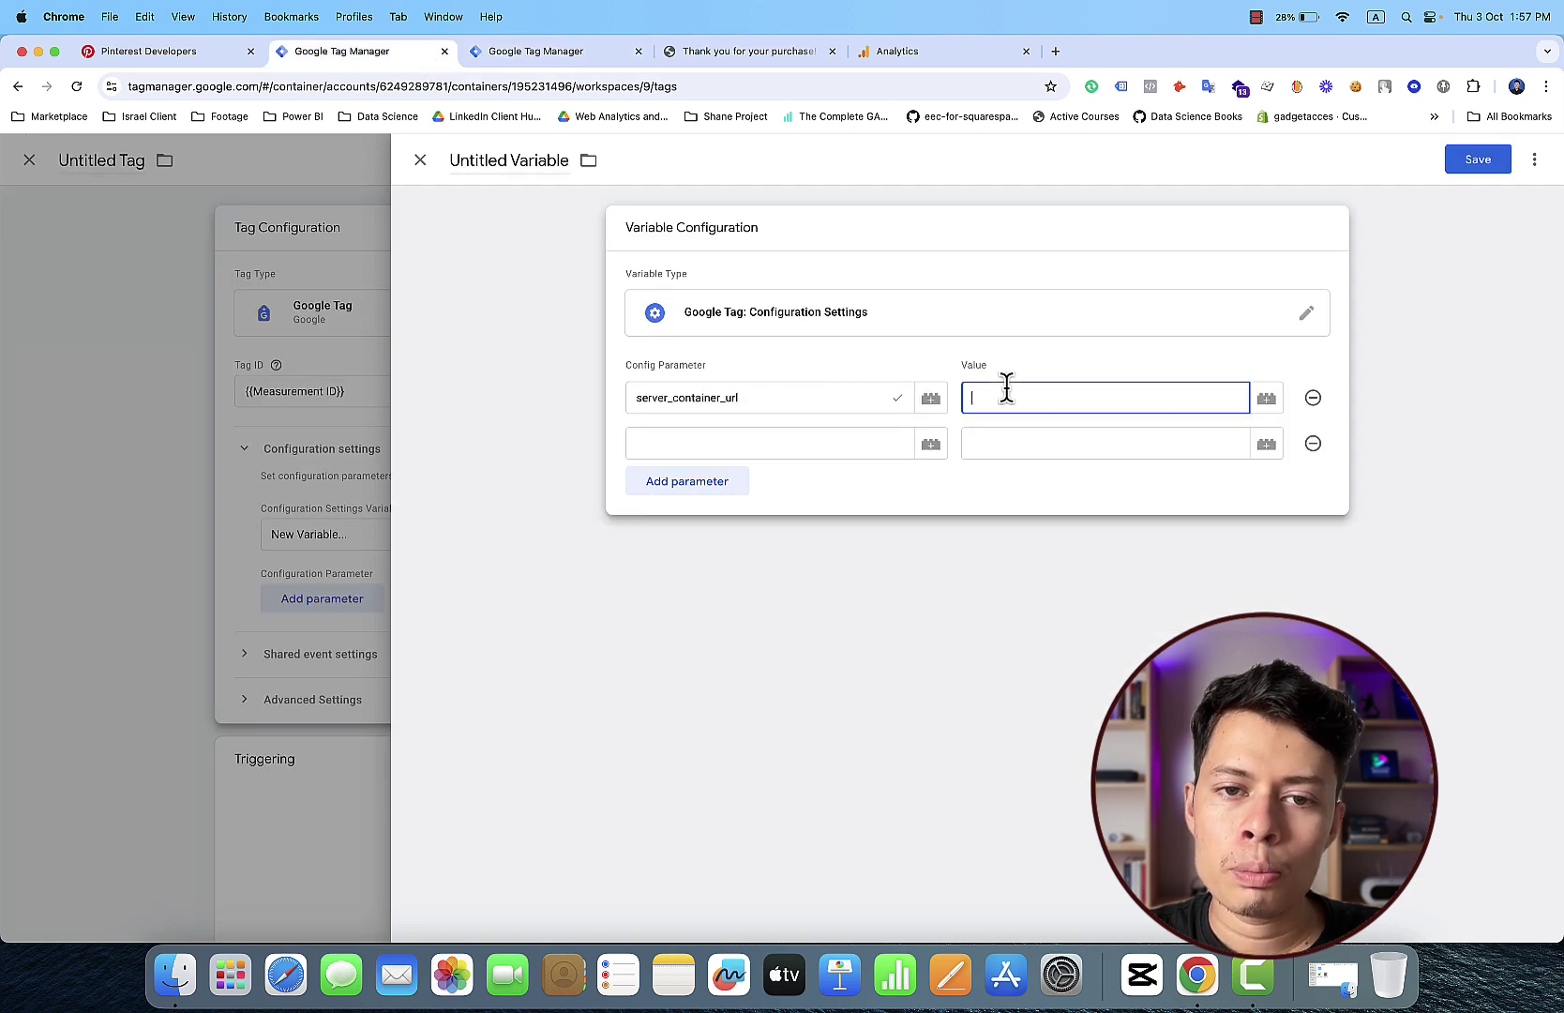
pyautogui.rightClick(1010, 396)
pyautogui.click(1031, 506)
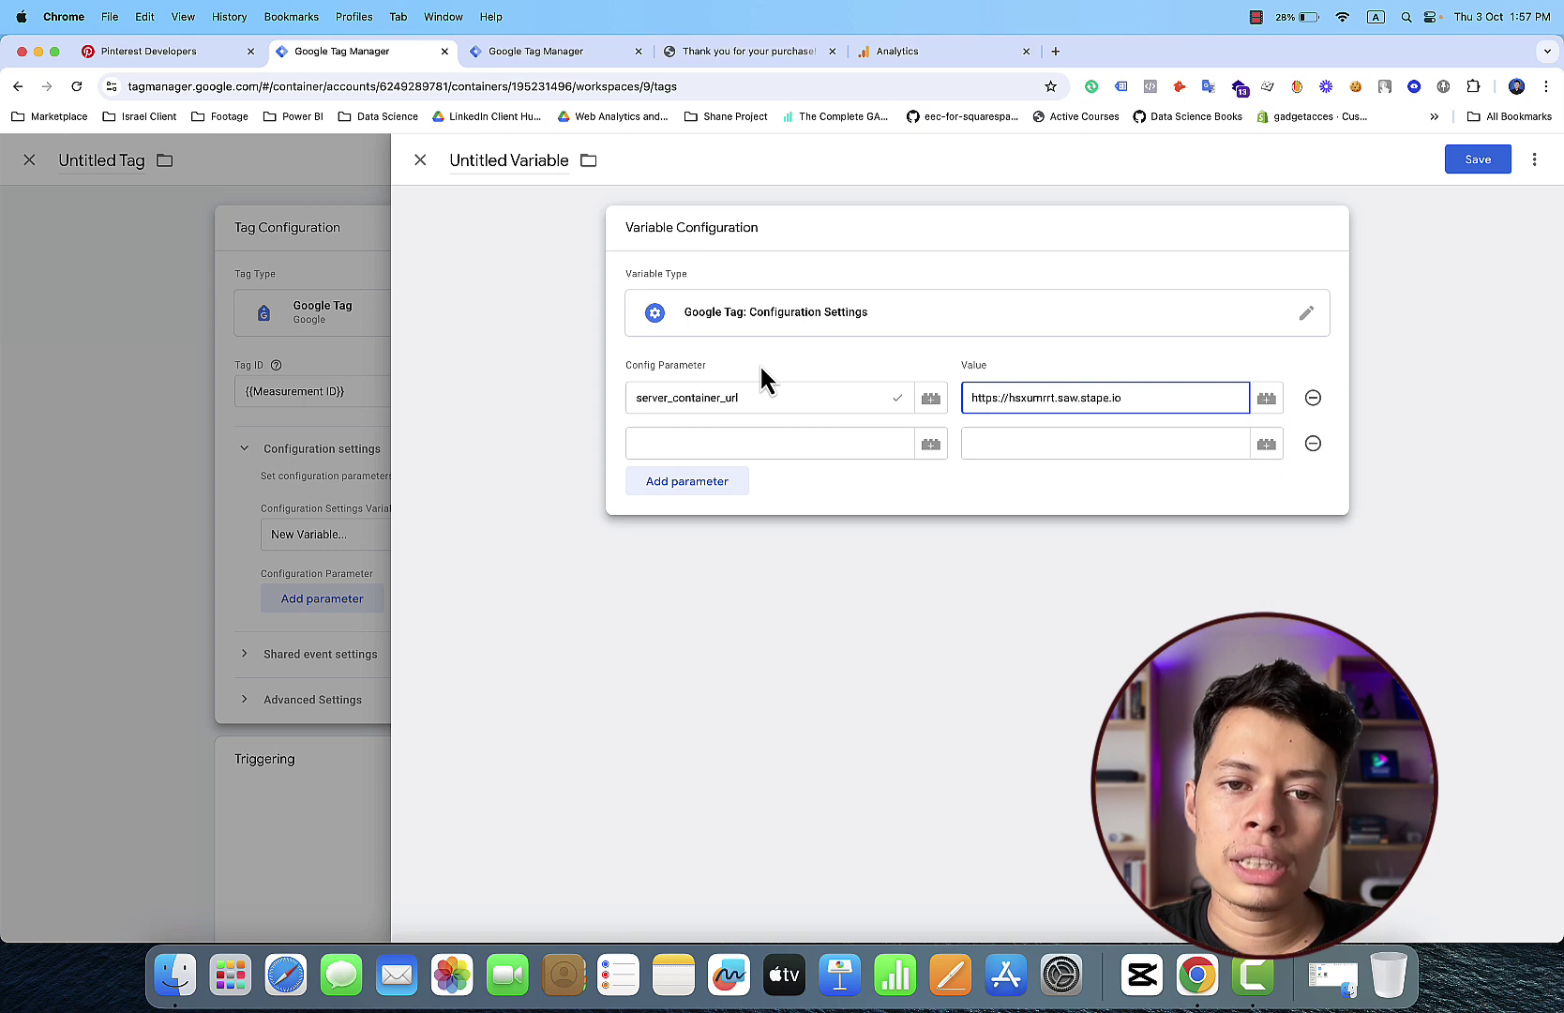
pyautogui.click(583, 58)
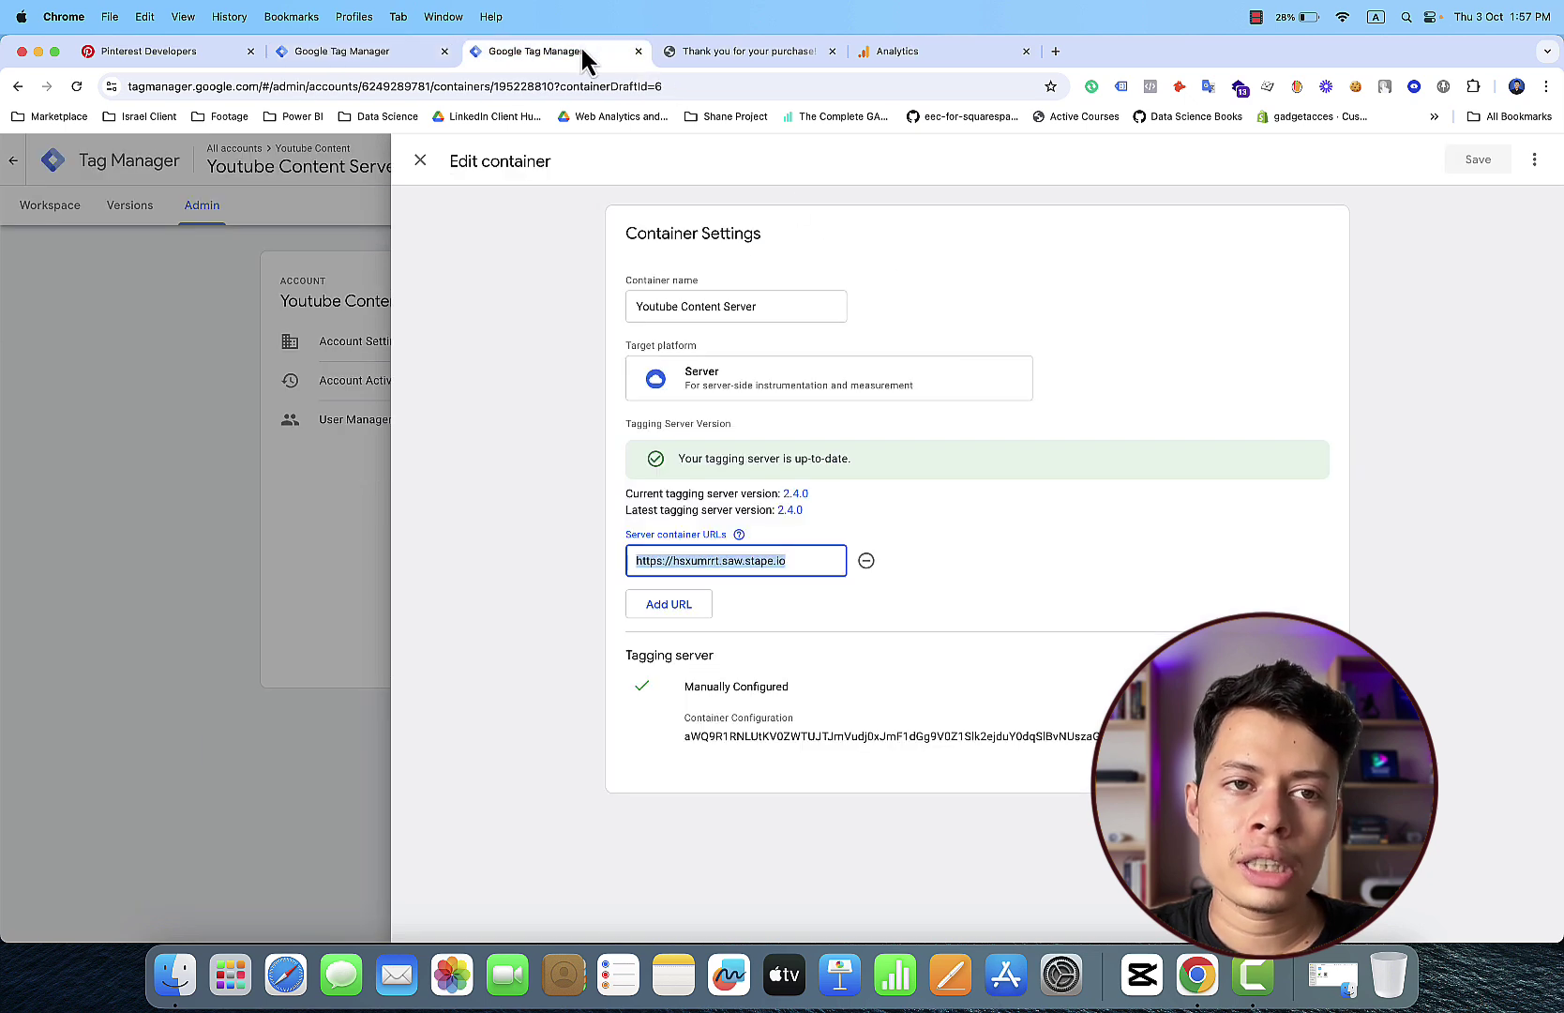
pyautogui.click(380, 59)
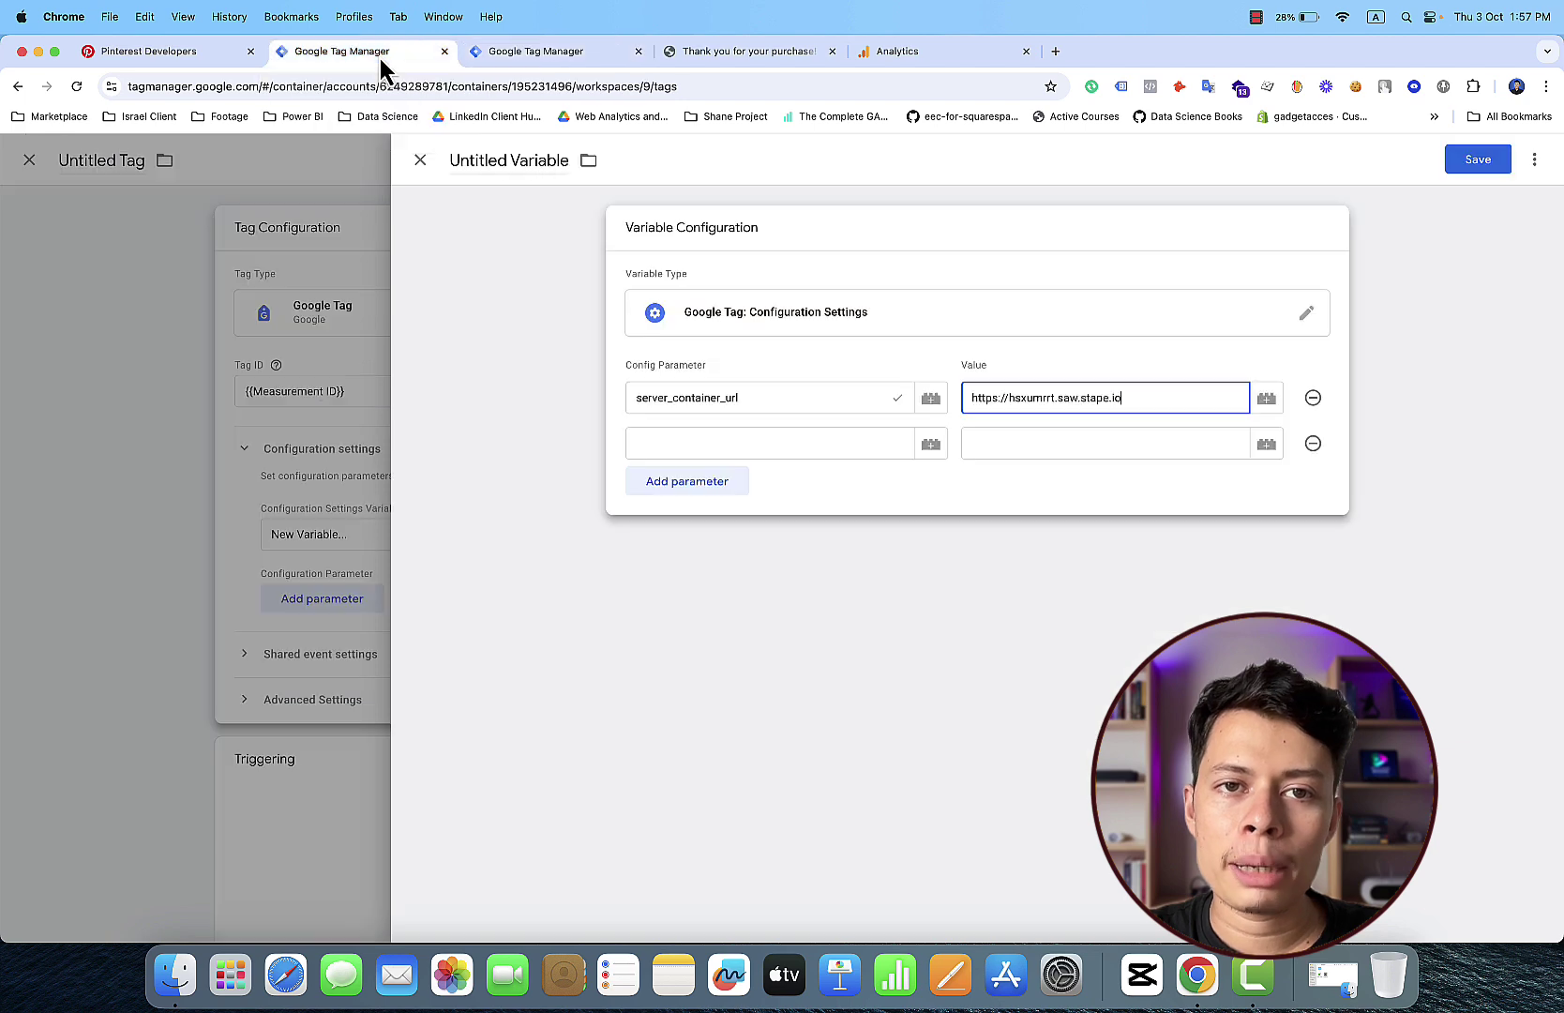
# Step: Set the second configuration parameter to send_page_view with the value false
pyautogui.click(689, 442)
pyautogui.write('se')
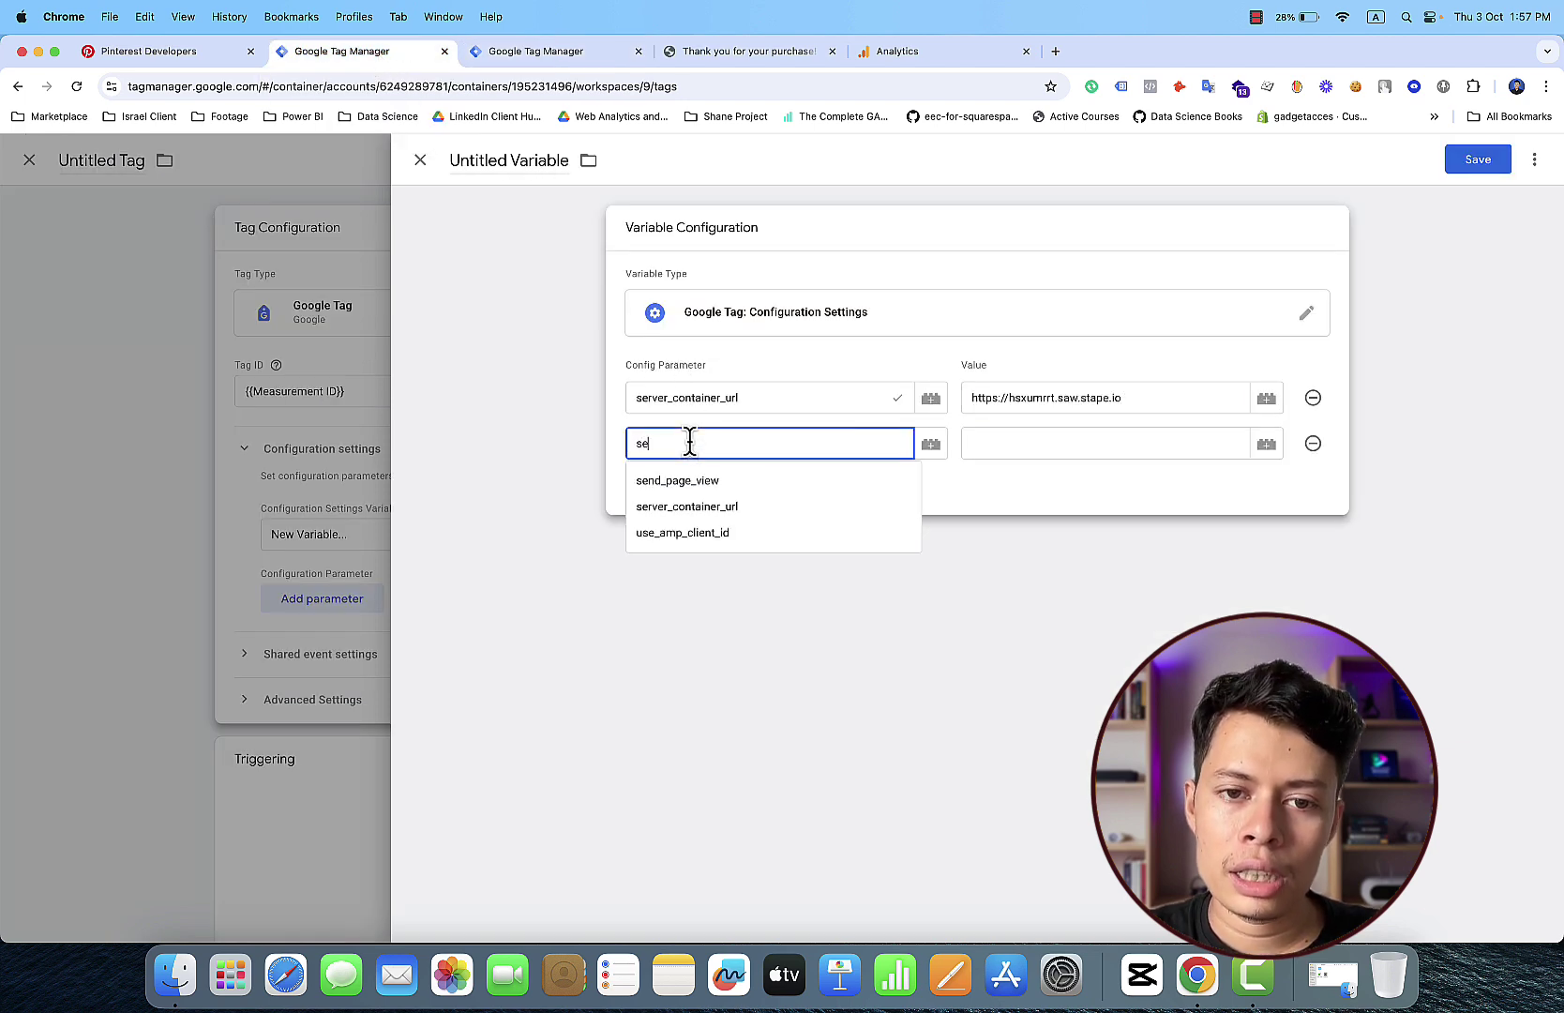
pyautogui.click(710, 481)
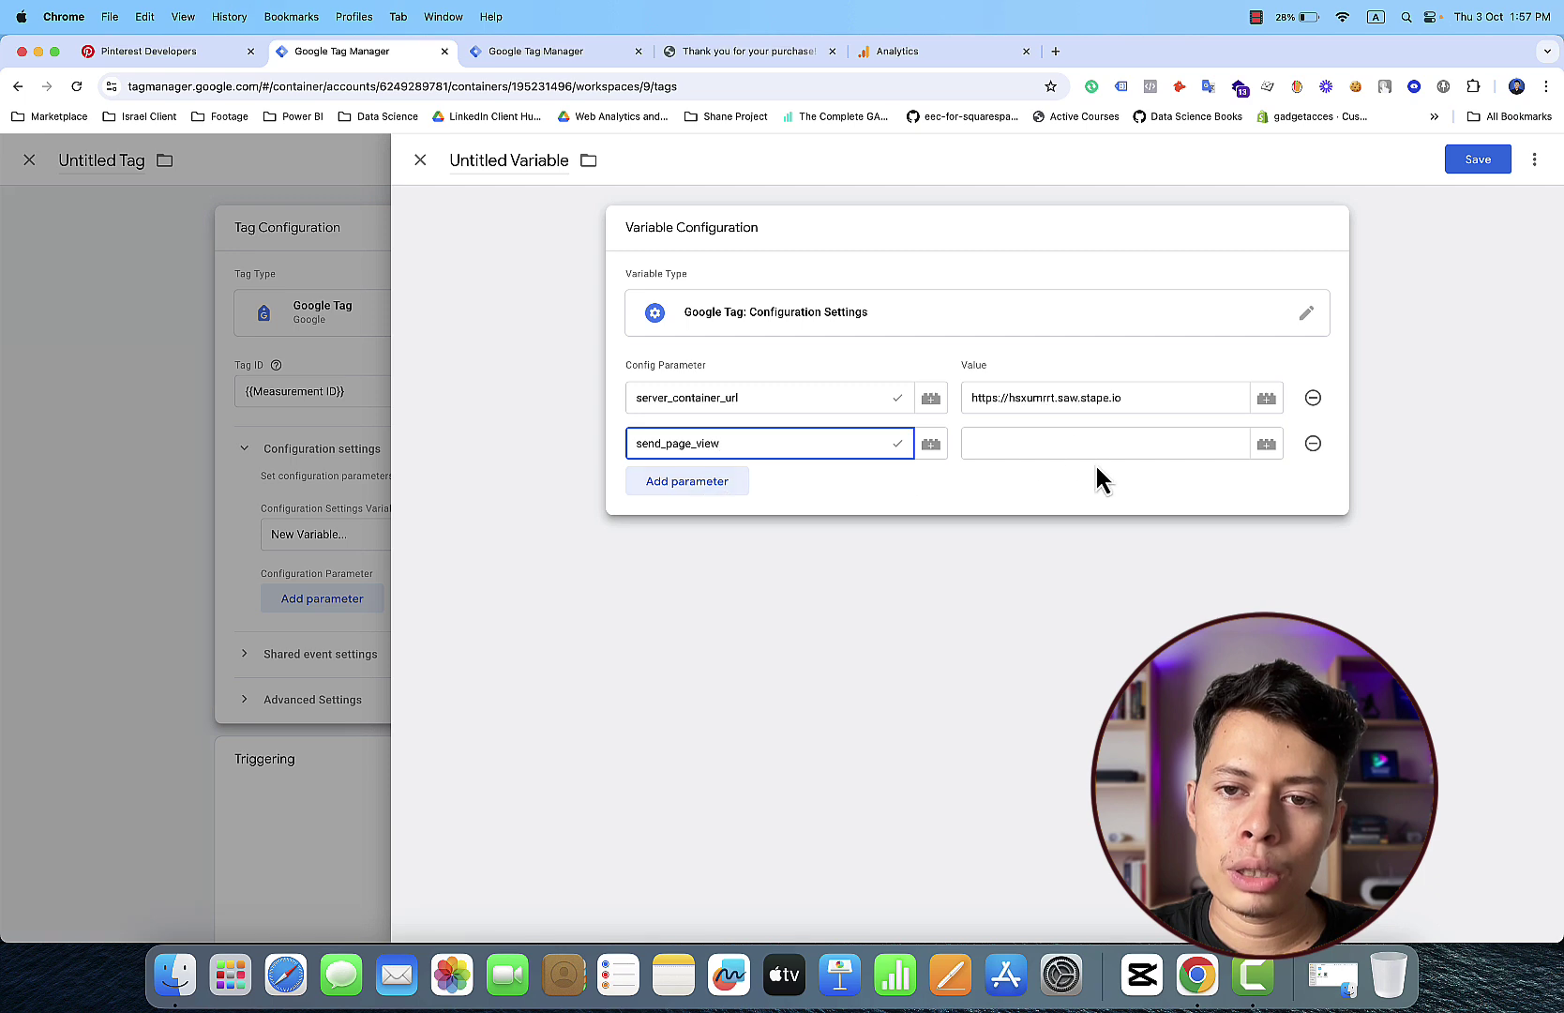
pyautogui.click(1079, 440)
pyautogui.write('f')
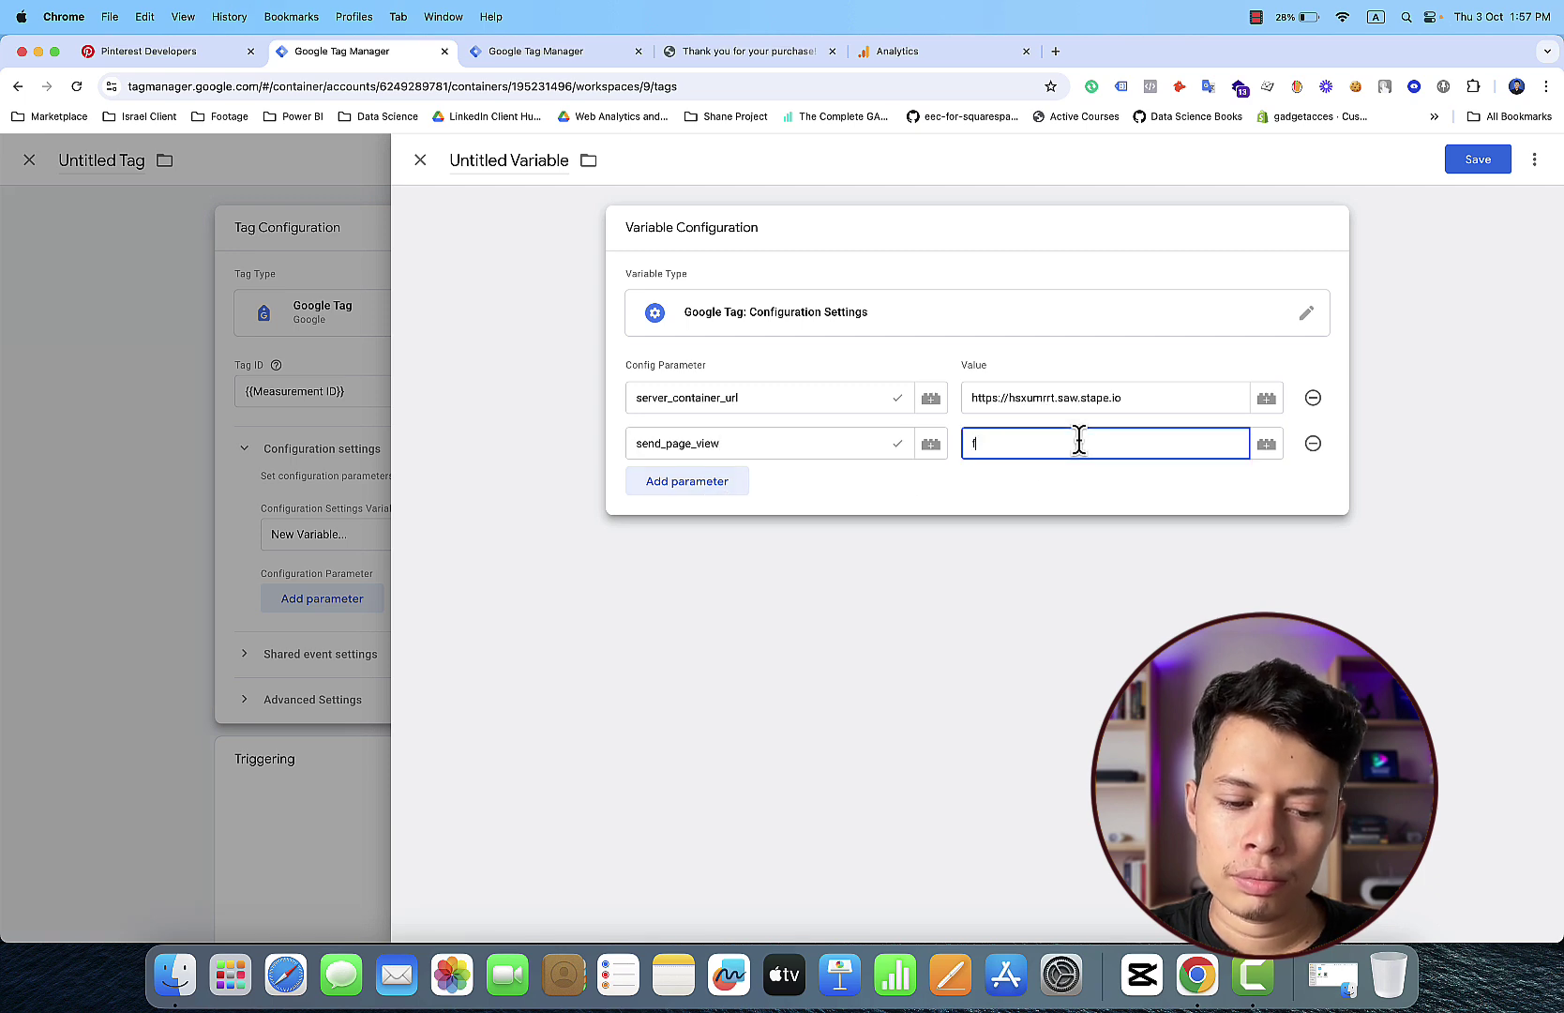
pyautogui.write('alse')
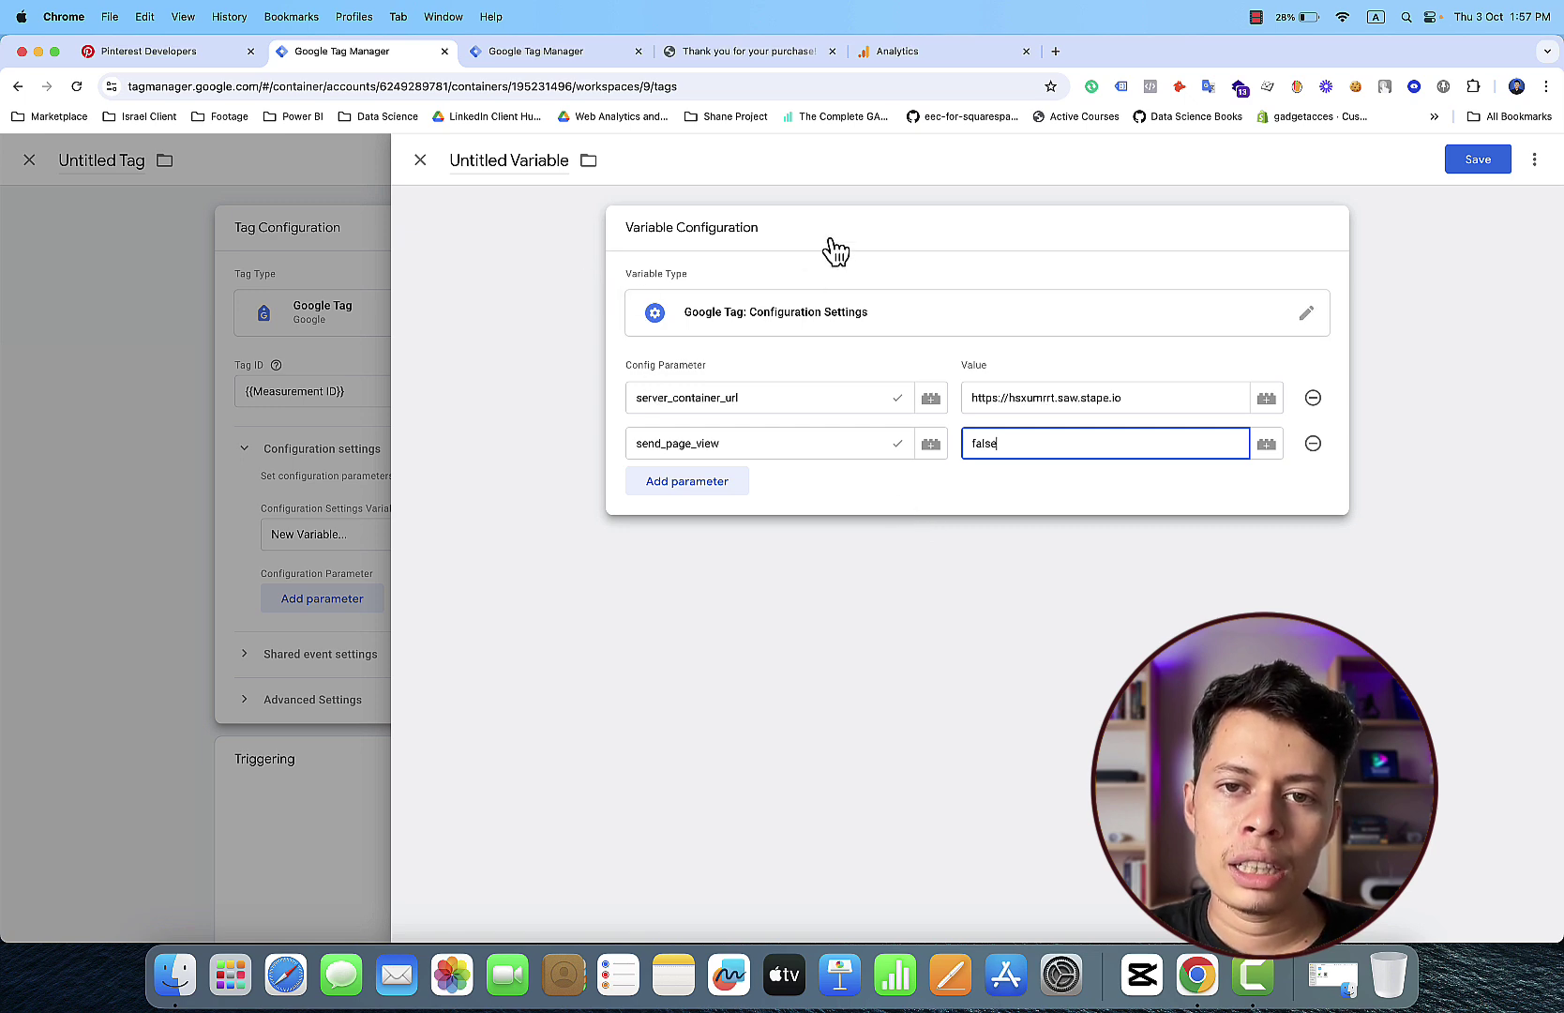
pyautogui.click(977, 417)
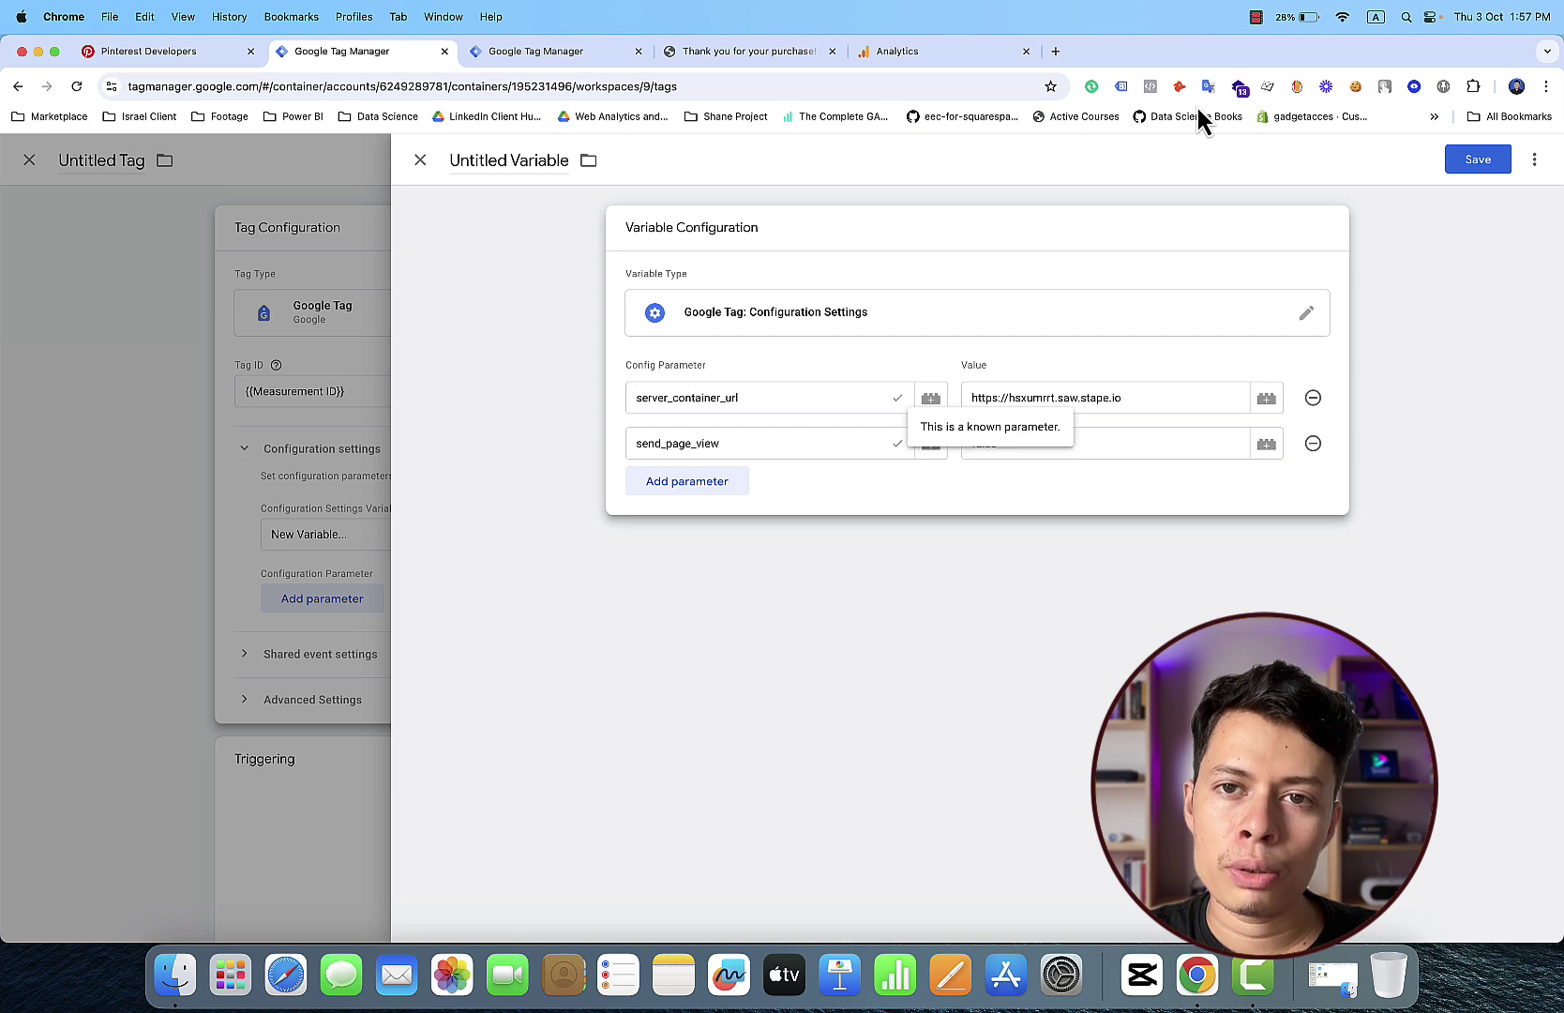
pyautogui.click(1256, 17)
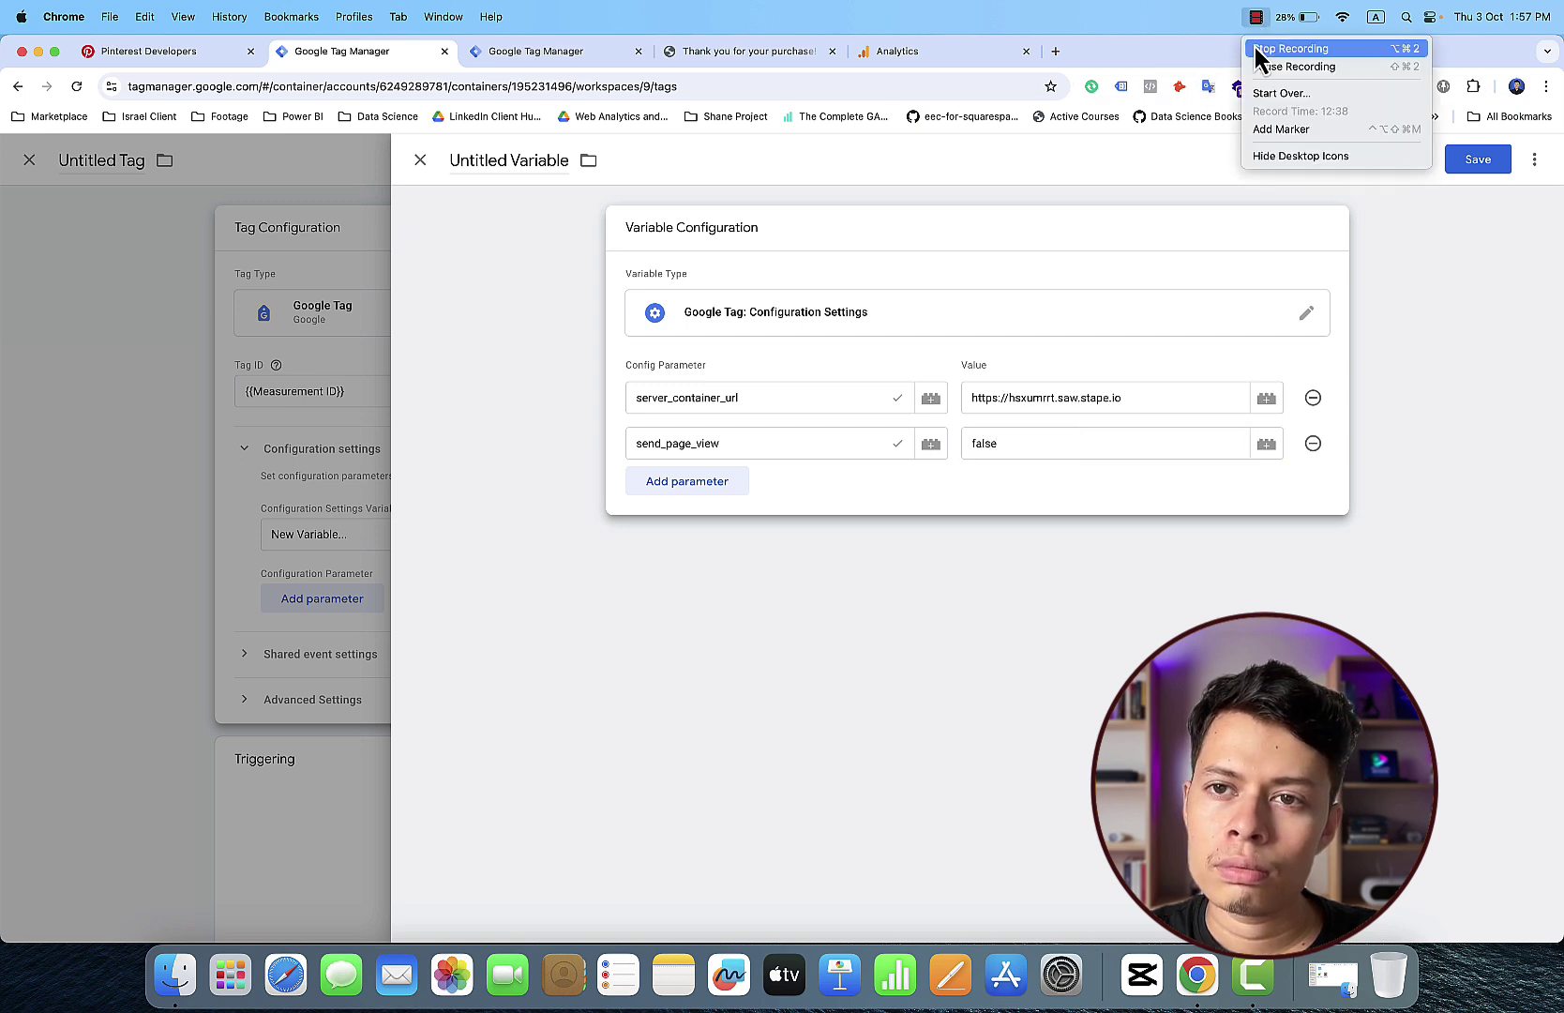
pyautogui.click(1263, 65)
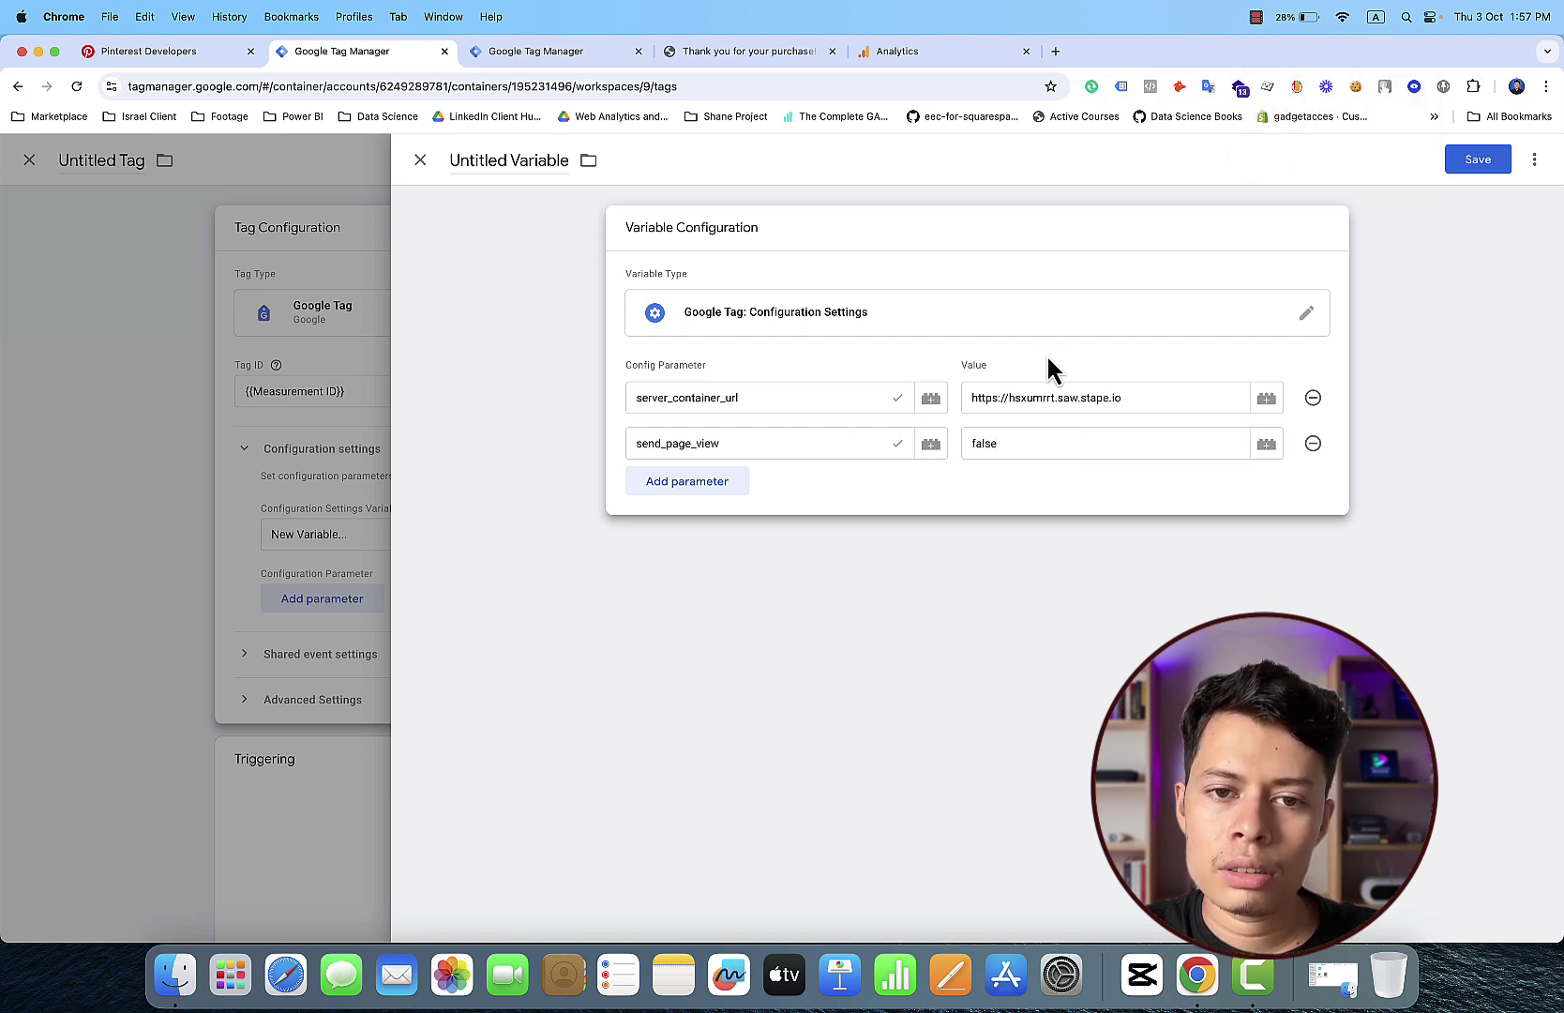
# Step: Save the variable as Google Tag Configuration Settings and add All Pages as the Google tag's firing trigger
pyautogui.click(1478, 161)
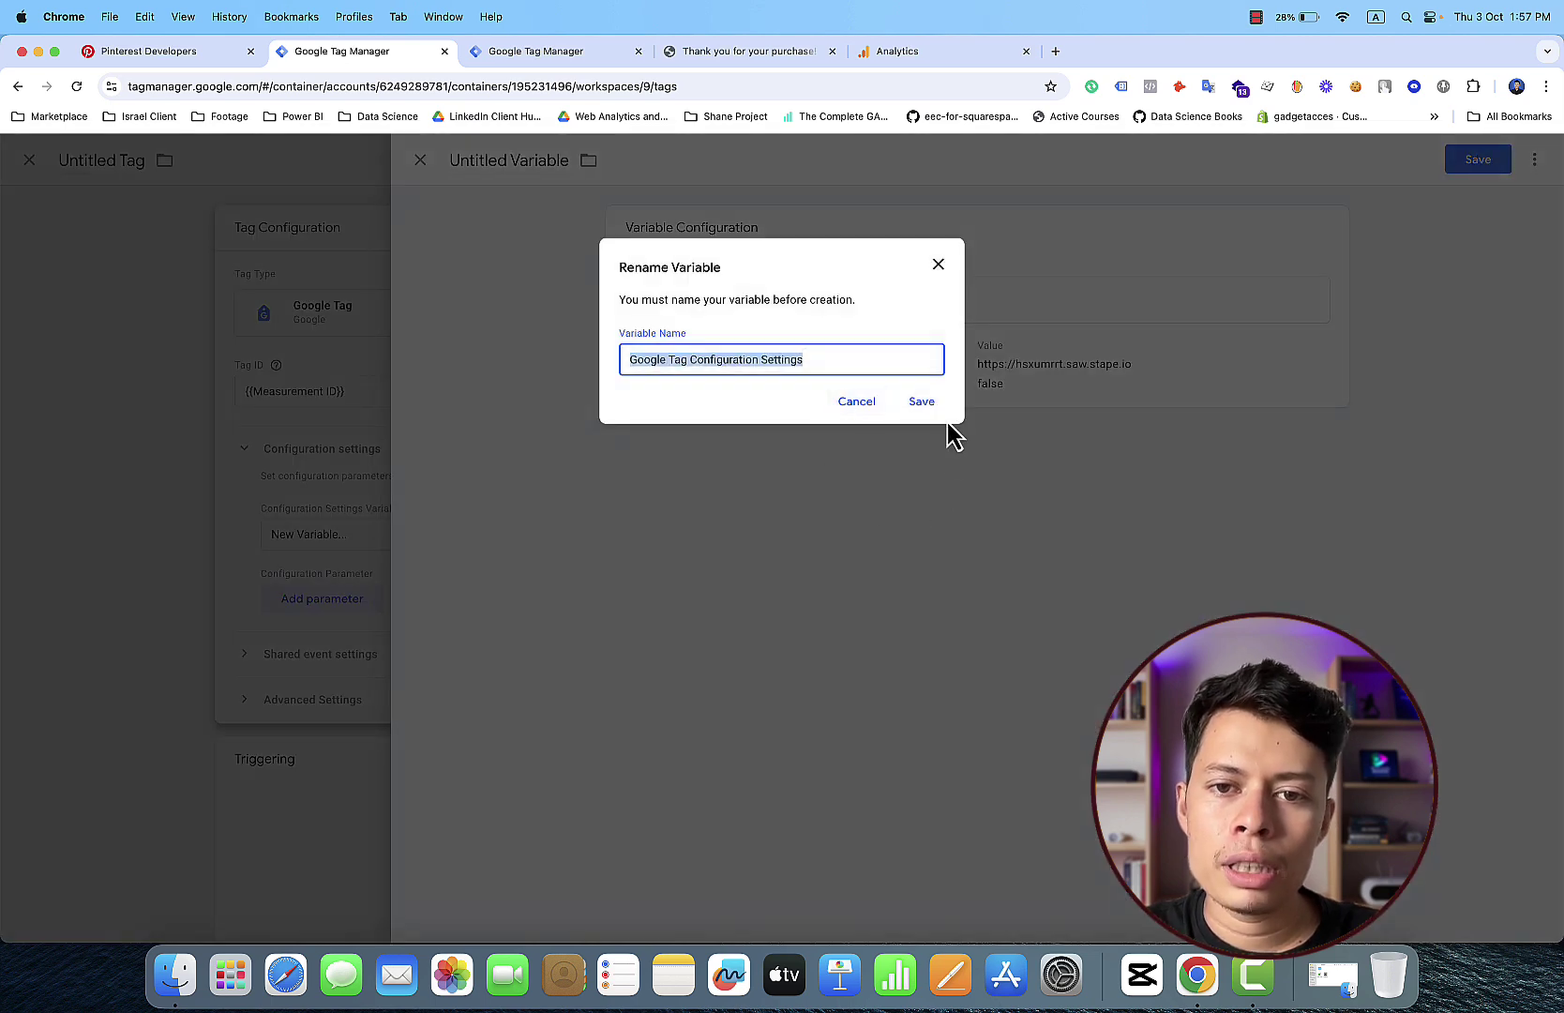
pyautogui.click(924, 403)
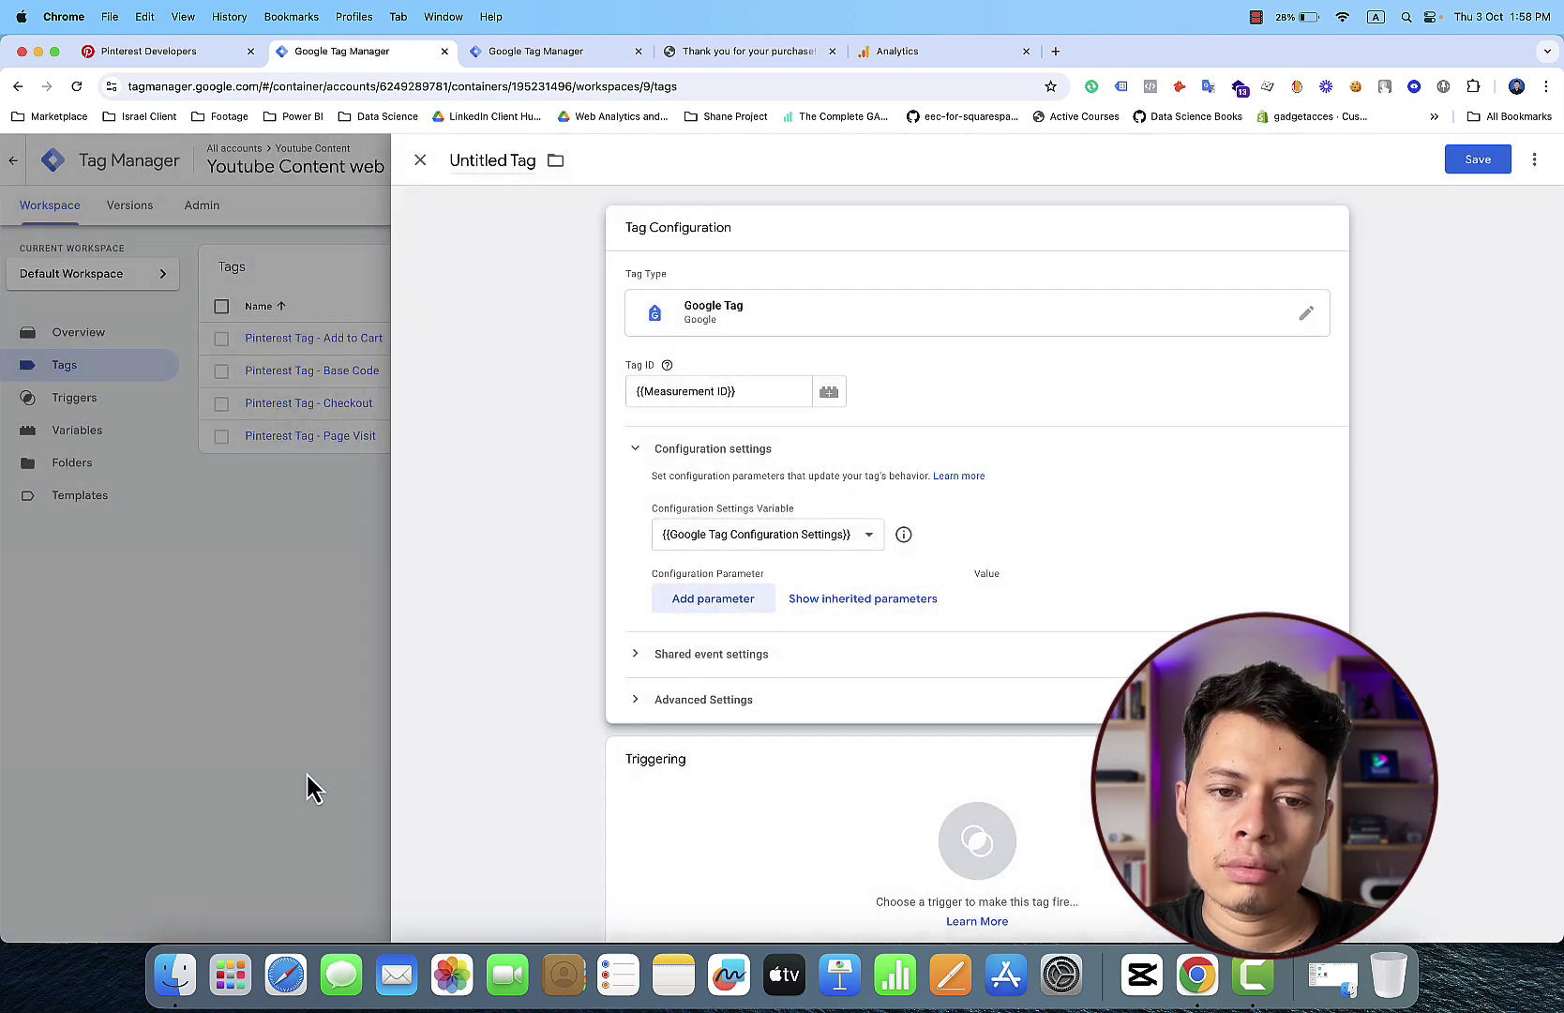
pyautogui.click(638, 783)
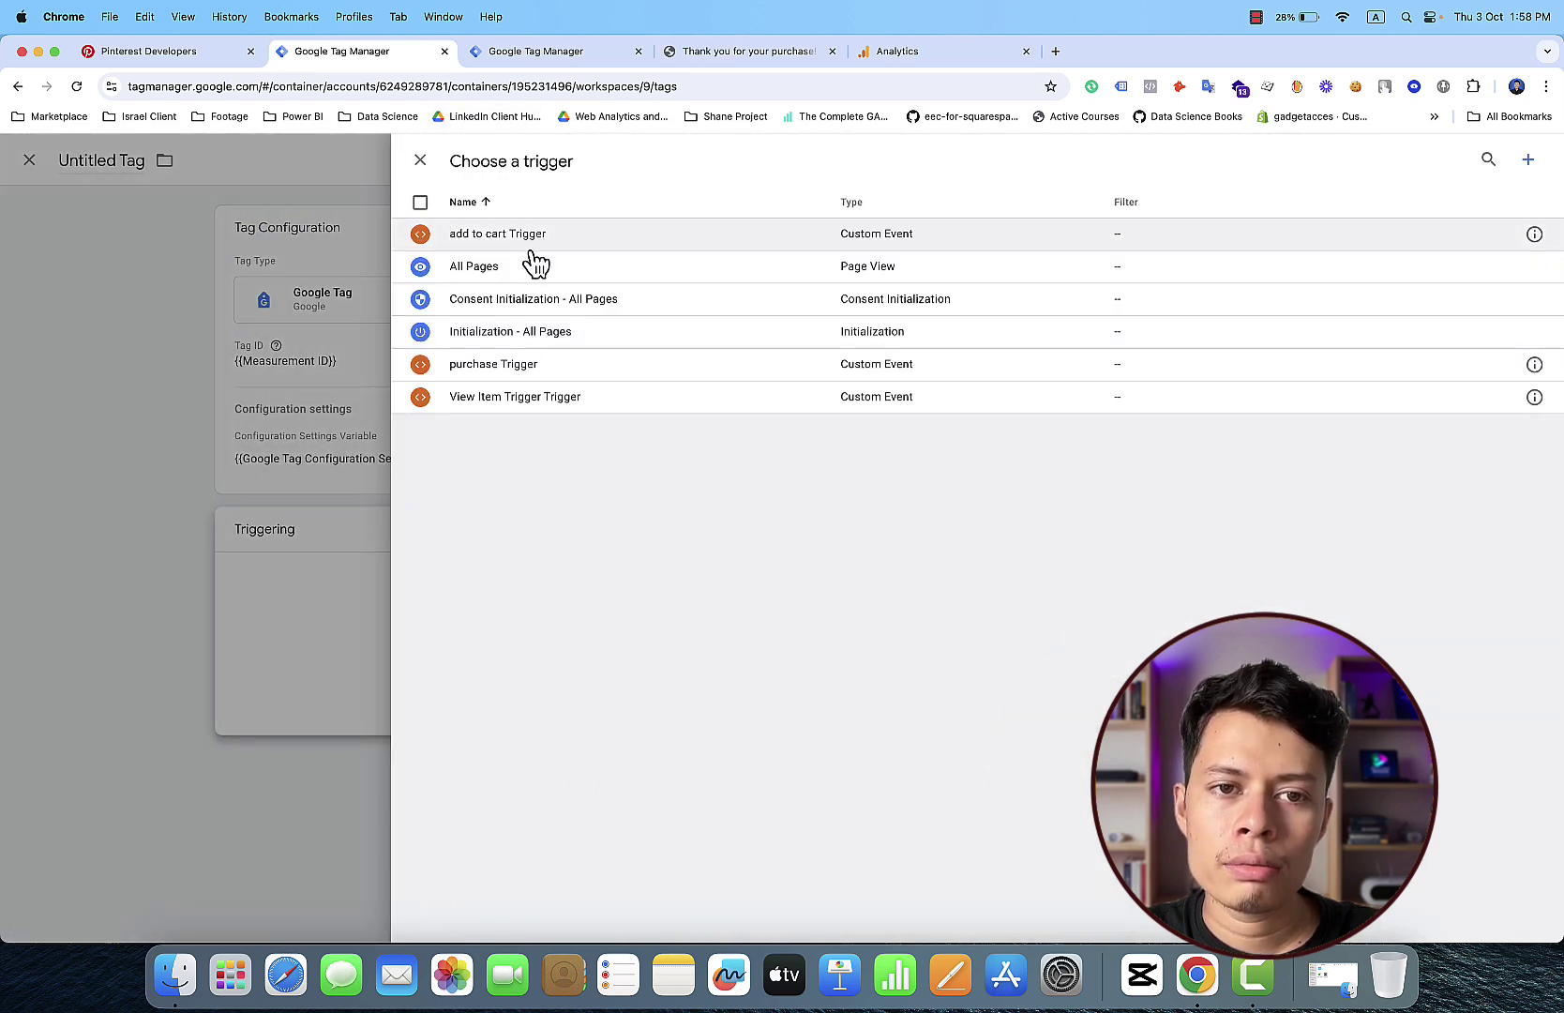
pyautogui.click(537, 266)
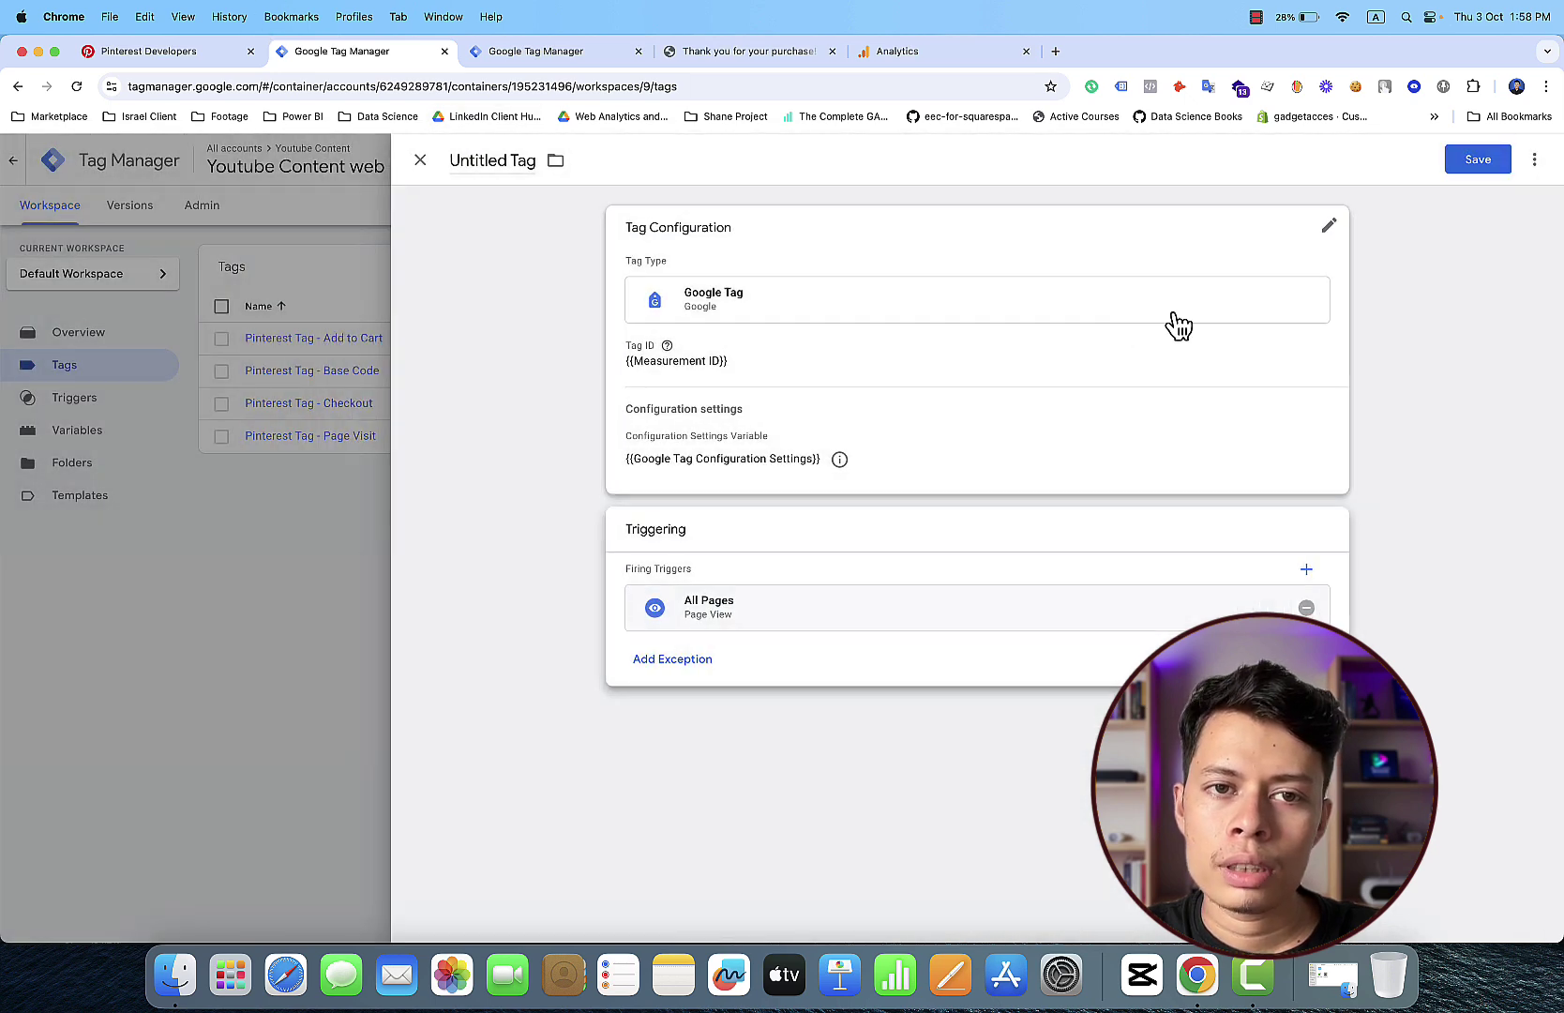
# Step: Save the new Google tag under the name Google Tag For SS
pyautogui.click(1478, 160)
pyautogui.click(911, 364)
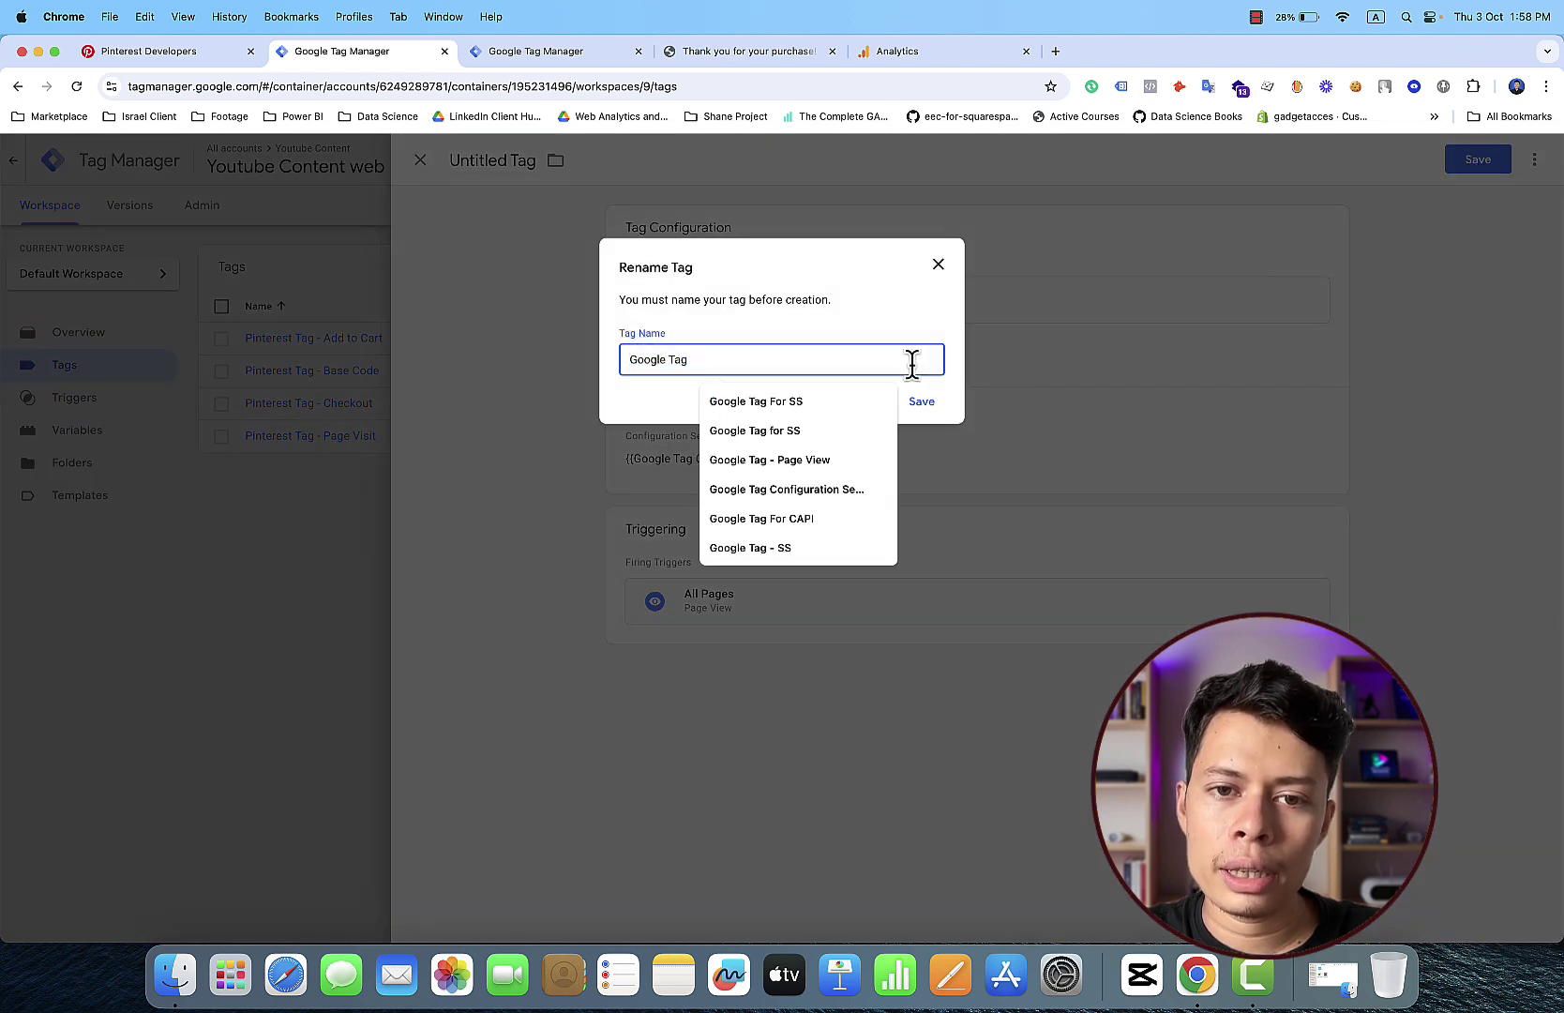
pyautogui.click(794, 413)
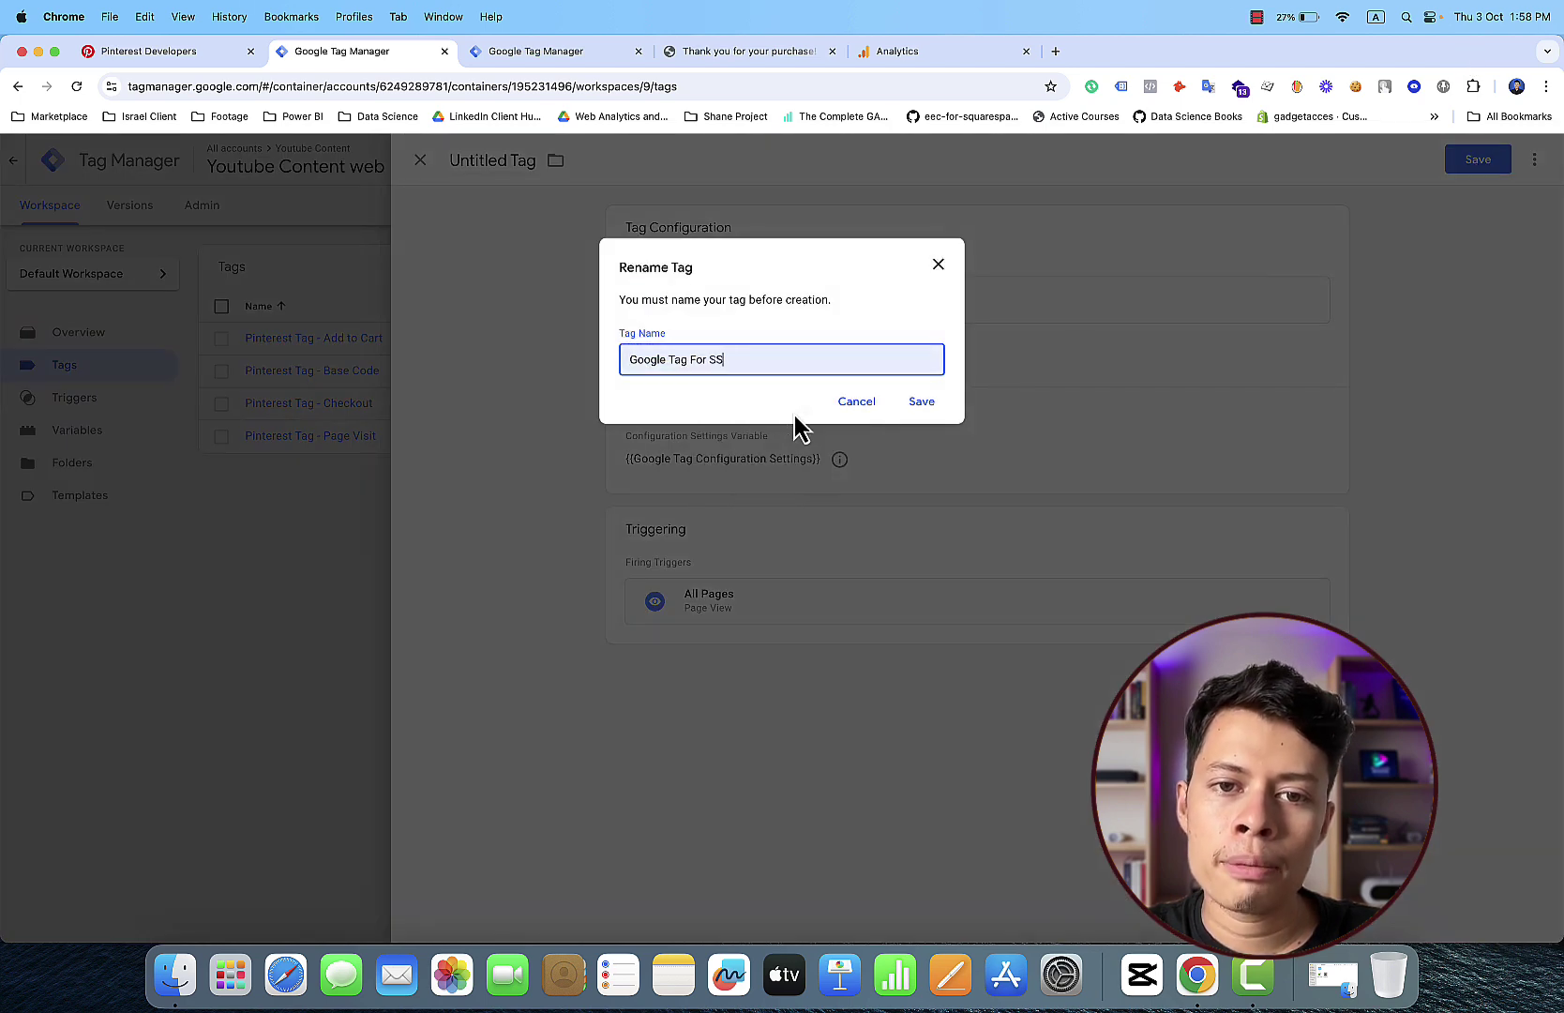
pyautogui.click(920, 403)
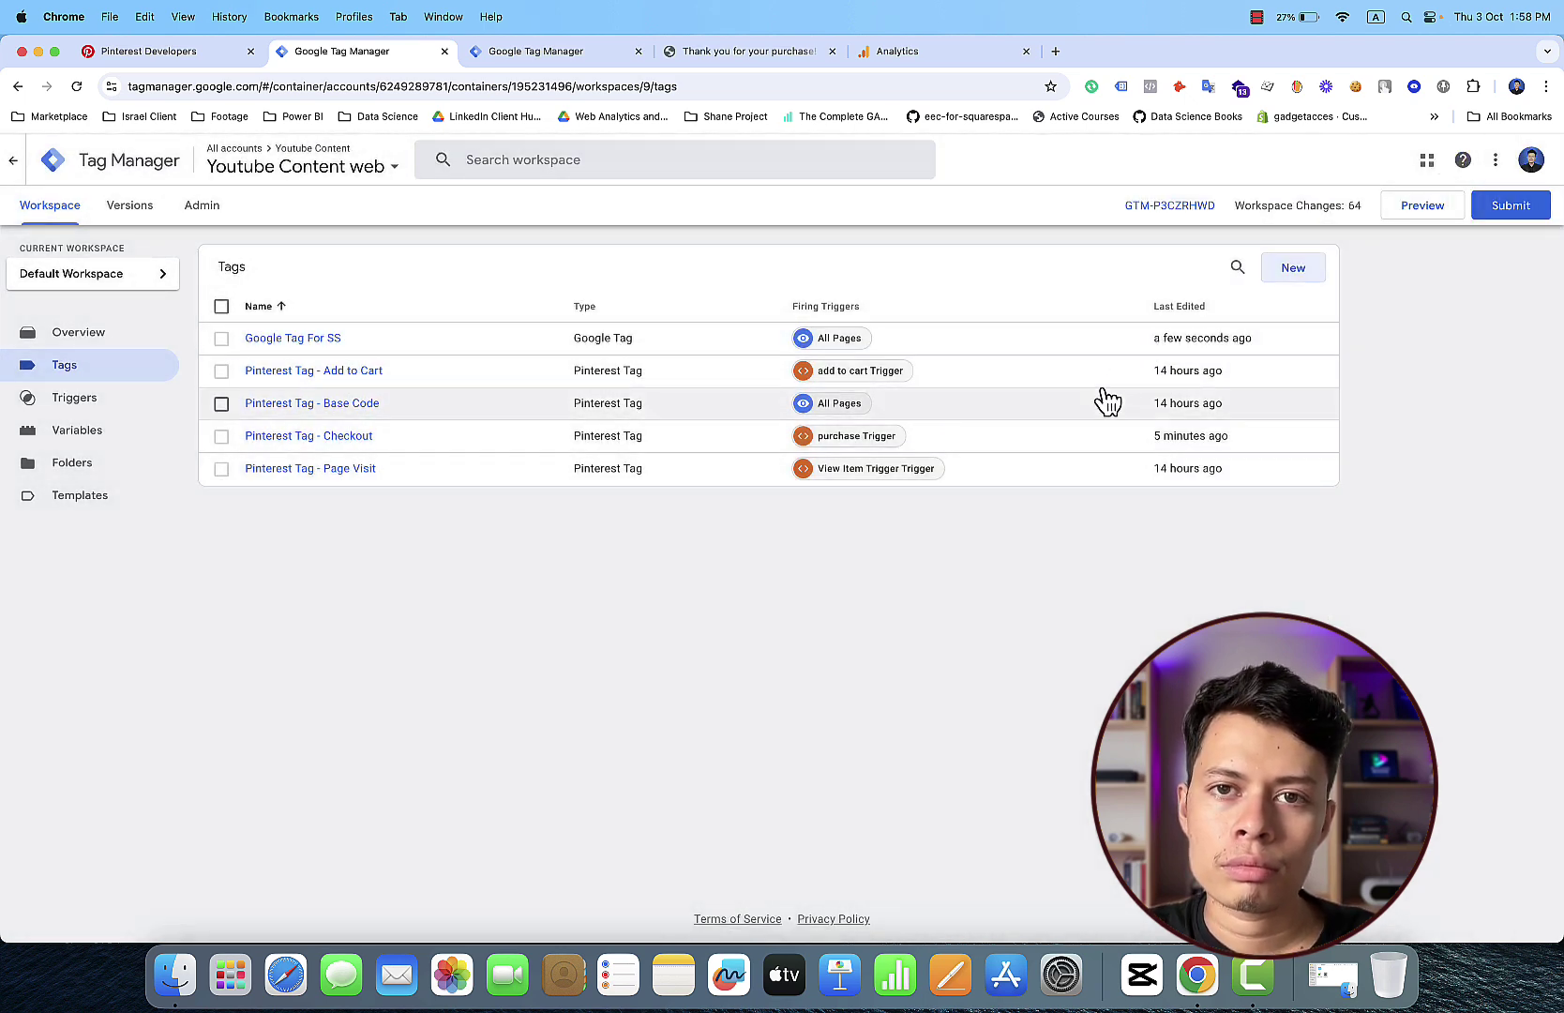
pyautogui.click(1255, 17)
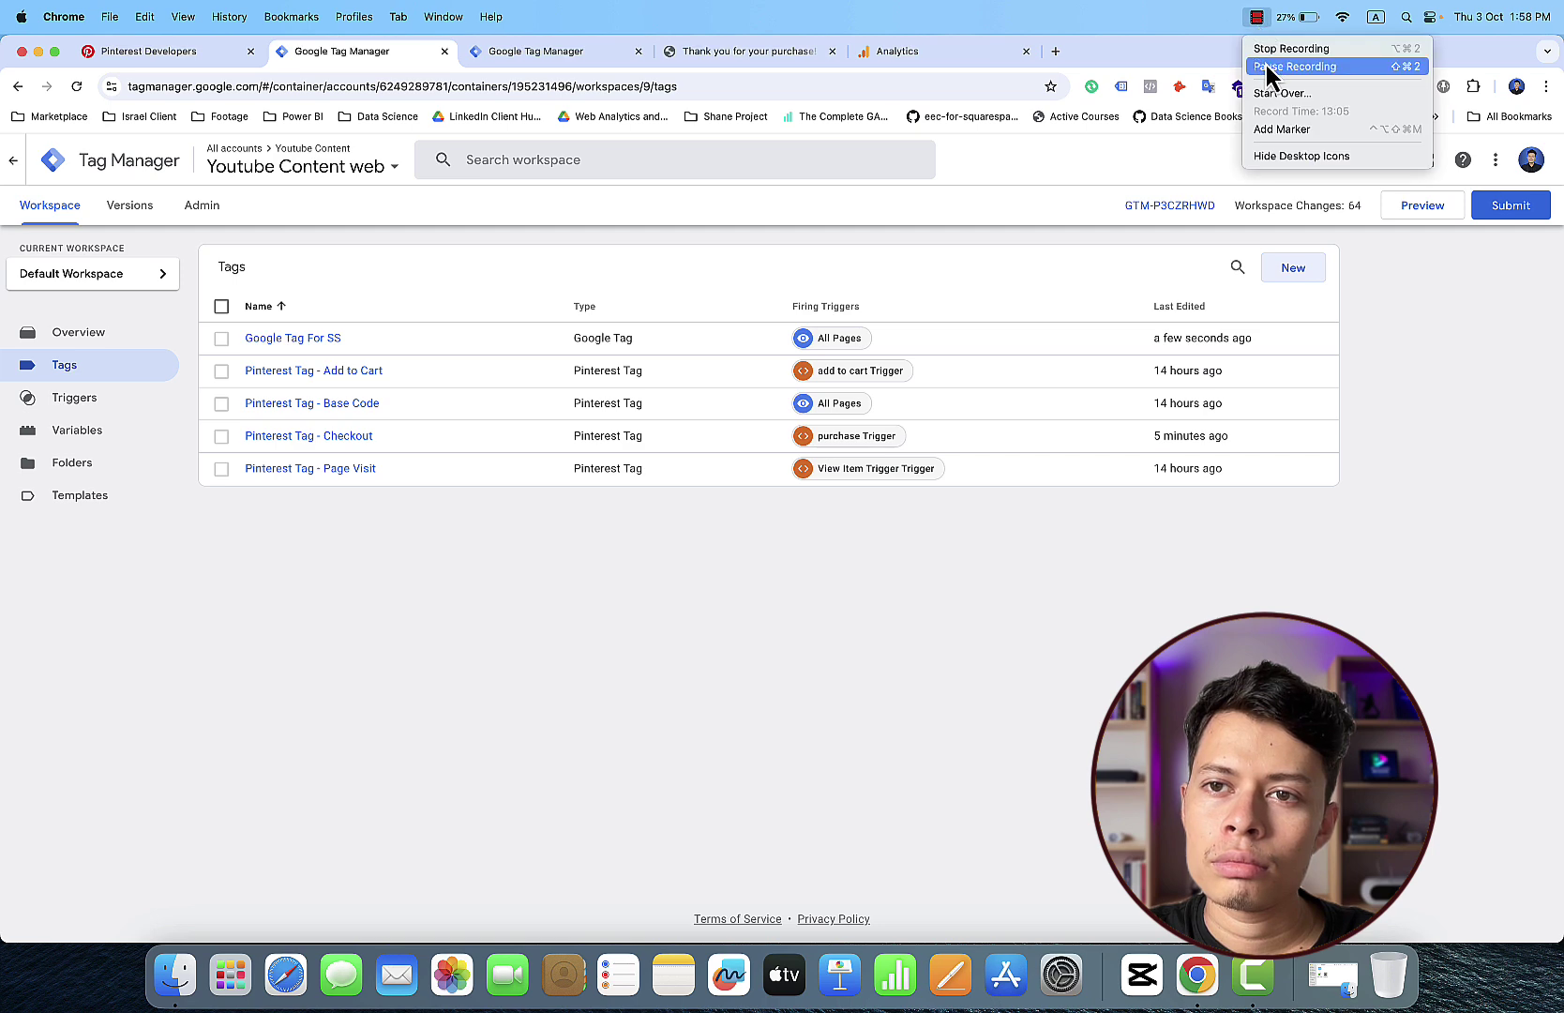
pyautogui.click(1266, 66)
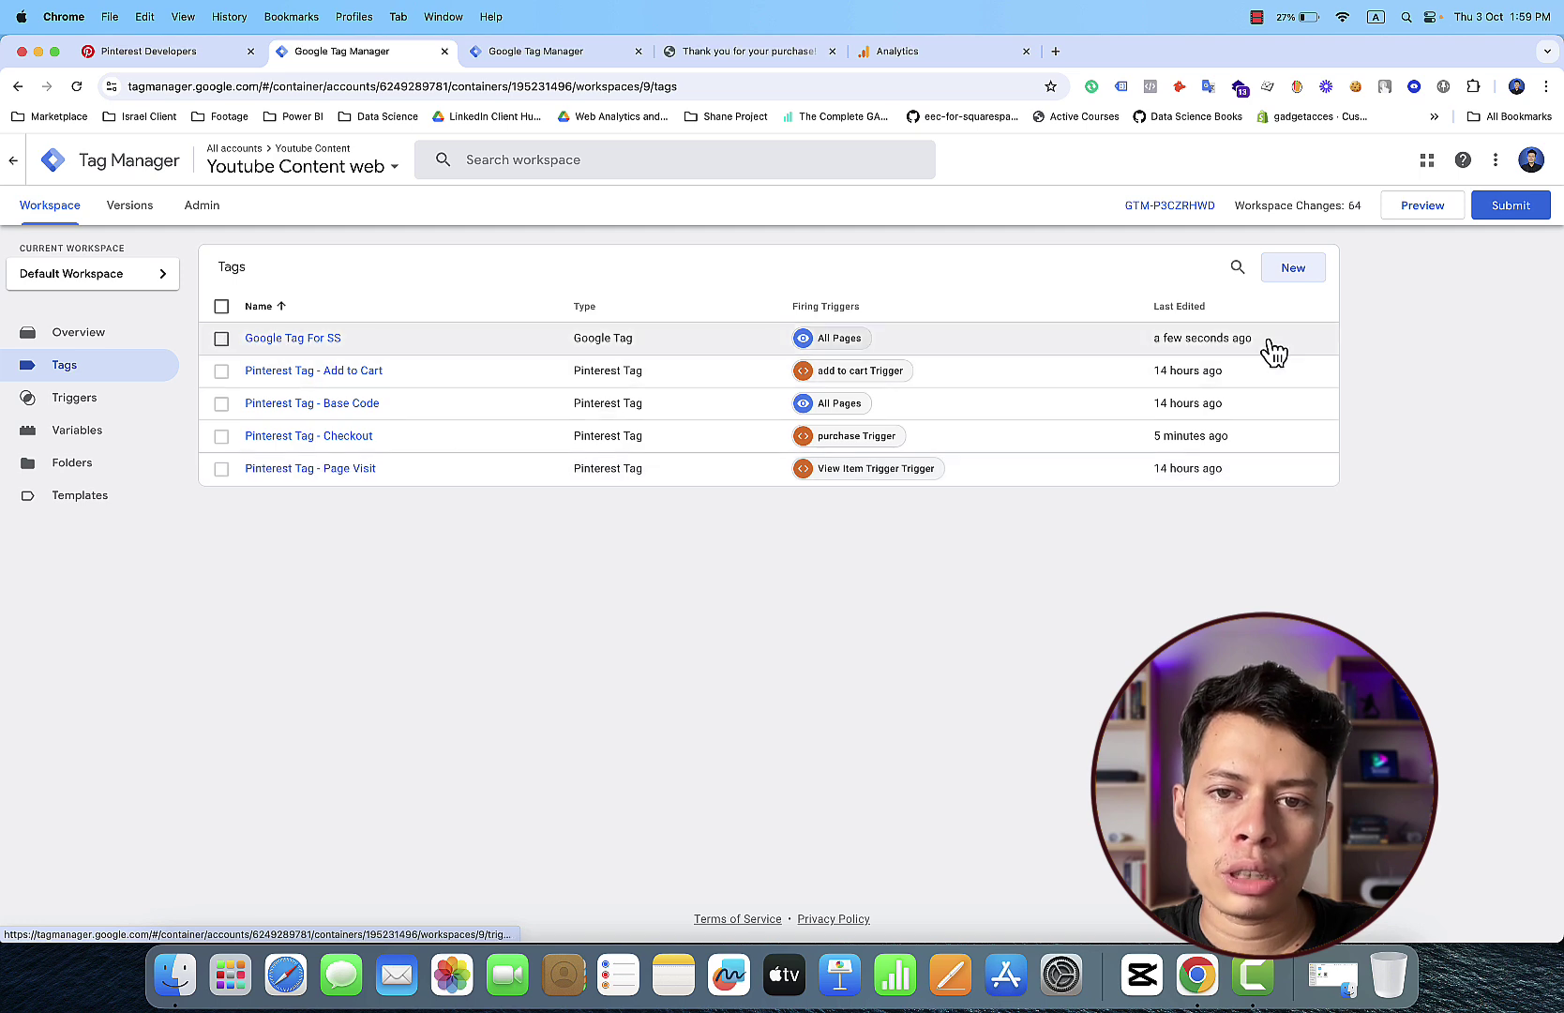
# Step: Create a new tag of type Google Analytics: GA4 Event using the {{Measurement ID}} variable as its measurement ID
pyautogui.click(1294, 269)
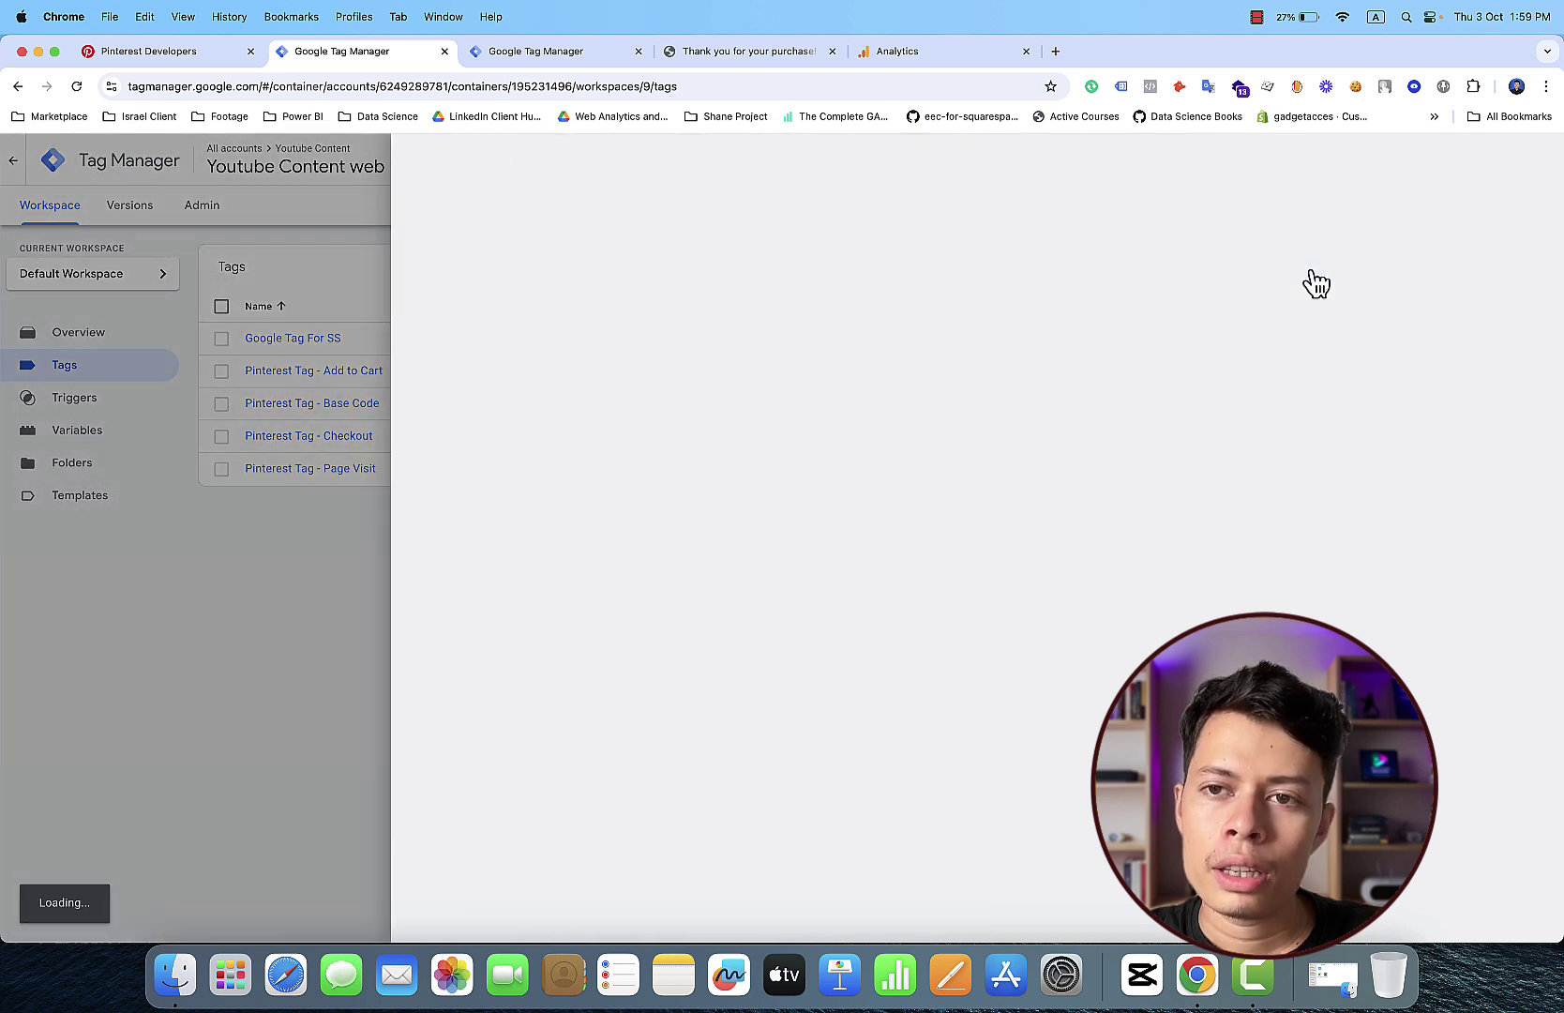
pyautogui.click(1254, 318)
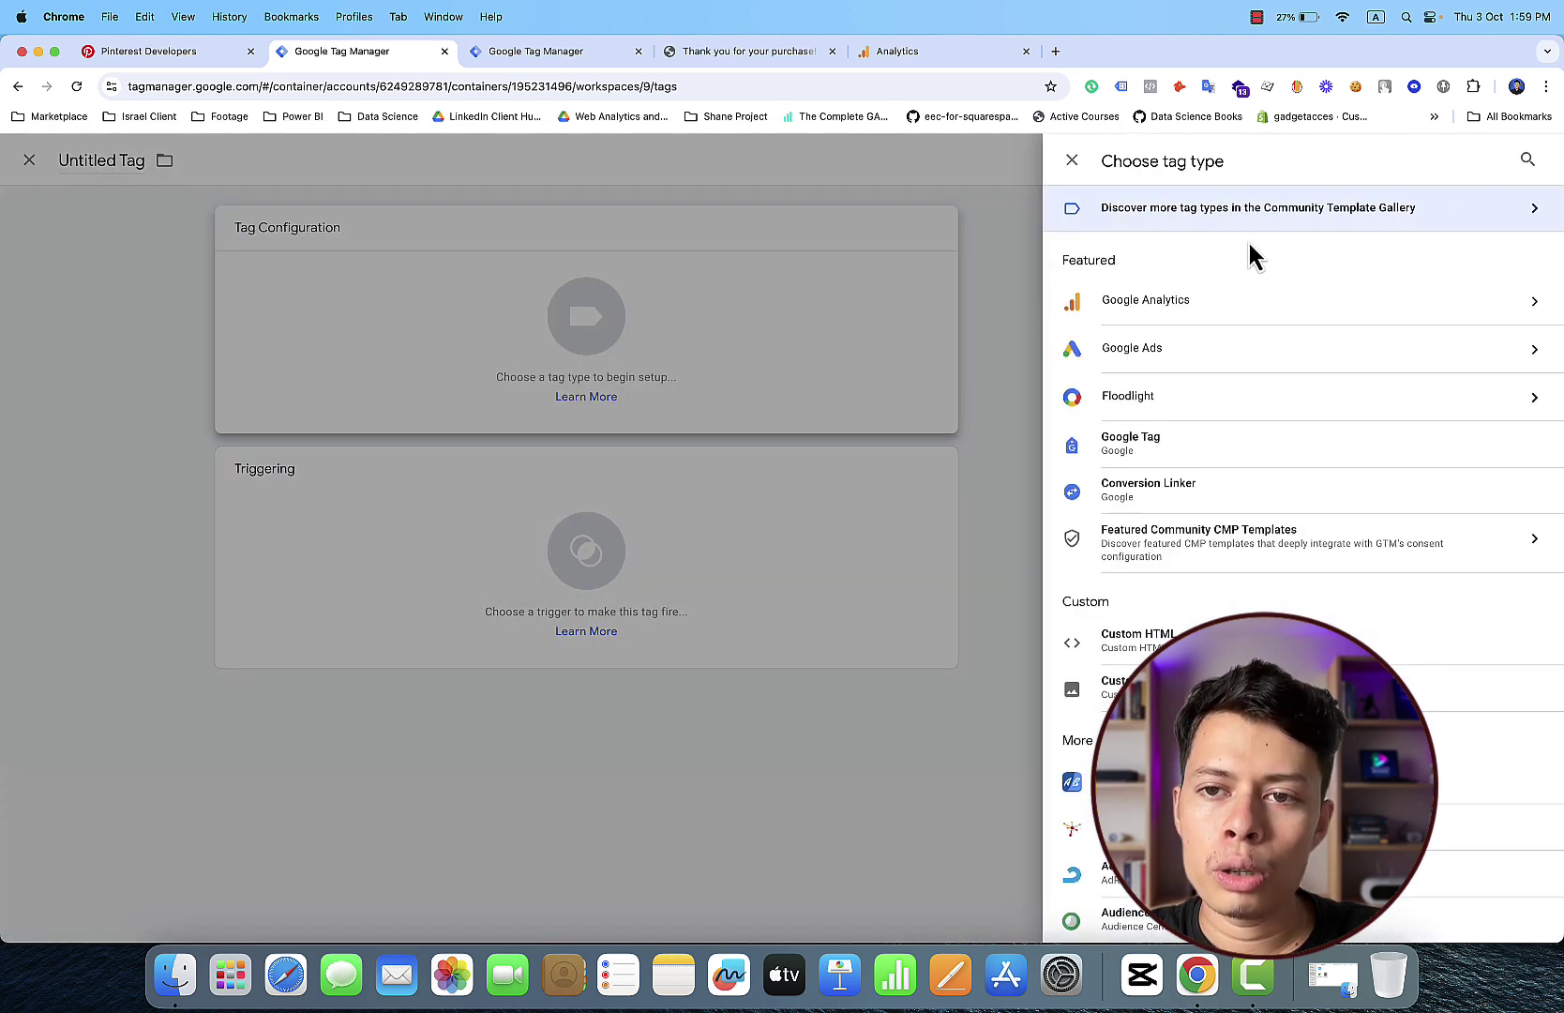
pyautogui.click(1243, 319)
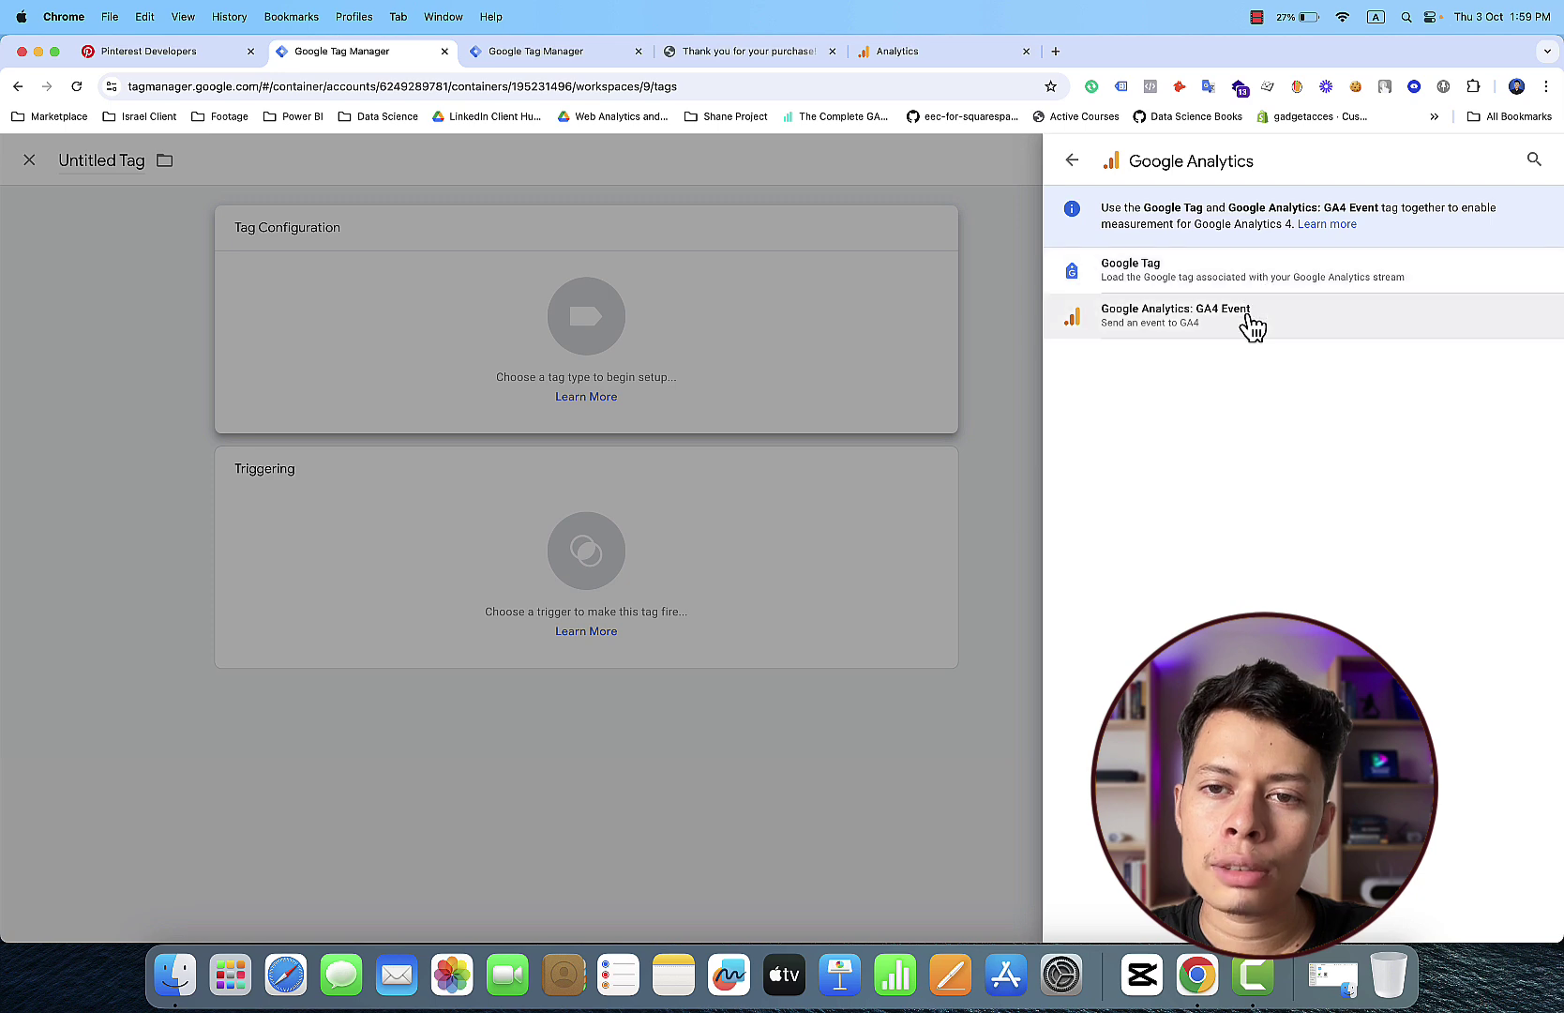
pyautogui.click(1250, 325)
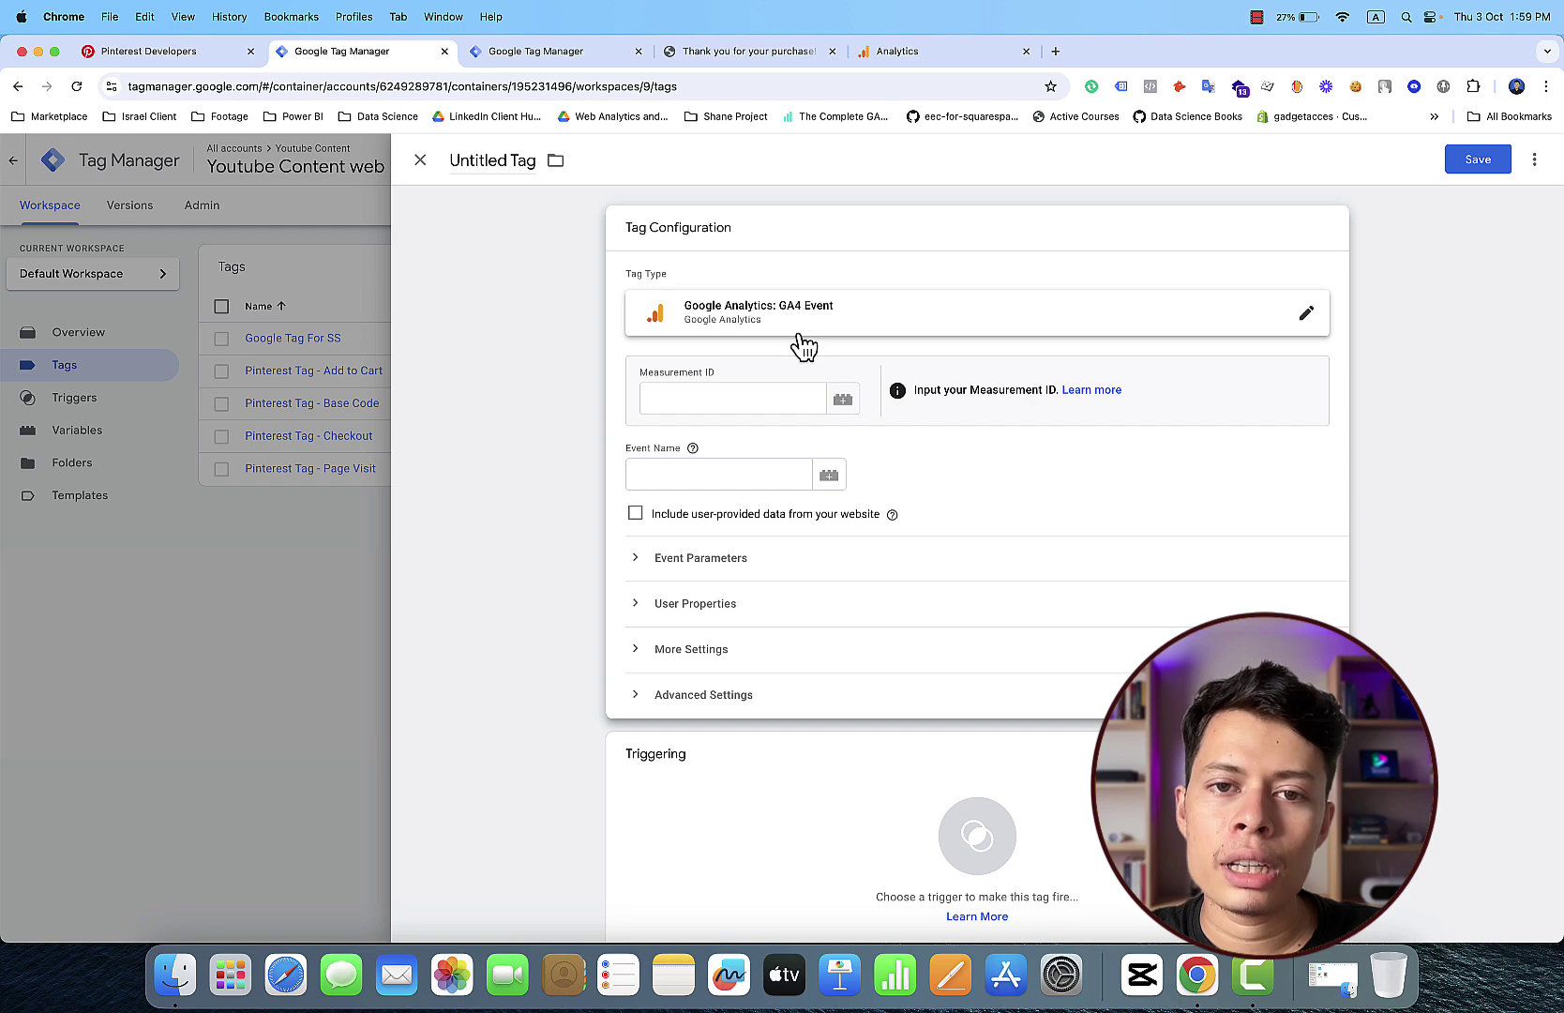
pyautogui.click(847, 410)
pyautogui.click(794, 419)
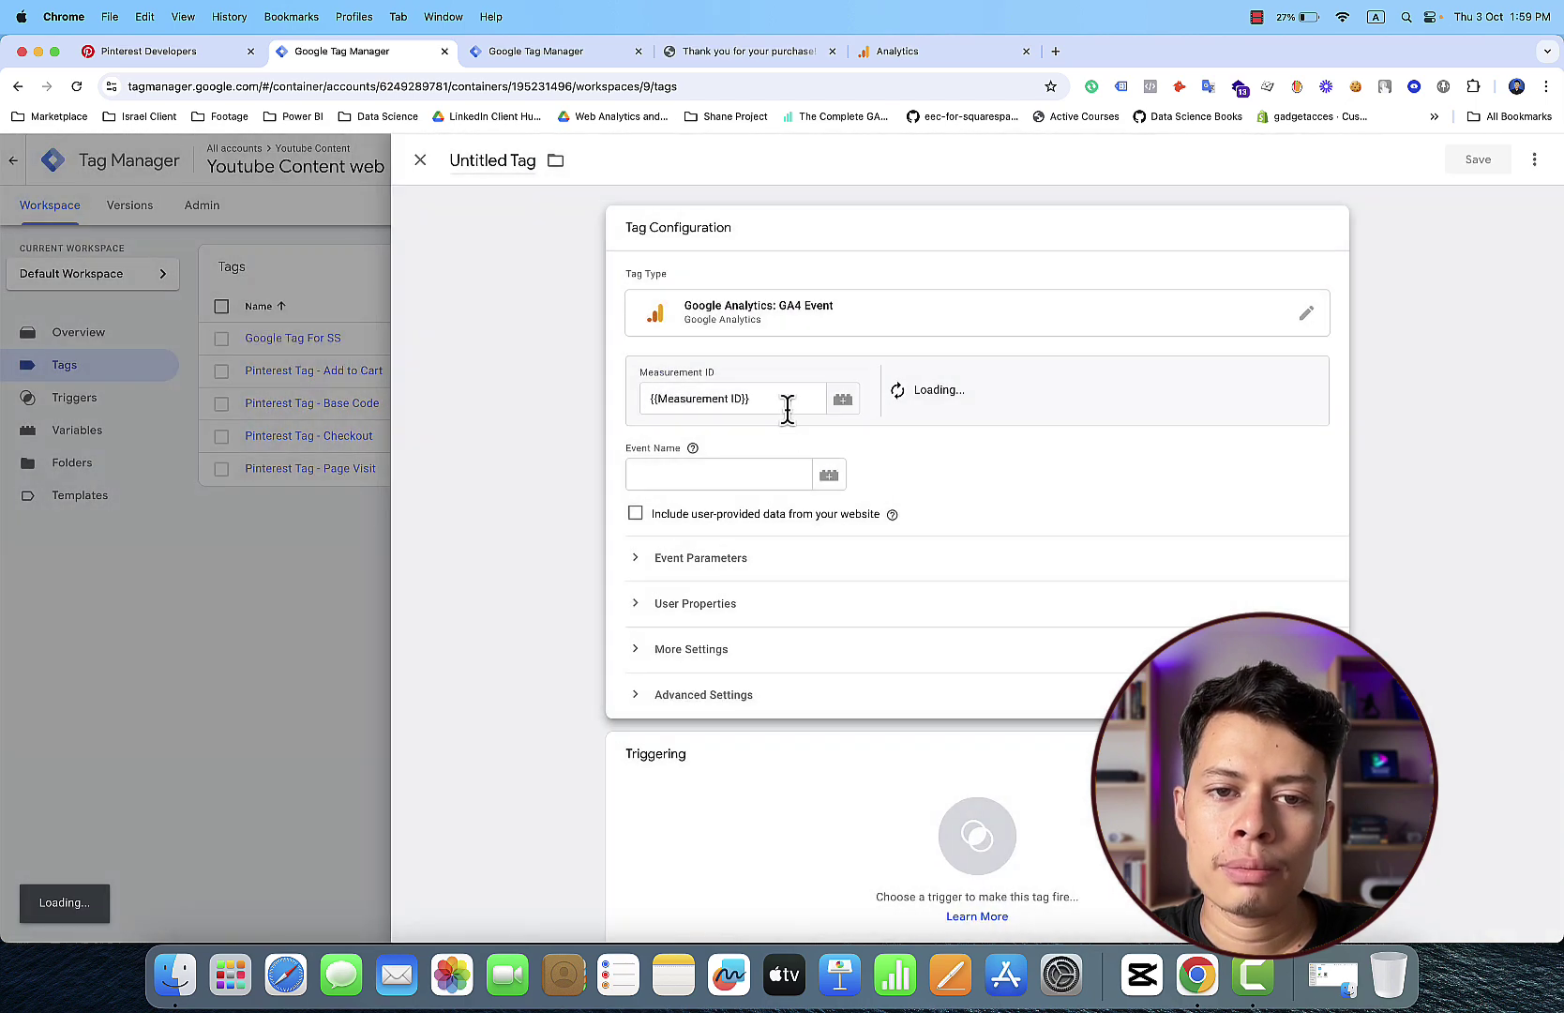
# Step: Set the GA4 event name to purchase and add purchase Trigger as the tag's firing trigger
pyautogui.click(785, 475)
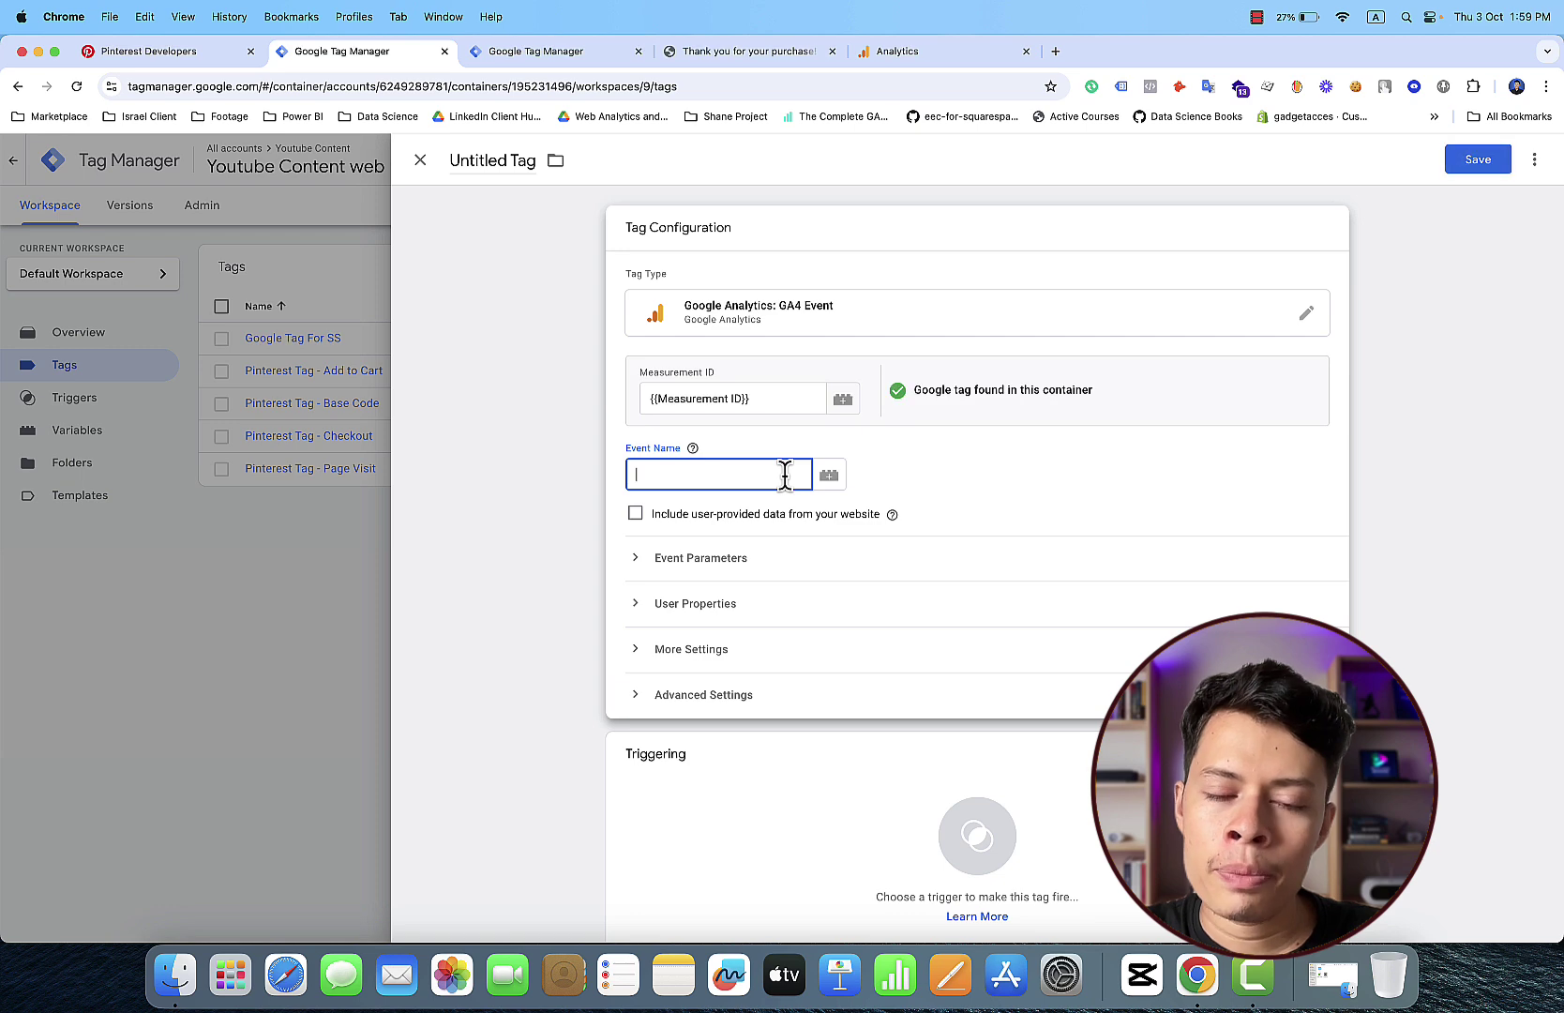
pyautogui.write('p')
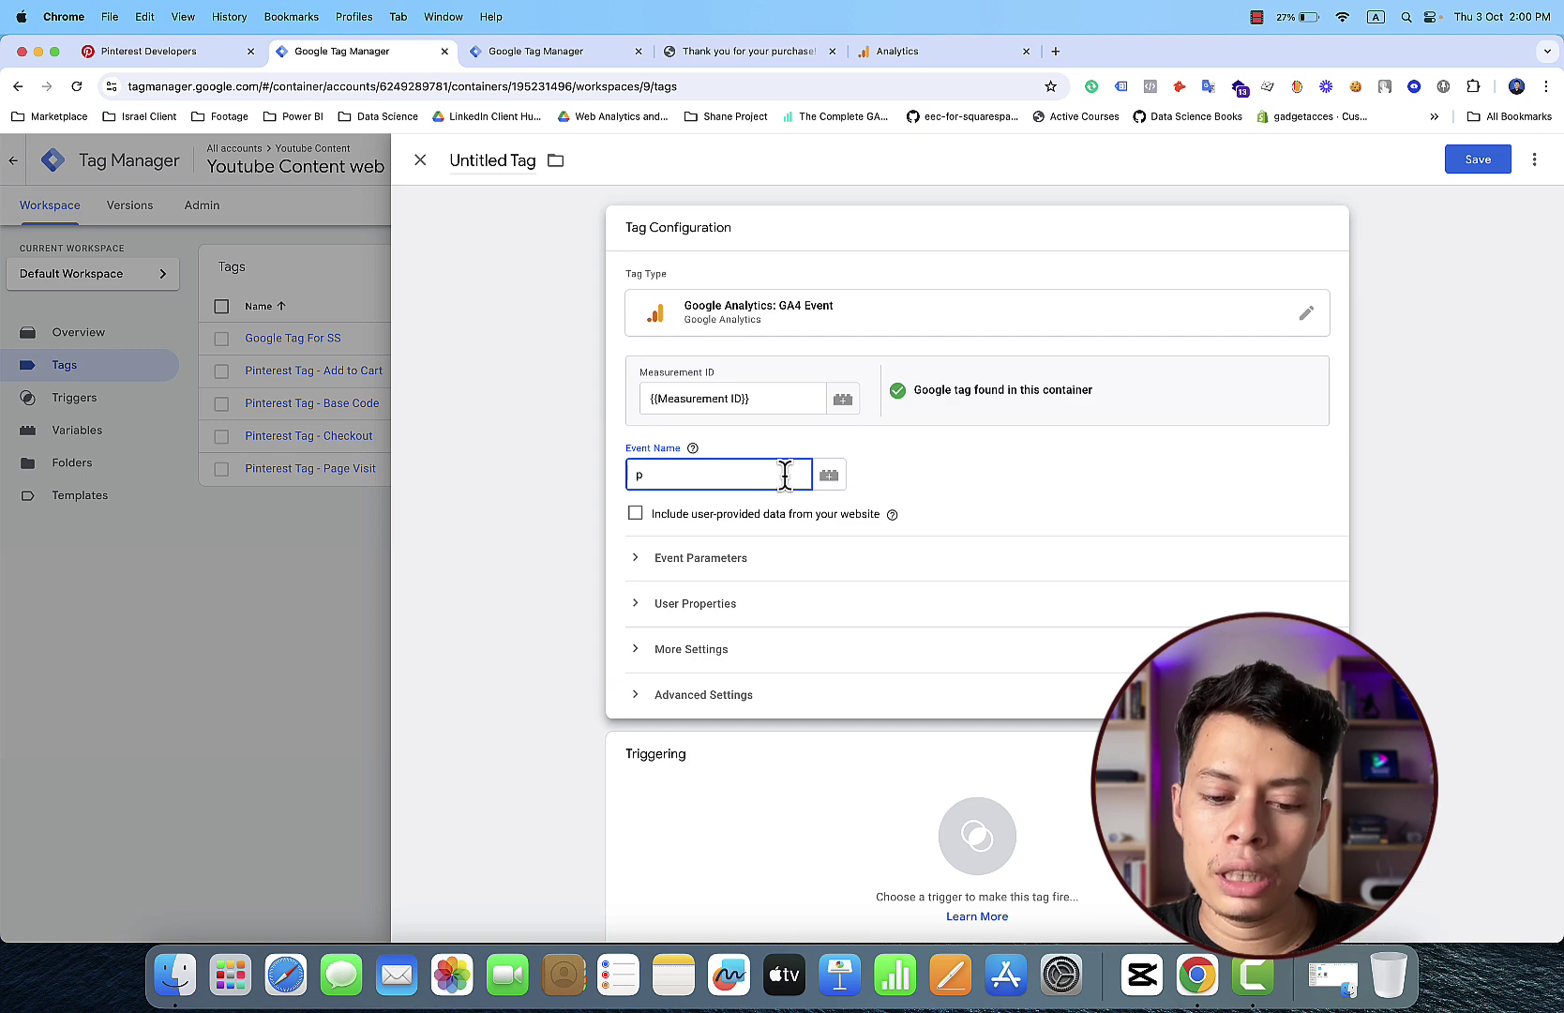
pyautogui.write('urchase')
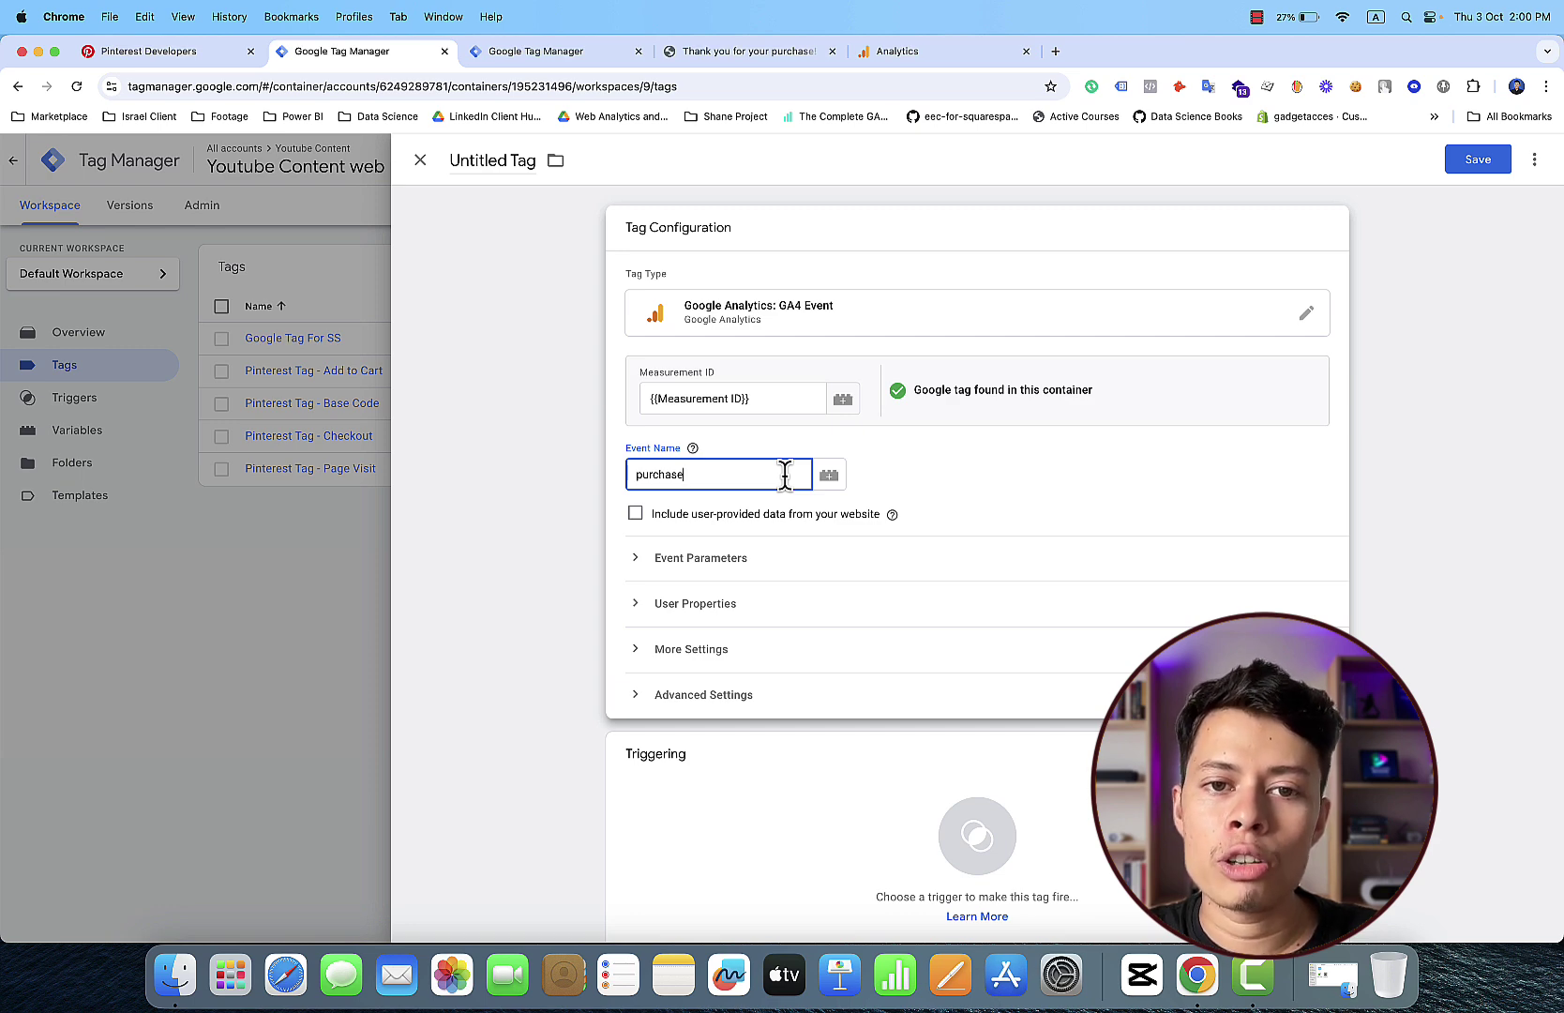
pyautogui.click(872, 820)
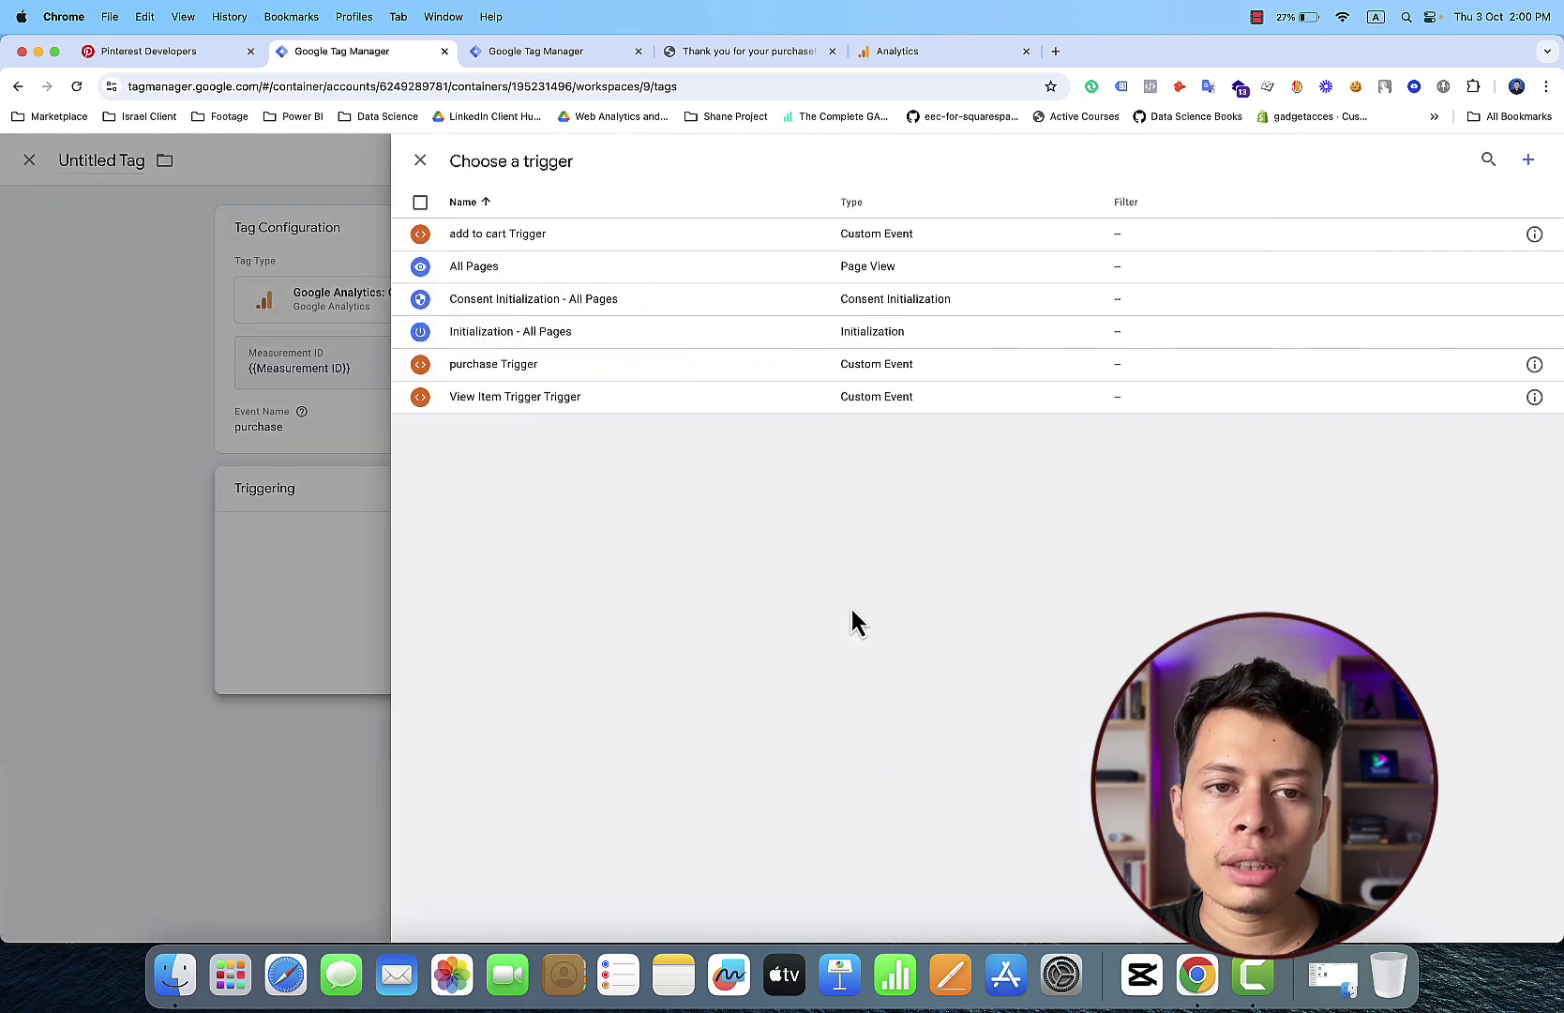
pyautogui.click(667, 364)
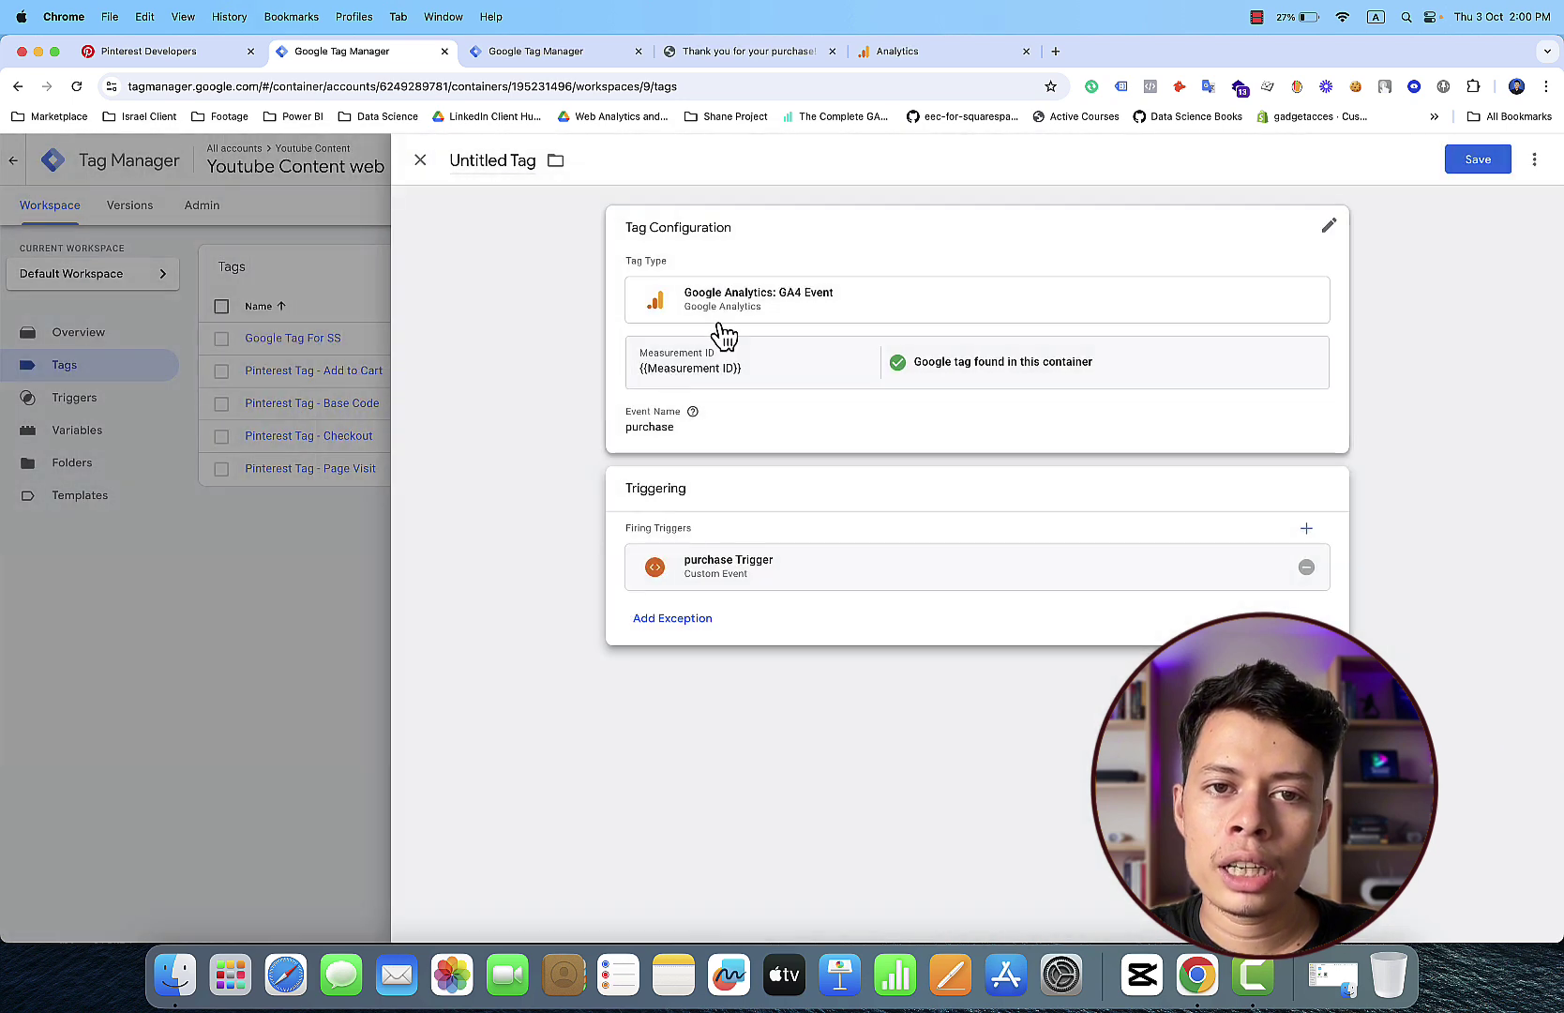
# Step: Add thirteen empty parameter rows to the purchase tag's event parameters
pyautogui.click(836, 242)
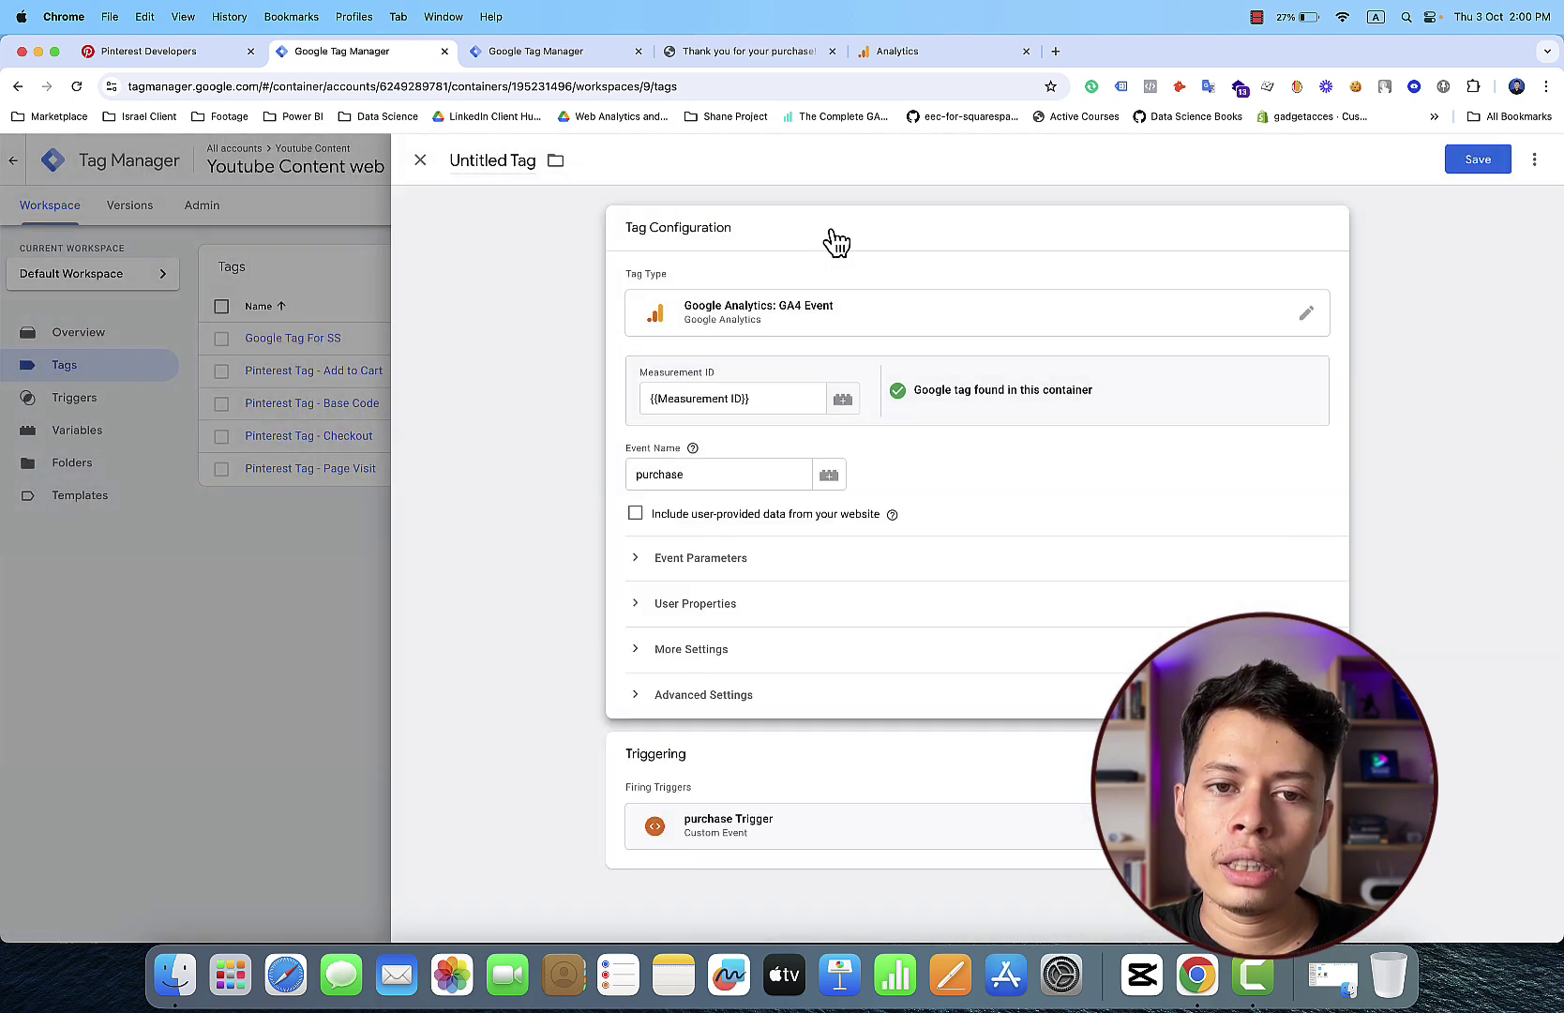
pyautogui.click(714, 559)
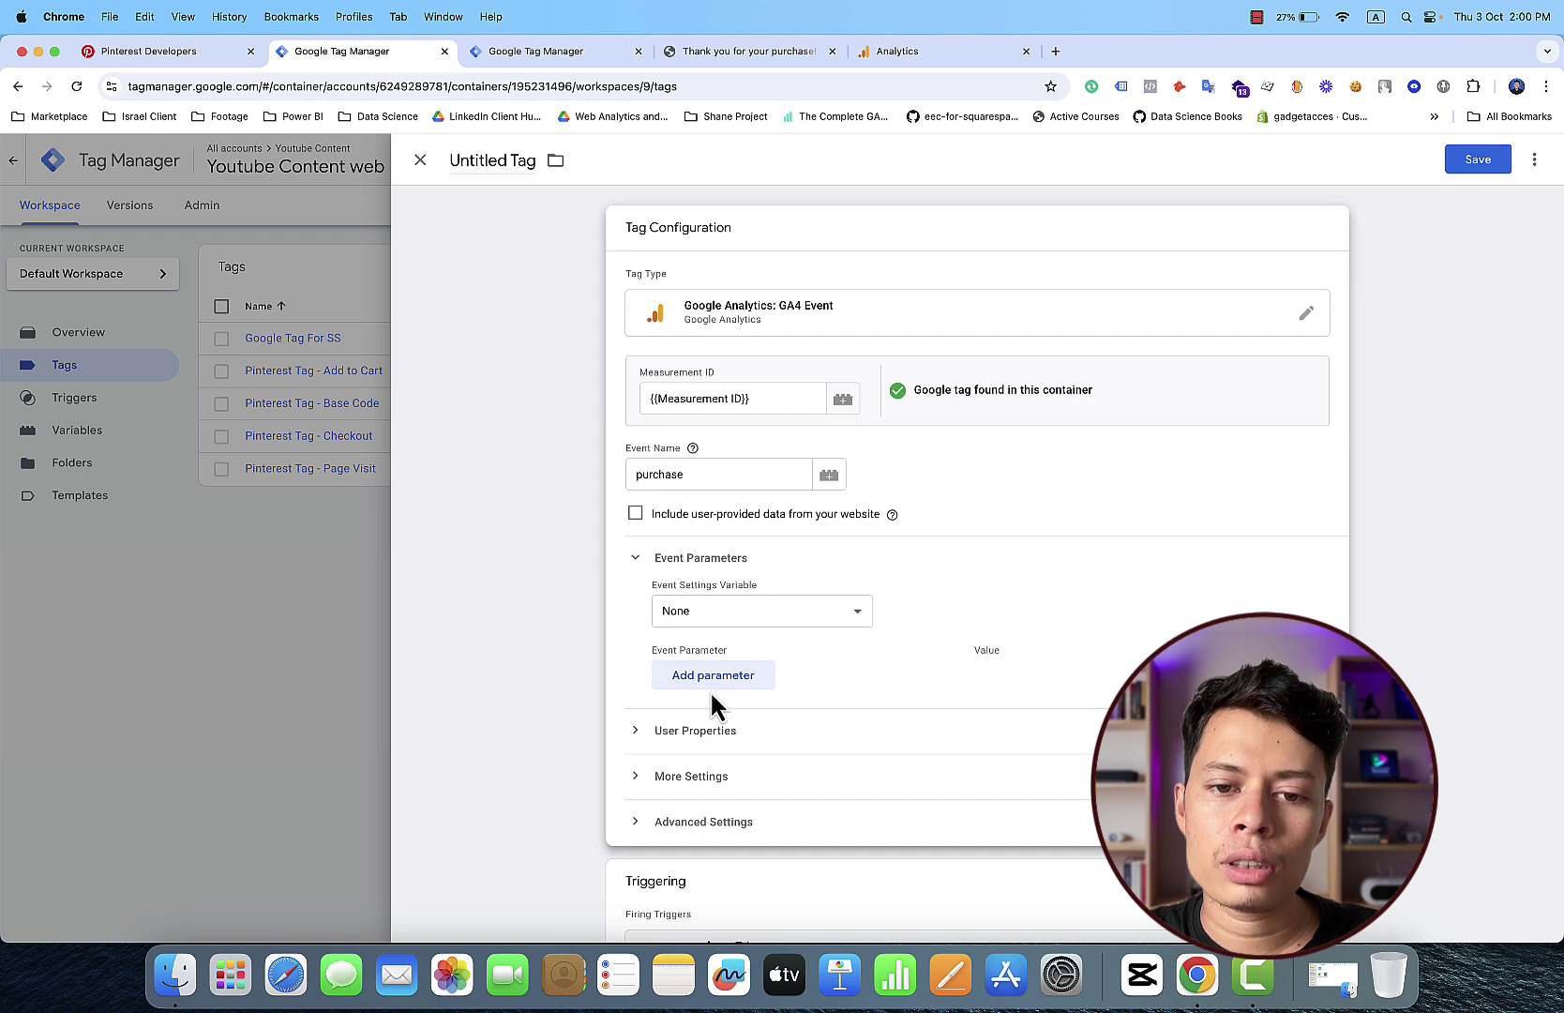
pyautogui.scroll(-2, 710, 659)
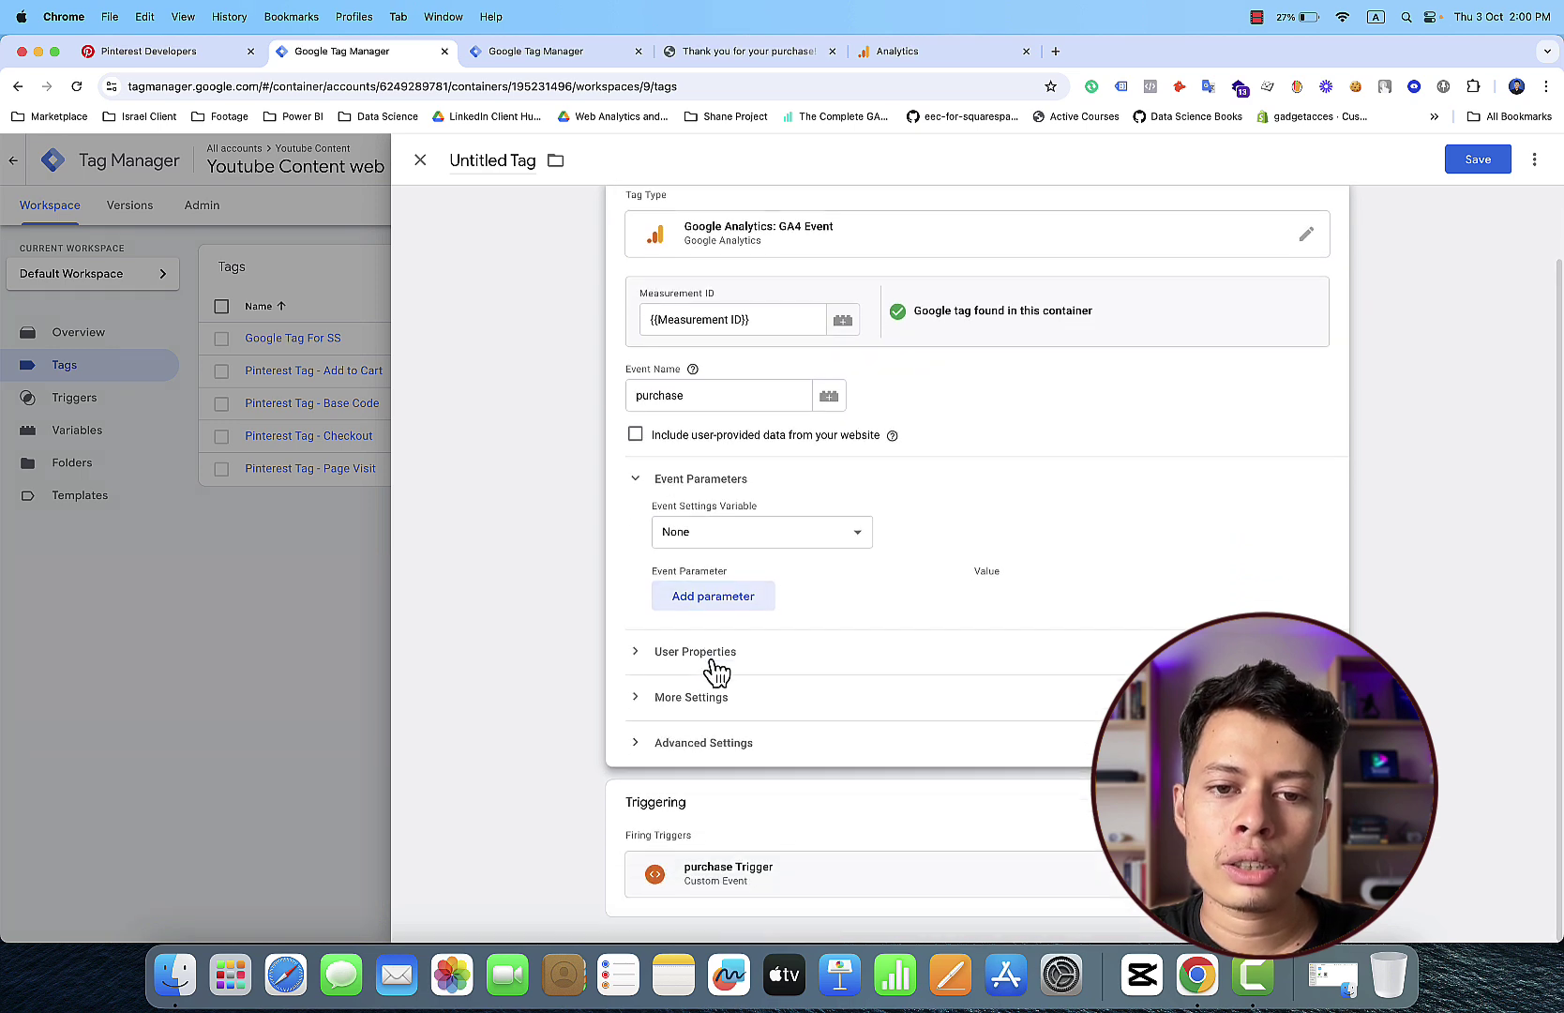
pyautogui.click(716, 607)
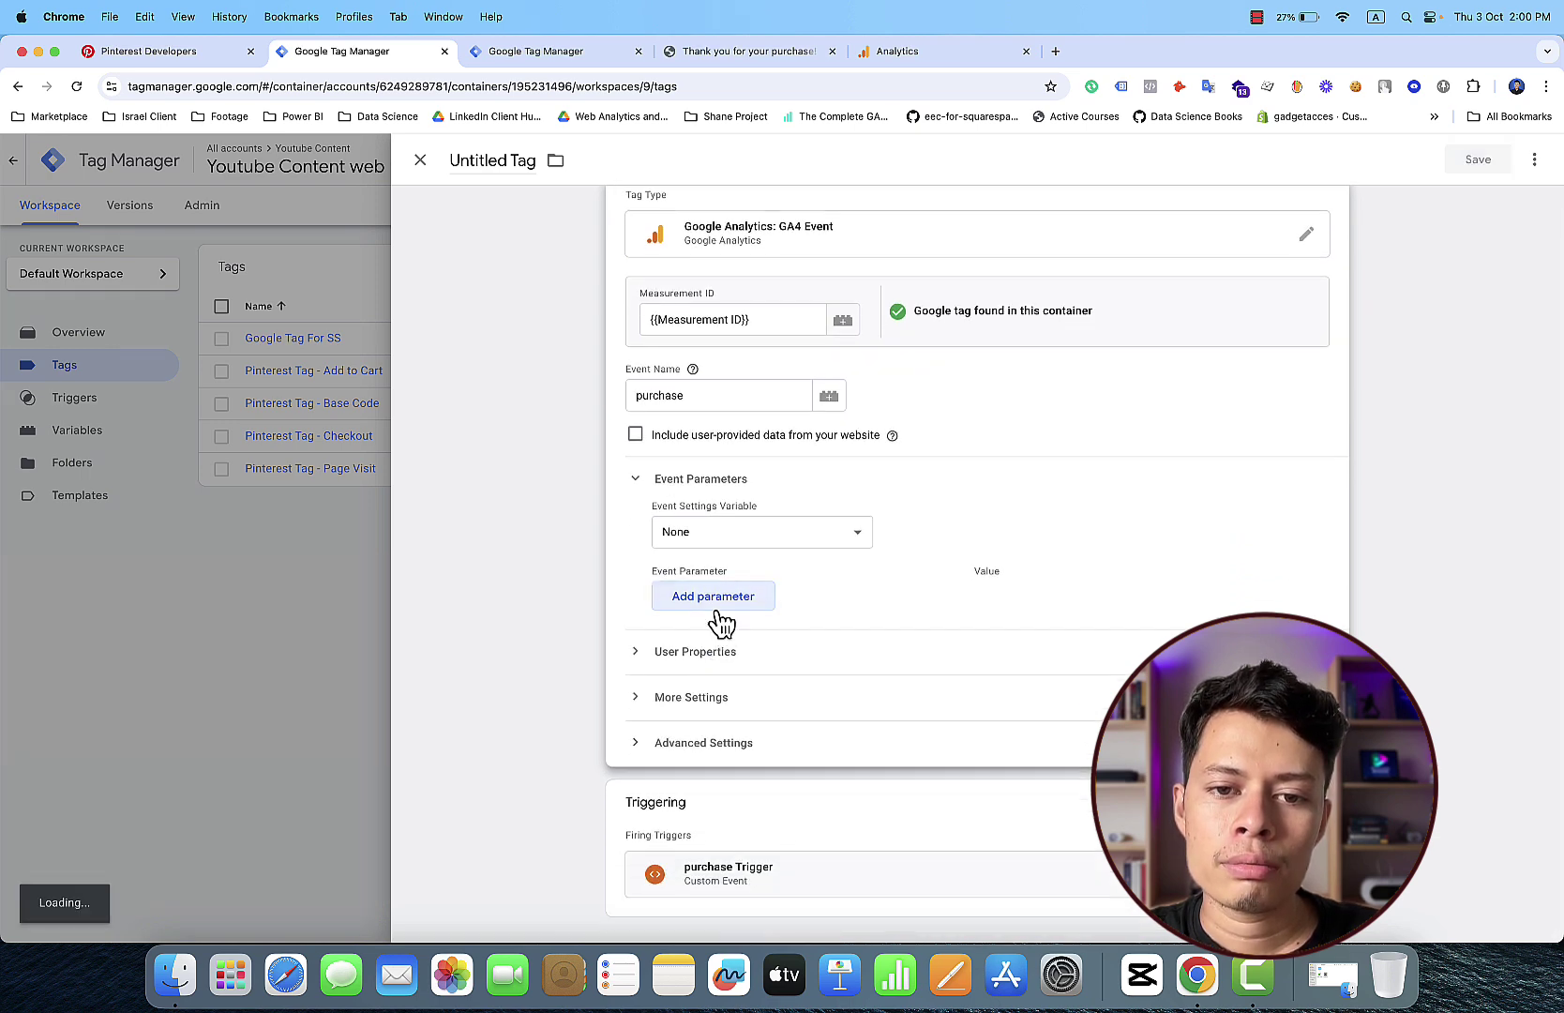
pyautogui.click(715, 604)
pyautogui.click(719, 643)
pyautogui.click(714, 708)
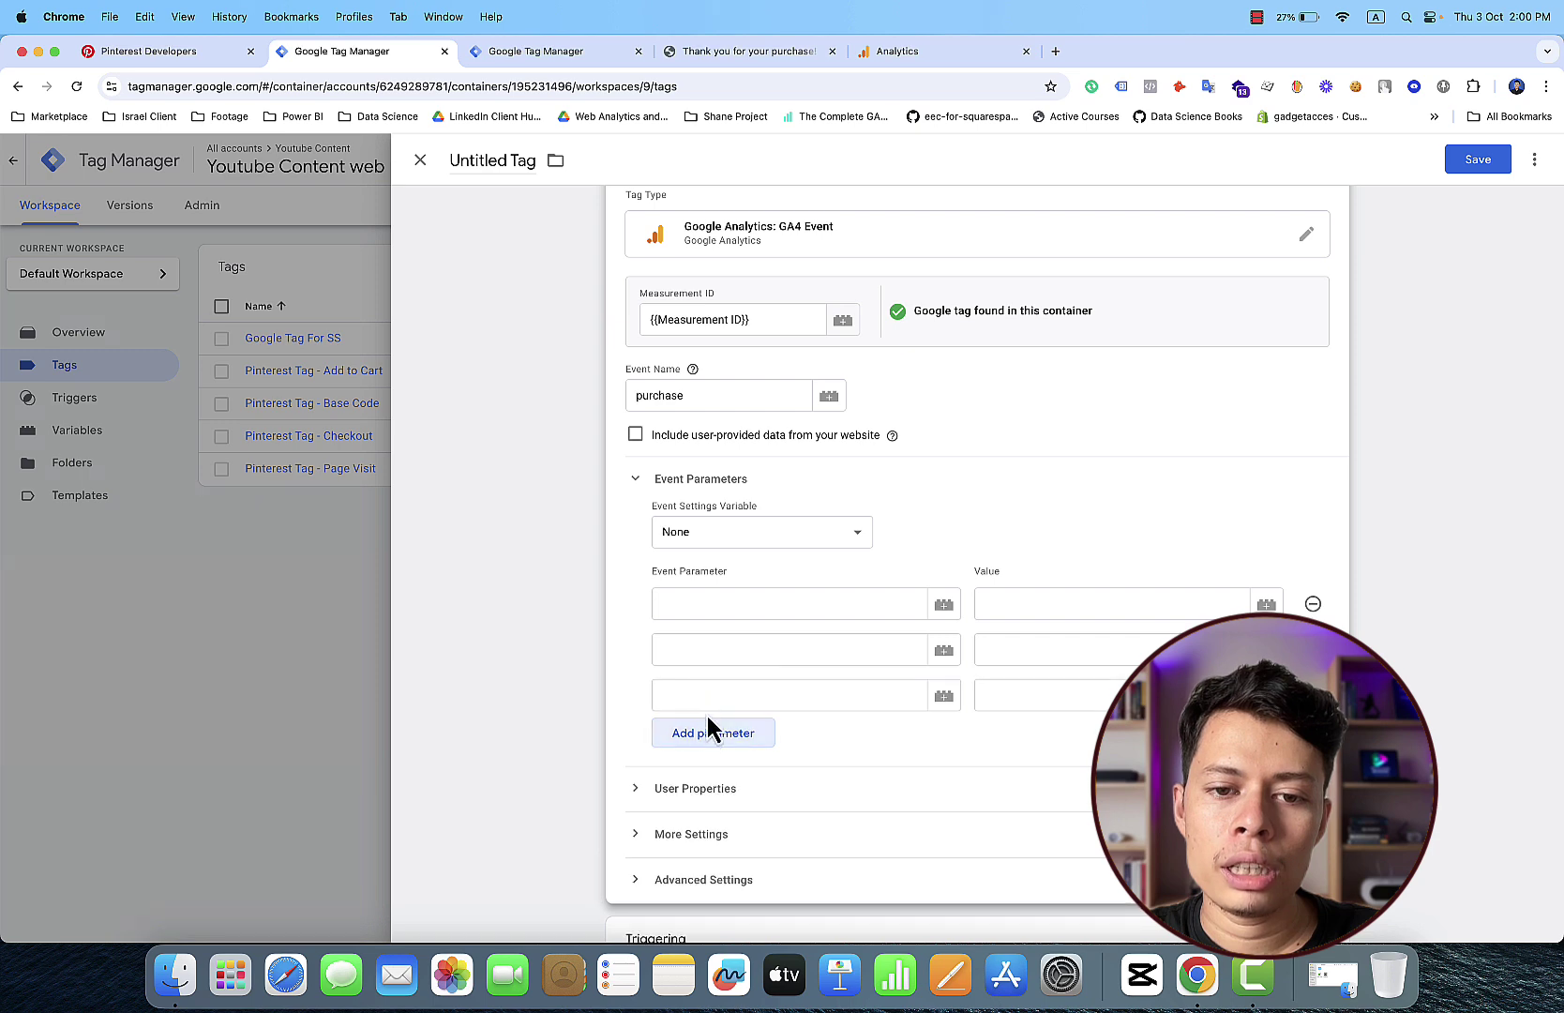
pyautogui.click(708, 728)
pyautogui.scroll(-4, 702, 733)
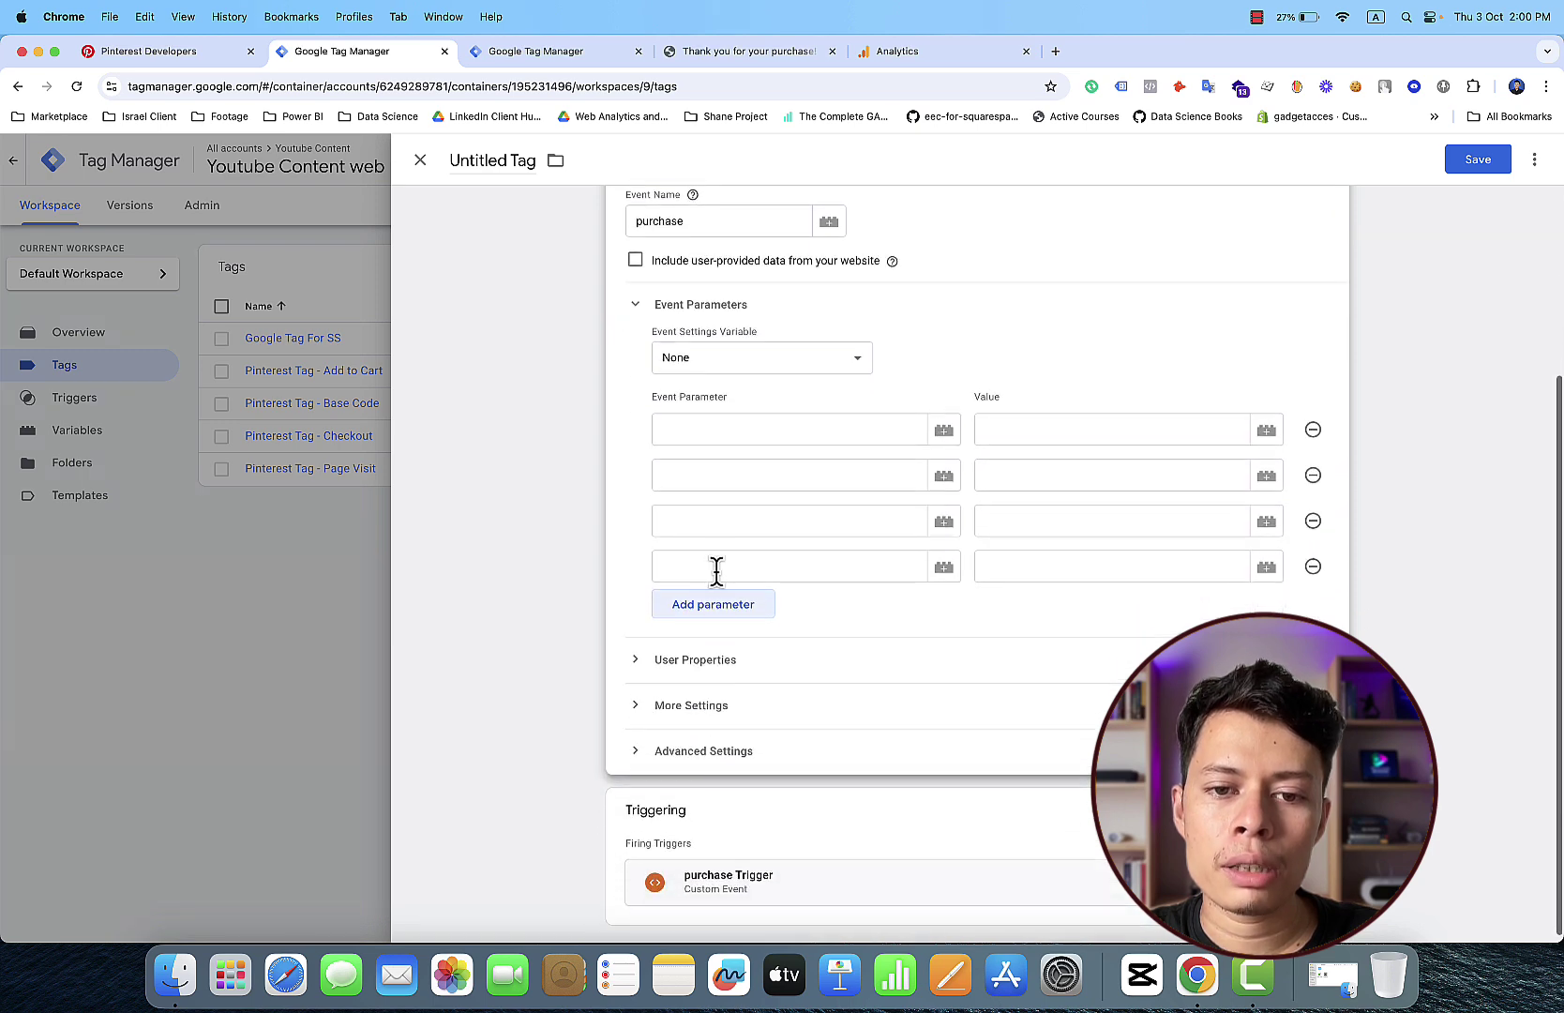
pyautogui.click(715, 605)
pyautogui.click(725, 656)
pyautogui.click(723, 698)
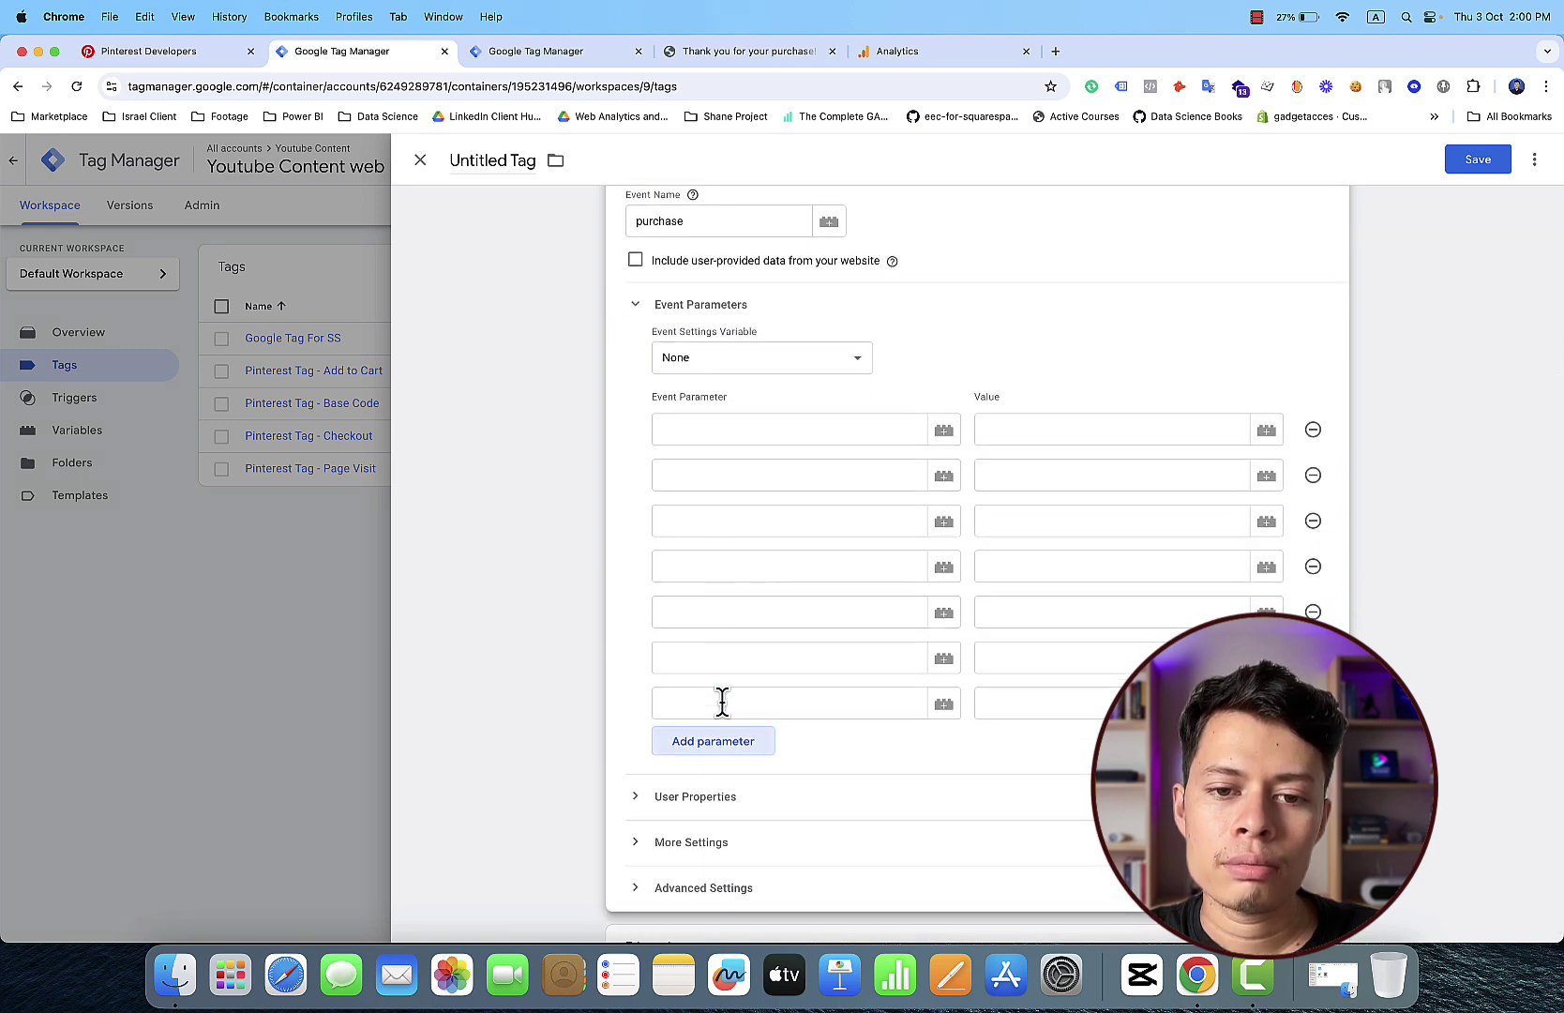
pyautogui.click(726, 746)
pyautogui.click(728, 786)
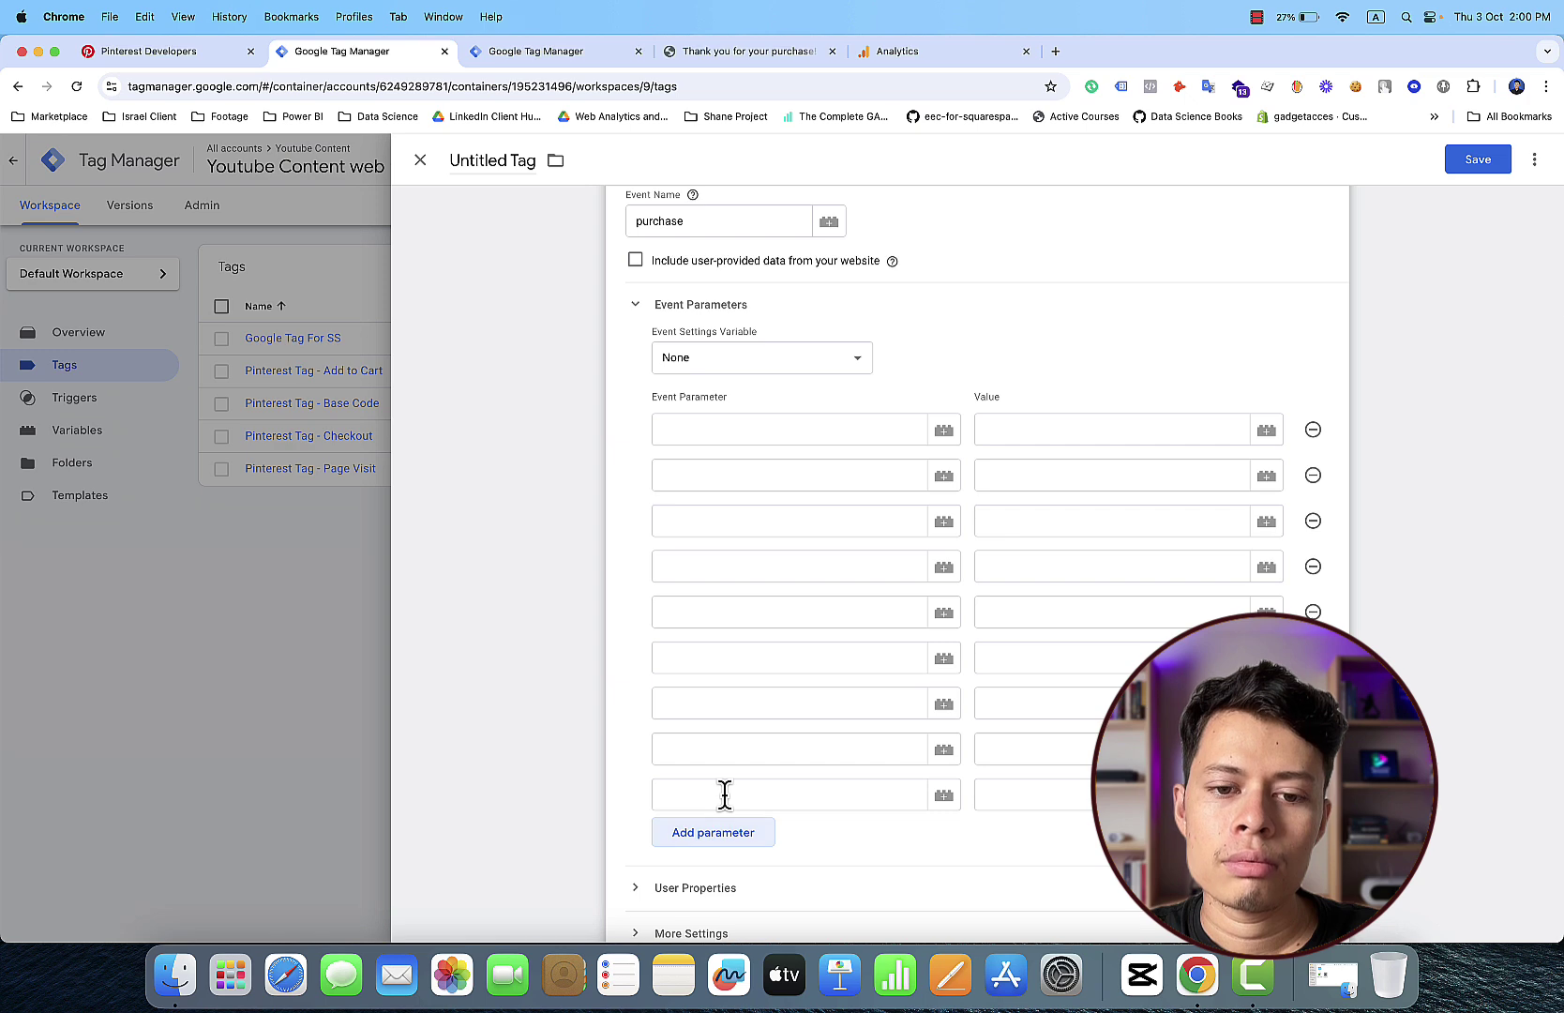
pyautogui.click(732, 836)
pyautogui.click(738, 880)
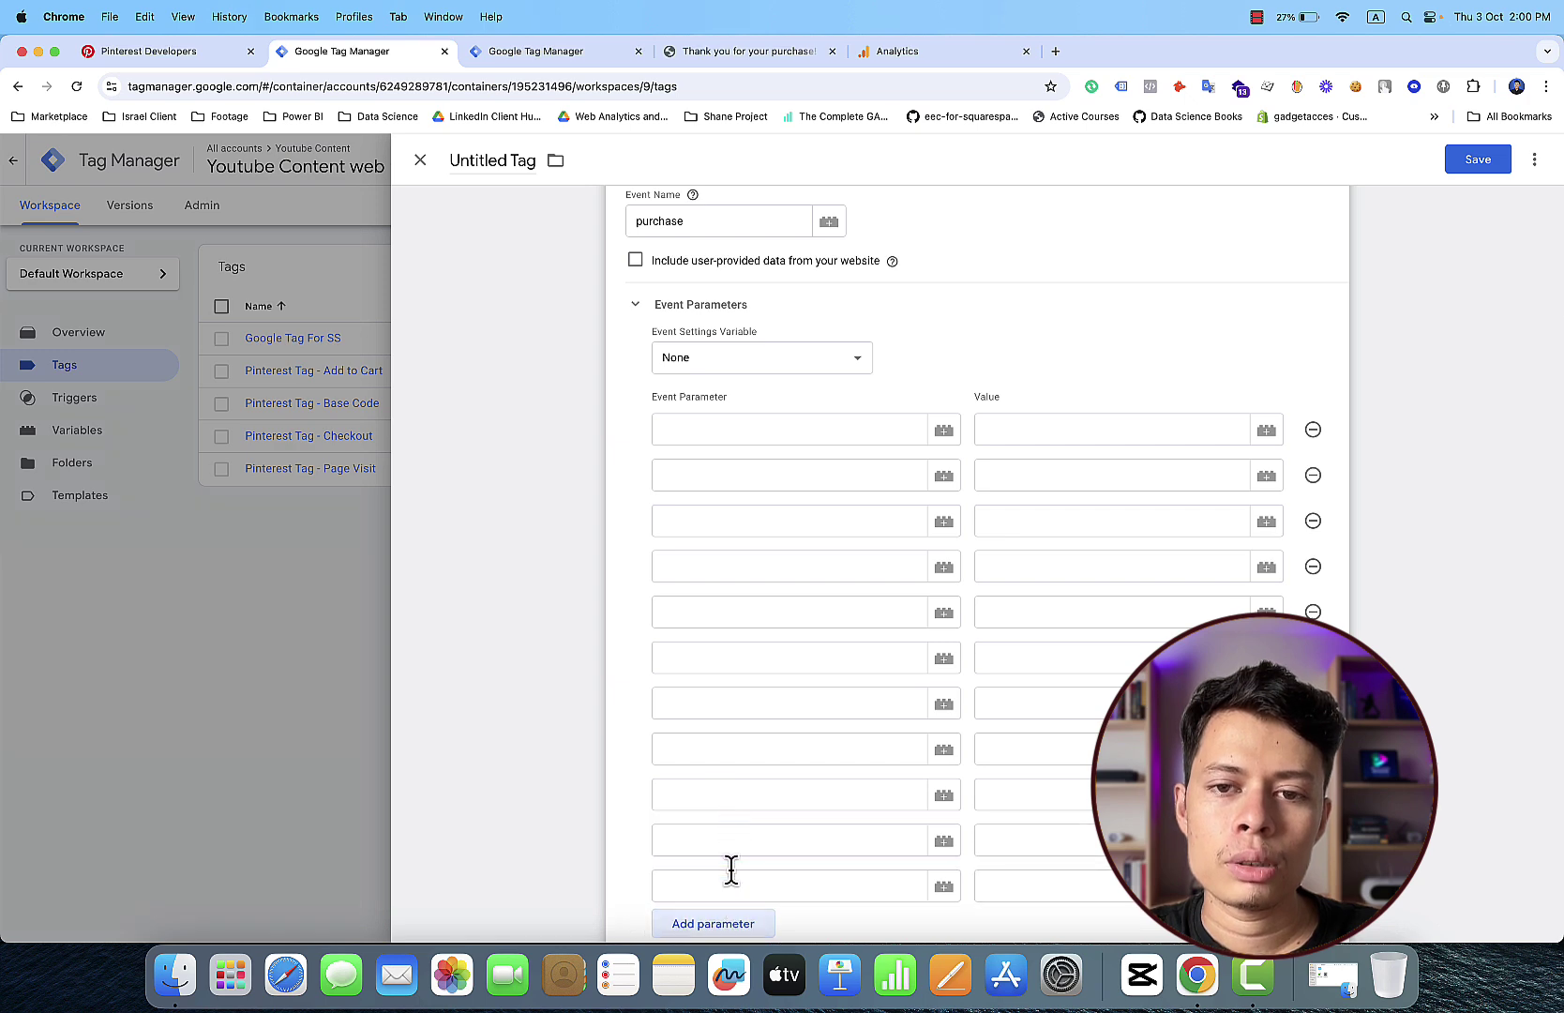
pyautogui.scroll(-3, 730, 869)
pyautogui.click(730, 740)
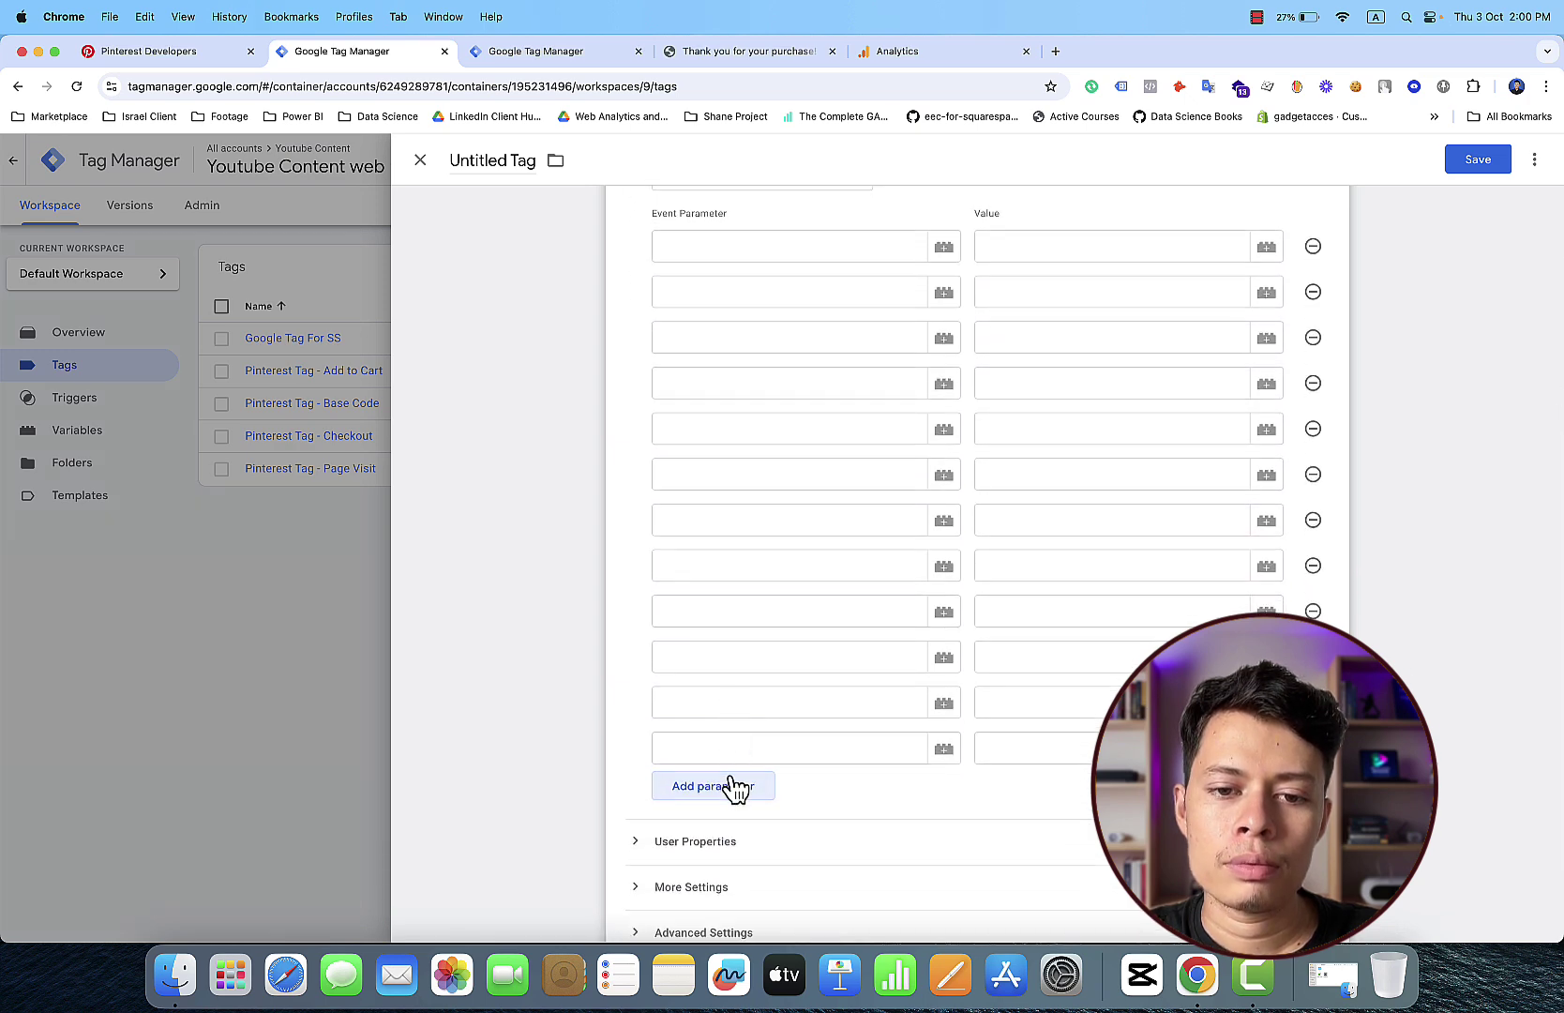
pyautogui.click(730, 786)
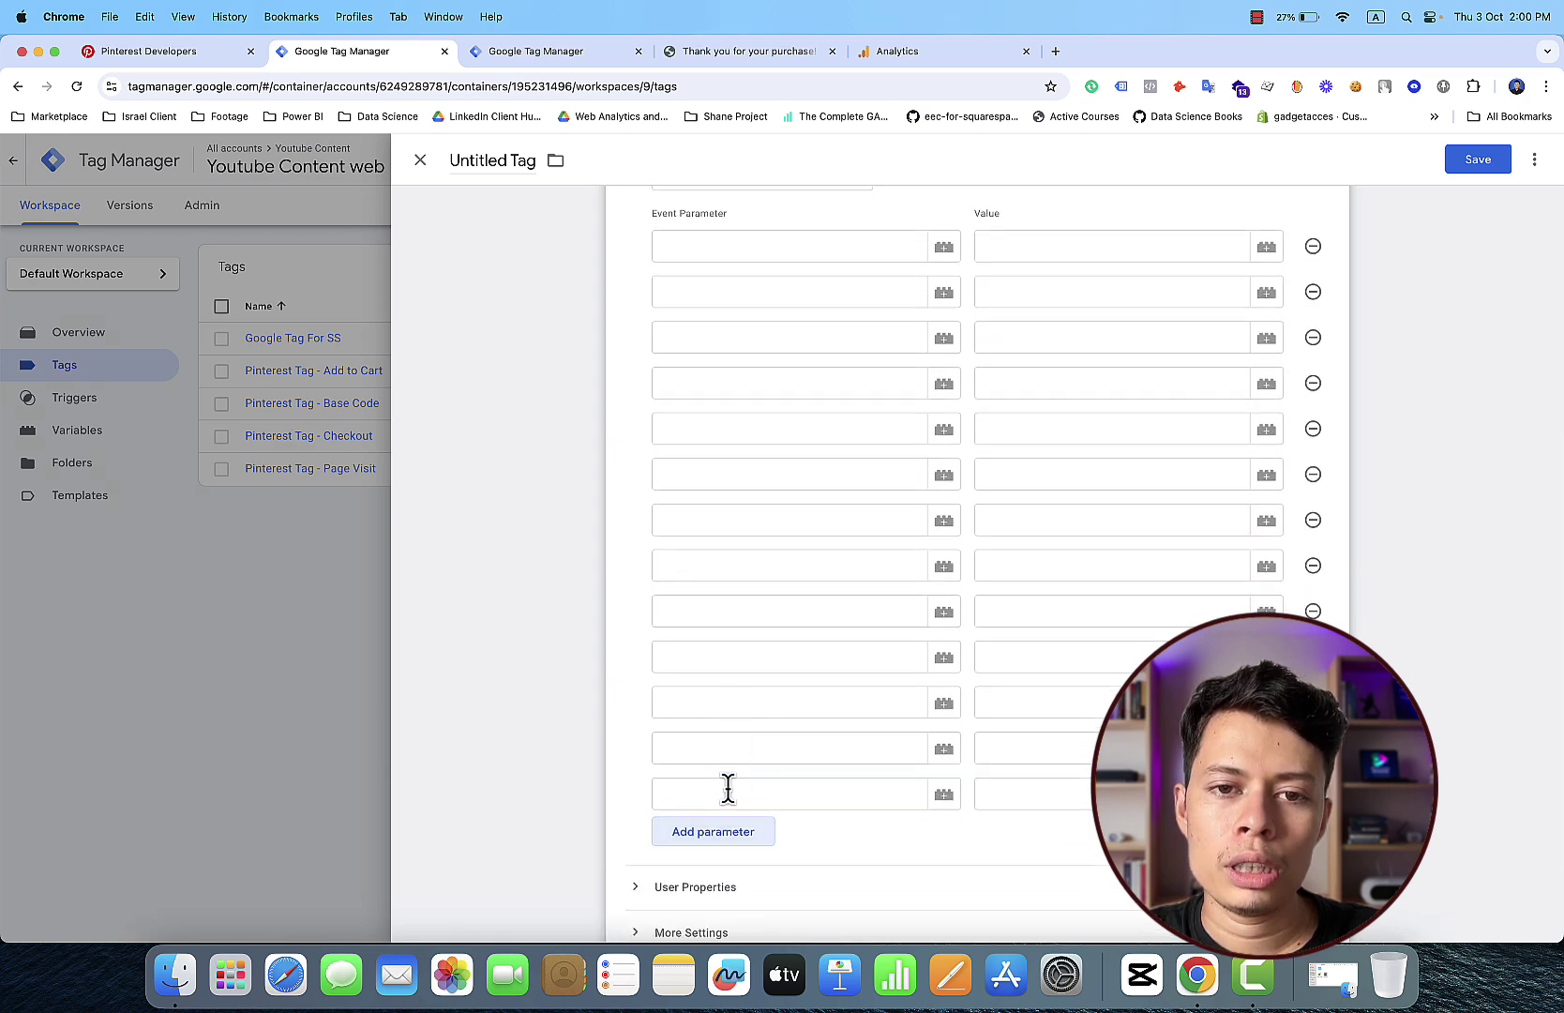
# Step: Switch to the Pinterest Developers documentation and copy the event_time name from the Conversions API event parameters table
pyautogui.click(209, 52)
pyautogui.scroll(-6, 456, 295)
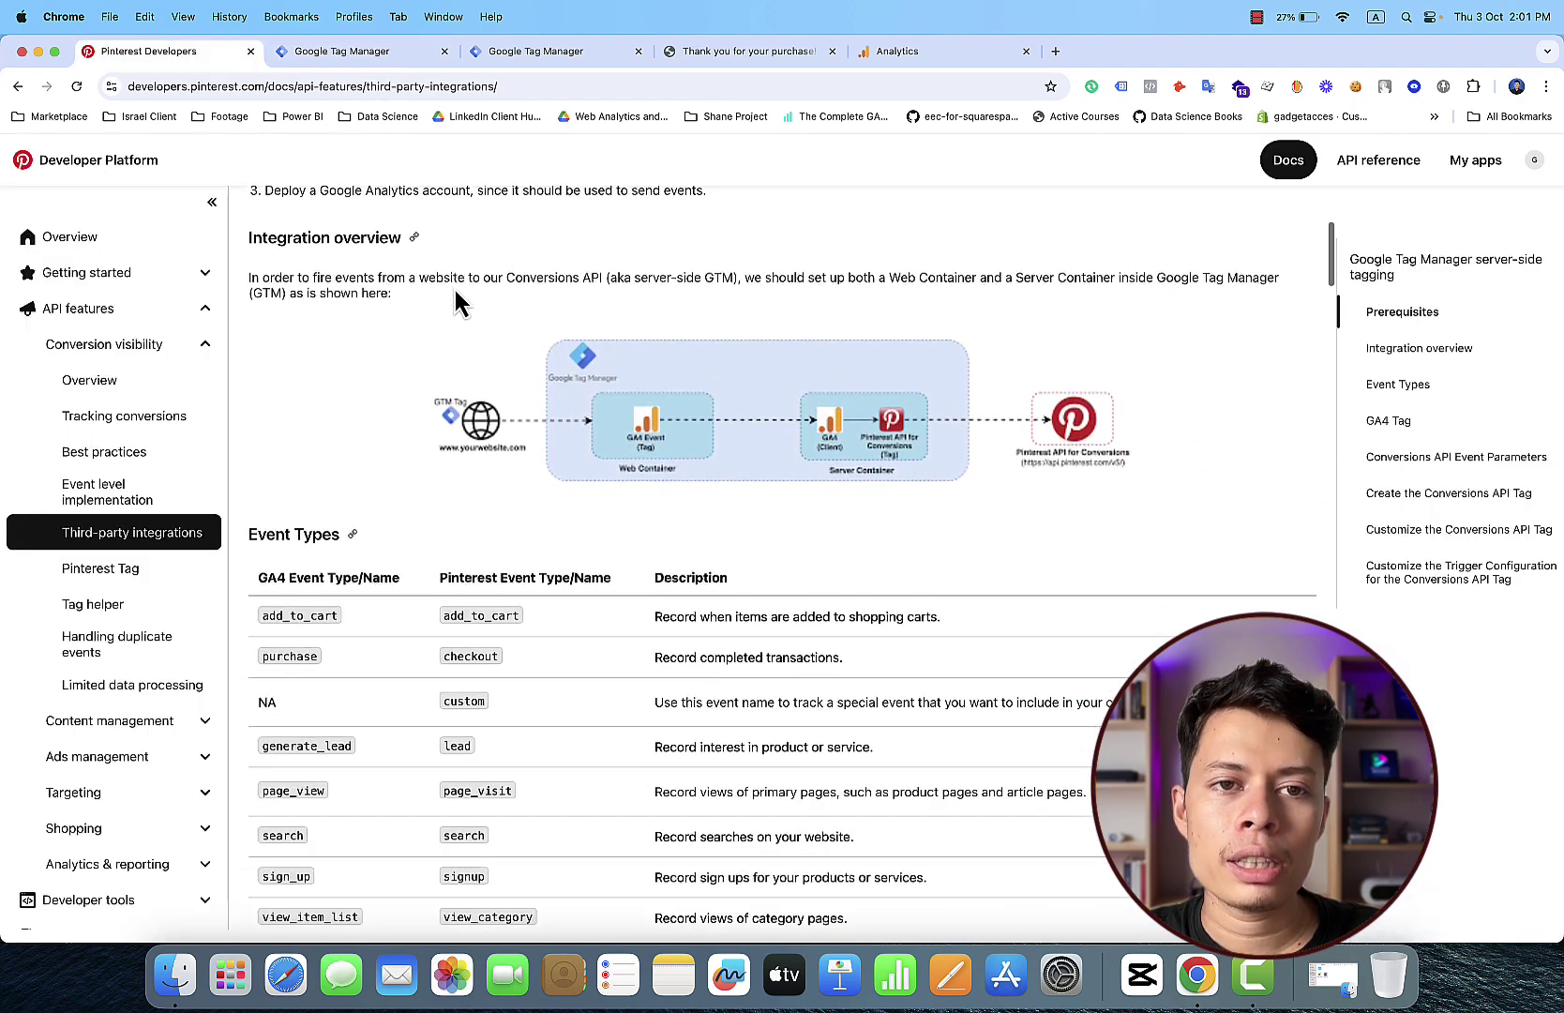
pyautogui.scroll(-12, 456, 297)
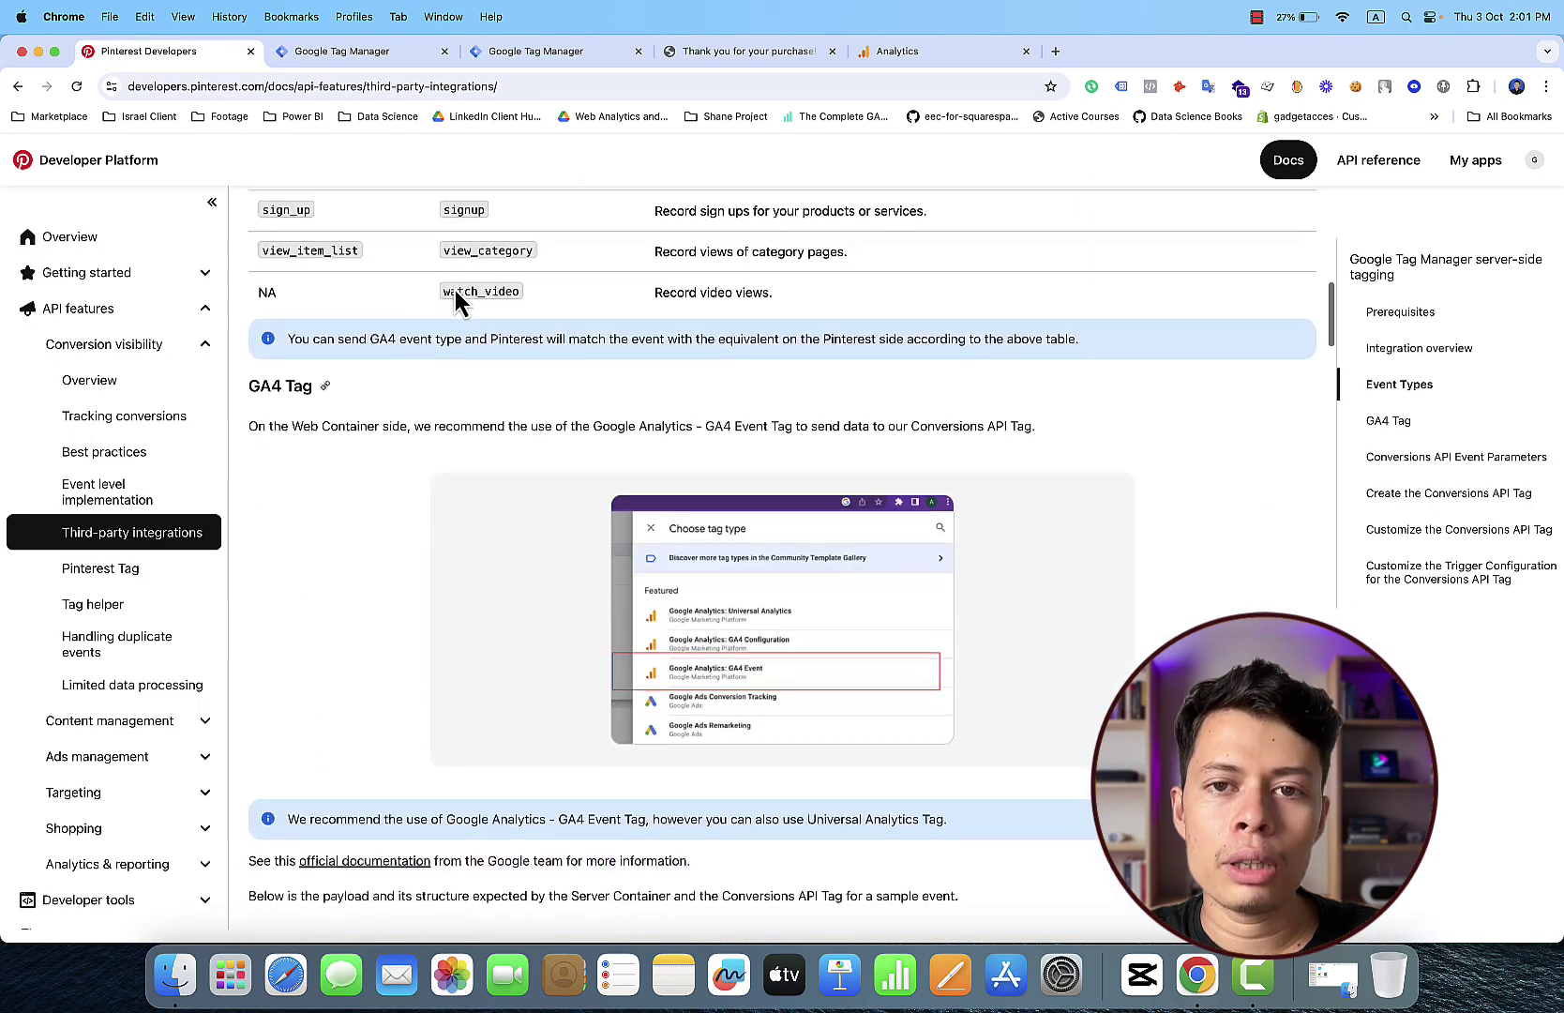
pyautogui.scroll(-5, 456, 298)
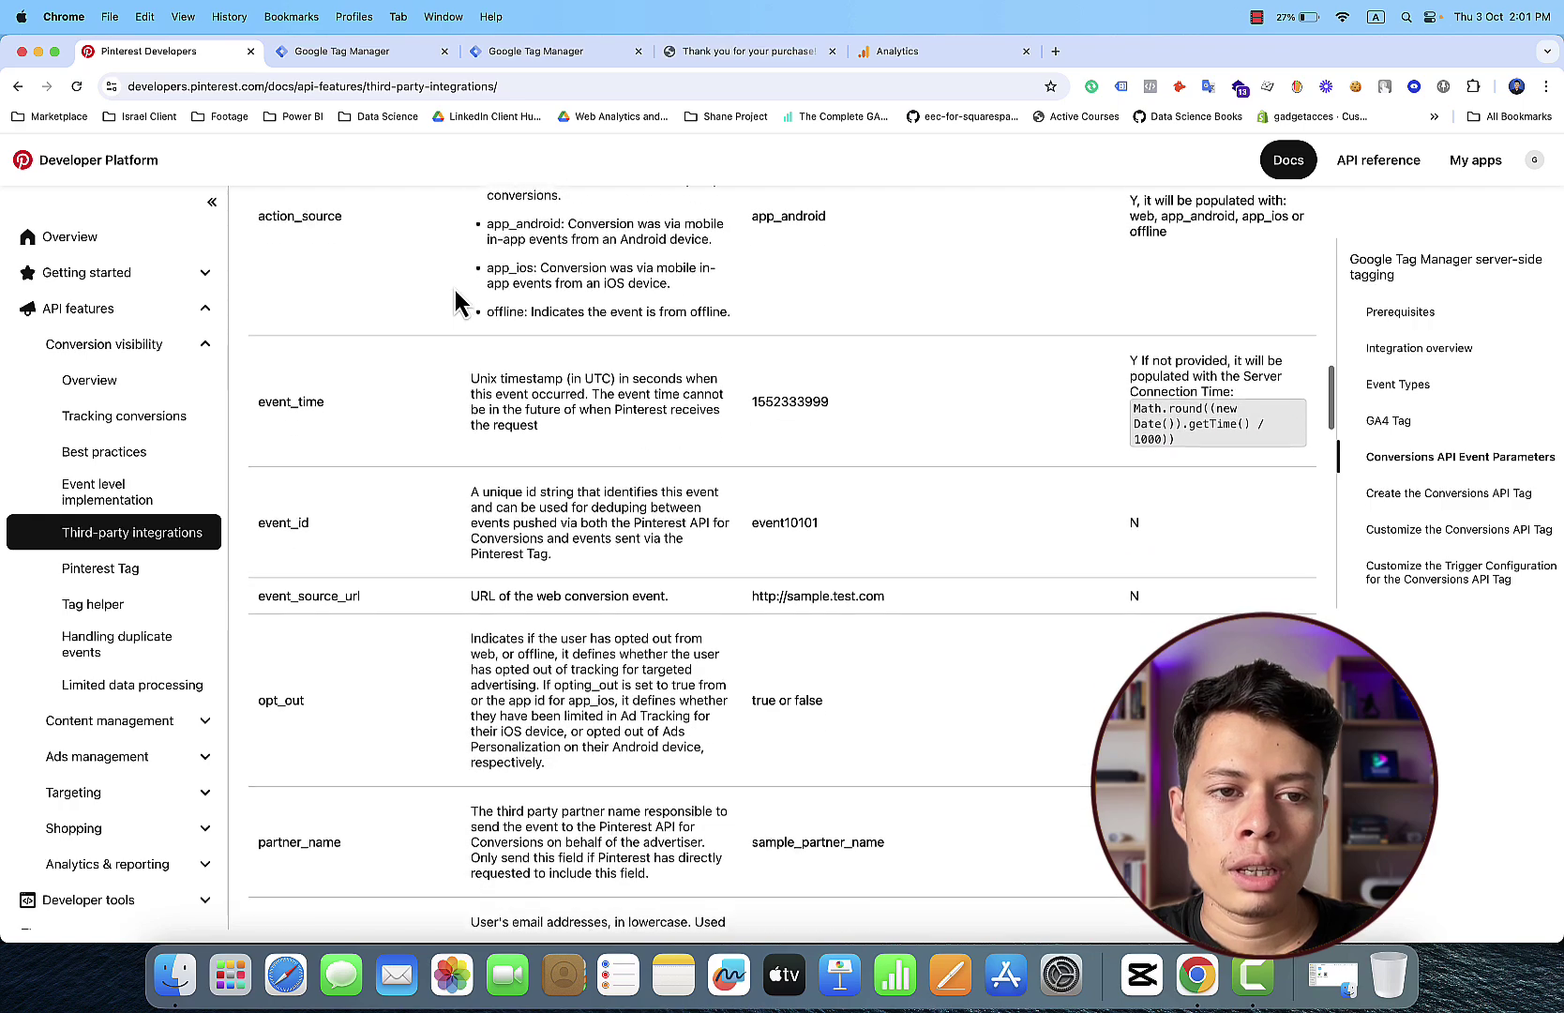
pyautogui.scroll(3, 455, 305)
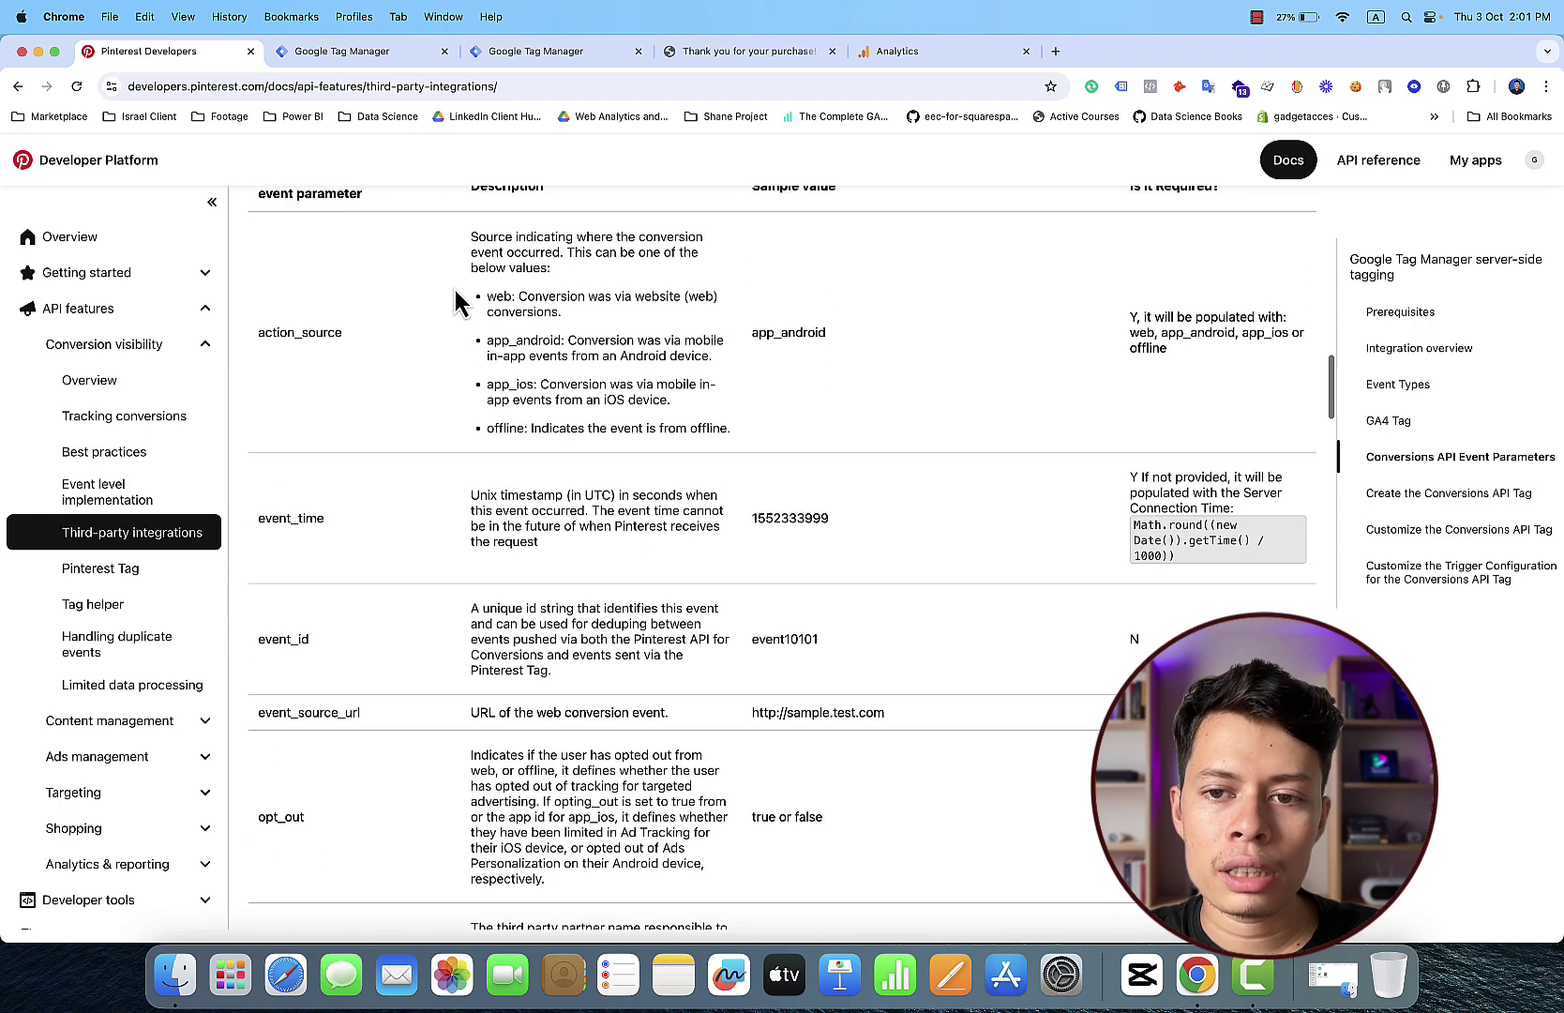
pyautogui.scroll(-2, 456, 300)
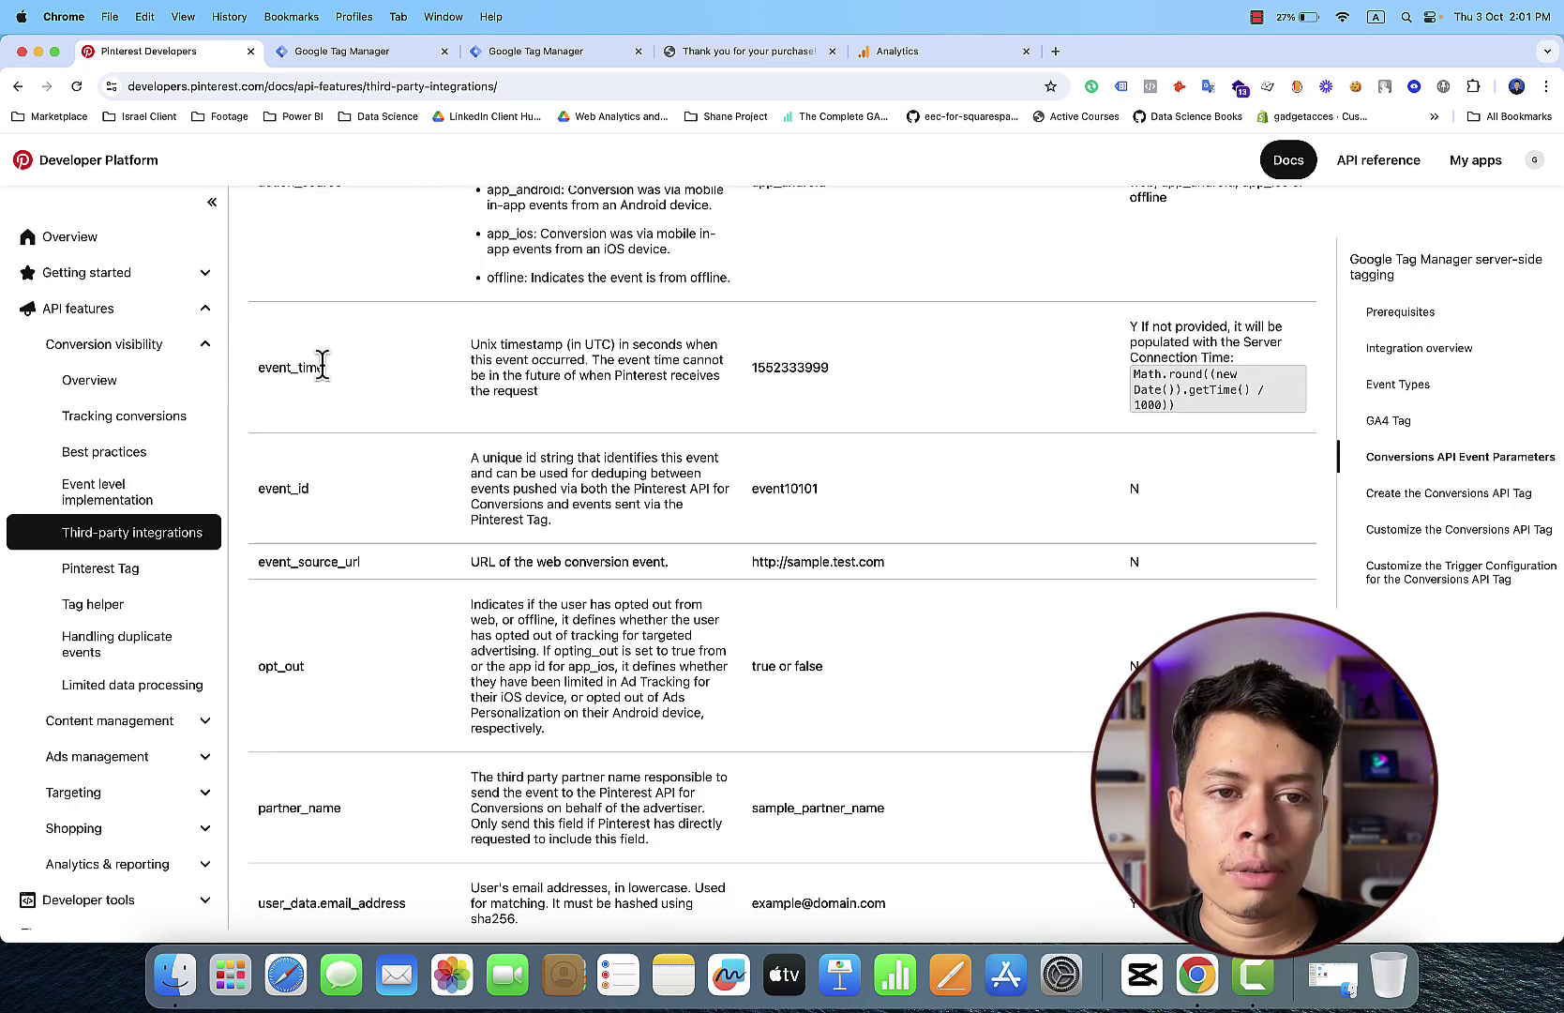
pyautogui.moveTo(322, 366); pyautogui.dragTo(255, 362)
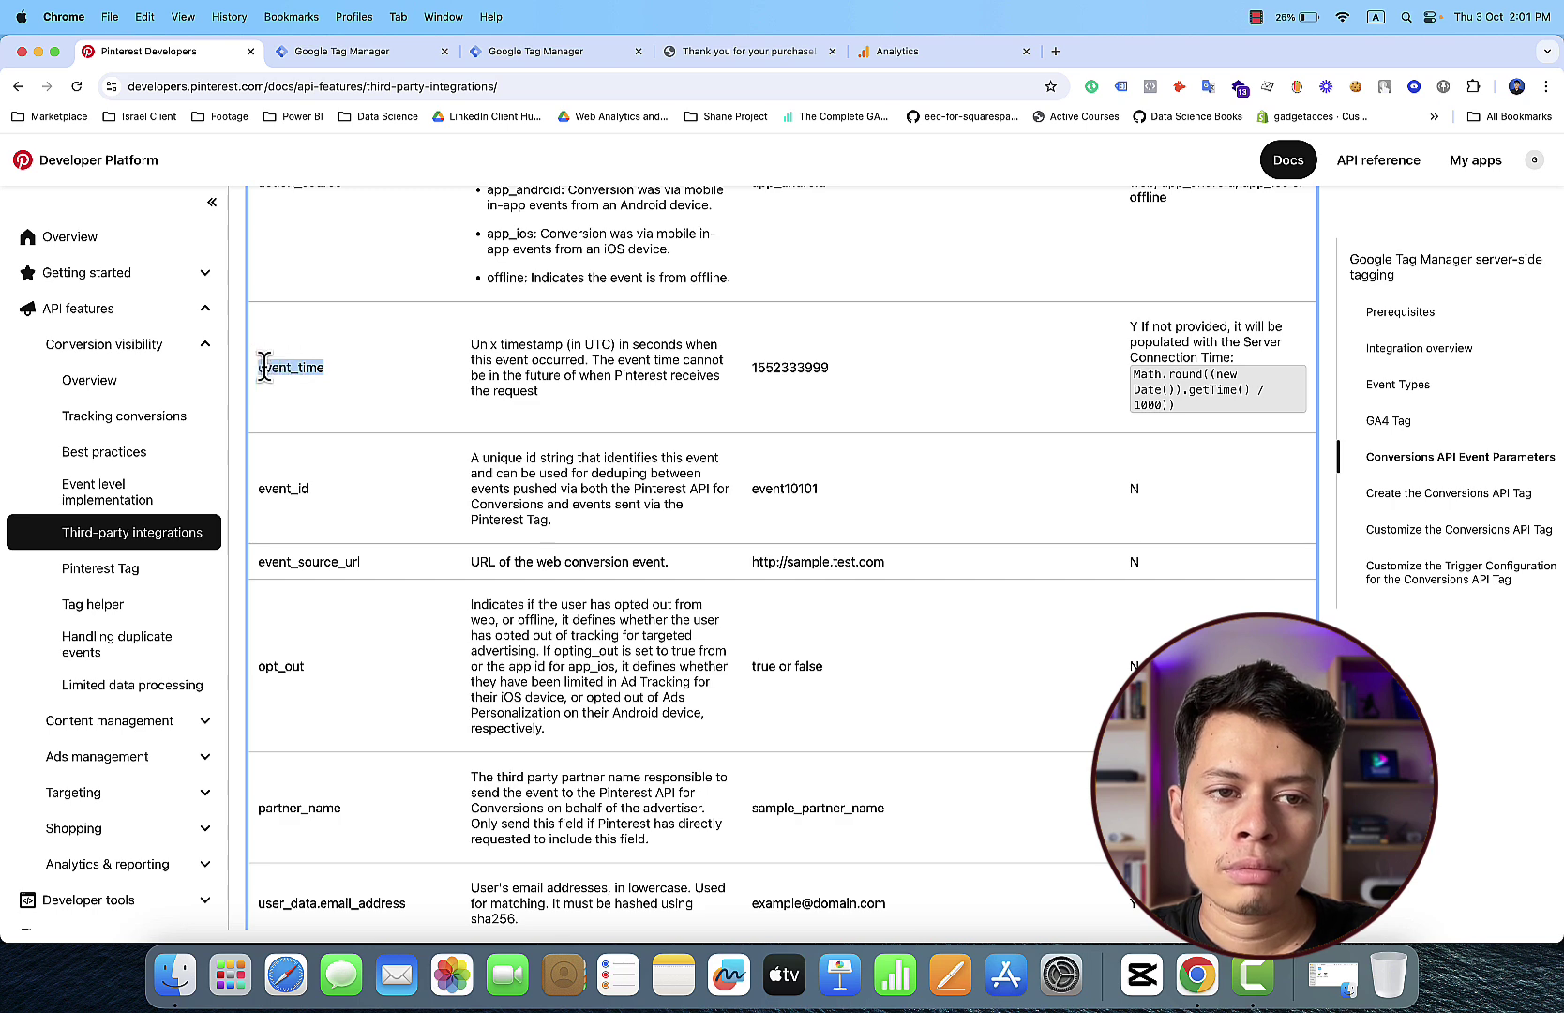
pyautogui.rightClick(265, 366)
pyautogui.click(286, 413)
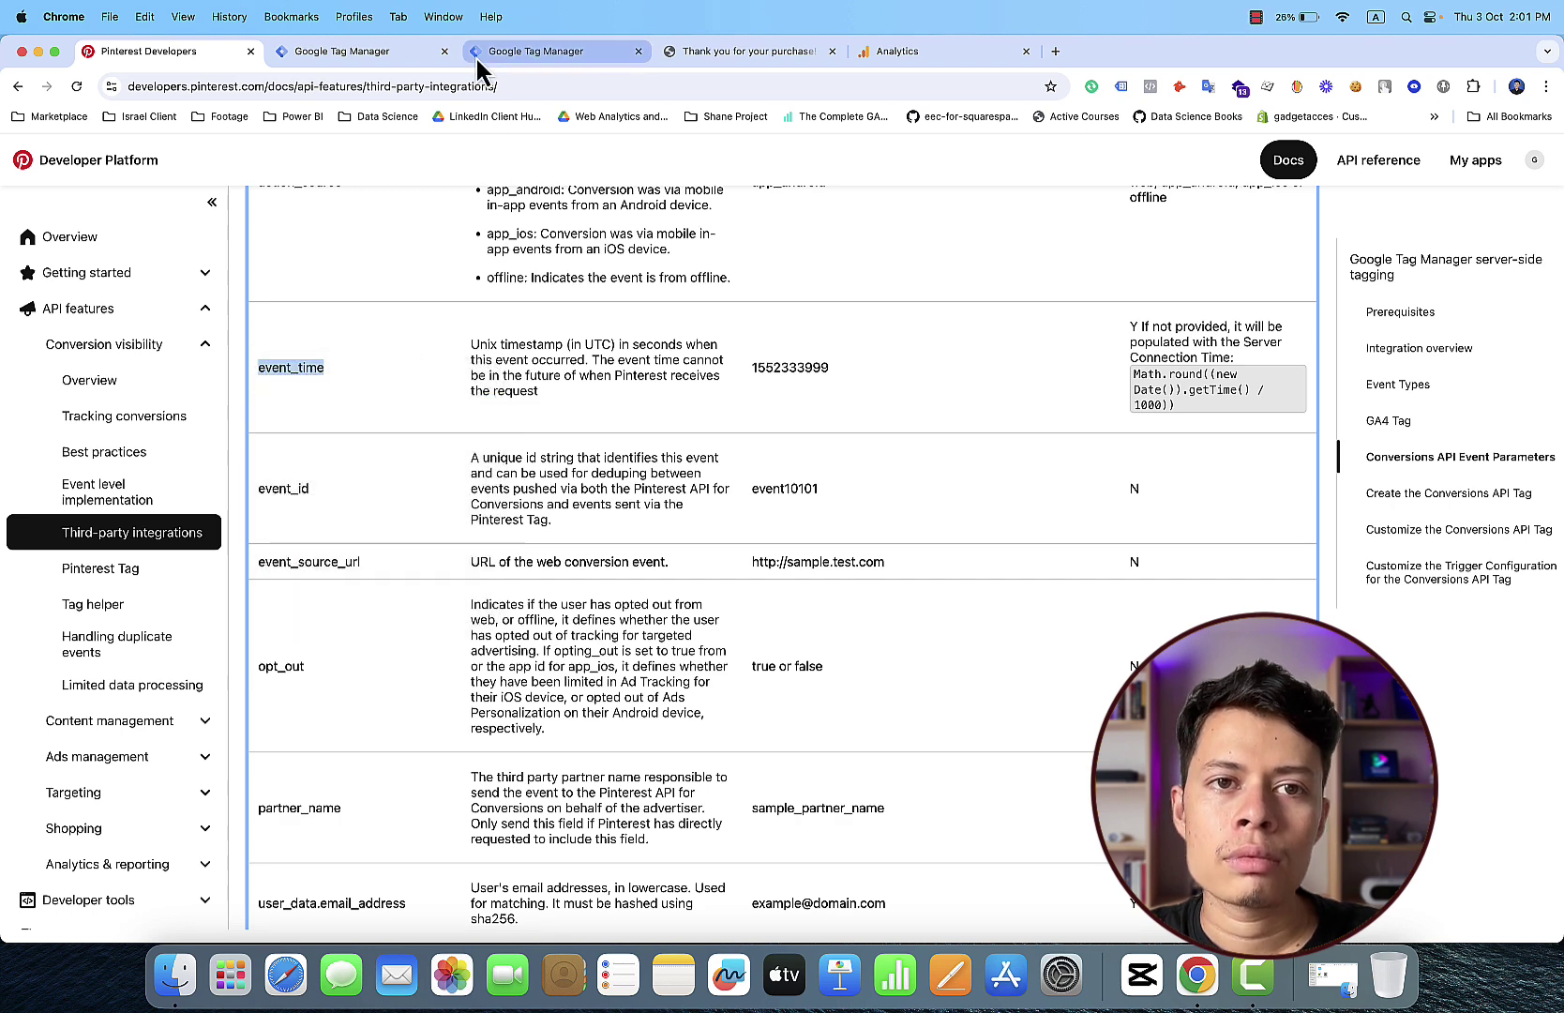
# Step: In the web container's untitled purchase tag, name the first two event parameters event_time and event_id
pyautogui.click(378, 54)
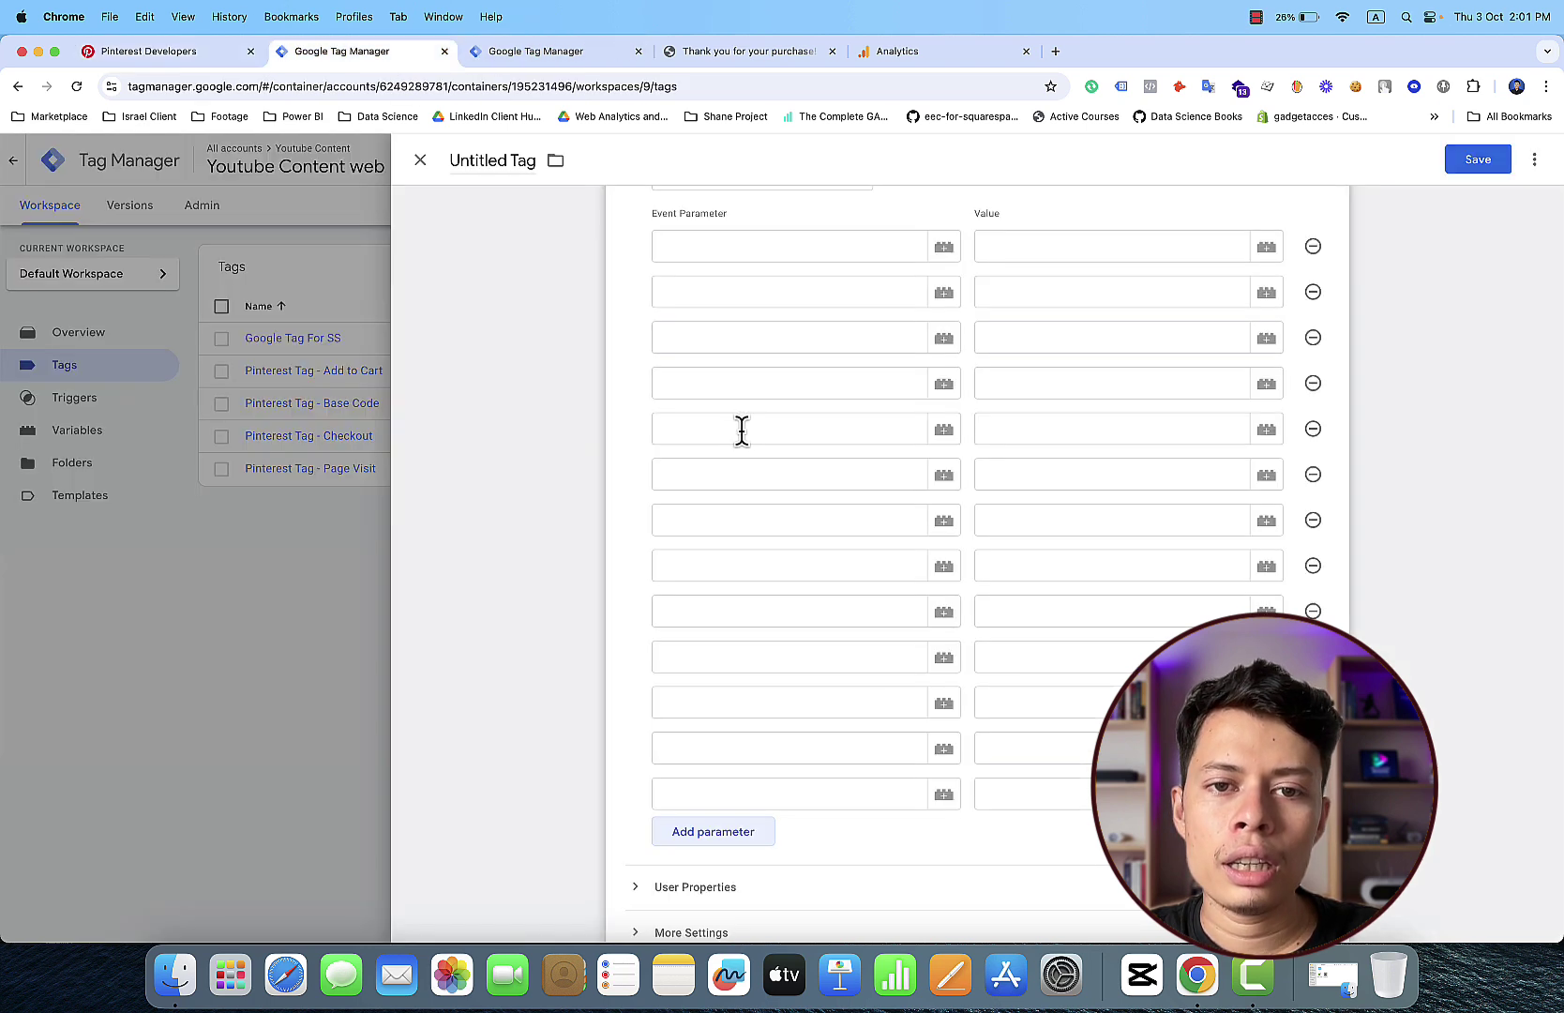
pyautogui.click(716, 240)
pyautogui.rightClick(716, 242)
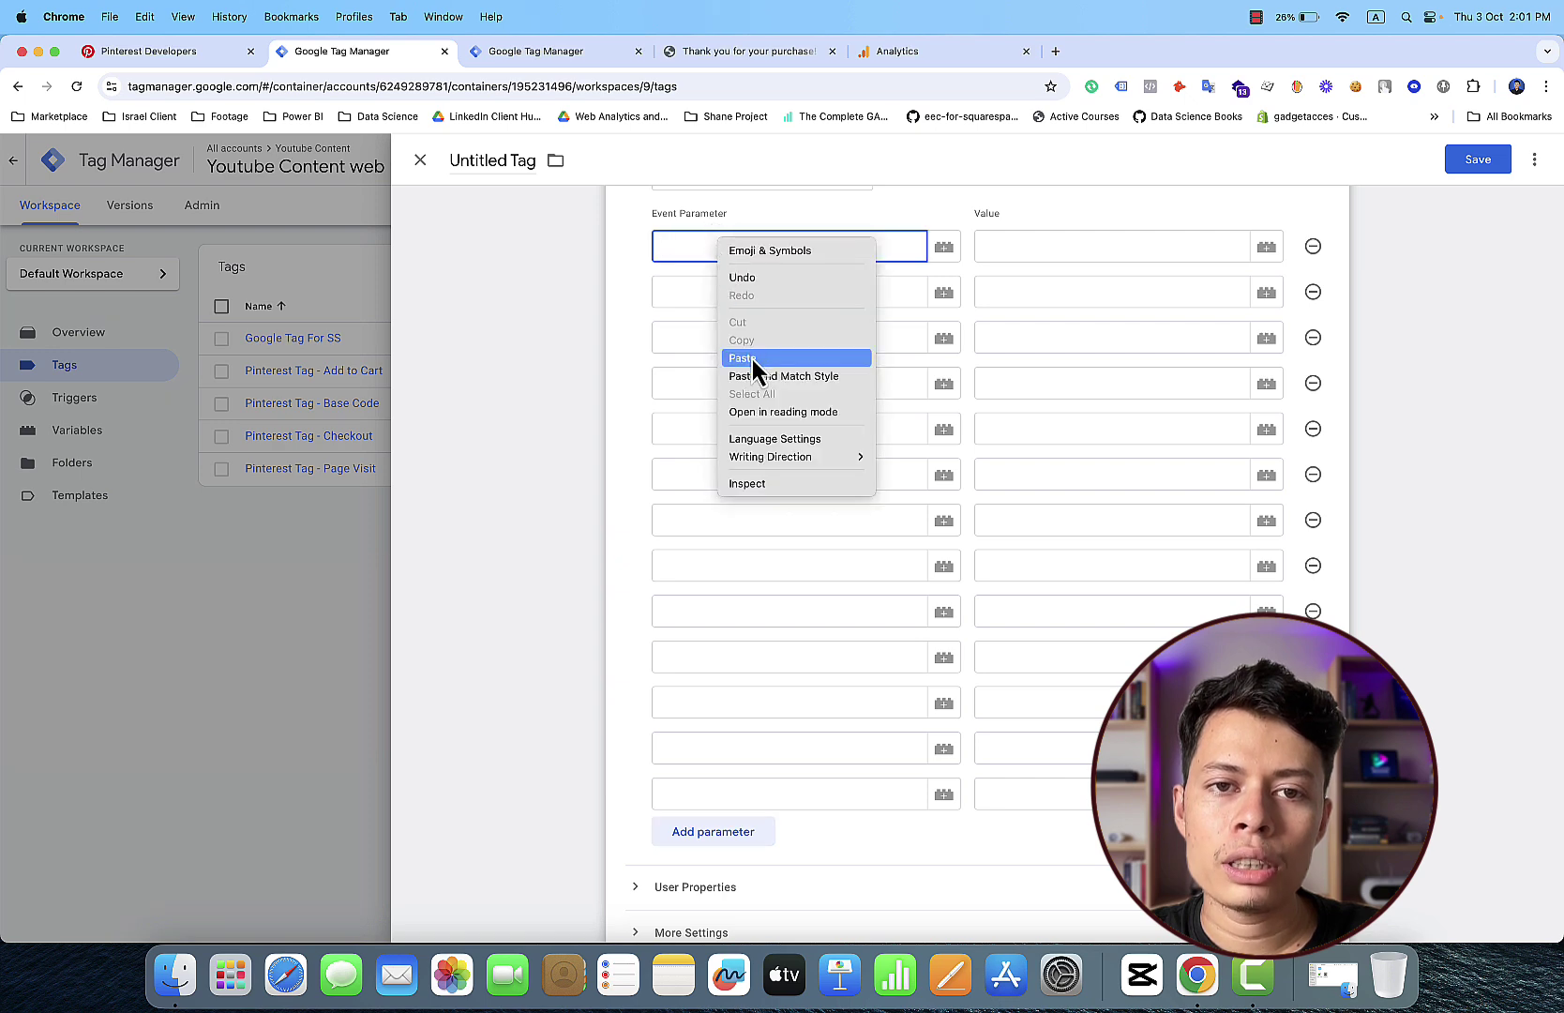
pyautogui.click(751, 354)
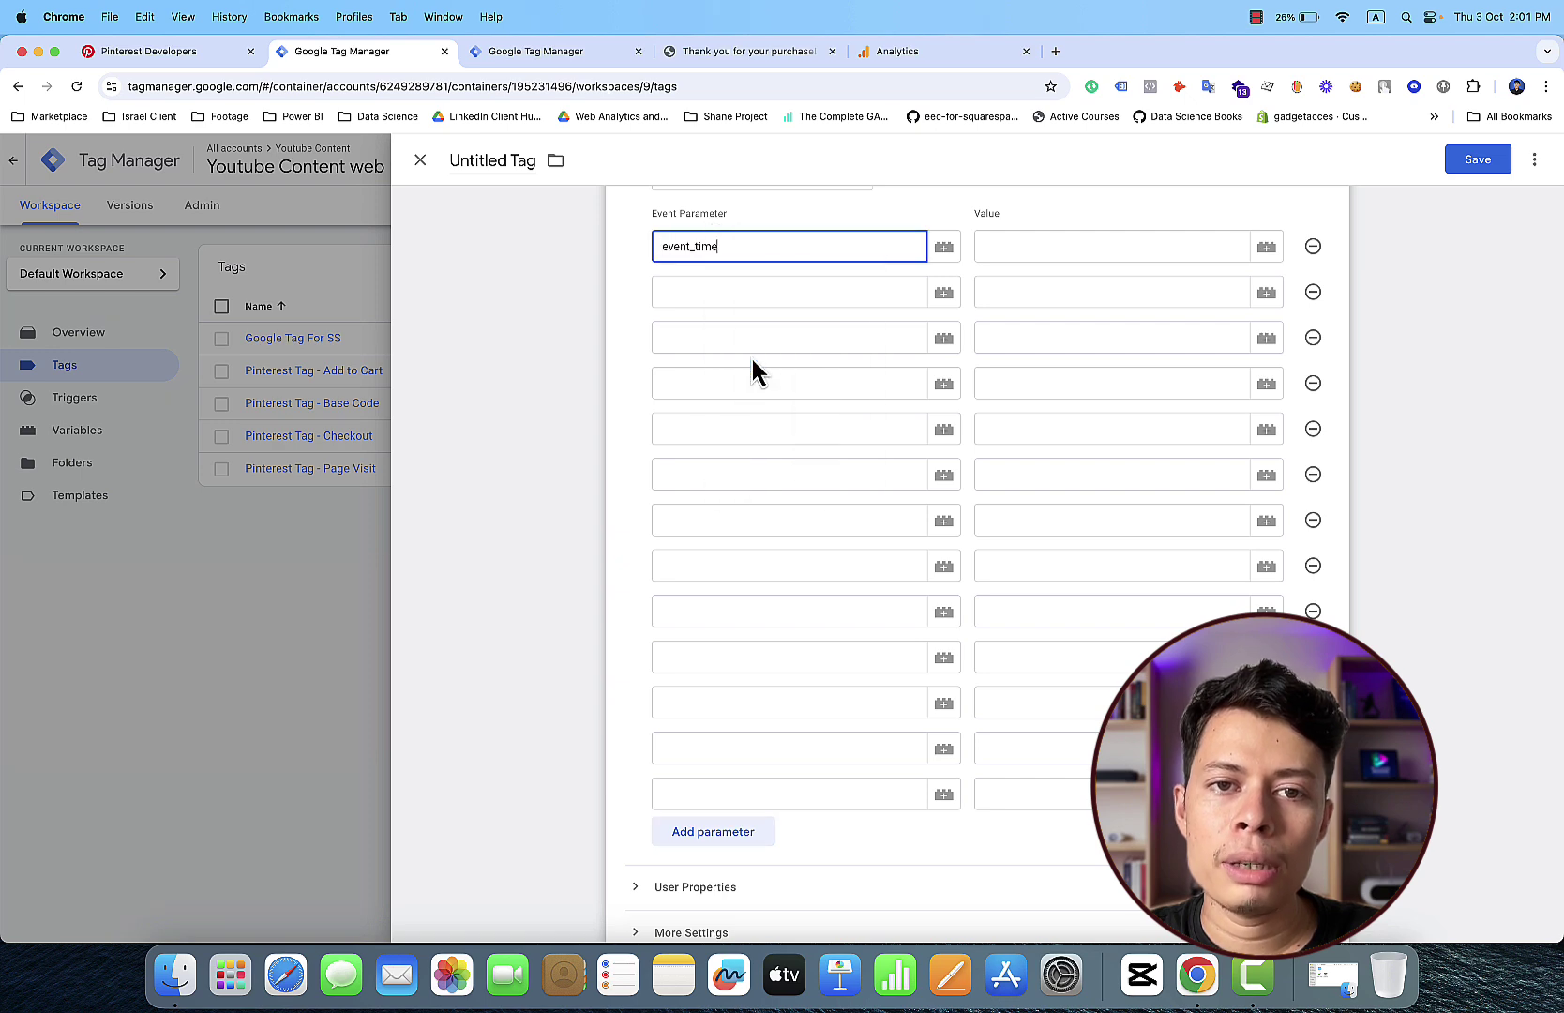
pyautogui.click(730, 278)
pyautogui.write('event')
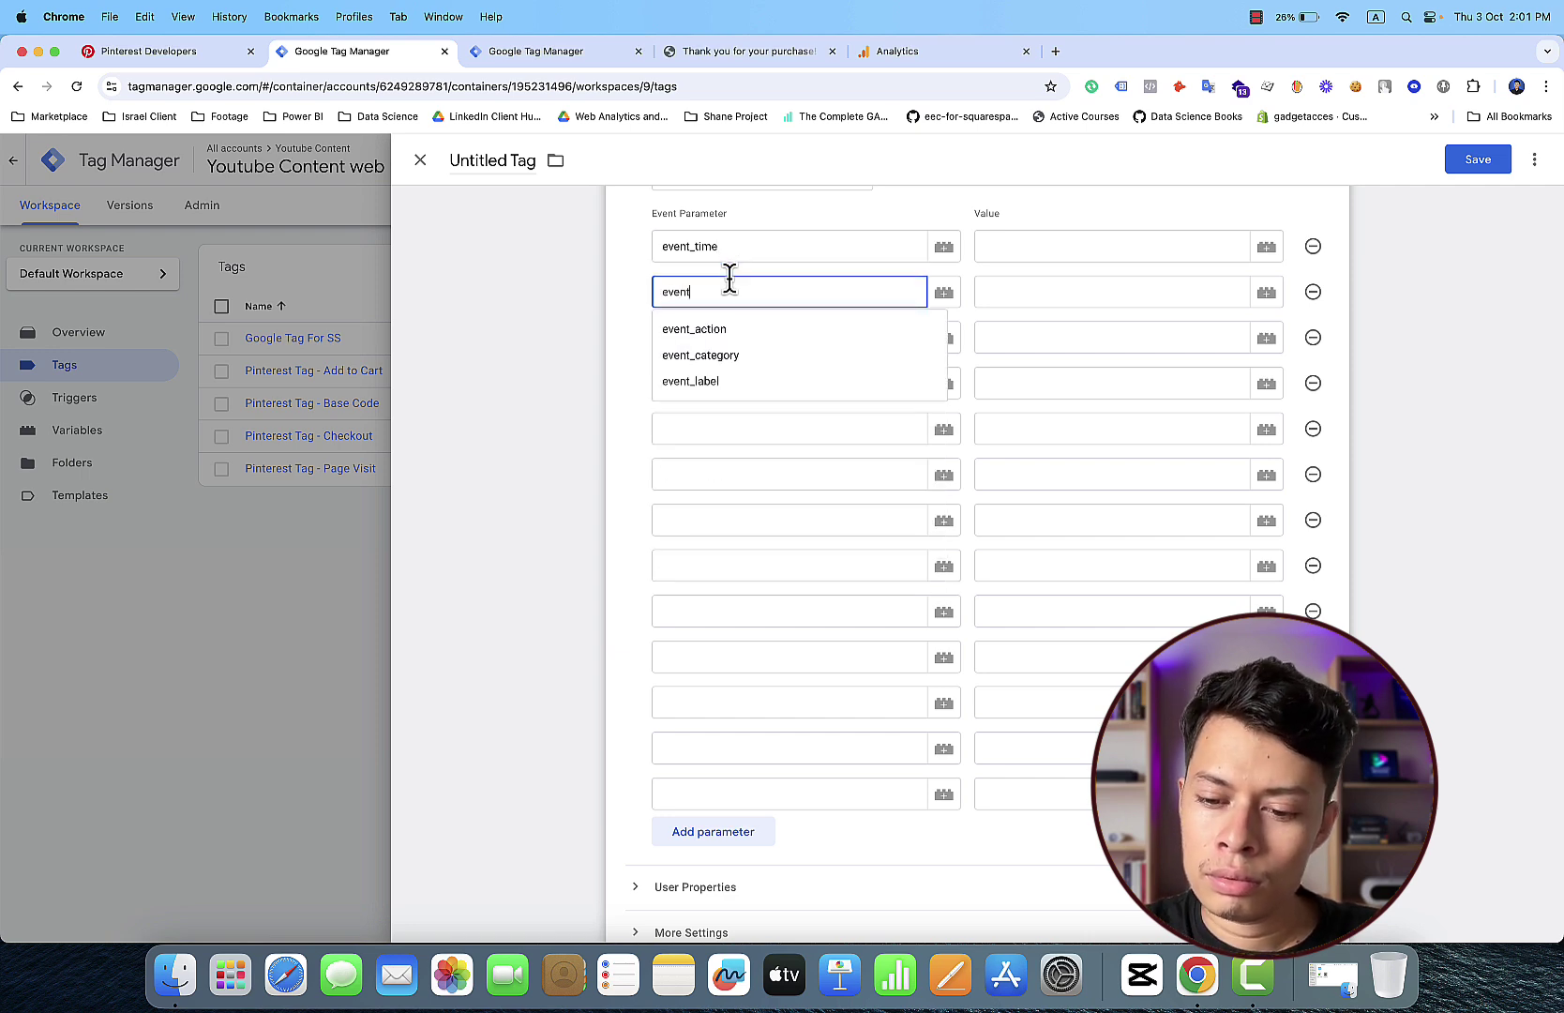
pyautogui.write('_id')
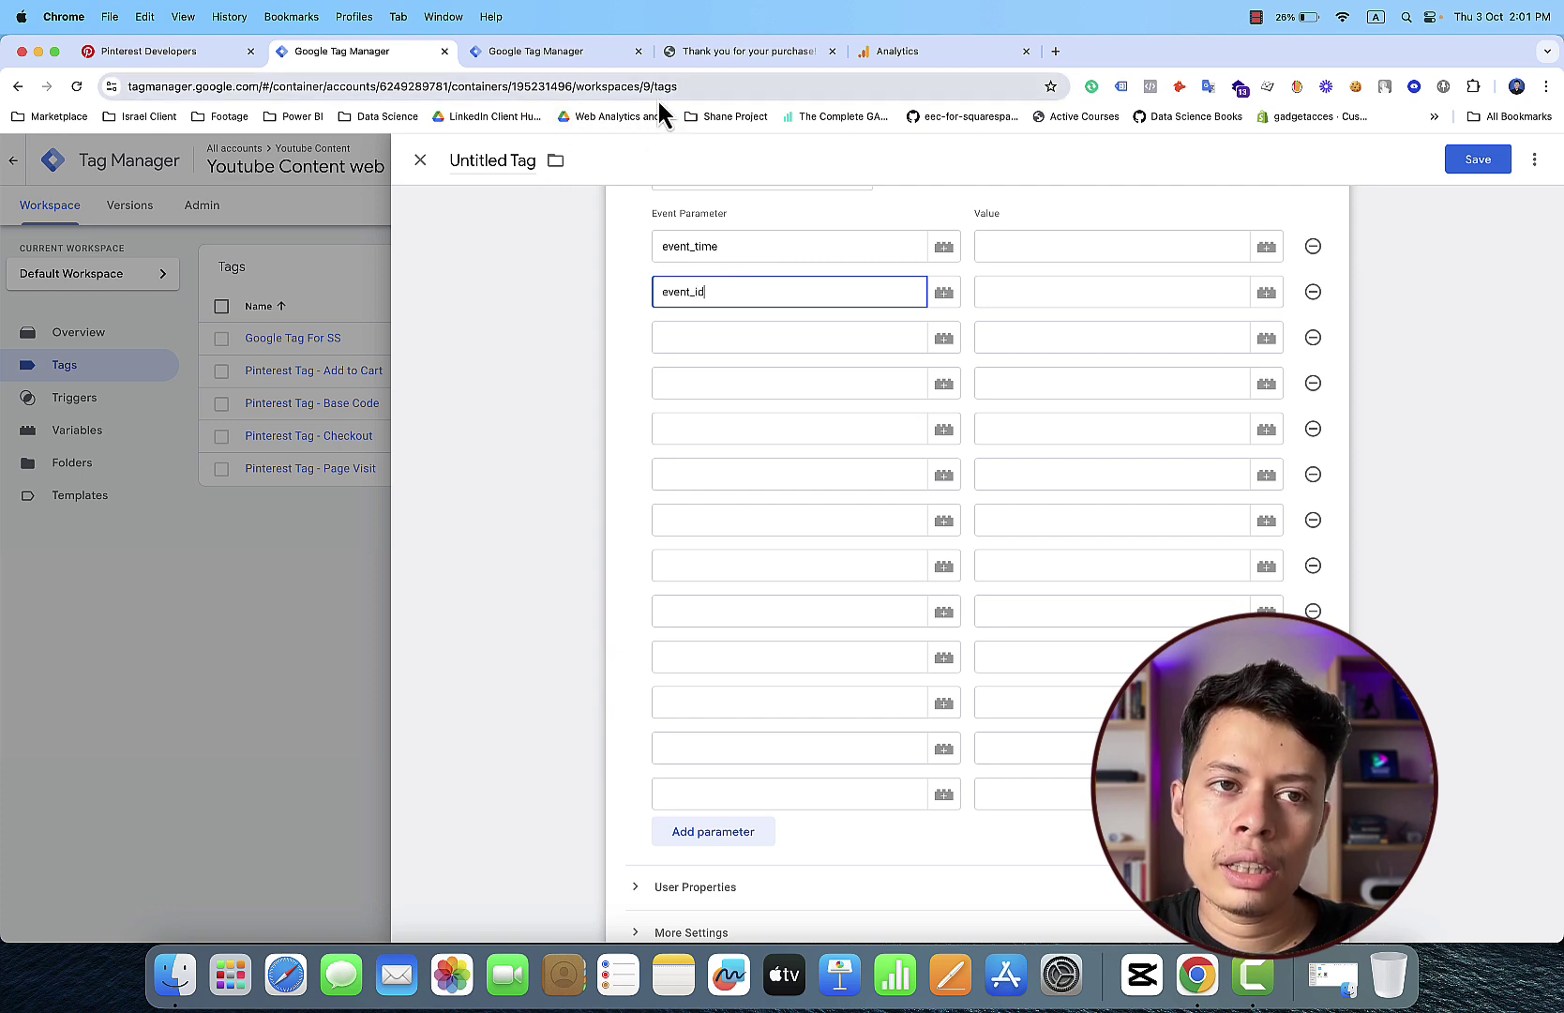
# Step: Copy the event_source_url name from the Pinterest Developers documentation and paste it as the purchase tag's third event parameter
pyautogui.click(198, 53)
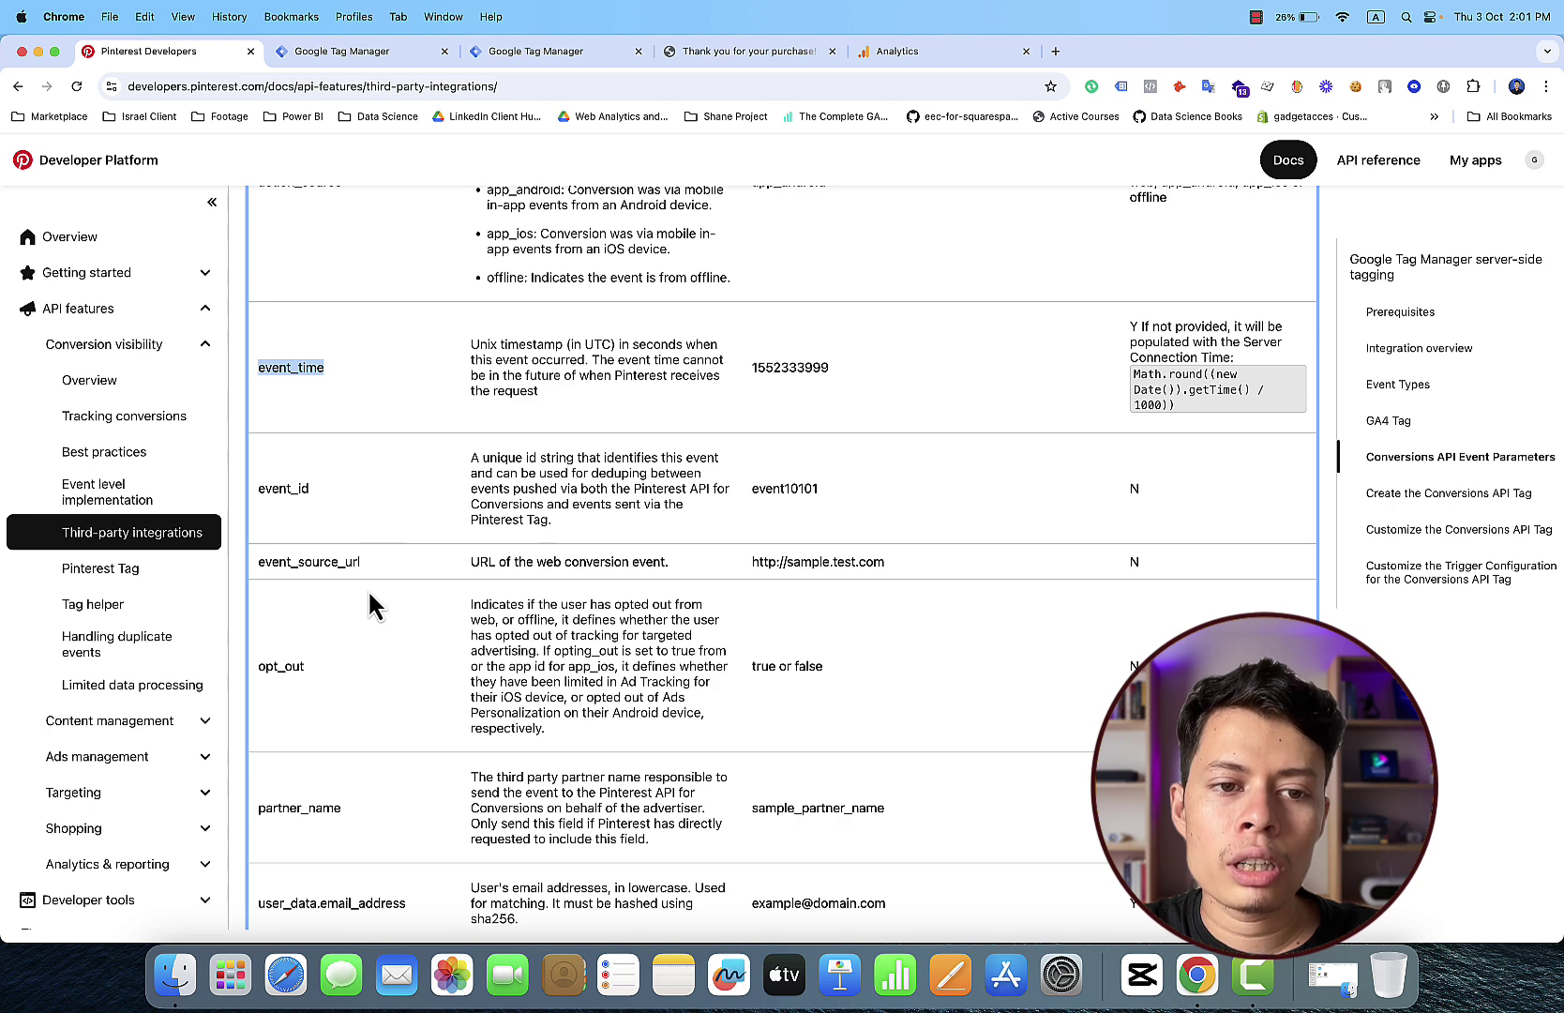
pyautogui.scroll(-1, 369, 594)
pyautogui.click(381, 522)
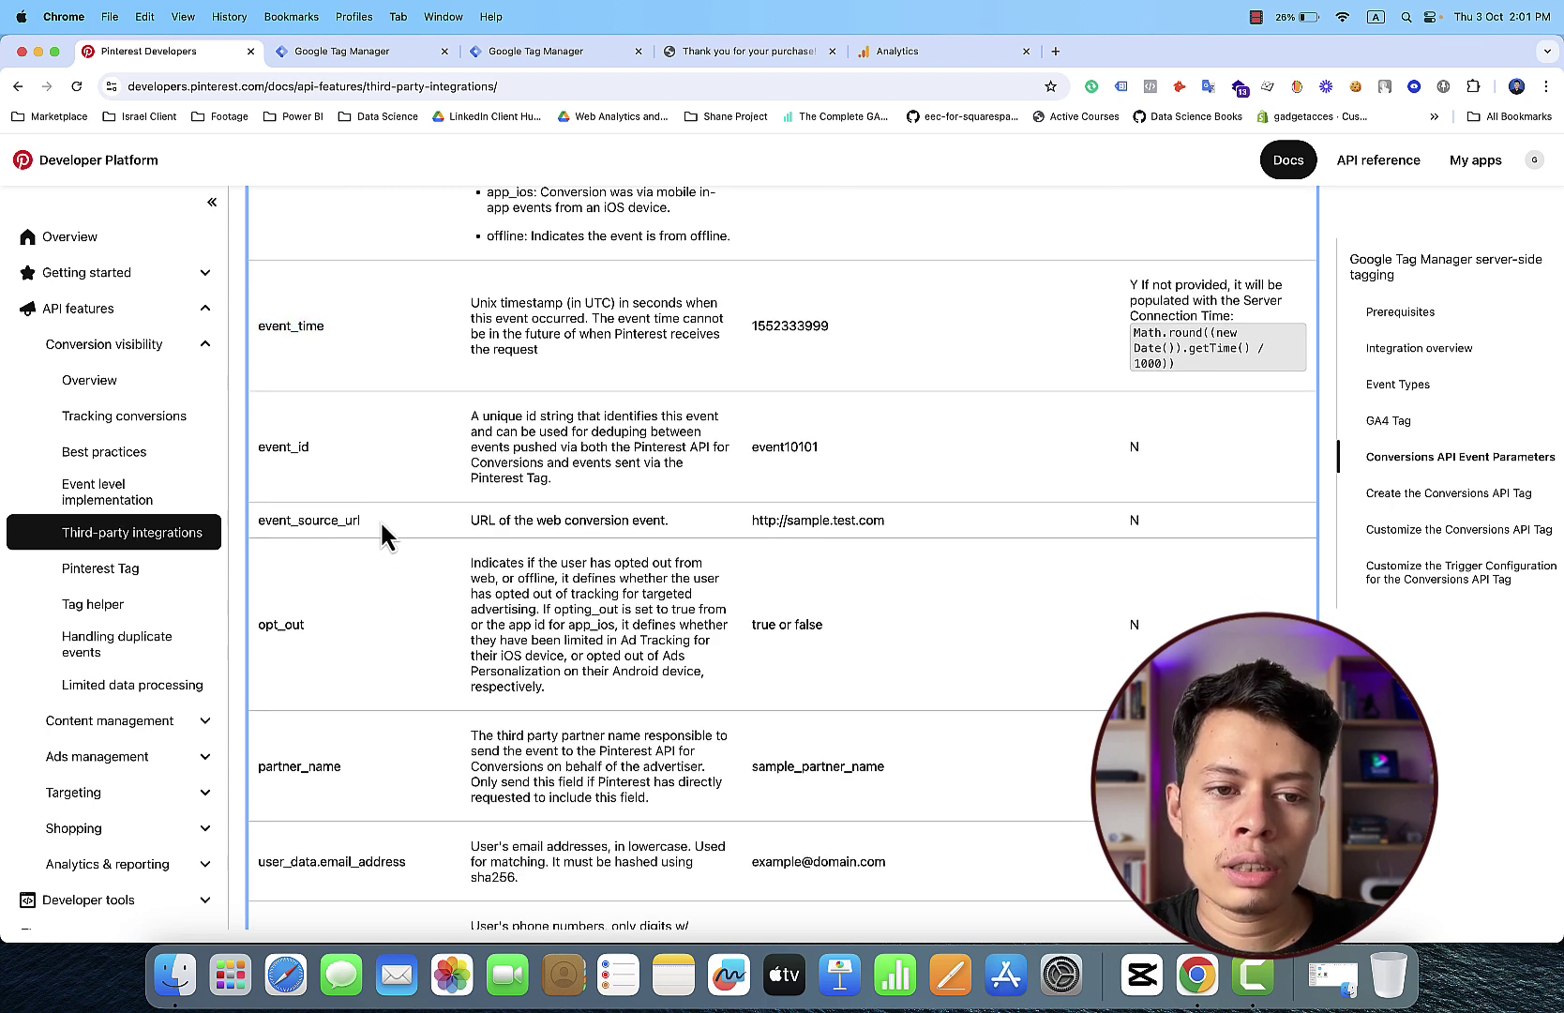
pyautogui.moveTo(380, 522); pyautogui.dragTo(257, 521)
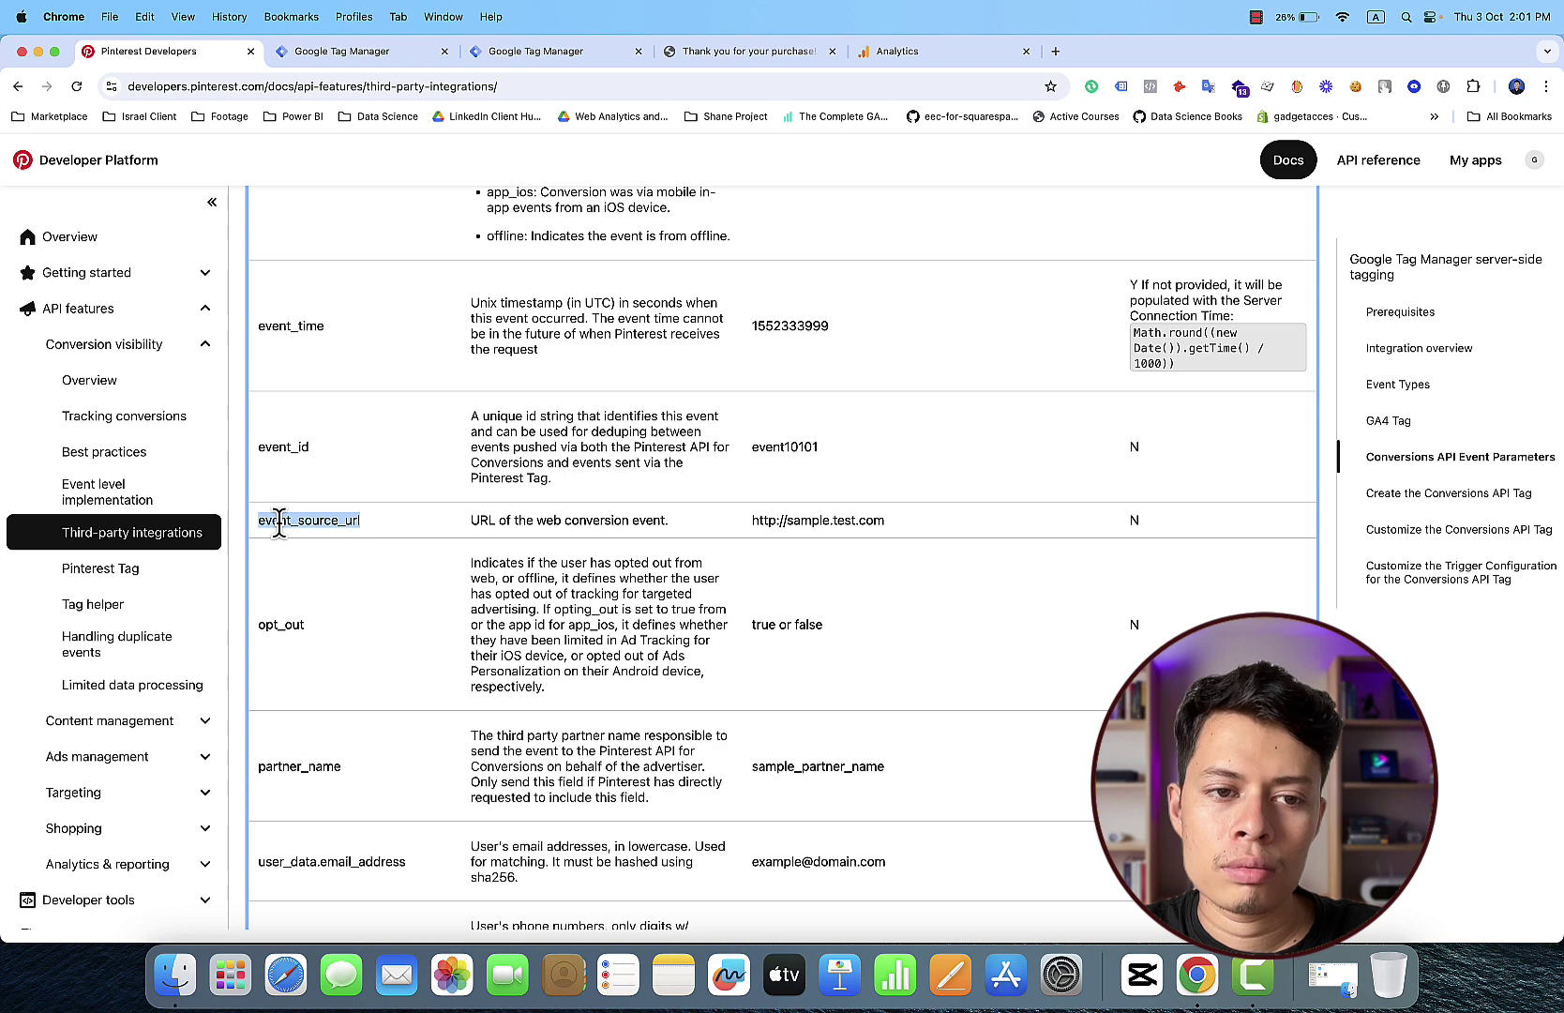
pyautogui.rightClick(279, 525)
pyautogui.click(305, 556)
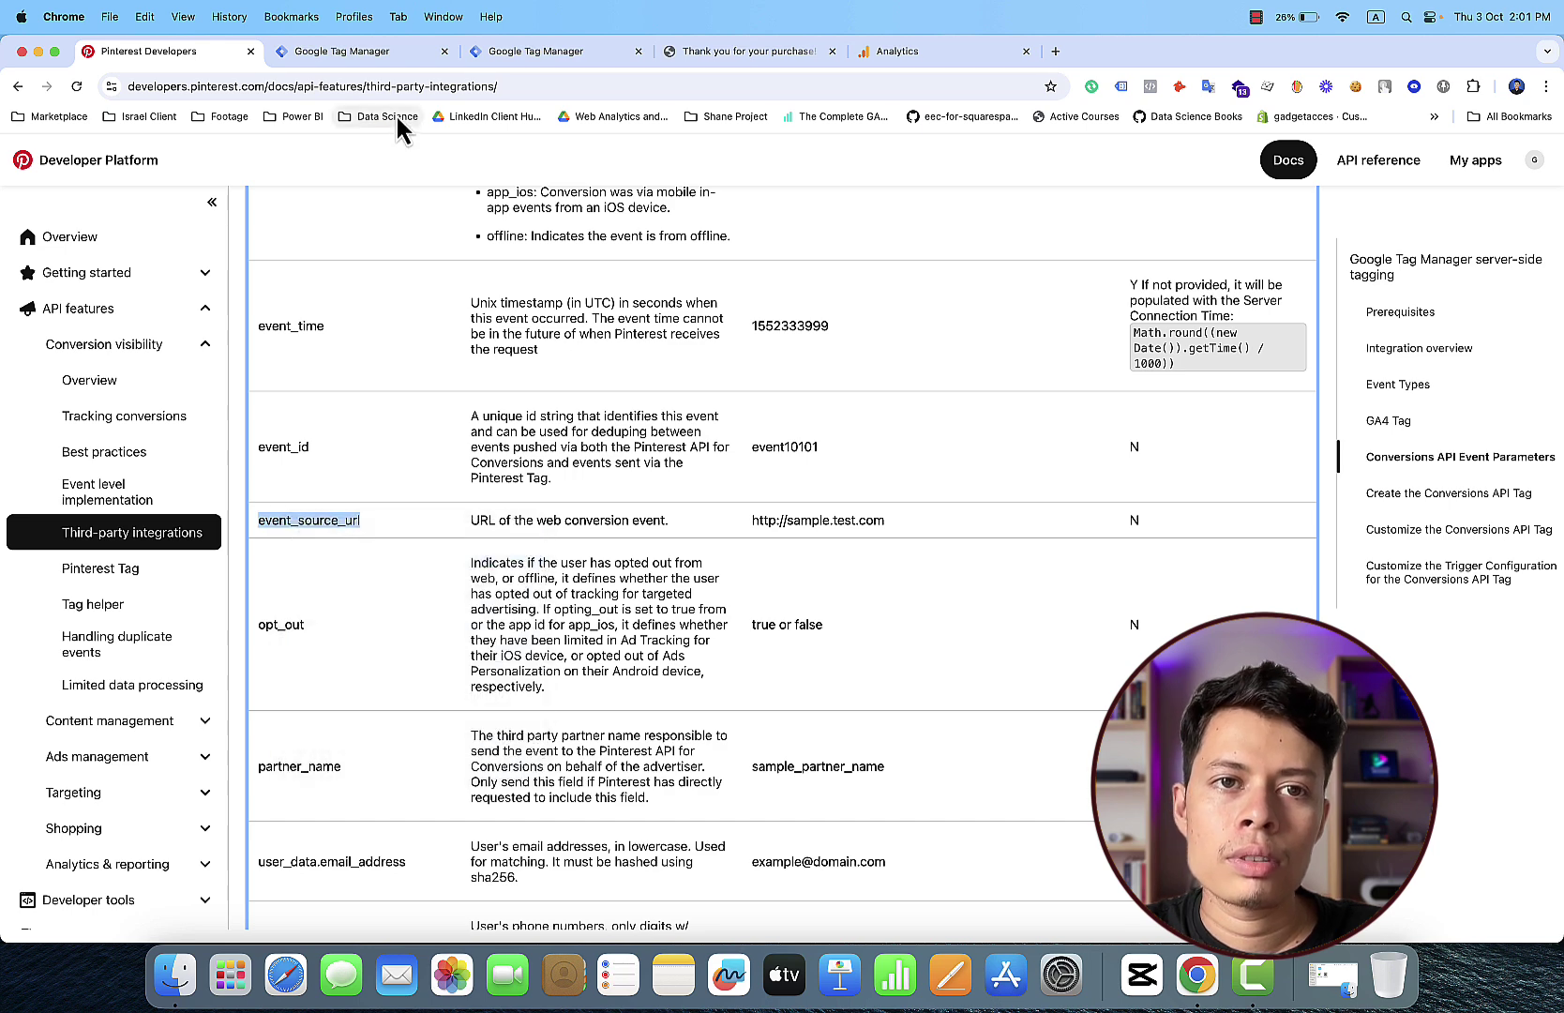
pyautogui.click(373, 52)
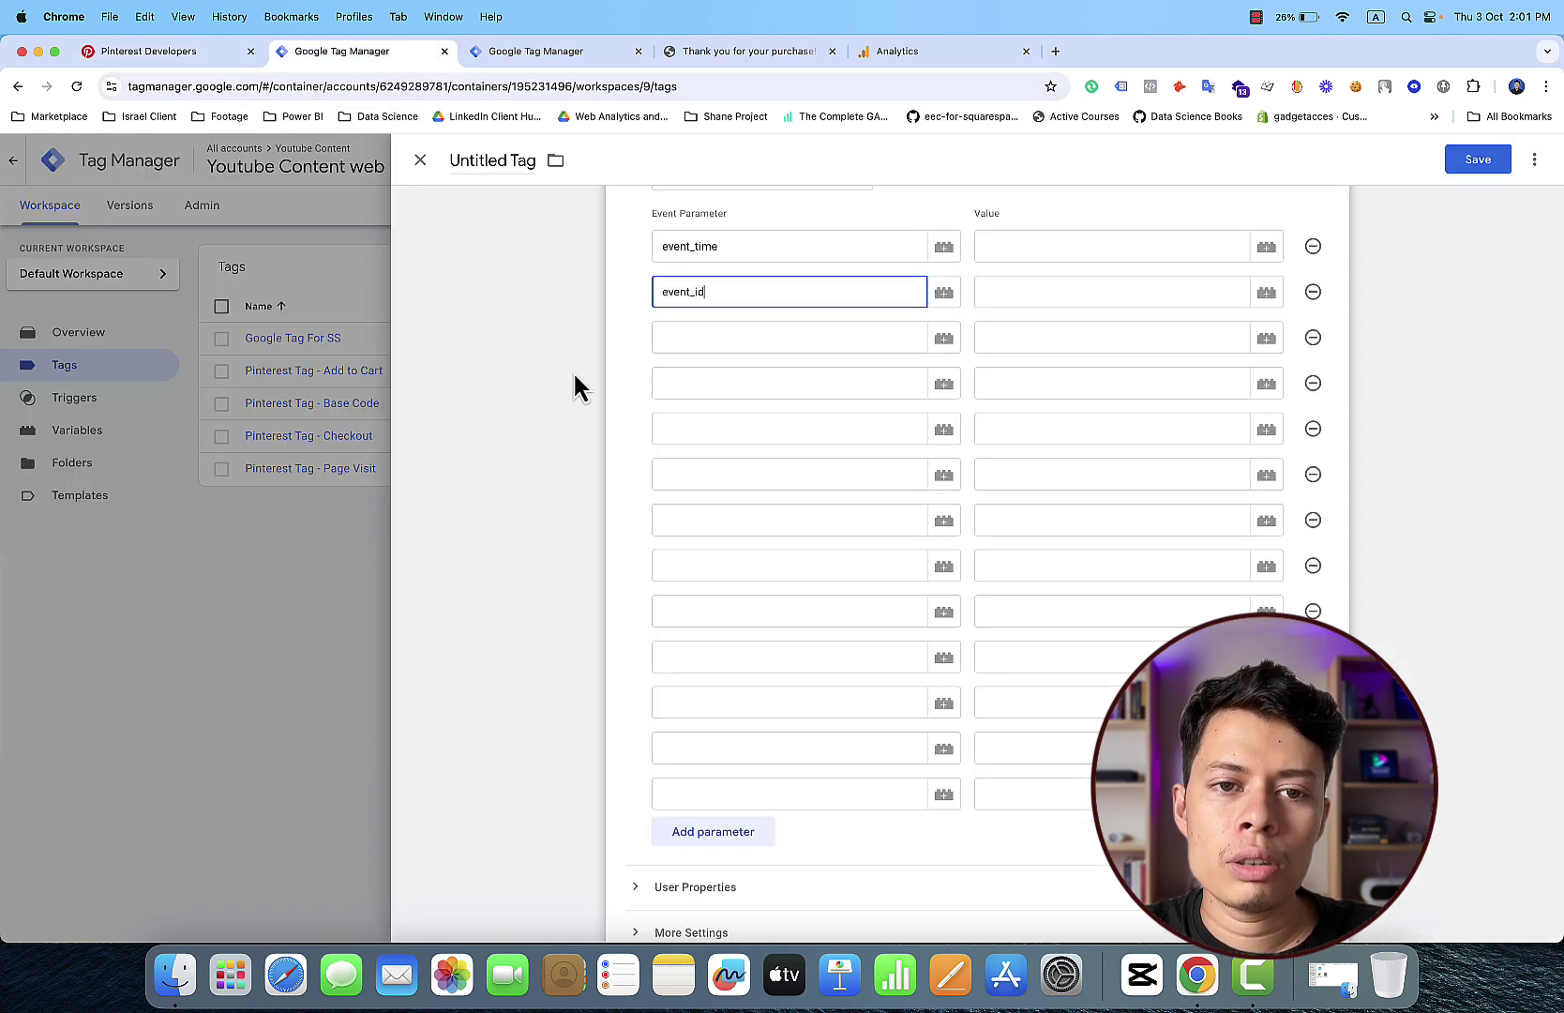
pyautogui.click(679, 340)
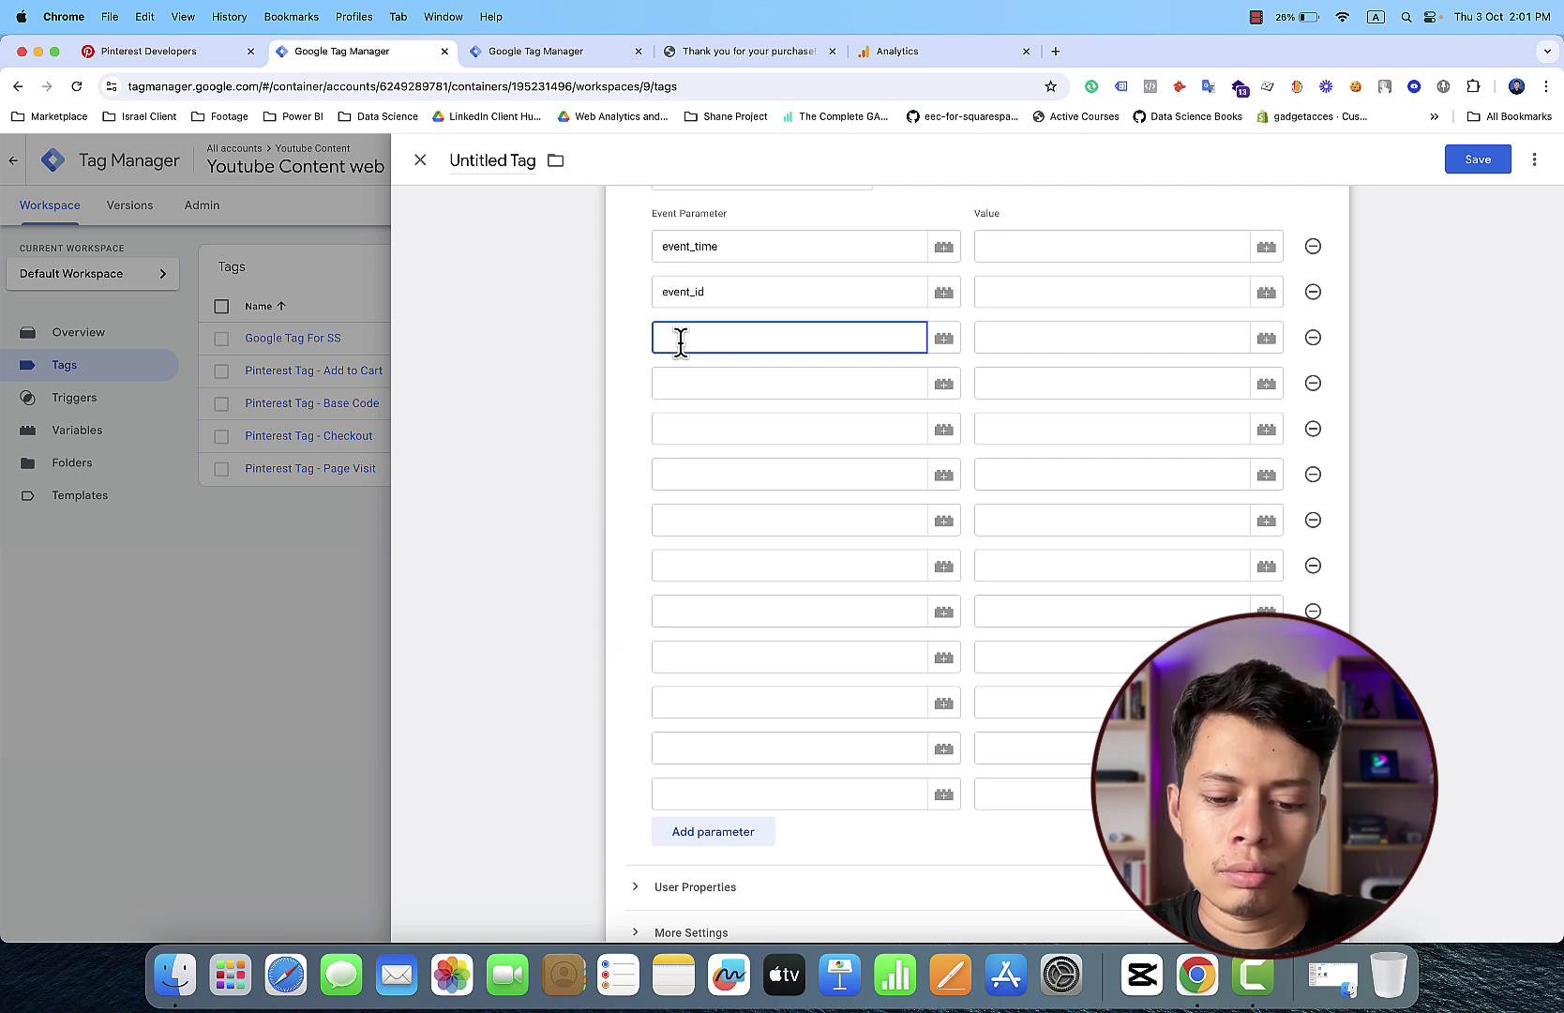
pyautogui.press('super+v')
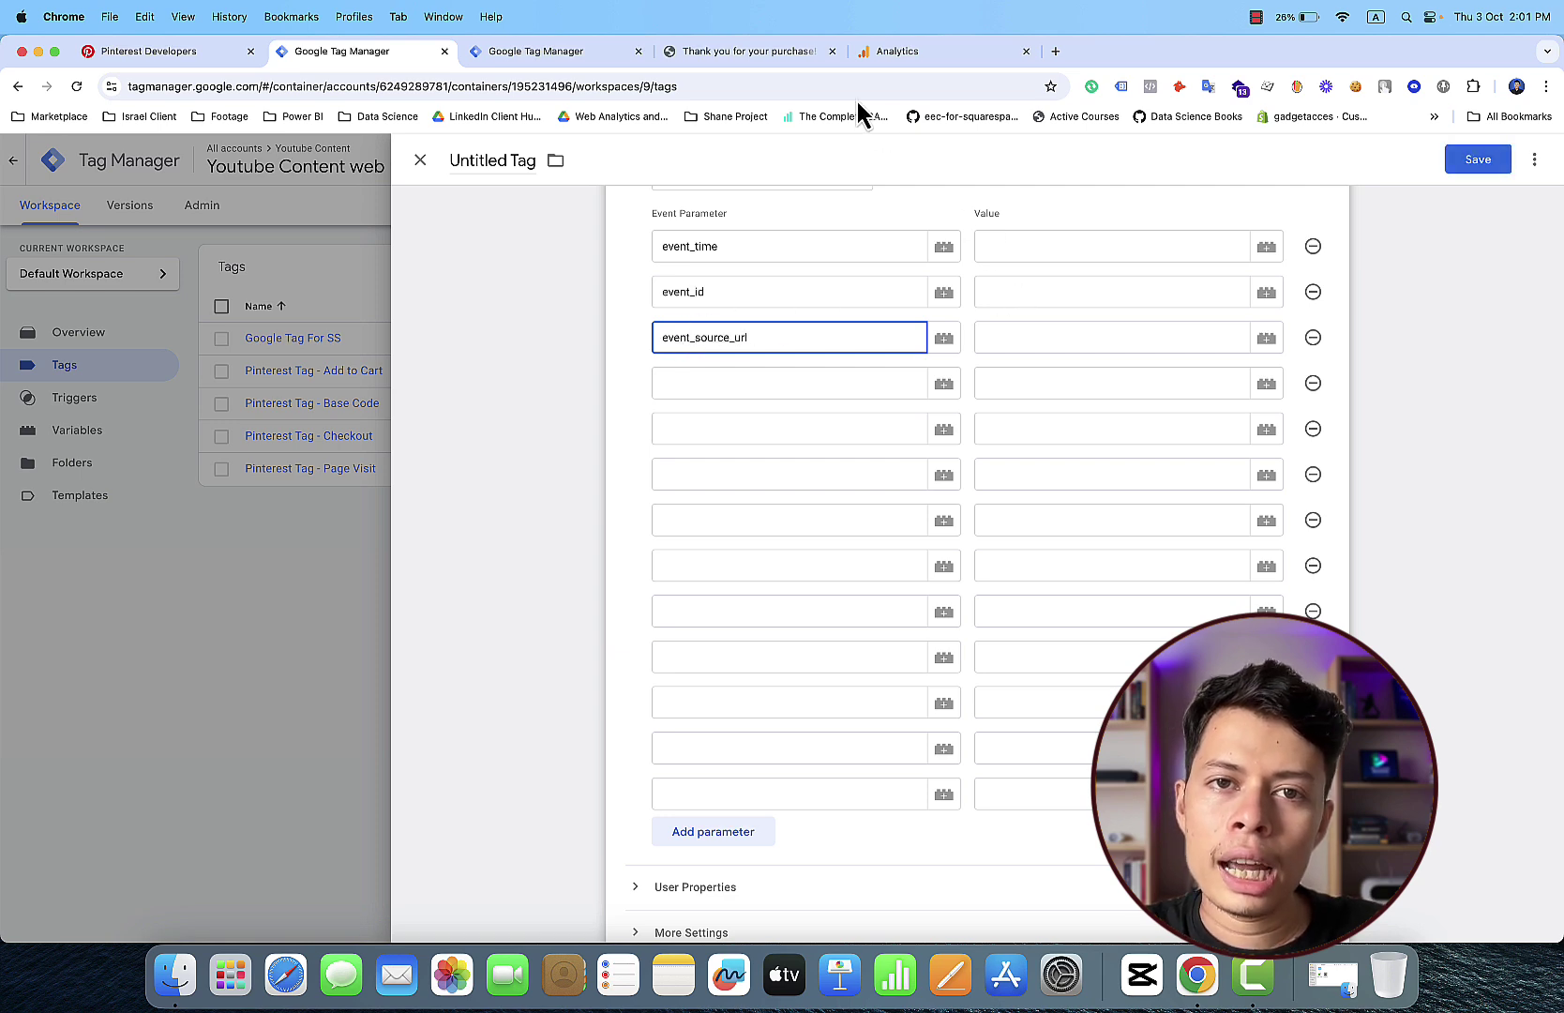
# Step: Copy the store's thank-you page URL and paste it as the value of the event_source_url parameter
pyautogui.click(785, 53)
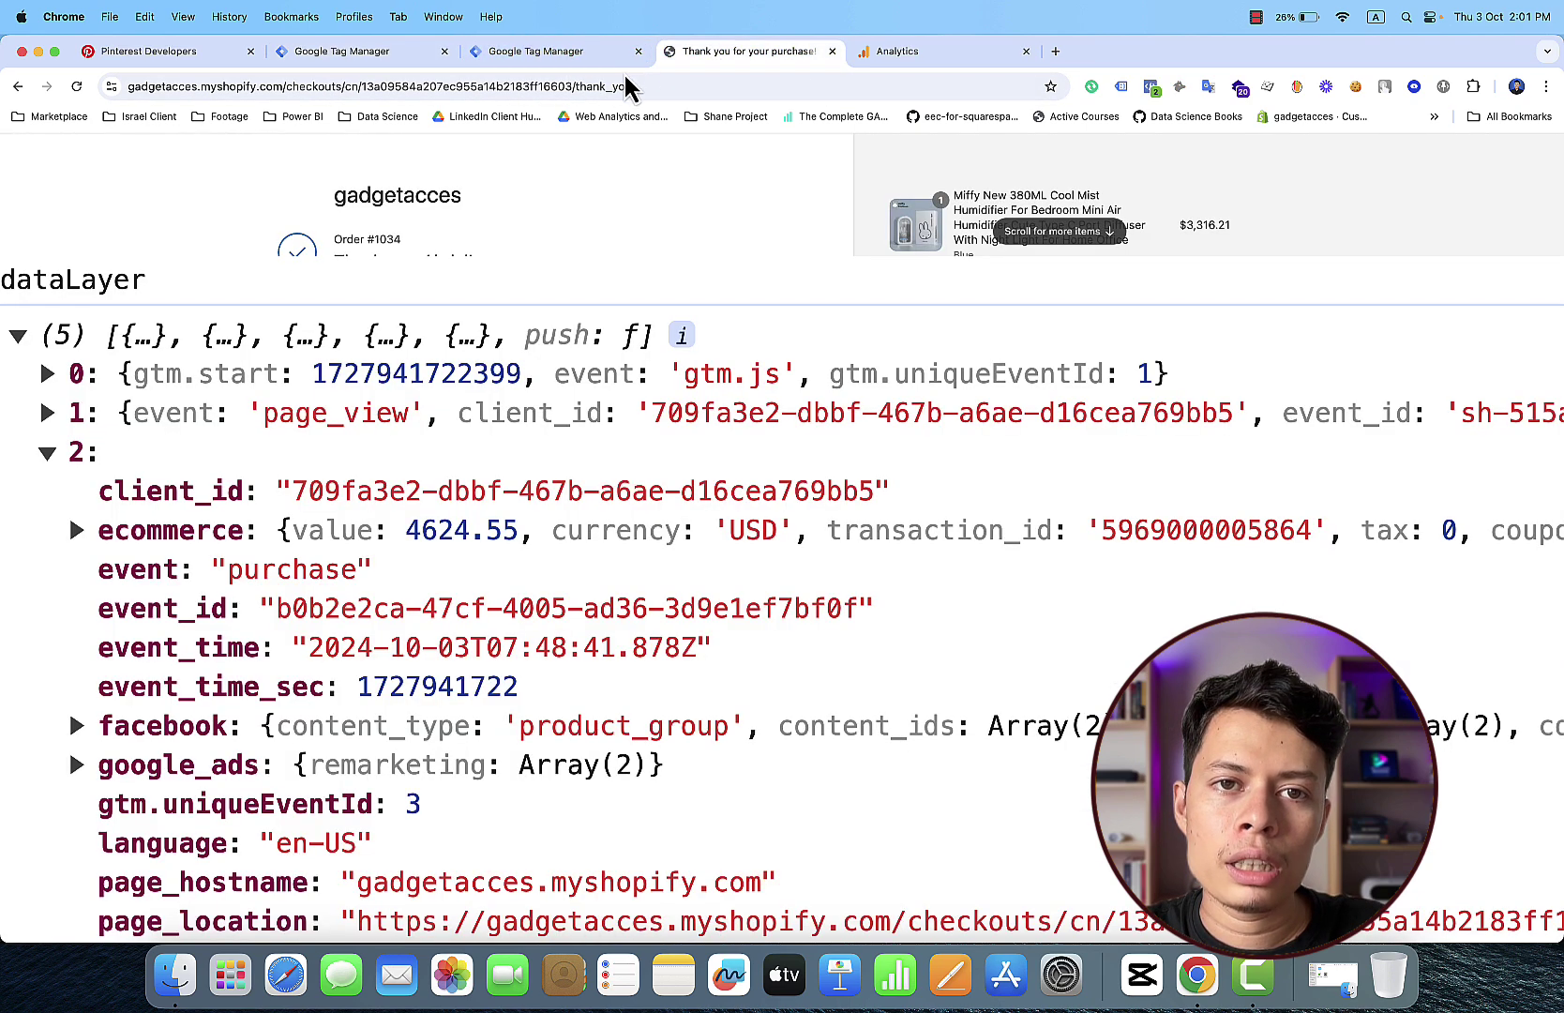
pyautogui.click(662, 85)
pyautogui.rightClick(661, 84)
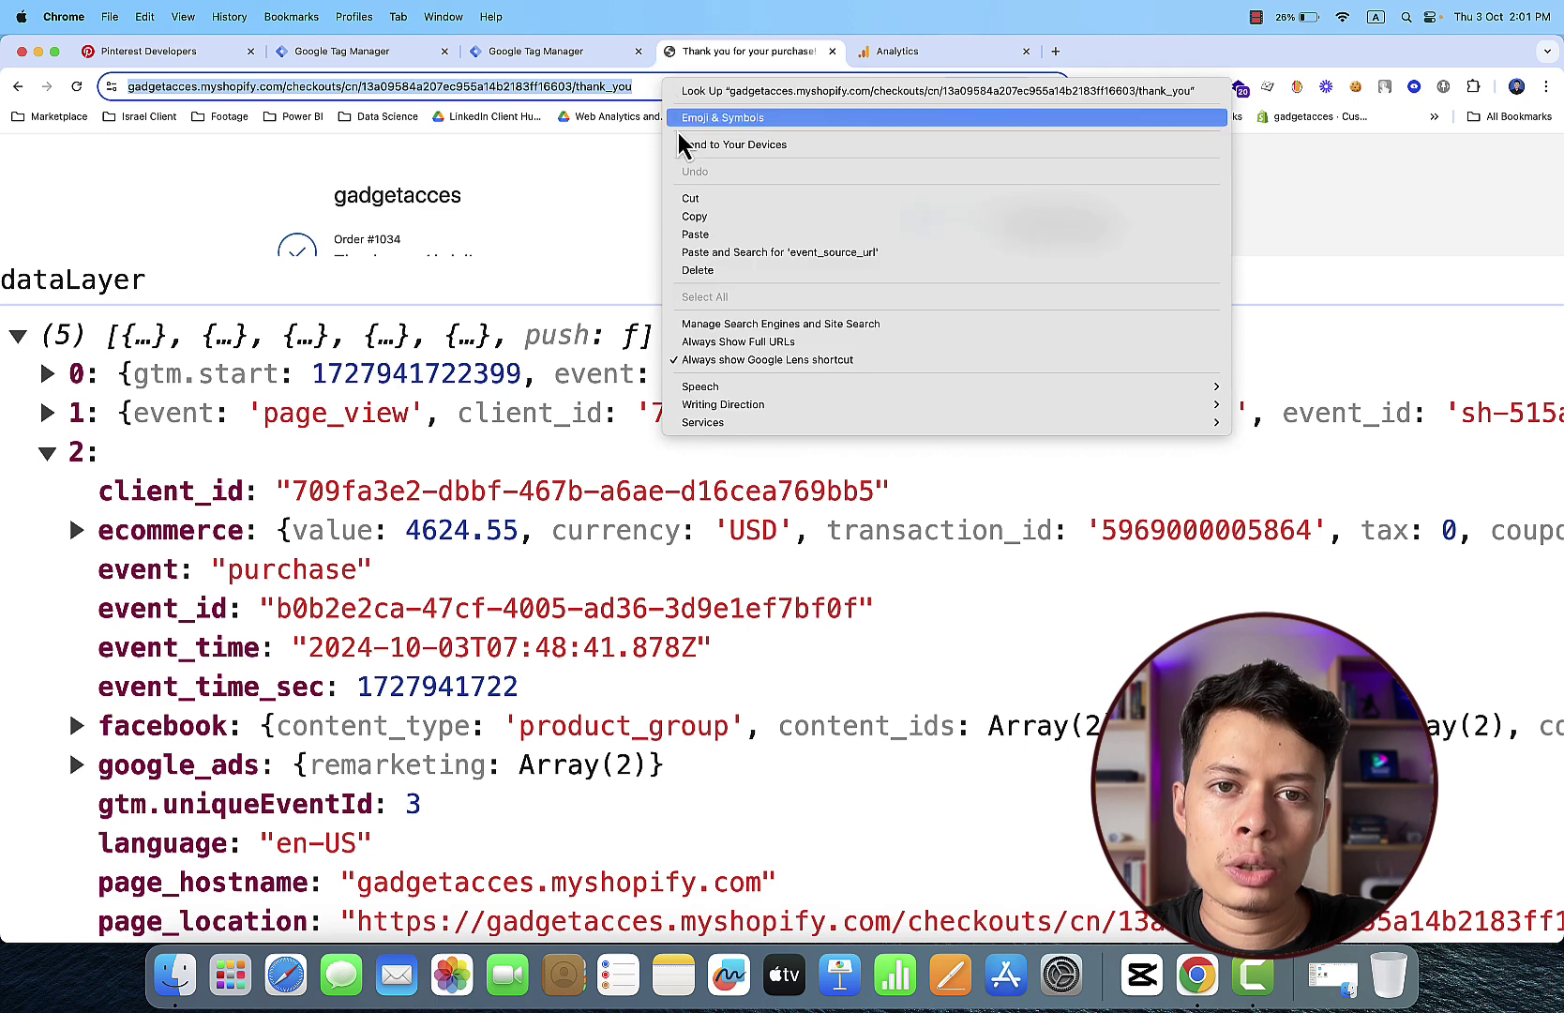
pyautogui.click(710, 214)
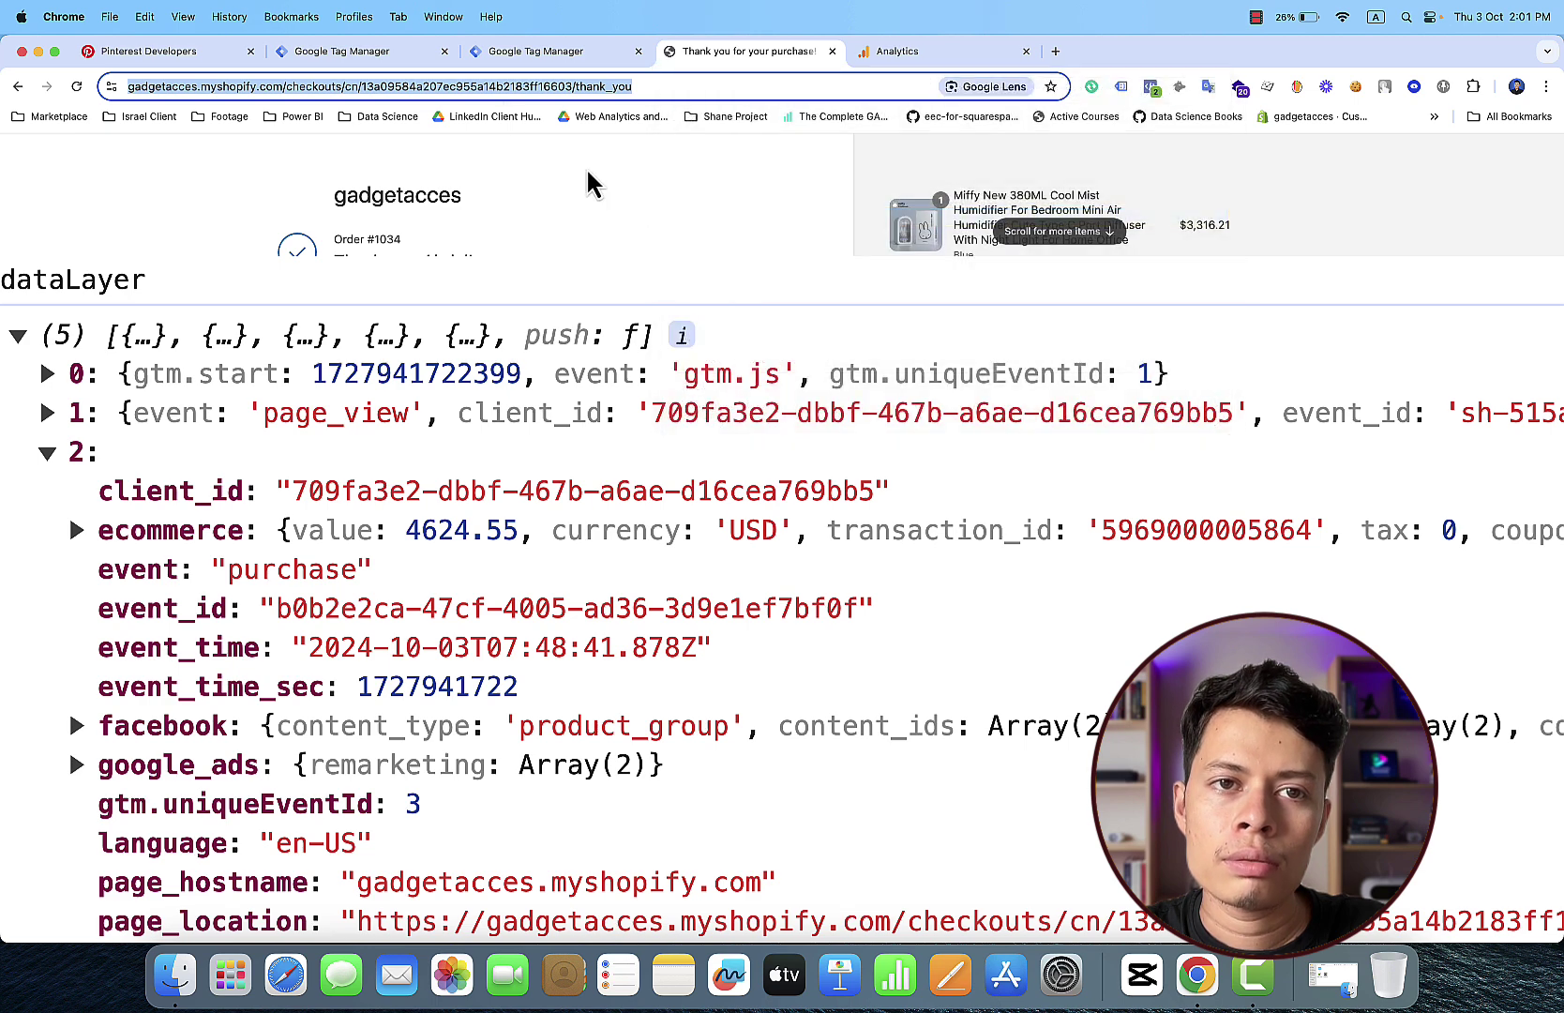
pyautogui.click(409, 57)
pyautogui.click(1085, 335)
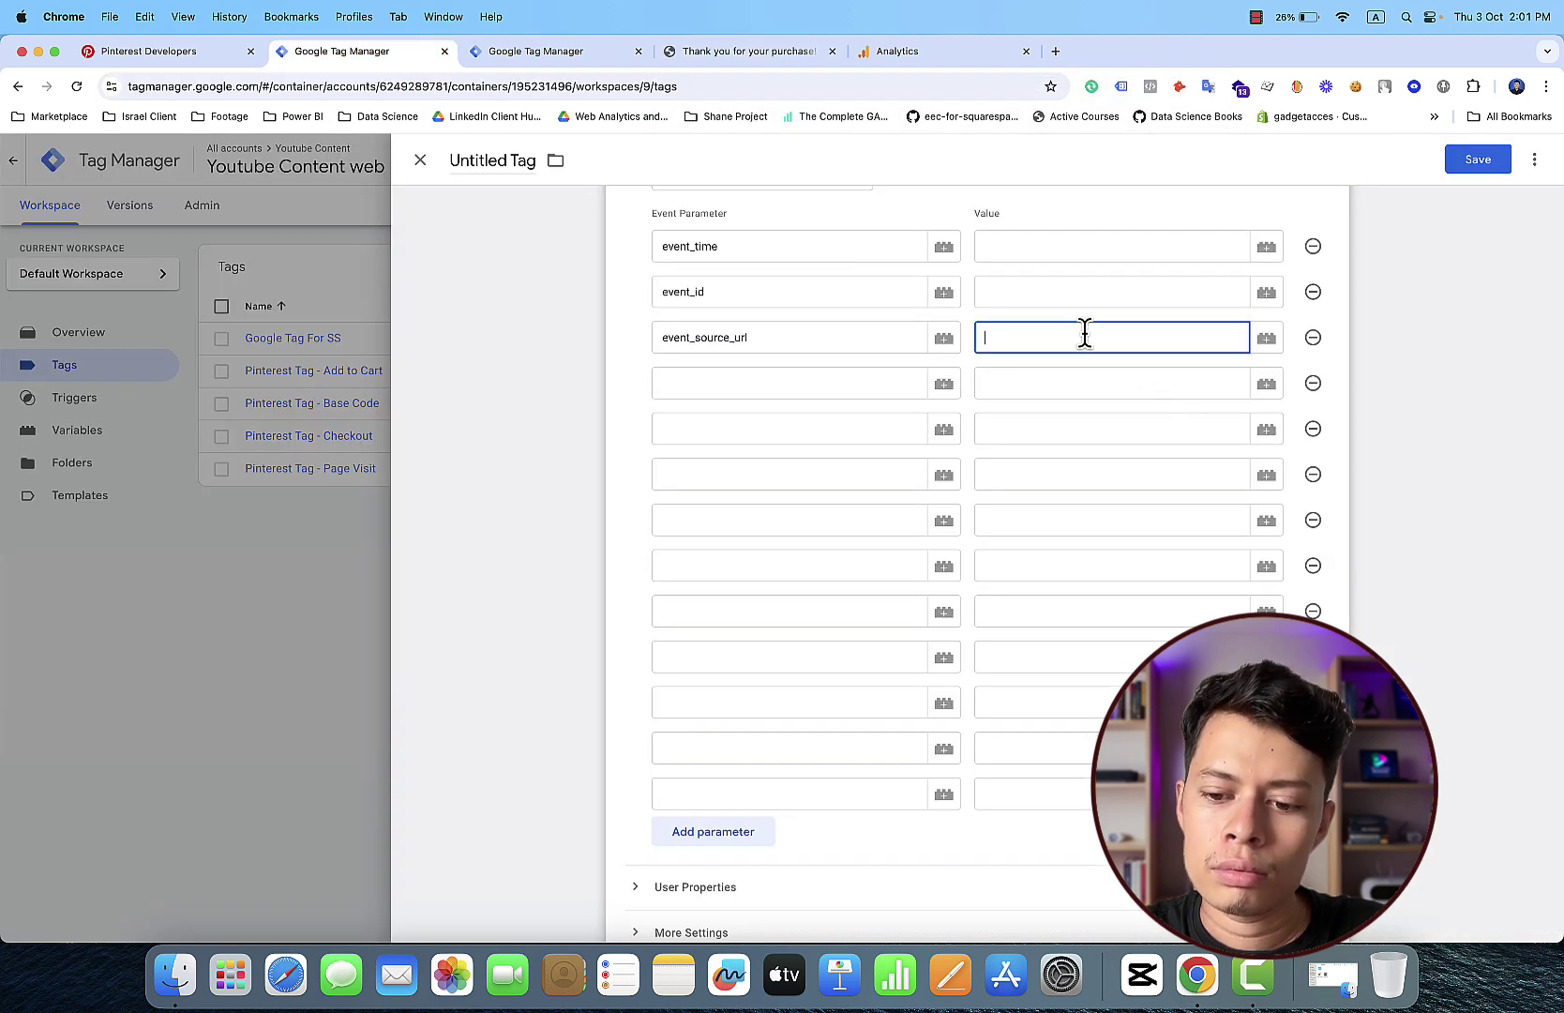
pyautogui.press('super+v')
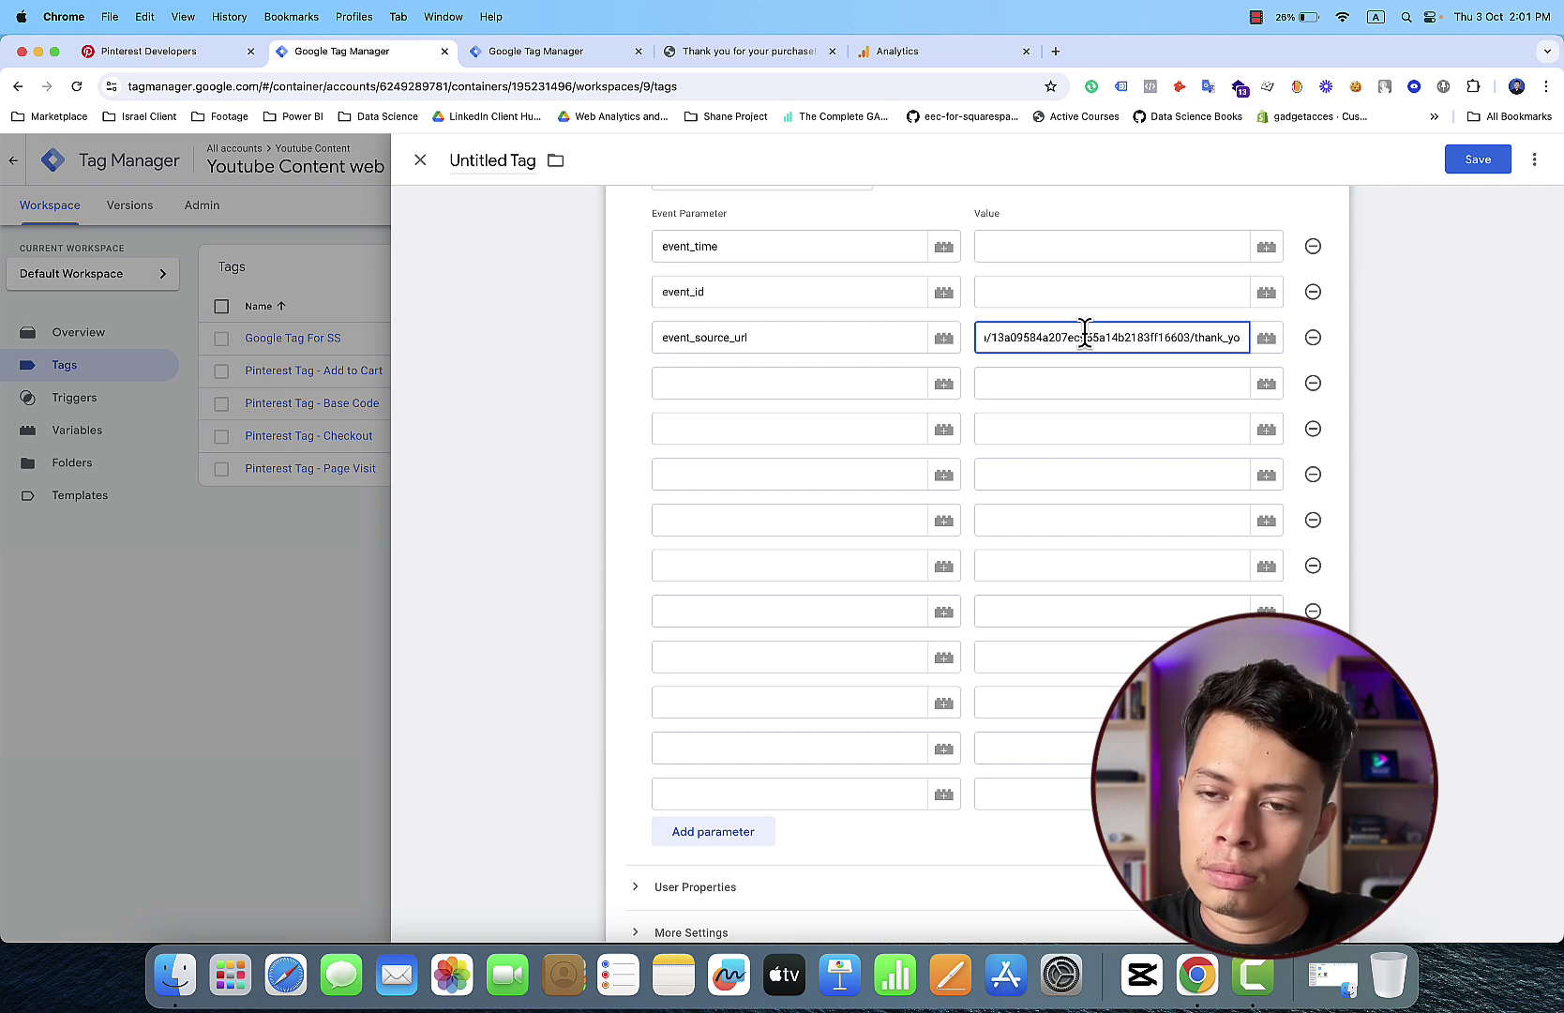
pyautogui.press('Left')
pyautogui.press('Left')
pyautogui.press('Left')
pyautogui.press('Left')
pyautogui.press('Left')
pyautogui.press('Left')
pyautogui.press('Left')
pyautogui.press('Left')
pyautogui.press('Left')
pyautogui.press('Left')
pyautogui.press('Left')
pyautogui.press('Left')
pyautogui.press('Left')
pyautogui.press('Left')
pyautogui.press('Left')
pyautogui.press('Left')
pyautogui.press('Left')
pyautogui.press('Left')
pyautogui.press('Left')
pyautogui.press('Left')
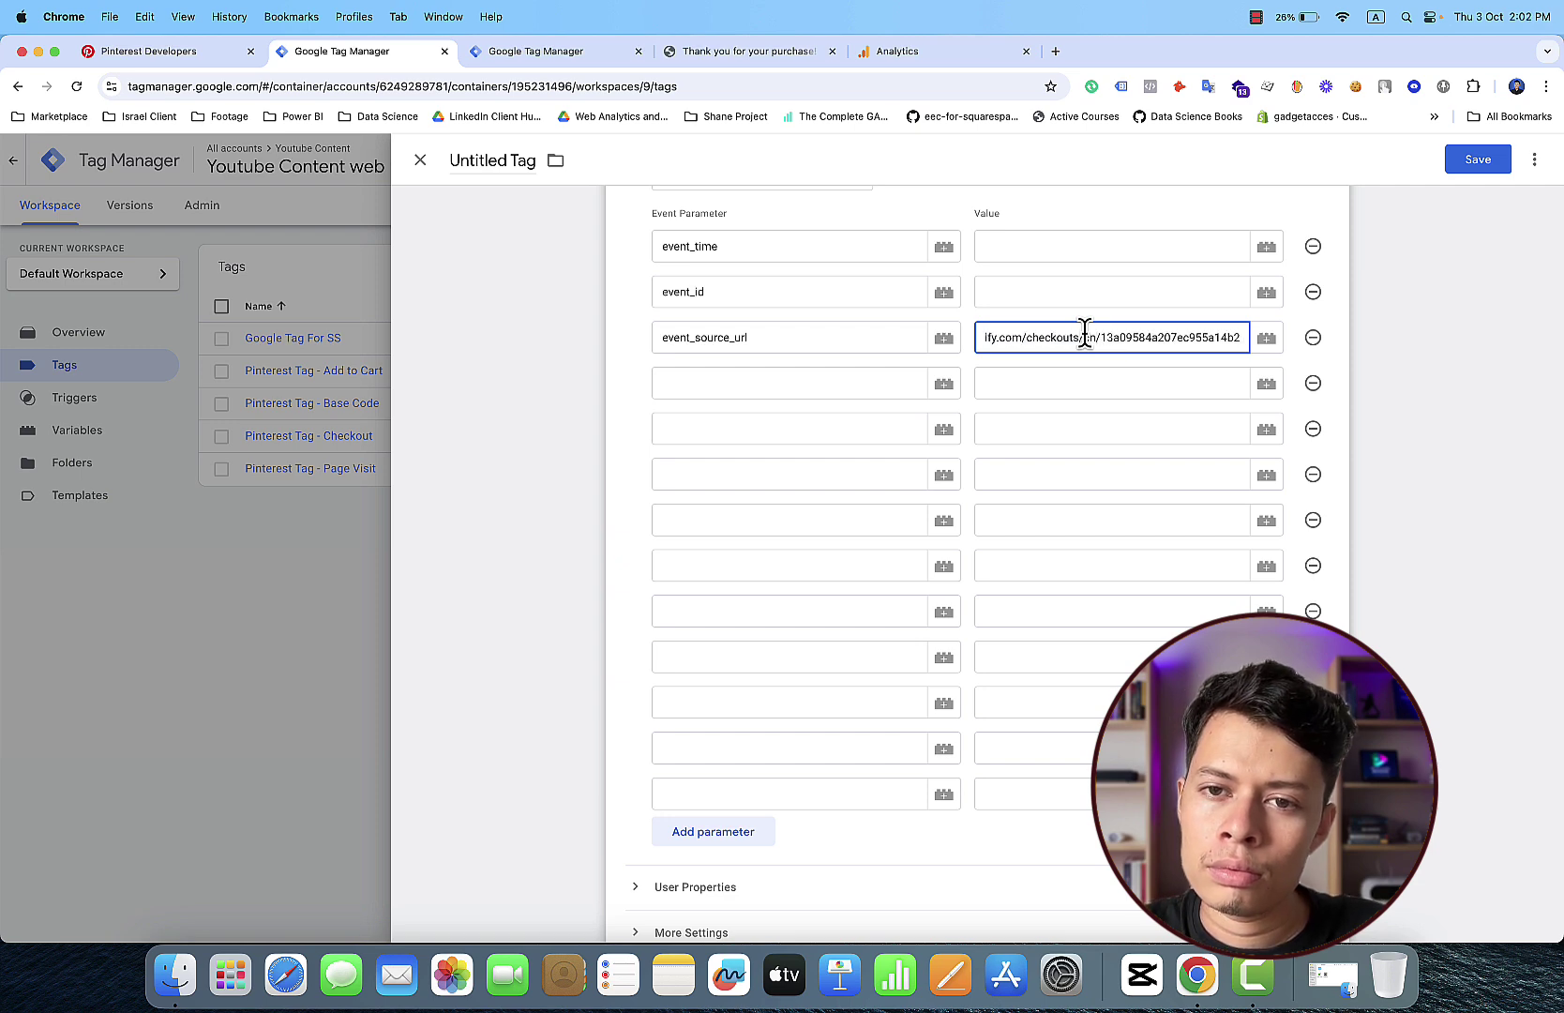
pyautogui.press('Left')
pyautogui.press('Left')
pyautogui.press('Left')
pyautogui.press('Left')
pyautogui.press('Left')
pyautogui.press('Left')
pyautogui.press('Left')
pyautogui.press('Left')
pyautogui.press('Left')
pyautogui.press('Left')
pyautogui.press('Left')
pyautogui.press('Left')
pyautogui.press('Left')
pyautogui.press('Left')
pyautogui.press('Left')
pyautogui.press('Left')
pyautogui.press('Left')
pyautogui.press('Left')
pyautogui.press('Left')
pyautogui.press('Left')
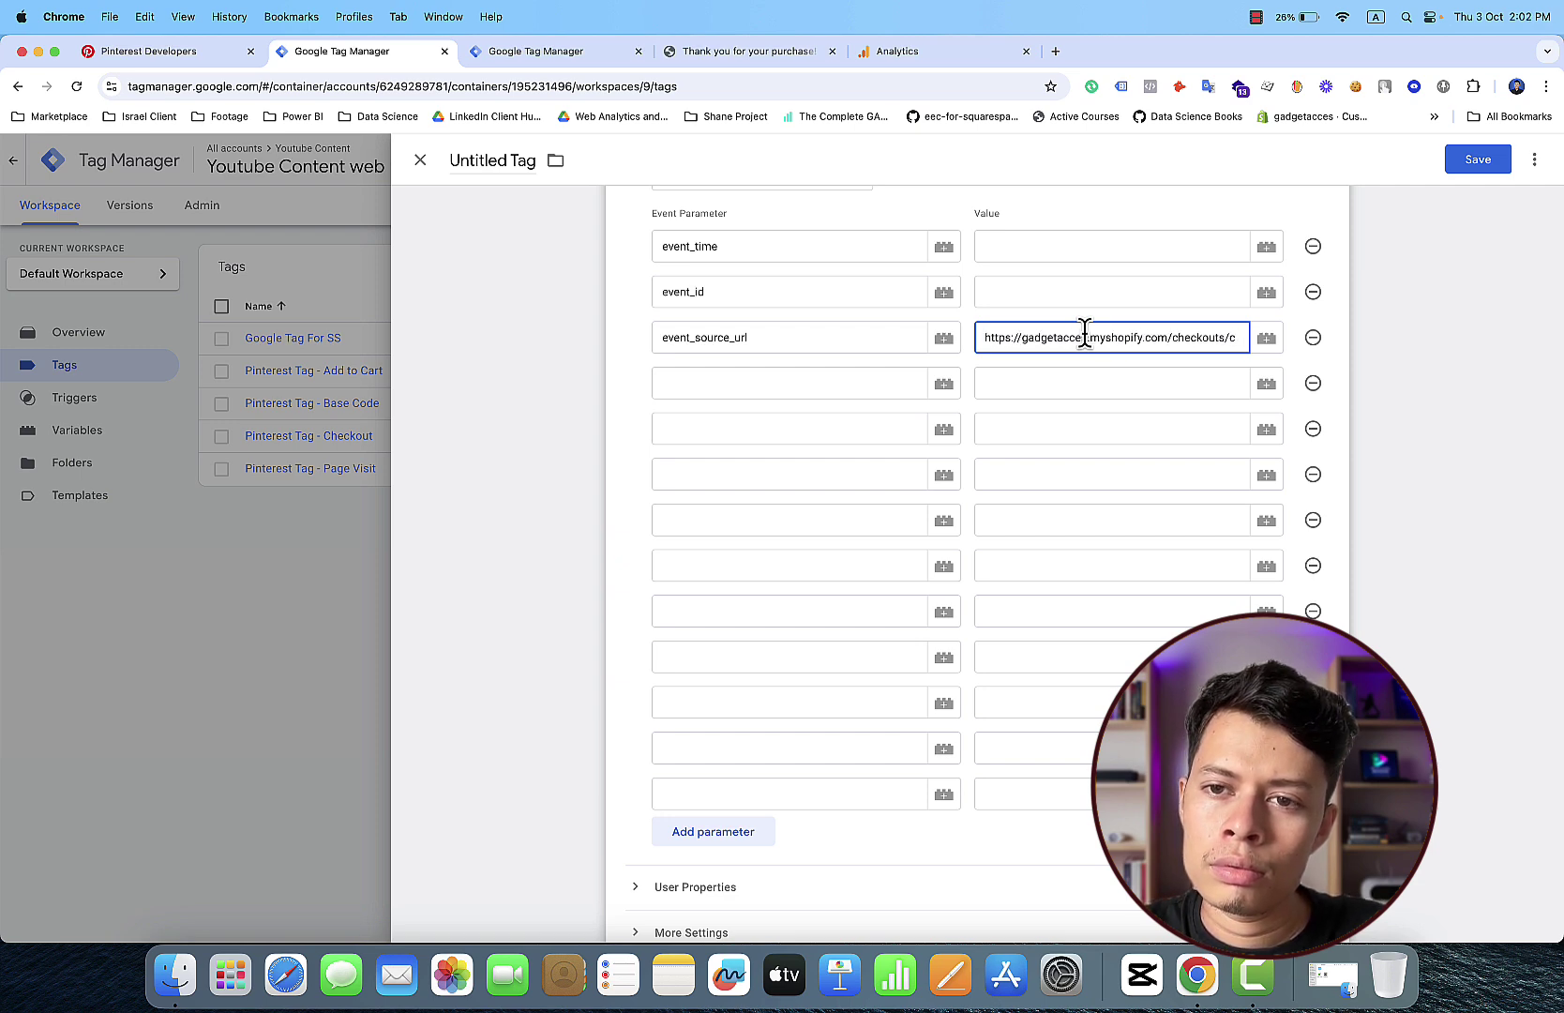
pyautogui.press('BackSpace')
pyautogui.press('BackSpace')
pyautogui.press('BackSpace')
pyautogui.press('BackSpace')
pyautogui.press('BackSpace')
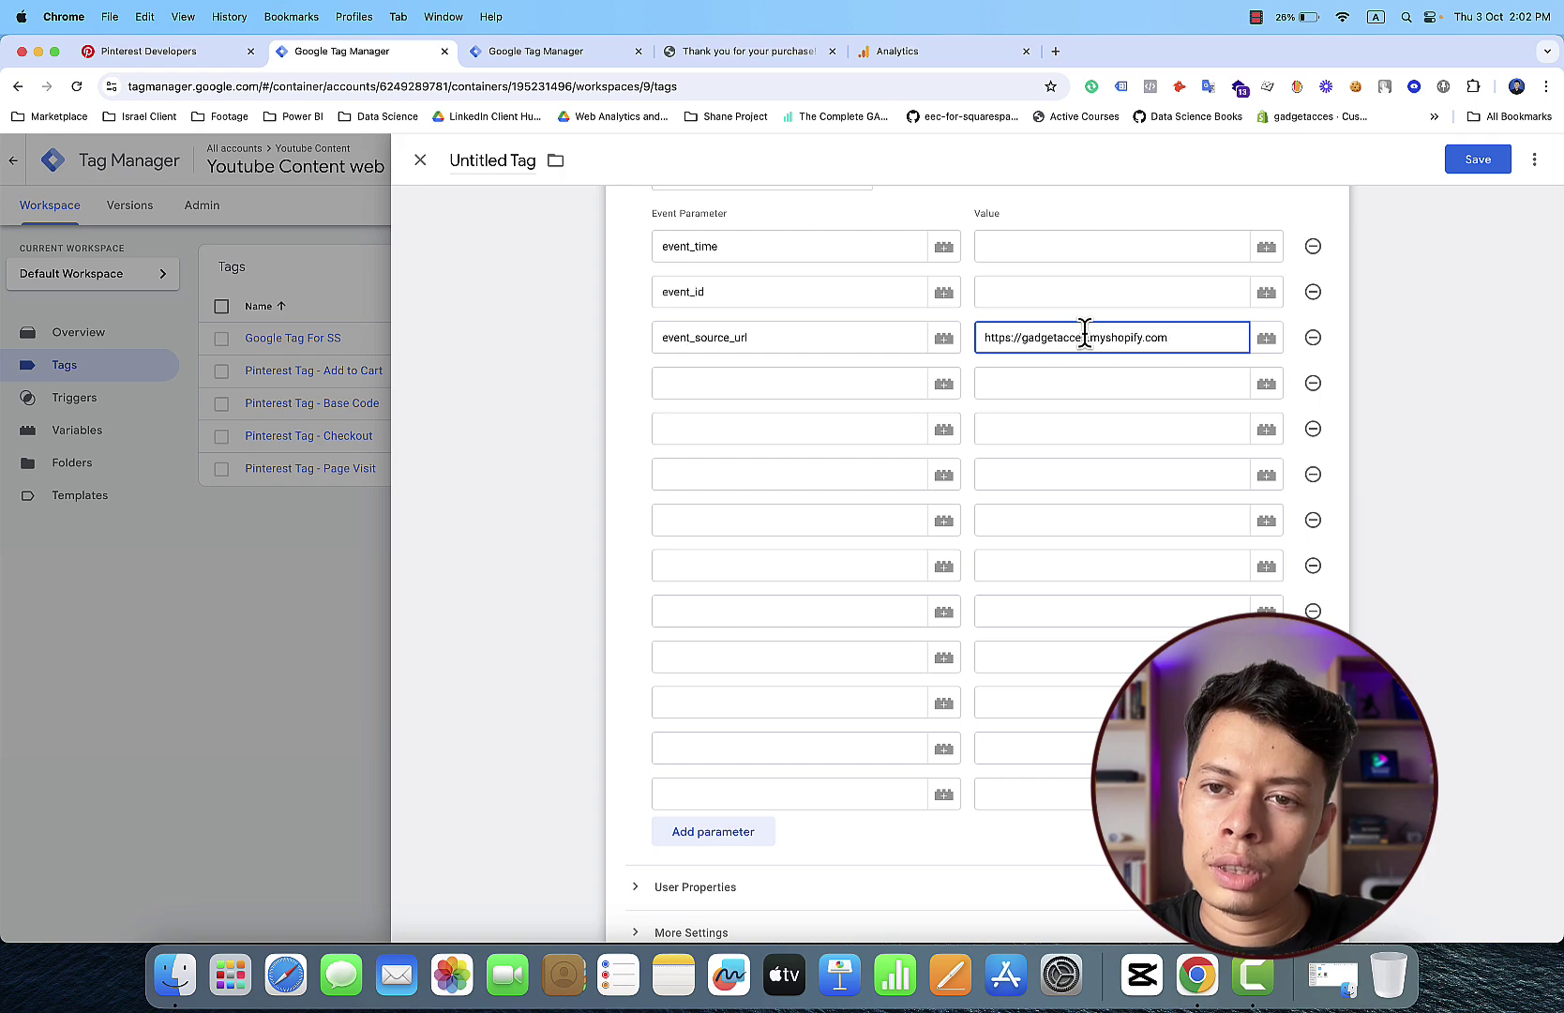
# Step: Switch to the Pinterest Developers documentation and copy the user_data.email_address name from the event parameters table
pyautogui.click(189, 59)
pyautogui.scroll(-2, 507, 569)
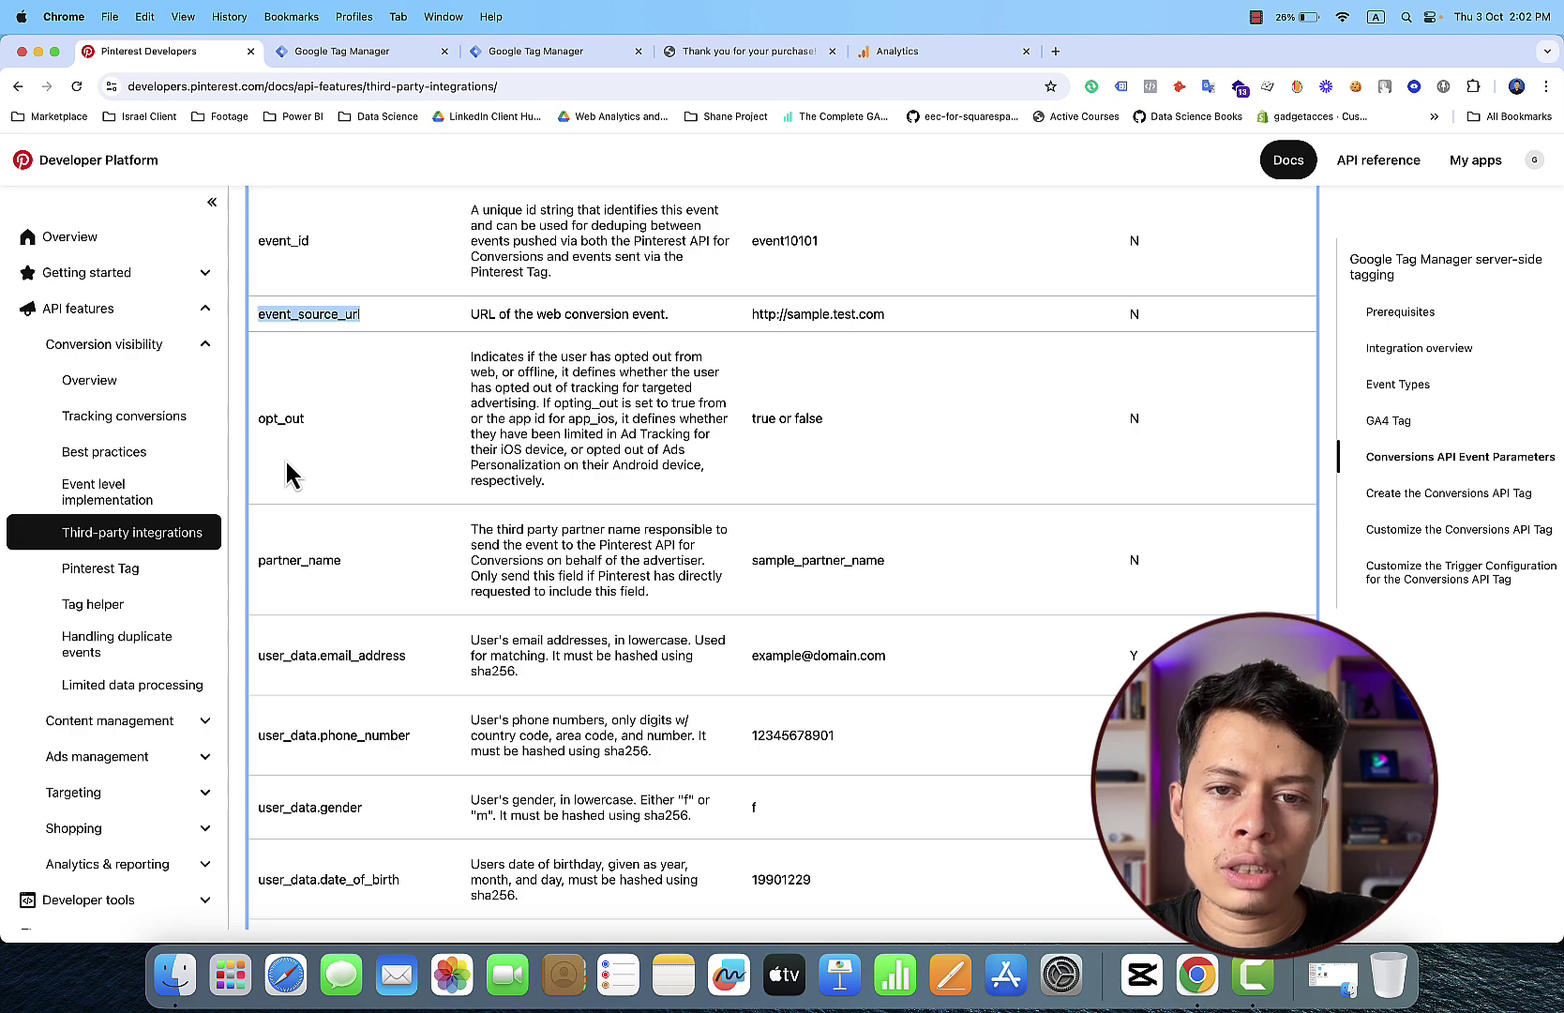
pyautogui.scroll(-4, 291, 473)
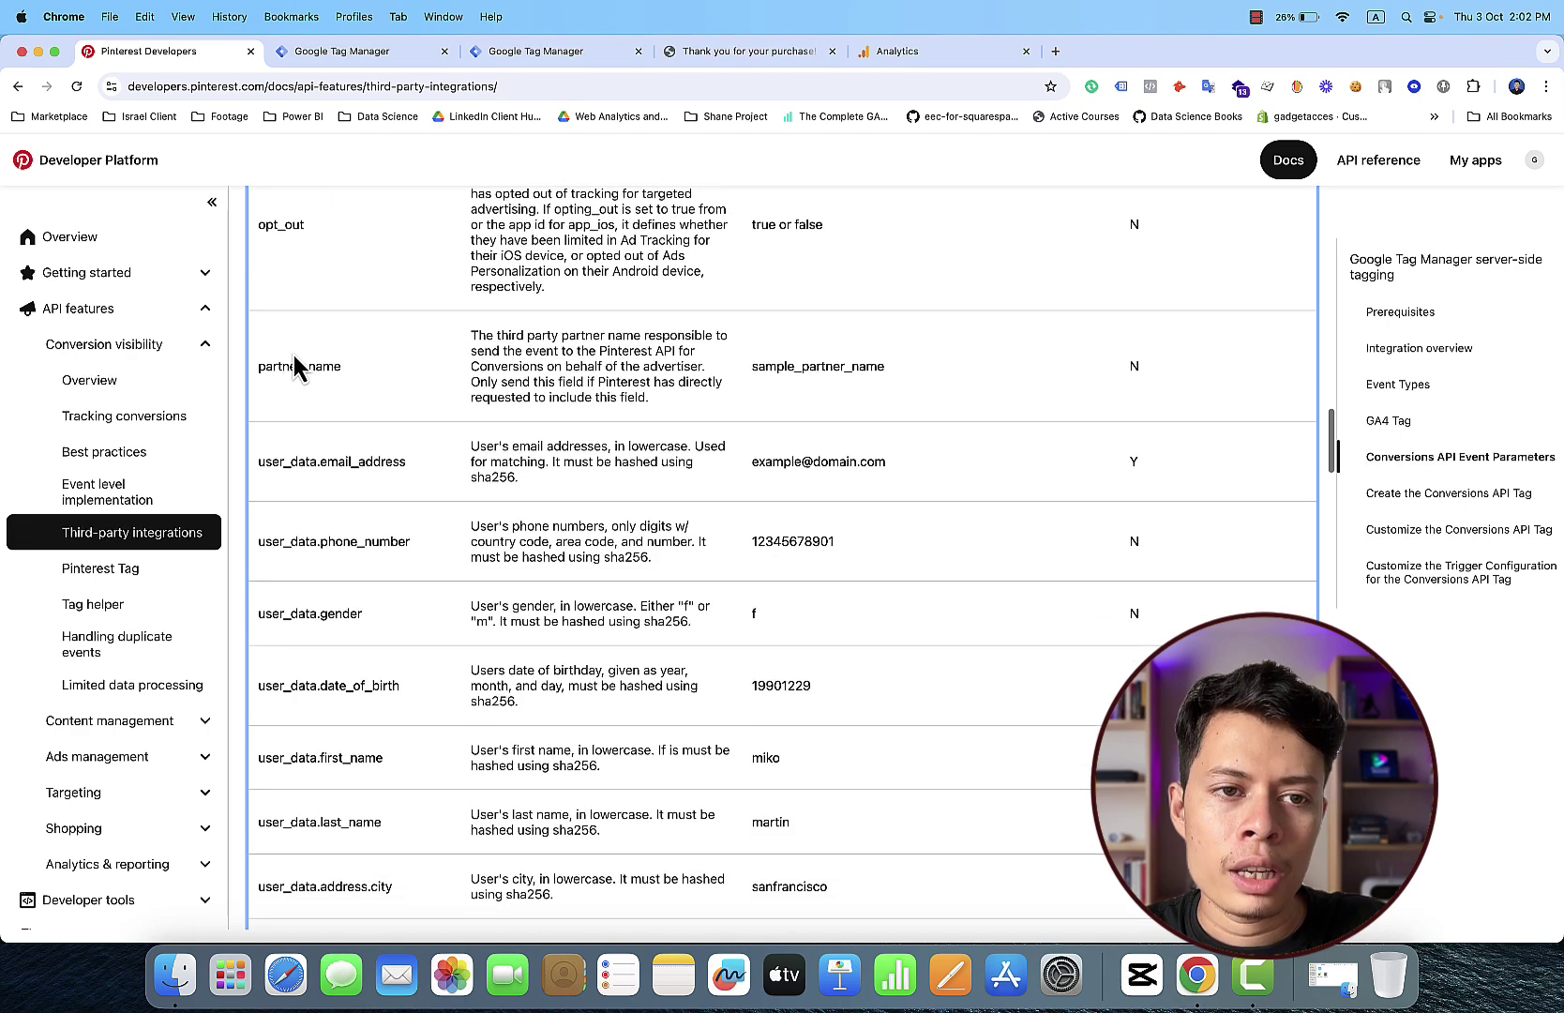
pyautogui.scroll(-2, 316, 397)
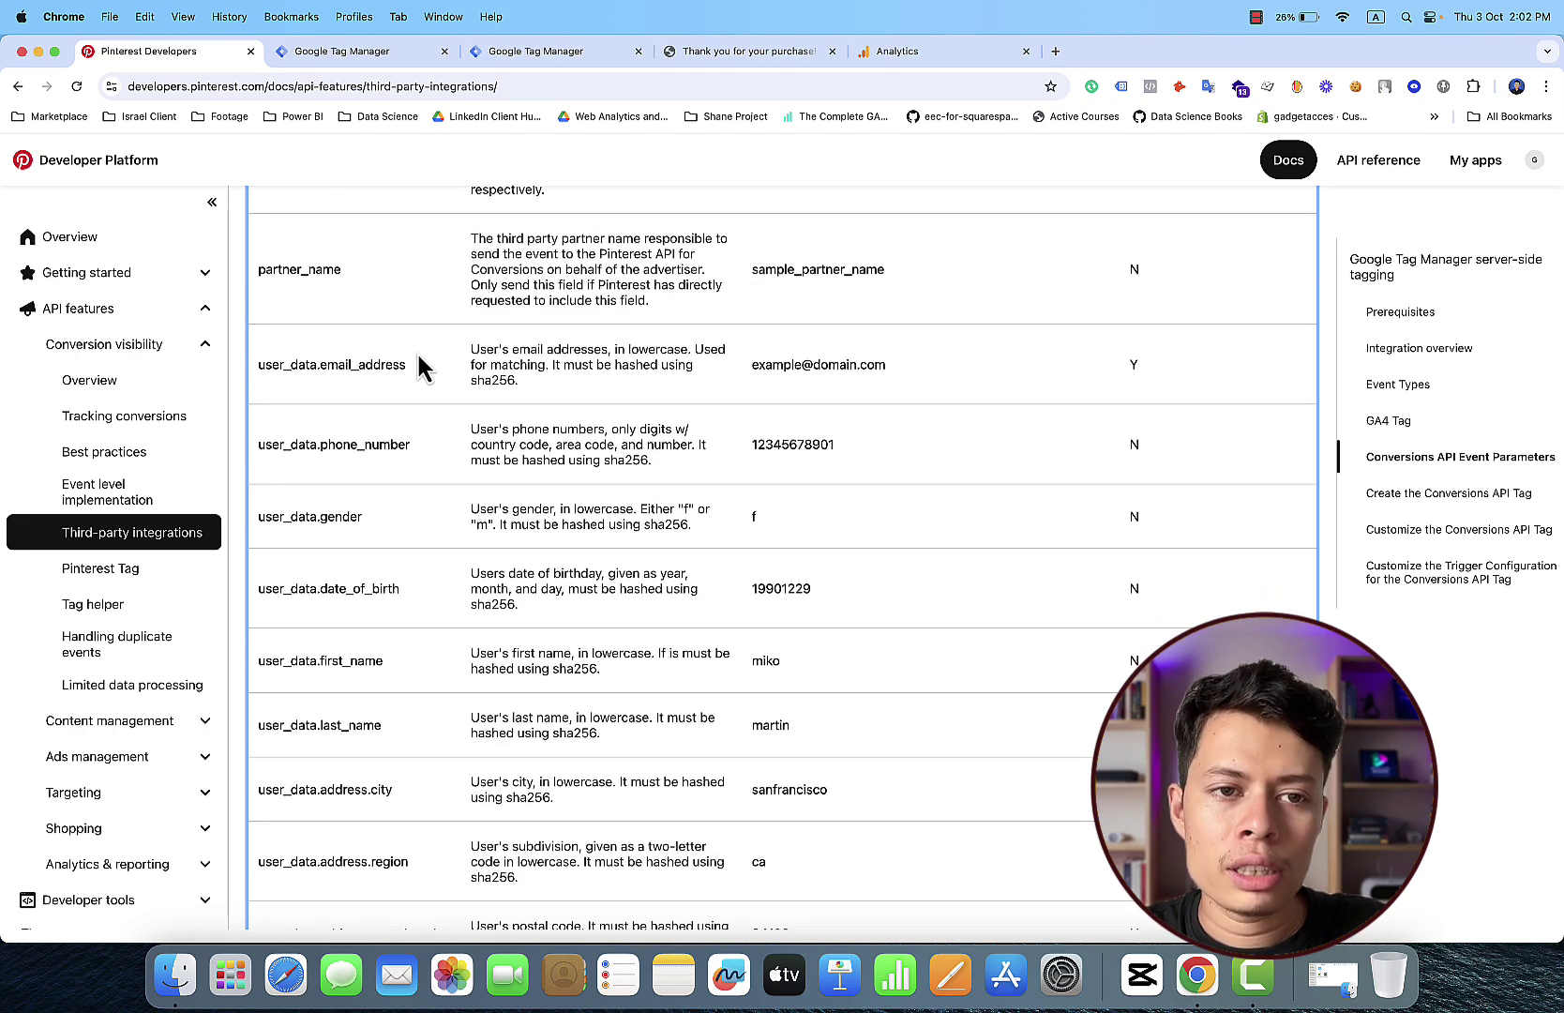
pyautogui.scroll(1, 419, 365)
pyautogui.scroll(-2, 419, 366)
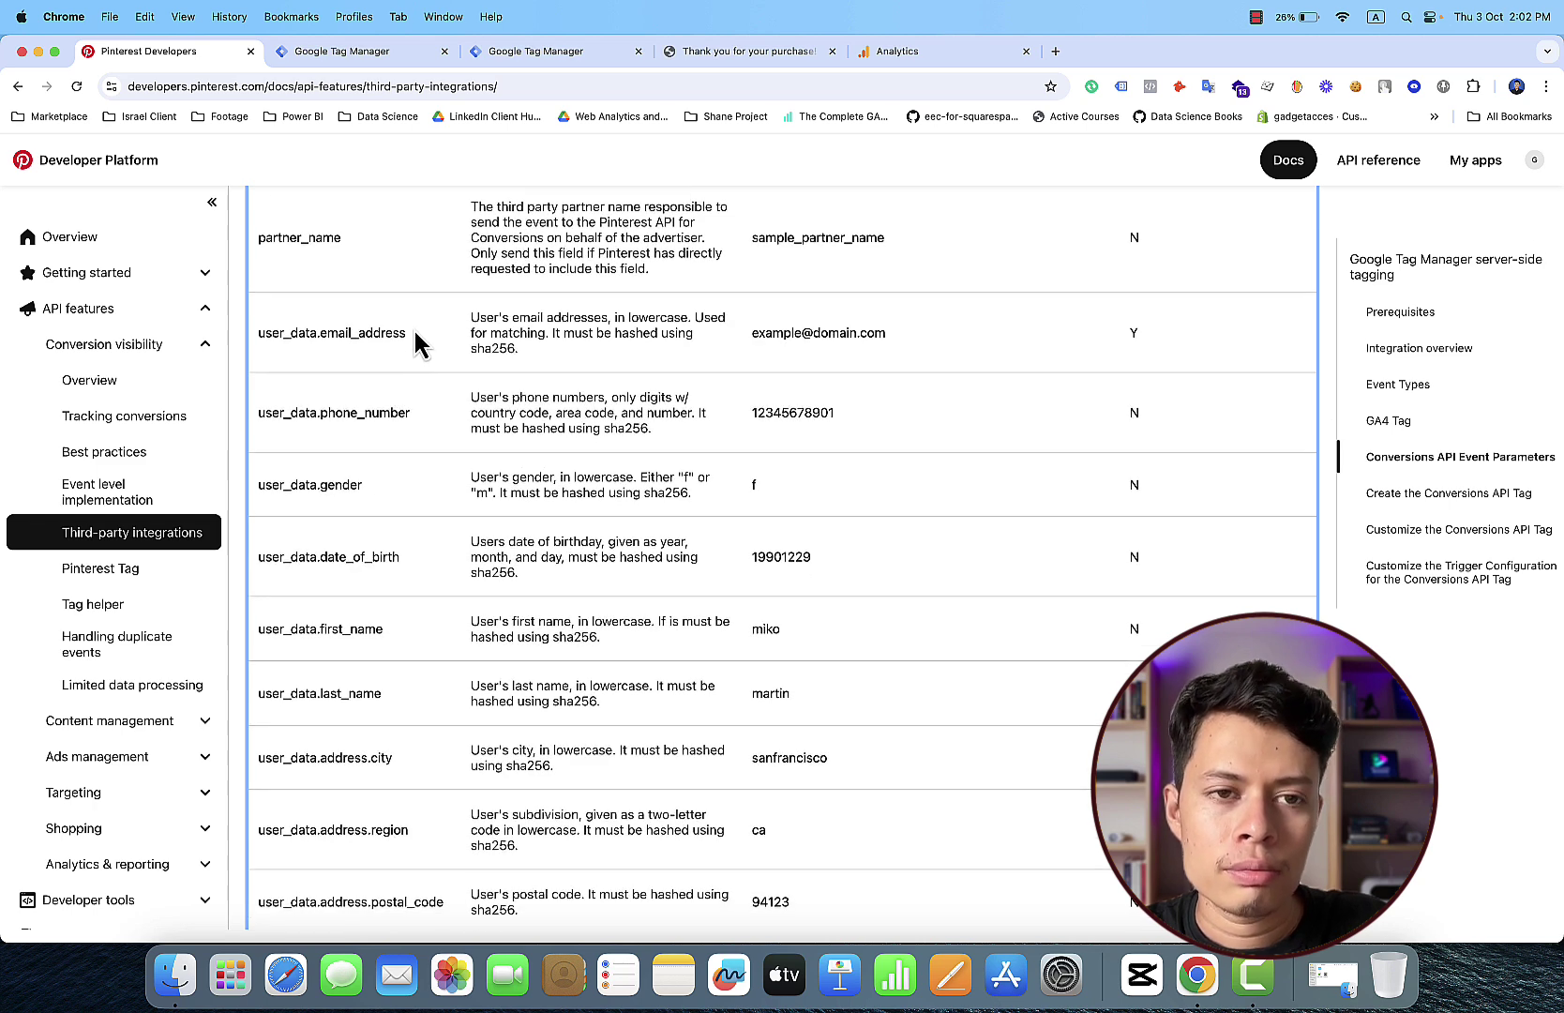
pyautogui.doubleClick(342, 334)
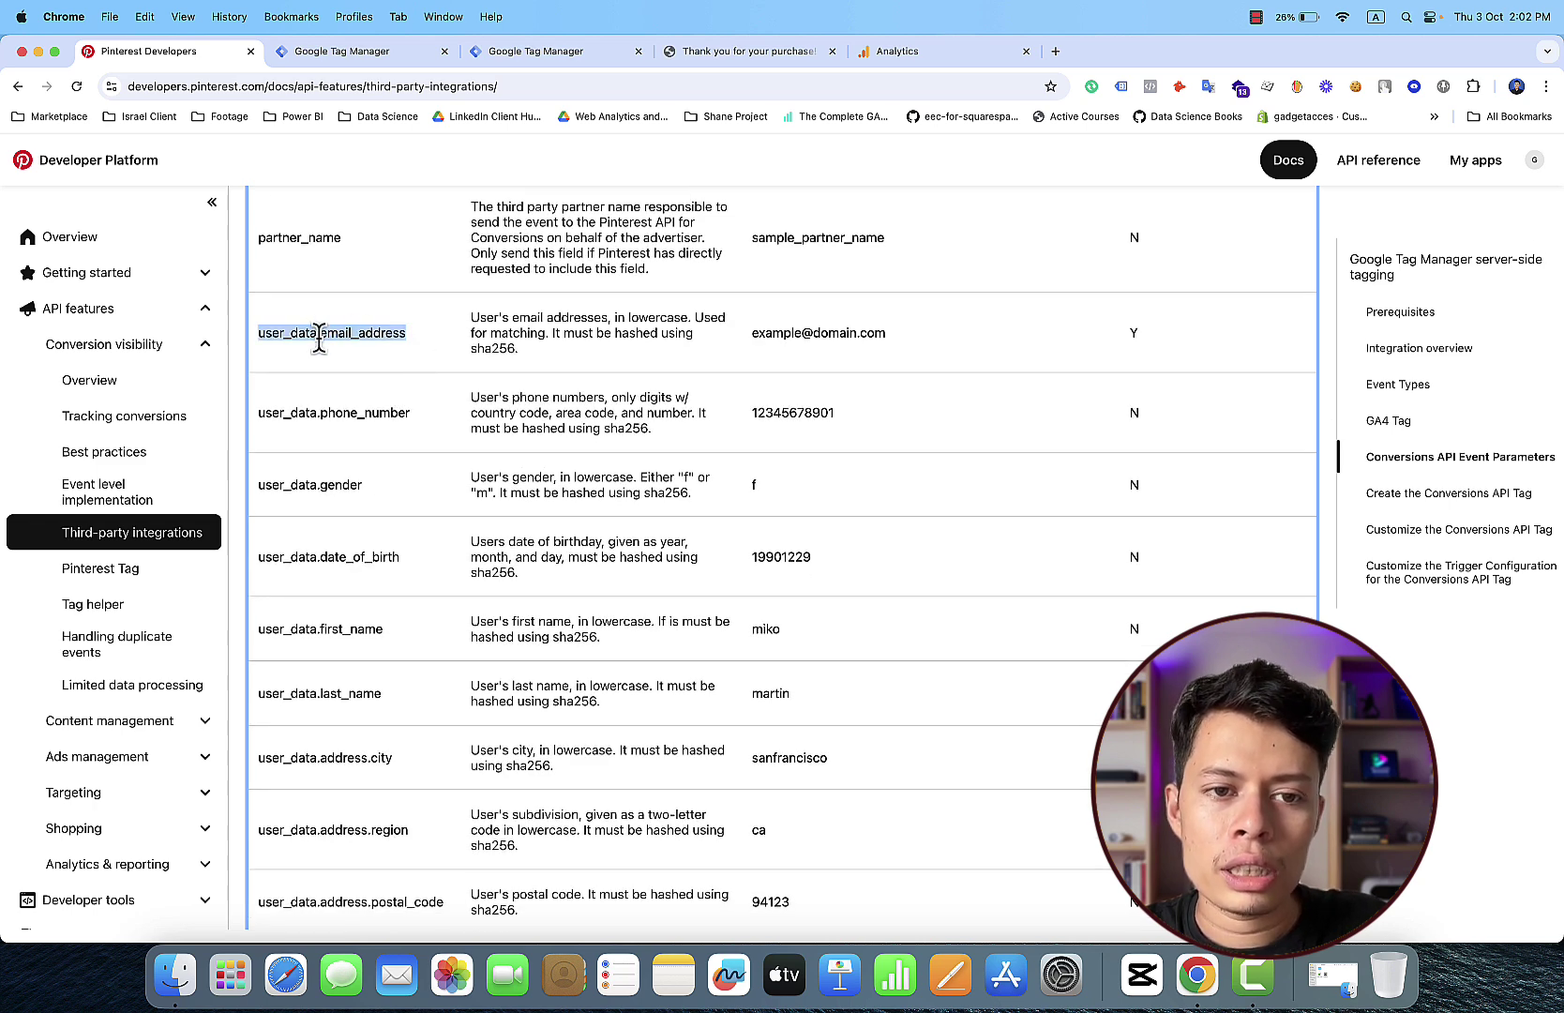
pyautogui.rightClick(319, 337)
pyautogui.click(351, 373)
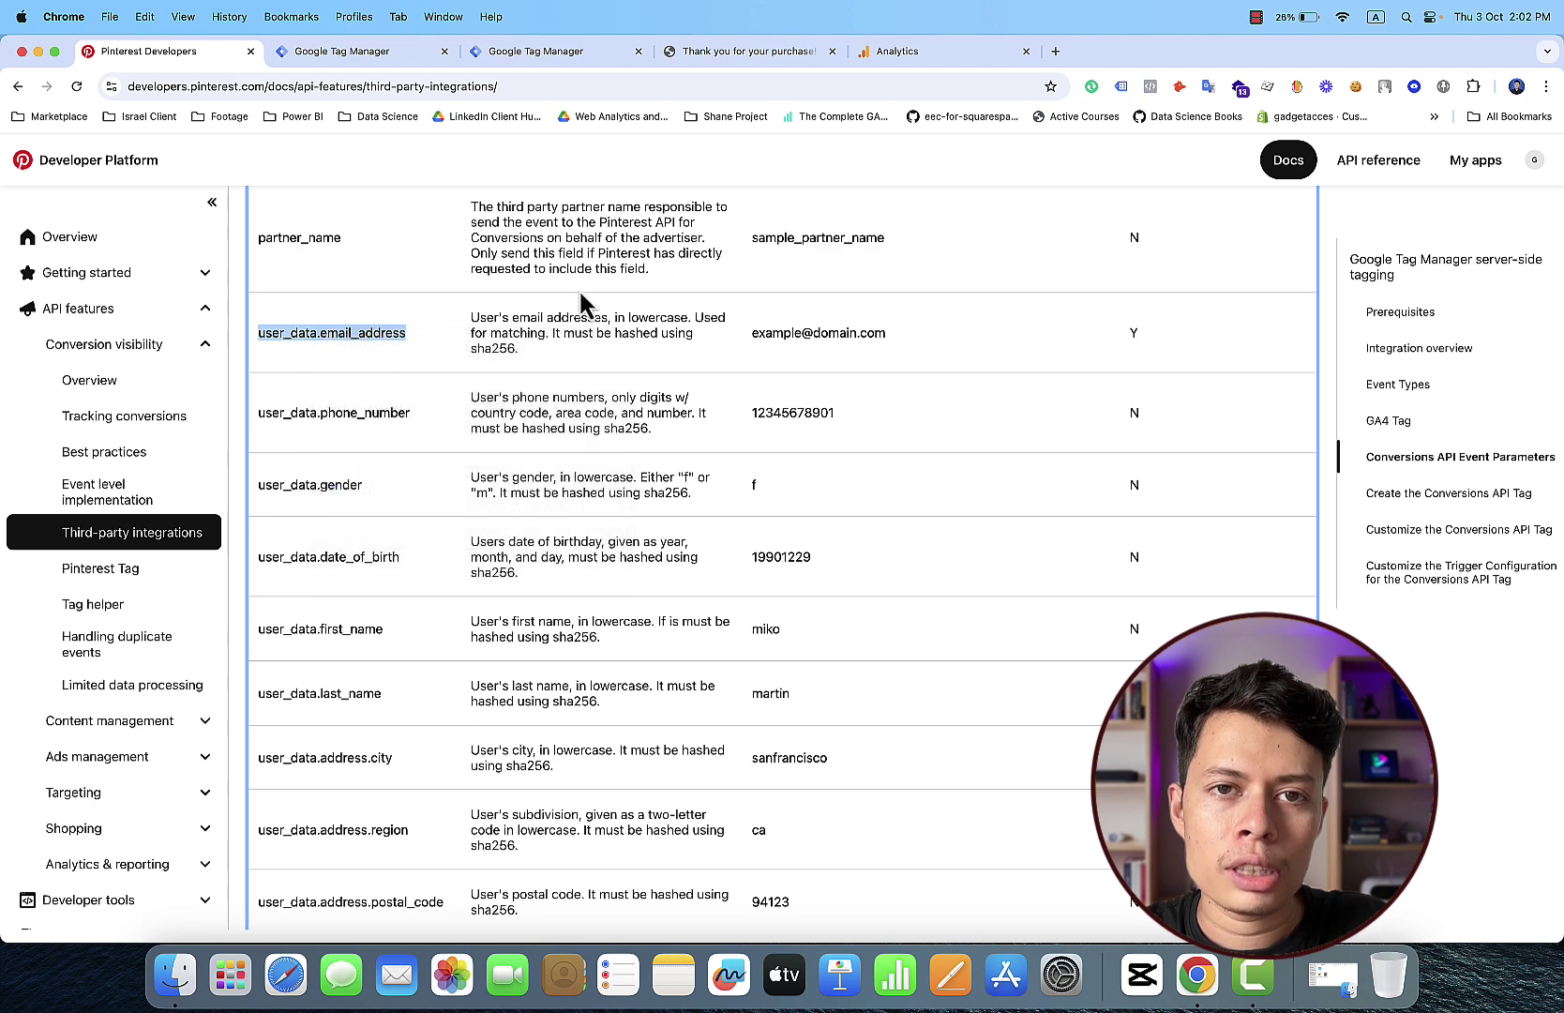
# Step: Return to the web container's purchase tag and paste user_data.email_address as the fourth event parameter name
pyautogui.click(542, 53)
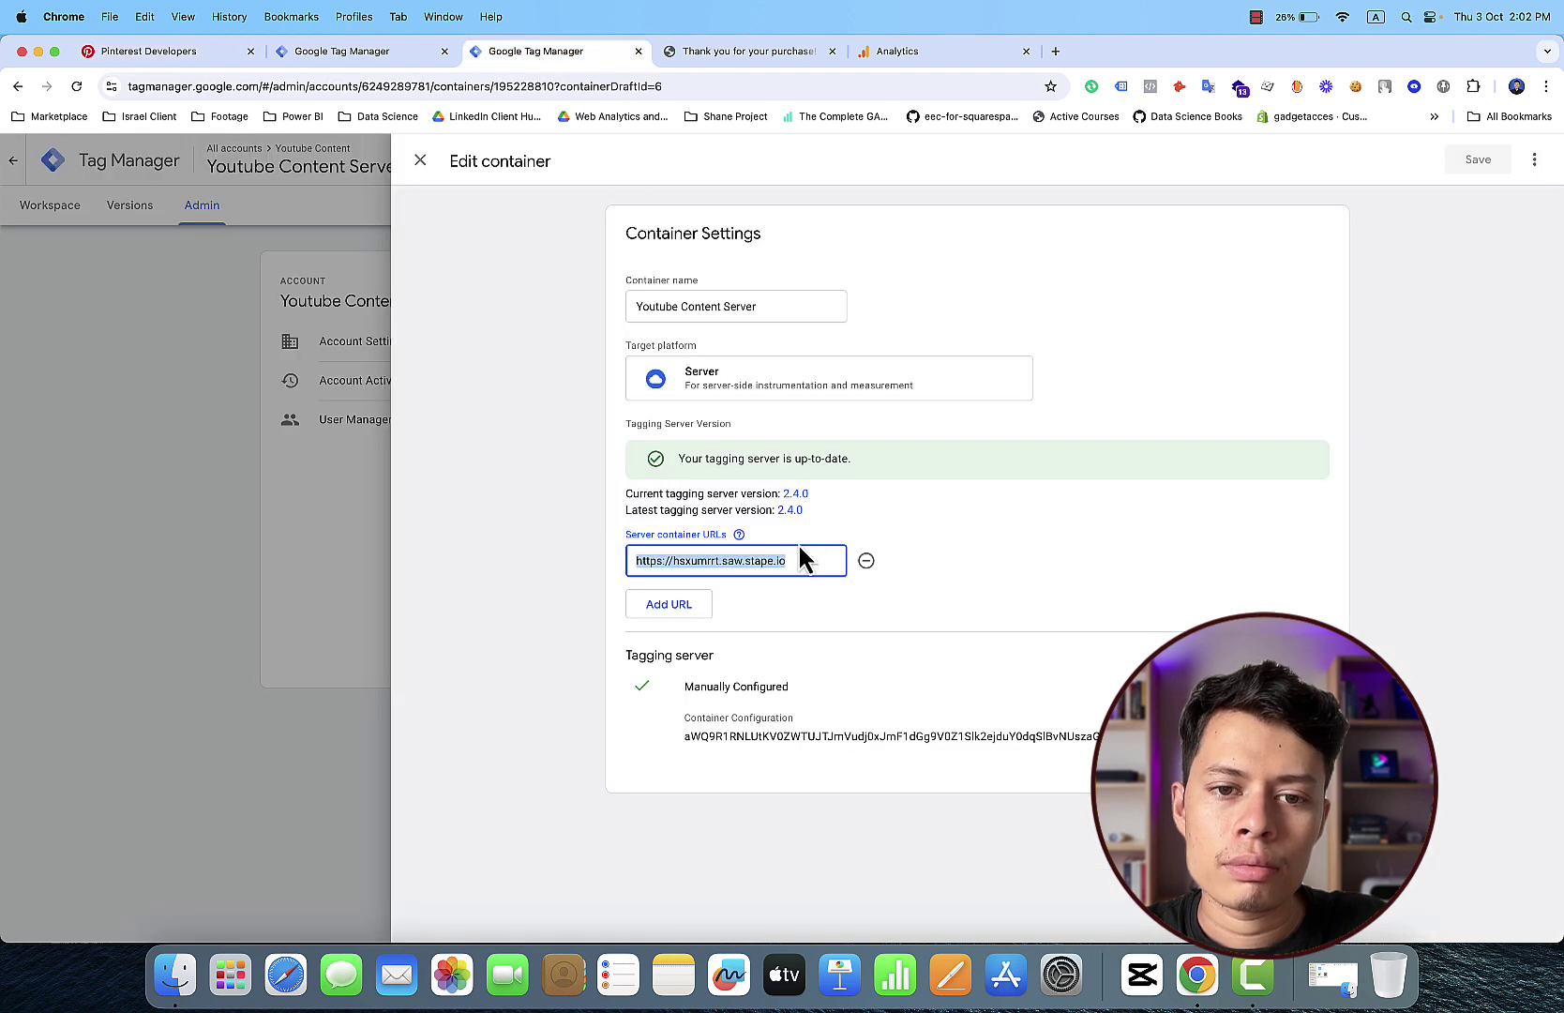
pyautogui.click(419, 54)
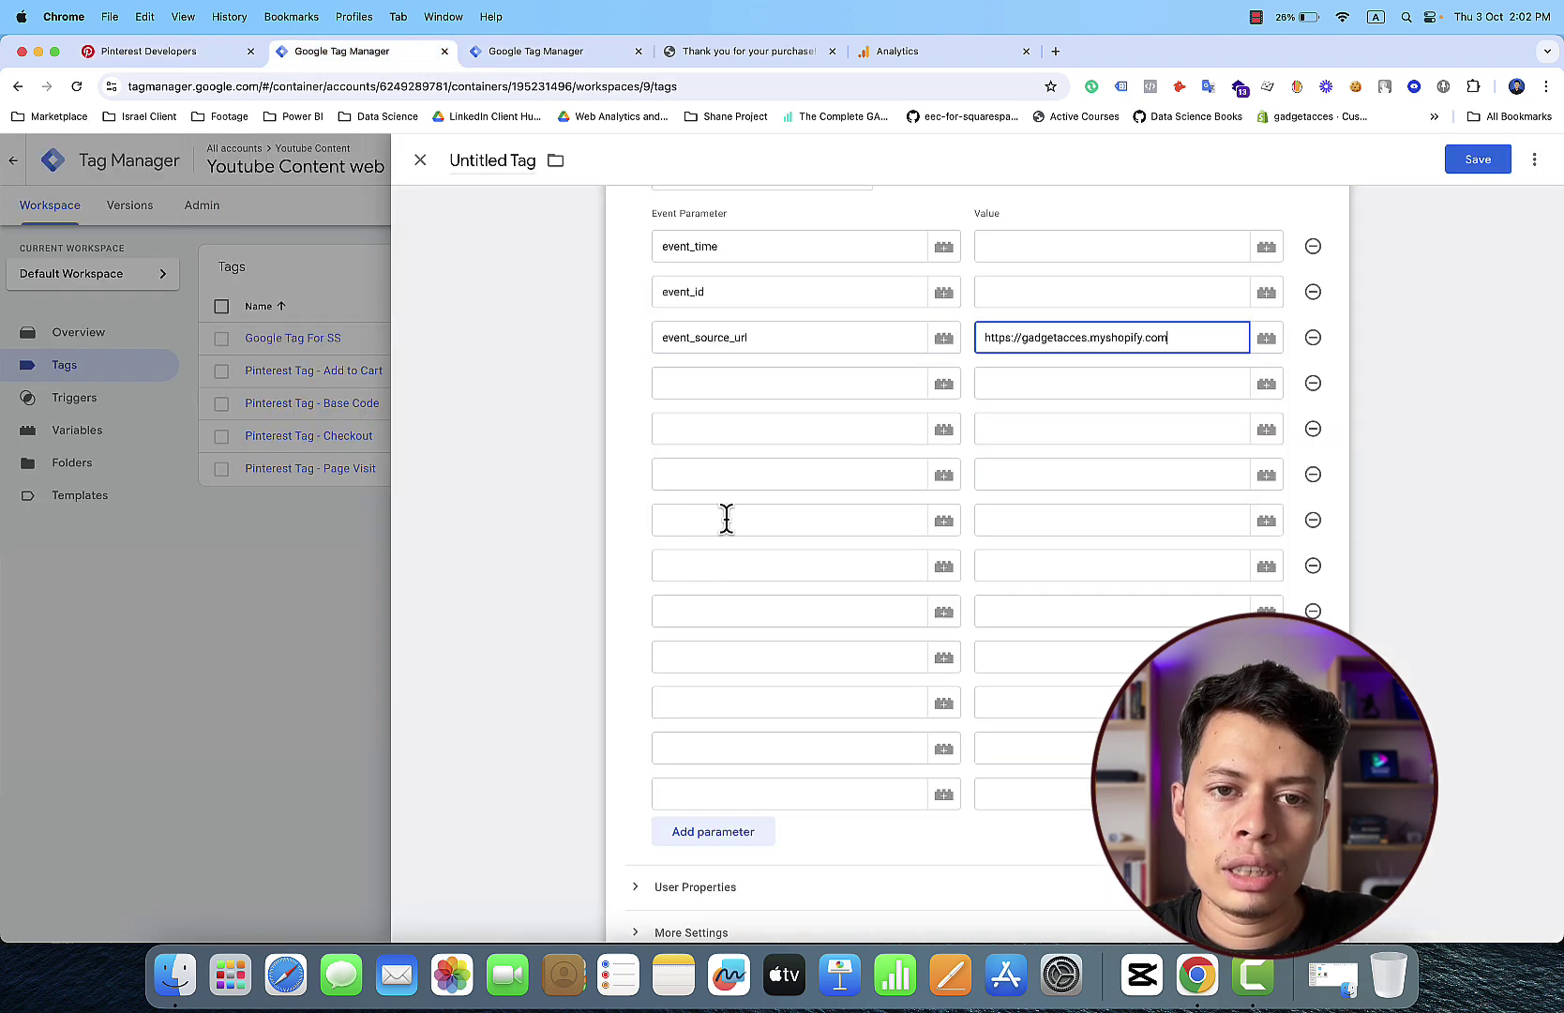
pyautogui.click(741, 383)
pyautogui.rightClick(742, 385)
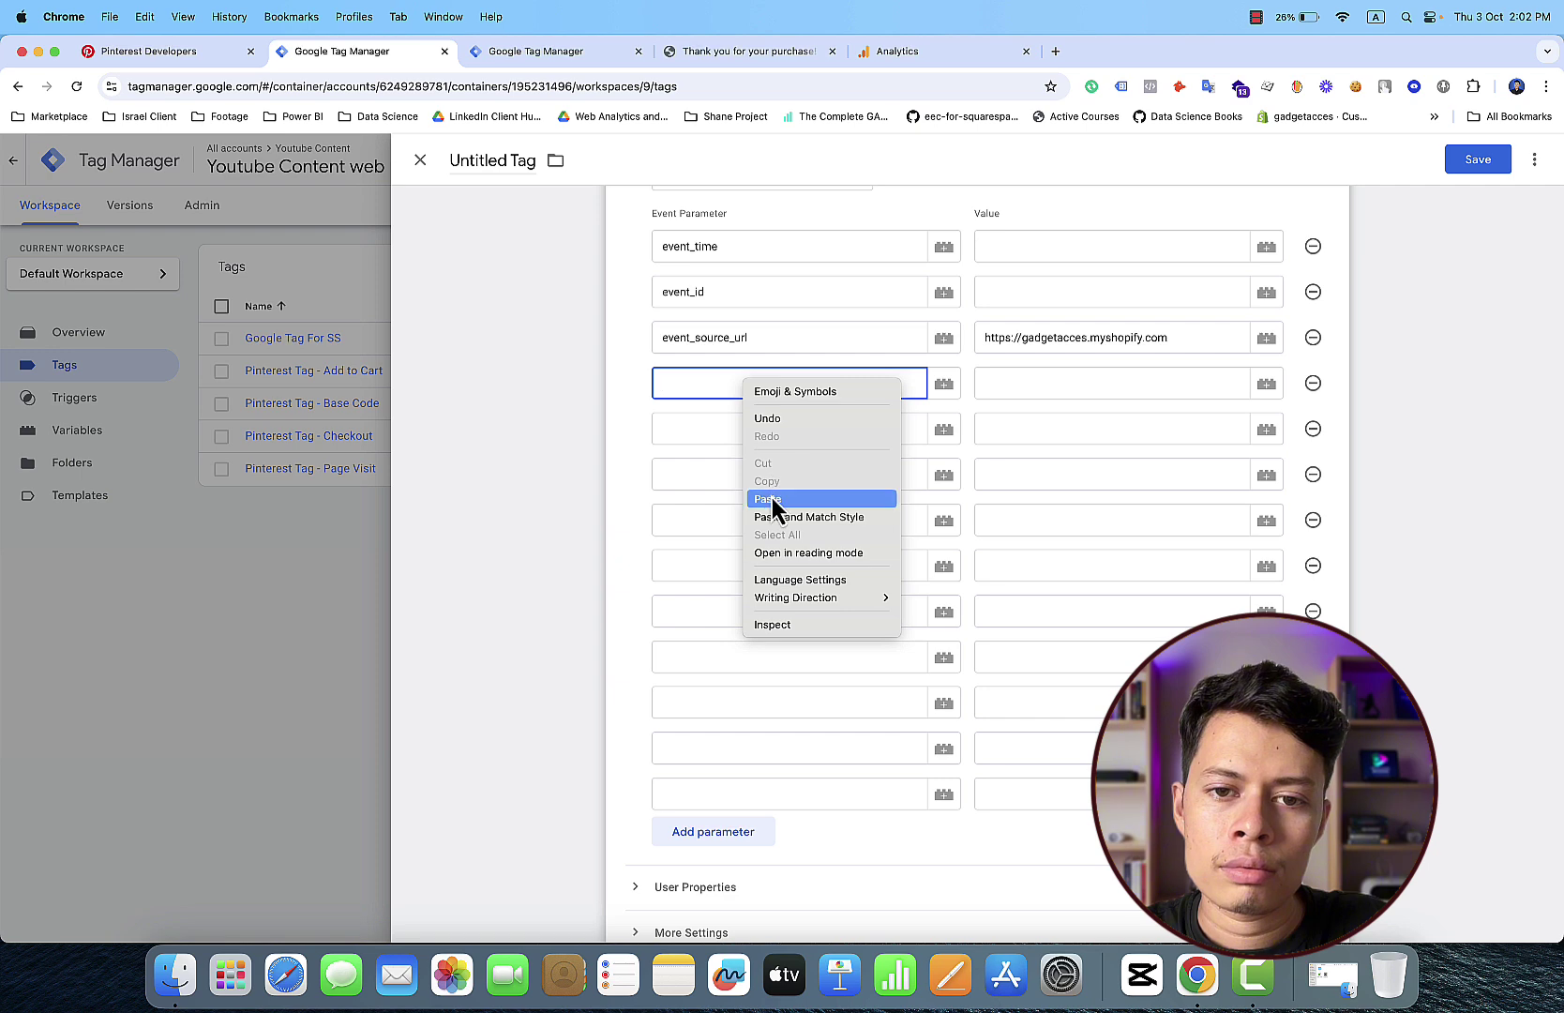
pyautogui.click(770, 497)
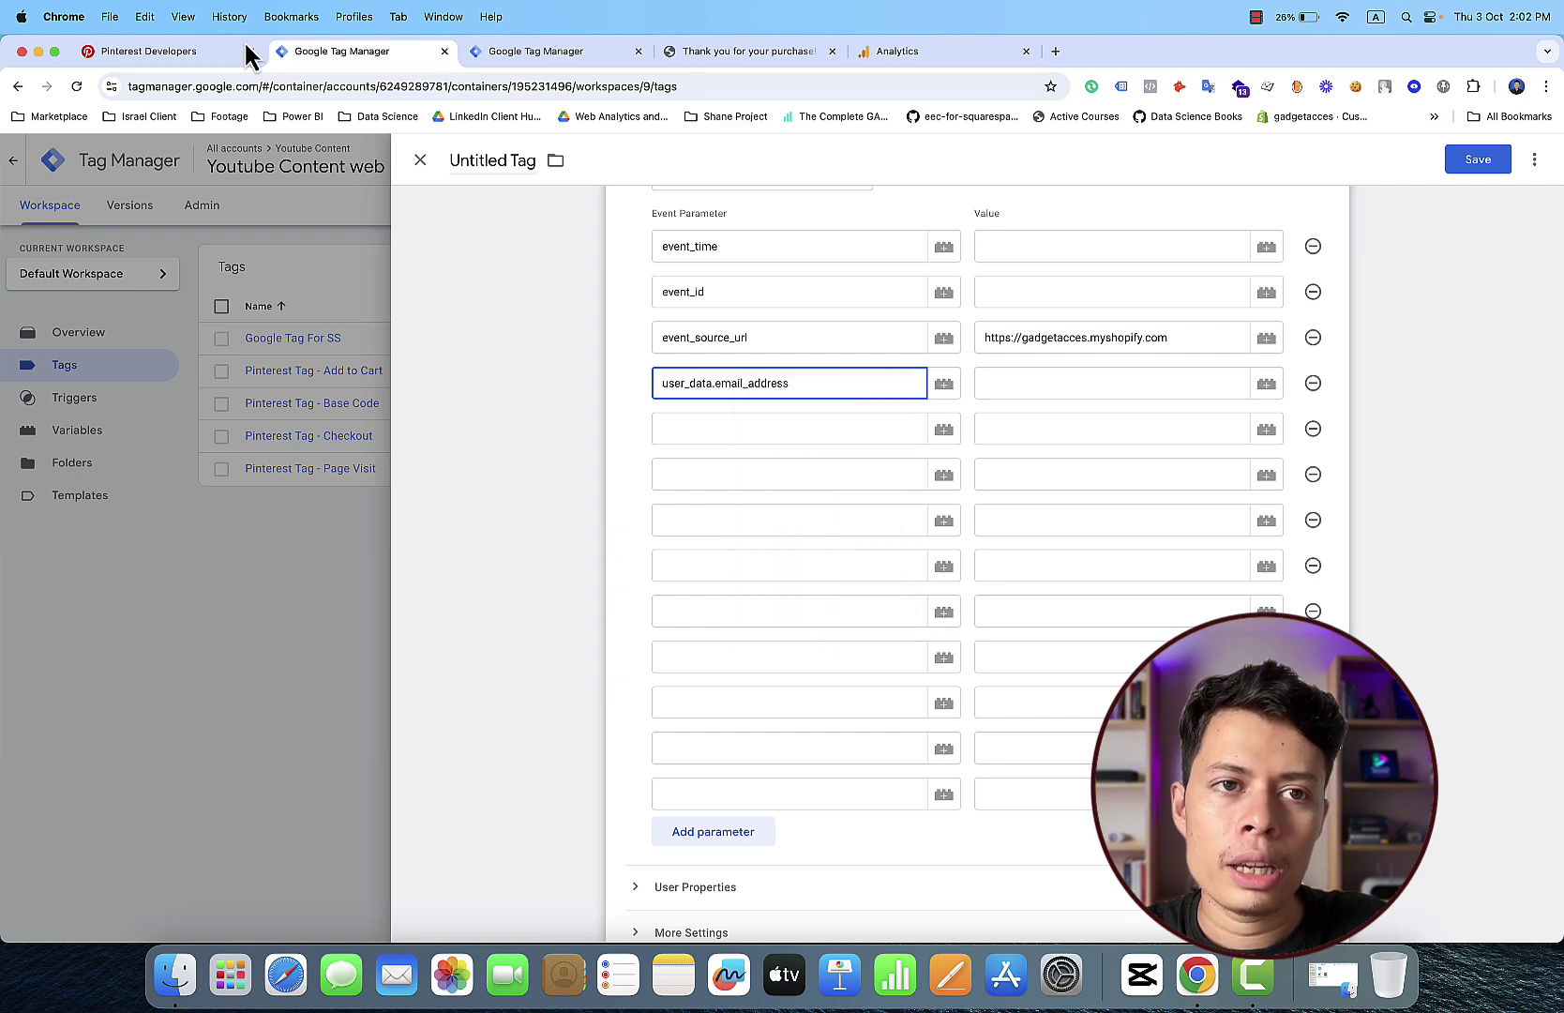
# Step: Go back to the Pinterest Developers documentation and locate the user_data.phone_number name for copying
pyautogui.click(183, 51)
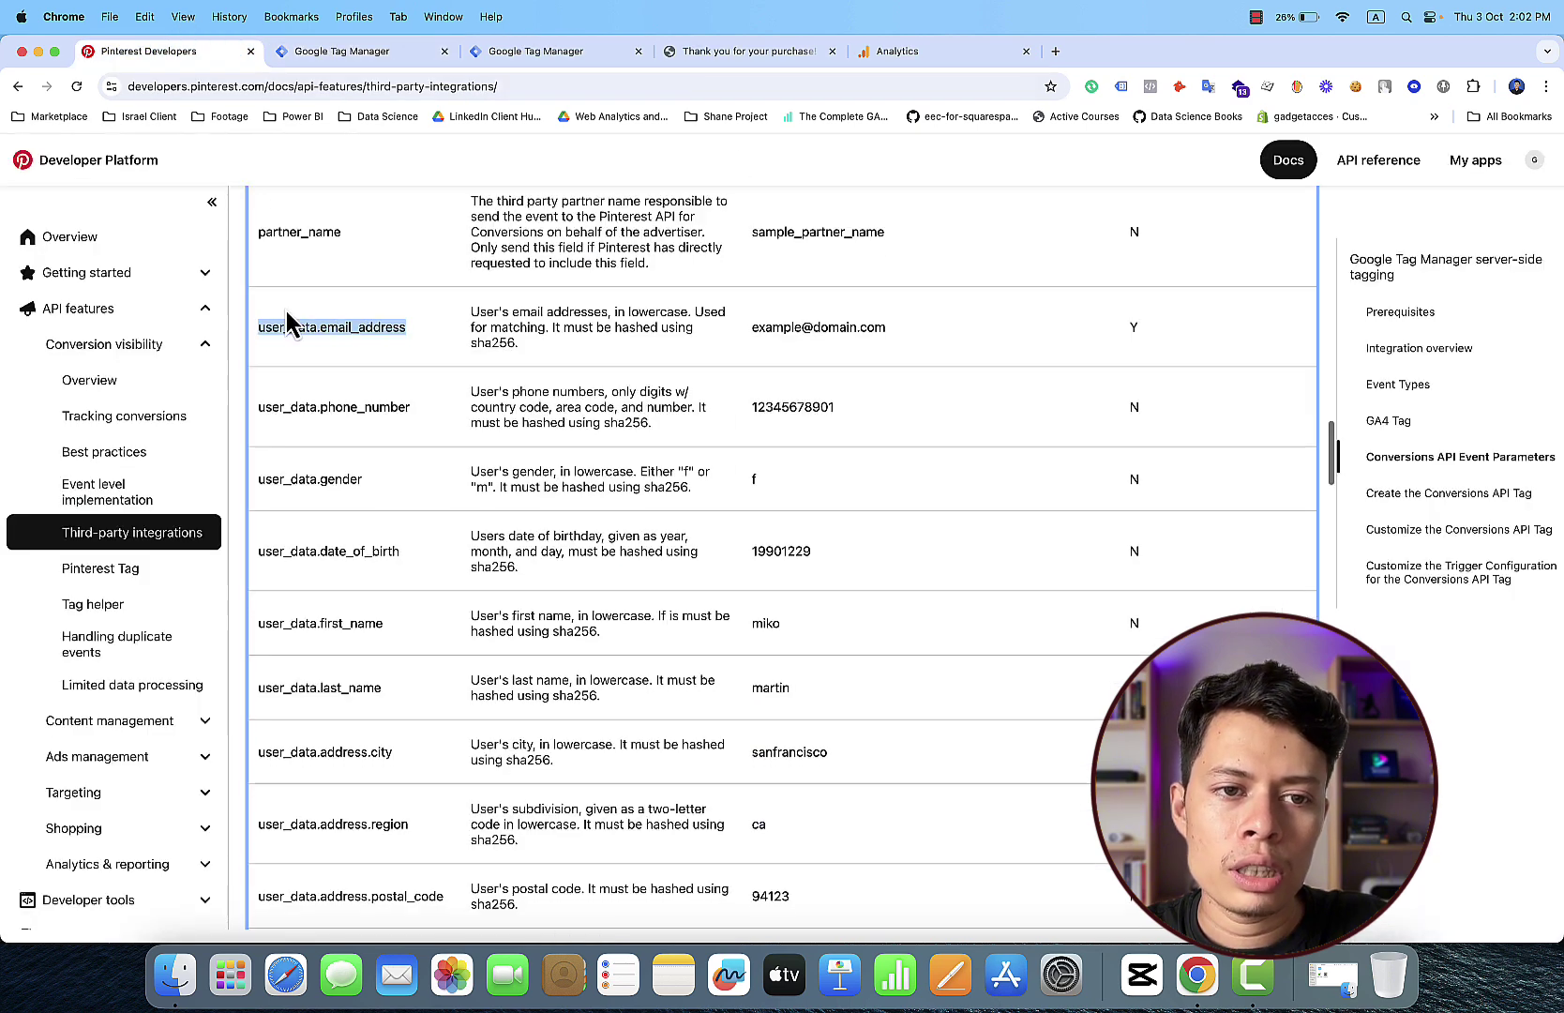
pyautogui.scroll(-1, 291, 323)
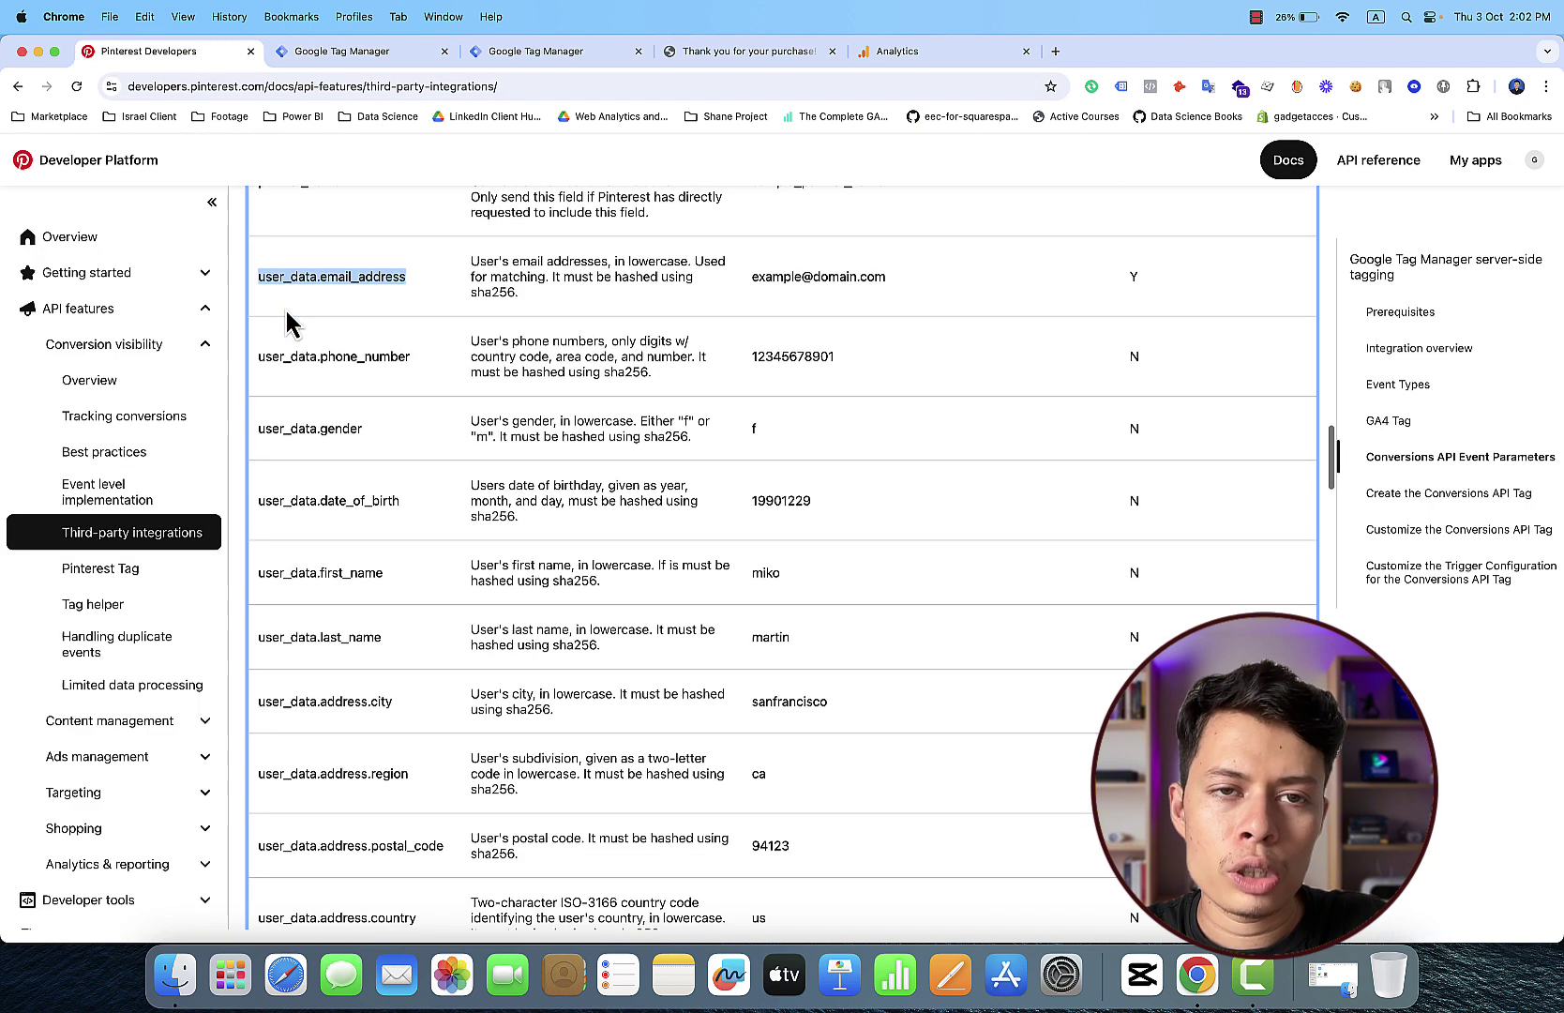
pyautogui.click(420, 368)
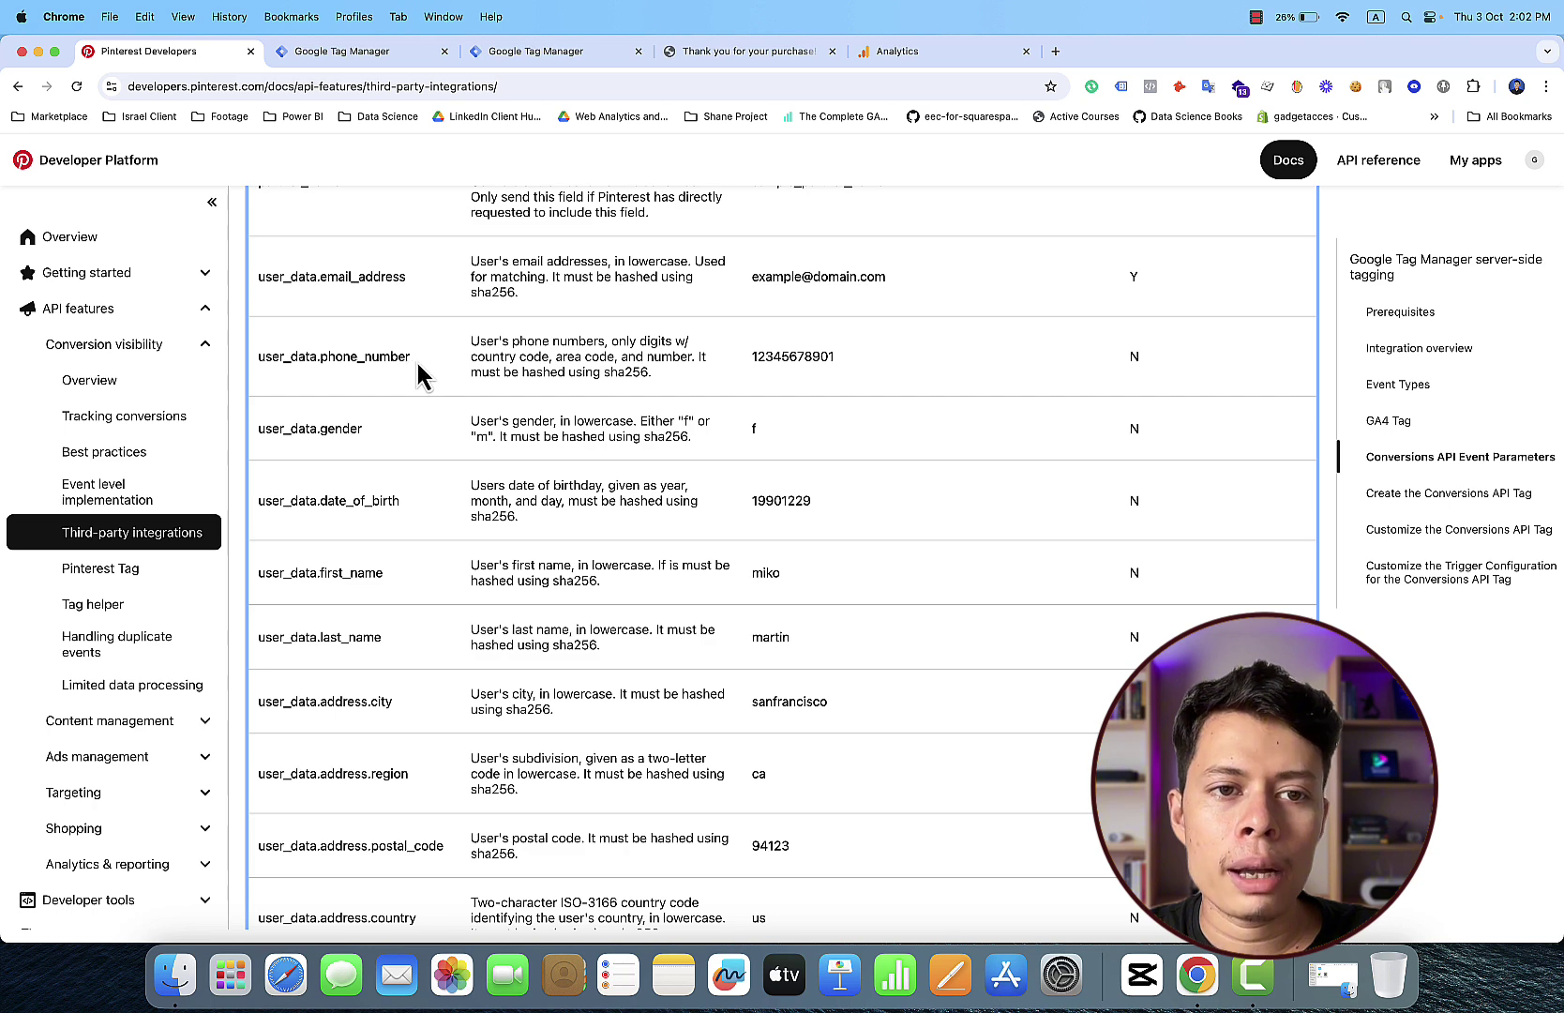
# Step: Copy the parameter name user_data.first_name from the Conversions API event parameters table in the Pinterest documentation
pyautogui.moveTo(416, 366); pyautogui.dragTo(393, 364)
pyautogui.scroll(-1, 388, 413)
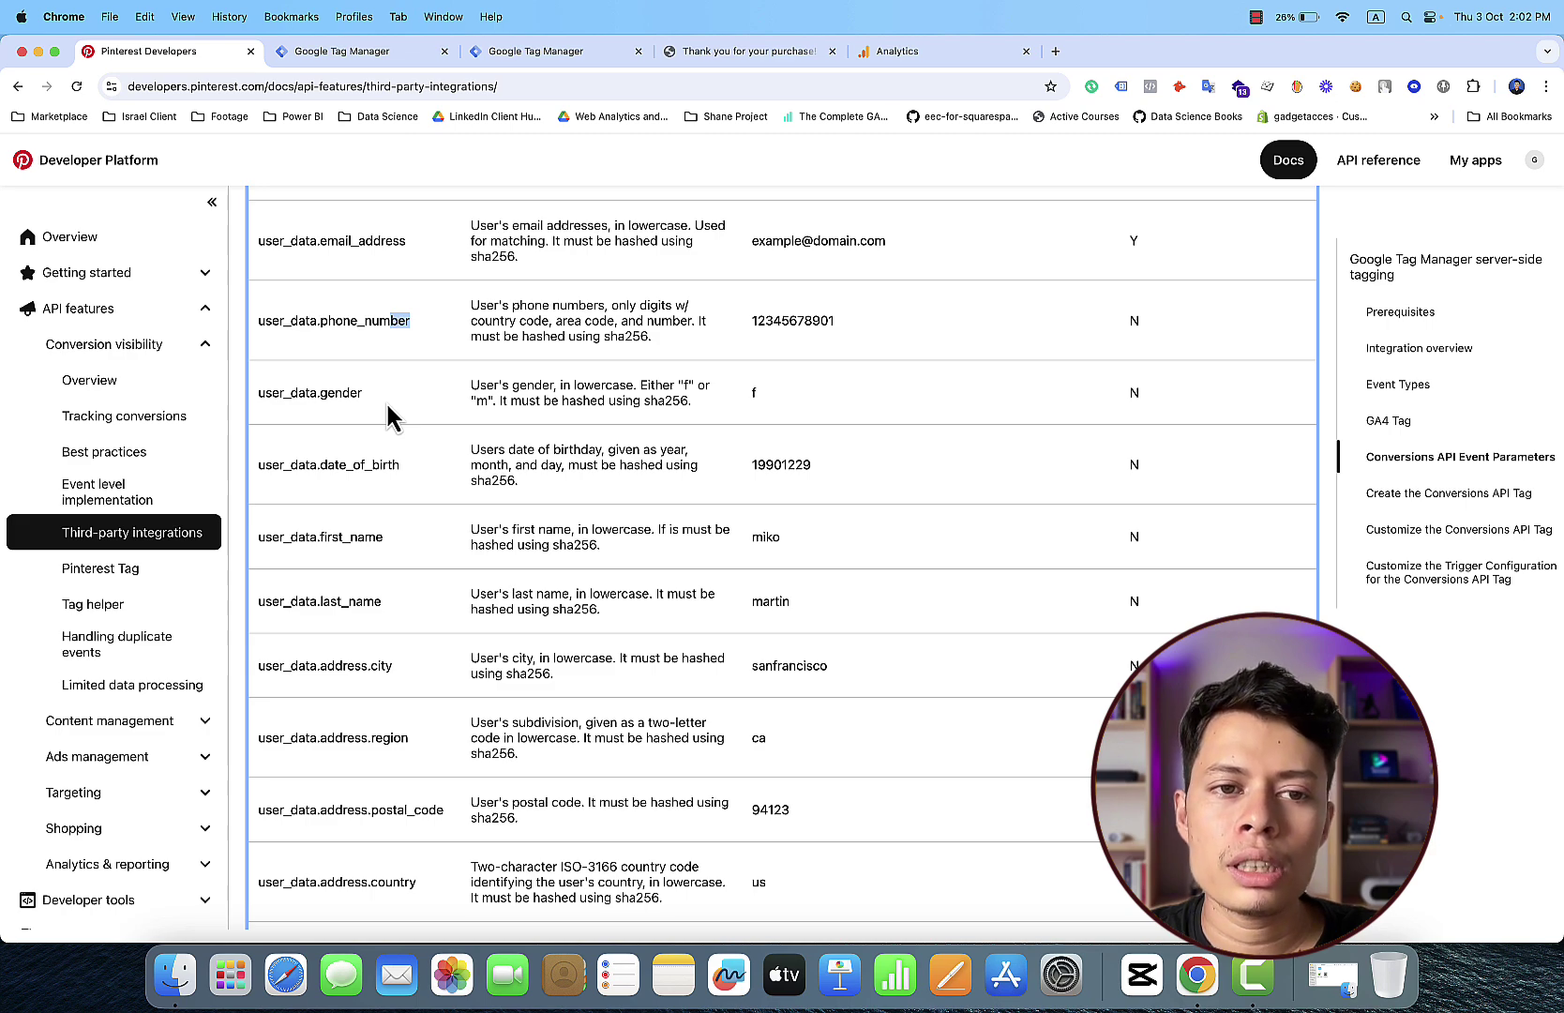
pyautogui.scroll(-1, 388, 406)
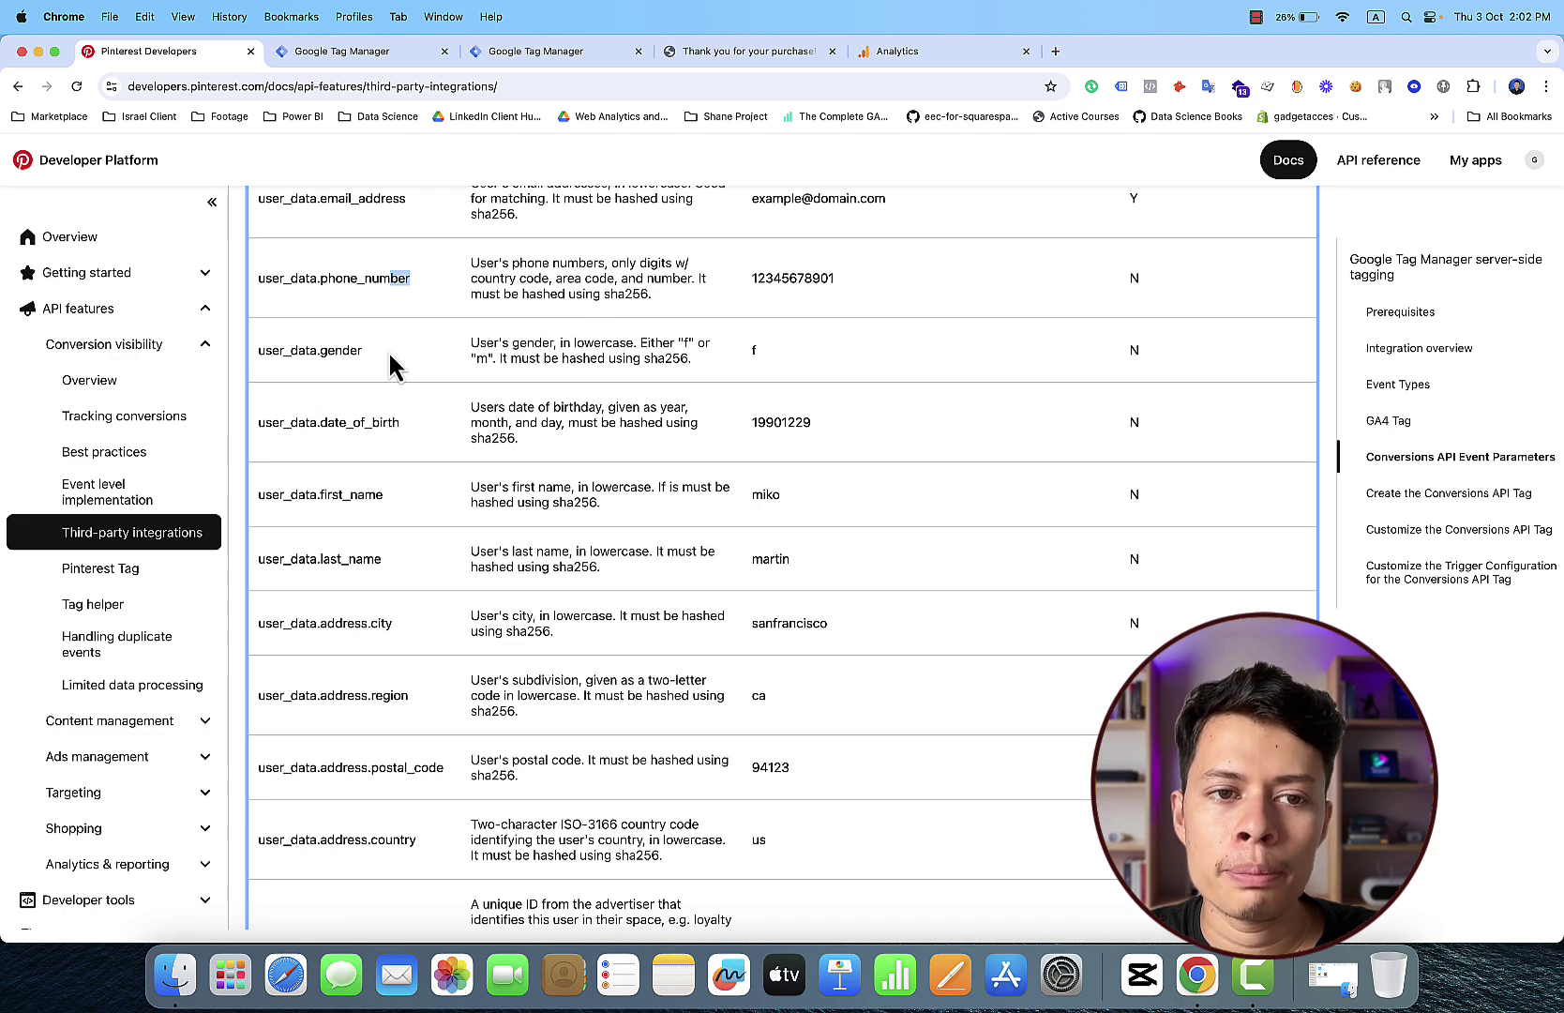
pyautogui.scroll(-3, 392, 363)
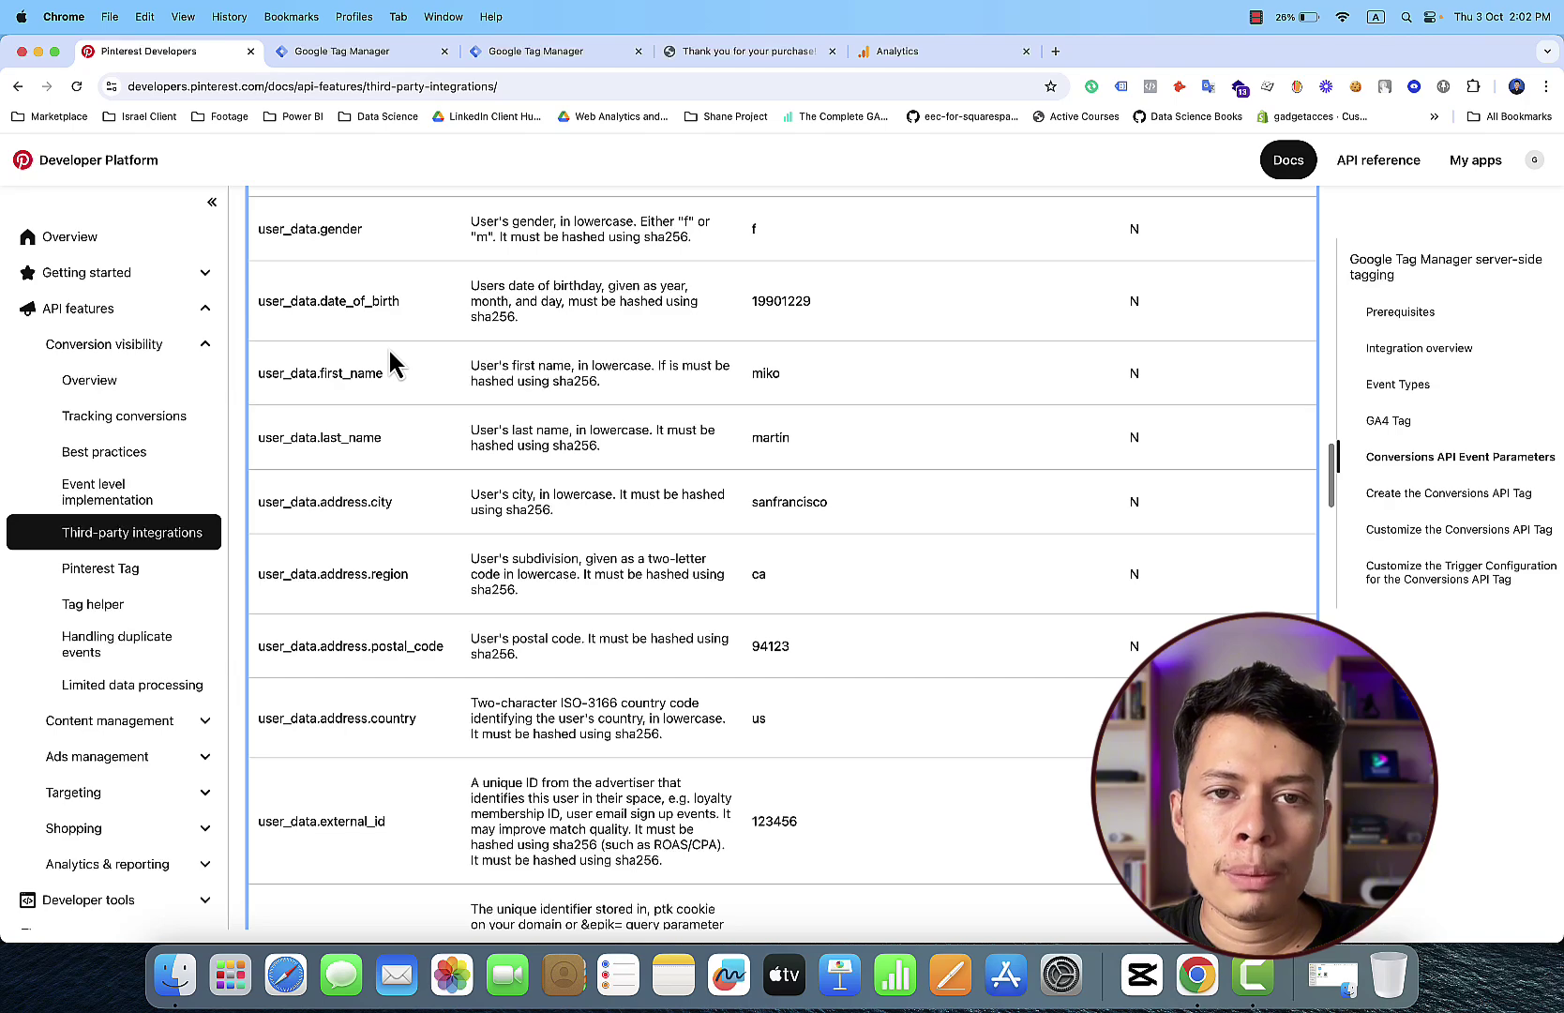
pyautogui.scroll(-1, 392, 361)
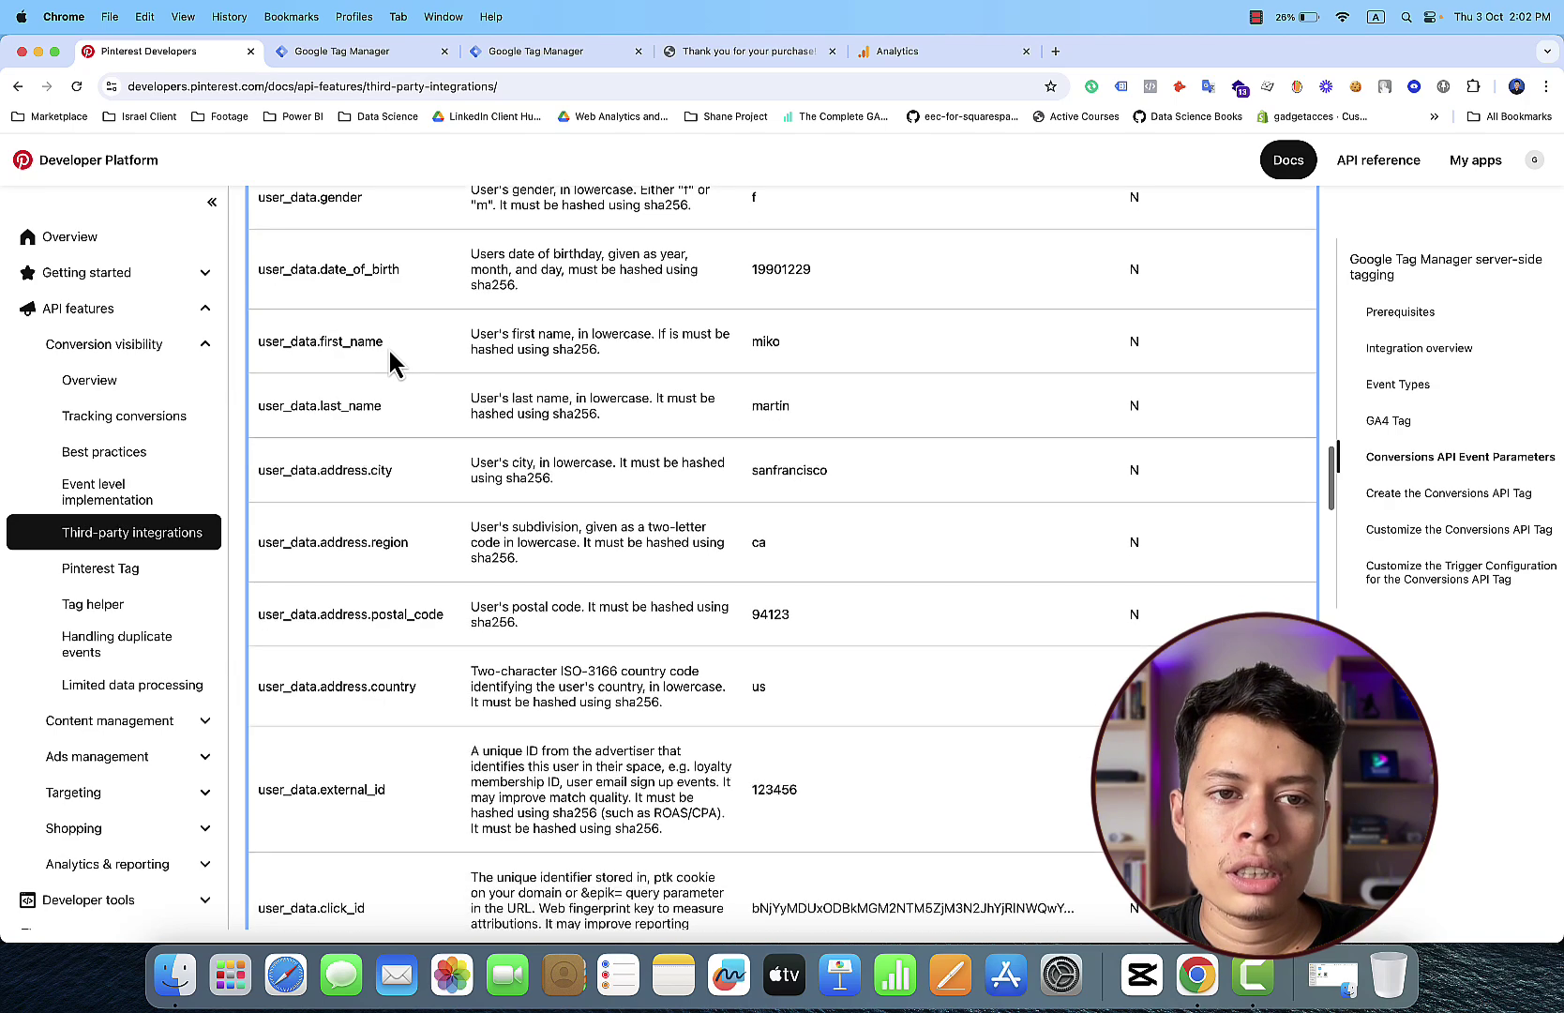
pyautogui.moveTo(384, 343); pyautogui.dragTo(259, 334)
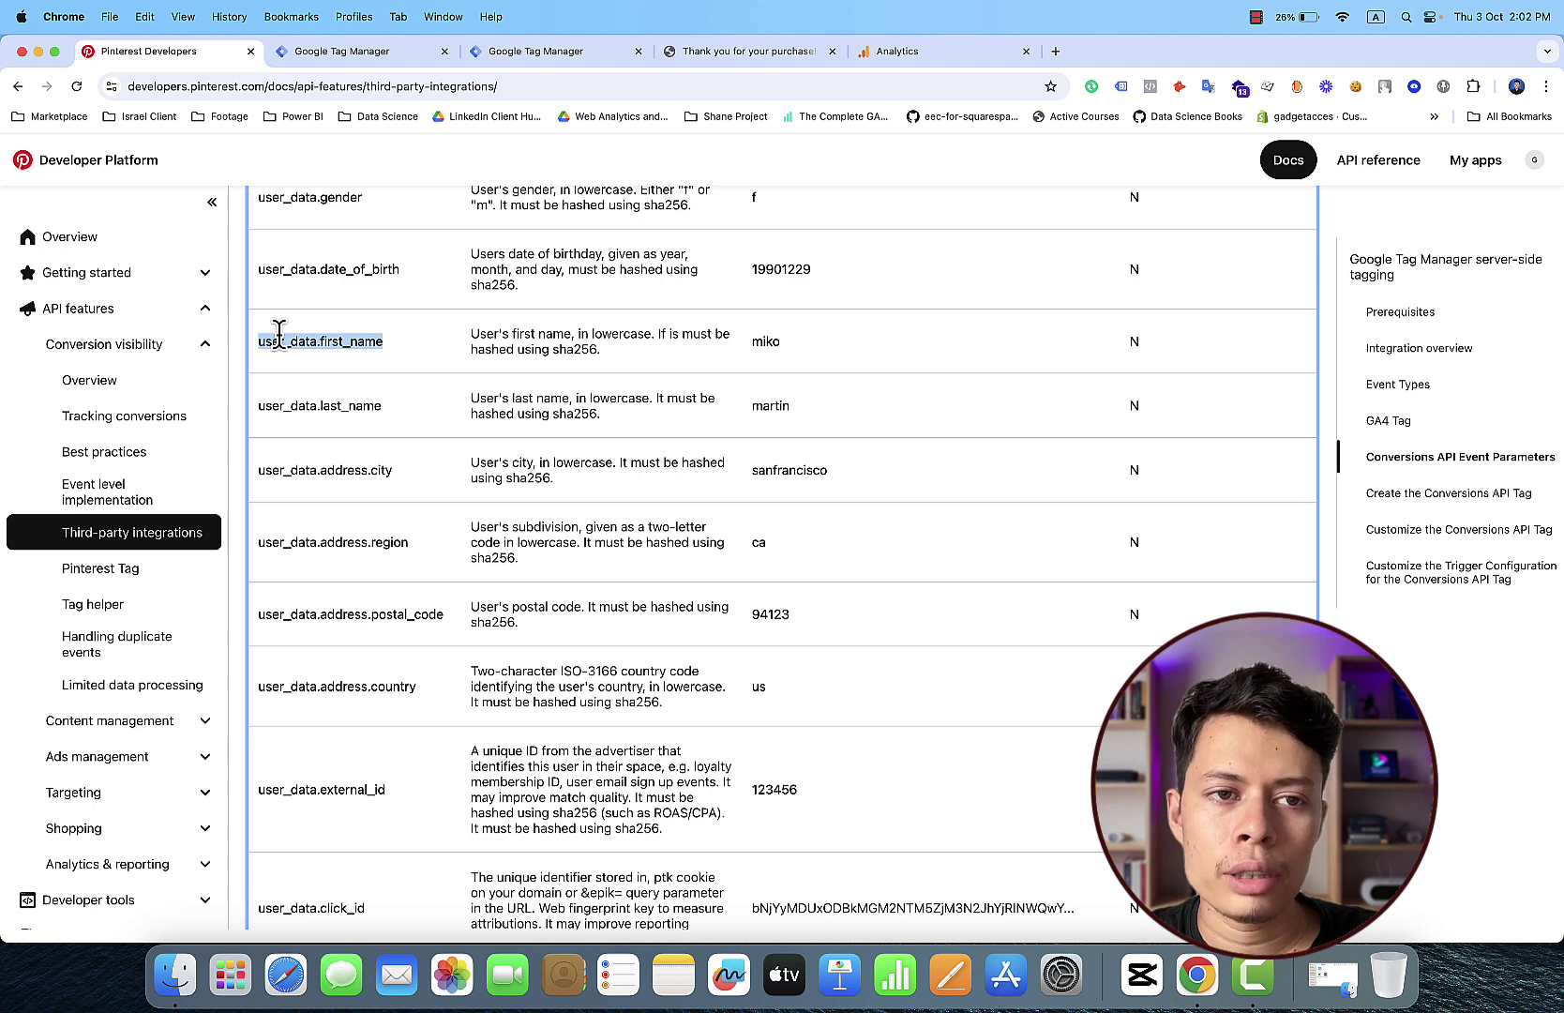
pyautogui.rightClick(281, 335)
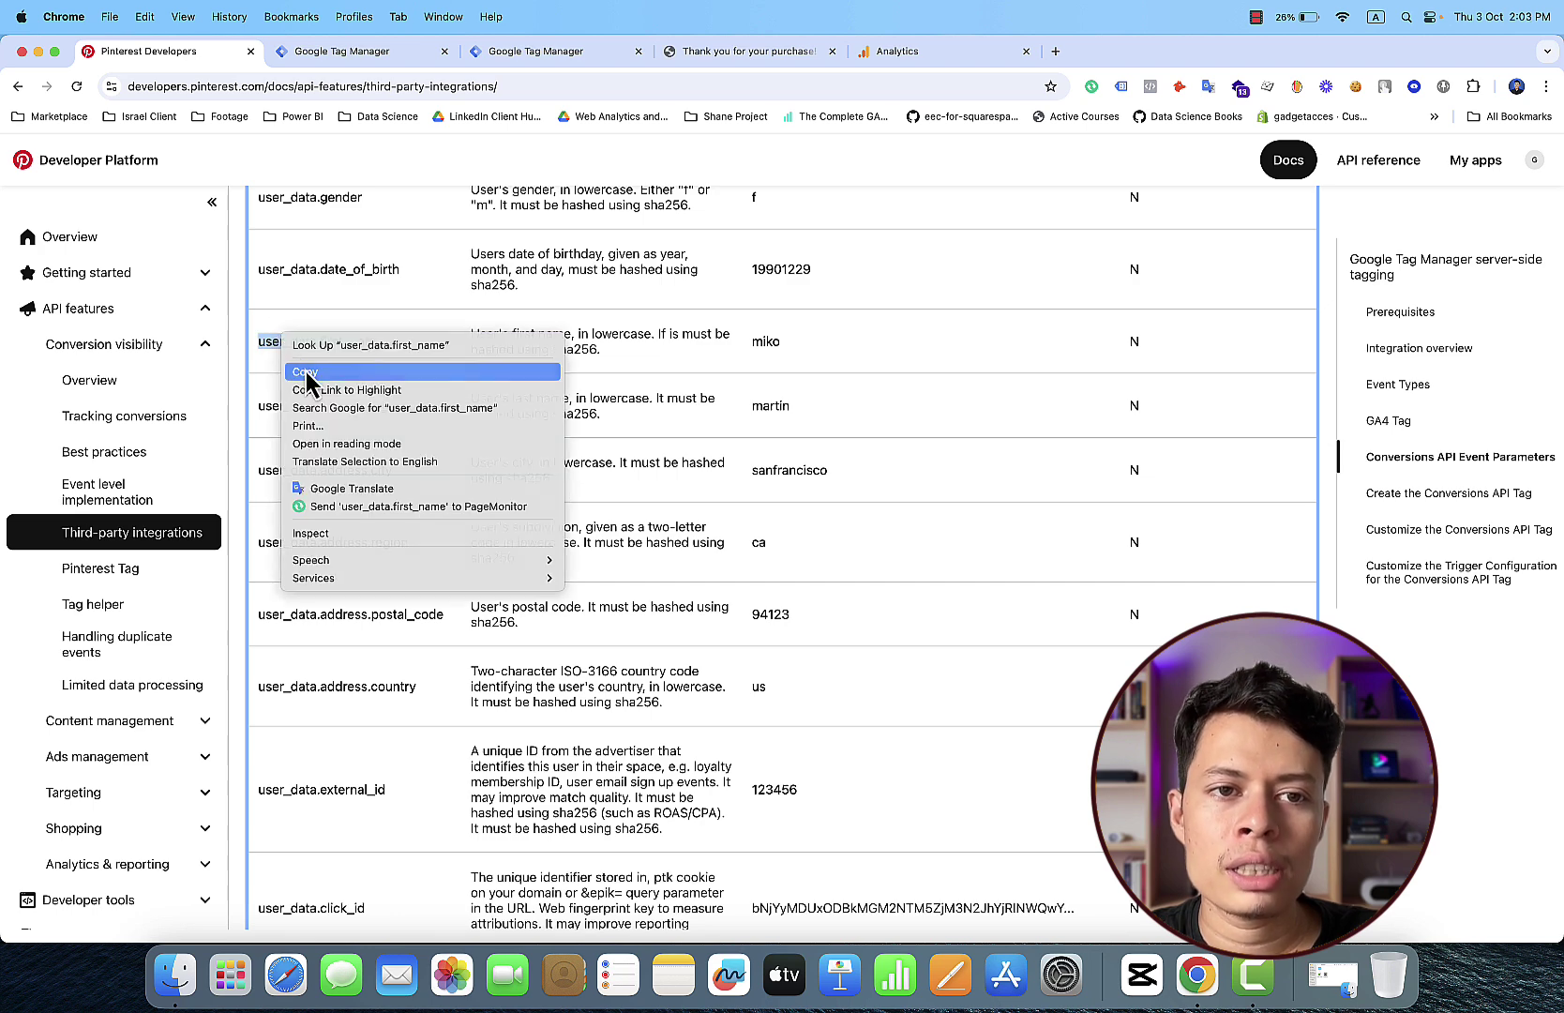
pyautogui.click(306, 373)
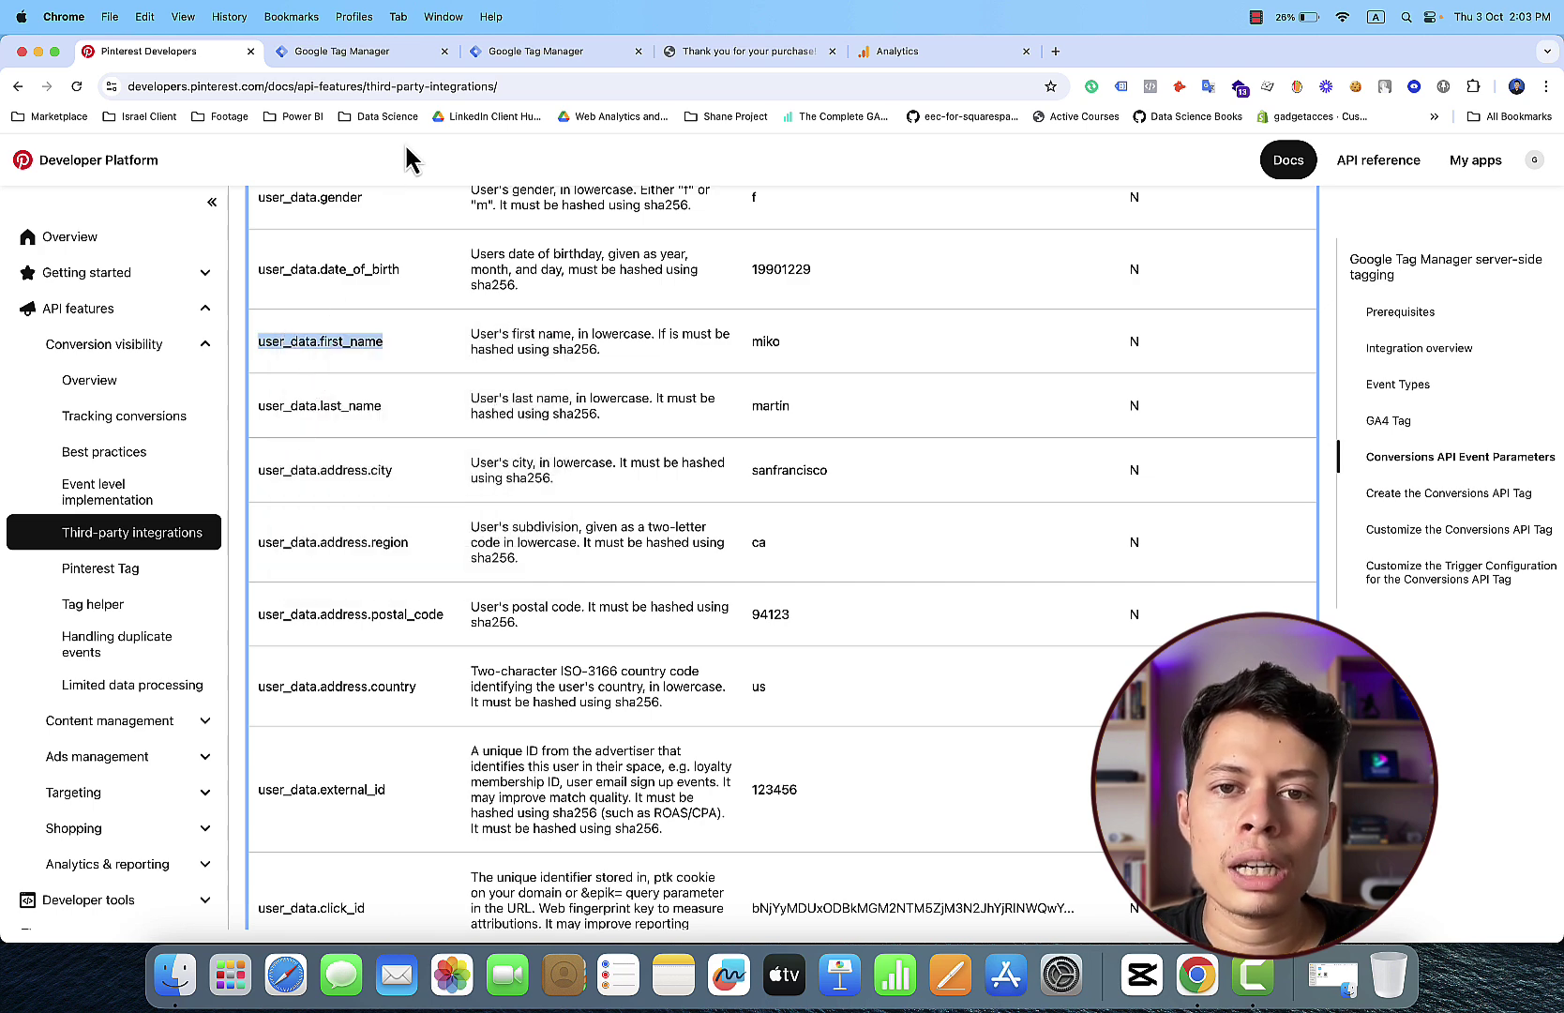
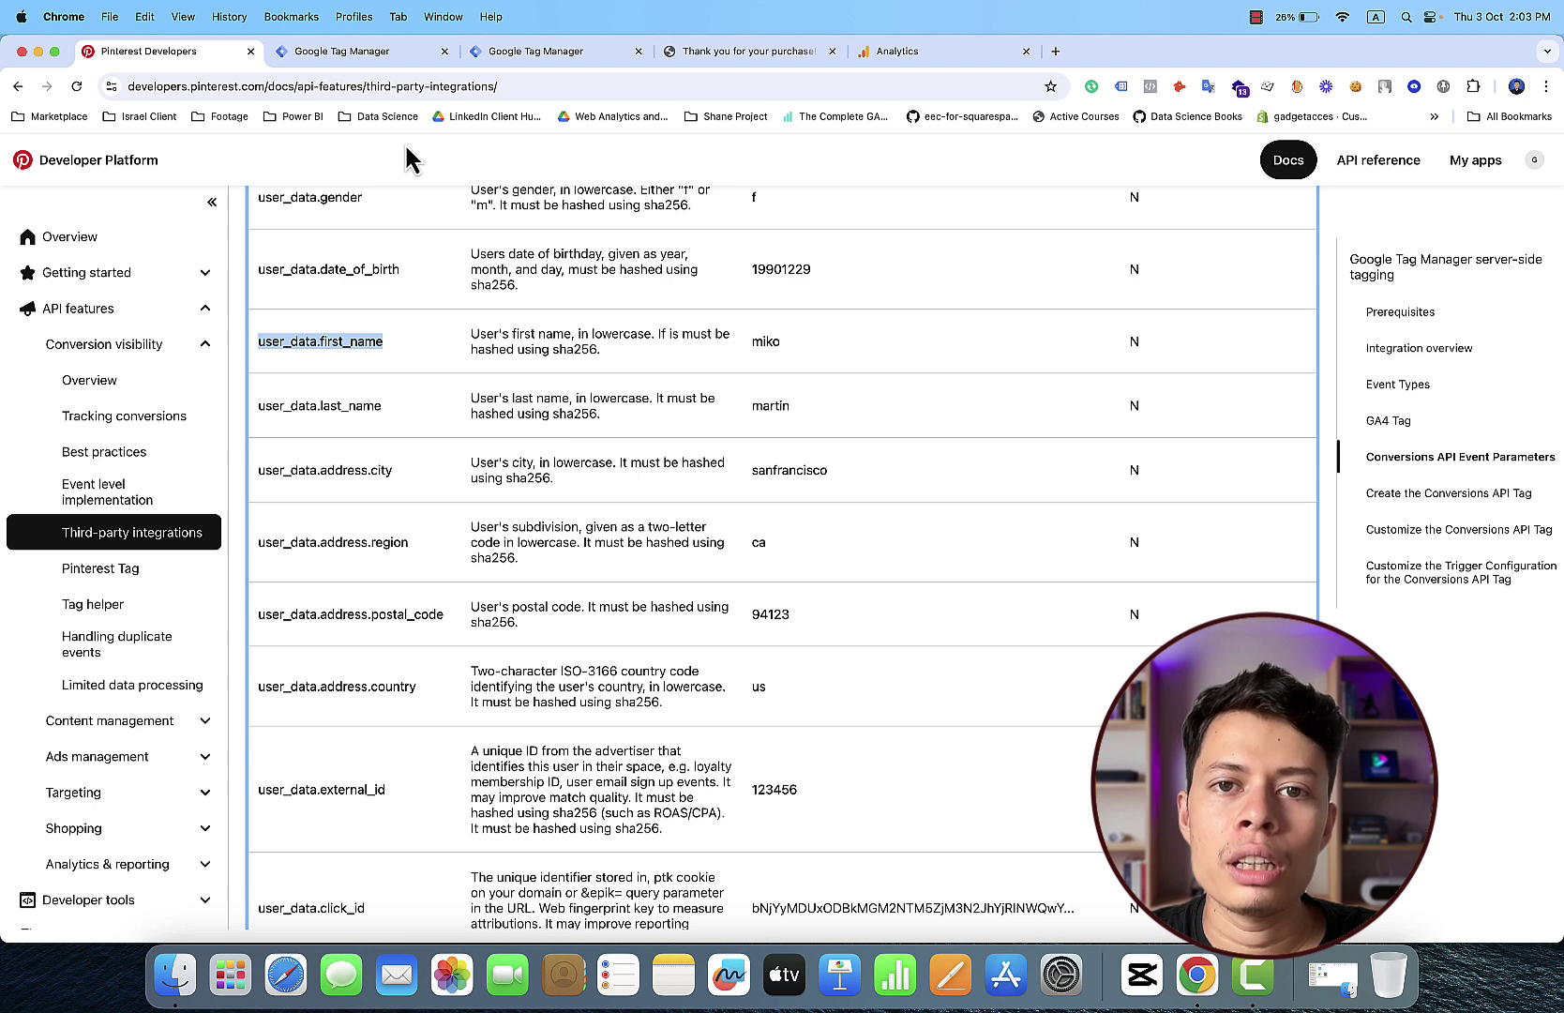
# Step: Switch to the untitled tag in Google Tag Manager and paste user_data.first_name as the event parameter below user_data.email_address
pyautogui.click(390, 59)
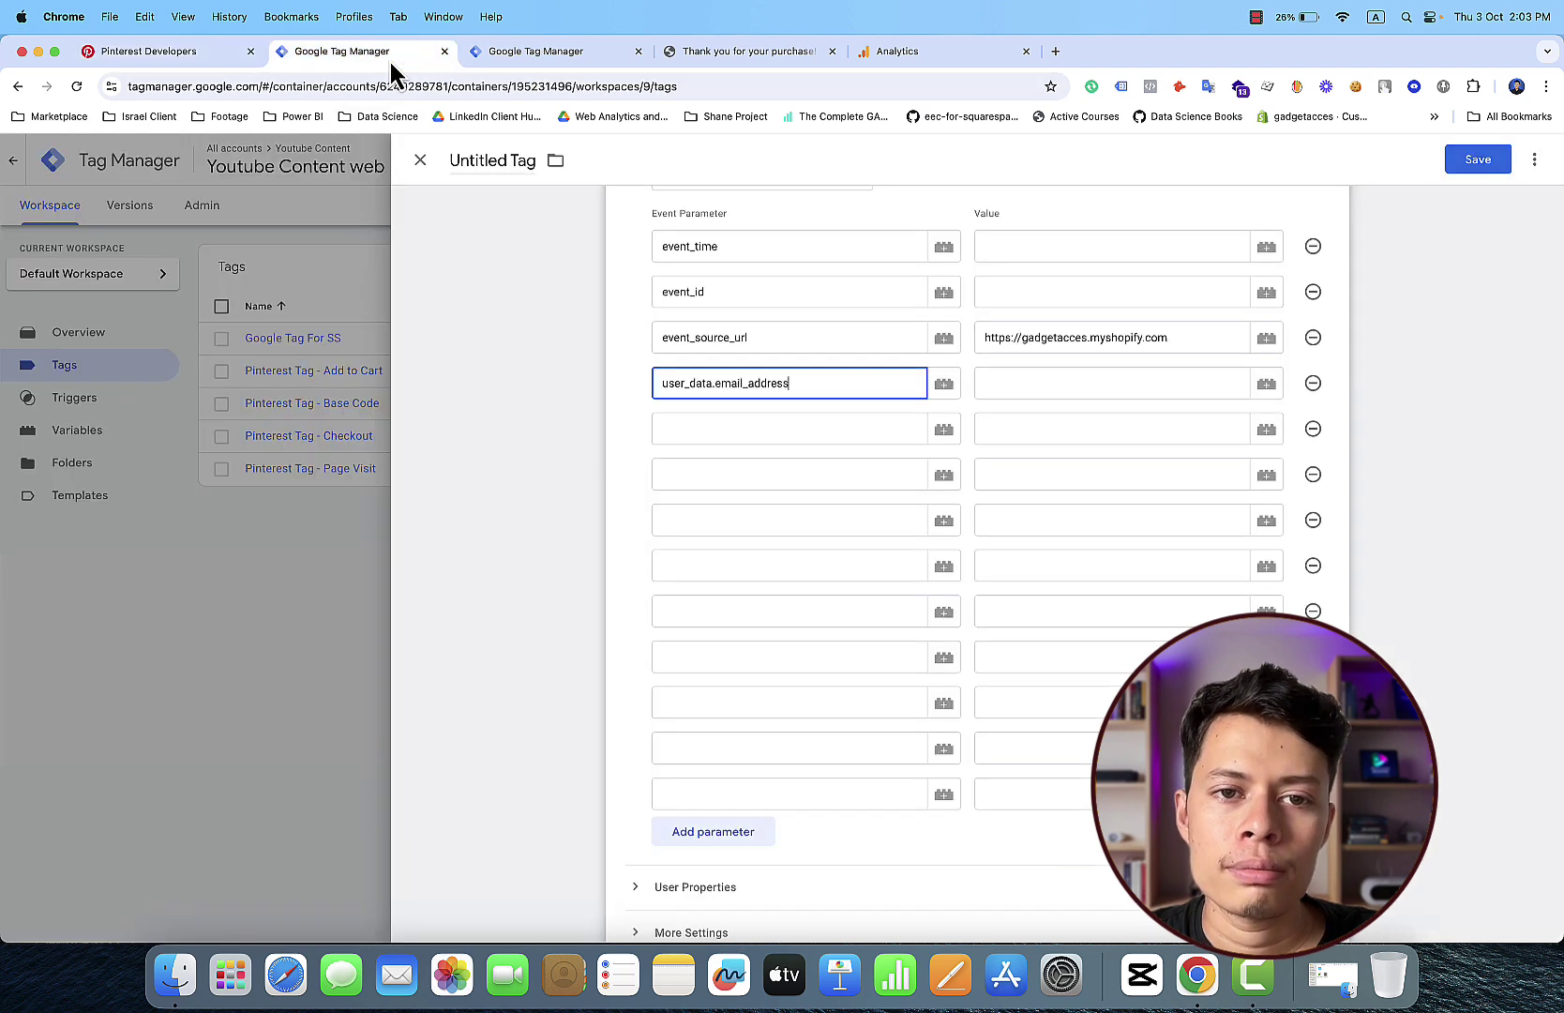
pyautogui.click(908, 428)
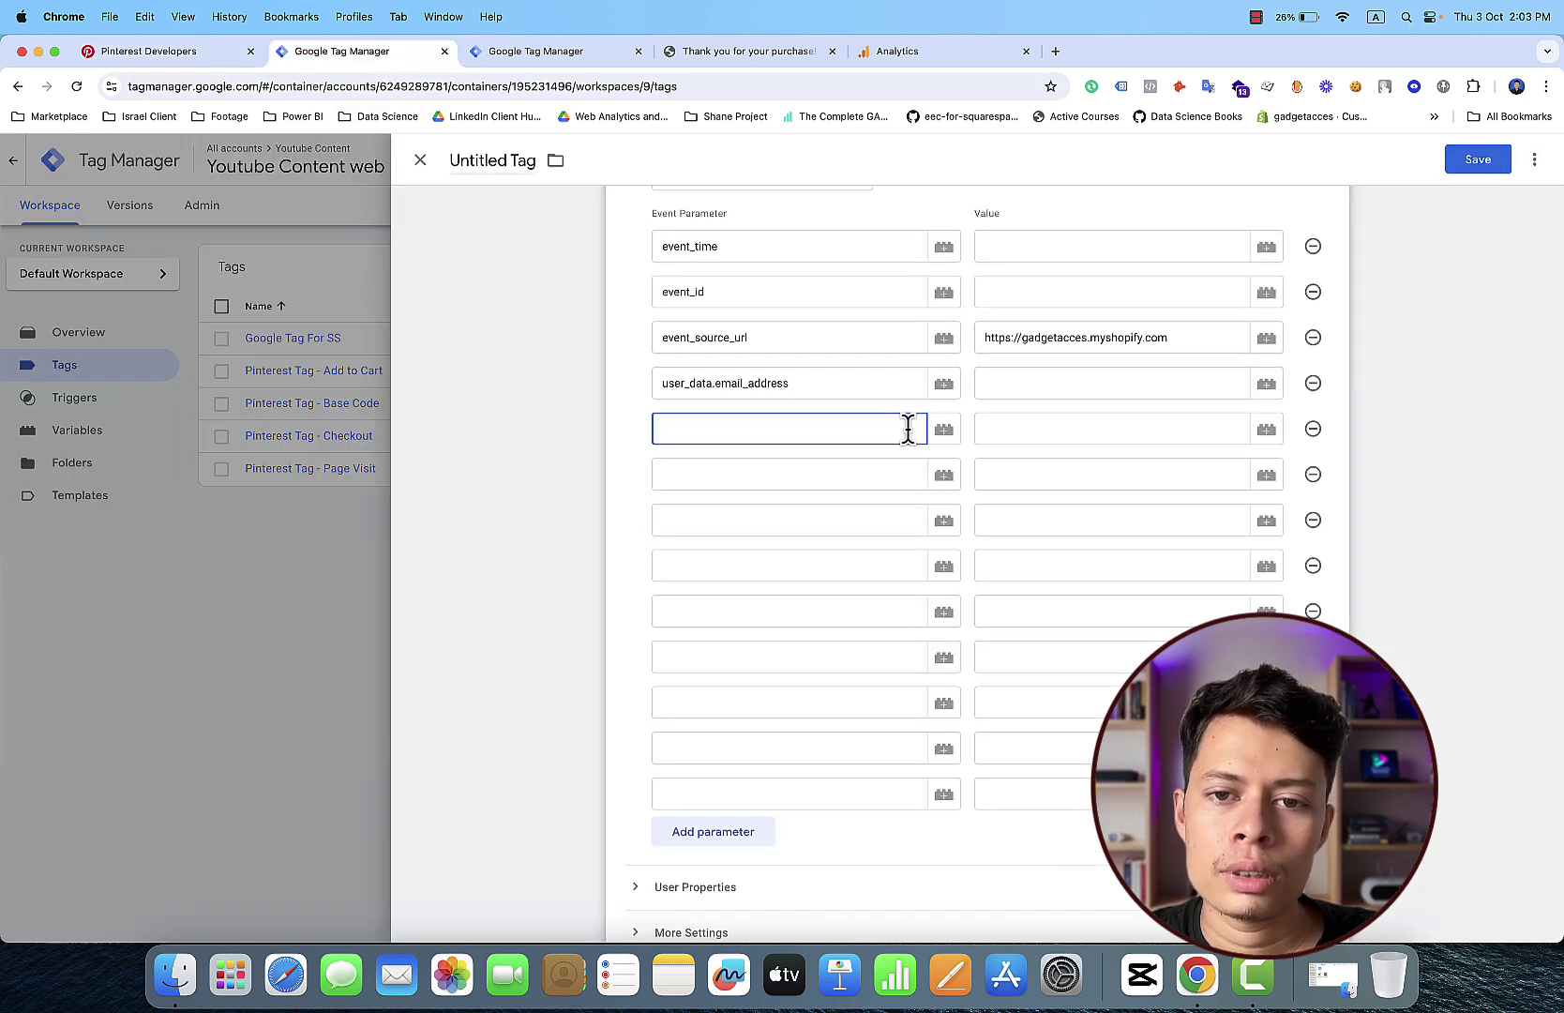
pyautogui.rightClick(908, 428)
pyautogui.click(940, 549)
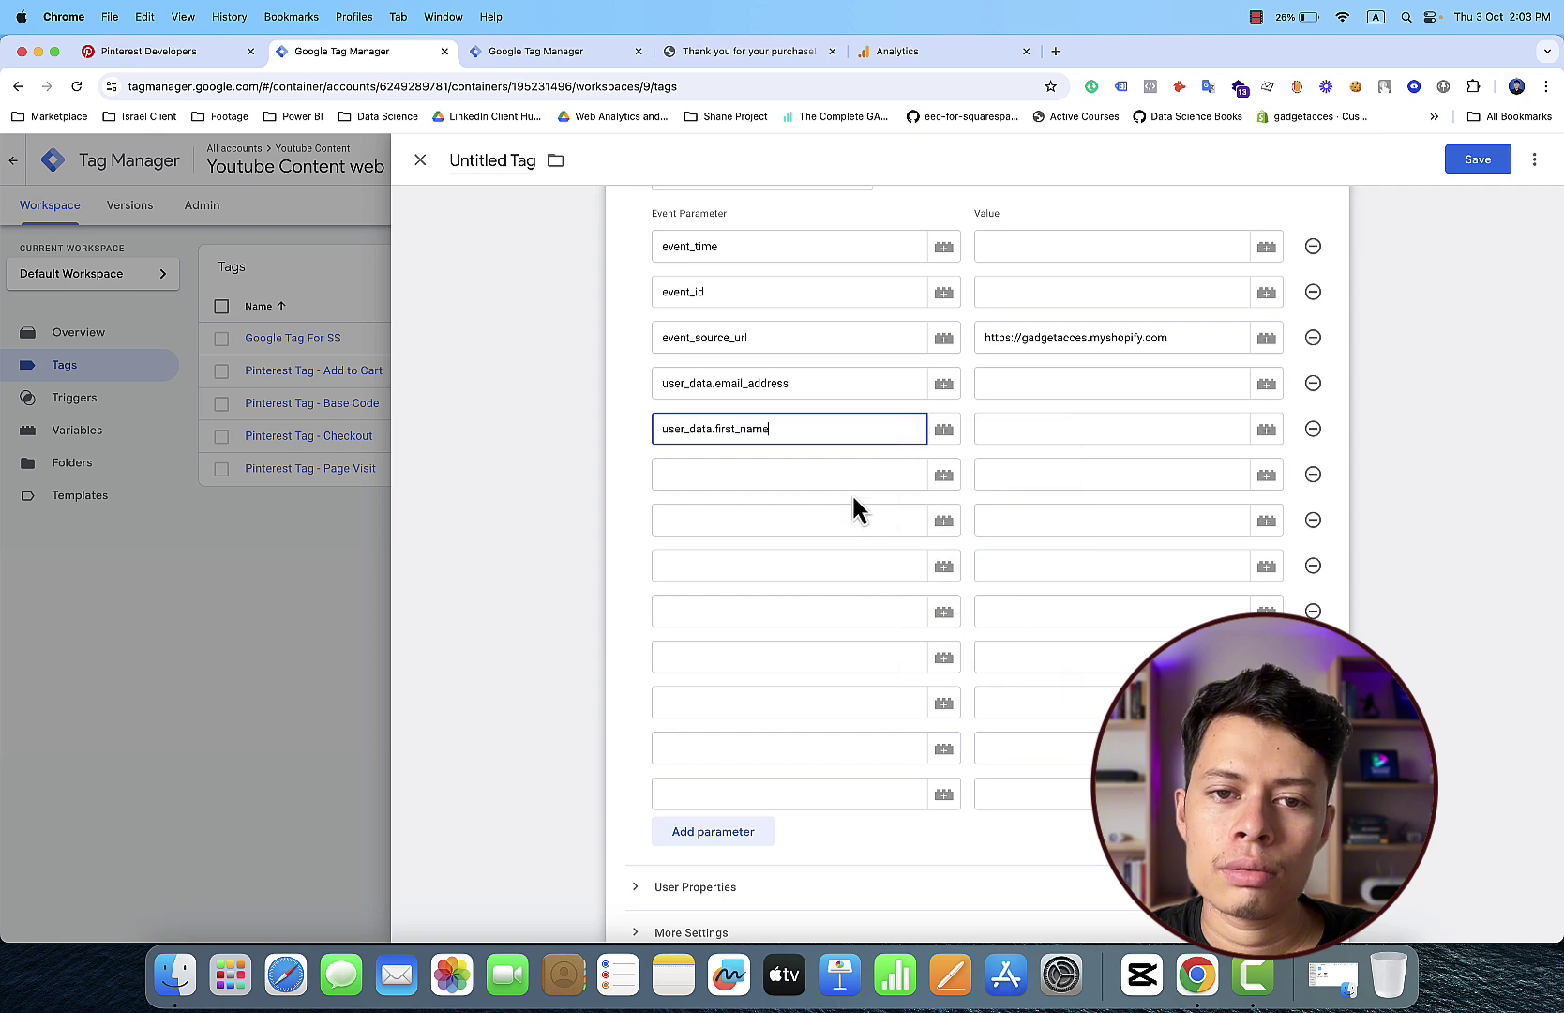
# Step: Add user_data.last_name as the event parameter below user_data.first_name, reusing the copied parameter name
pyautogui.click(772, 463)
pyautogui.rightClick(774, 463)
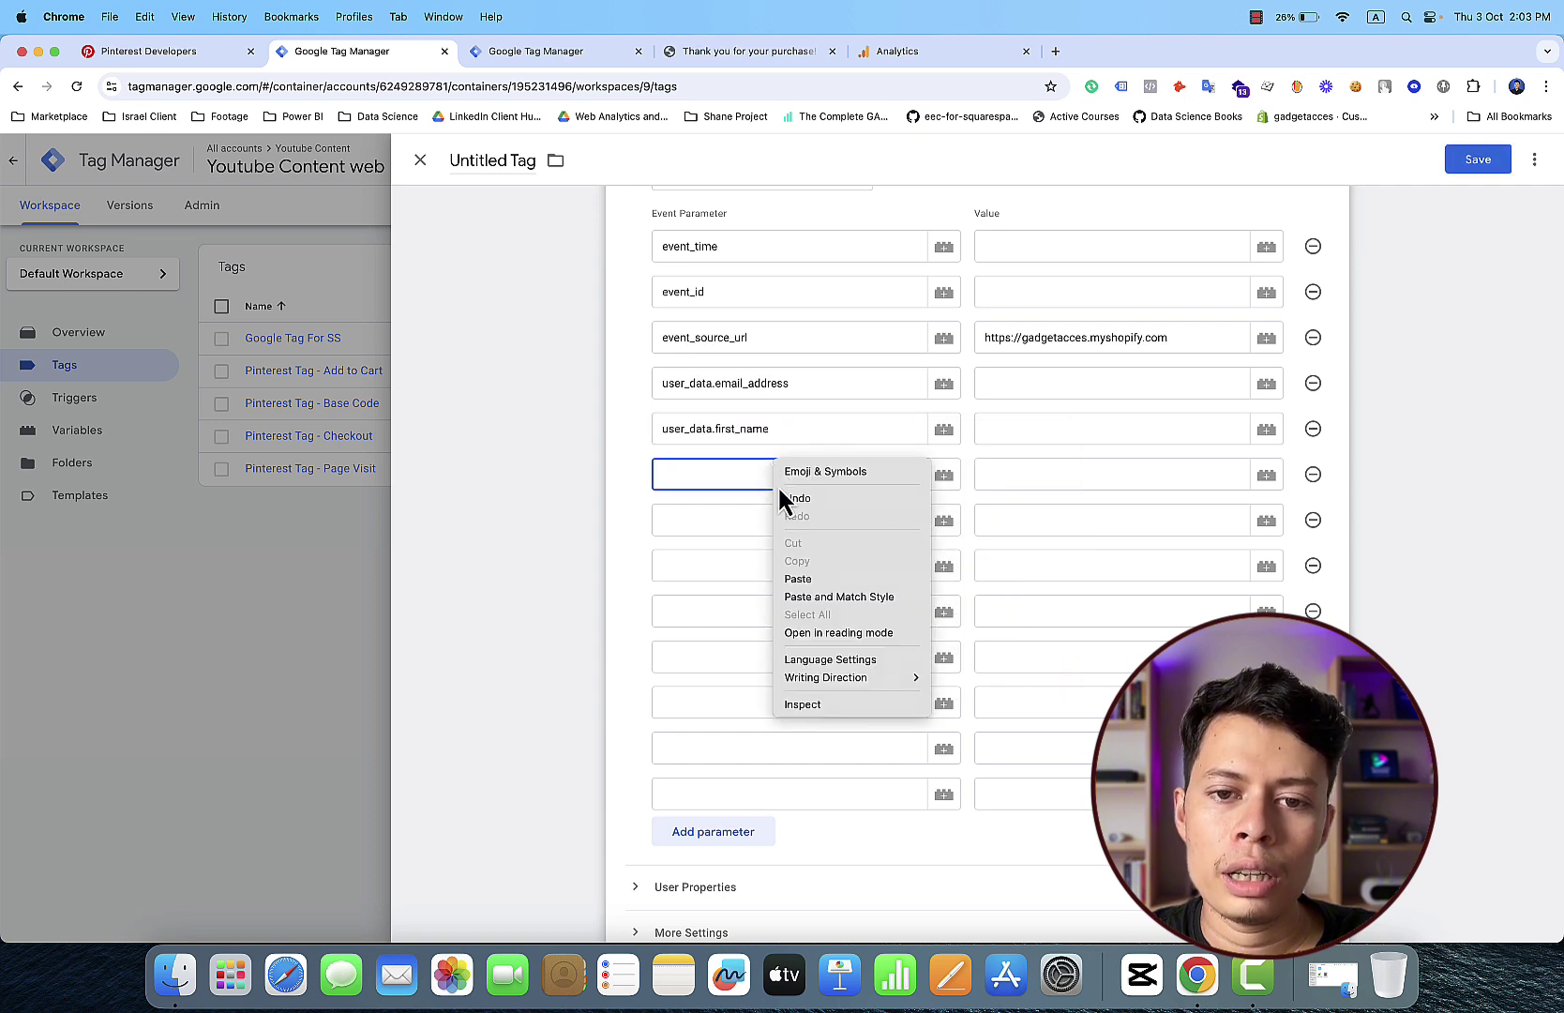
pyautogui.click(797, 579)
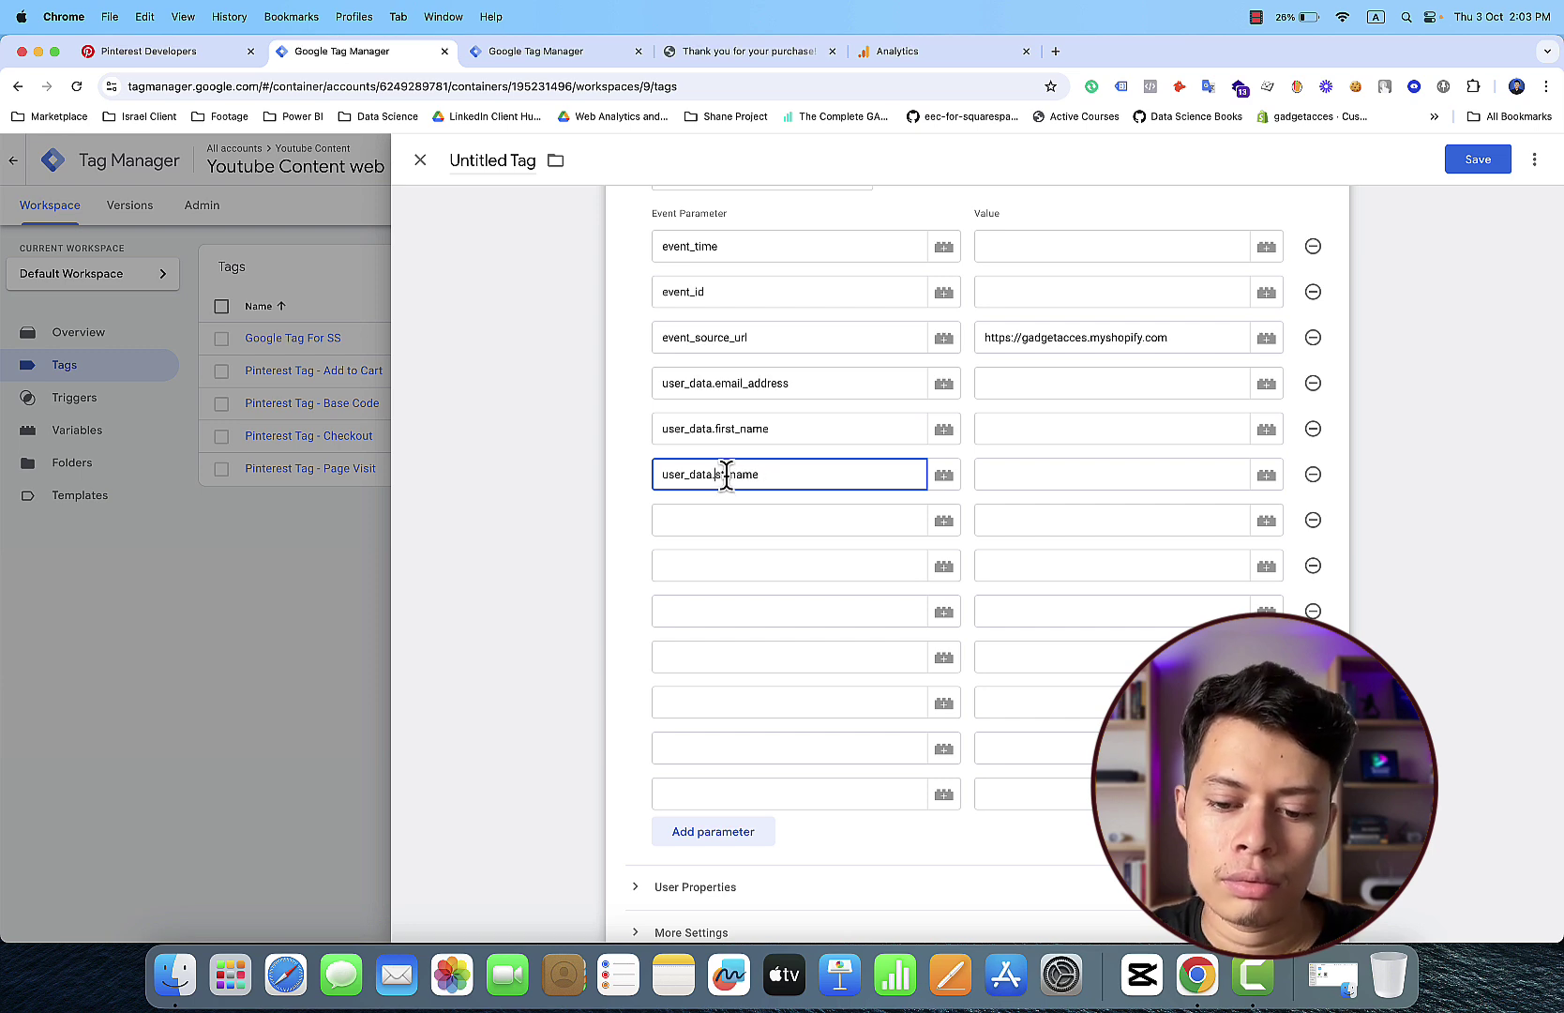
pyautogui.write('a')
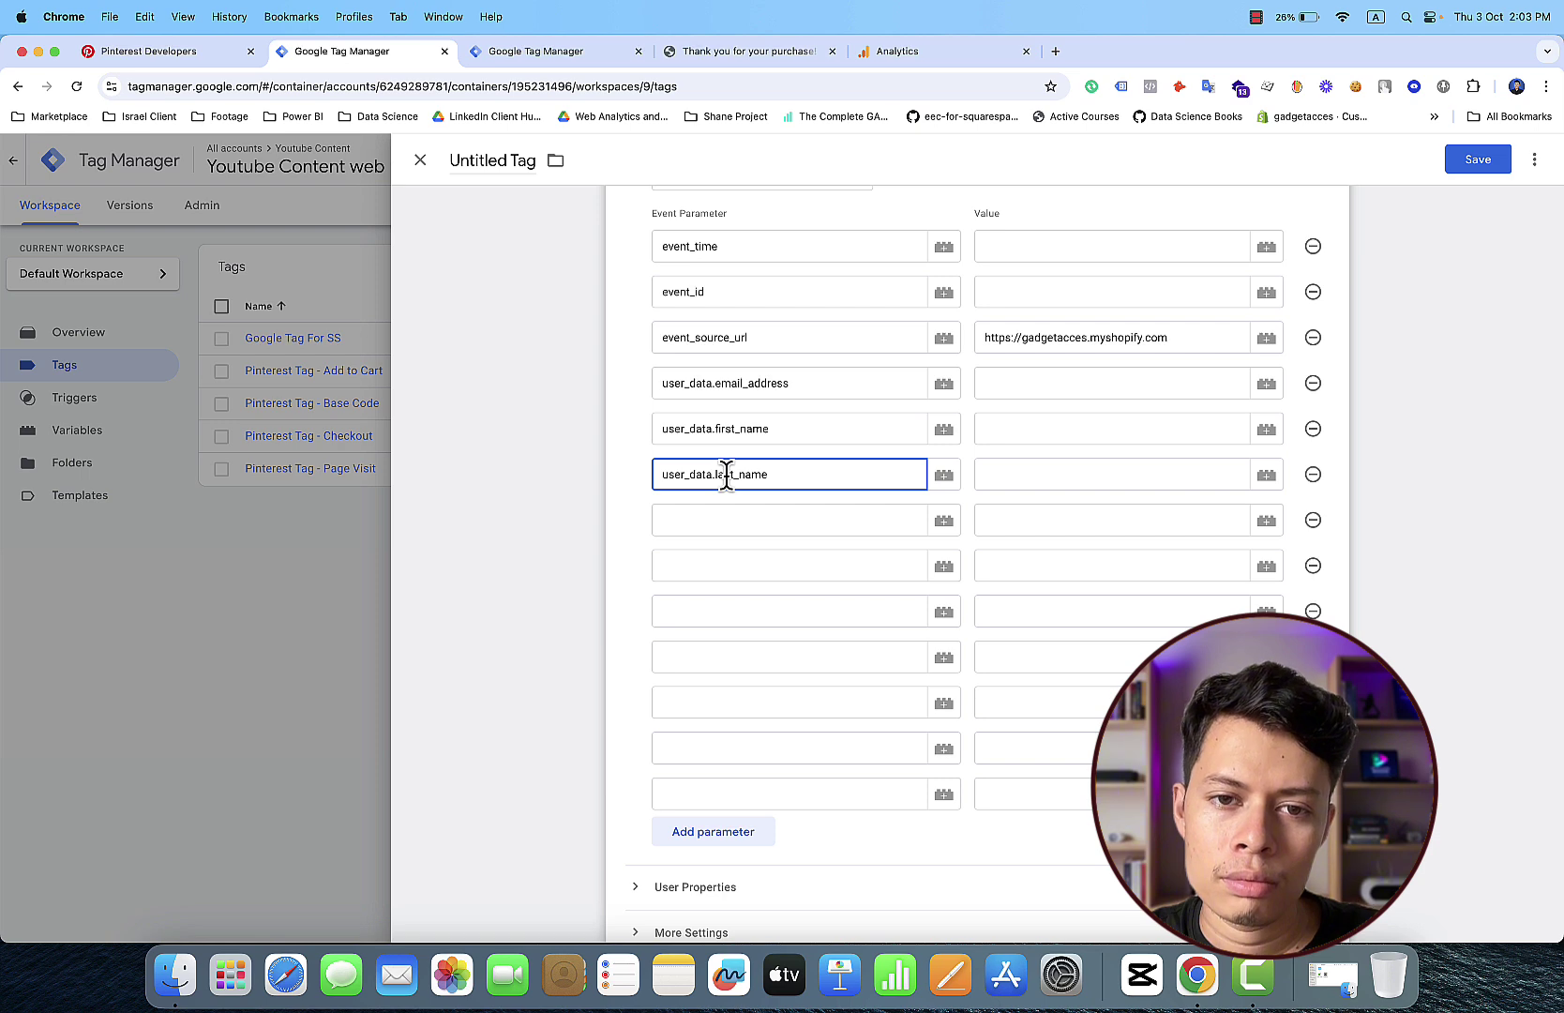
# Step: Switch to the Pinterest documentation and copy the parameter name user_data.address.city for the next empty event parameter row
pyautogui.click(726, 514)
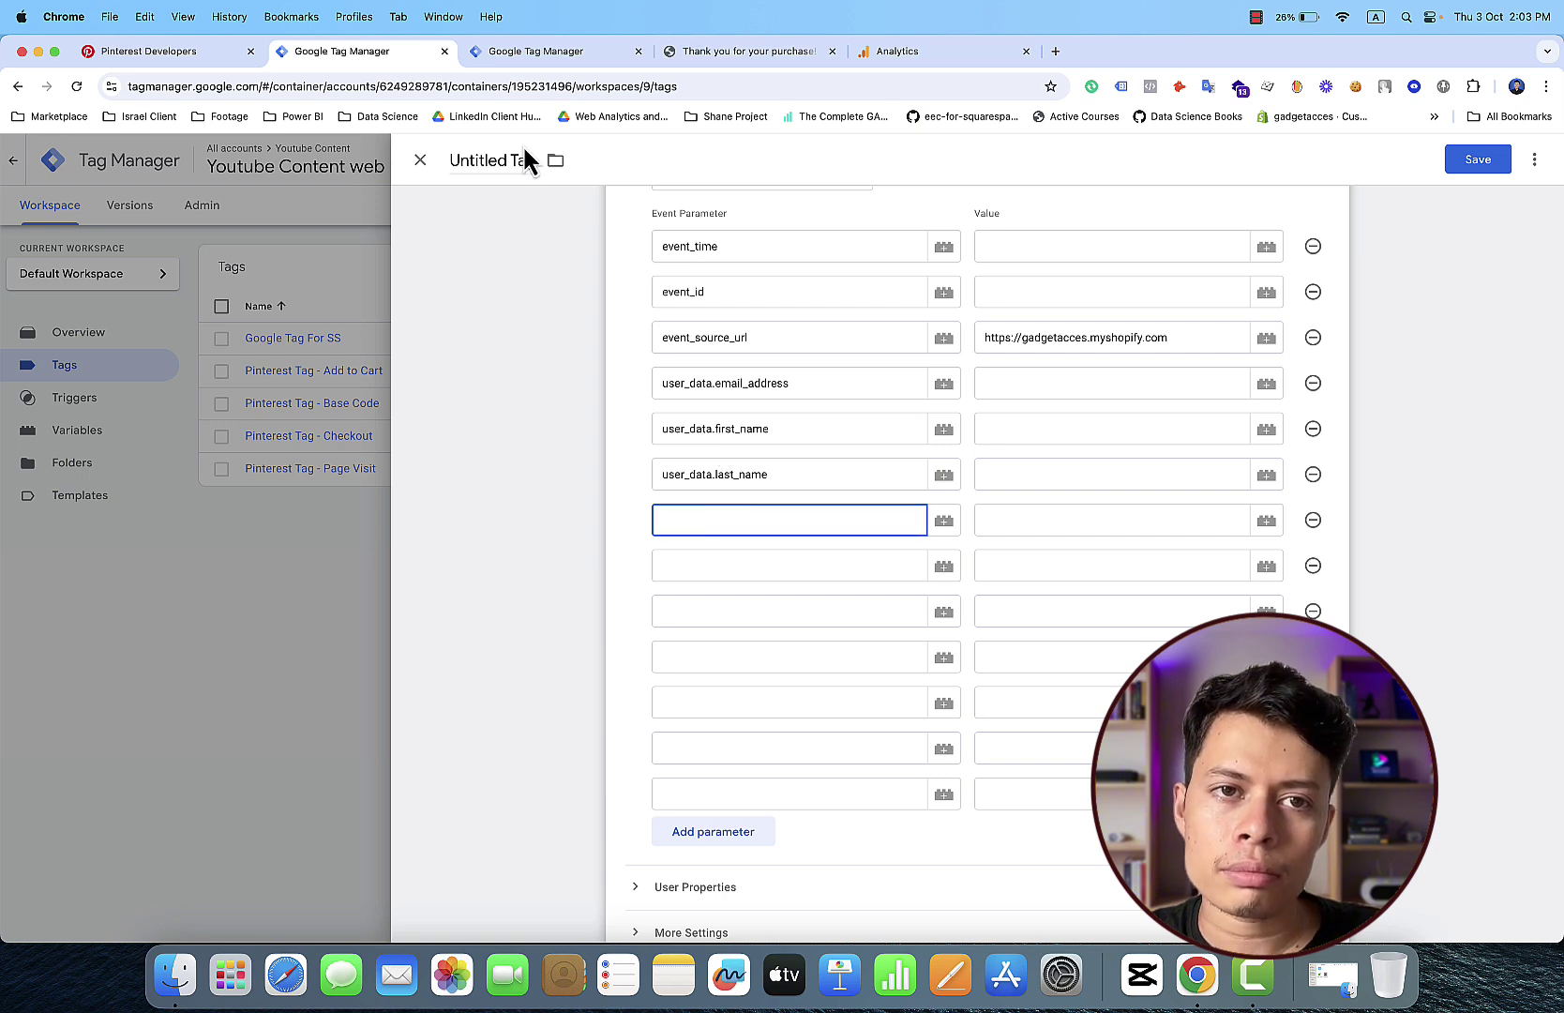
pyautogui.click(192, 51)
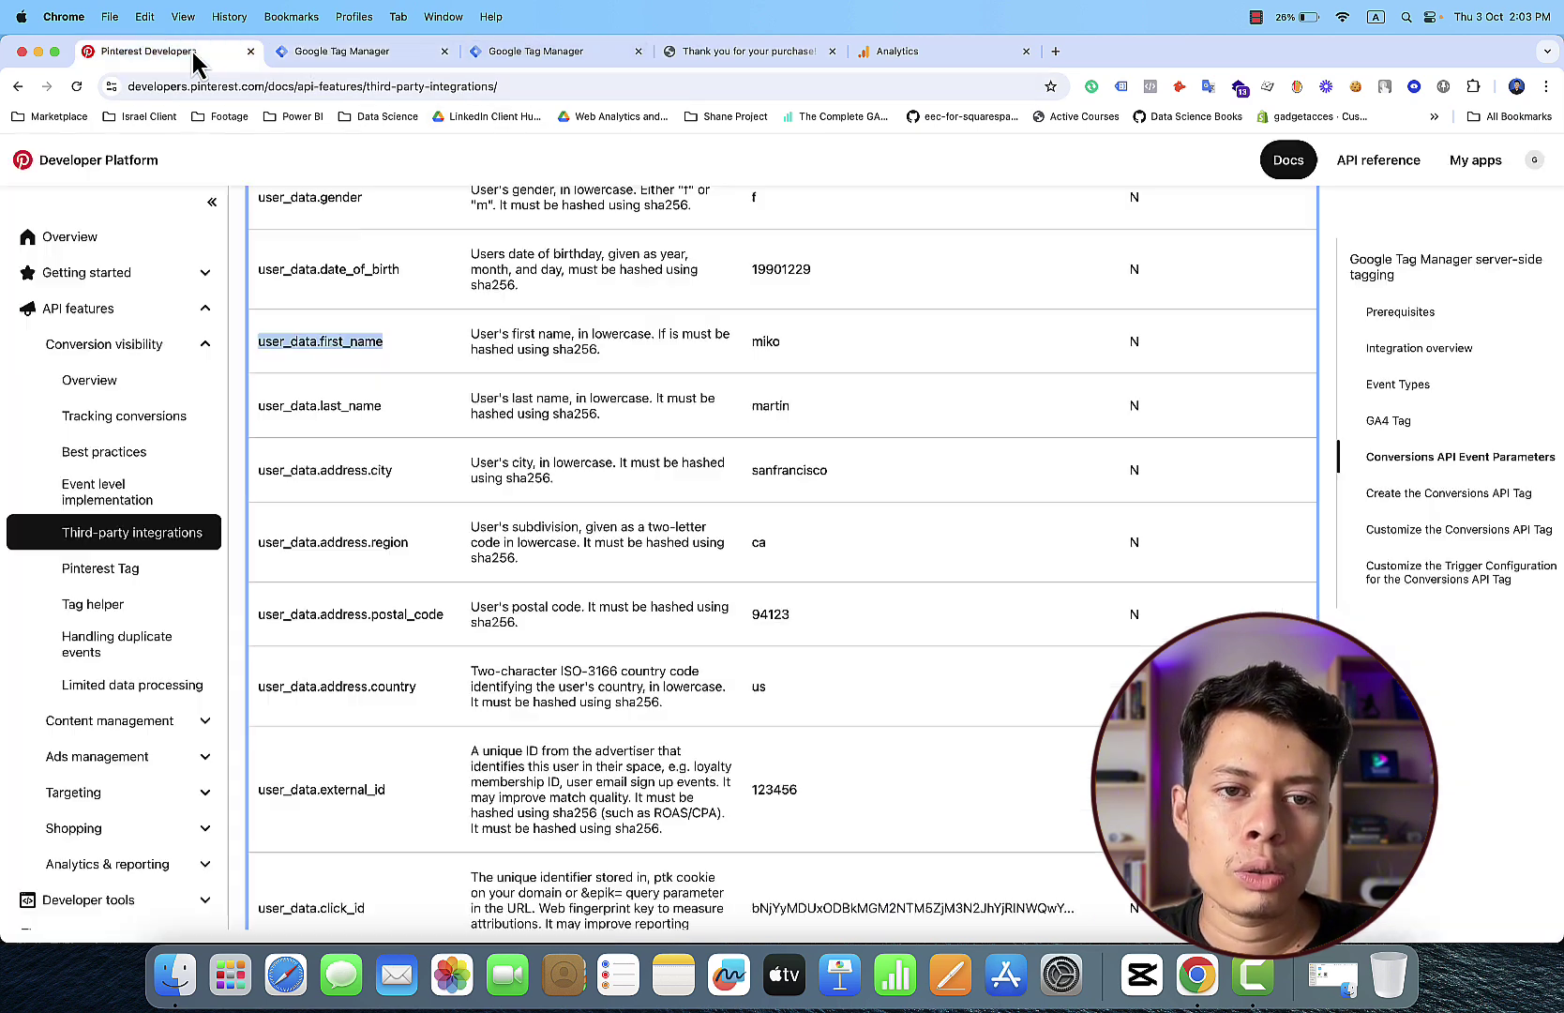
pyautogui.scroll(-5, 469, 539)
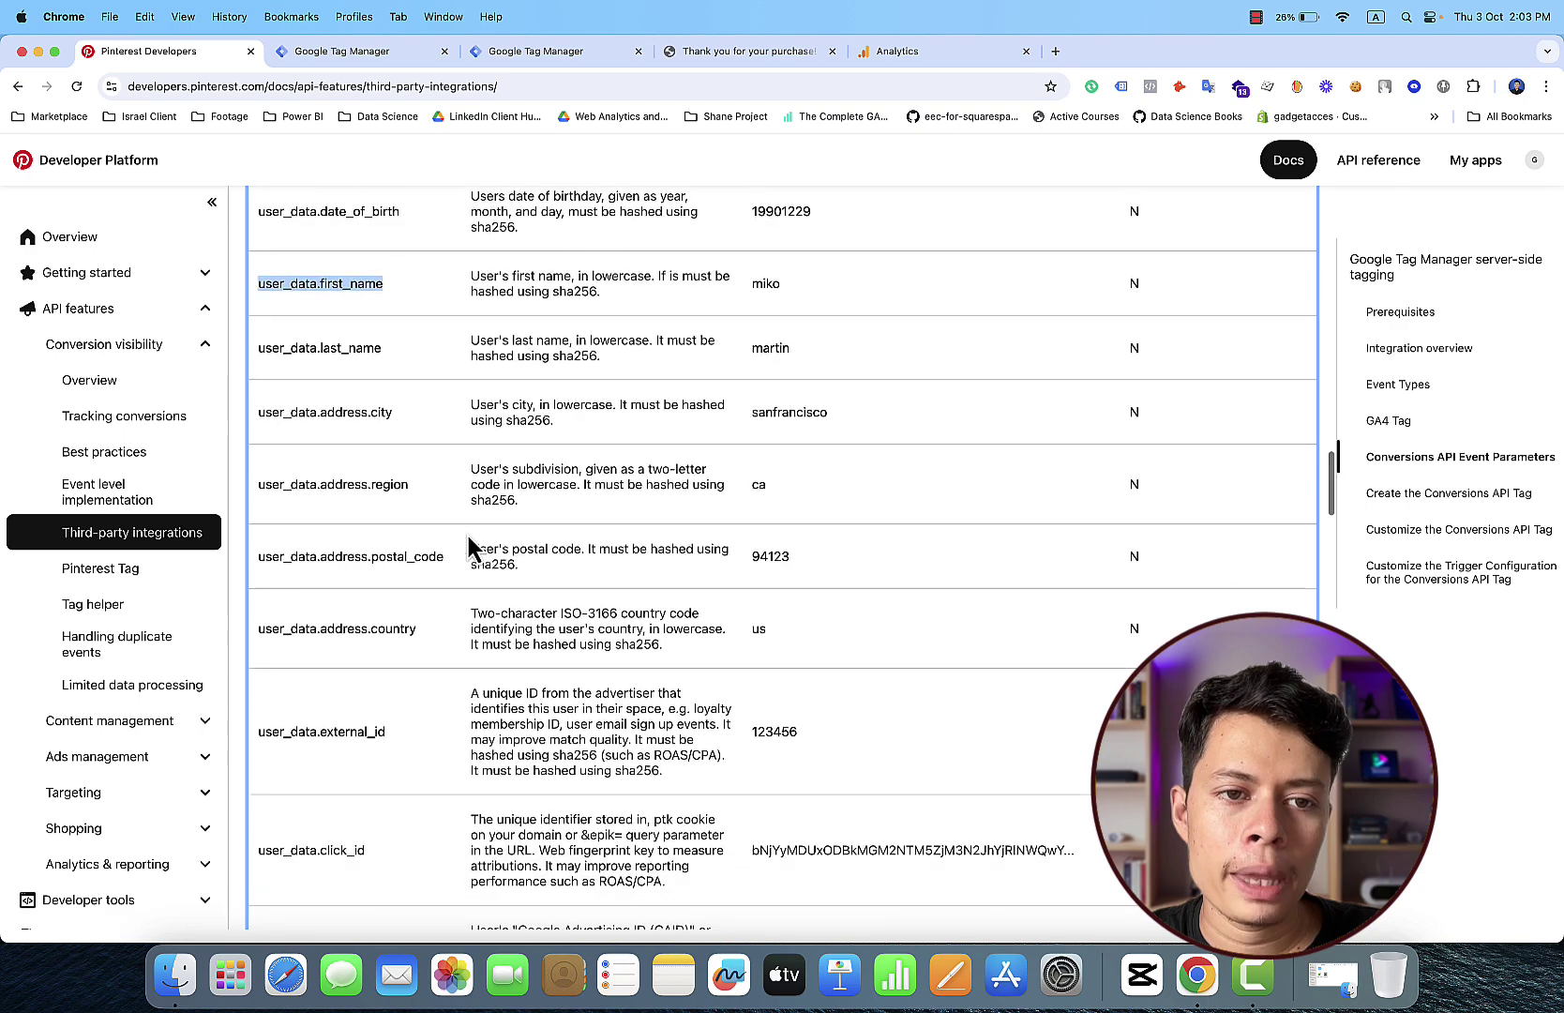
pyautogui.scroll(-1, 469, 533)
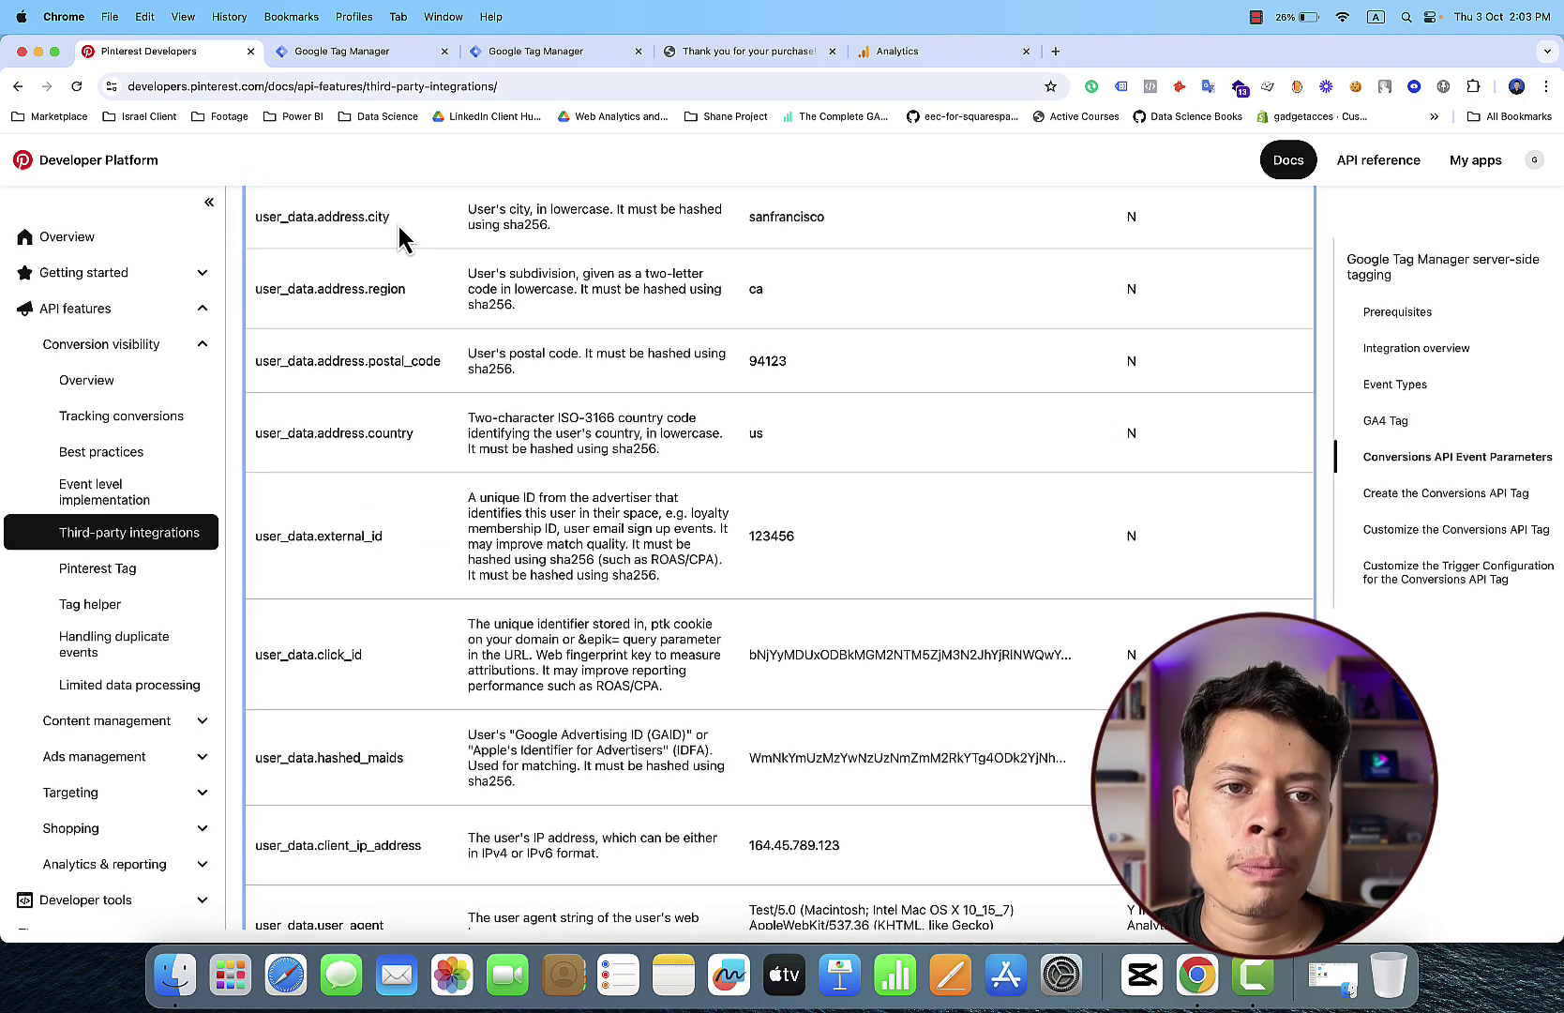
pyautogui.moveTo(396, 225); pyautogui.dragTo(259, 217)
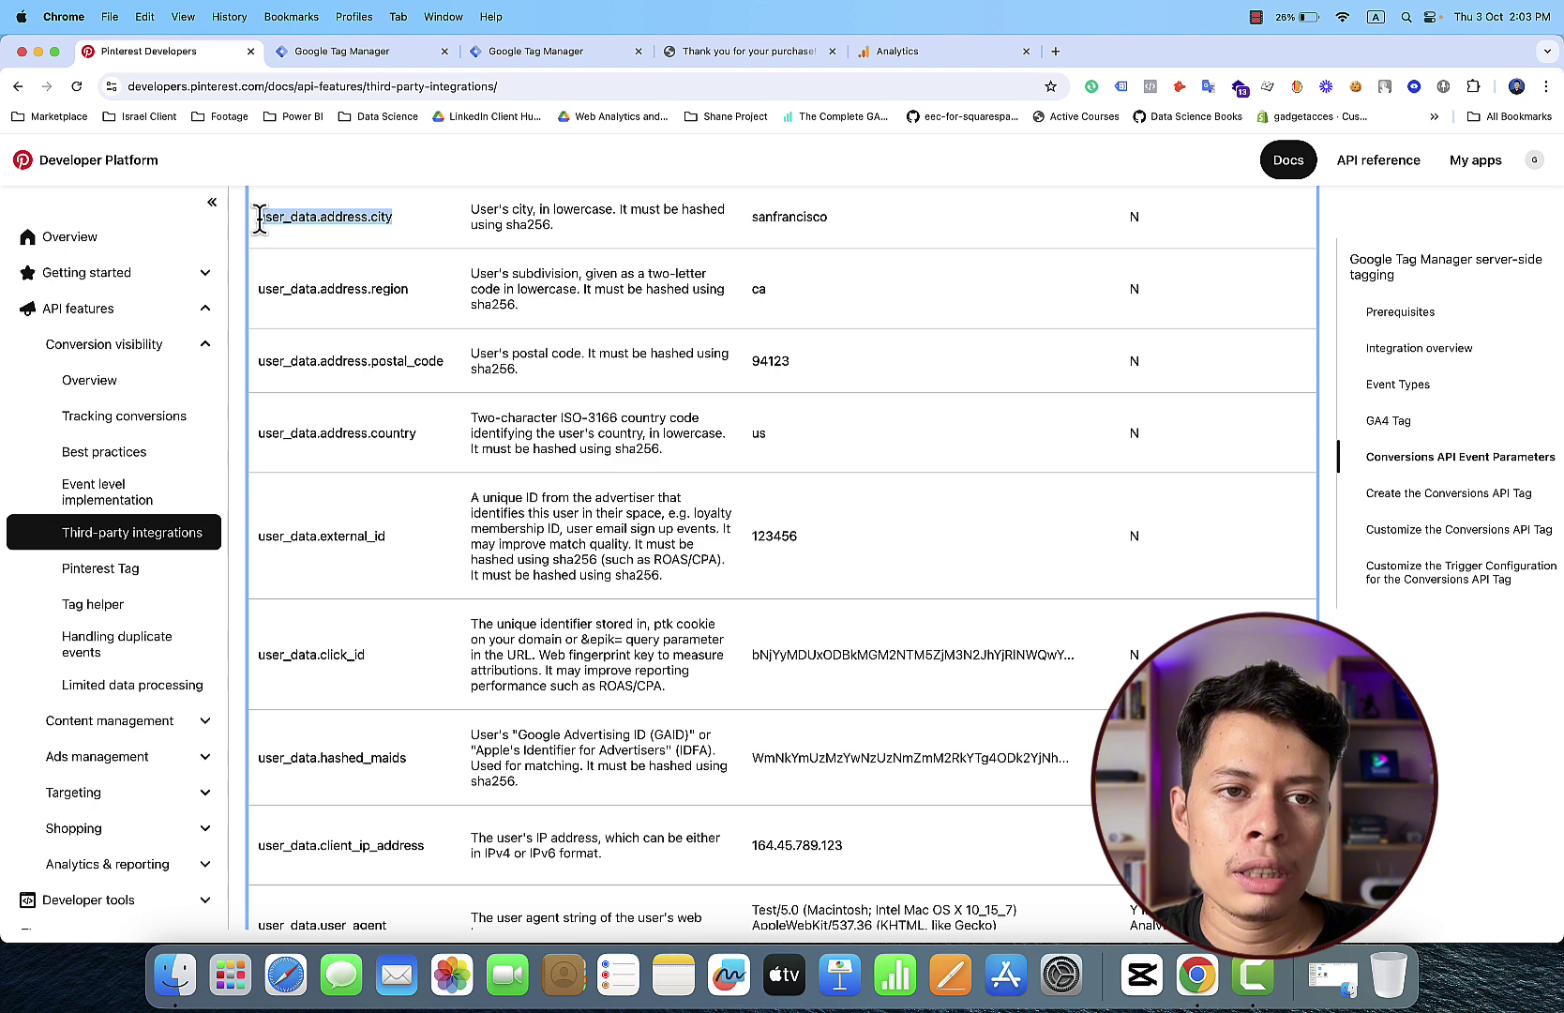
pyautogui.rightClick(267, 219)
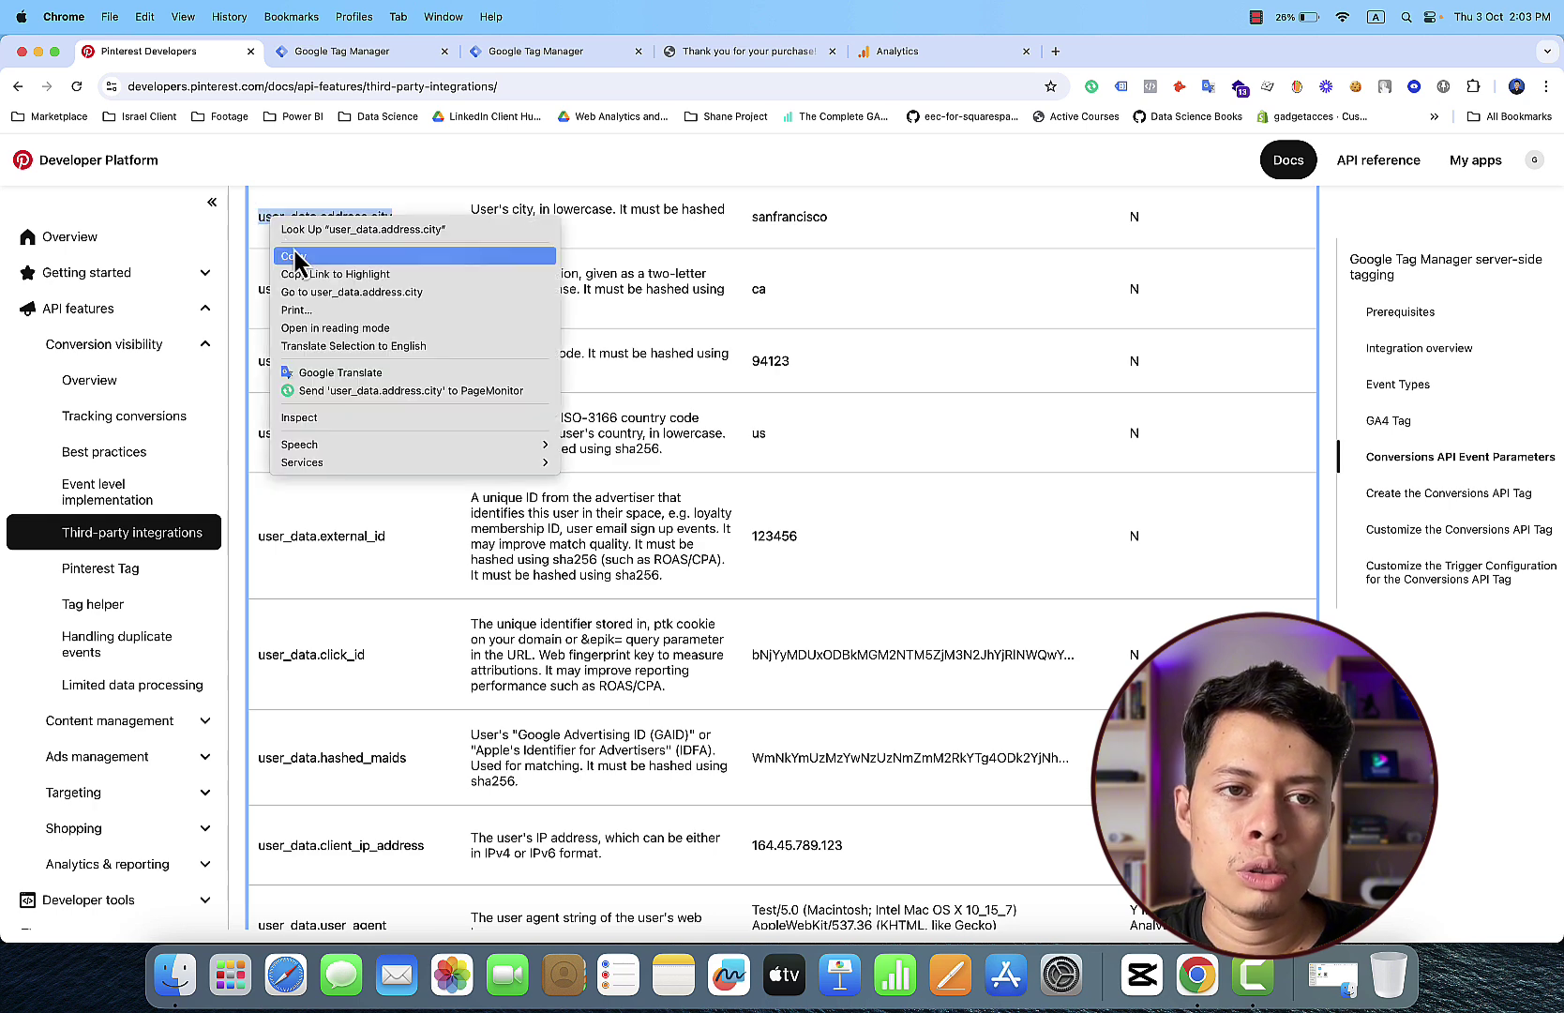
pyautogui.click(297, 255)
# Step: Back in the untitled Google Tag Manager tag, add user_data.address.city and user_data.address.region as the next two event parameters
pyautogui.click(362, 56)
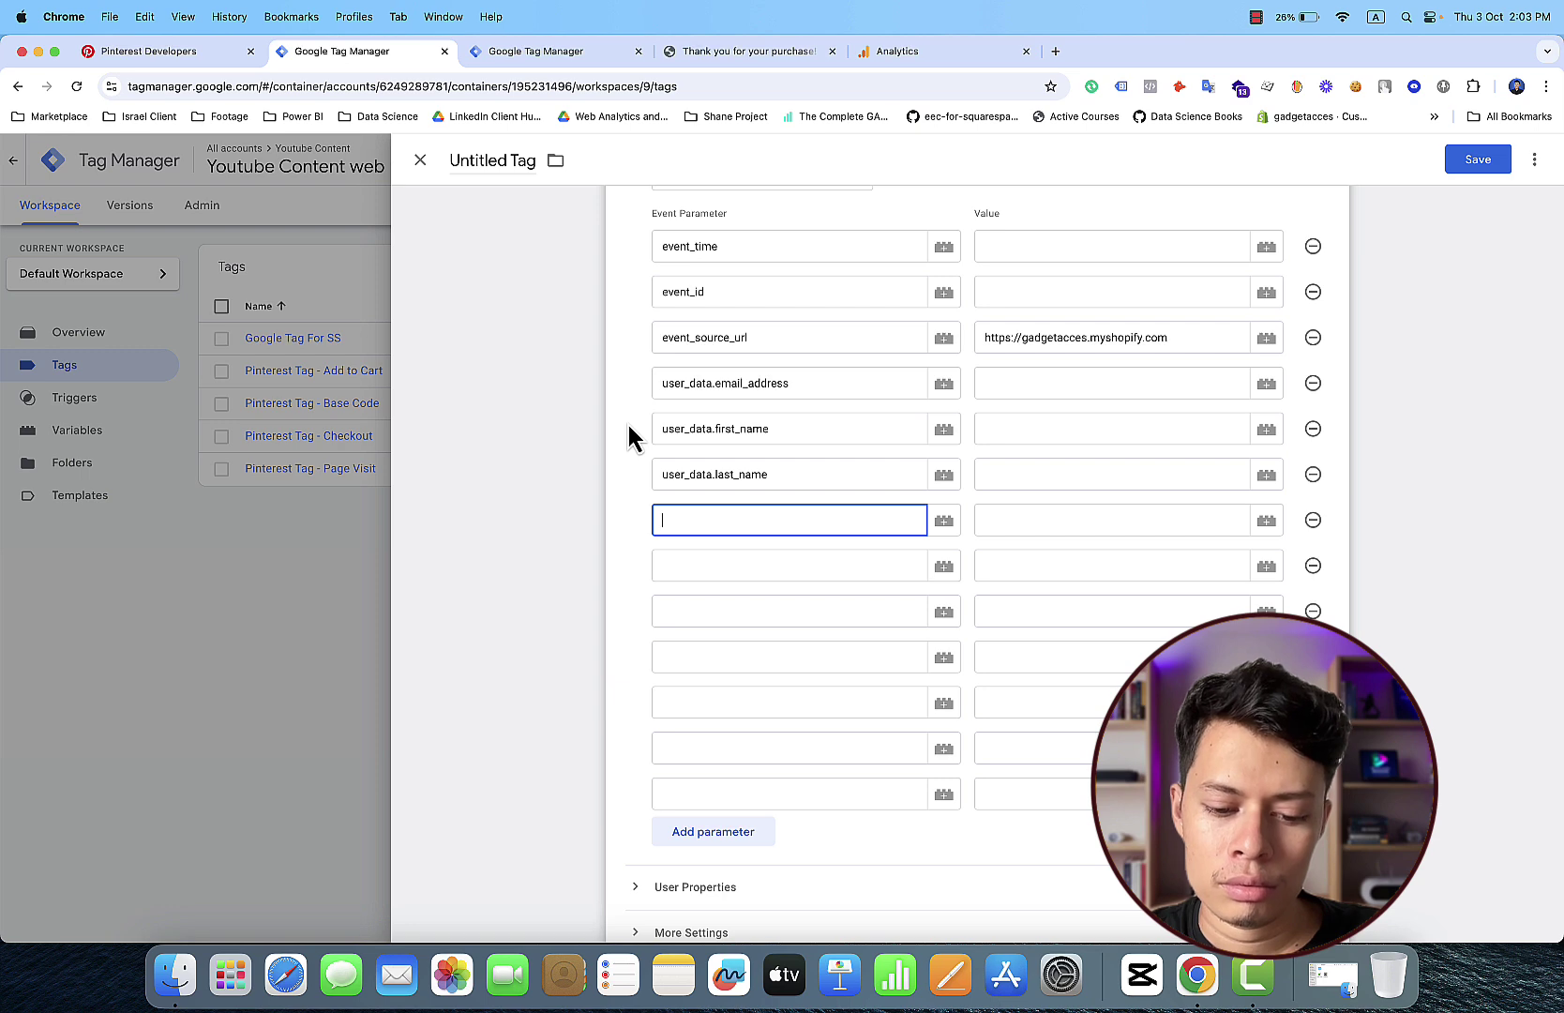
pyautogui.press('cmd+v')
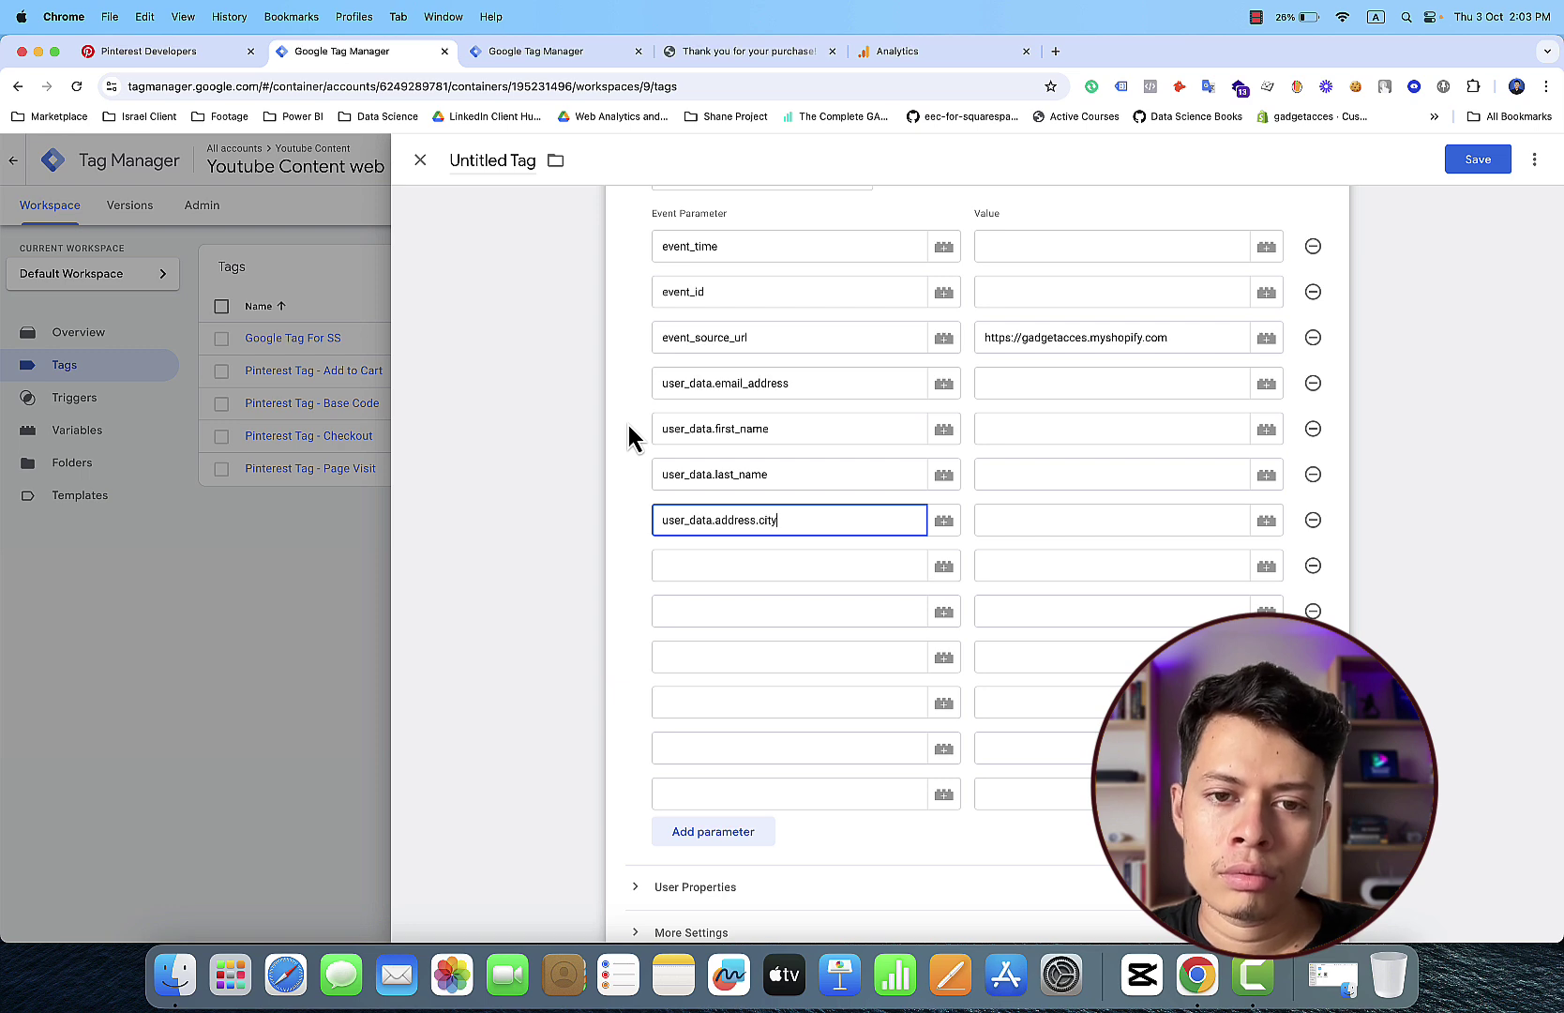
pyautogui.click(747, 566)
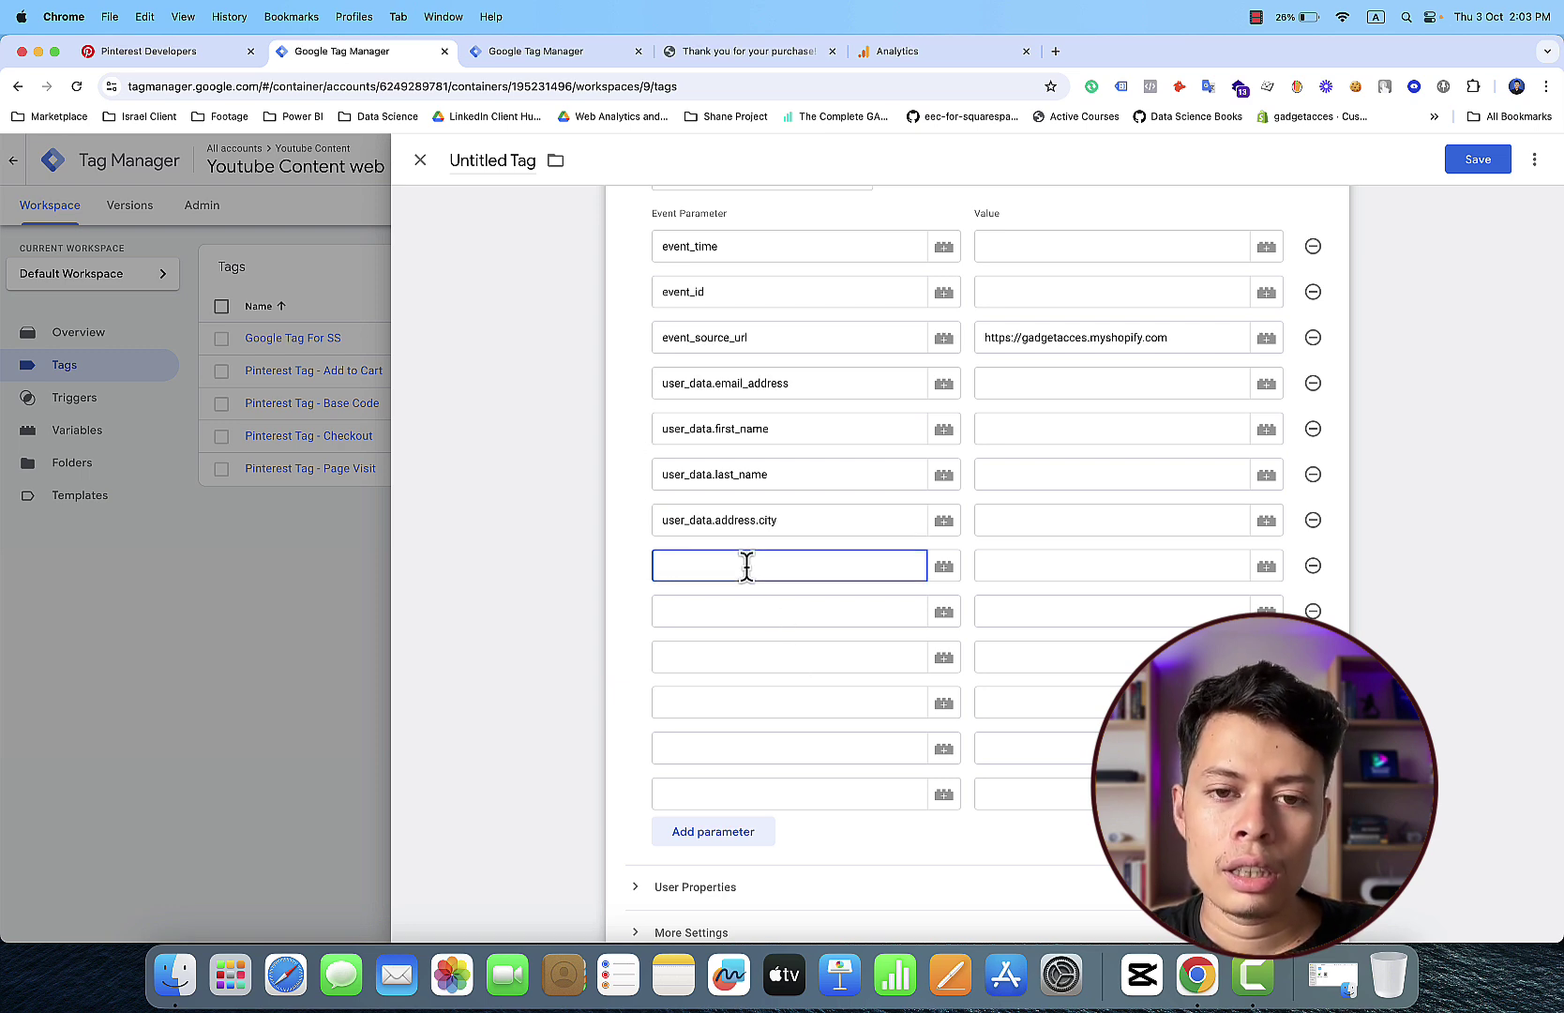
pyautogui.press('cmd+v')
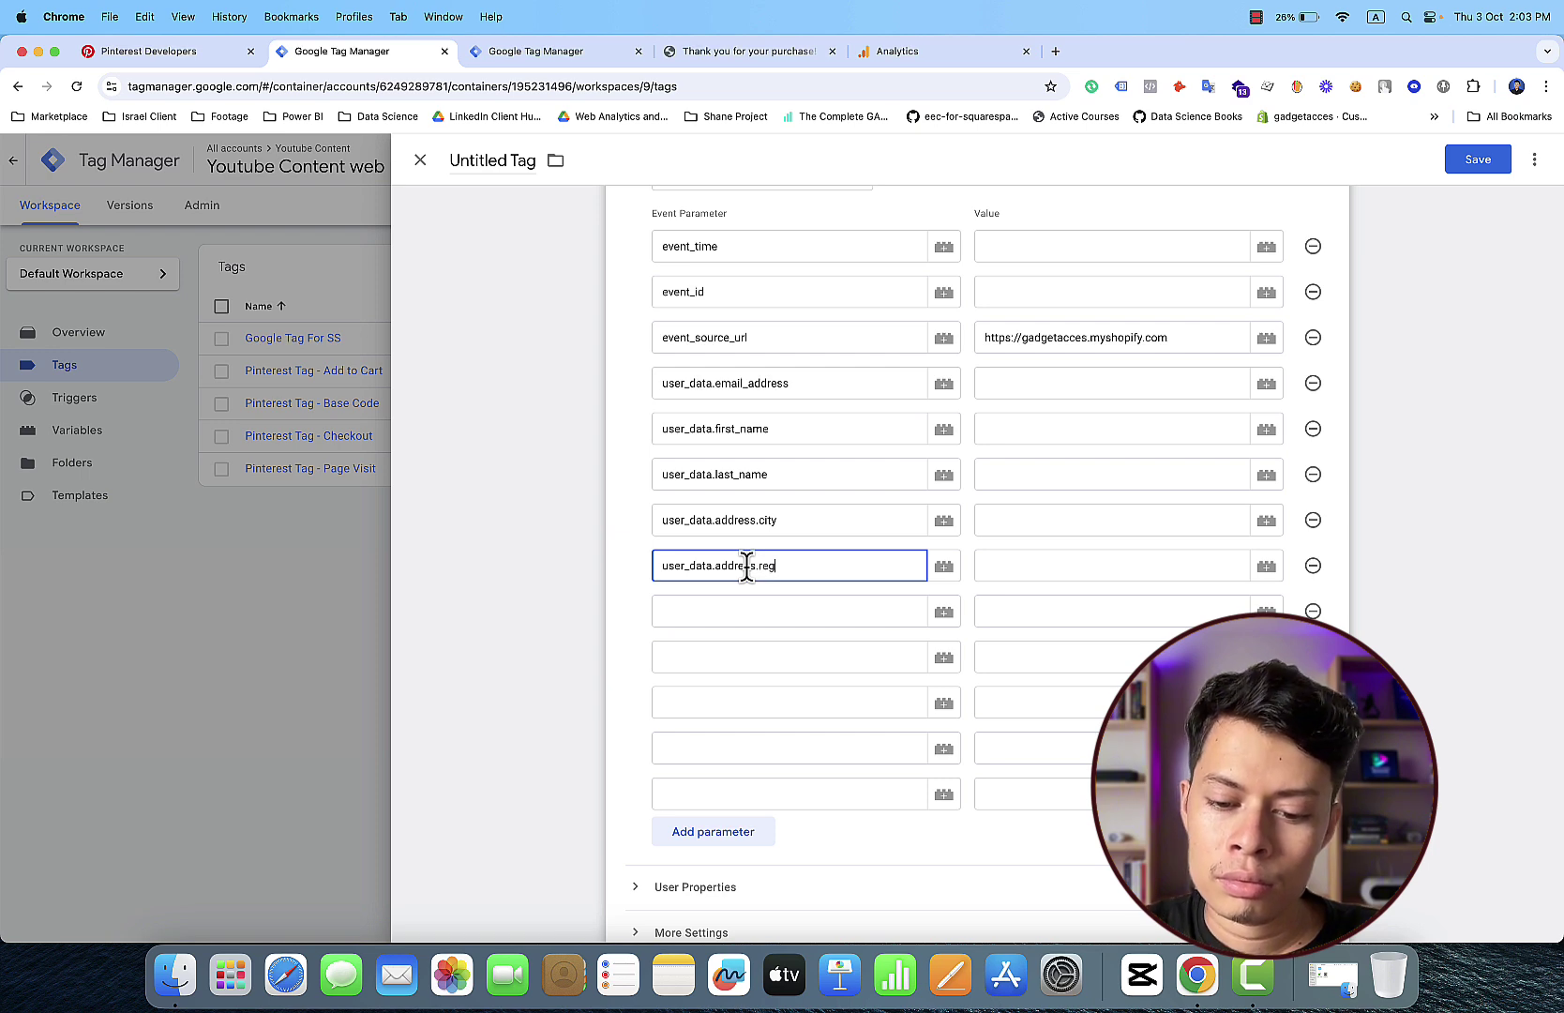
# Step: Add user_data.address.country as the event parameter below the region, editing the pasted city parameter name
pyautogui.click(758, 612)
pyautogui.rightClick(761, 615)
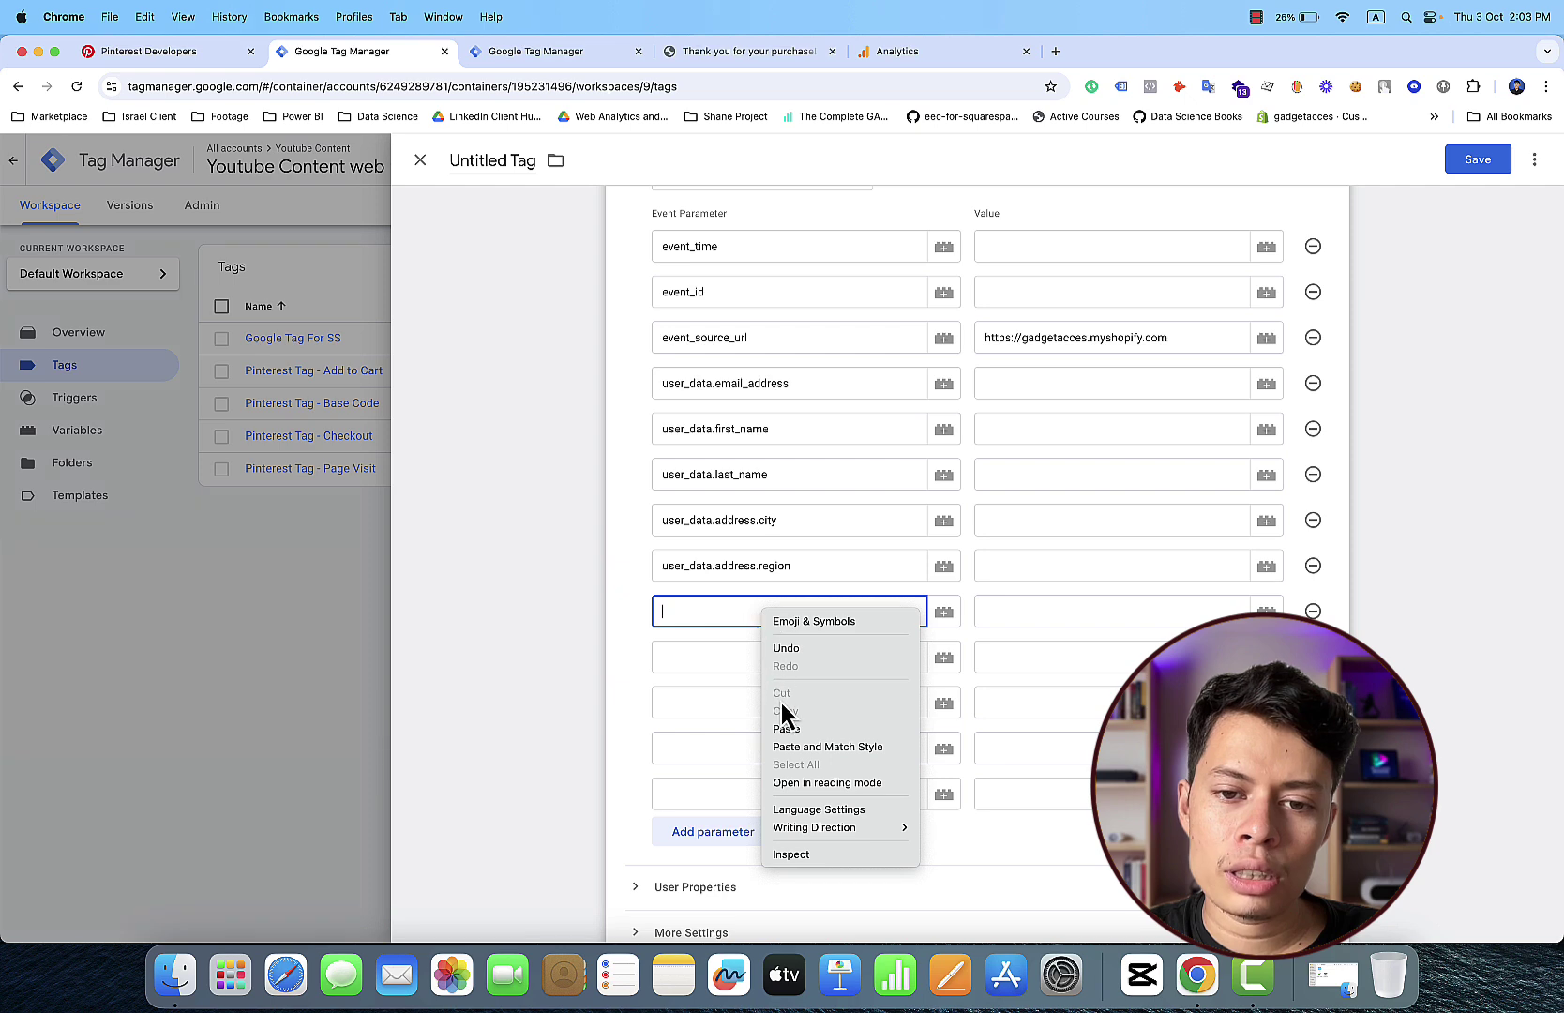
pyautogui.click(779, 728)
pyautogui.press('BackSpace')
pyautogui.press('BackSpace')
pyautogui.press('BackSpace')
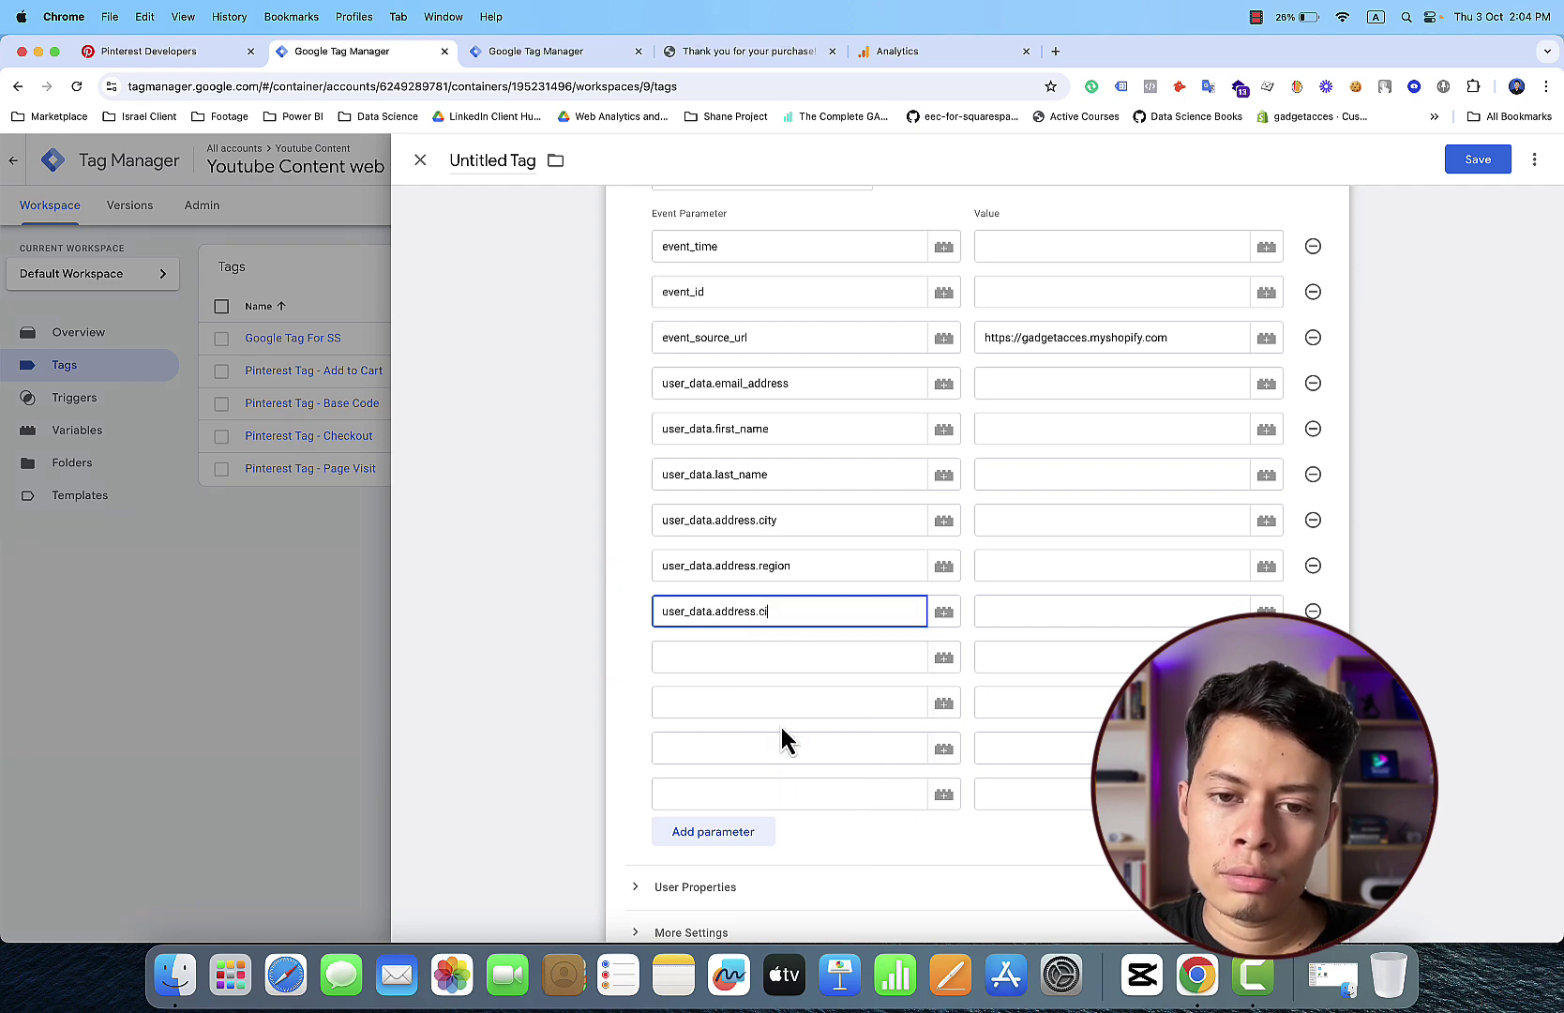
pyautogui.write('ountry')
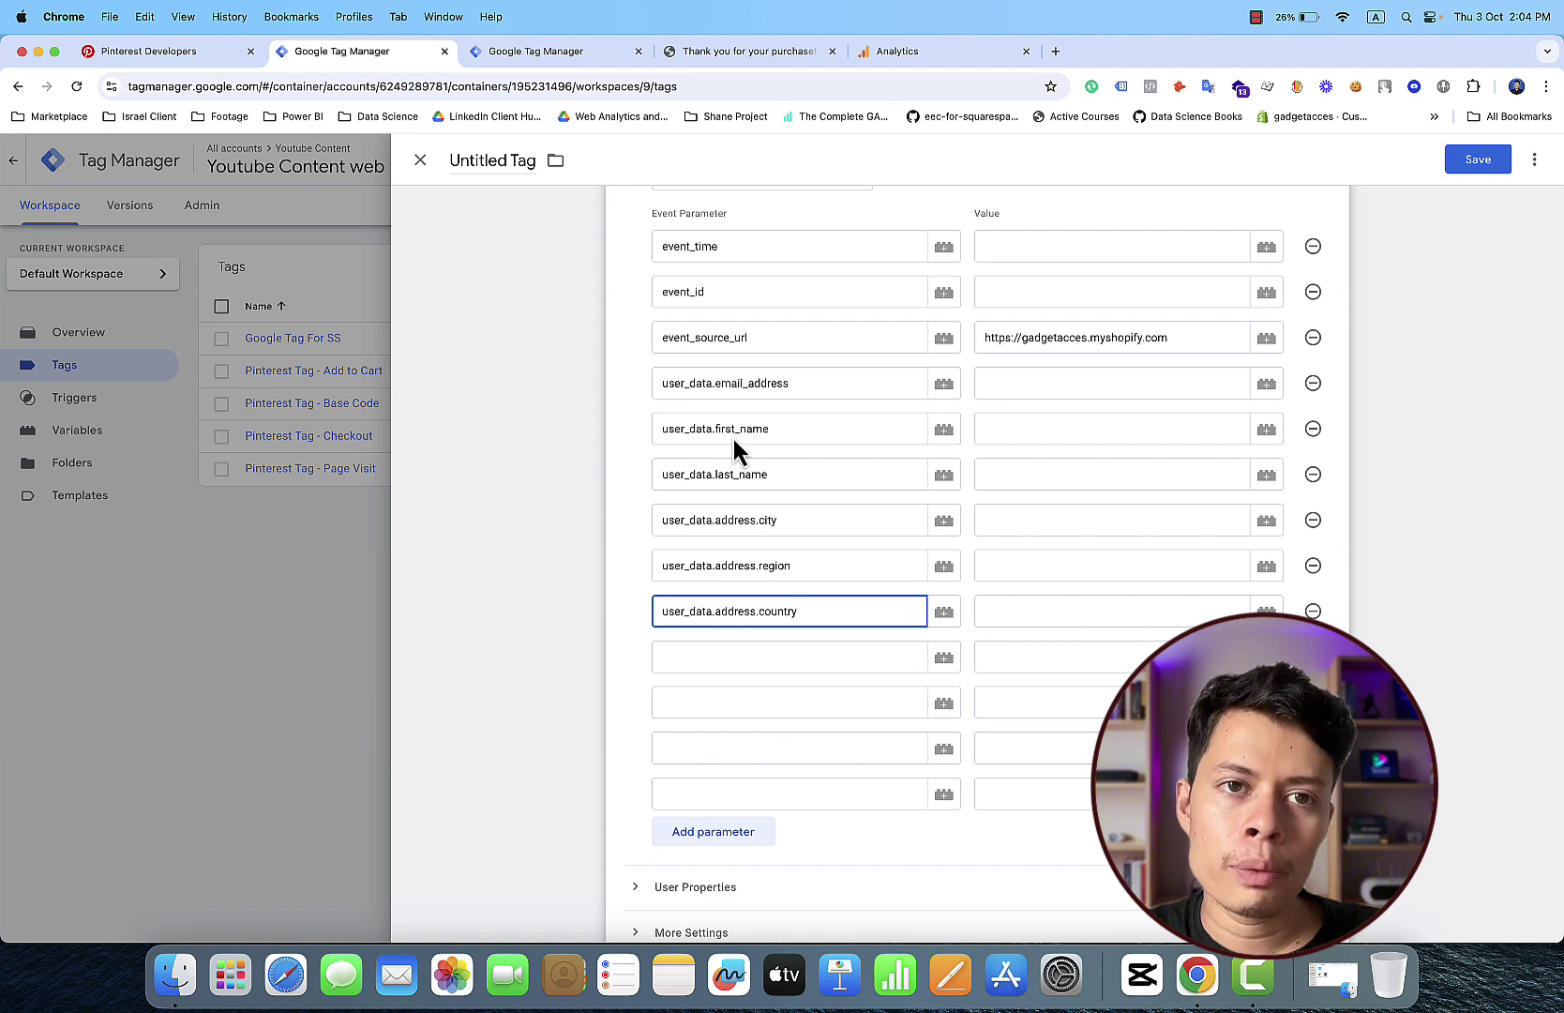
# Step: Copy user_data.address.postal_code from the Pinterest documentation into the tag's event parameter row below the country
pyautogui.click(166, 56)
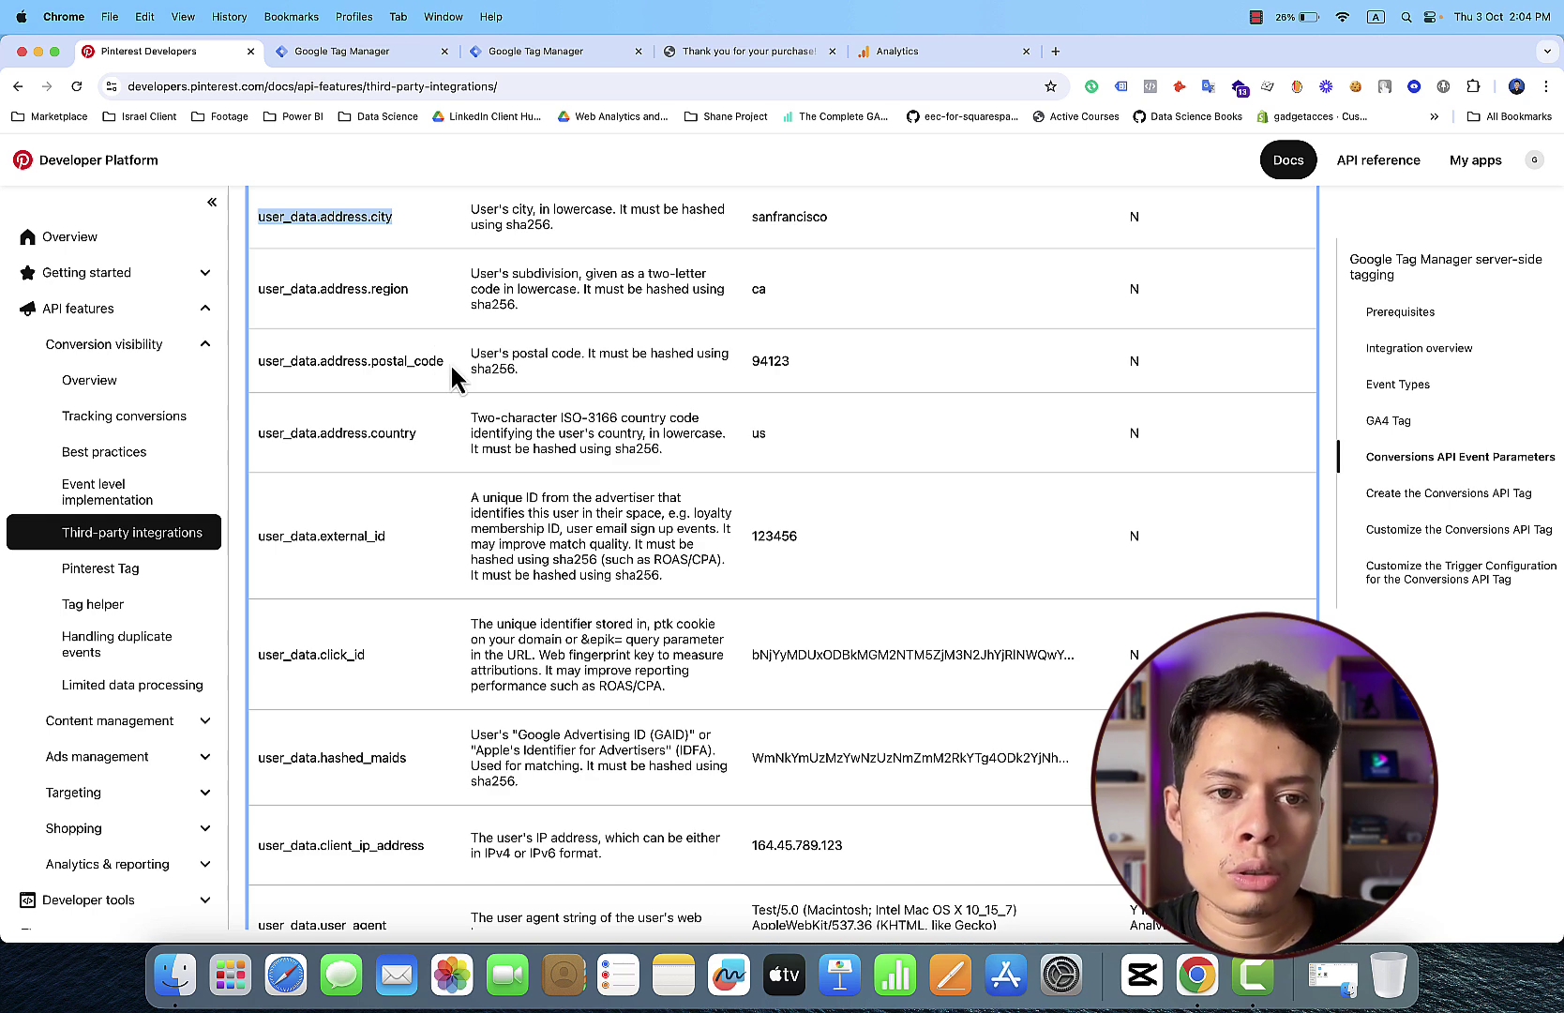
pyautogui.moveTo(447, 366); pyautogui.dragTo(260, 353)
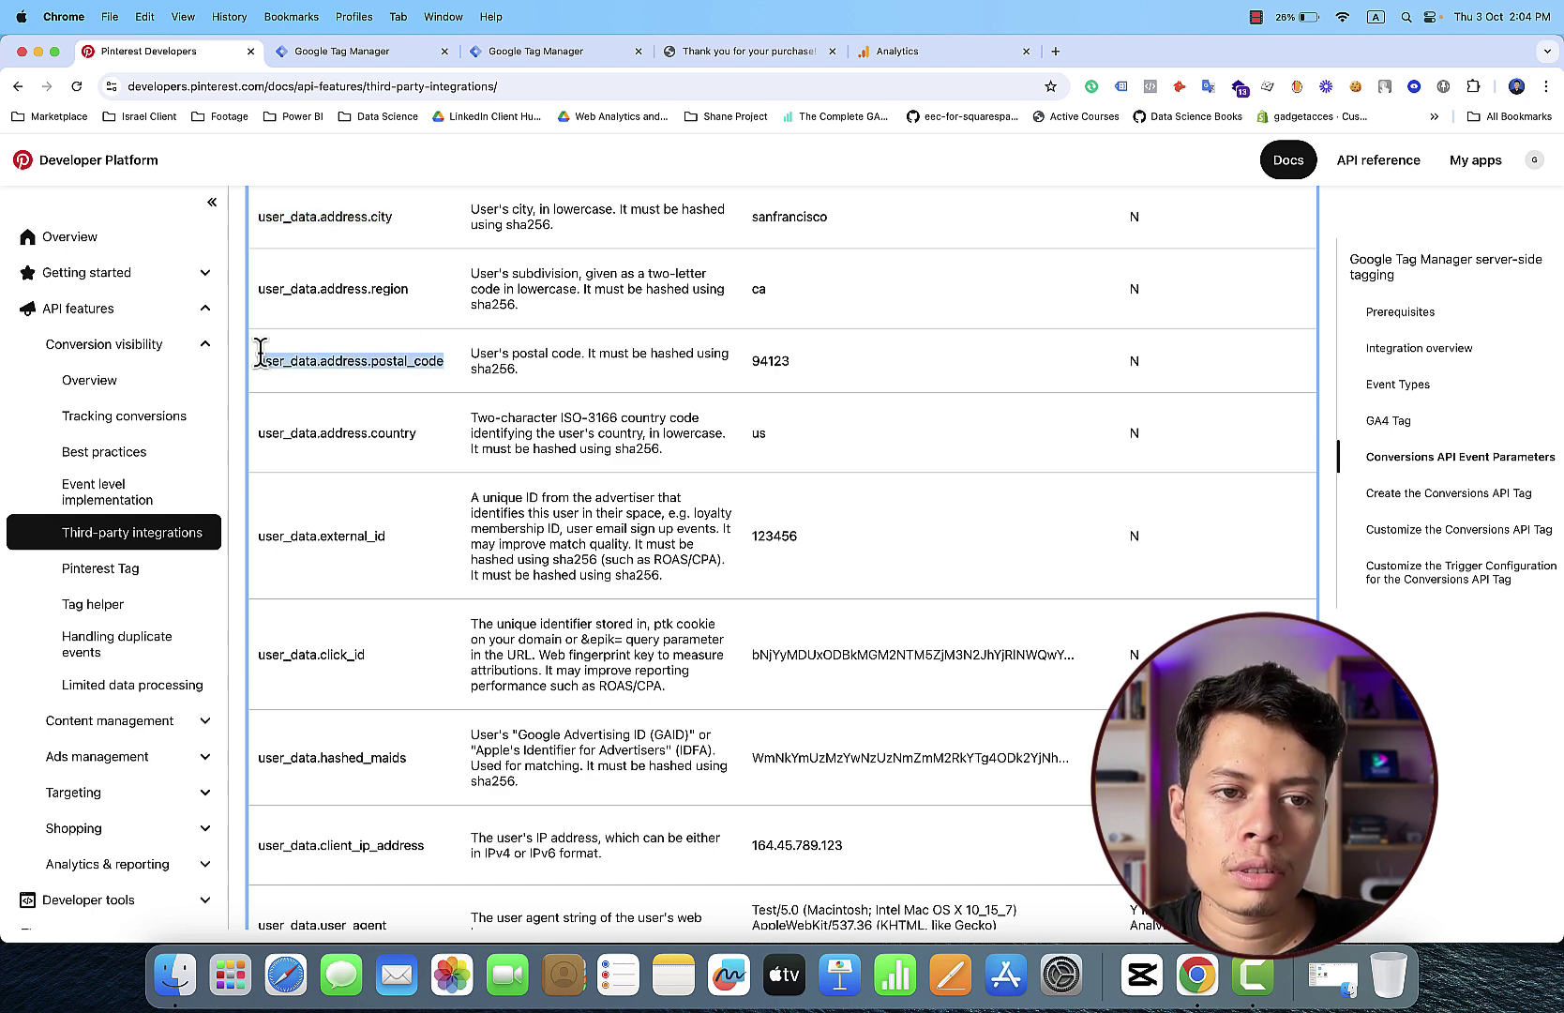
pyautogui.rightClick(272, 358)
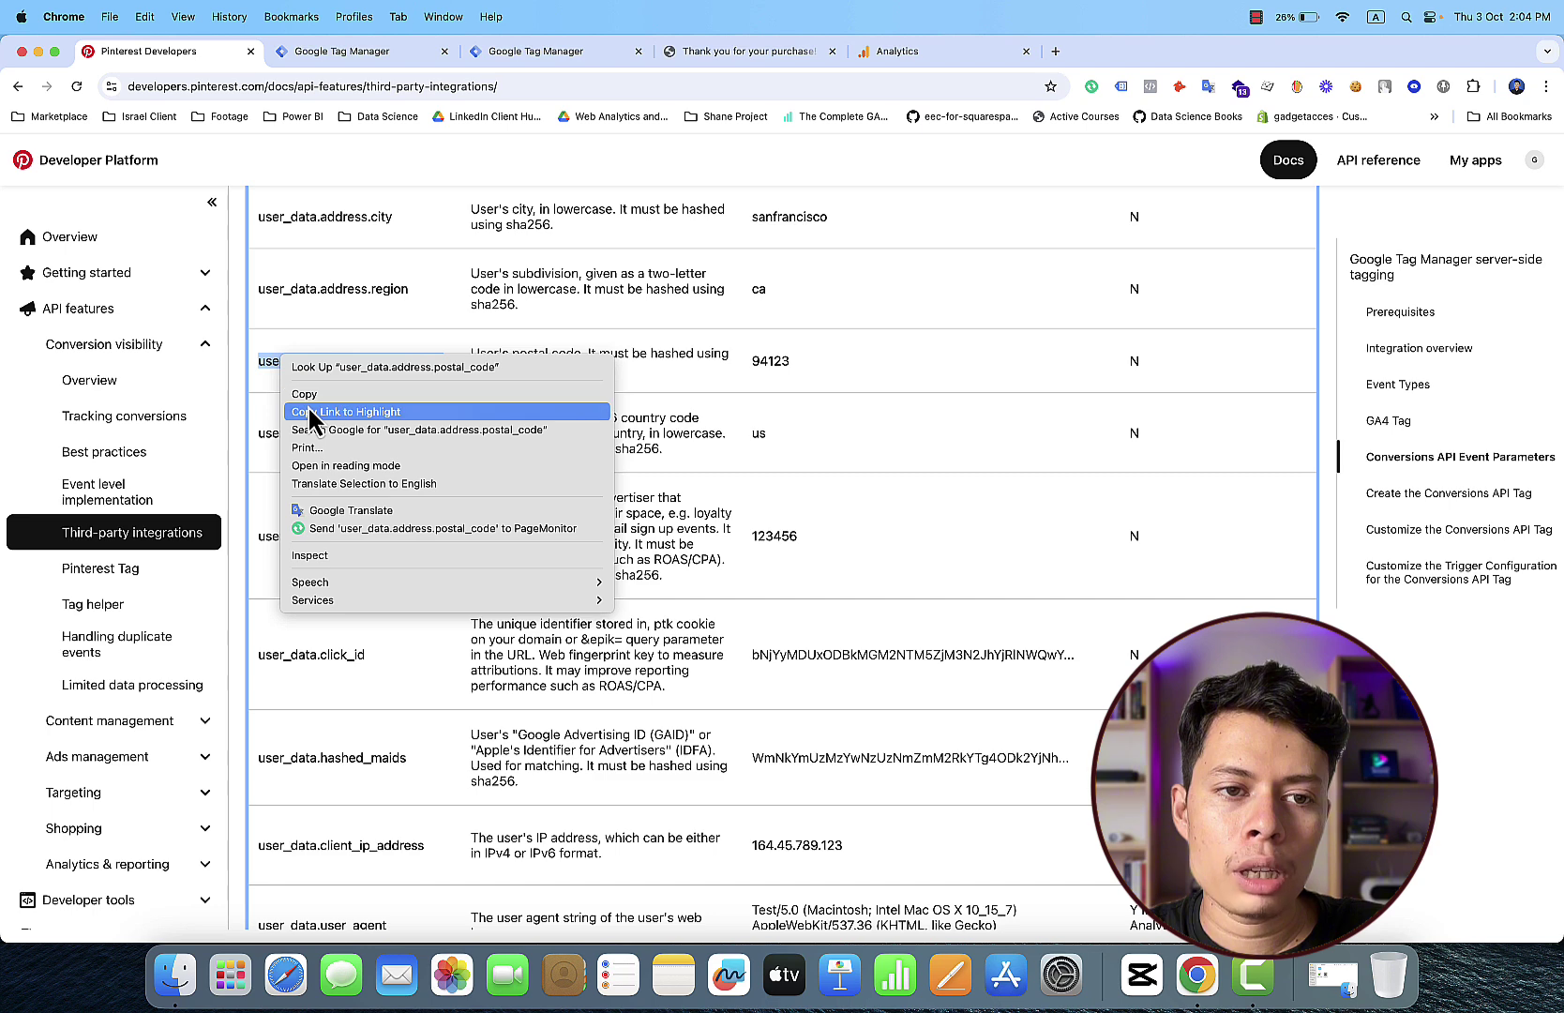
pyautogui.click(308, 395)
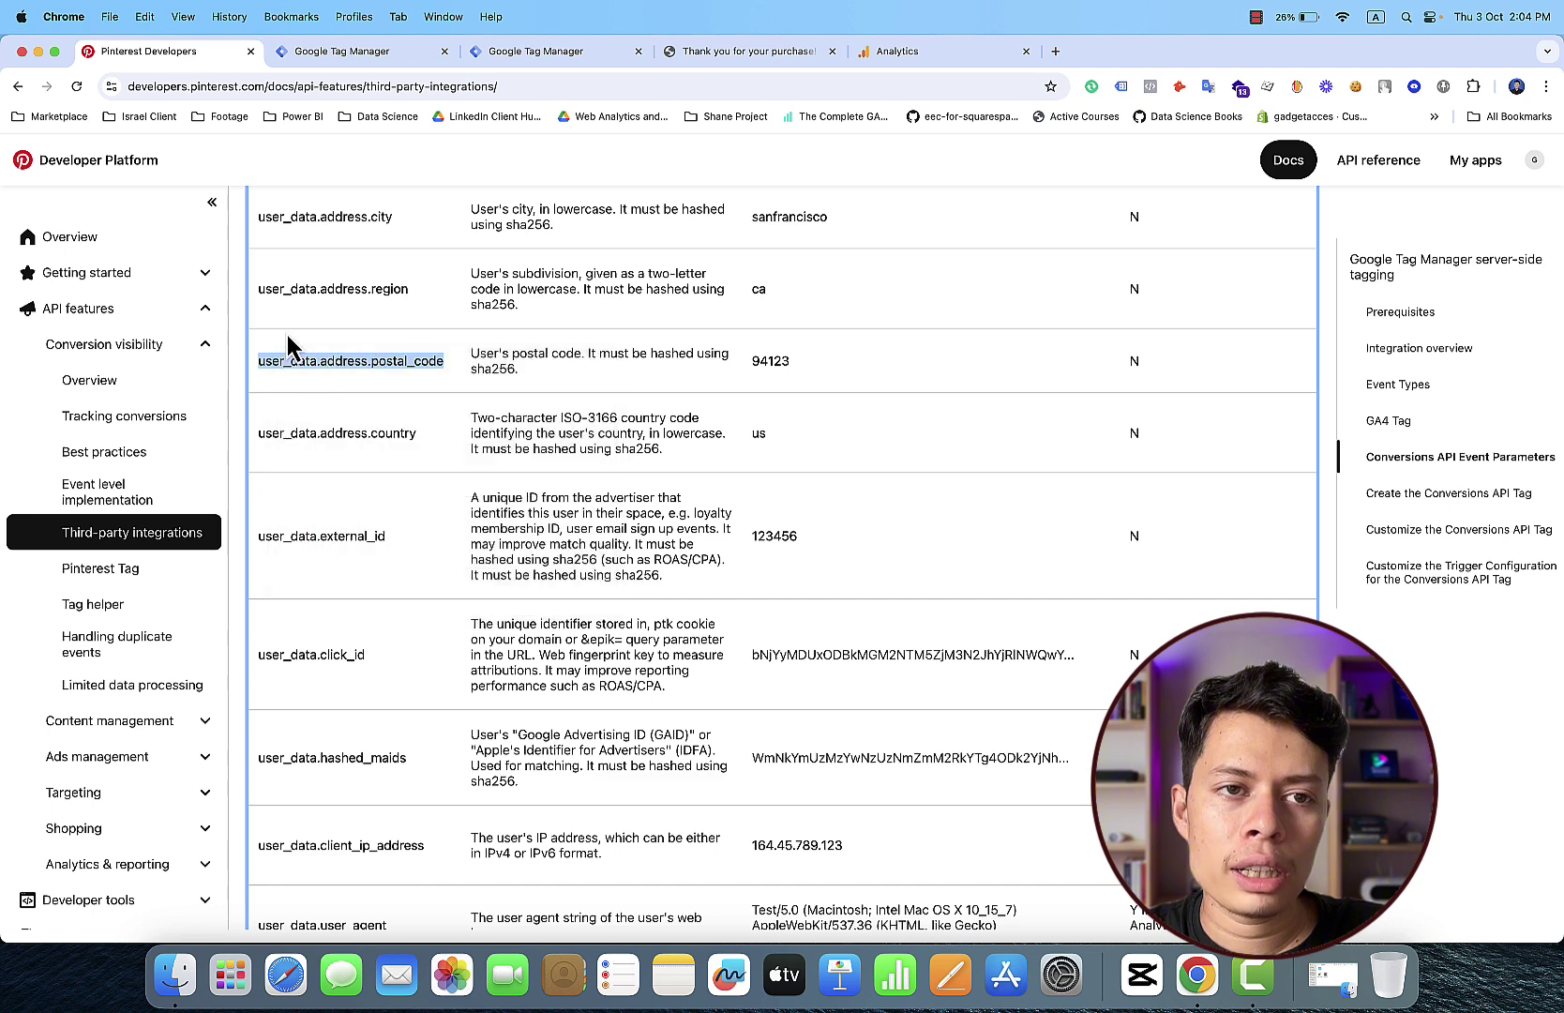
pyautogui.click(357, 51)
pyautogui.click(751, 654)
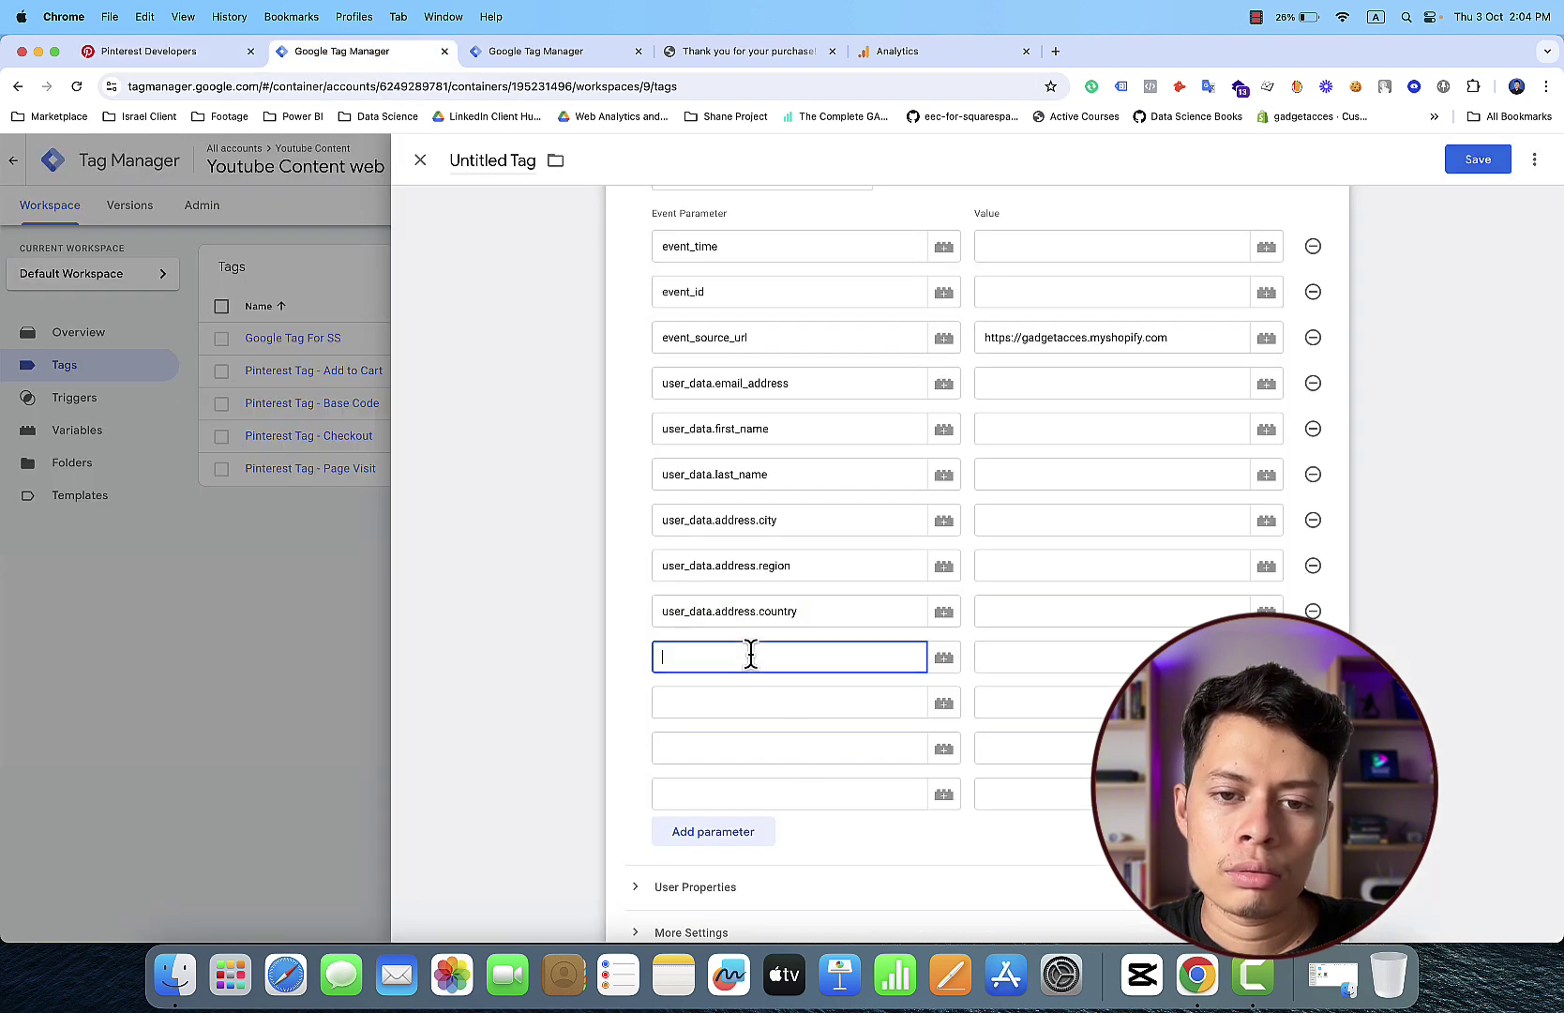
pyautogui.rightClick(751, 654)
pyautogui.click(814, 772)
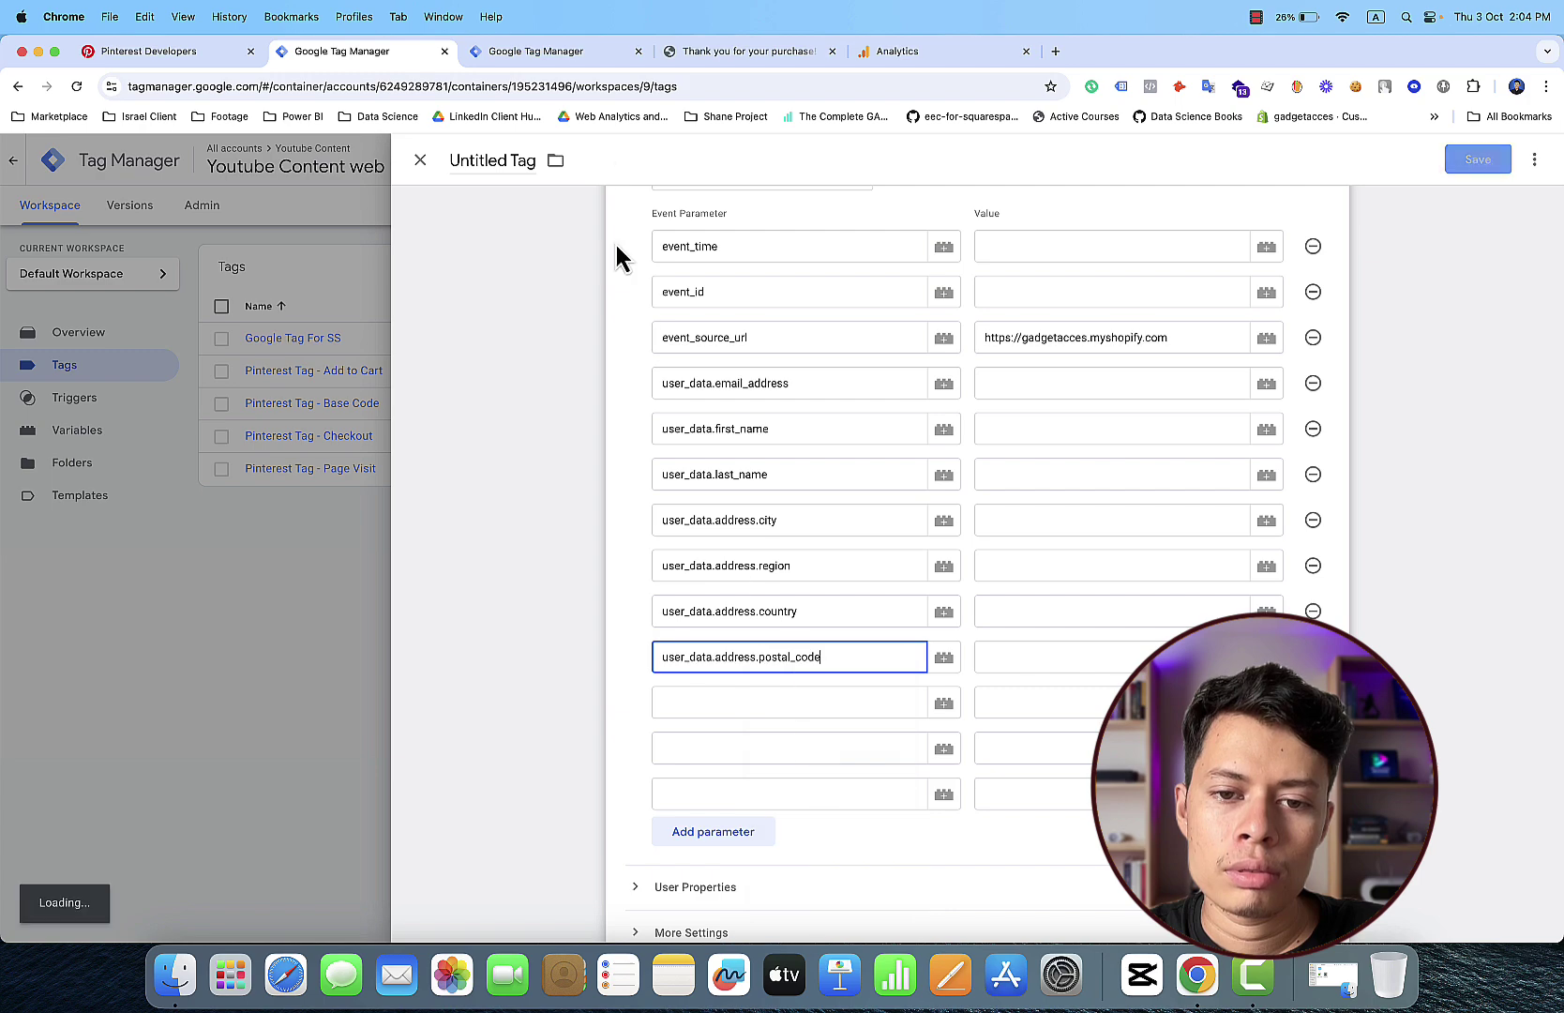
# Step: Switch to the Pinterest documentation and copy the parameter name user_data.external_id from the Conversions API event parameters table
pyautogui.click(562, 49)
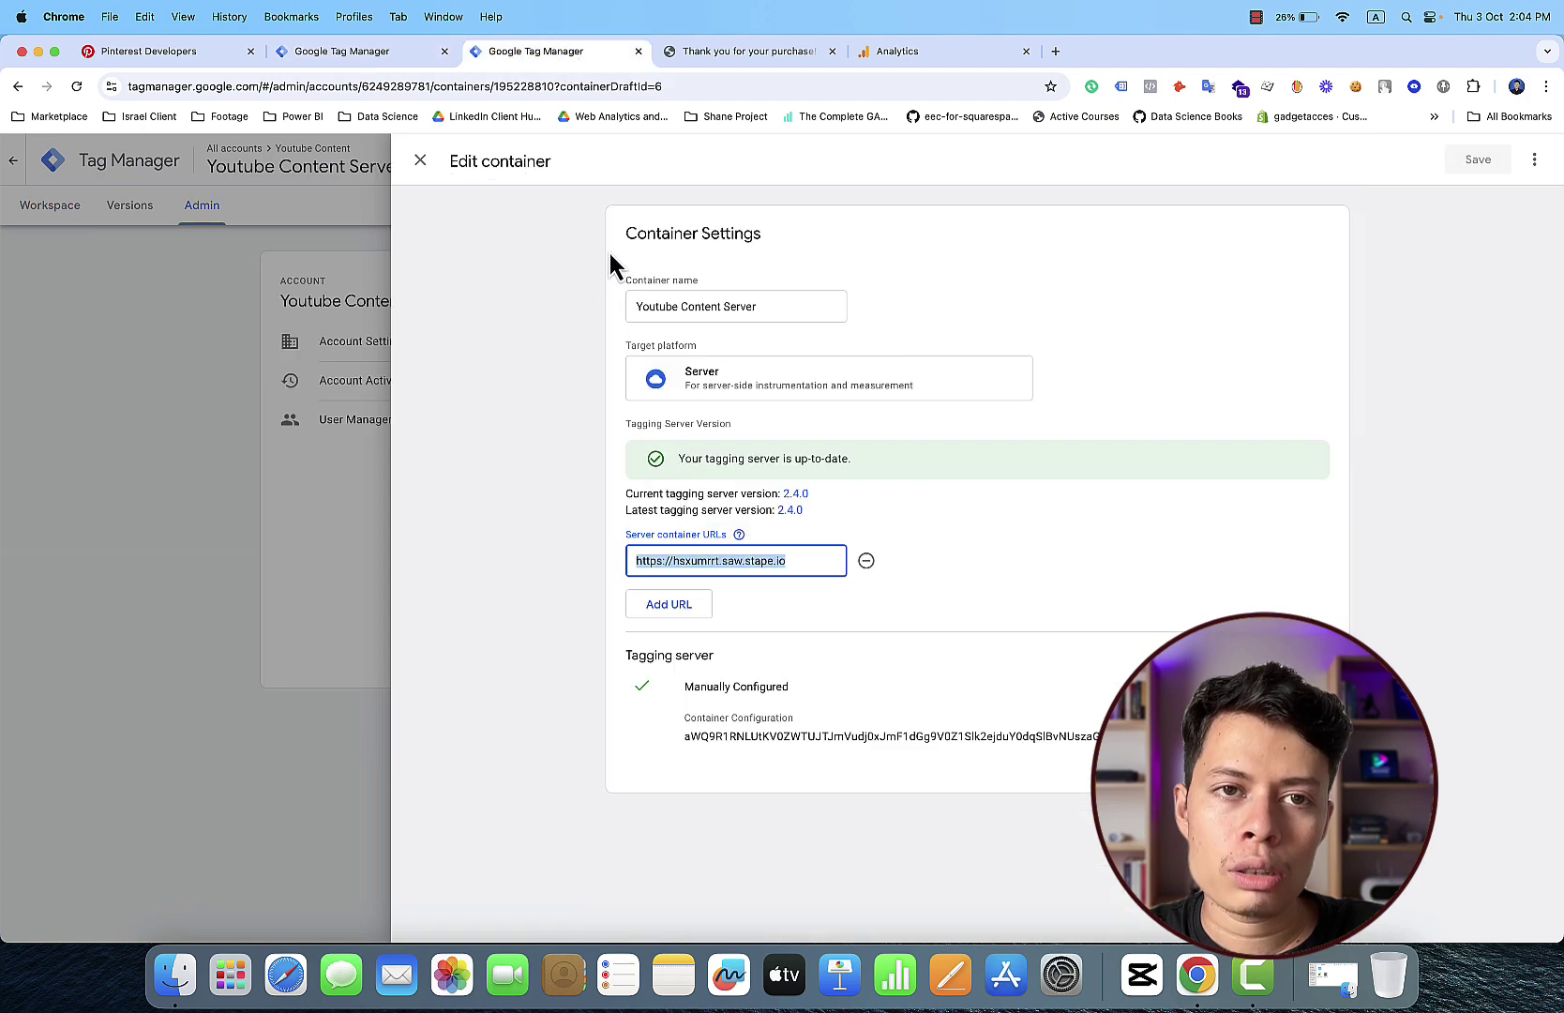
pyautogui.click(209, 53)
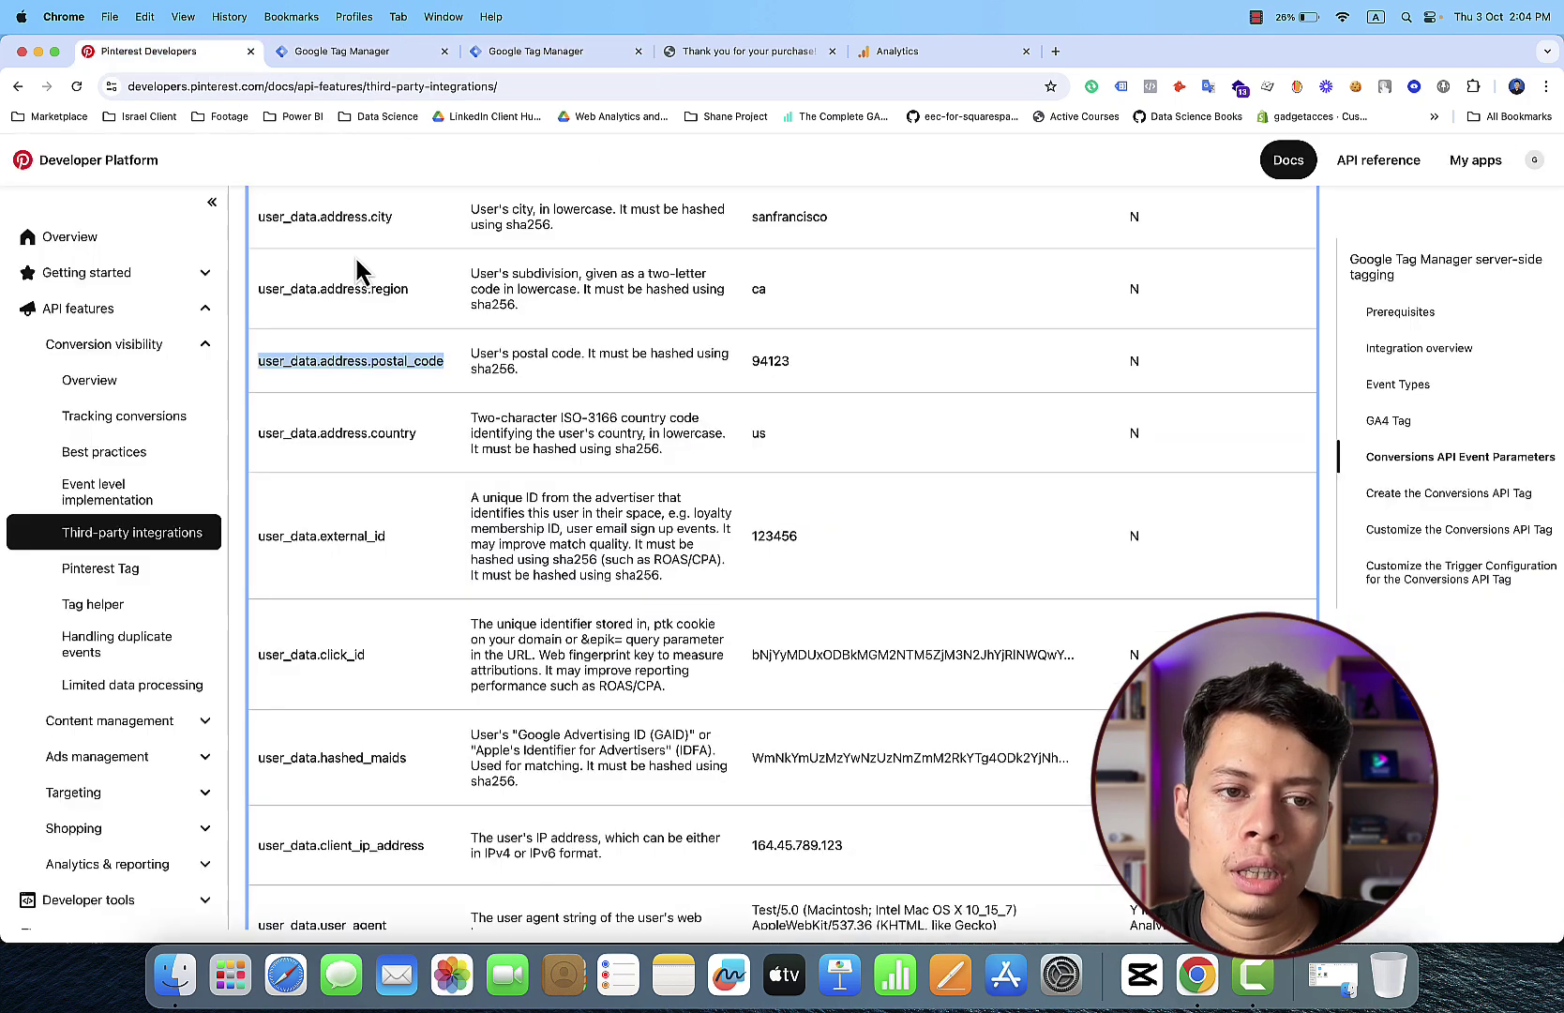
pyautogui.scroll(-3, 354, 255)
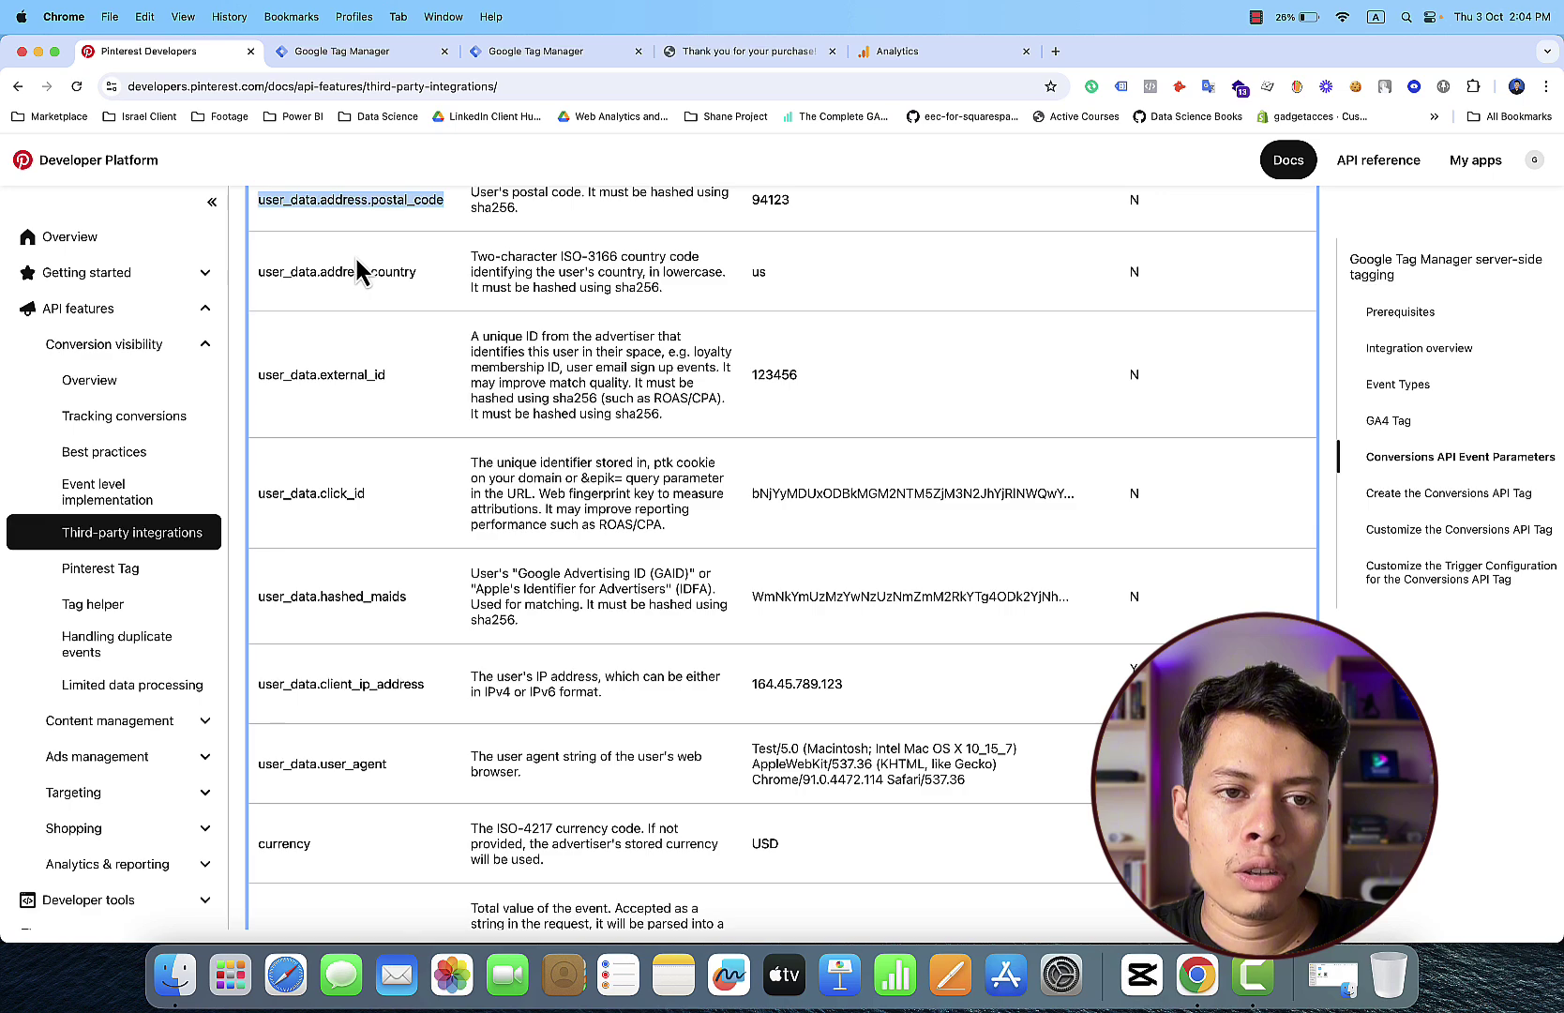
pyautogui.scroll(1, 354, 255)
pyautogui.scroll(-2, 355, 246)
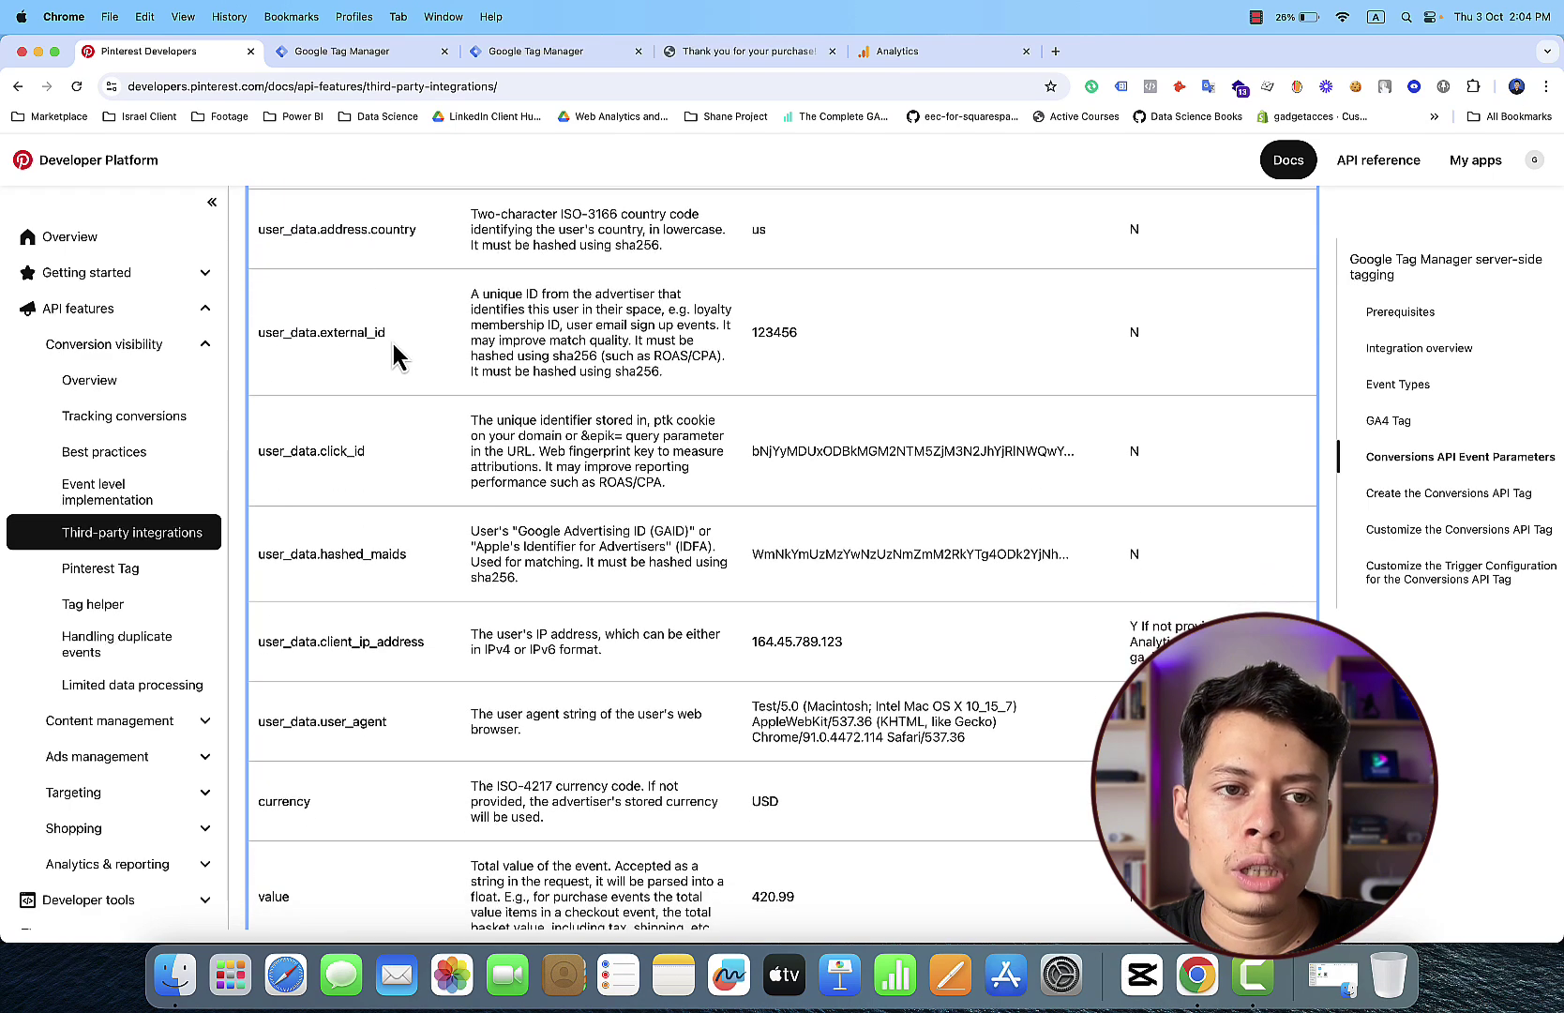
pyautogui.moveTo(394, 337); pyautogui.dragTo(261, 332)
pyautogui.rightClick(277, 333)
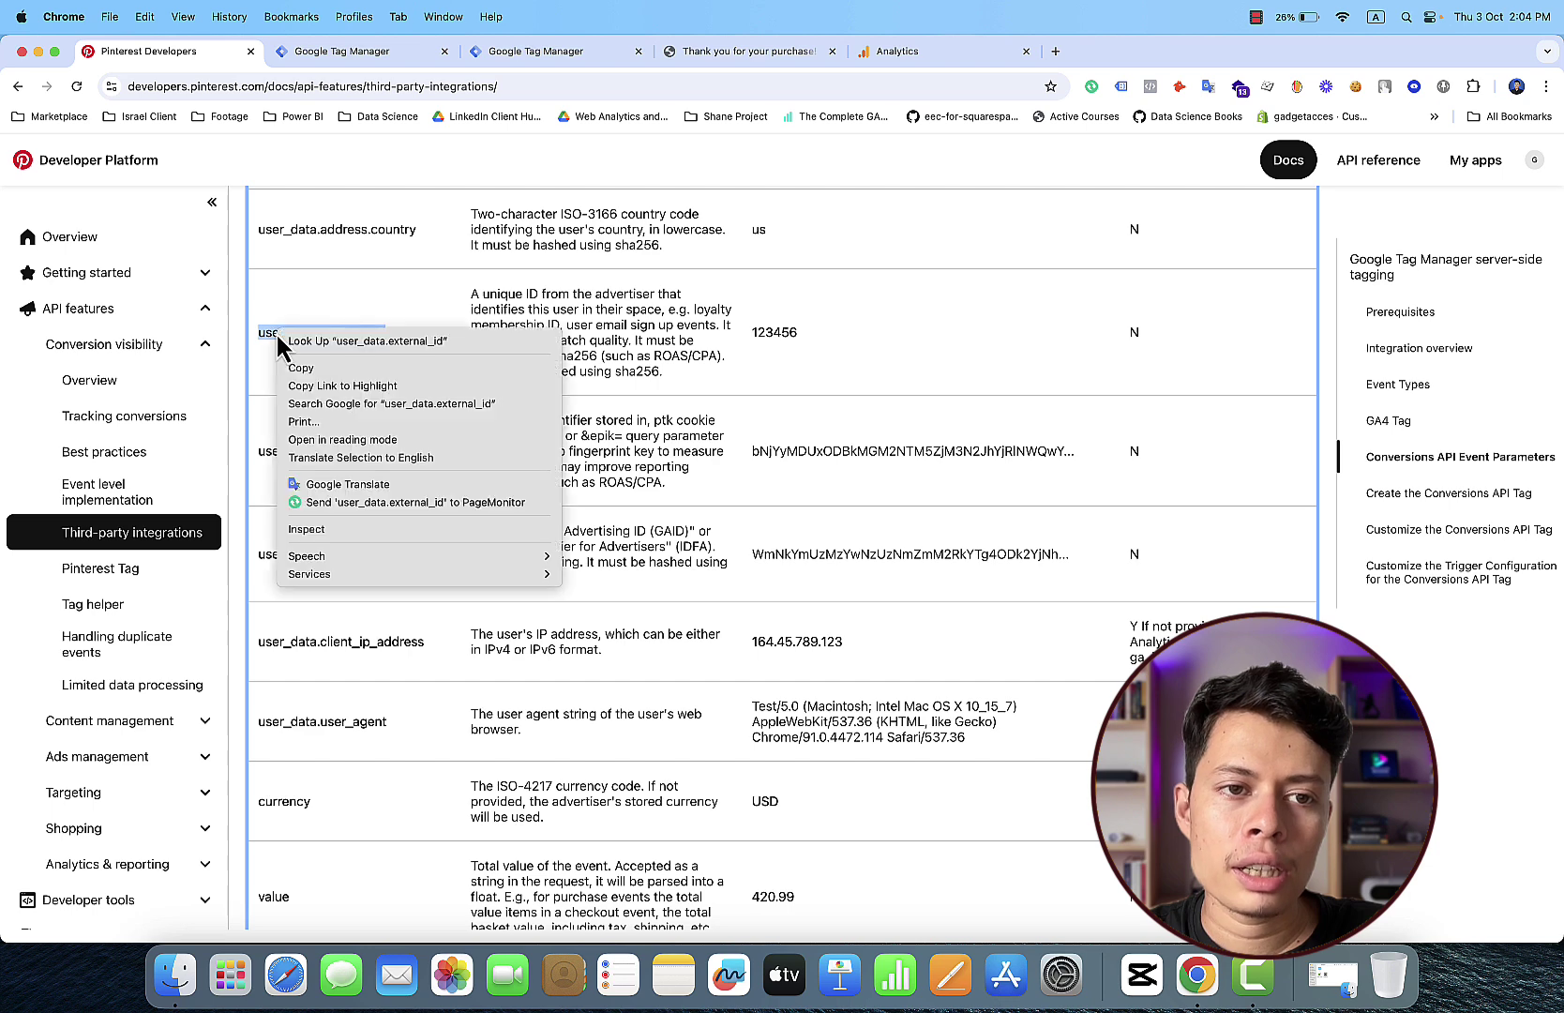
pyautogui.click(306, 370)
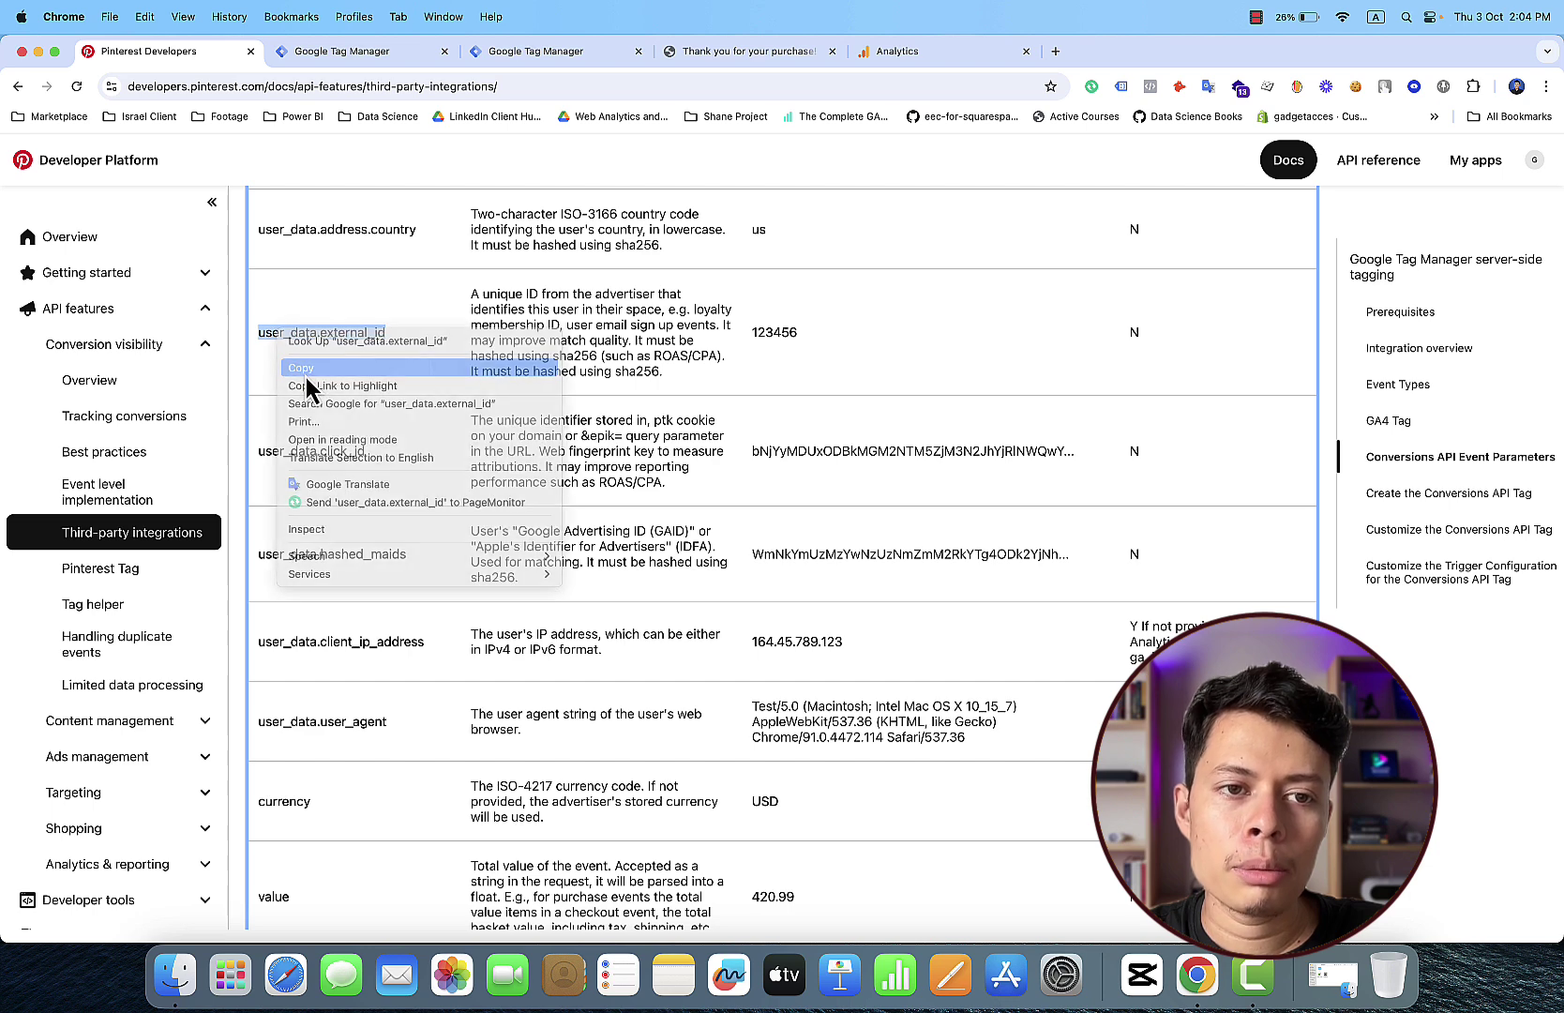
# Step: Back in the untitled Google Tag Manager tag, add user_data.external_id as the event parameter below the postal code
pyautogui.click(385, 52)
pyautogui.click(685, 701)
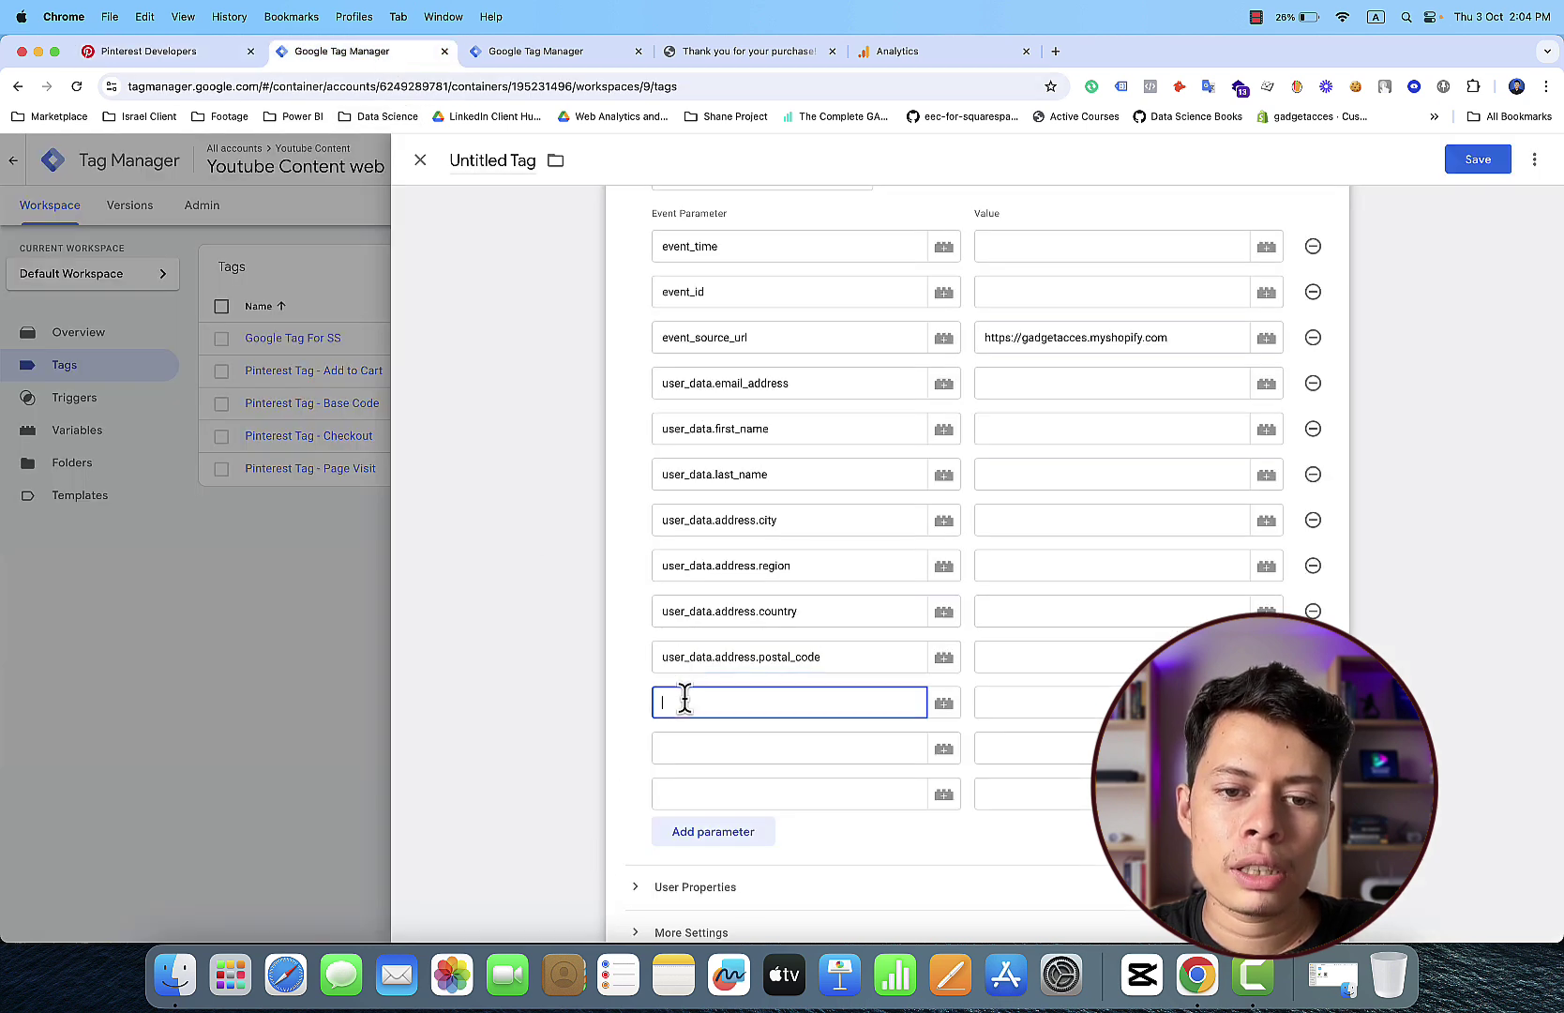
pyautogui.rightClick(687, 703)
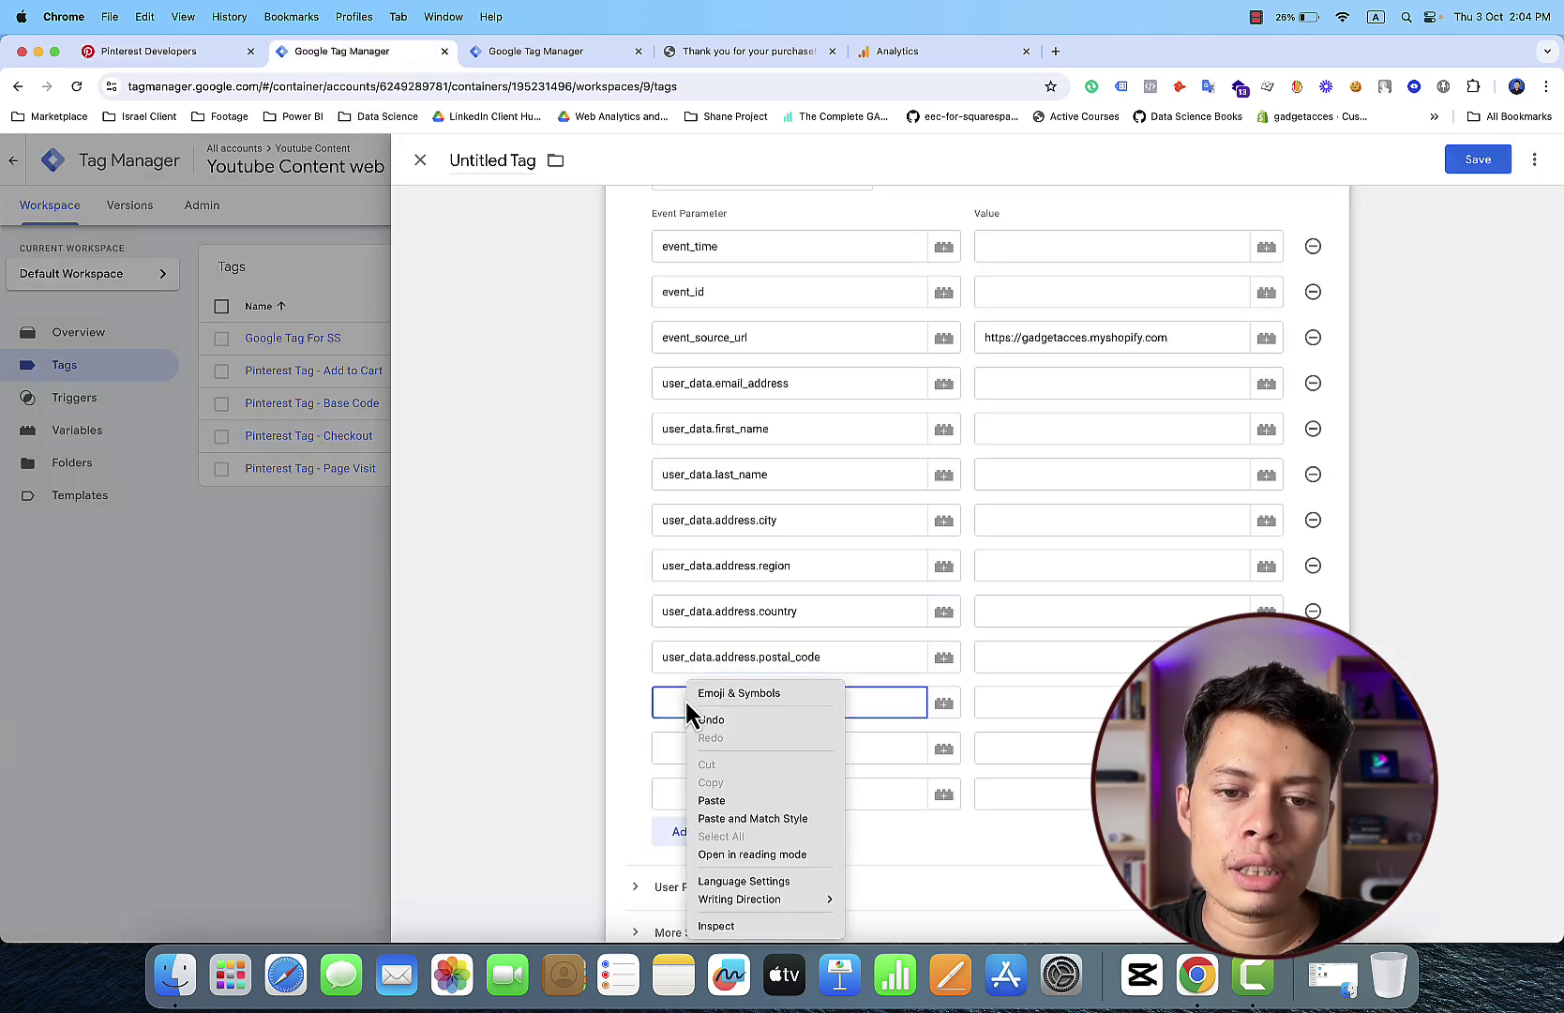
pyautogui.click(718, 802)
# Step: Copy user_data.click_id from the Pinterest documentation into the tag's event parameter row below the external ID
pyautogui.click(698, 748)
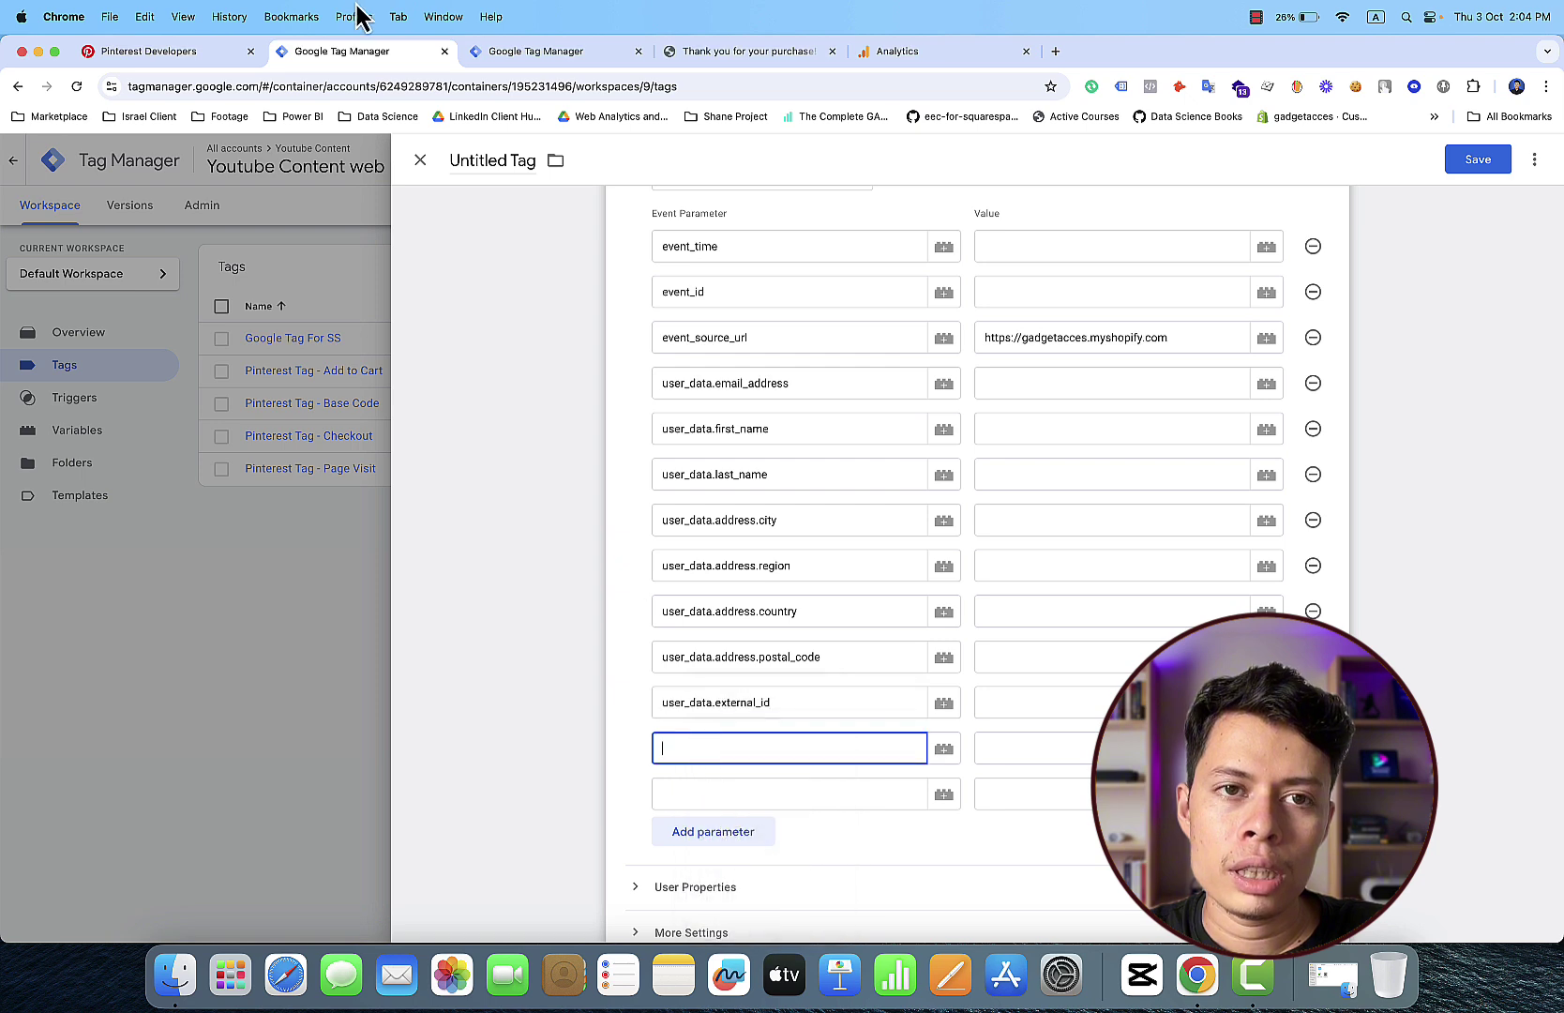
pyautogui.click(495, 52)
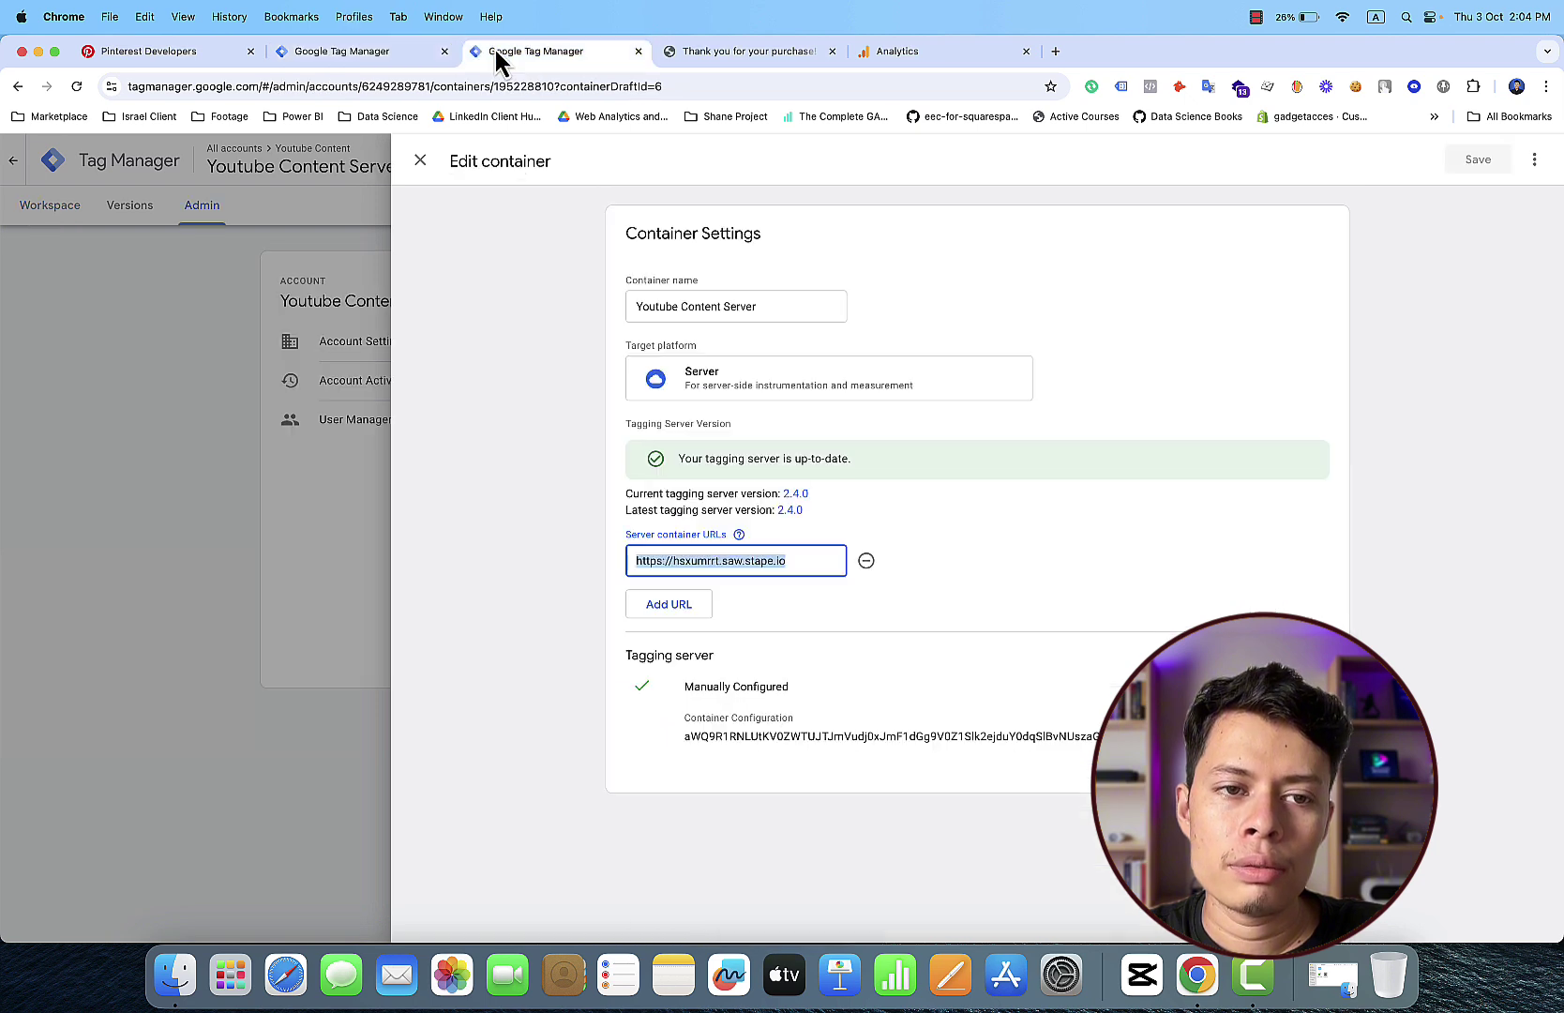
pyautogui.click(139, 52)
pyautogui.scroll(-3, 548, 534)
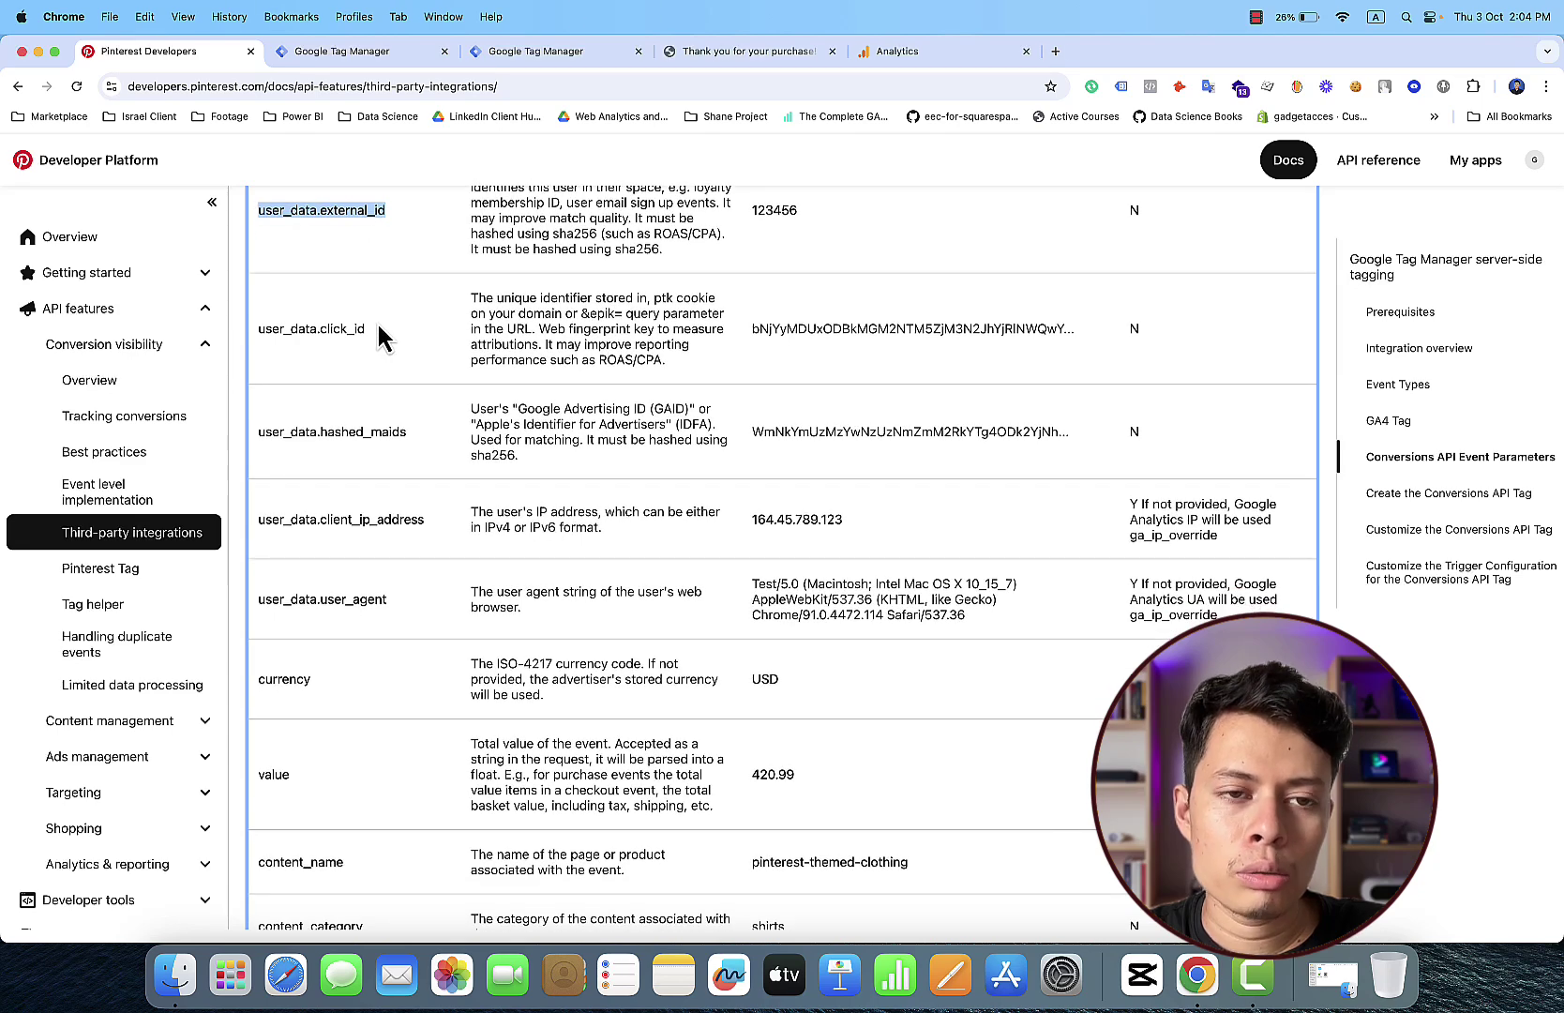
pyautogui.moveTo(371, 329); pyautogui.dragTo(257, 322)
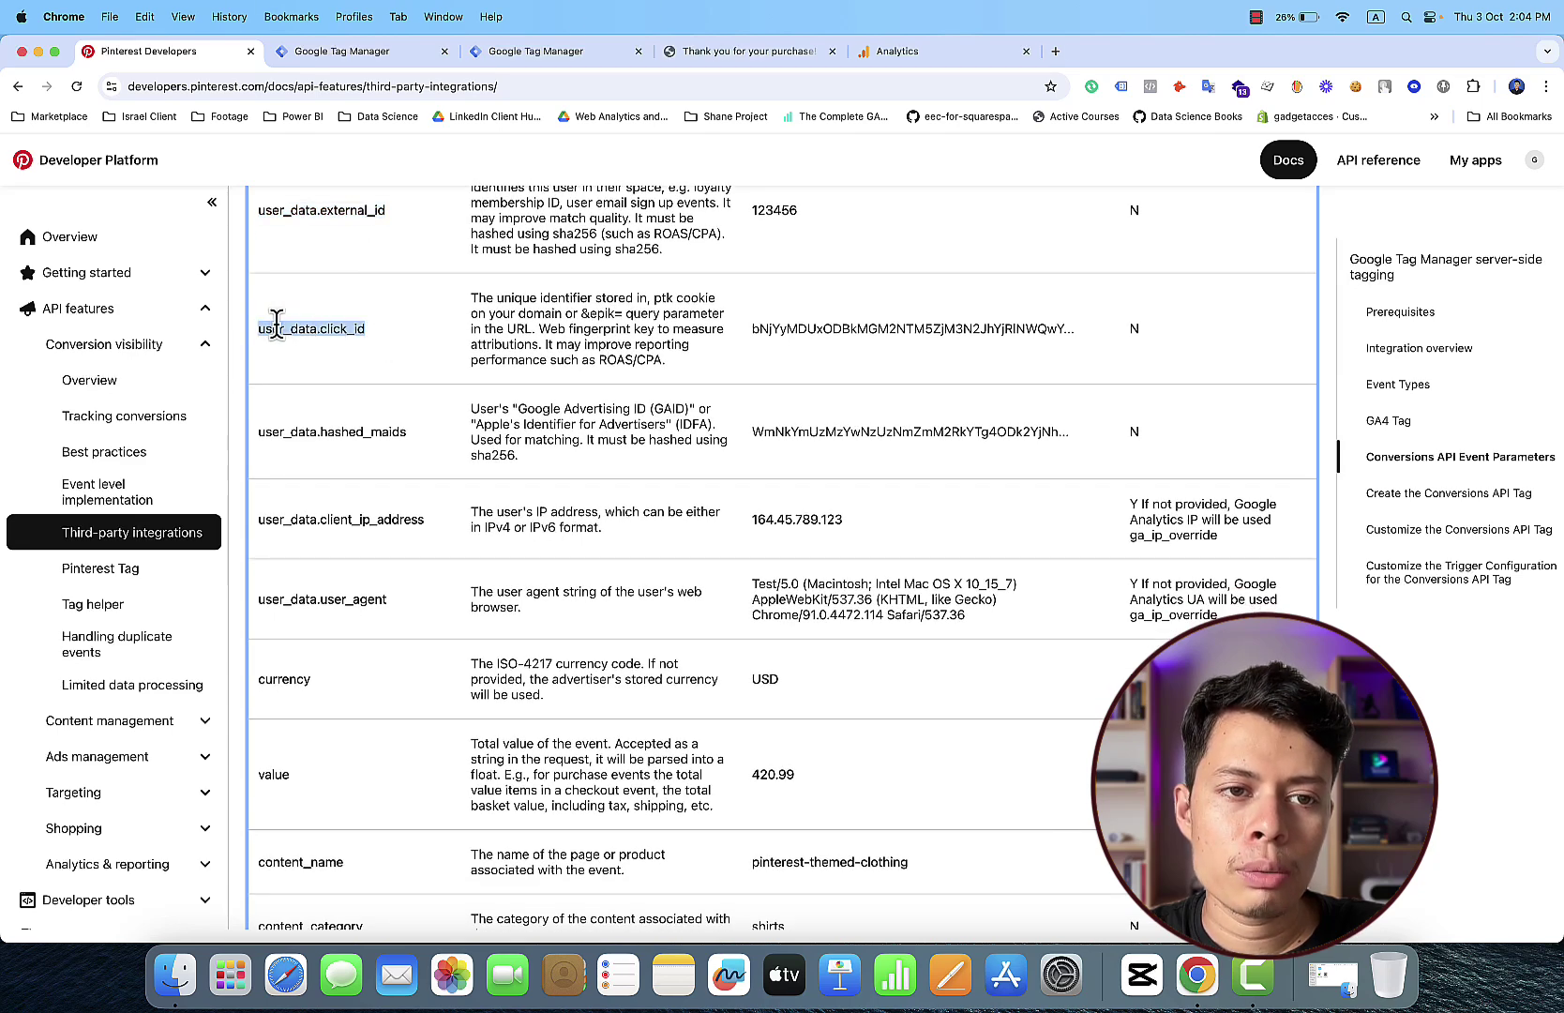
pyautogui.rightClick(277, 323)
pyautogui.click(301, 369)
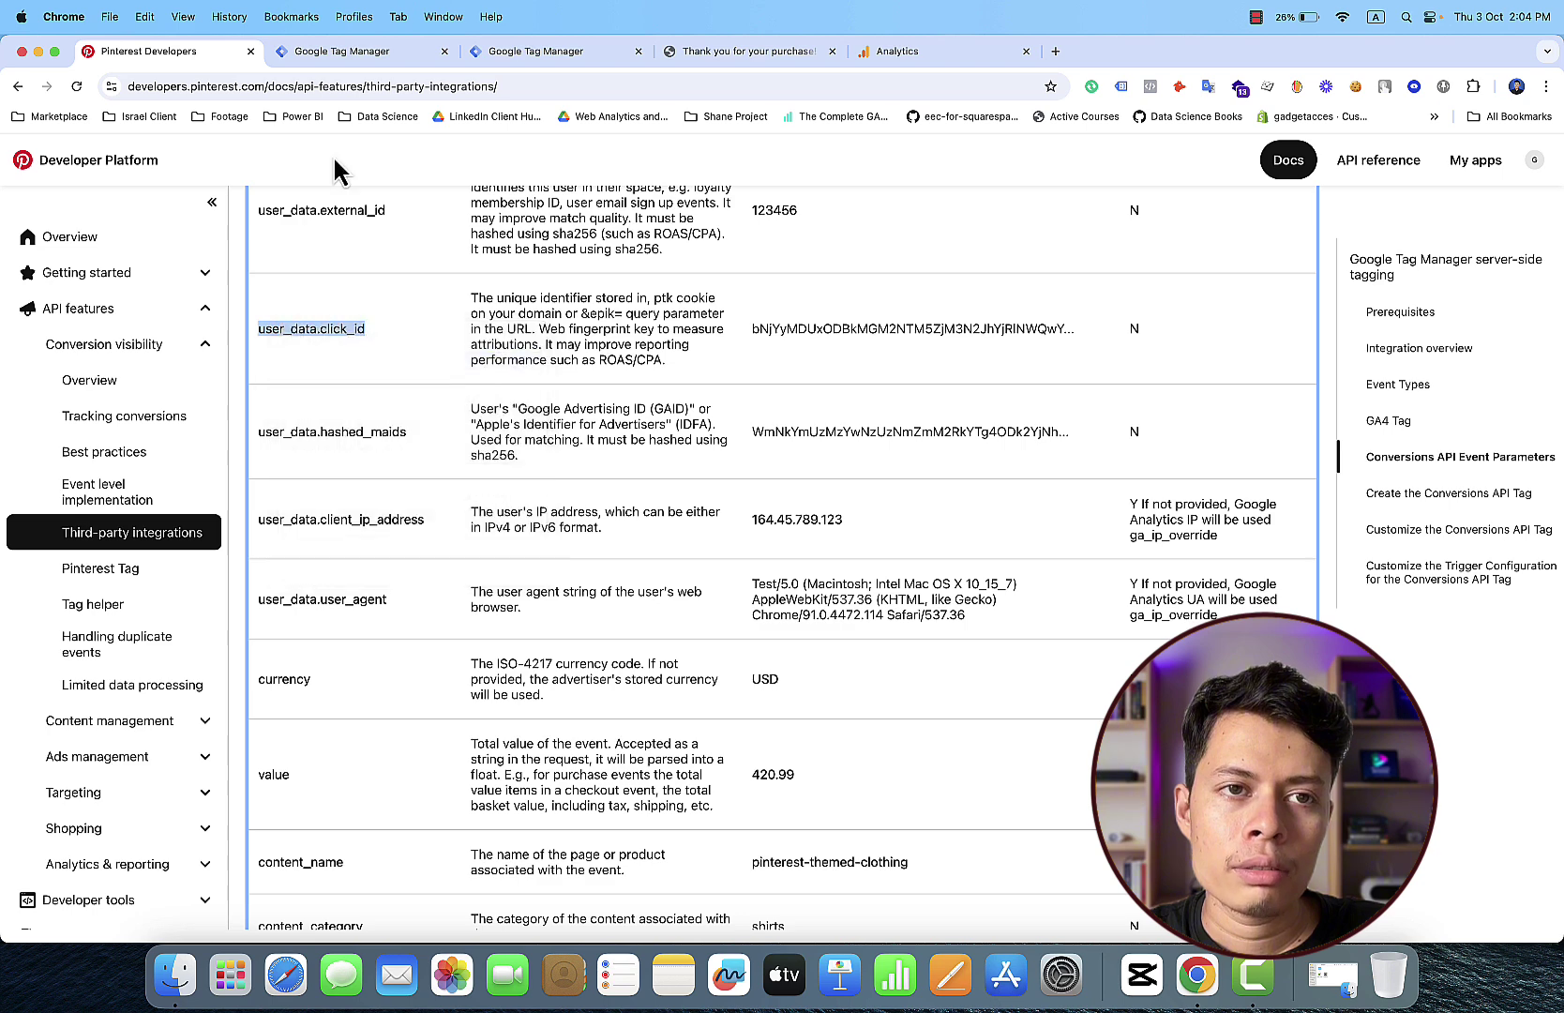
pyautogui.click(338, 52)
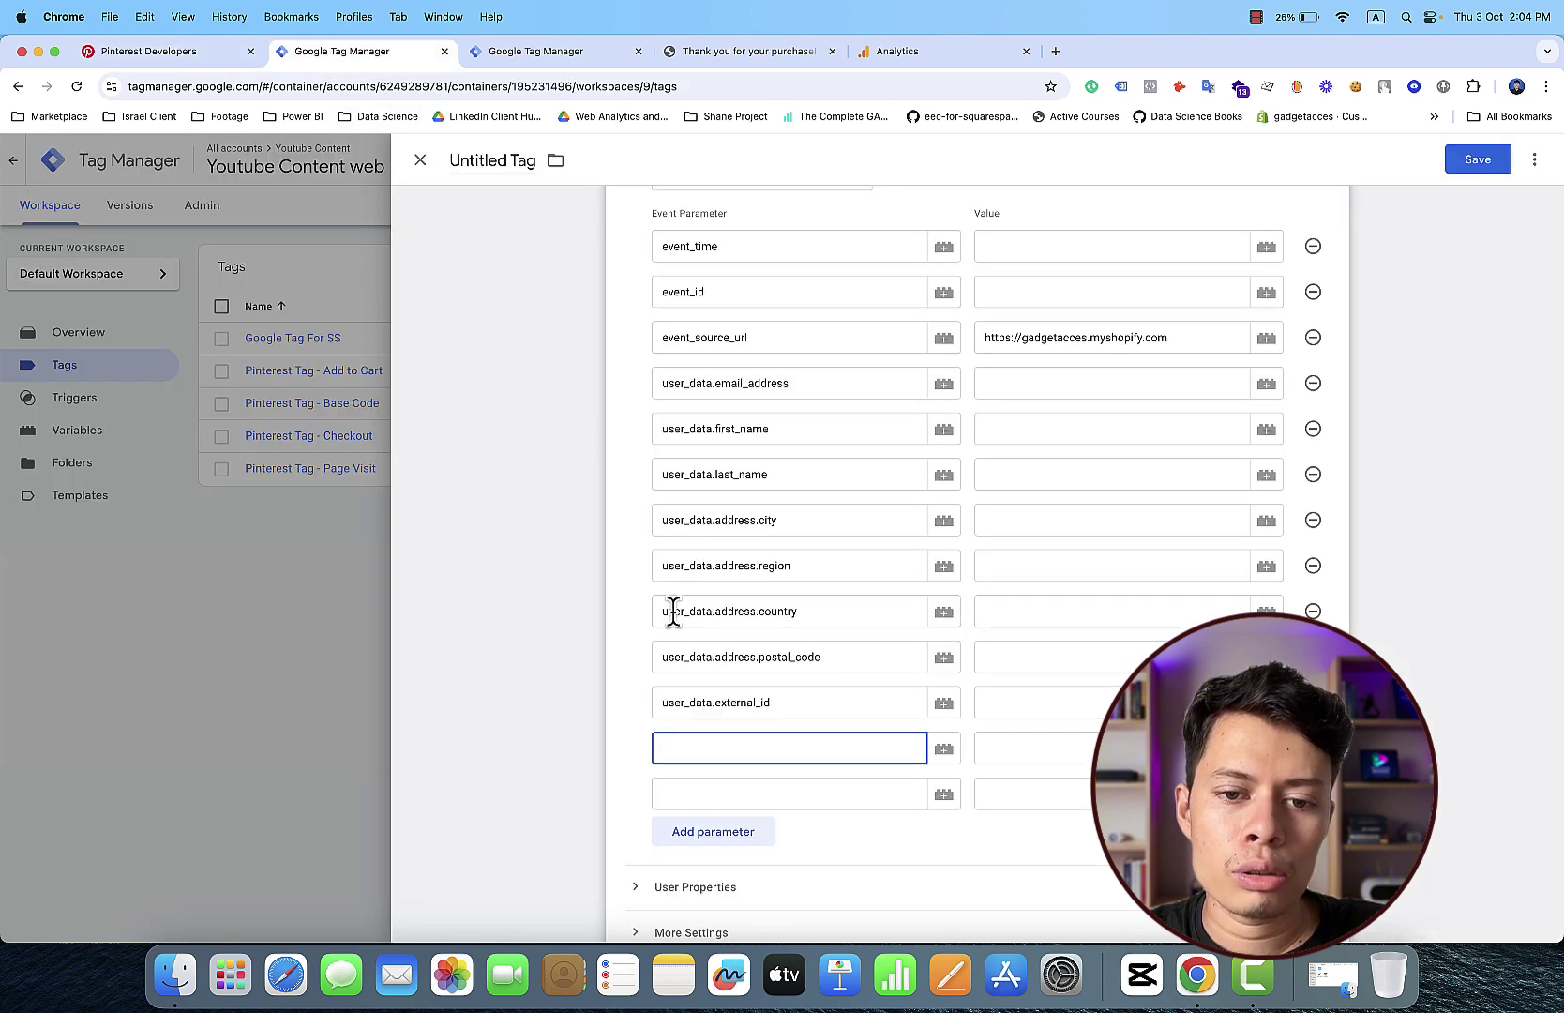
pyautogui.rightClick(746, 741)
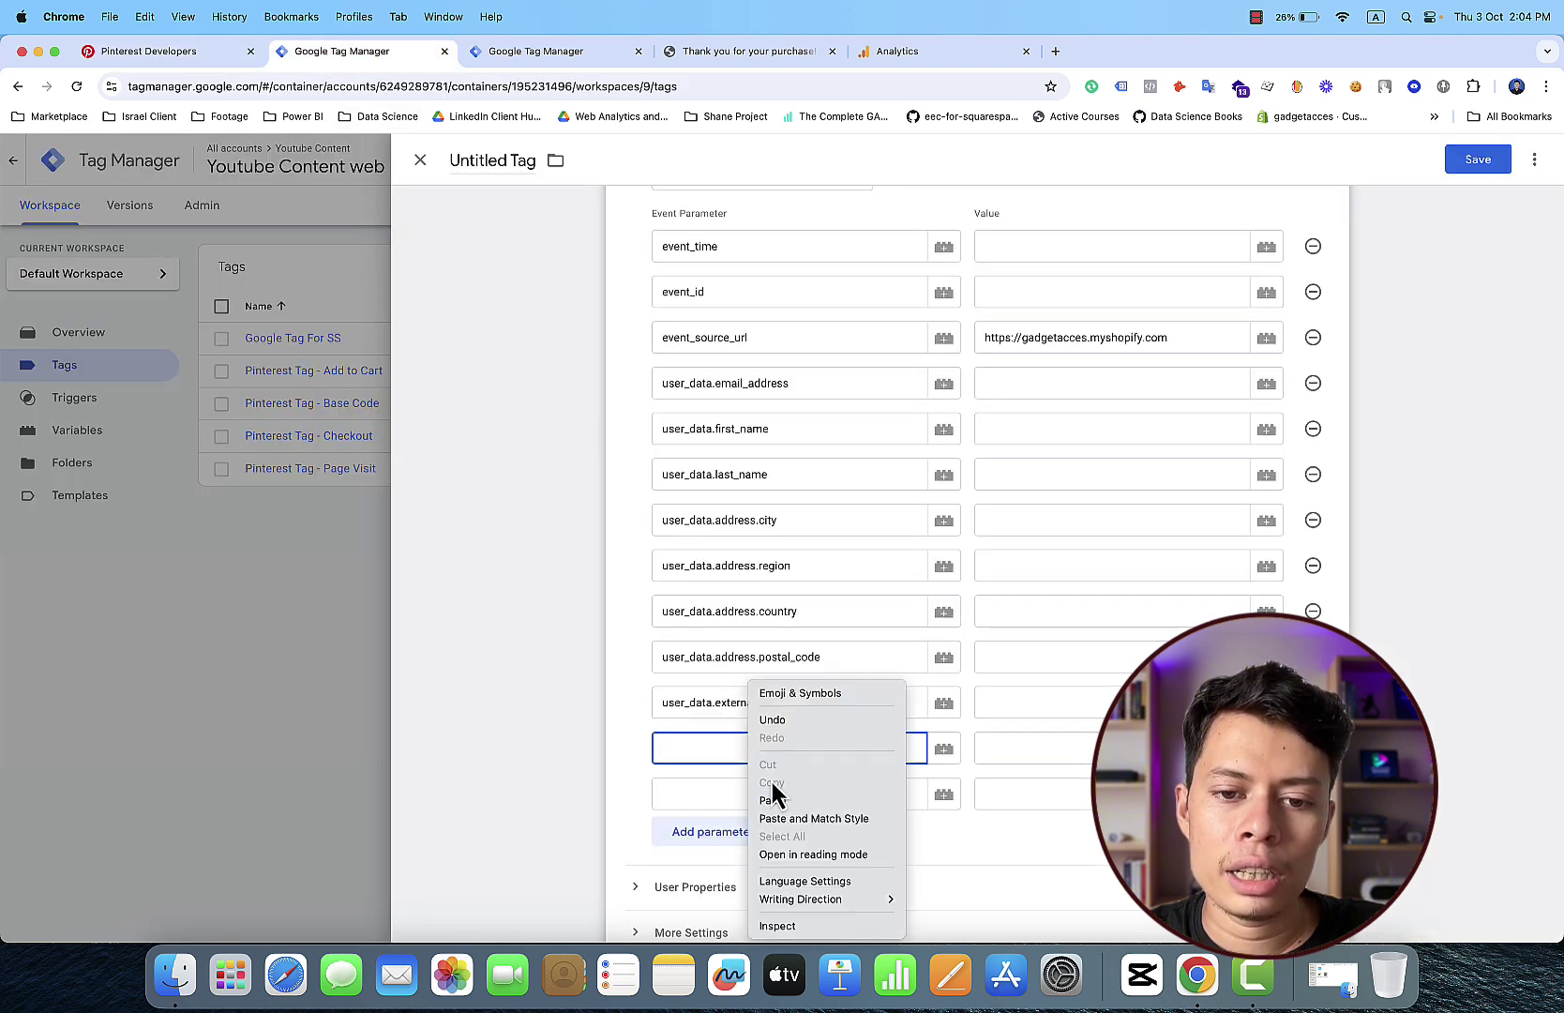
pyautogui.click(778, 808)
# Step: Add two more empty event parameter rows to the tag
pyautogui.click(761, 836)
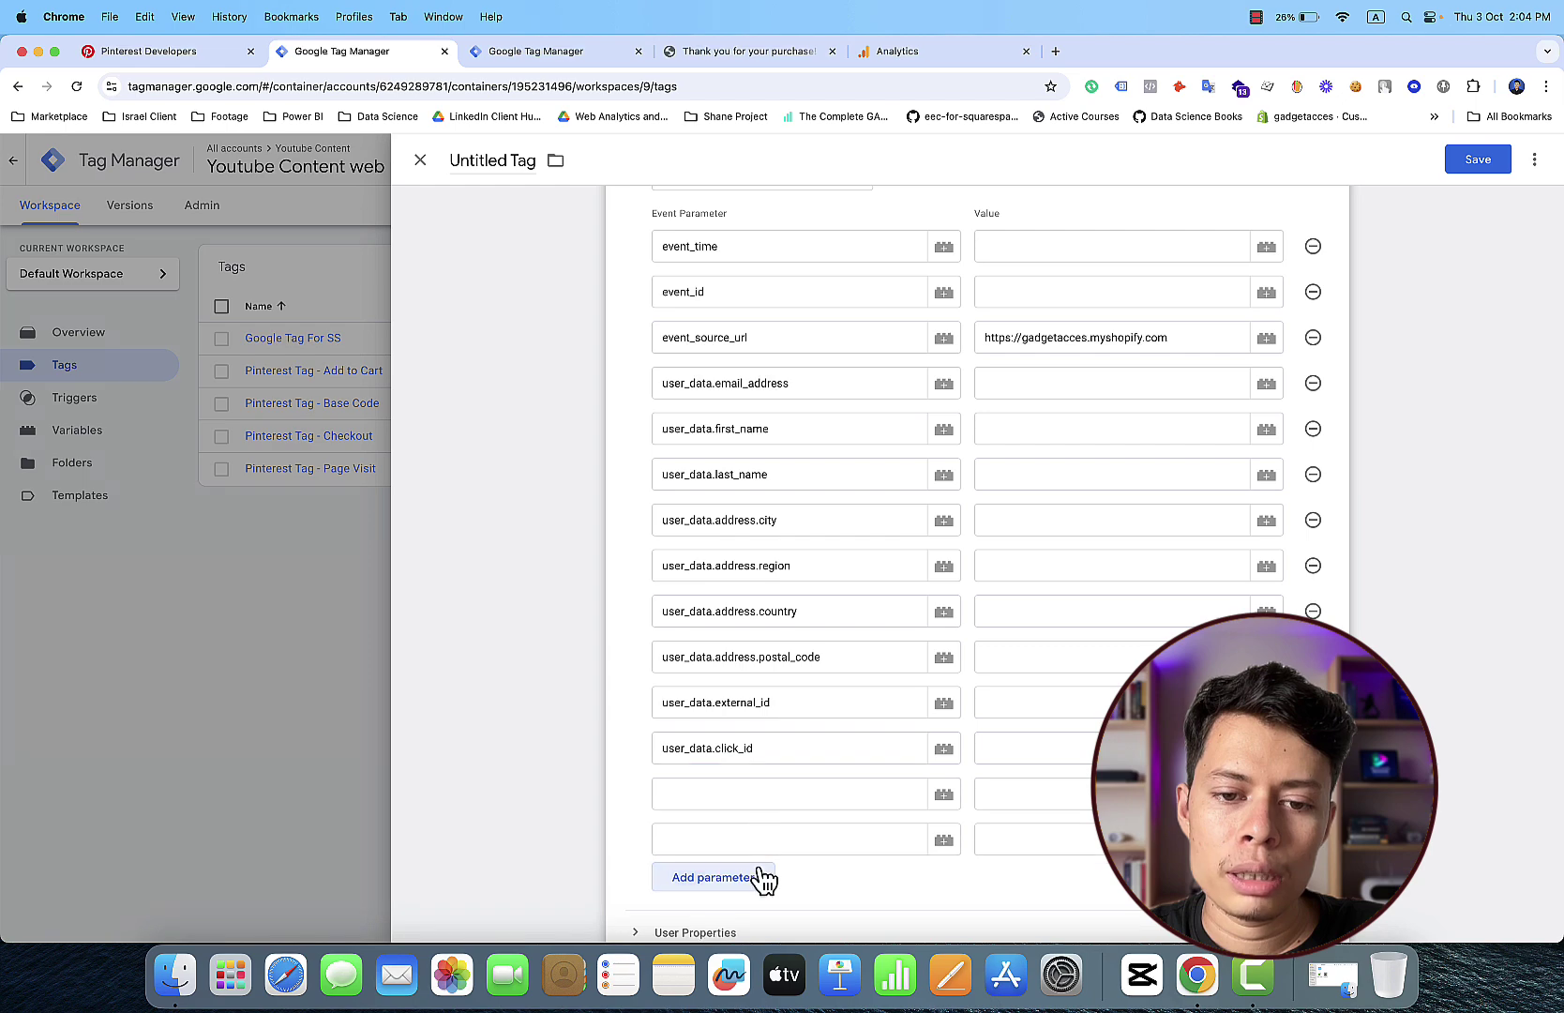
pyautogui.click(756, 877)
pyautogui.scroll(-3, 750, 880)
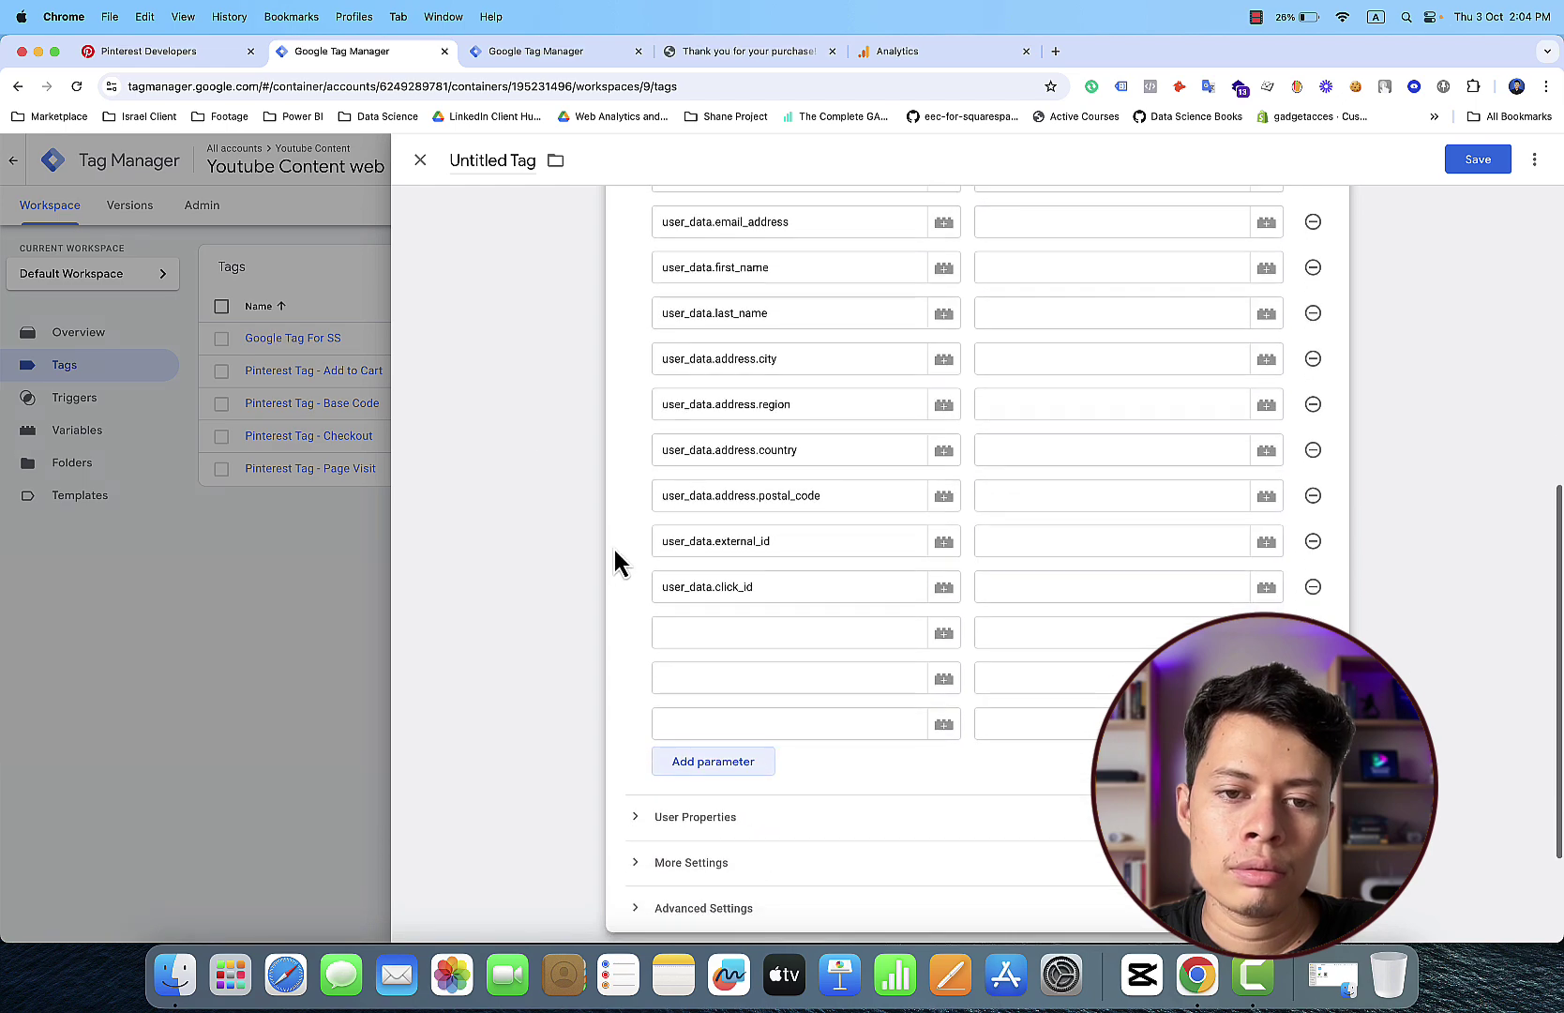
# Step: Return to the Pinterest documentation and copy the currency parameter name, skipping the hashed_maids, client IP address and user agent parameters
pyautogui.click(156, 54)
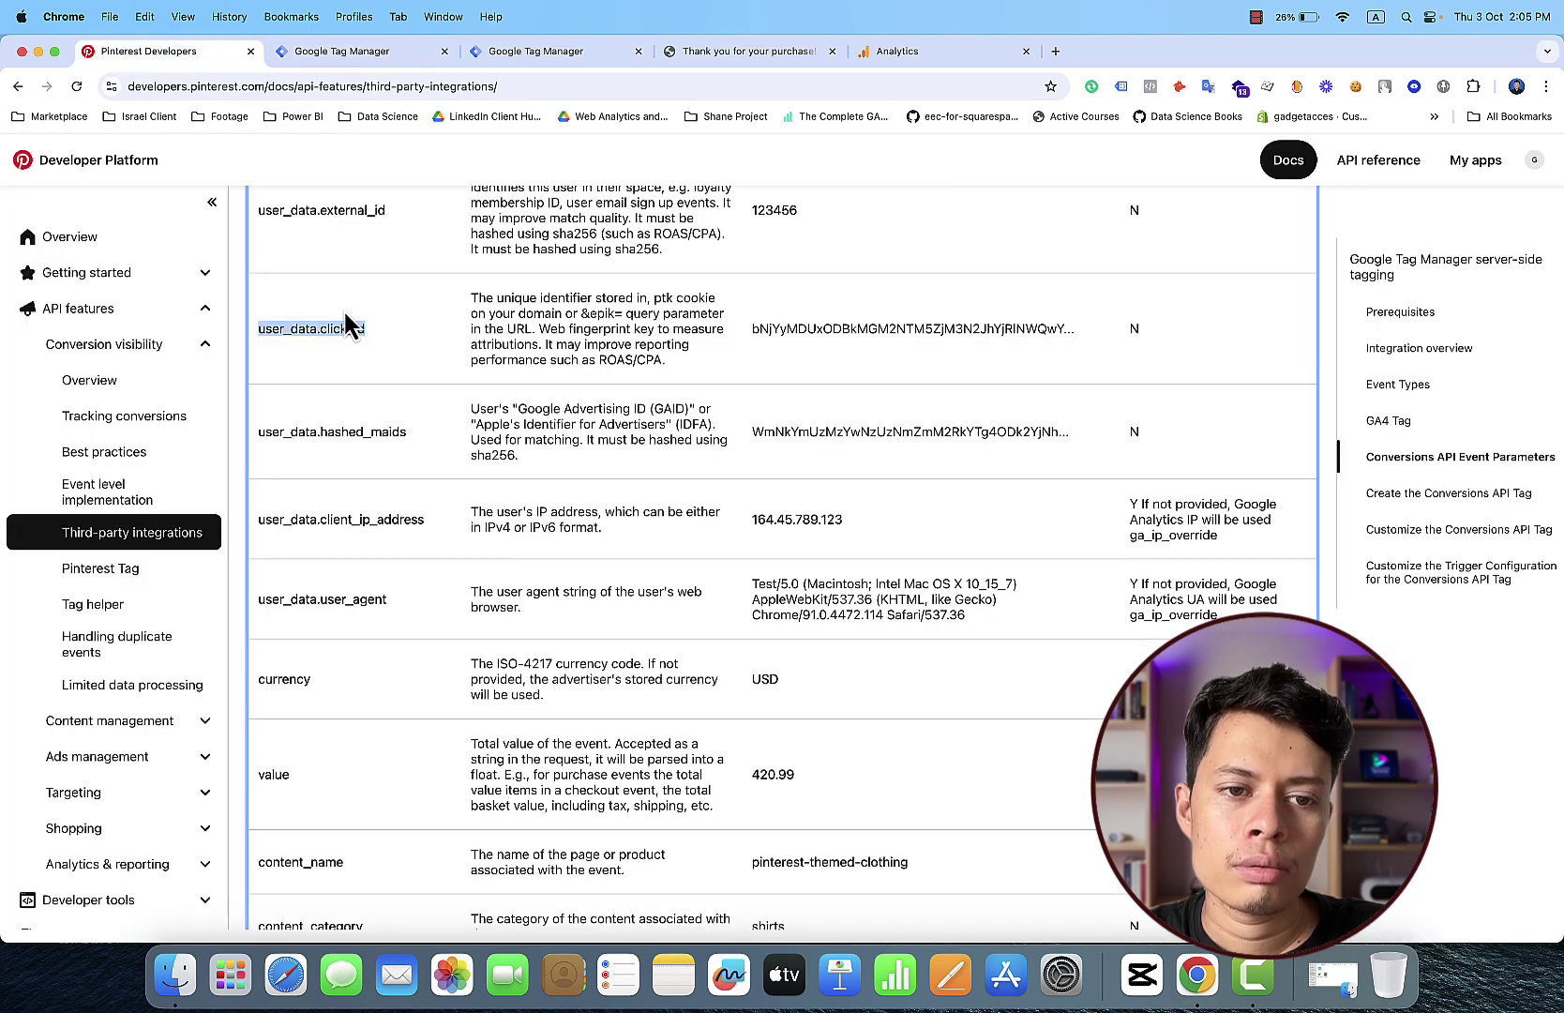
pyautogui.scroll(-2, 413, 490)
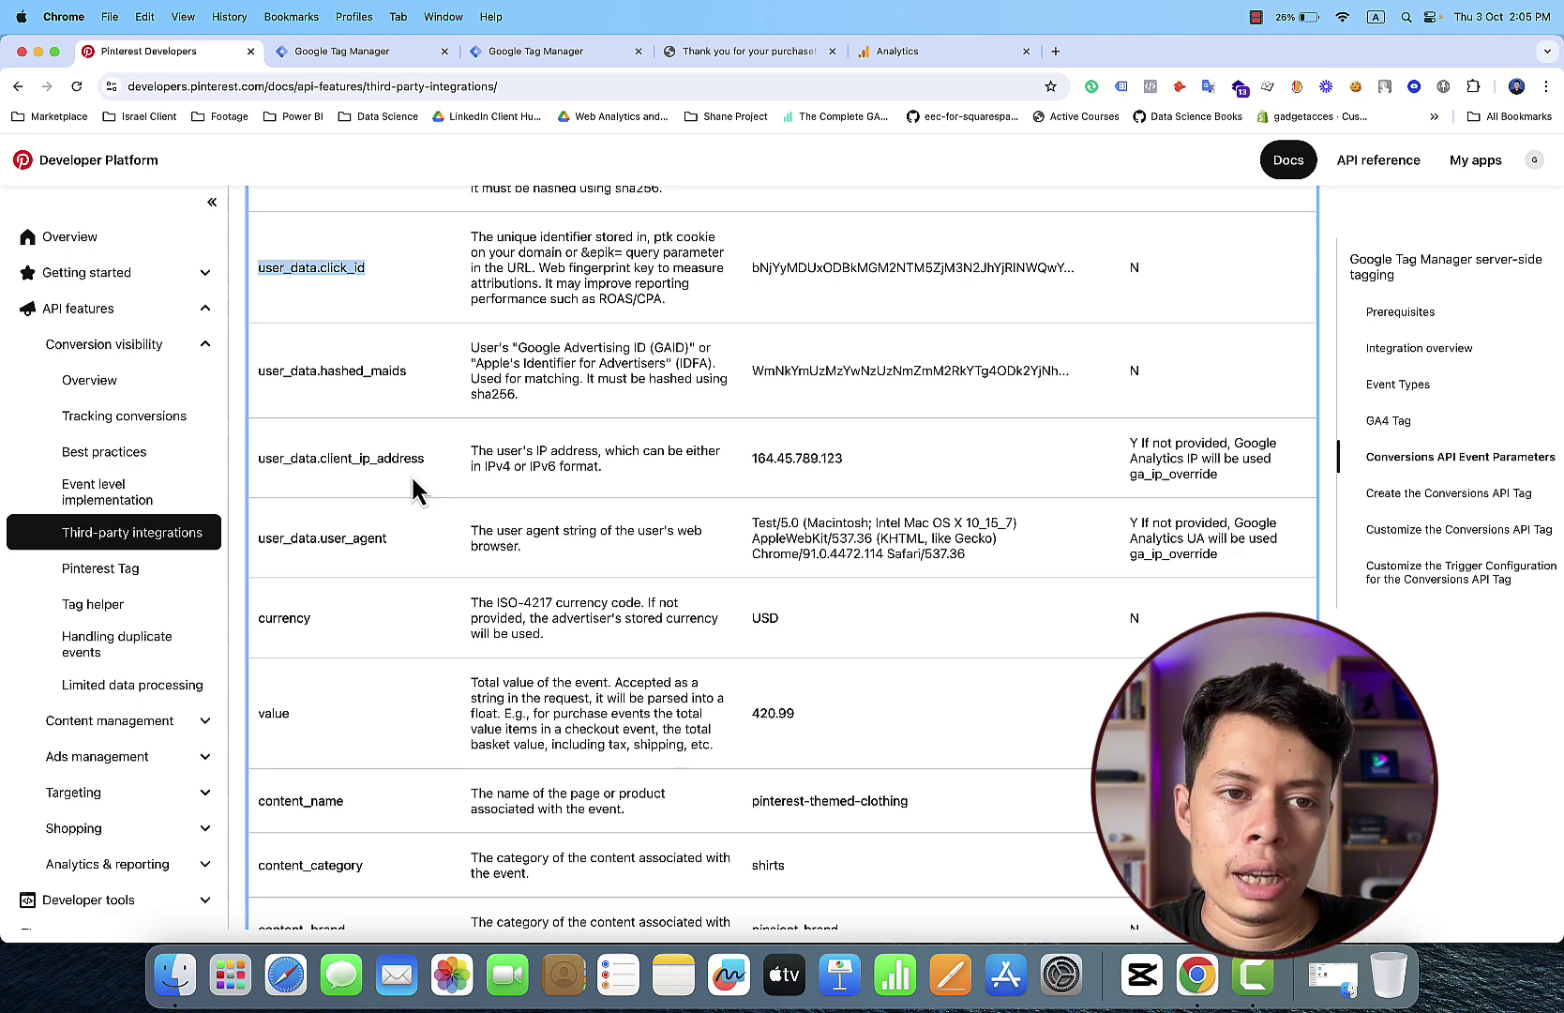
pyautogui.scroll(-3, 413, 490)
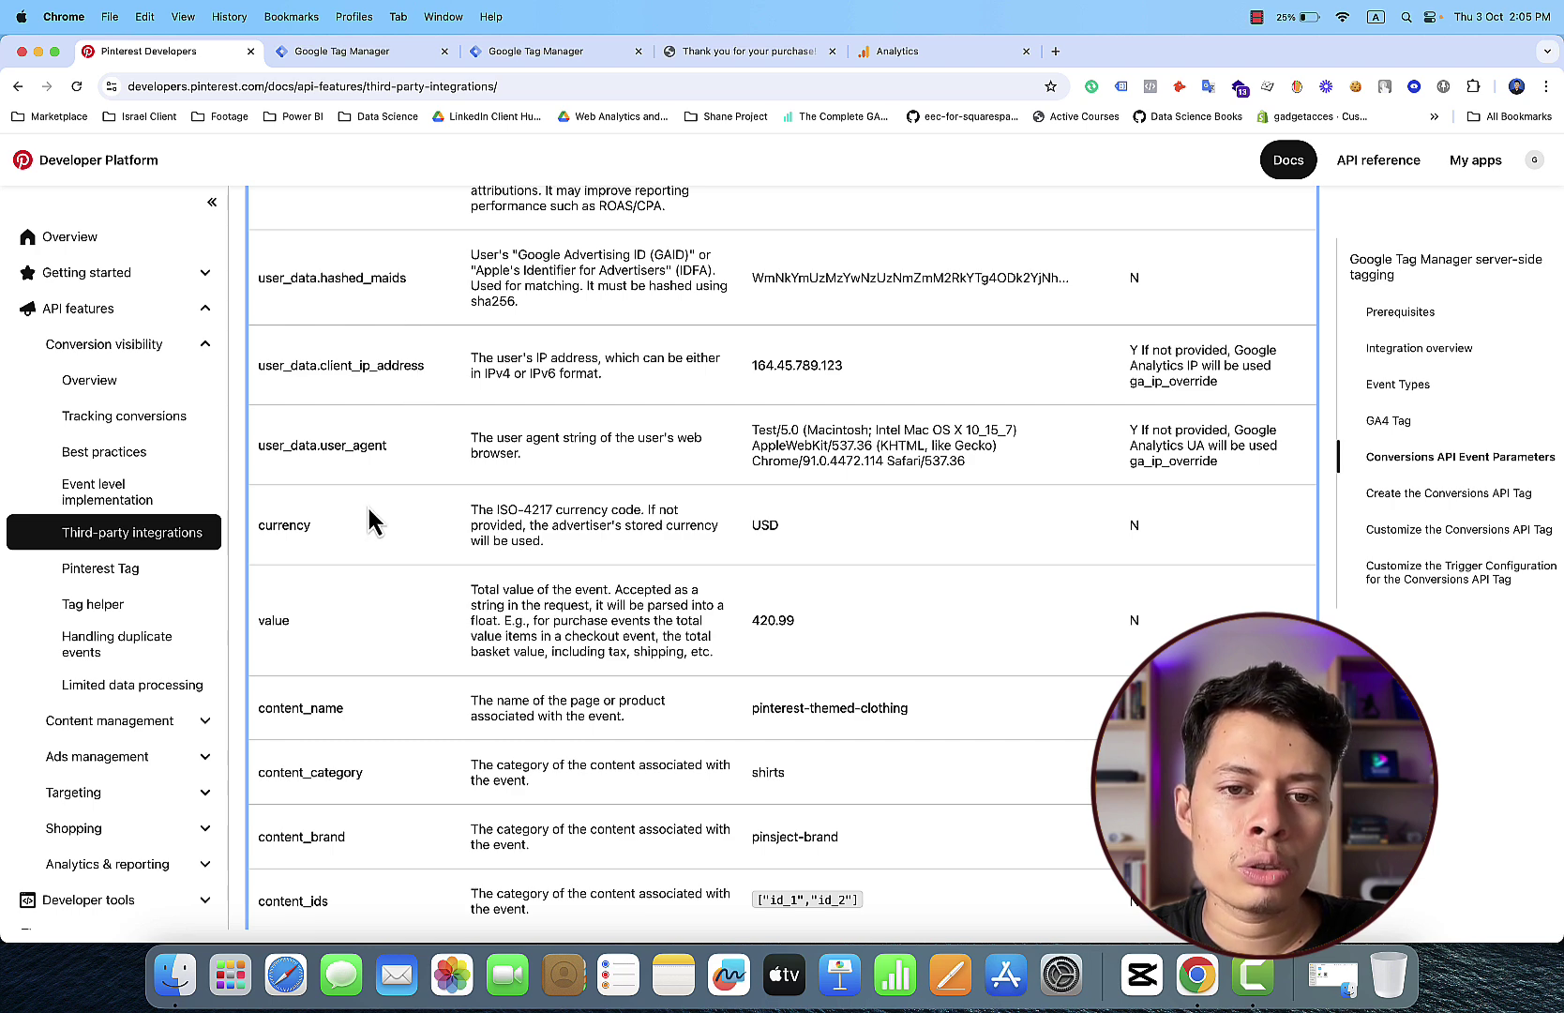
pyautogui.scroll(-2, 368, 522)
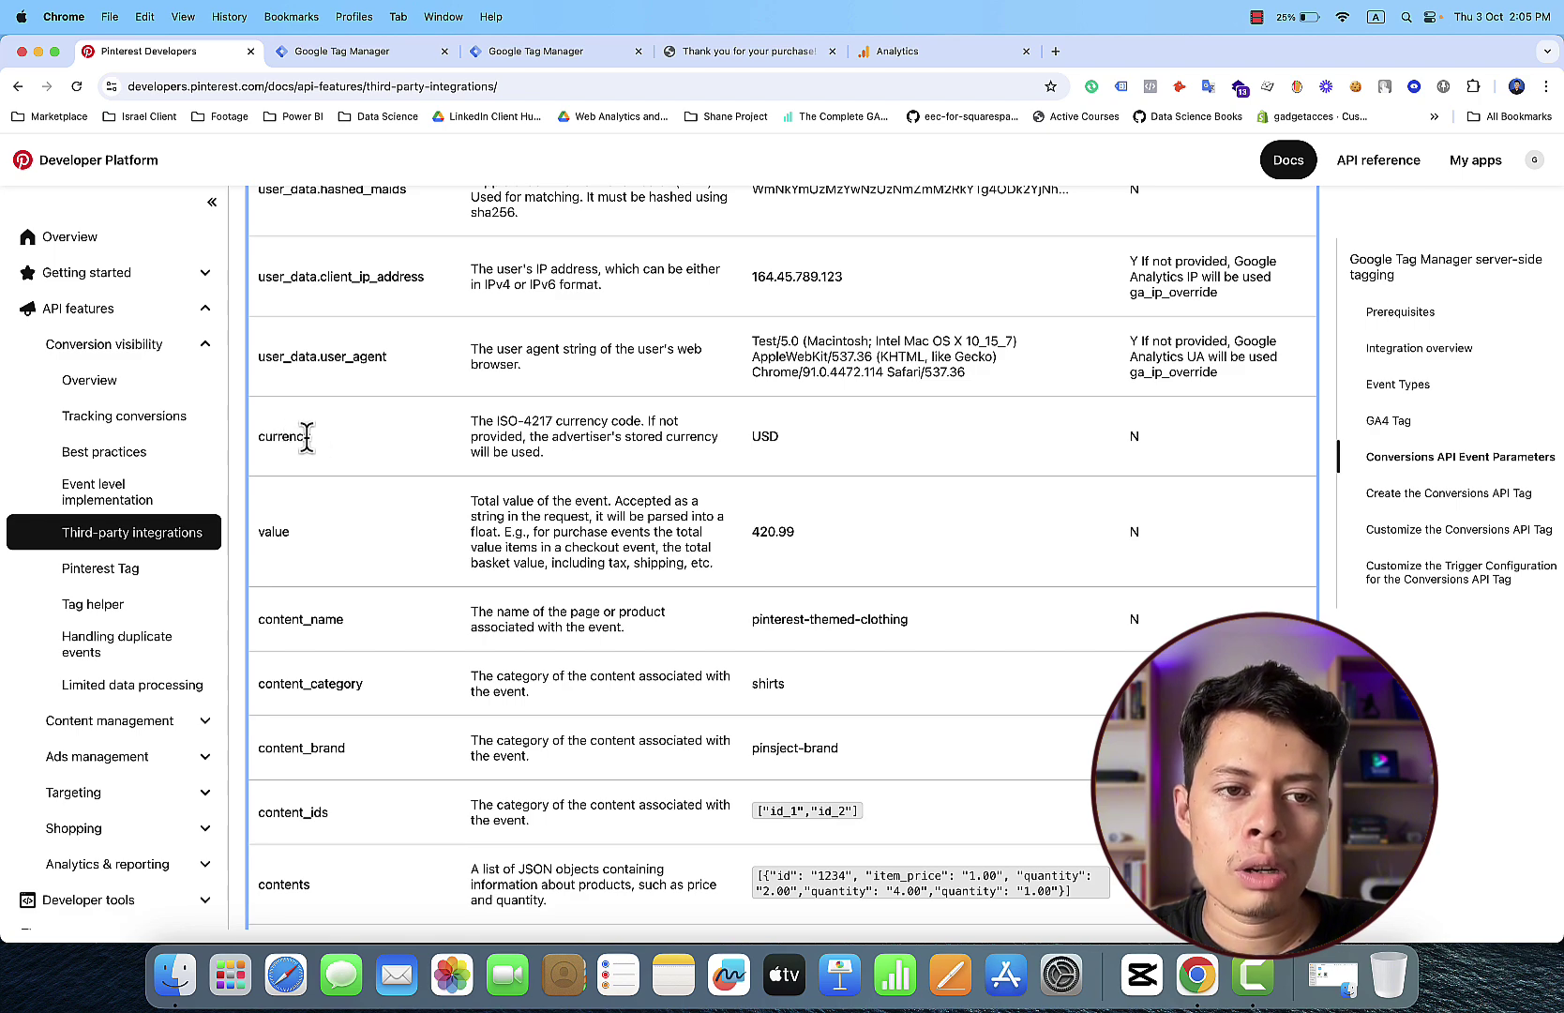
pyautogui.moveTo(307, 436); pyautogui.dragTo(260, 450)
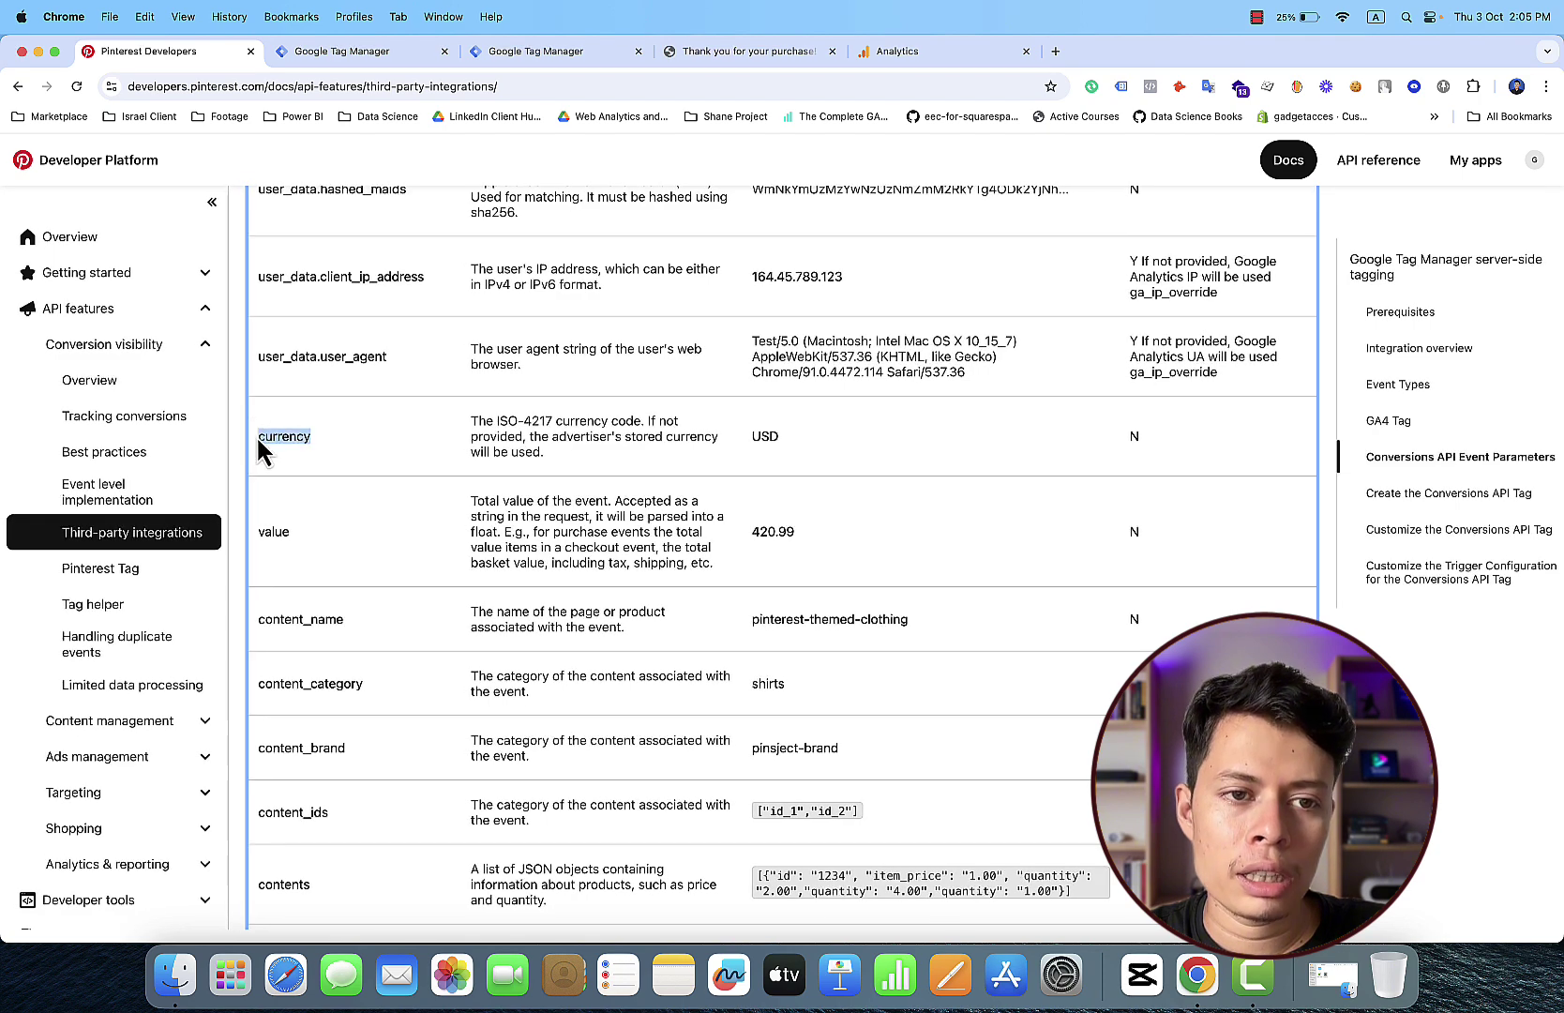
pyautogui.rightClick(272, 436)
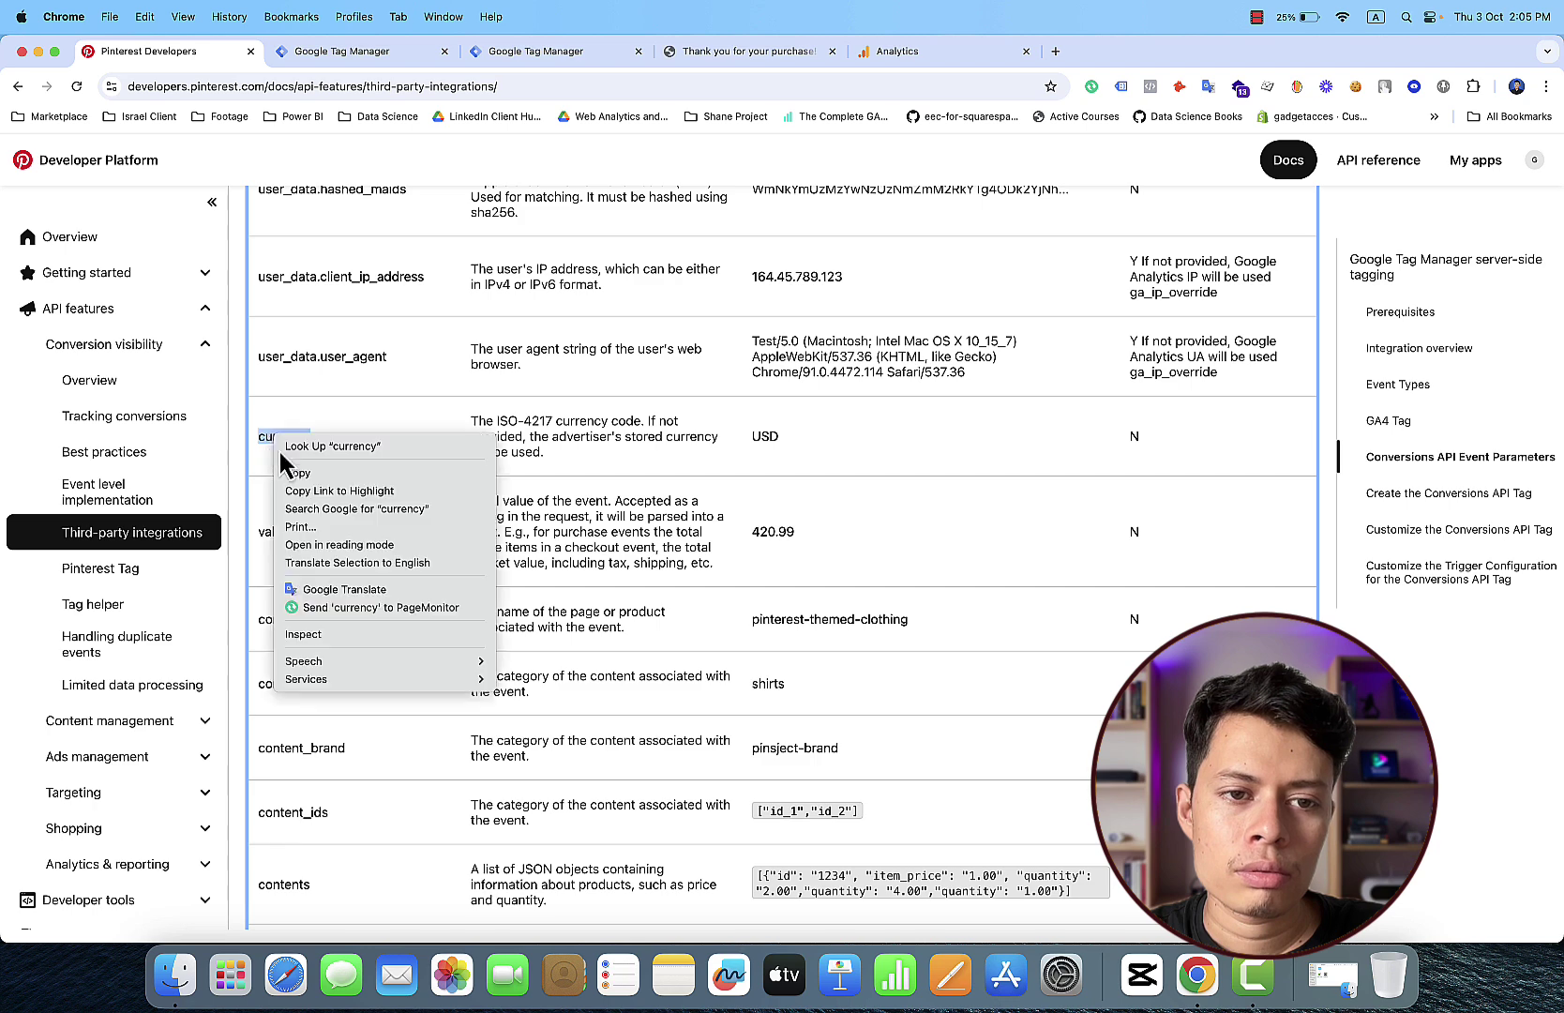
pyautogui.click(296, 474)
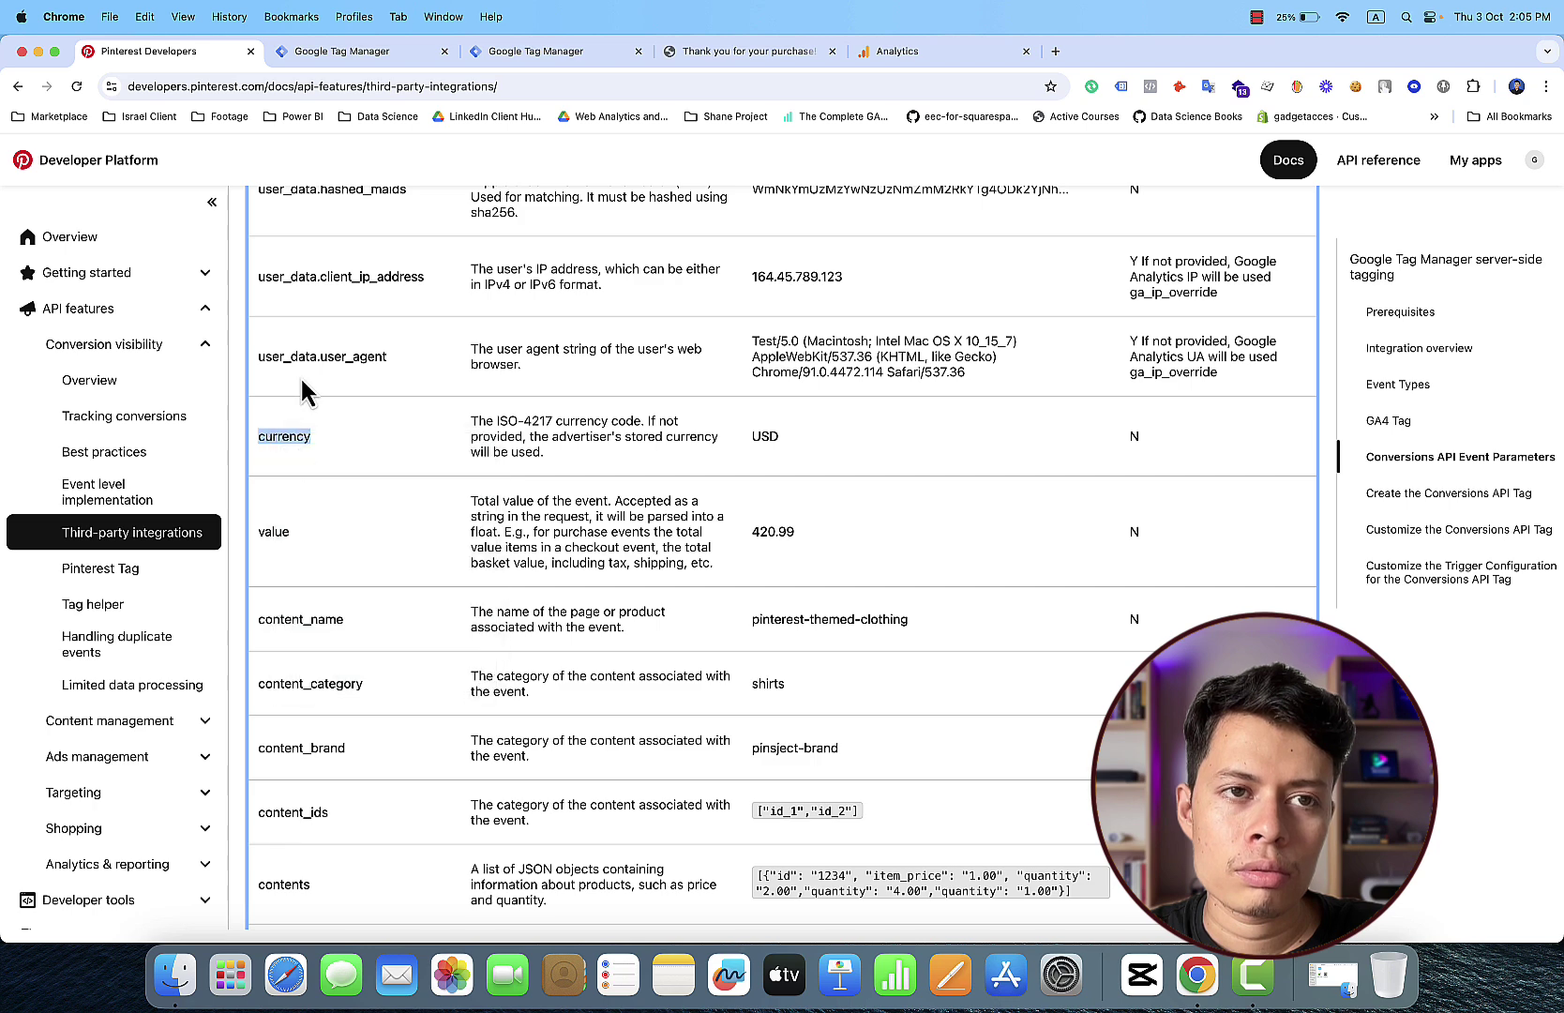
# Step: In the untitled Google Tag Manager tag, add currency as the event parameter below user_data.click_id
pyautogui.click(349, 50)
pyautogui.click(697, 626)
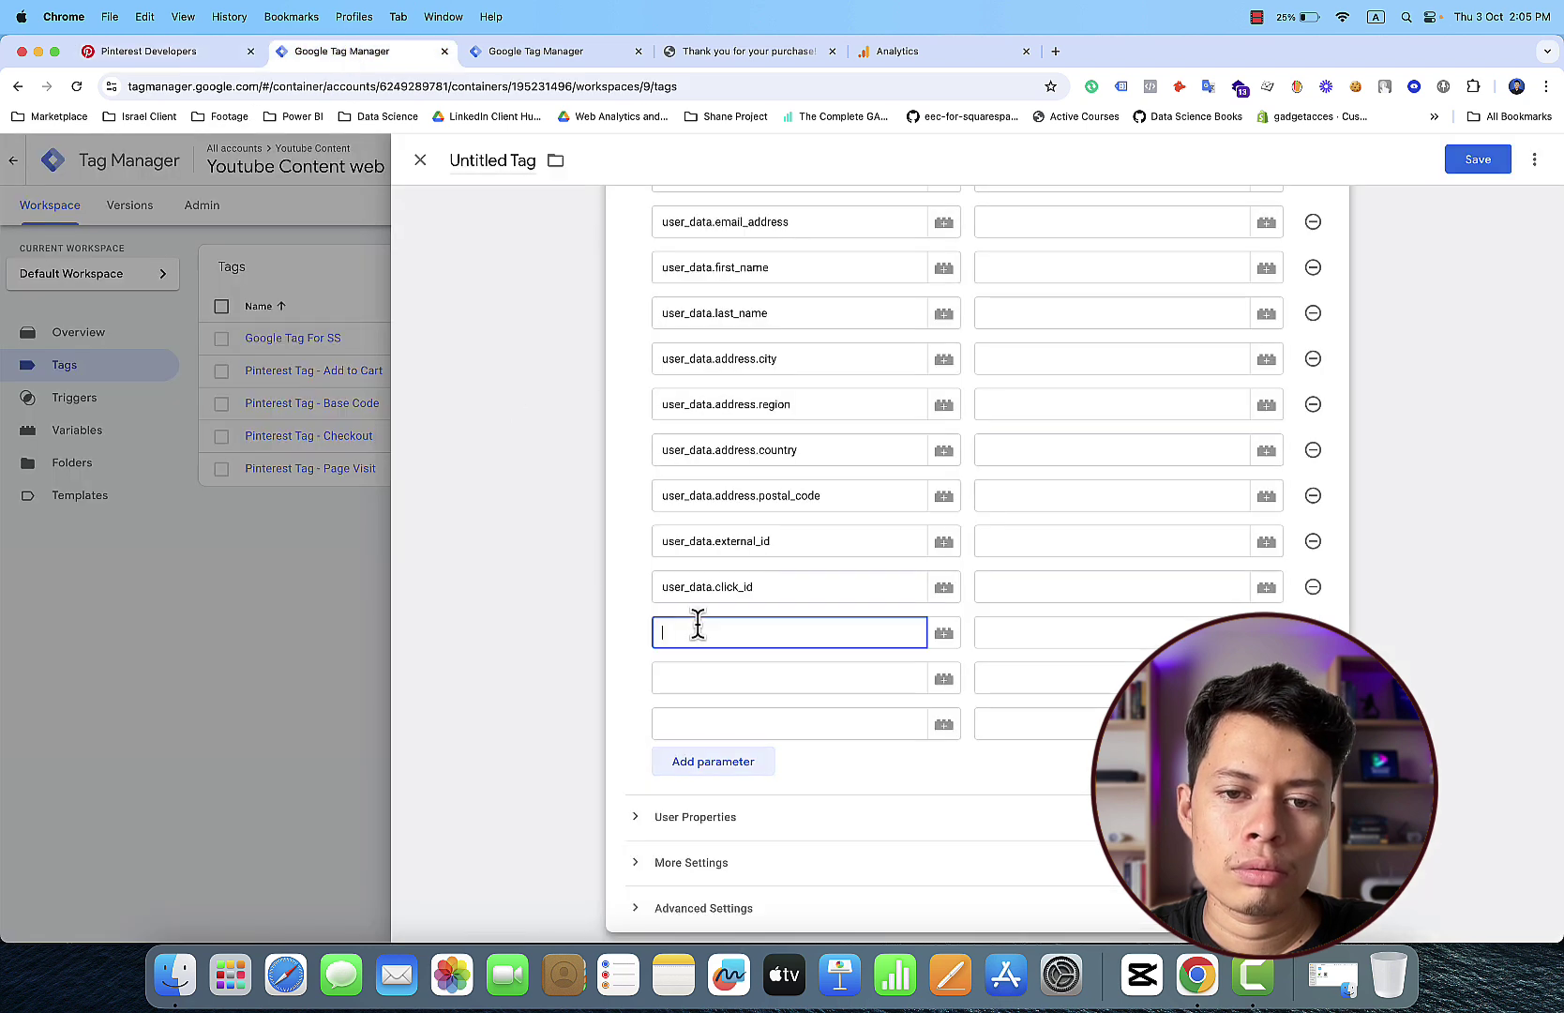
pyautogui.rightClick(698, 625)
pyautogui.click(757, 741)
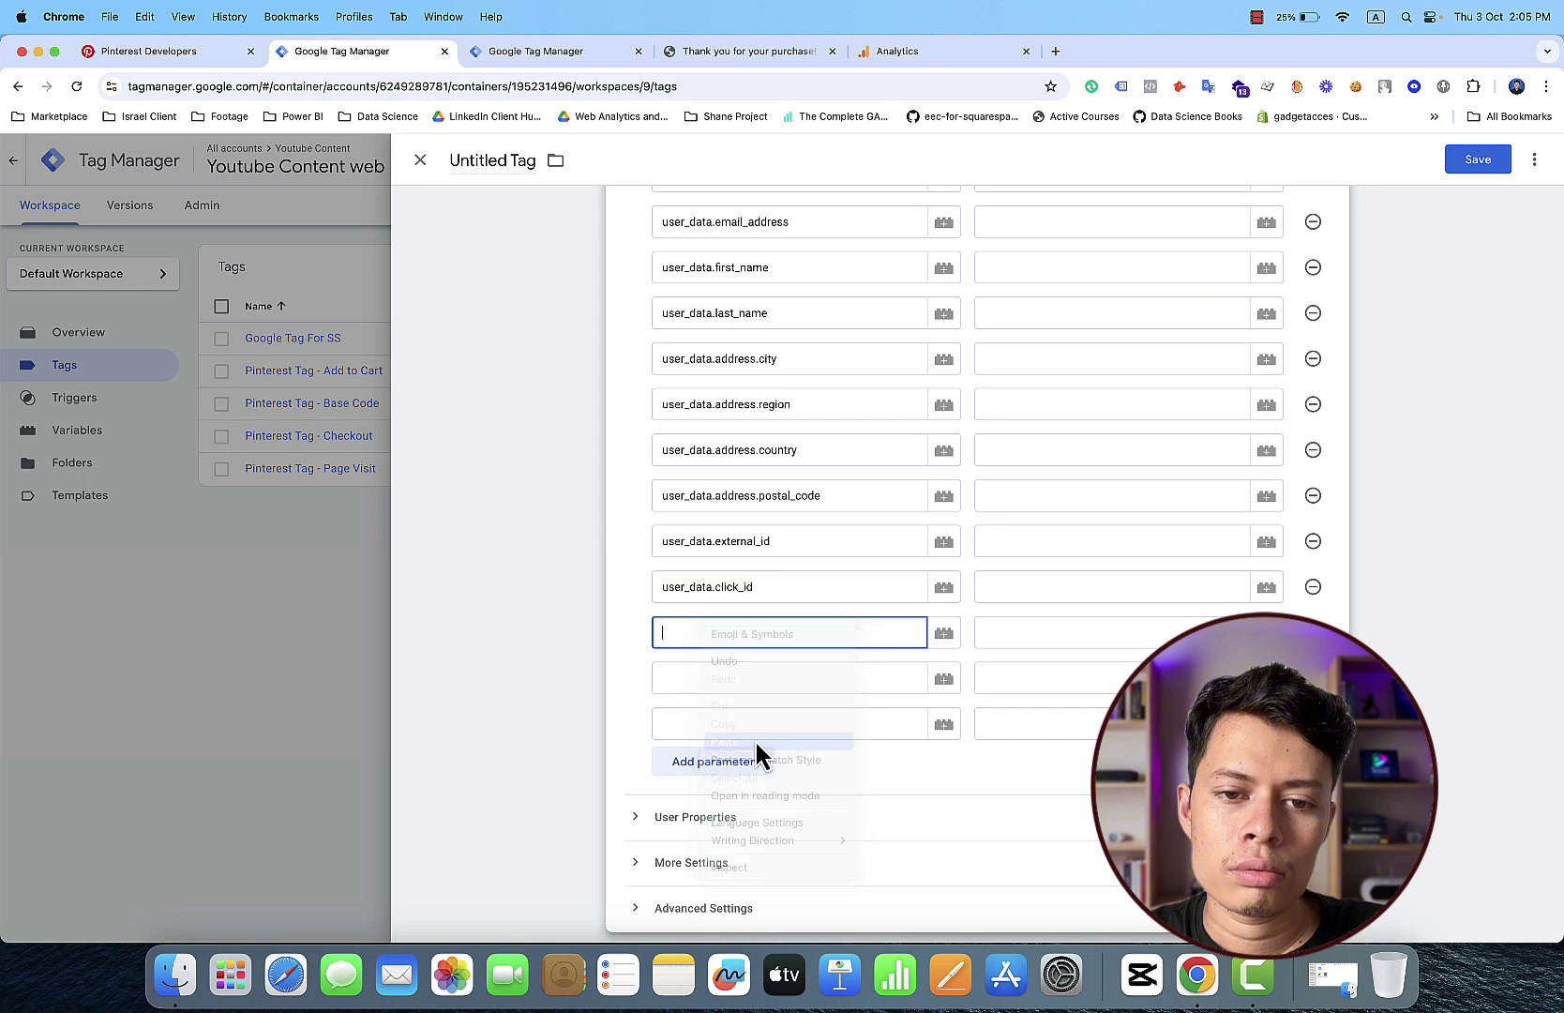
pyautogui.click(1256, 17)
pyautogui.click(1274, 67)
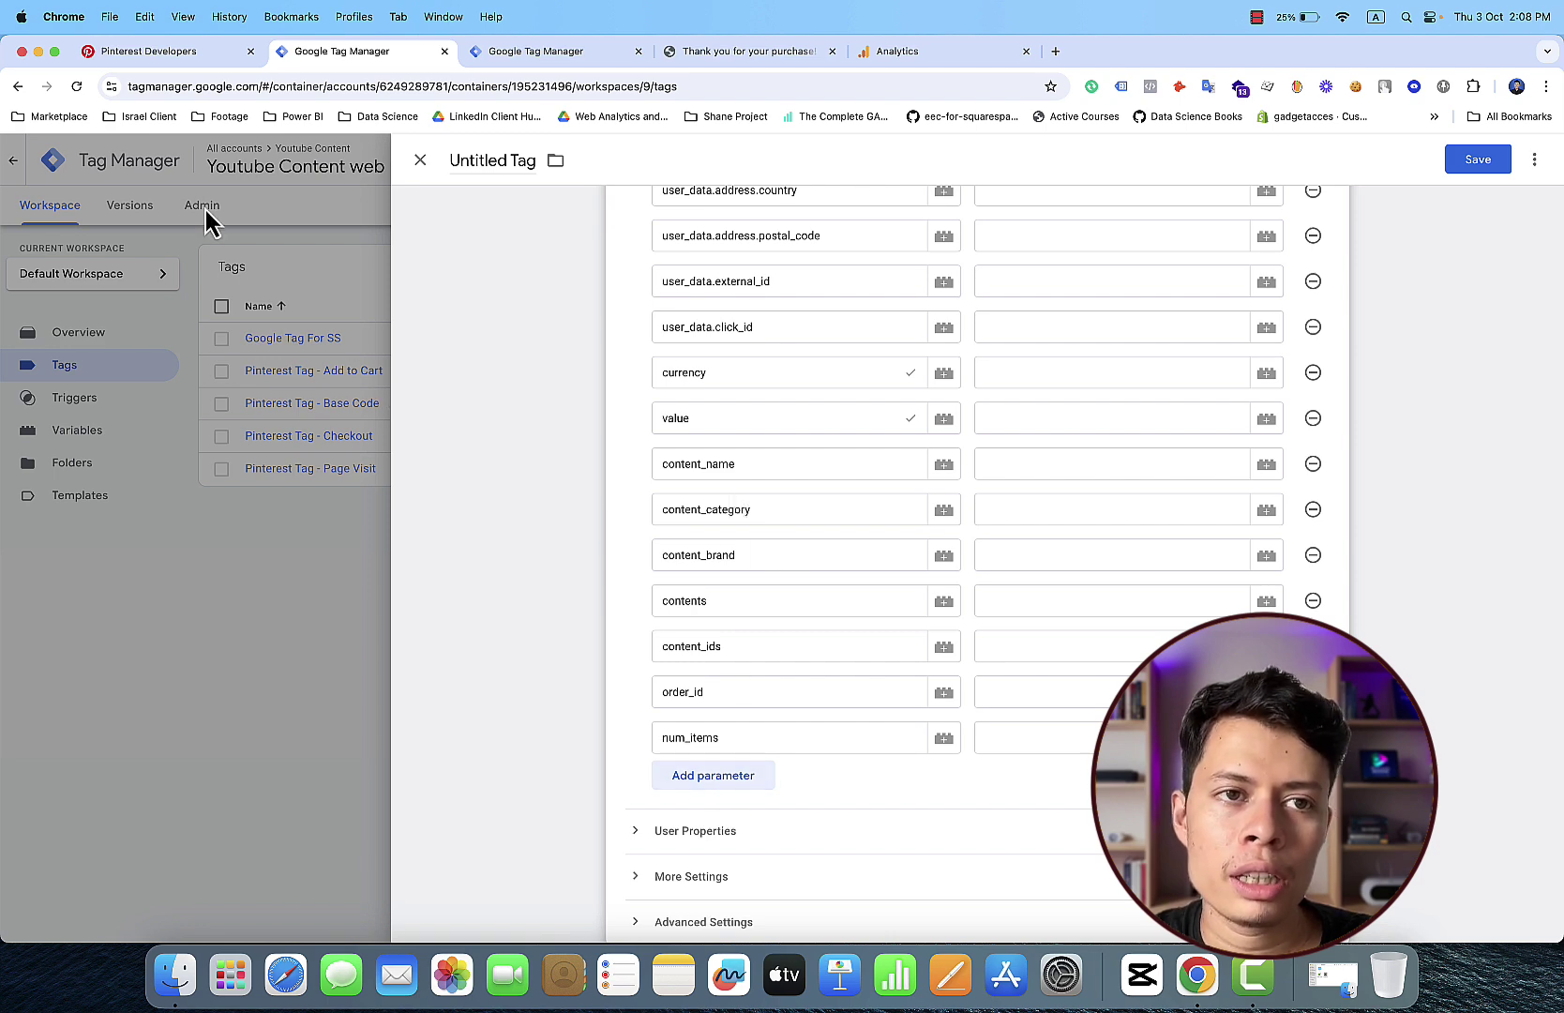
# Step: Switch to the Pinterest documentation and review the Conversions API event parameters table from the user data entries through language
pyautogui.click(183, 56)
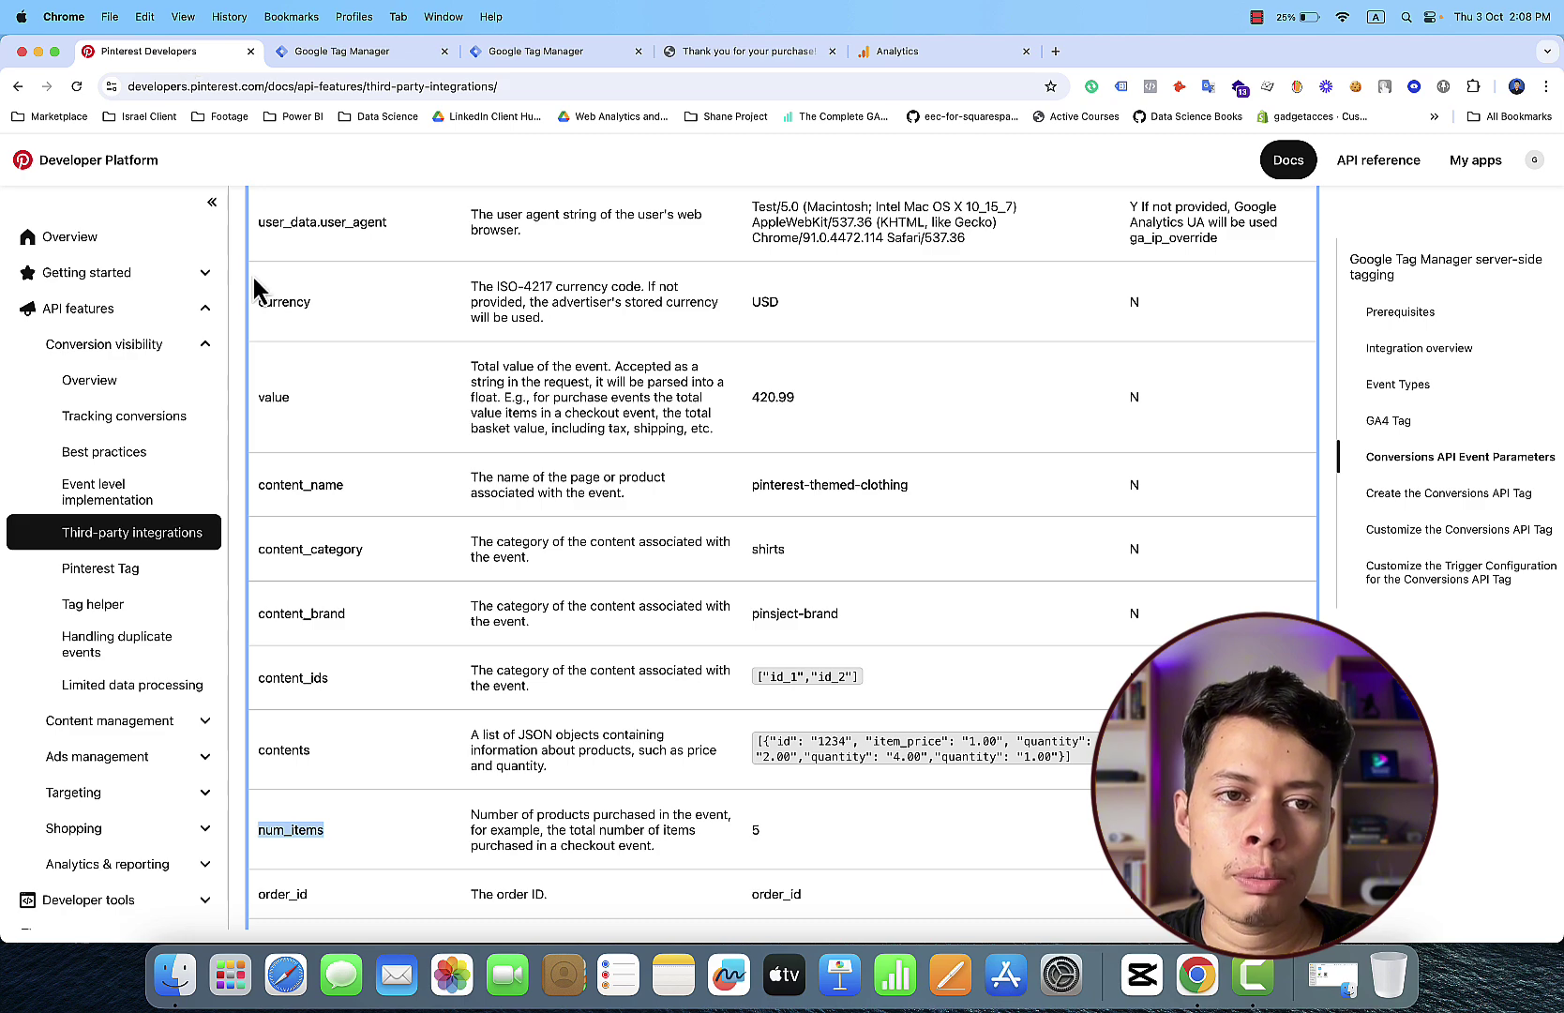
pyautogui.scroll(5, 360, 340)
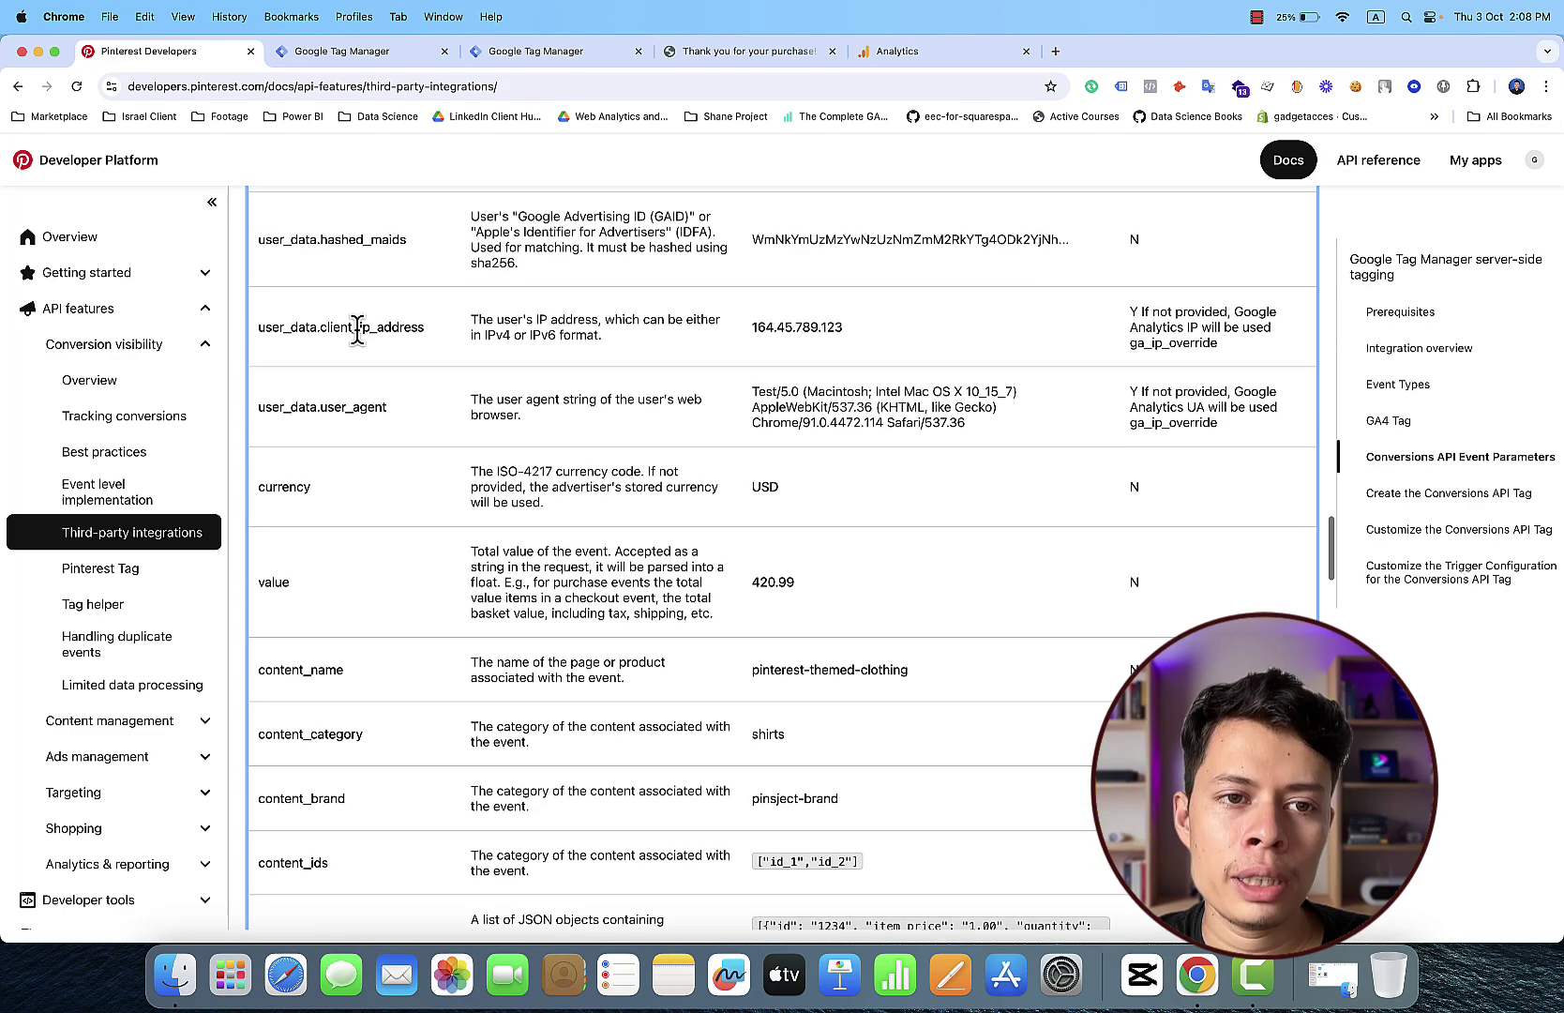
pyautogui.scroll(-4, 330, 503)
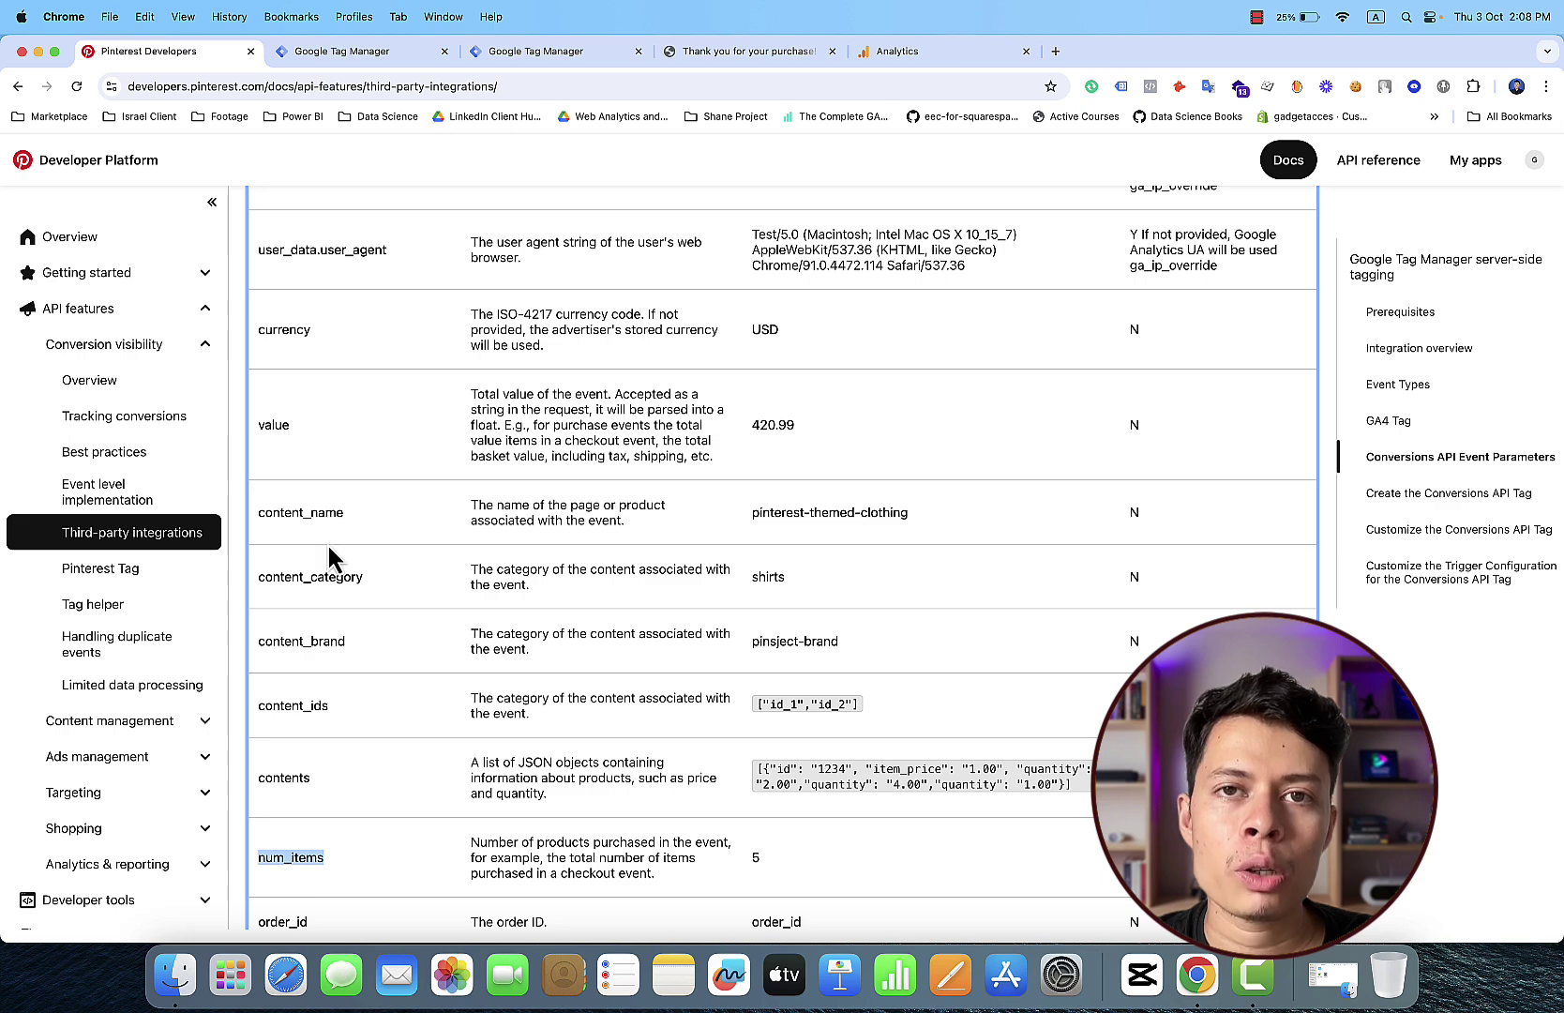
pyautogui.scroll(-6, 323, 577)
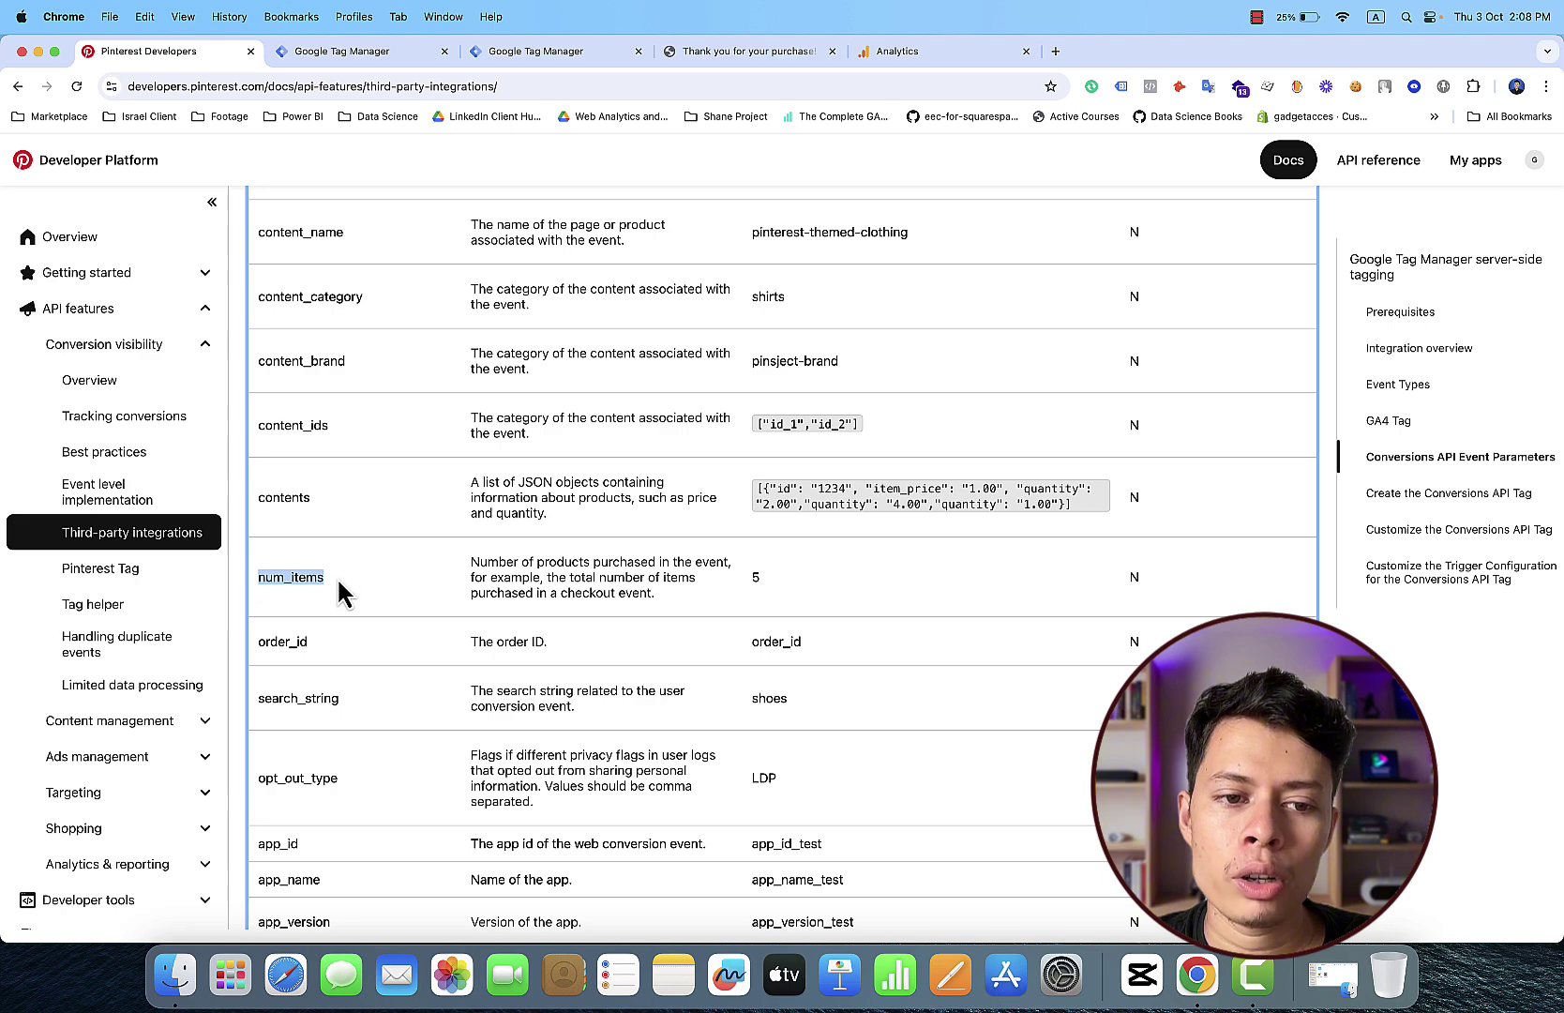
pyautogui.scroll(-8, 302, 643)
pyautogui.scroll(-1, 299, 644)
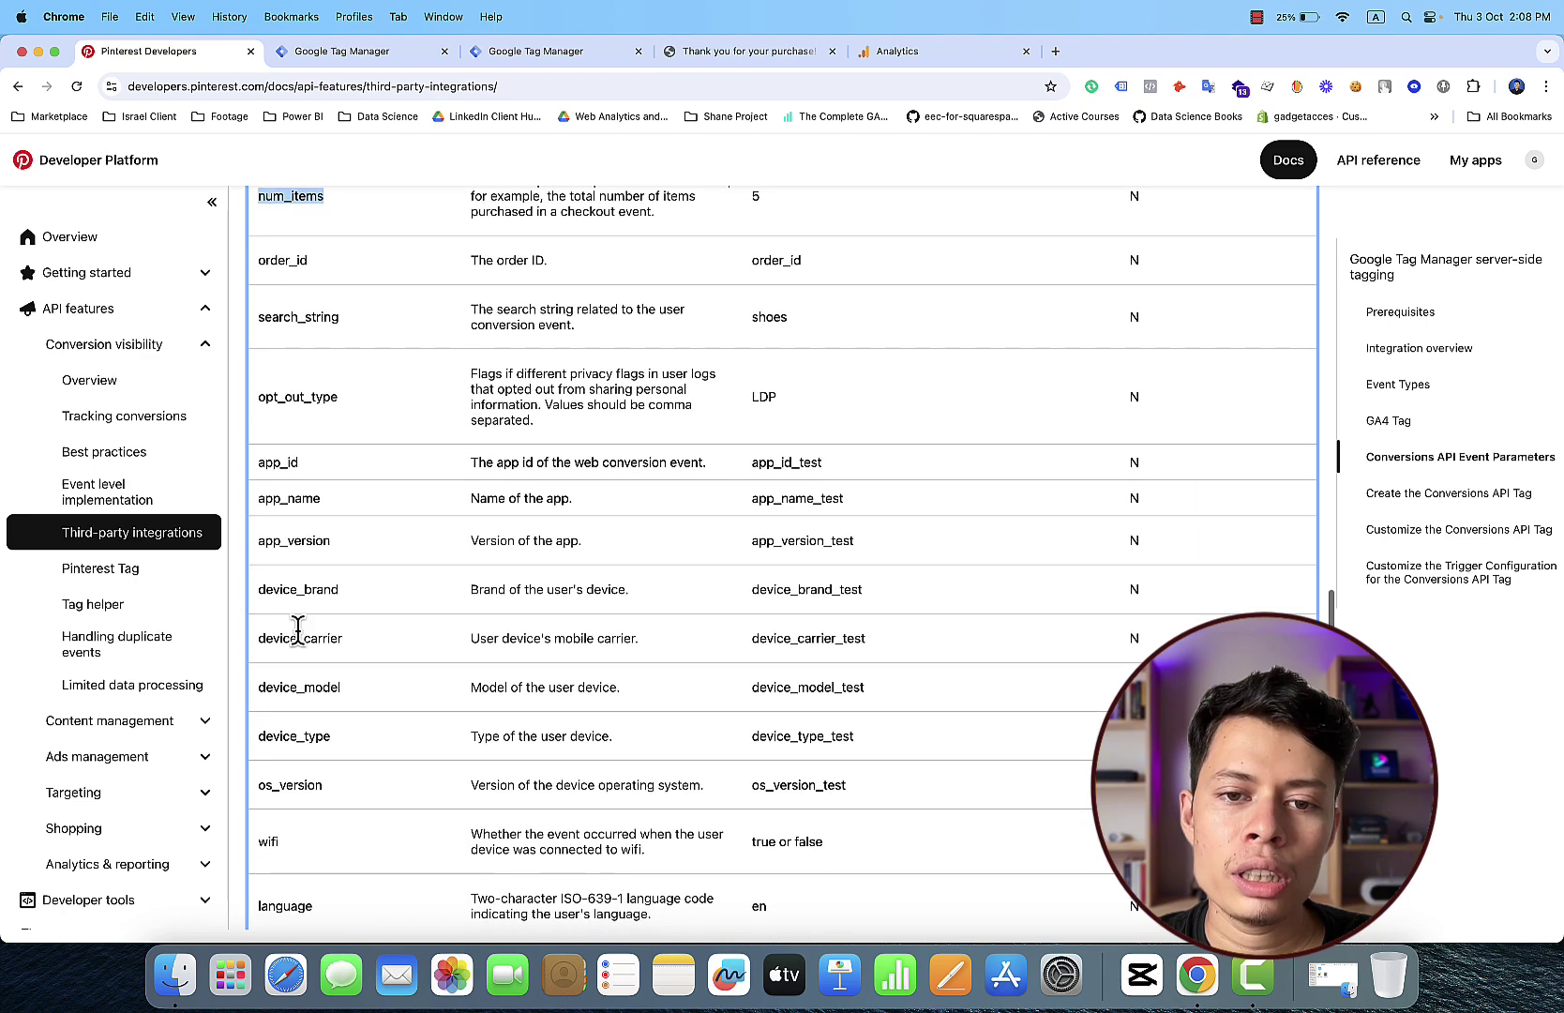
pyautogui.scroll(-6, 297, 627)
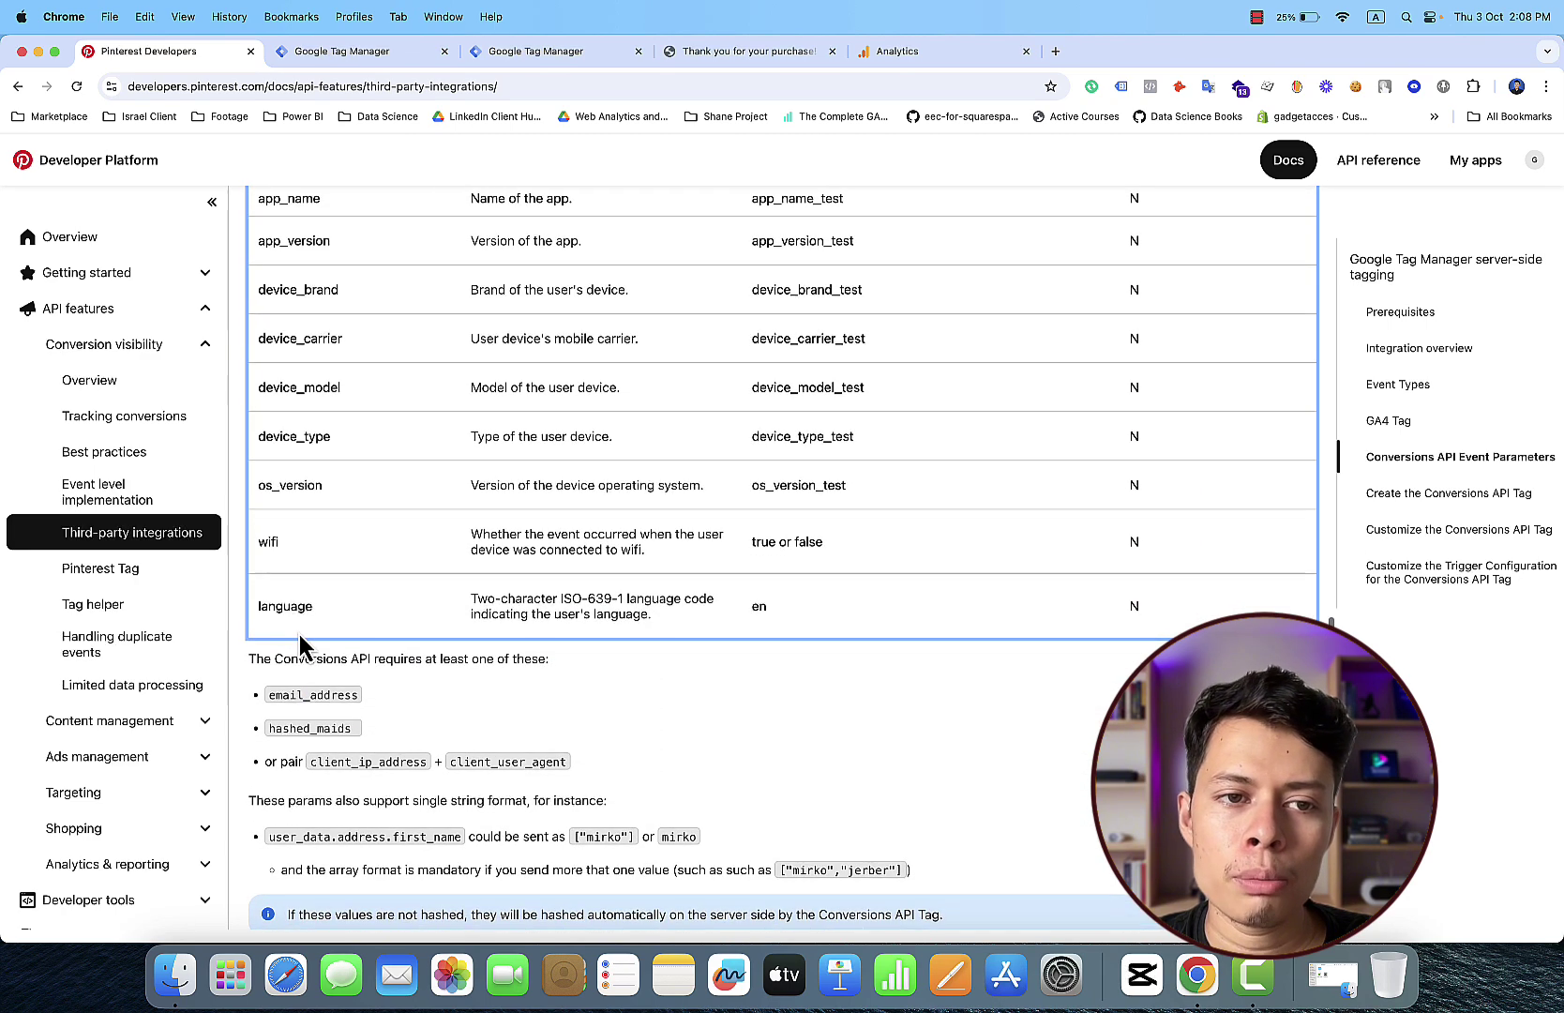
pyautogui.scroll(5, 349, 551)
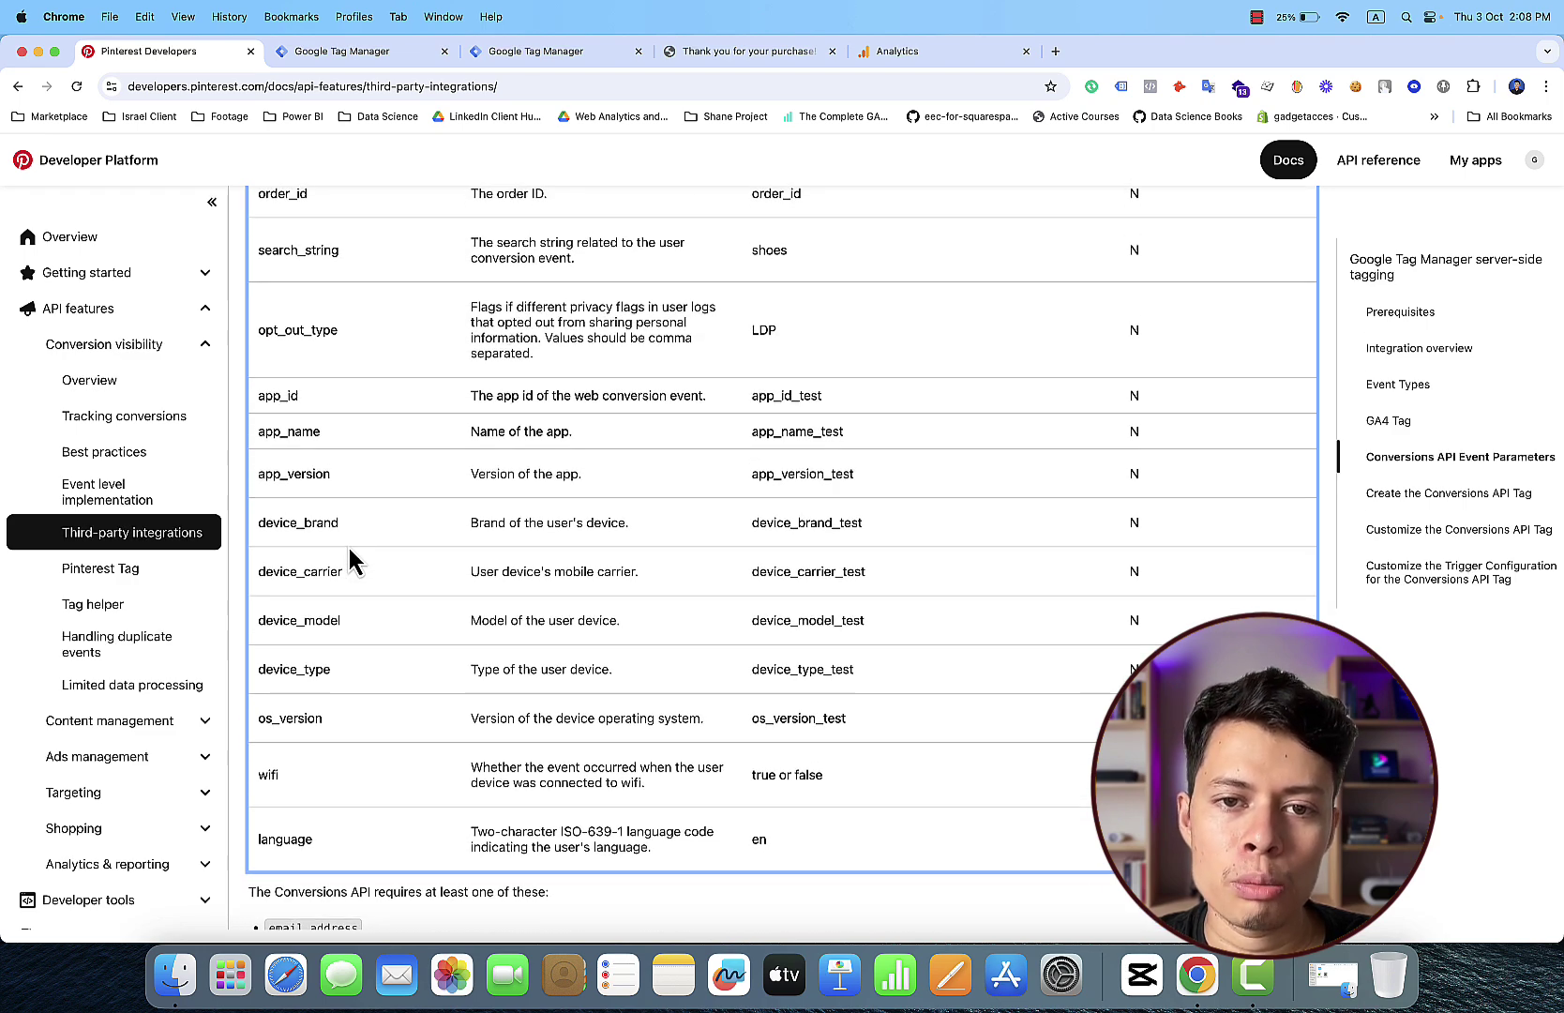
pyautogui.scroll(7, 348, 560)
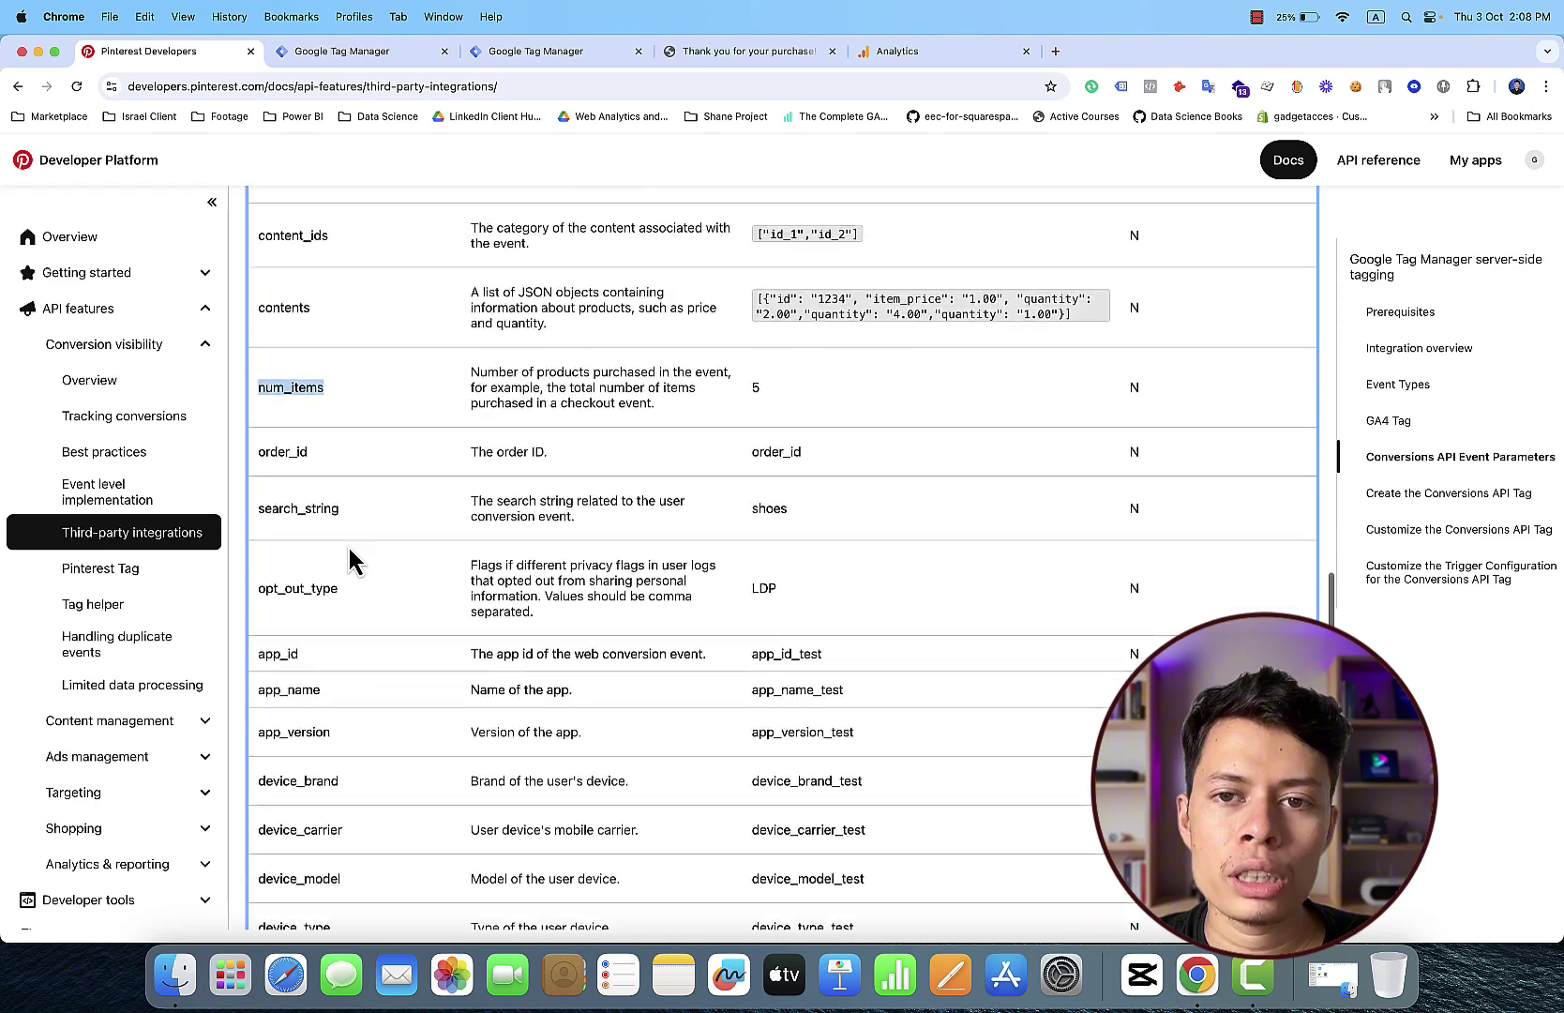
# Step: Return to the untitled Google Tag Manager tag and start a new Custom JavaScript variable for the event_time parameter's value
pyautogui.scroll(3, 348, 559)
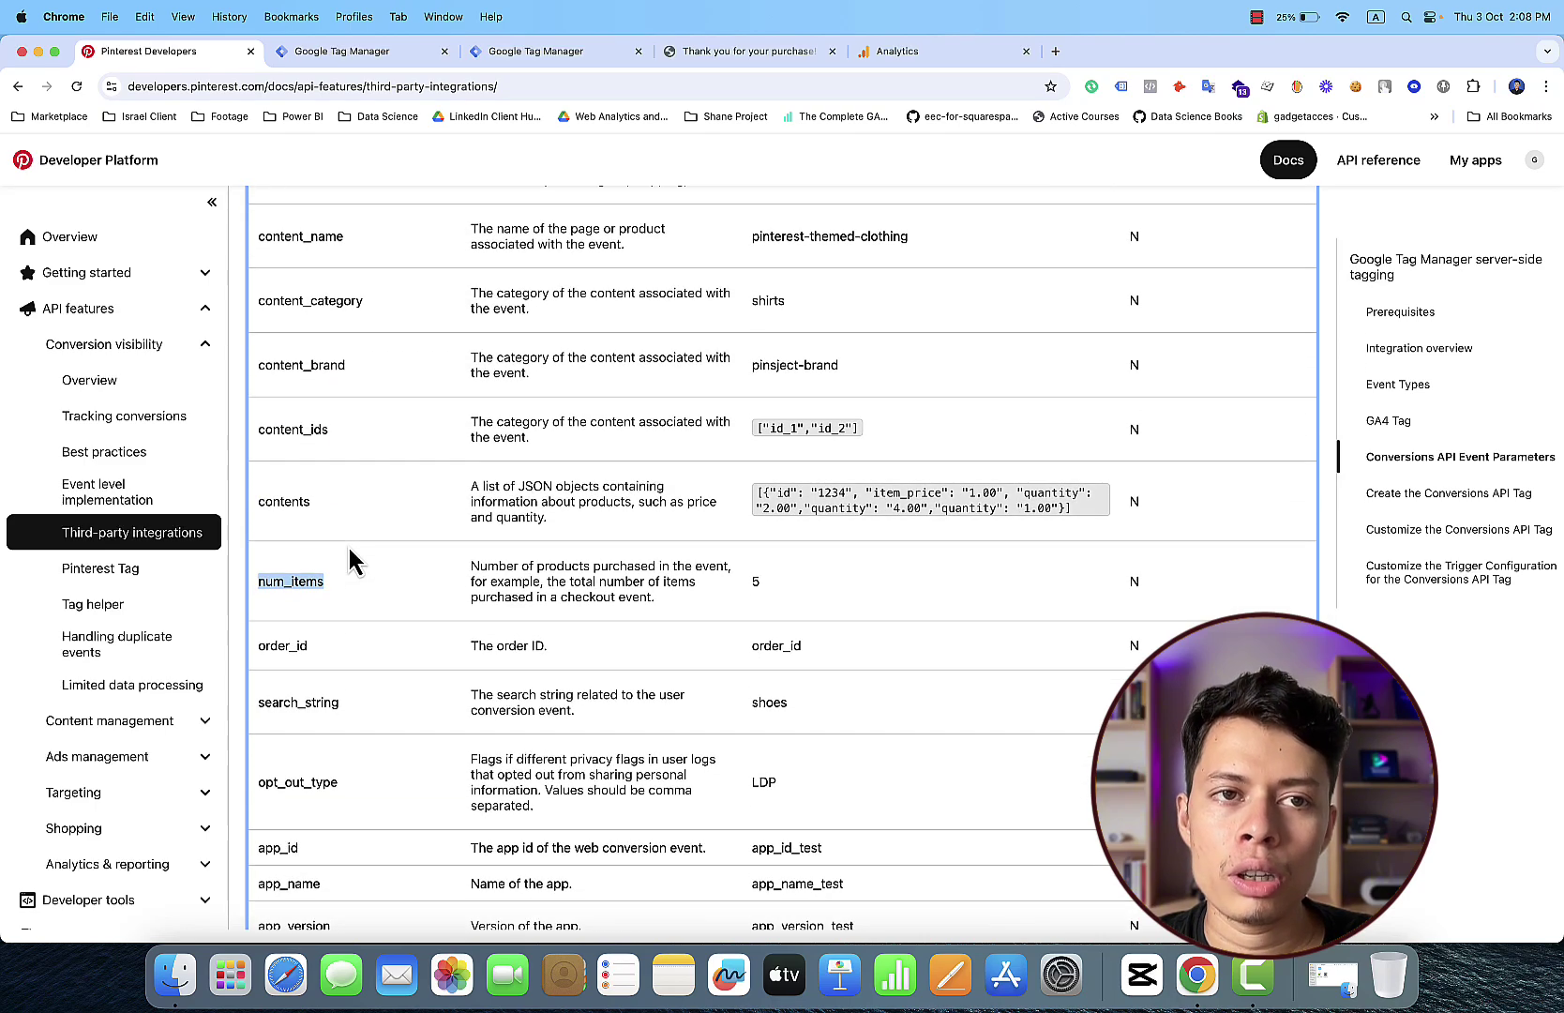
pyautogui.scroll(2, 348, 560)
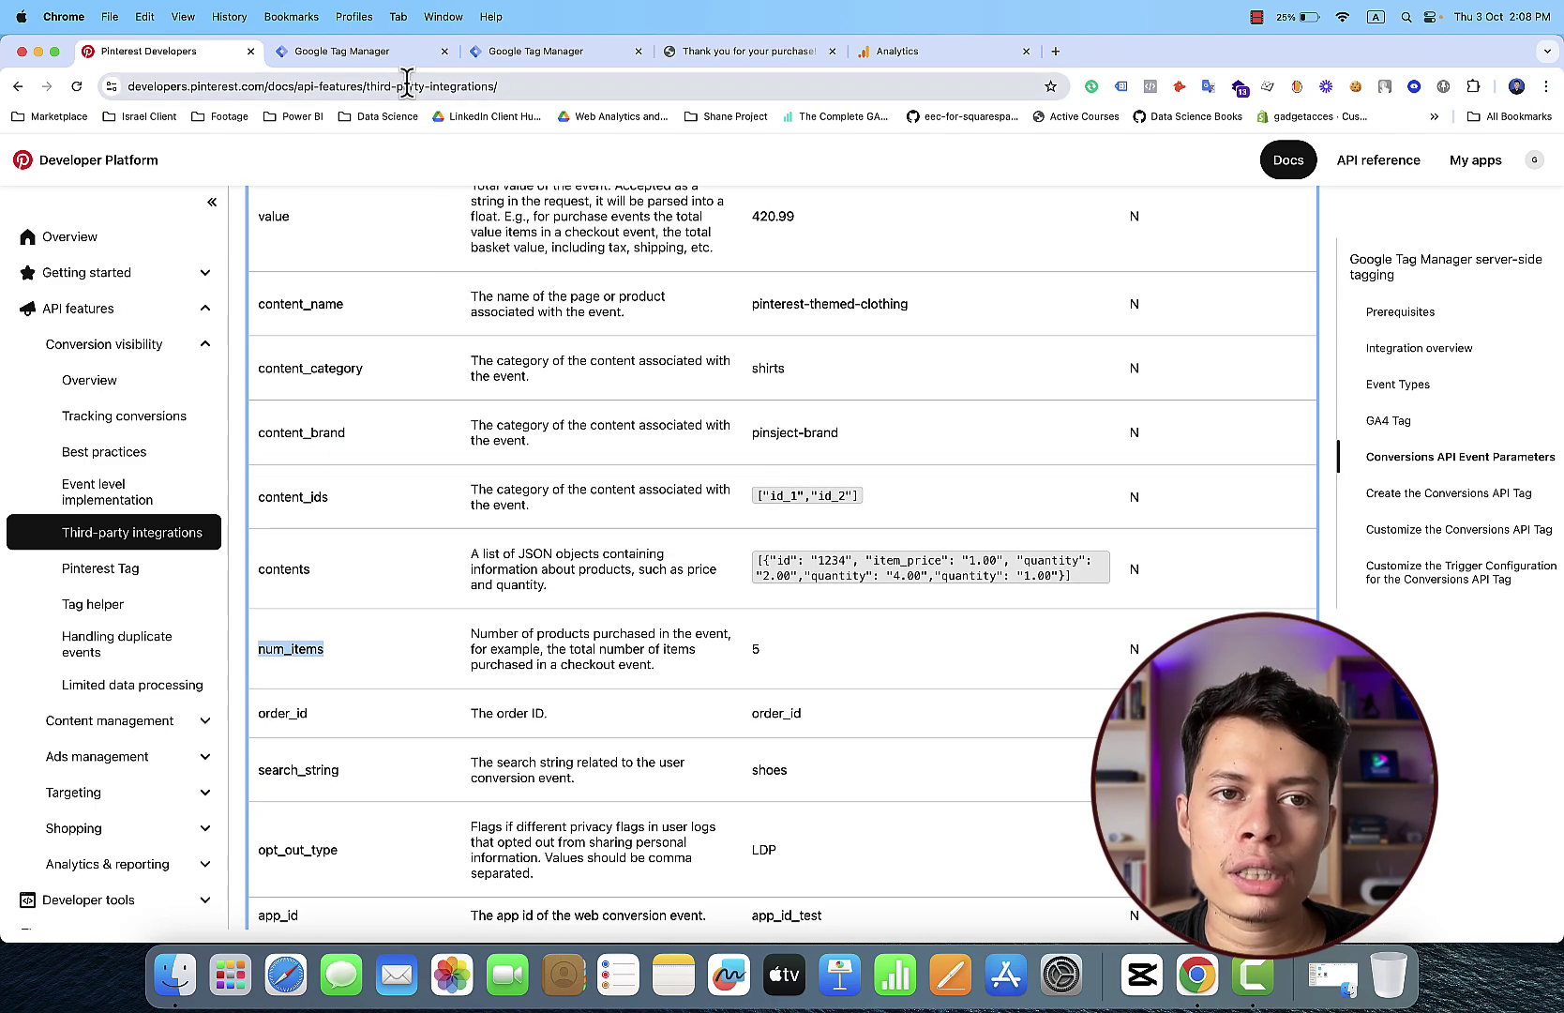
pyautogui.click(406, 58)
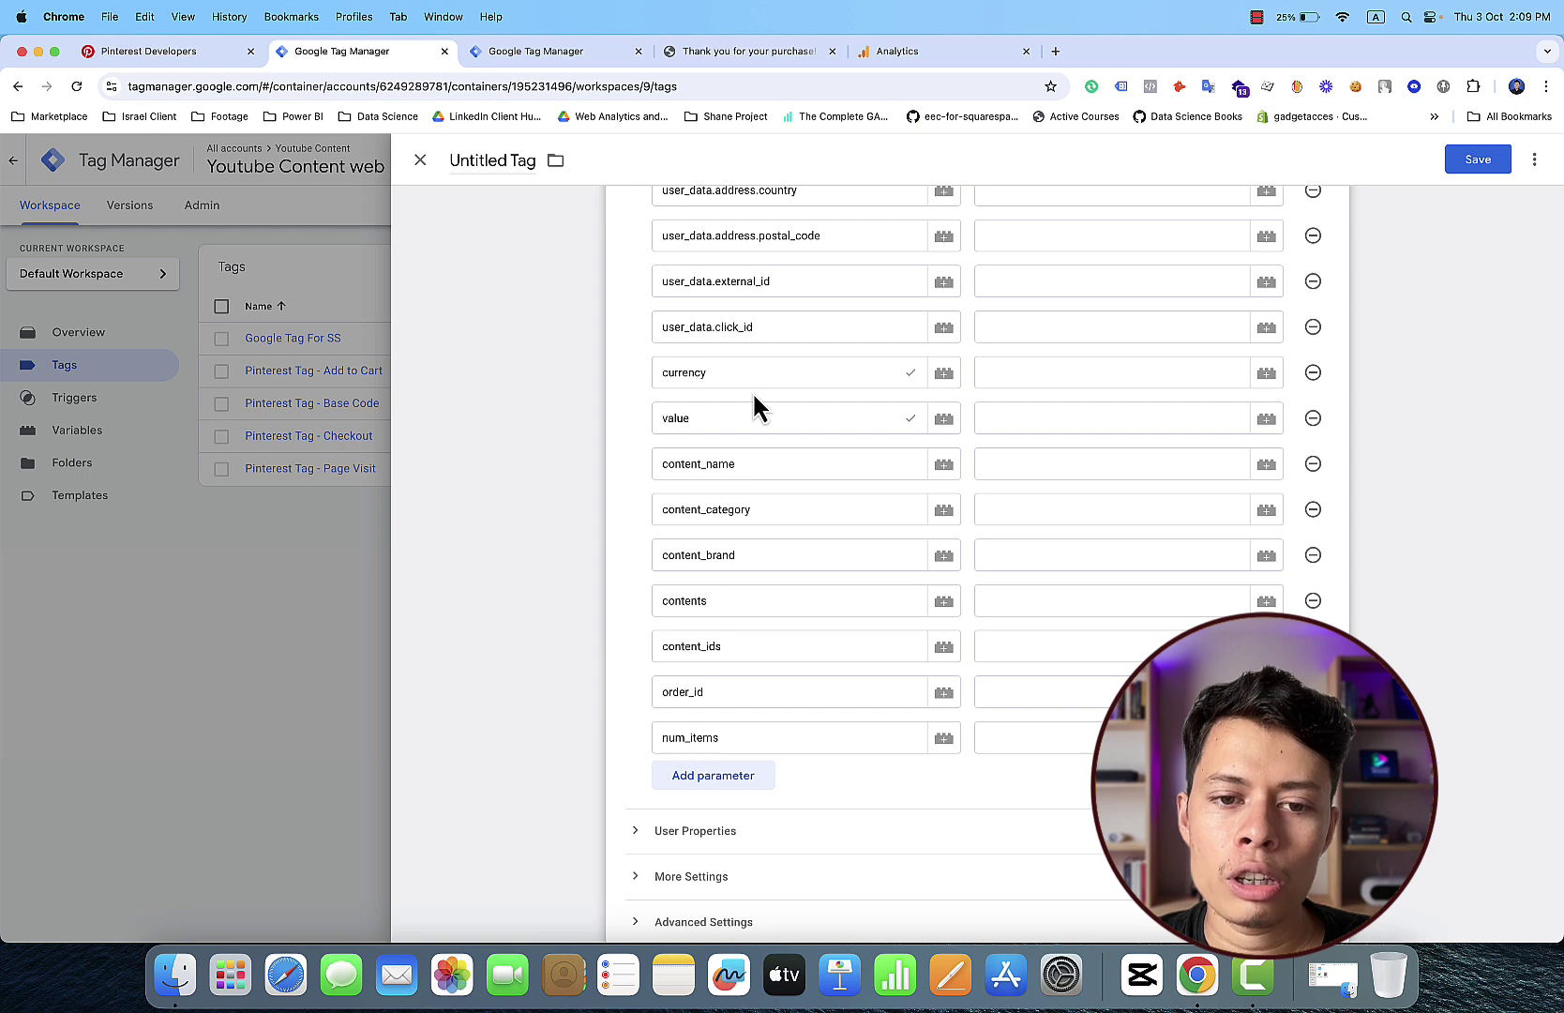
pyautogui.scroll(10, 757, 407)
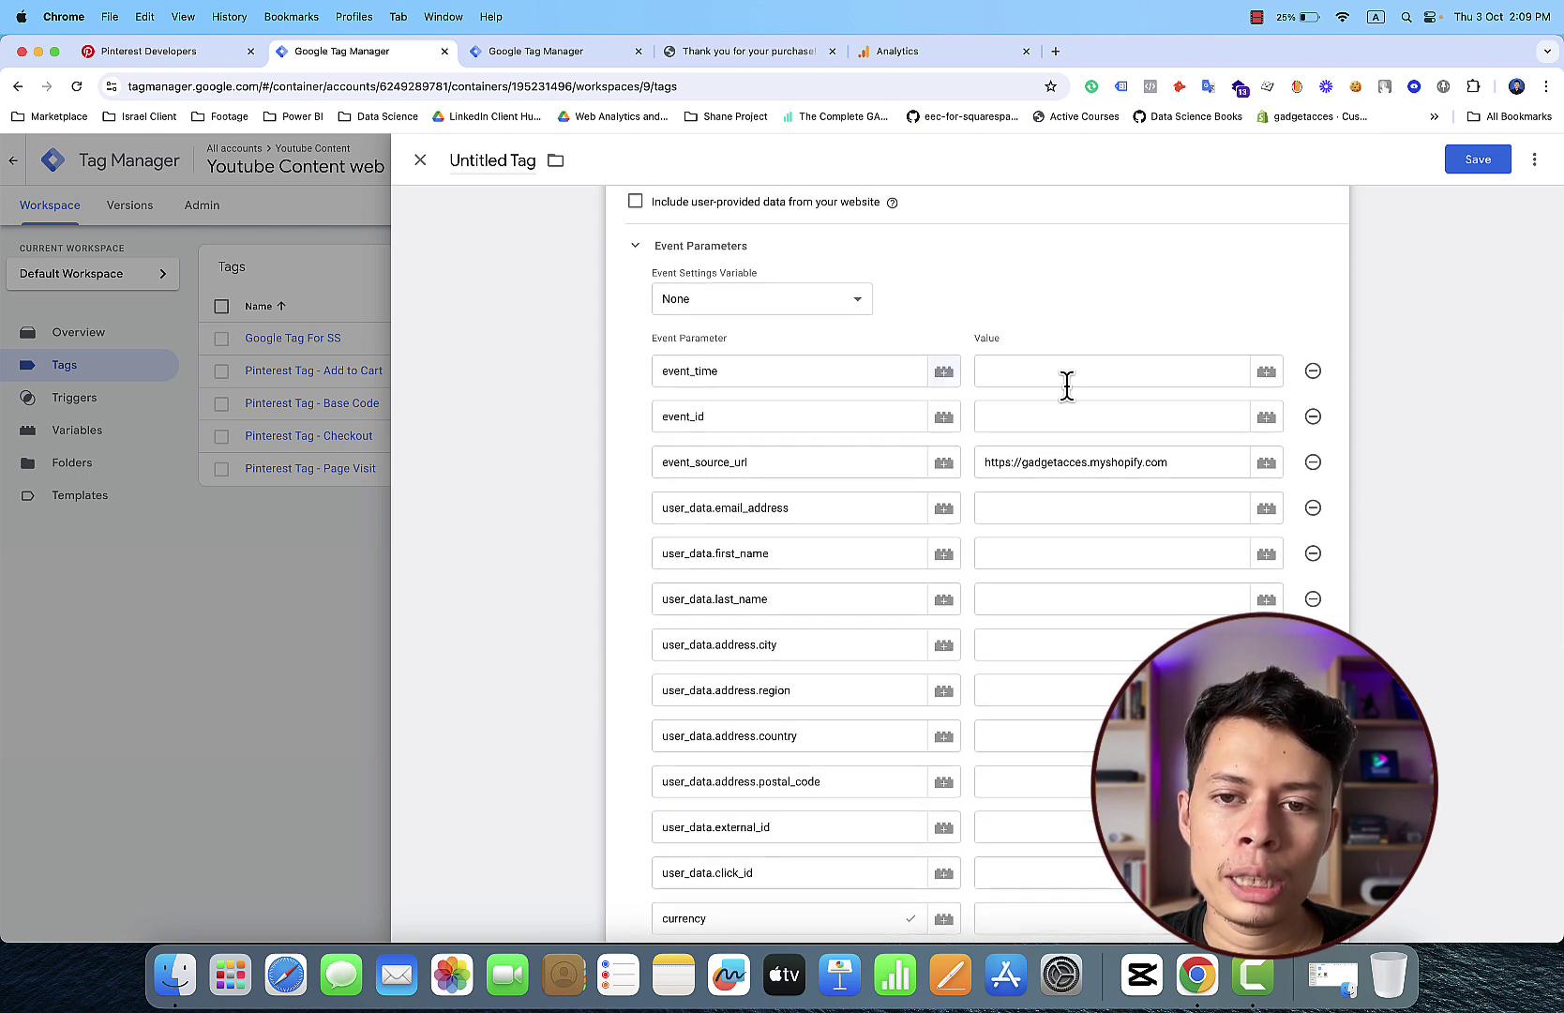
pyautogui.click(1267, 380)
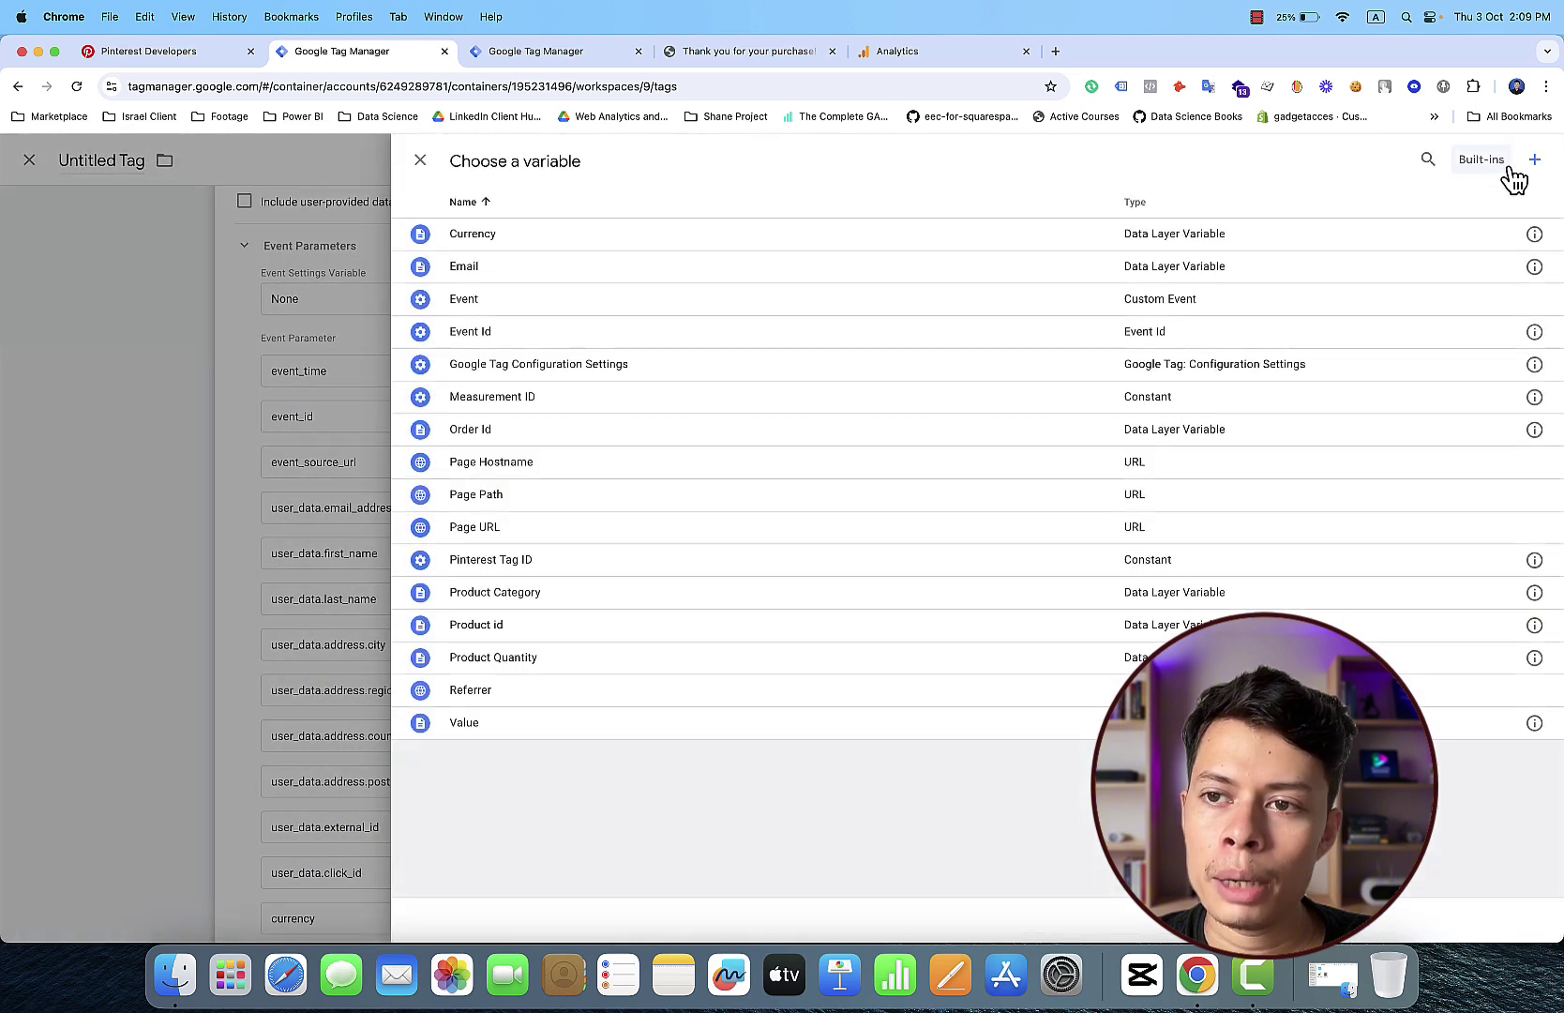
pyautogui.click(1535, 160)
pyautogui.click(1302, 322)
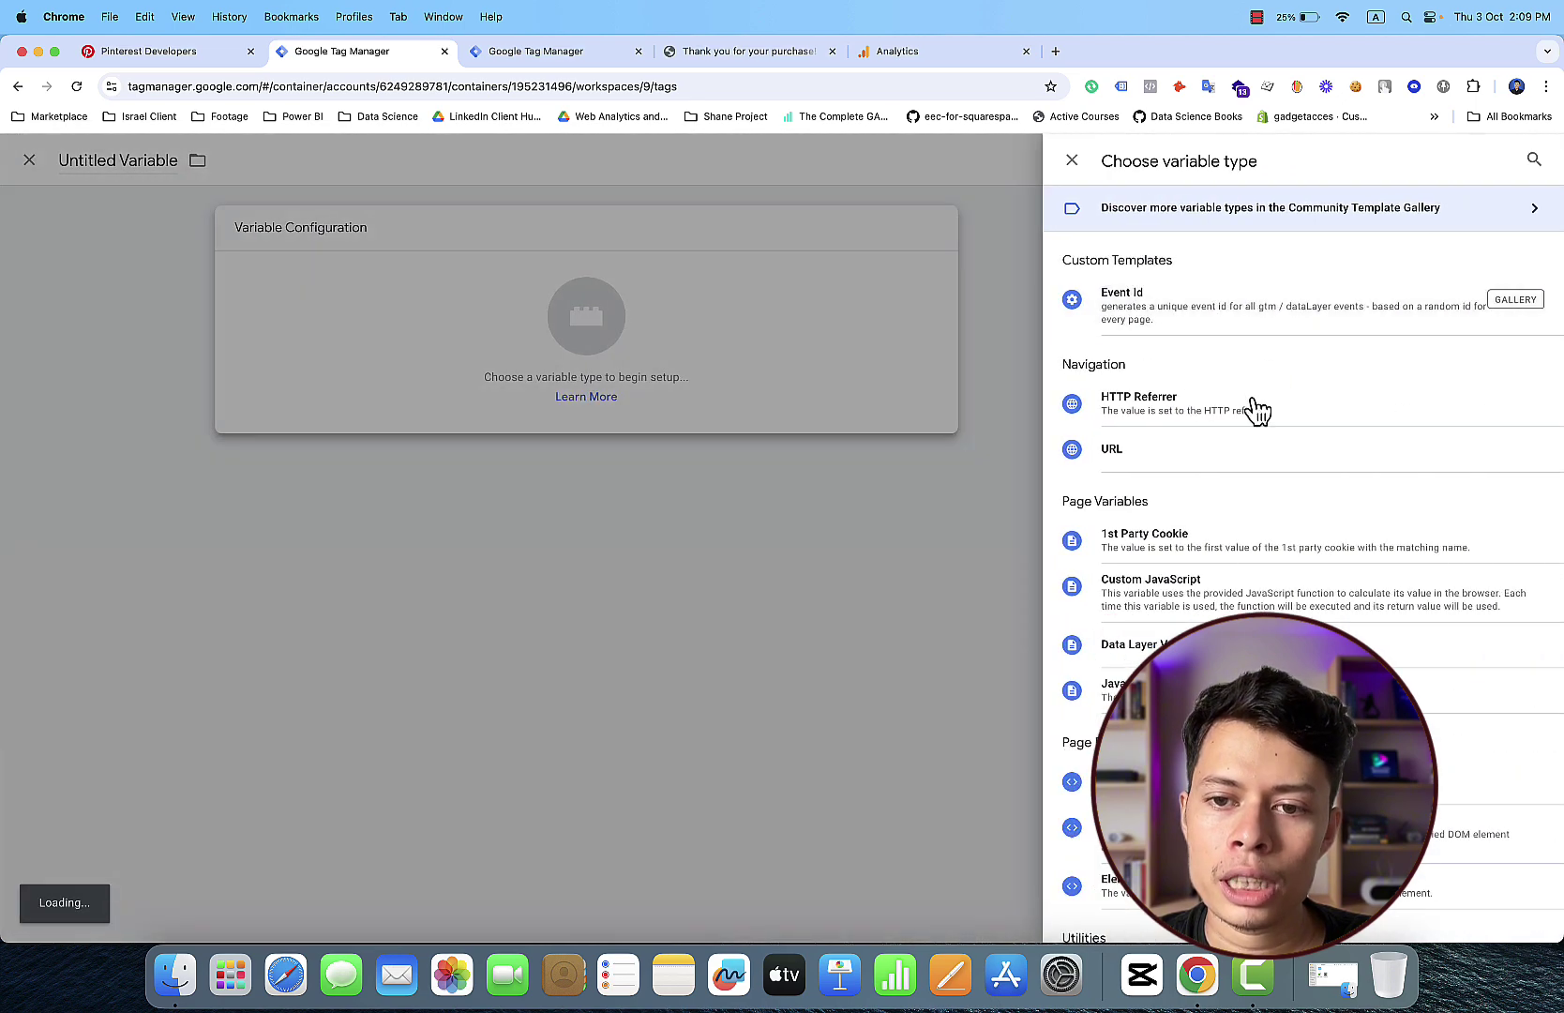
pyautogui.click(1200, 596)
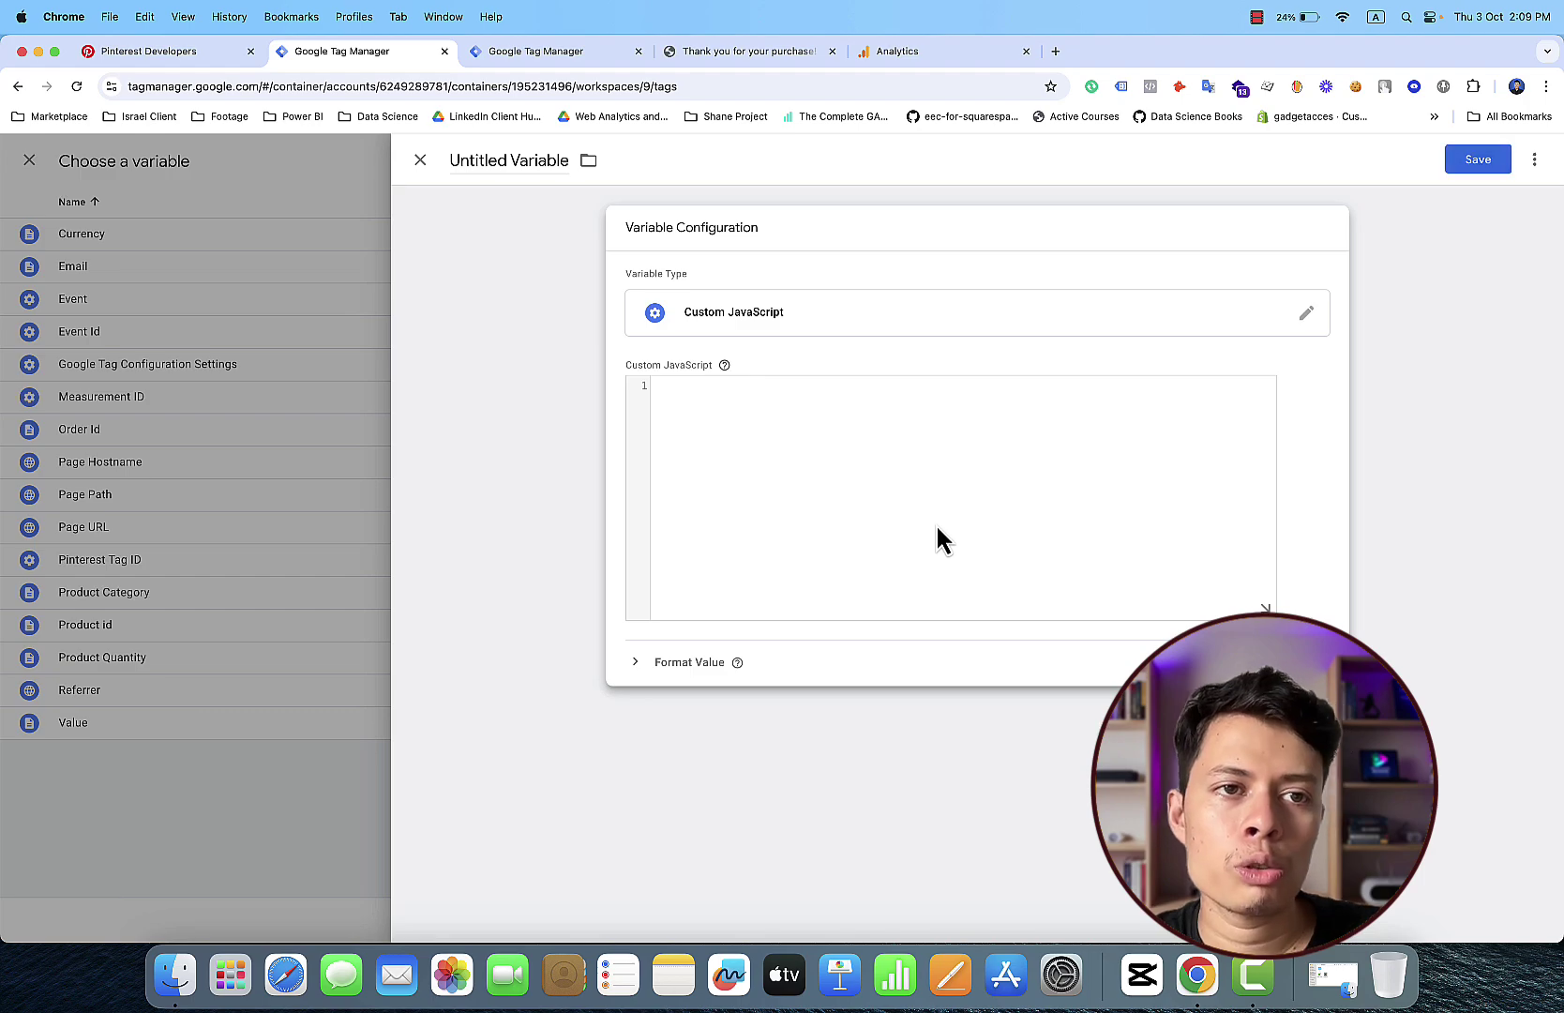
# Step: In the Pinterest documentation, copy the timestamp code given in the event_time row of the Conversions API event parameters table
pyautogui.click(199, 54)
pyautogui.scroll(15, 727, 479)
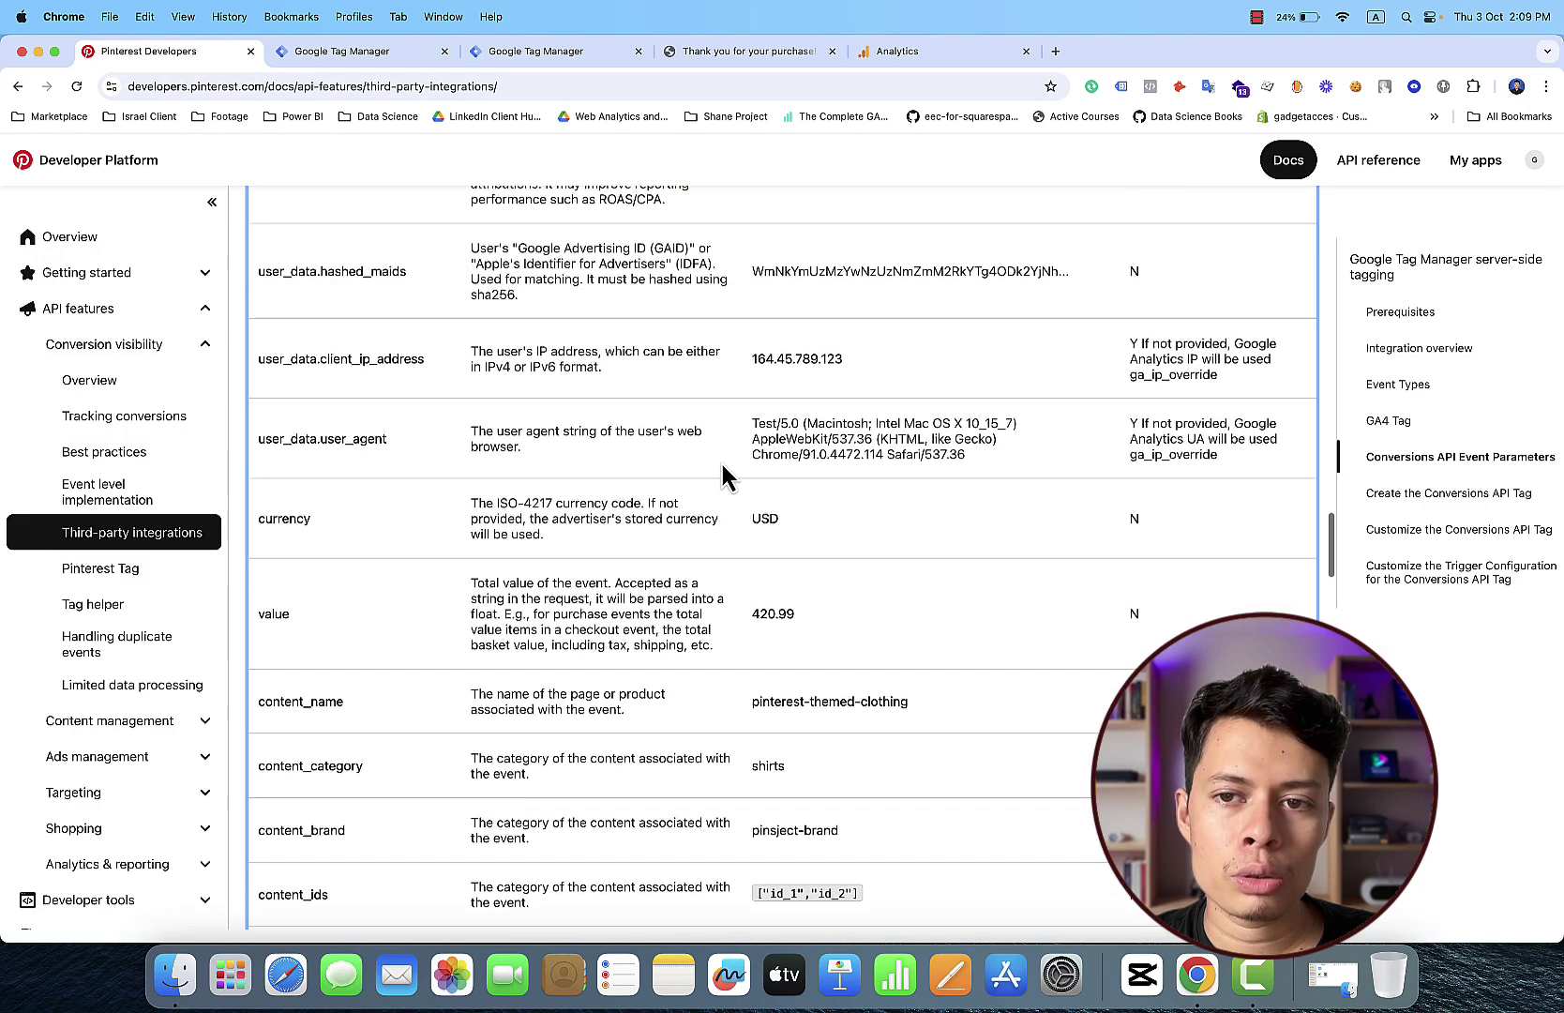
pyautogui.scroll(15, 720, 464)
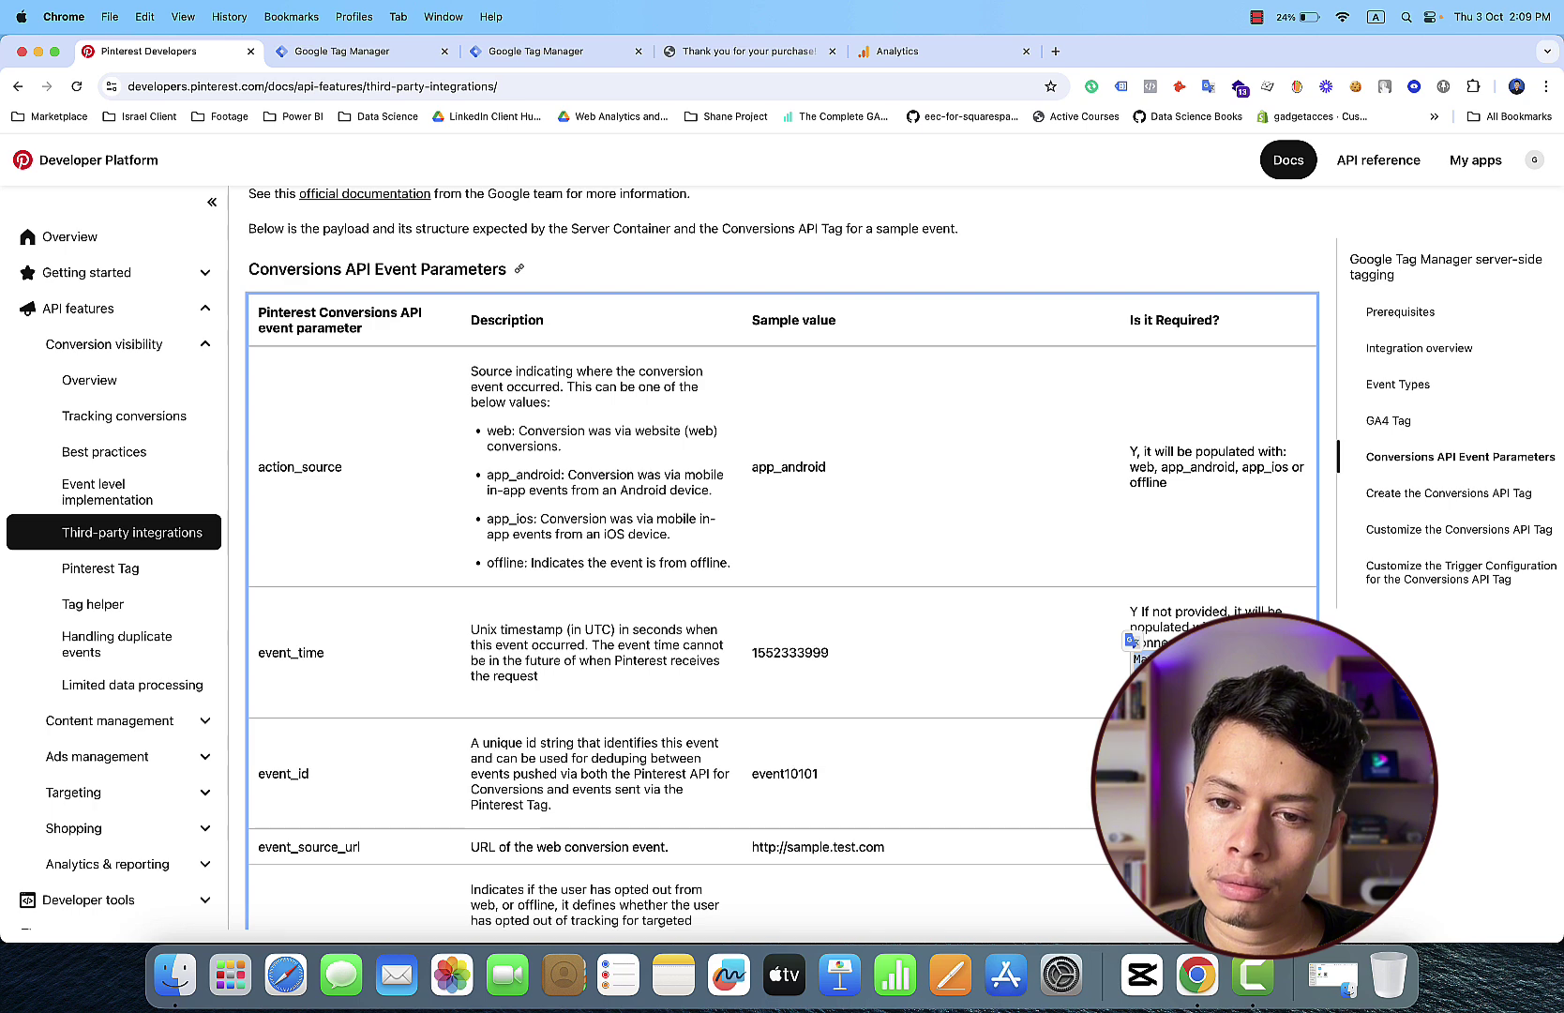
pyautogui.rightClick(1159, 666)
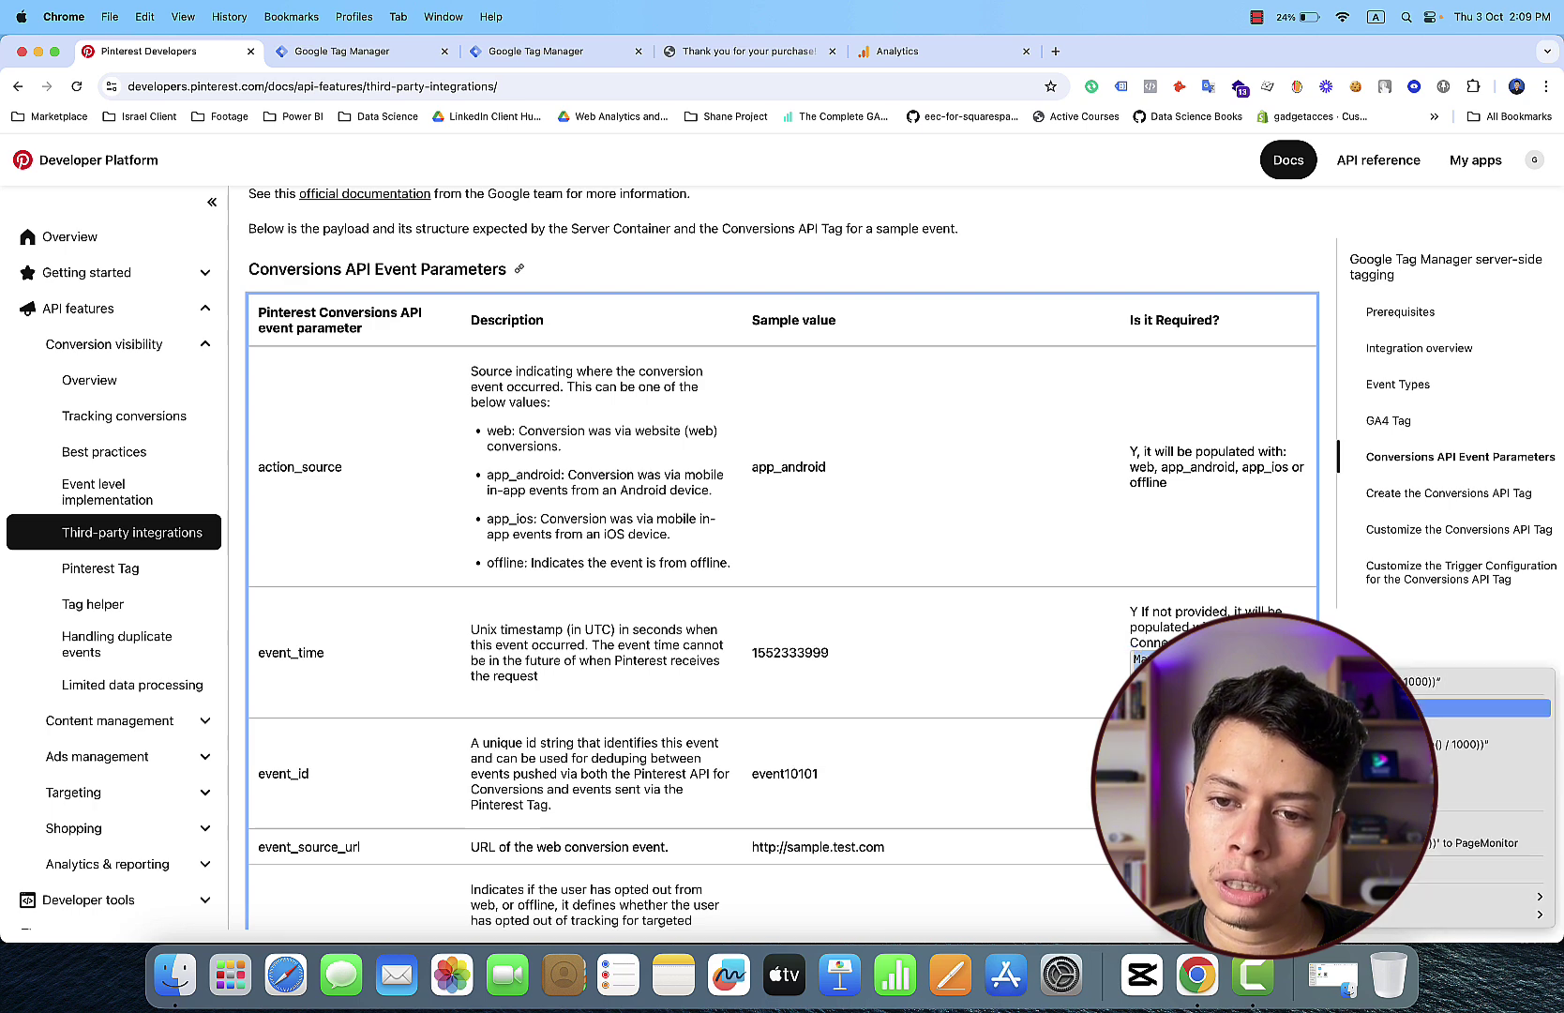
pyautogui.click(1195, 707)
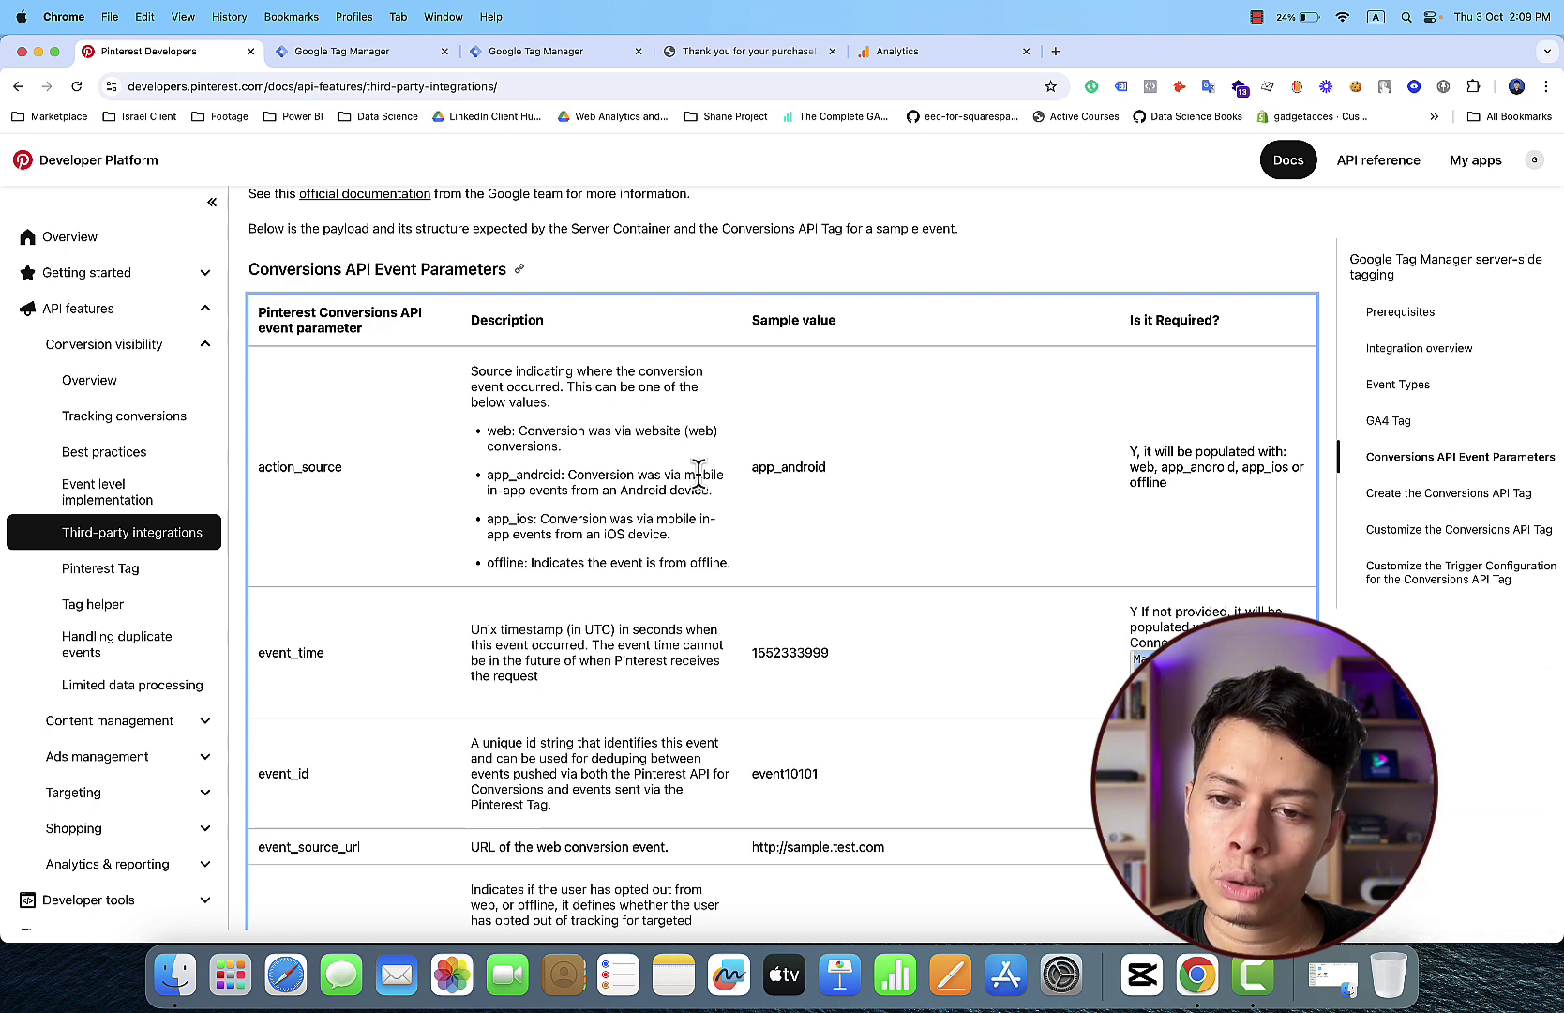
# Step: In the Google Tag Manager variable, write a function(){ } block containing return Math.round((new Date()).getTime() / 1000))
pyautogui.click(326, 52)
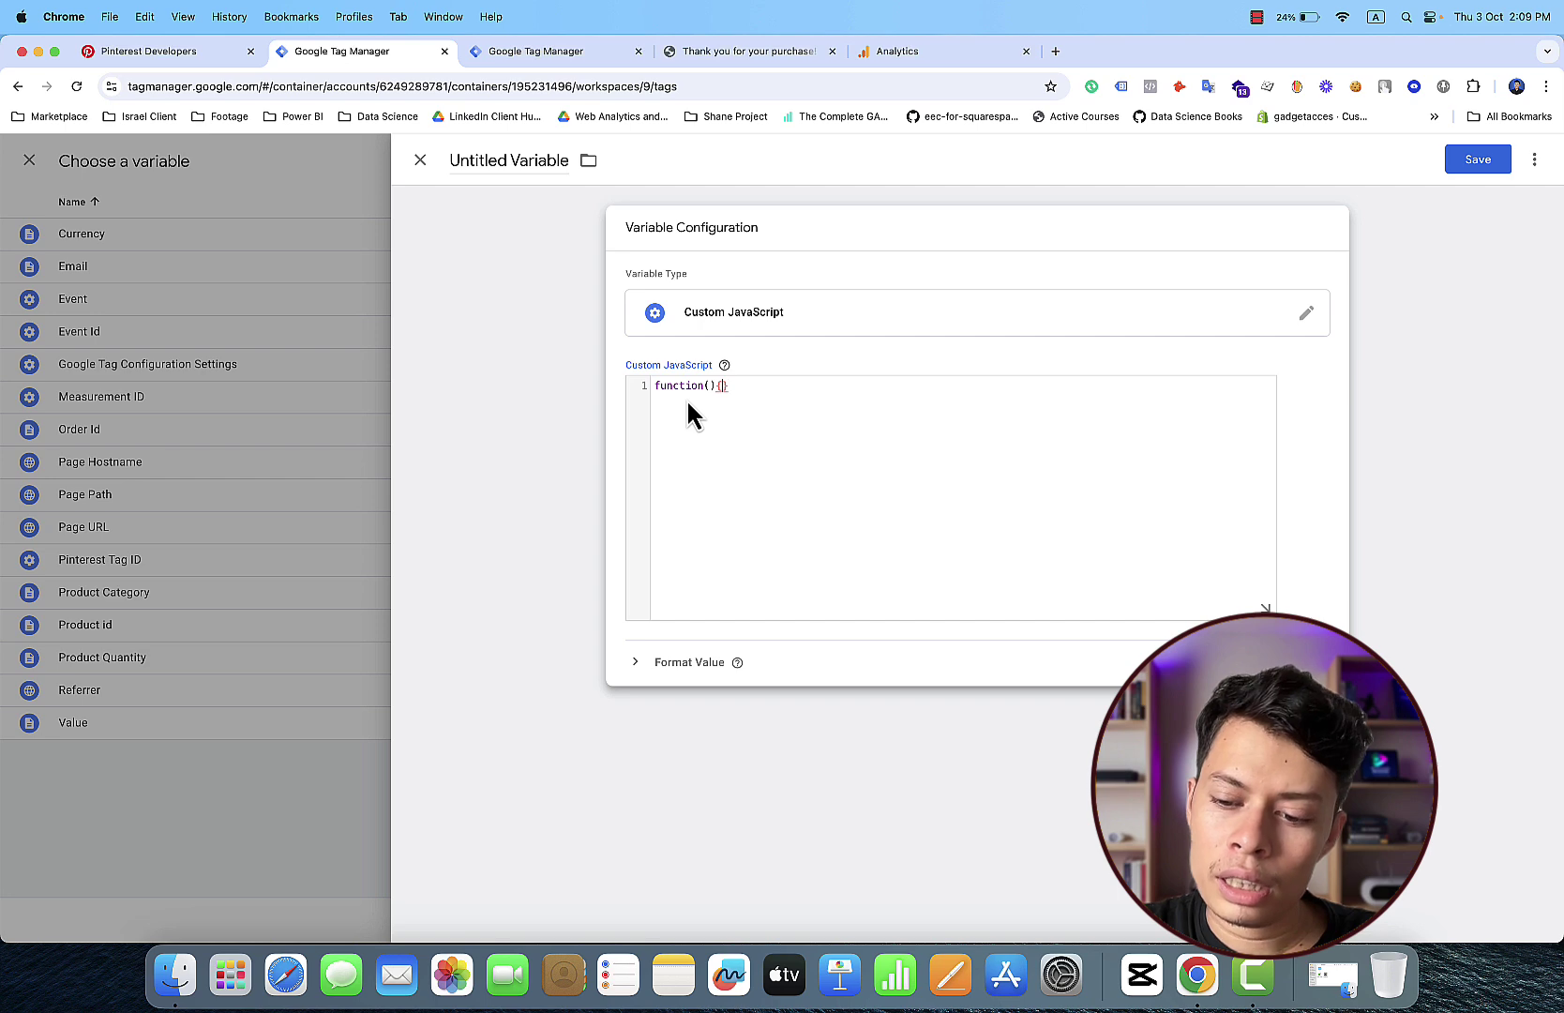
pyautogui.press('Return')
pyautogui.press('Return')
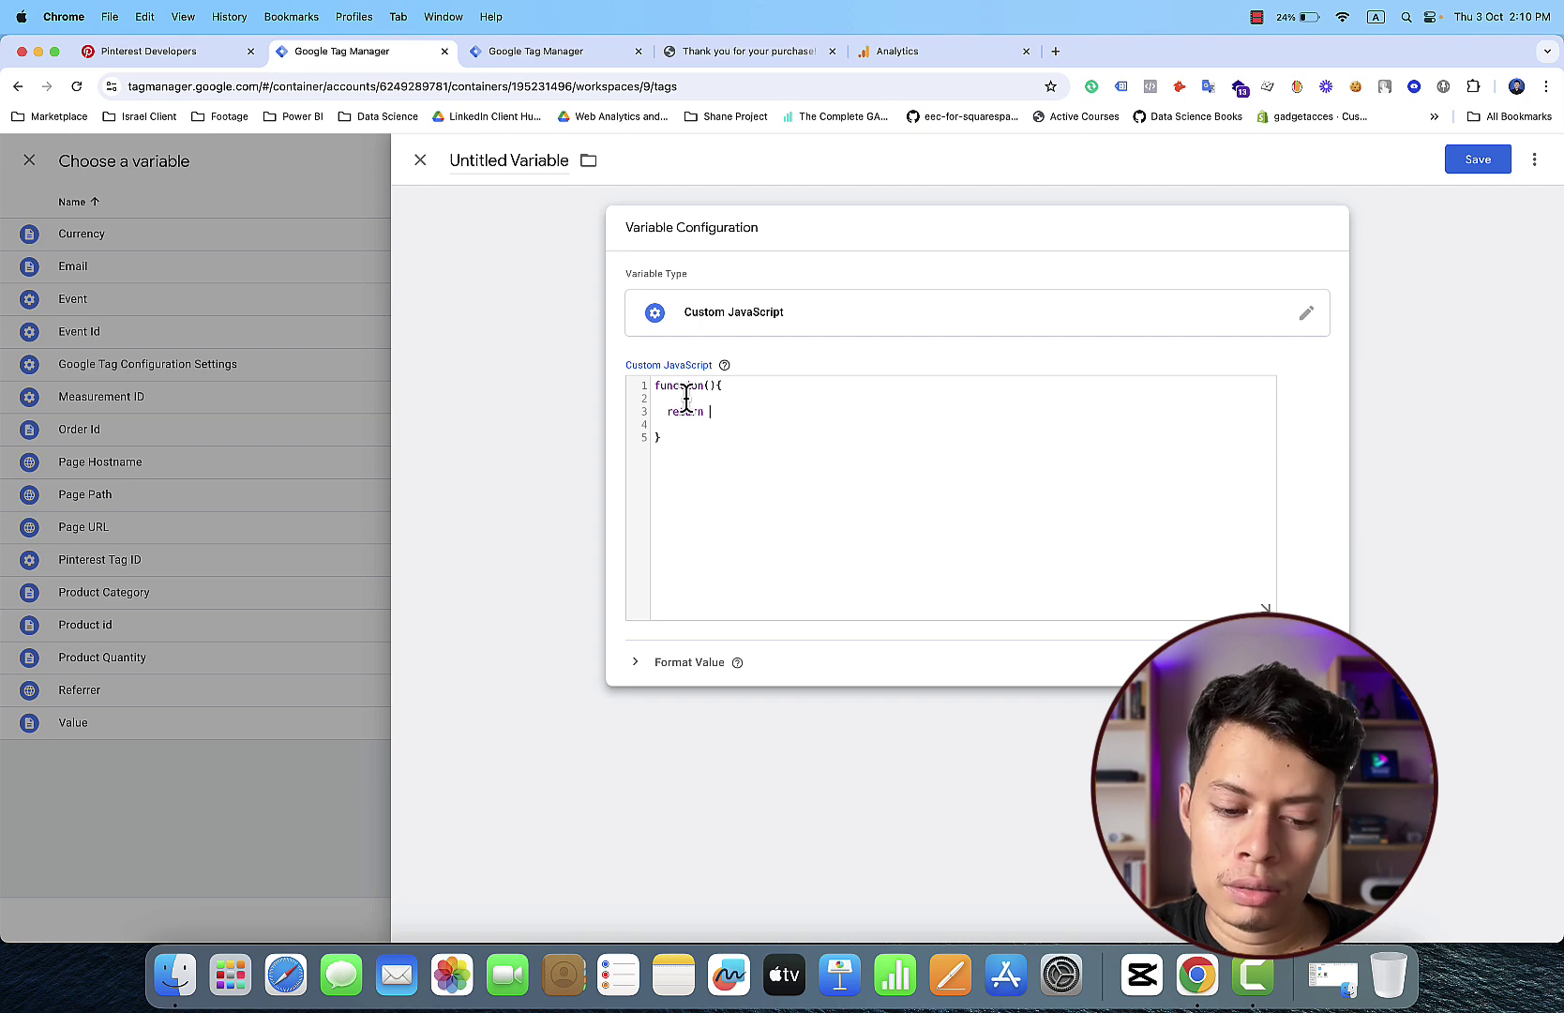
pyautogui.write('Math.round((new Date()).getTime() / 1000))')
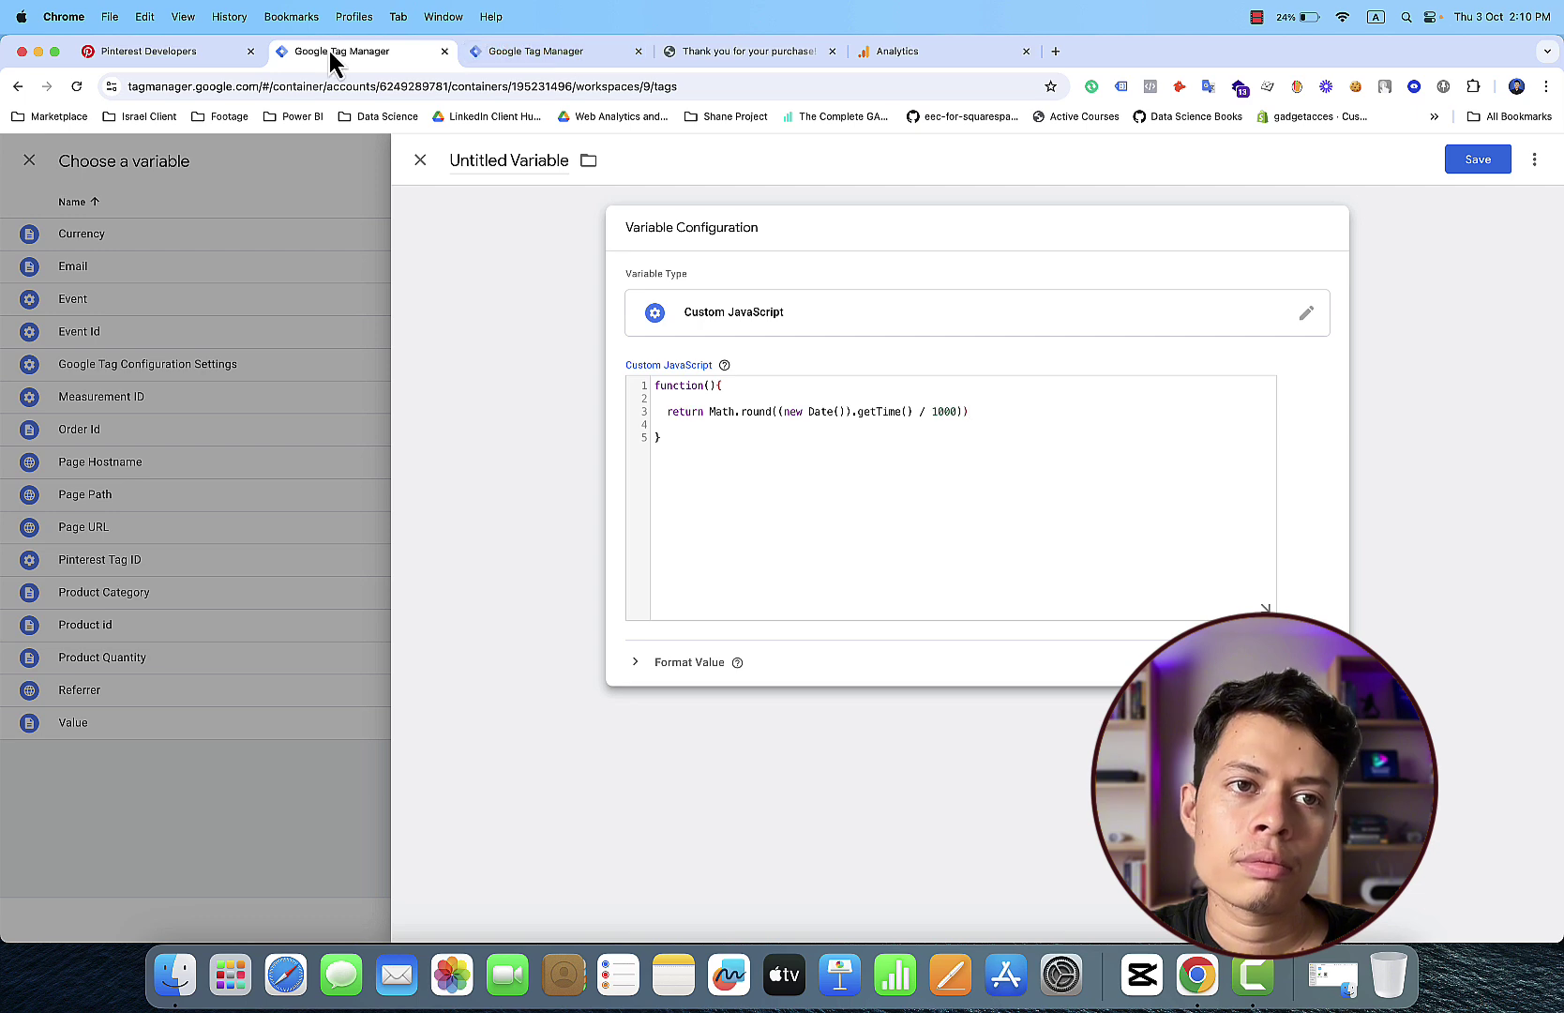
pyautogui.click(201, 58)
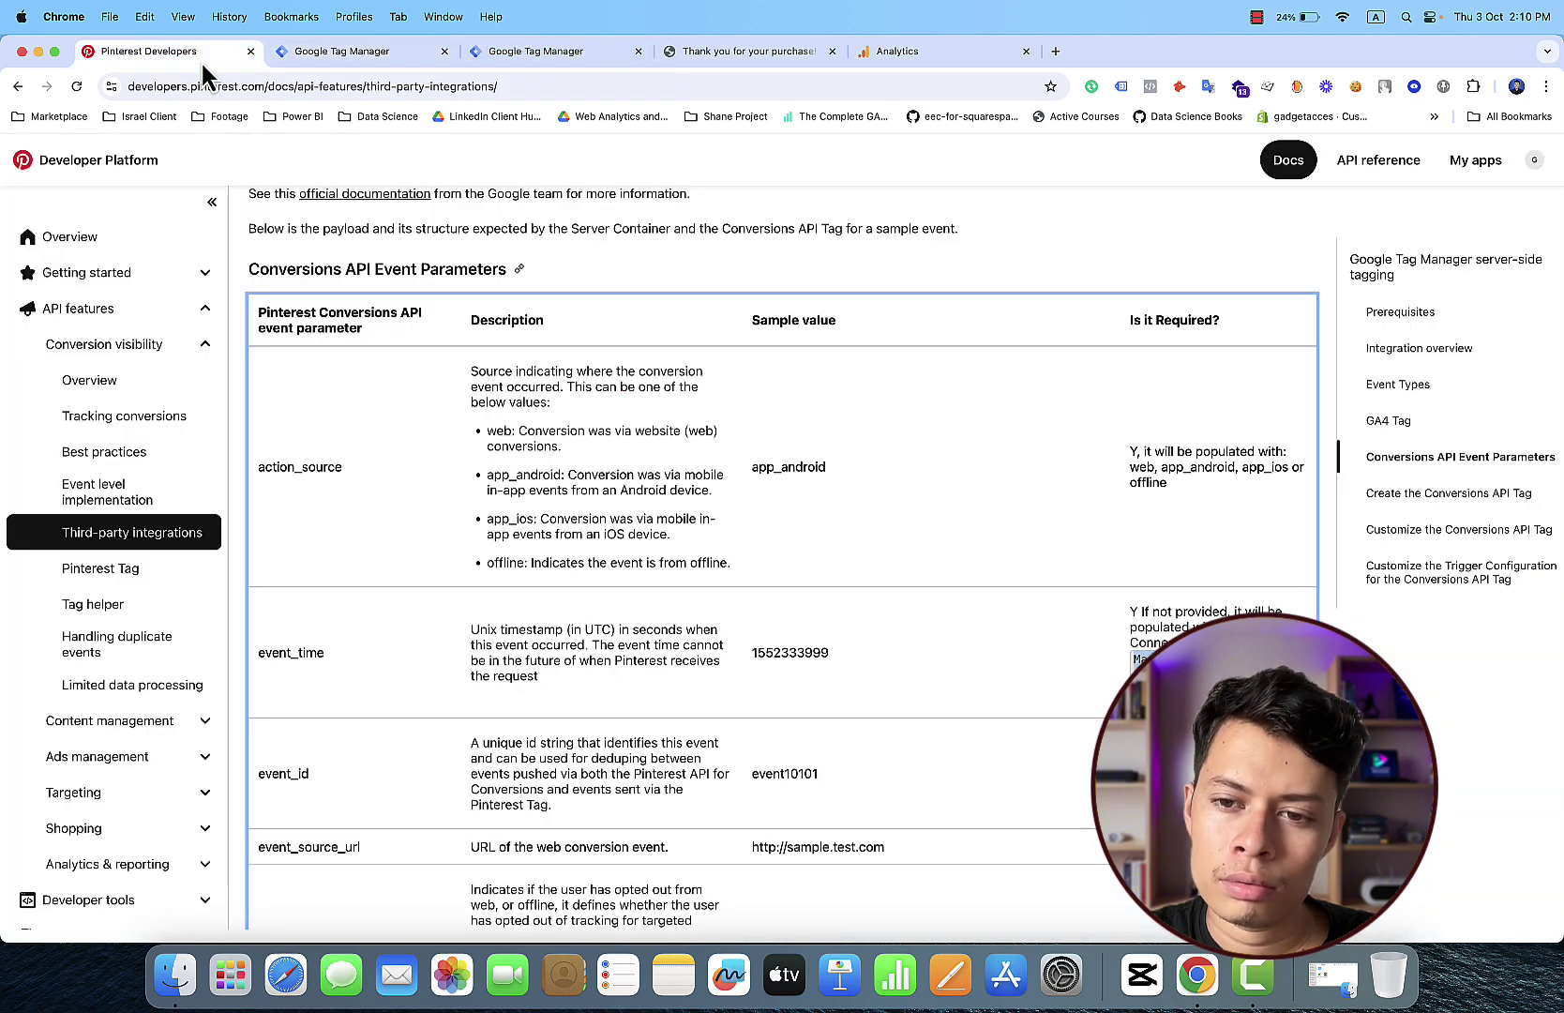
pyautogui.click(520, 57)
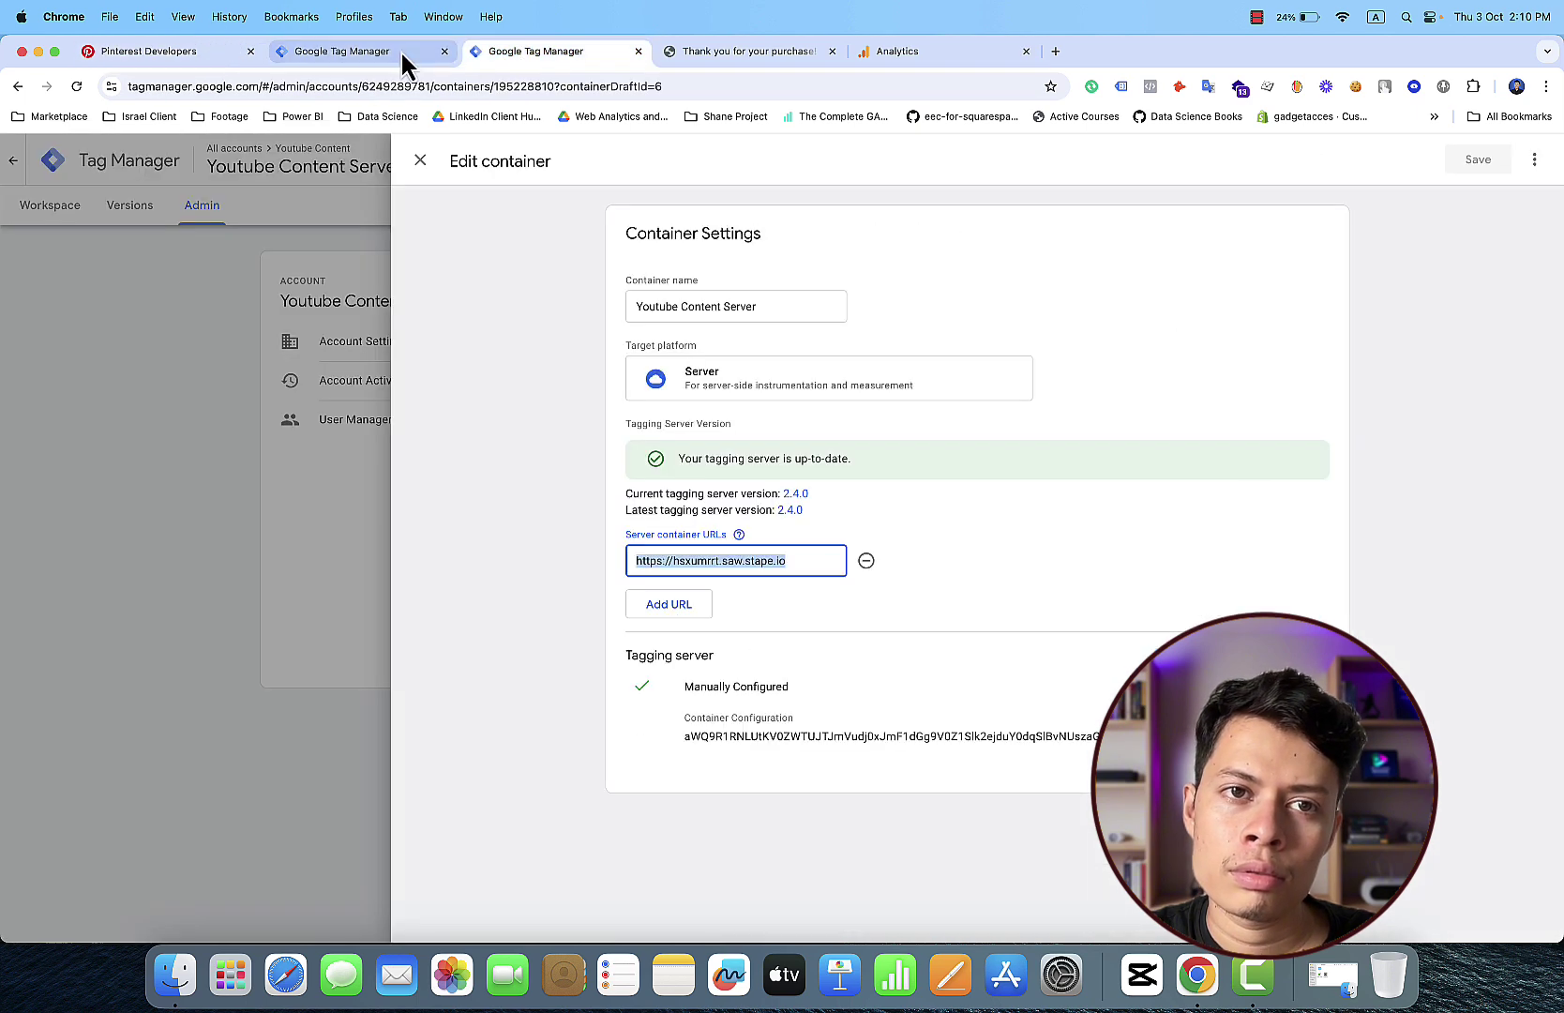
pyautogui.click(399, 55)
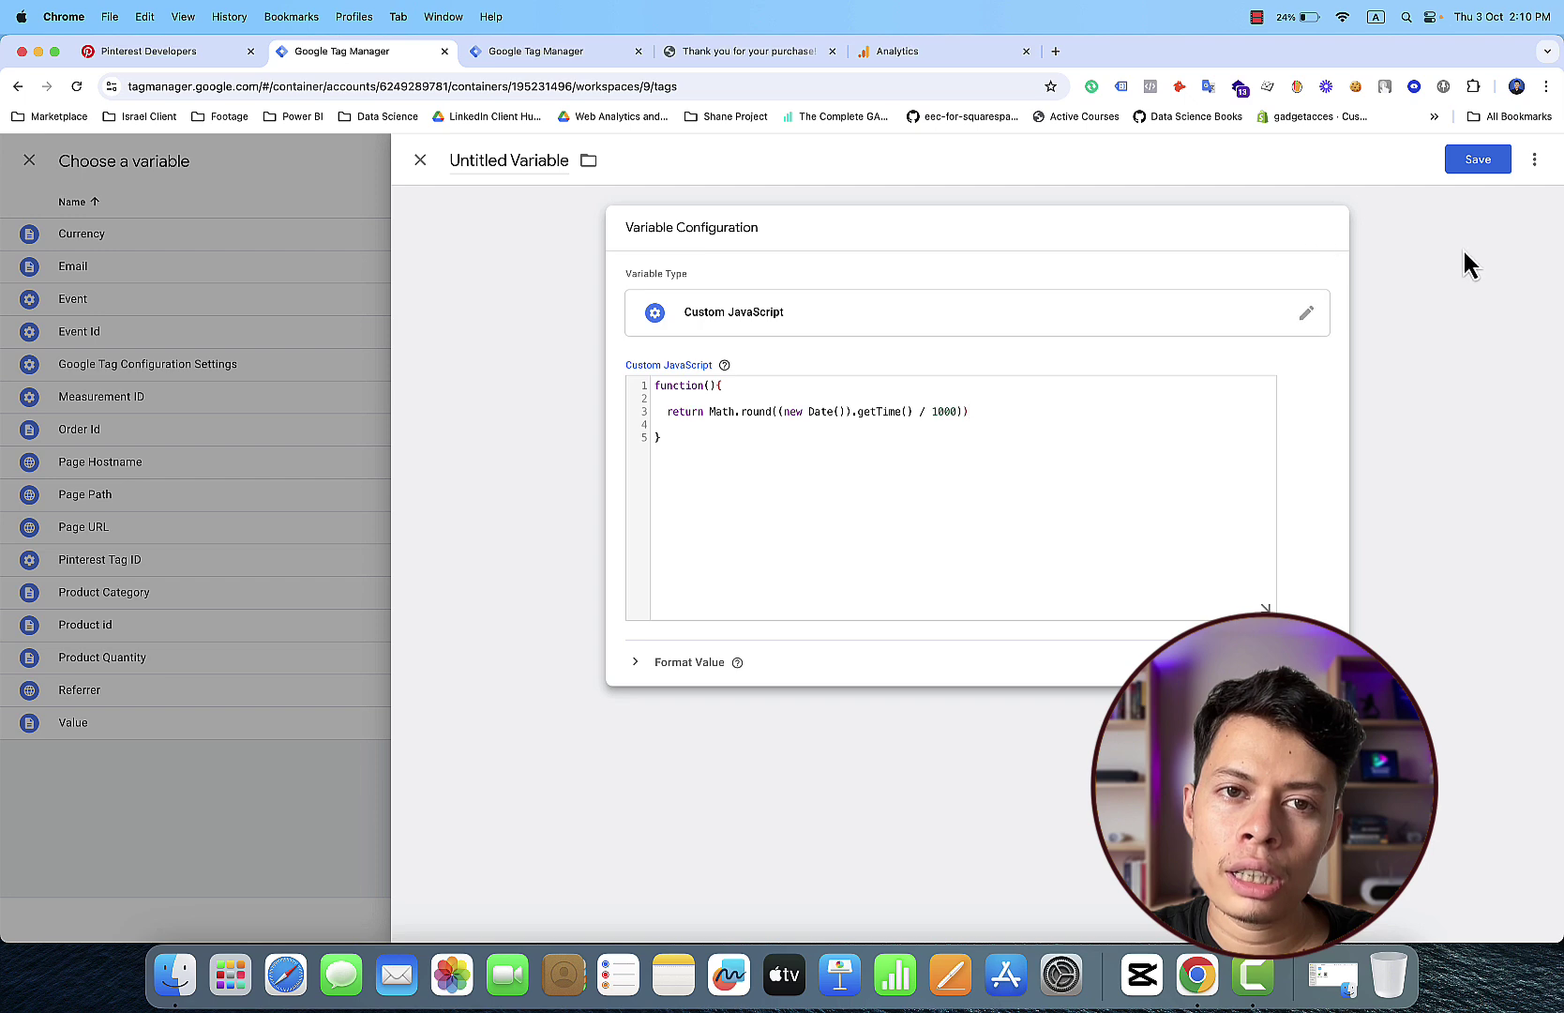
# Step: Save the Custom JavaScript variable under the name Event Time as the event_time value
pyautogui.click(1478, 160)
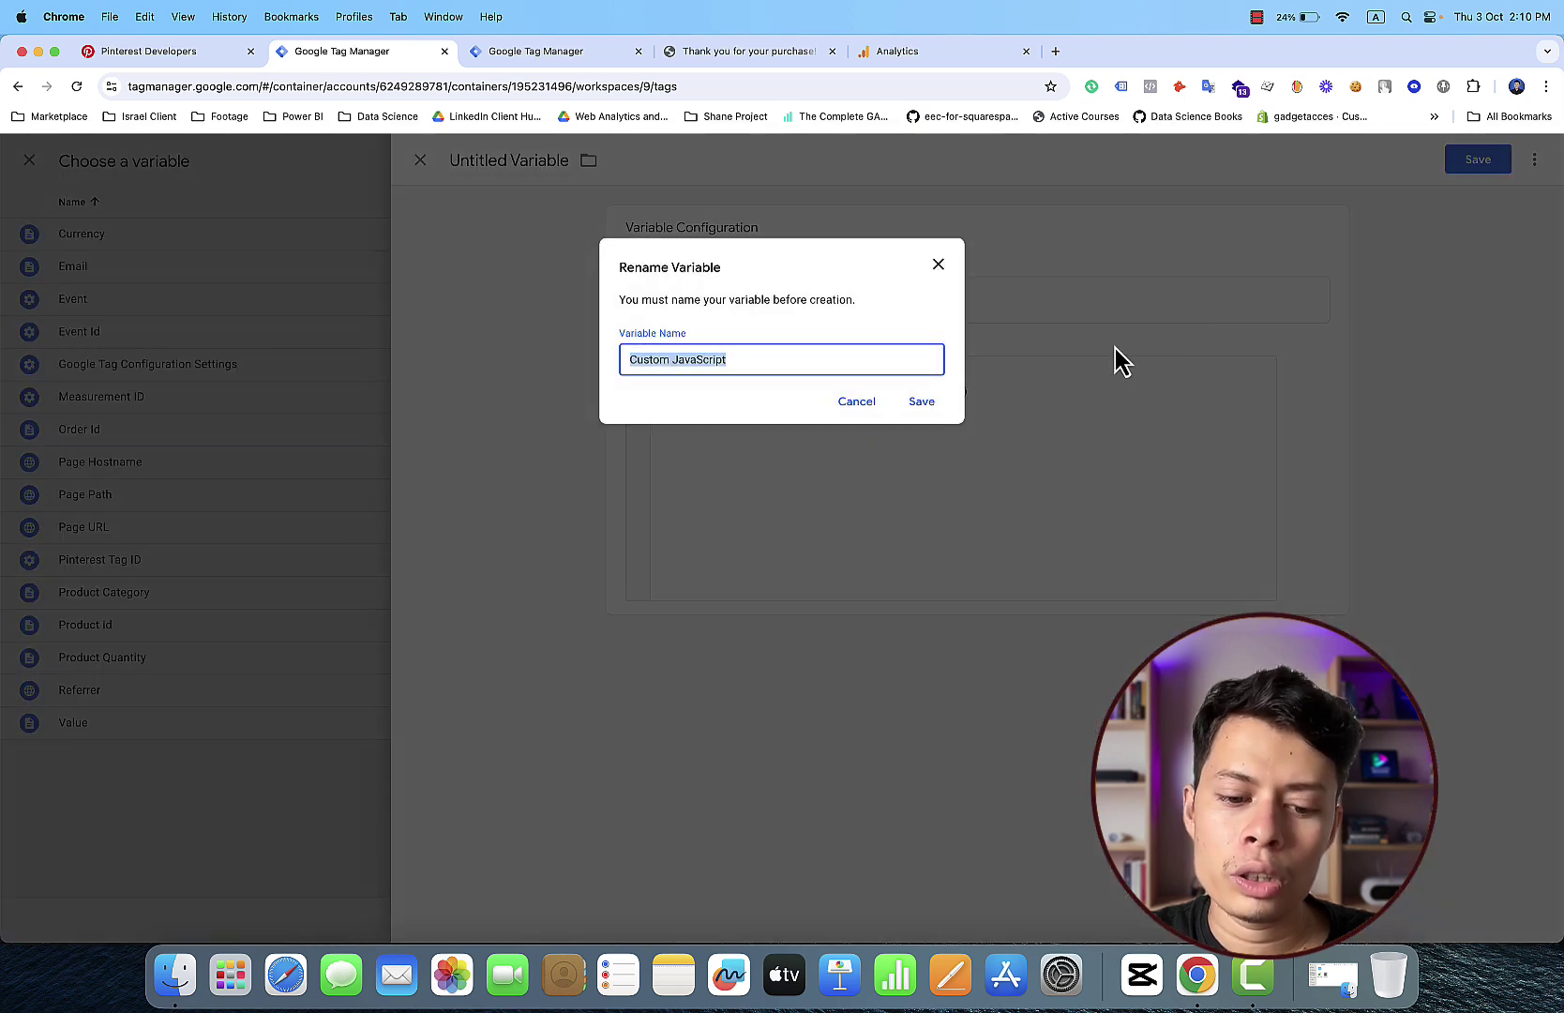
pyautogui.write('Ev')
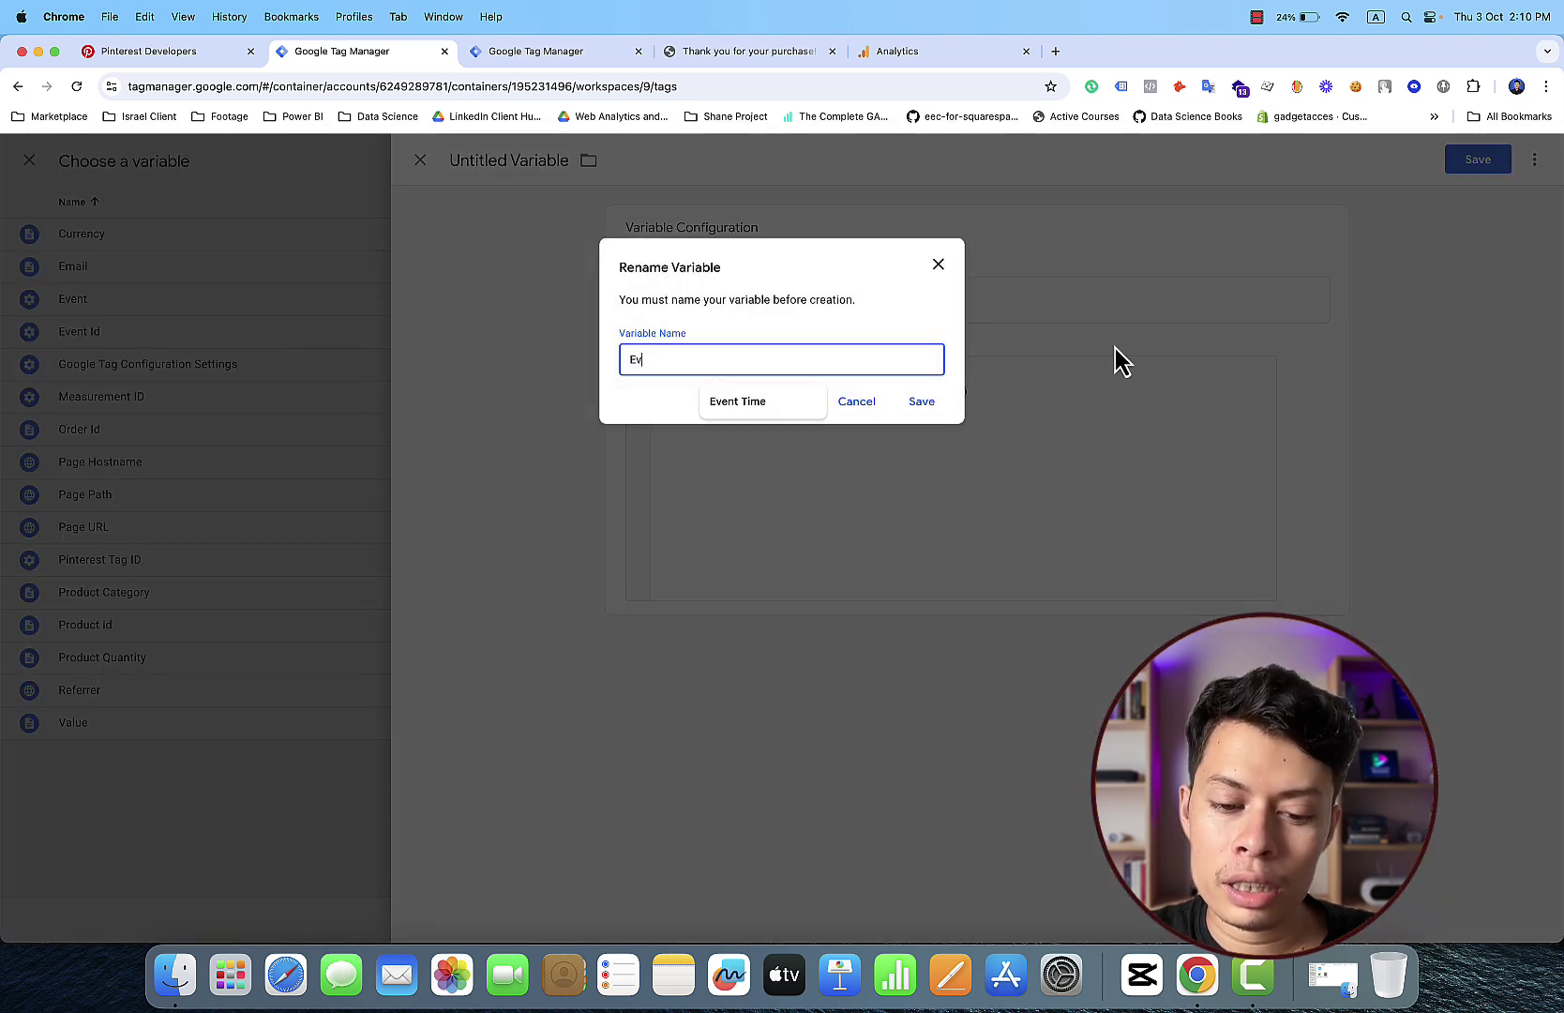
pyautogui.write('ent')
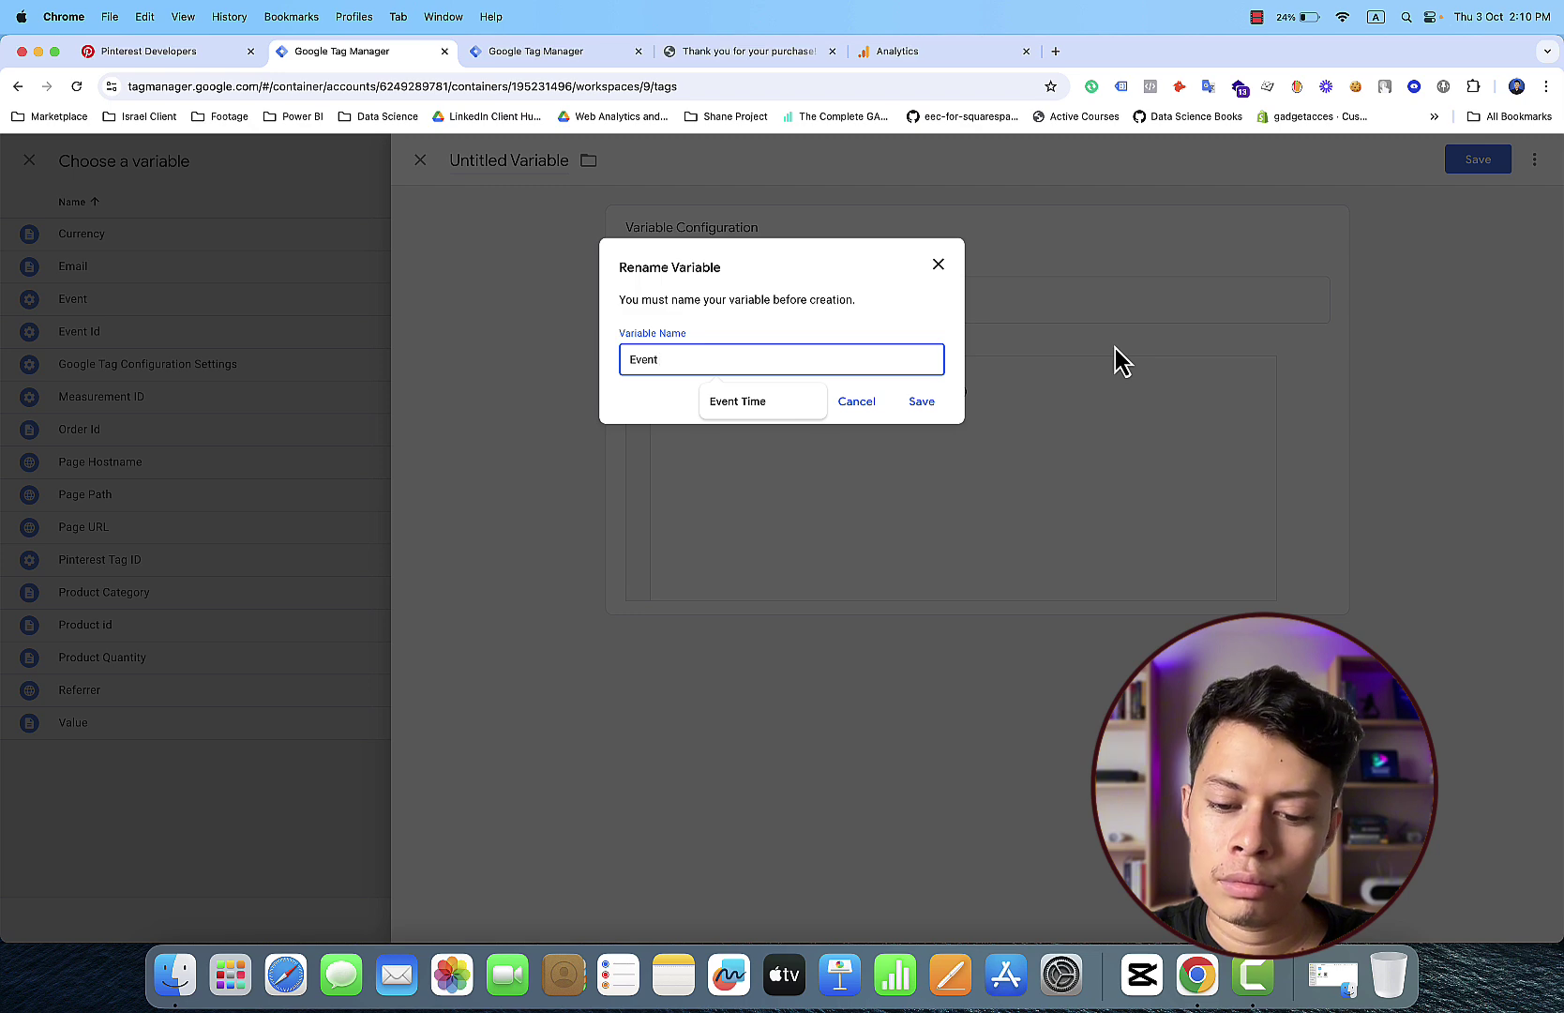
pyautogui.write(' Time')
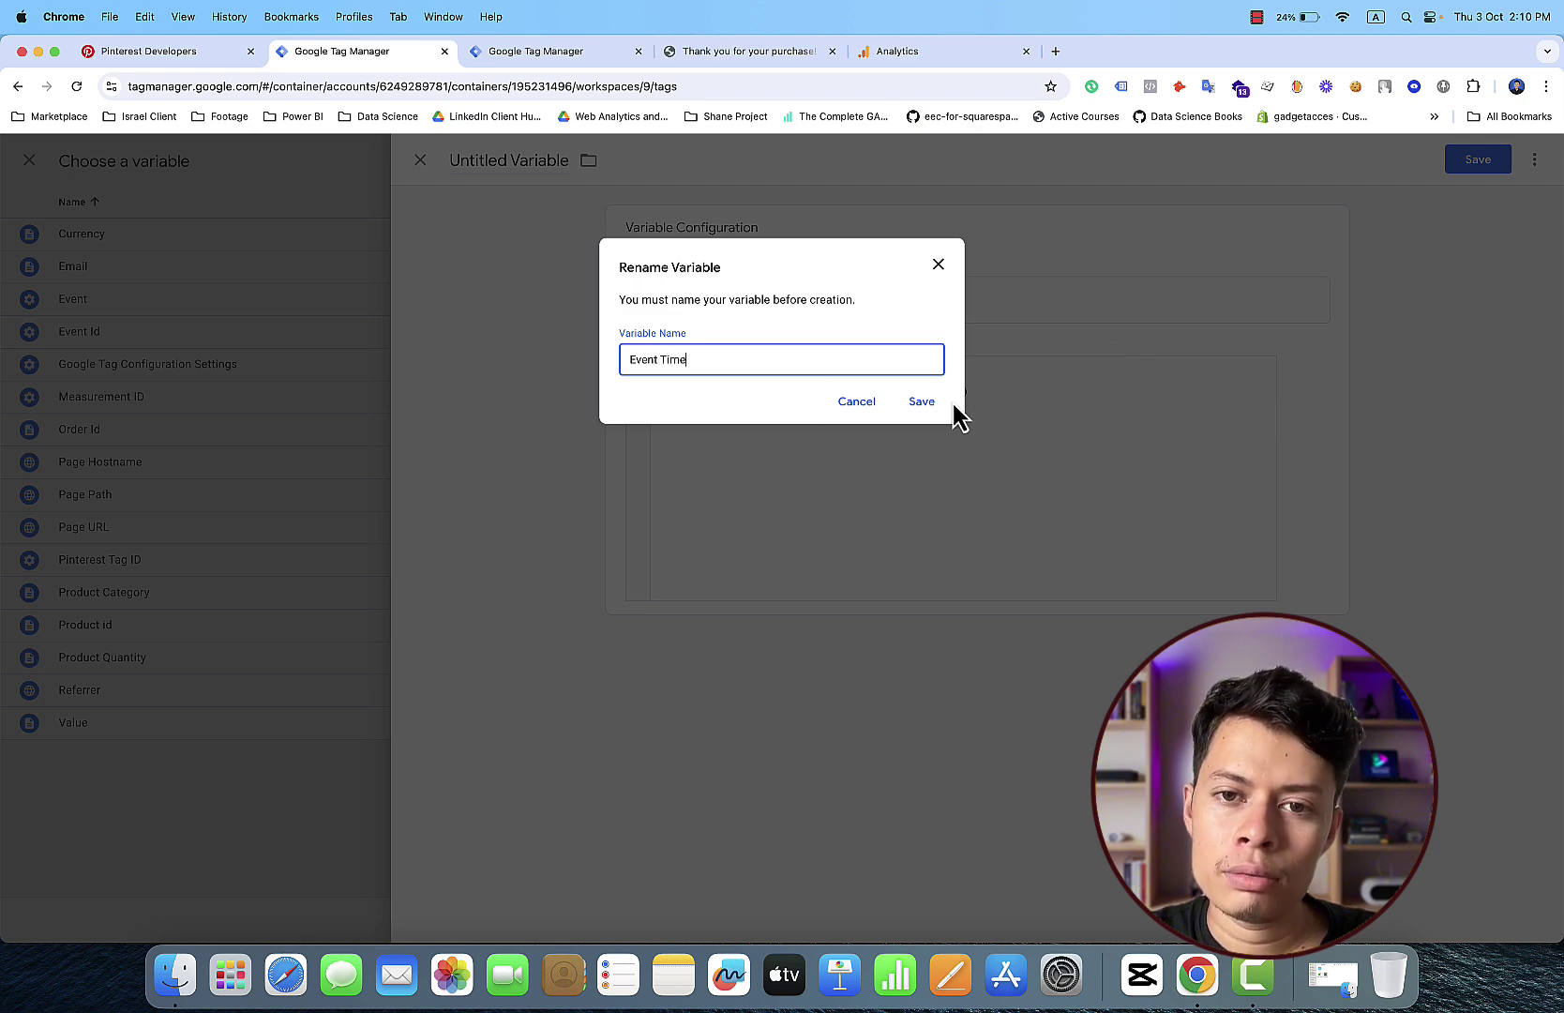
pyautogui.click(937, 409)
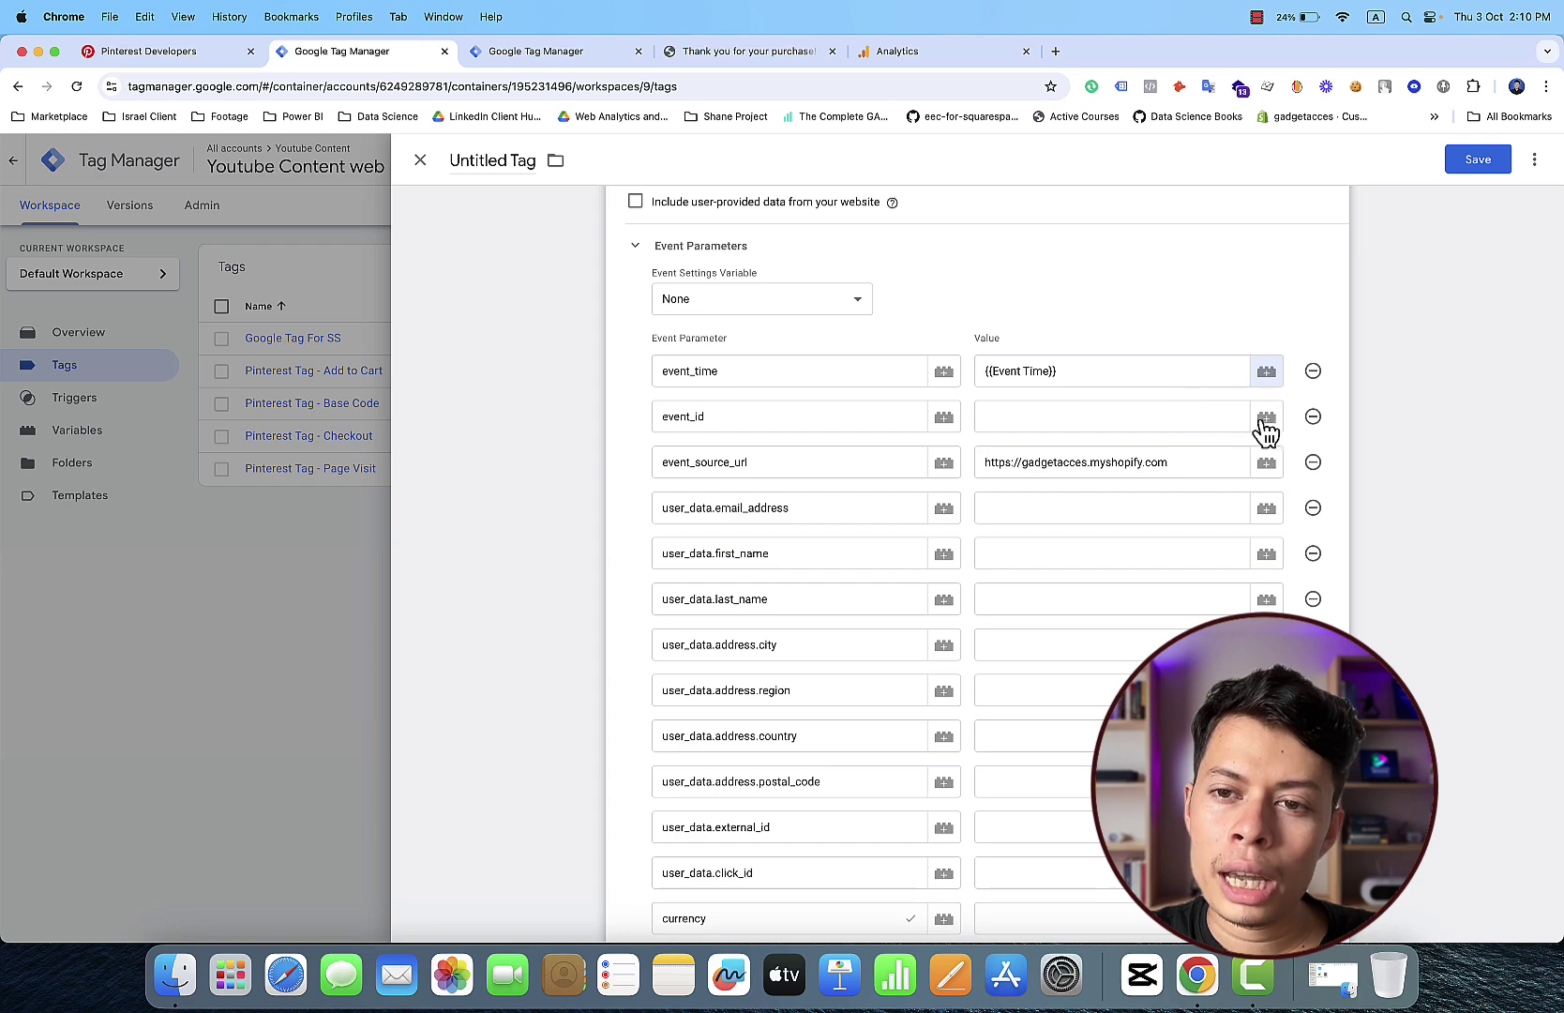
# Step: Assign the Event Id variable to event_id and the Email variable to user_data.email_address
pyautogui.click(1266, 422)
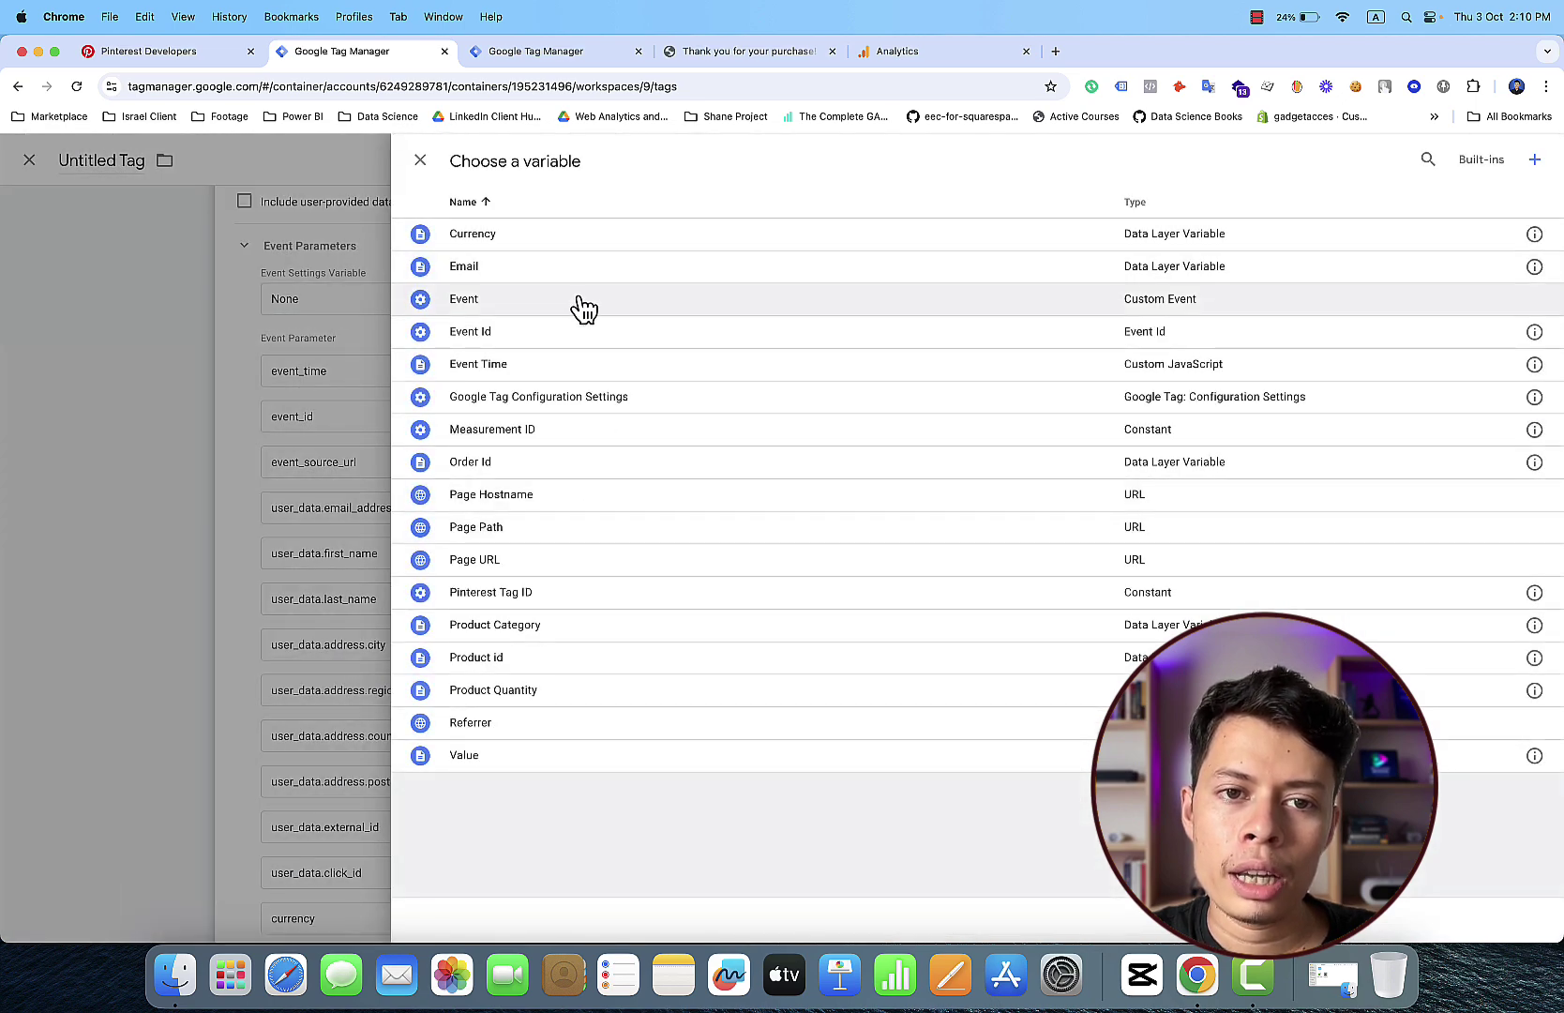
pyautogui.click(569, 335)
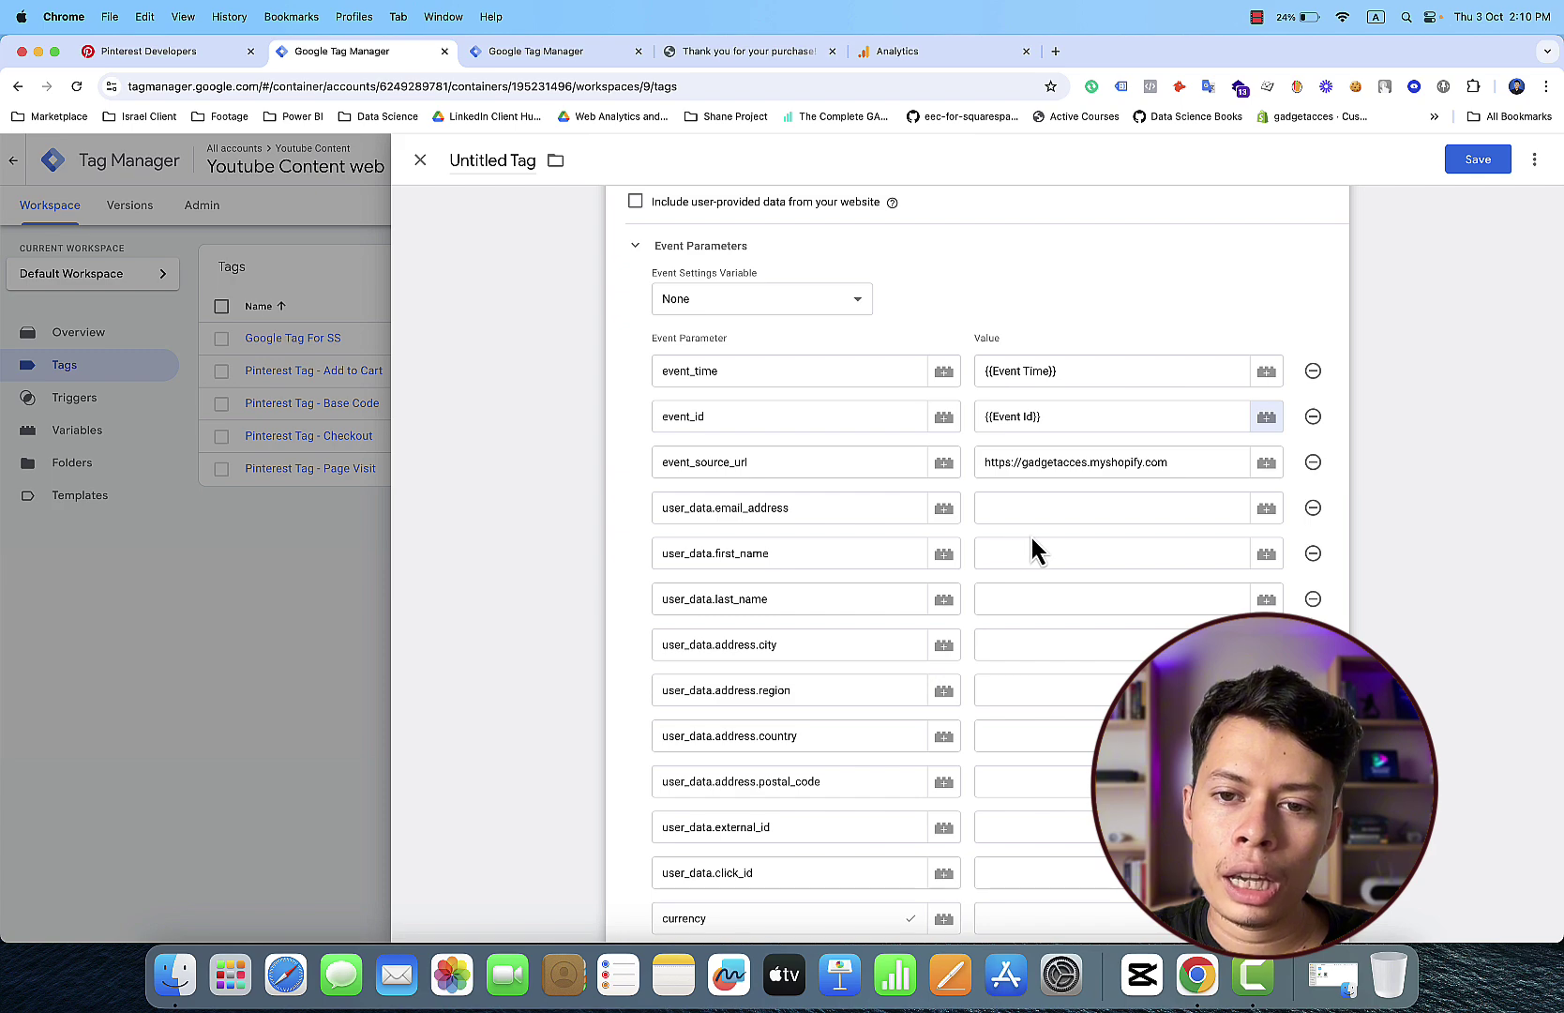
pyautogui.click(1268, 511)
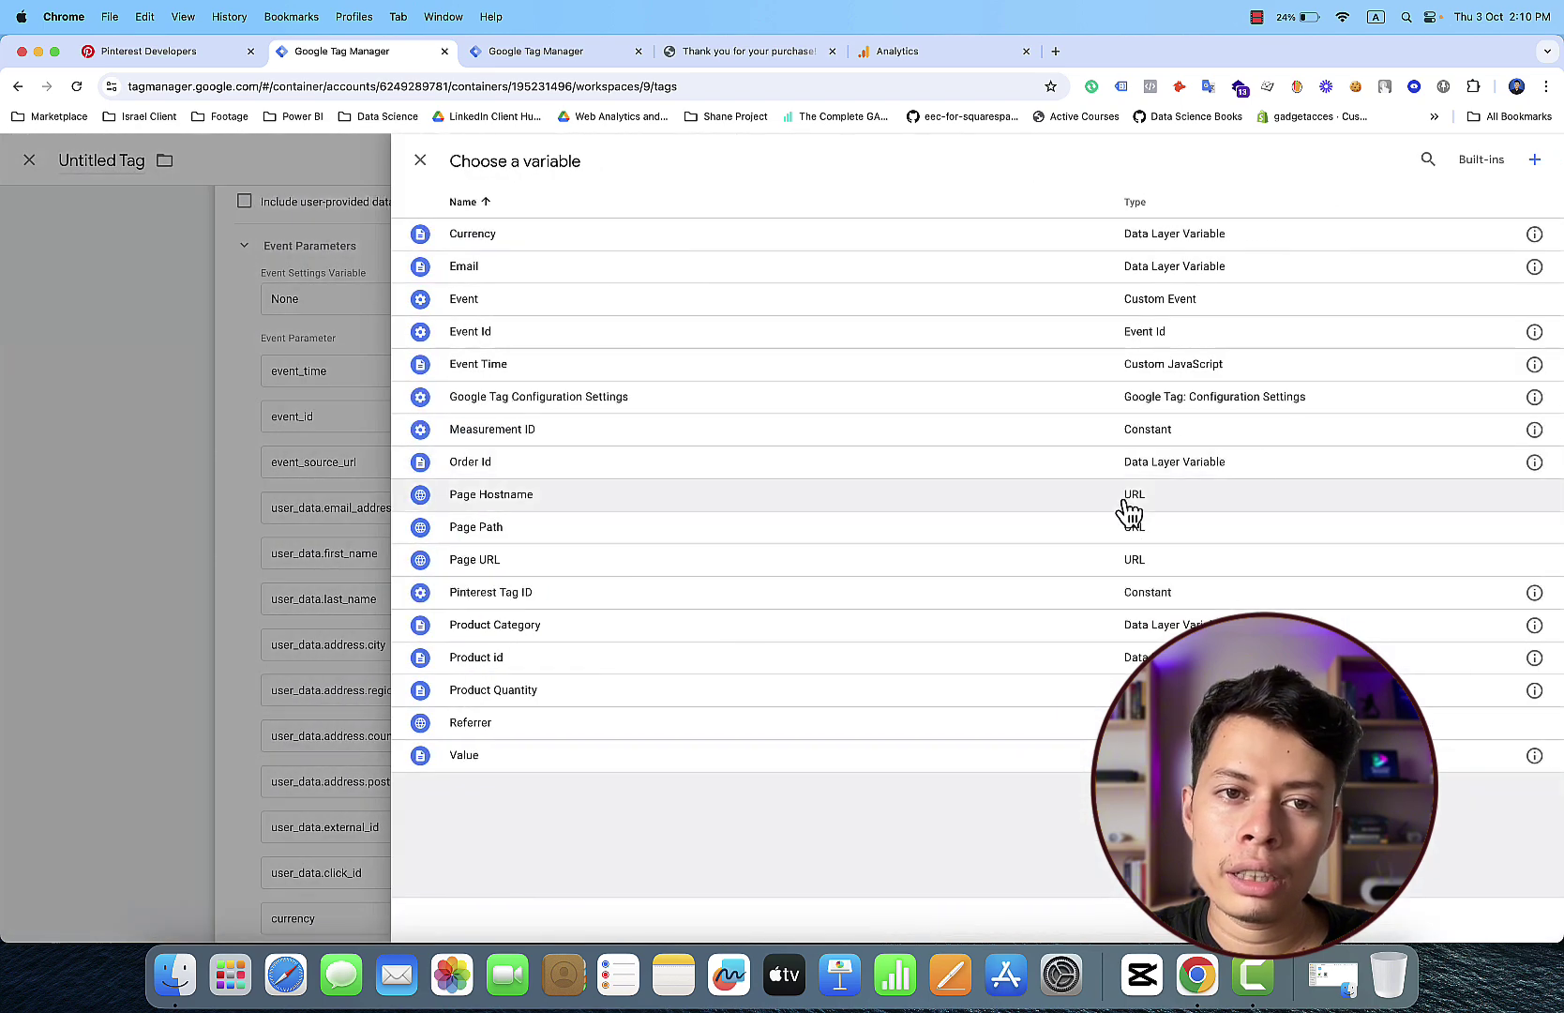
pyautogui.click(839, 278)
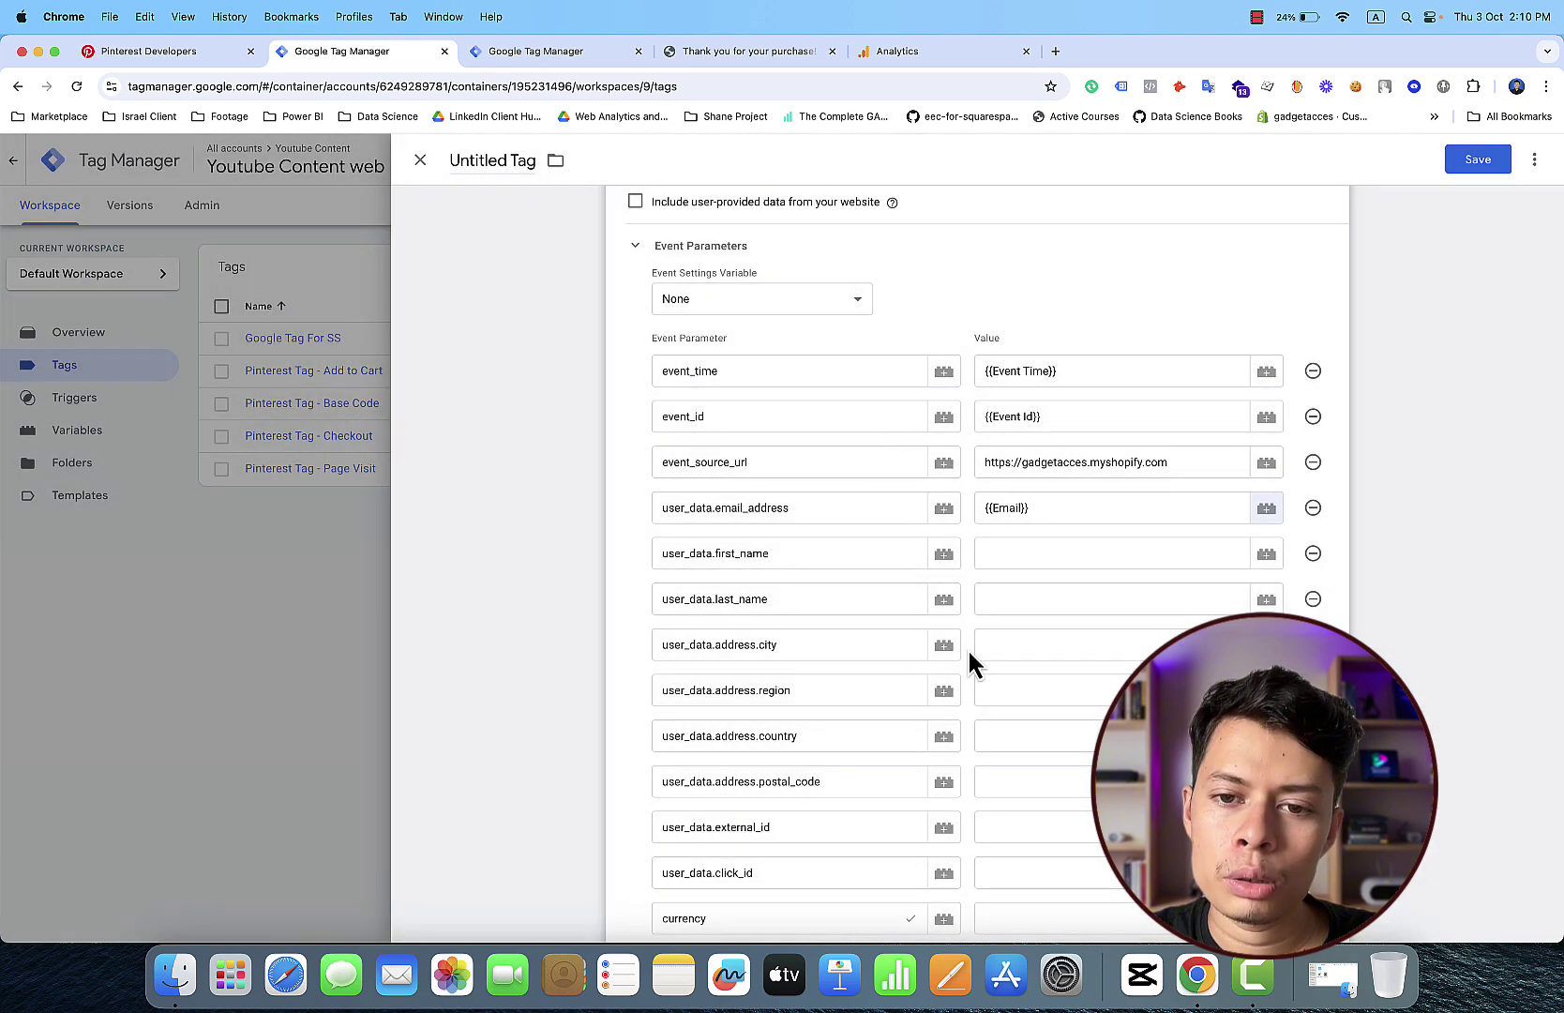
# Step: Assign the Currency variable to the currency parameter and the Value variable to the value parameter
pyautogui.scroll(-3, 971, 661)
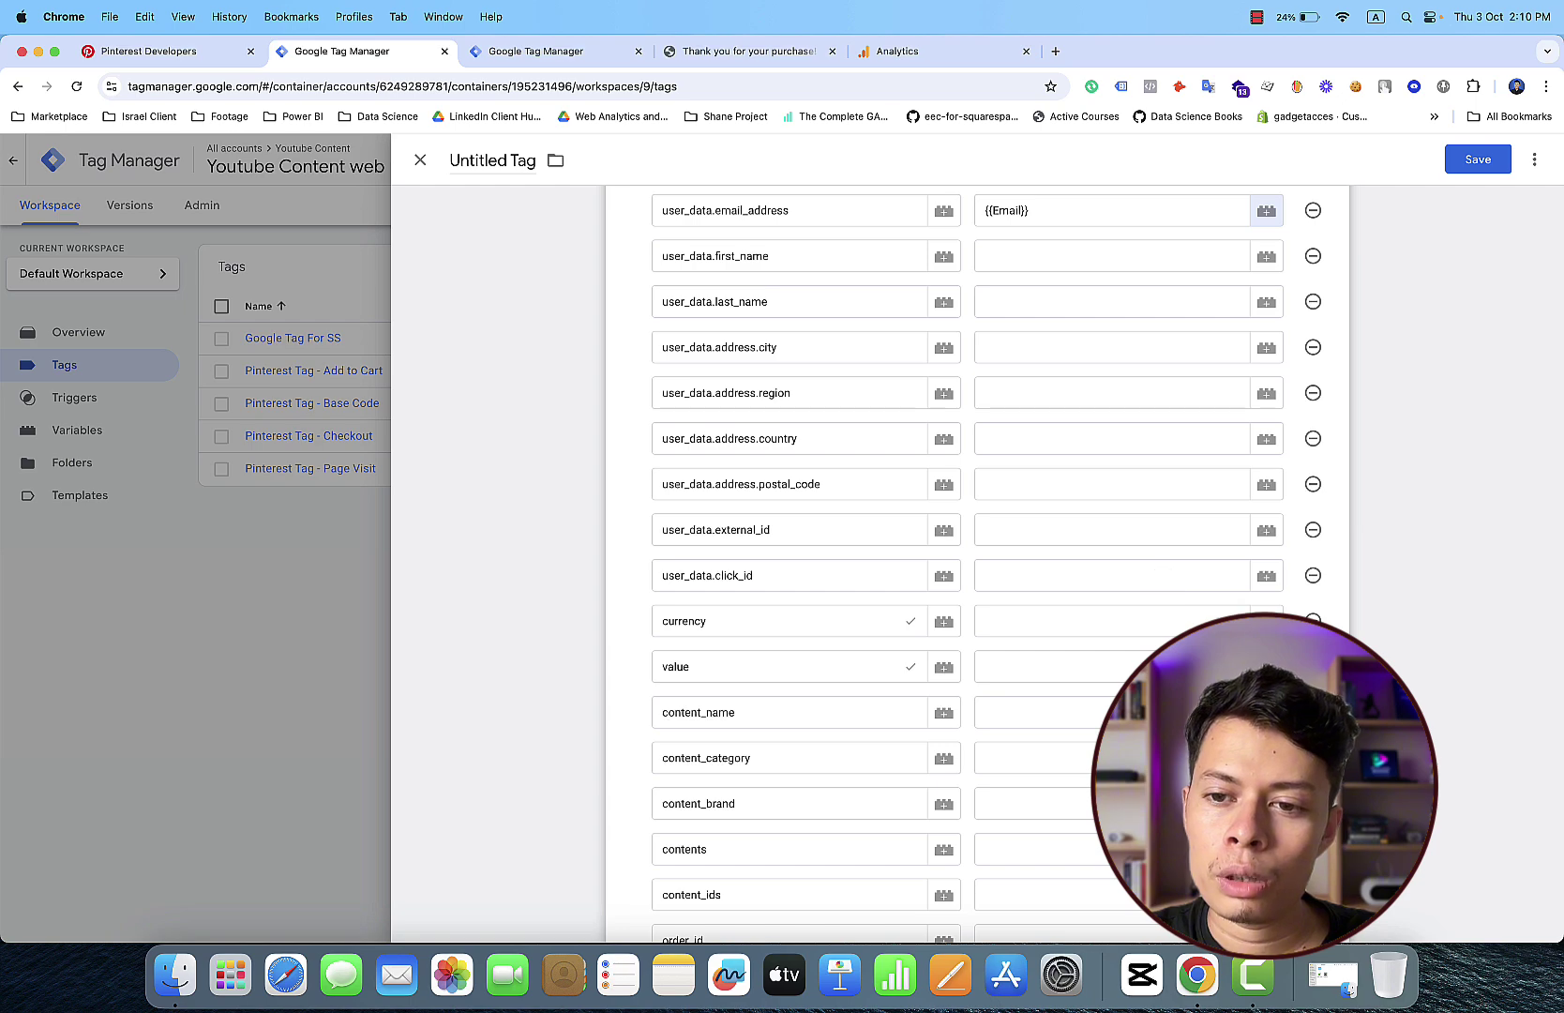
pyautogui.click(1266, 622)
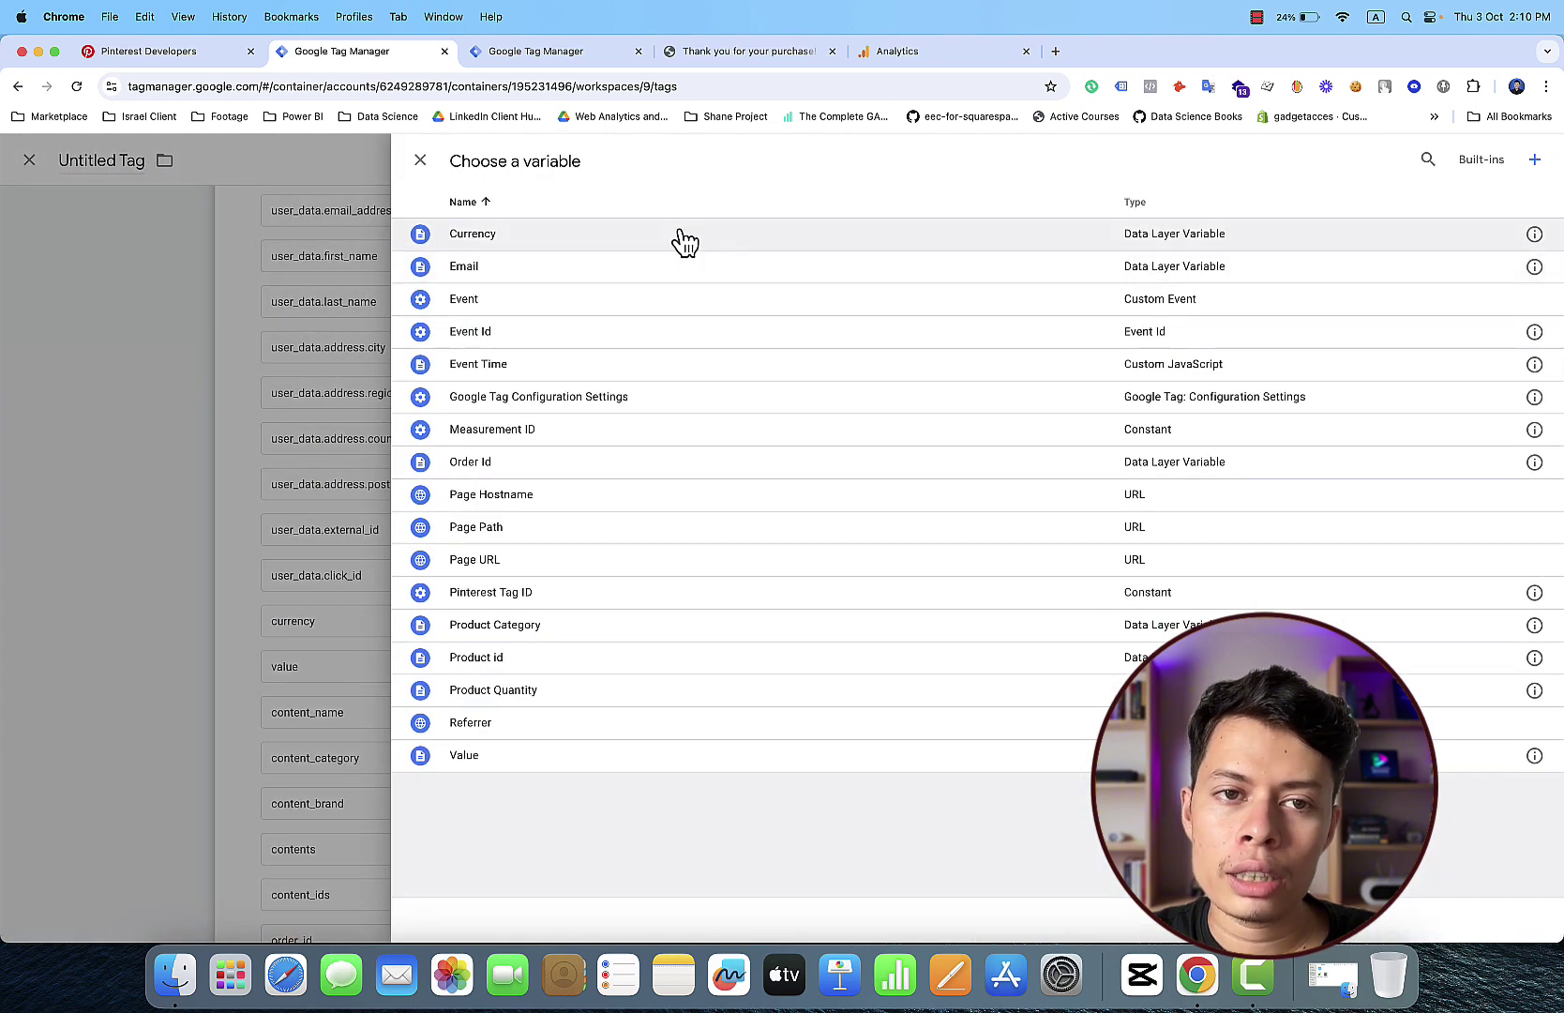
pyautogui.click(680, 234)
pyautogui.click(1266, 667)
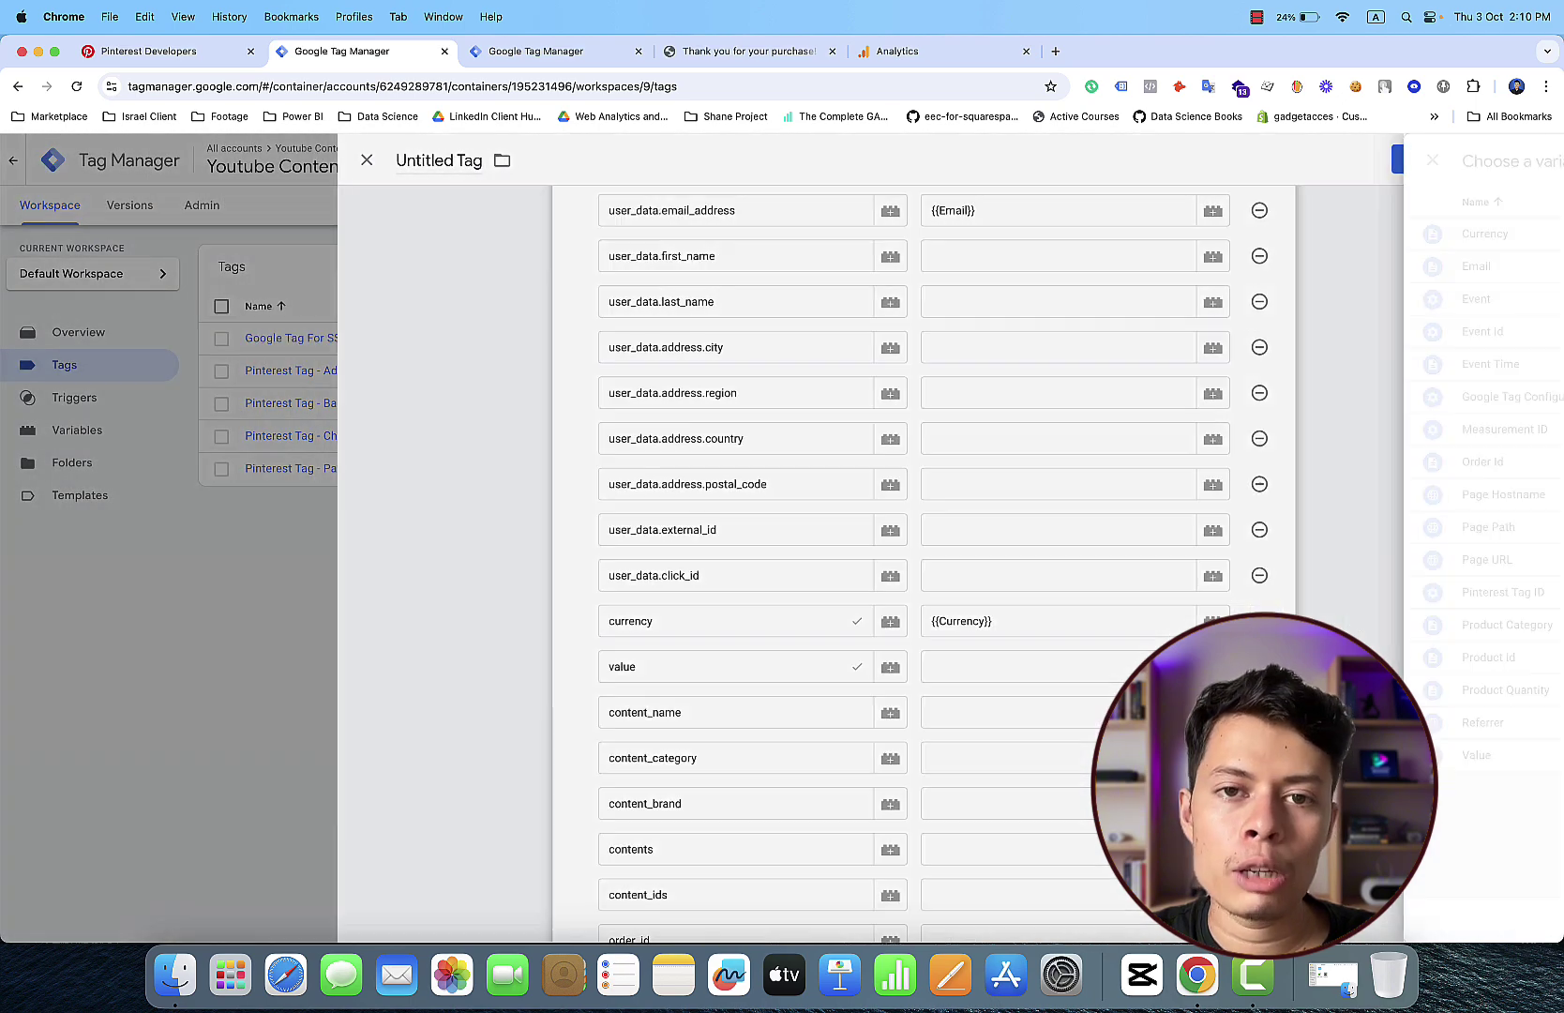
pyautogui.click(873, 758)
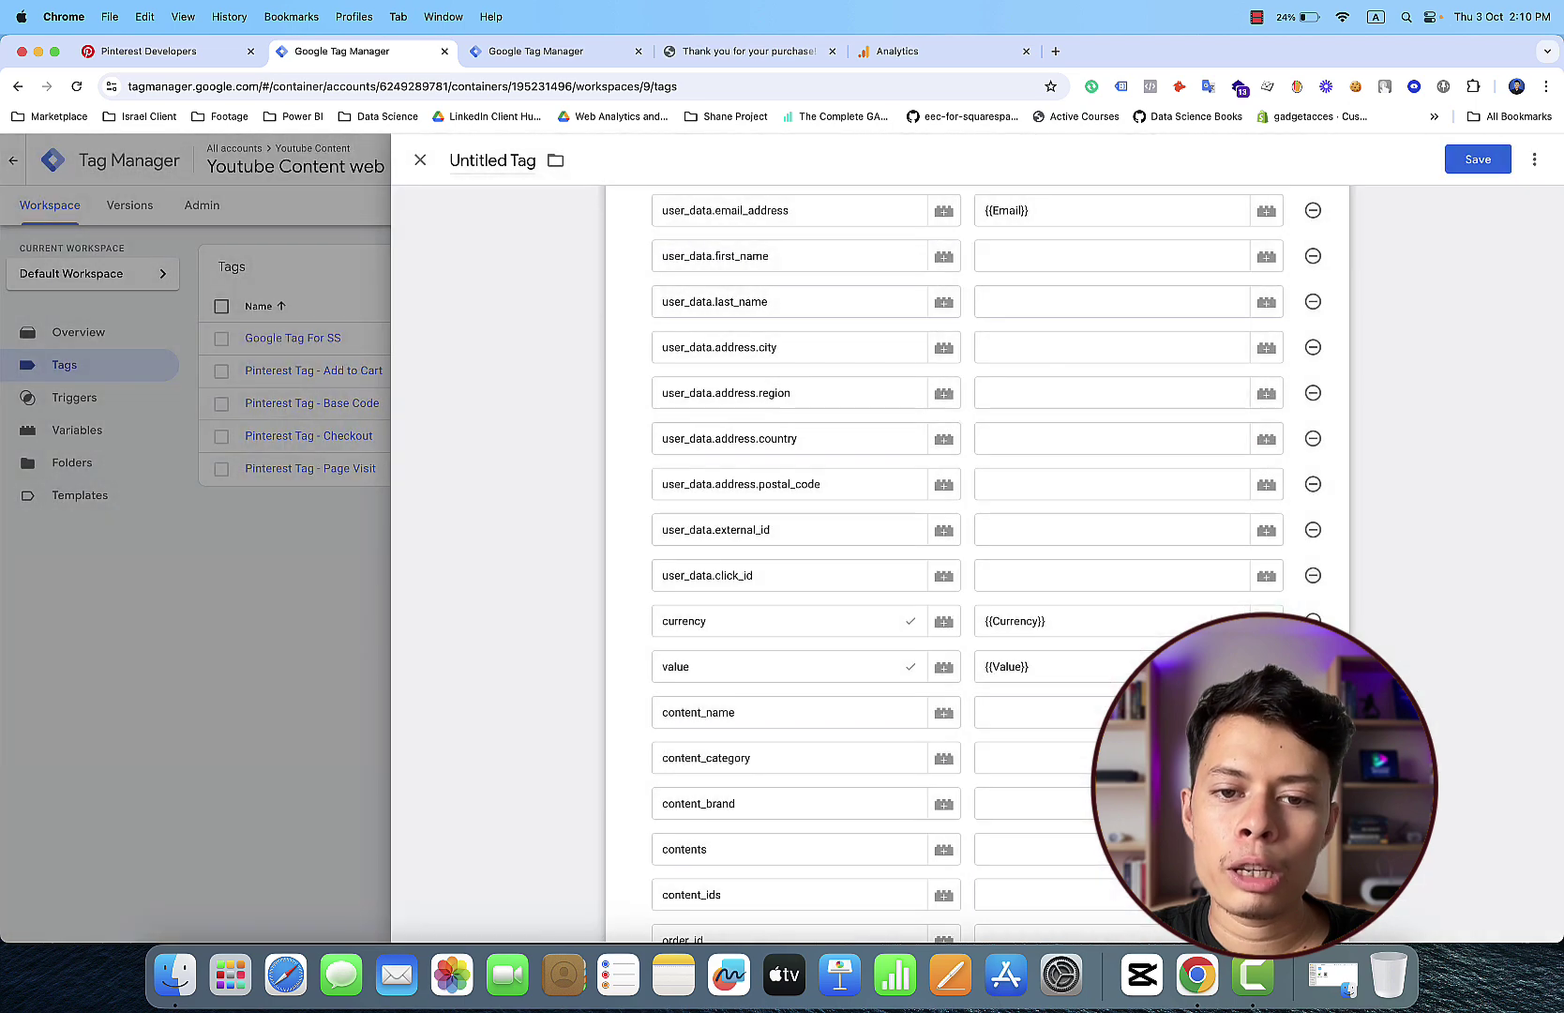
# Step: Assign the Product Category variable as the value of the content_category parameter
pyautogui.click(1266, 758)
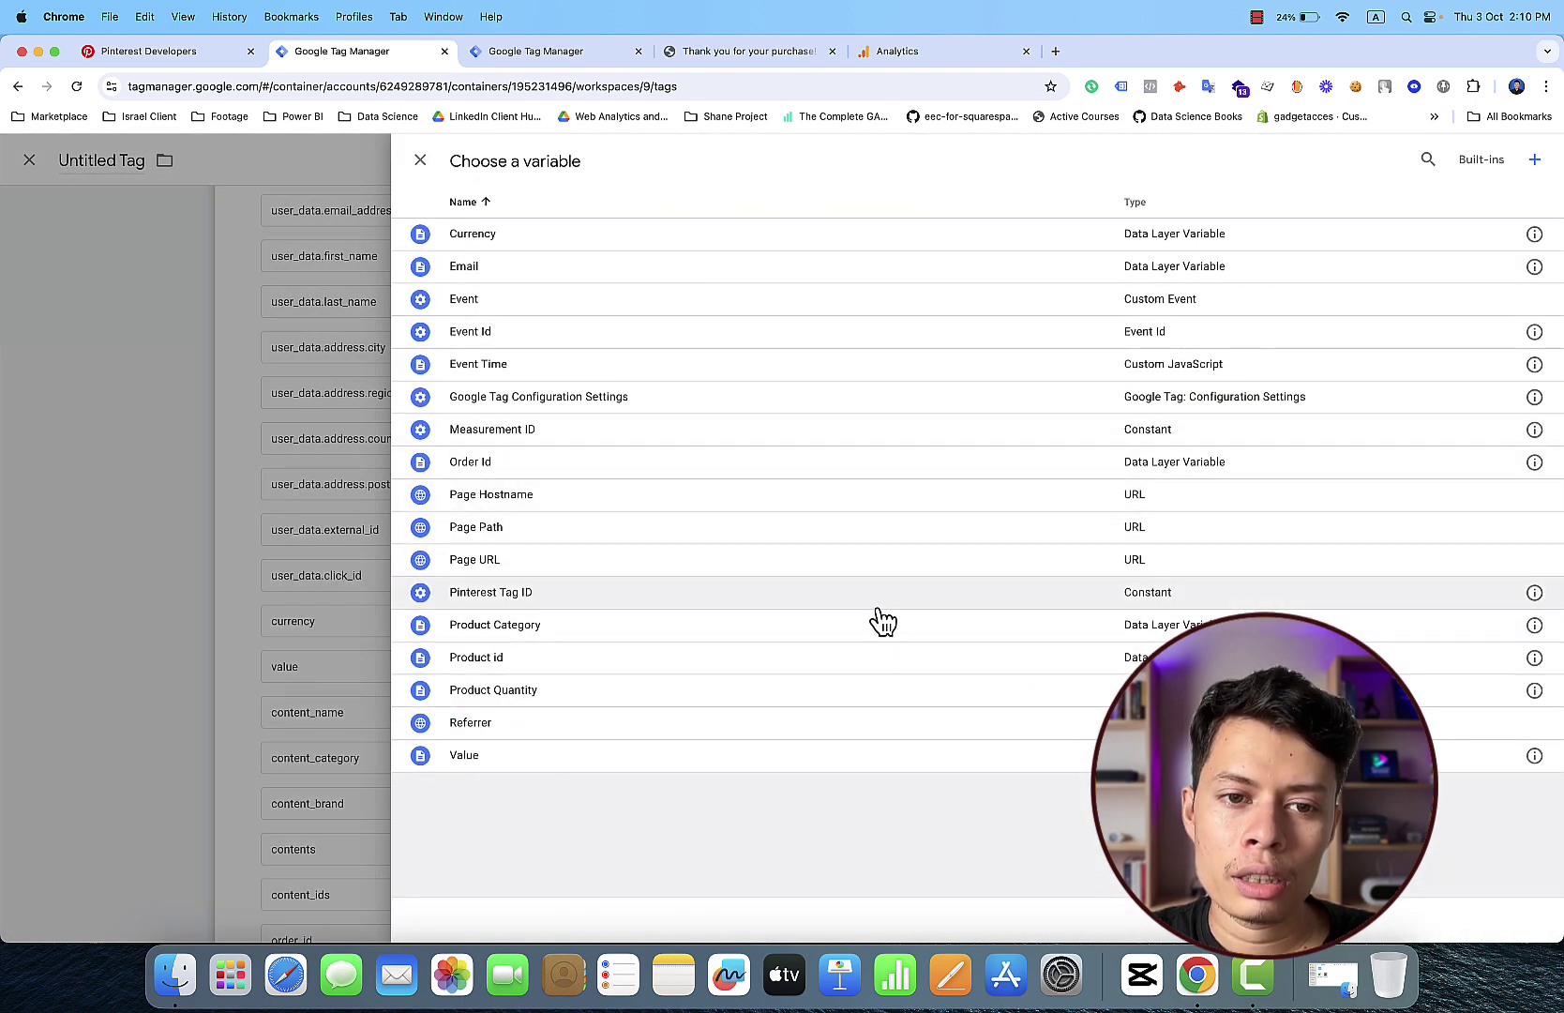
pyautogui.click(348, 645)
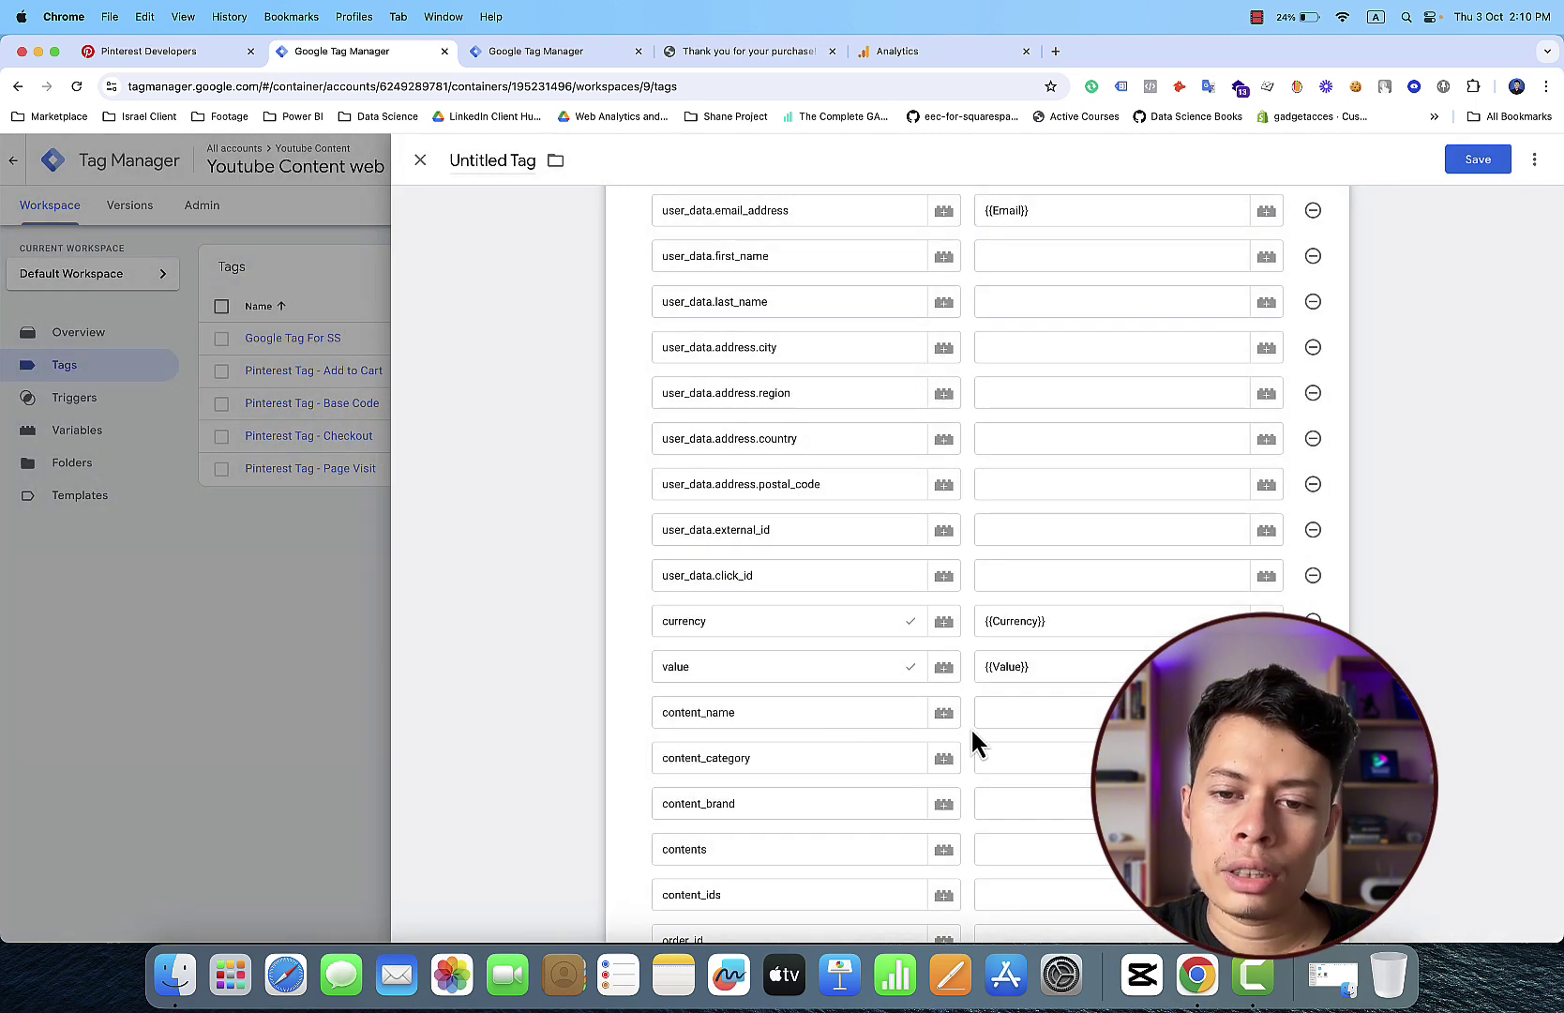
pyautogui.scroll(-2, 972, 734)
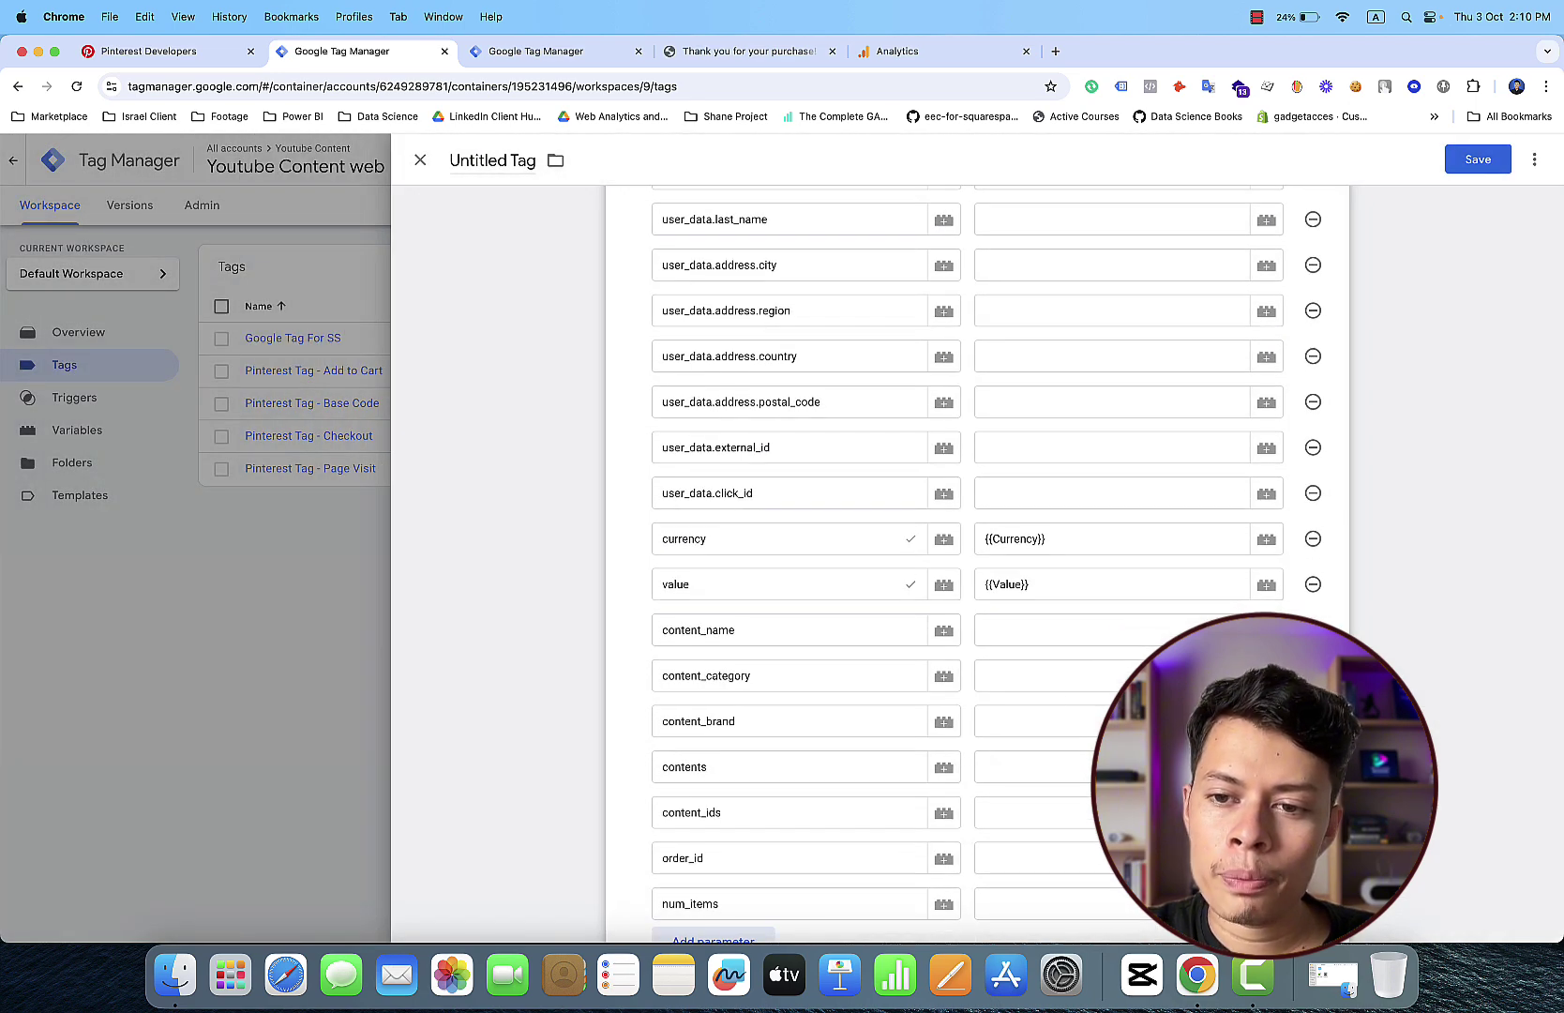
pyautogui.click(1266, 676)
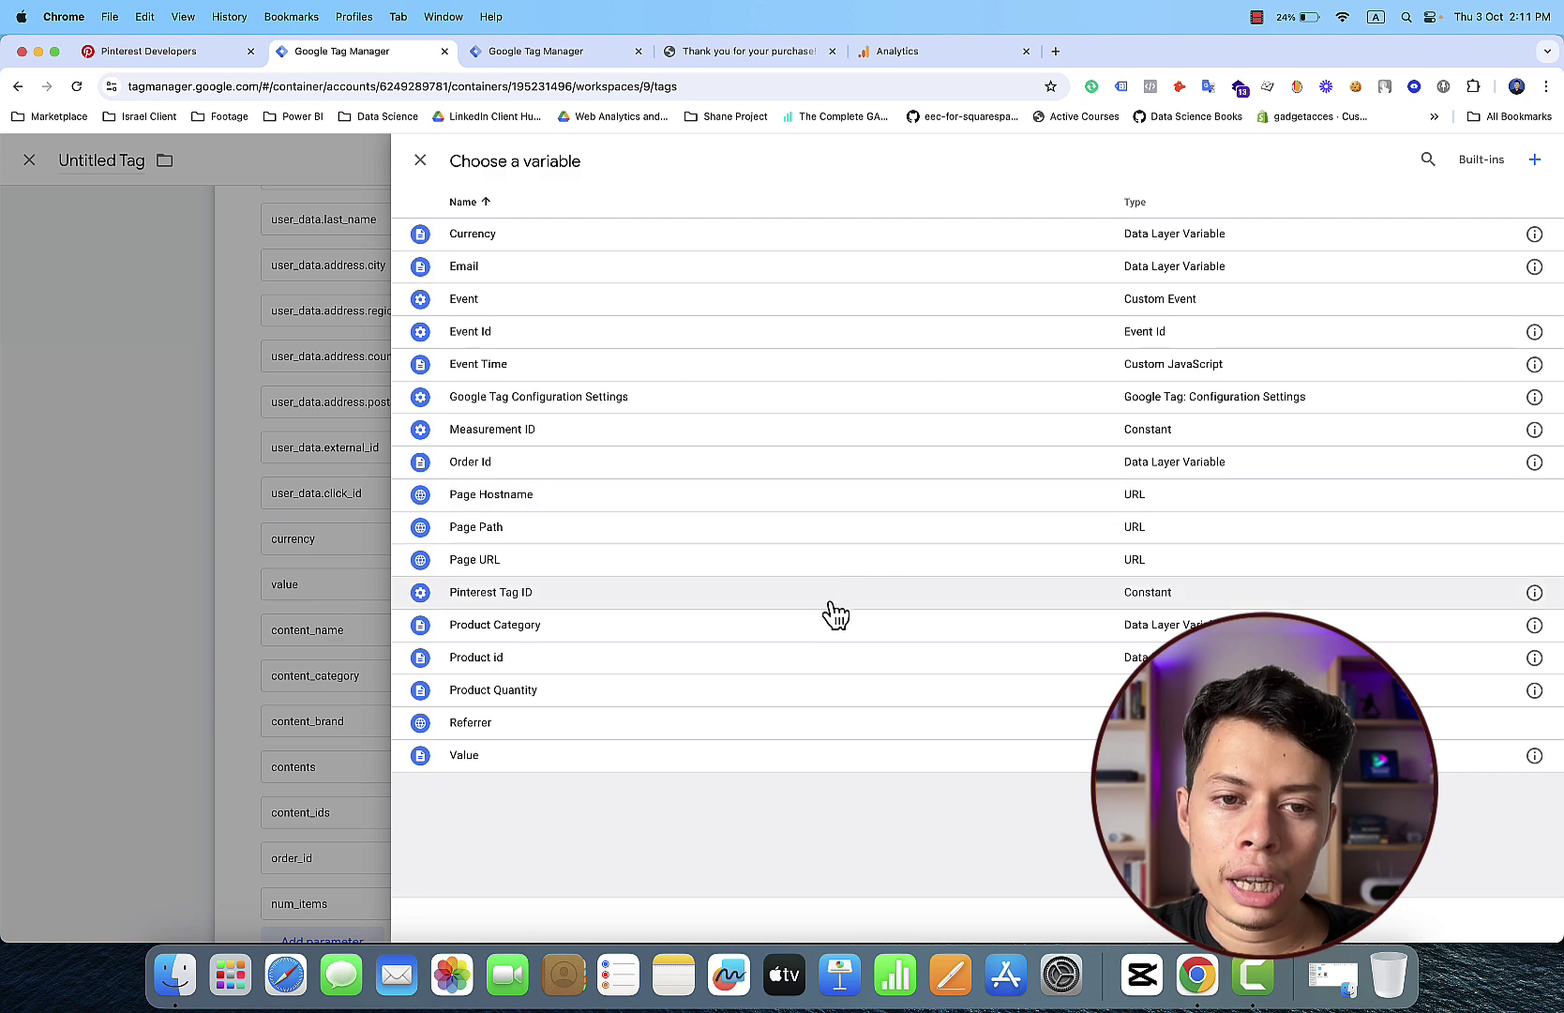
pyautogui.click(810, 634)
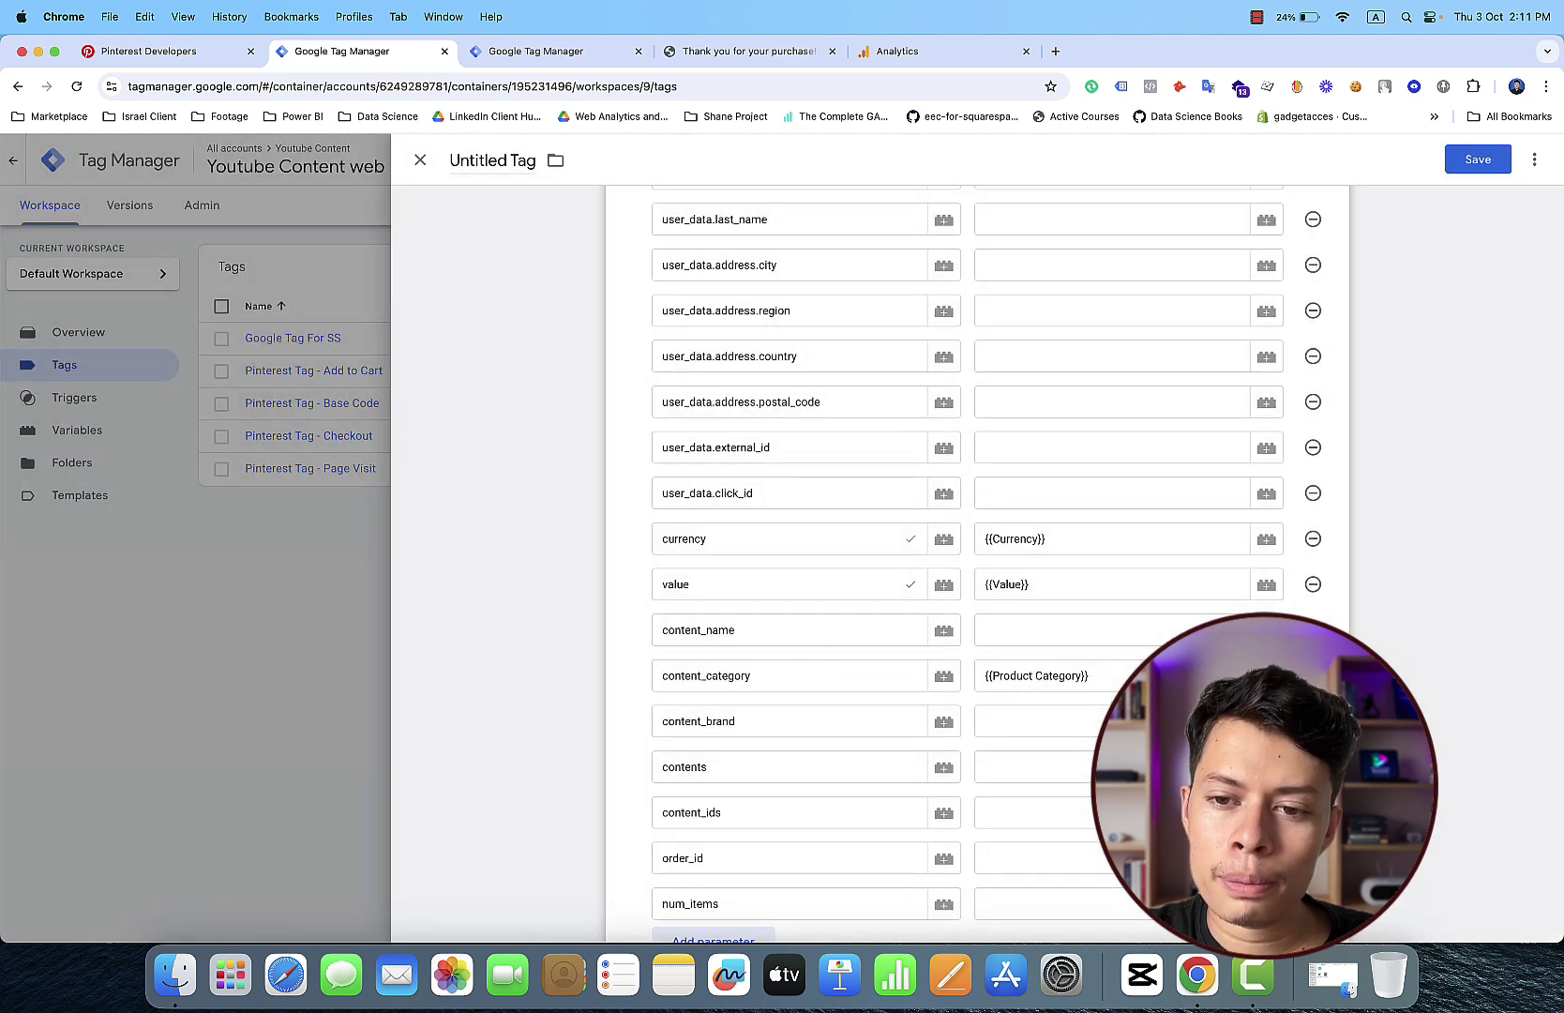
# Step: Assign the Product Quantity variable to num_items, Order Id to order_id and Product id to content_ids
pyautogui.scroll(-4, 976, 563)
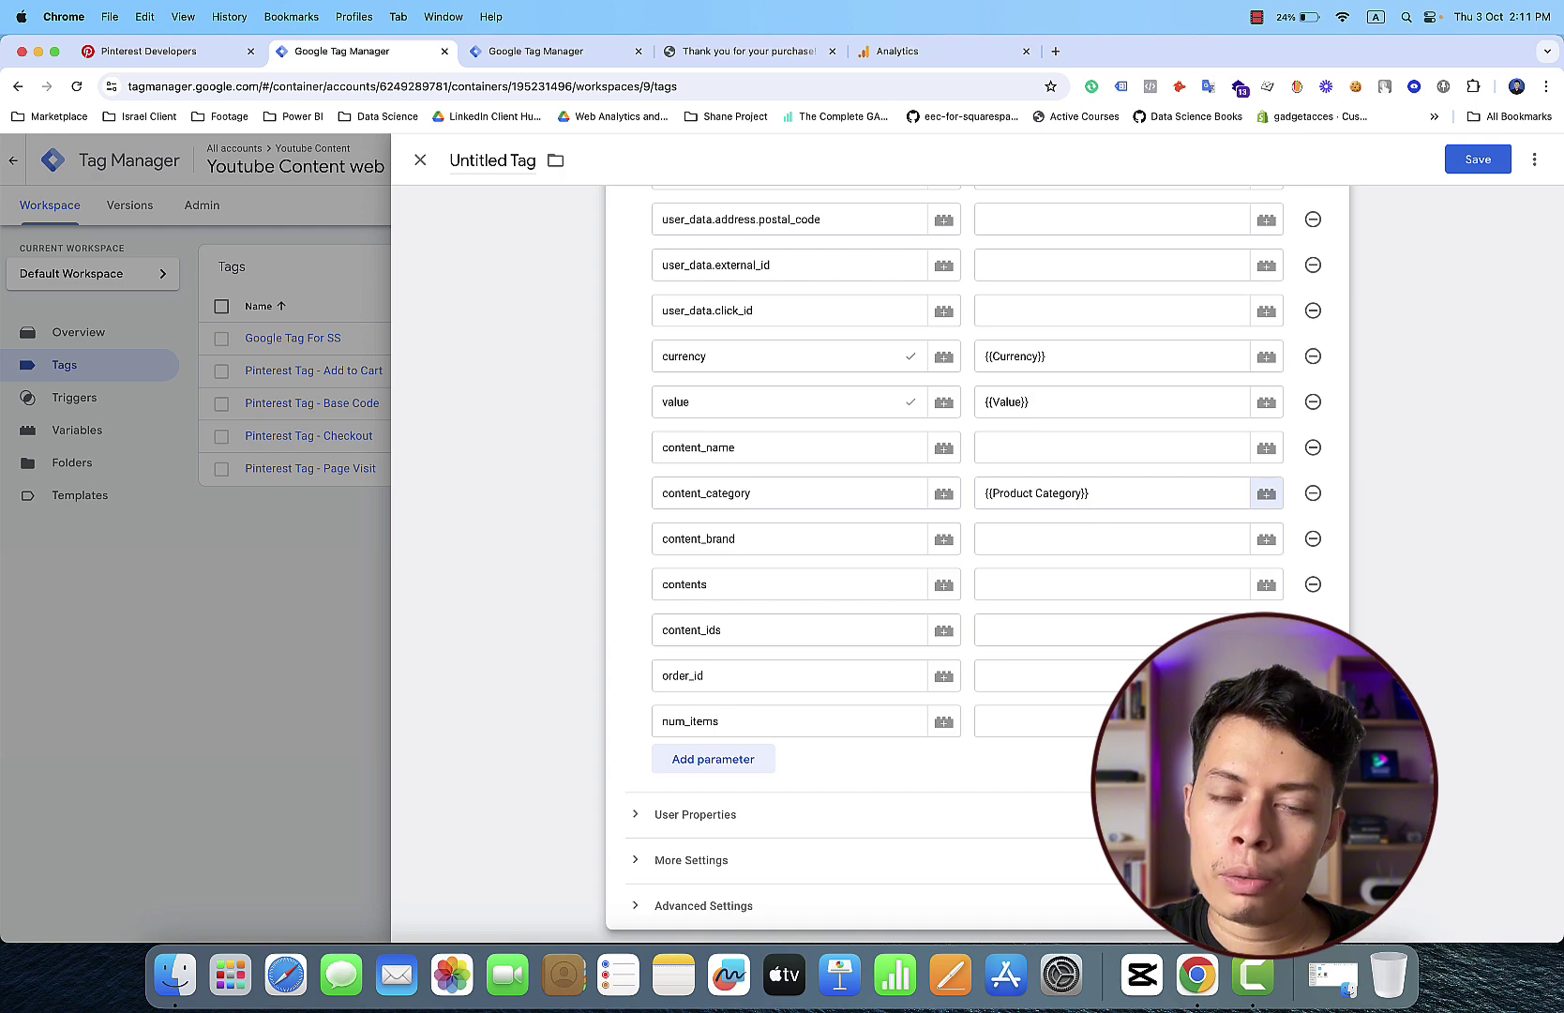
pyautogui.click(1266, 630)
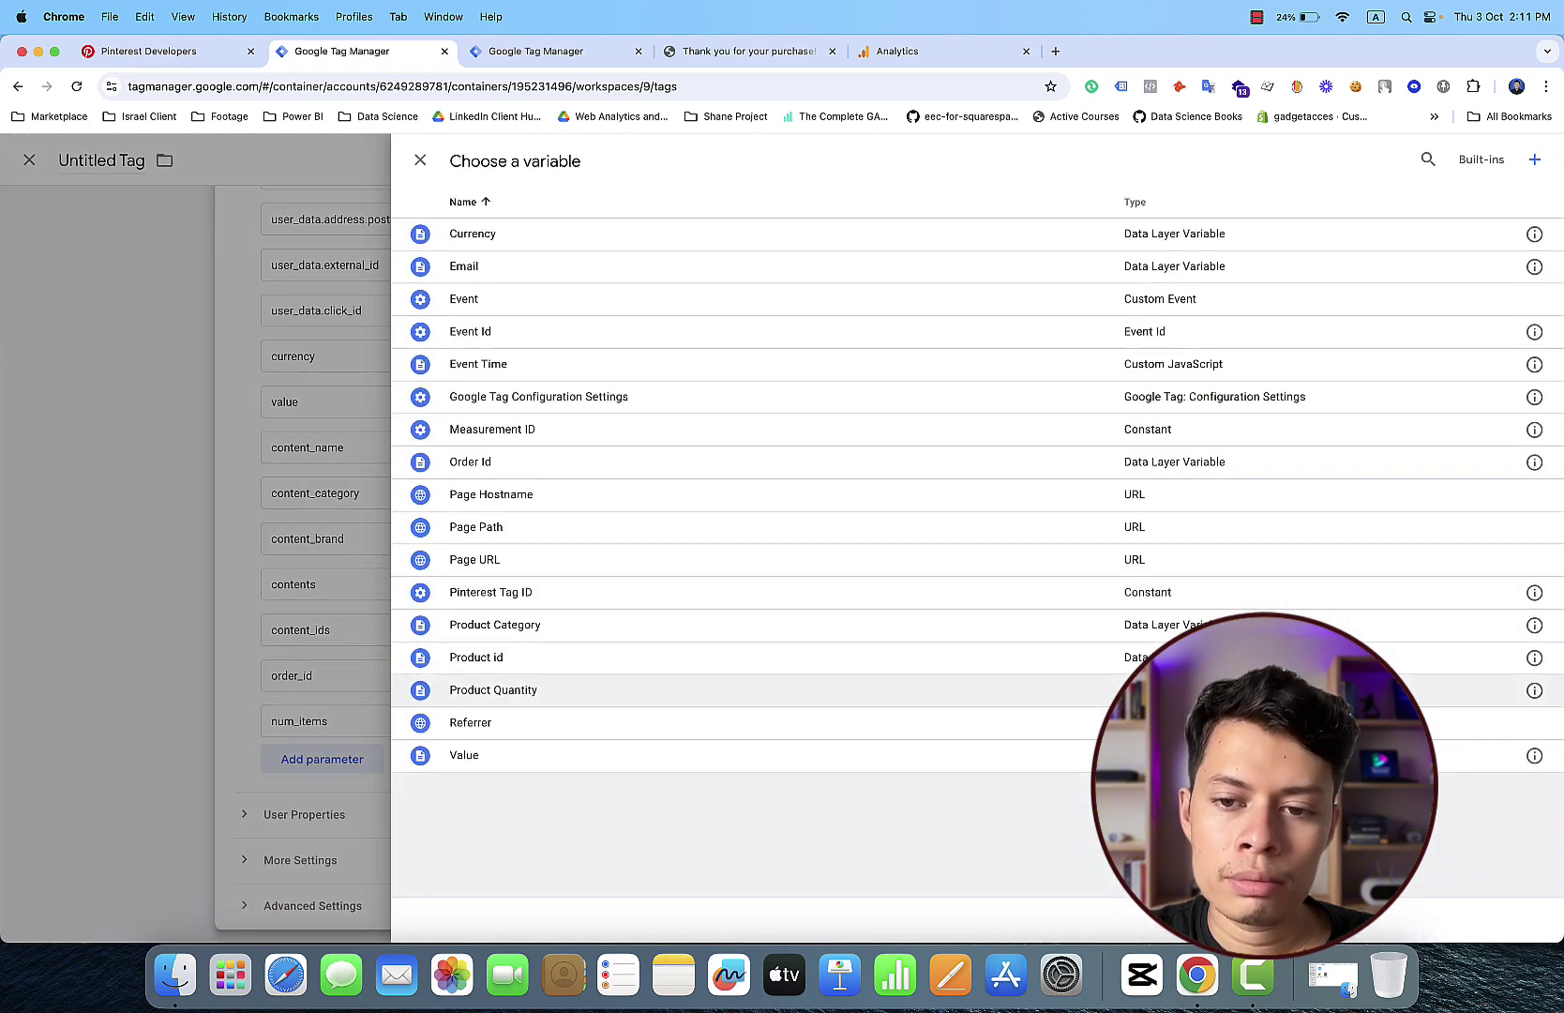
pyautogui.click(1266, 691)
pyautogui.click(1266, 676)
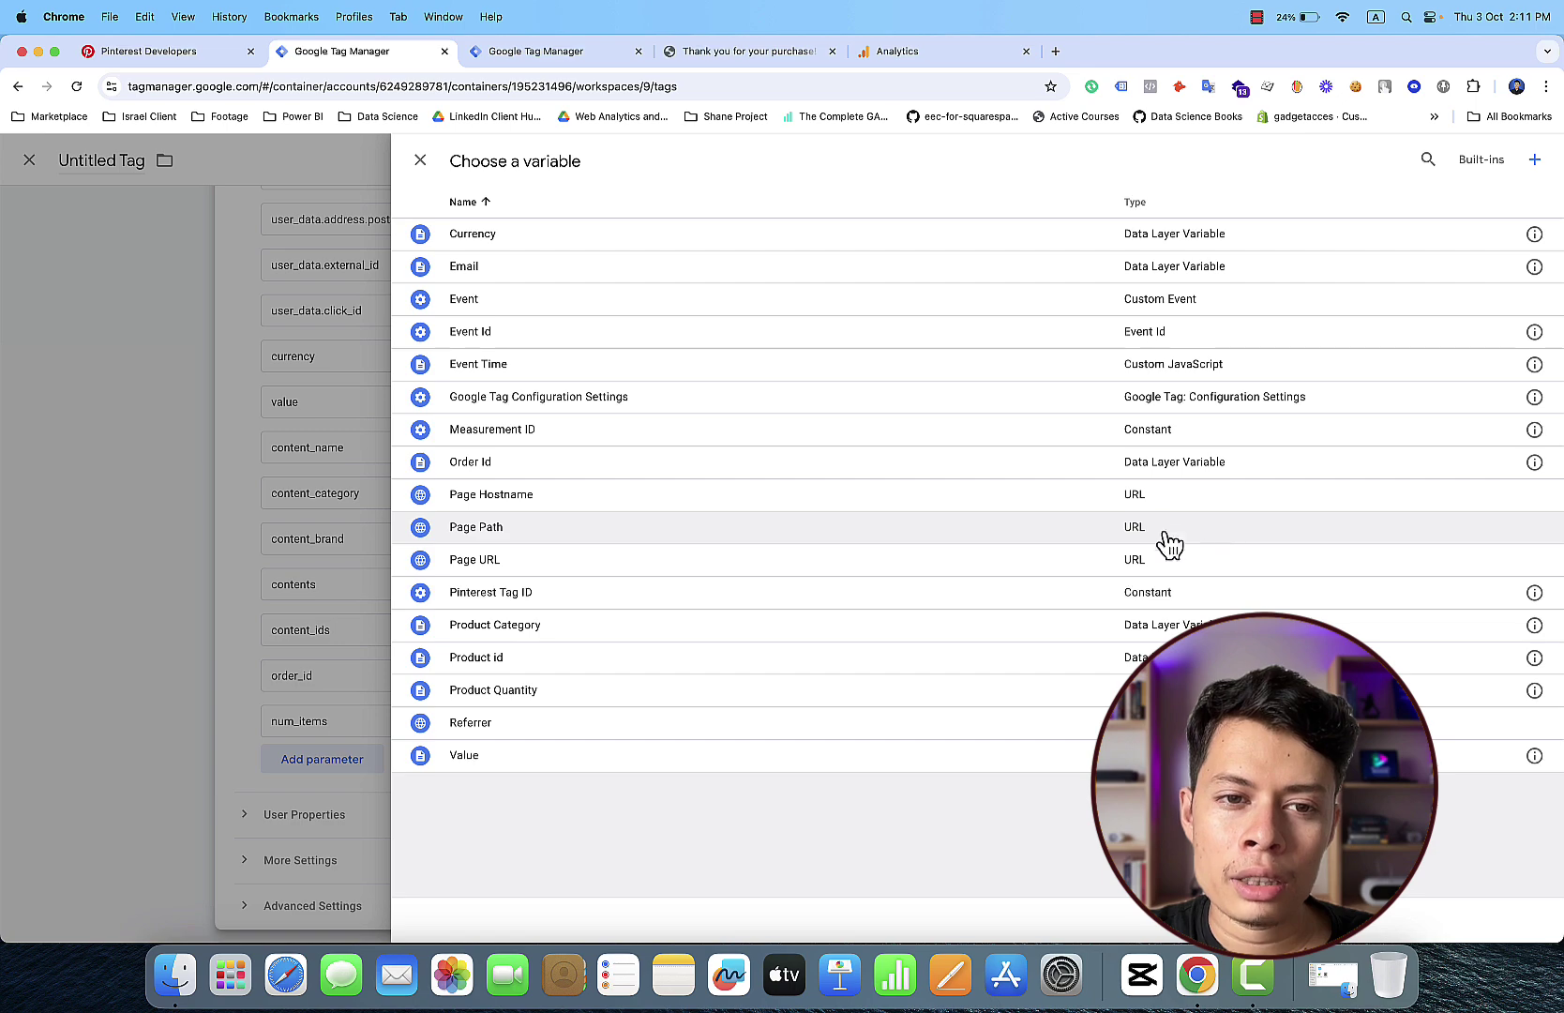
pyautogui.click(1163, 467)
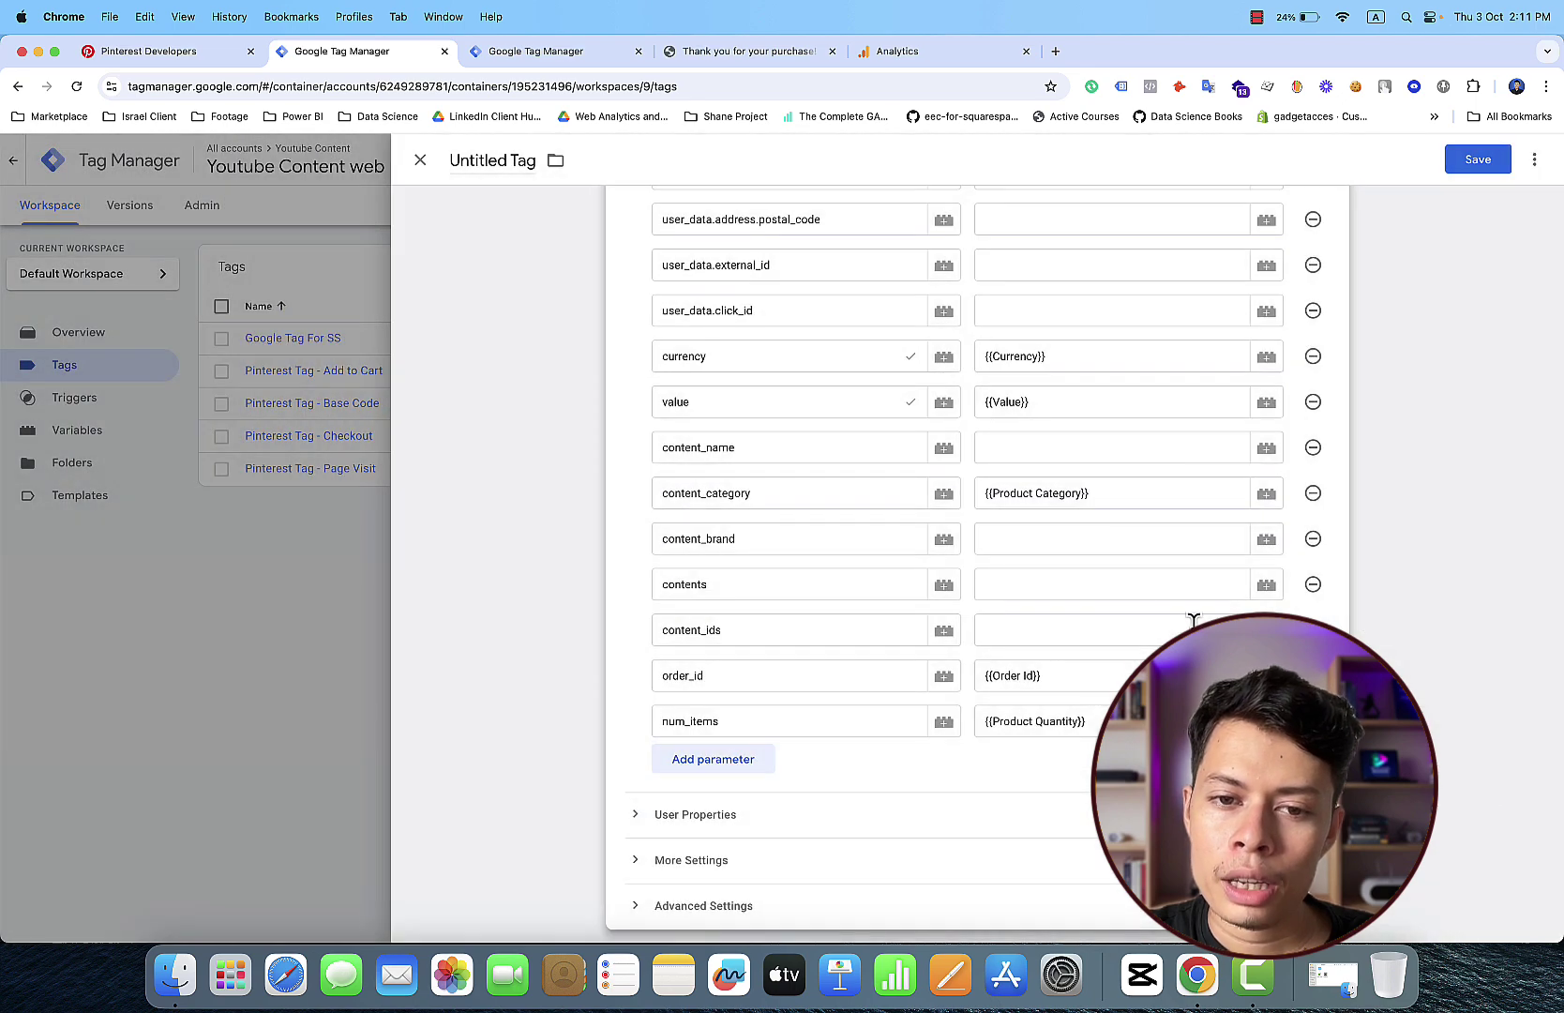
pyautogui.click(1266, 631)
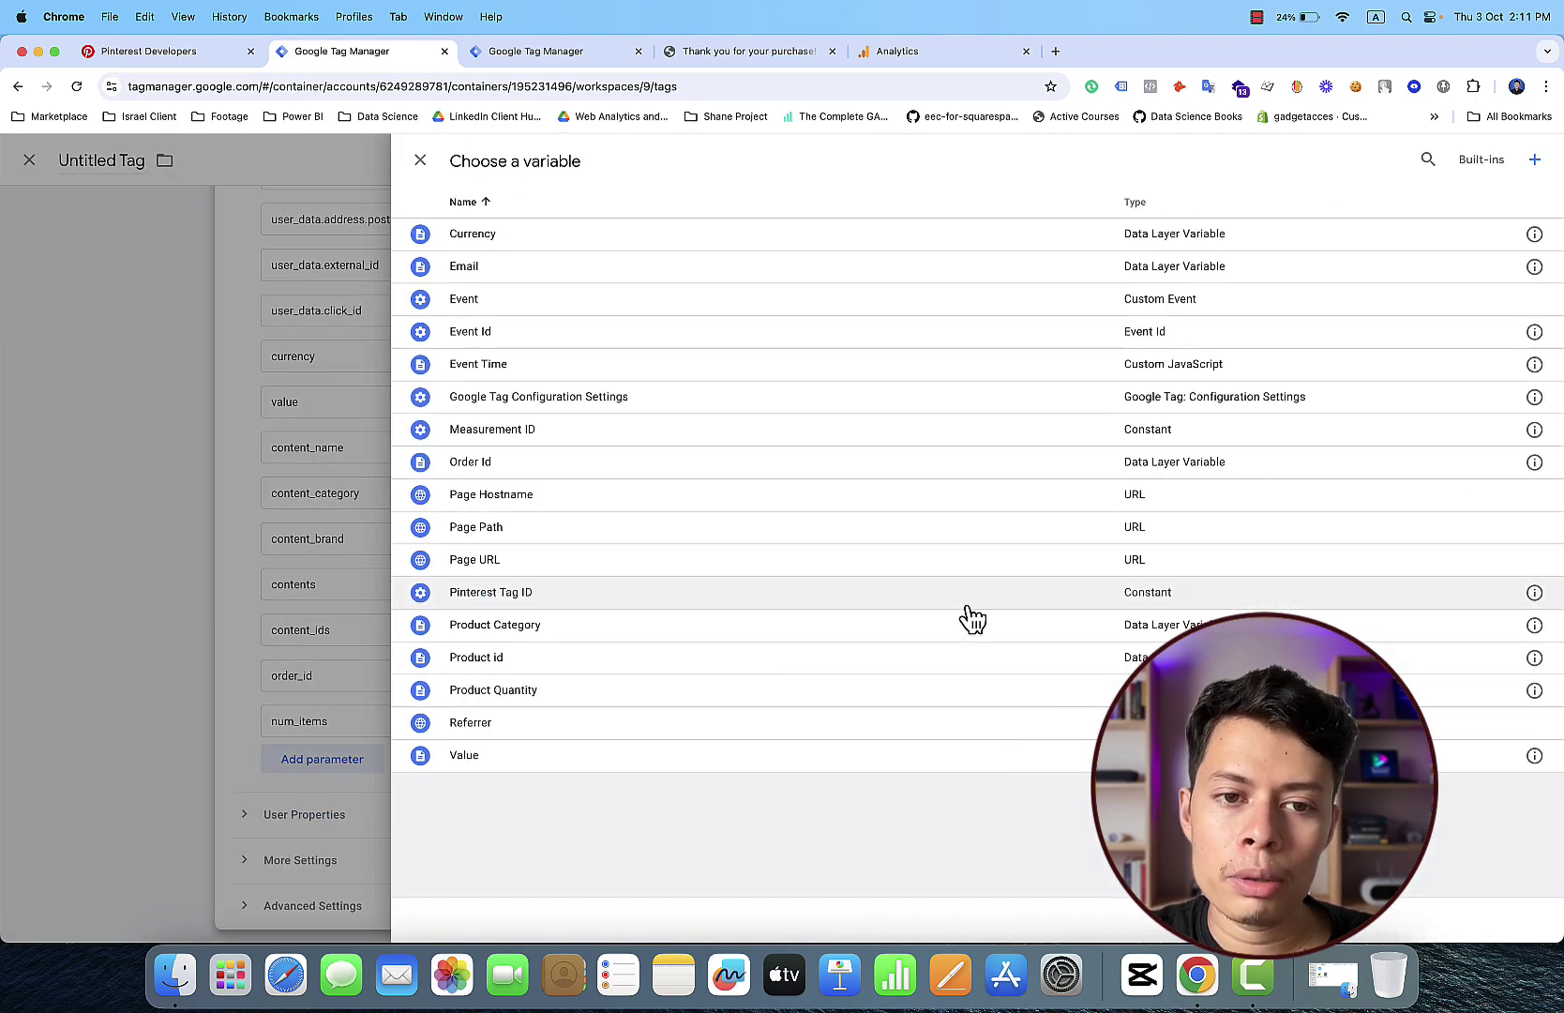
pyautogui.click(835, 660)
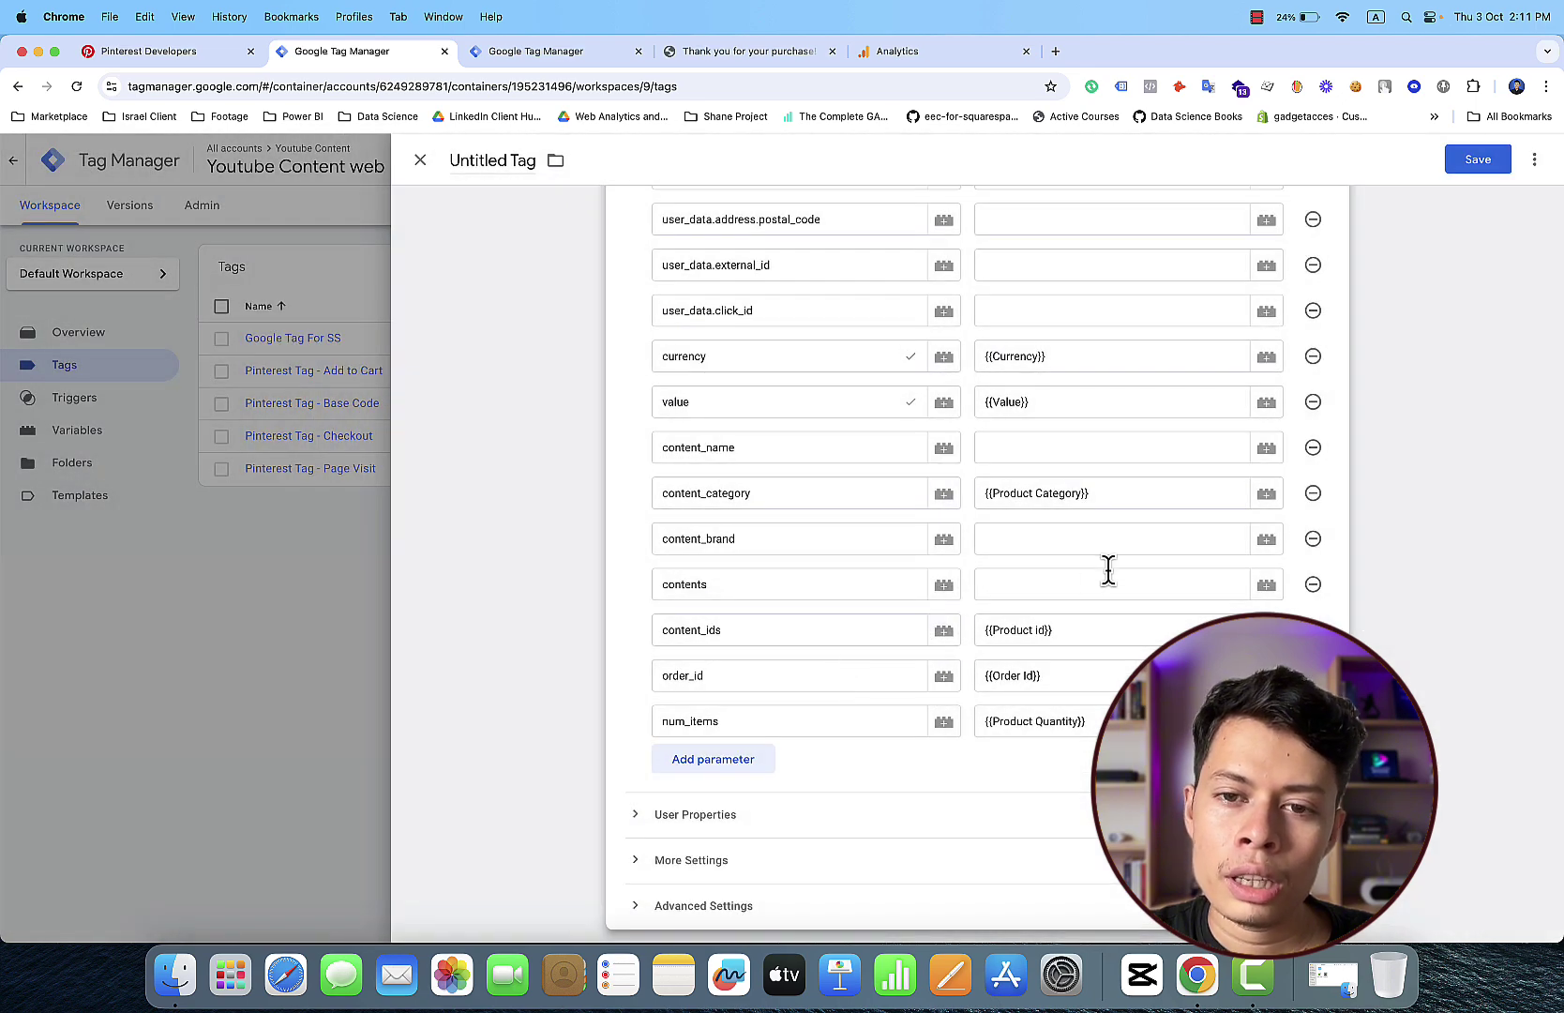
# Step: Create a 1st Party Cookie variable for user_data.click_id with the cookie name _epic
pyautogui.scroll(3, 1109, 570)
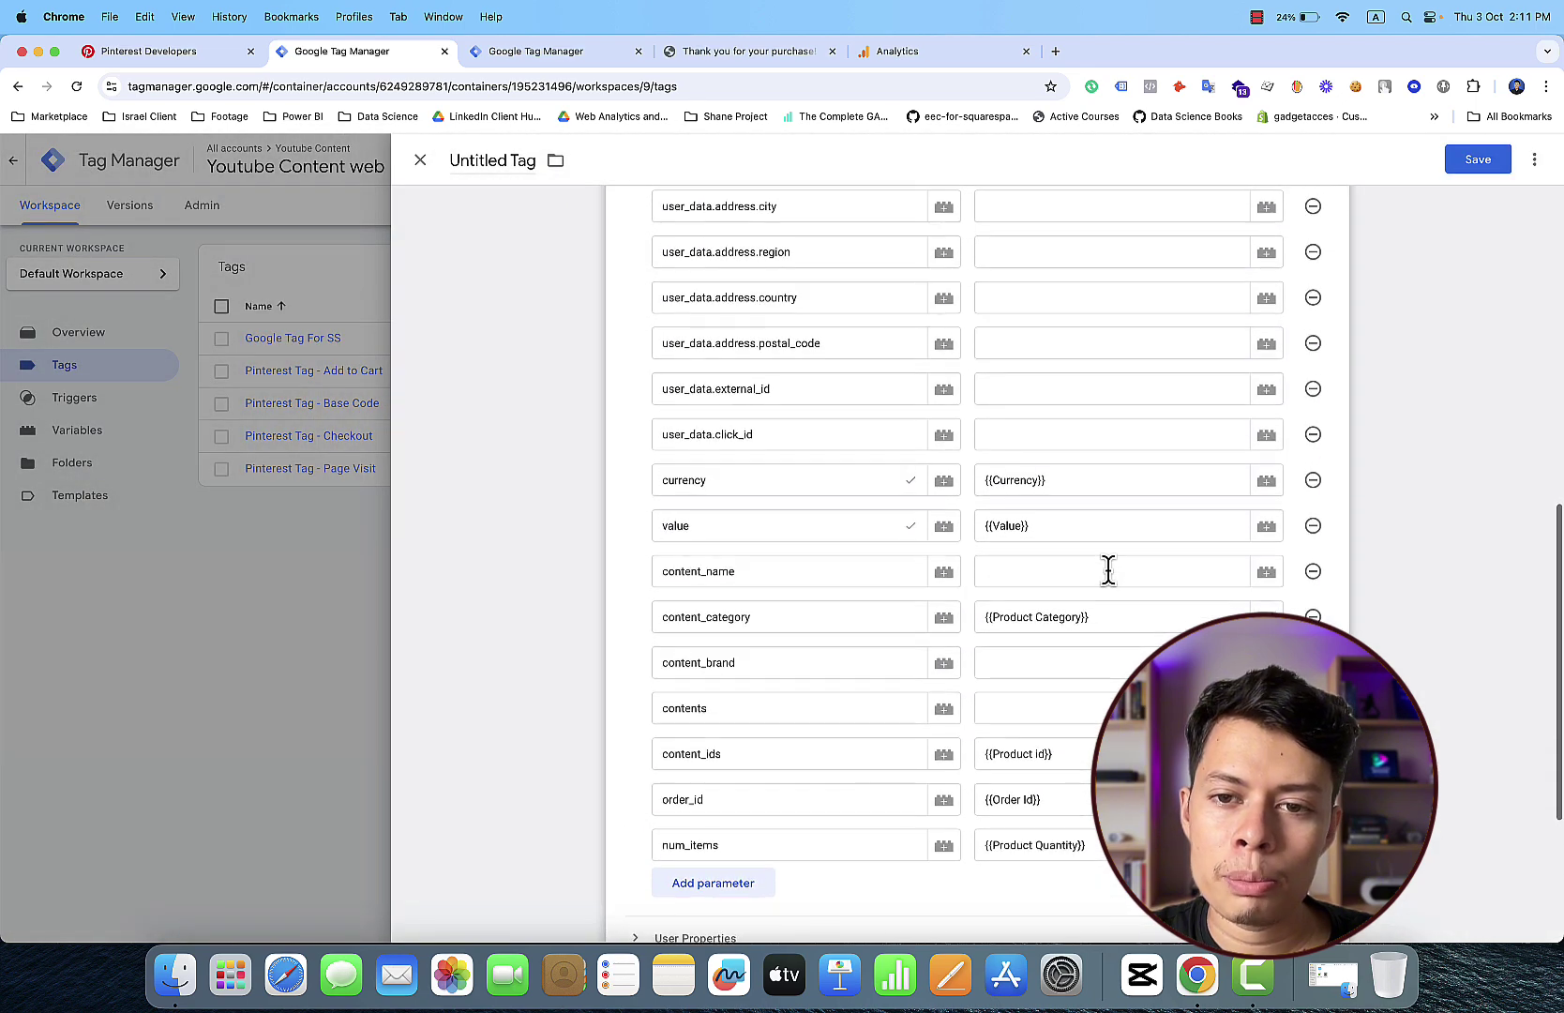
pyautogui.scroll(4, 1109, 581)
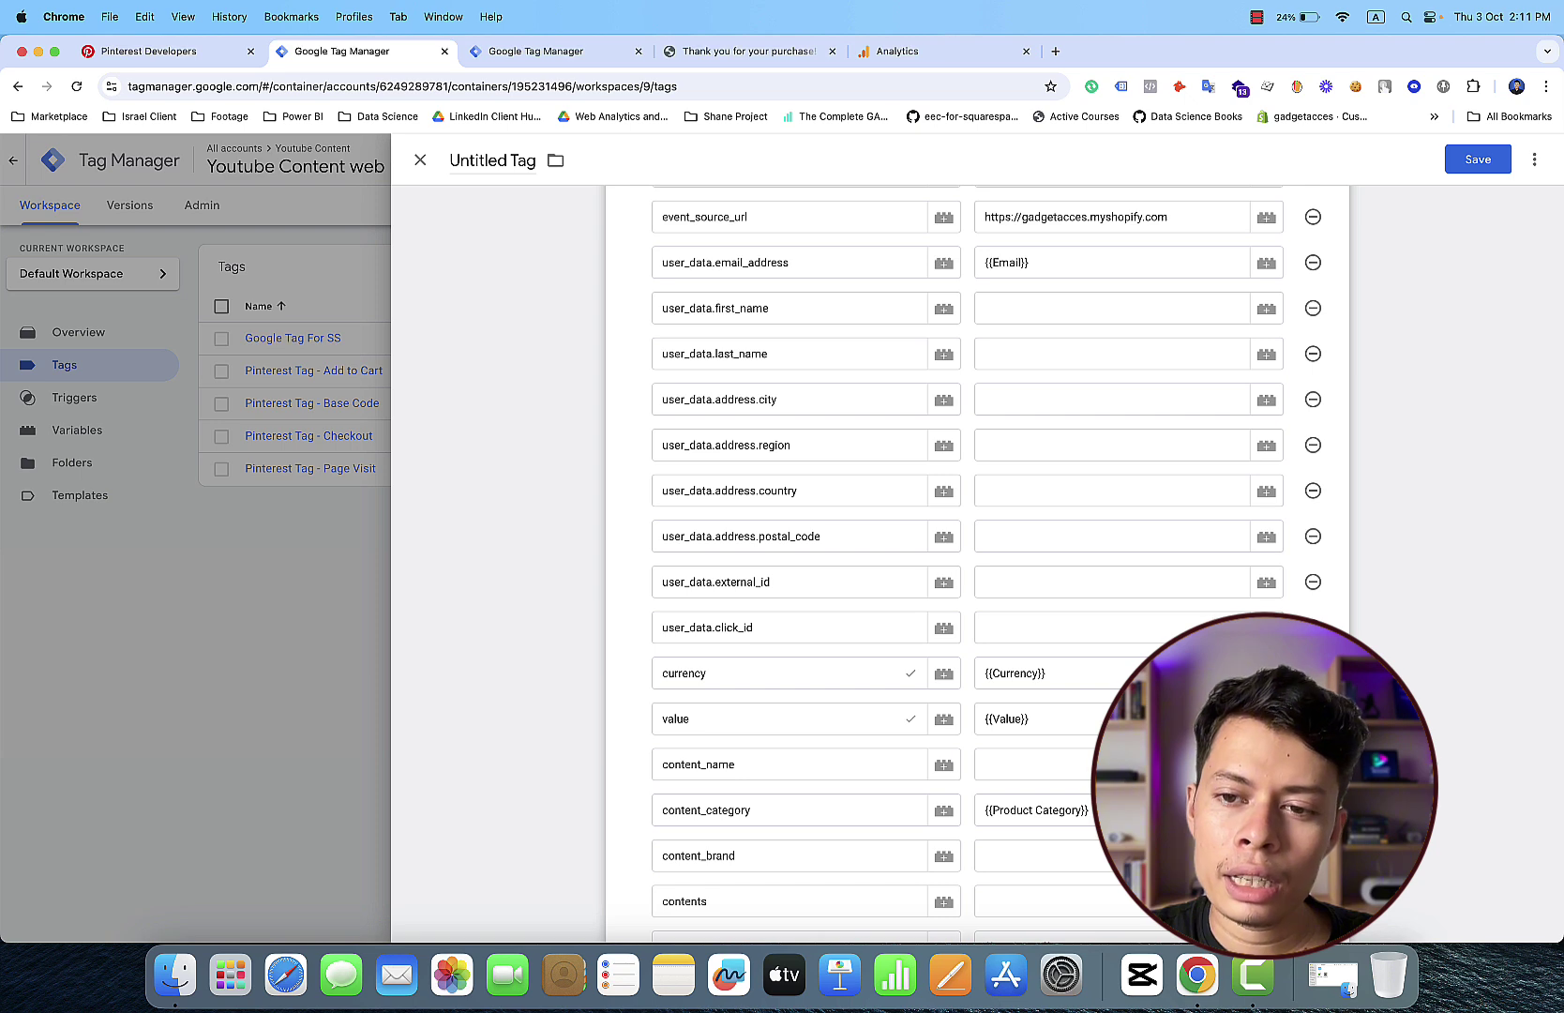
pyautogui.click(1266, 627)
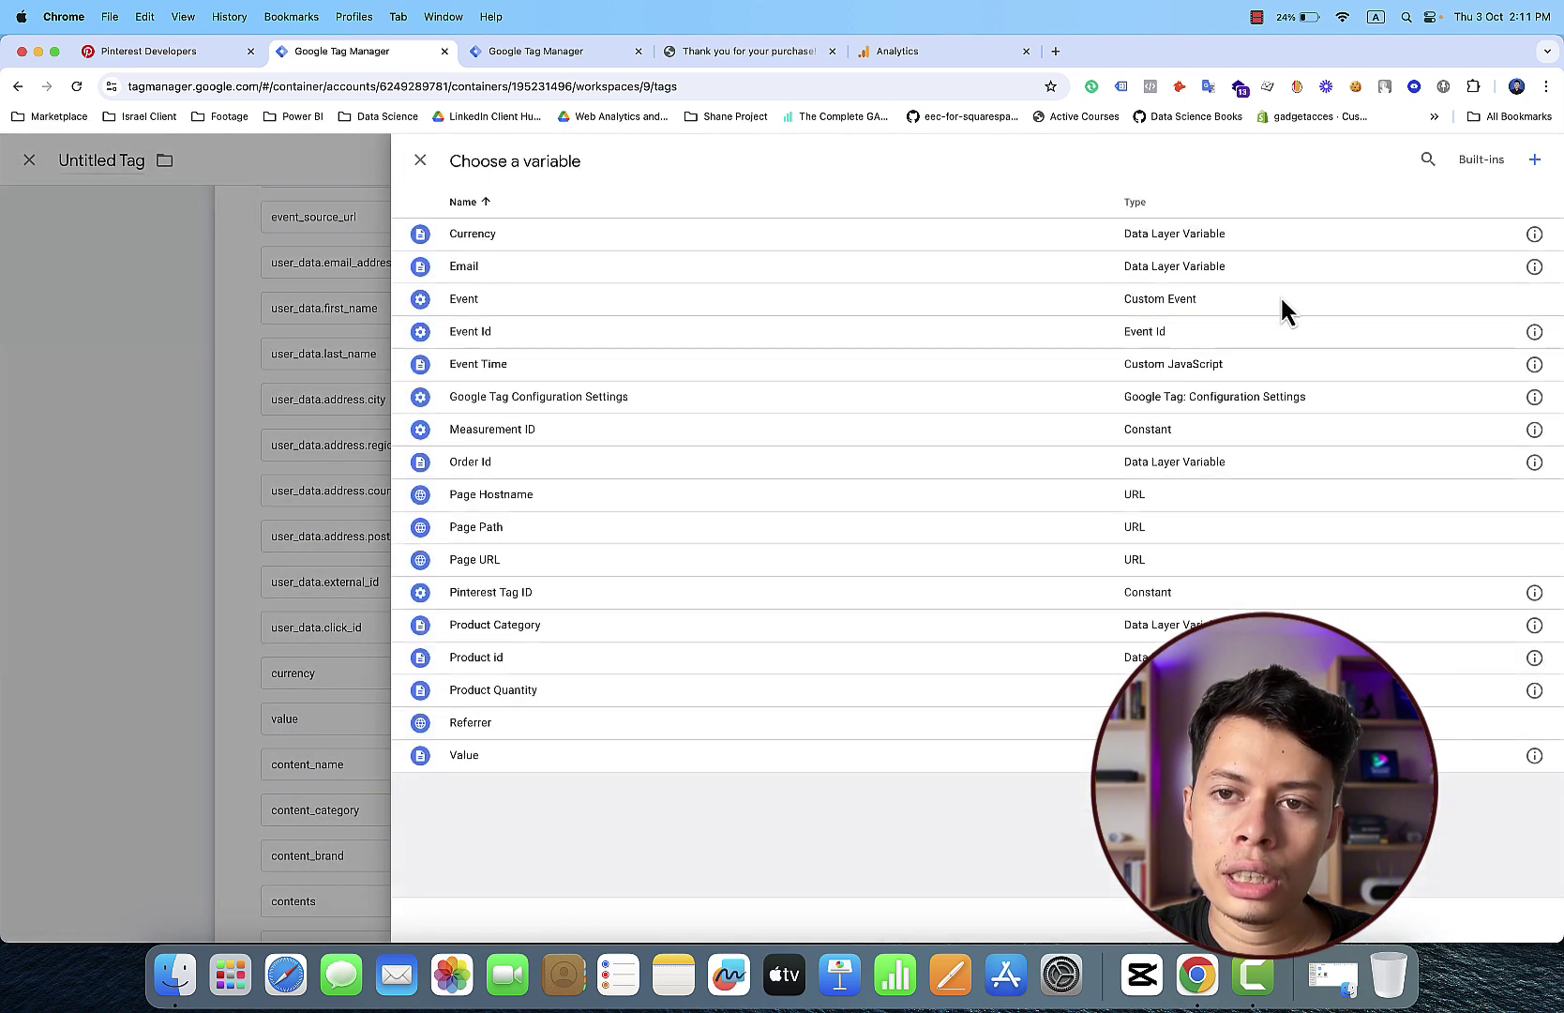
pyautogui.click(1535, 159)
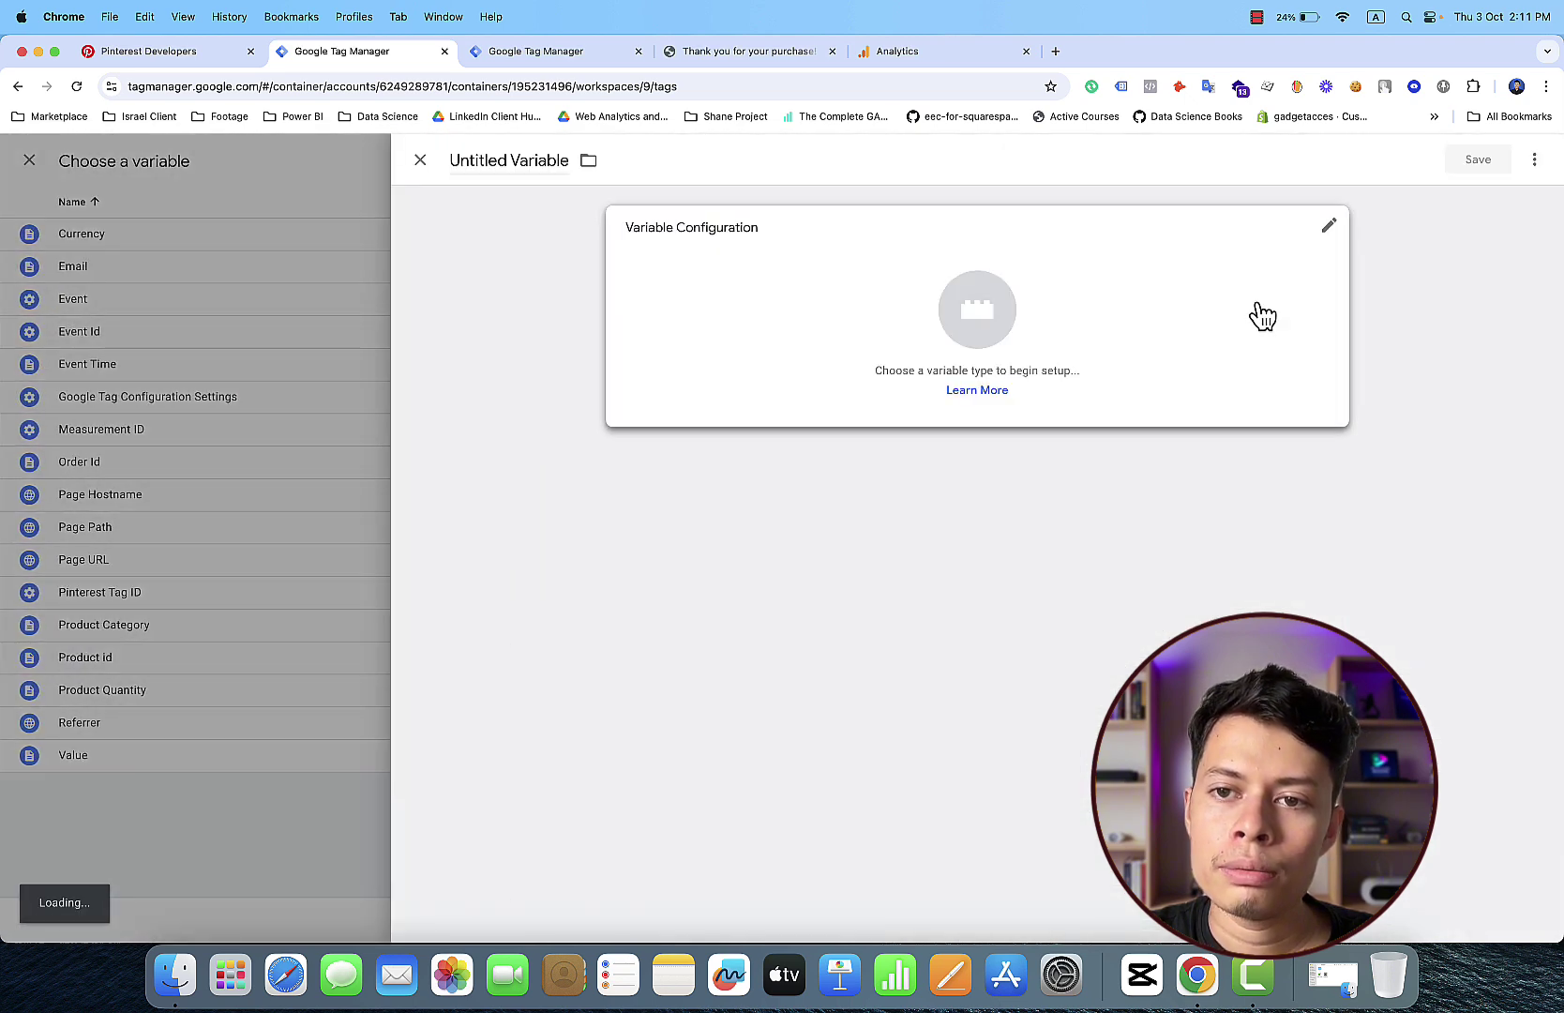
pyautogui.click(1258, 309)
pyautogui.click(1281, 557)
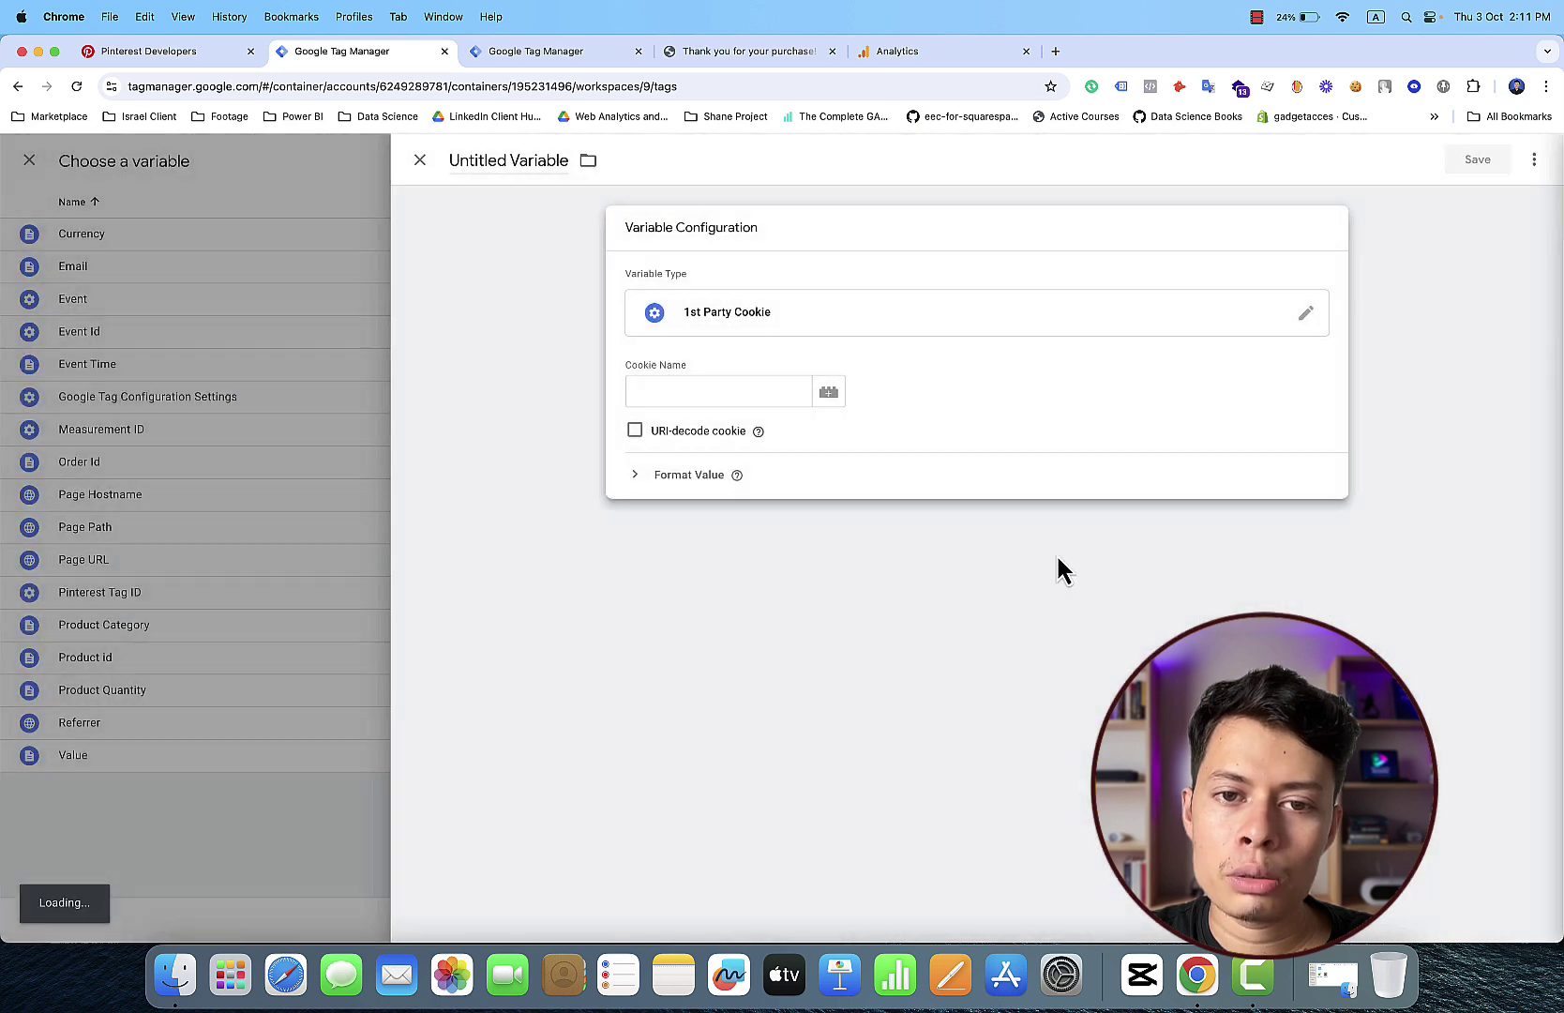
pyautogui.click(701, 391)
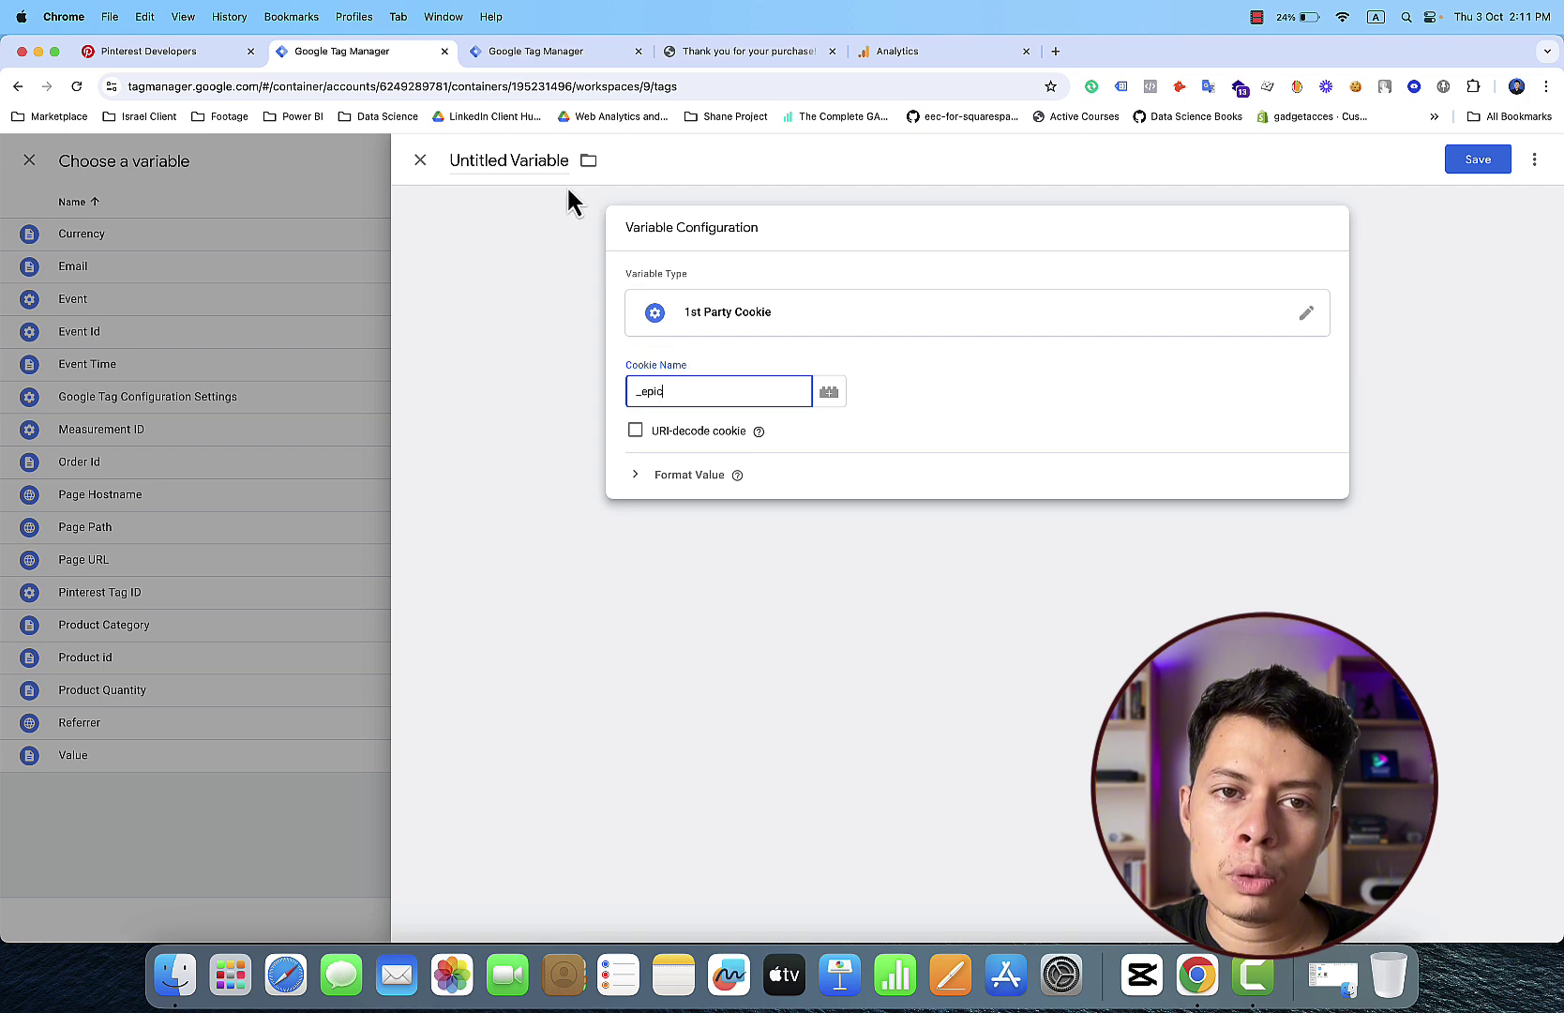
# Step: Name the cookie variable Click ID and save it as the user_data.click_id value
pyautogui.click(545, 165)
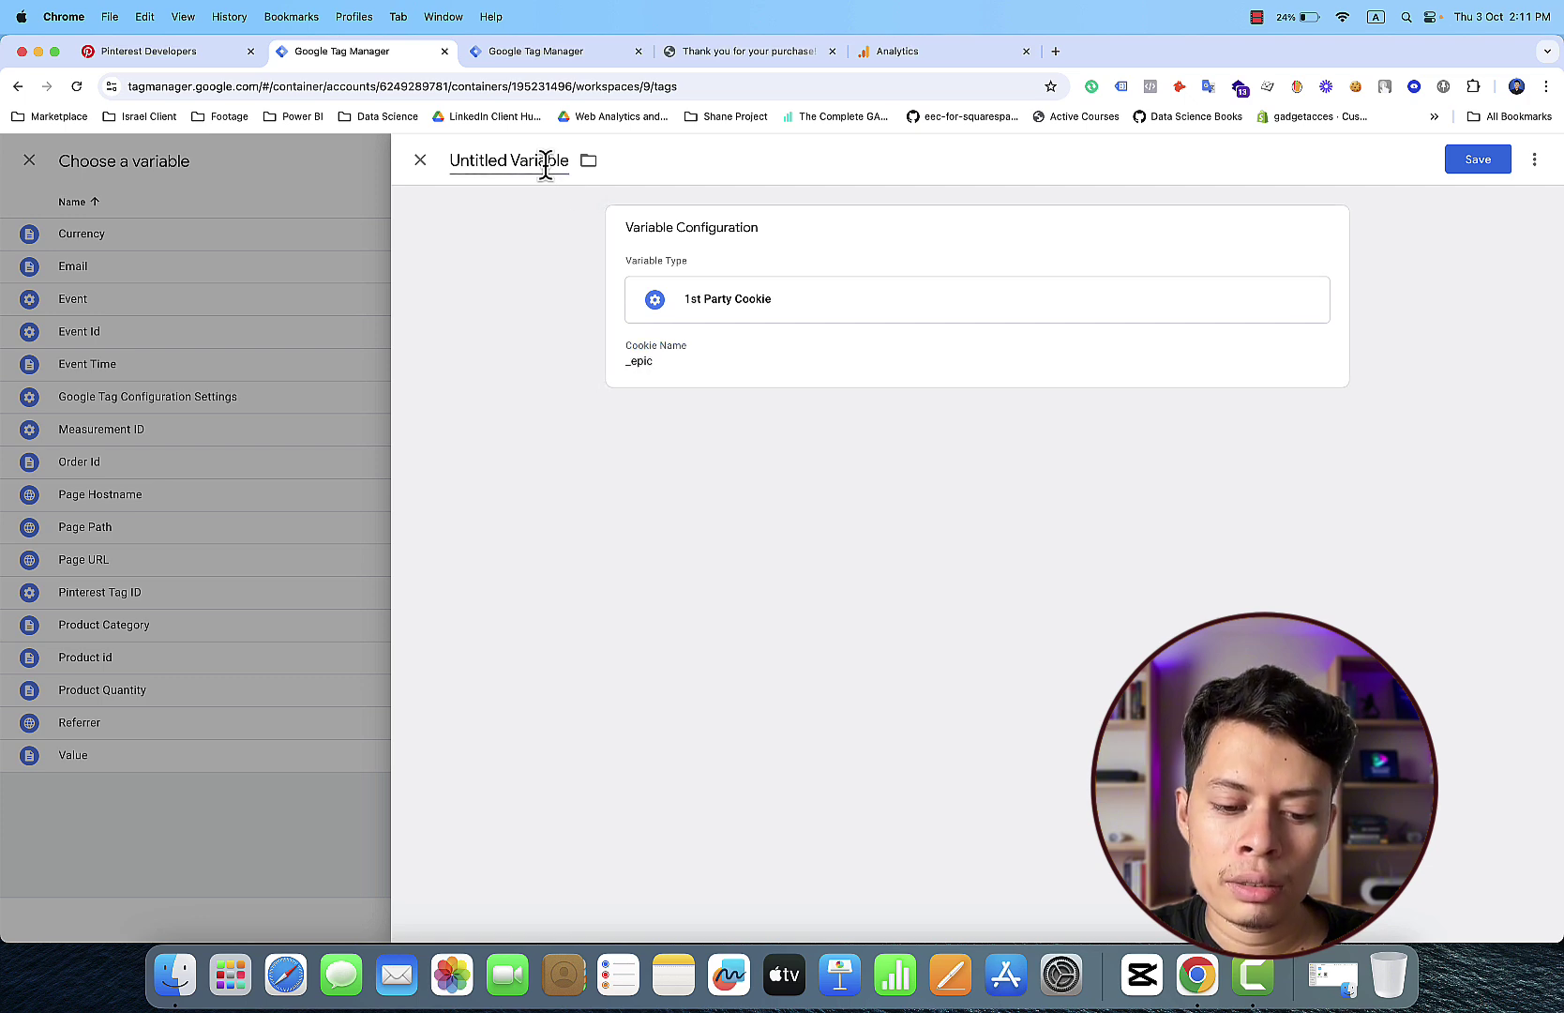
pyautogui.tripleClick(545, 165)
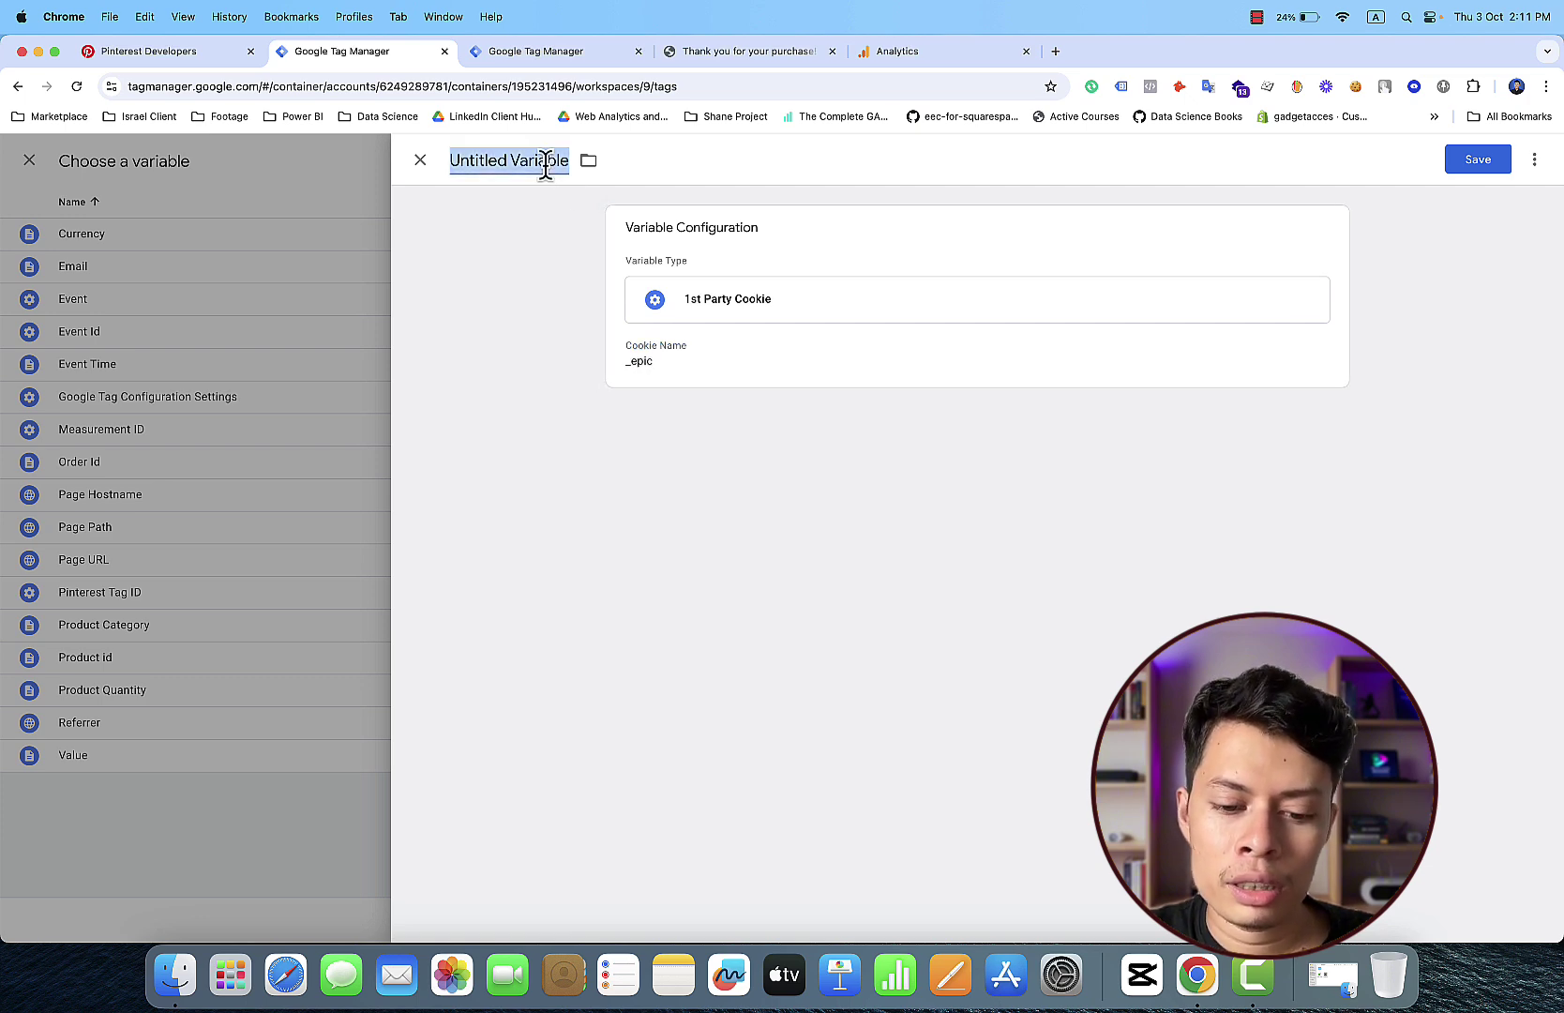
pyautogui.write('Click ID')
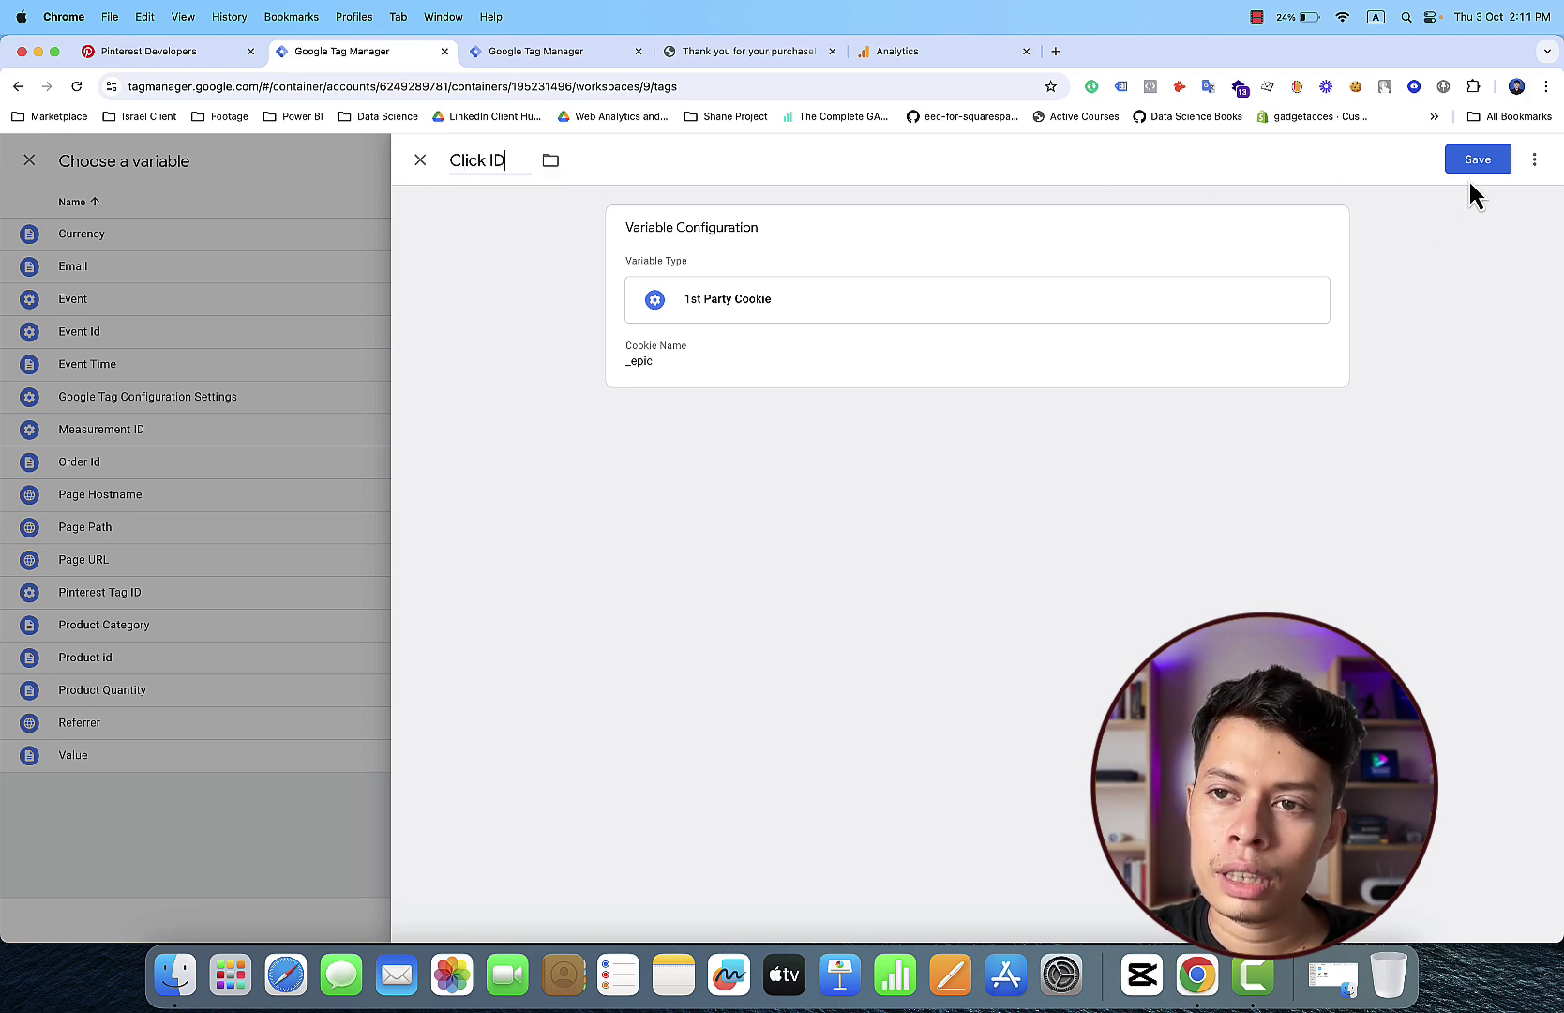
pyautogui.click(1474, 168)
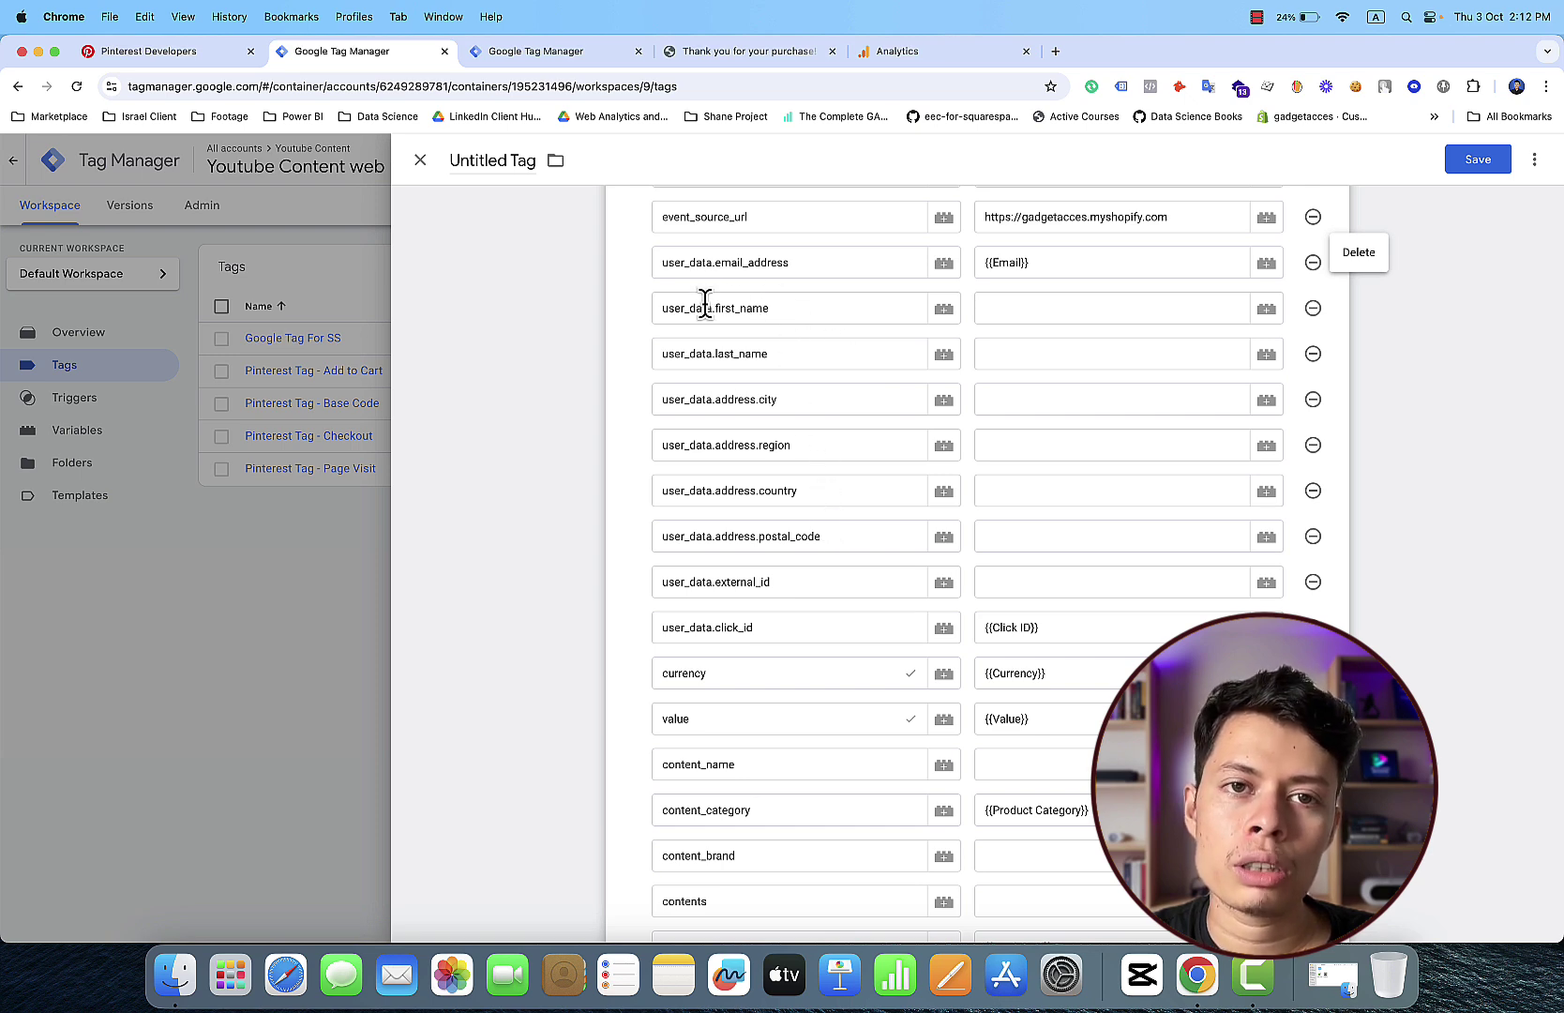
# Step: Examine the user_data fields of the purchase event in the data layer on the store's order confirmation page
pyautogui.click(544, 53)
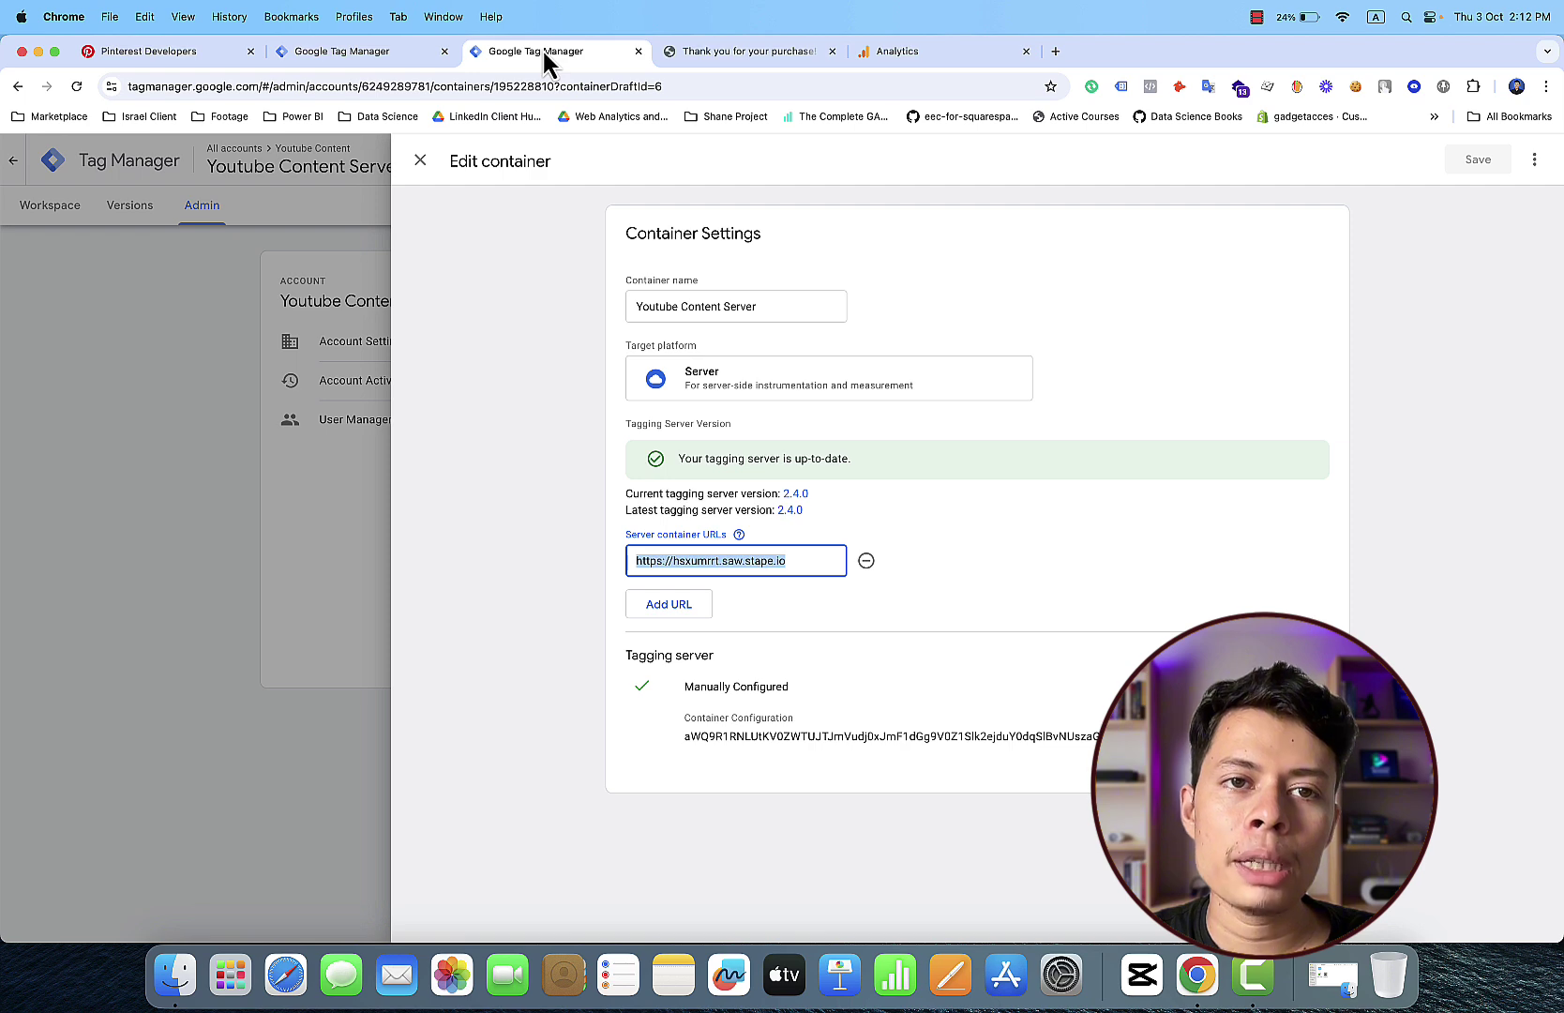
pyautogui.click(779, 52)
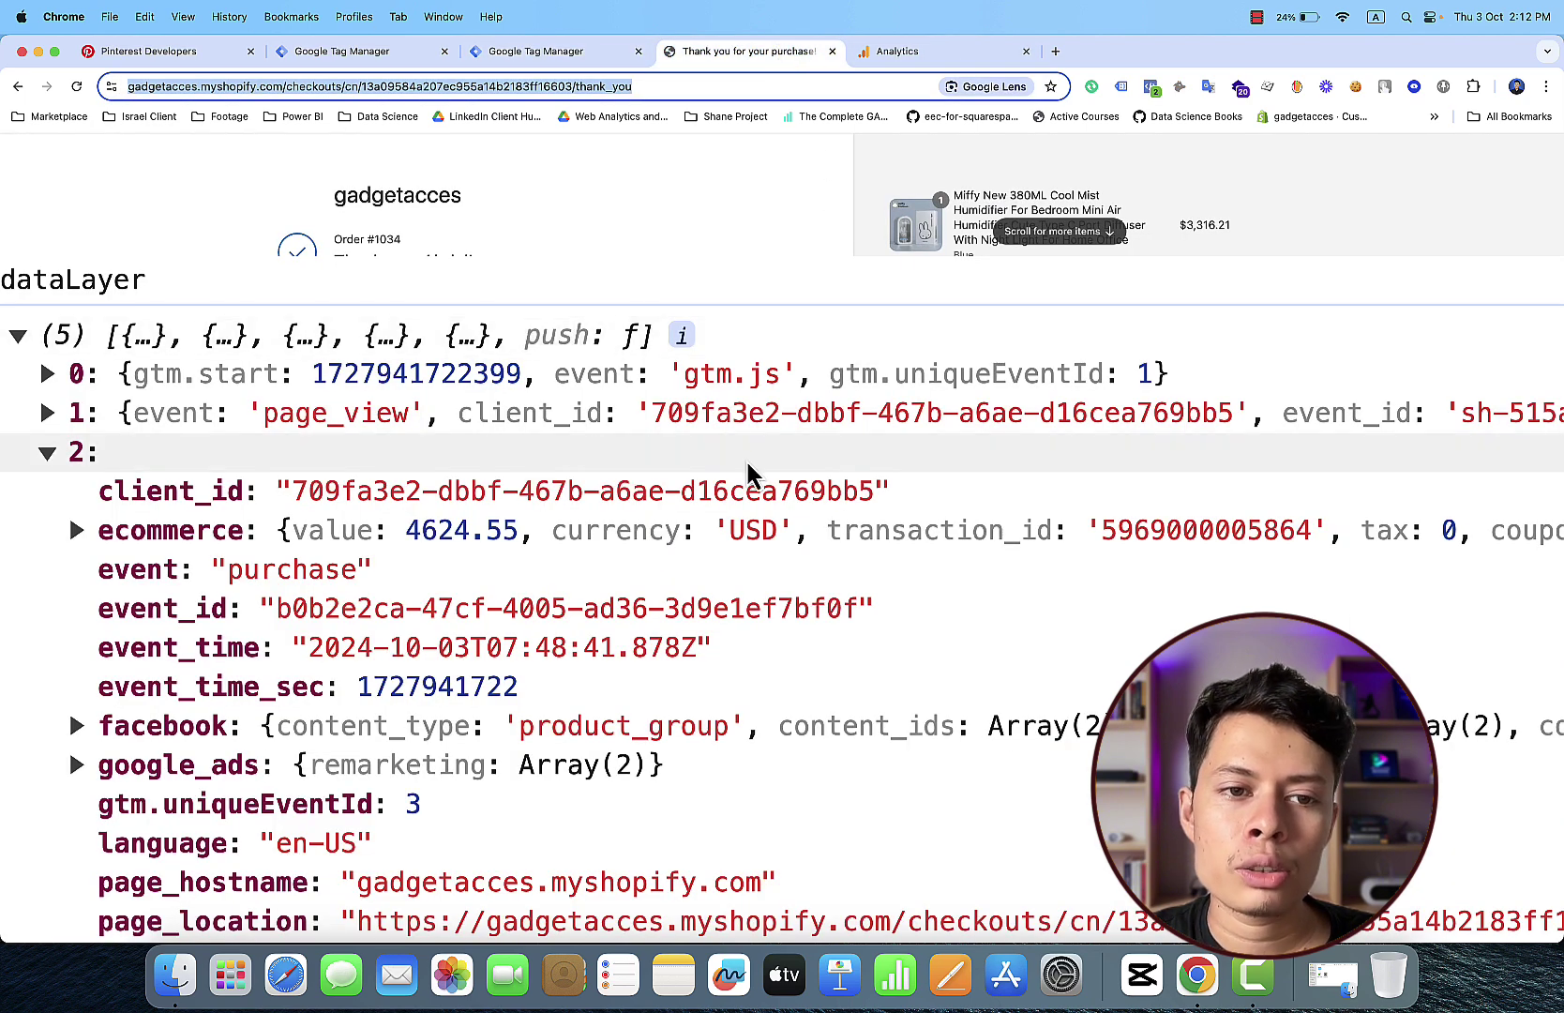
pyautogui.scroll(-1, 661, 581)
pyautogui.scroll(-5, 661, 581)
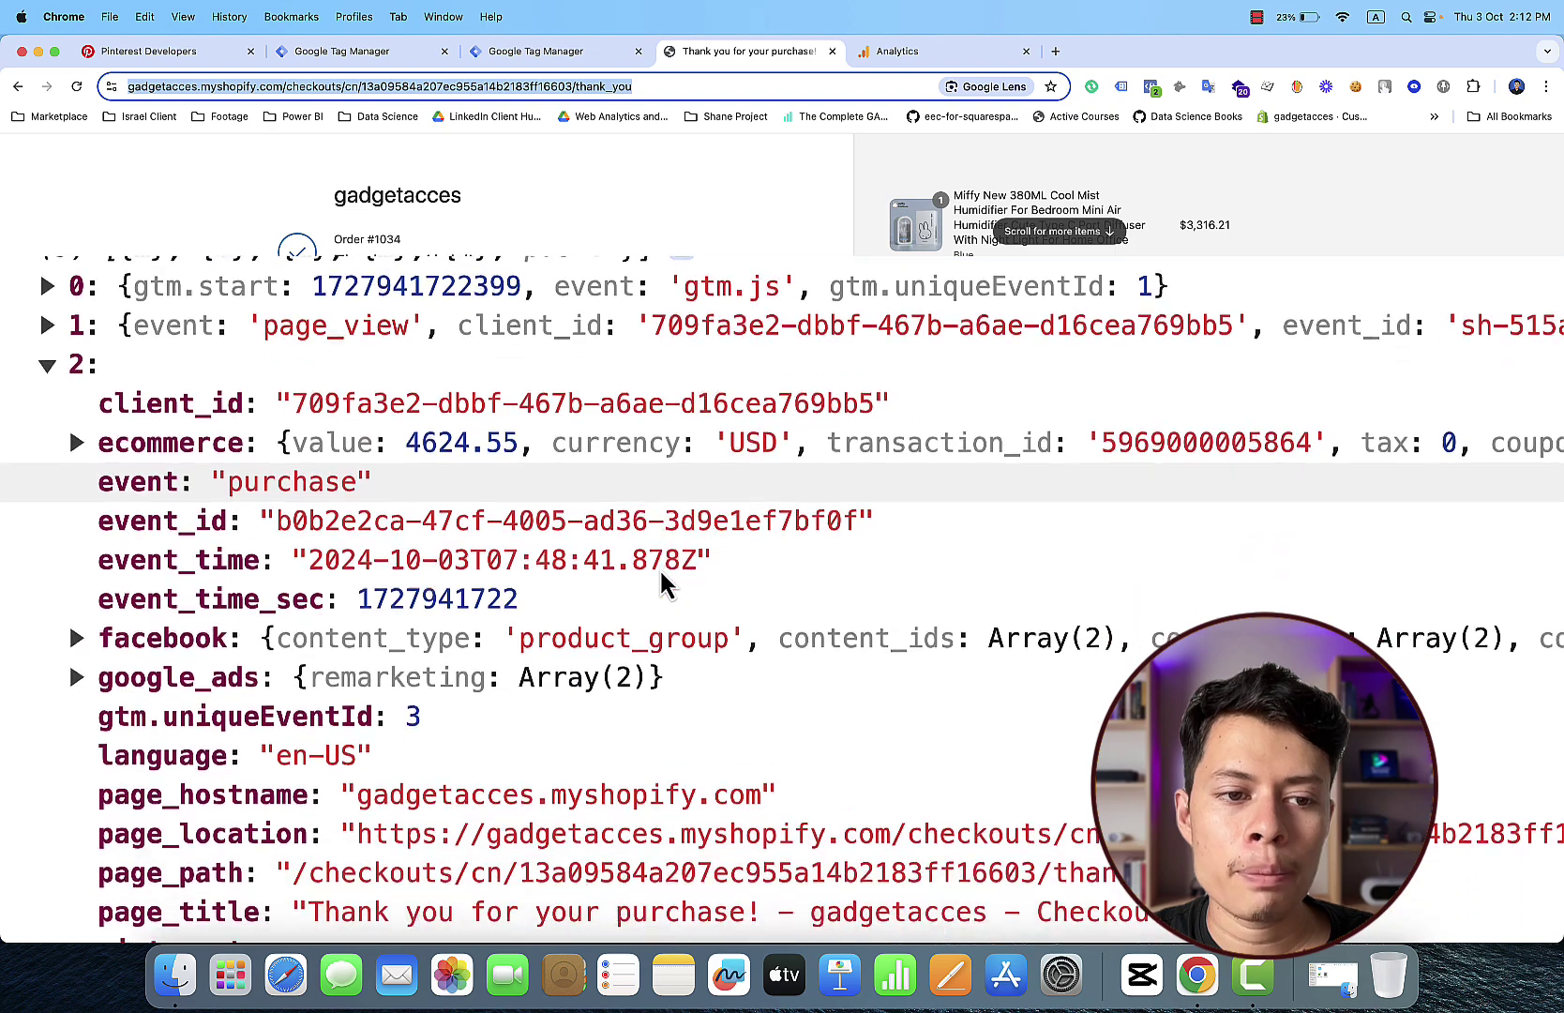
pyautogui.scroll(-12, 661, 582)
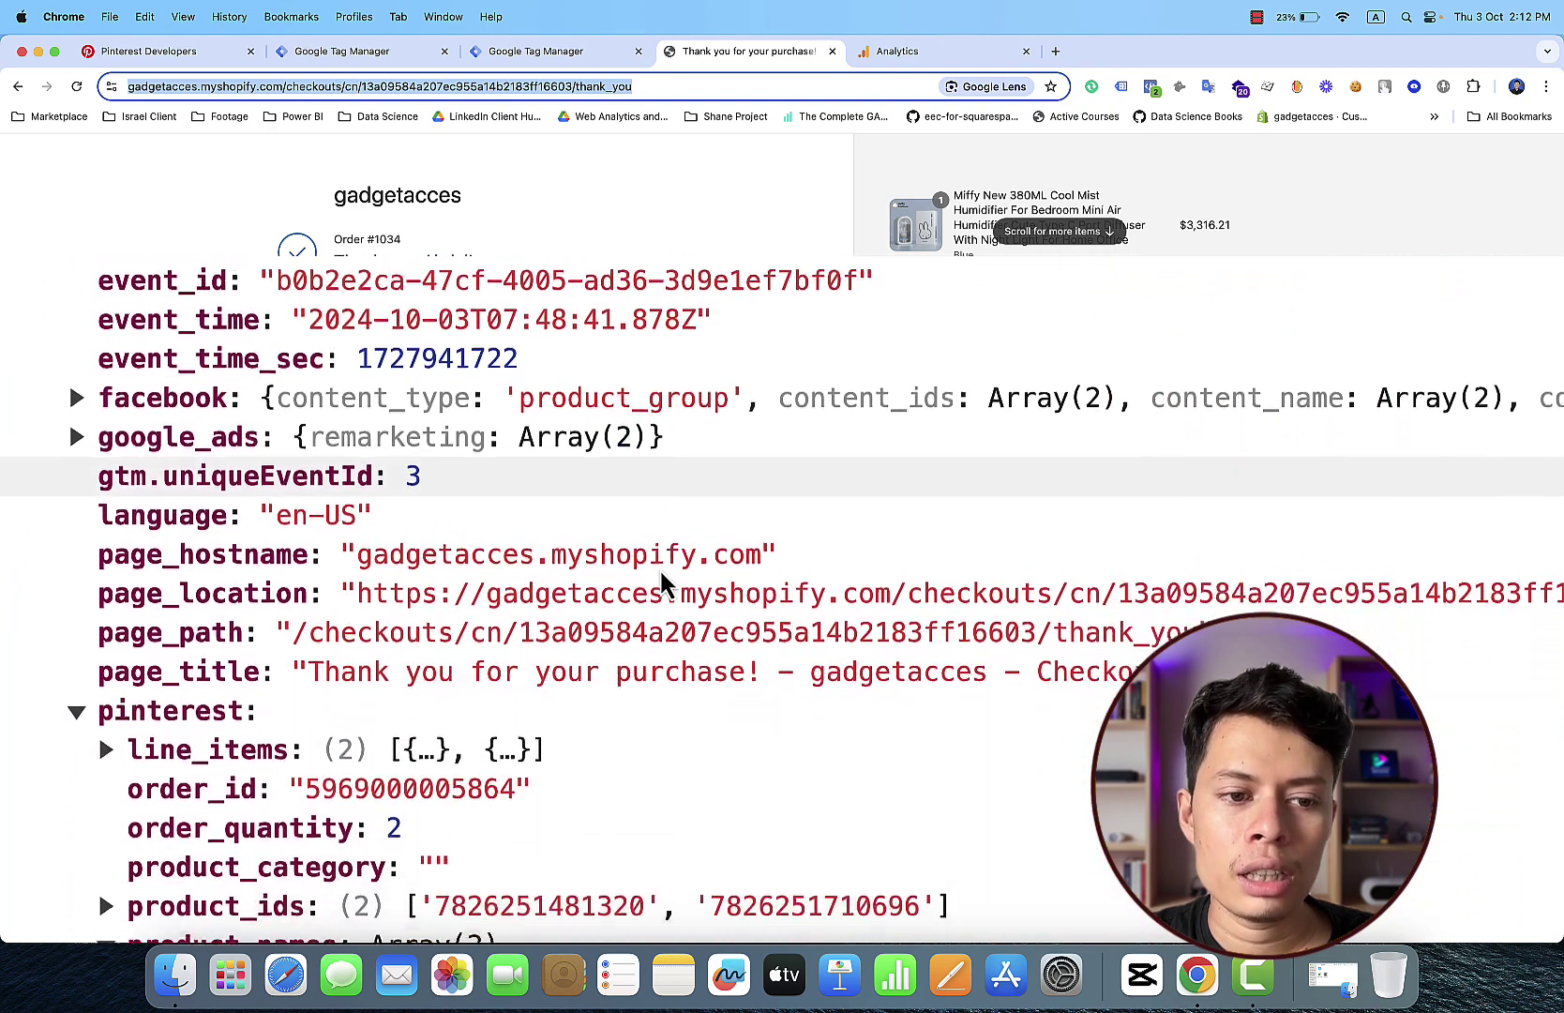
pyautogui.scroll(-4, 661, 576)
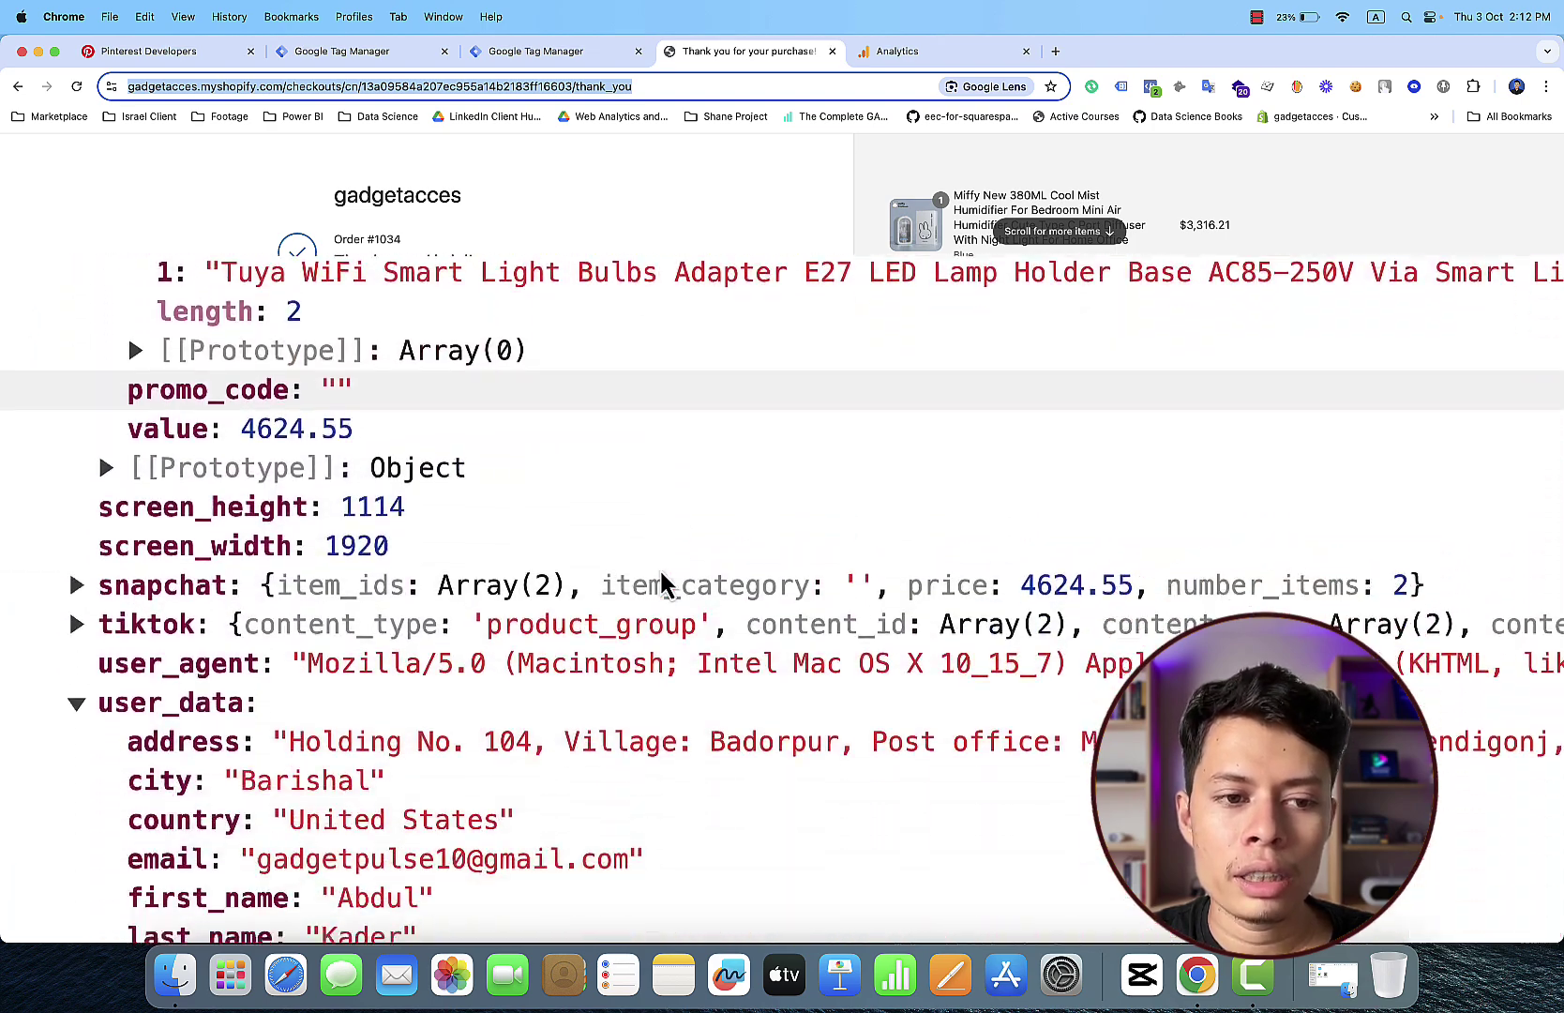
pyautogui.scroll(-8, 435, 776)
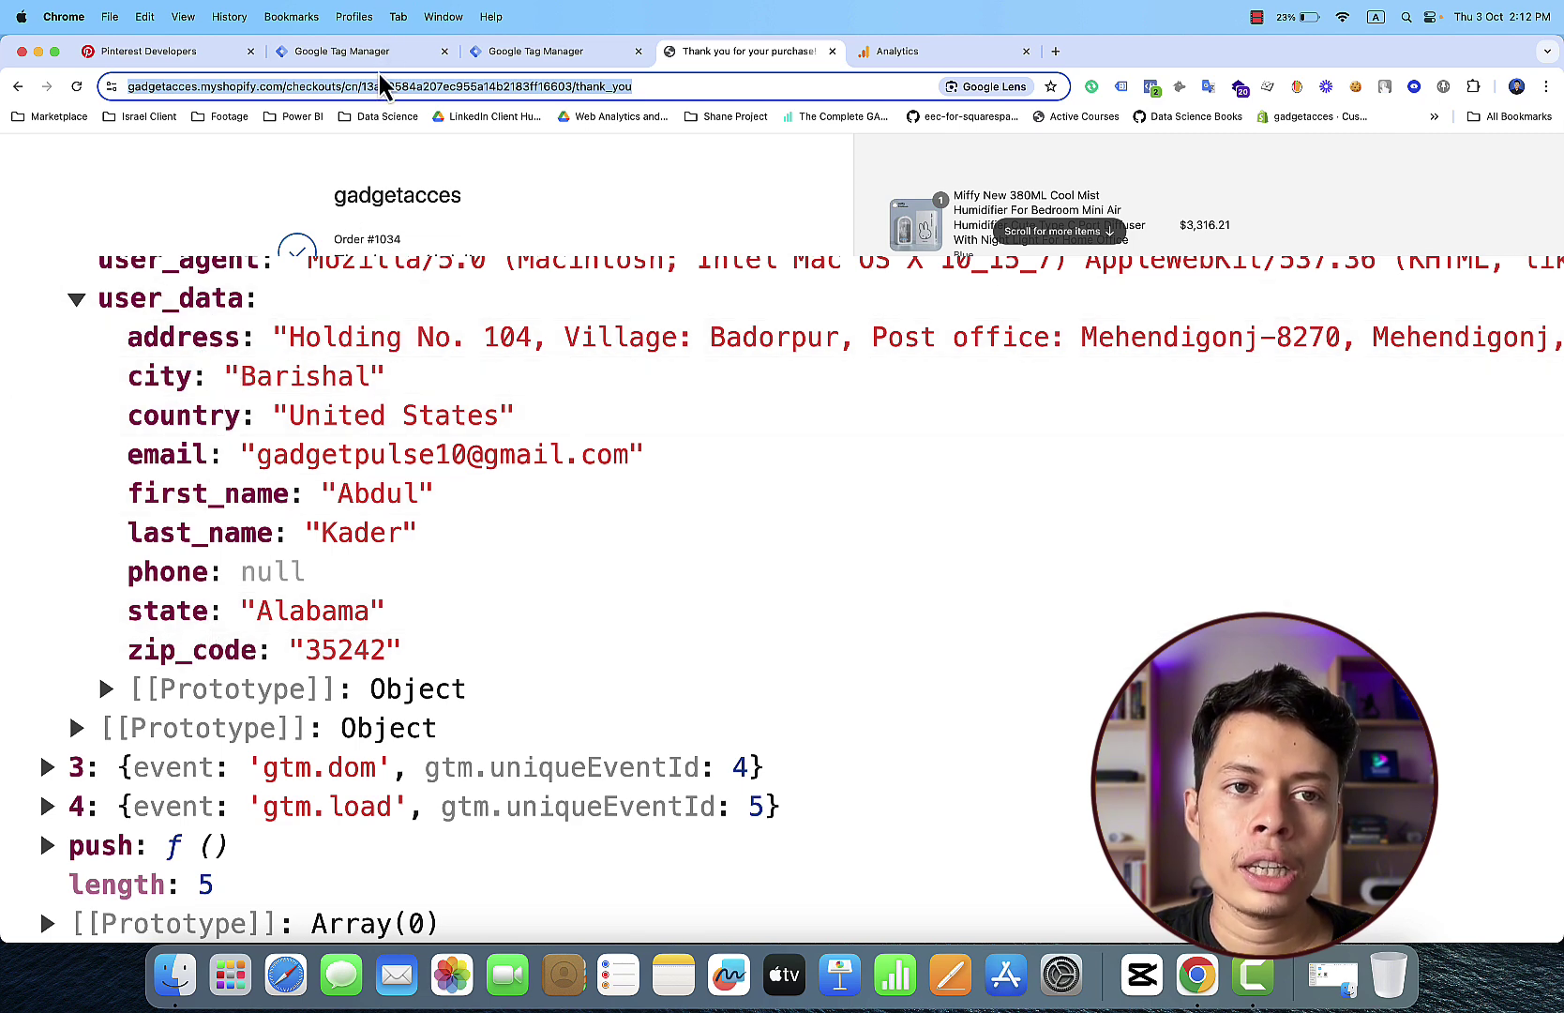
# Step: Return to the unfinished tag and start a new Data Layer Variable for the user_data.address.postal_code value
pyautogui.click(403, 55)
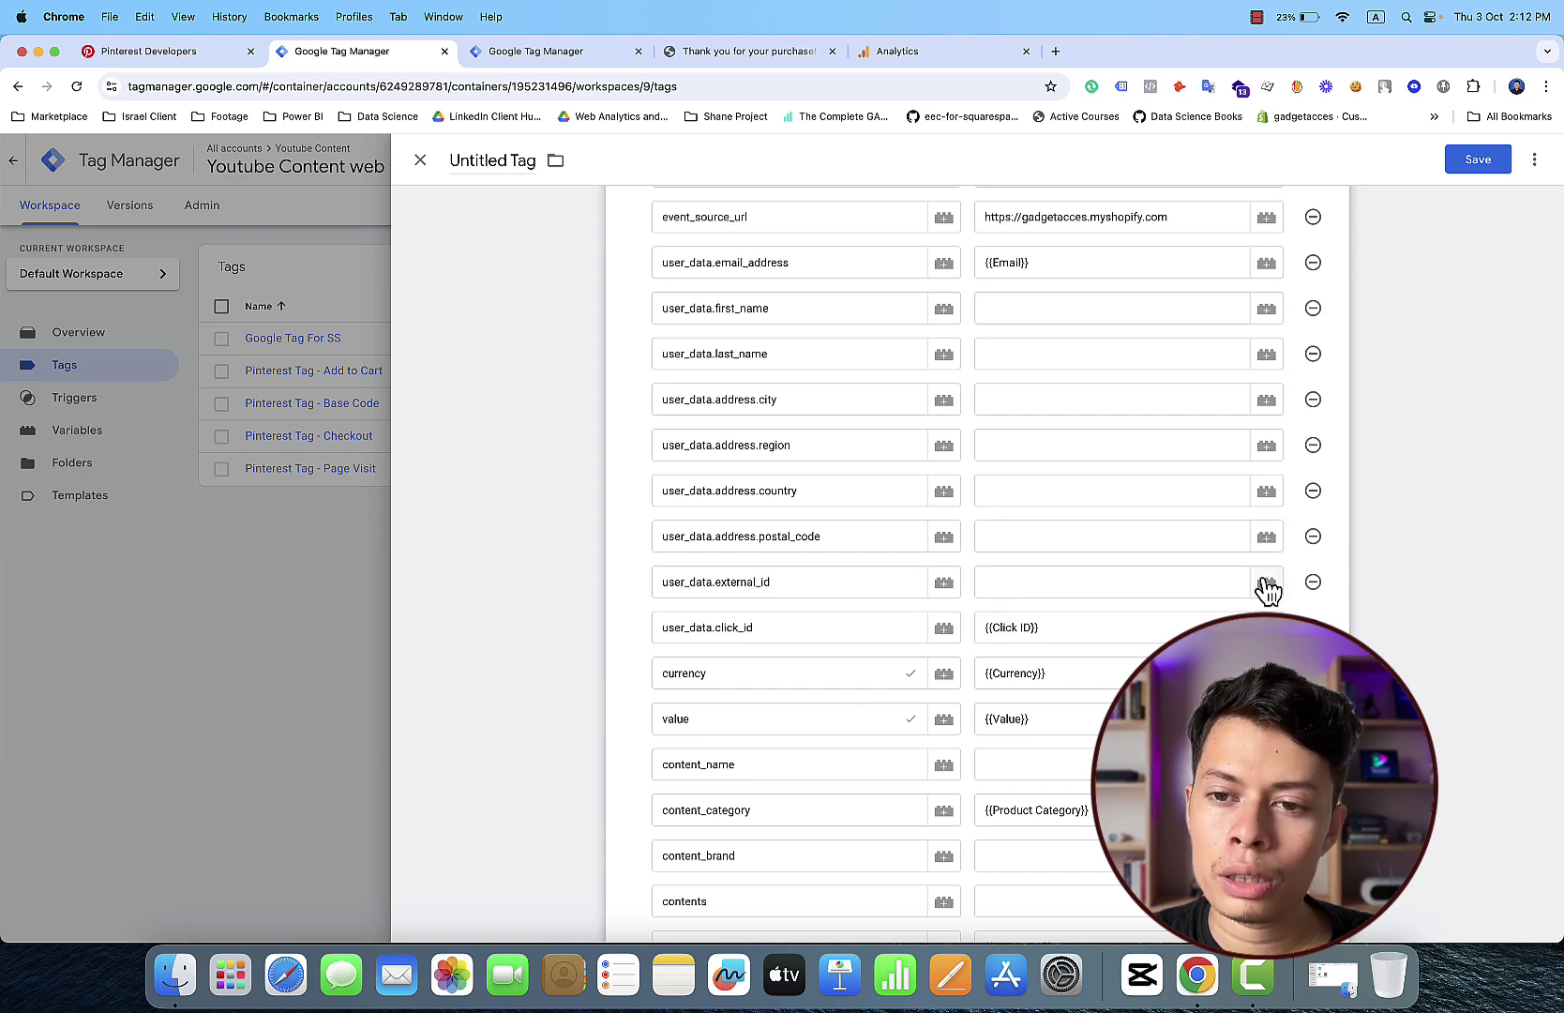
pyautogui.click(1266, 537)
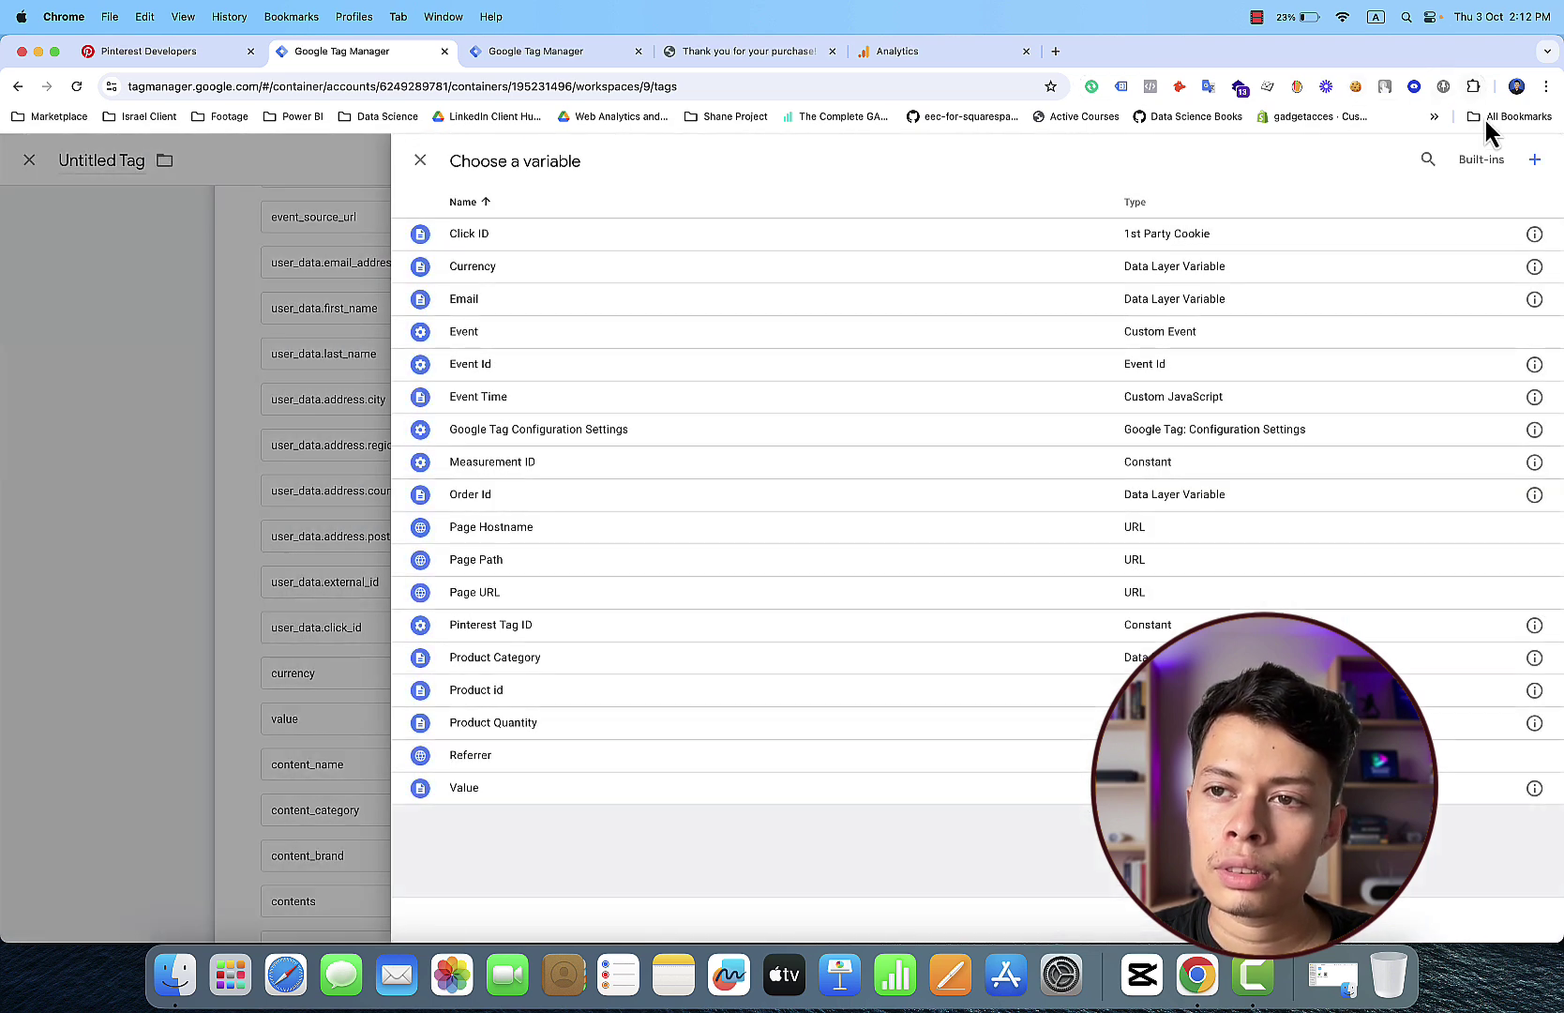
pyautogui.click(1535, 164)
pyautogui.click(1275, 375)
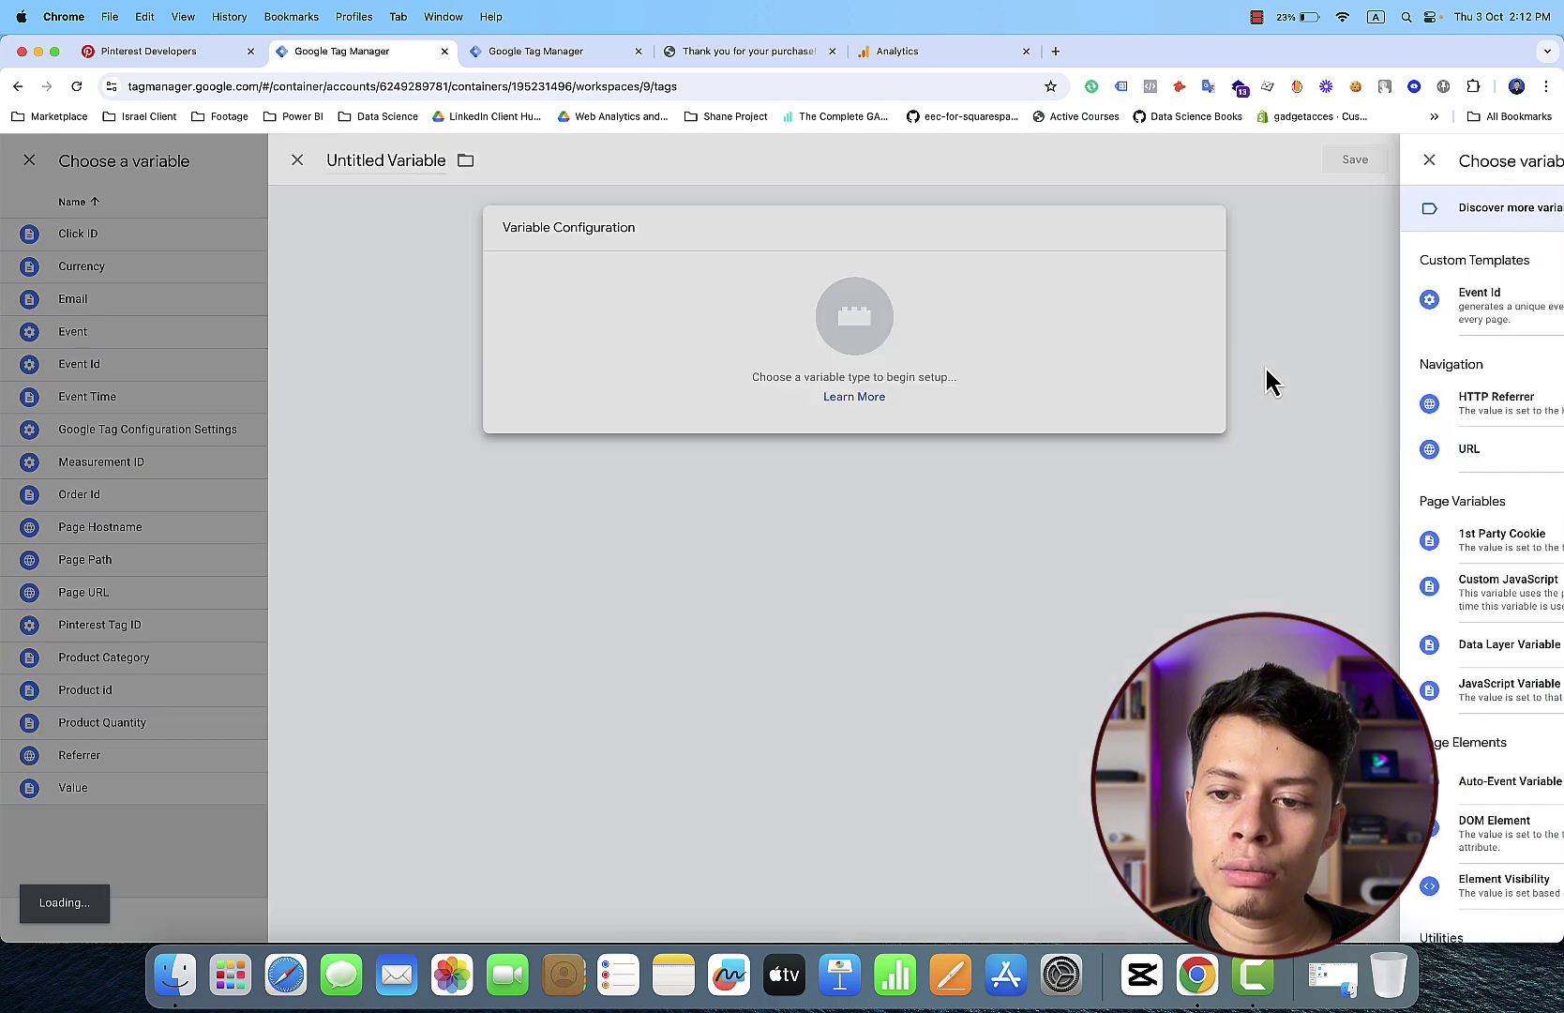
pyautogui.click(1209, 646)
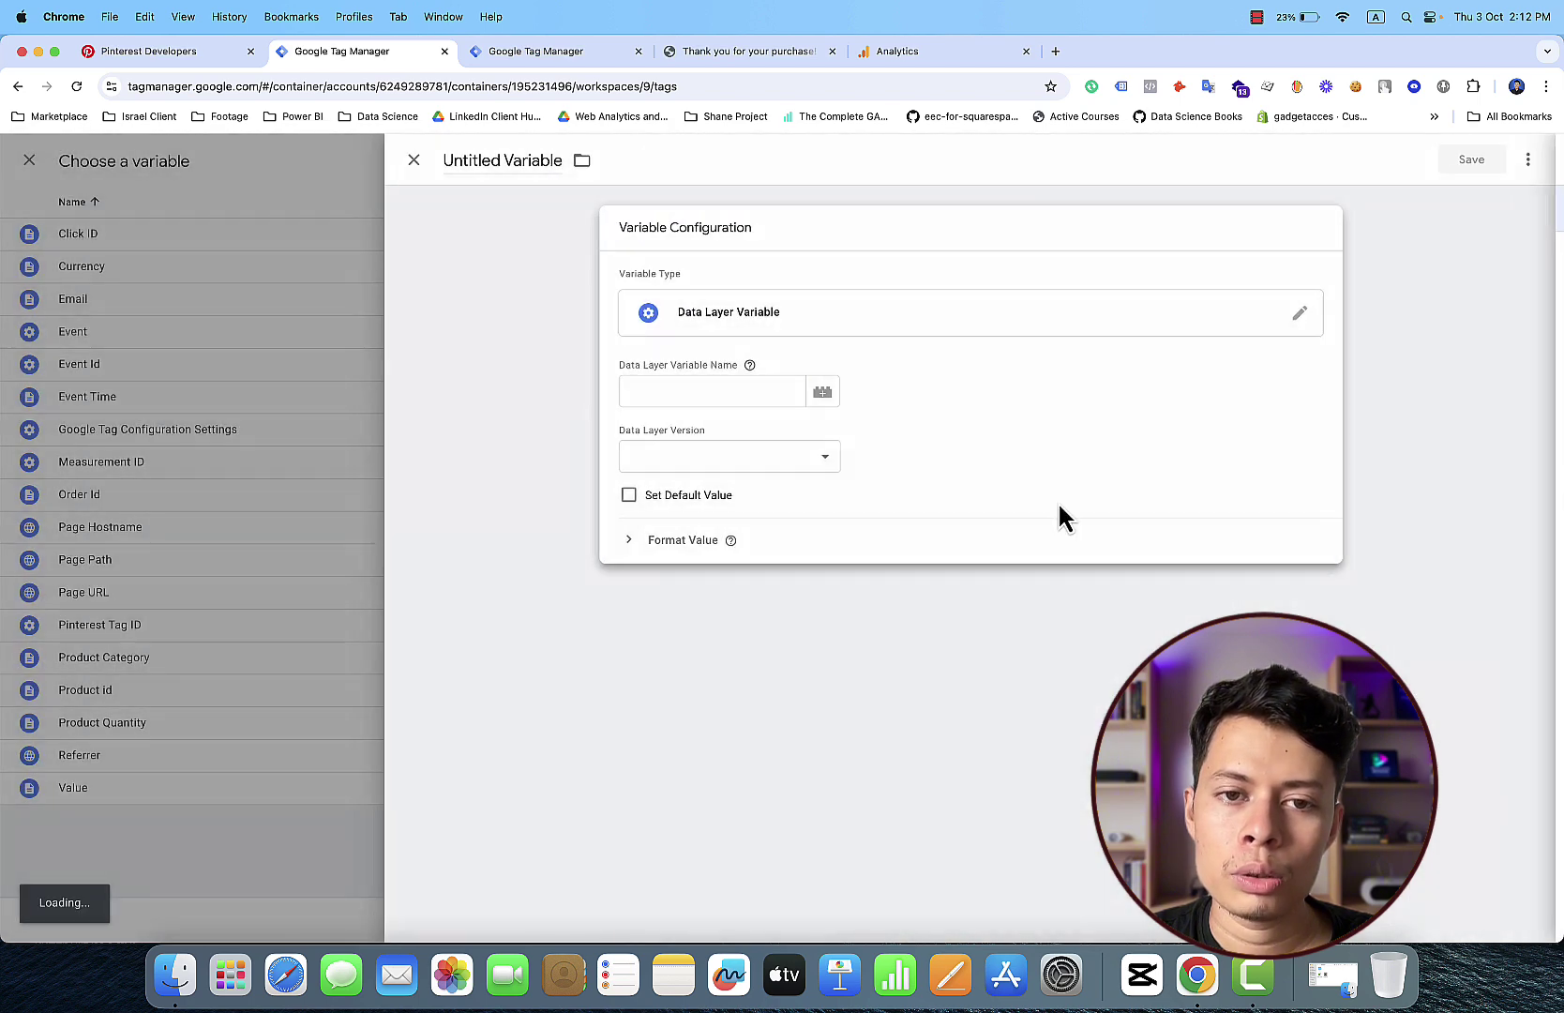
# Step: Set the Data Layer Variable Name to user_data.zip_code, checking the key against the purchase event's data layer
pyautogui.click(723, 392)
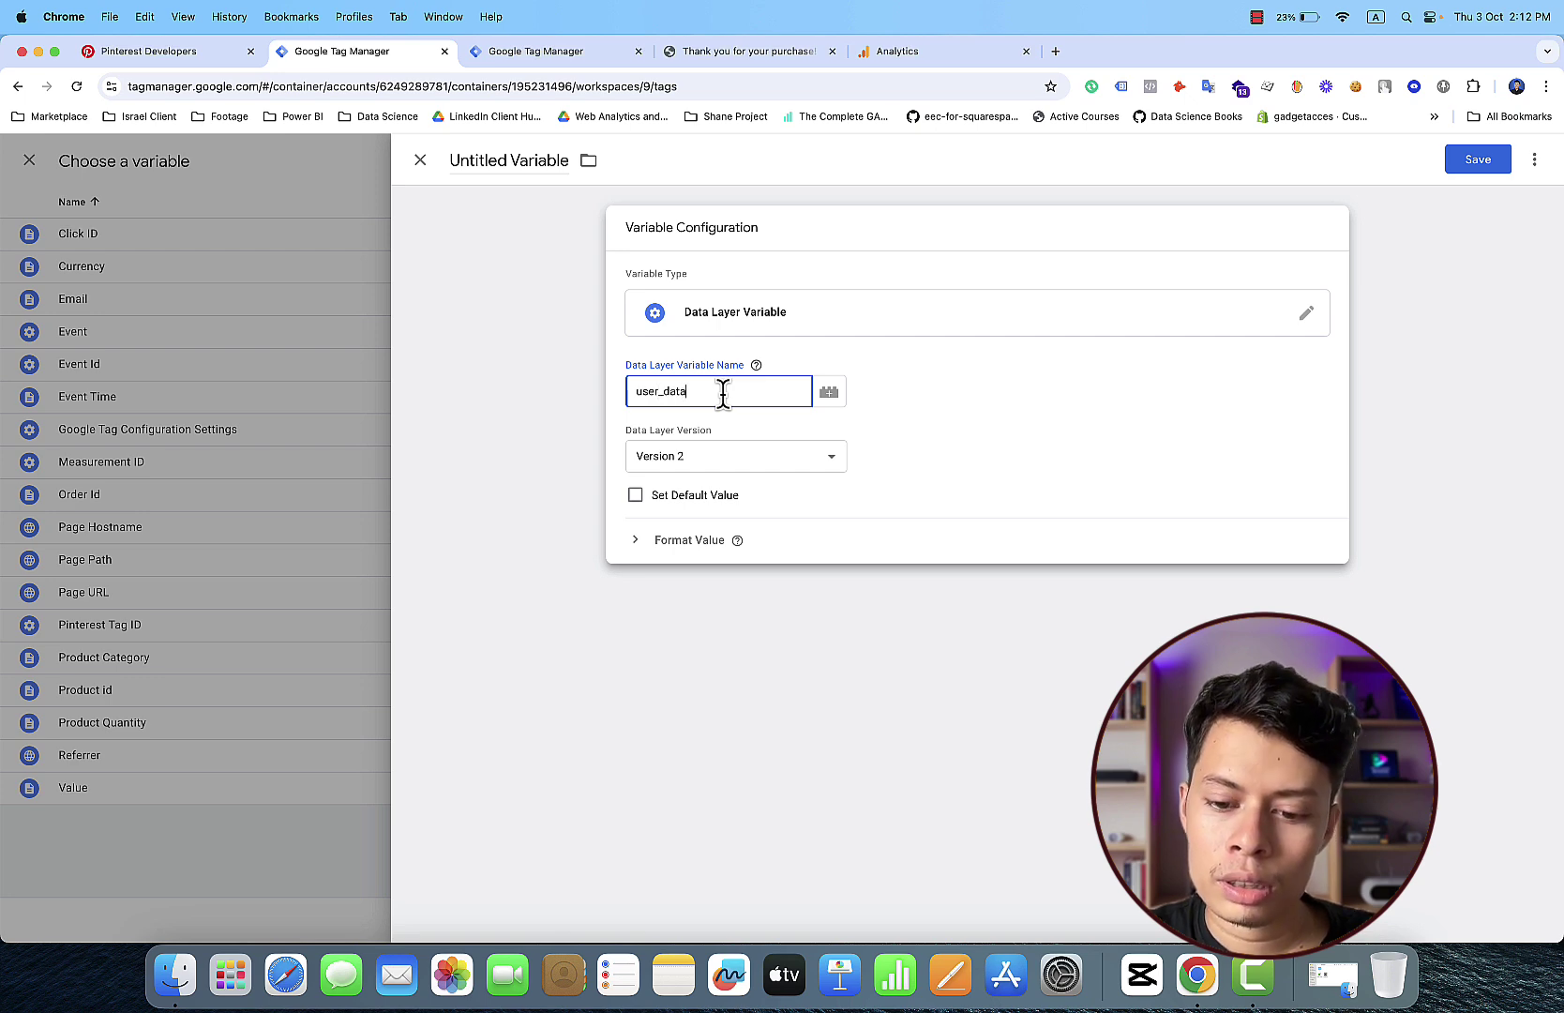
pyautogui.click(741, 51)
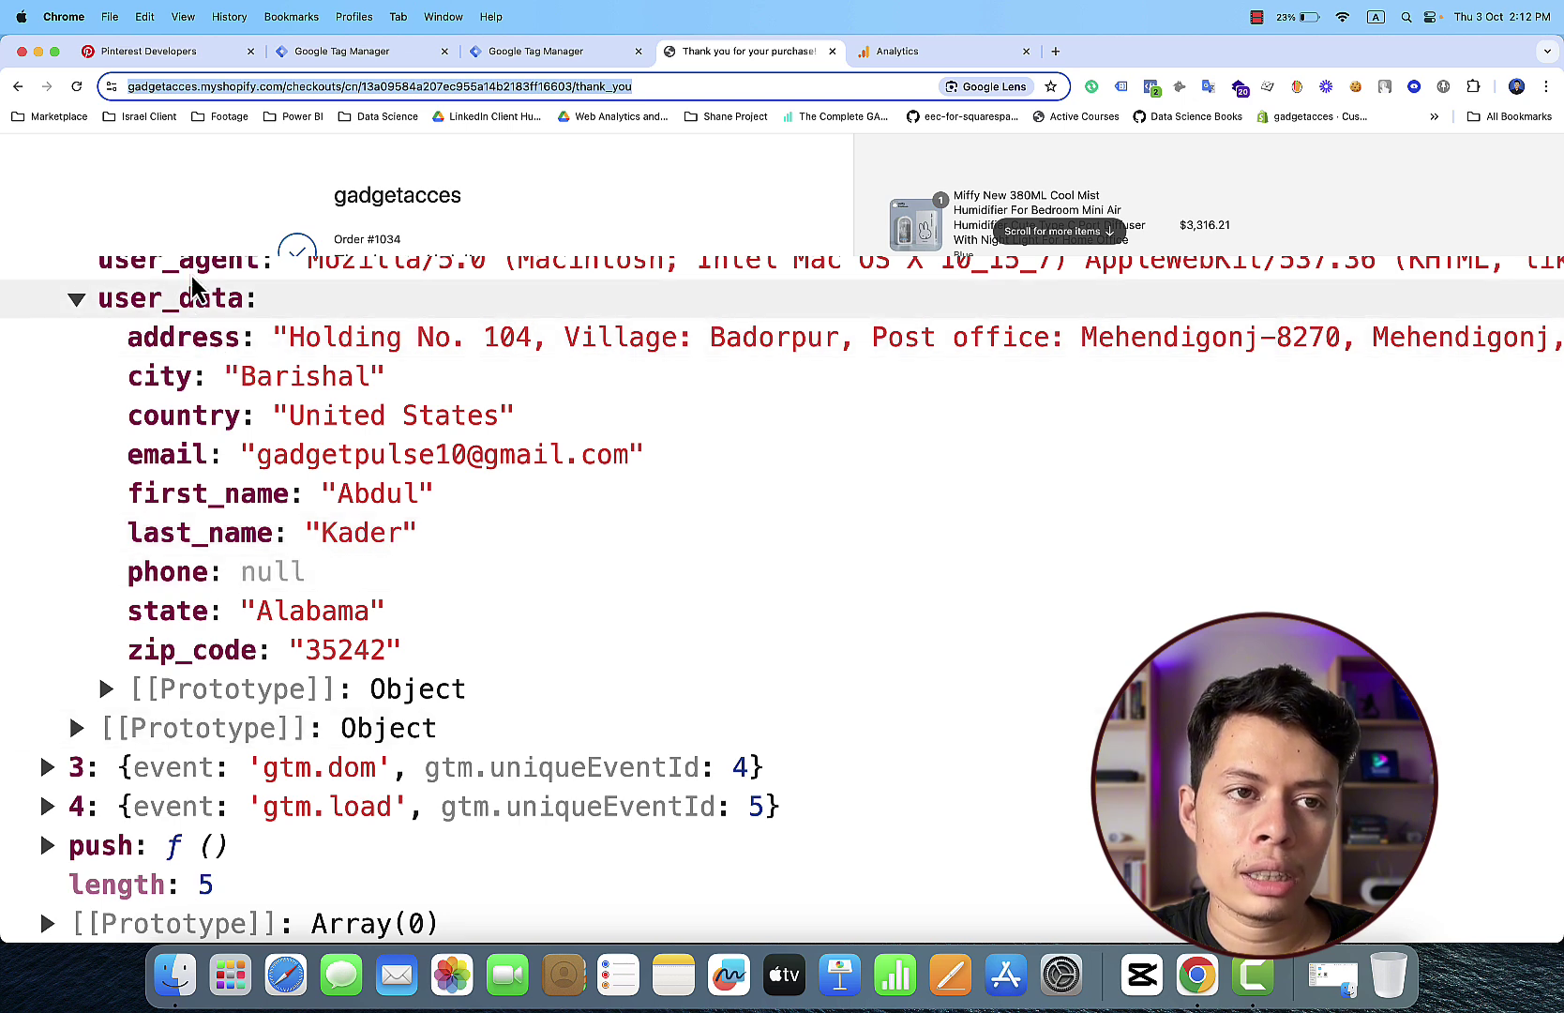
pyautogui.click(318, 54)
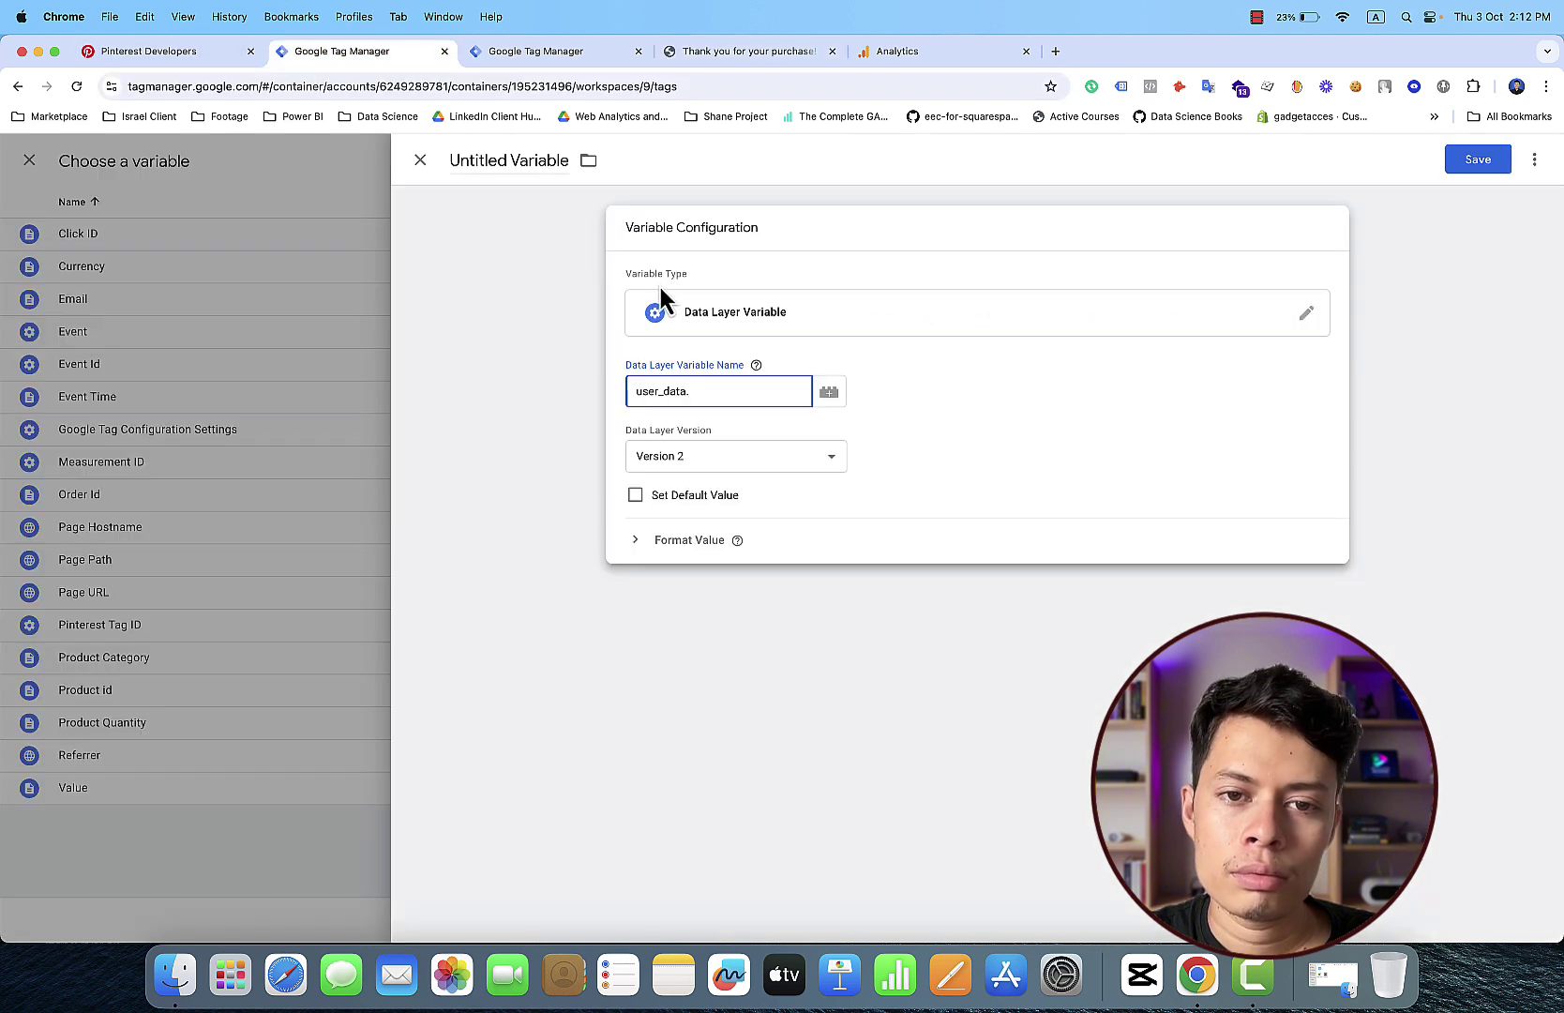
pyautogui.write('z')
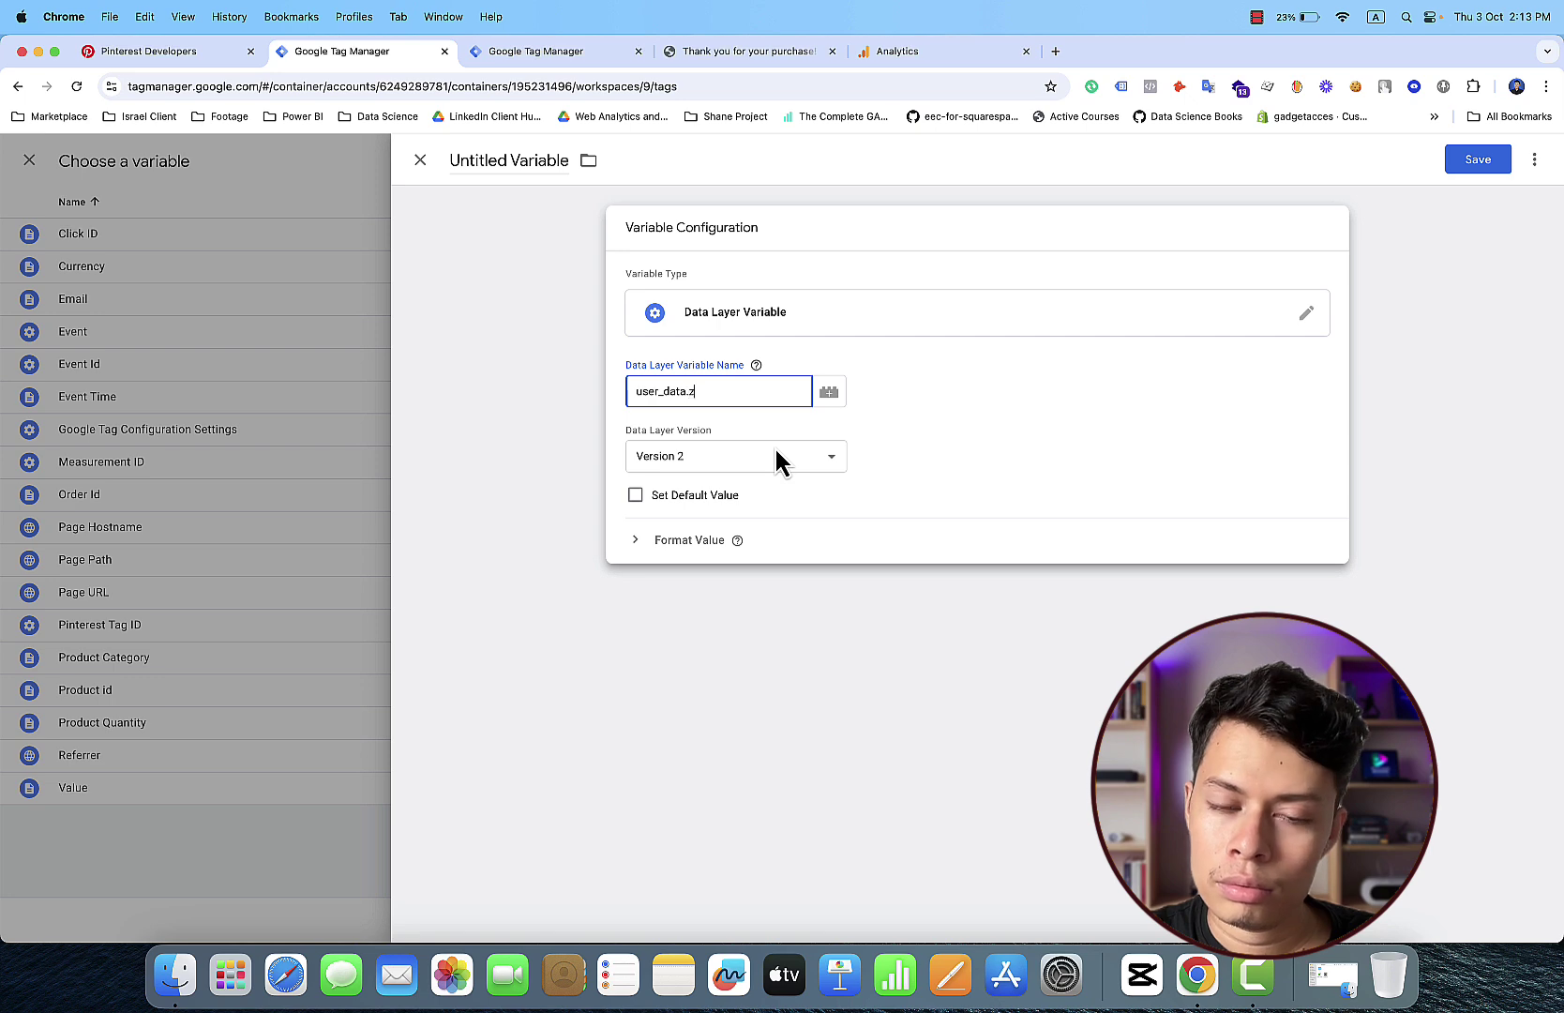
pyautogui.write('ip')
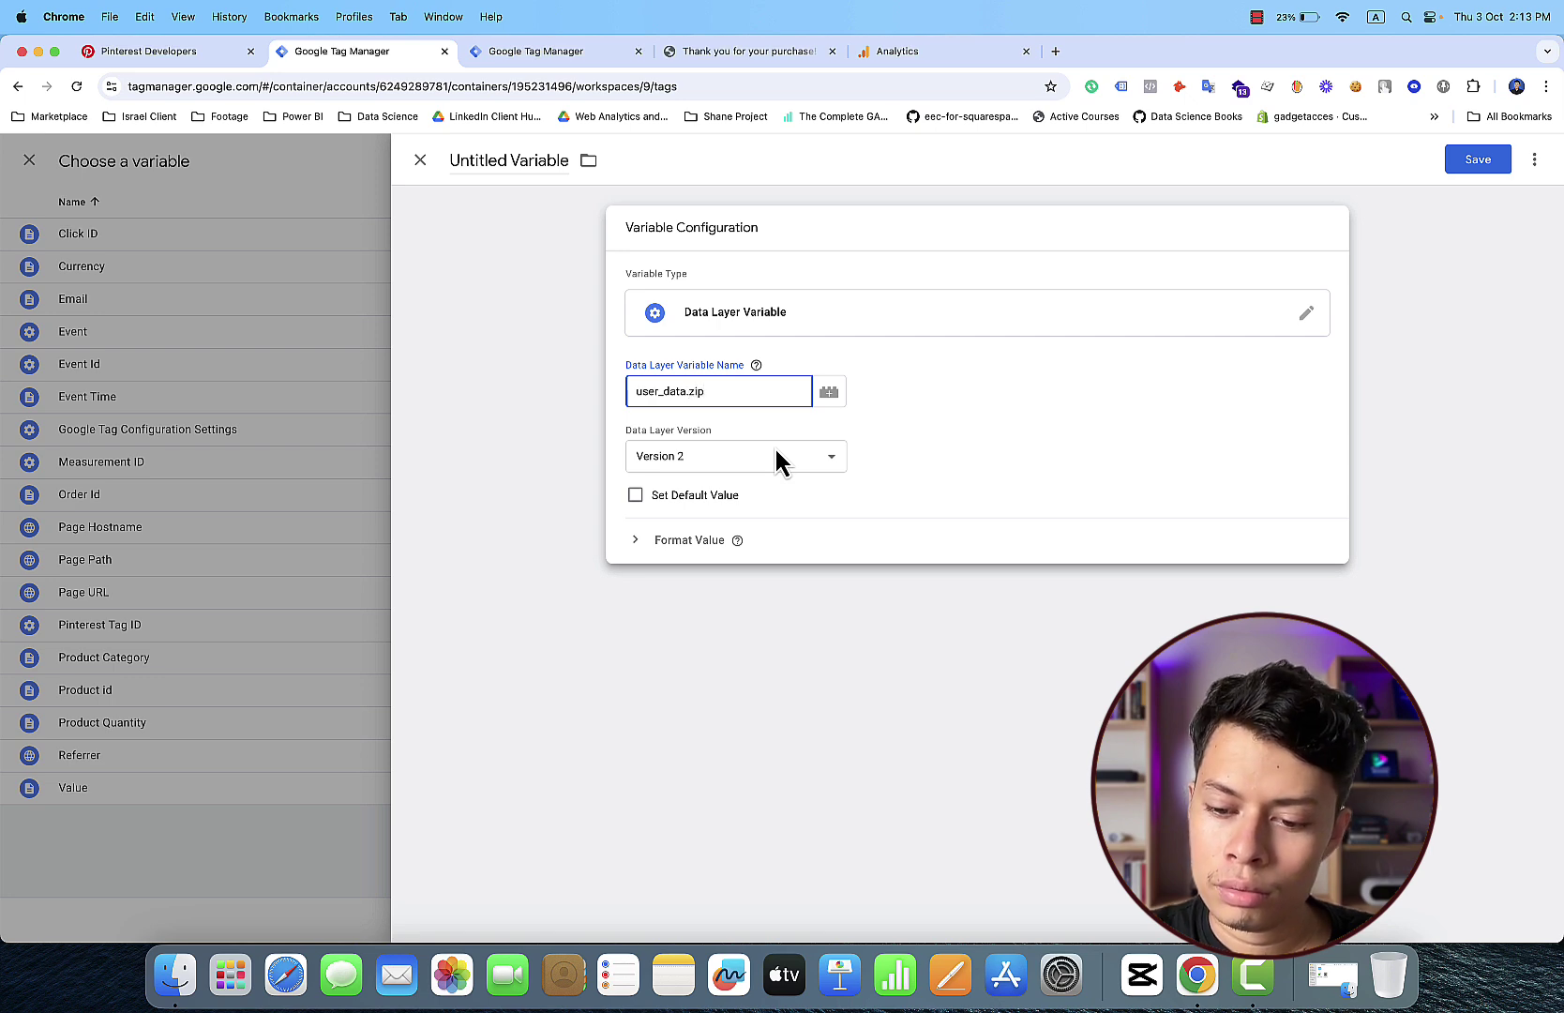
pyautogui.write('_code')
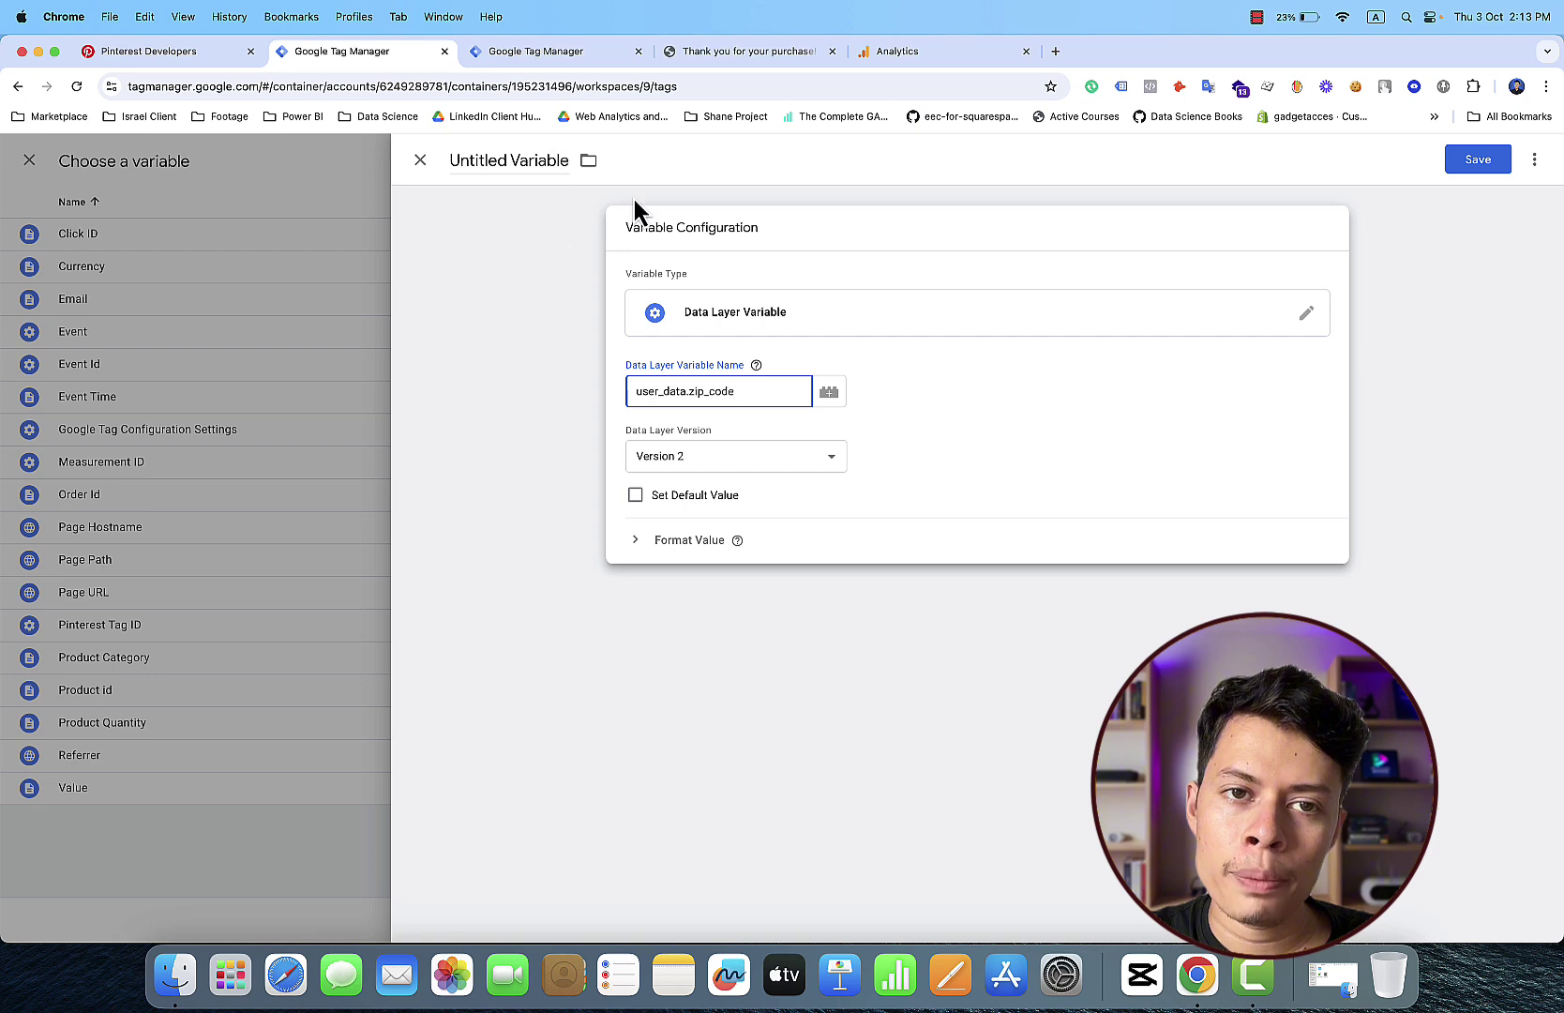
# Step: Name the new Data Layer Variable Zip Code and save it as the user_data.address.postal_code value
pyautogui.click(1500, 161)
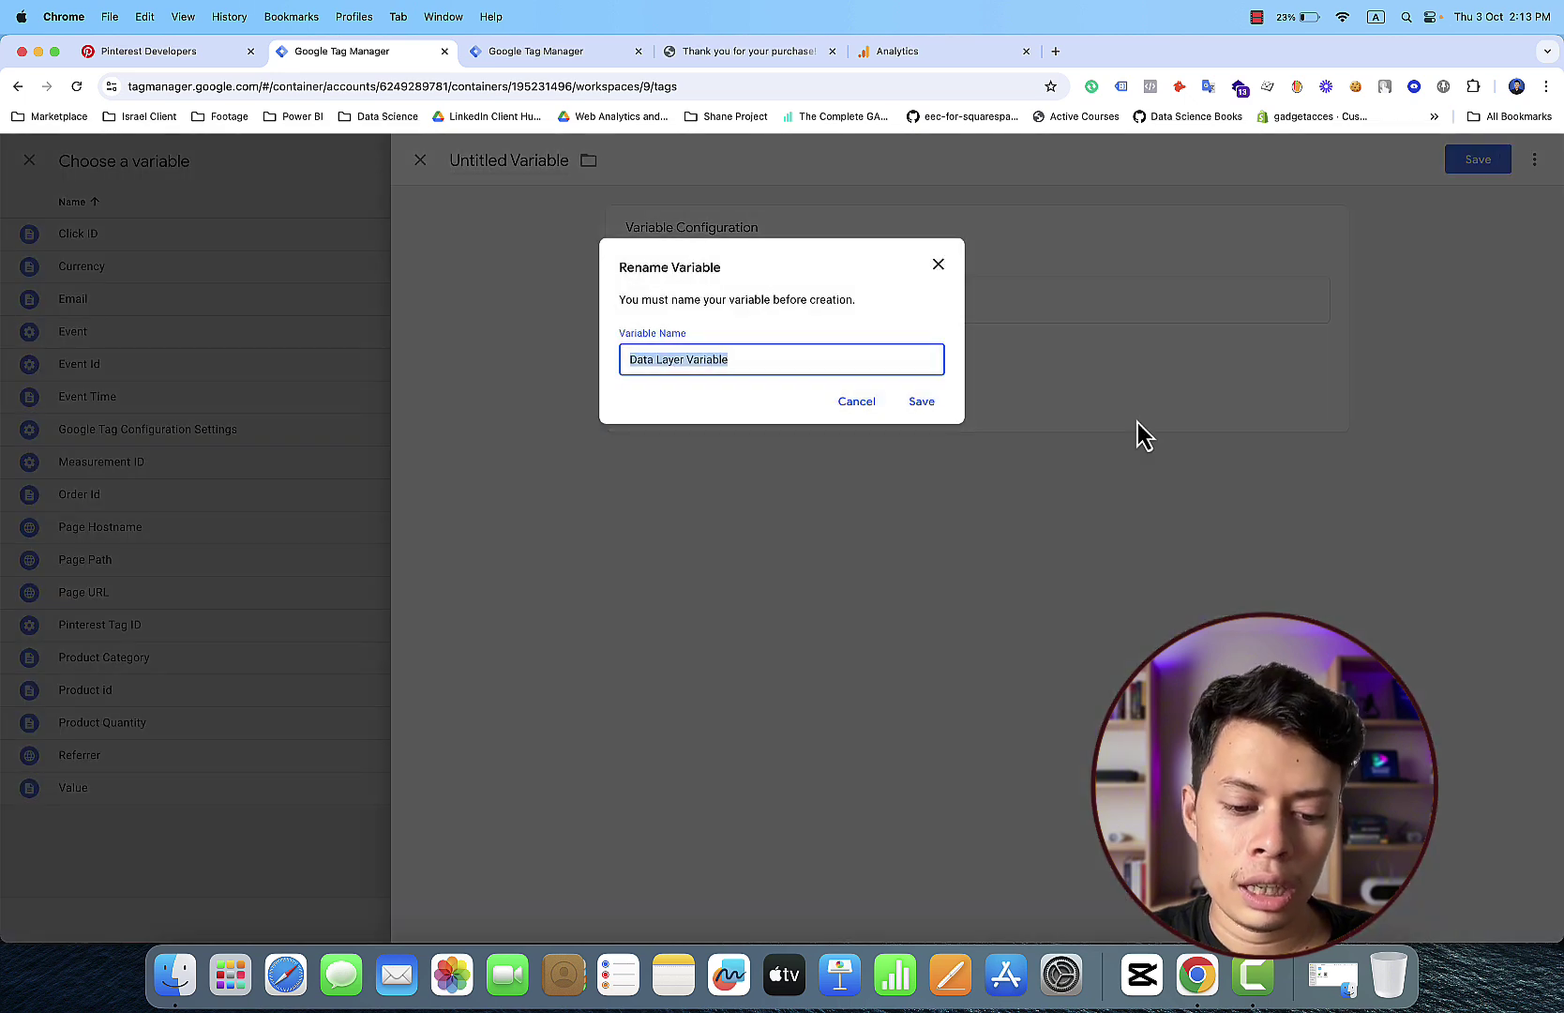
pyautogui.write('Zip')
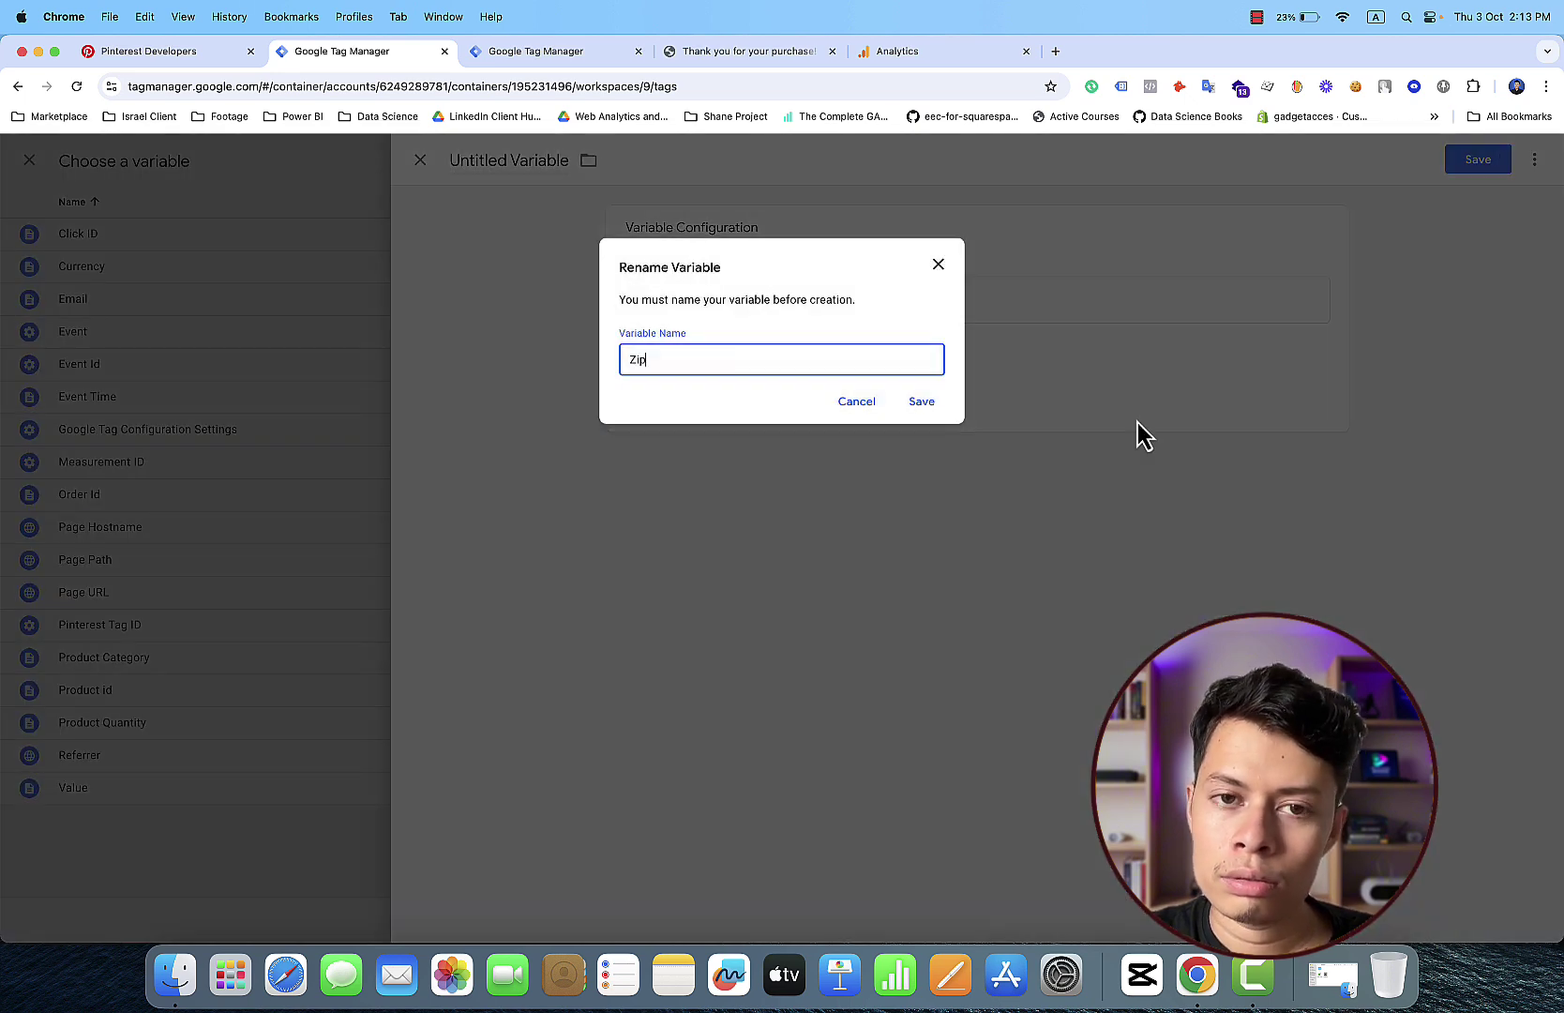
pyautogui.write(' Code')
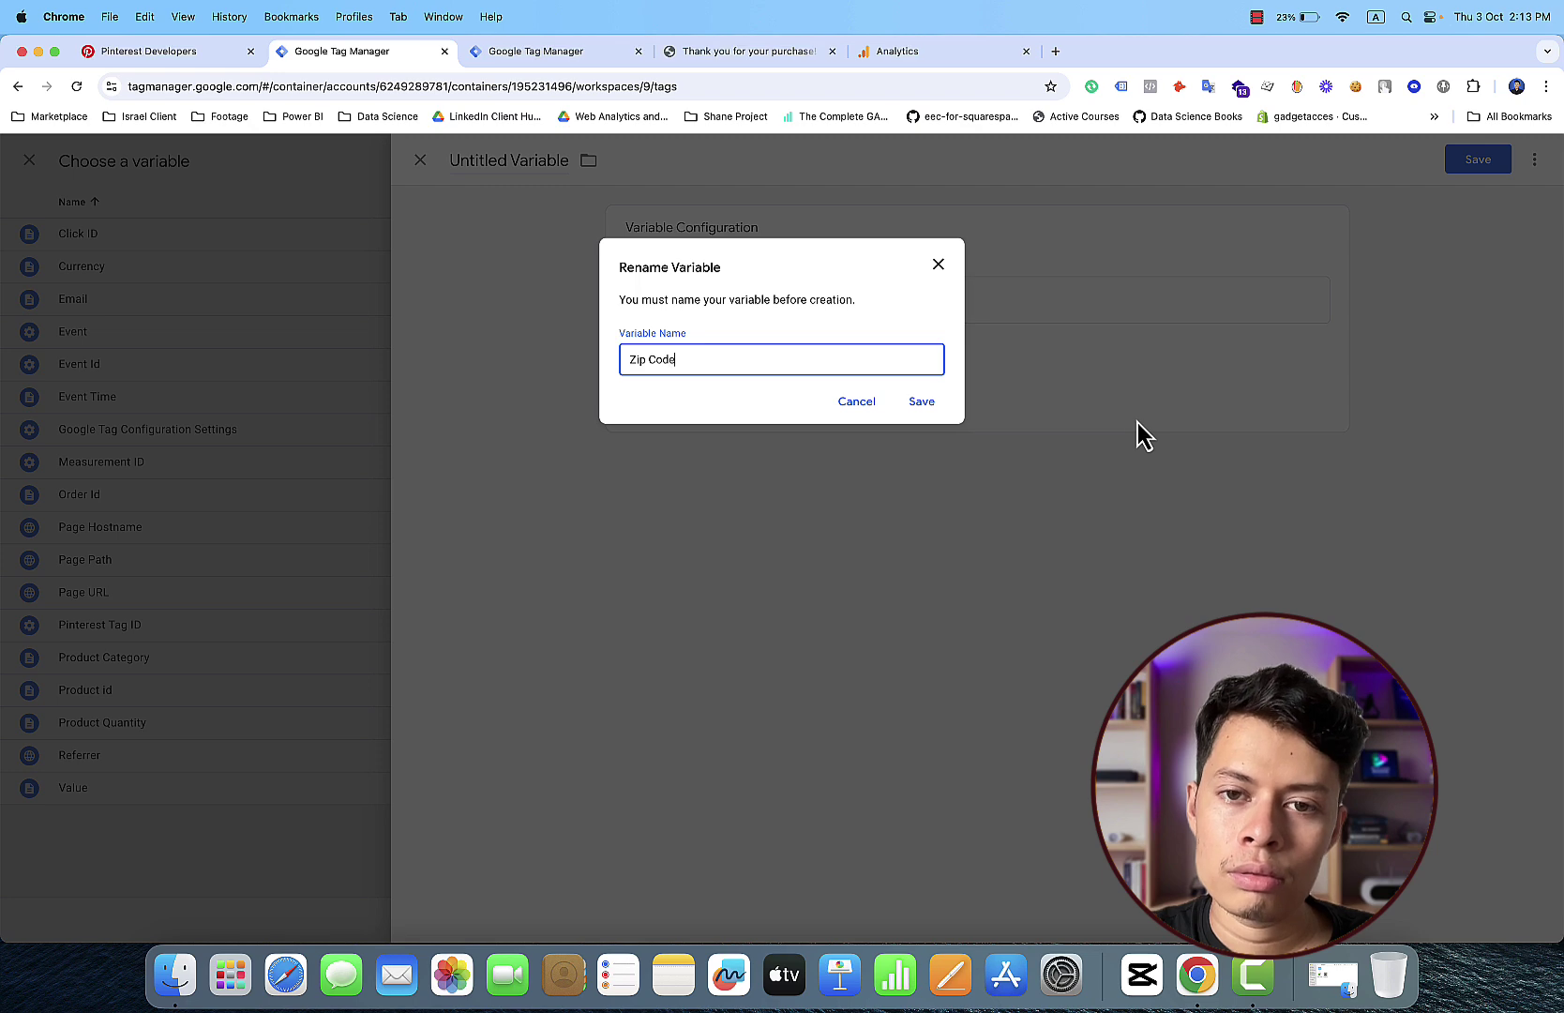
pyautogui.click(923, 403)
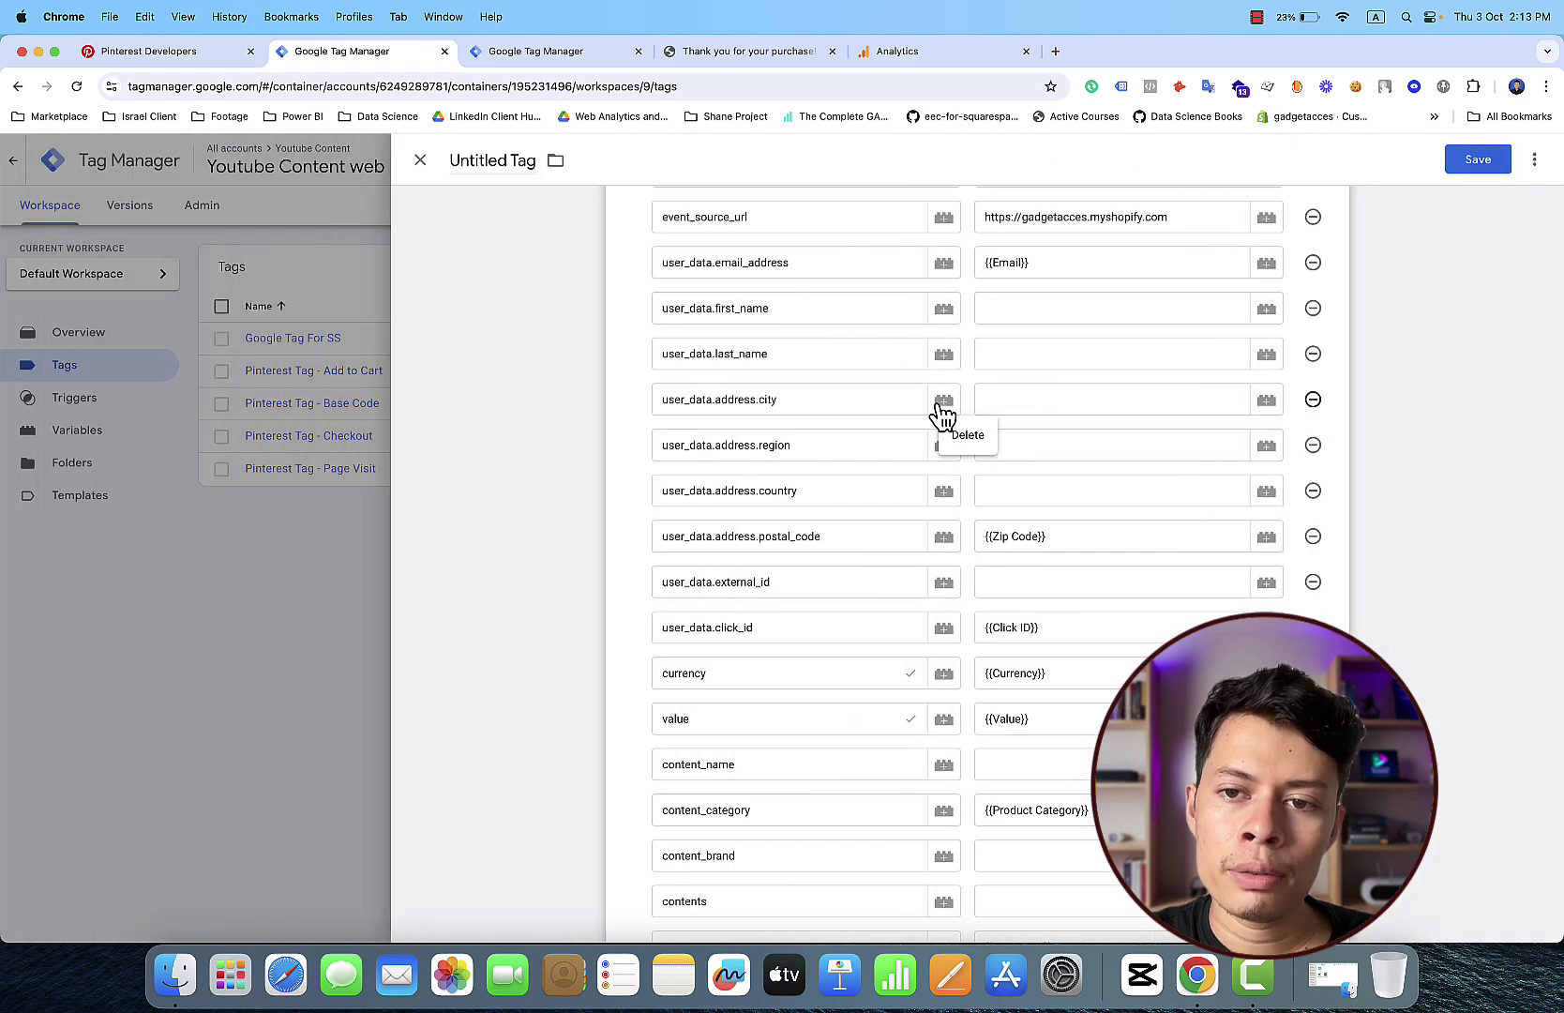
pyautogui.click(1257, 18)
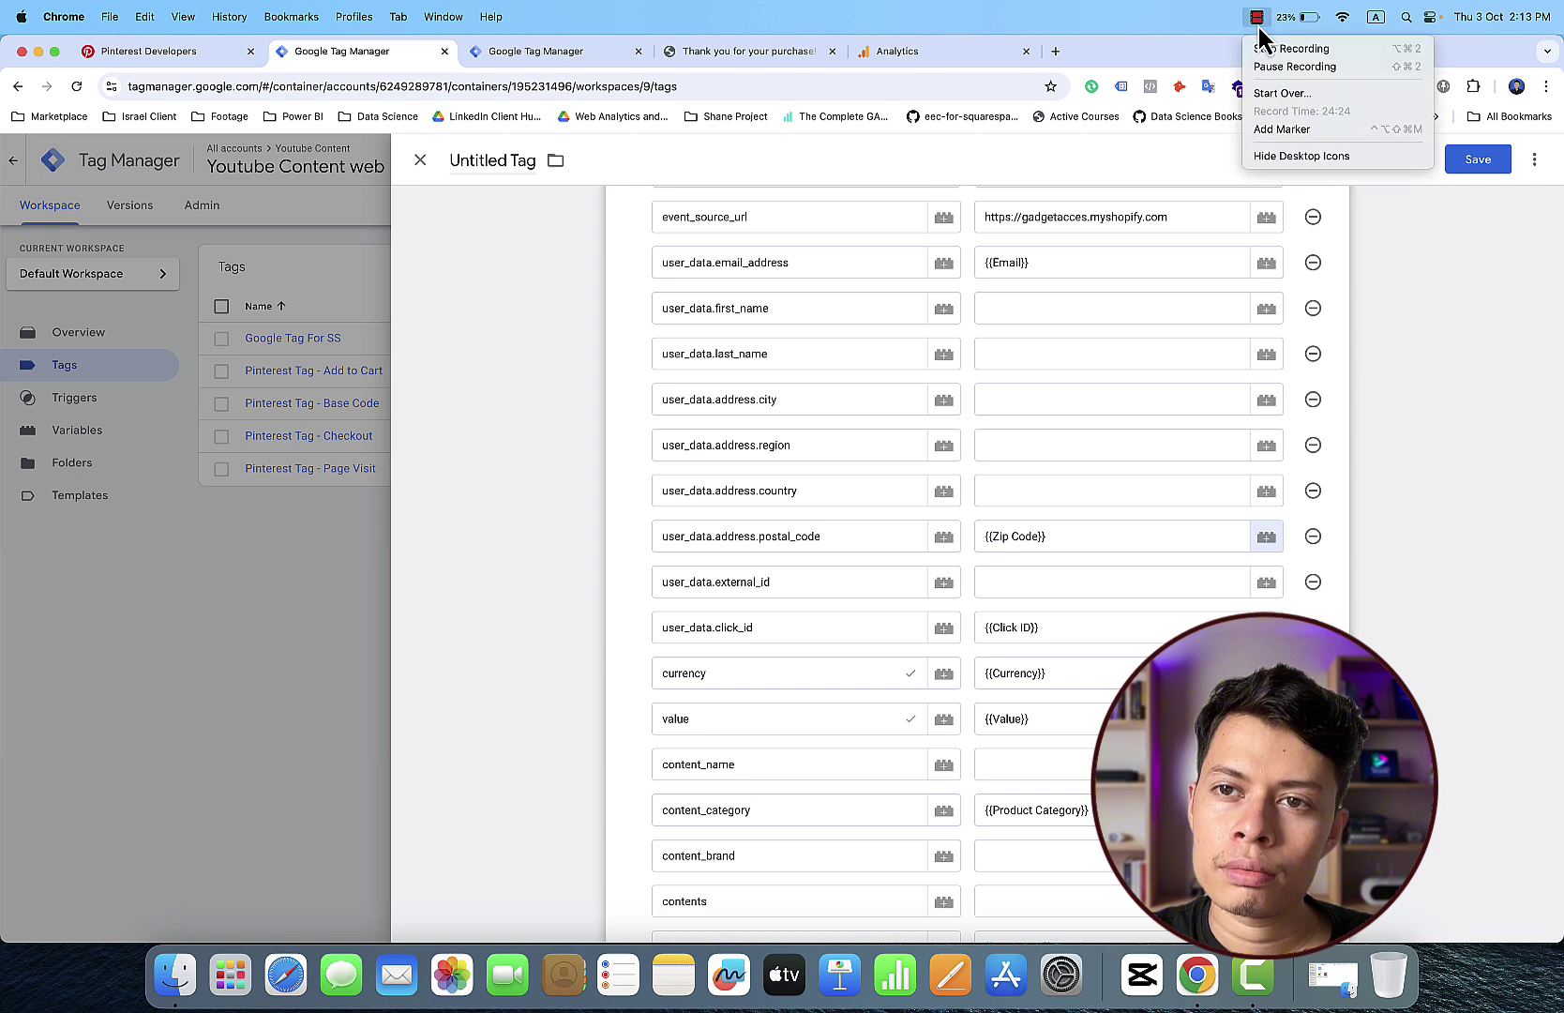
pyautogui.click(1294, 66)
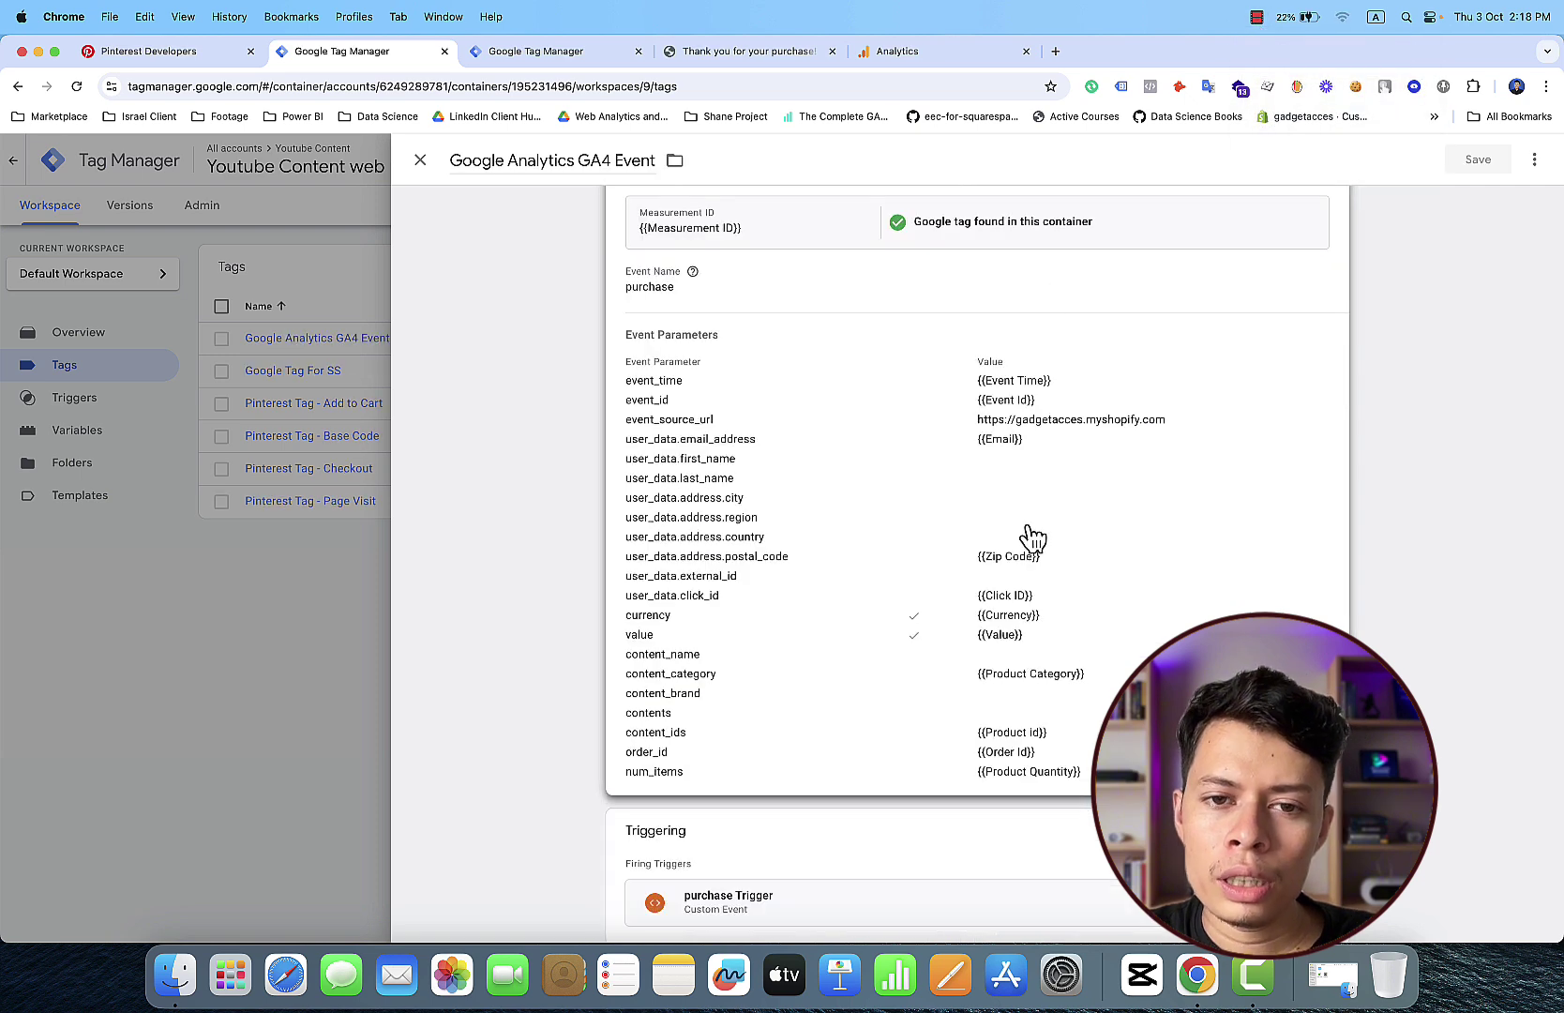
# Step: Open the GA4 event tag's parameters for editing and check the user_data keys in the purchase event's data layer on the store page
pyautogui.click(1030, 531)
pyautogui.scroll(-4, 1026, 524)
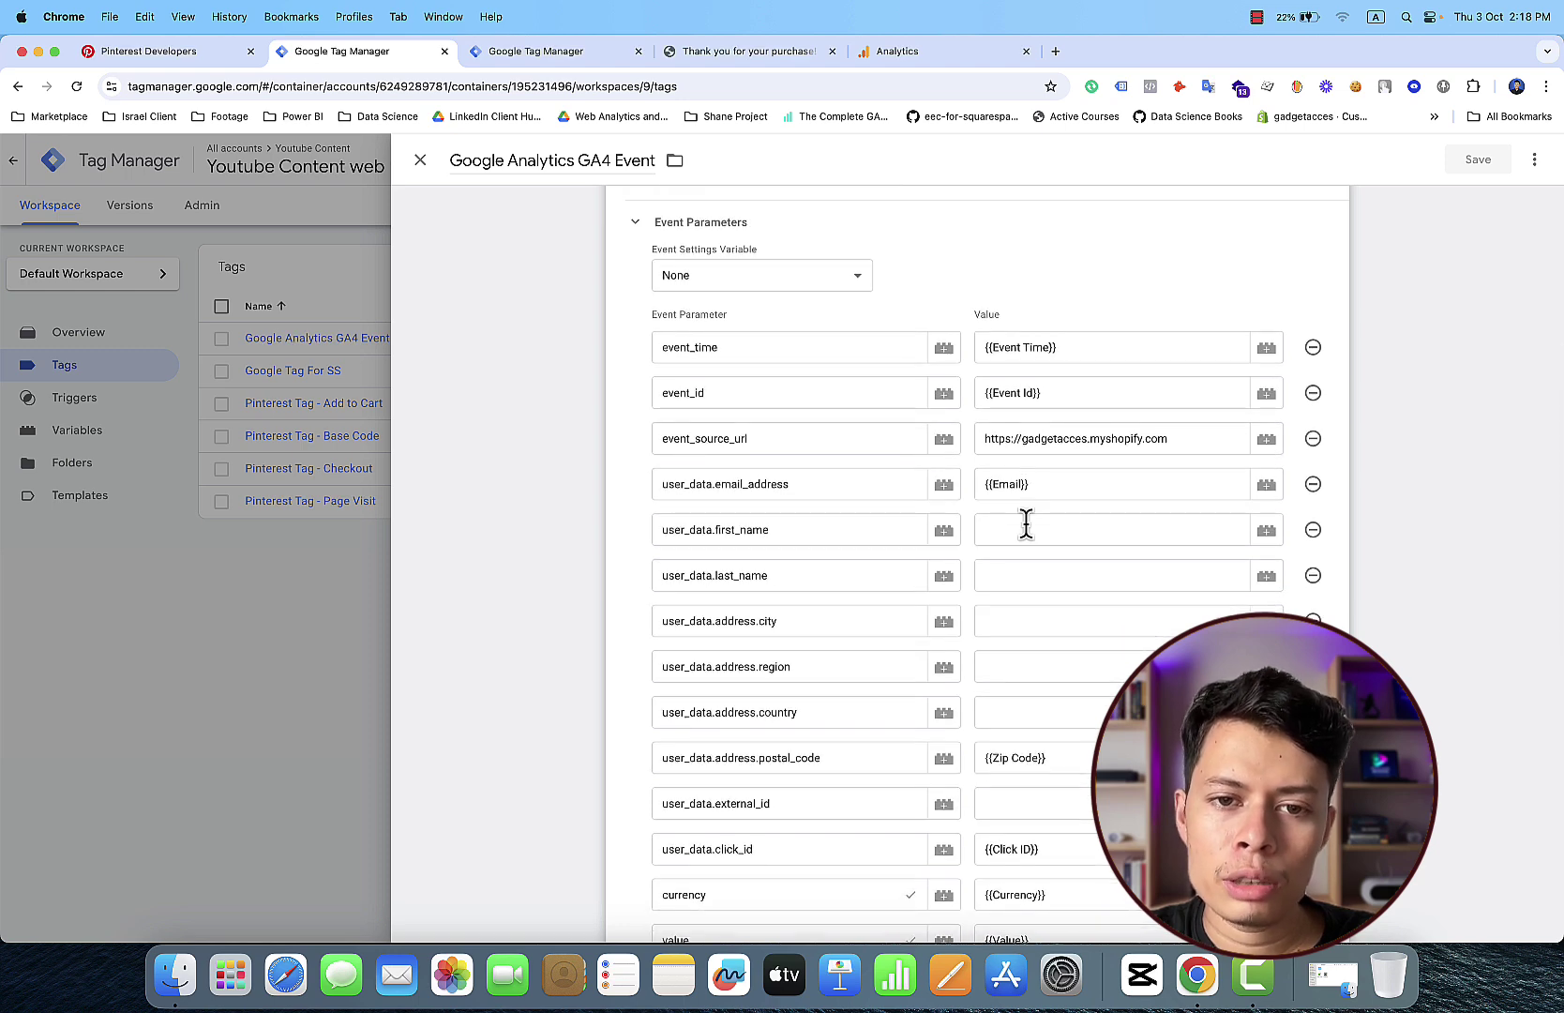
pyautogui.click(709, 50)
pyautogui.scroll(-10, 347, 428)
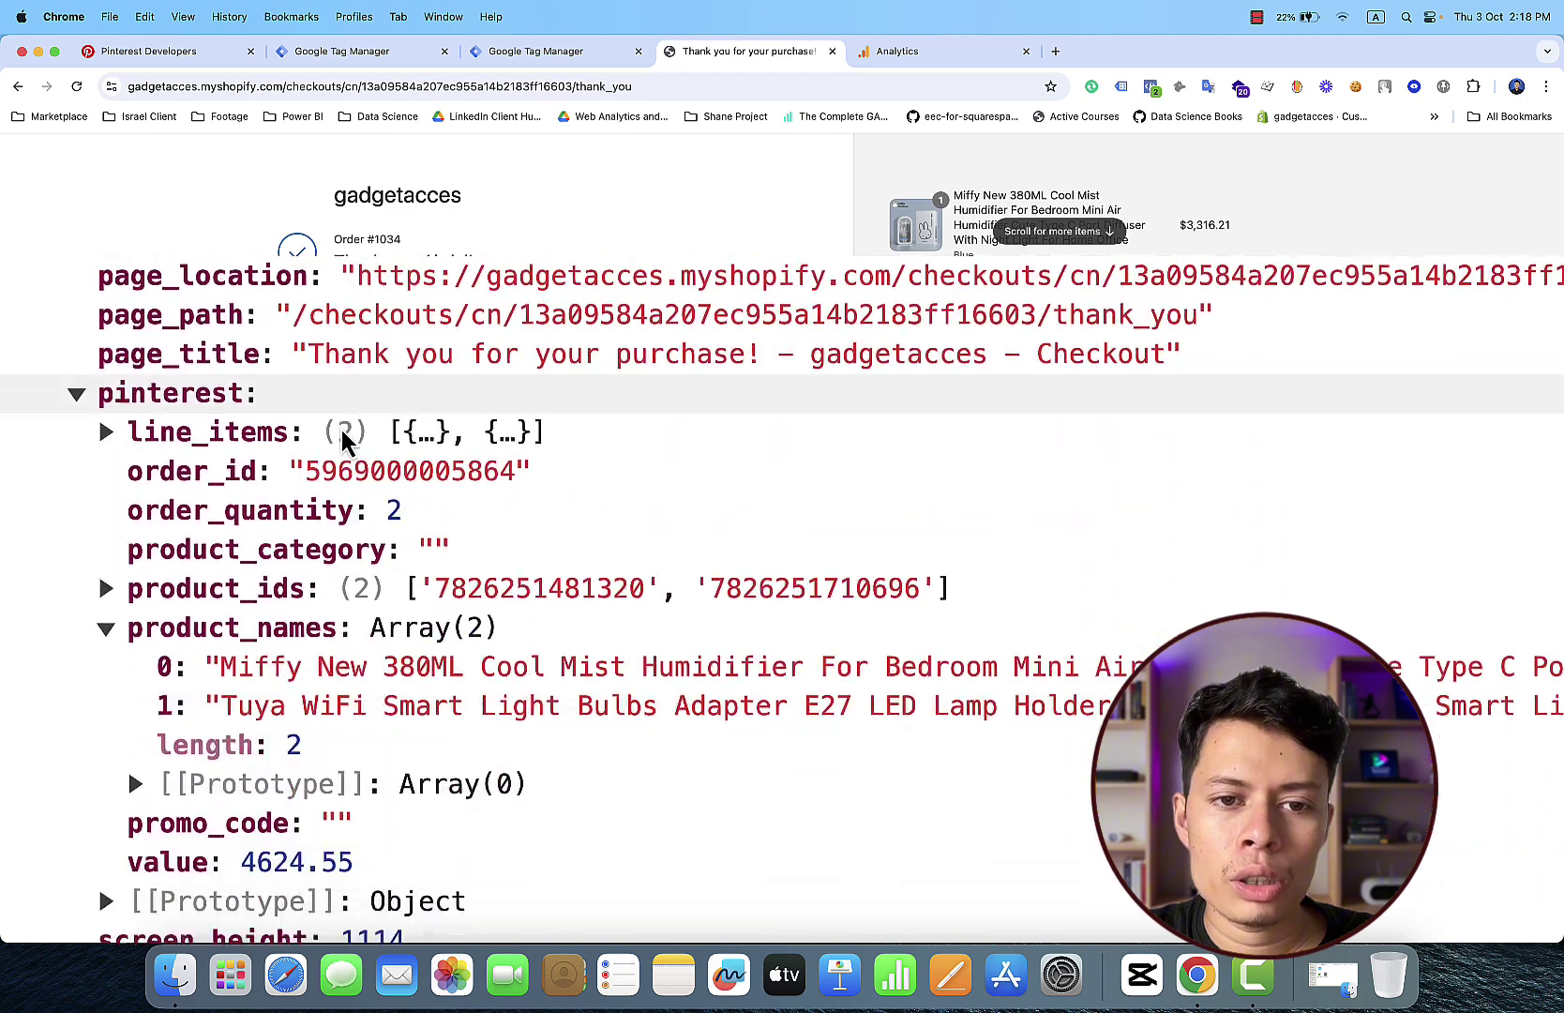
pyautogui.scroll(-10, 347, 441)
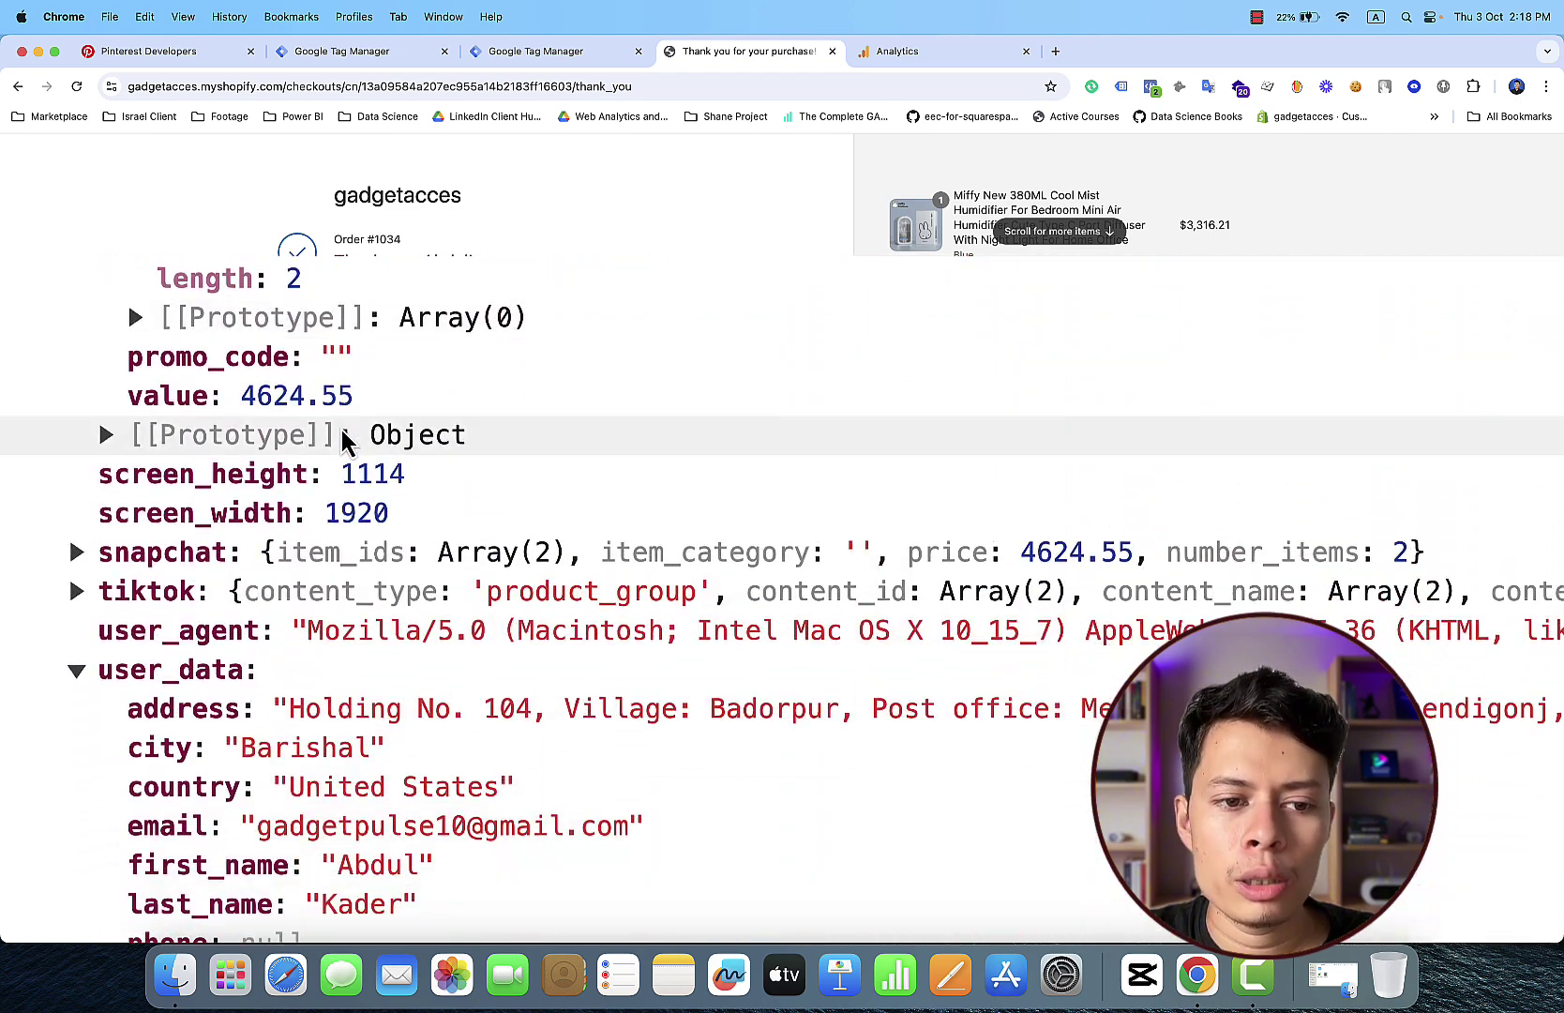
pyautogui.scroll(4, 342, 440)
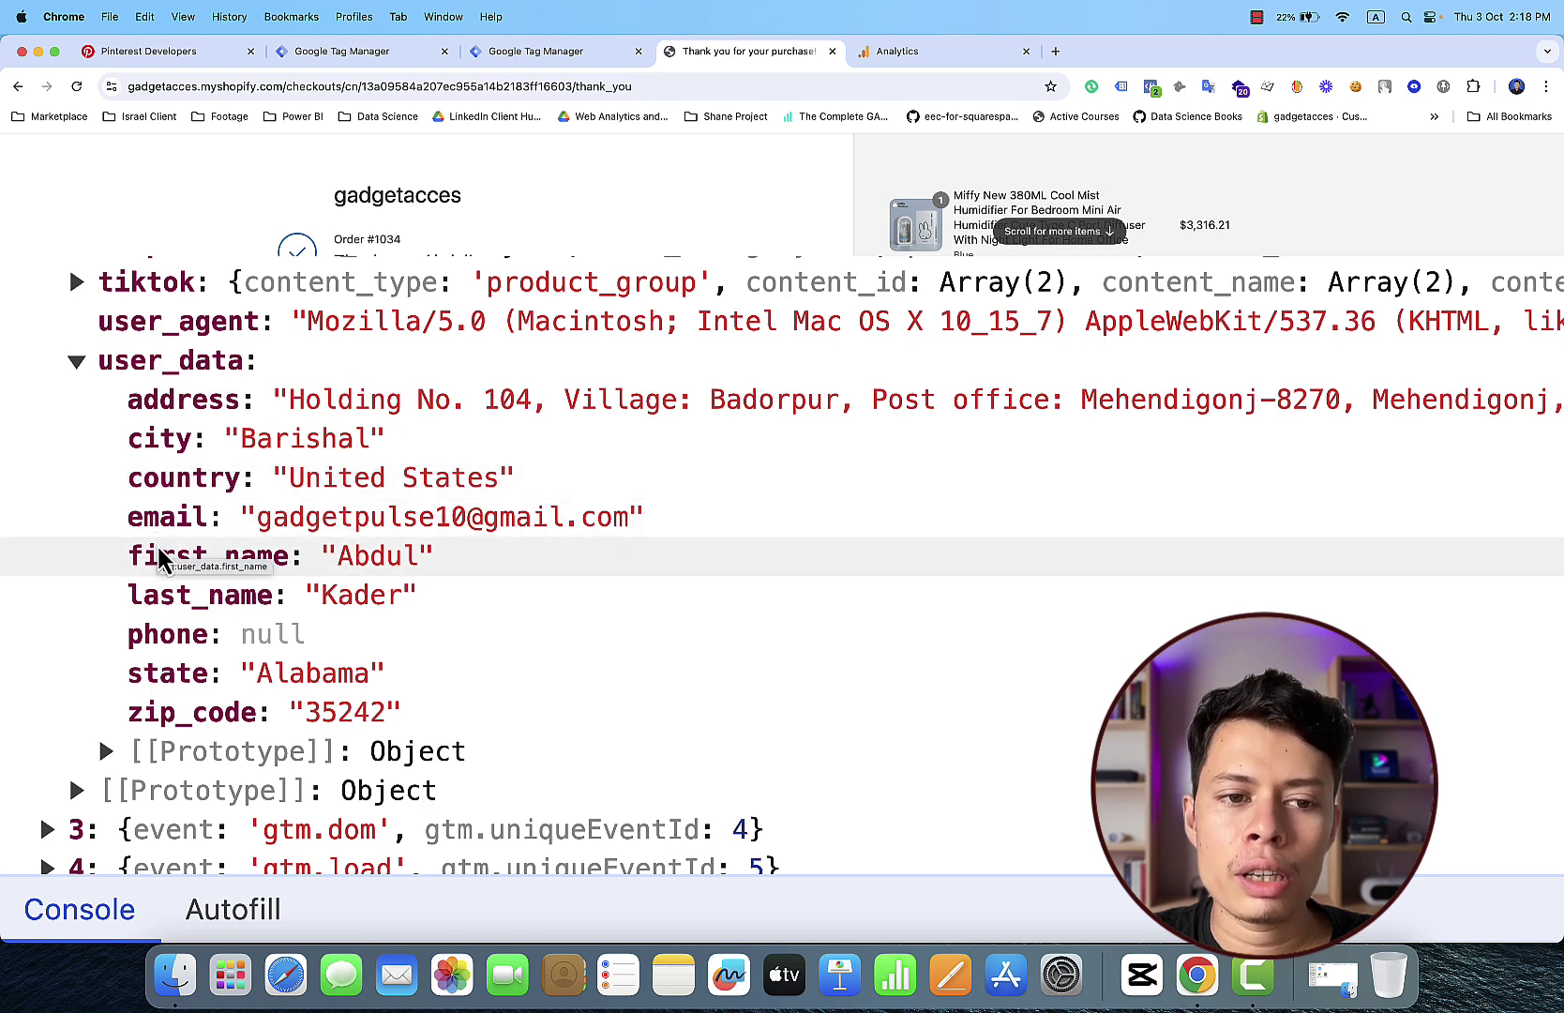
# Step: Back in the tag, assign the first_name and last_name variables to user_data.first_name and user_data.last_name
pyautogui.click(413, 60)
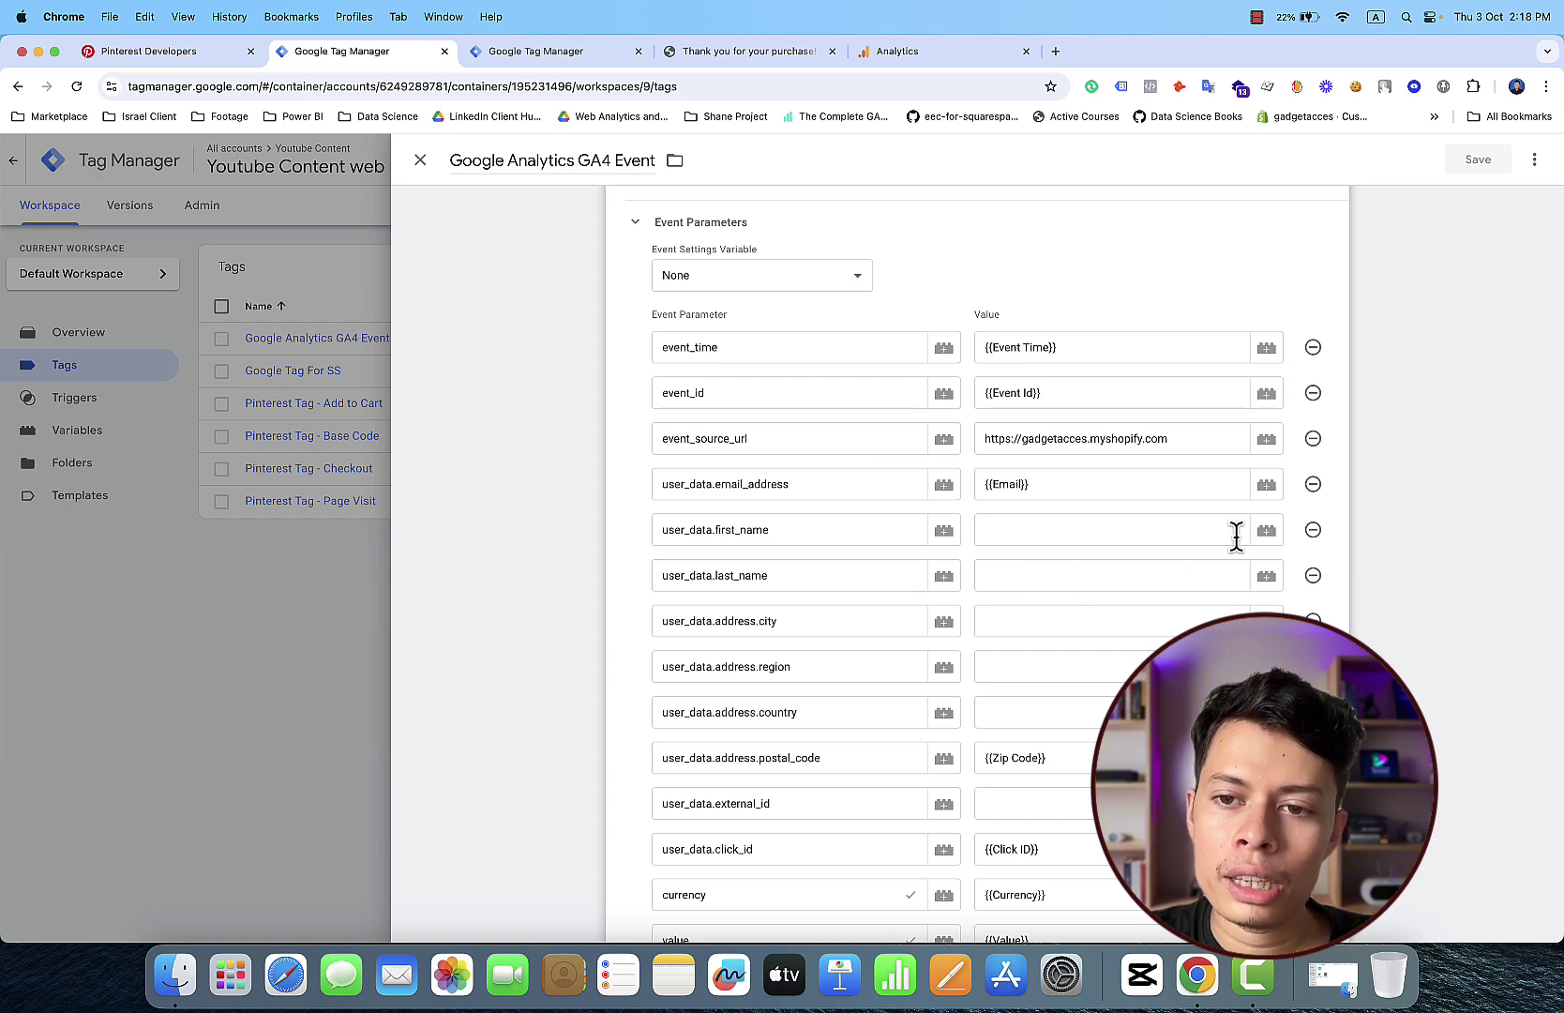
pyautogui.click(1266, 531)
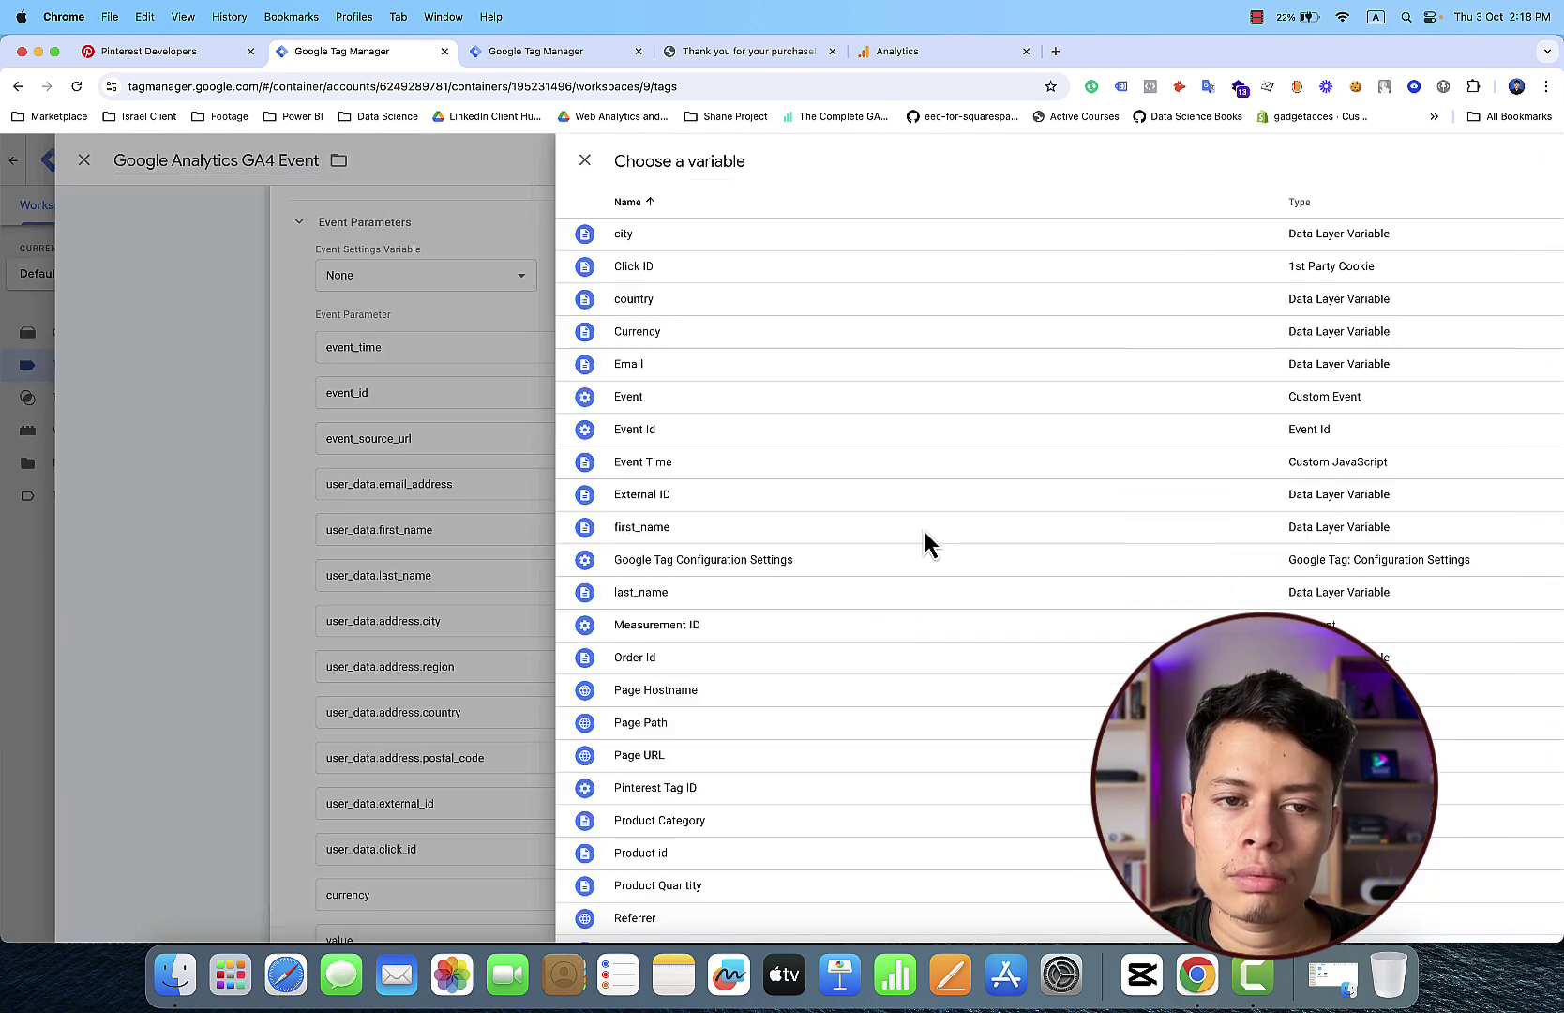
pyautogui.click(922, 533)
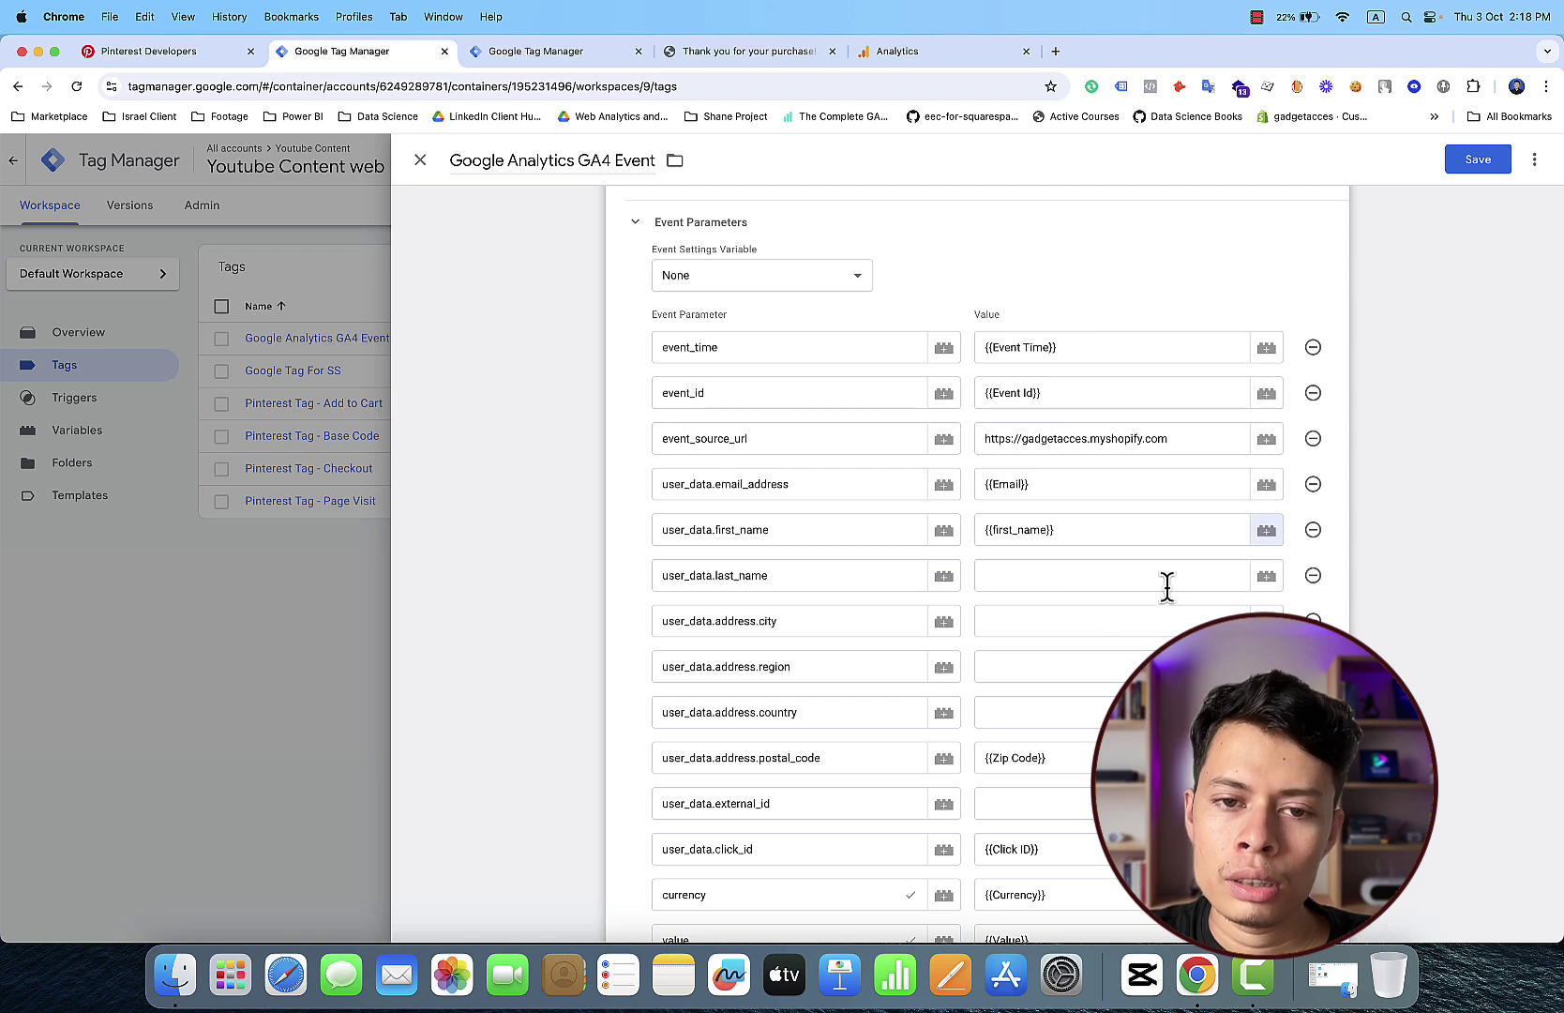
pyautogui.click(1267, 576)
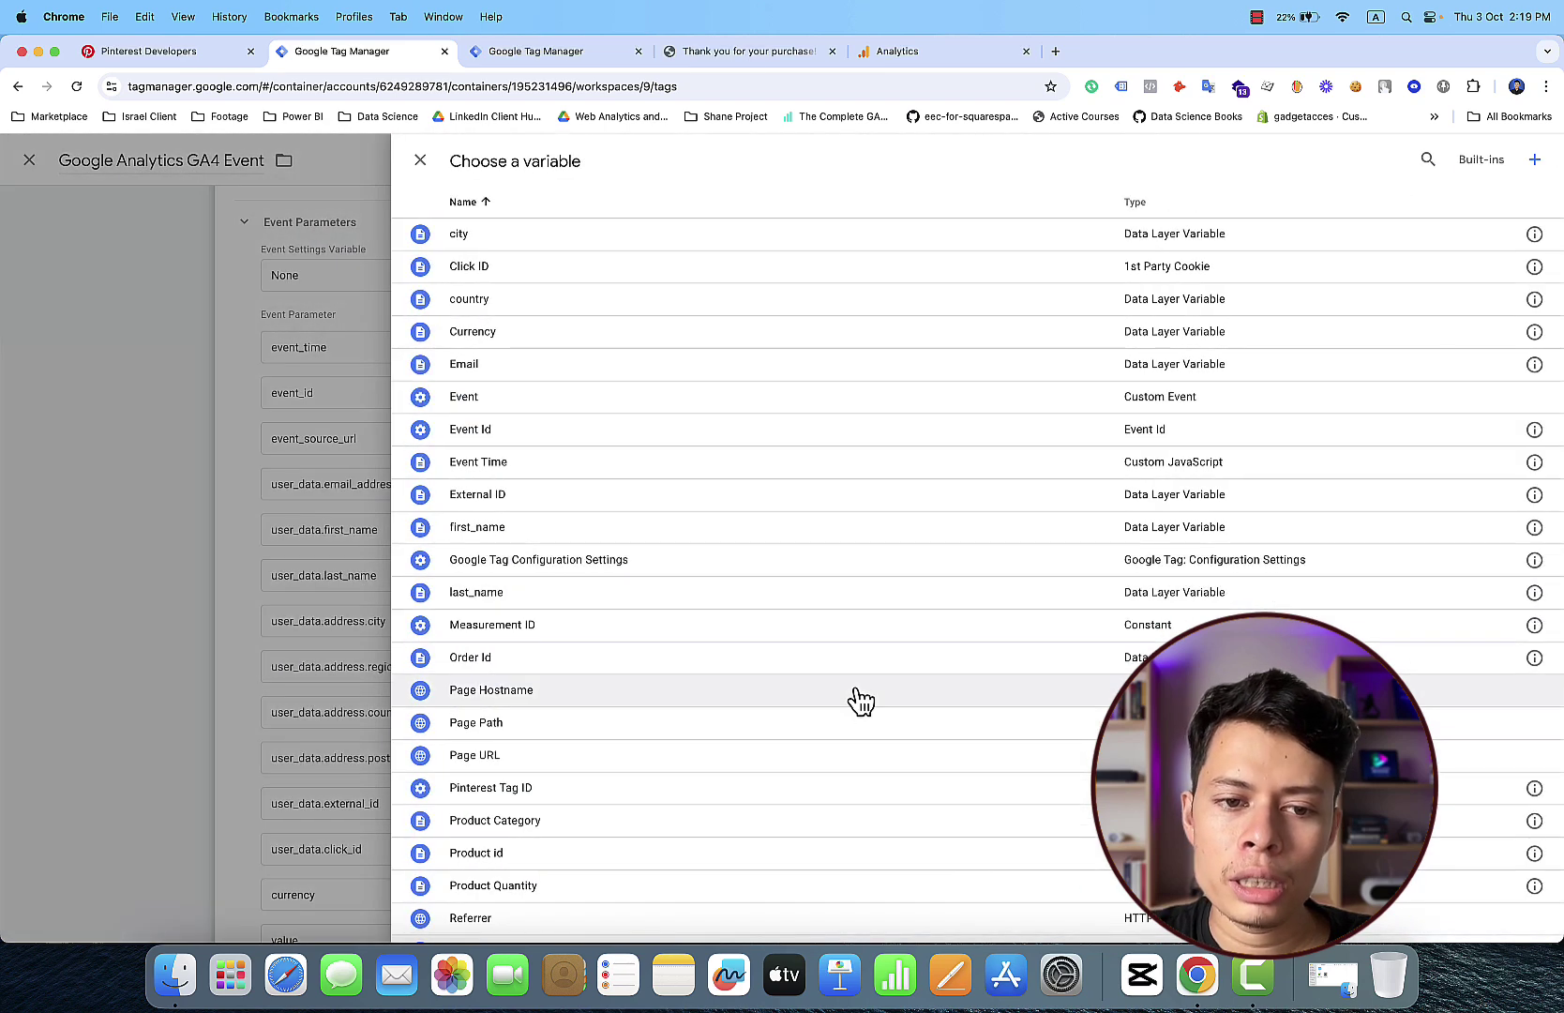
pyautogui.scroll(-2, 870, 530)
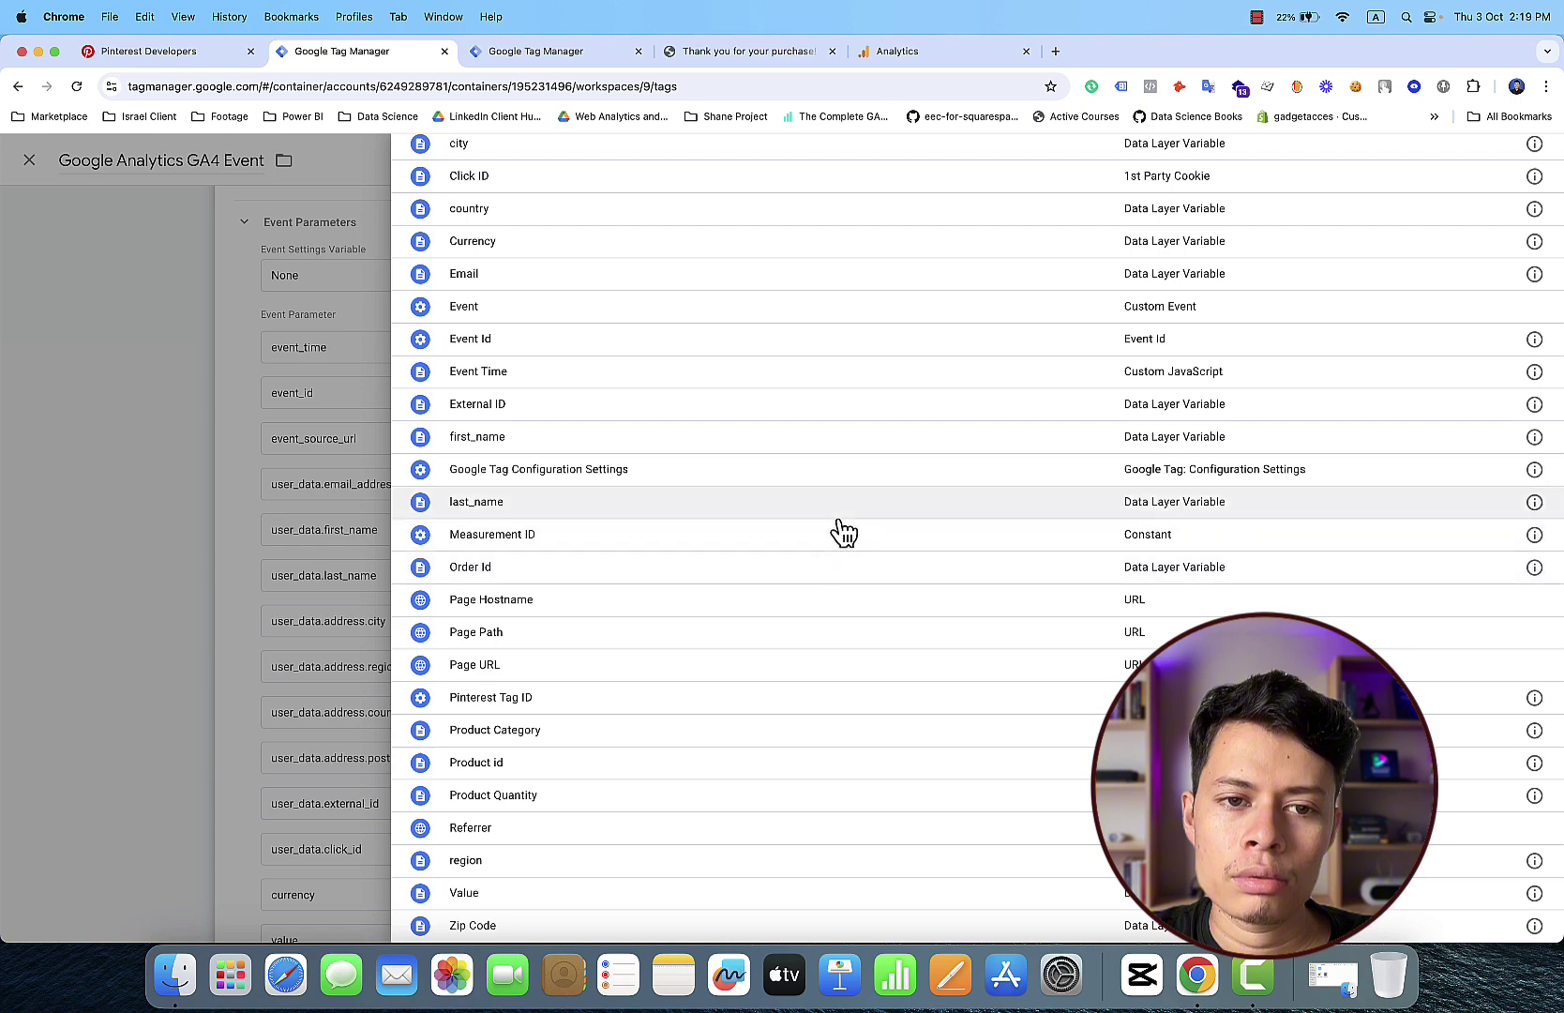
pyautogui.click(838, 503)
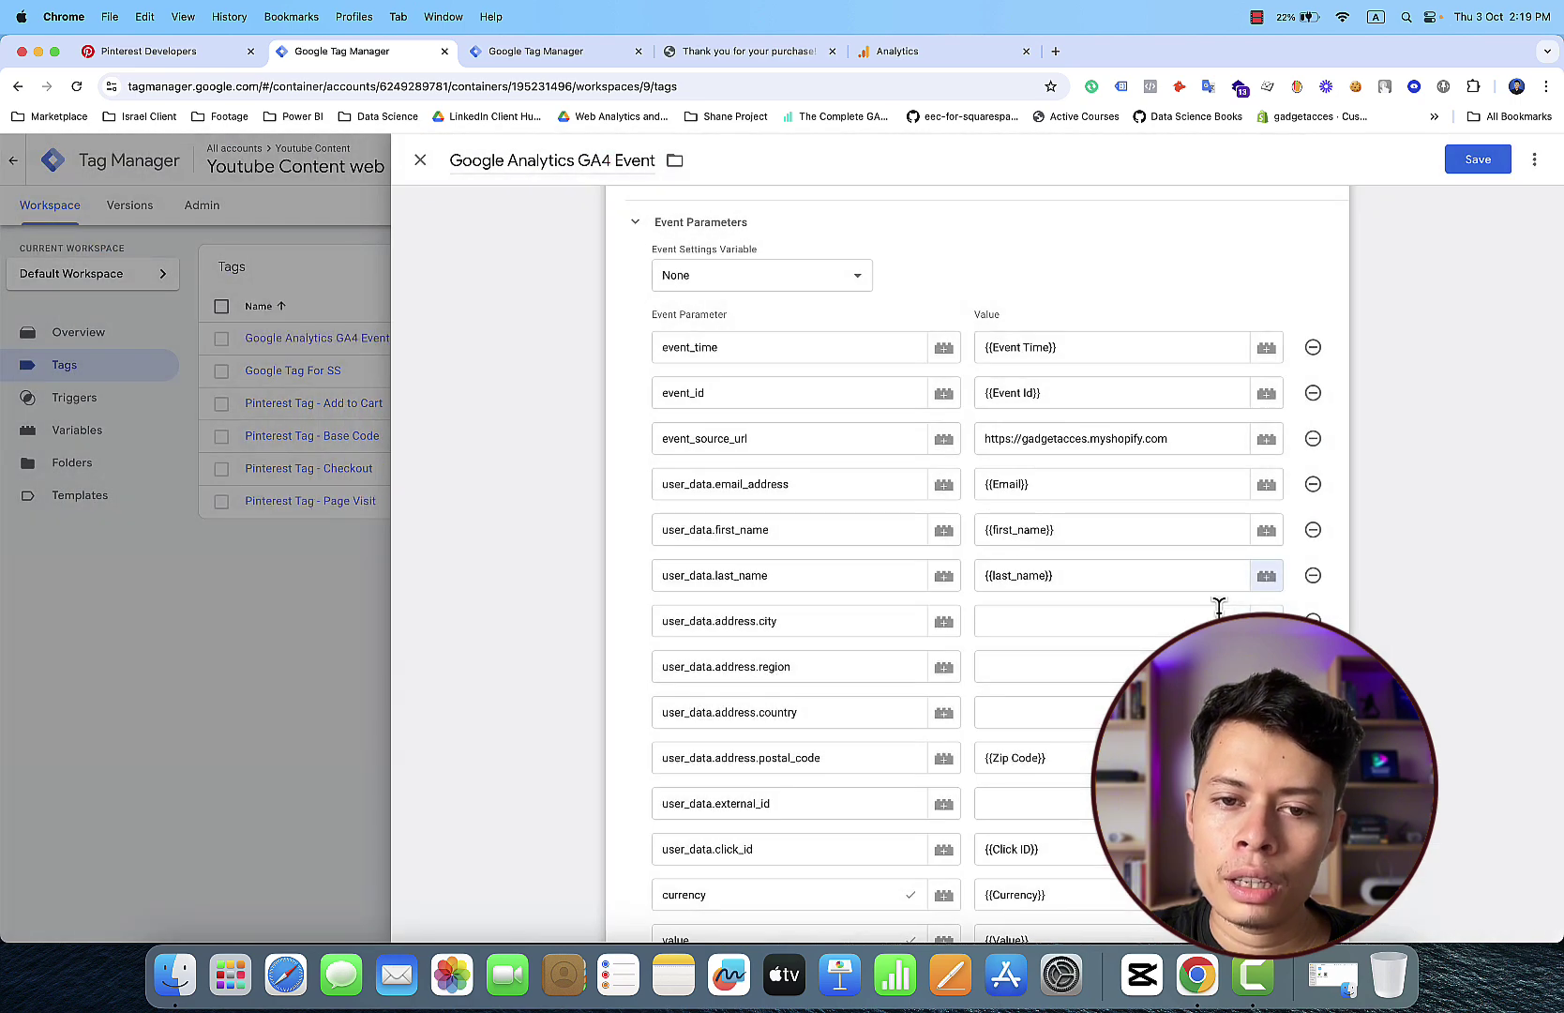
# Step: Assign the city, region and country variables to the matching user_data.address parameters
pyautogui.click(1266, 622)
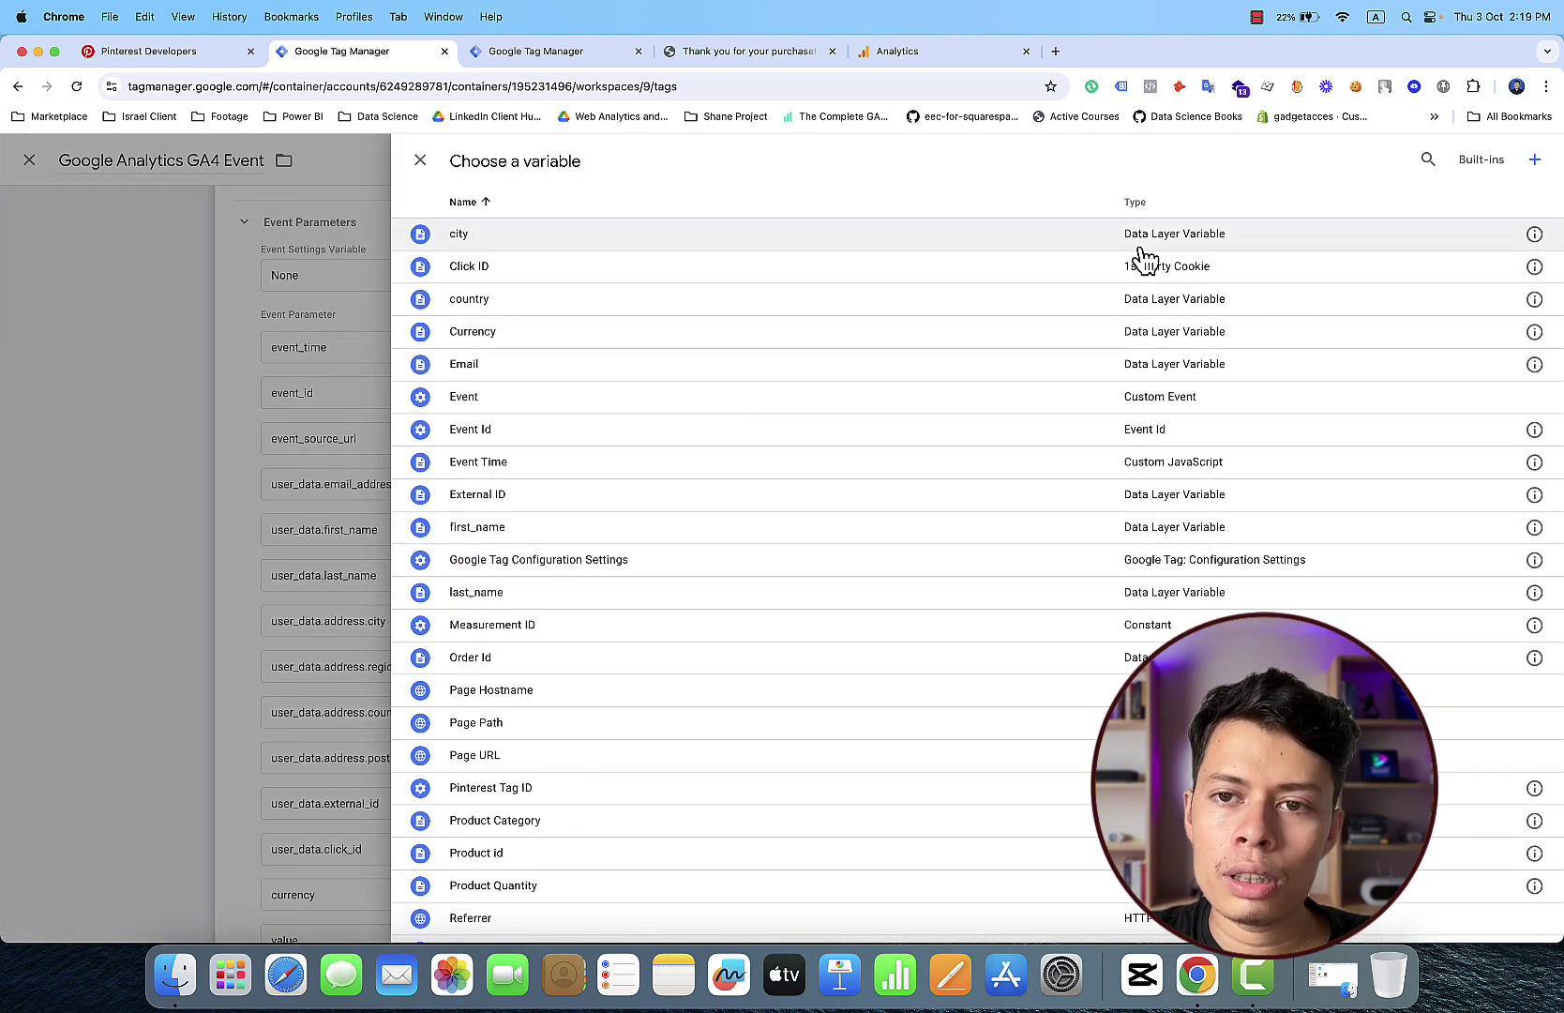
pyautogui.click(1146, 250)
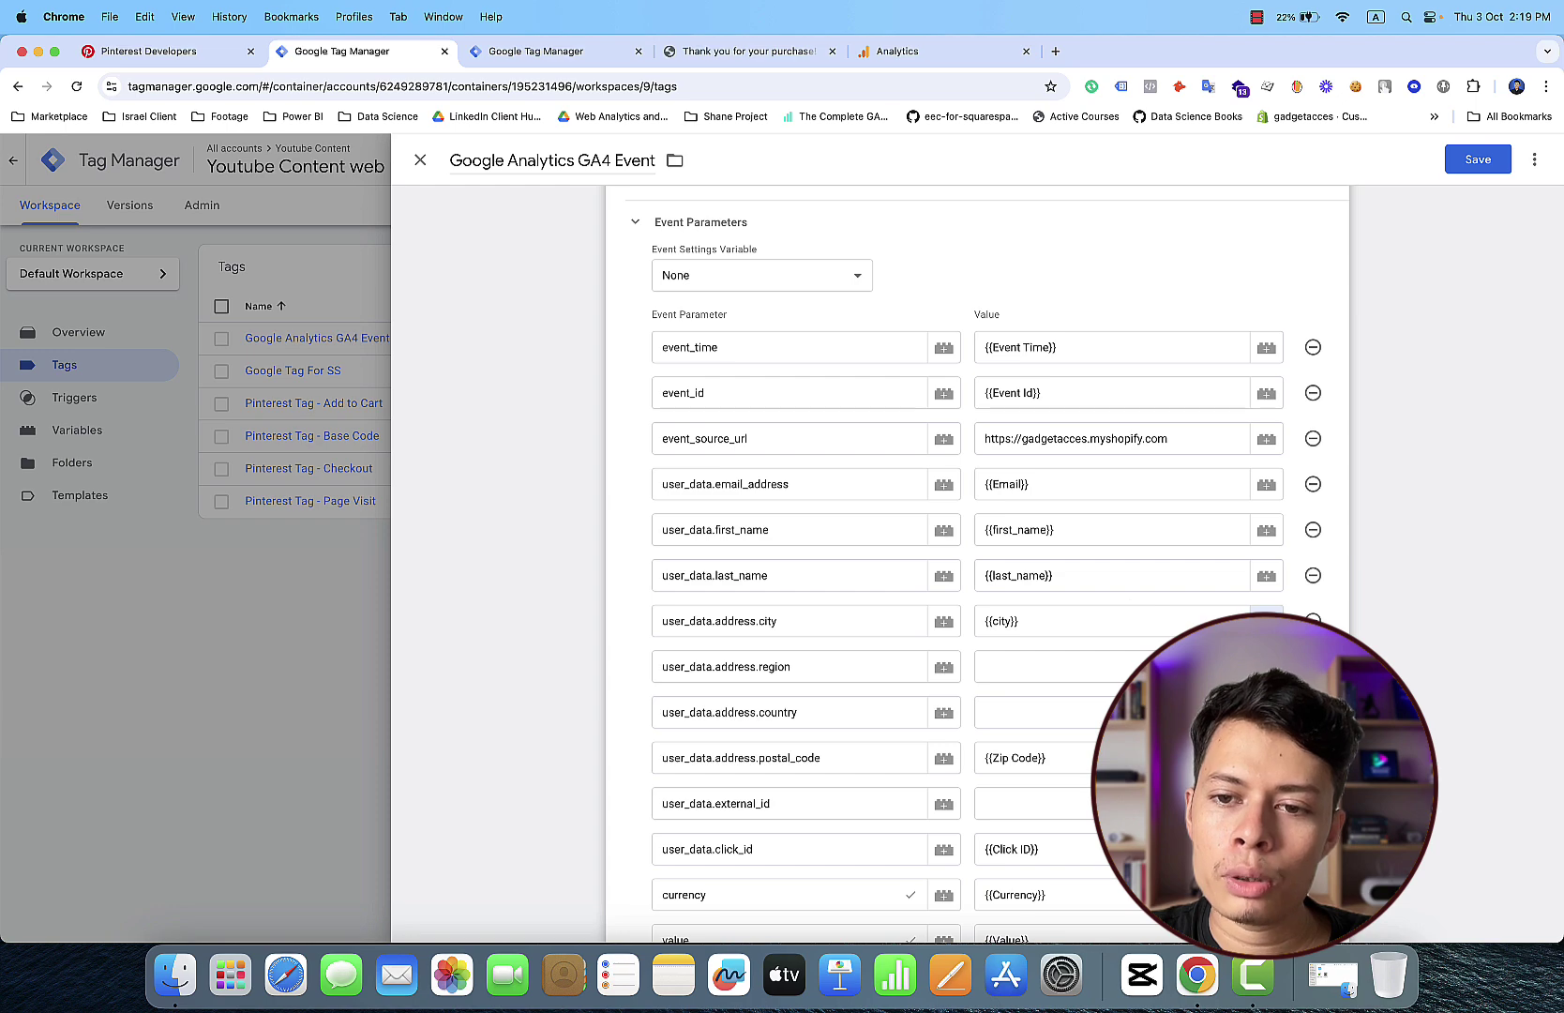
pyautogui.click(1266, 667)
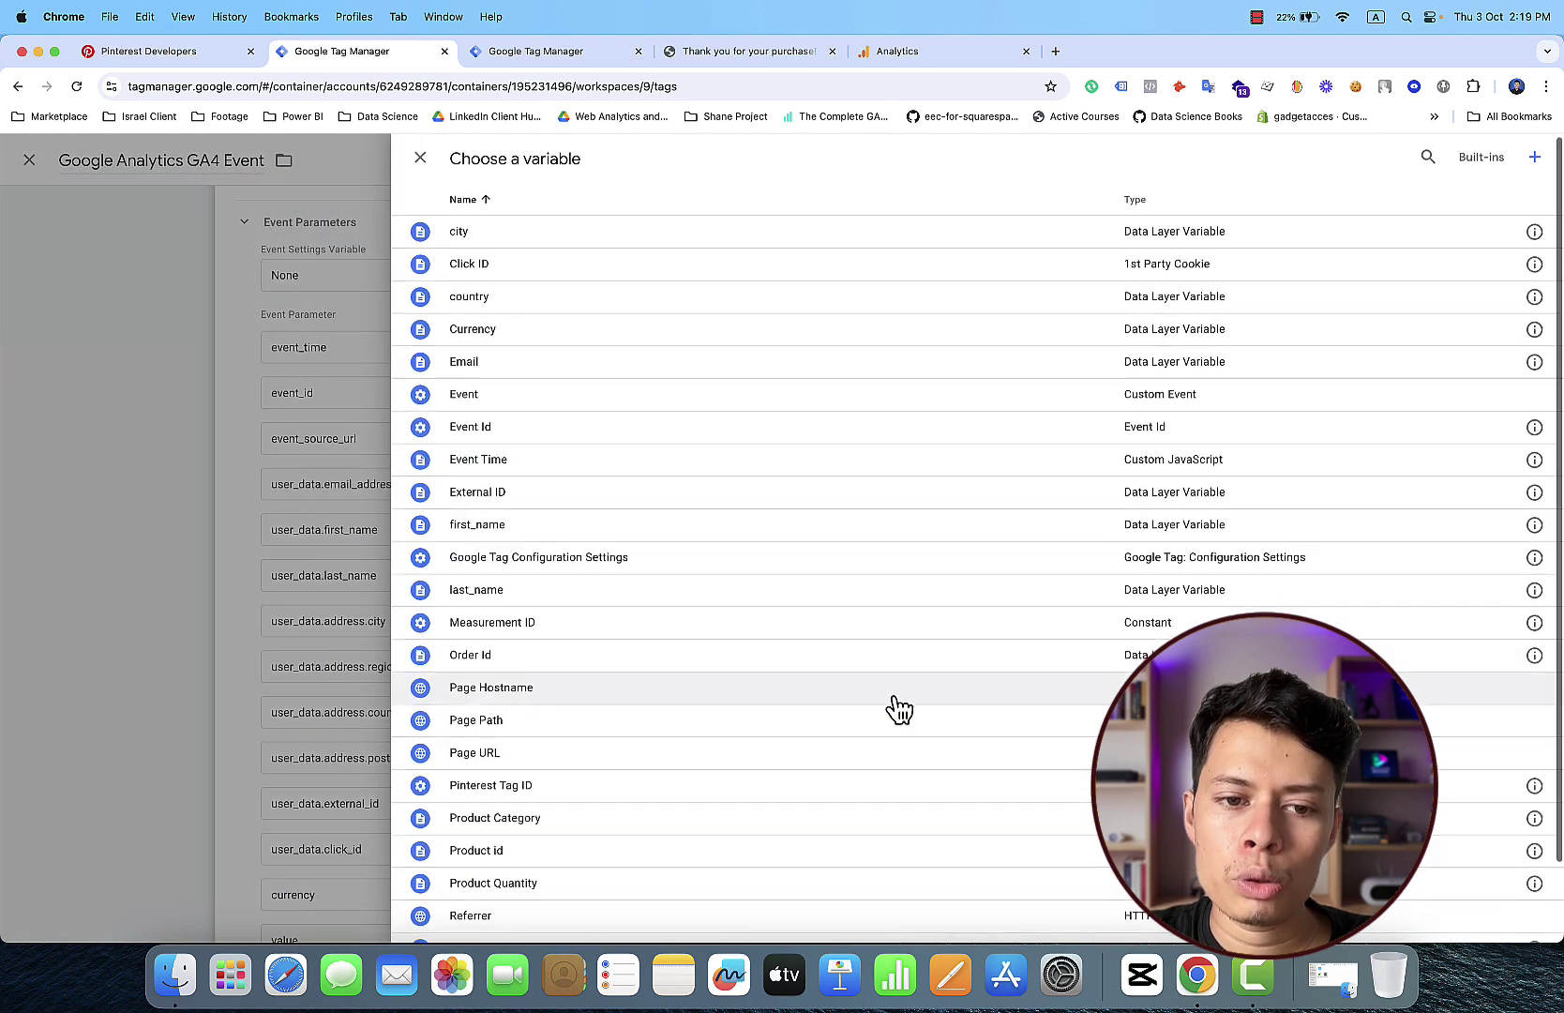
pyautogui.scroll(-2, 898, 708)
pyautogui.click(727, 867)
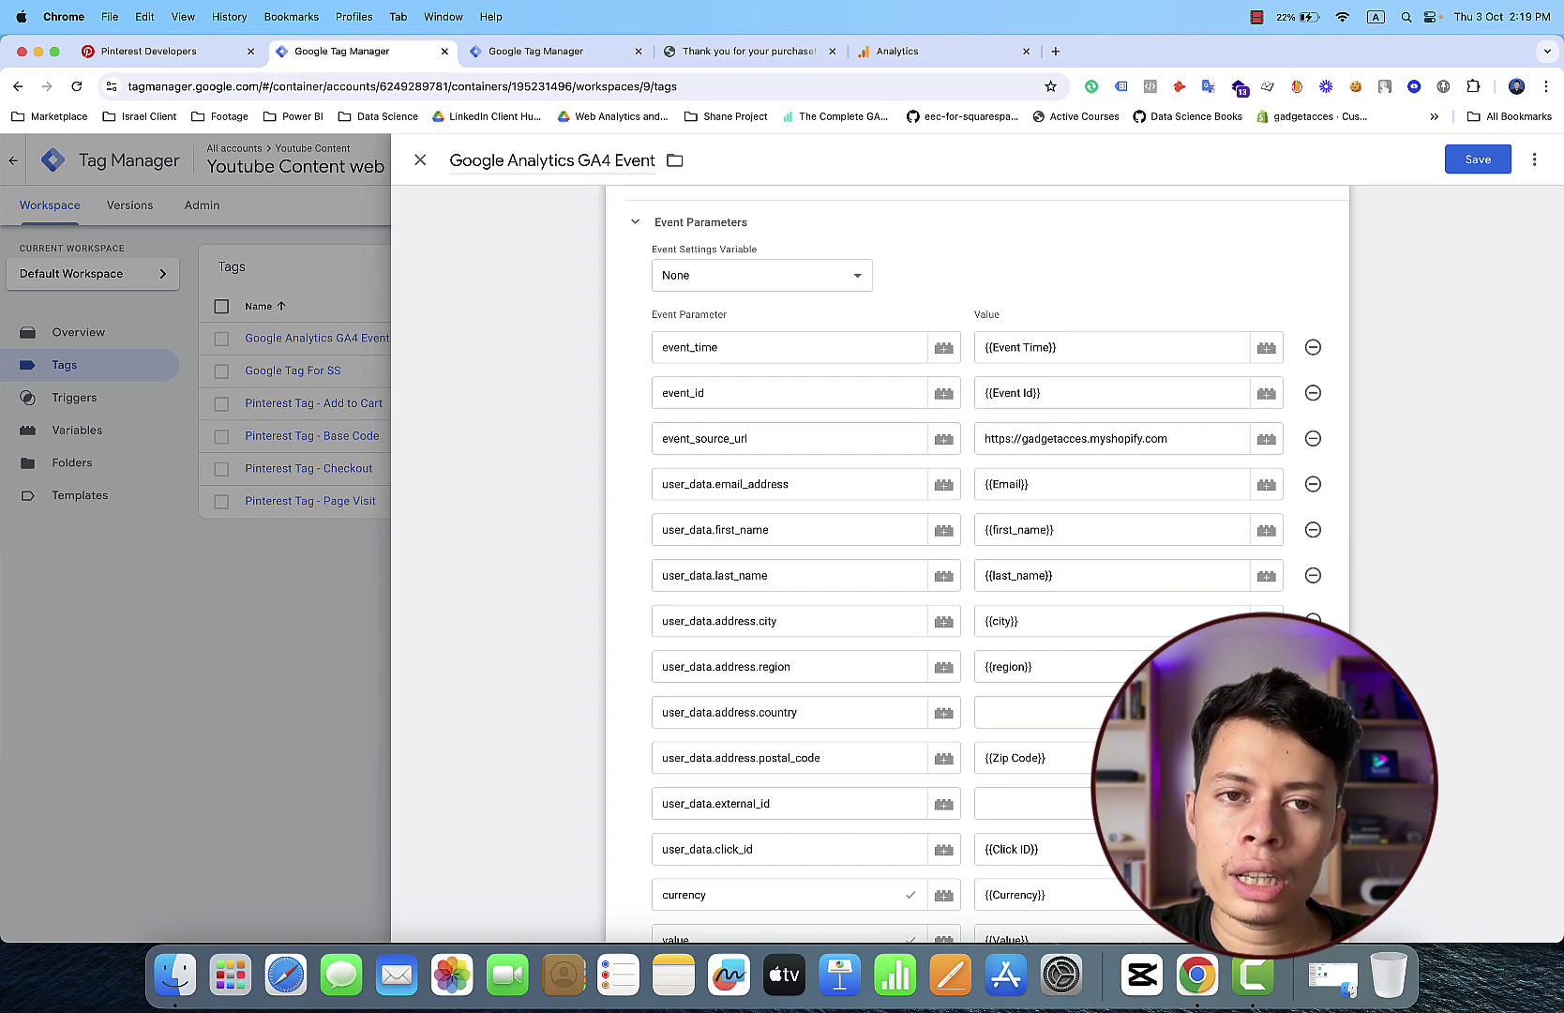
pyautogui.click(1266, 711)
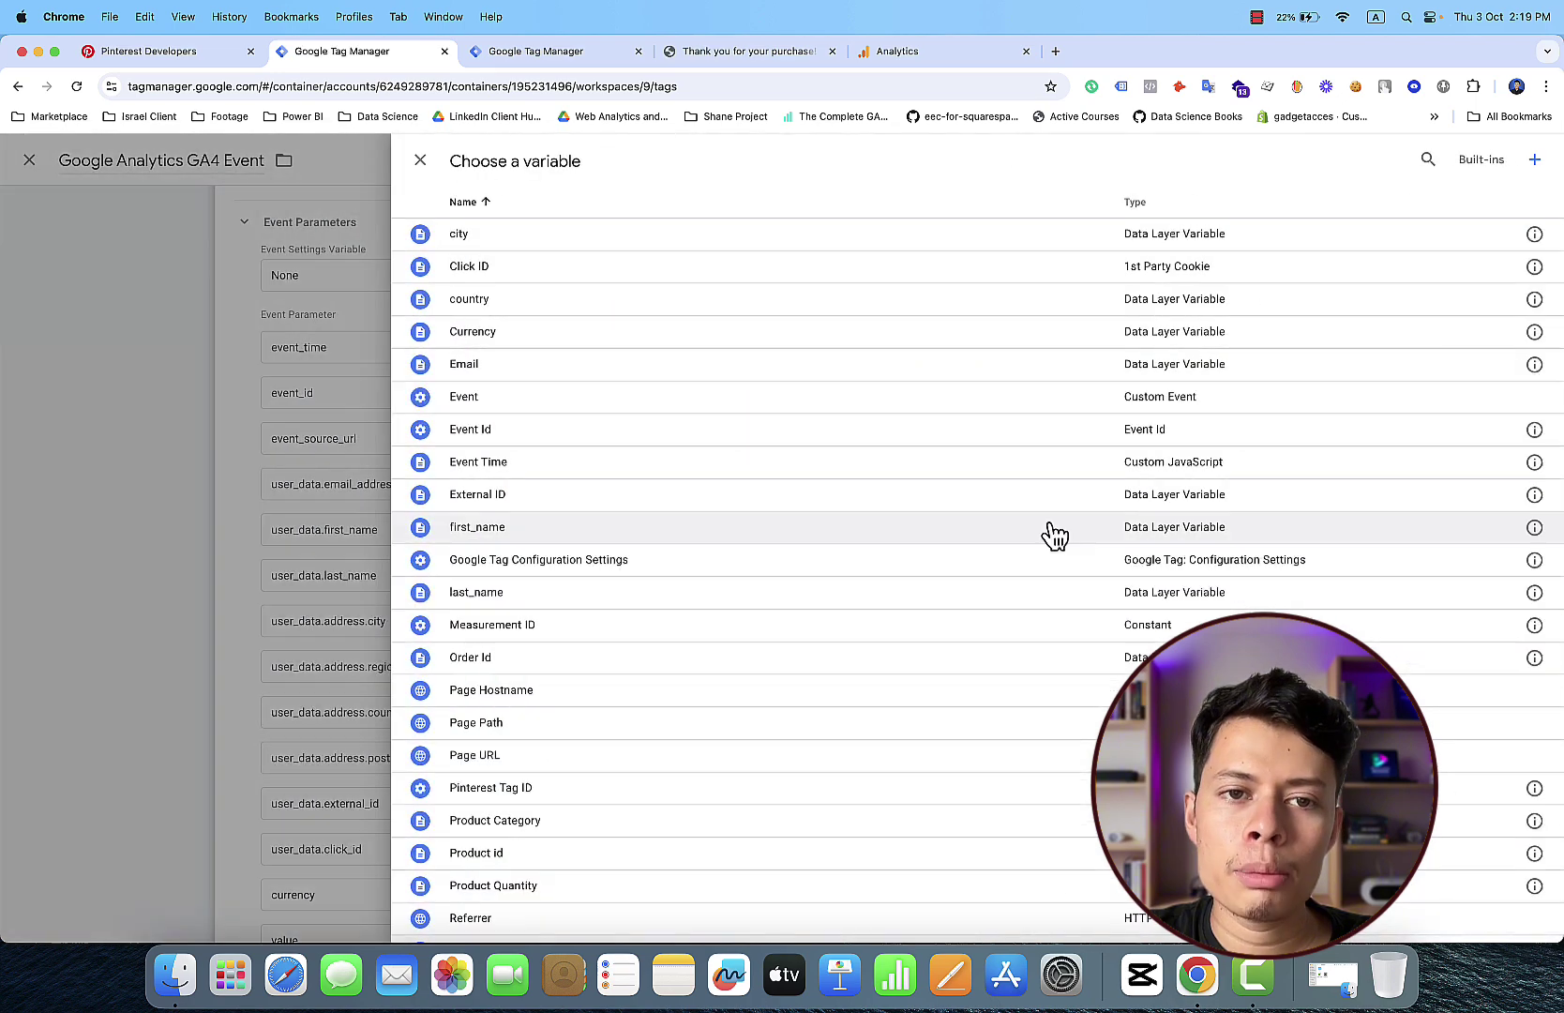
pyautogui.click(1095, 307)
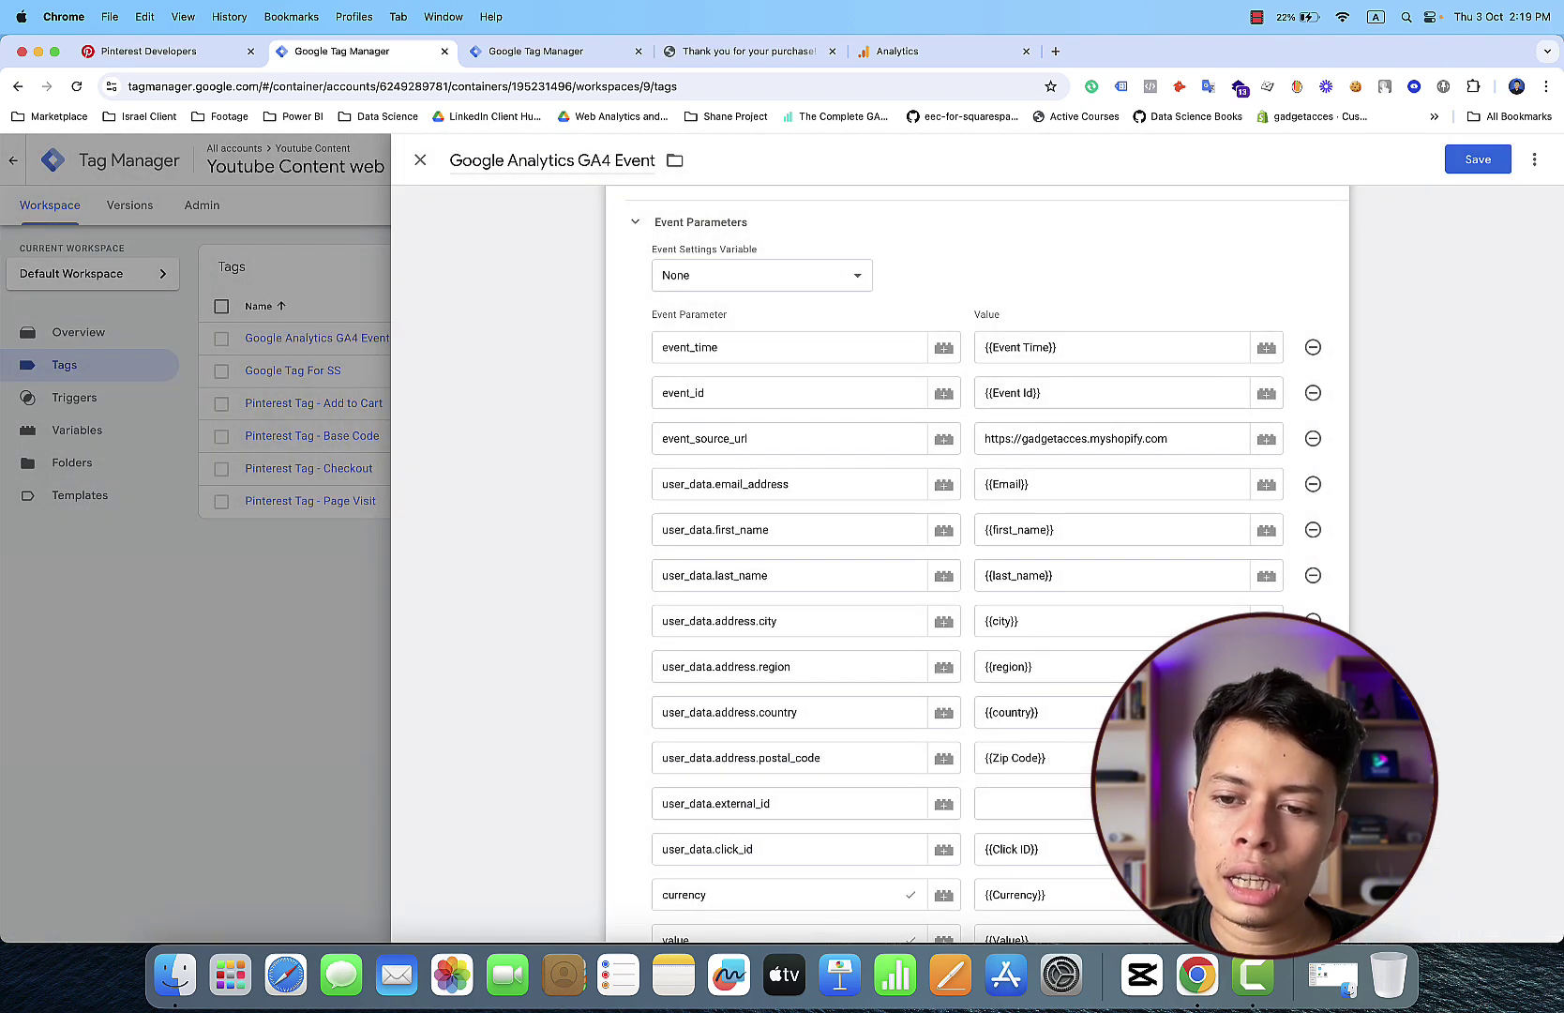
# Step: Assign the External ID variable as the user_data.external_id value
pyautogui.click(1266, 803)
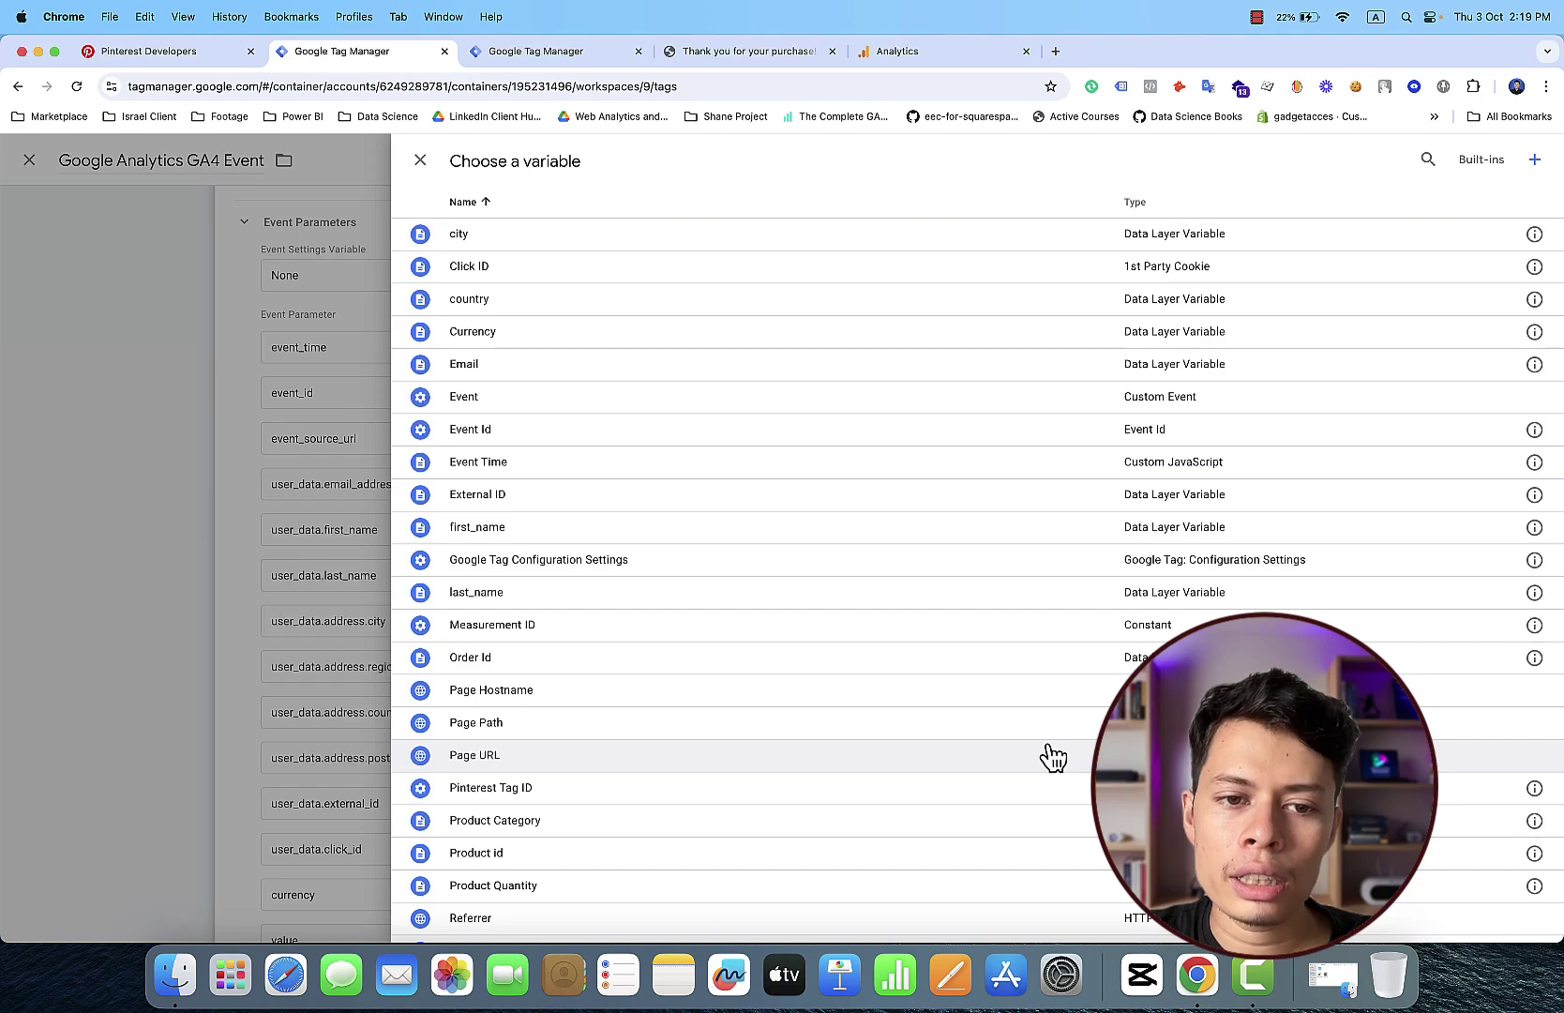
pyautogui.scroll(-1, 1058, 688)
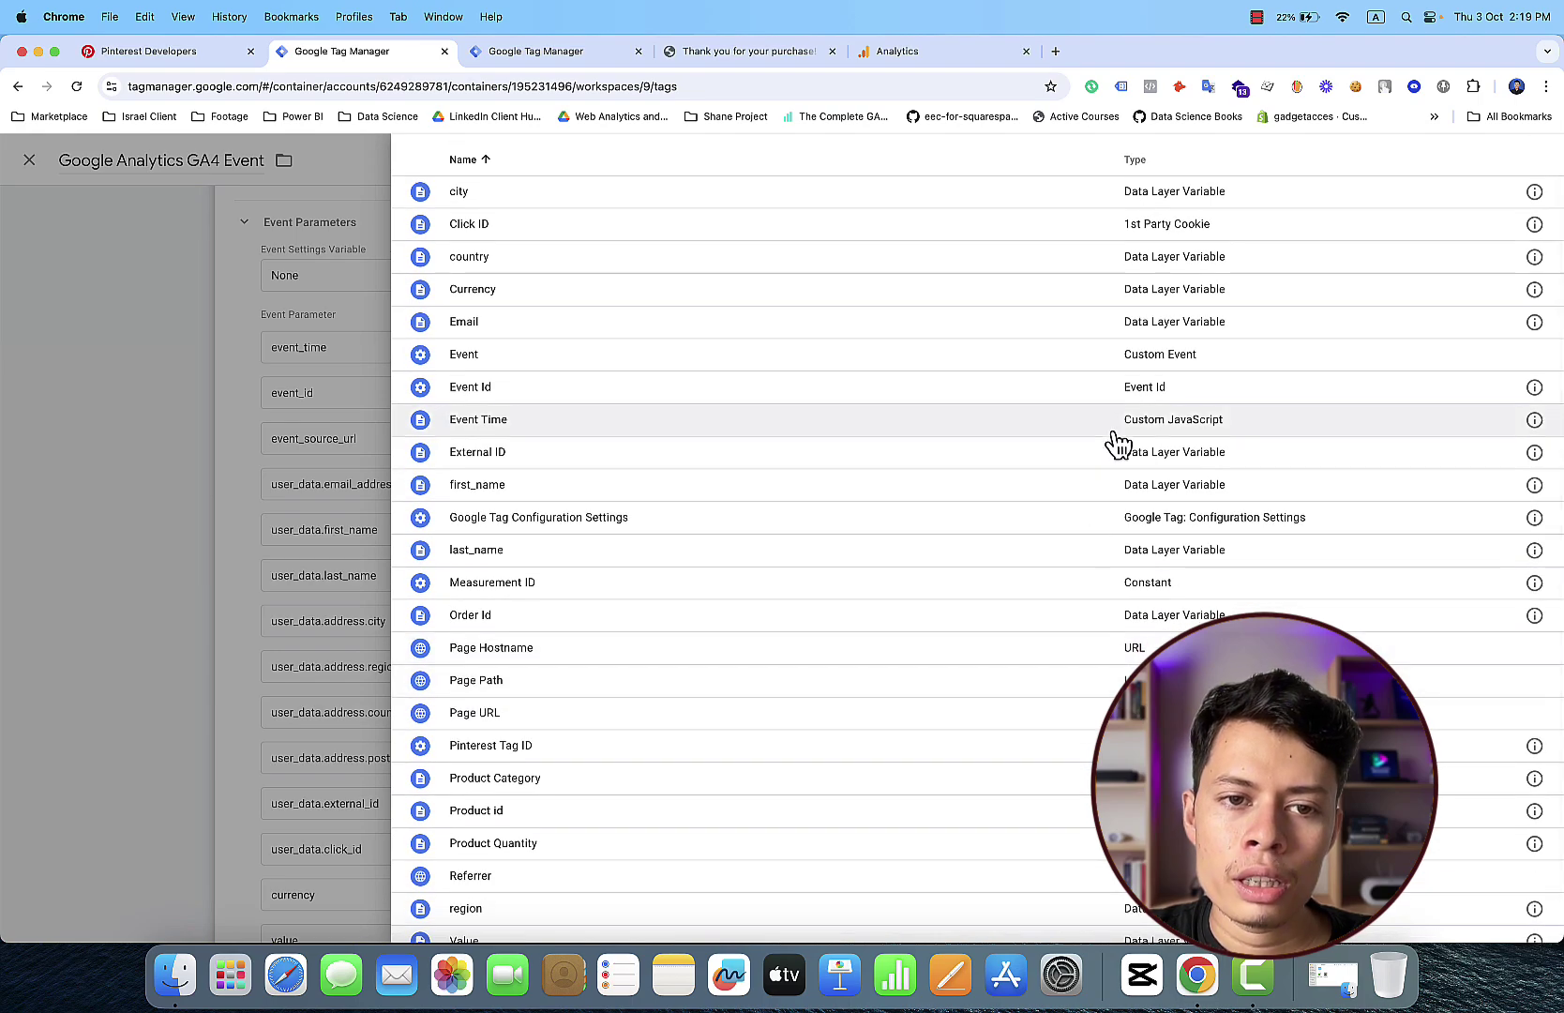
pyautogui.click(1061, 459)
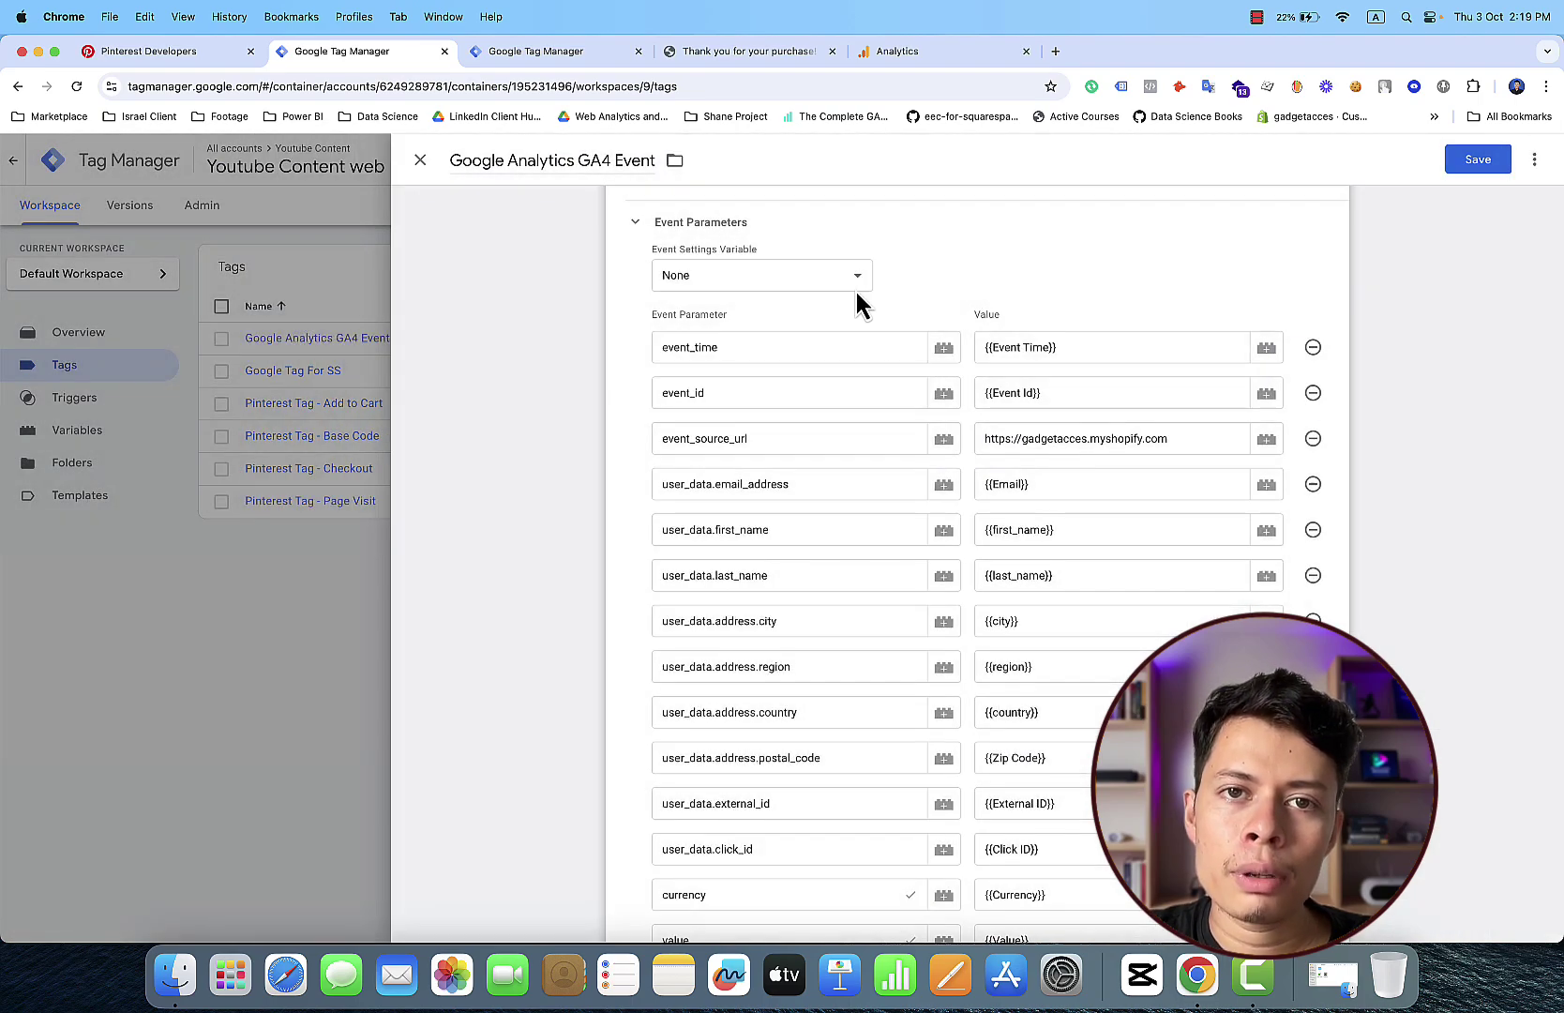
# Step: Examine the client_id key of the purchase event in the store page's data layer, and return to the tag
pyautogui.click(761, 54)
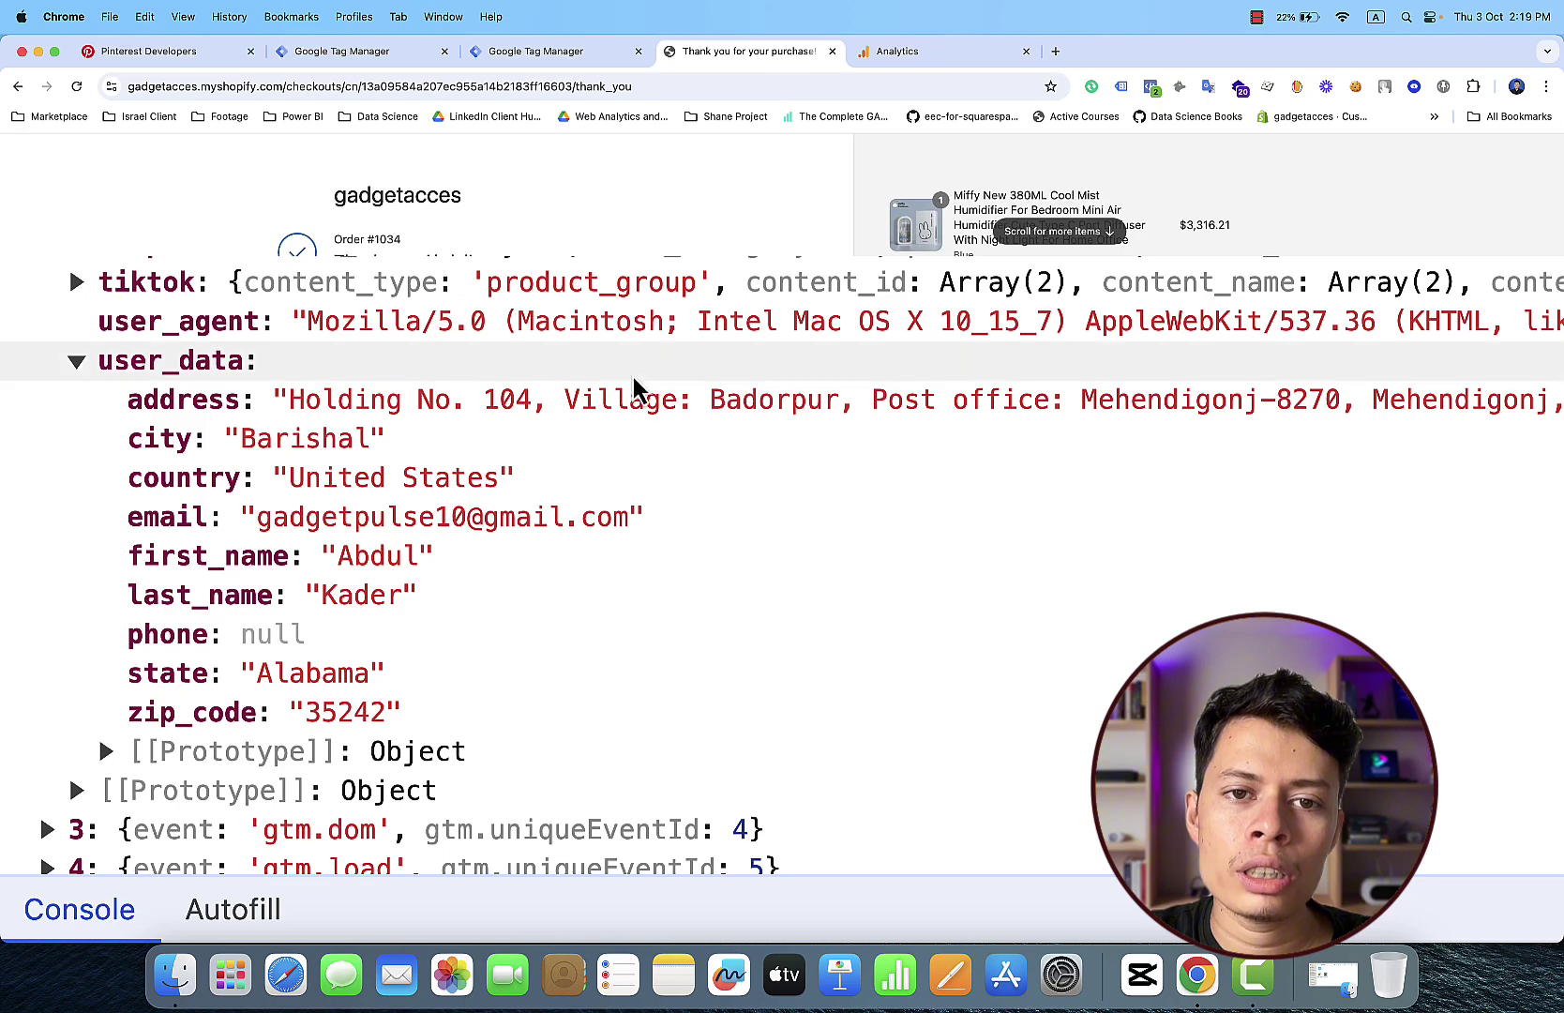
pyautogui.scroll(5, 629, 392)
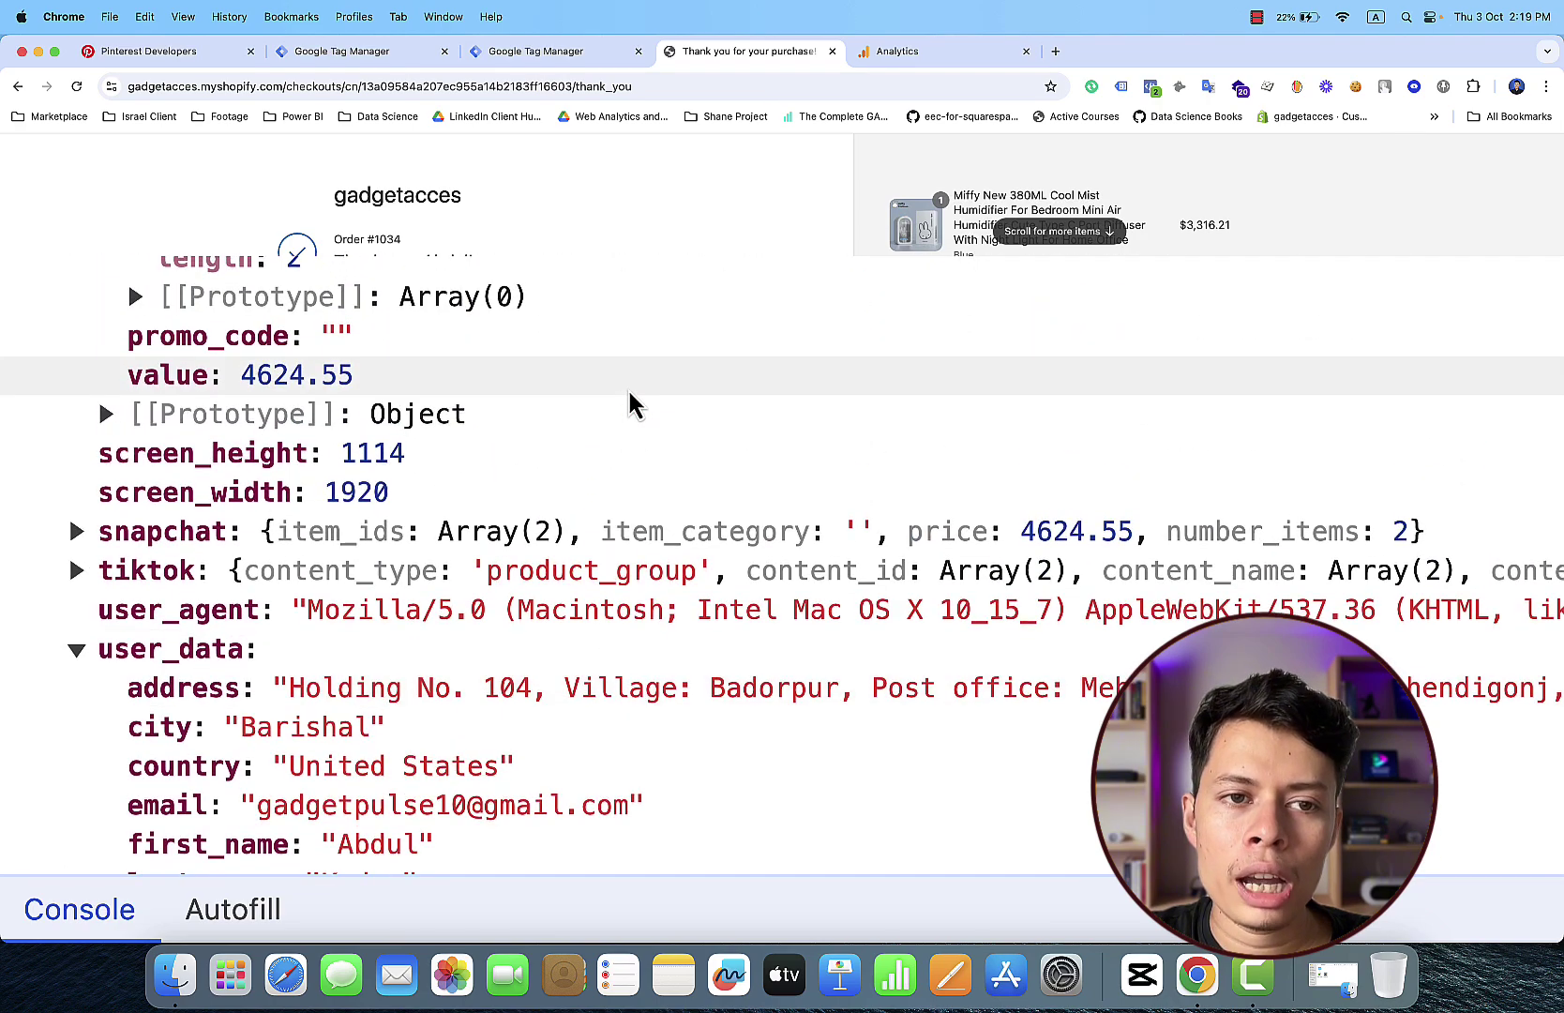
pyautogui.scroll(10, 630, 403)
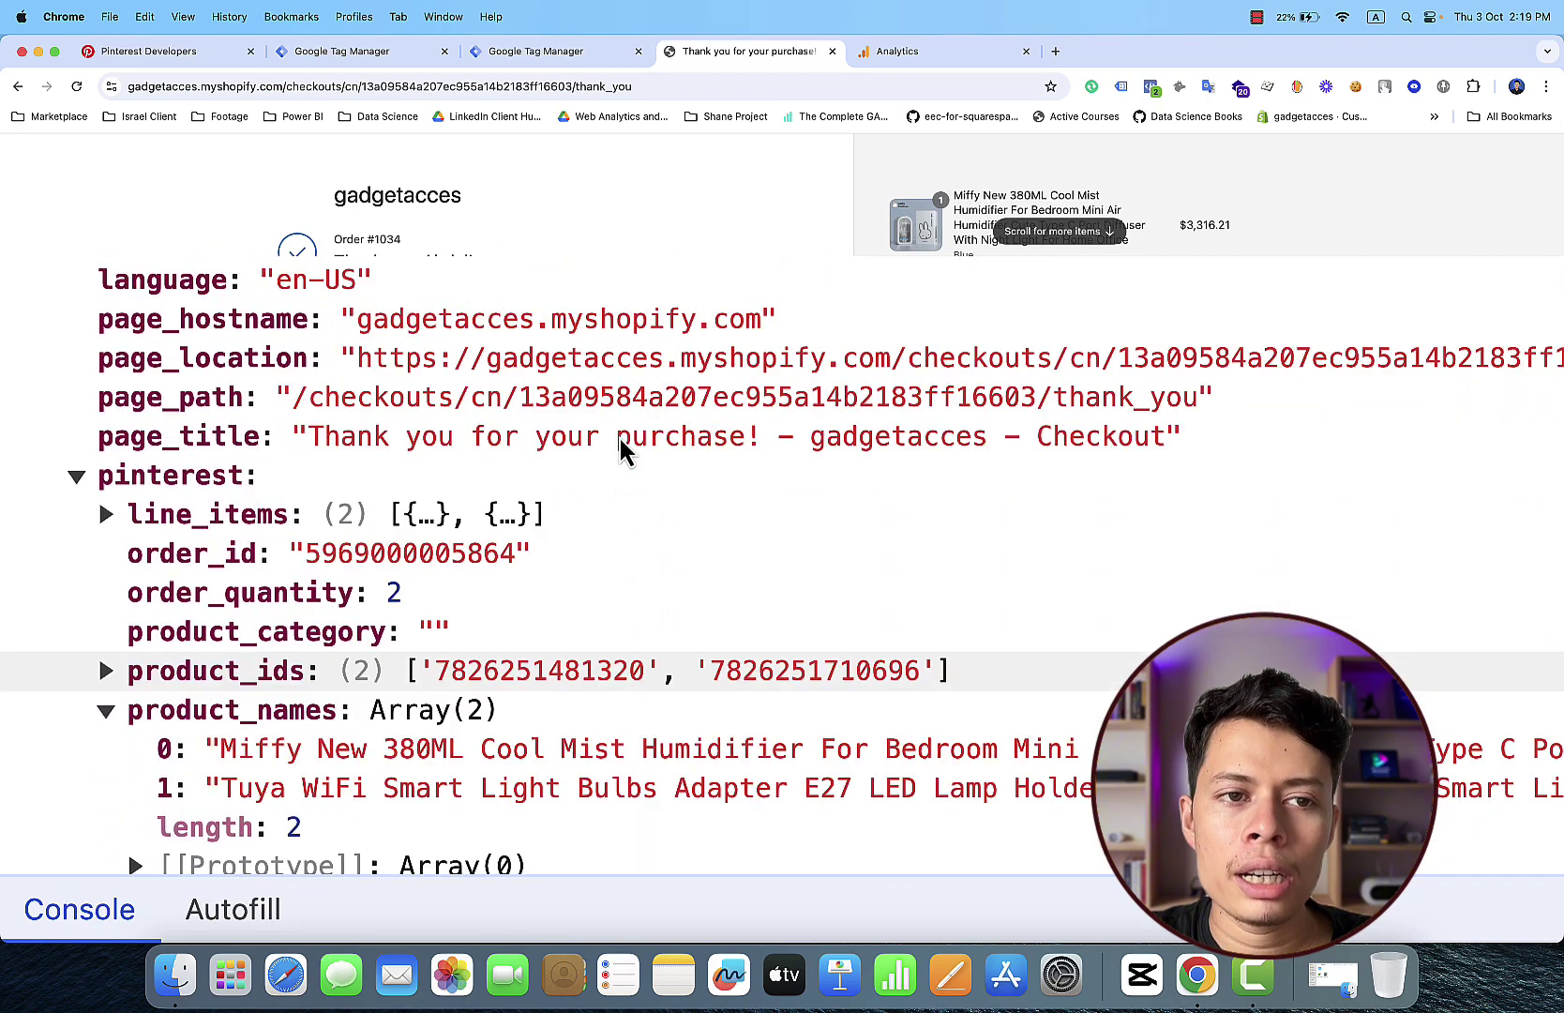
pyautogui.scroll(10, 619, 438)
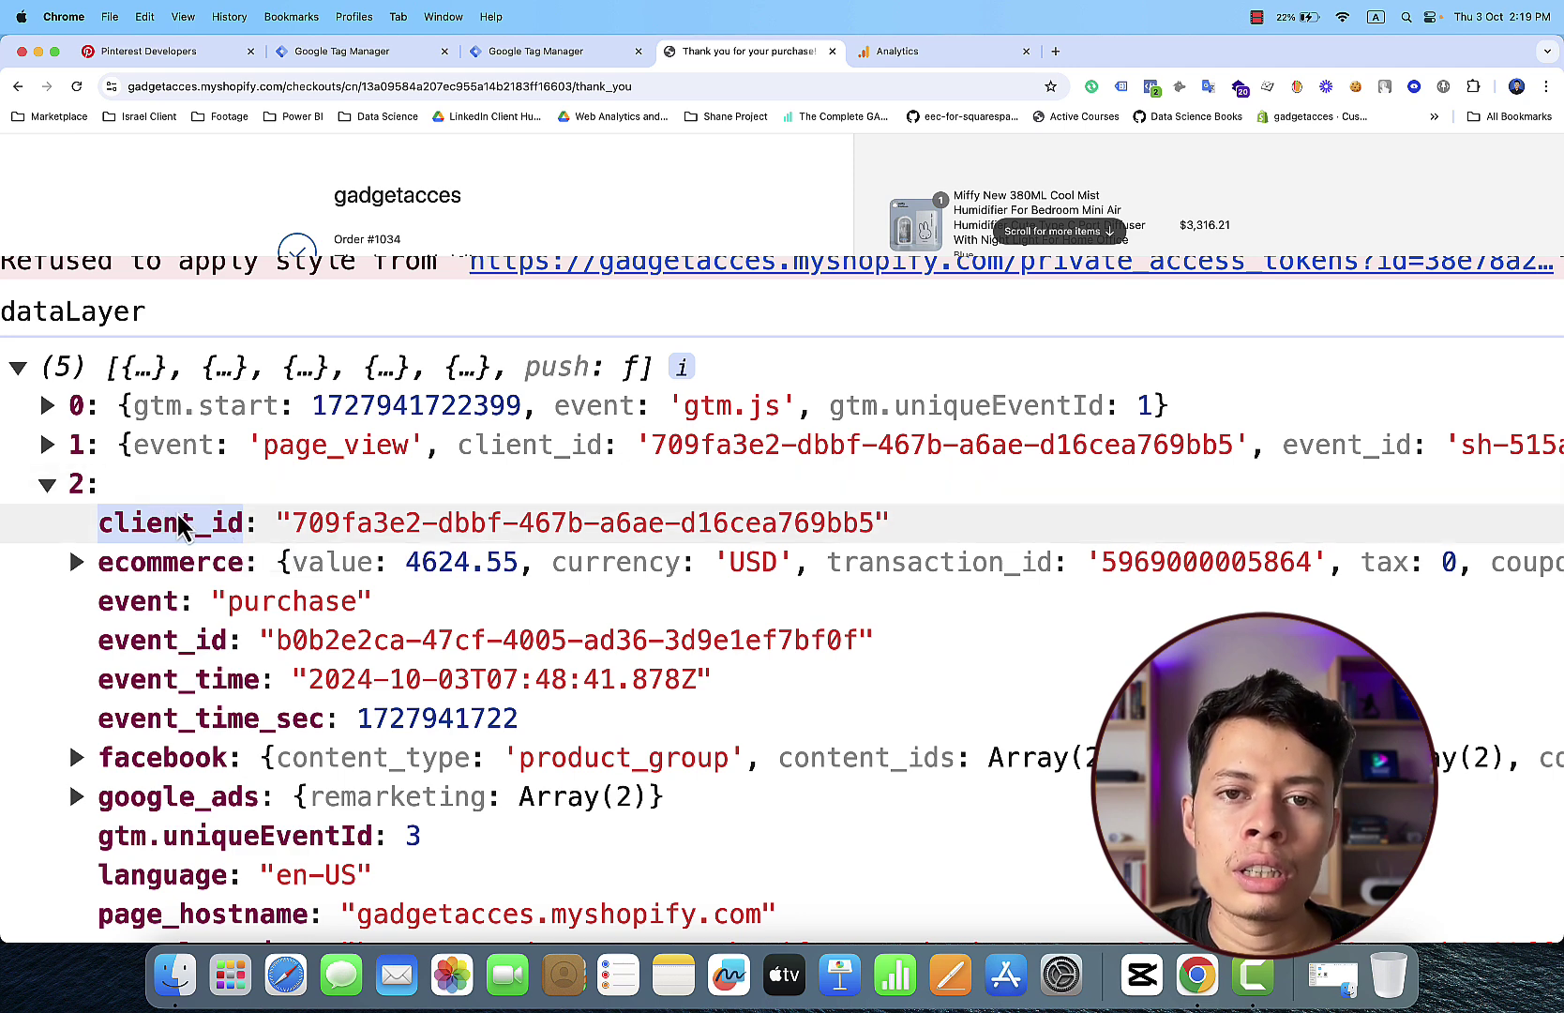
pyautogui.click(362, 60)
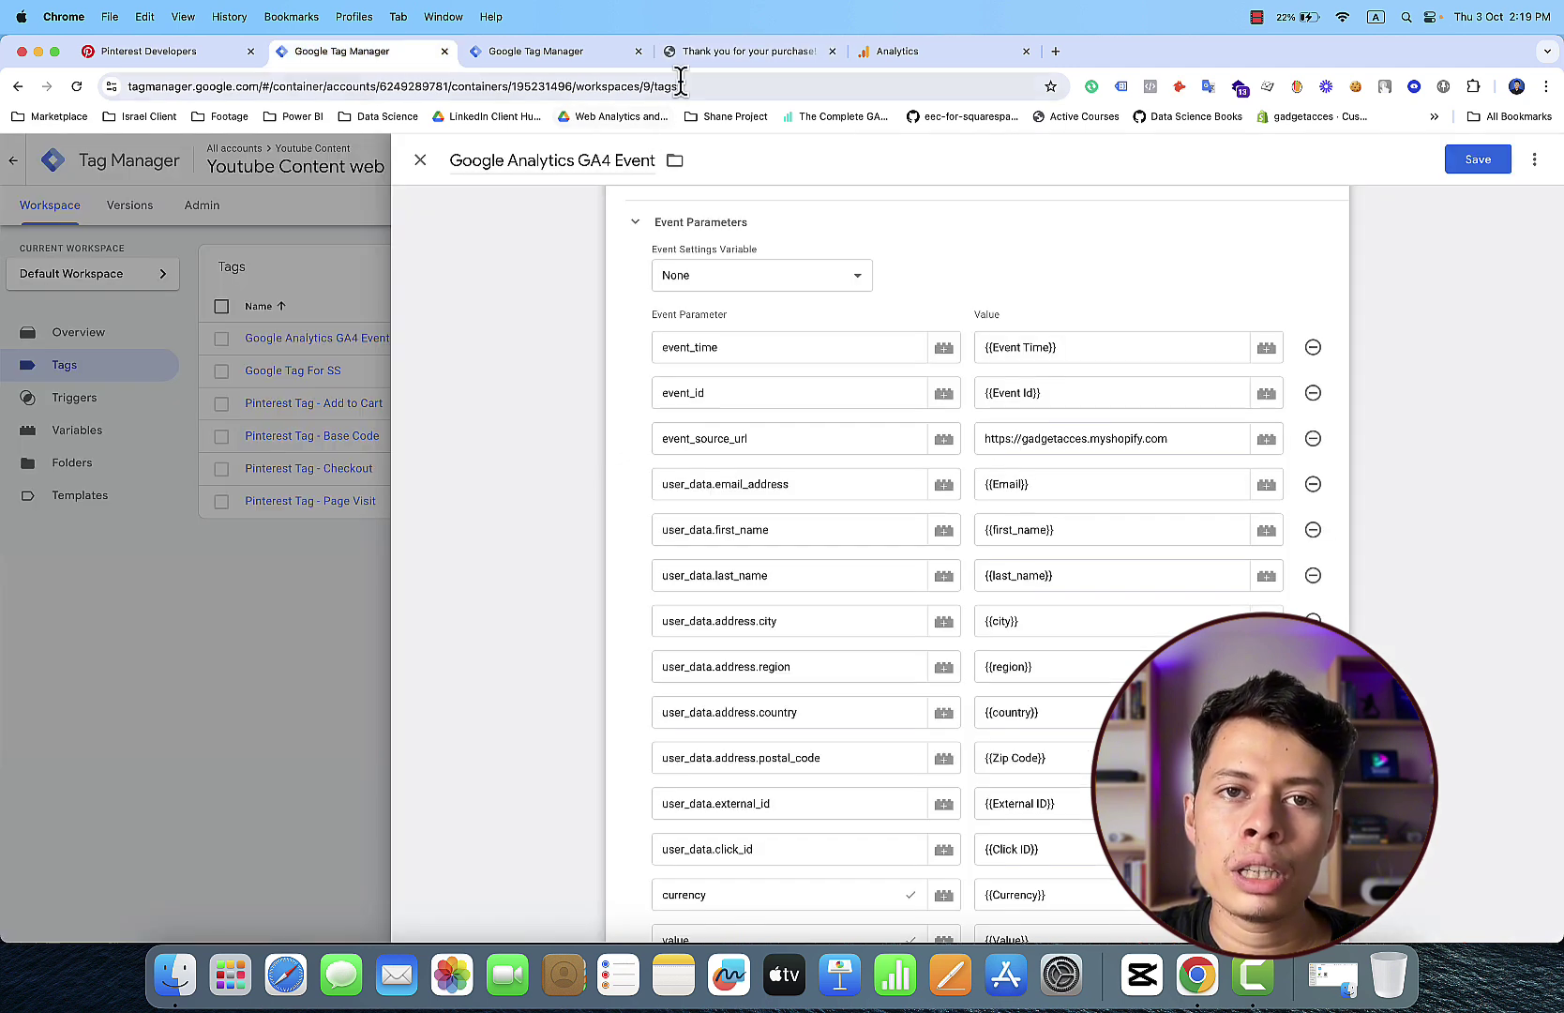
# Step: Review the pinterest and user_data objects of the purchase event in the data layer, and return to the tag's event parameters
pyautogui.click(701, 60)
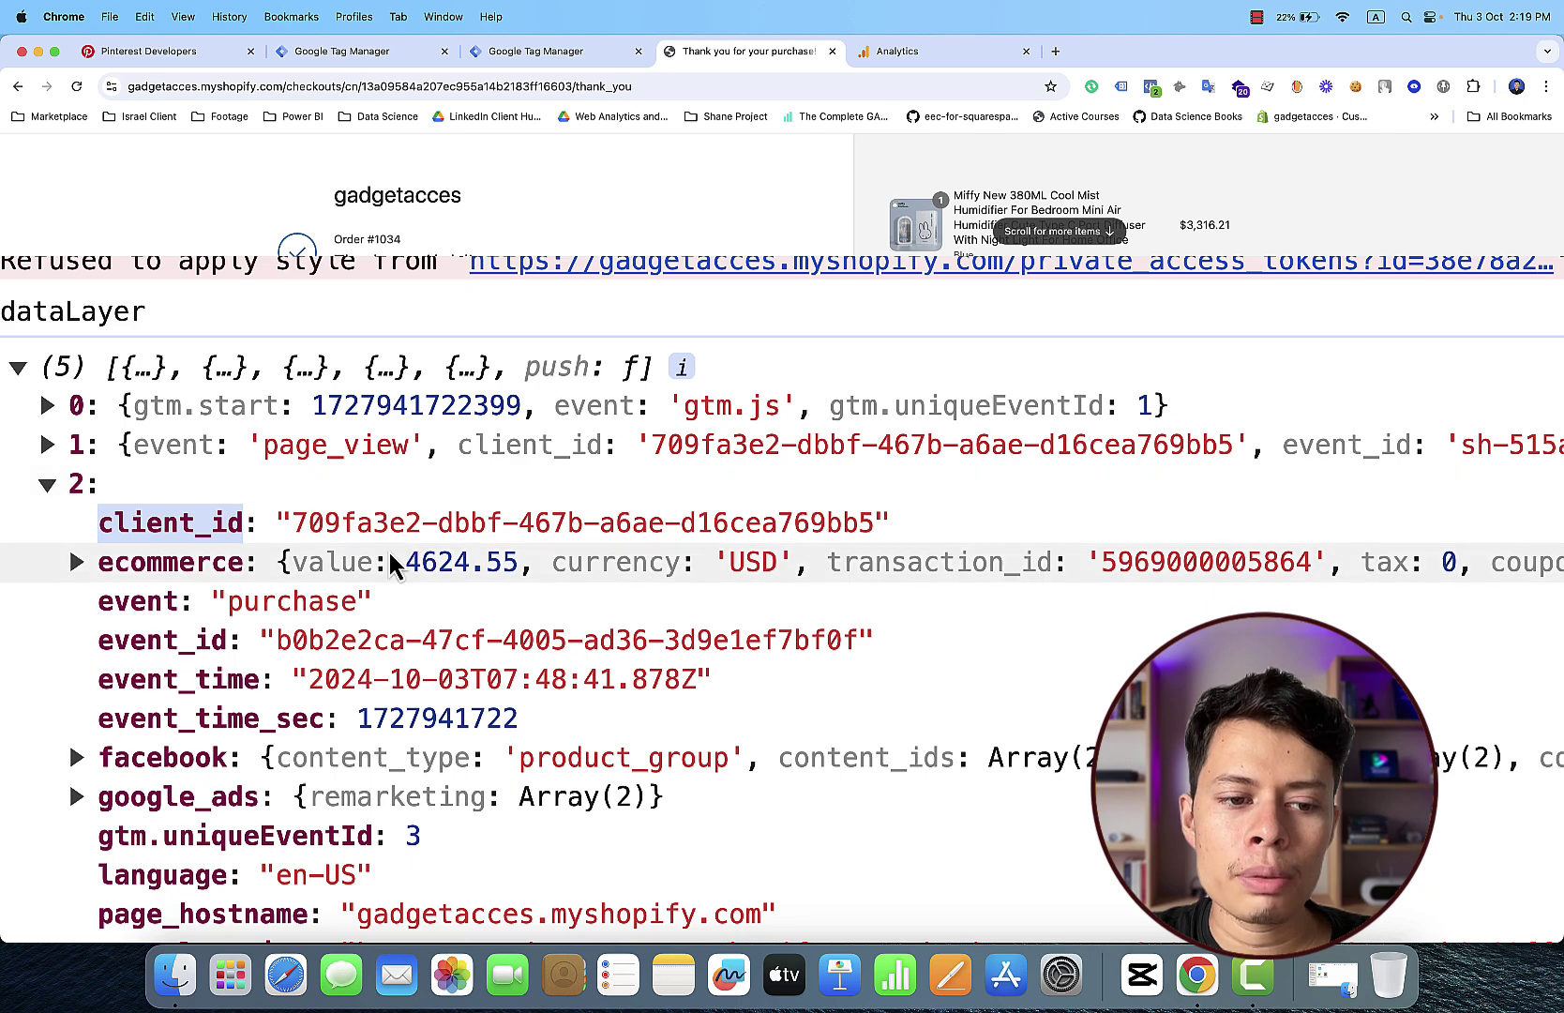
pyautogui.scroll(-3, 389, 552)
pyautogui.scroll(-10, 388, 552)
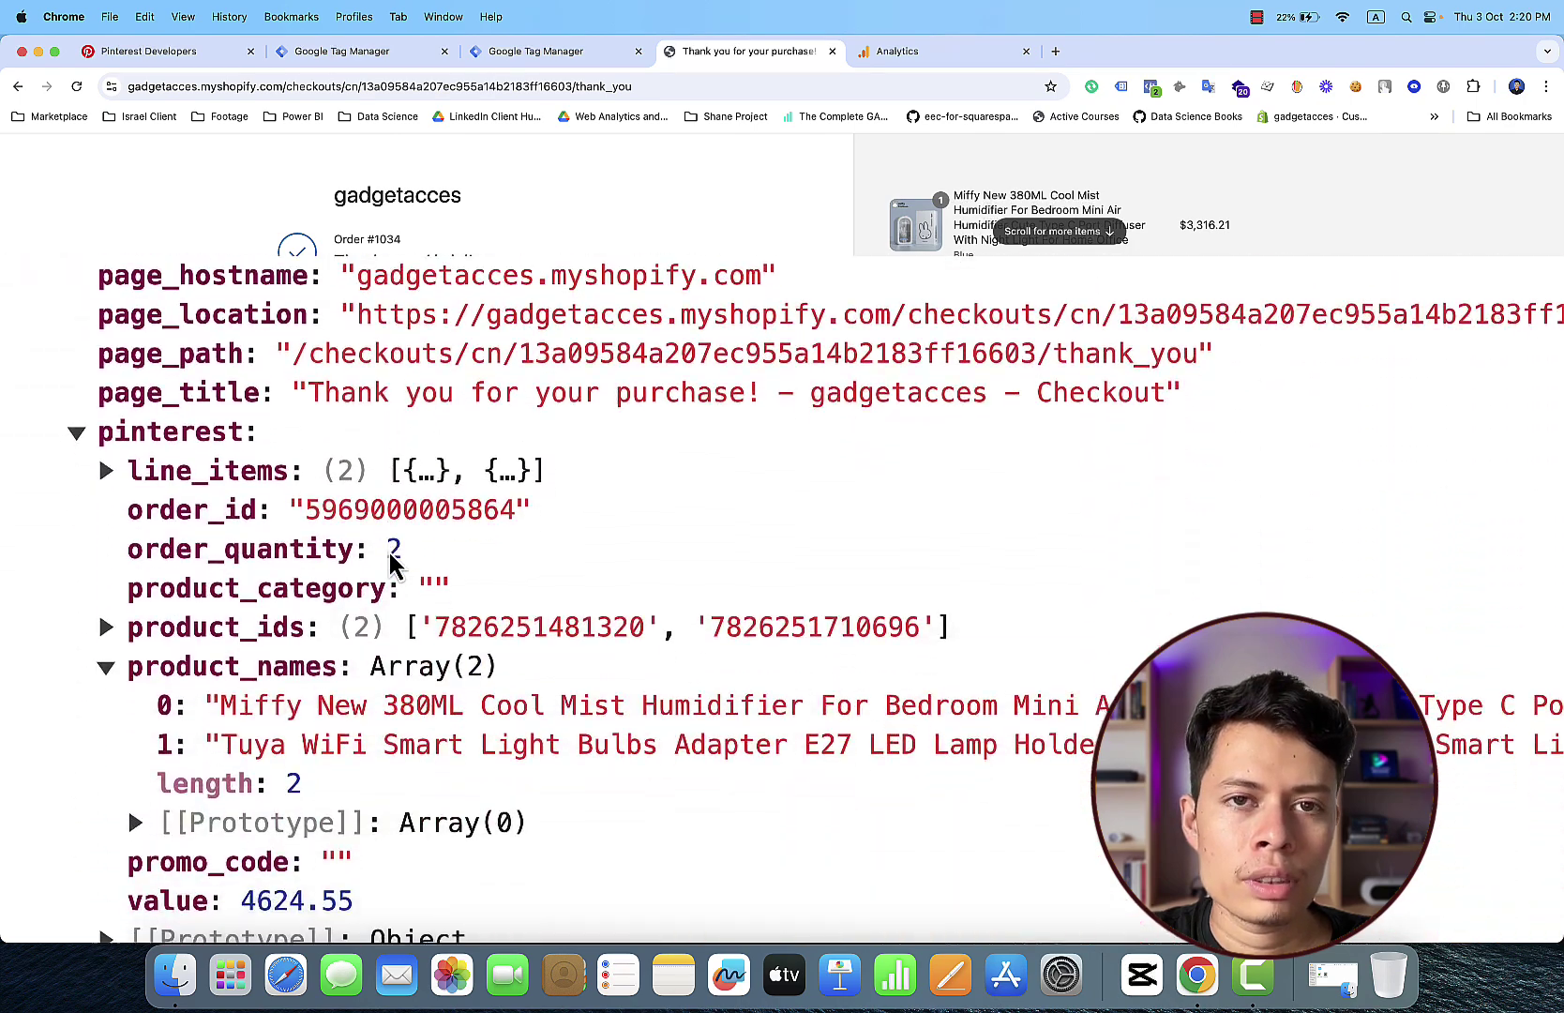
pyautogui.scroll(-5, 388, 553)
pyautogui.scroll(3, 388, 553)
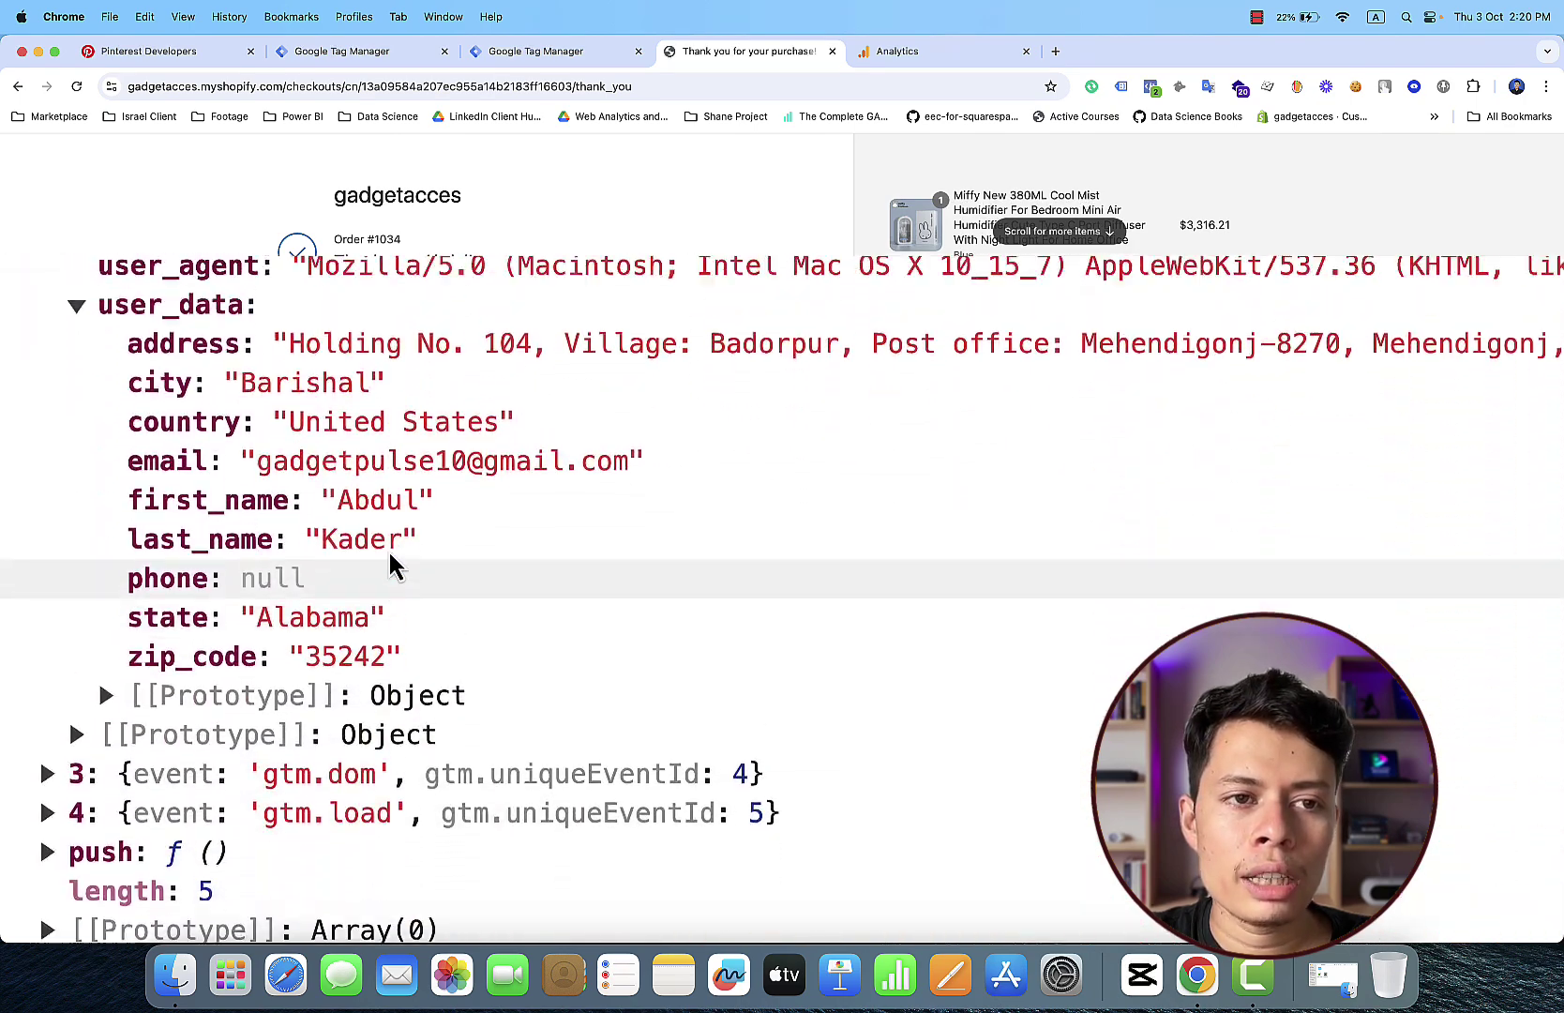
pyautogui.scroll(2, 388, 549)
pyautogui.scroll(2, 357, 469)
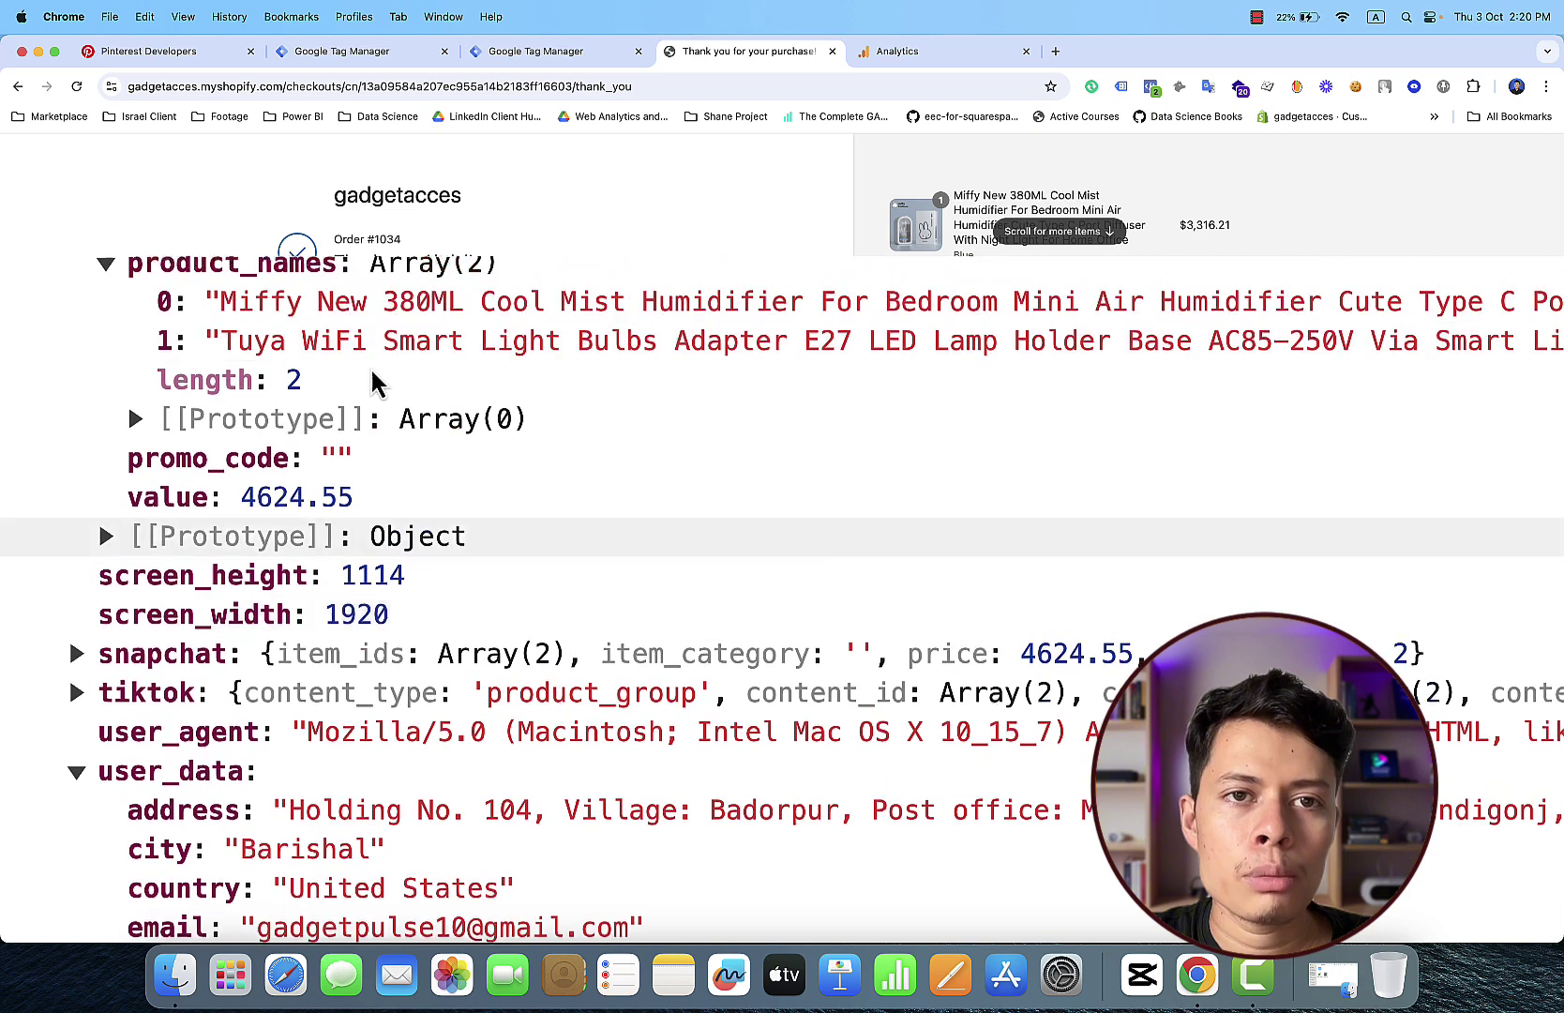
pyautogui.click(421, 56)
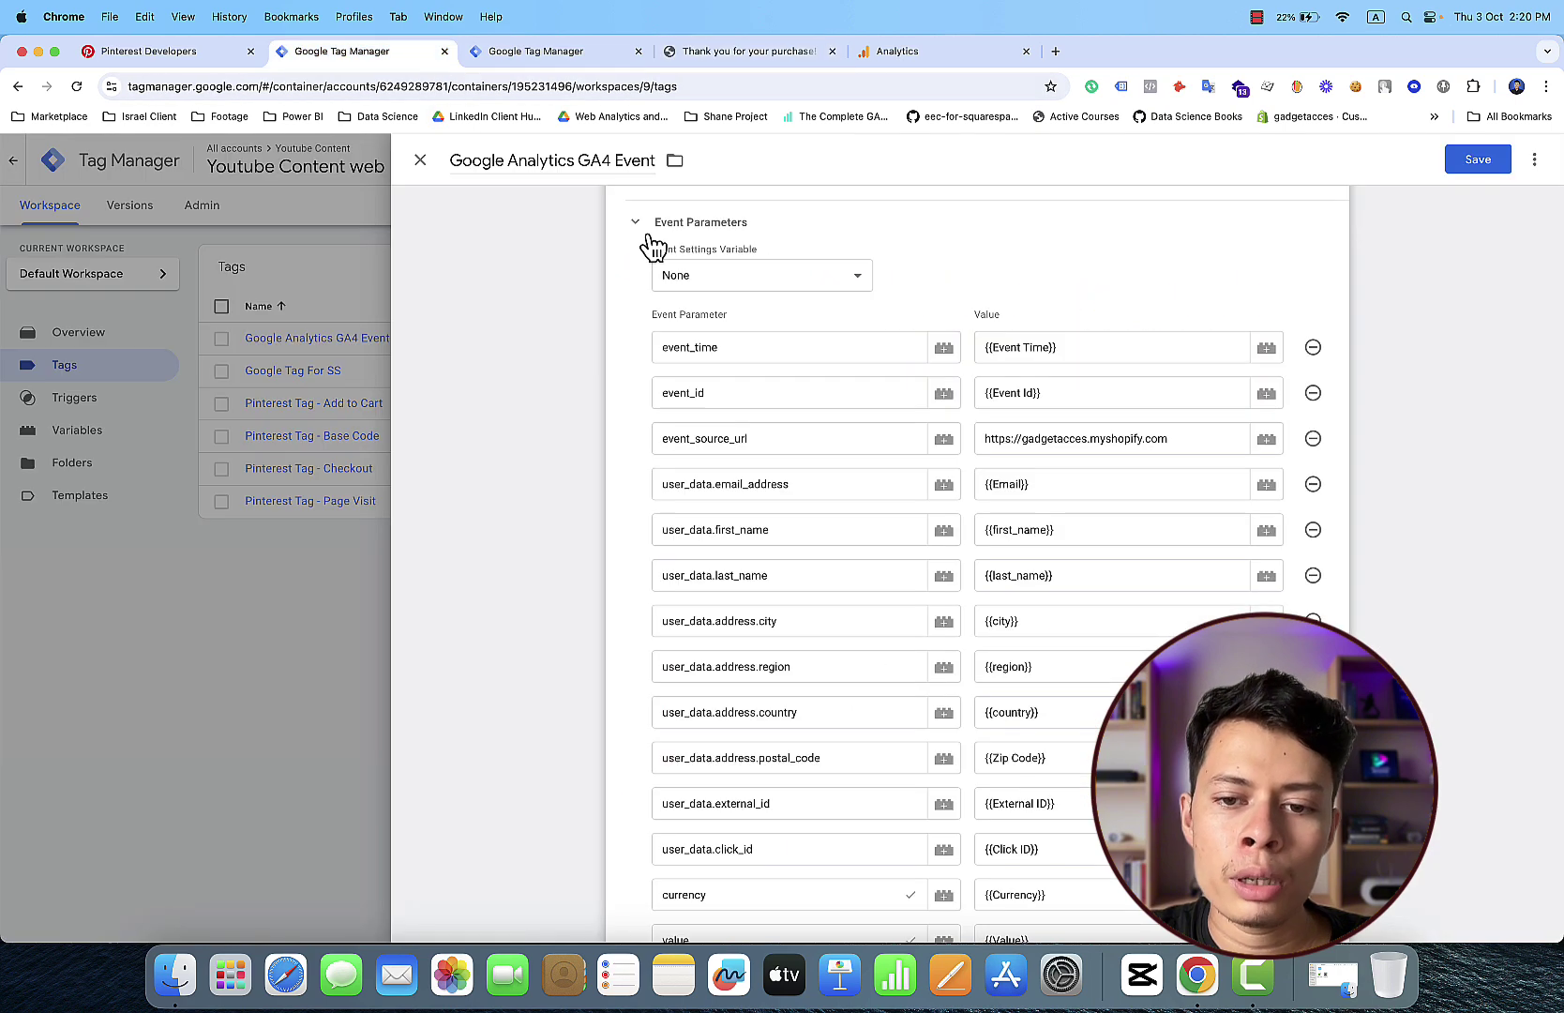
# Step: Examine the pinterest object's product, order and value keys in the store page's data layer, and return to the tag
pyautogui.scroll(-10, 819, 453)
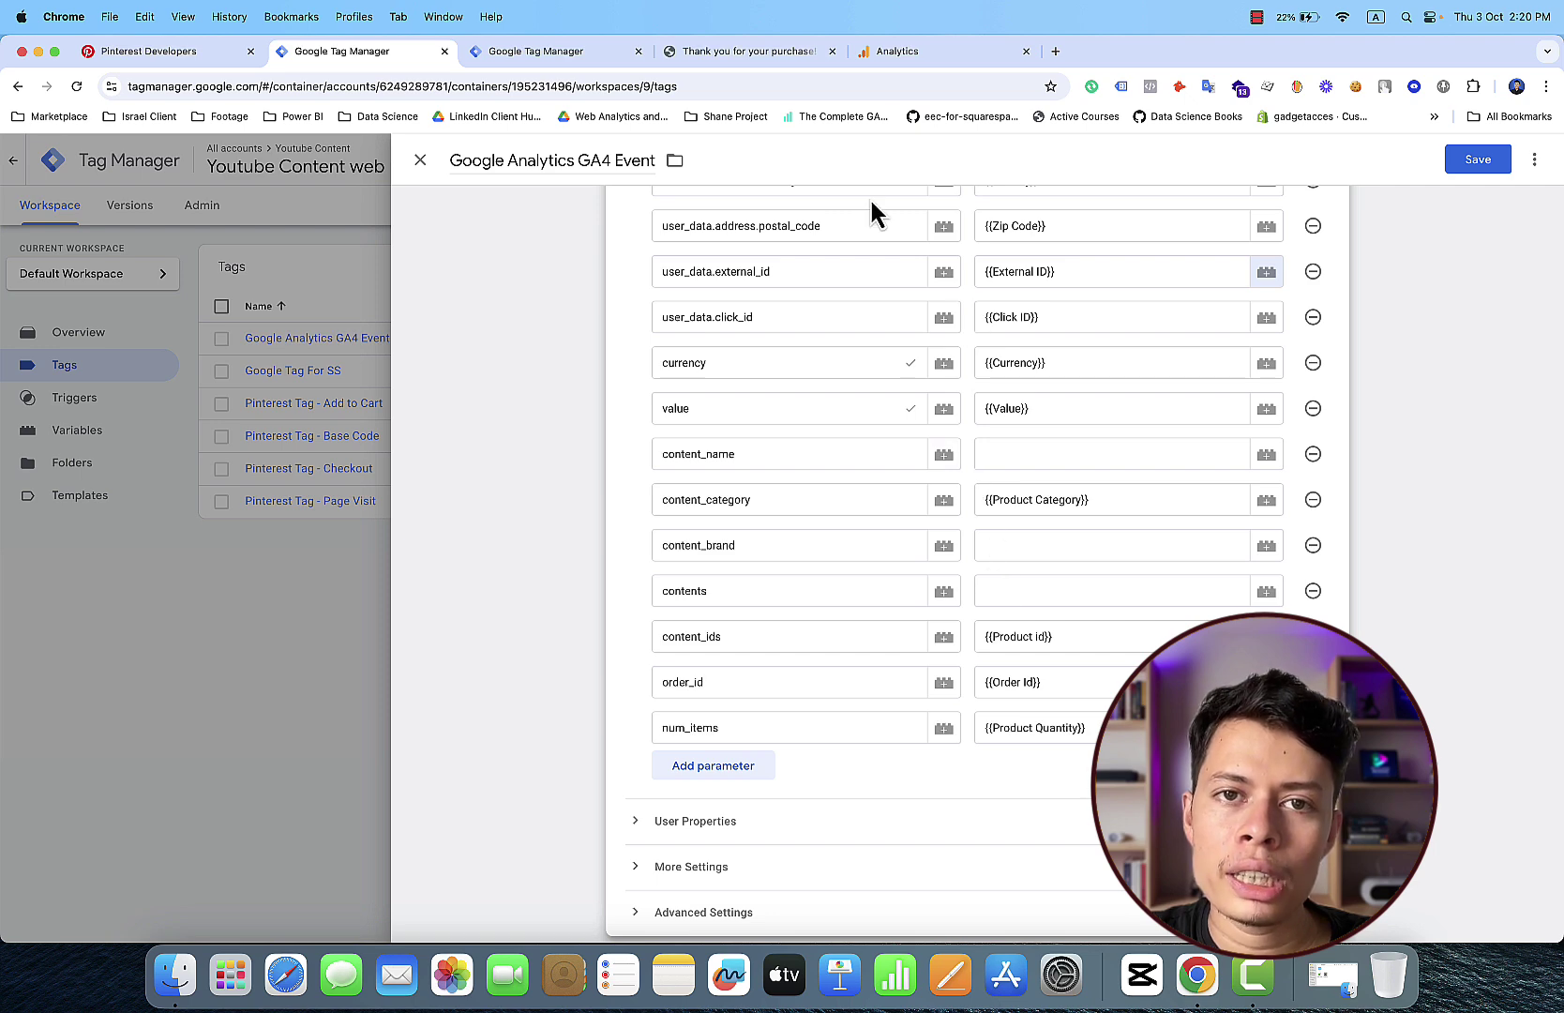
pyautogui.click(795, 55)
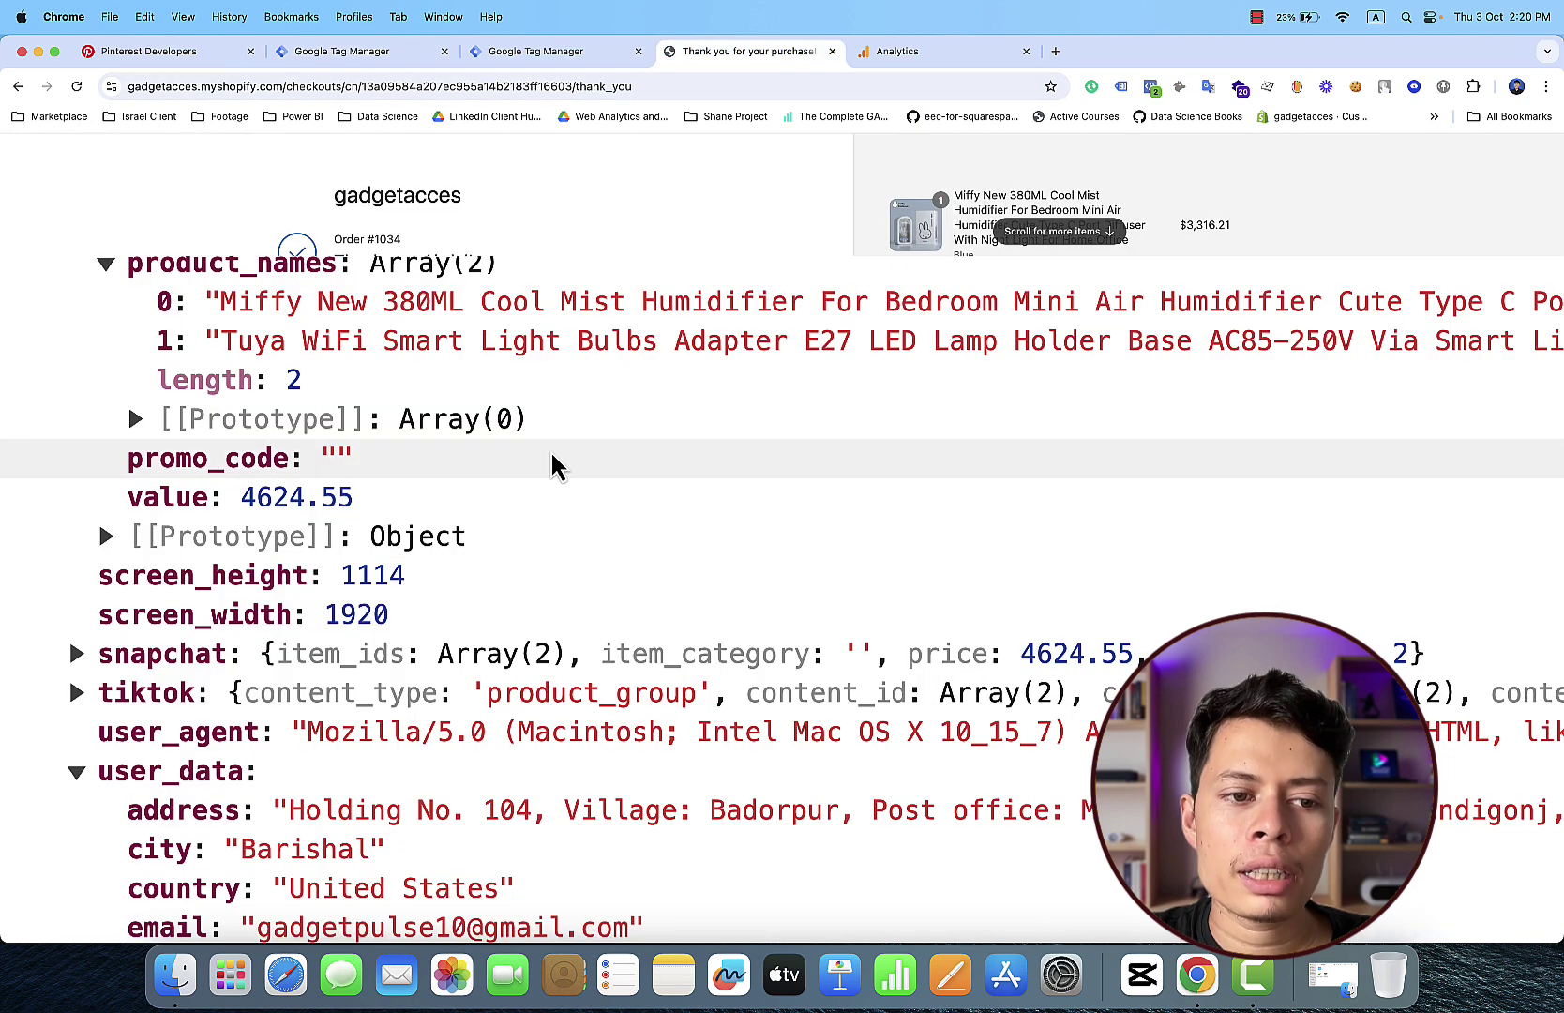
pyautogui.scroll(-2, 553, 466)
pyautogui.scroll(-1, 552, 457)
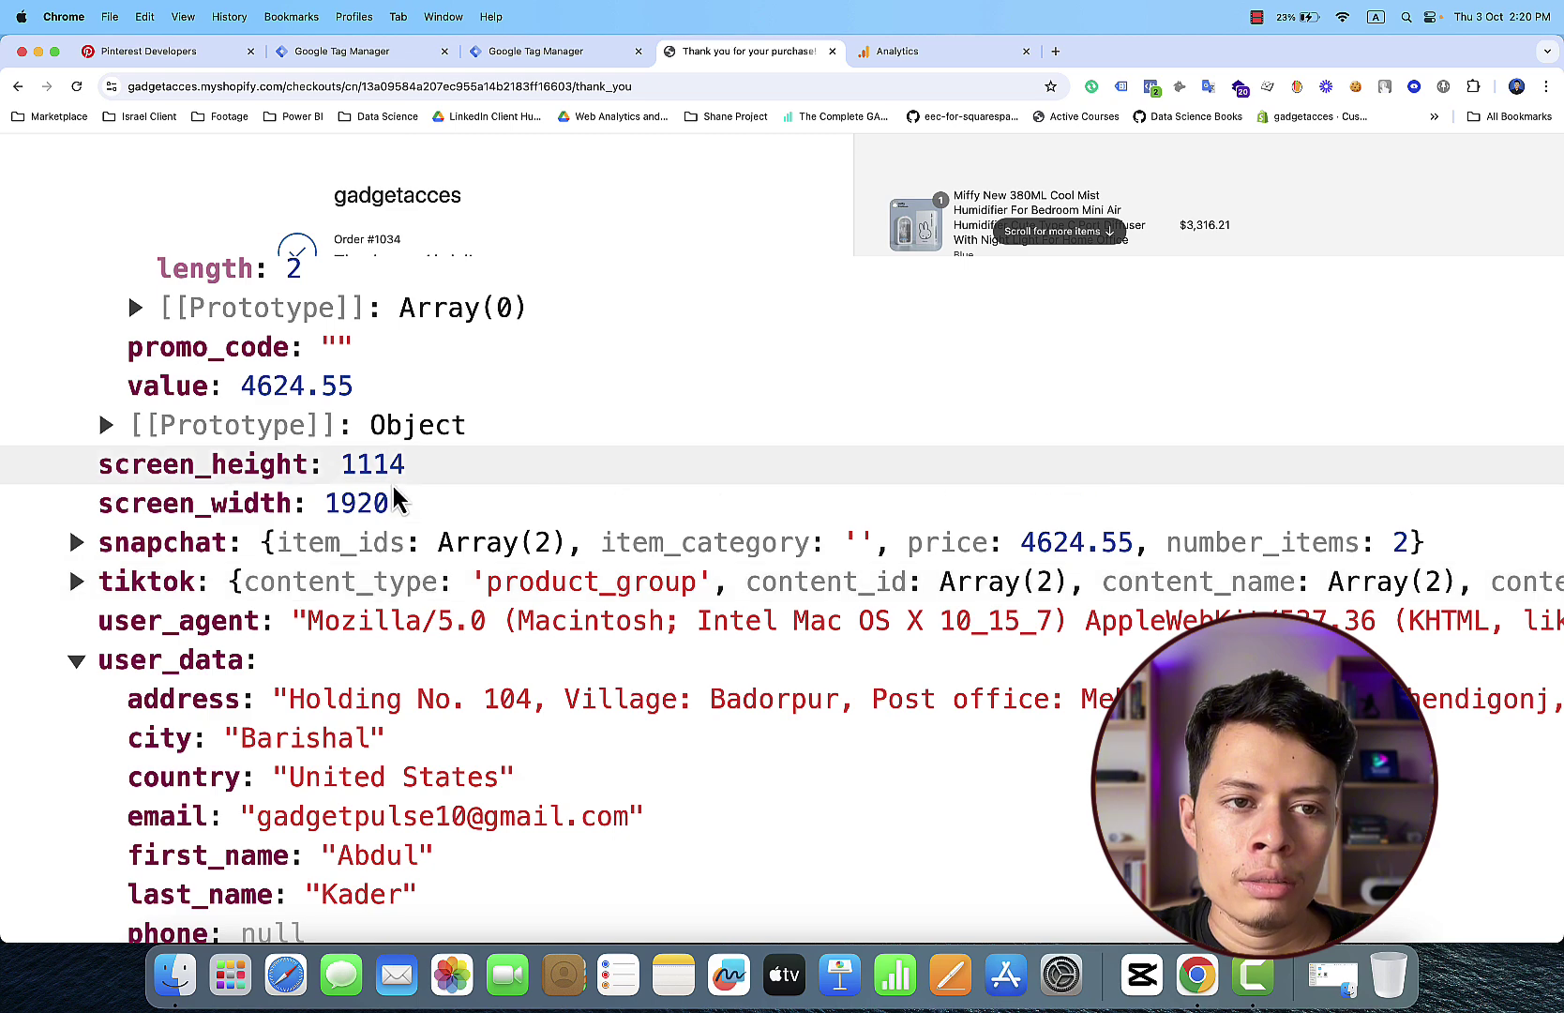
pyautogui.scroll(3, 394, 499)
pyautogui.scroll(5, 394, 488)
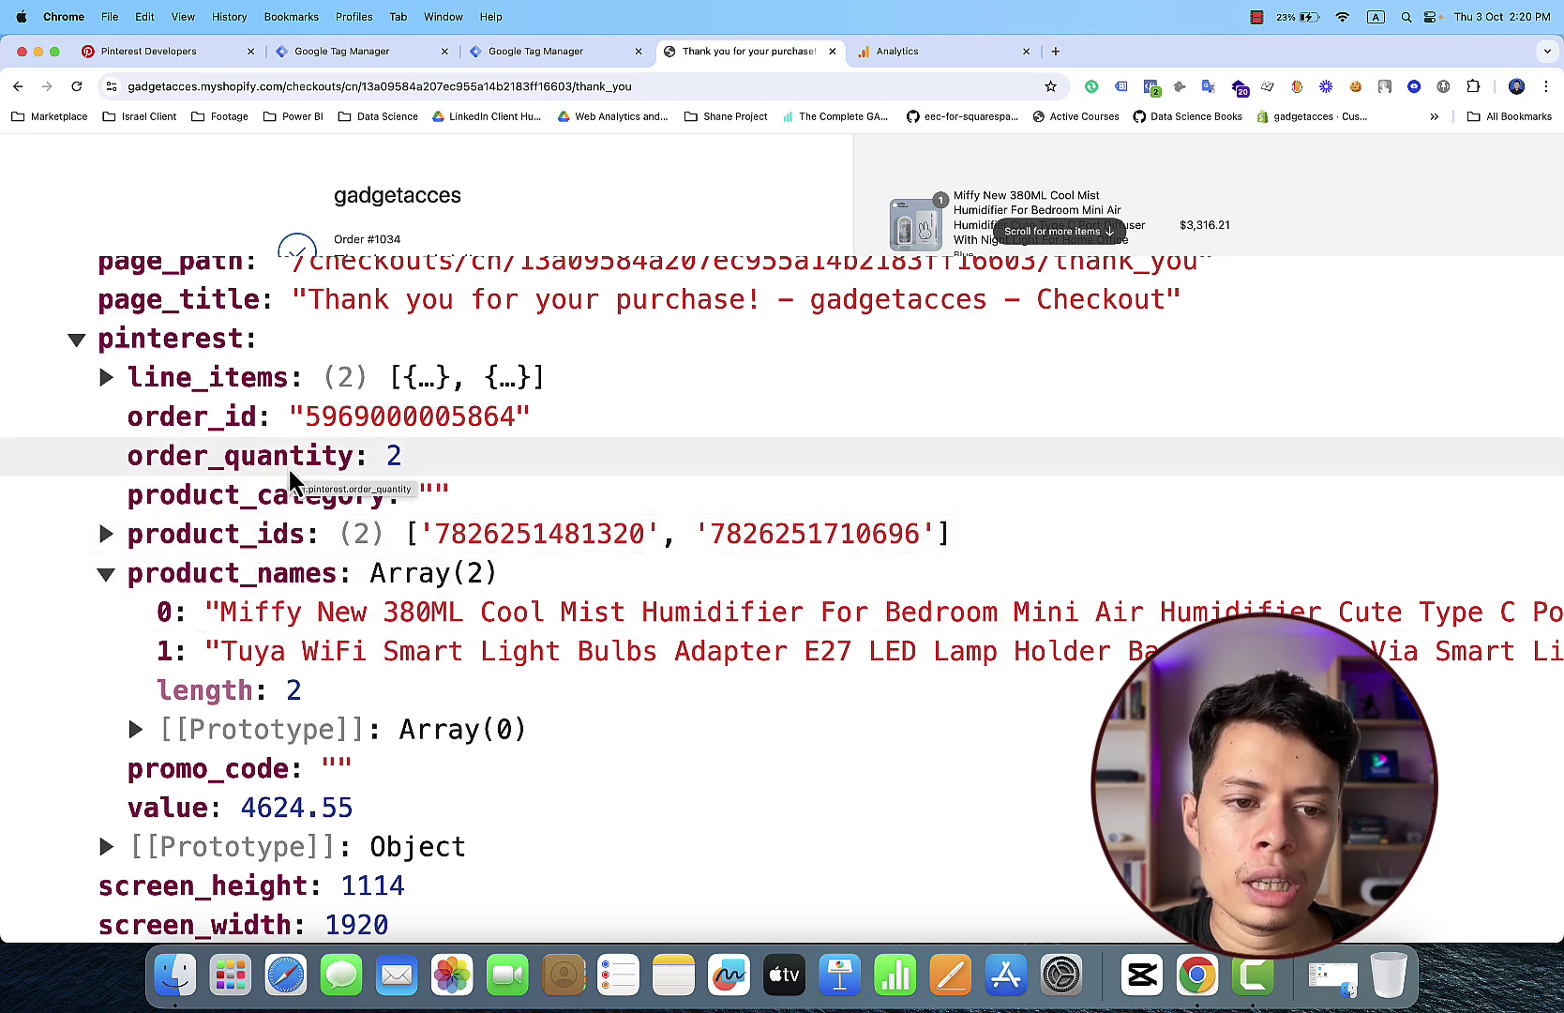
pyautogui.scroll(-1, 249, 700)
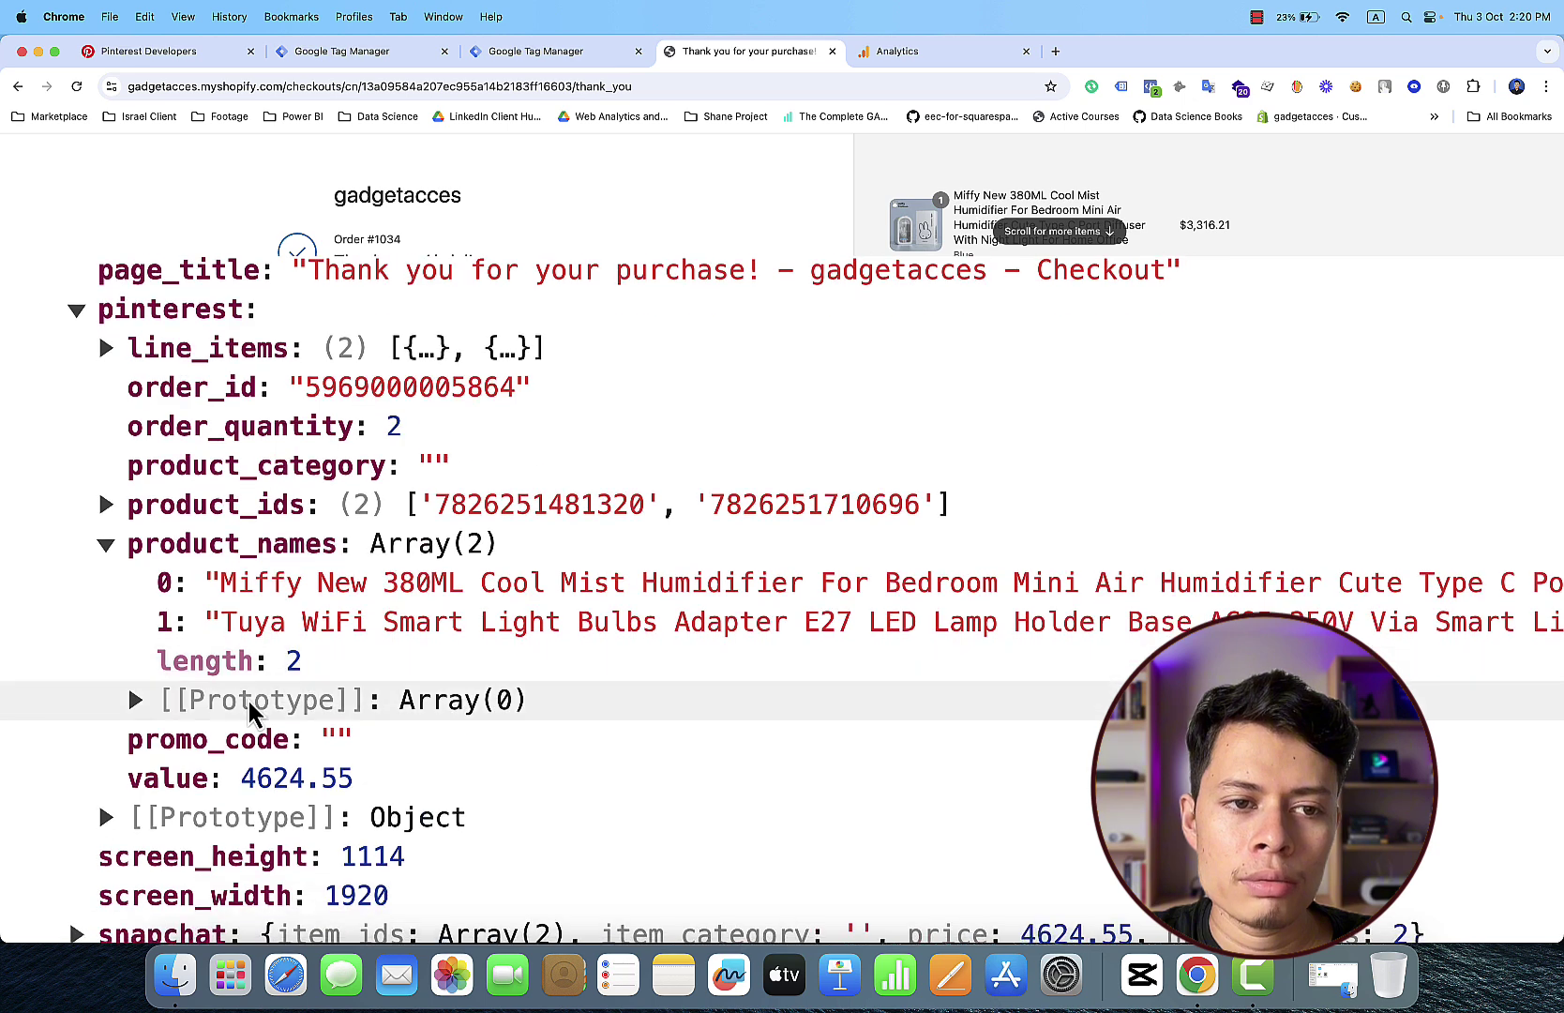
pyautogui.scroll(-1, 305, 549)
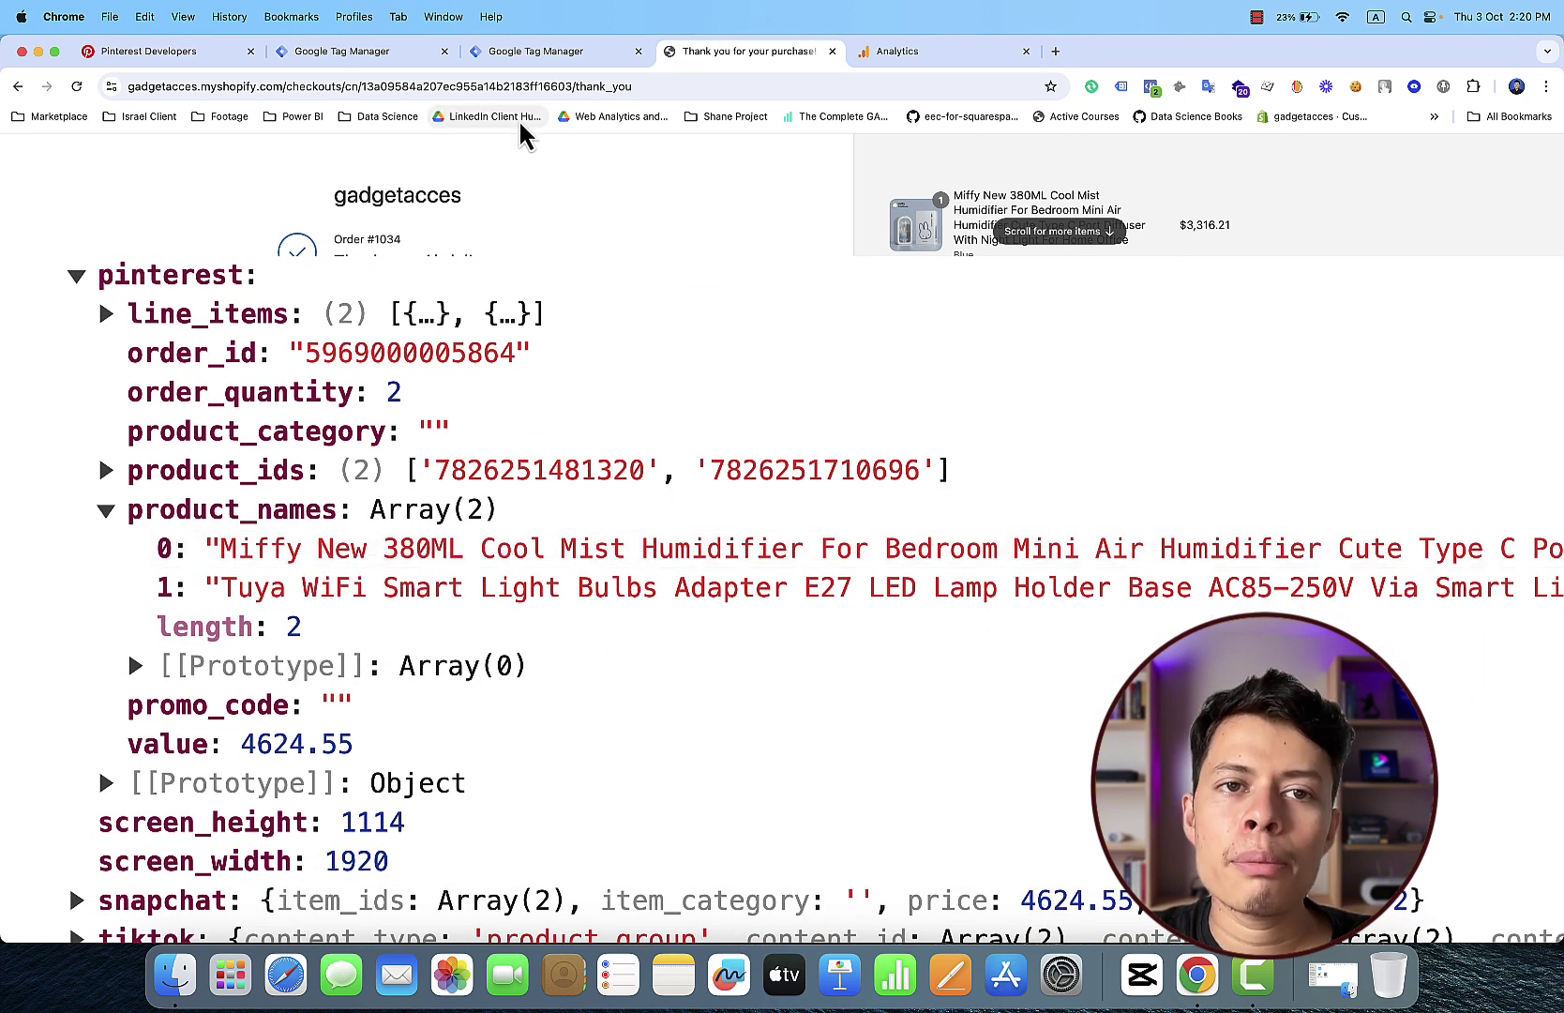
pyautogui.click(415, 57)
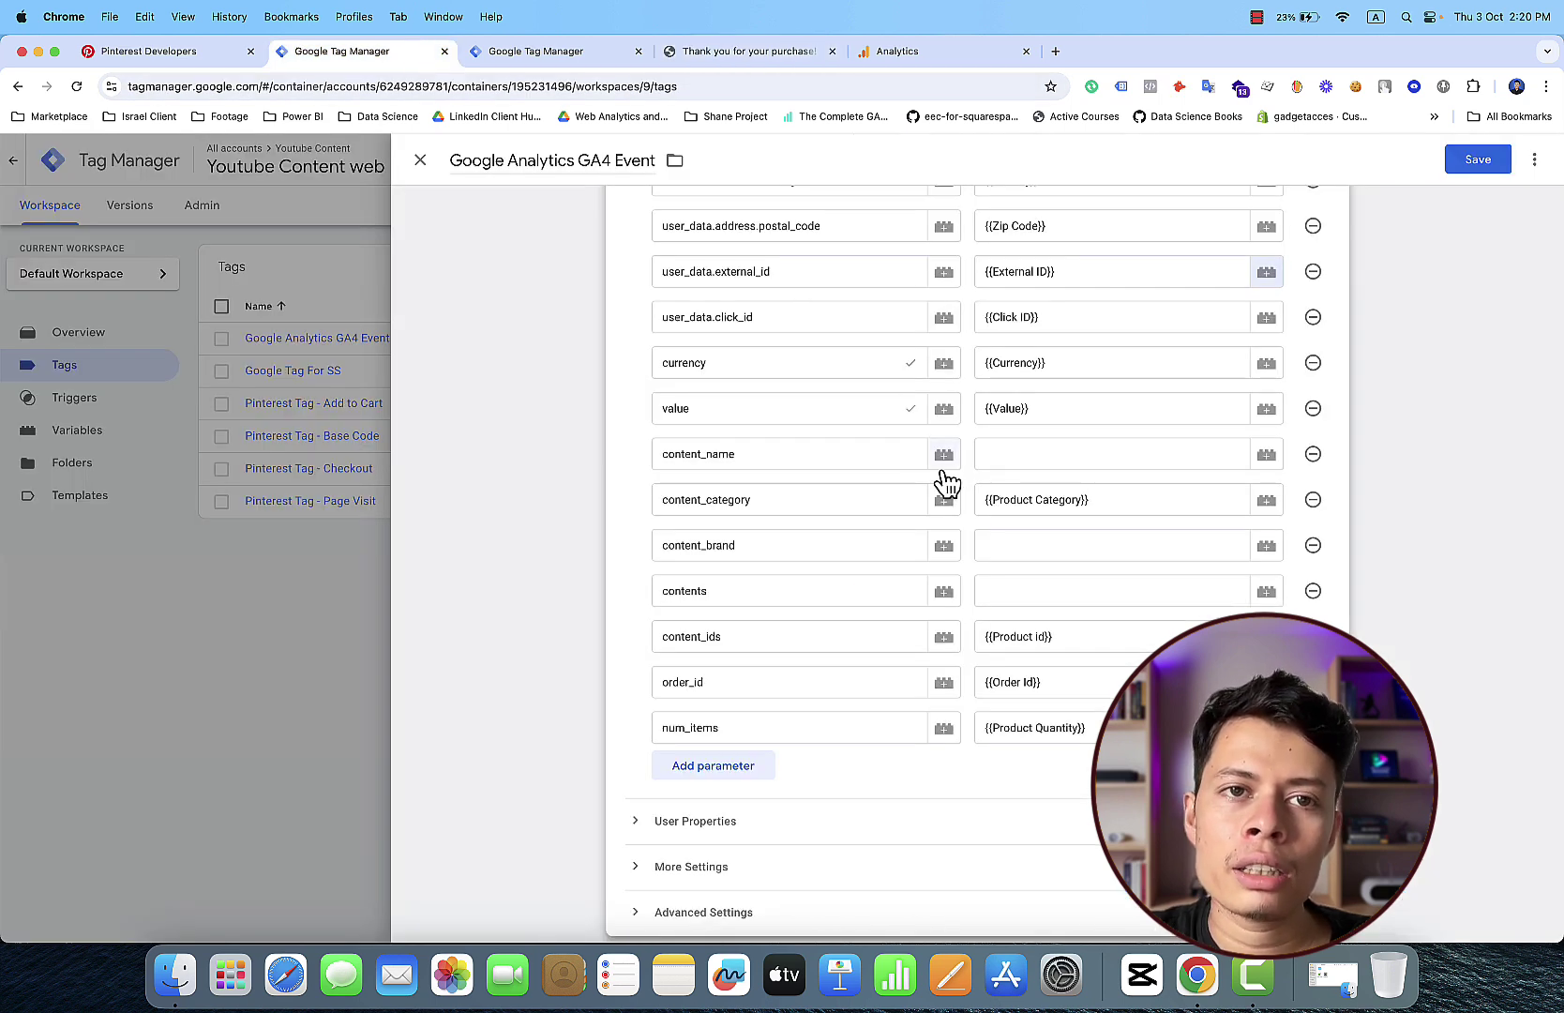
# Step: Set the value of the content_brand parameter to Gadget Access
pyautogui.click(994, 552)
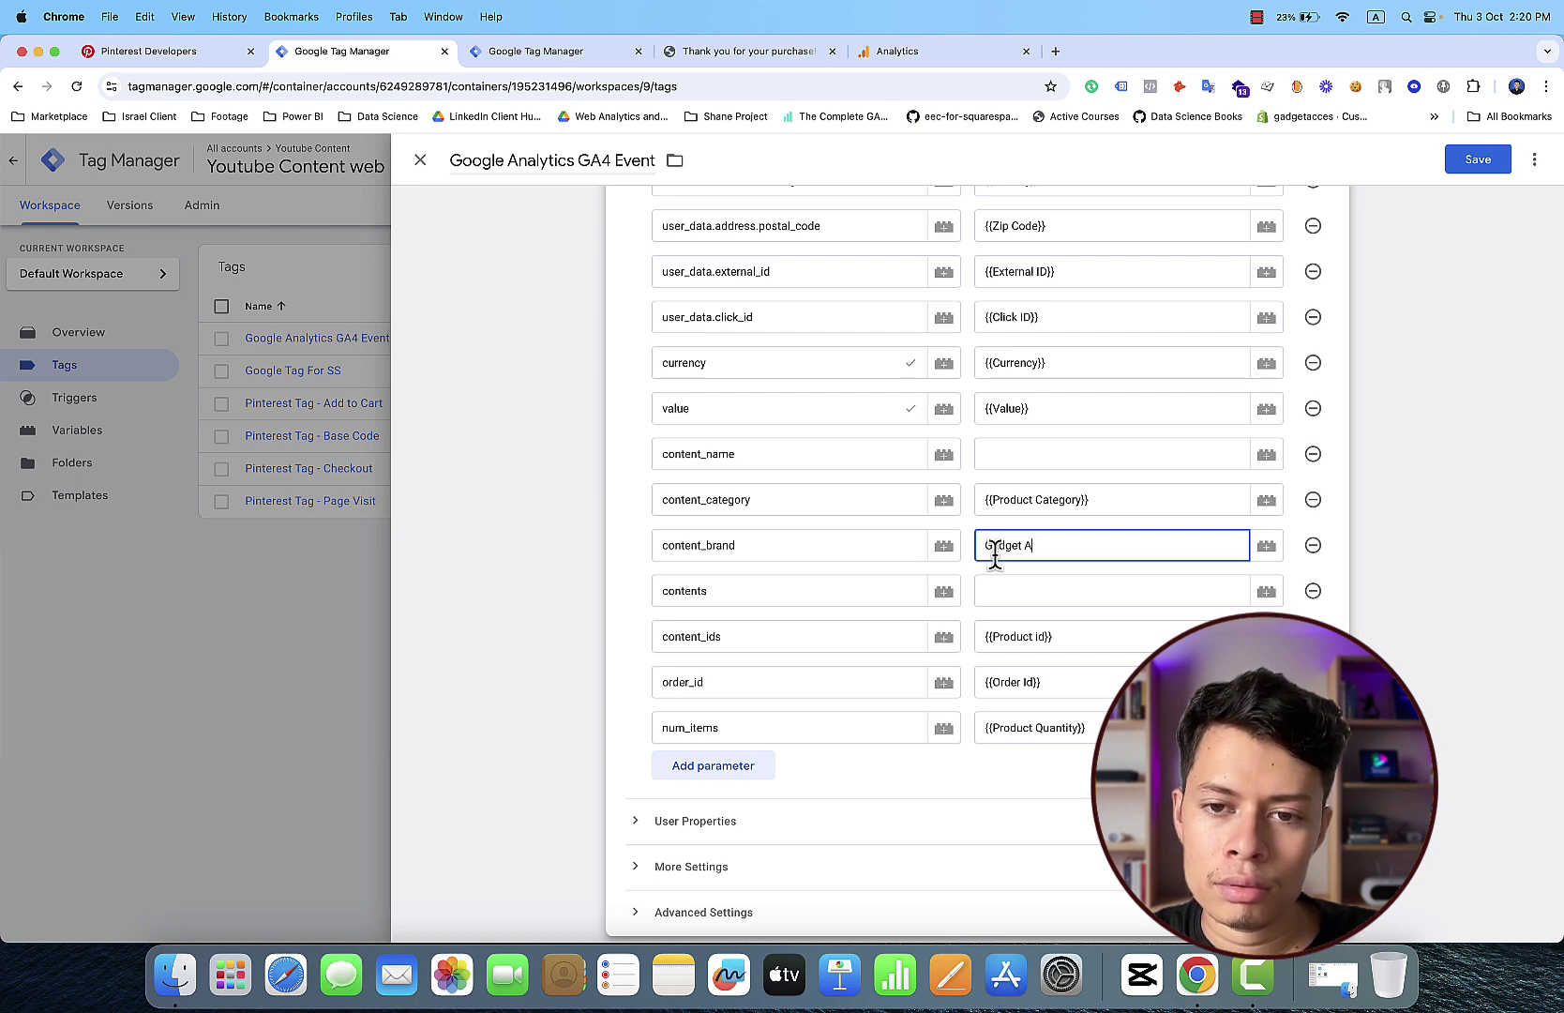
pyautogui.write('ccess')
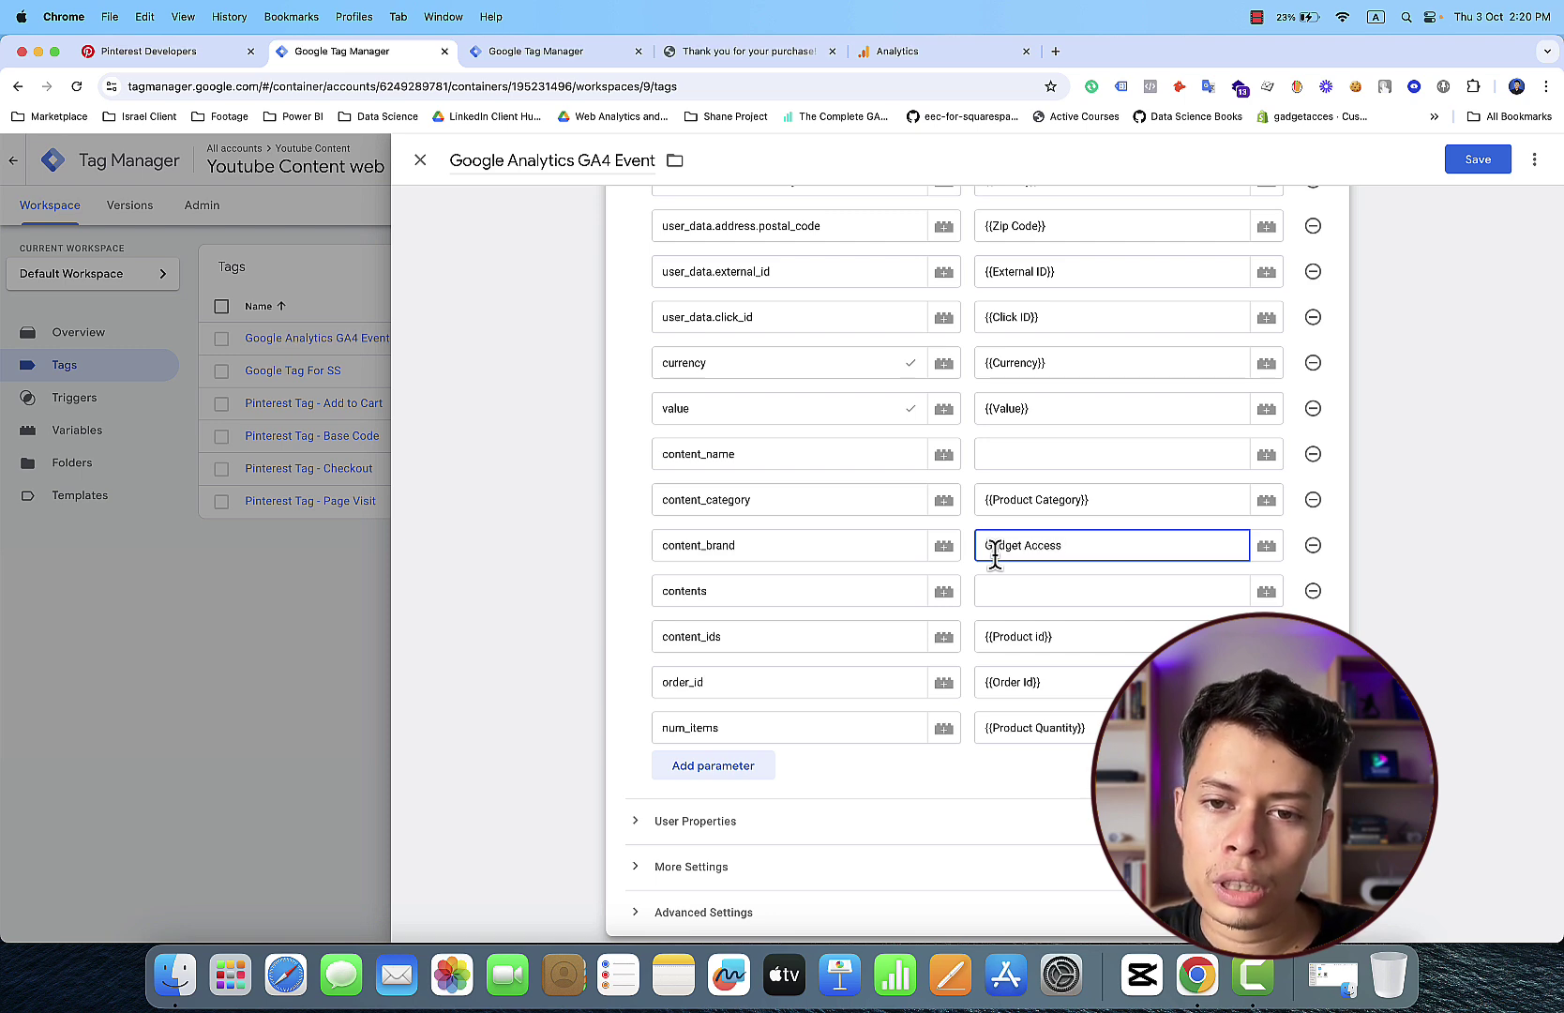
pyautogui.click(1028, 593)
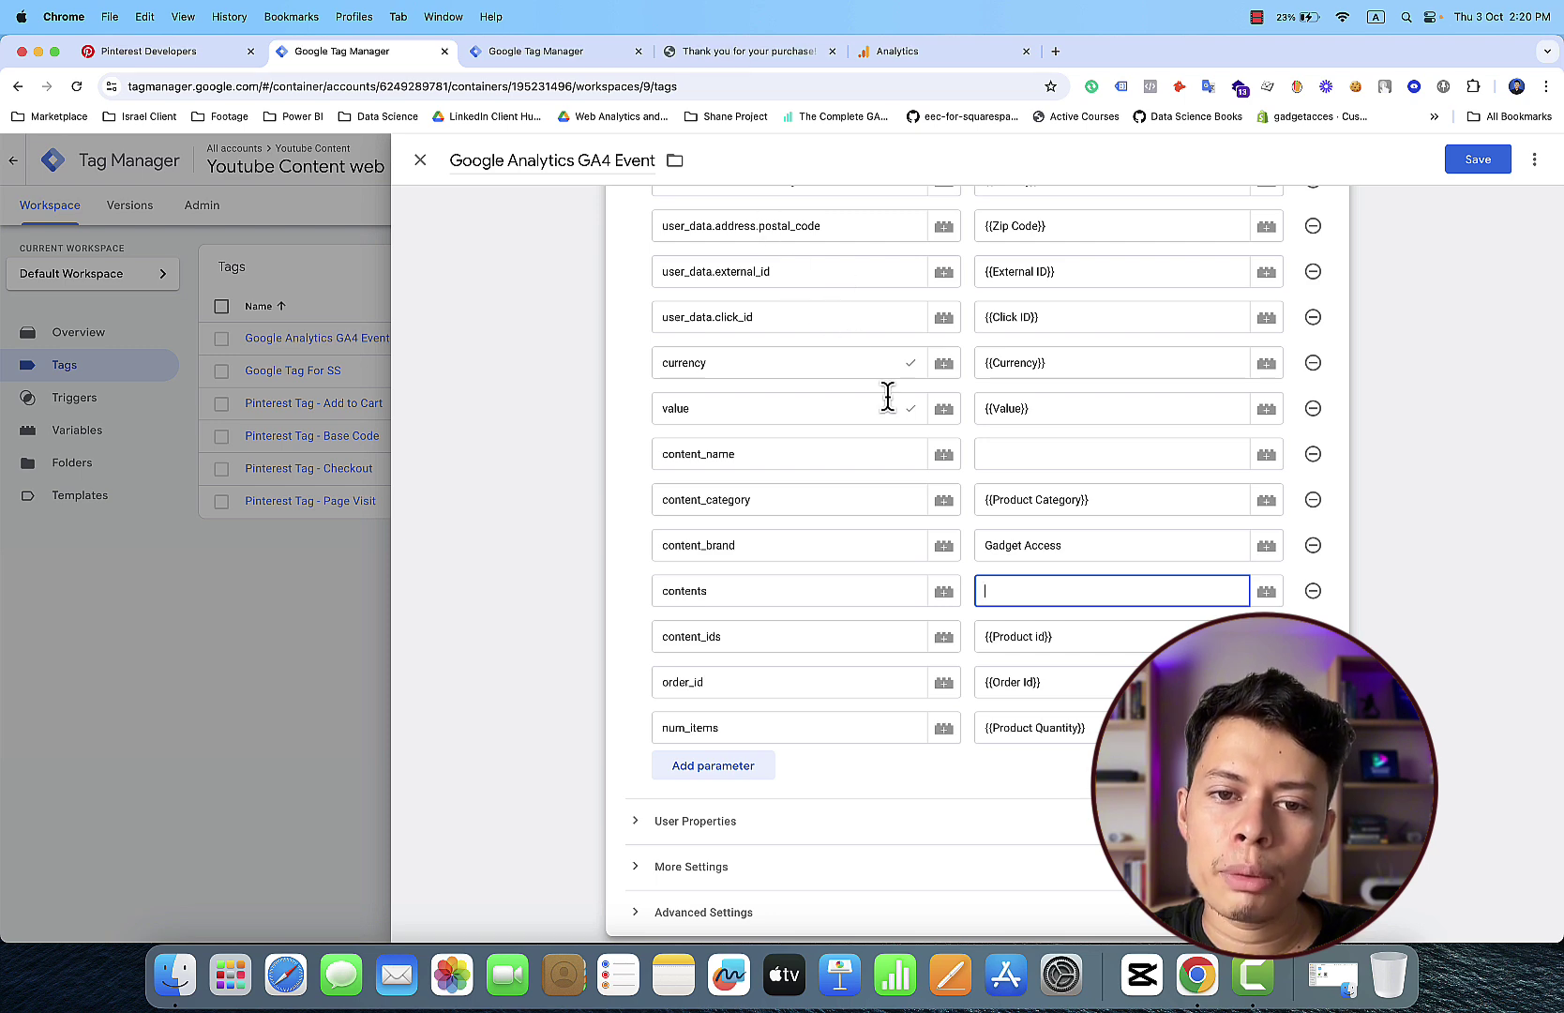
pyautogui.click(956, 433)
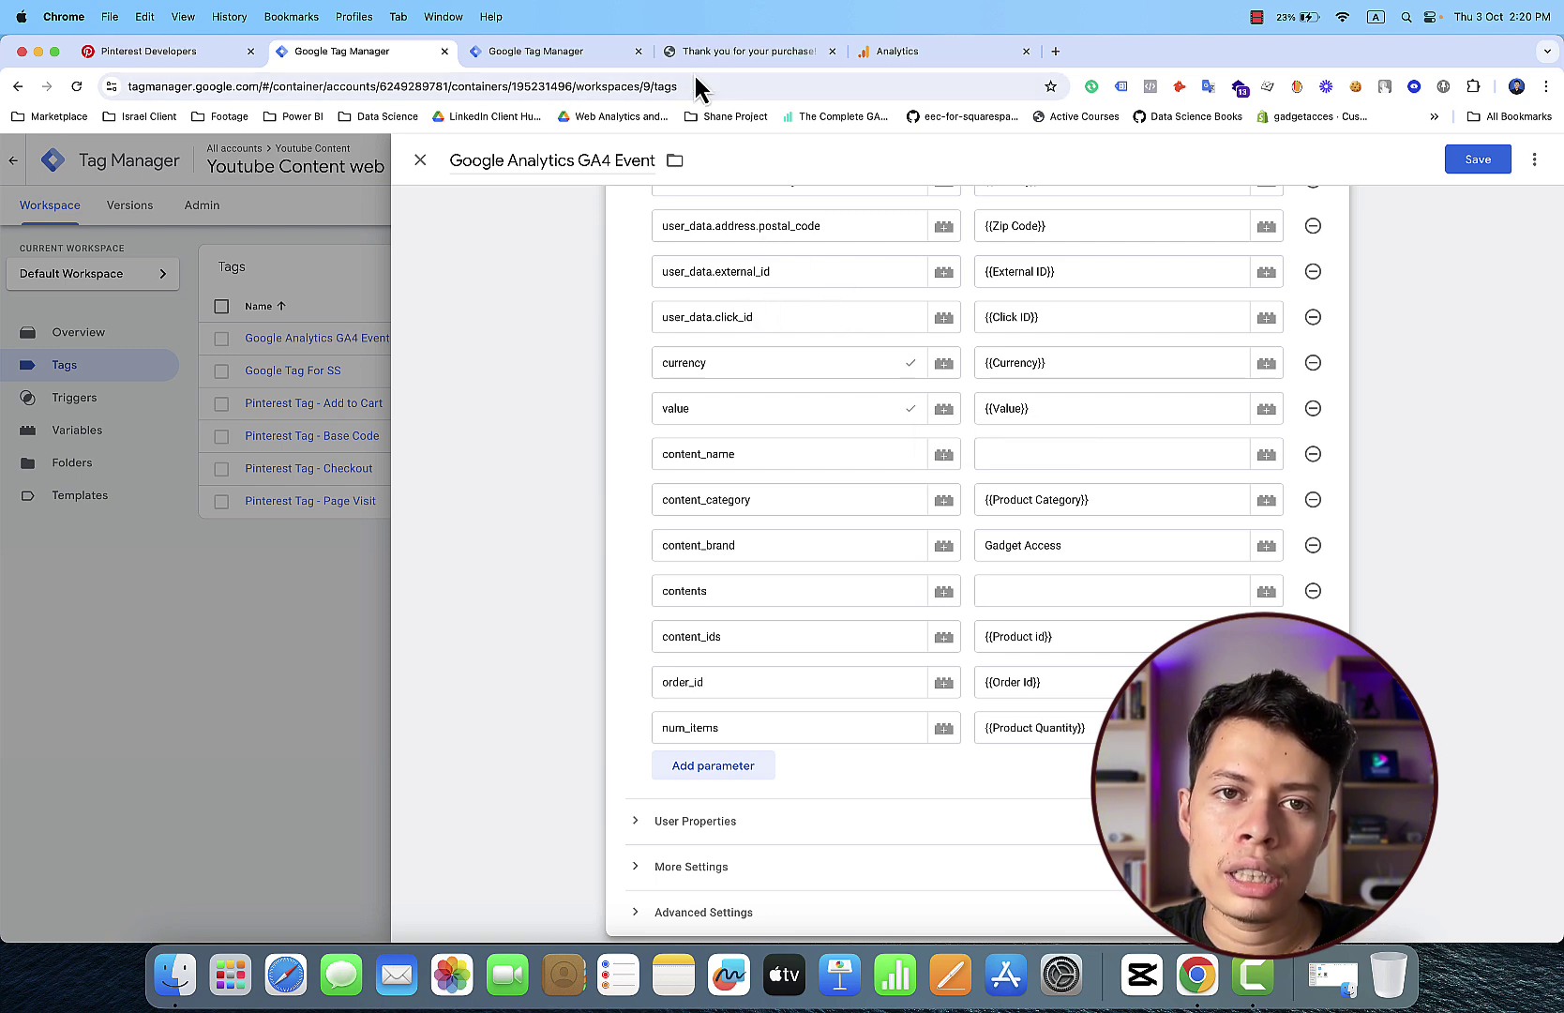
# Step: Look up the expected format of the contents parameter in the Pinterest Developers event parameter table
pyautogui.click(739, 50)
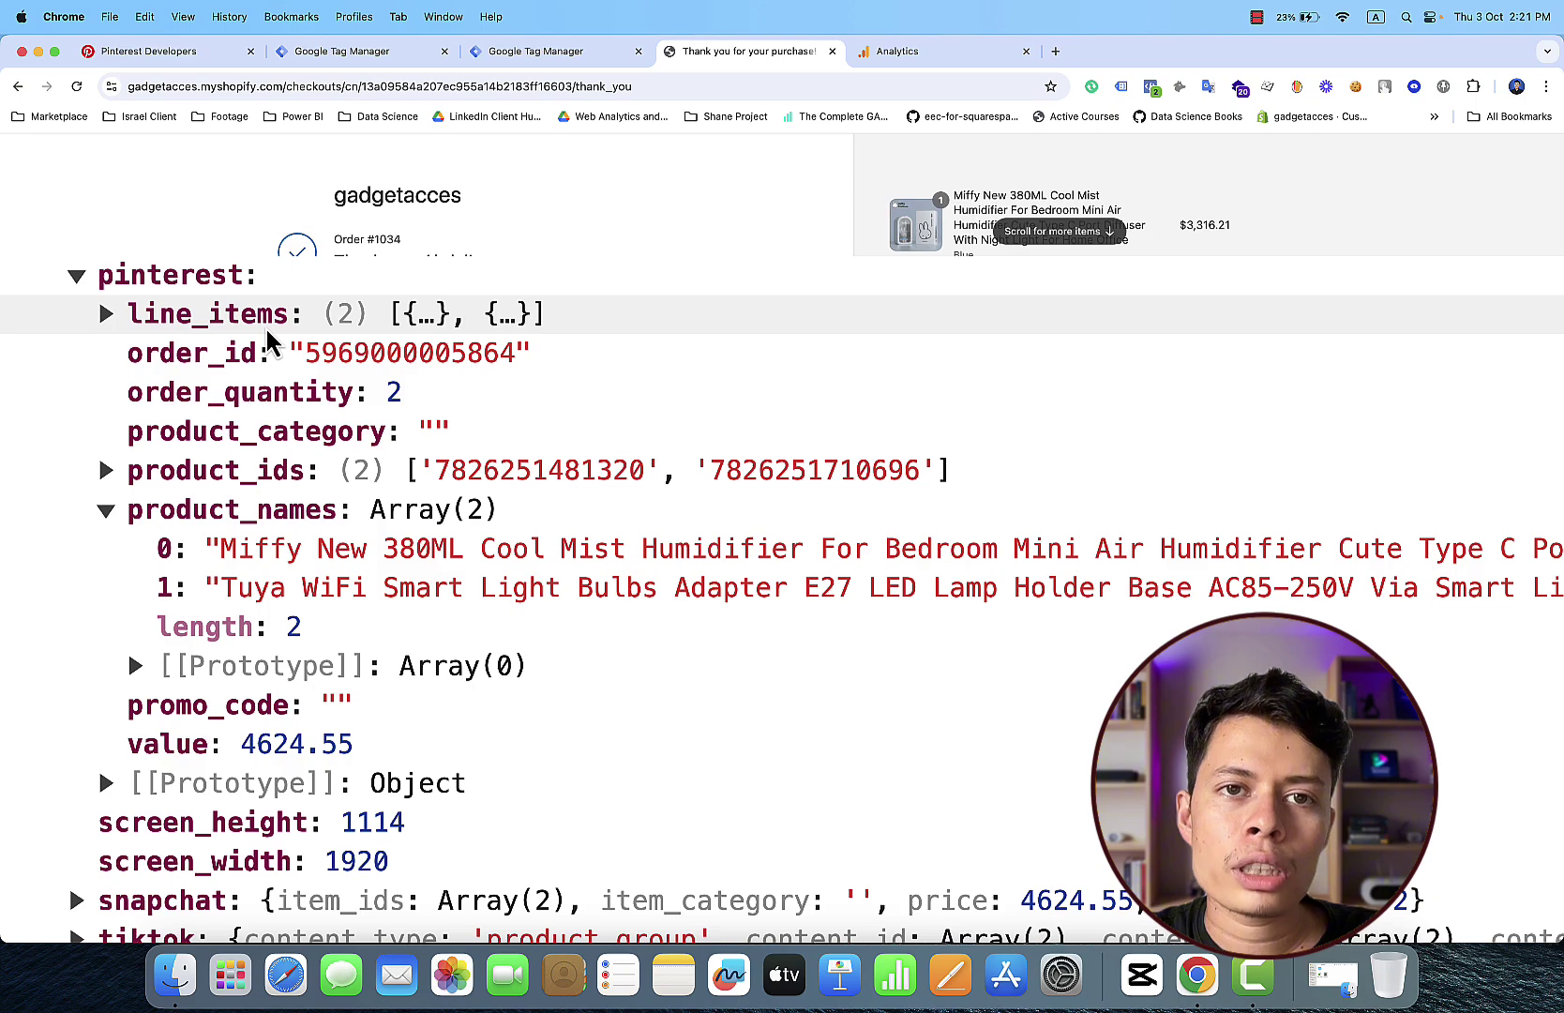
pyautogui.click(222, 58)
pyautogui.scroll(-6, 627, 517)
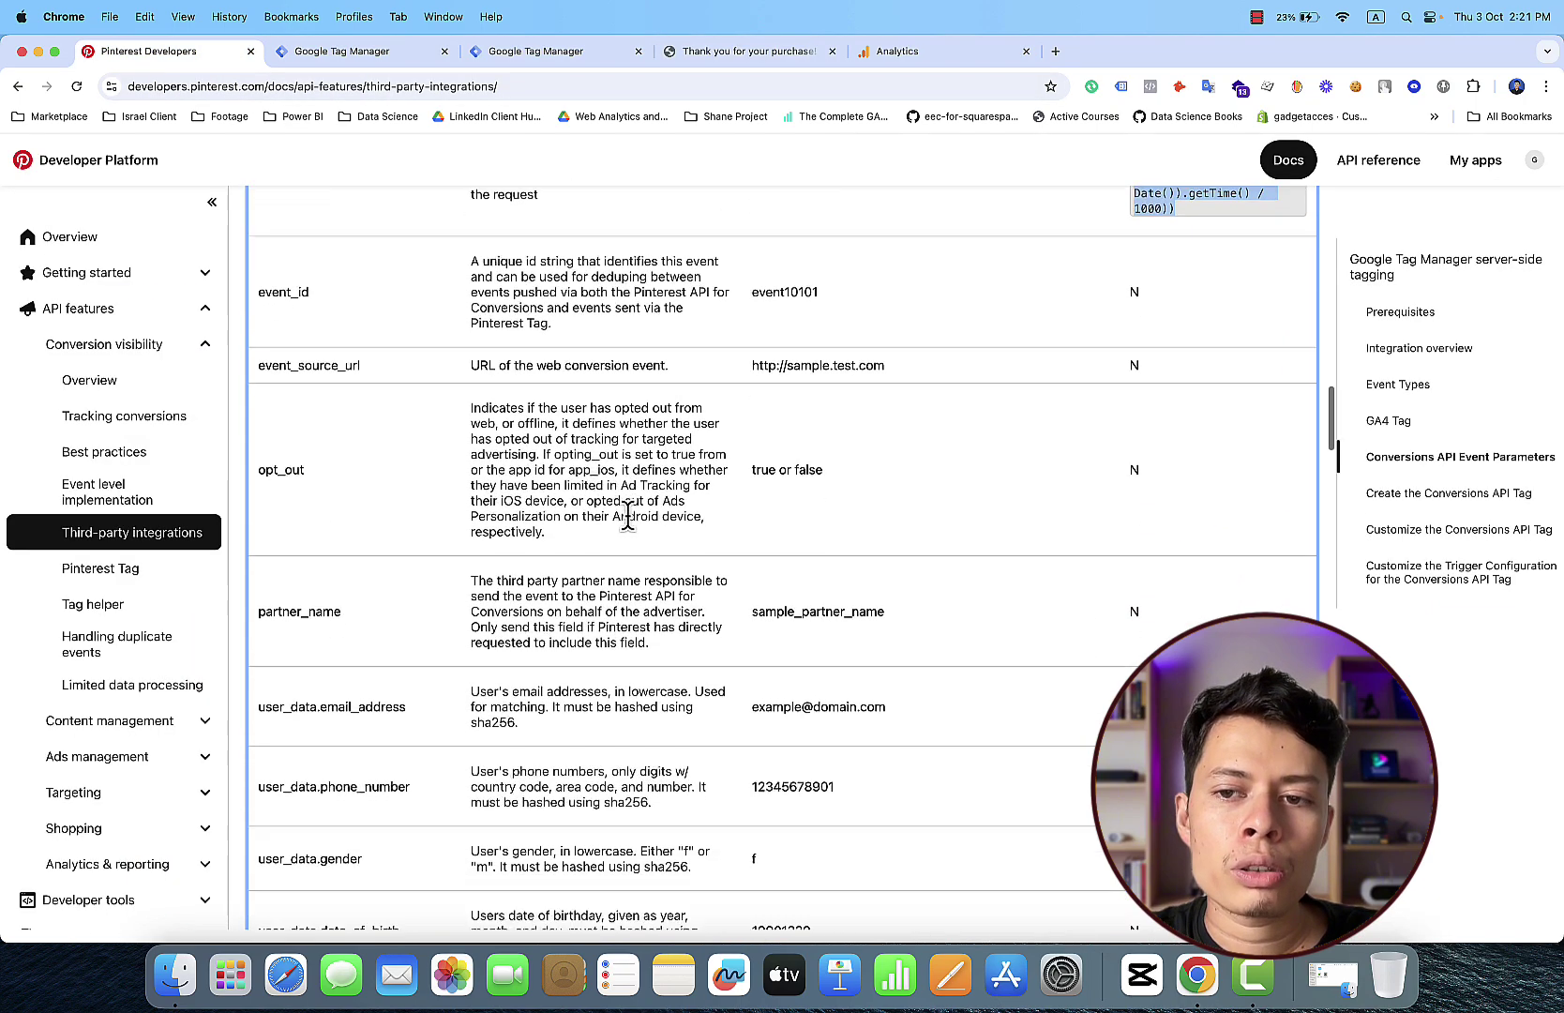
pyautogui.scroll(-12, 627, 516)
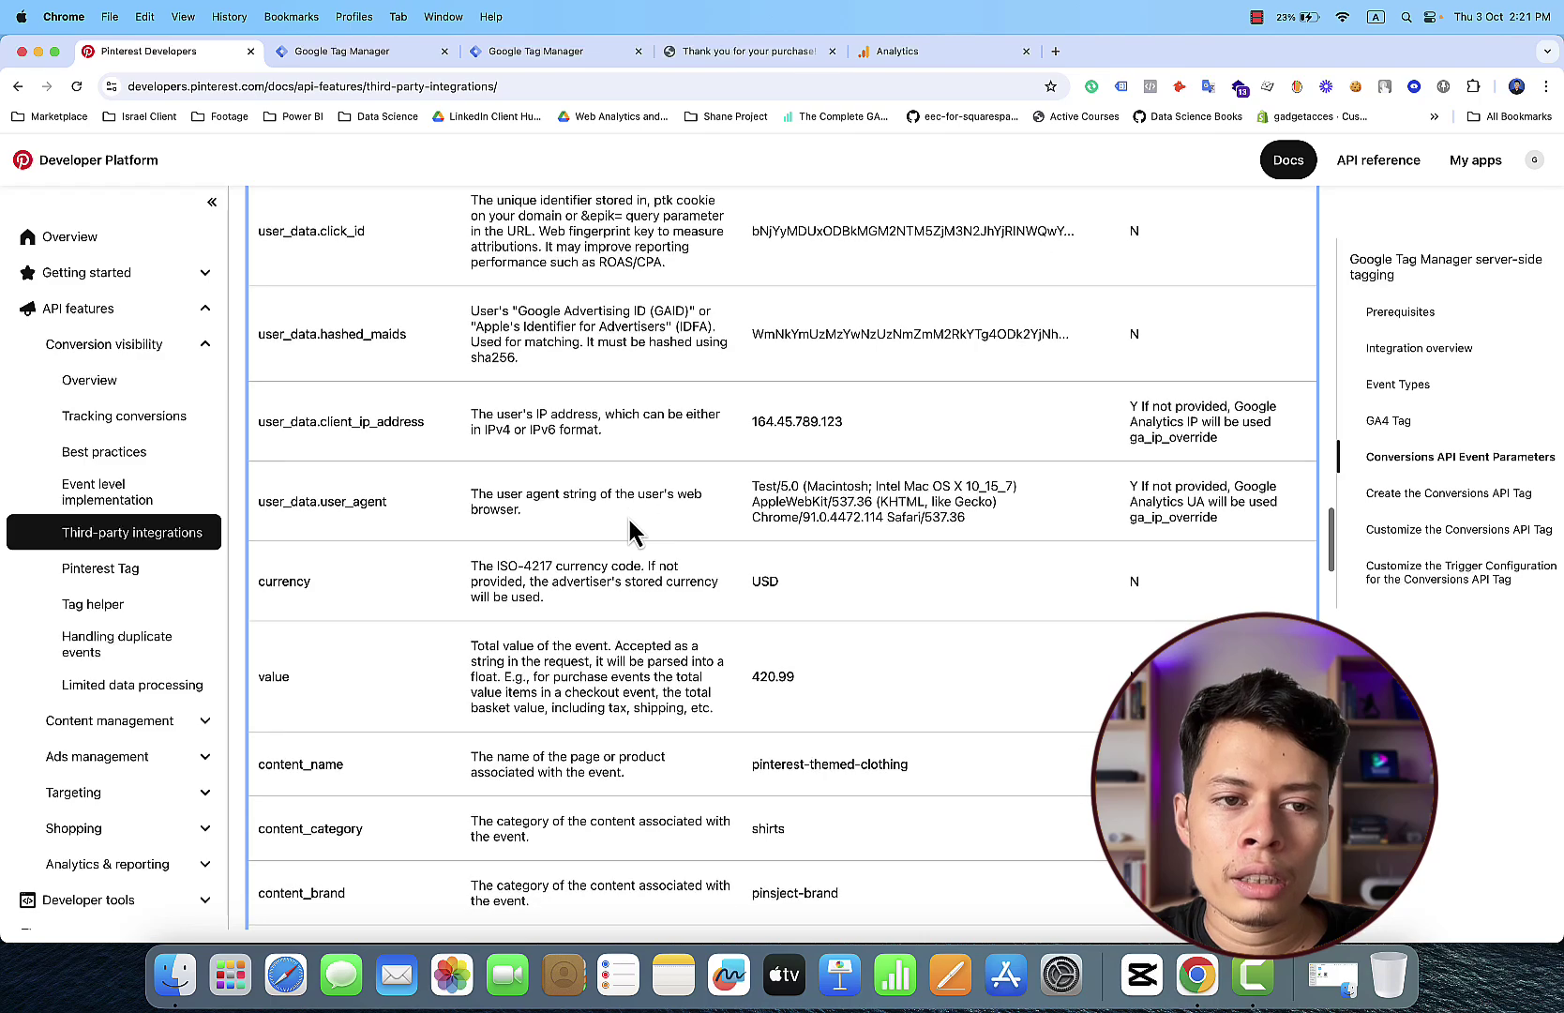
pyautogui.scroll(-8, 630, 532)
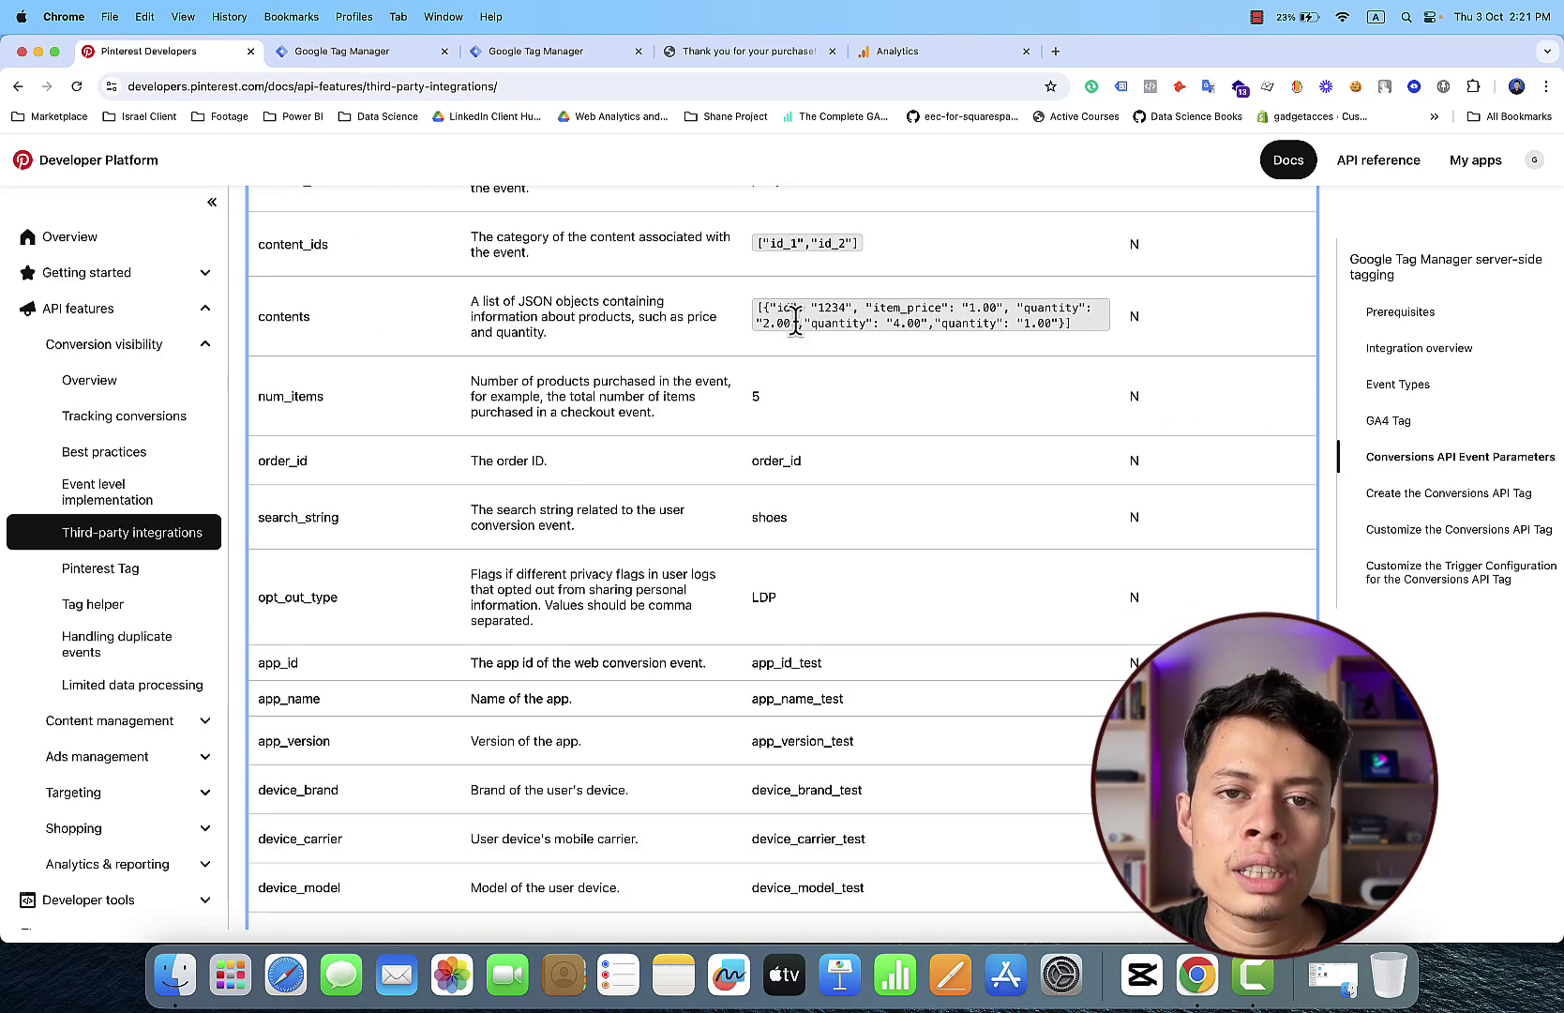
pyautogui.scroll(4, 795, 319)
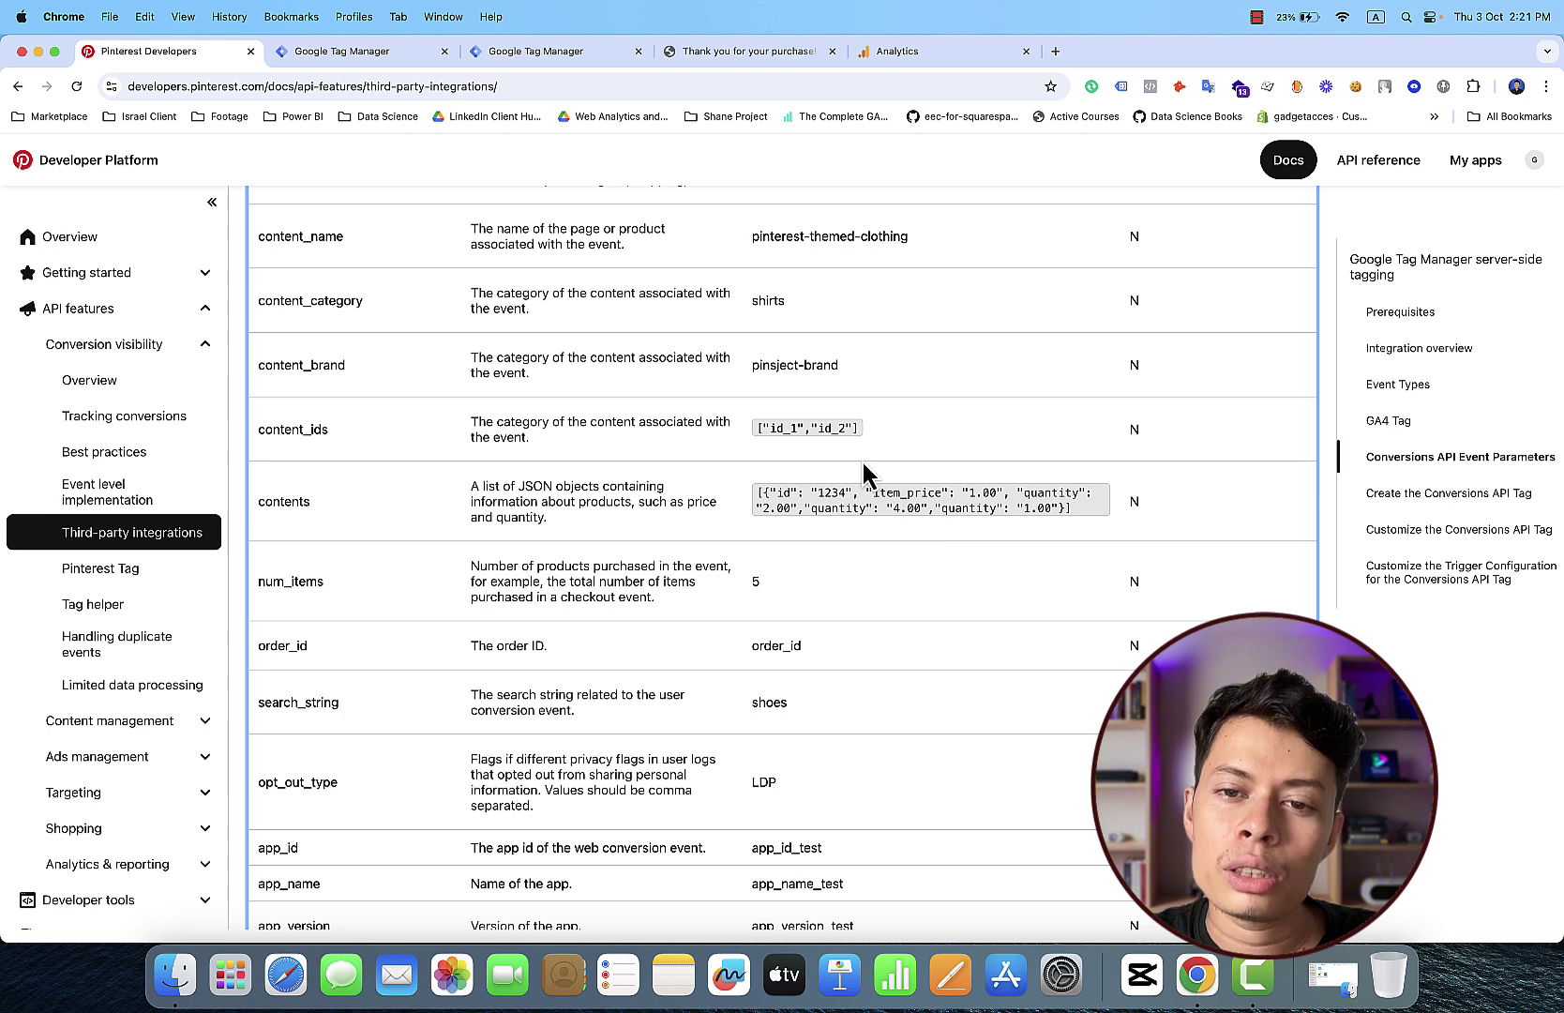
# Step: Expand line_items in the pinterest object of the store page's data layer and examine the fields of each product
pyautogui.click(739, 52)
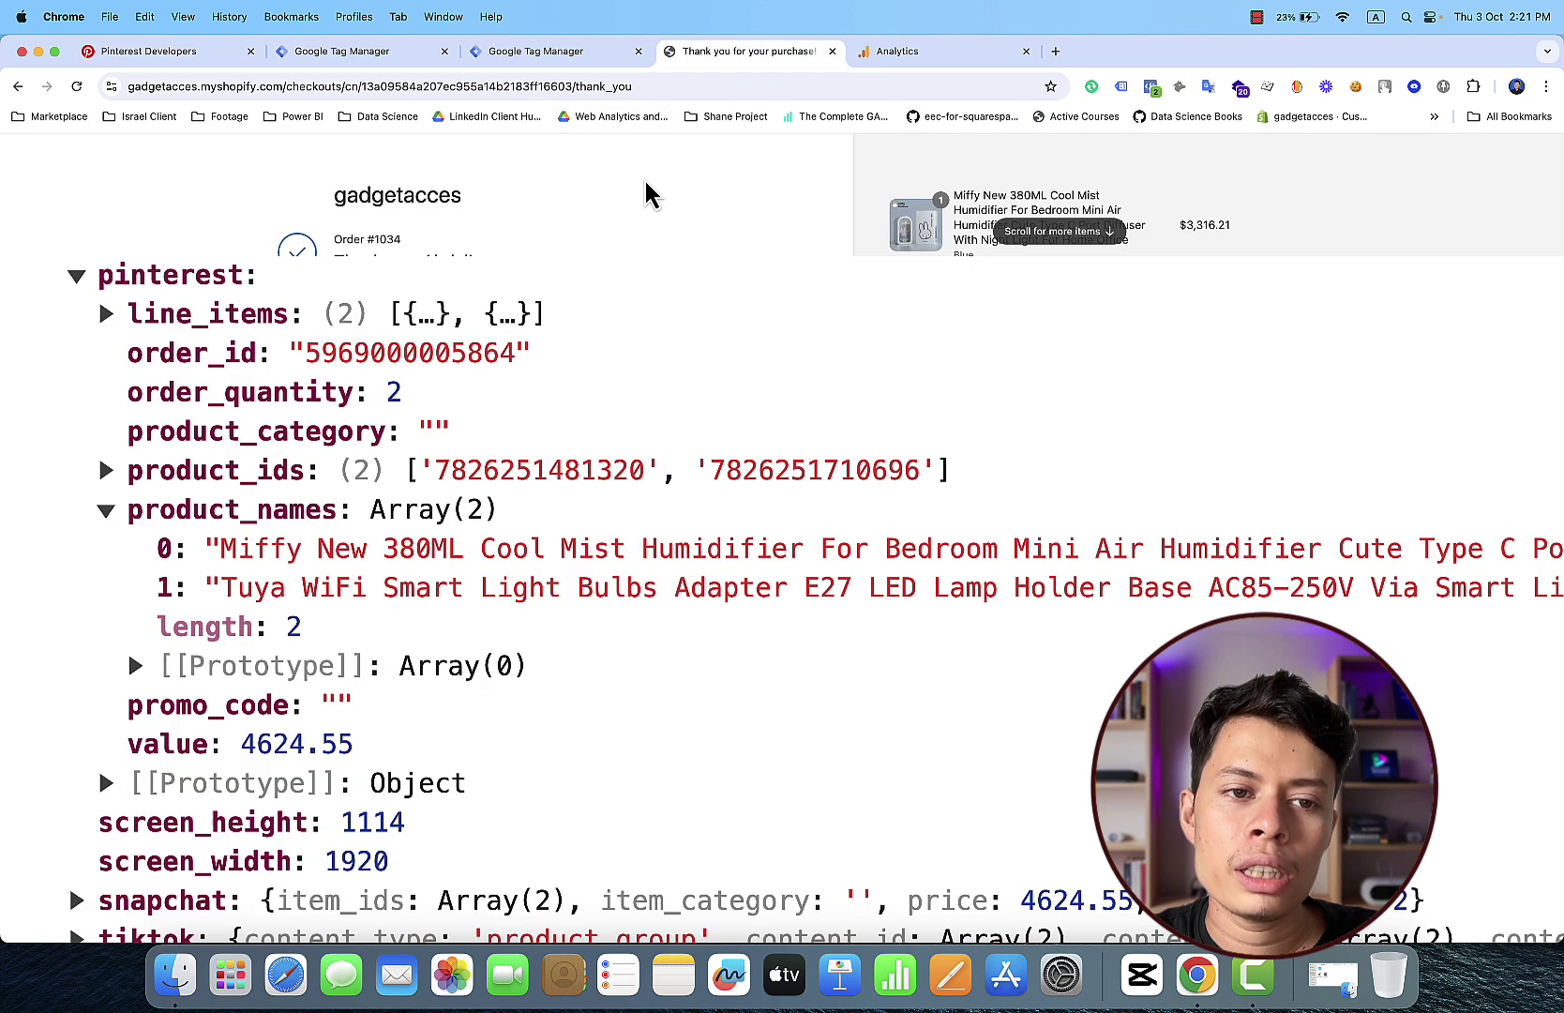
pyautogui.click(250, 319)
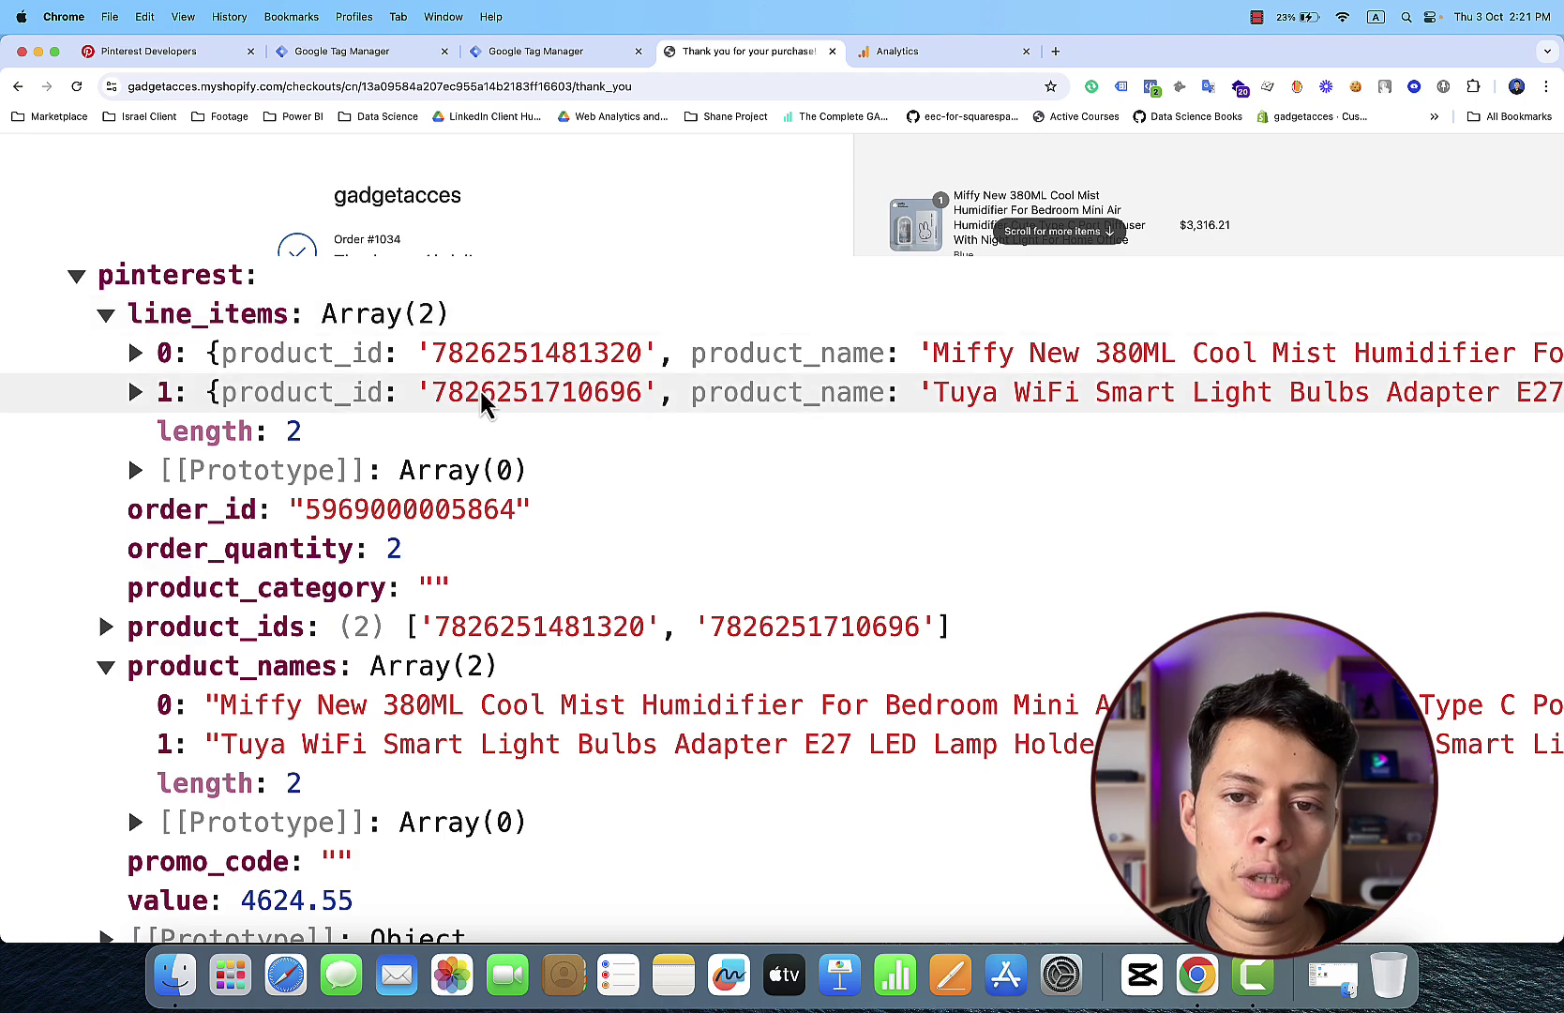
pyautogui.hscroll(10, 516, 371)
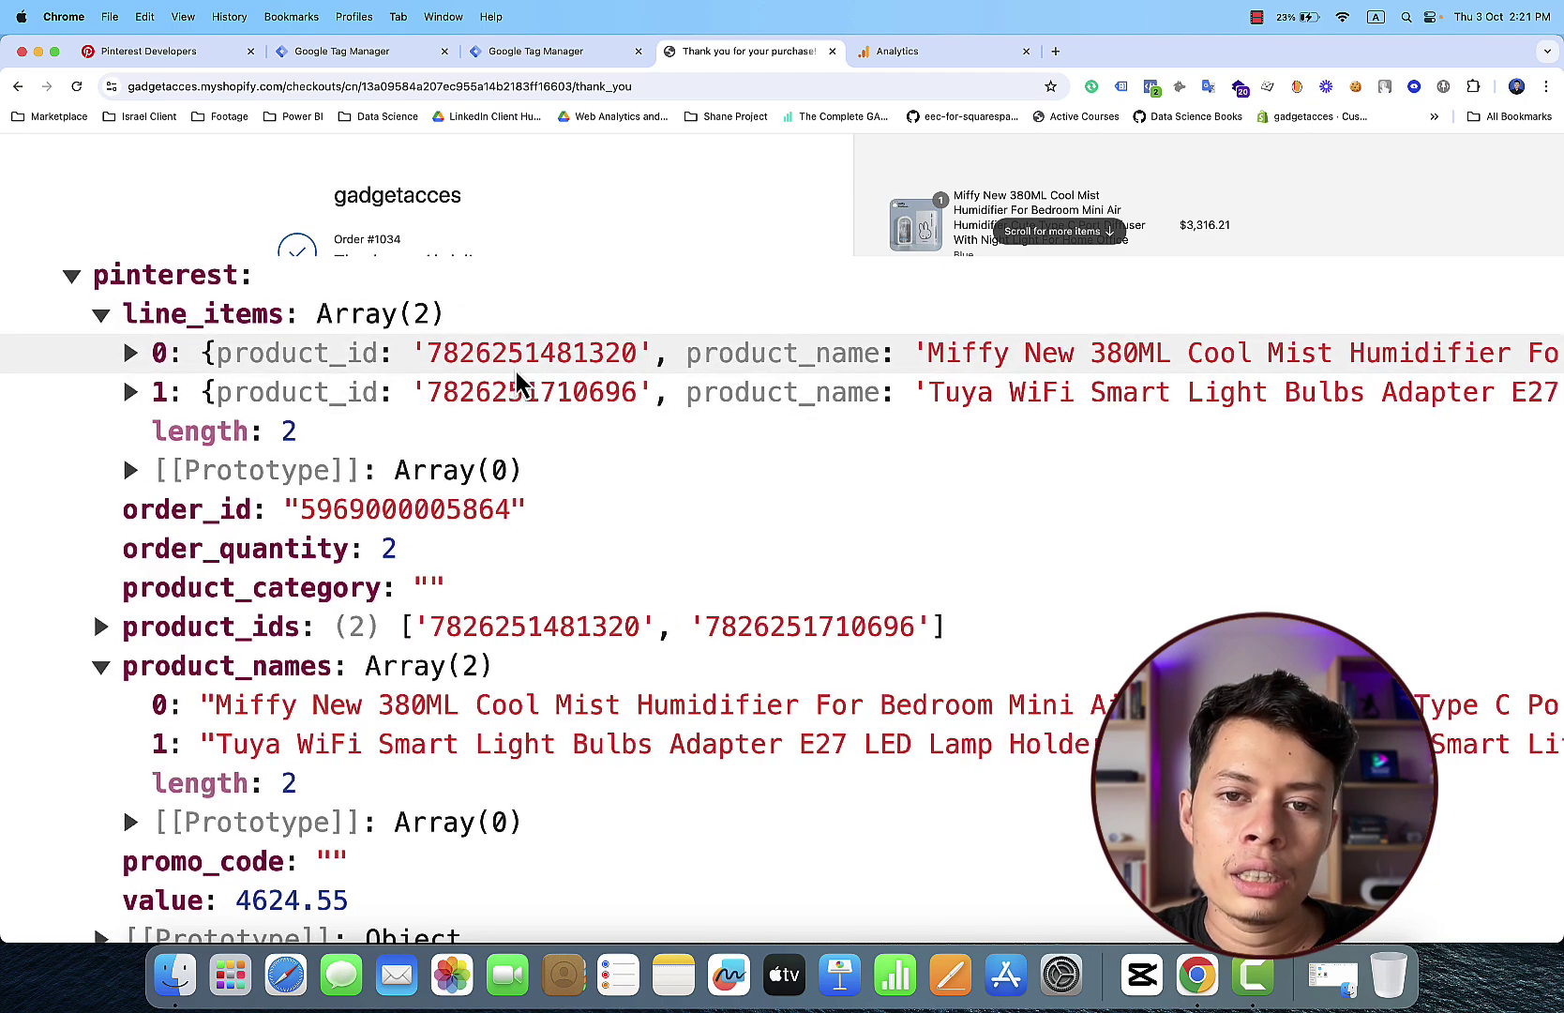
pyautogui.hscroll(15, 516, 380)
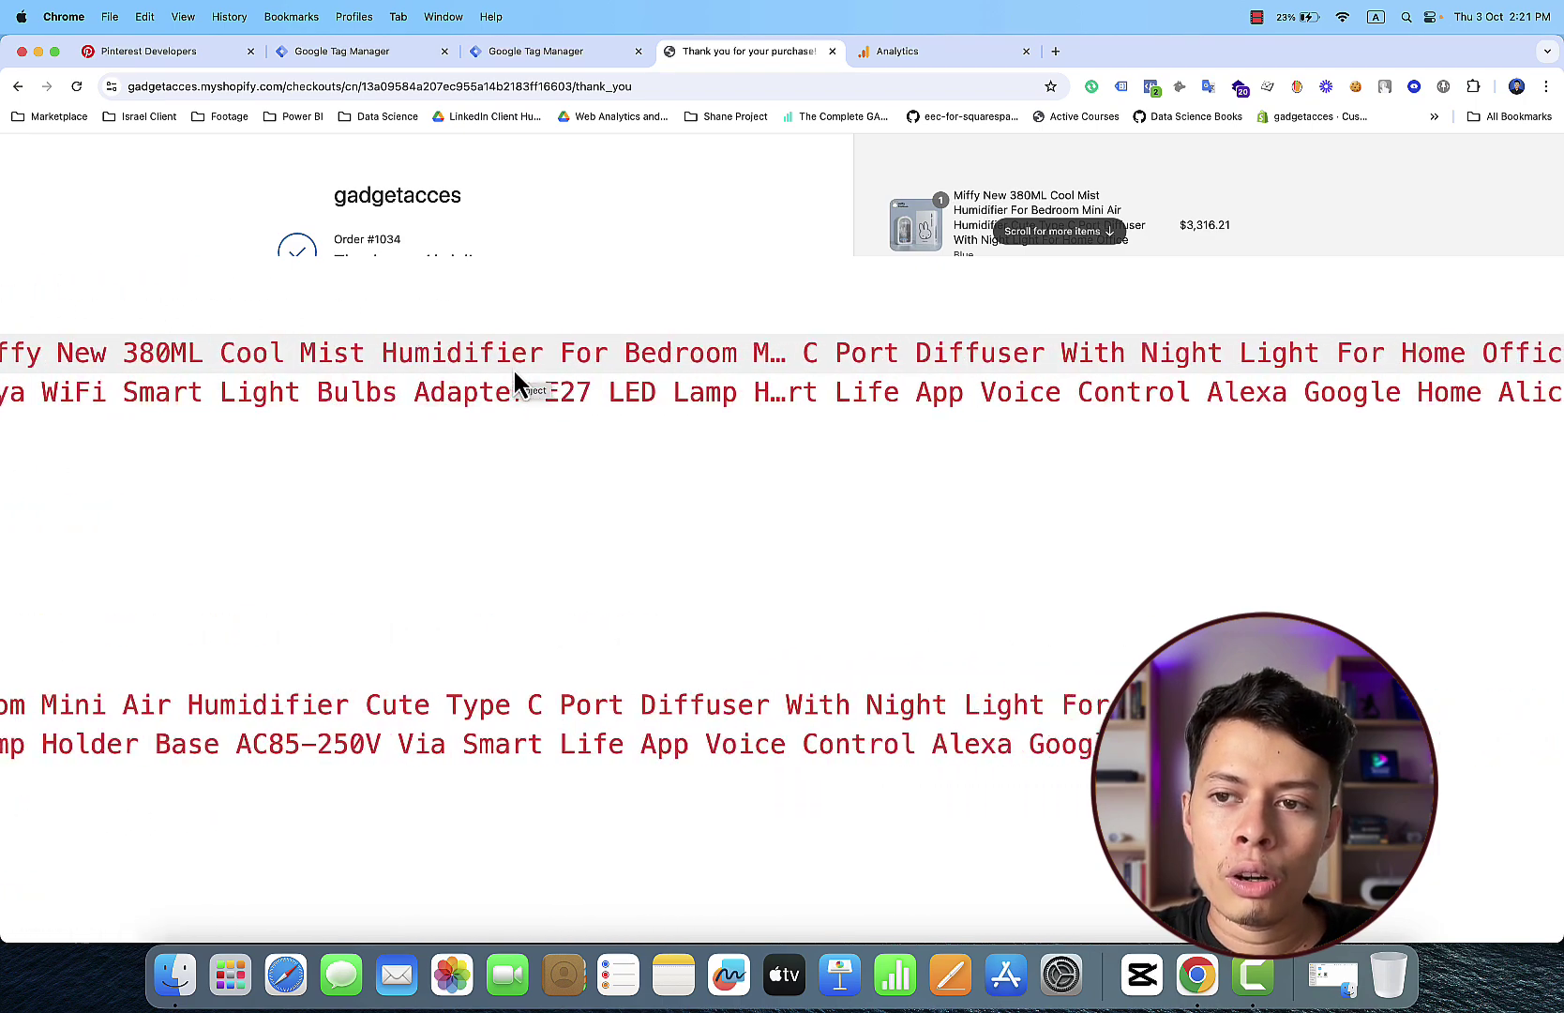
pyautogui.hscroll(9, 513, 368)
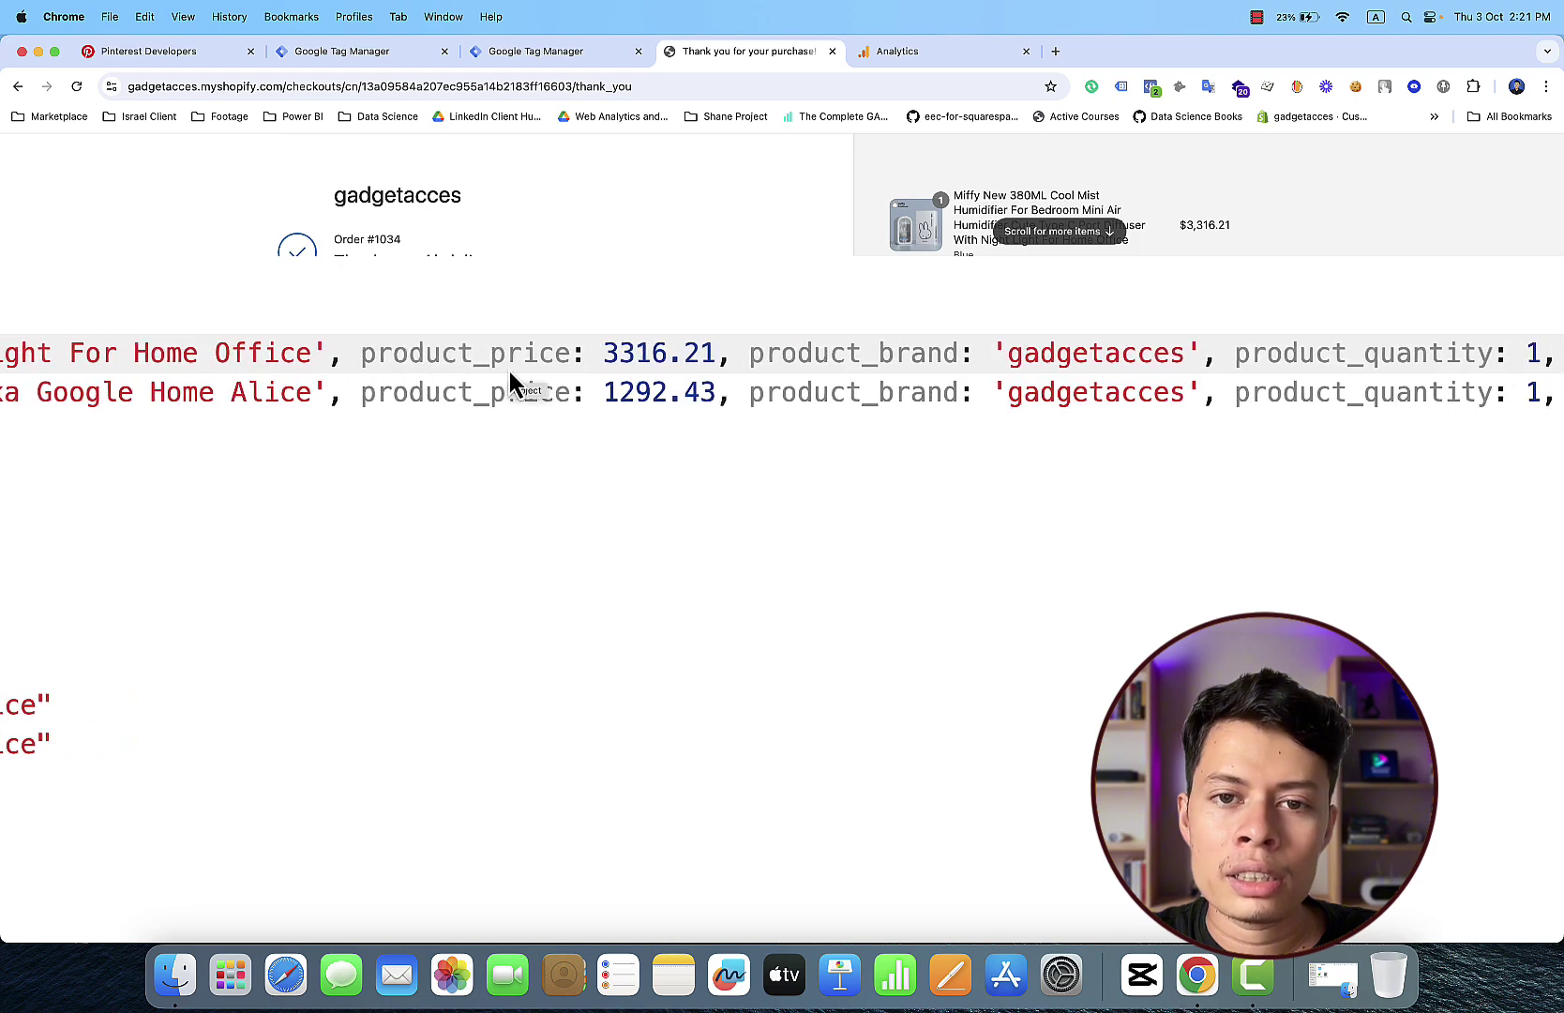
pyautogui.hscroll(-15, 509, 372)
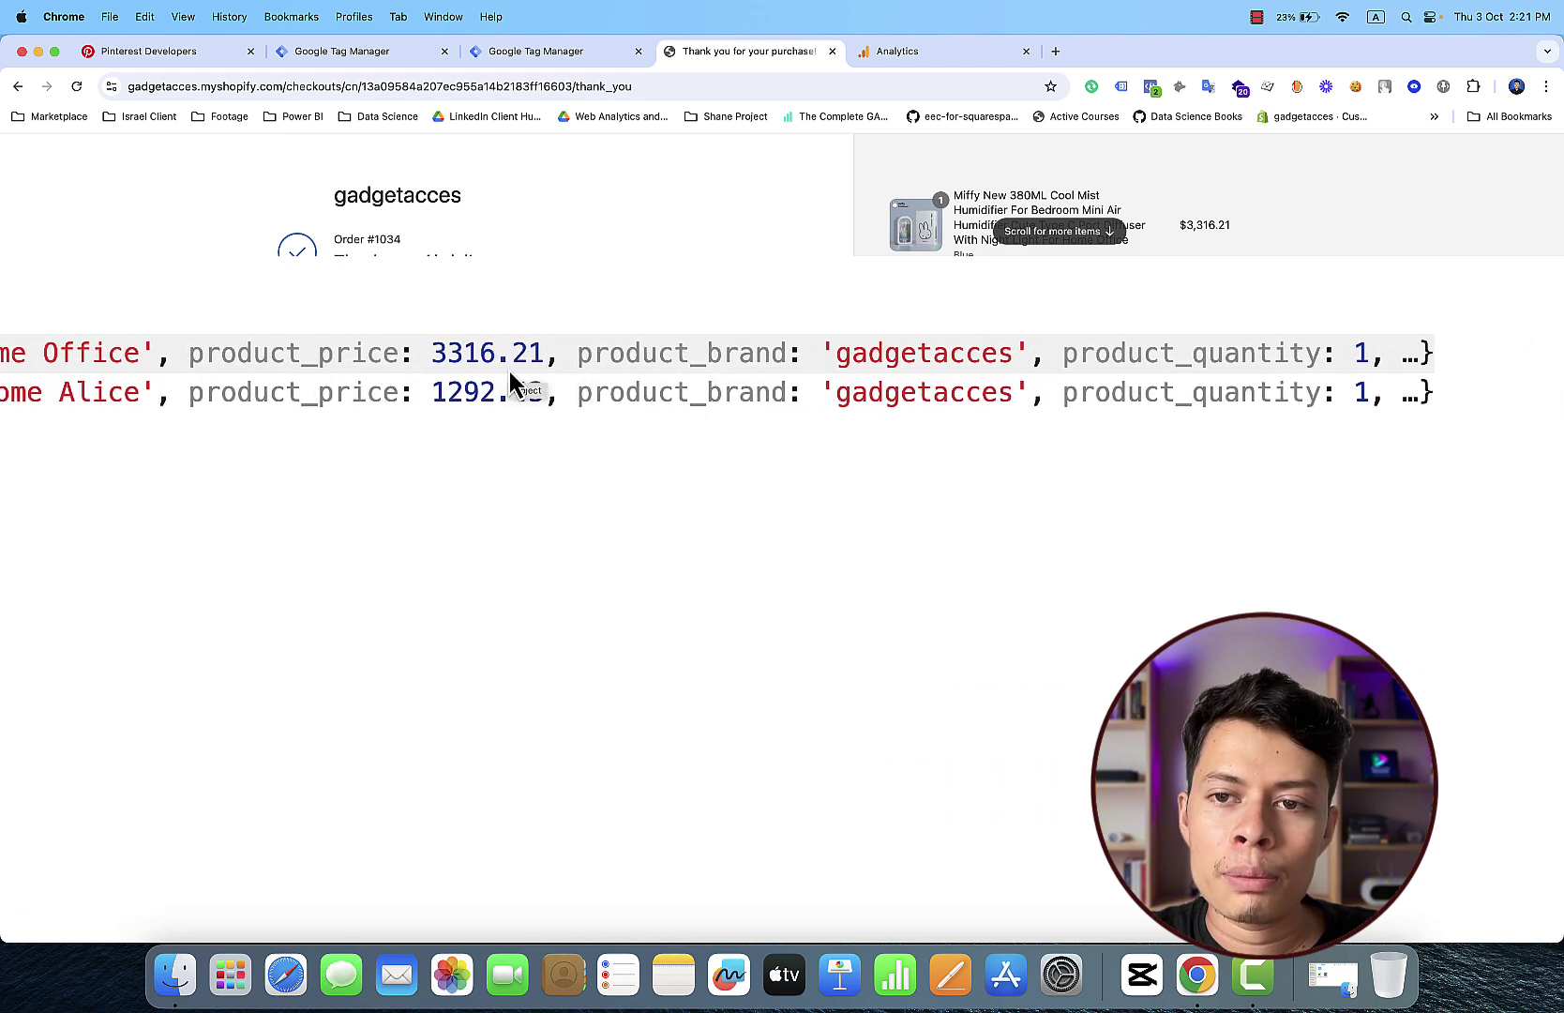
pyautogui.hscroll(-20, 510, 371)
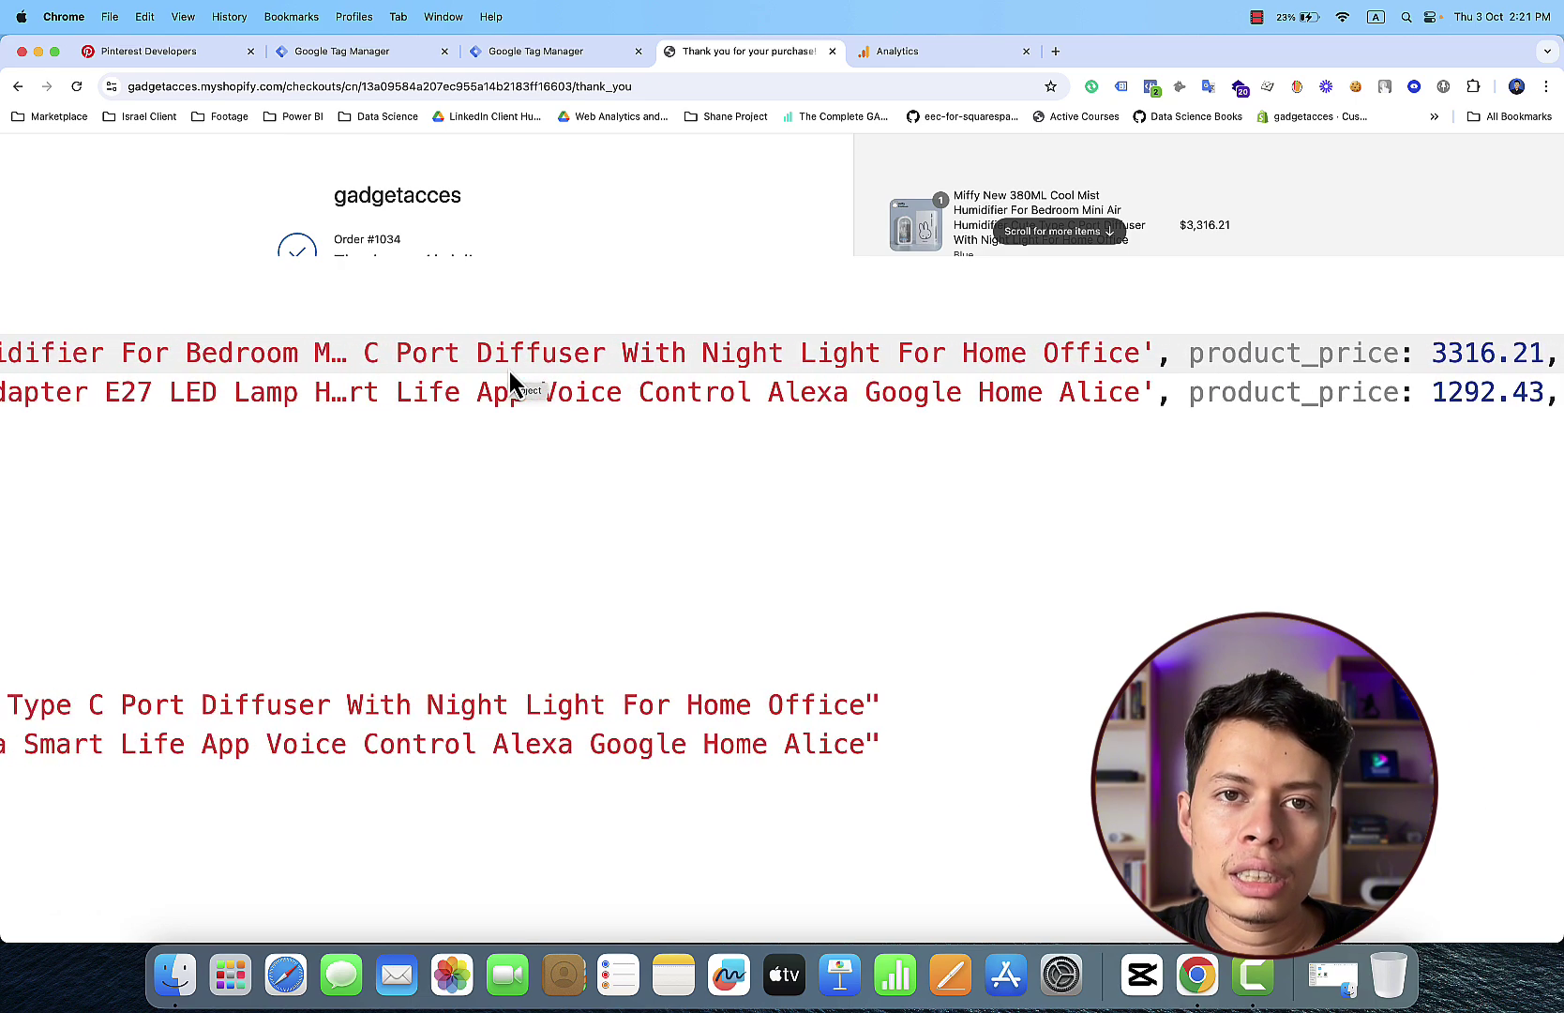
pyautogui.hscroll(-4, 509, 371)
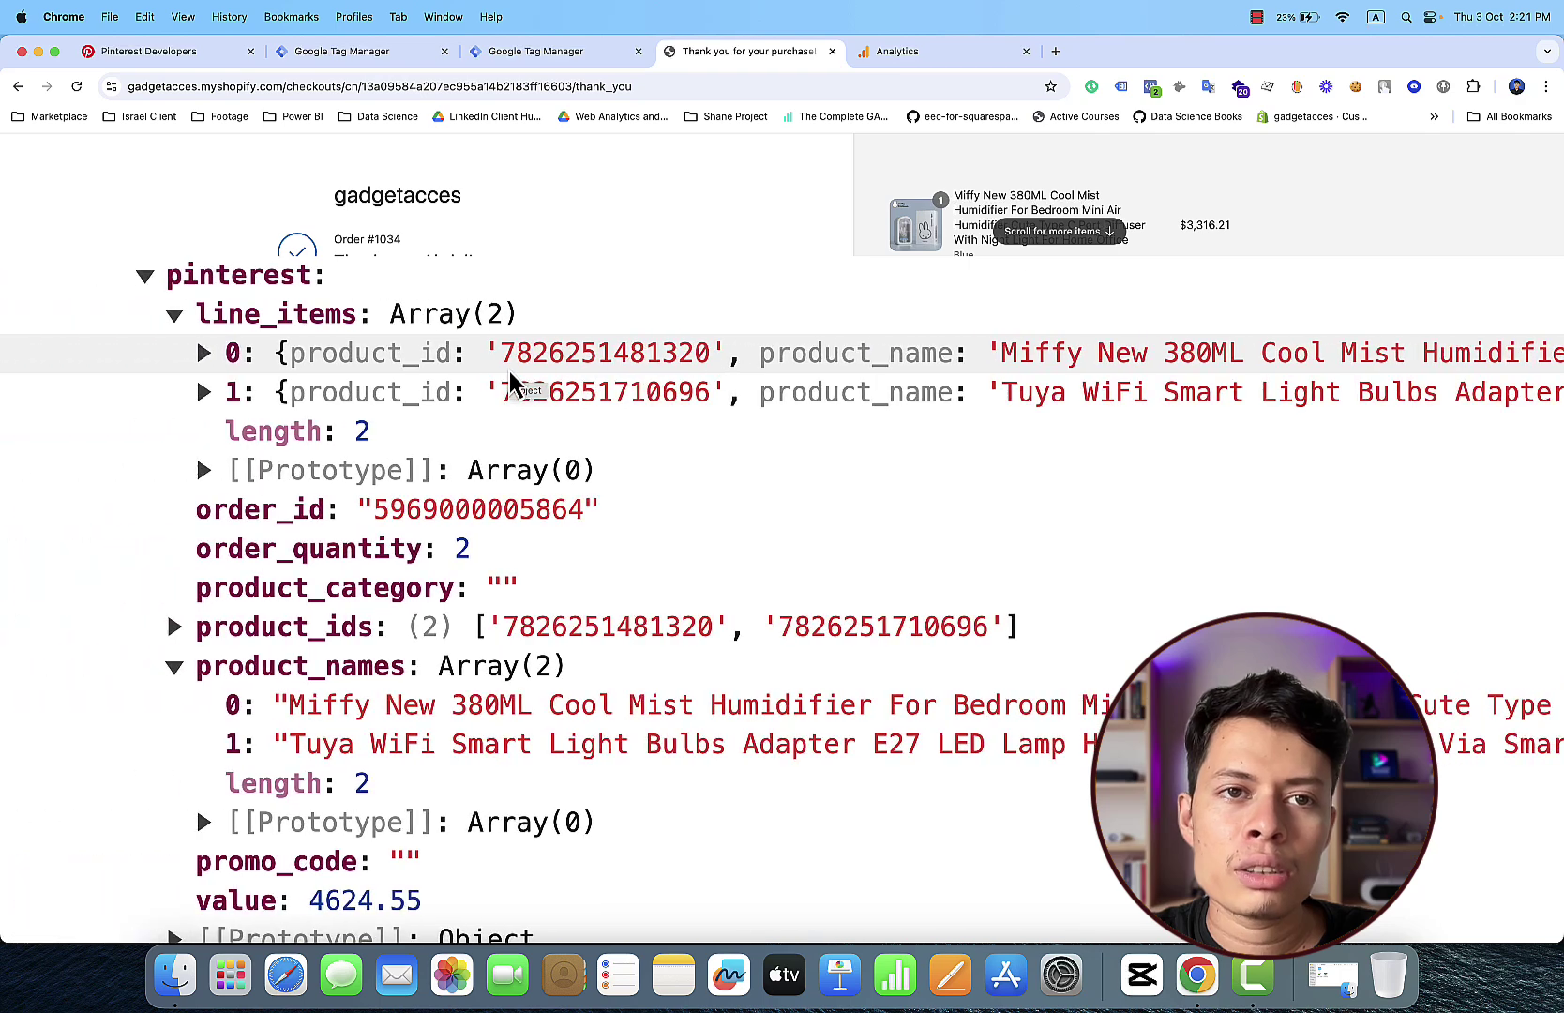
# Step: Return to the GA4 event tag and remove the content_brand parameter
pyautogui.click(419, 54)
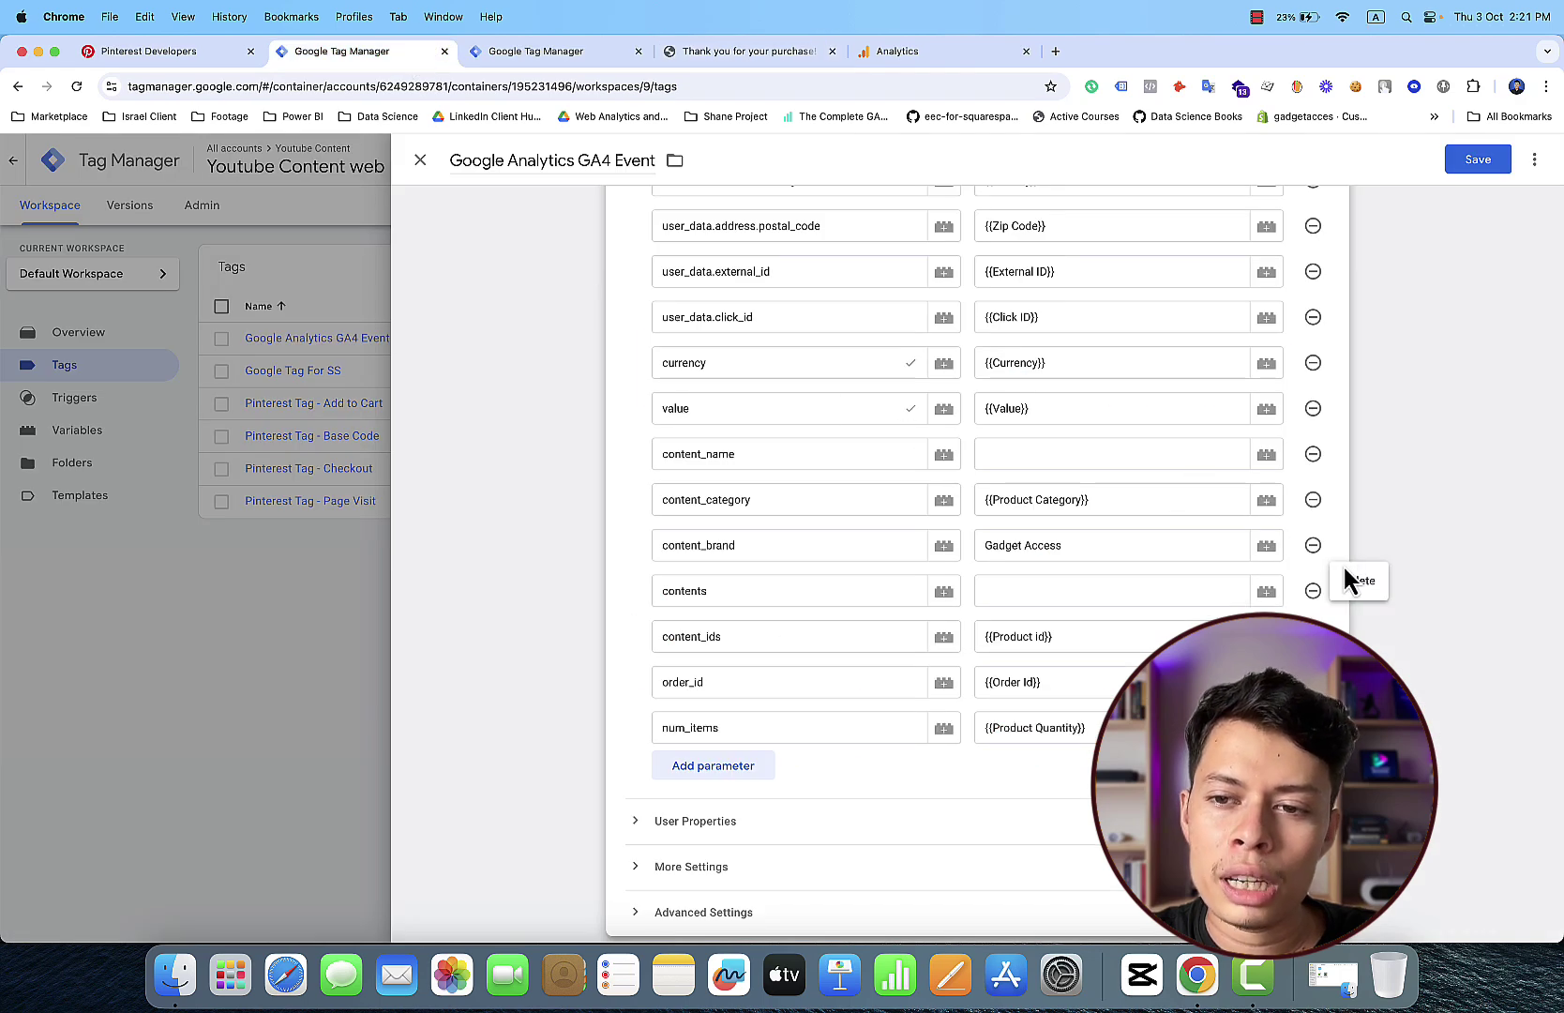
pyautogui.click(1313, 545)
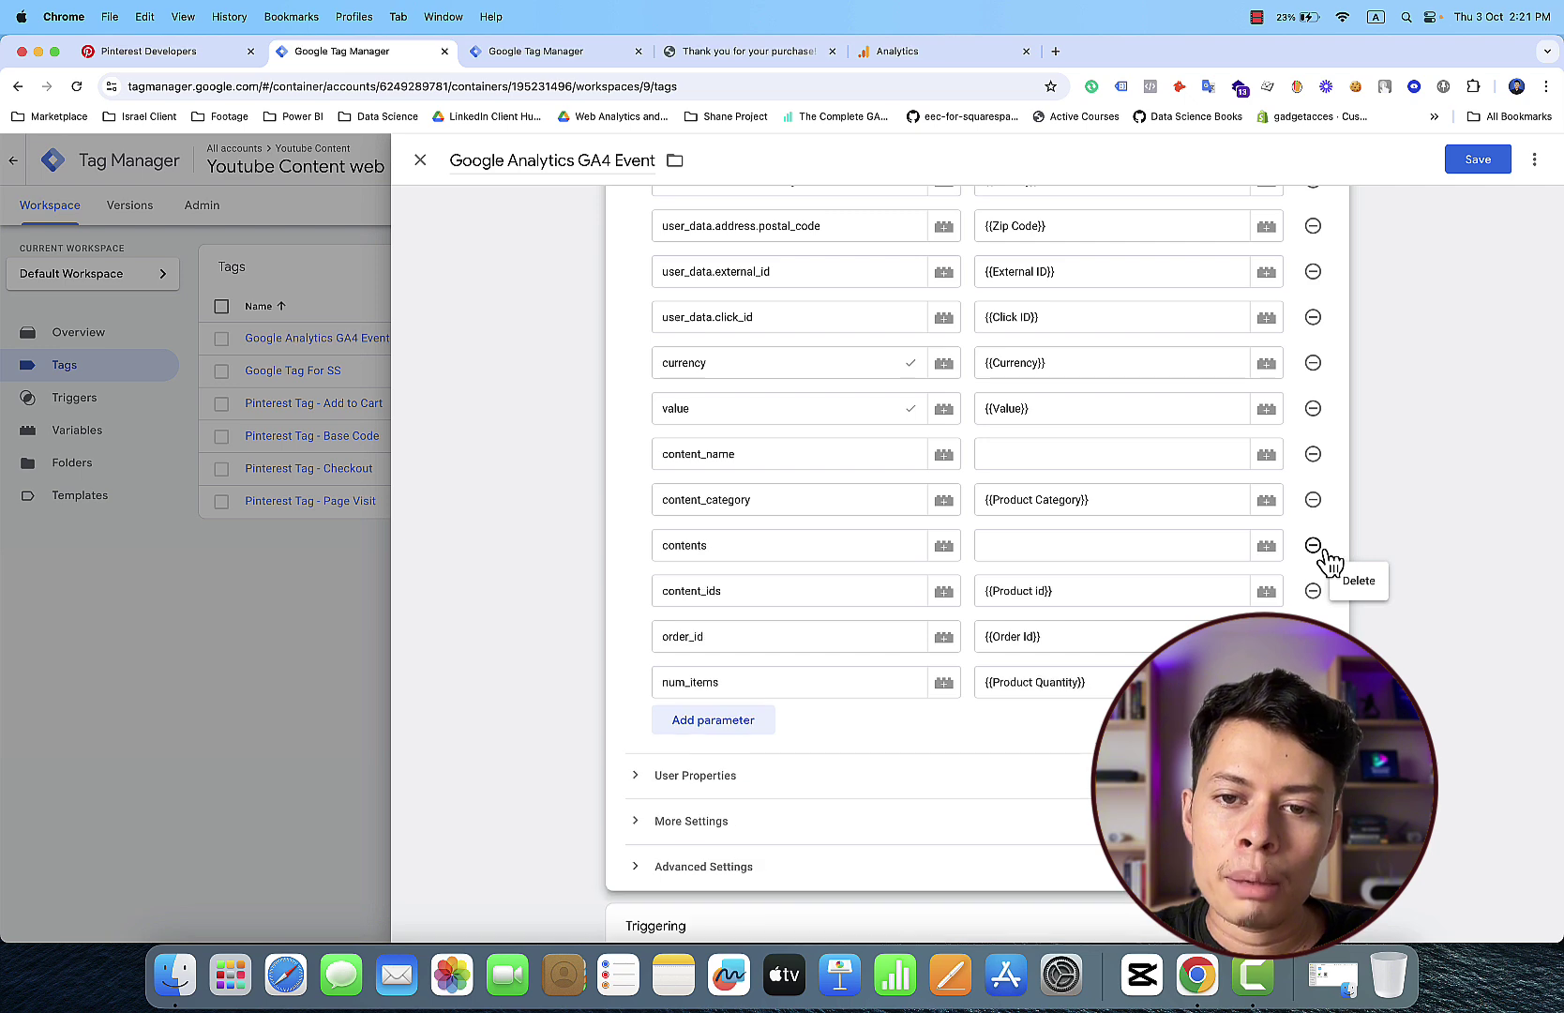
pyautogui.click(1126, 545)
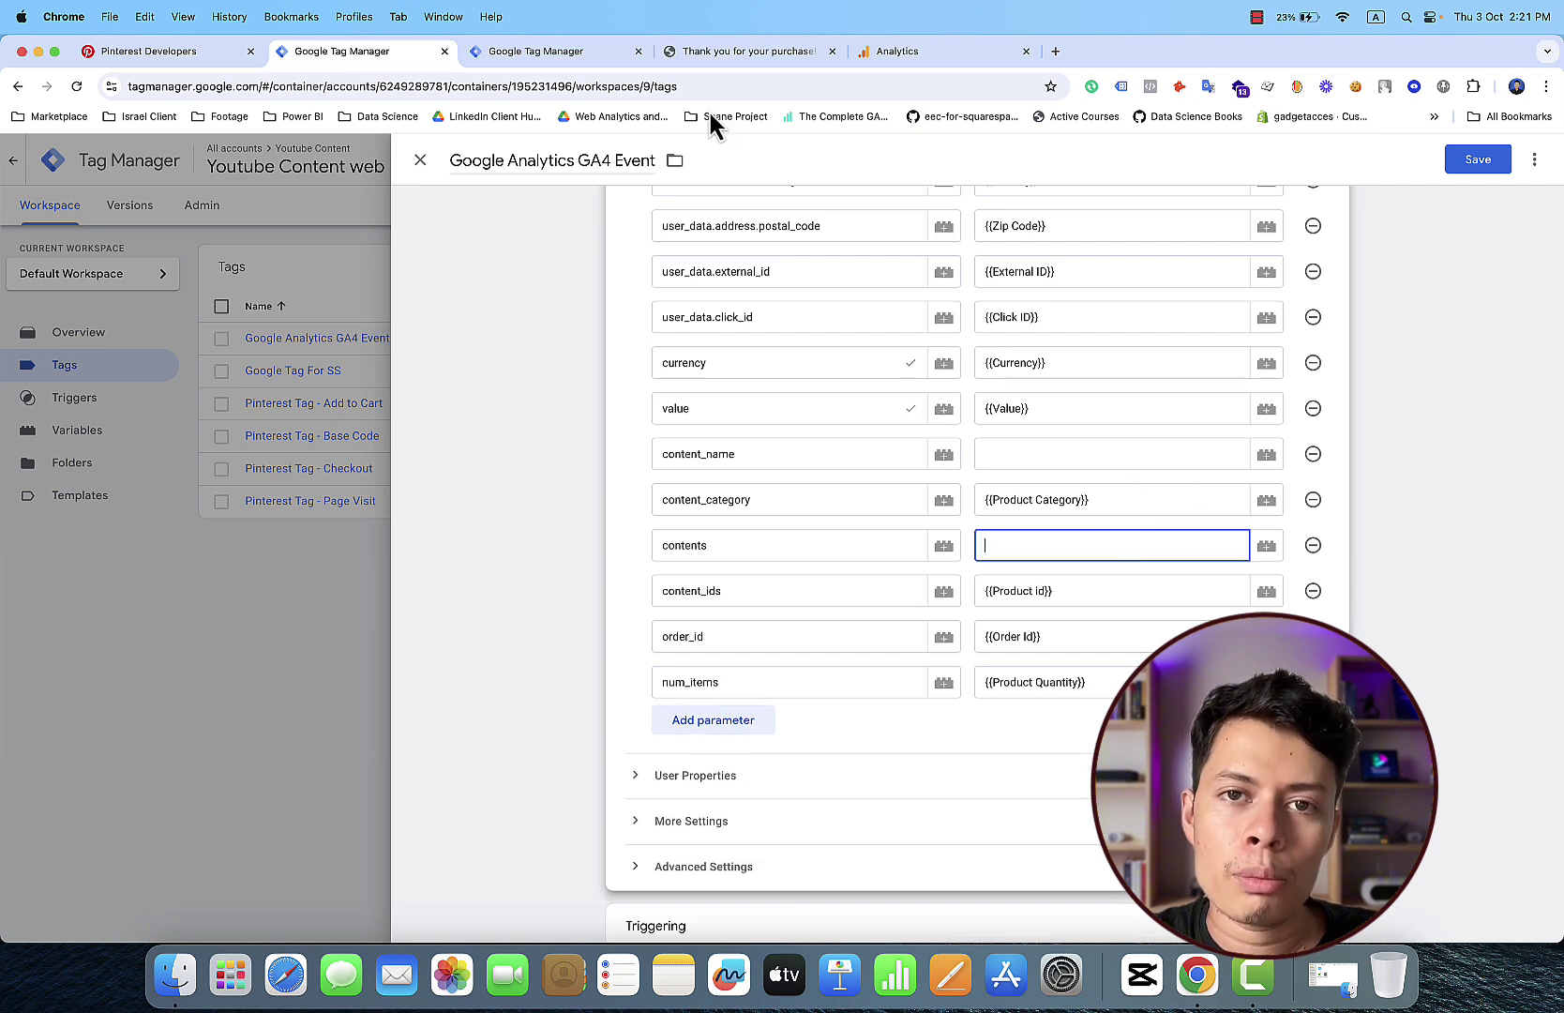
# Step: Review the product name, price, brand and quantity fields of the line_items entries in the store page's data layer
pyautogui.click(729, 60)
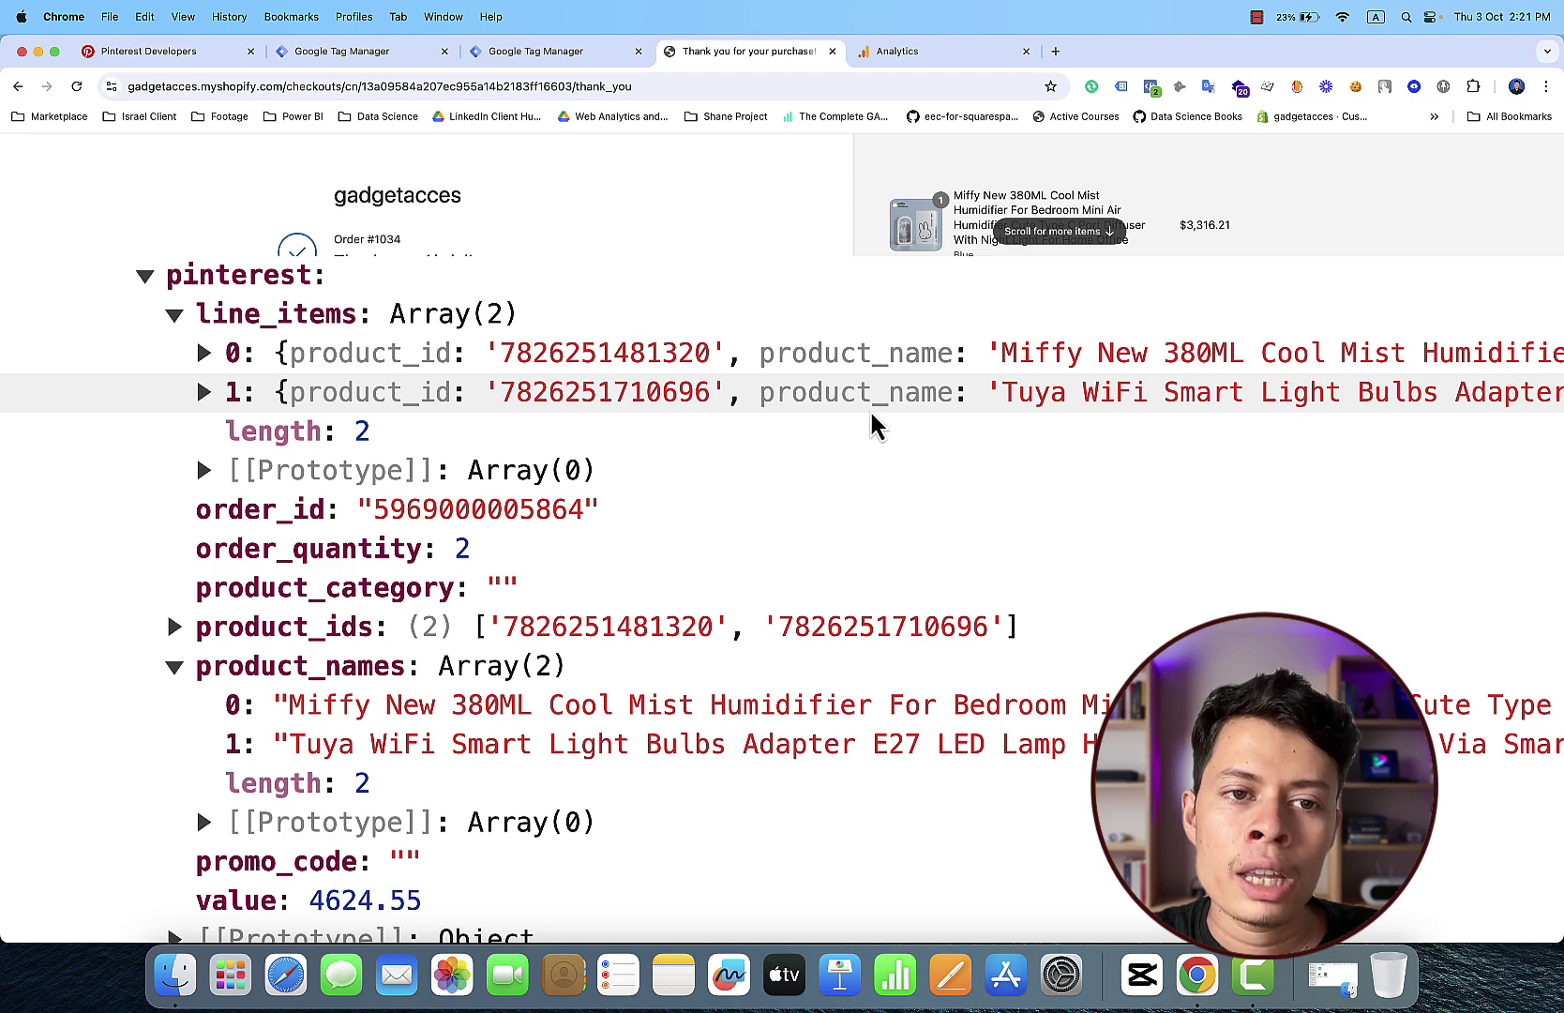
pyautogui.hscroll(10, 871, 414)
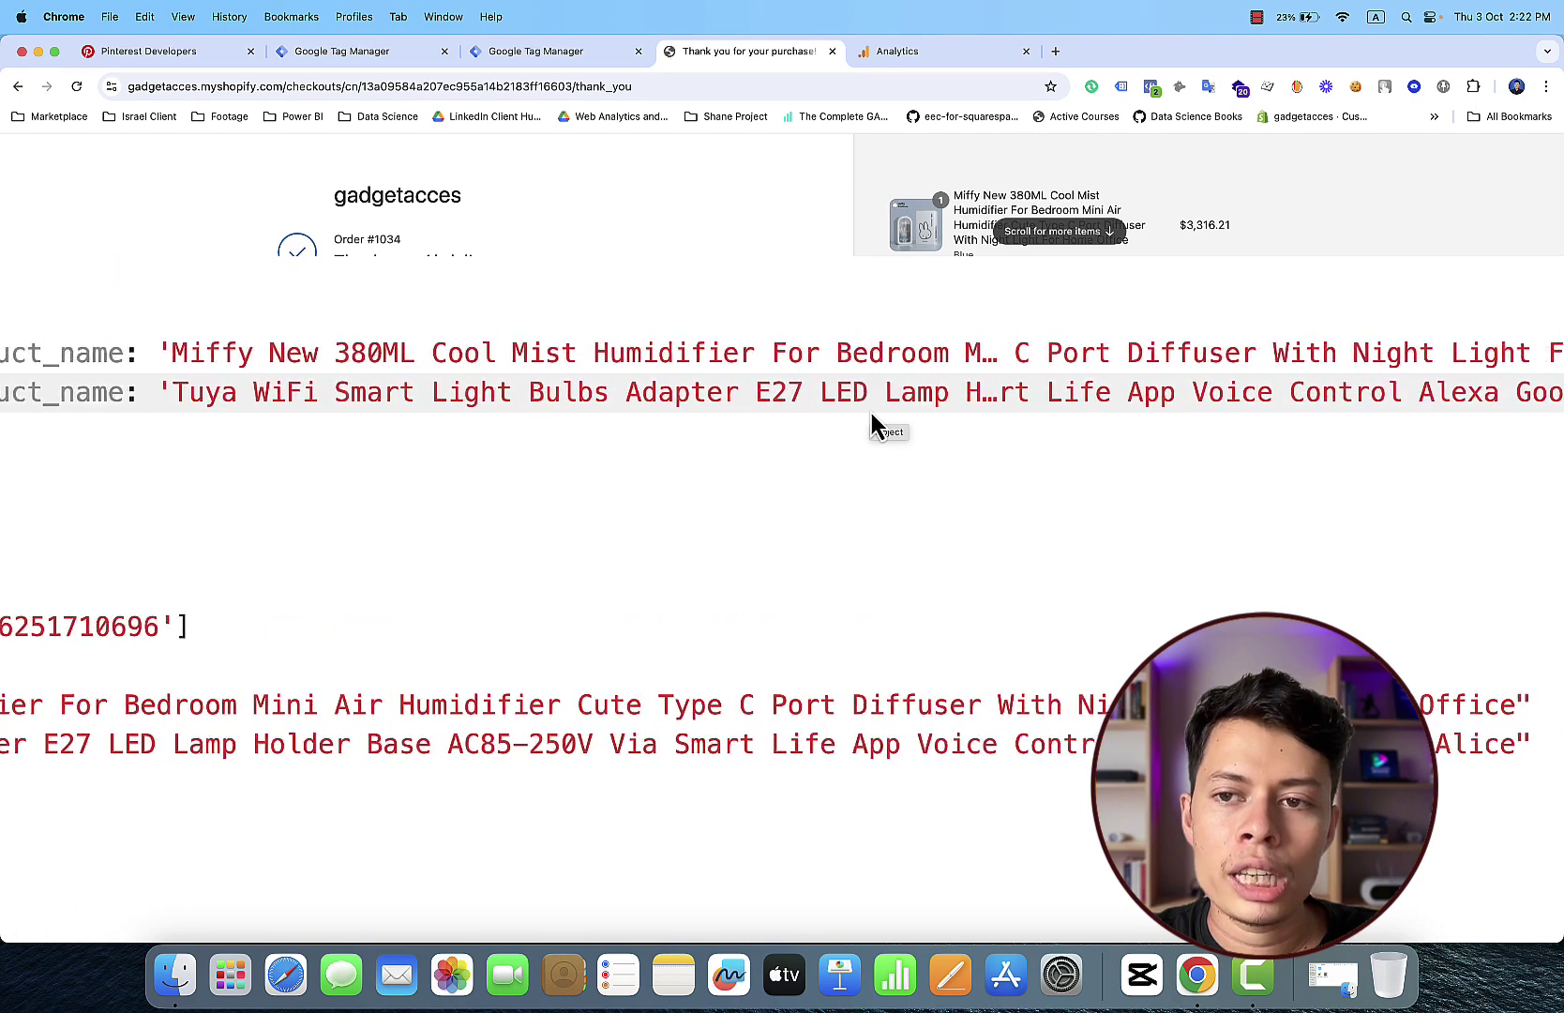
pyautogui.hscroll(15, 872, 415)
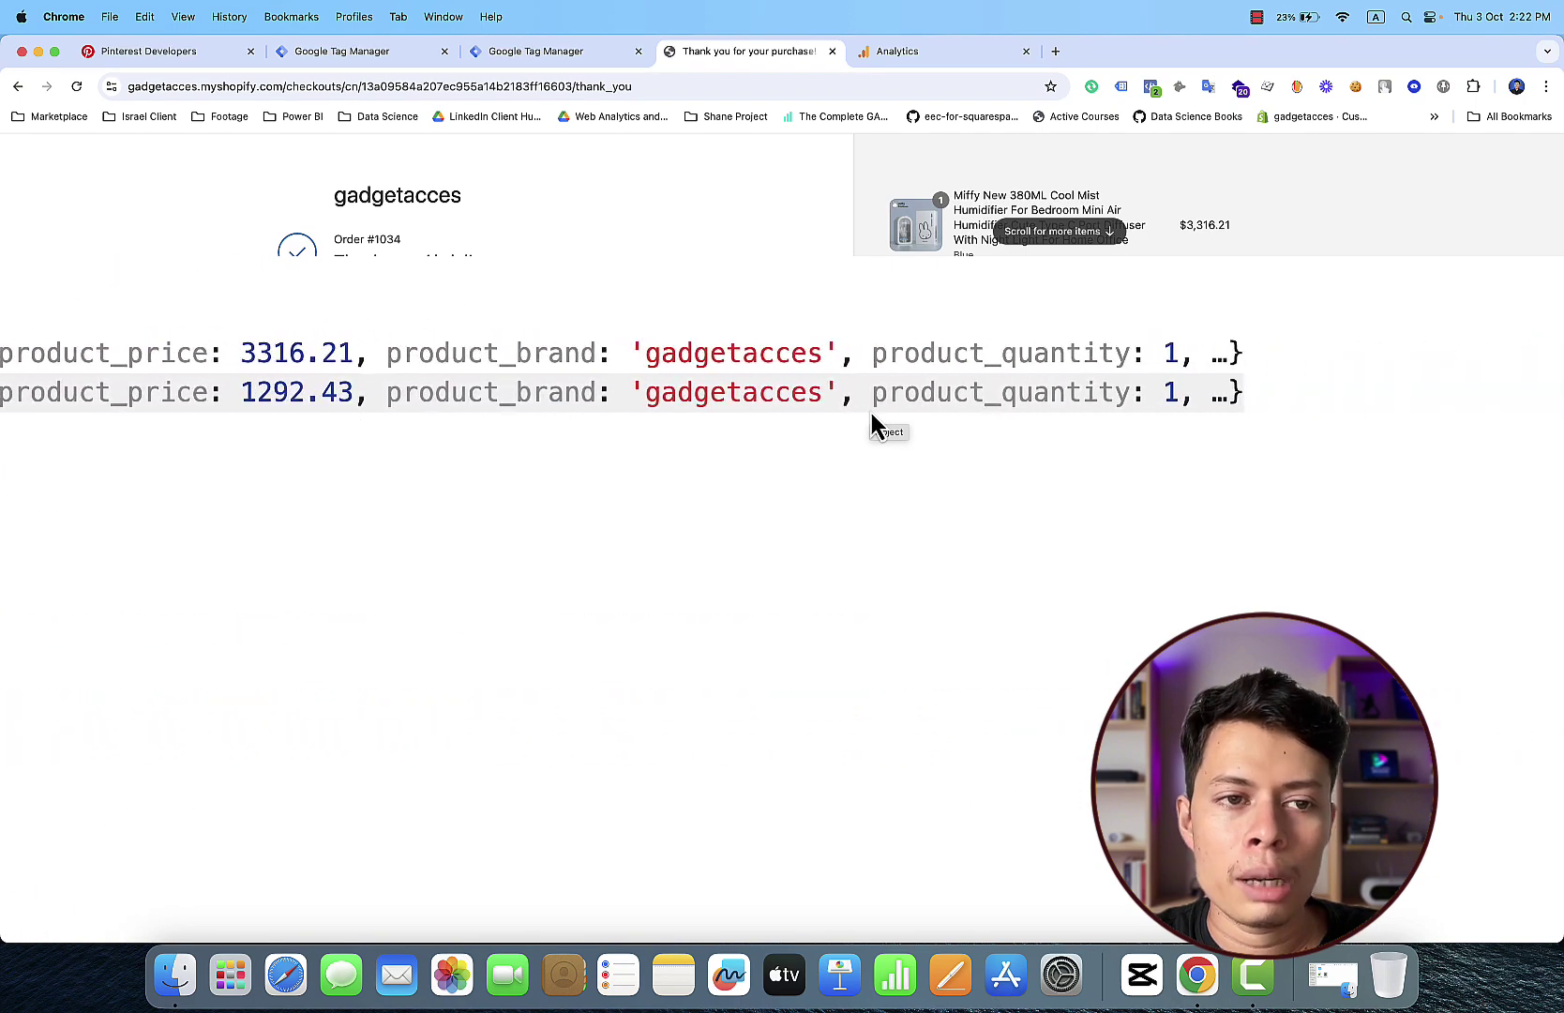
pyautogui.hscroll(-8, 871, 414)
pyautogui.hscroll(7, 871, 414)
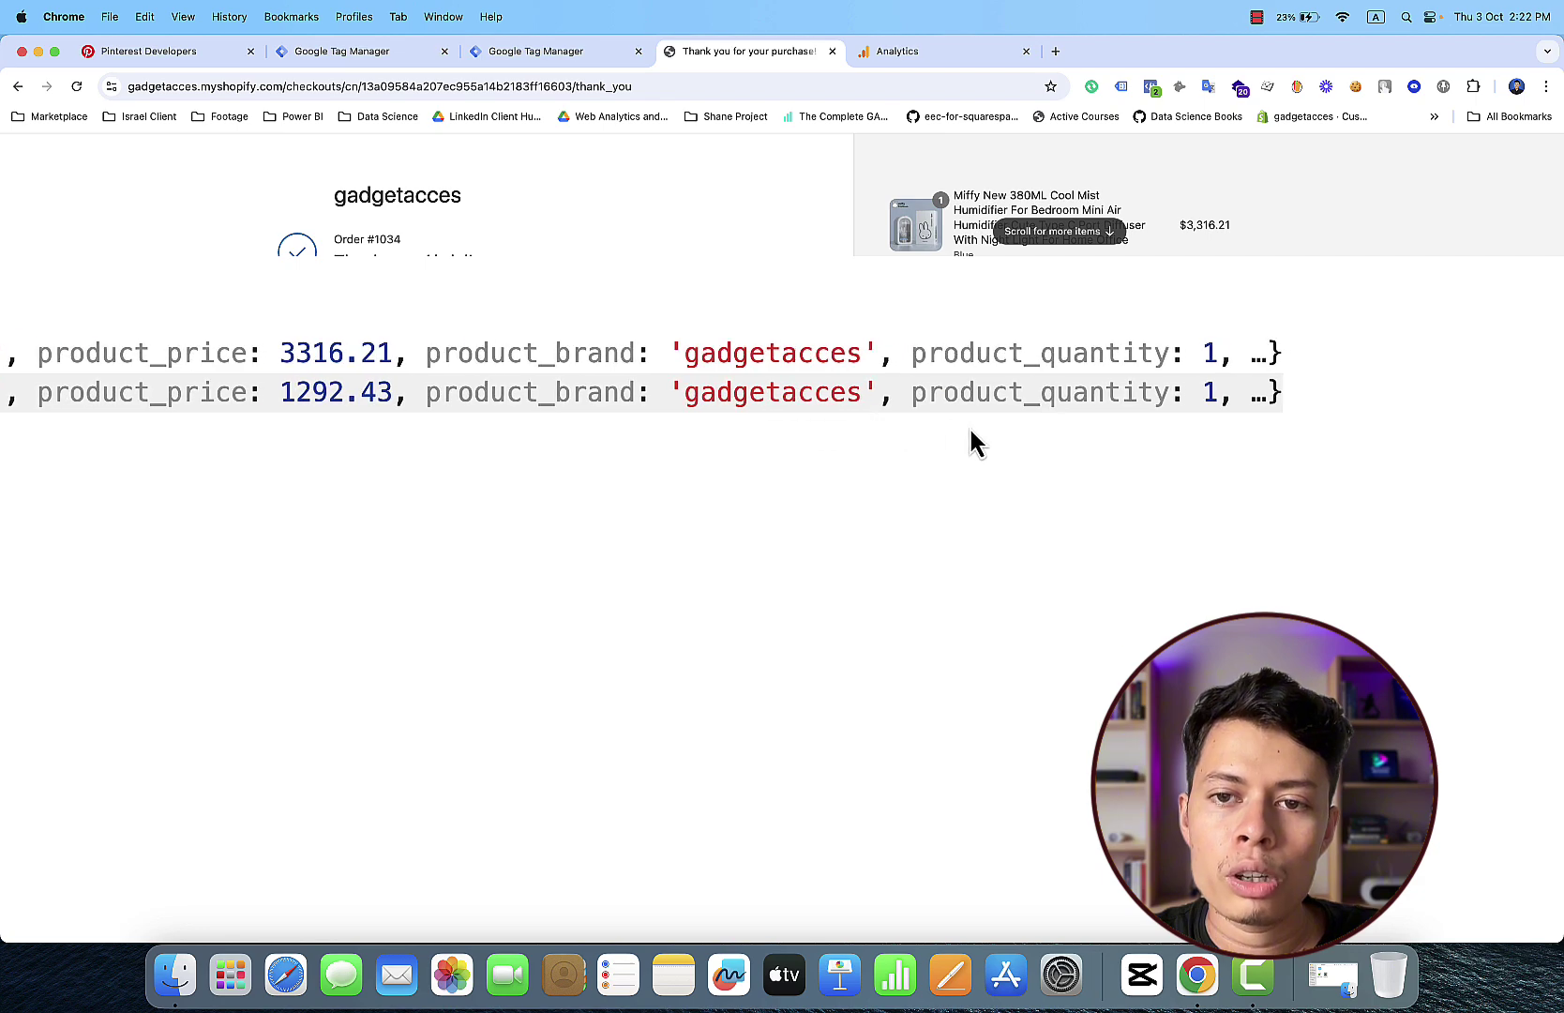
pyautogui.hscroll(-20, 969, 425)
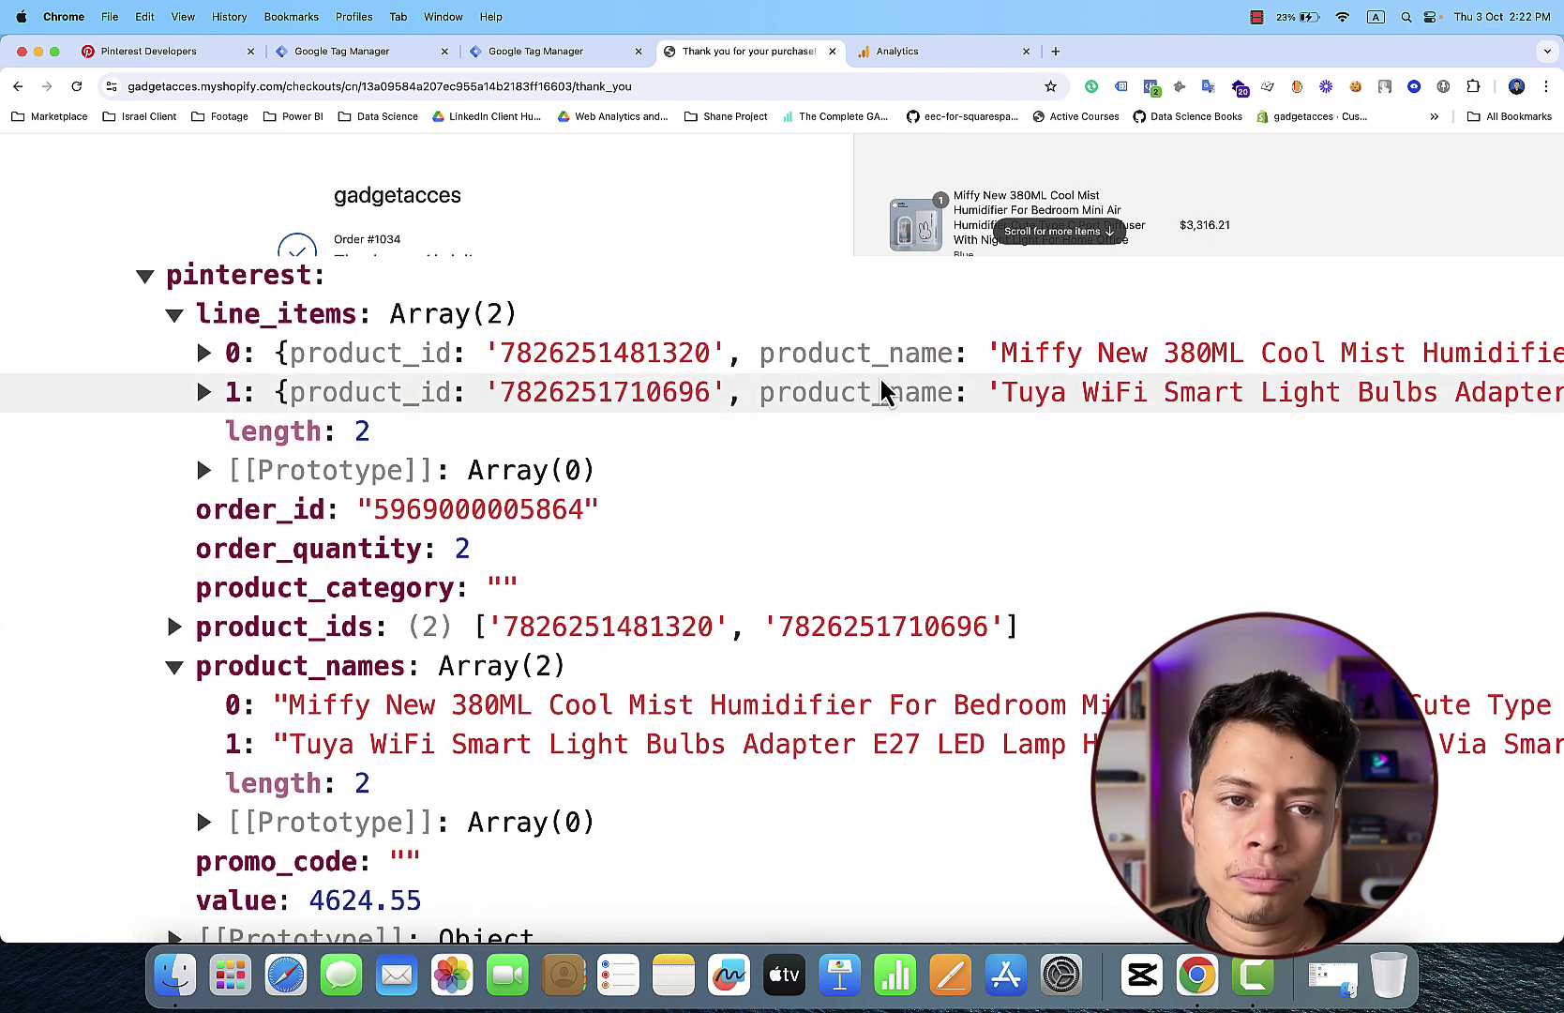
# Step: Start a new Data Layer Variable for the contents parameter of the GA4 event tag, beginning its data layer name with "pinterest."
pyautogui.click(394, 52)
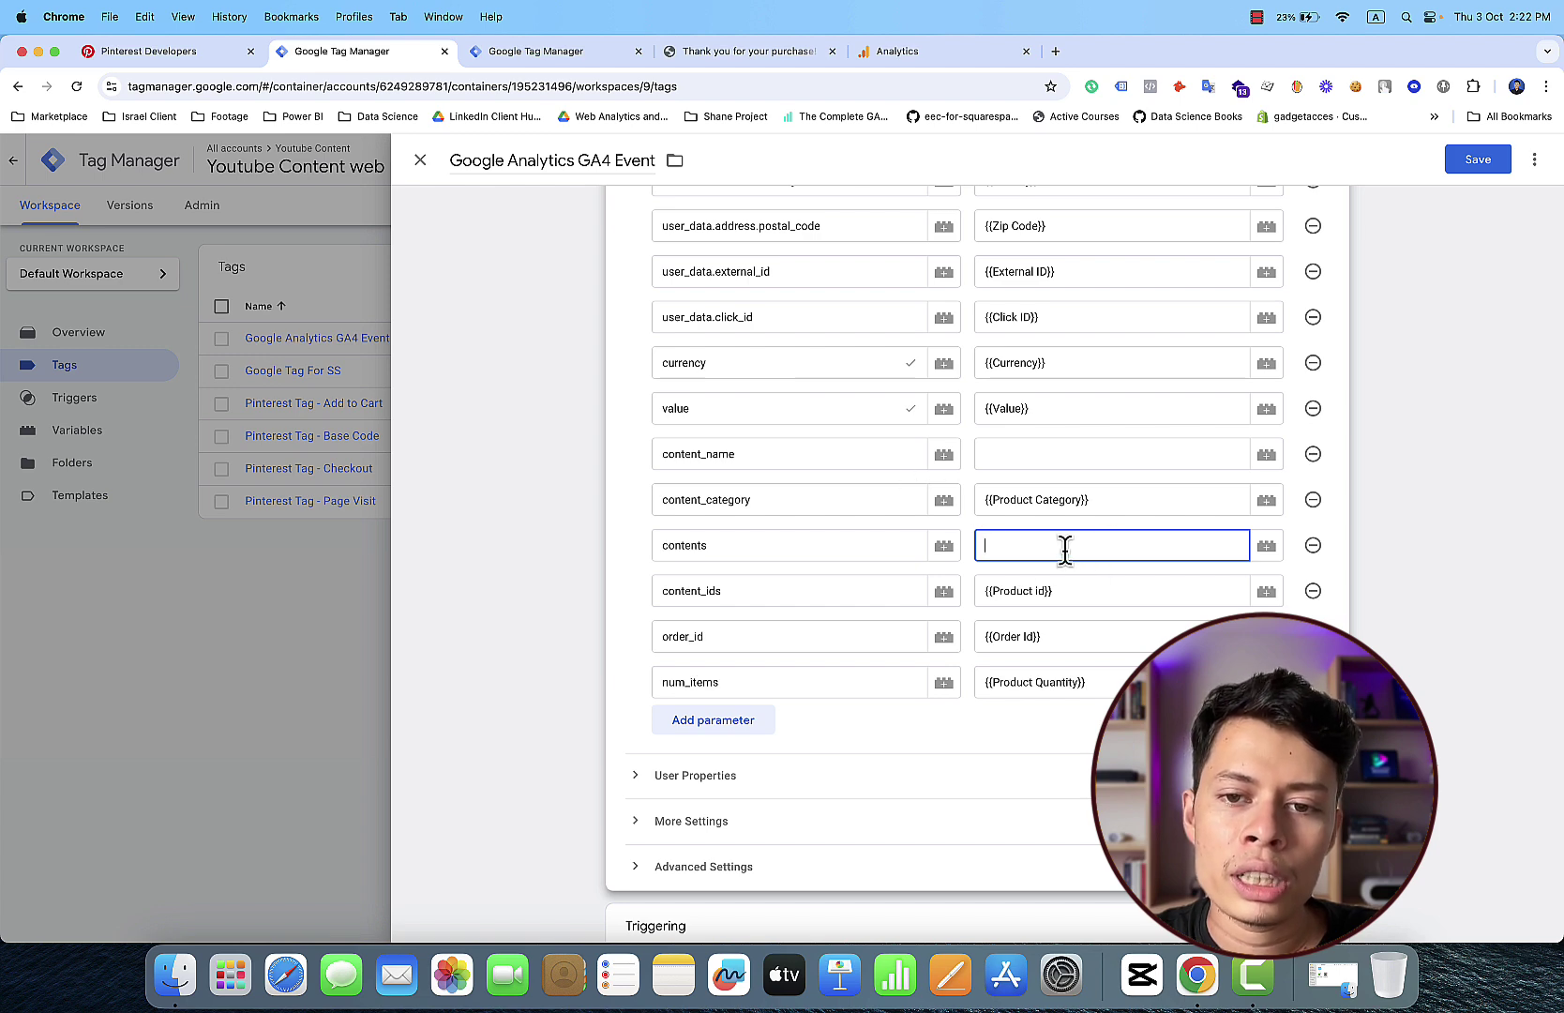
pyautogui.click(1267, 548)
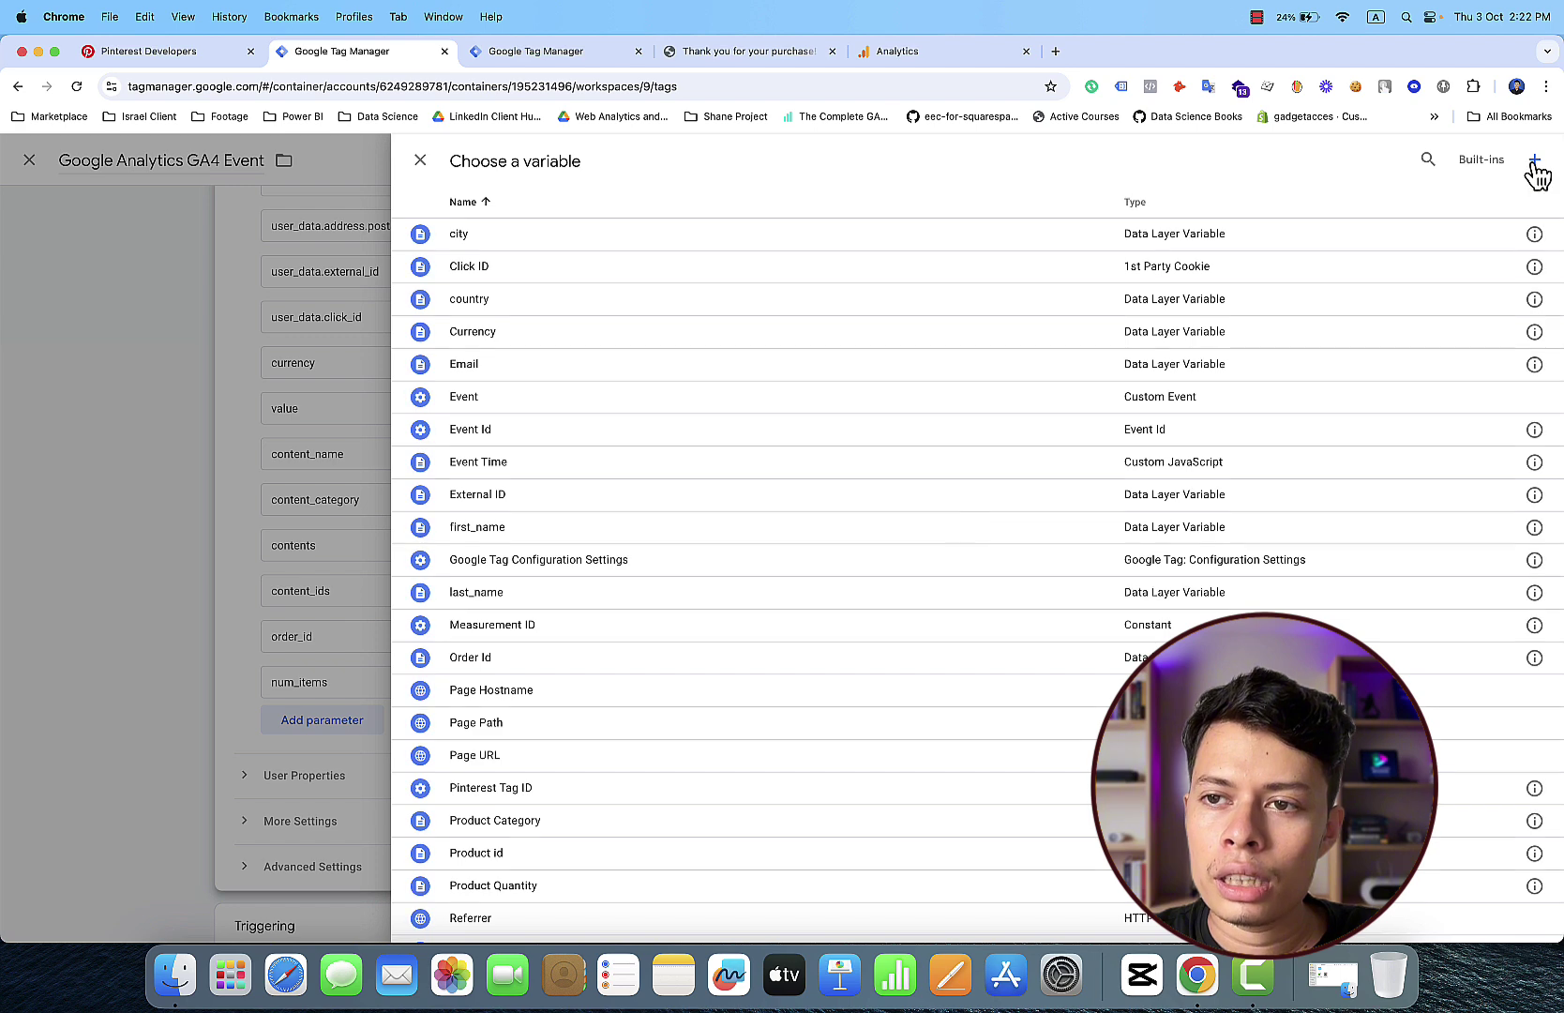
pyautogui.click(1532, 162)
pyautogui.click(1209, 371)
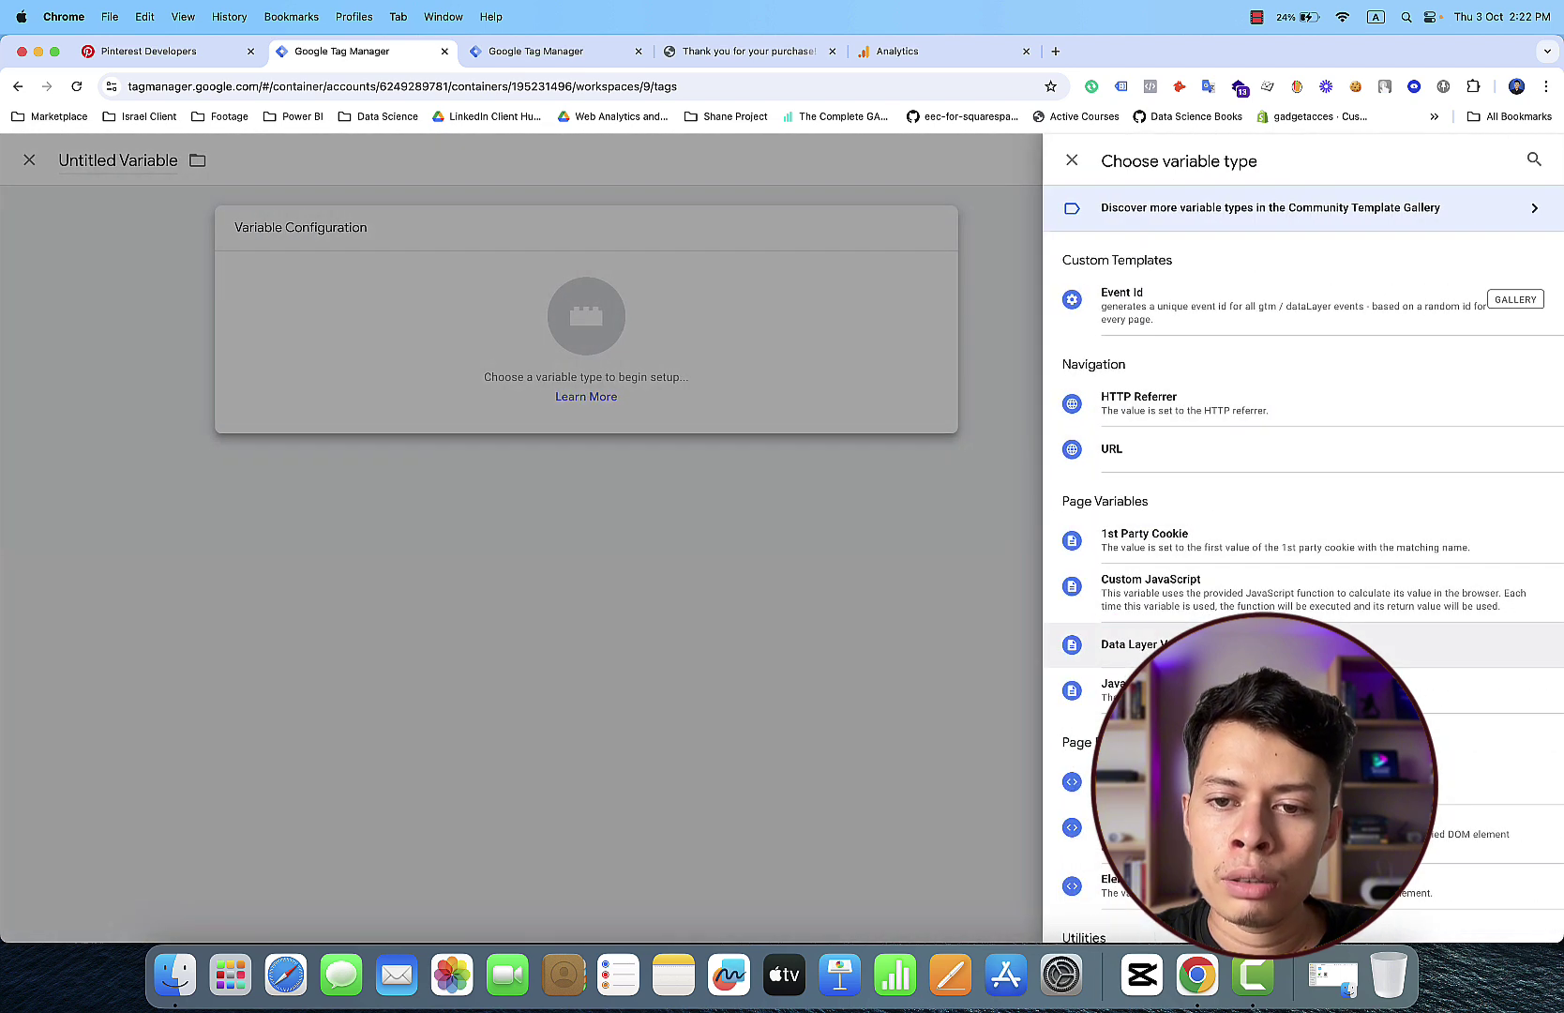
pyautogui.click(1106, 646)
pyautogui.click(769, 396)
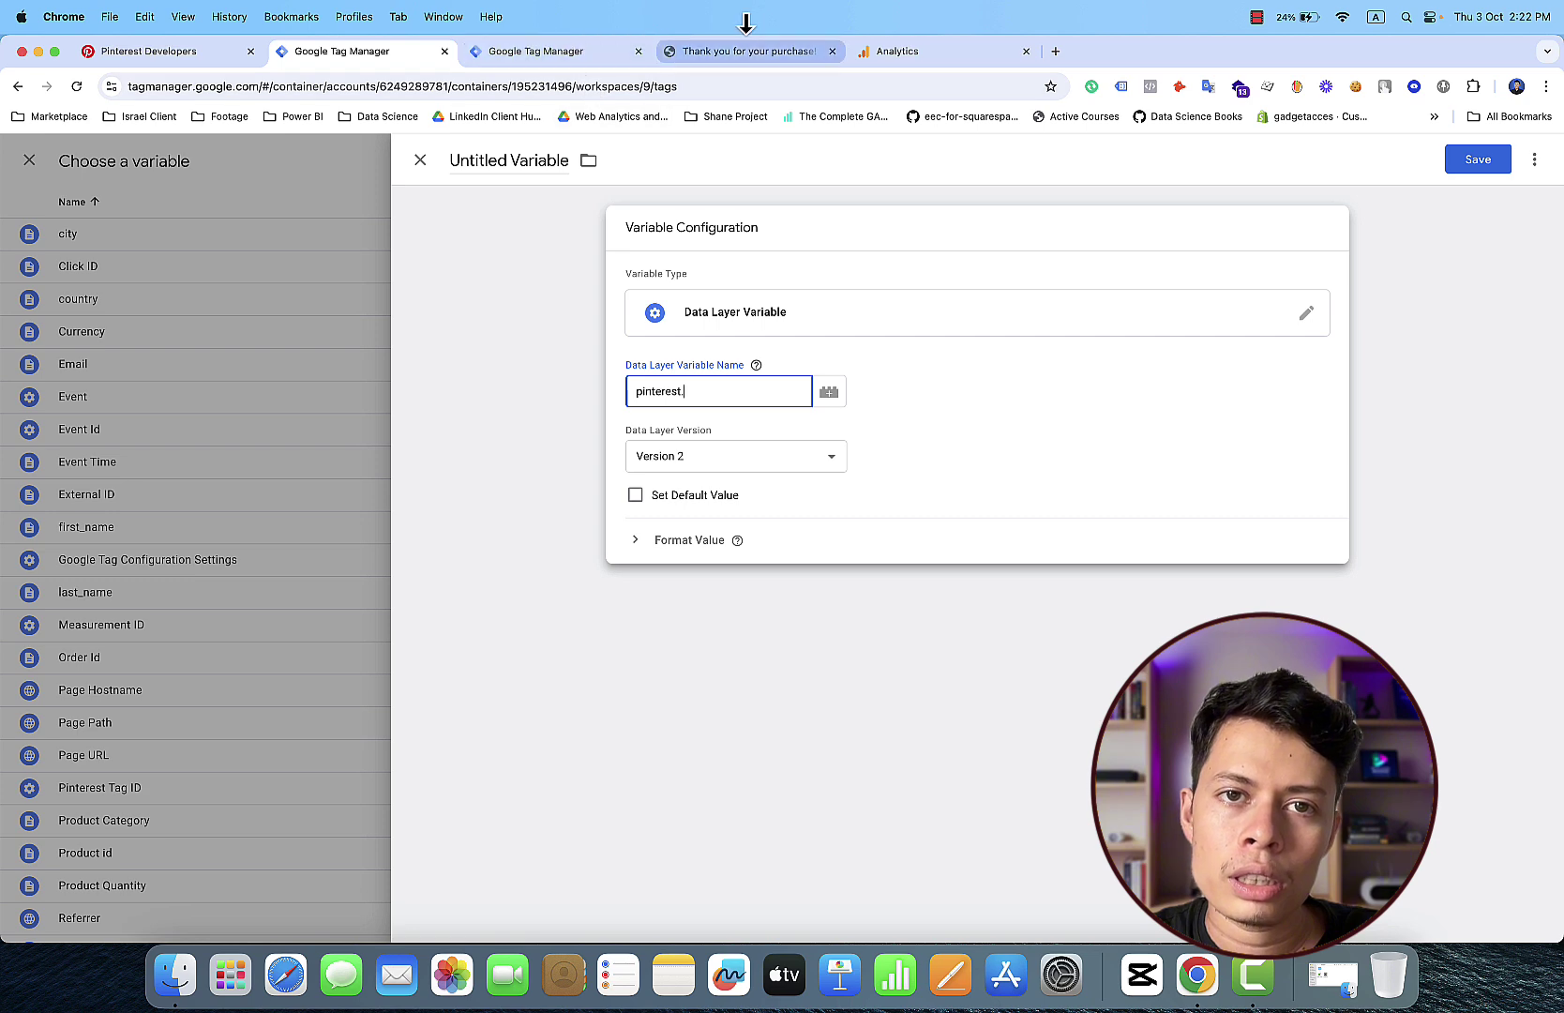
# Step: Examine the purchase event in the store page's data layer and expand its pinterest object to check where line_items is nested
pyautogui.click(743, 54)
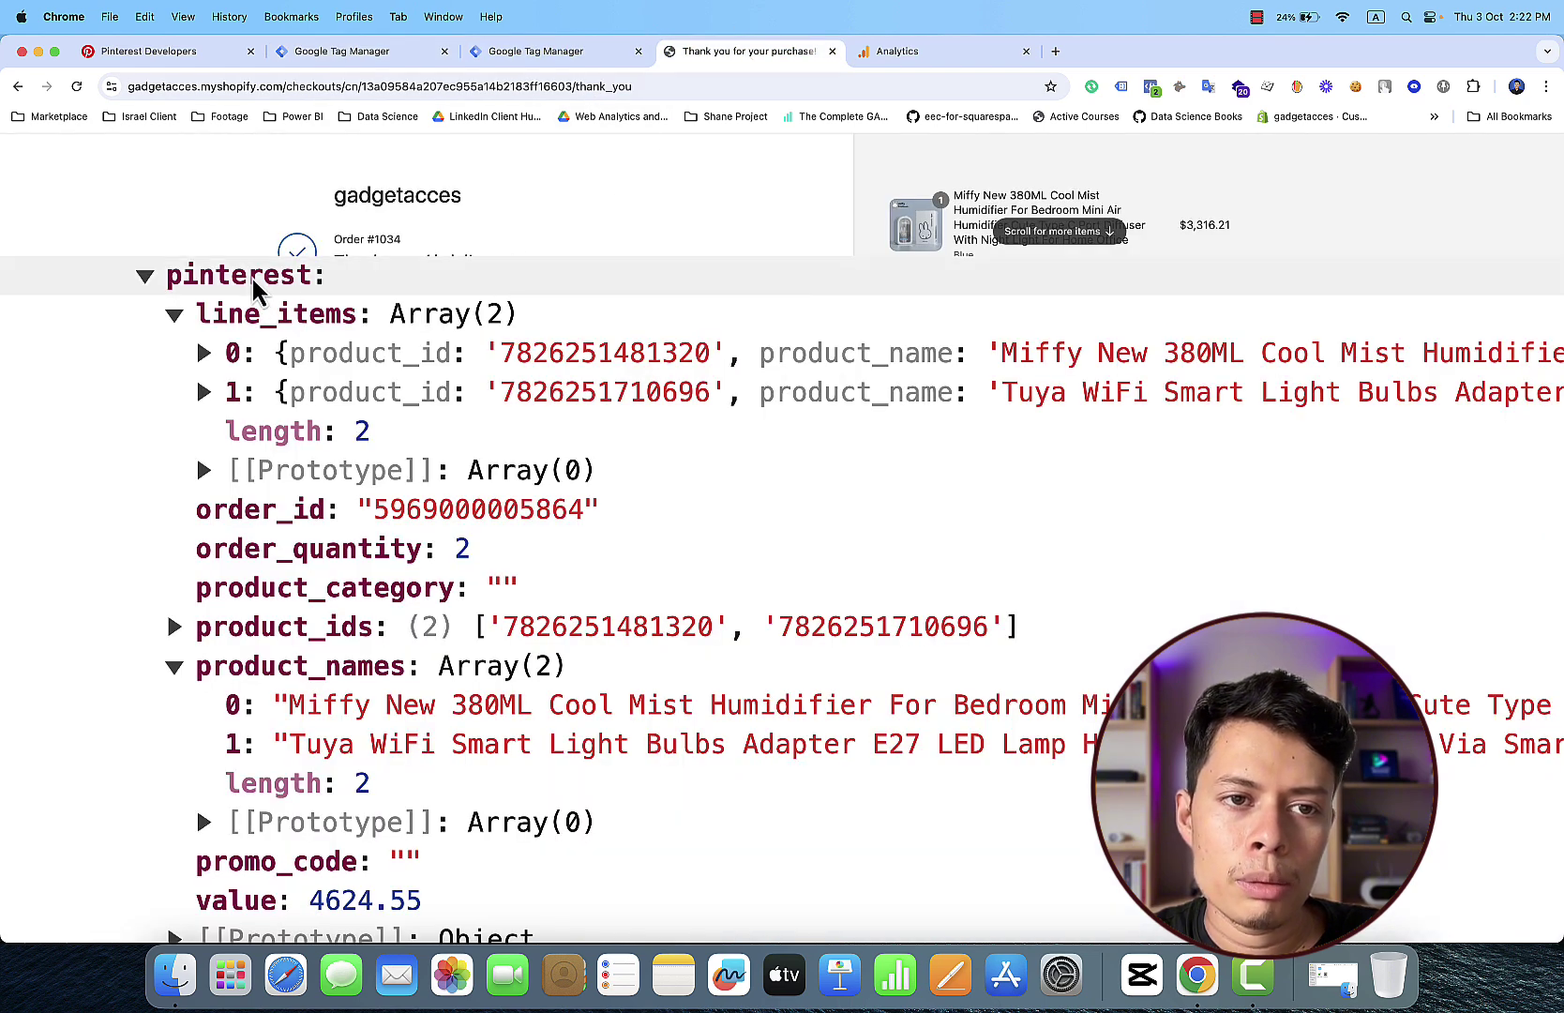
pyautogui.scroll(-5, 251, 277)
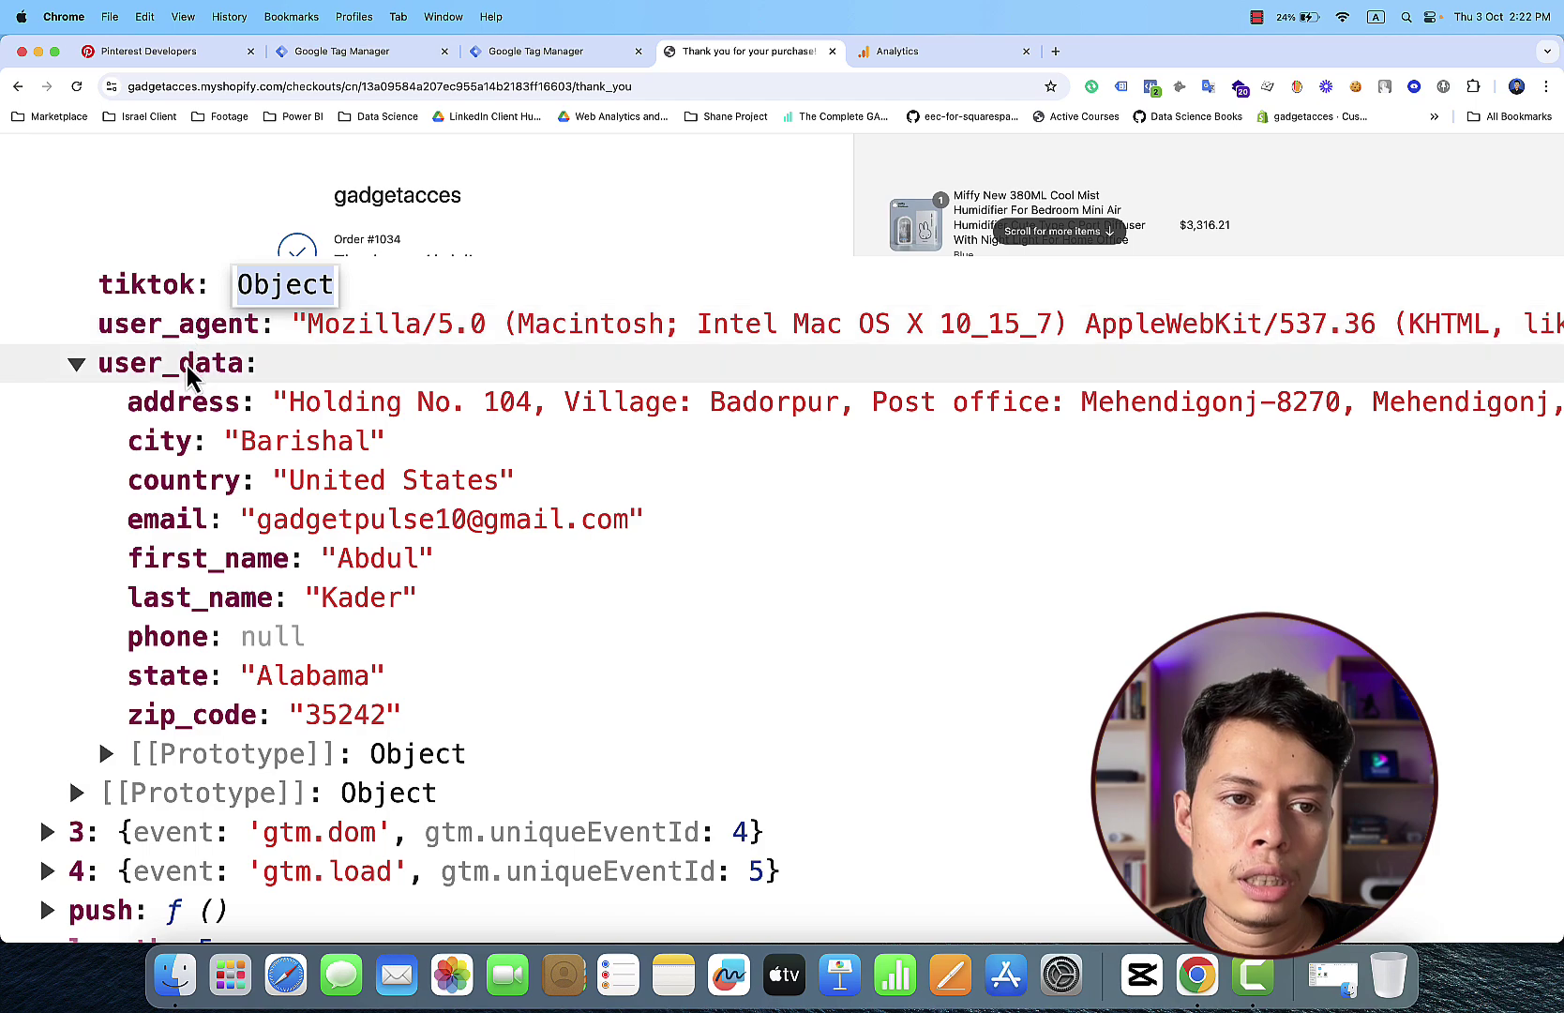
pyautogui.scroll(4, 185, 345)
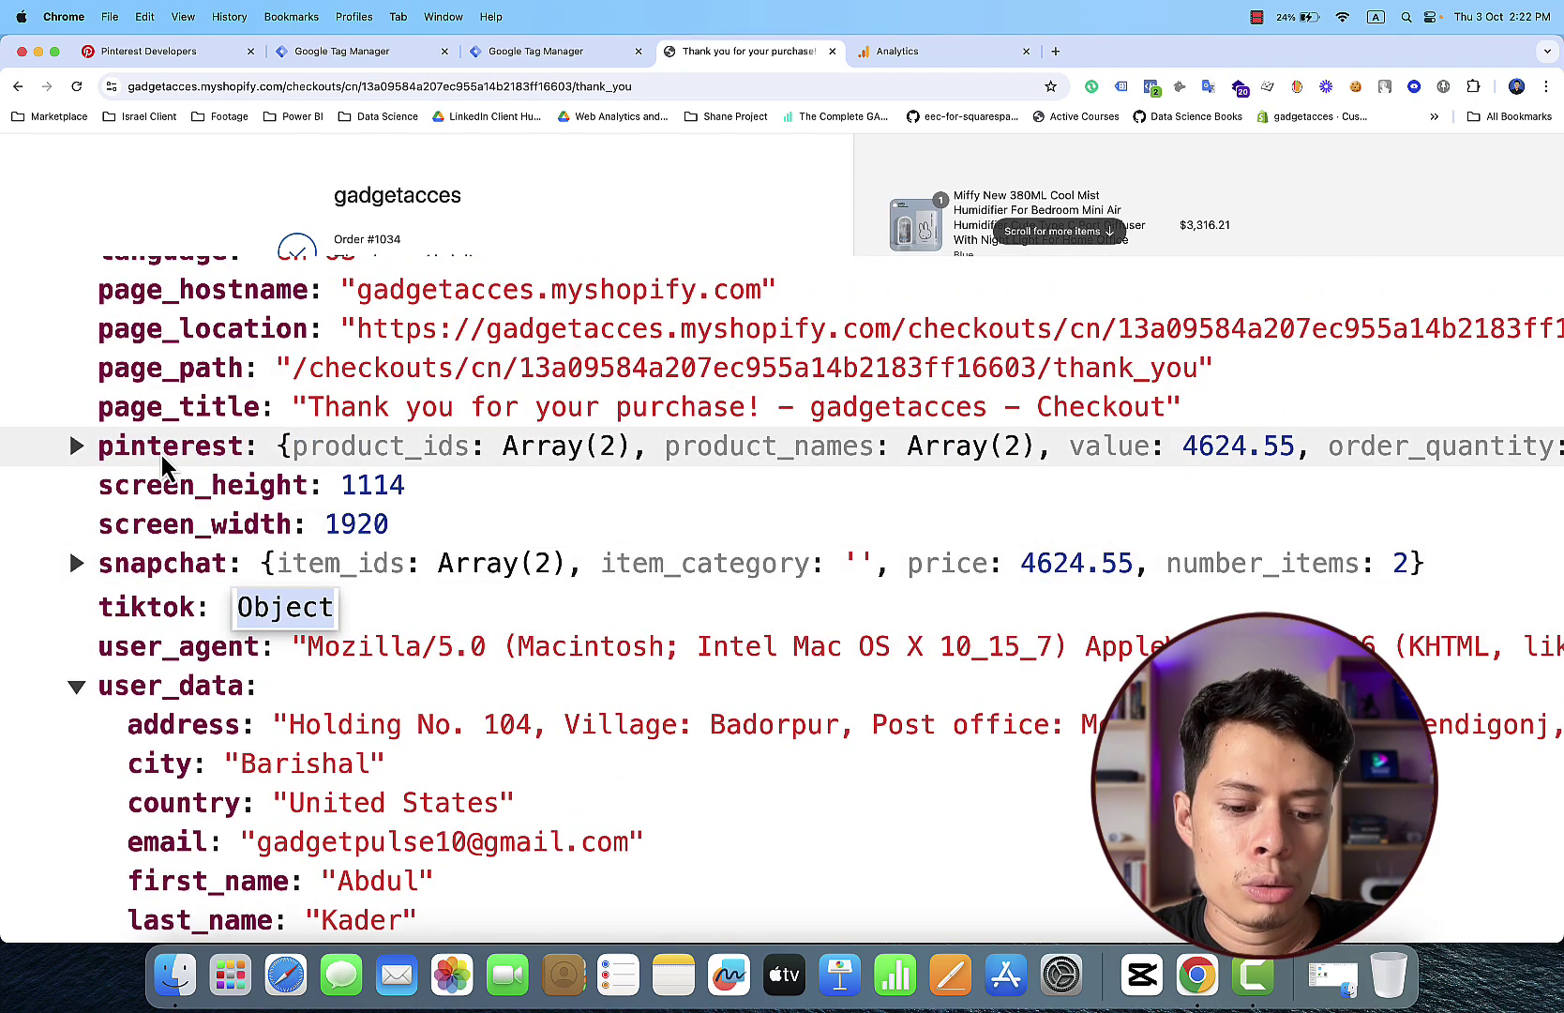
pyautogui.press('super+0')
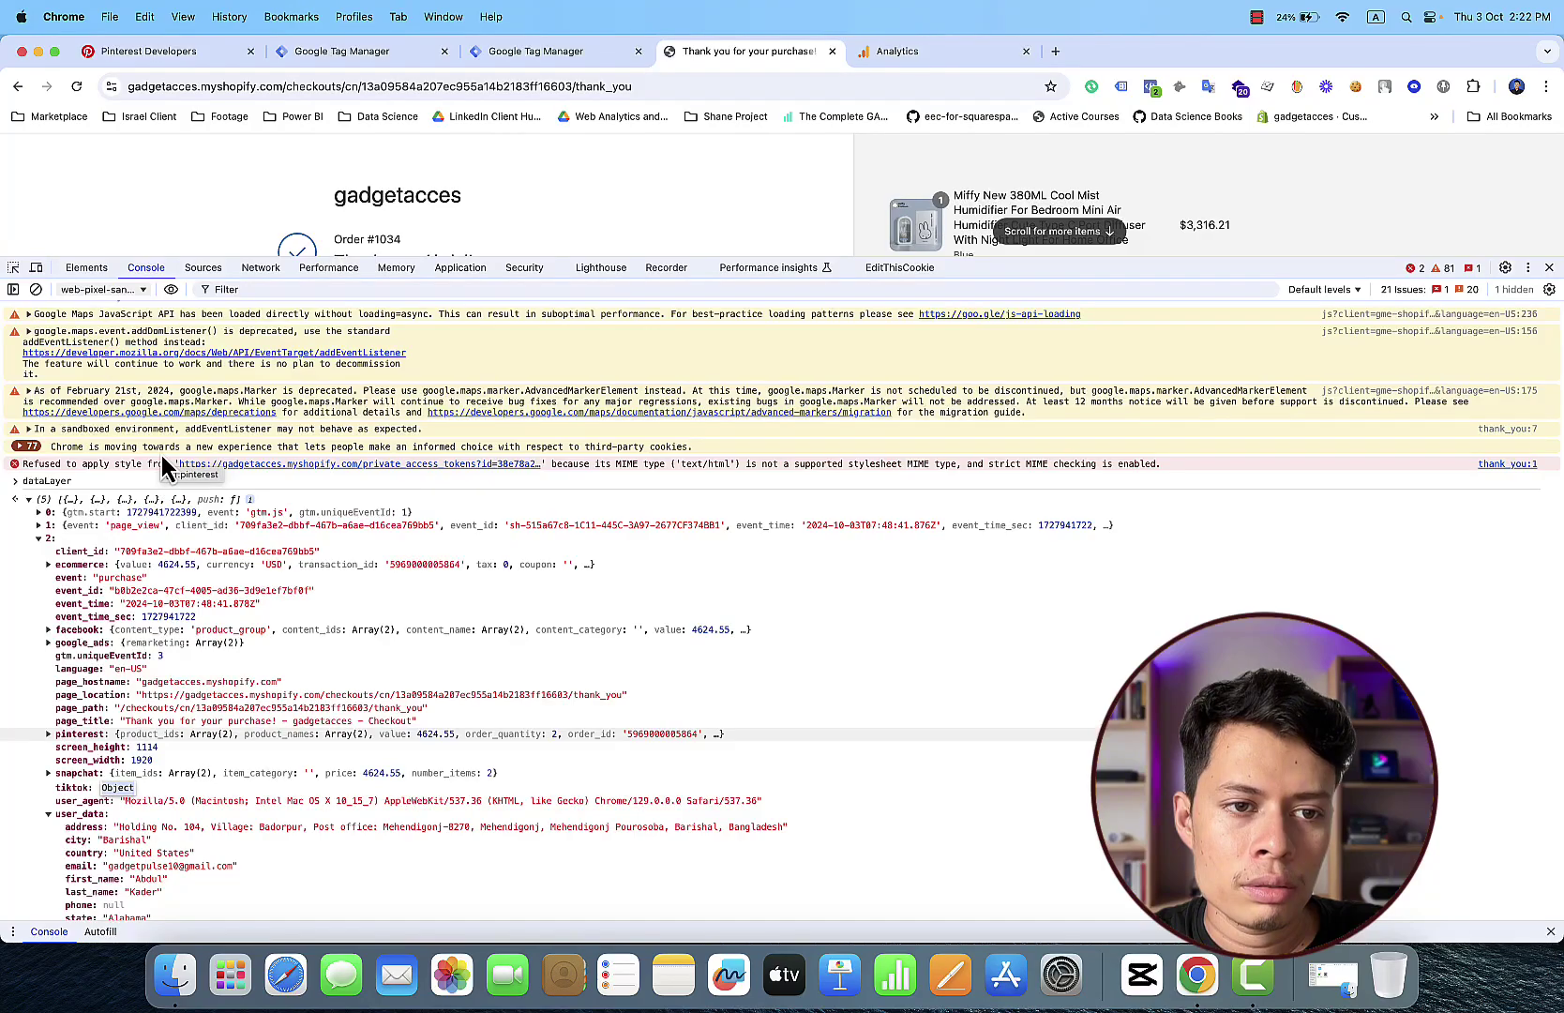
pyautogui.scroll(2, 162, 455)
pyautogui.scroll(1, 161, 454)
pyautogui.scroll(-2, 162, 455)
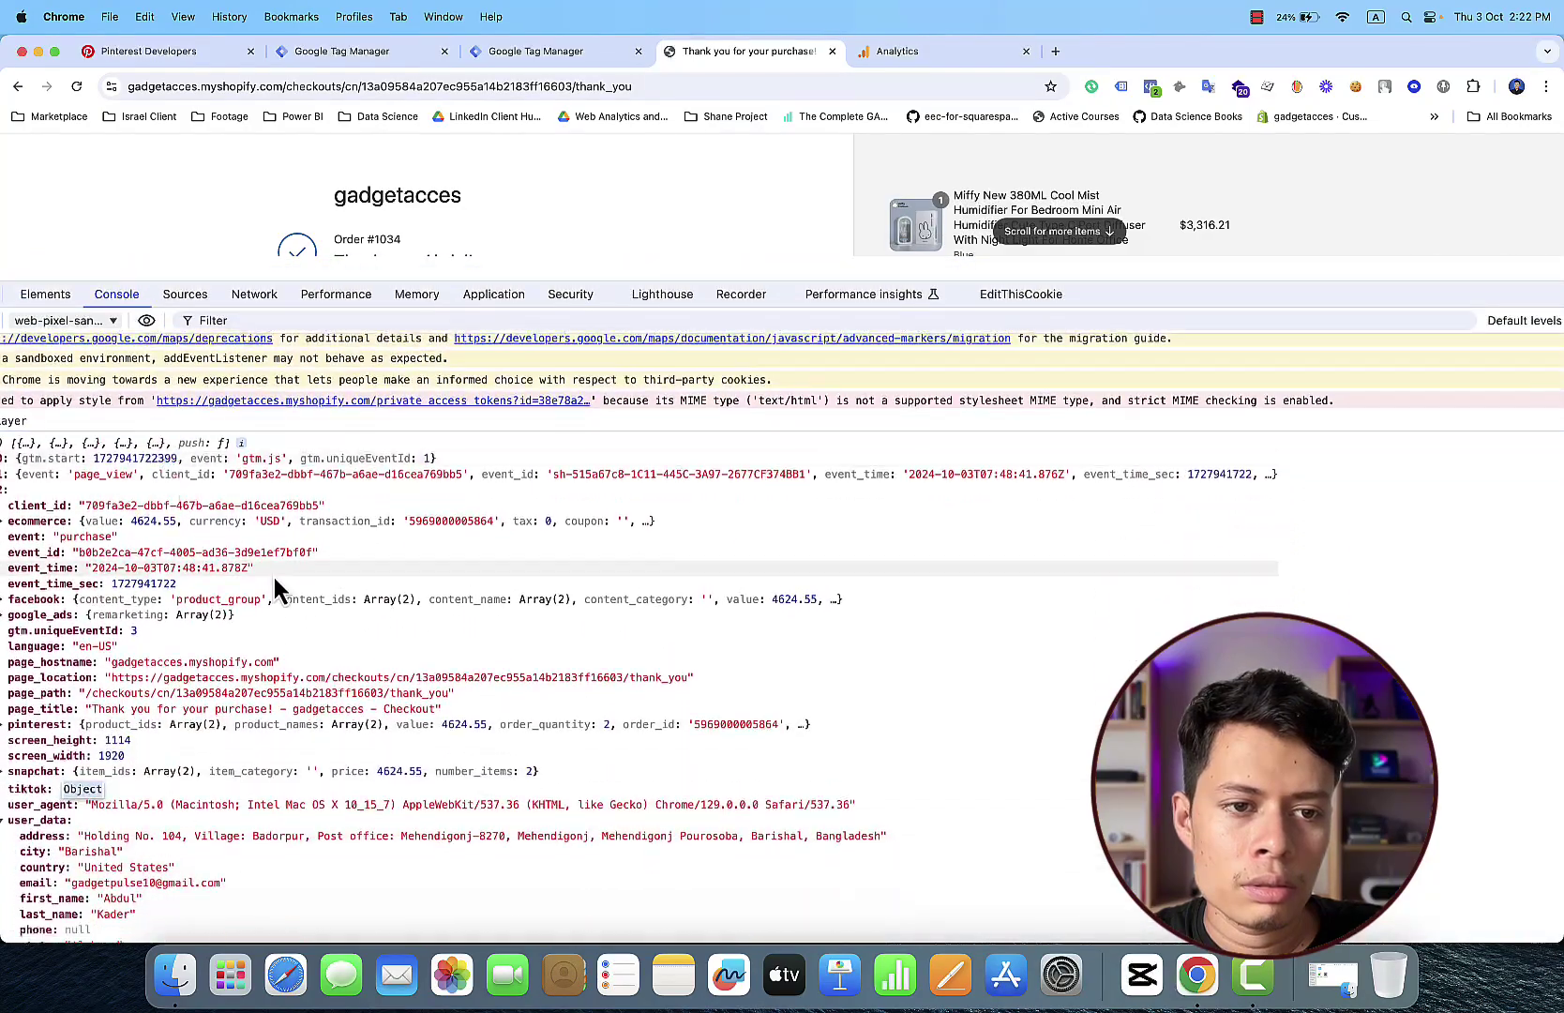
pyautogui.press('super+0')
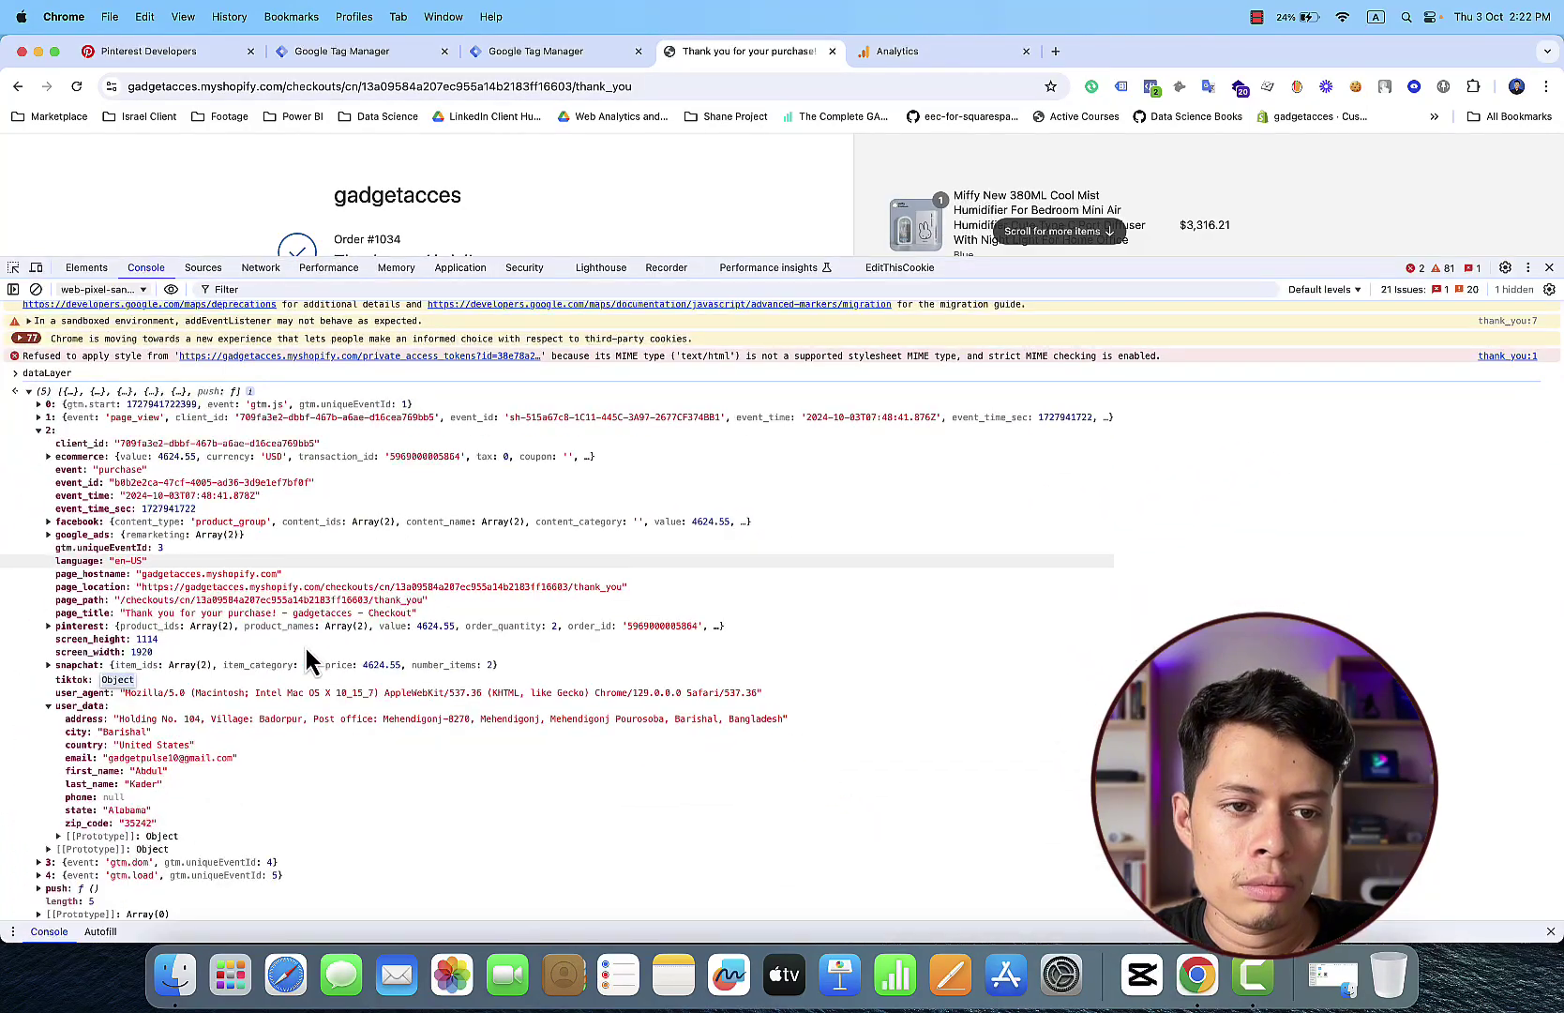
pyautogui.press('super+equal')
pyautogui.press('super+equal')
pyautogui.press('super+equal')
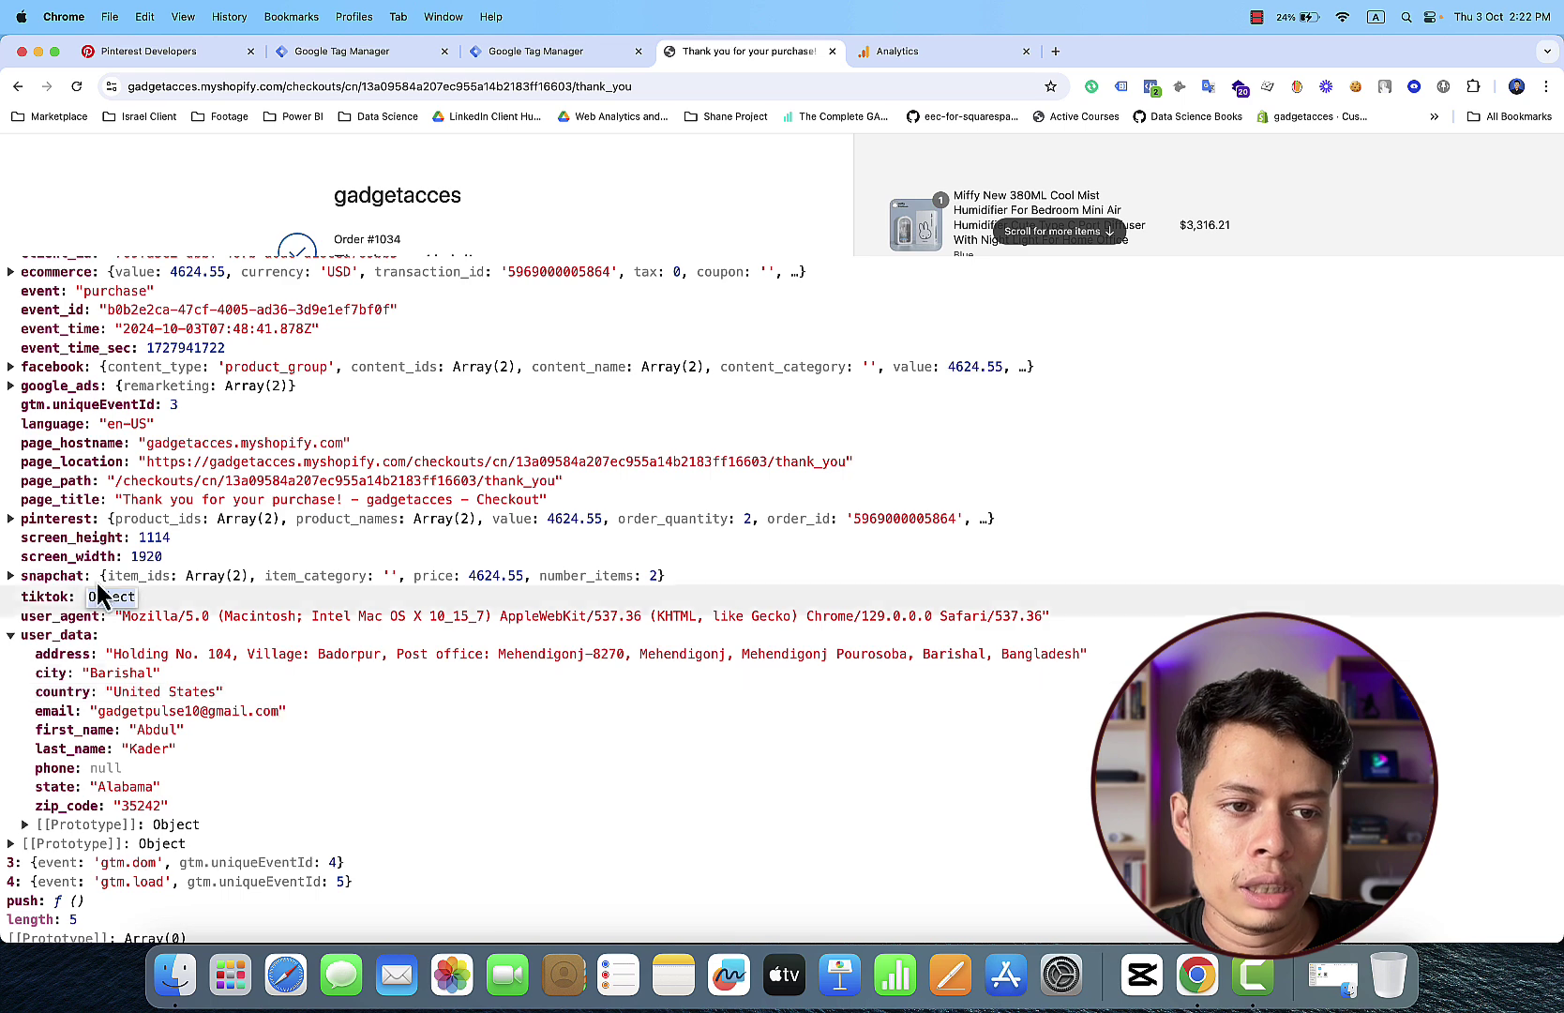
pyautogui.click(58, 520)
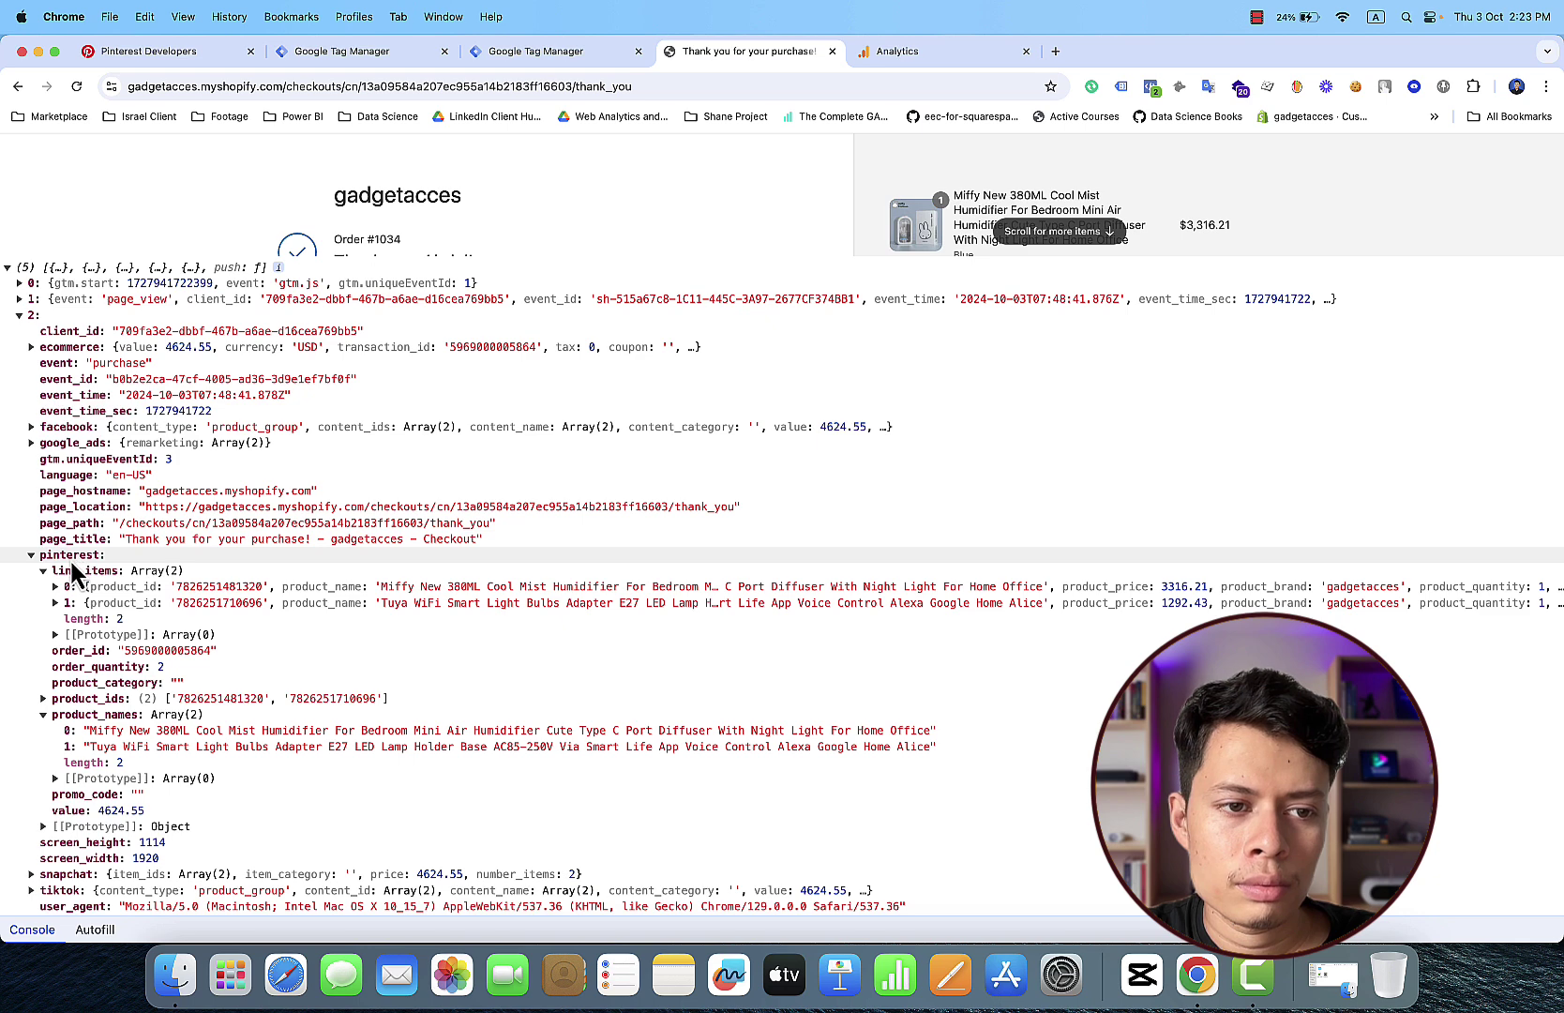
# Step: Copy the pinterest key from the store page's data layer and replace the new variable's data layer name with it
pyautogui.rightClick(71, 565)
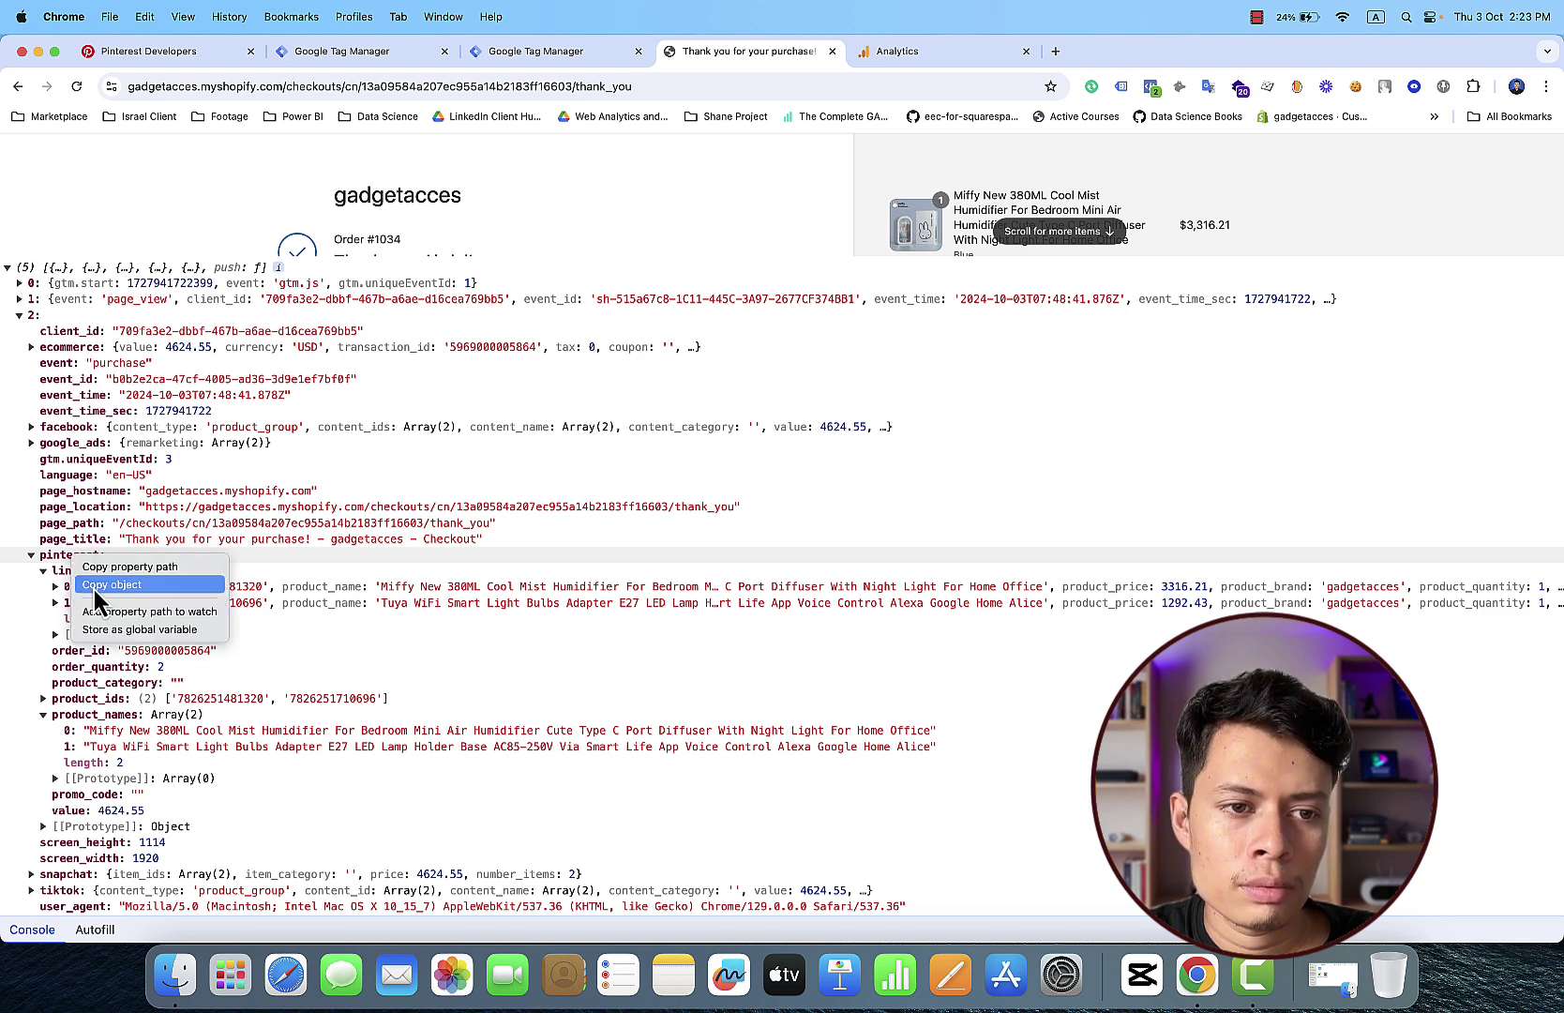
pyautogui.click(93, 585)
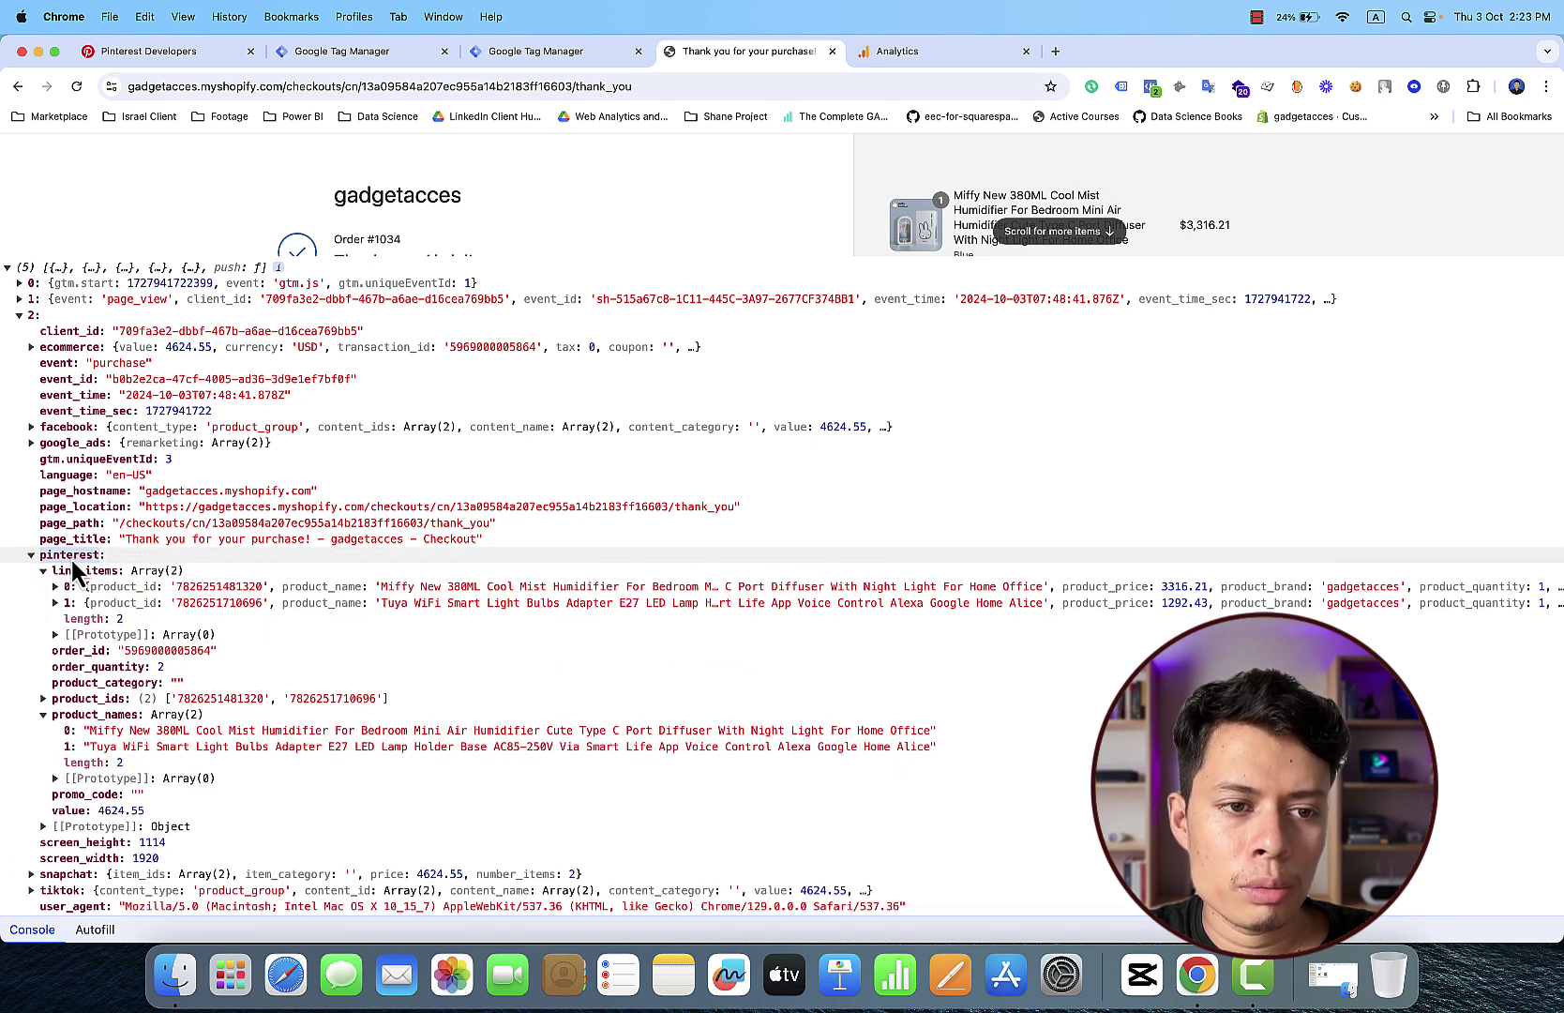
pyautogui.rightClick(71, 560)
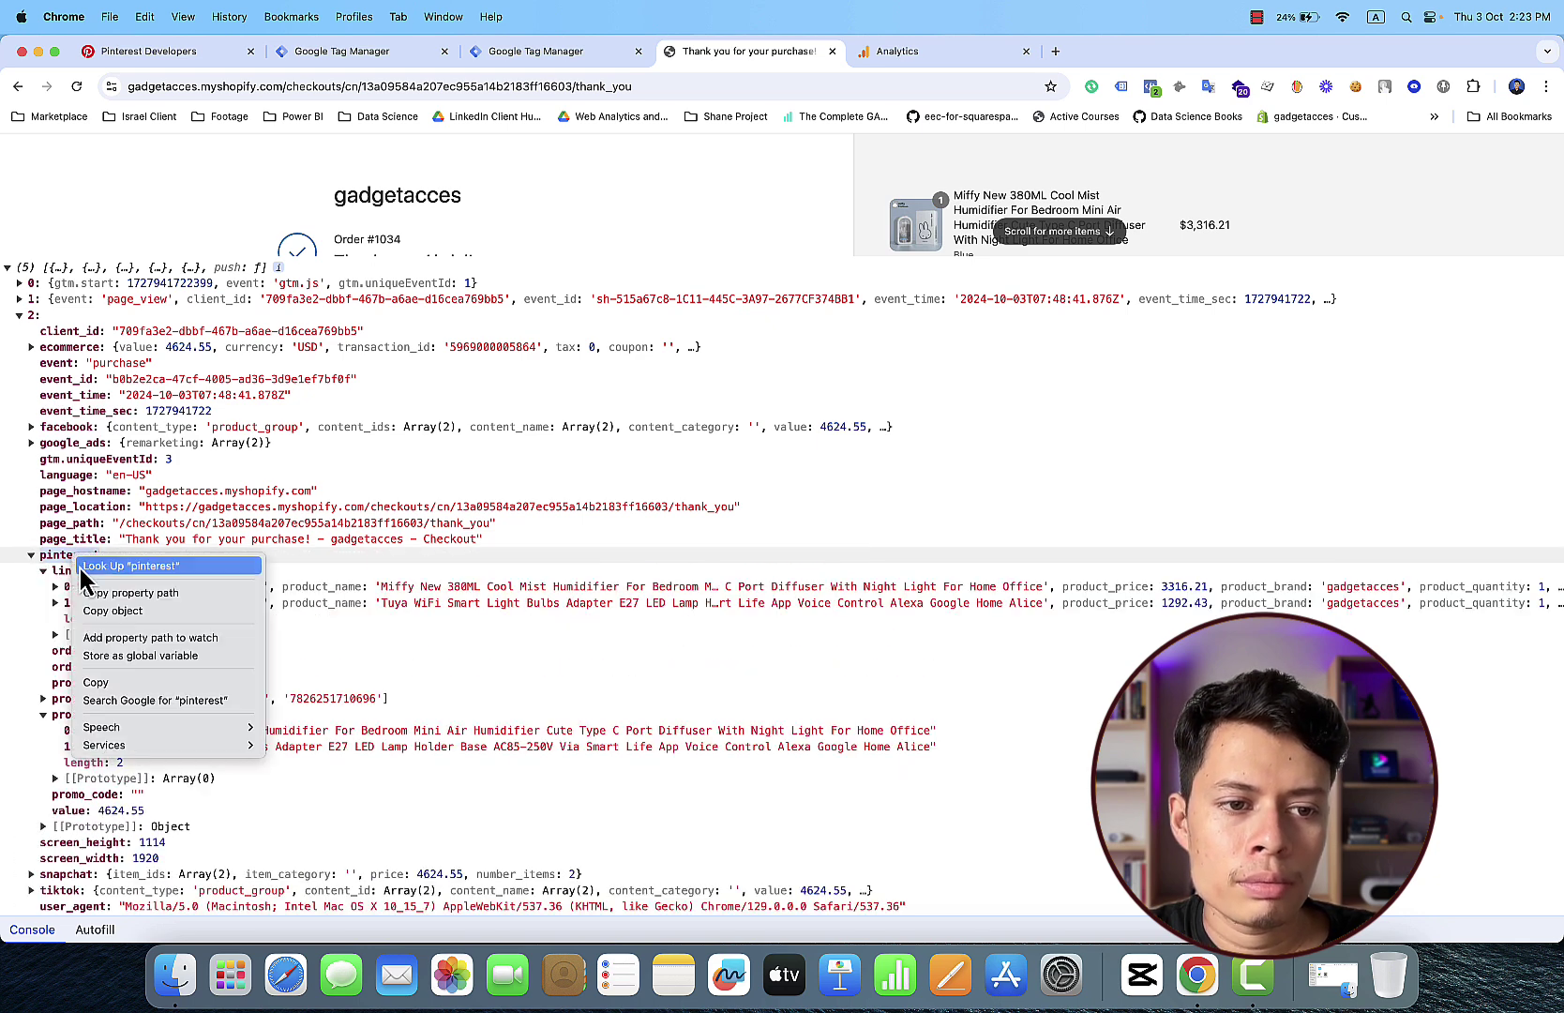
pyautogui.click(118, 682)
pyautogui.click(384, 56)
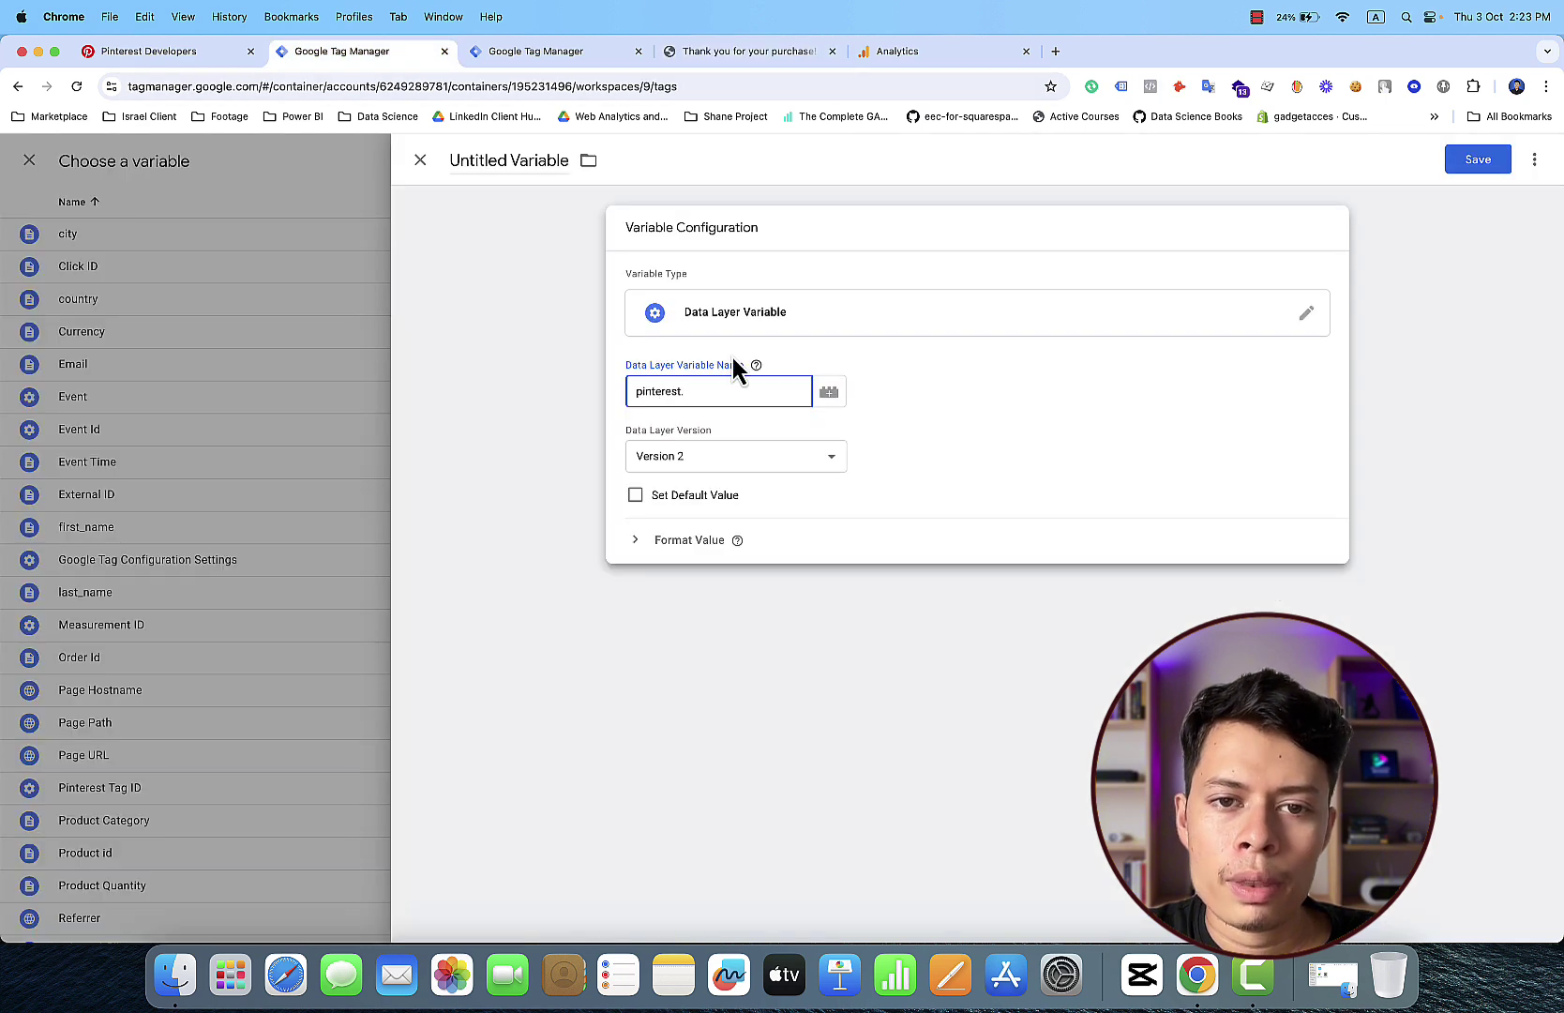
pyautogui.press('super+a')
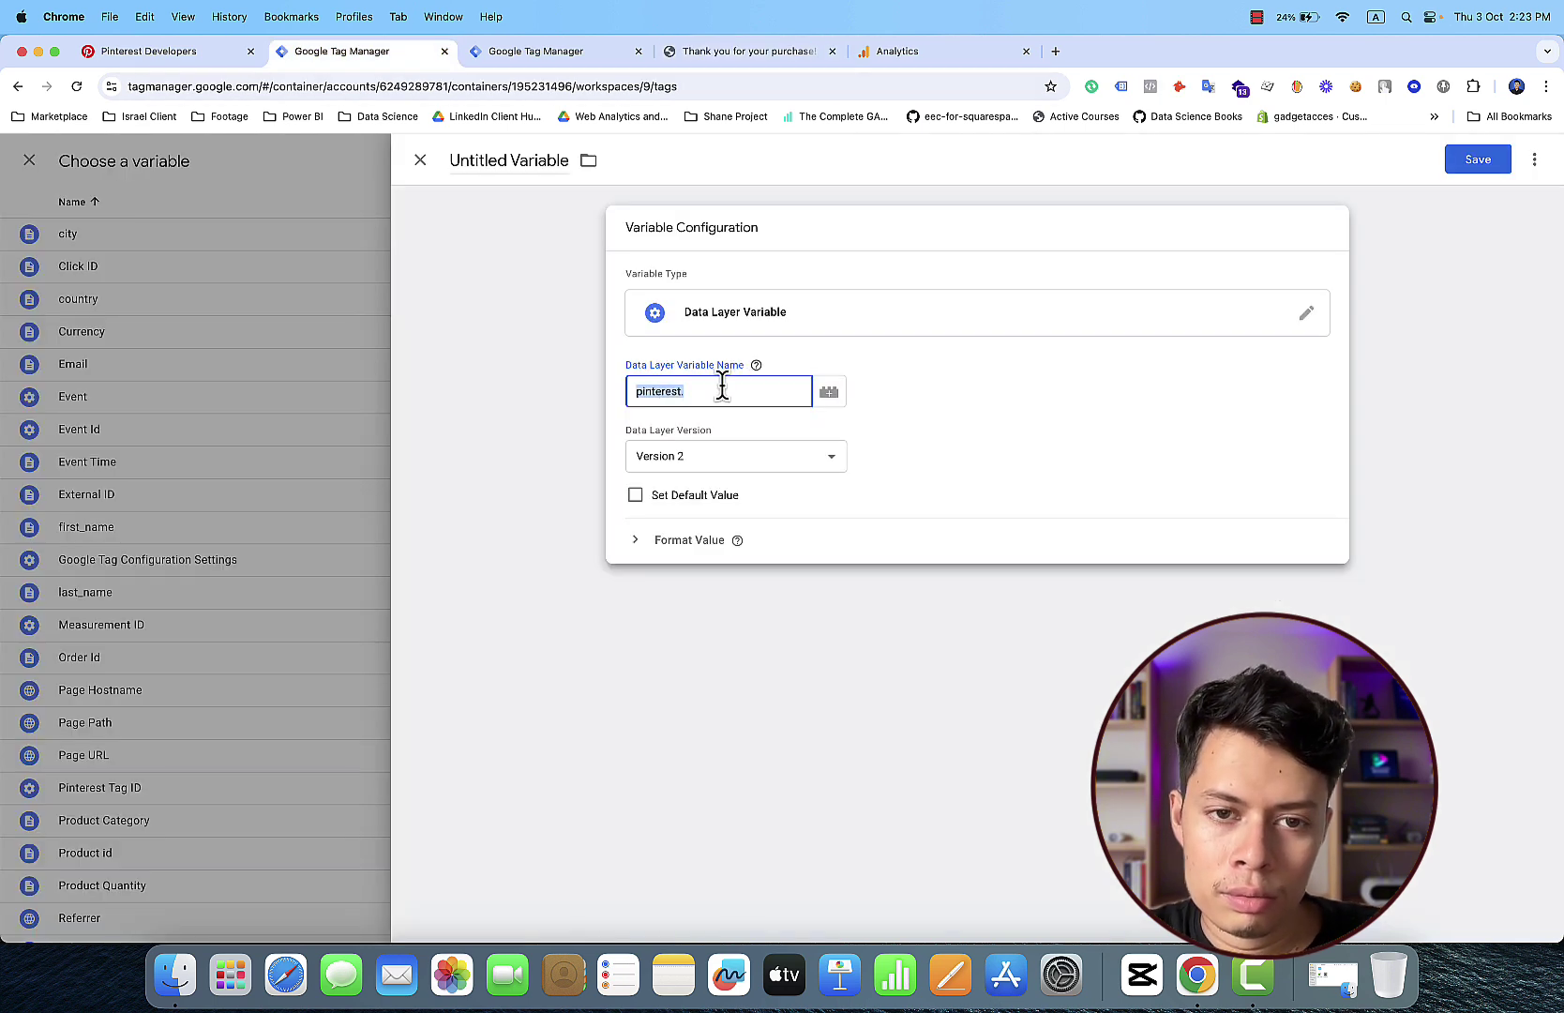
pyautogui.press('super+v')
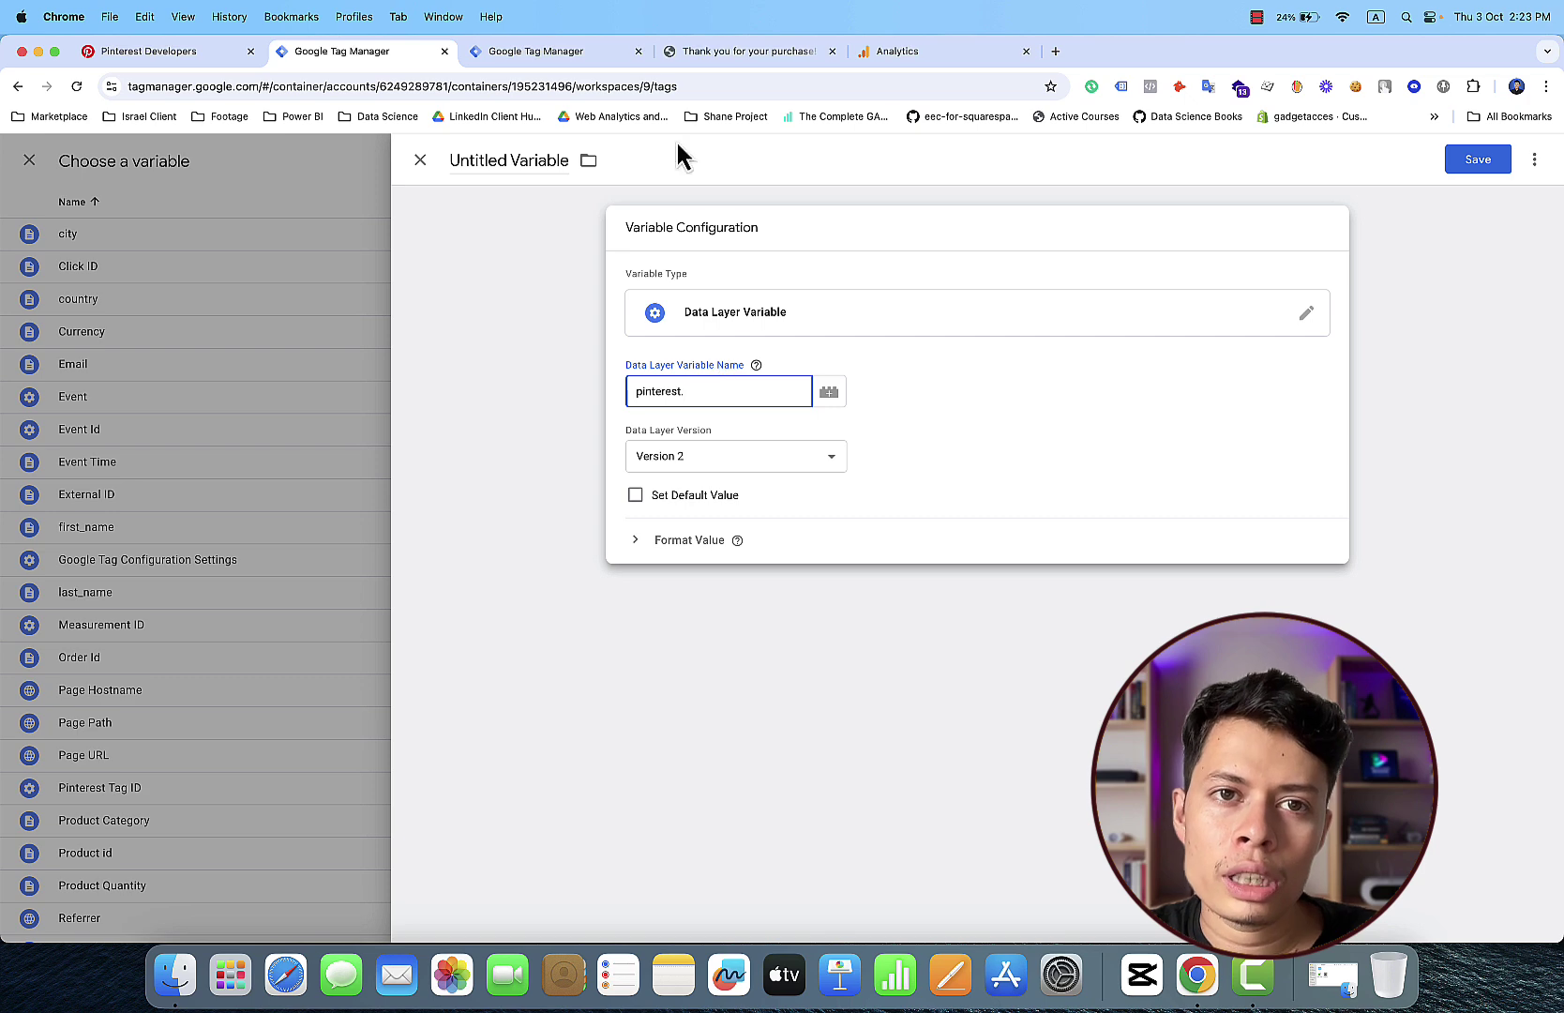
# Step: Check the line_items key in the store page's data layer and complete the data layer variable name as pinterest.line_items
pyautogui.click(705, 50)
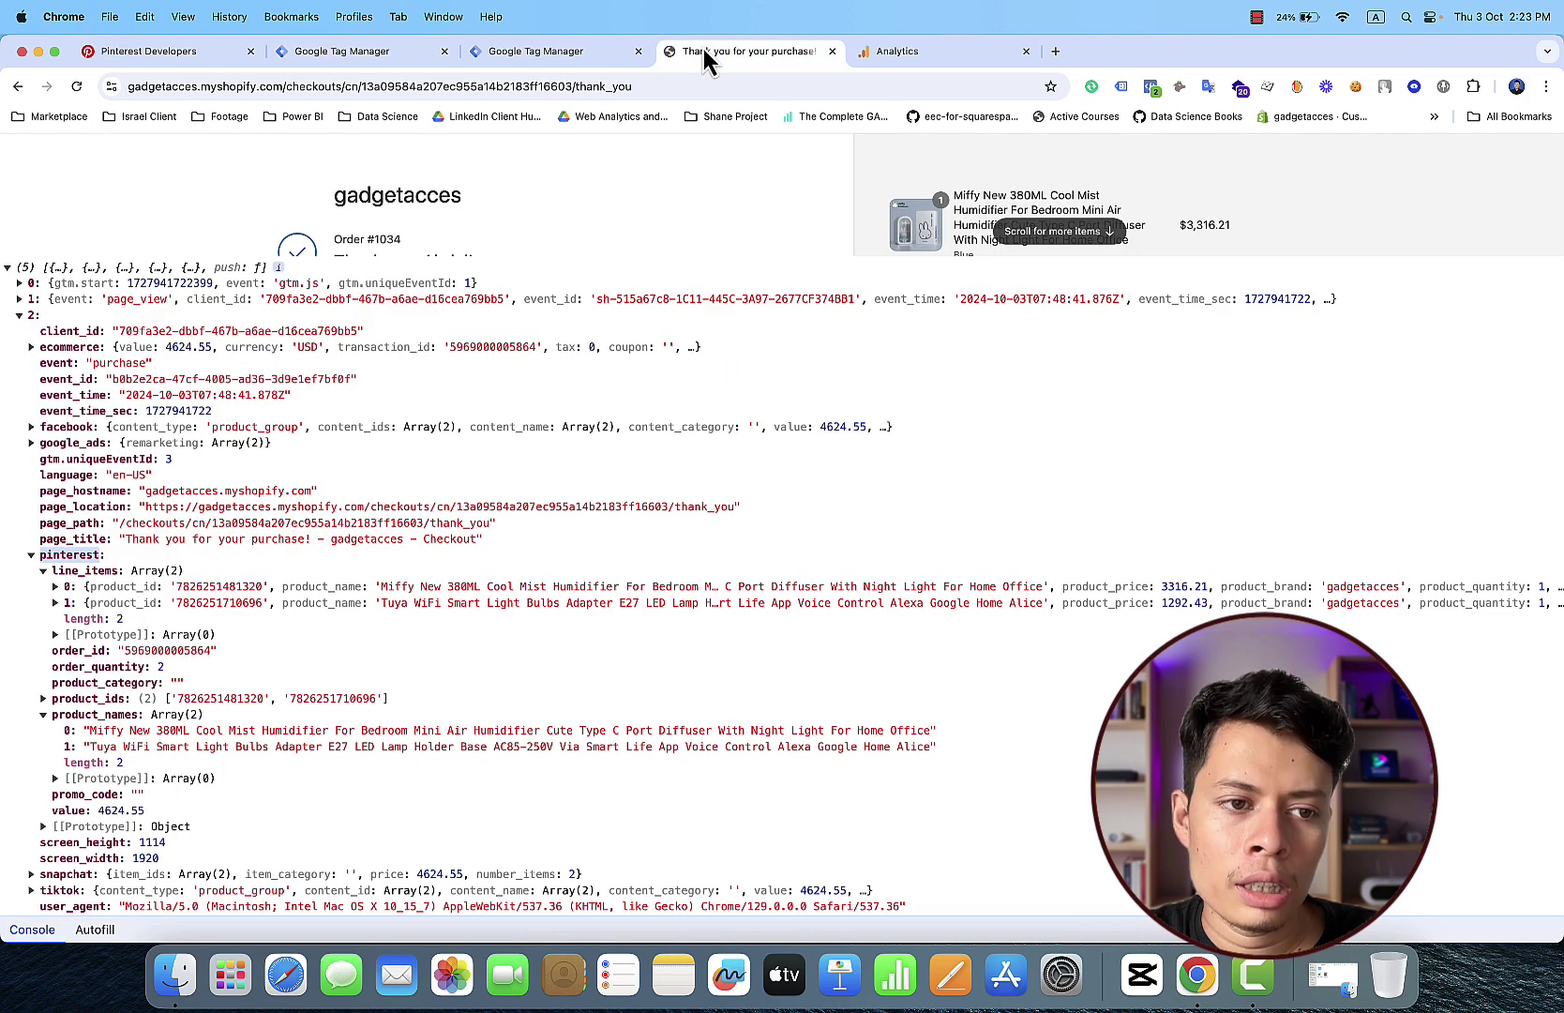
pyautogui.click(347, 54)
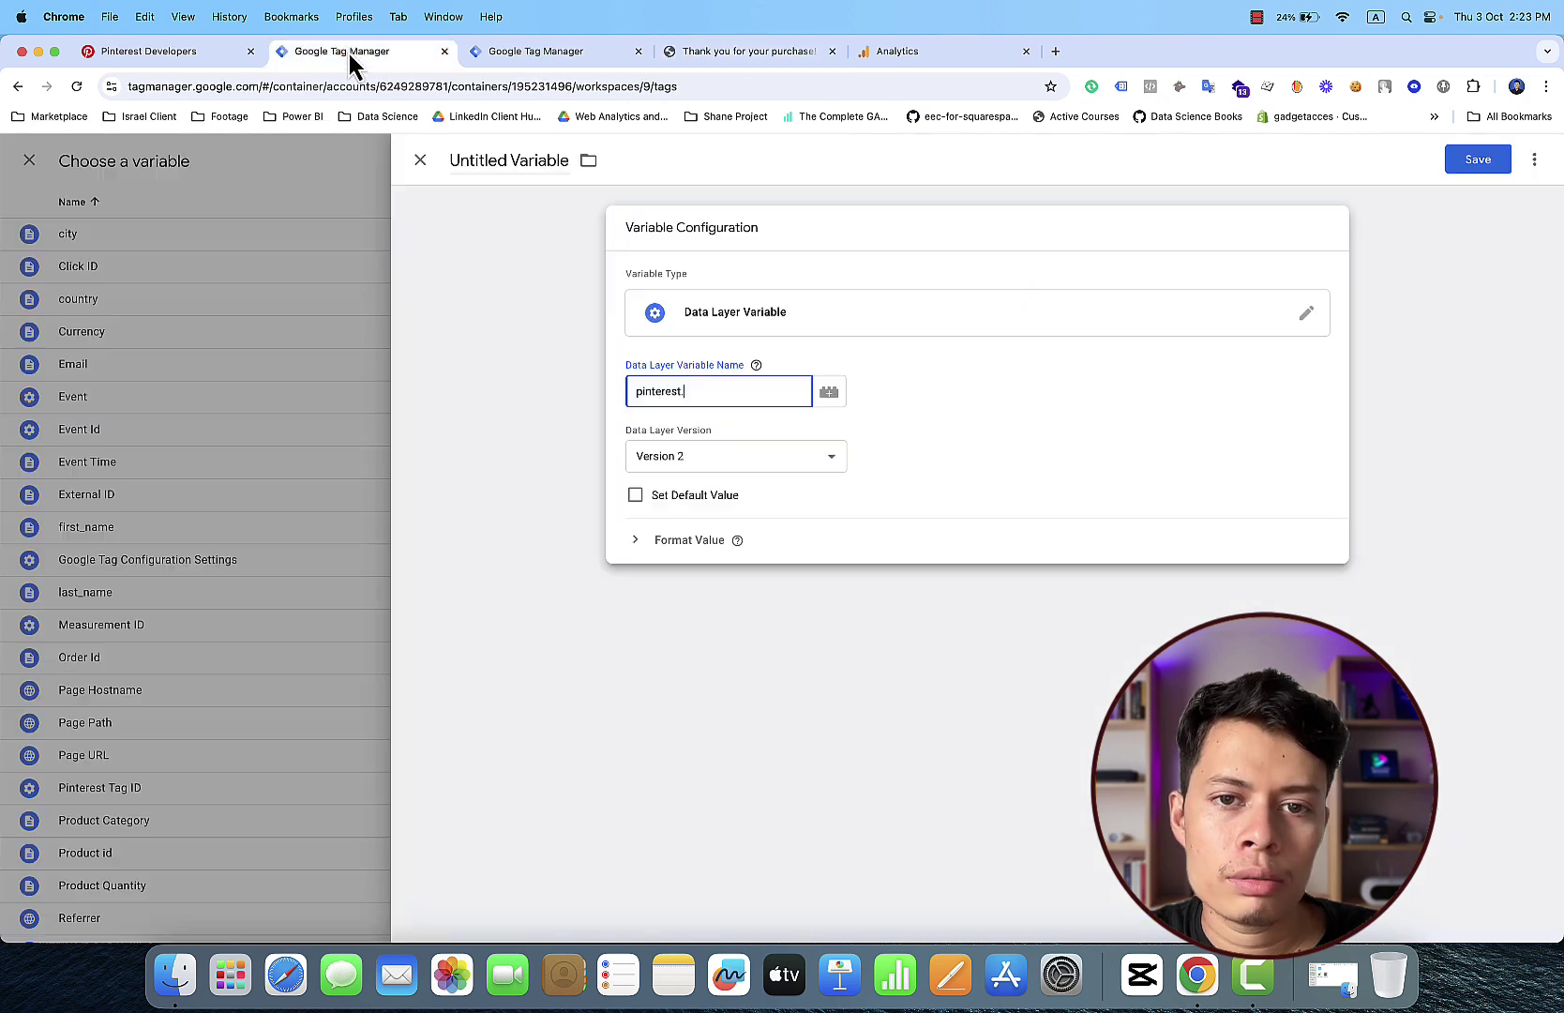
pyautogui.write('.line')
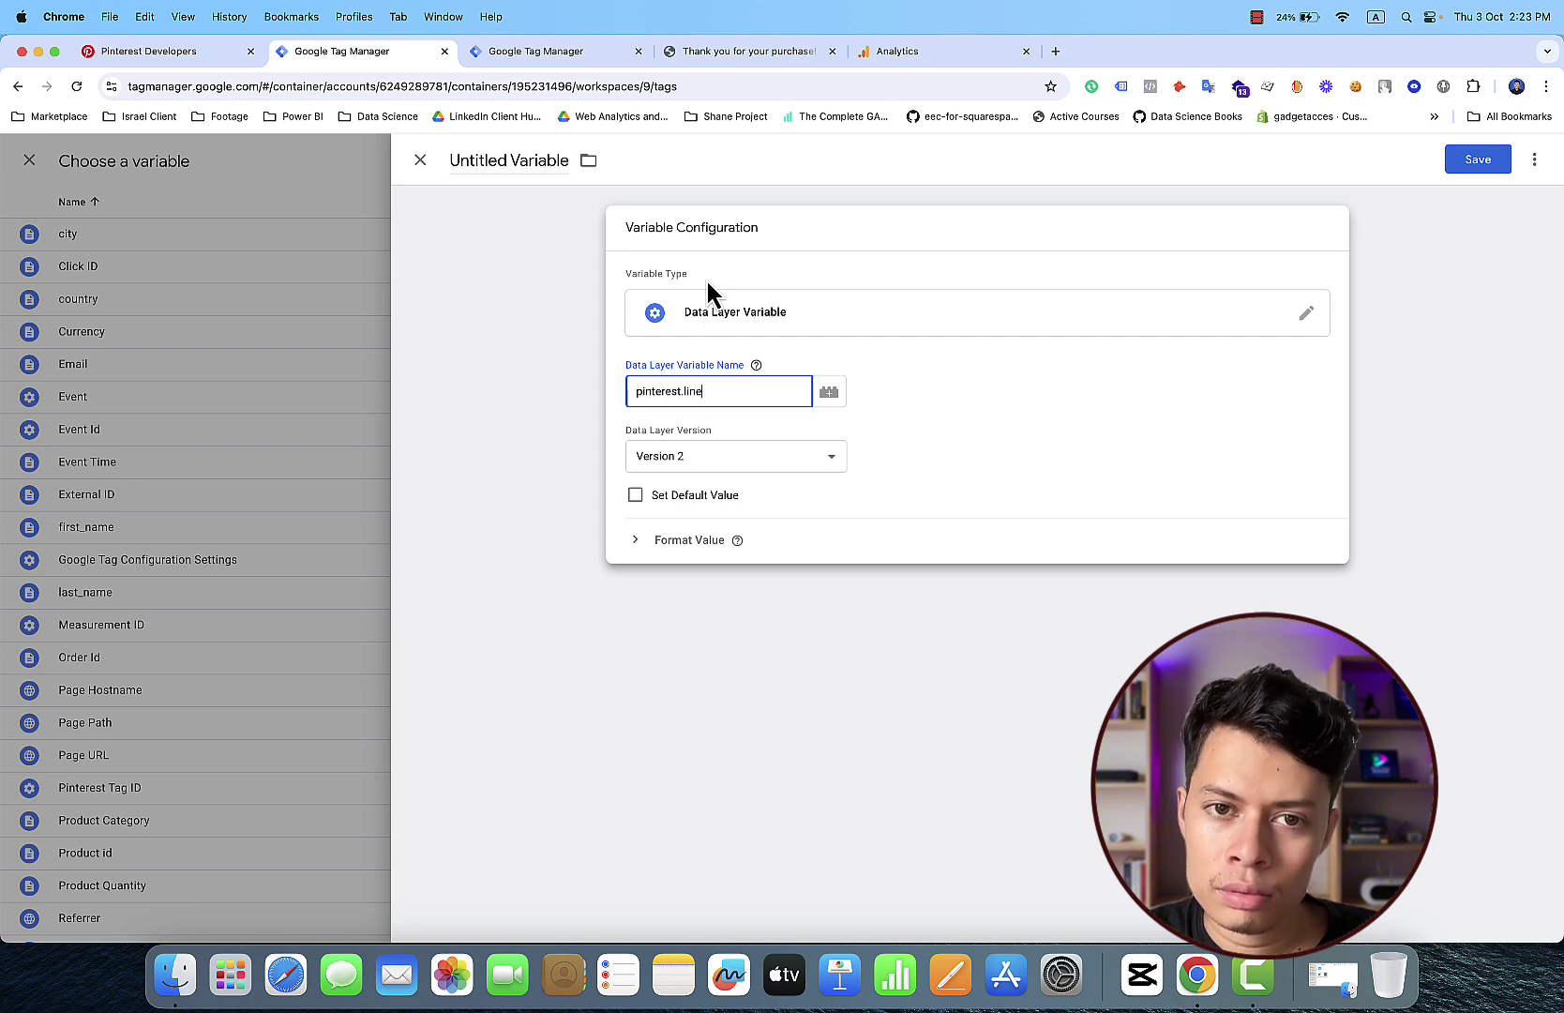
pyautogui.write('_items')
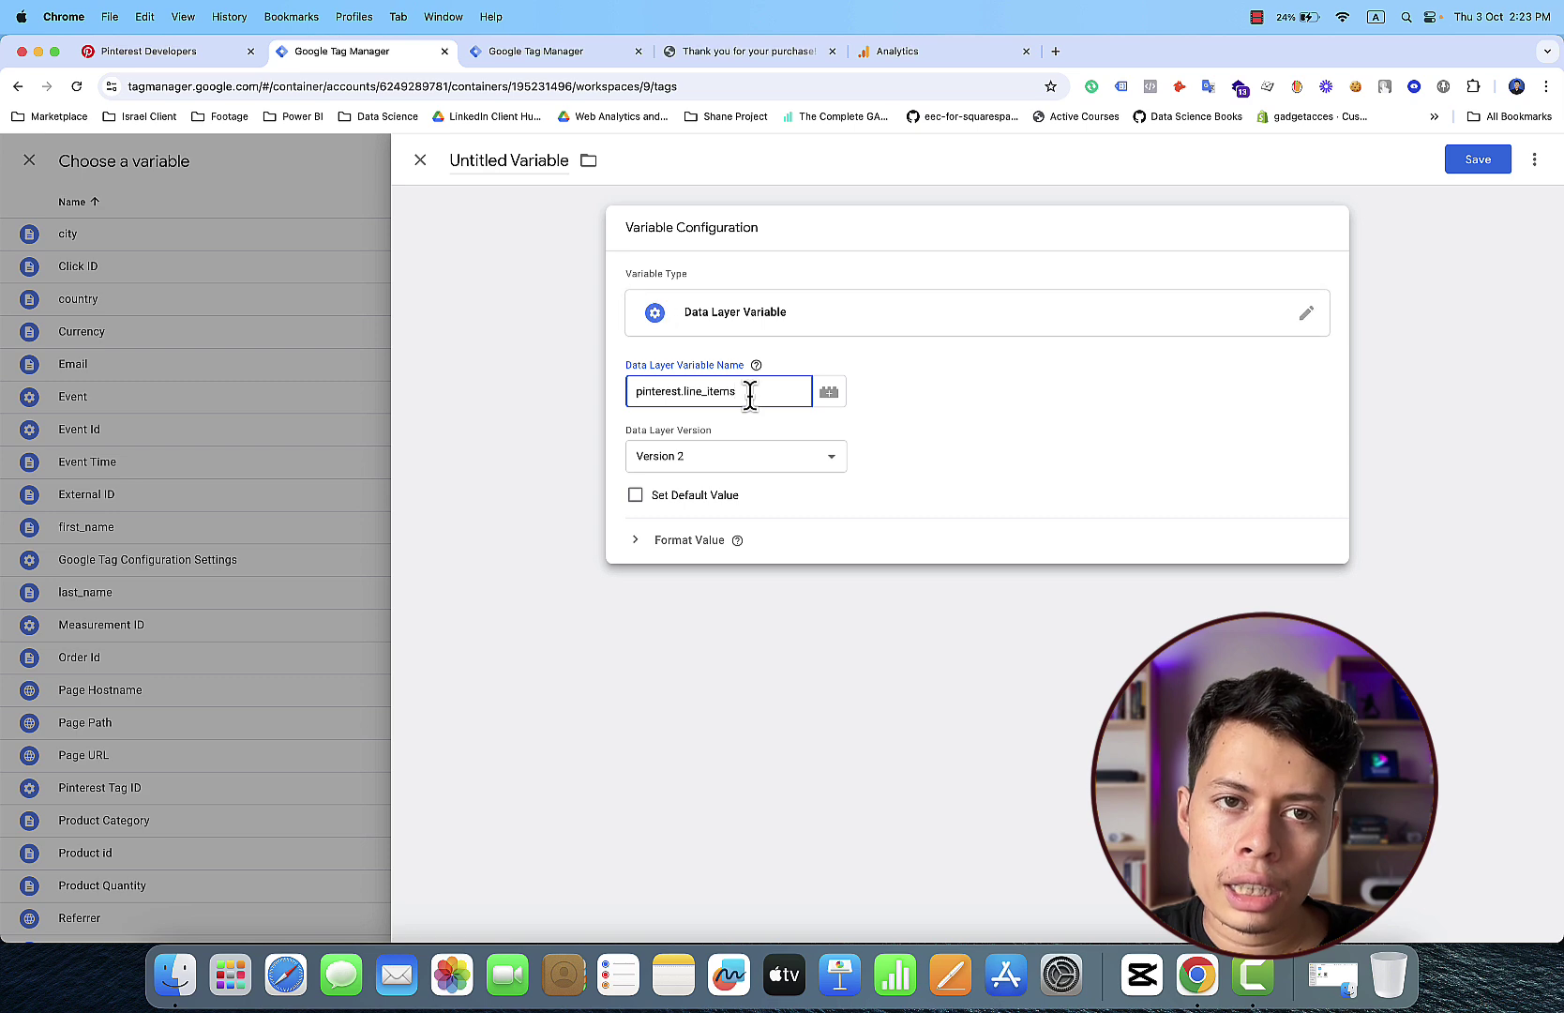
# Step: Name the new variable Contents and save it as the value of the contents parameter
pyautogui.click(528, 172)
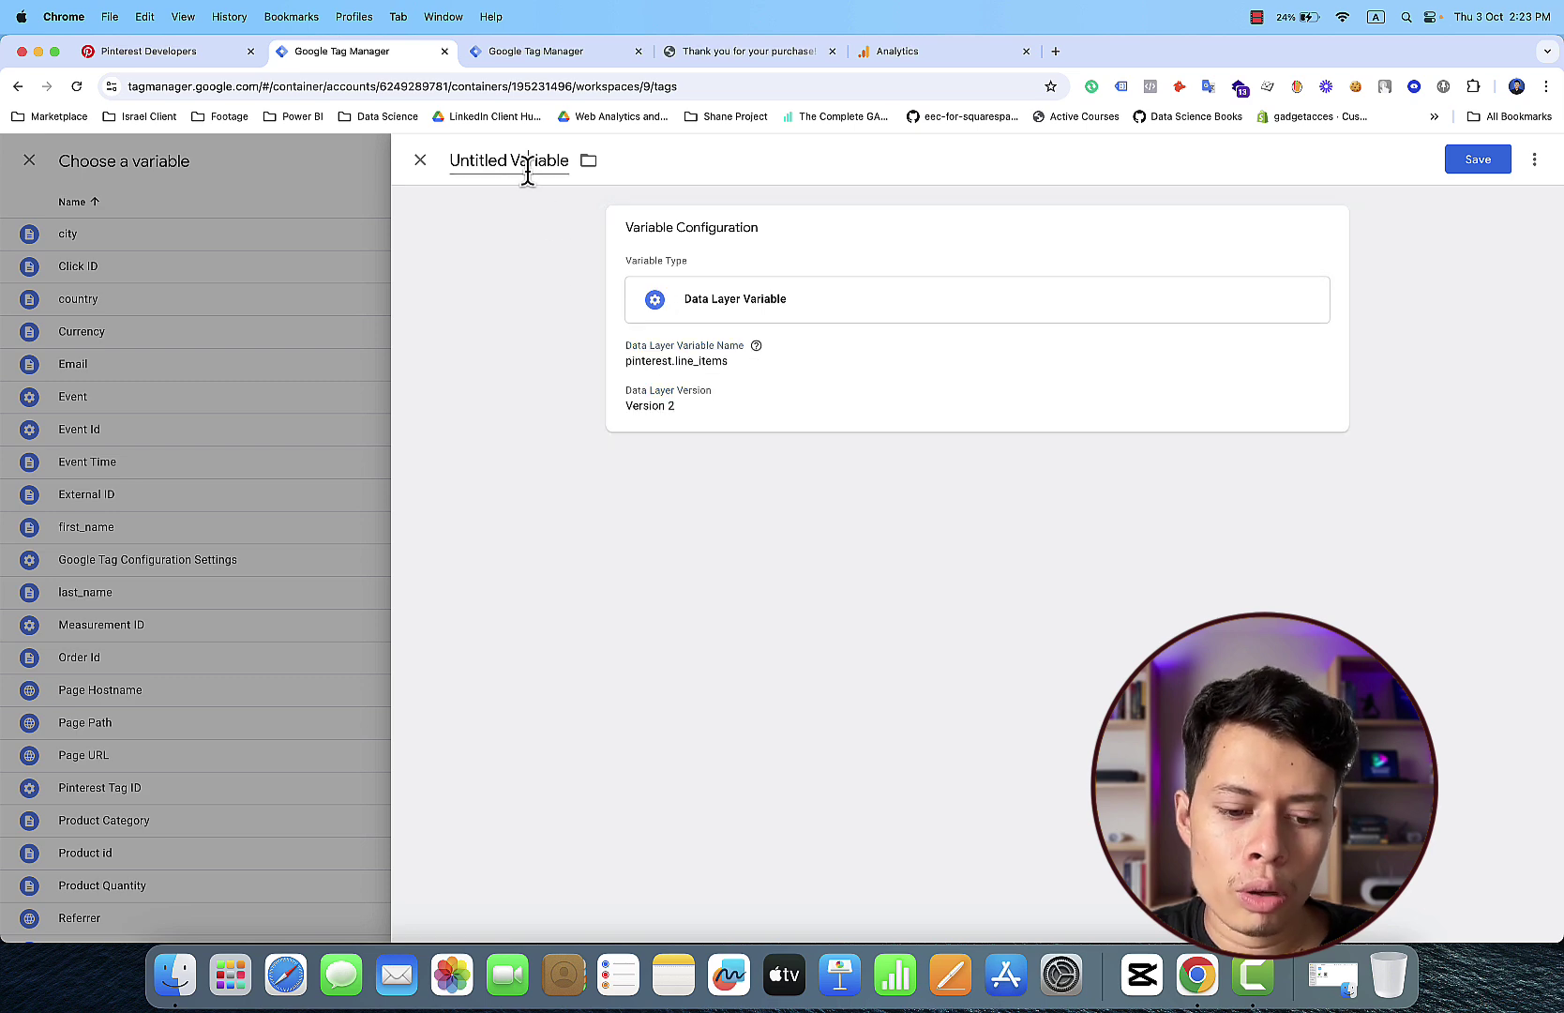
pyautogui.press('super+a')
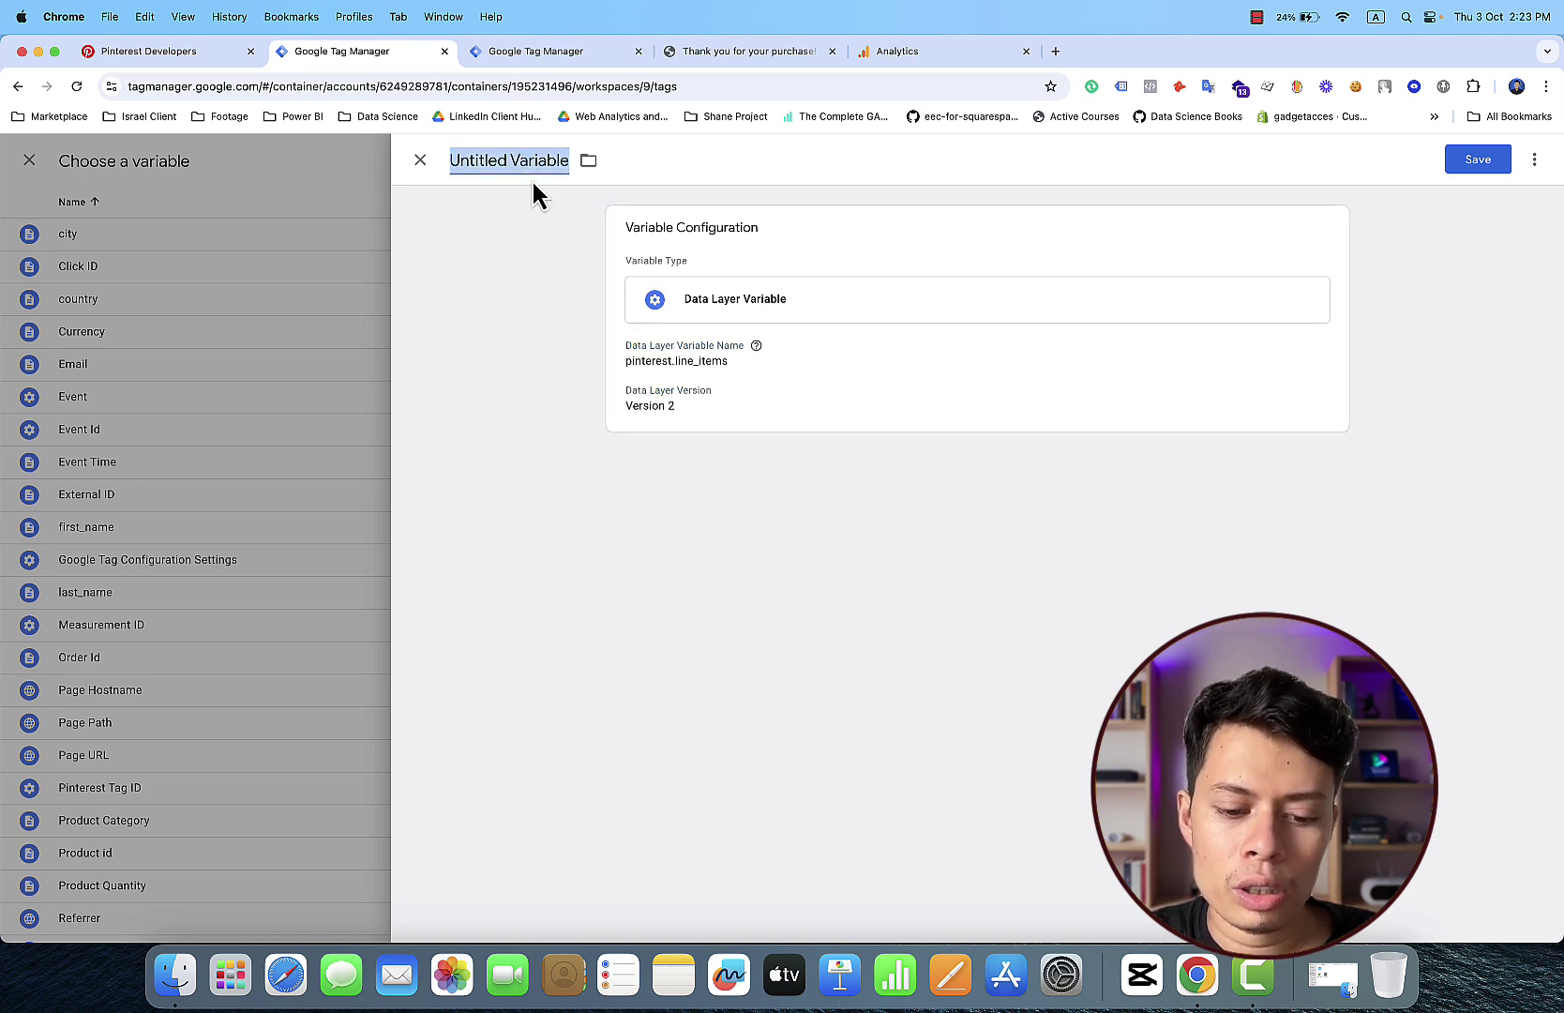
pyautogui.write('Cont')
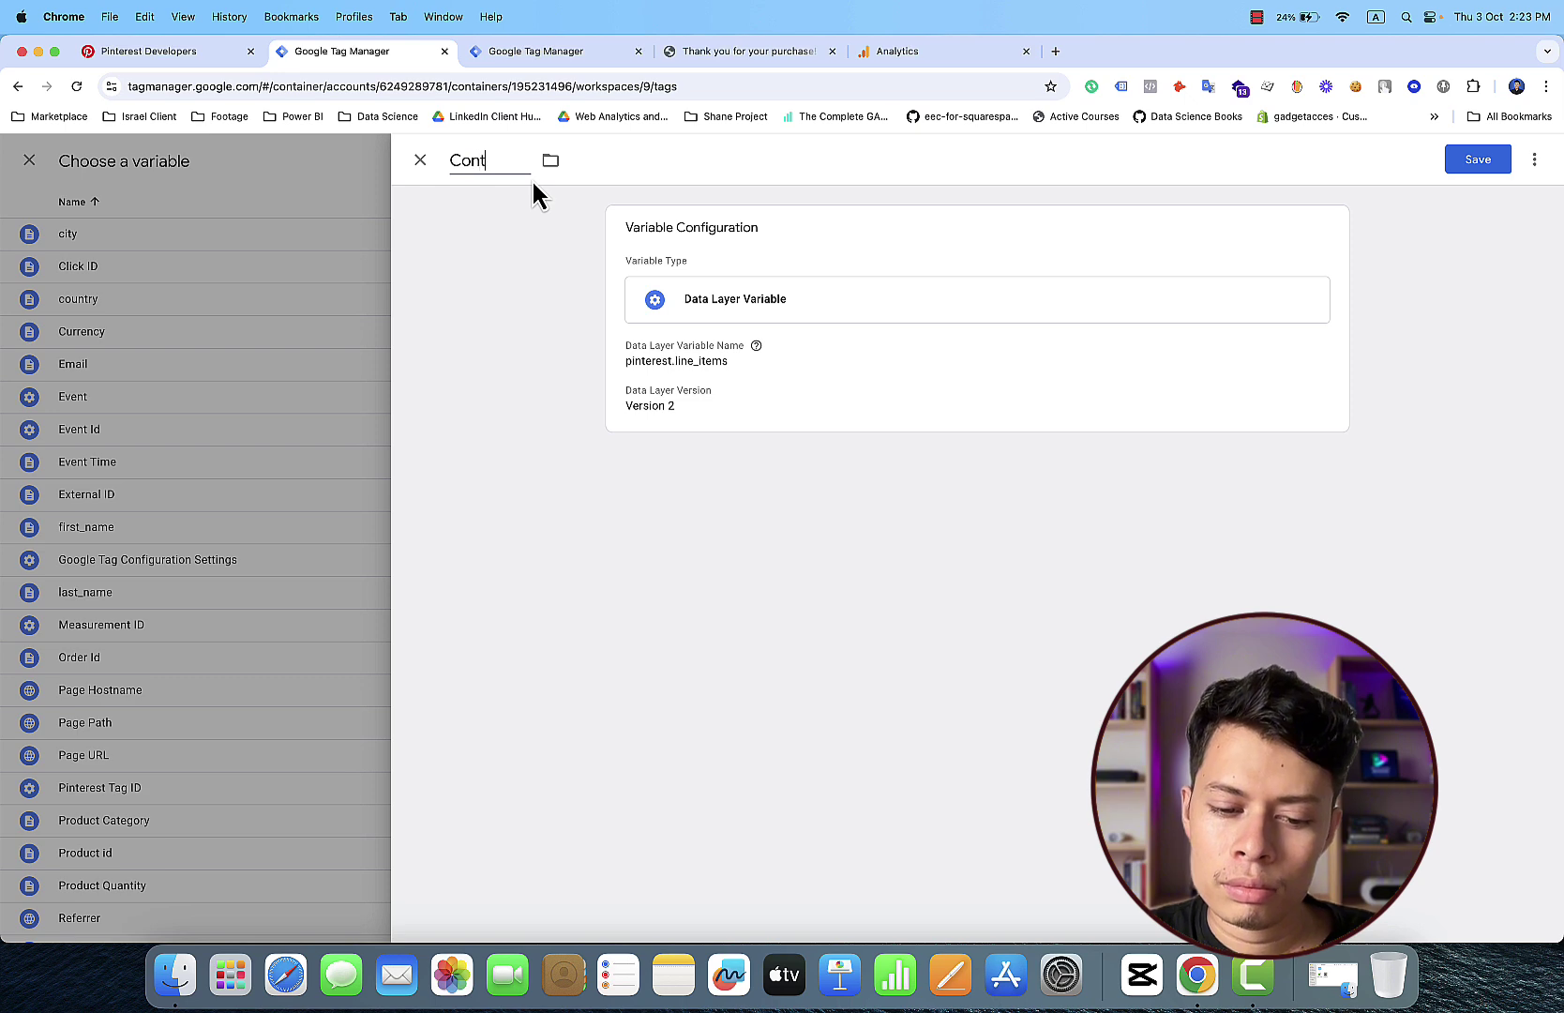
pyautogui.write('ents')
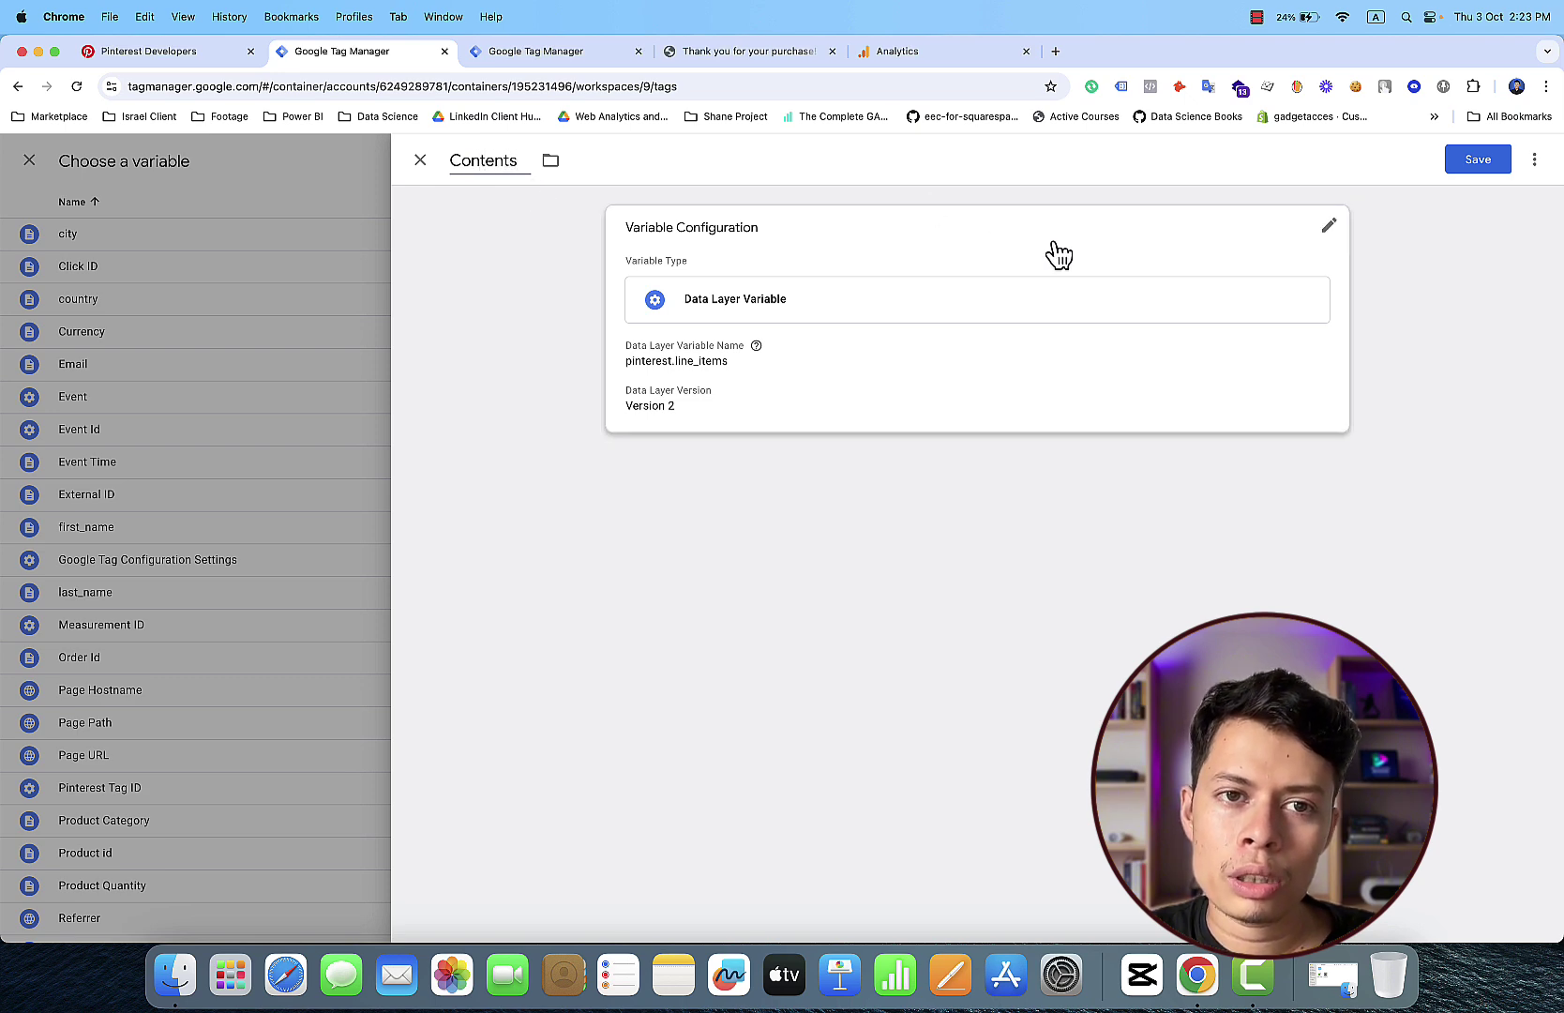
pyautogui.click(1476, 167)
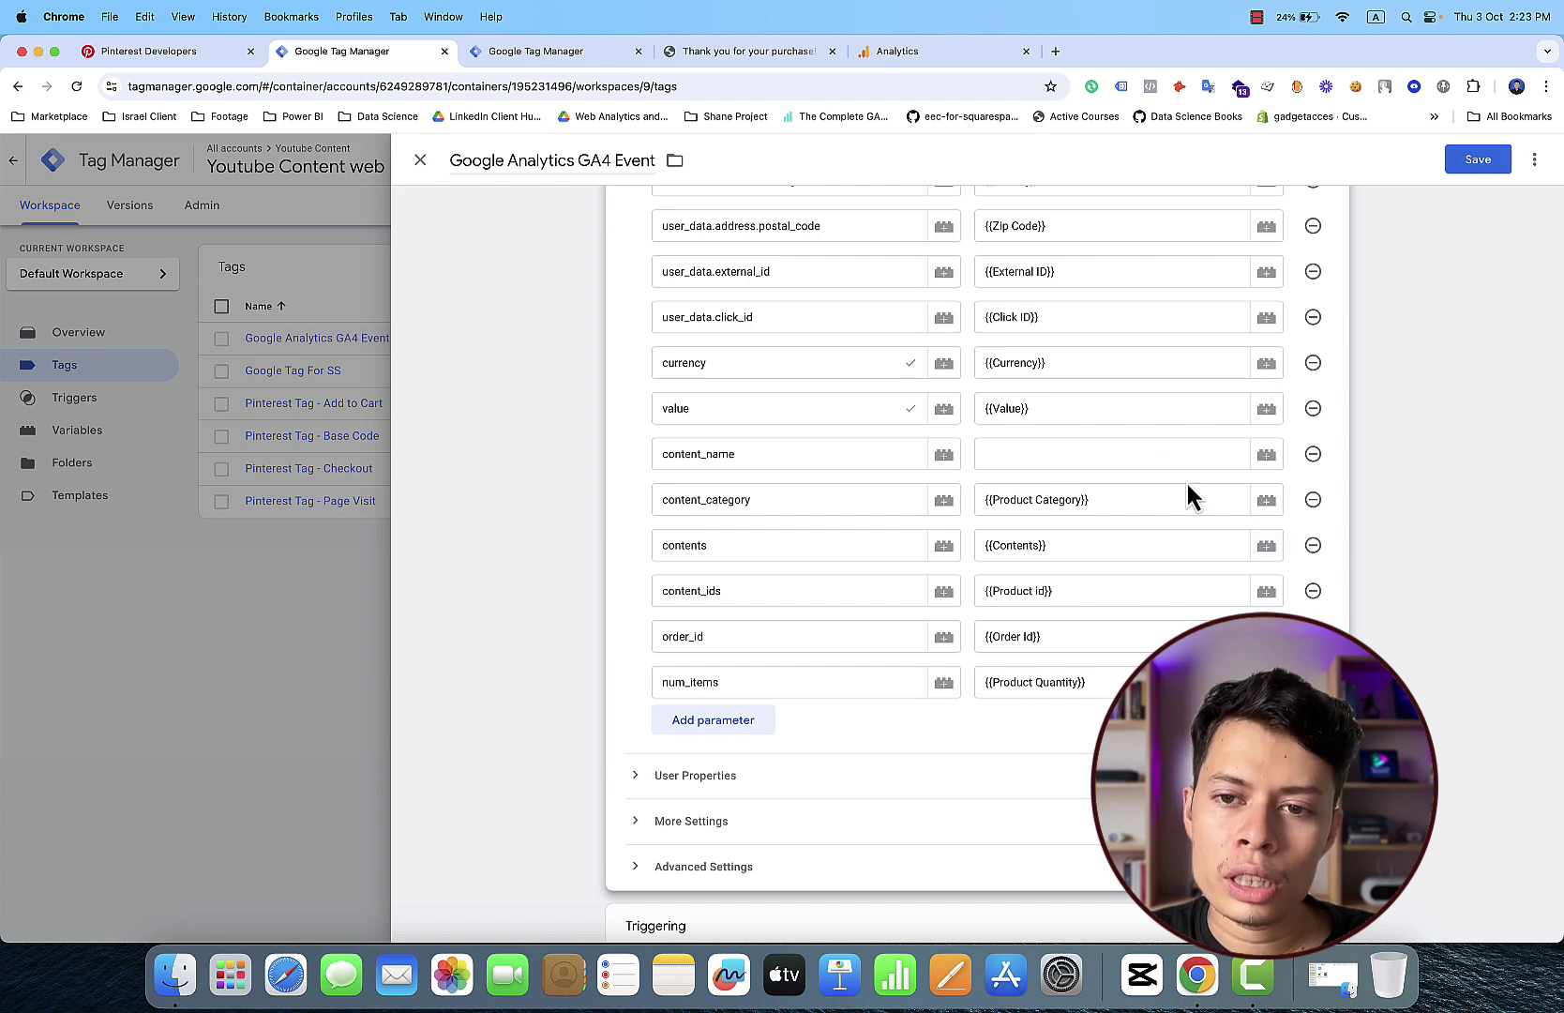
# Step: Create a new Data Layer Variable for the content_name parameter and start its data layer variable name with "pinterest."
pyautogui.click(1267, 455)
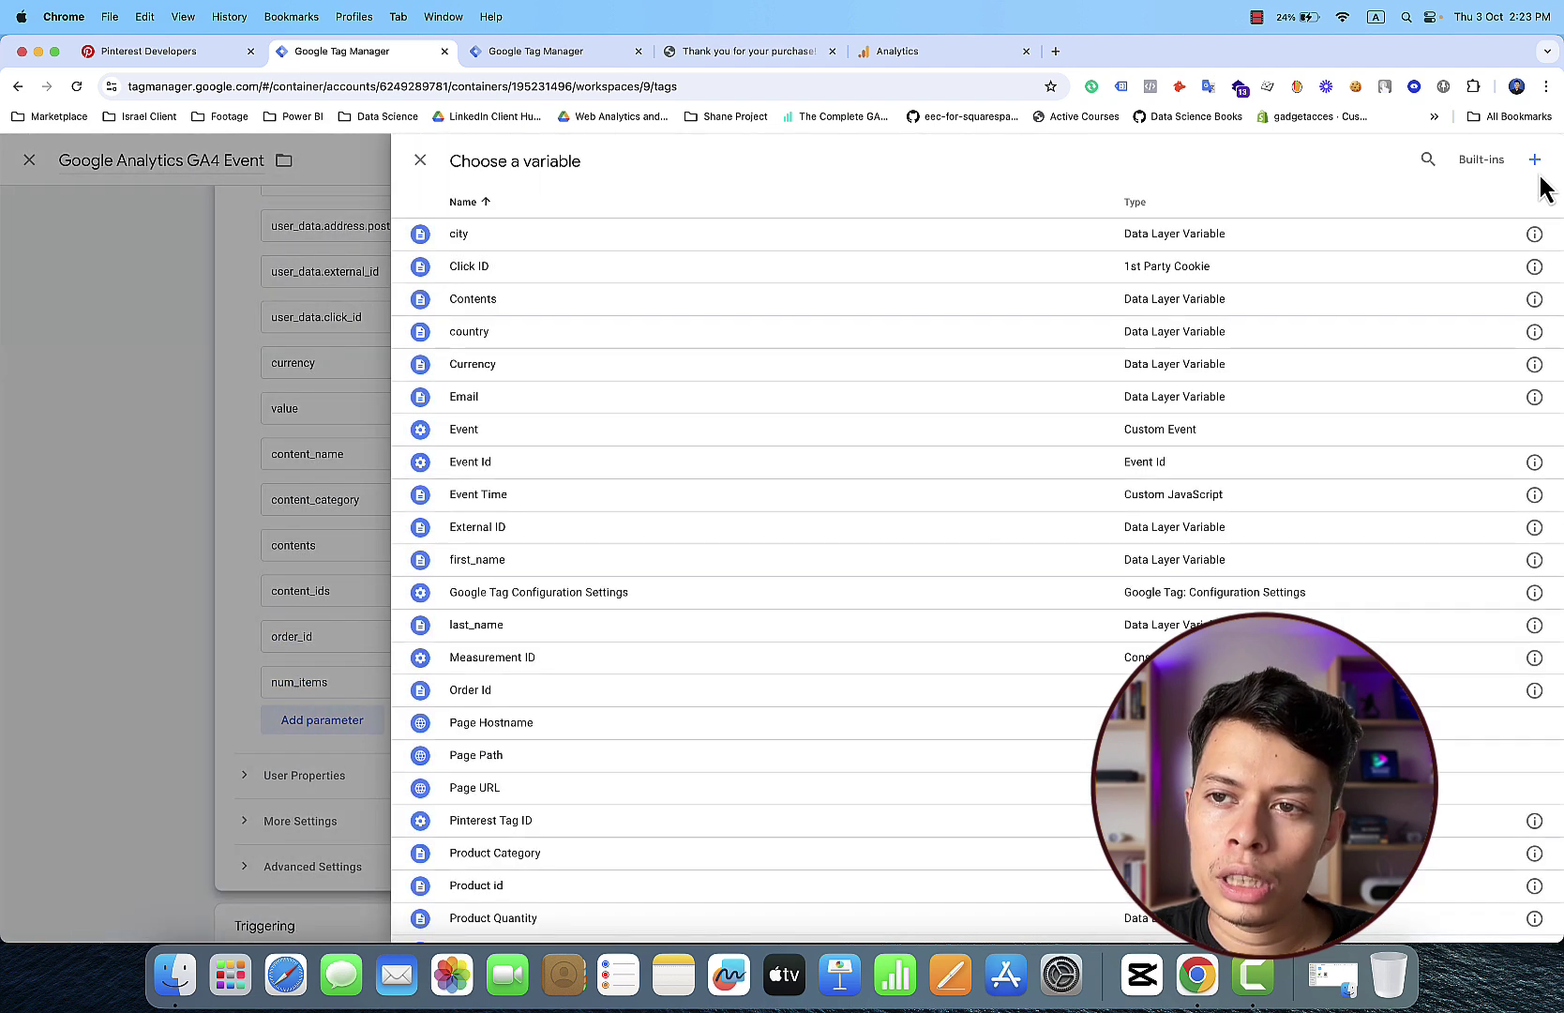
pyautogui.click(1535, 160)
pyautogui.click(1046, 387)
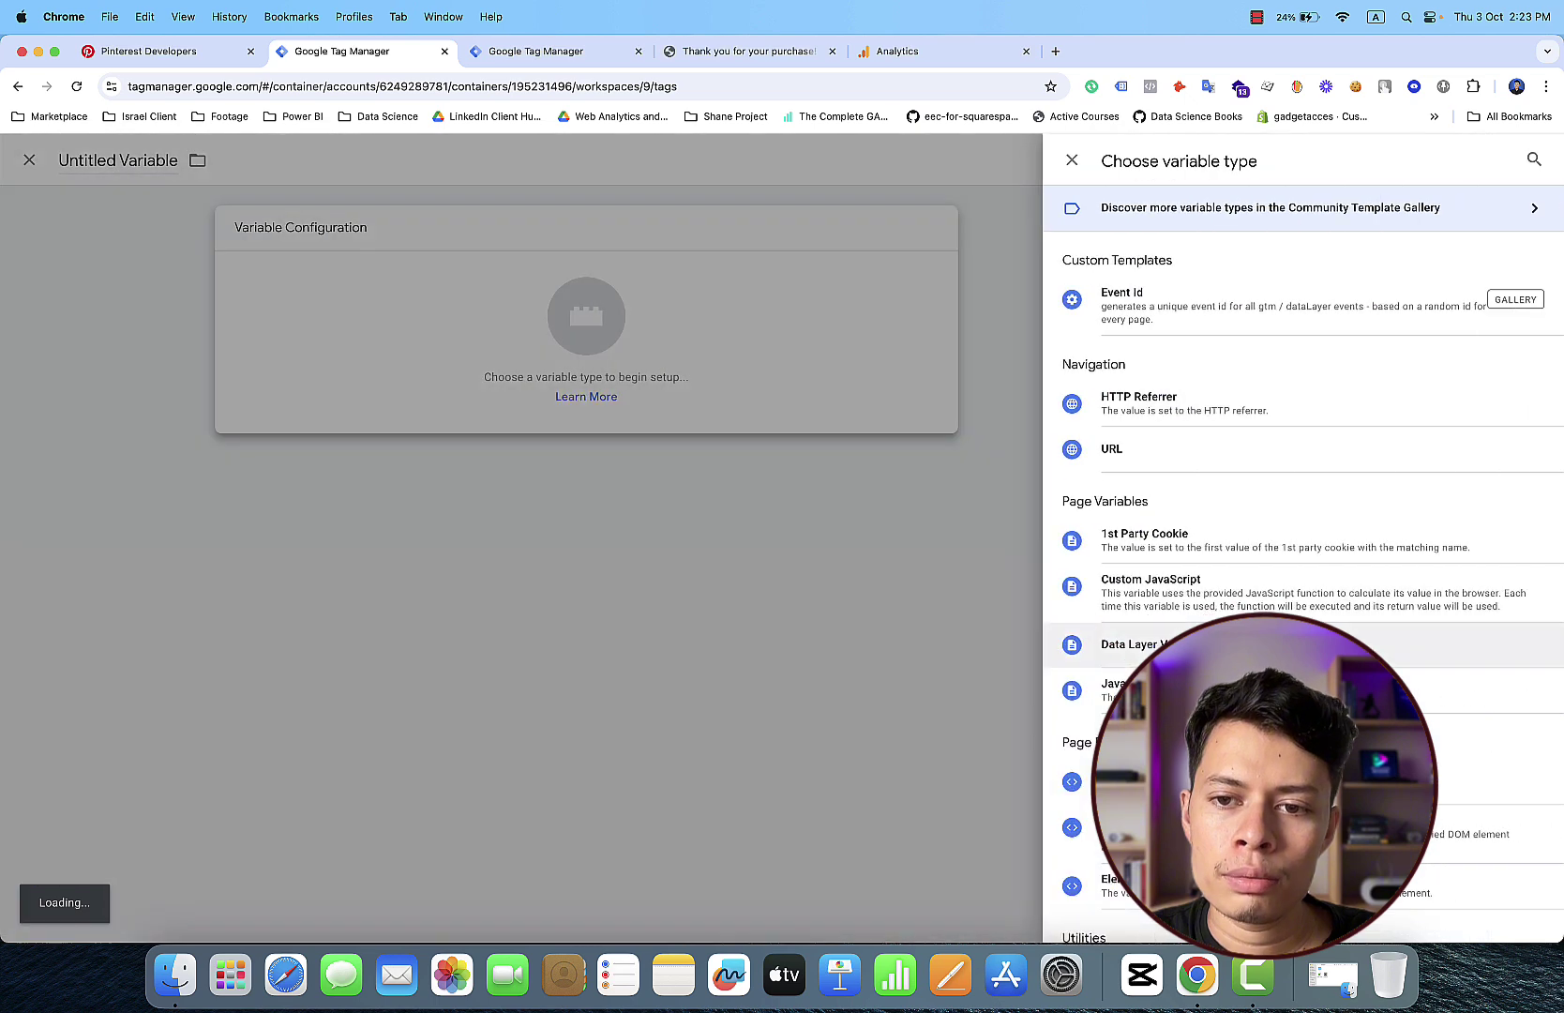
pyautogui.click(1140, 645)
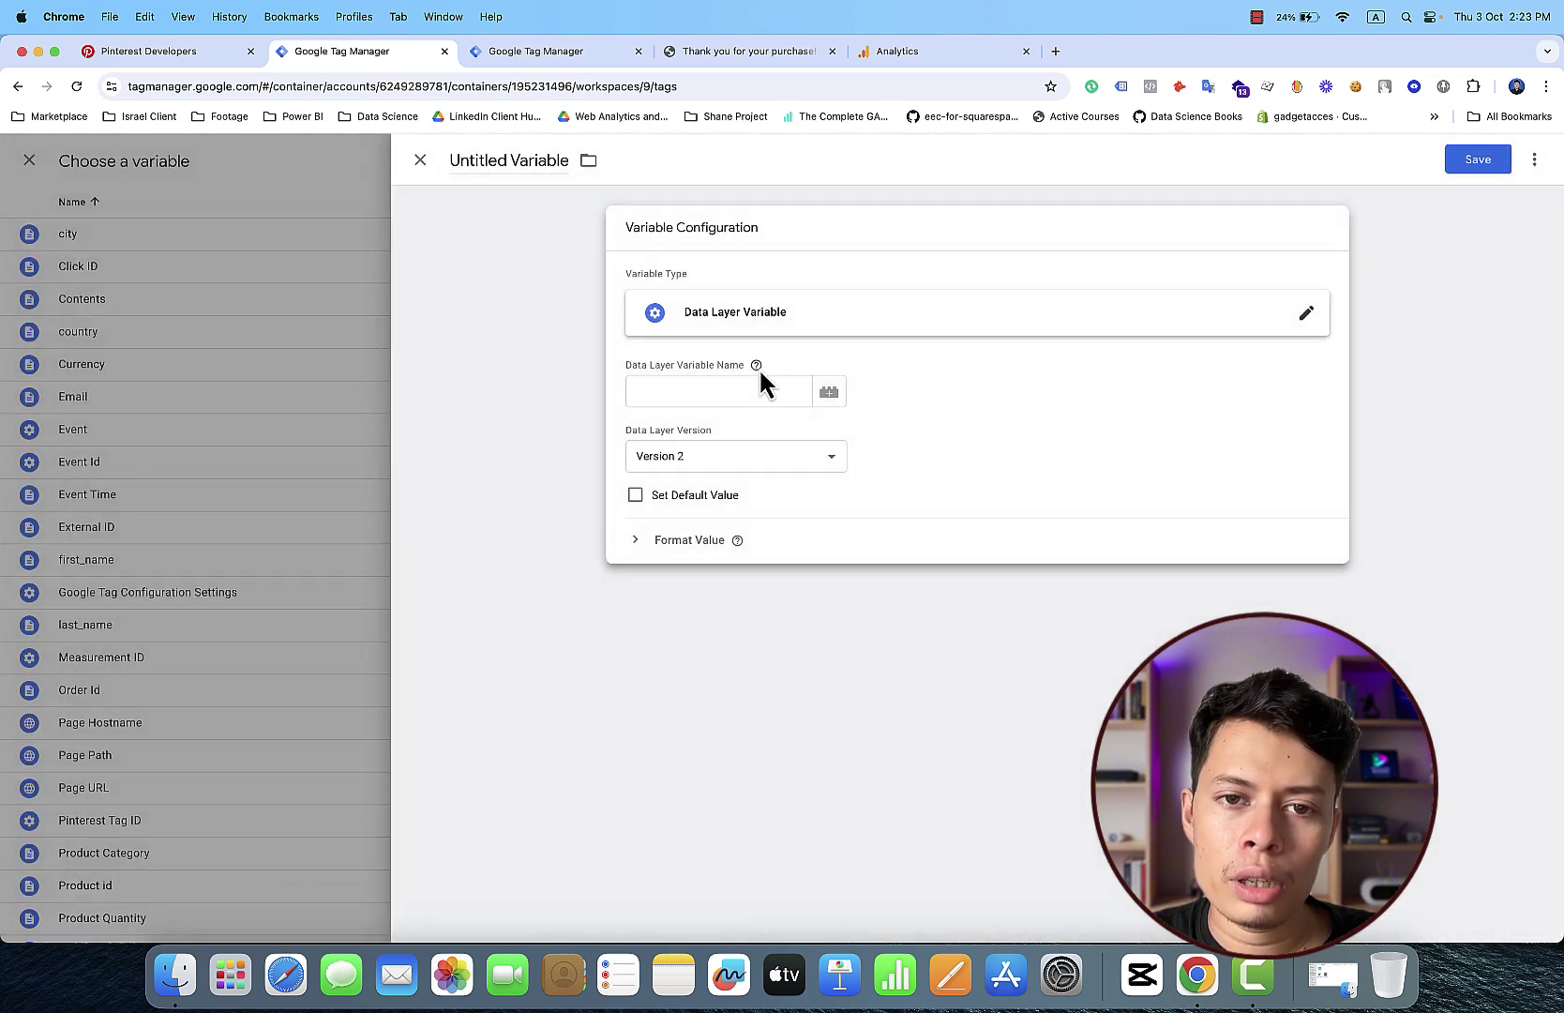
pyautogui.click(754, 394)
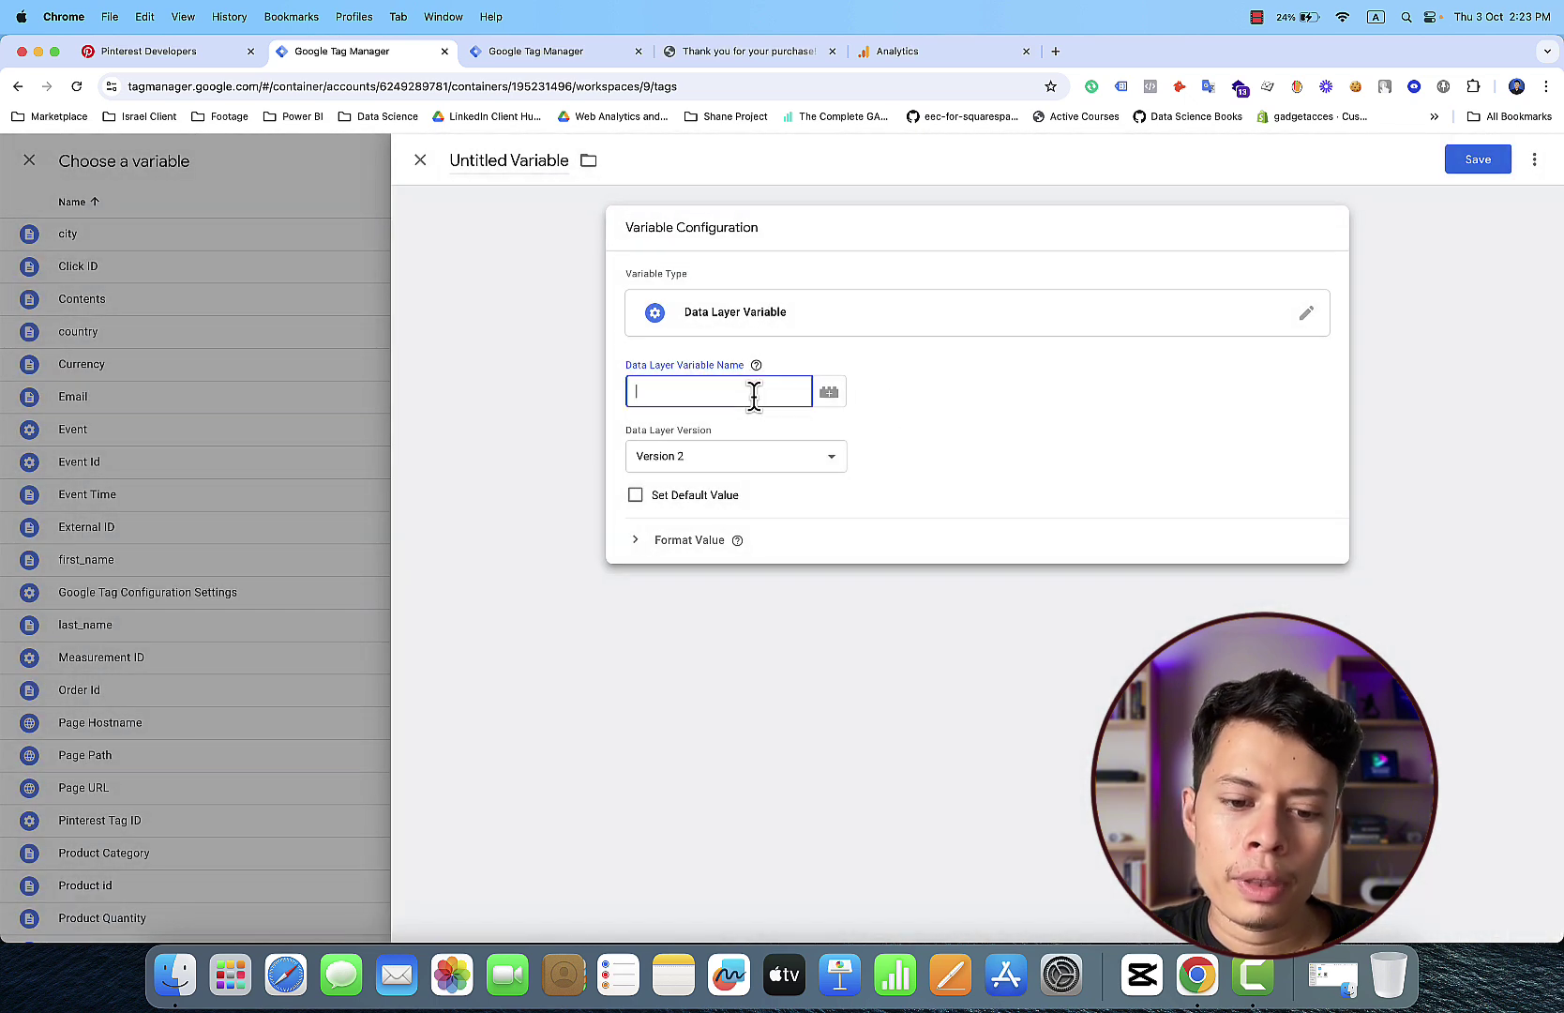
pyautogui.write('pinterest')
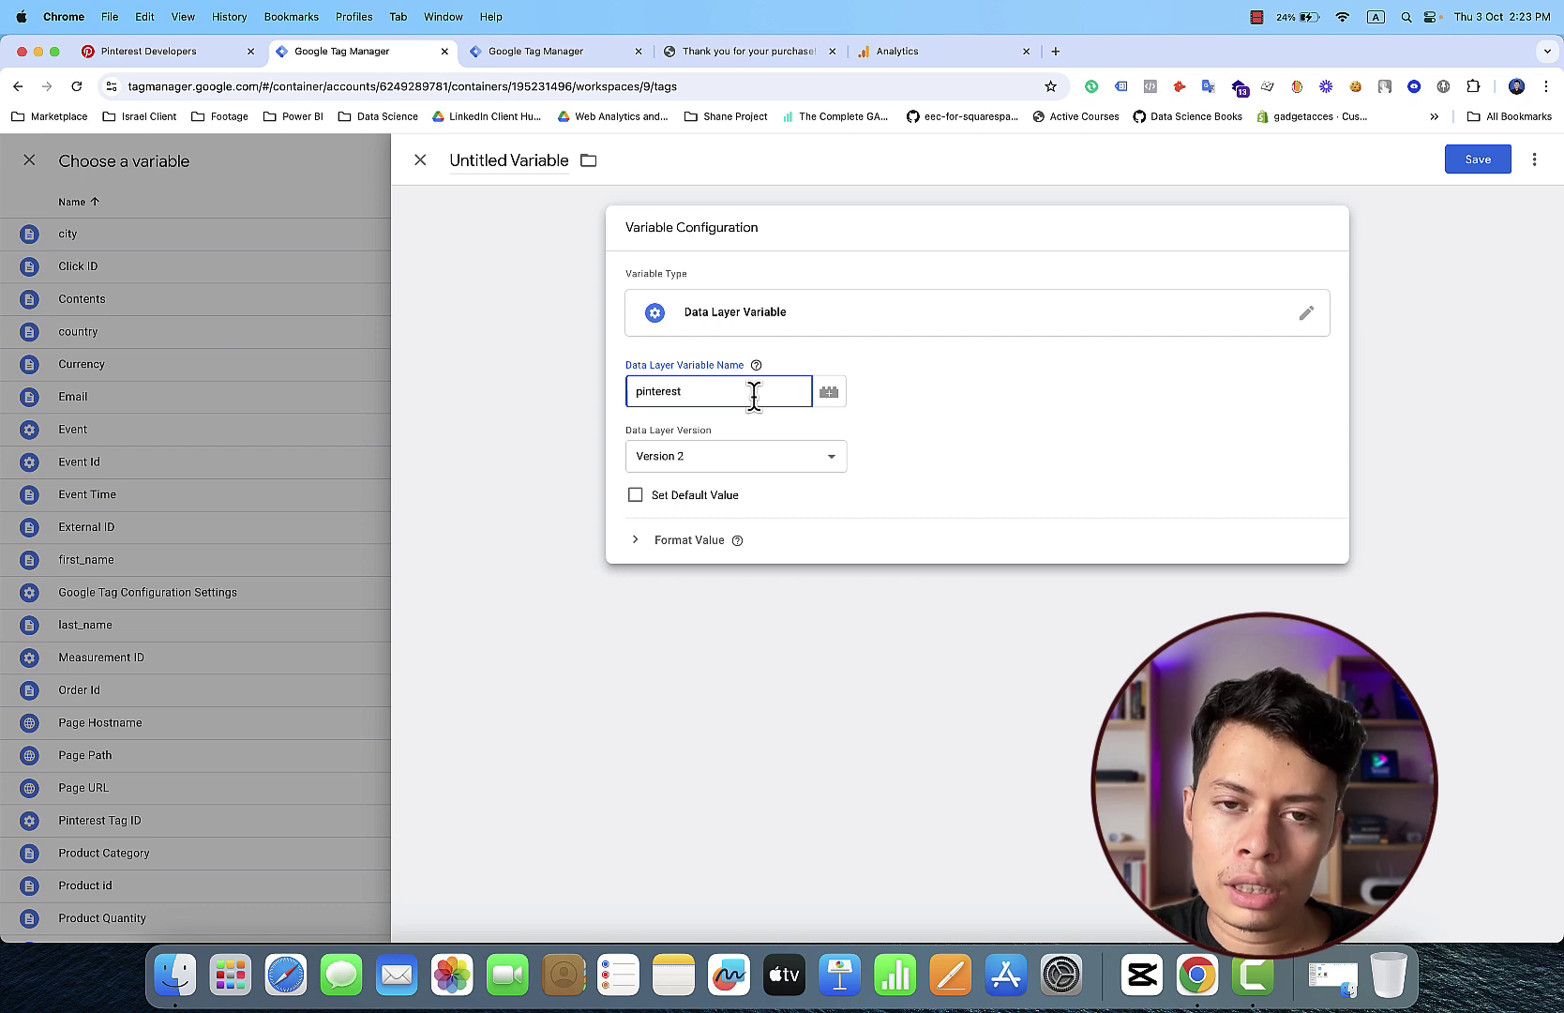
pyautogui.write('.')
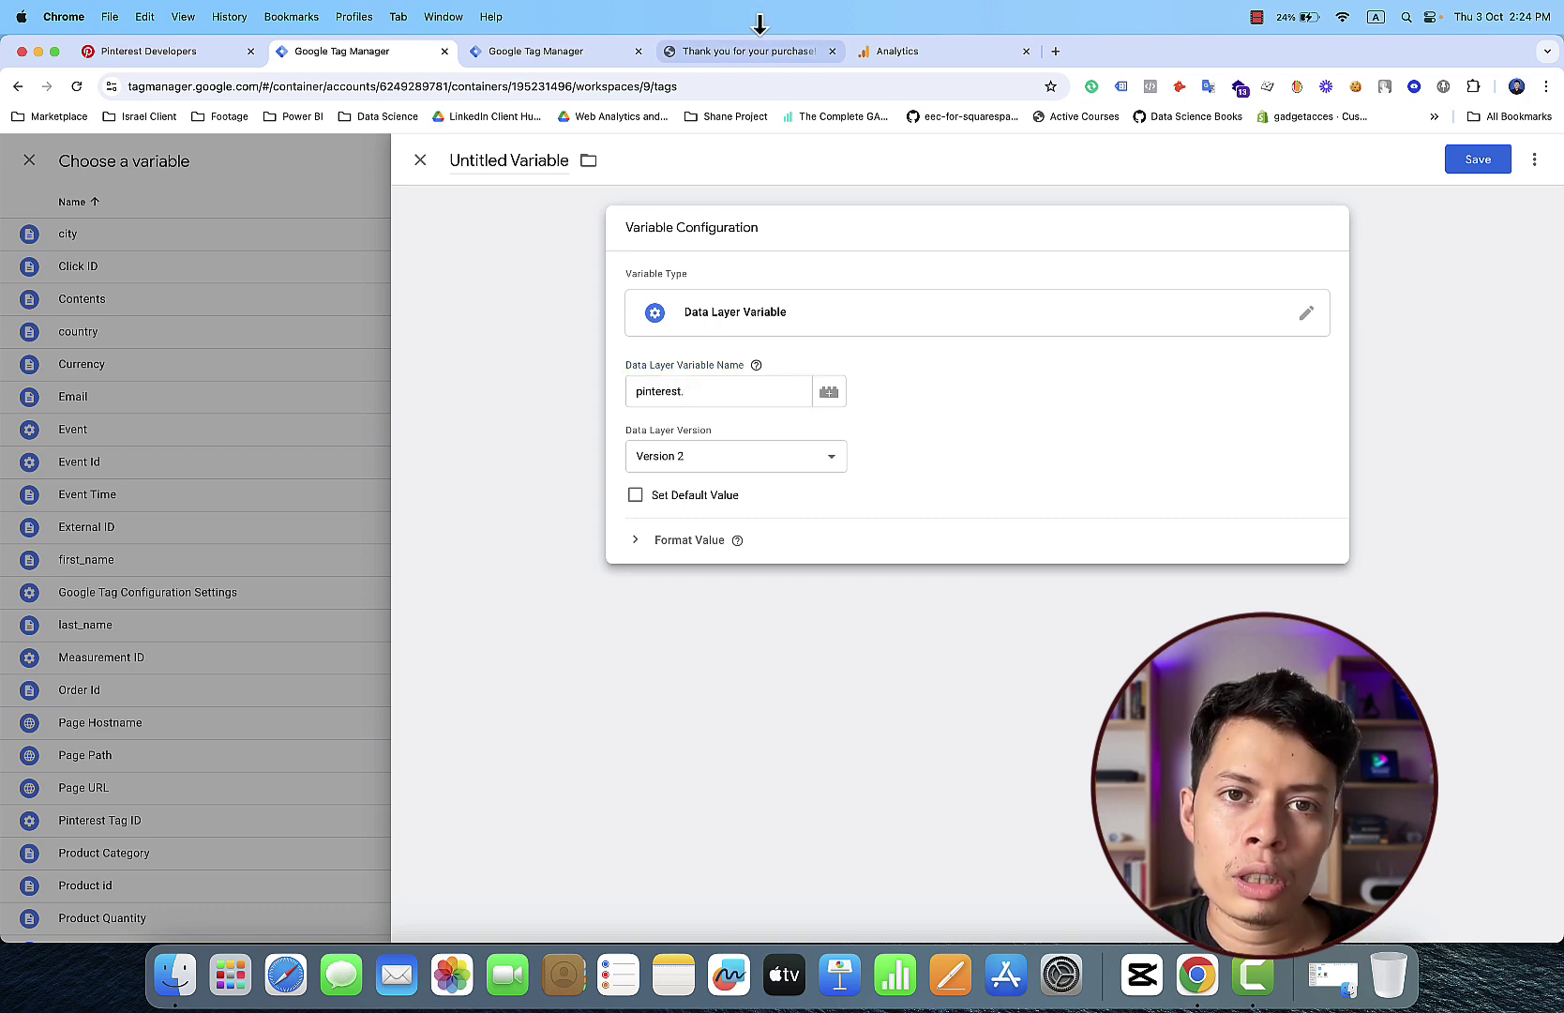
# Step: Check the product_names key in the store page's data layer and complete the data layer variable name as pinterest.product_names
pyautogui.click(759, 53)
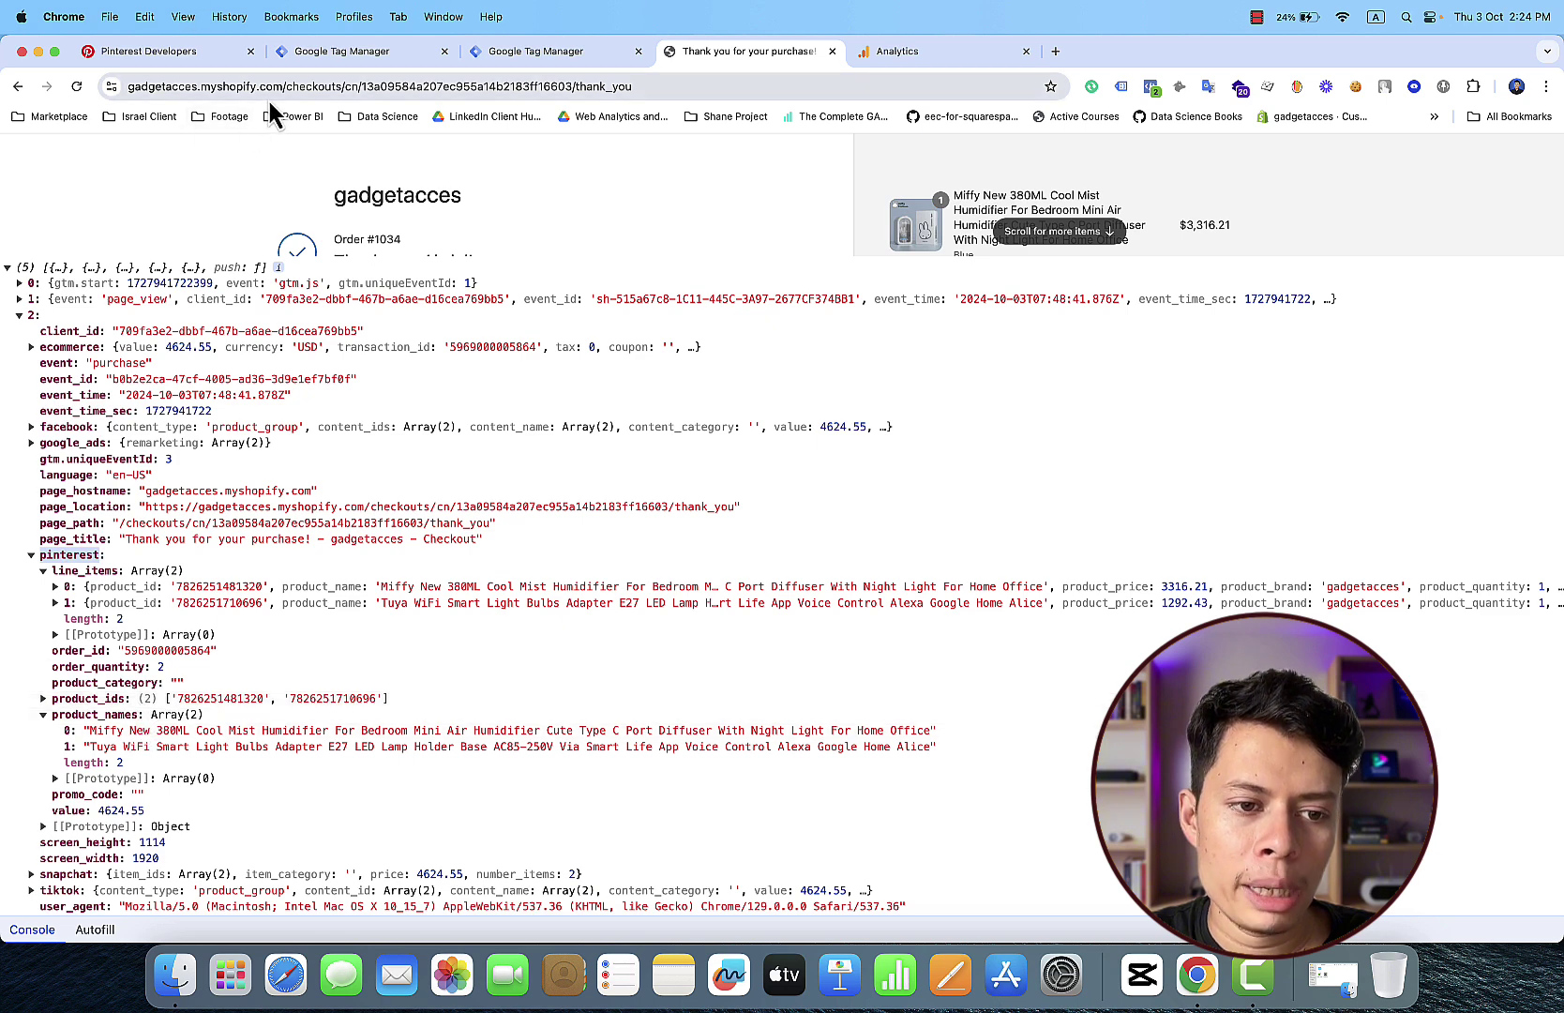
pyautogui.click(338, 54)
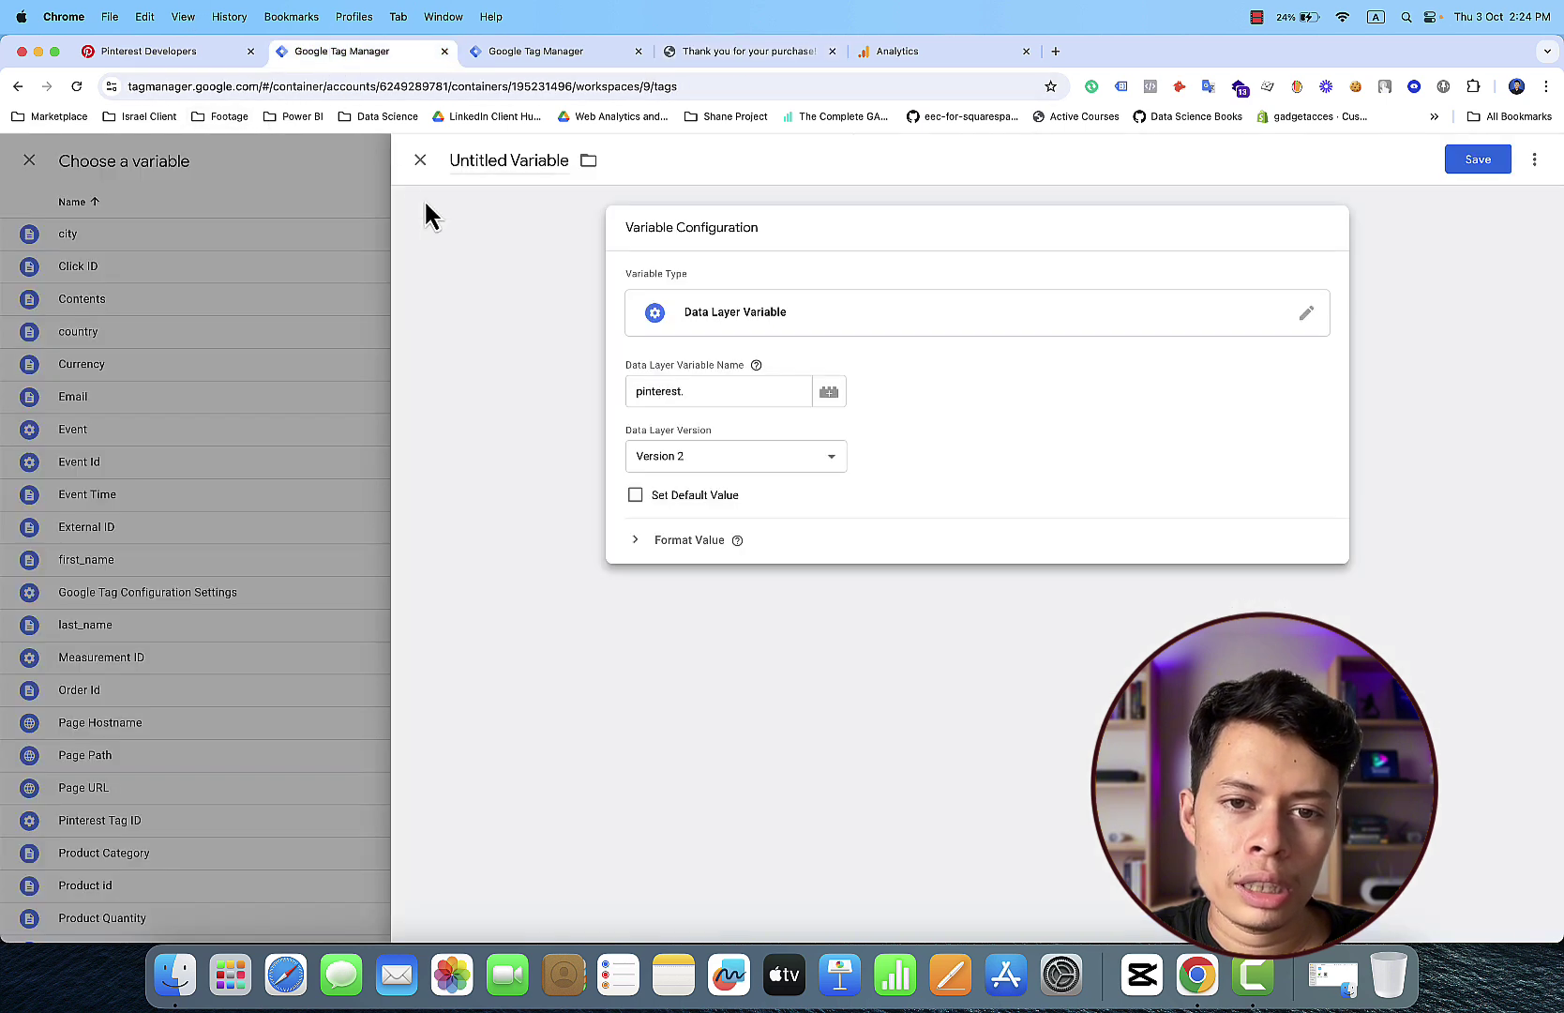
pyautogui.click(713, 392)
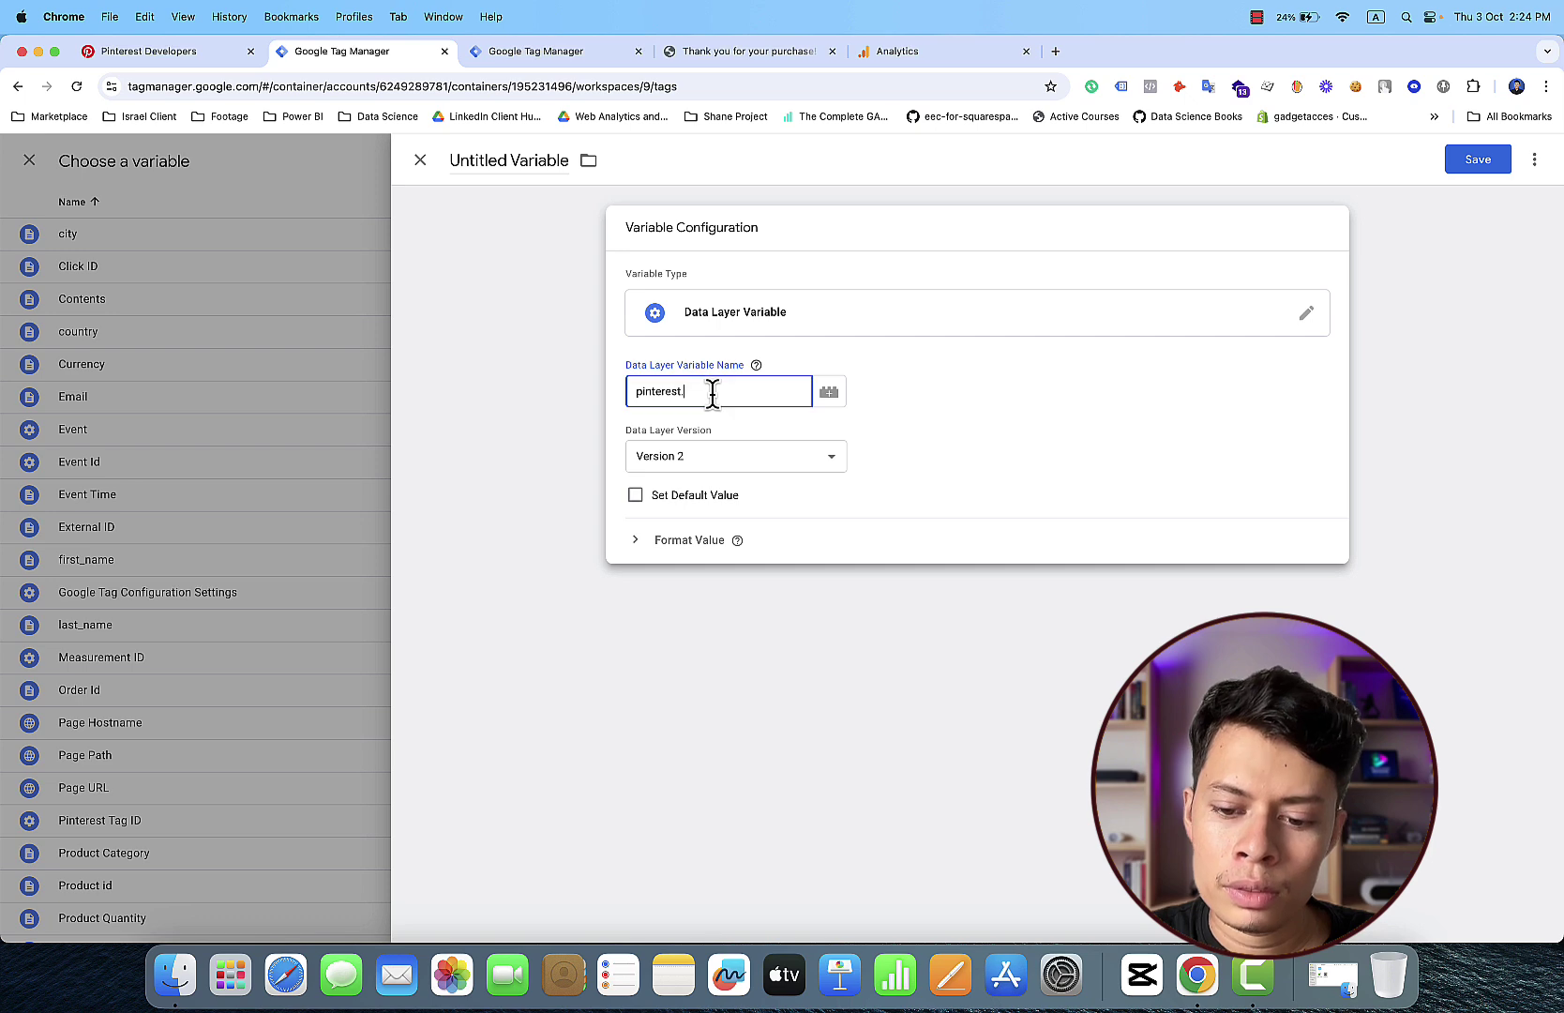
pyautogui.write('prod')
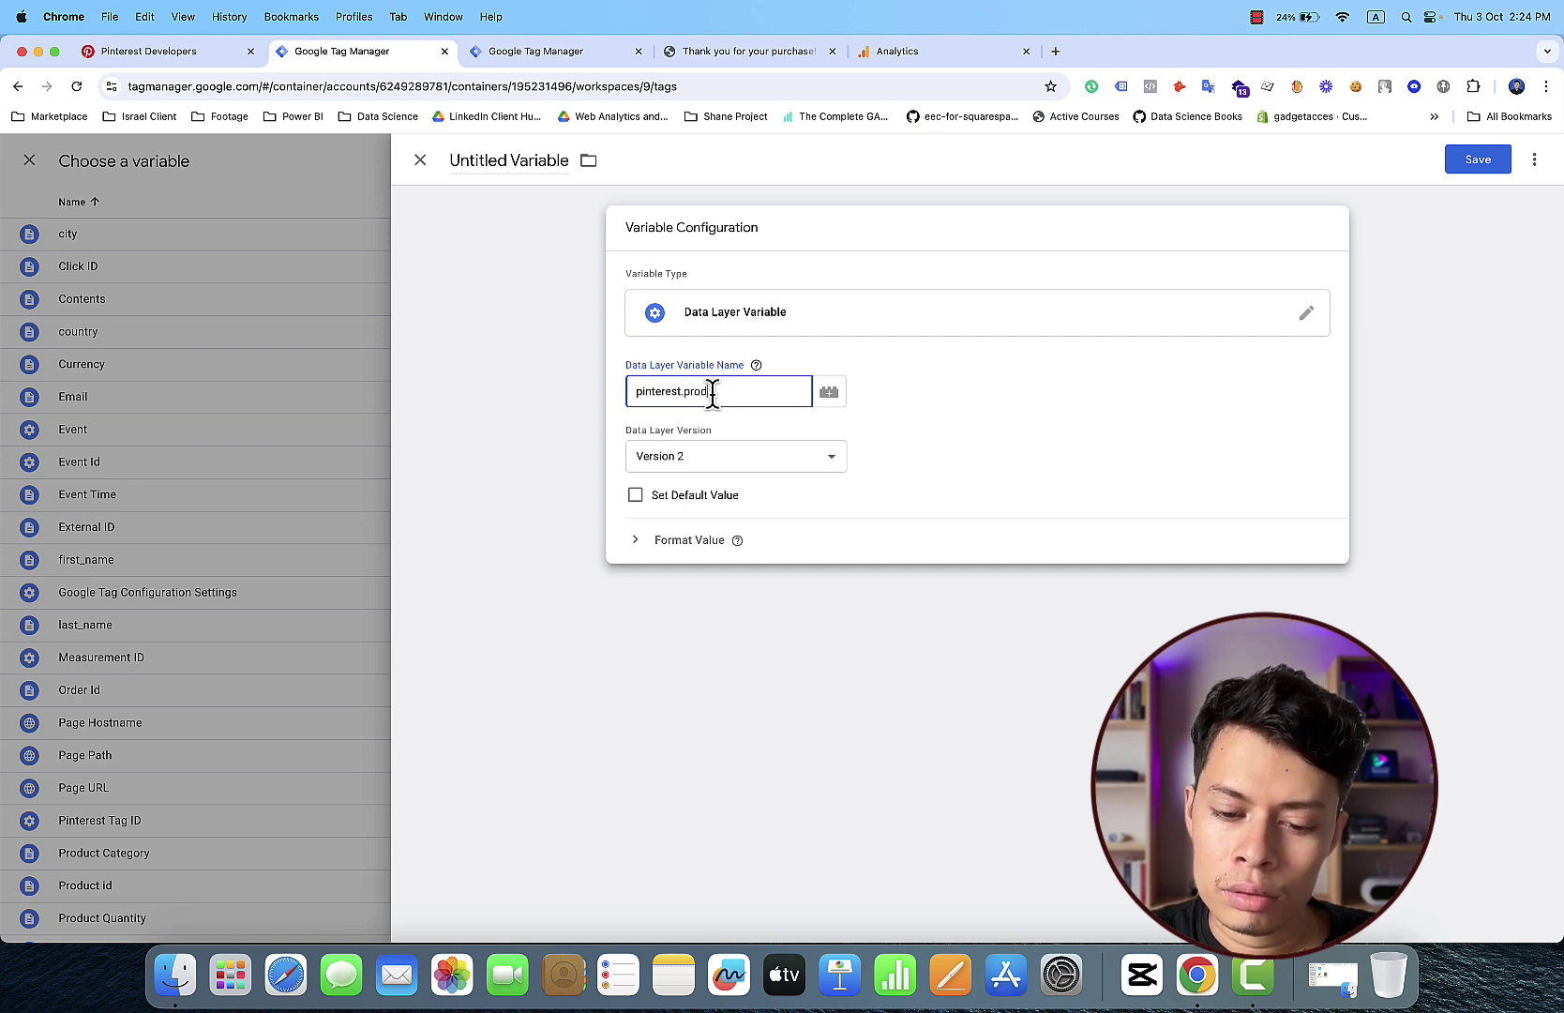
pyautogui.write('uct_na')
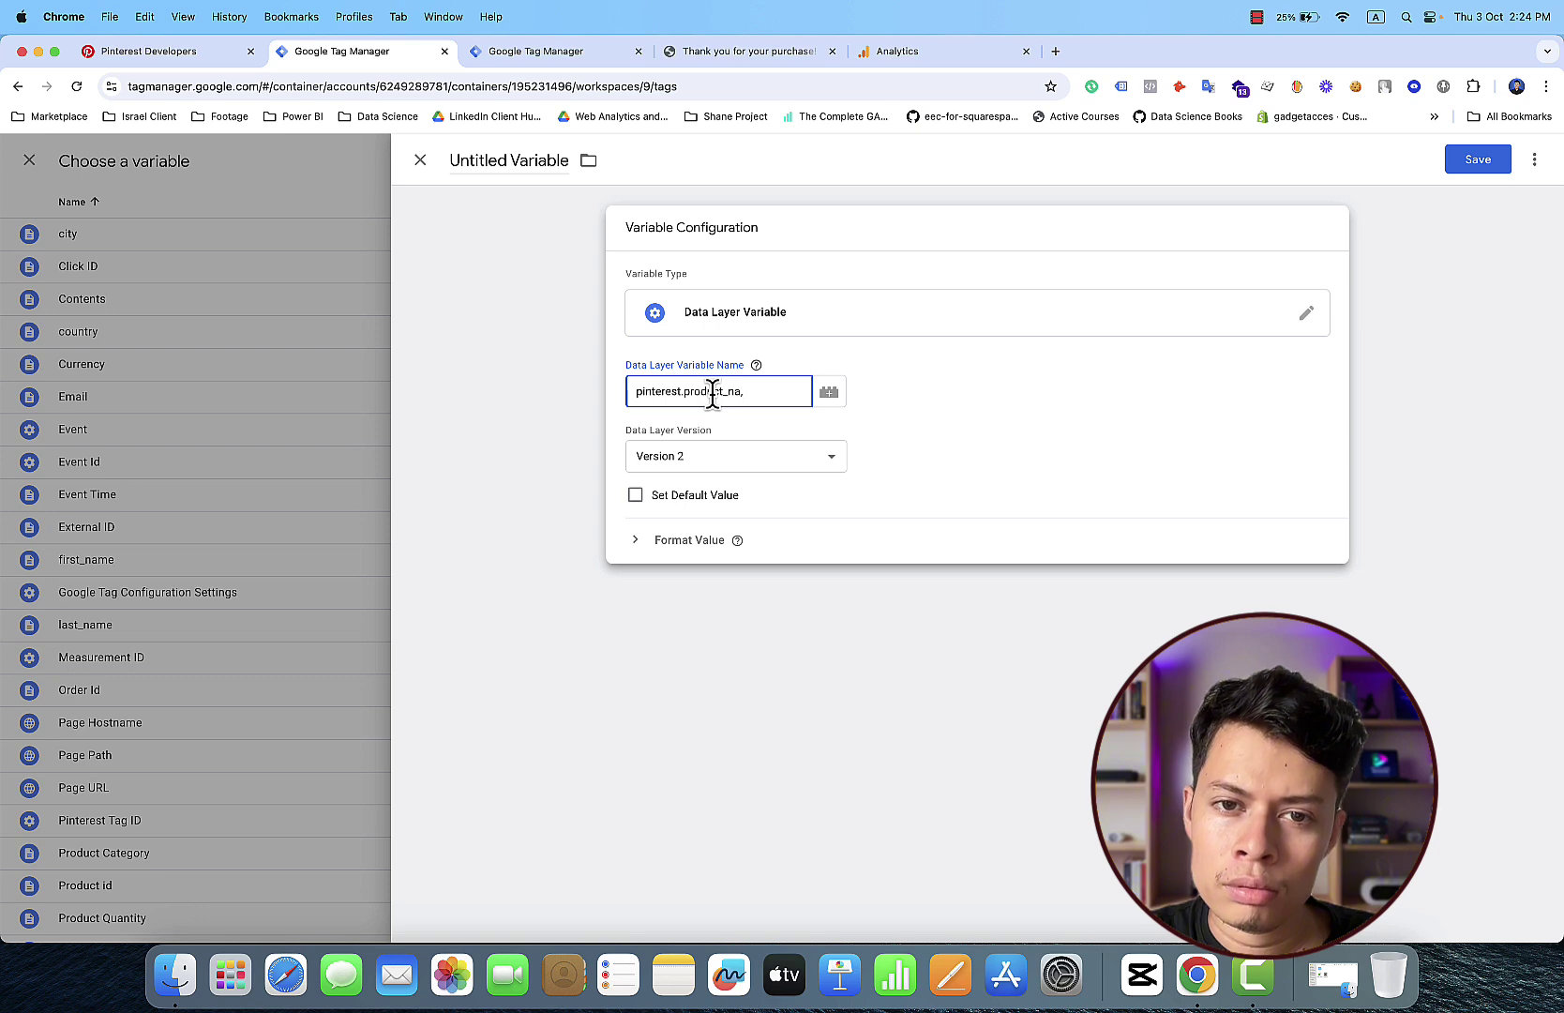
pyautogui.write('mes')
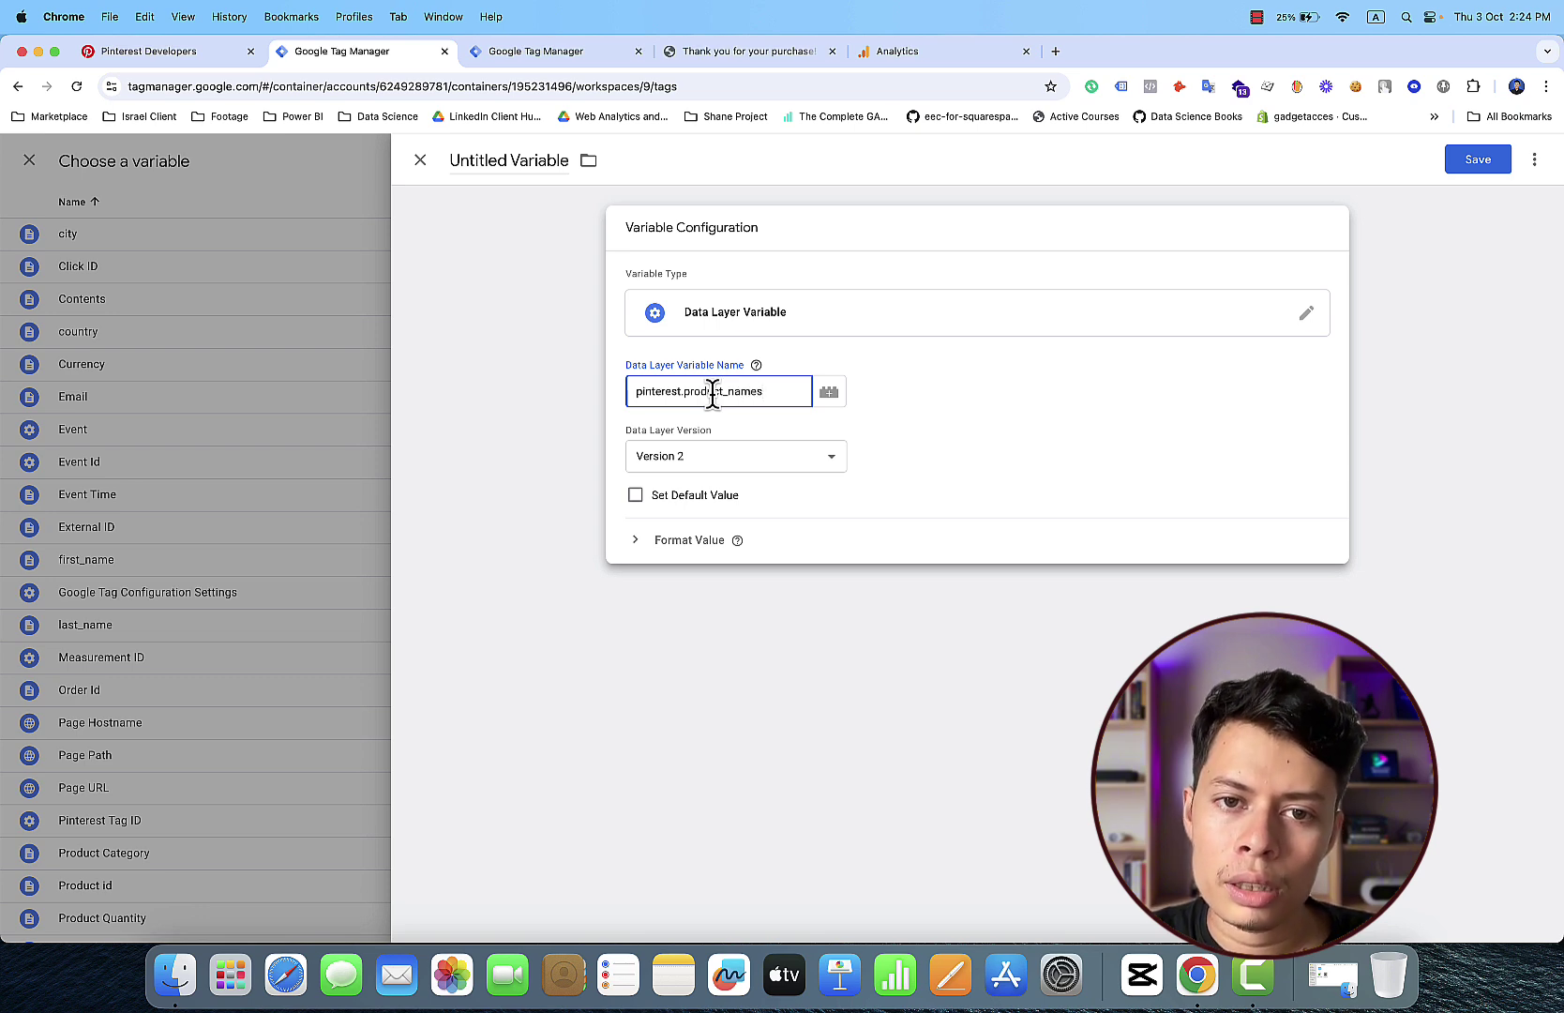
pyautogui.click(734, 51)
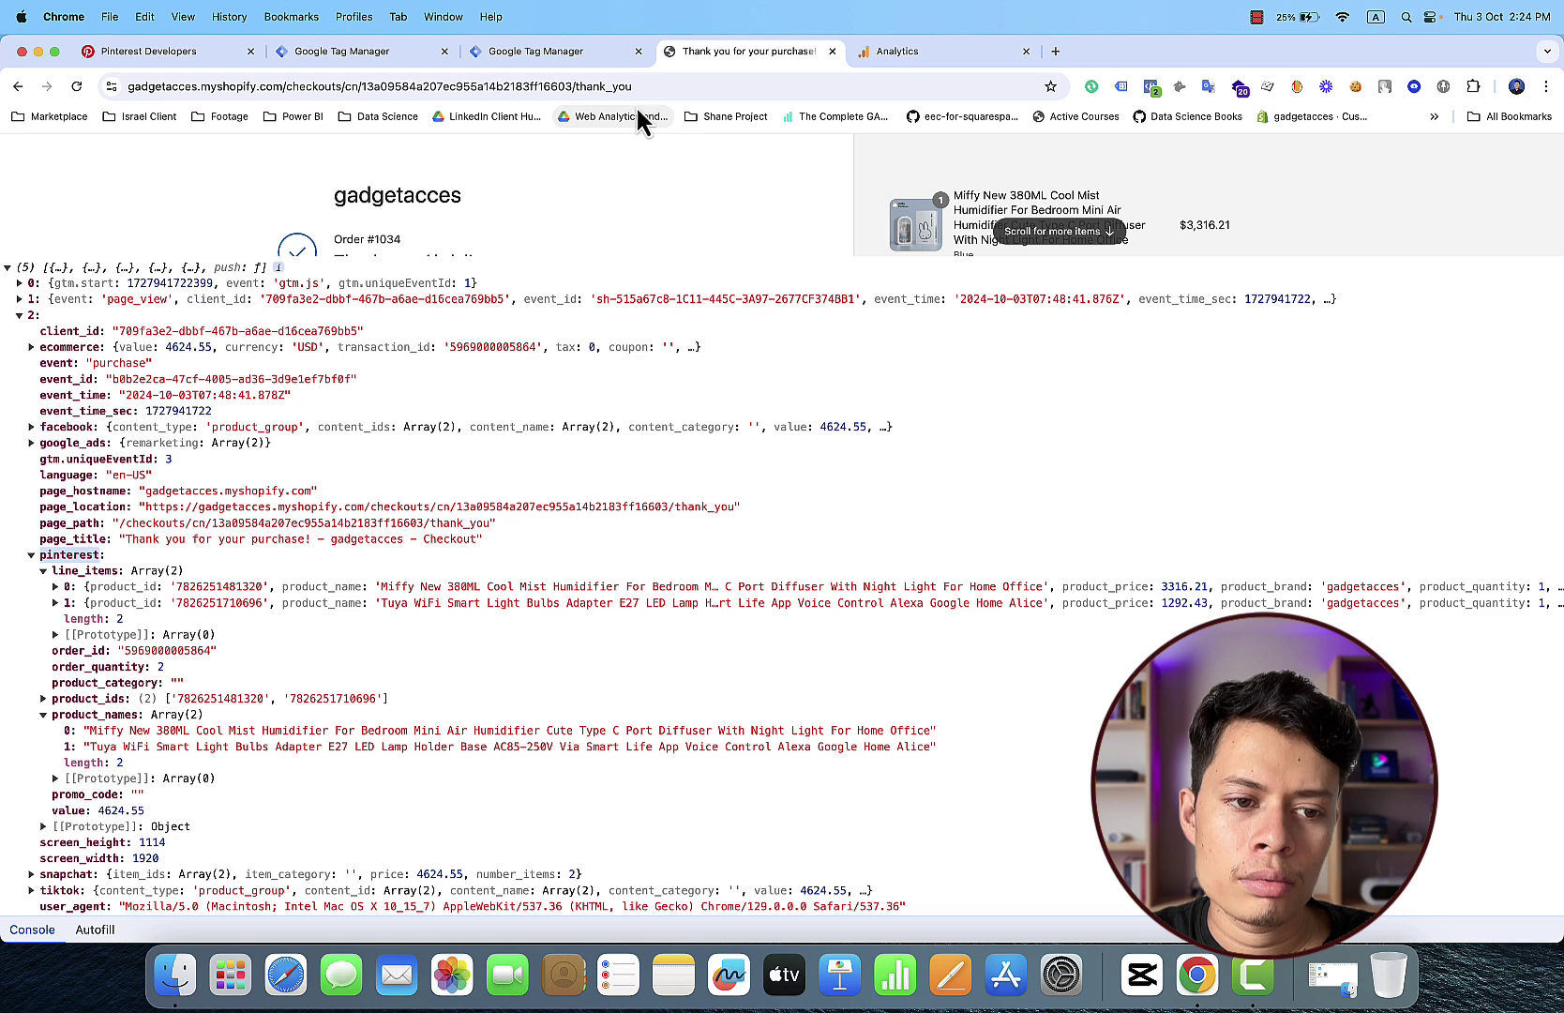
pyautogui.click(322, 43)
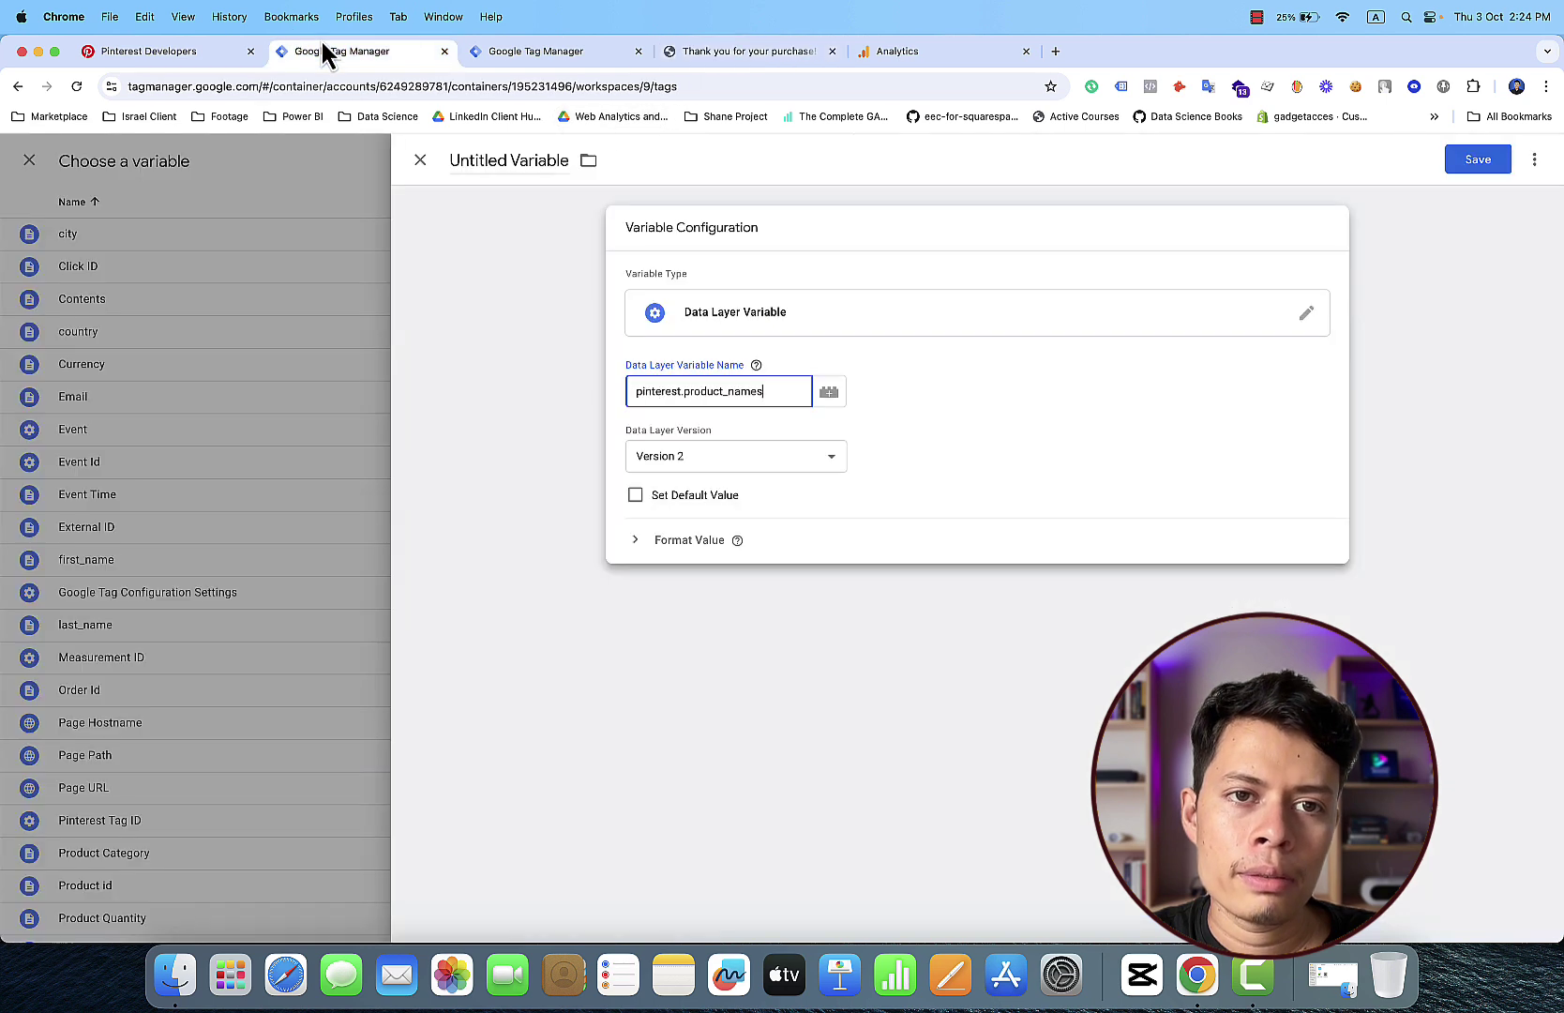
# Step: Name the new variable Product Name and save it as the value of the content_name parameter
pyautogui.click(1469, 158)
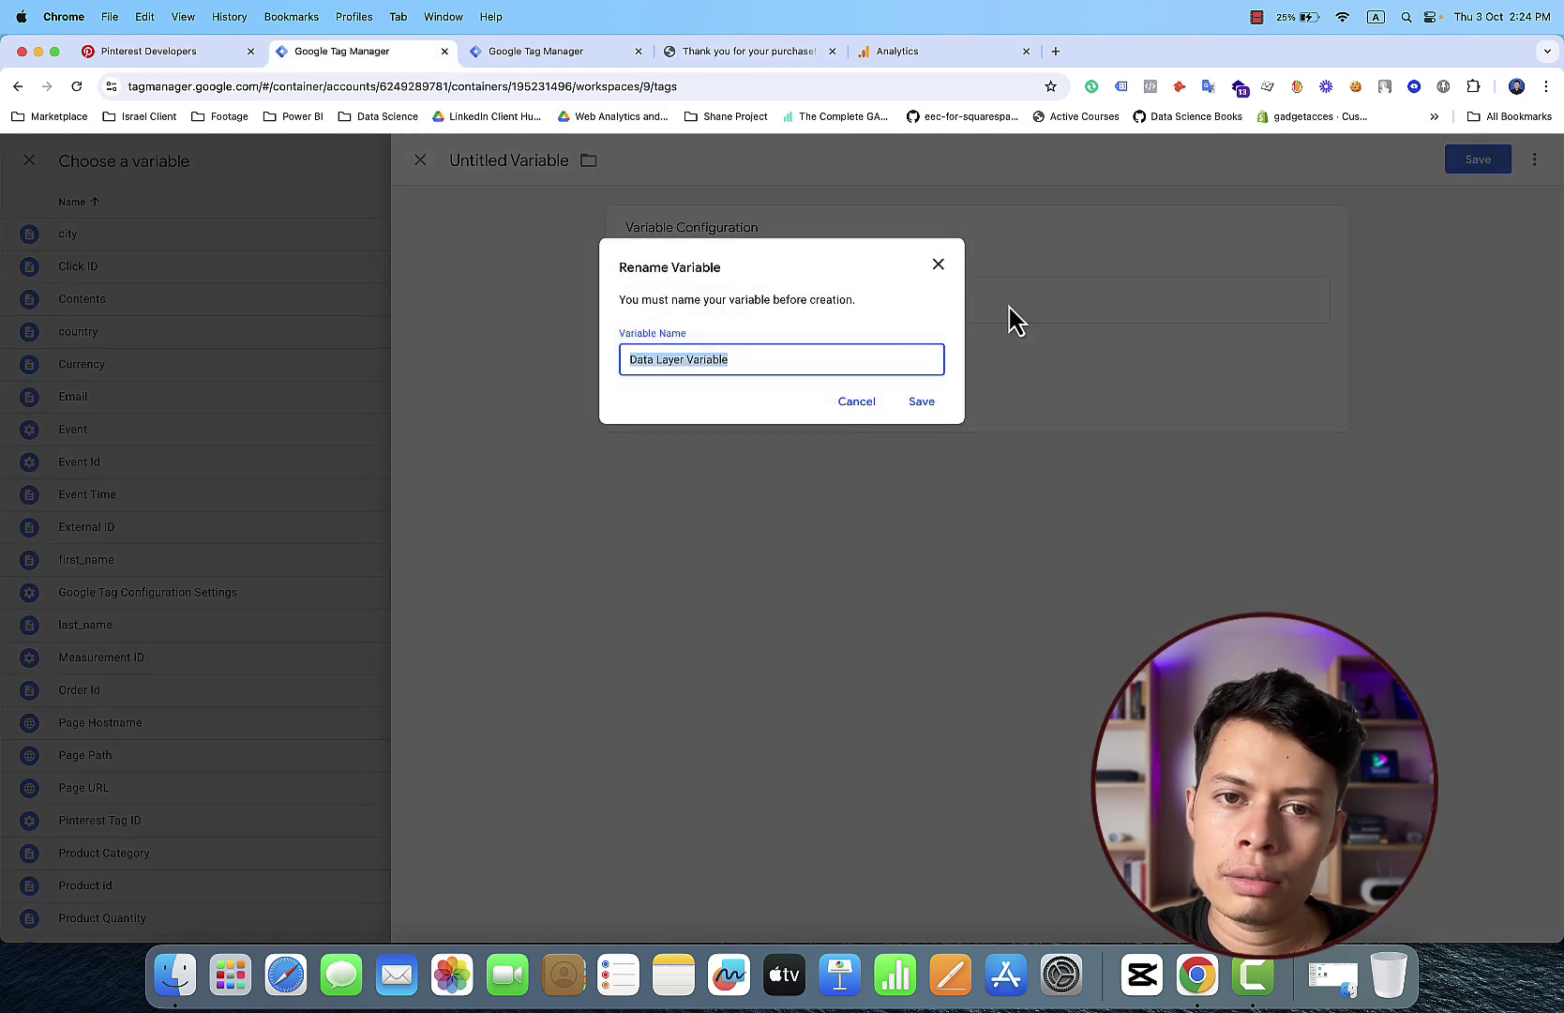
pyautogui.write('P')
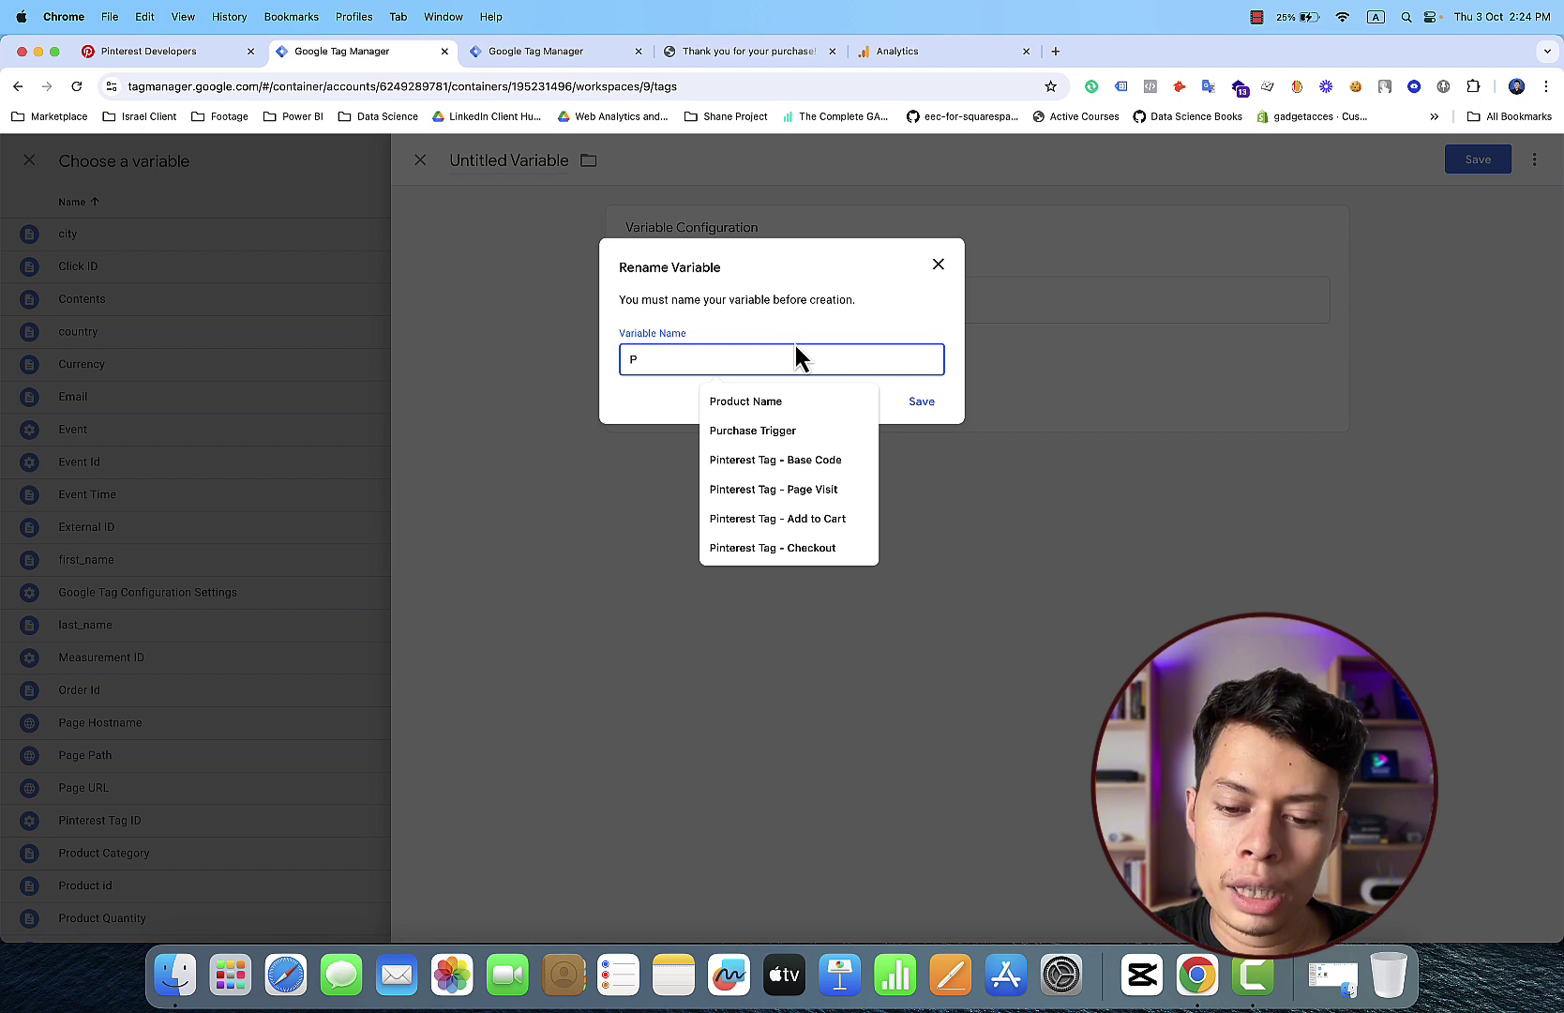
pyautogui.write('roduc')
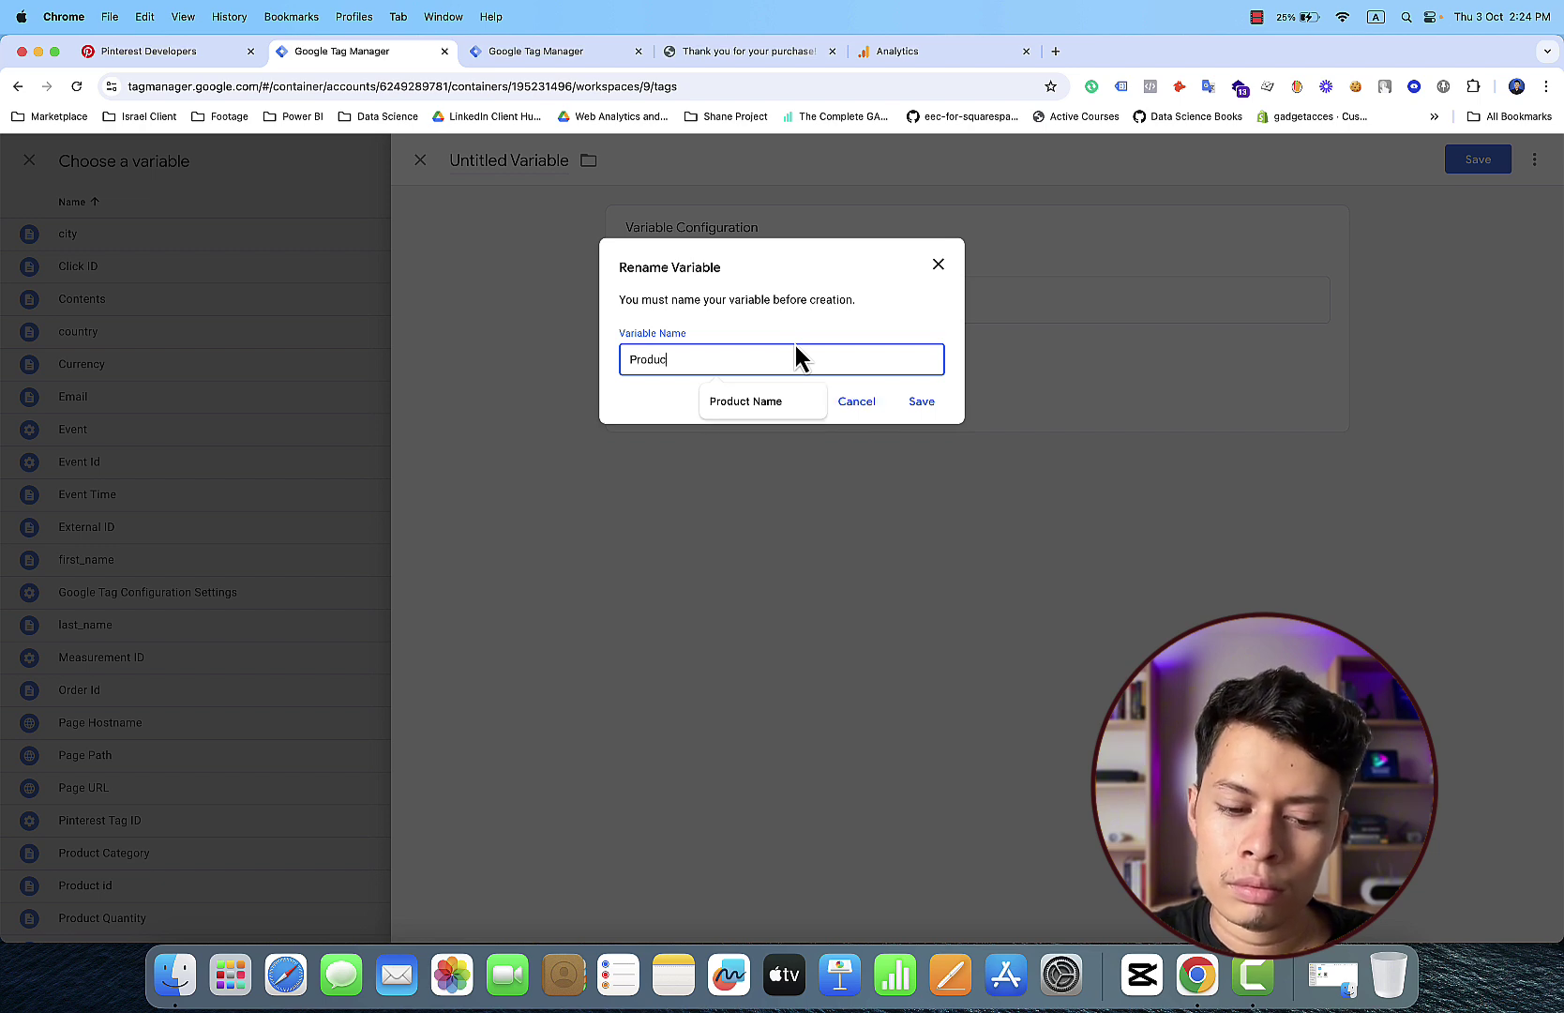
pyautogui.write('t Name')
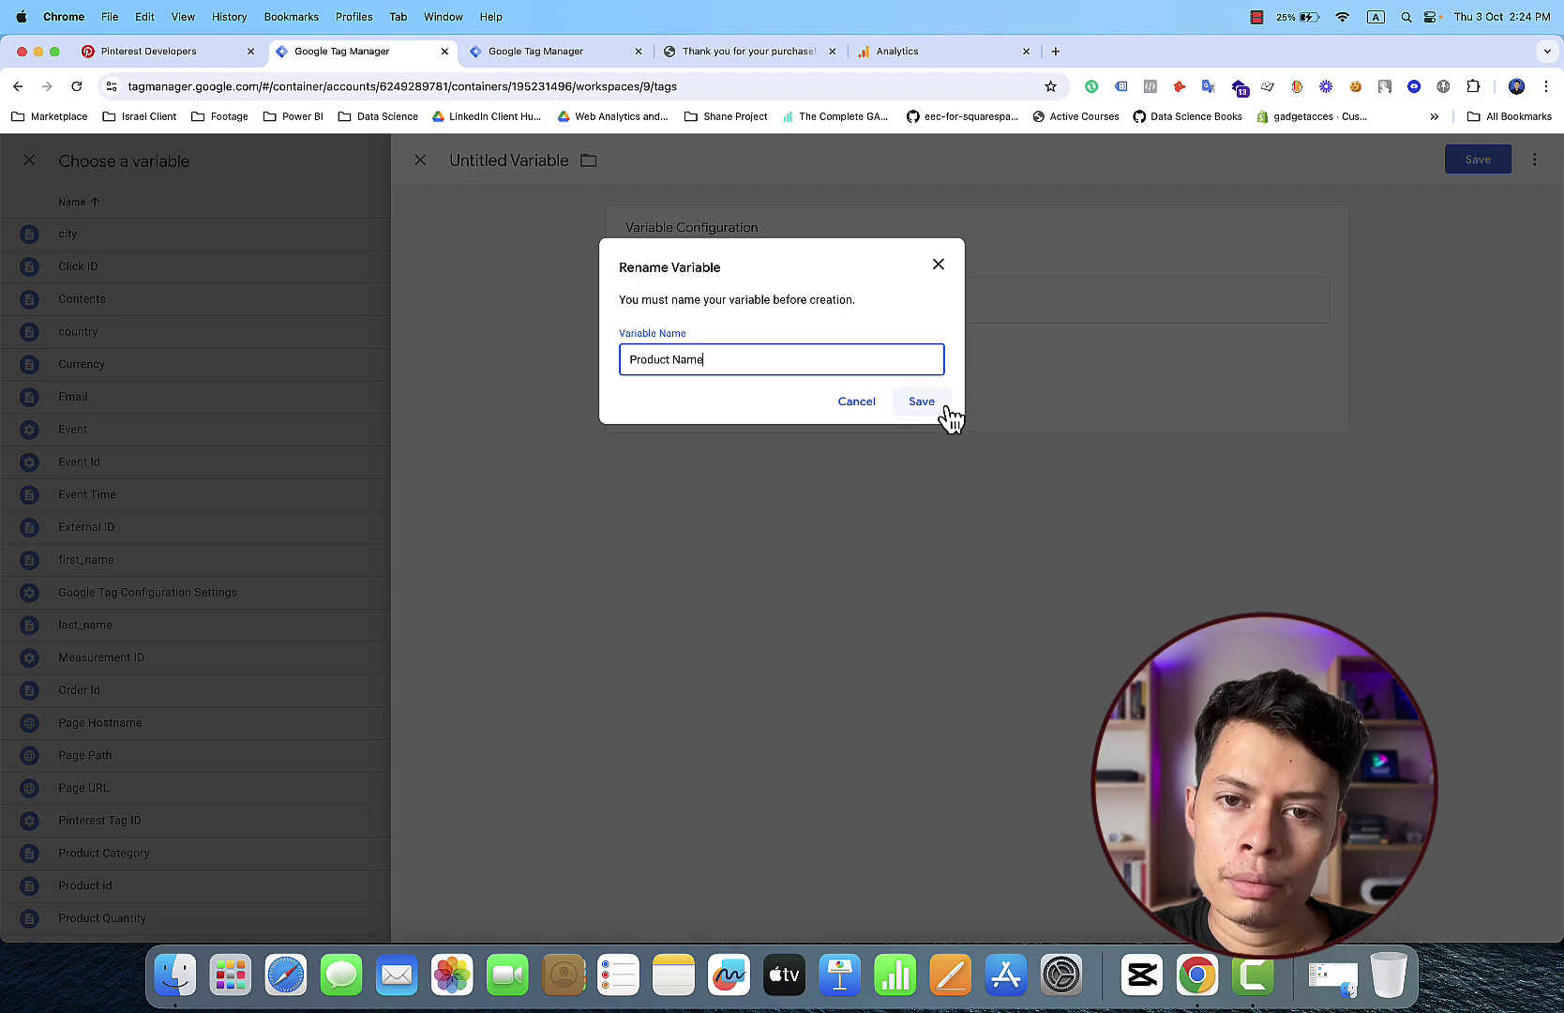
pyautogui.click(939, 407)
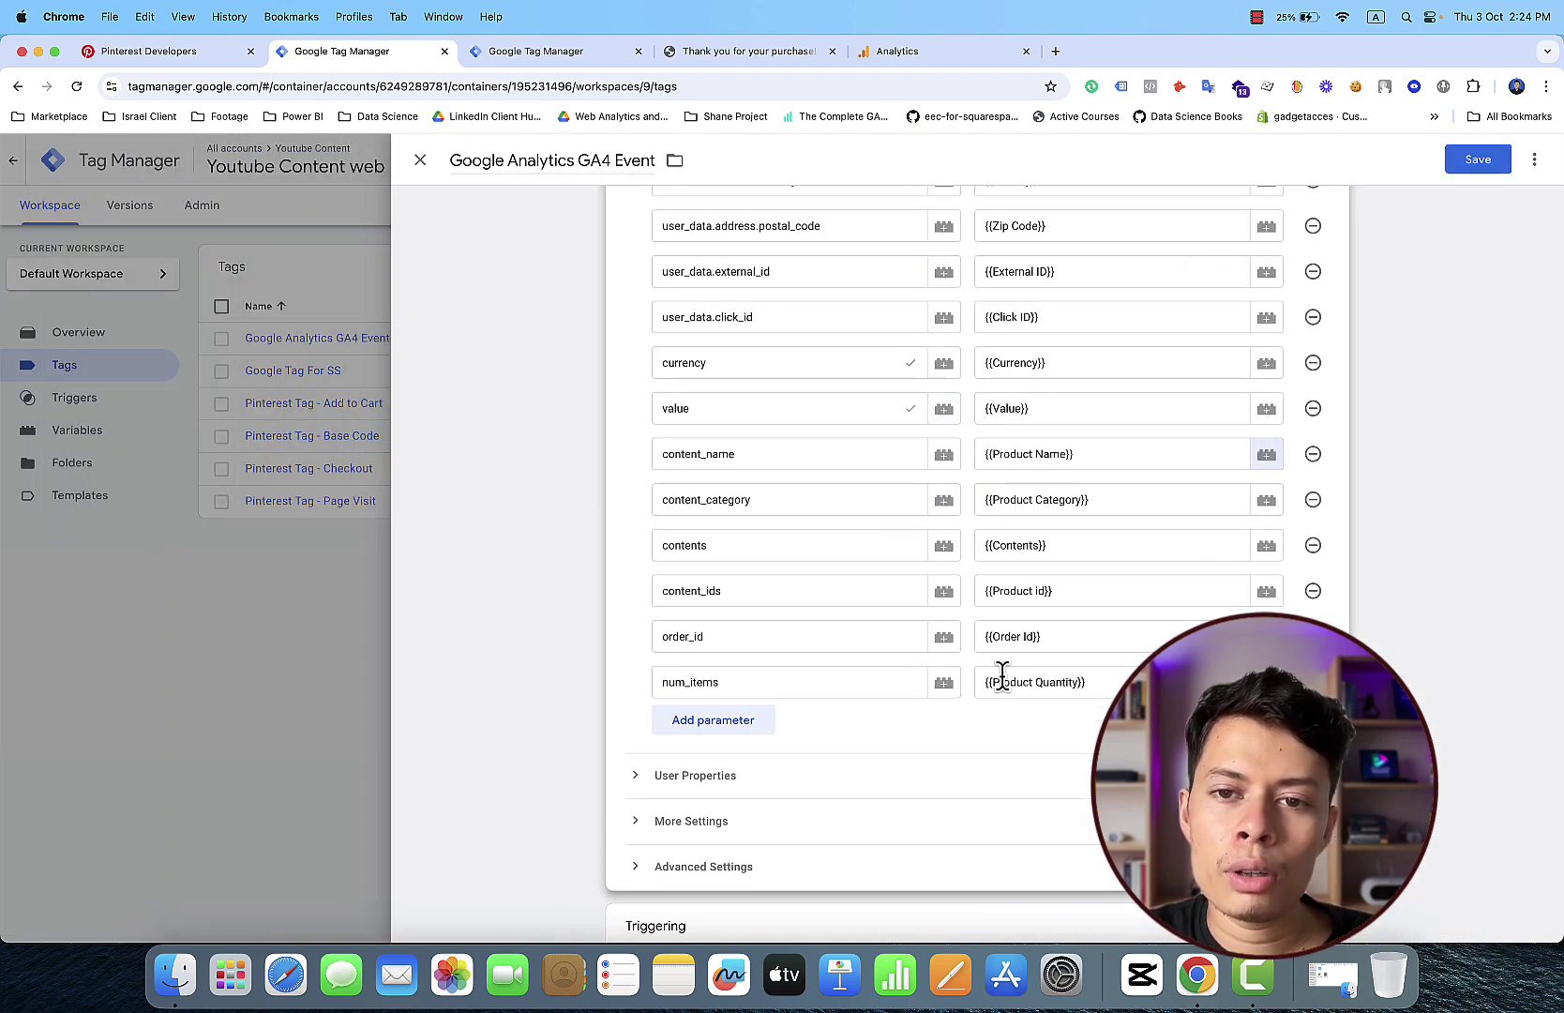
# Step: Rename the GA4 event tag as "GA4 Event Purchase - SS" and save it
pyautogui.scroll(-3, 1002, 675)
pyautogui.scroll(5, 1003, 675)
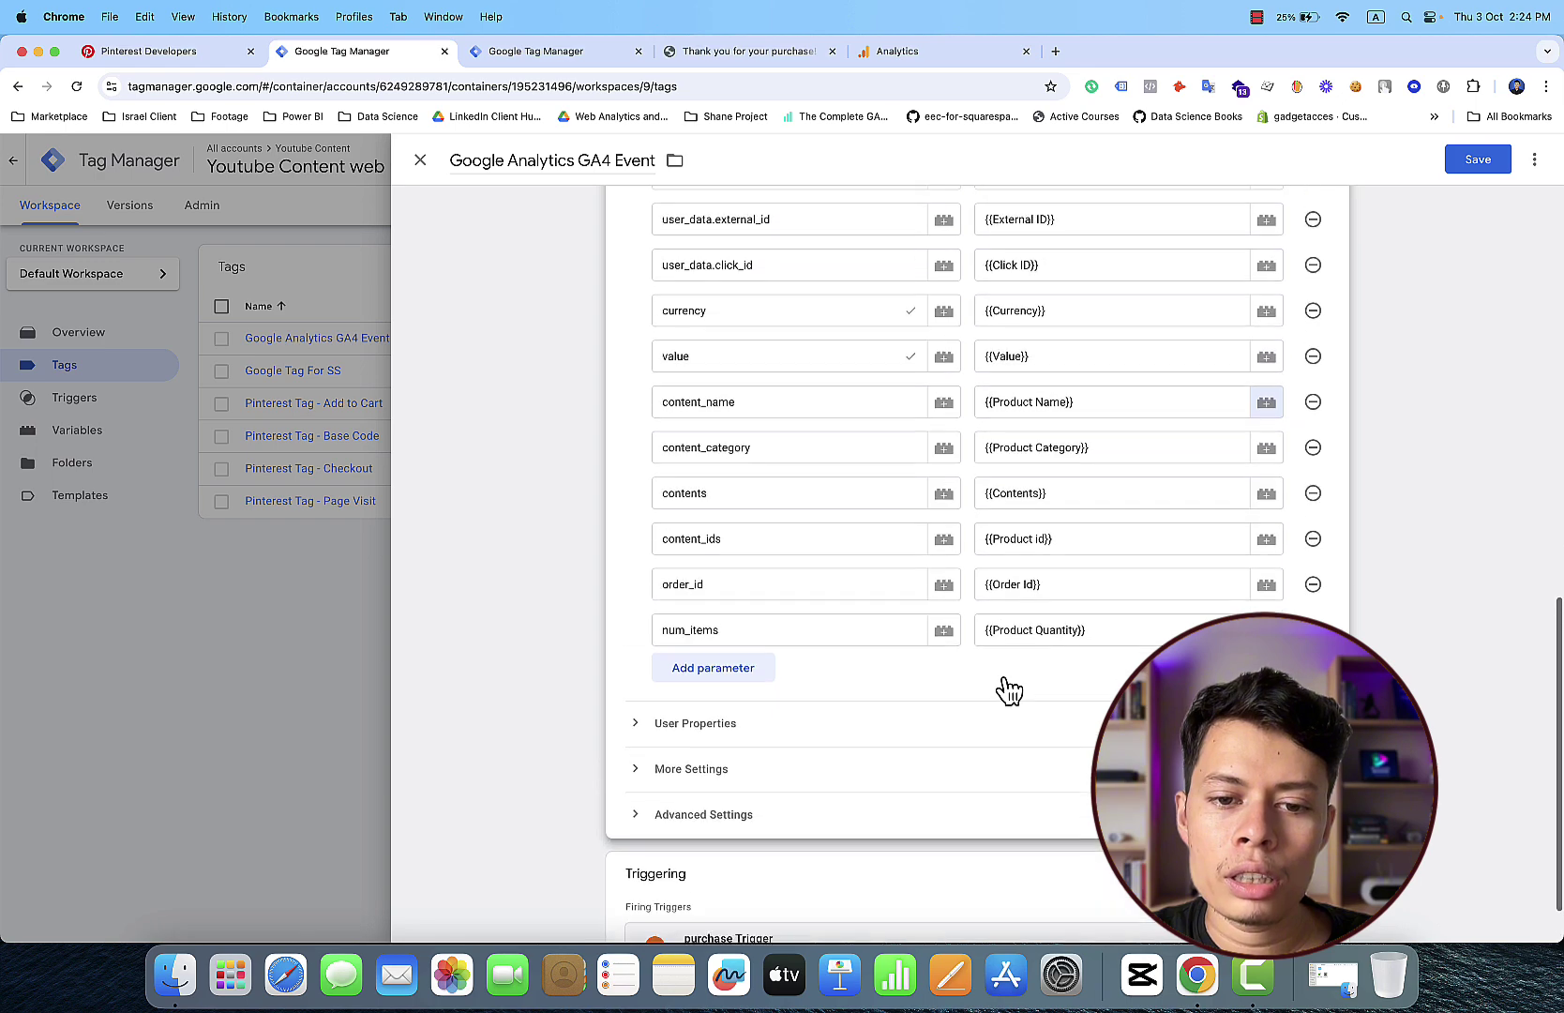
pyautogui.scroll(-3, 1003, 675)
pyautogui.scroll(10, 1002, 675)
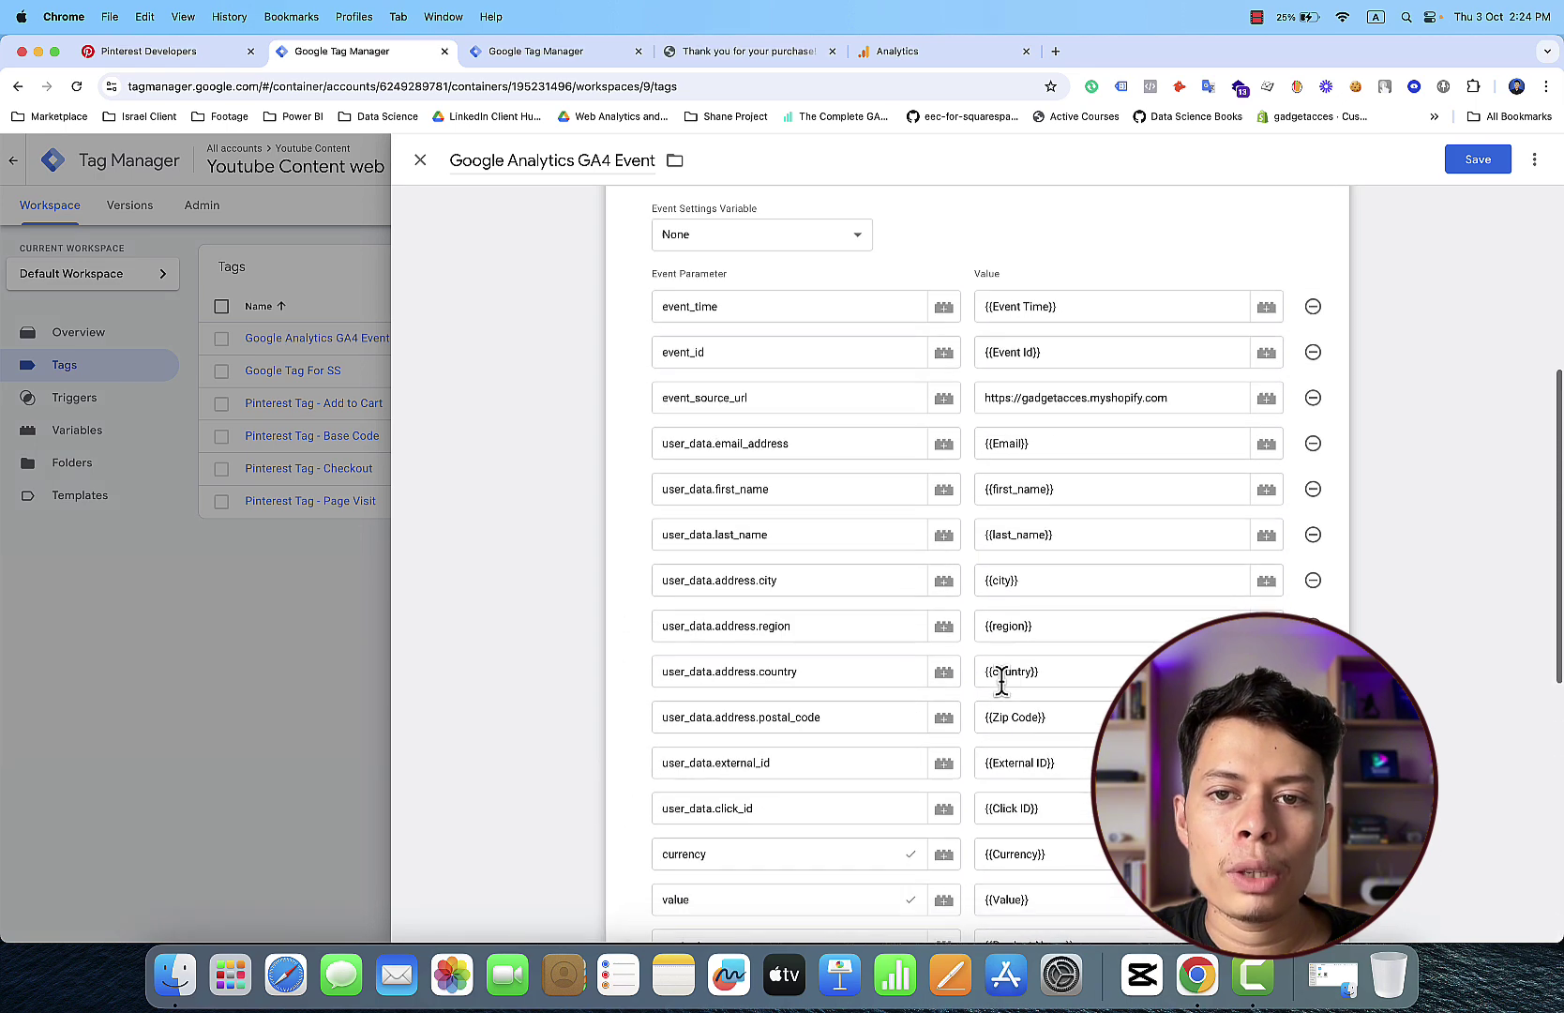
pyautogui.scroll(5, 1002, 677)
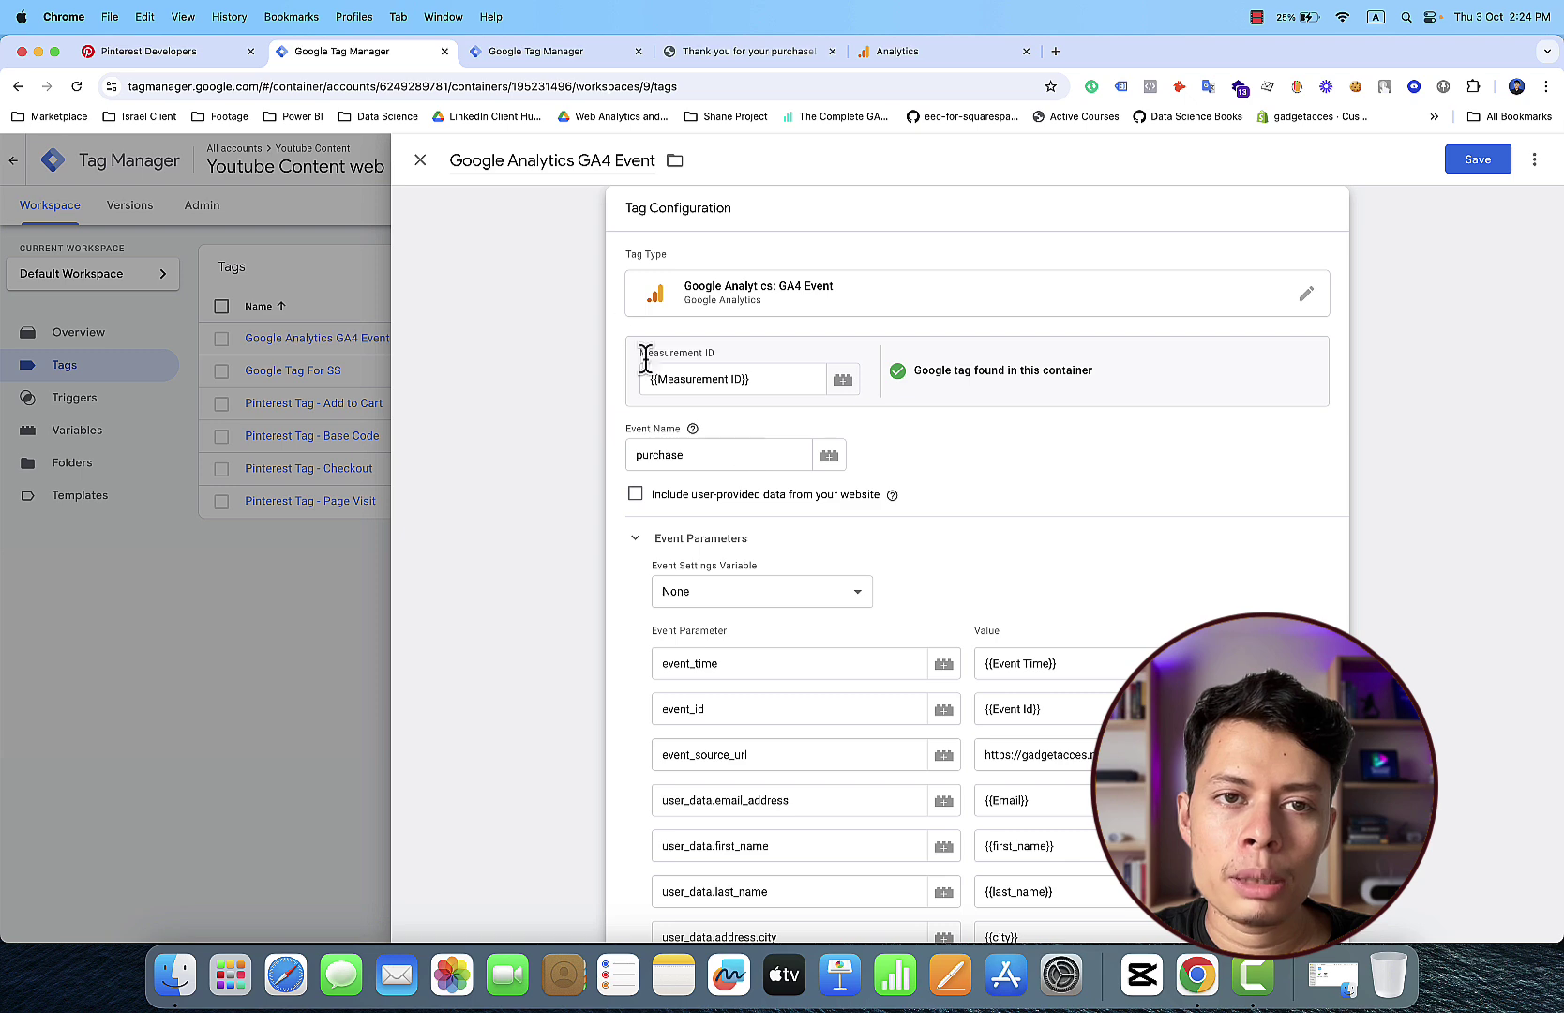
pyautogui.click(584, 154)
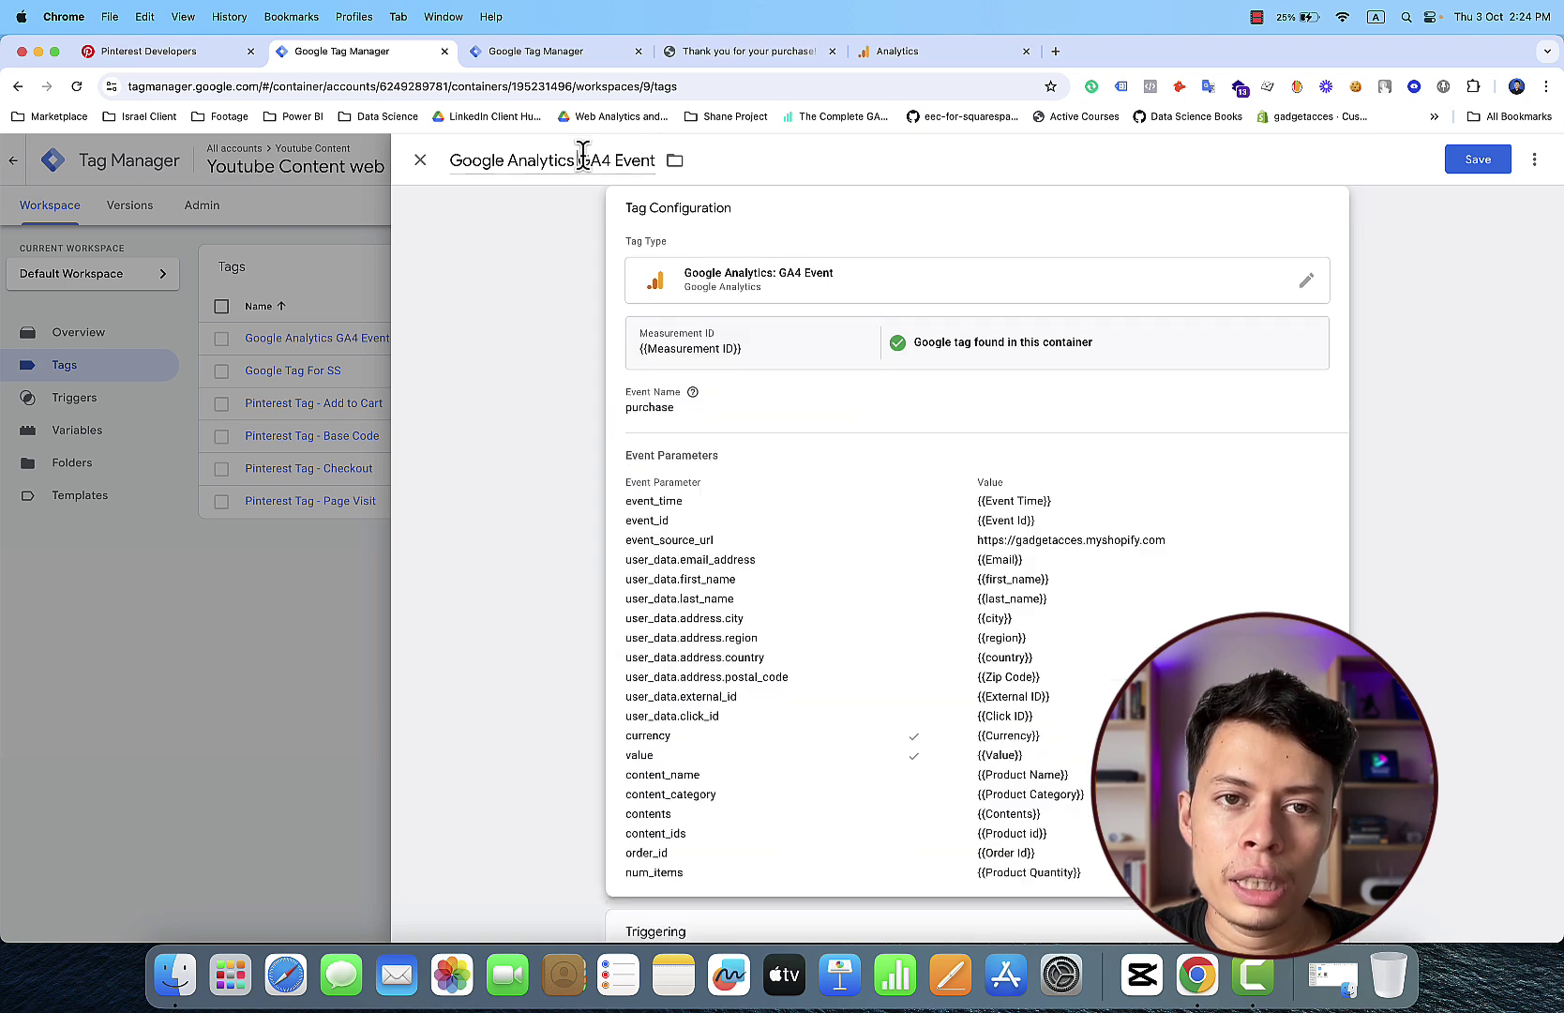
pyautogui.press('BackSpace')
pyautogui.press('BackSpace')
pyautogui.press('BackSpace')
pyautogui.press('BackSpace')
pyautogui.press('BackSpace')
pyautogui.press('BackSpace')
pyautogui.press('BackSpace')
pyautogui.press('BackSpace')
pyautogui.press('BackSpace')
pyautogui.press('BackSpace')
pyautogui.press('BackSpace')
pyautogui.press('BackSpace')
pyautogui.press('BackSpace')
pyautogui.press('BackSpace')
pyautogui.press('BackSpace')
pyautogui.press('BackSpace')
pyautogui.press('BackSpace')
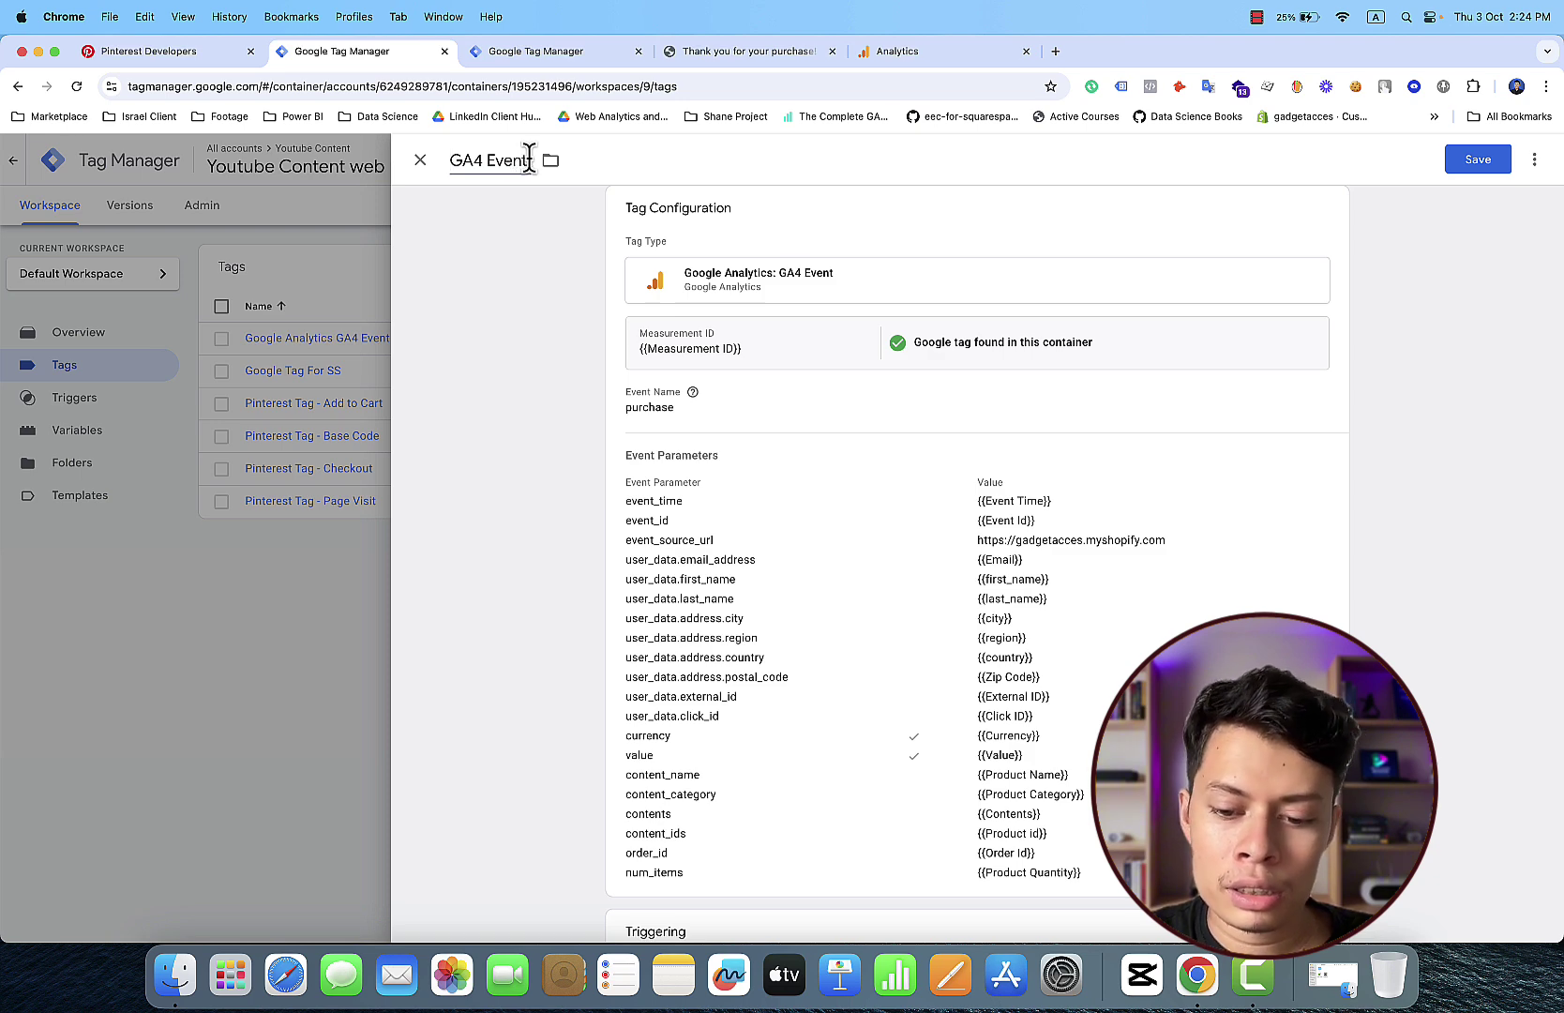
pyautogui.click(530, 159)
pyautogui.write('Purc')
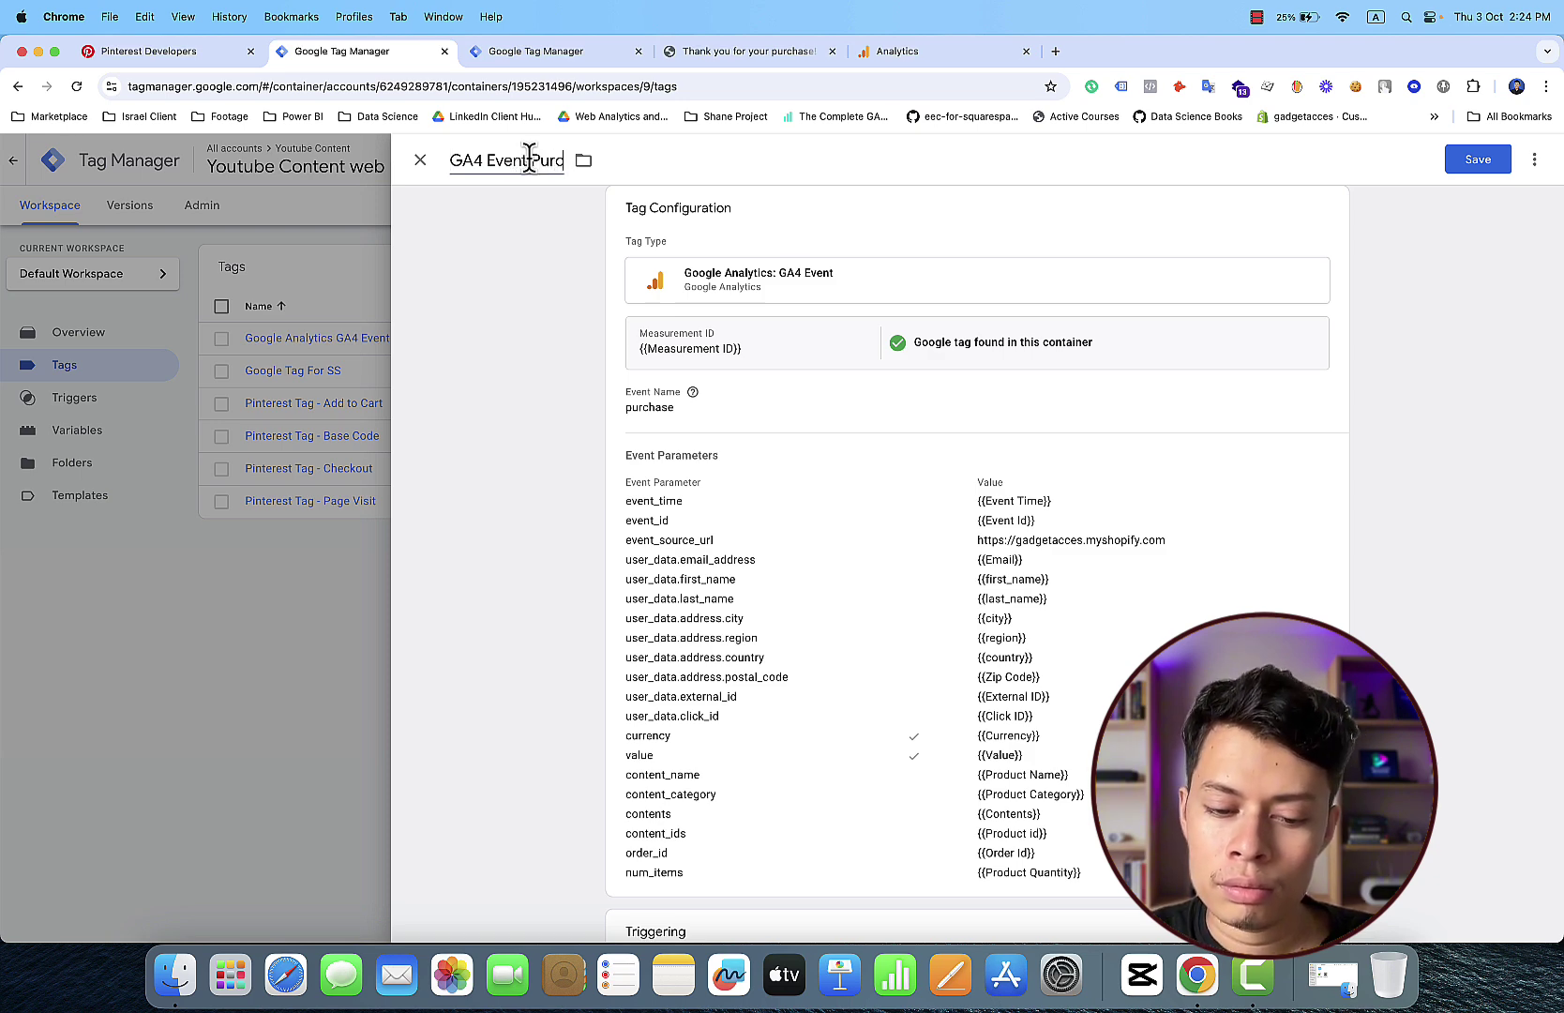
pyautogui.write('hase')
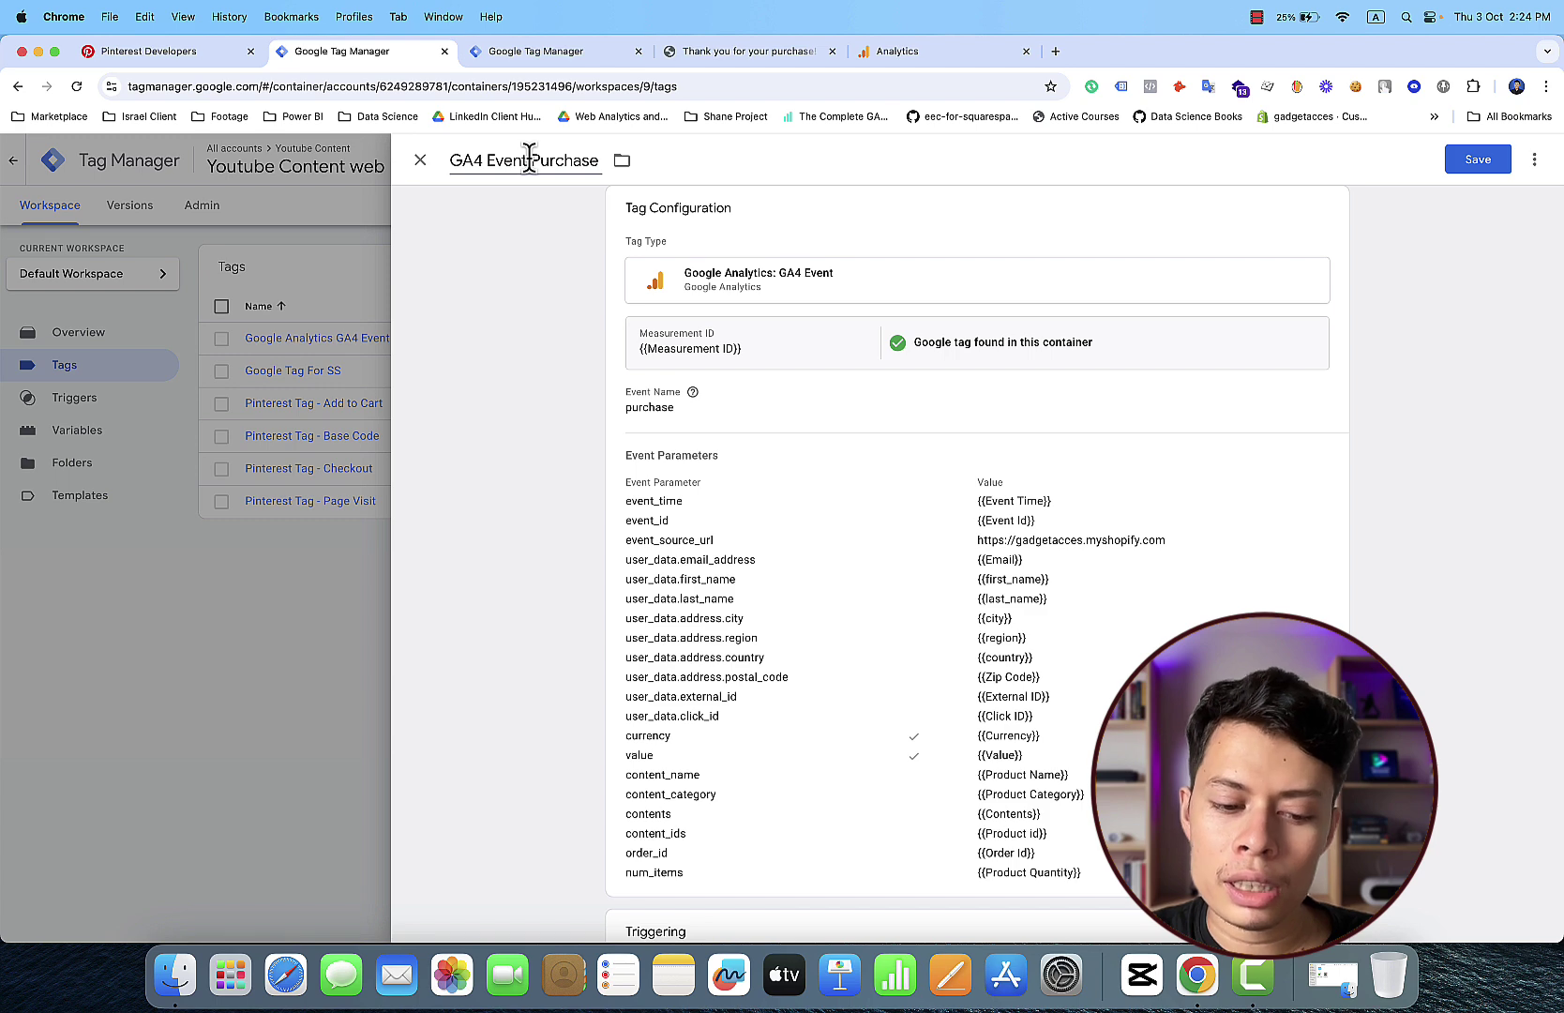
pyautogui.write(' - ')
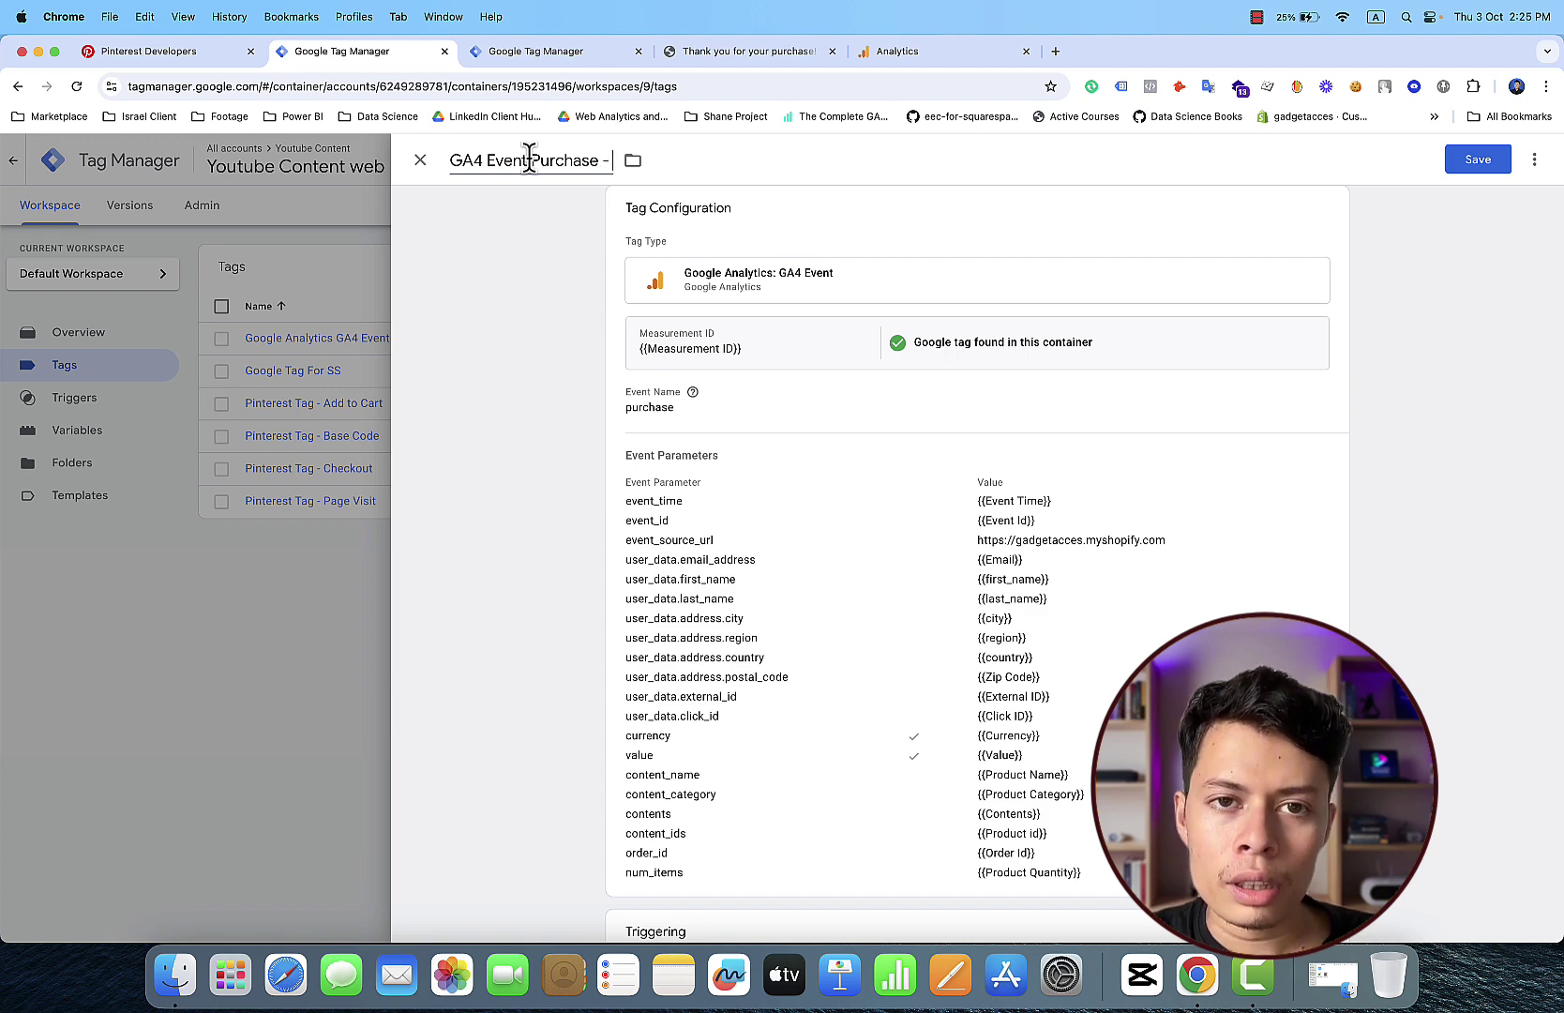
pyautogui.write('SS')
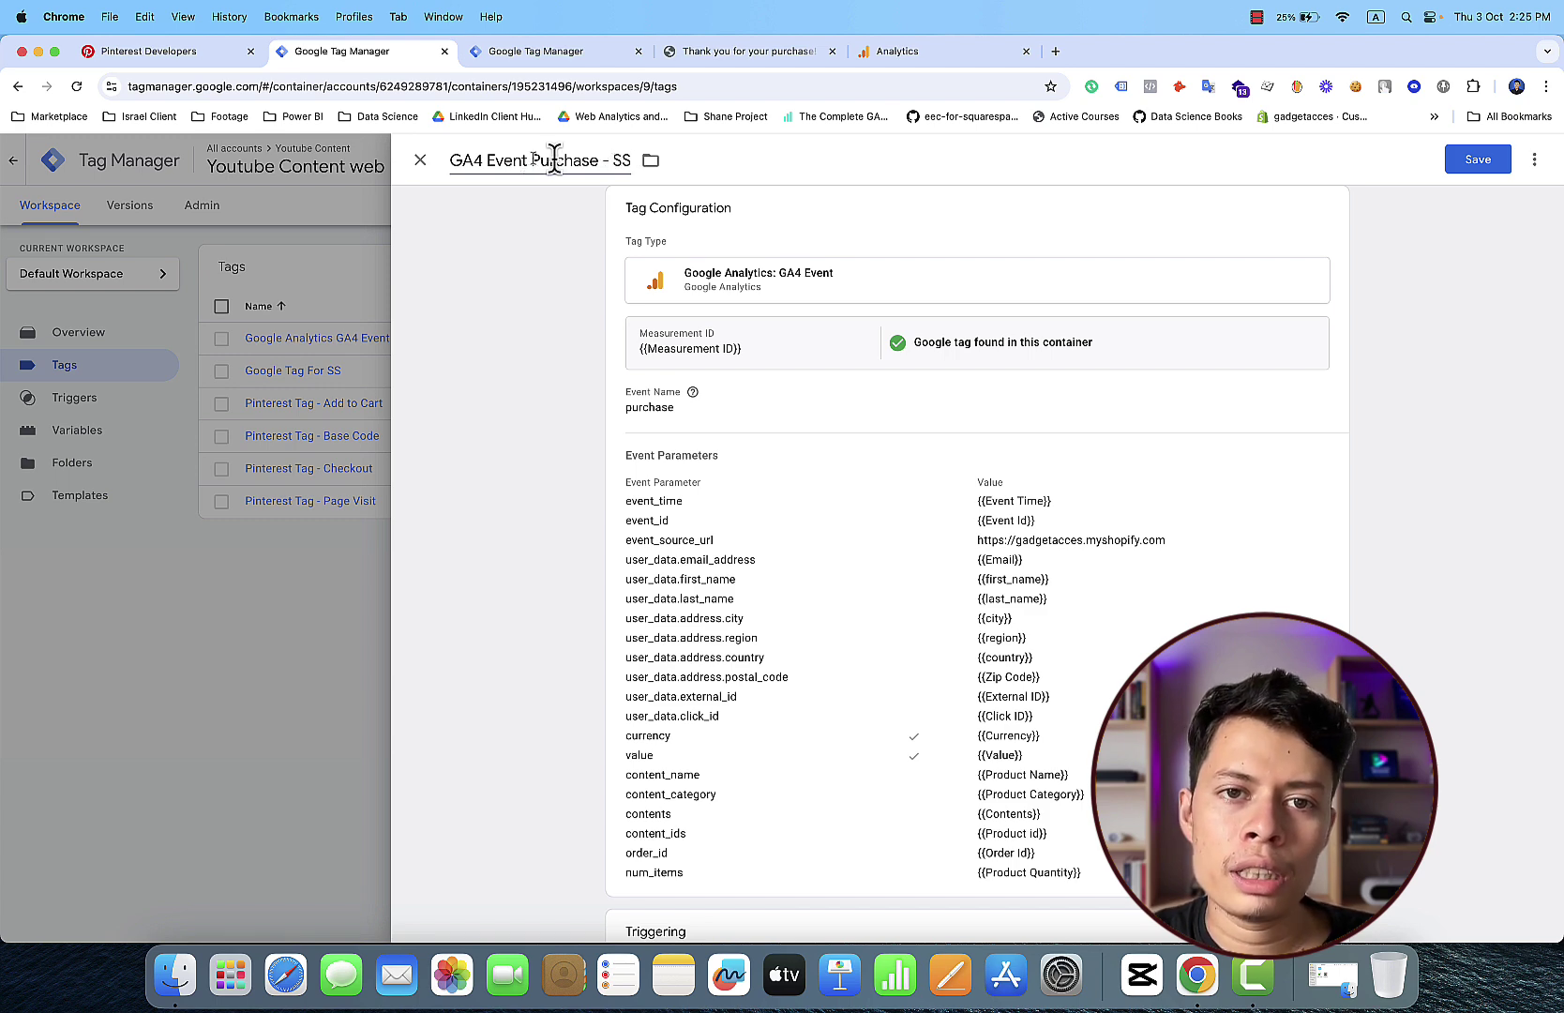
pyautogui.click(1459, 165)
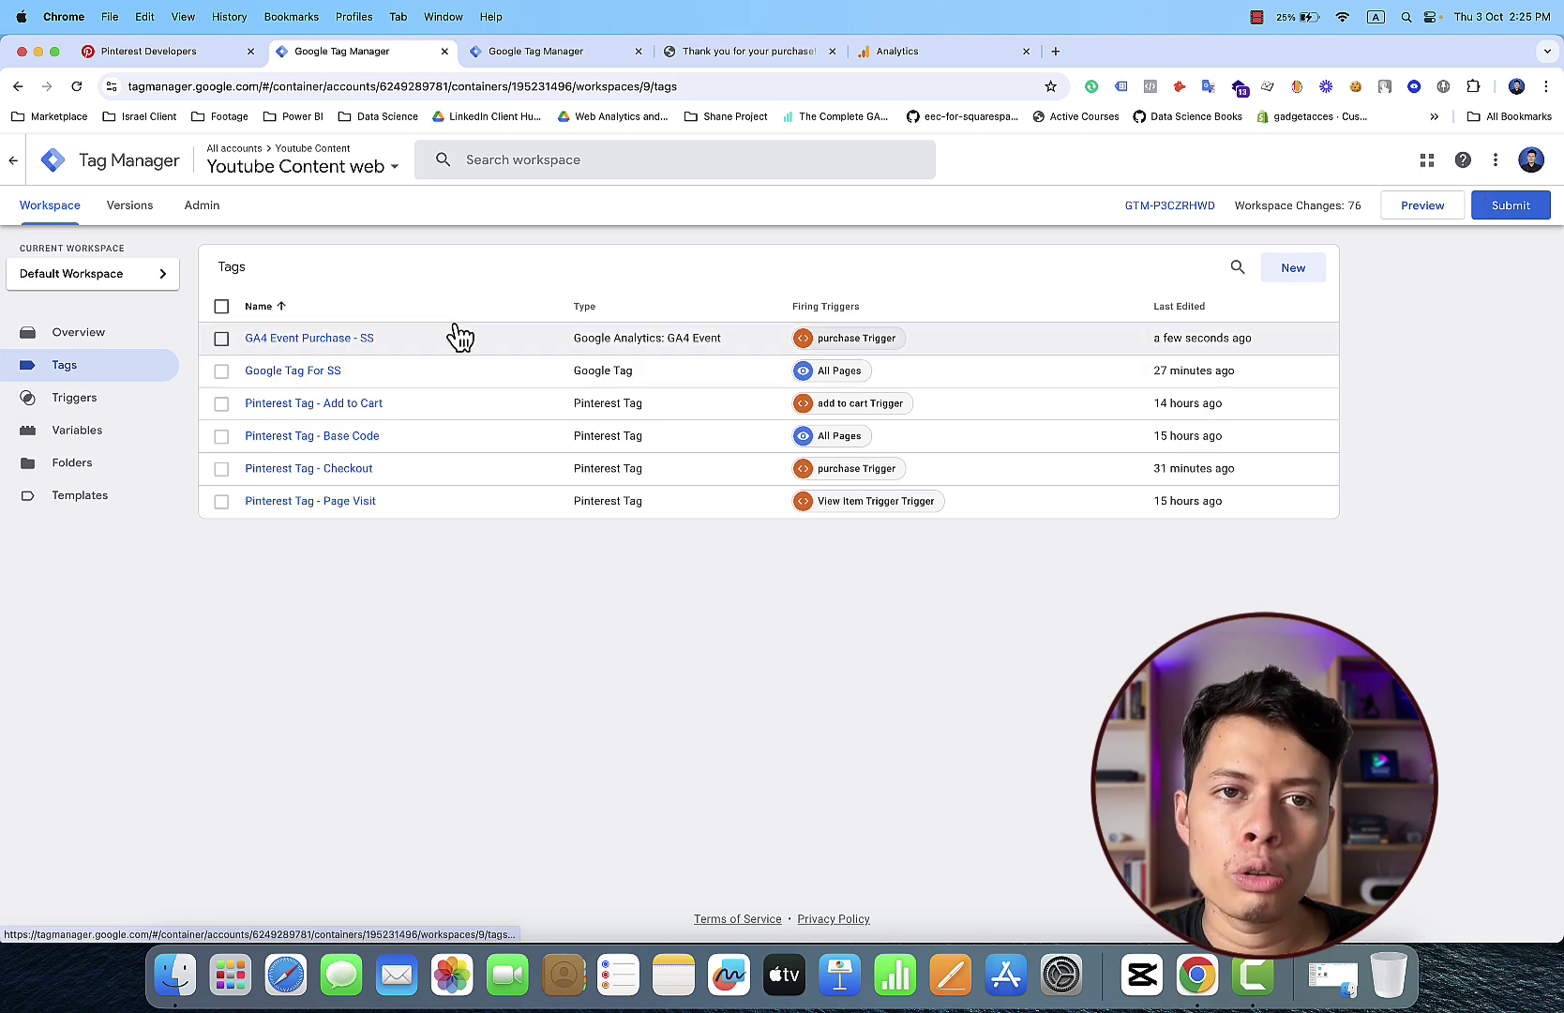
# Step: Close the container settings of the Youtube Content Server container and return to the web container's tag list
pyautogui.click(582, 54)
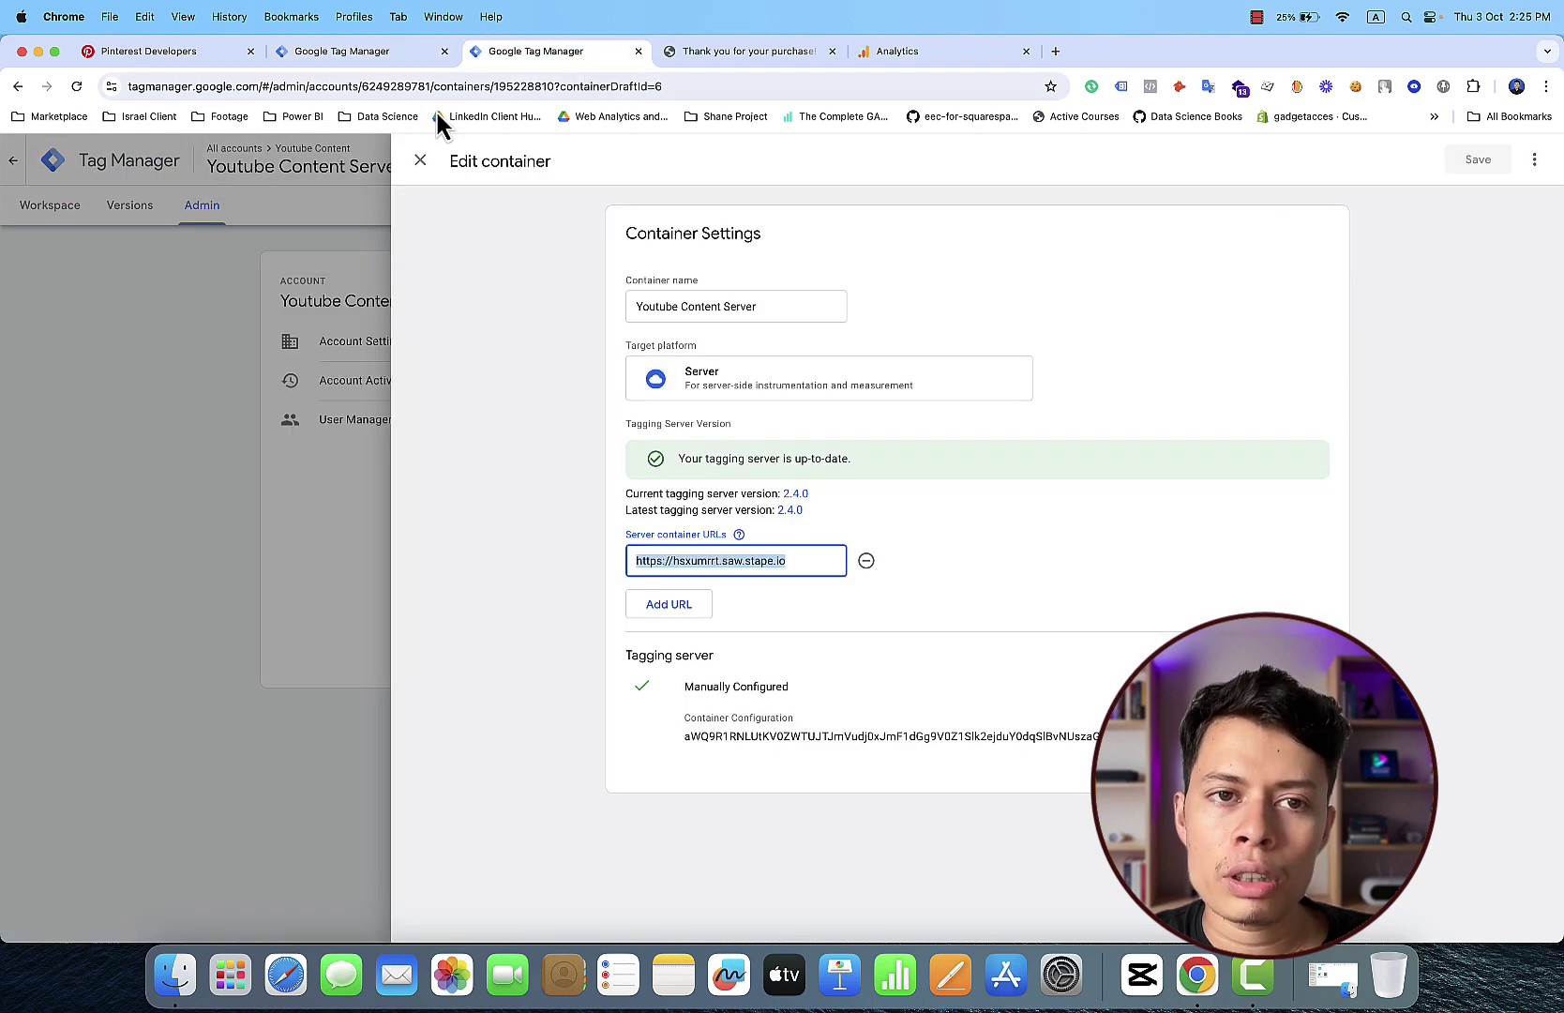
pyautogui.click(413, 161)
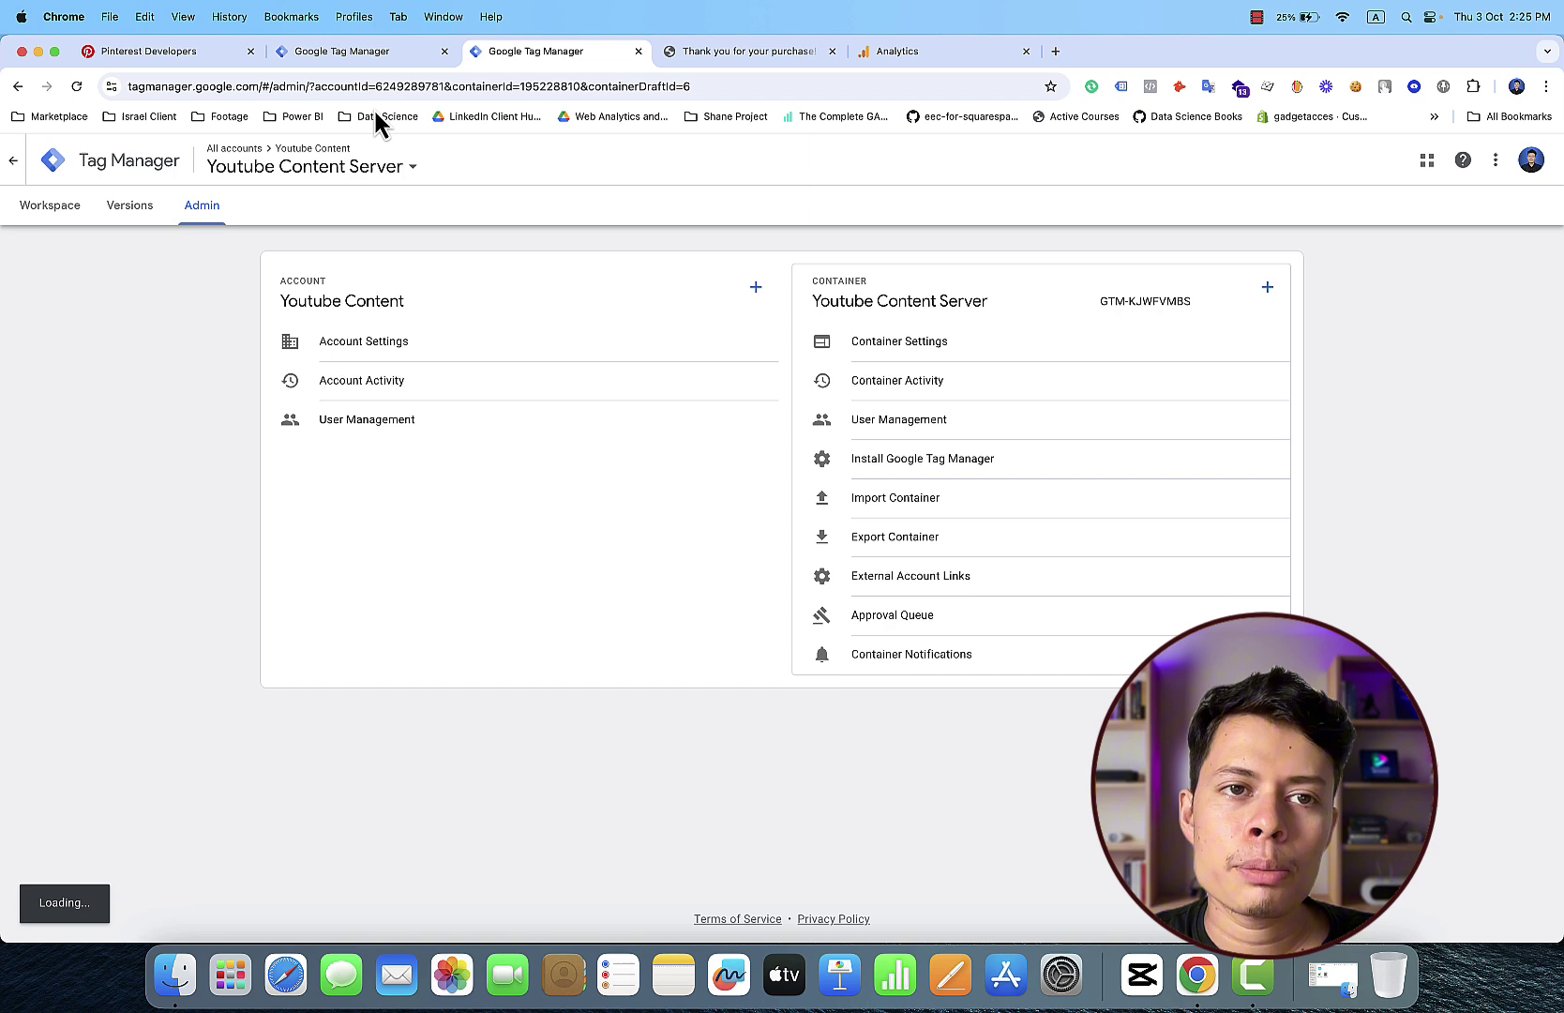
pyautogui.click(340, 57)
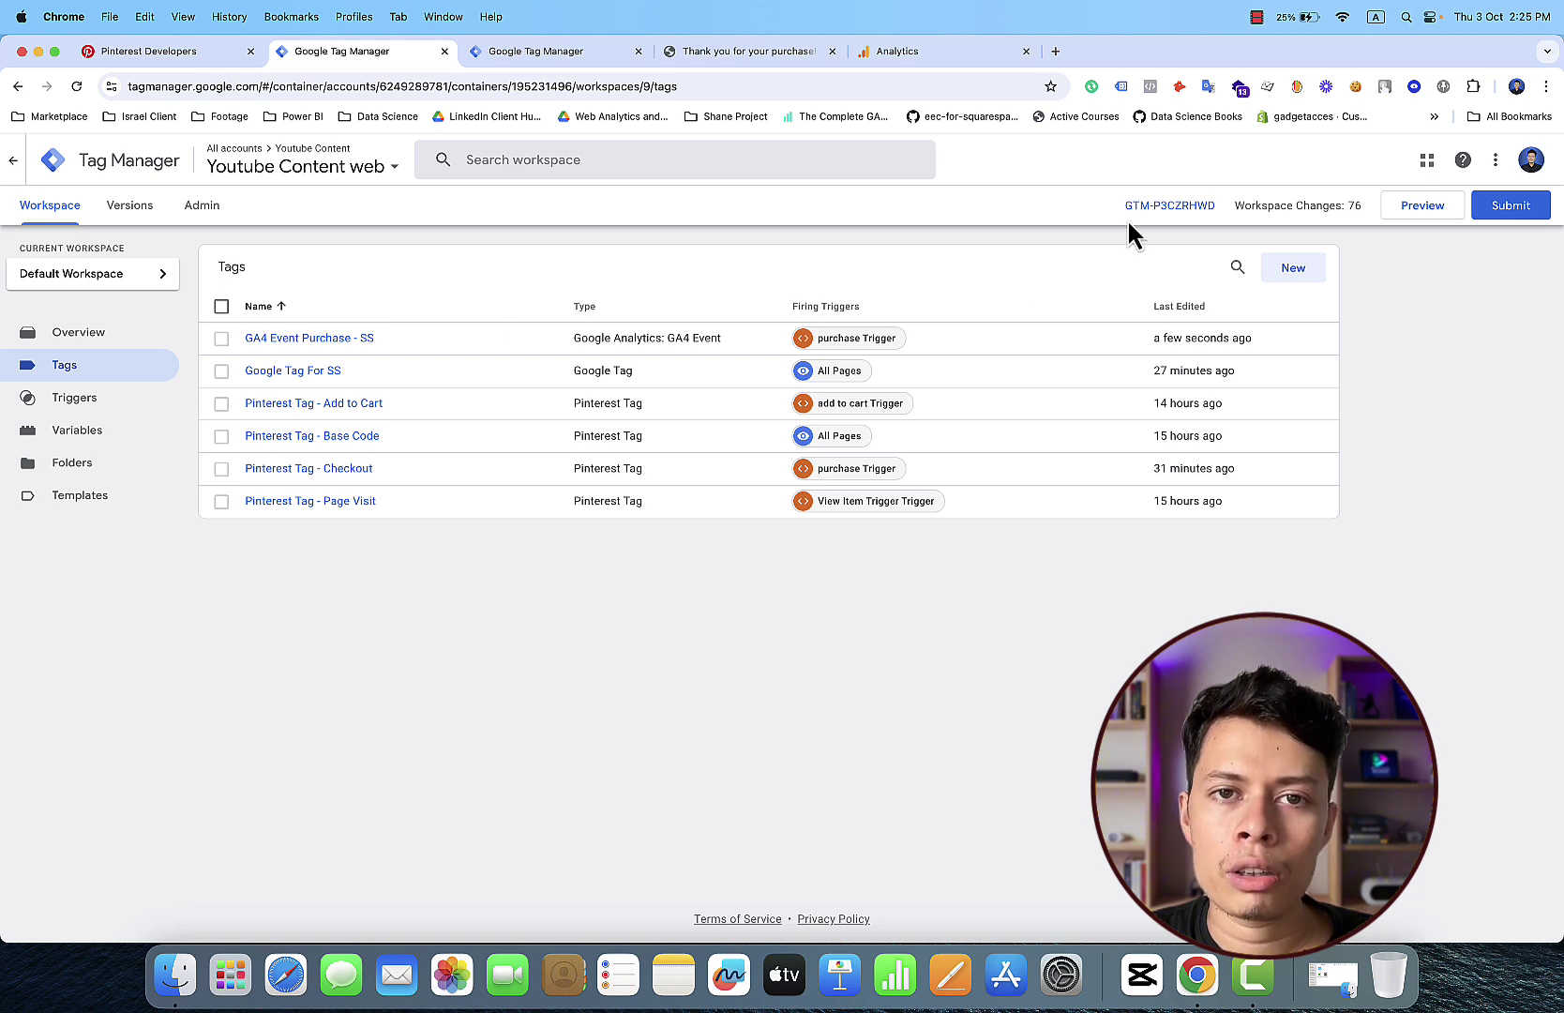
pyautogui.click(1256, 19)
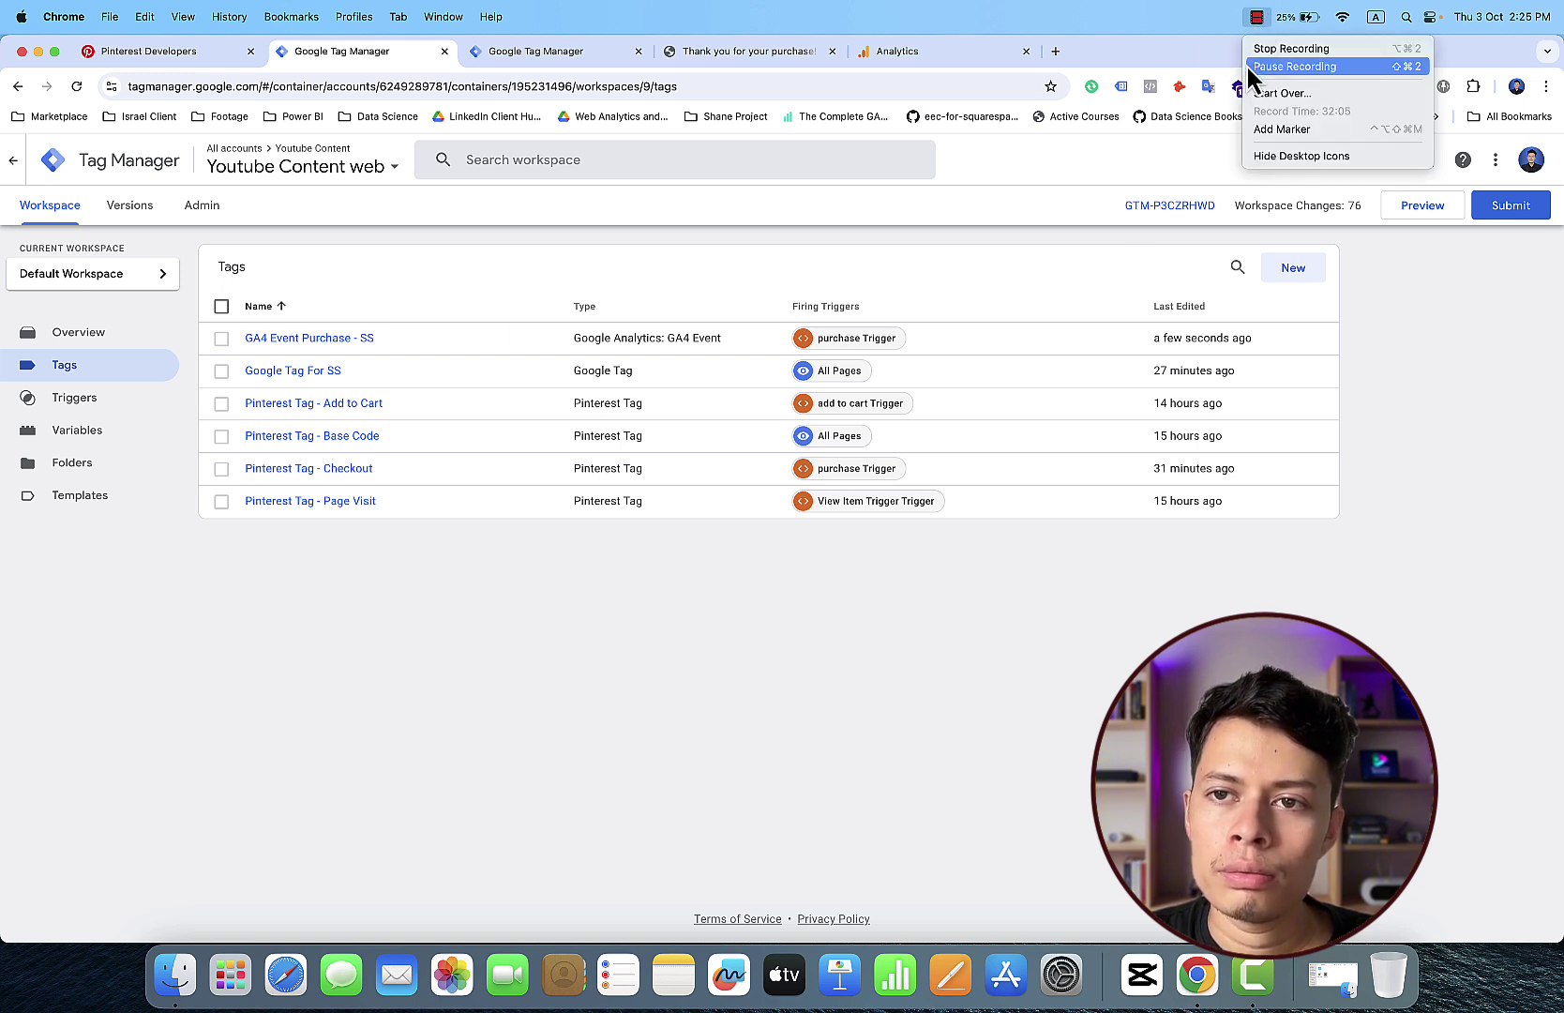